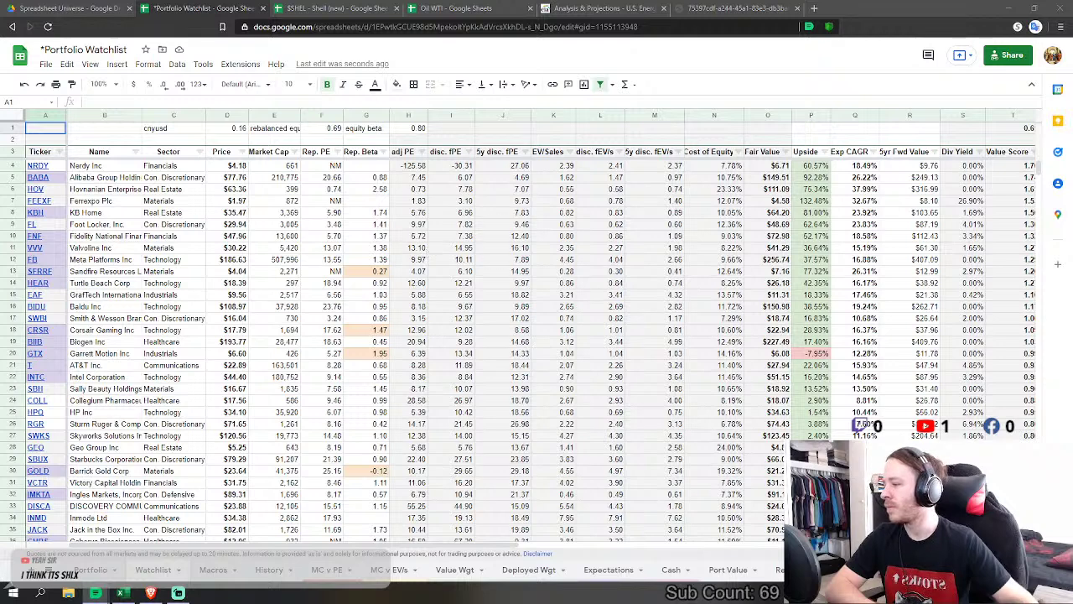
Step: Open Shell's Form 20-F filing and examine its table of registered share classes and trading symbols on page 2
mouse_move(38, 319)
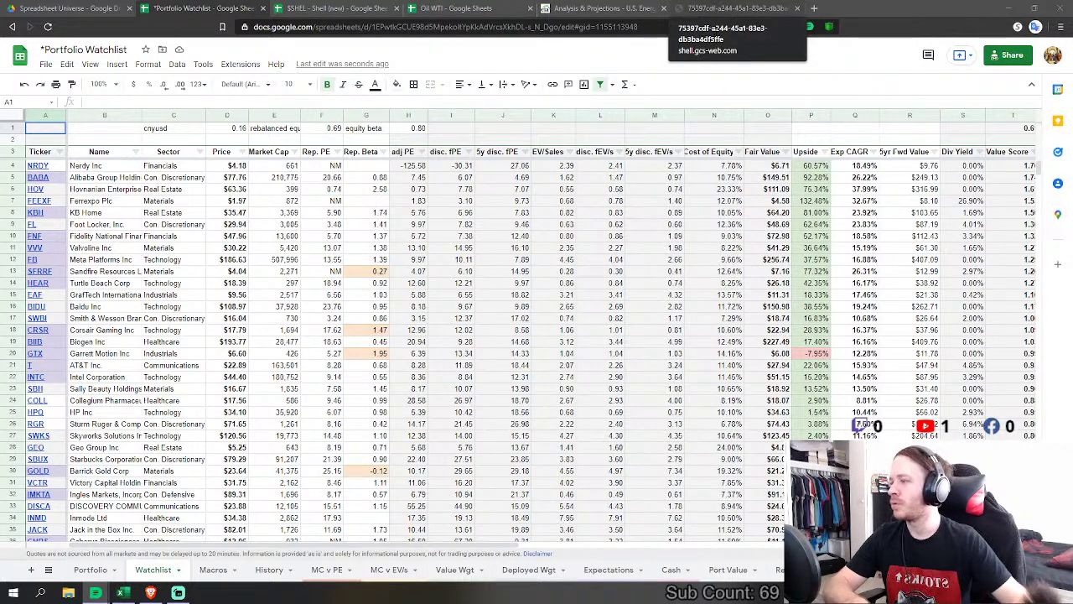
left_click(719, 7)
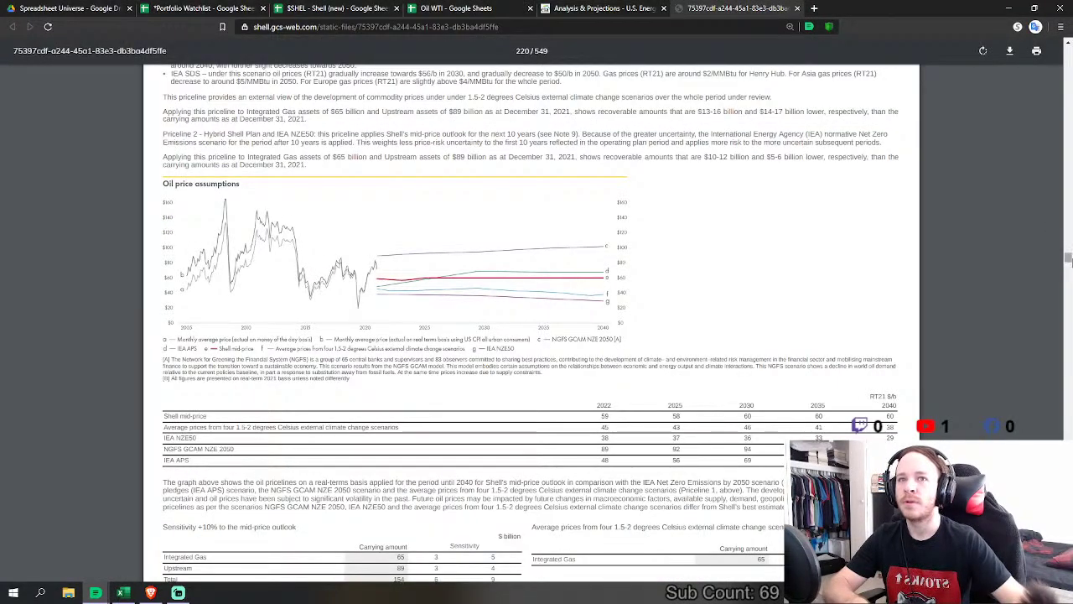
left_click_drag(1068, 260, 1063, 49)
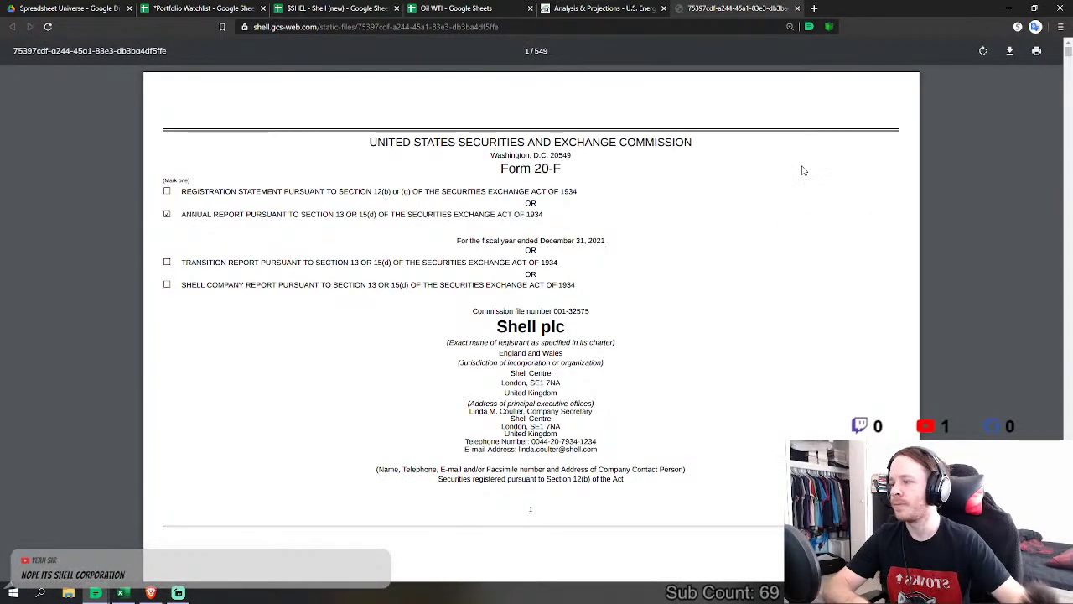
scroll(802, 170, "down", 1)
scroll(802, 171, "down", 4)
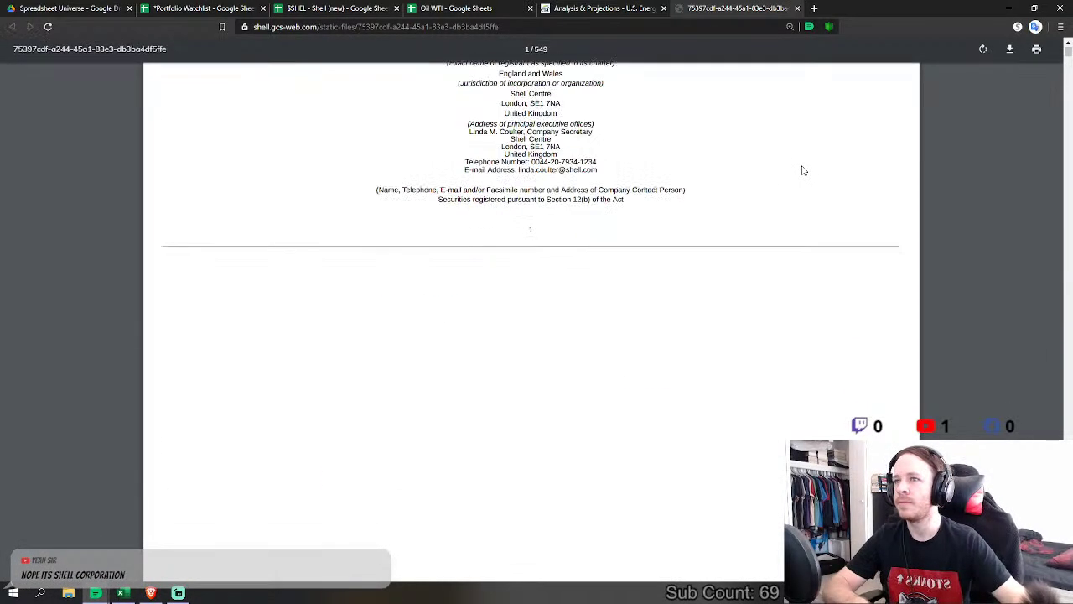
scroll(803, 170, "up", 3)
scroll(802, 170, "down", 3)
scroll(803, 171, "down", 6)
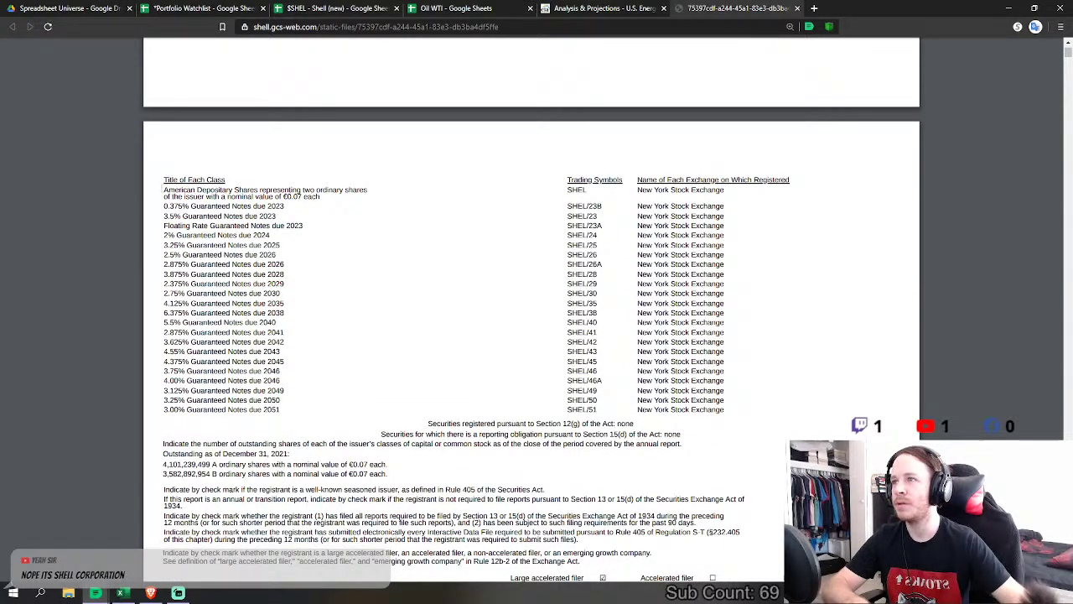
mouse_move(163, 188)
left_mouse_down()
mouse_move(362, 192)
mouse_move(323, 198)
mouse_move(304, 226)
mouse_move(600, 277)
mouse_move(600, 405)
mouse_move(604, 201)
left_mouse_up()
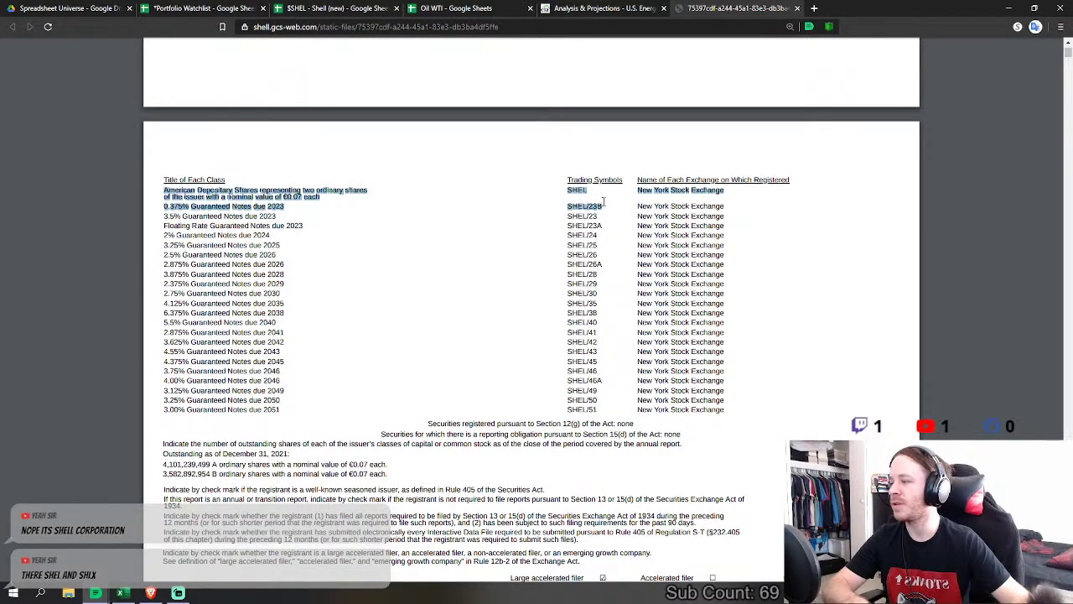
left_click(576, 192)
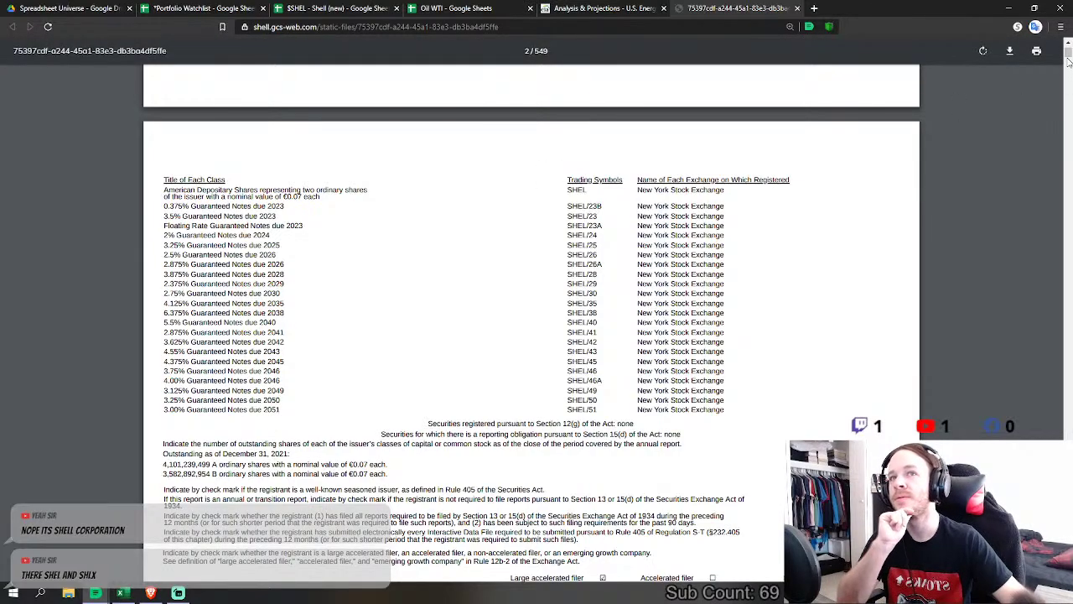
Step: Leave the filing and bring up the Segments & Beta section of the $SHEL - Shell (new) spreadsheet
left_click_drag(1068, 52, 1031, 306)
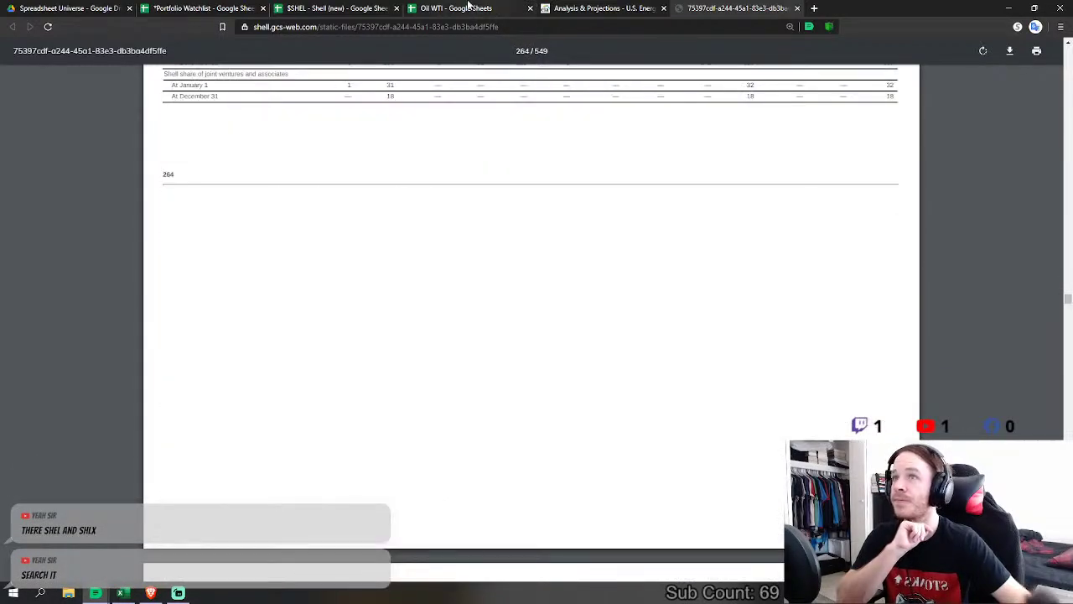
left_click(248, 5)
left_click(311, 7)
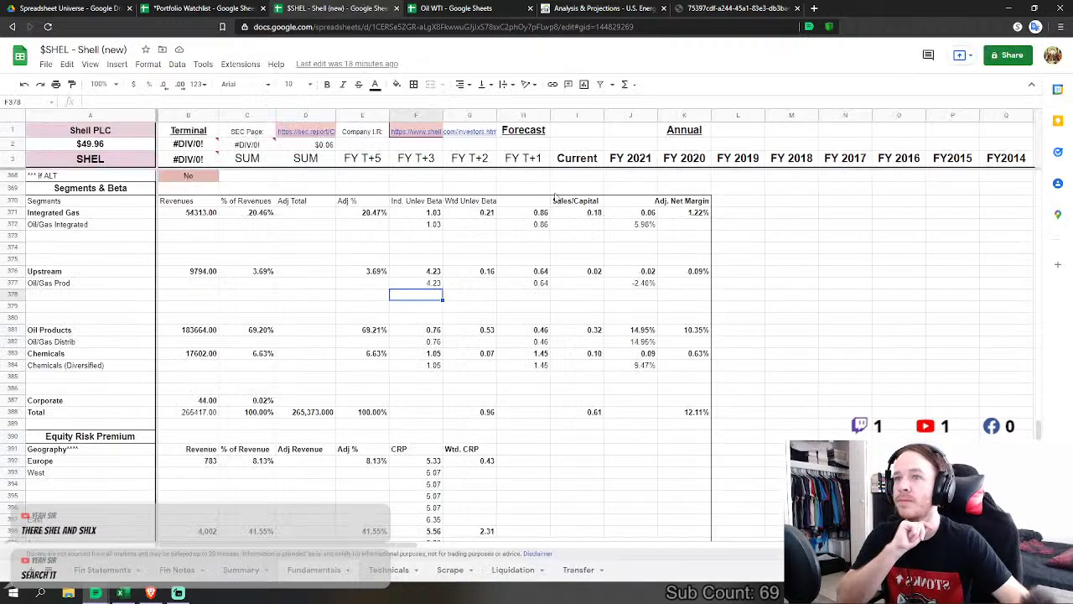
left_click(493, 287)
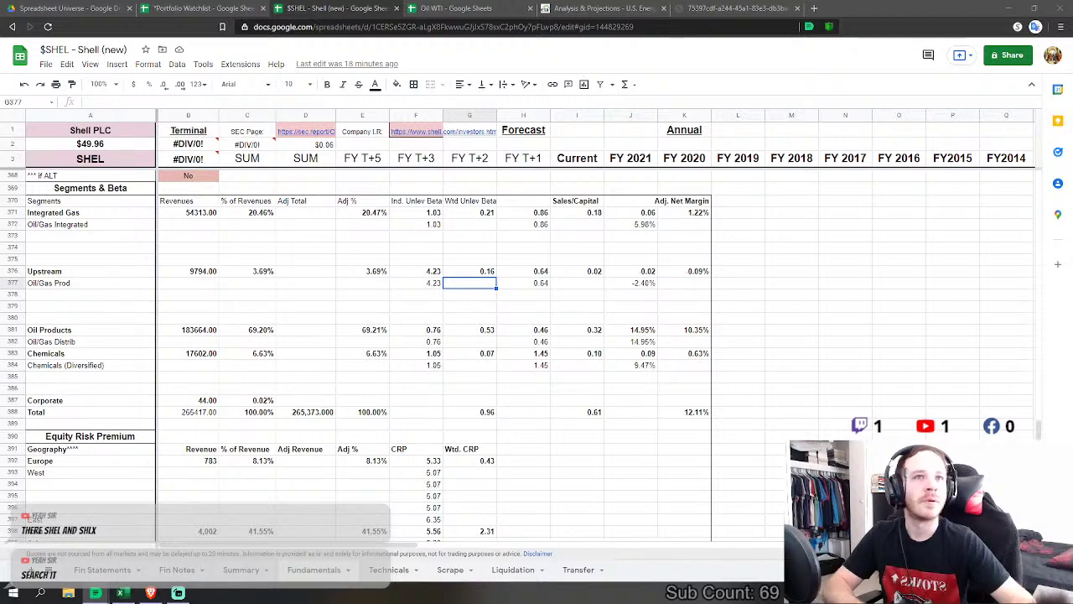
left_click(577, 342)
Step: Switch to the Portfolio Watchlist and examine the earnings and last 10k date entries for KR, SHEL and GOLD
left_click(205, 8)
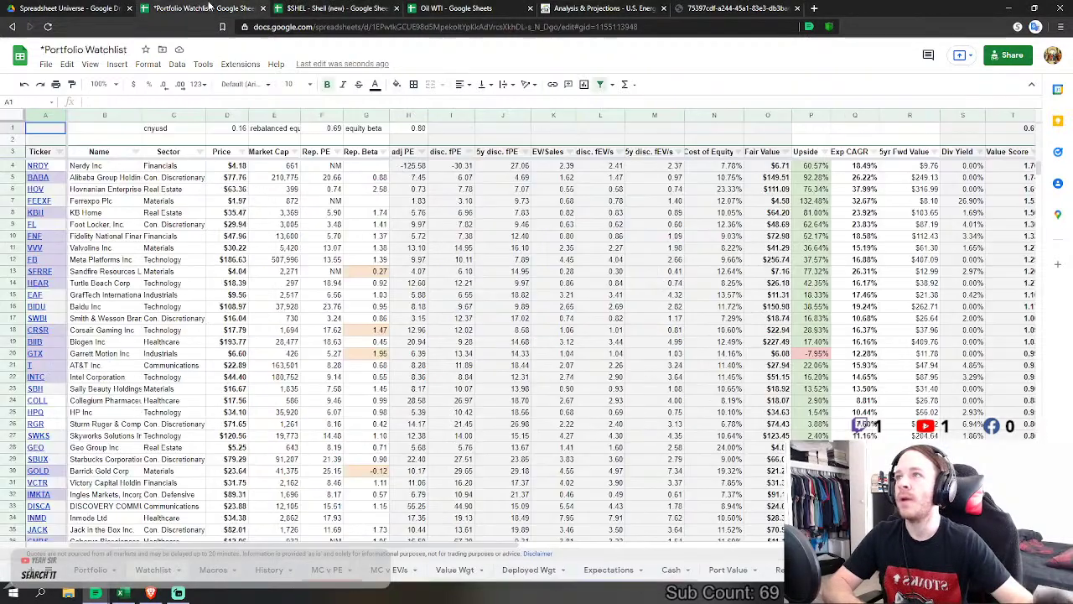
scroll(281, 394, "down", 15)
left_click(277, 402)
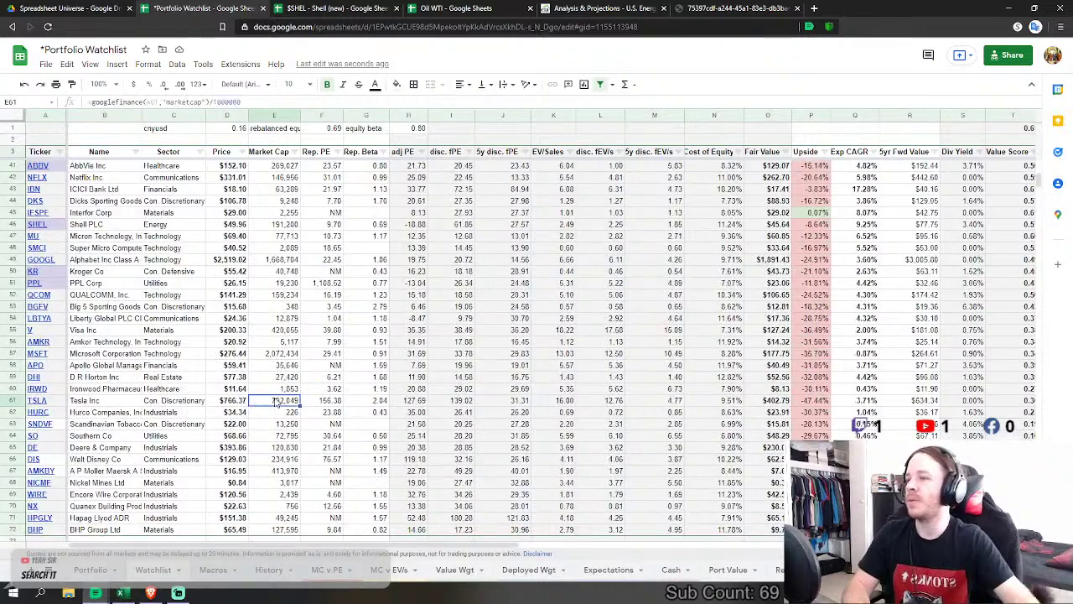
scroll(277, 402, "down", 5)
scroll(275, 402, "down", 5)
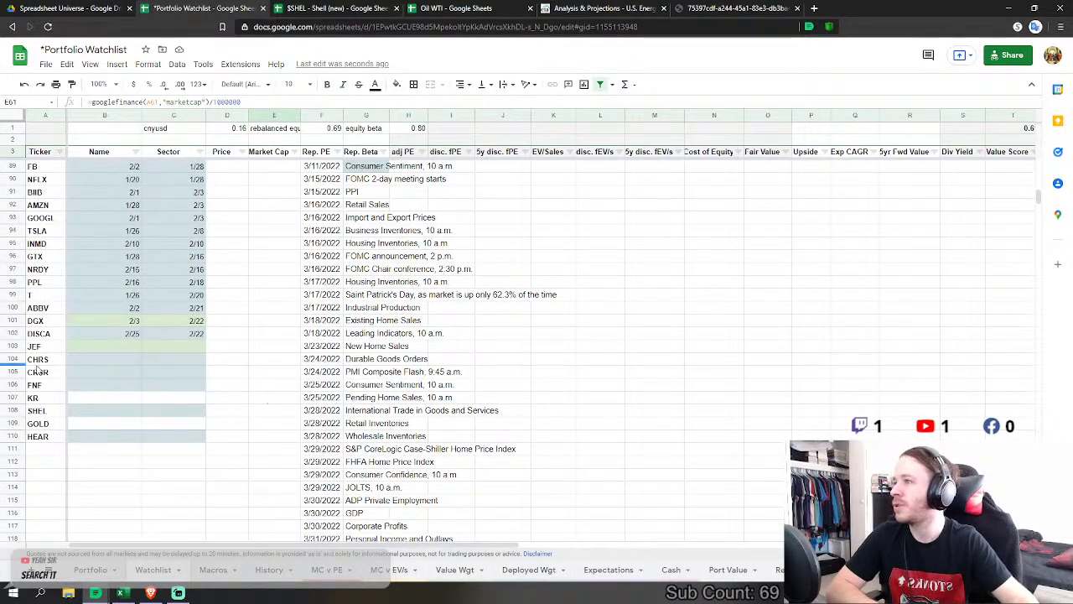
left_click_drag(86, 400, 203, 432)
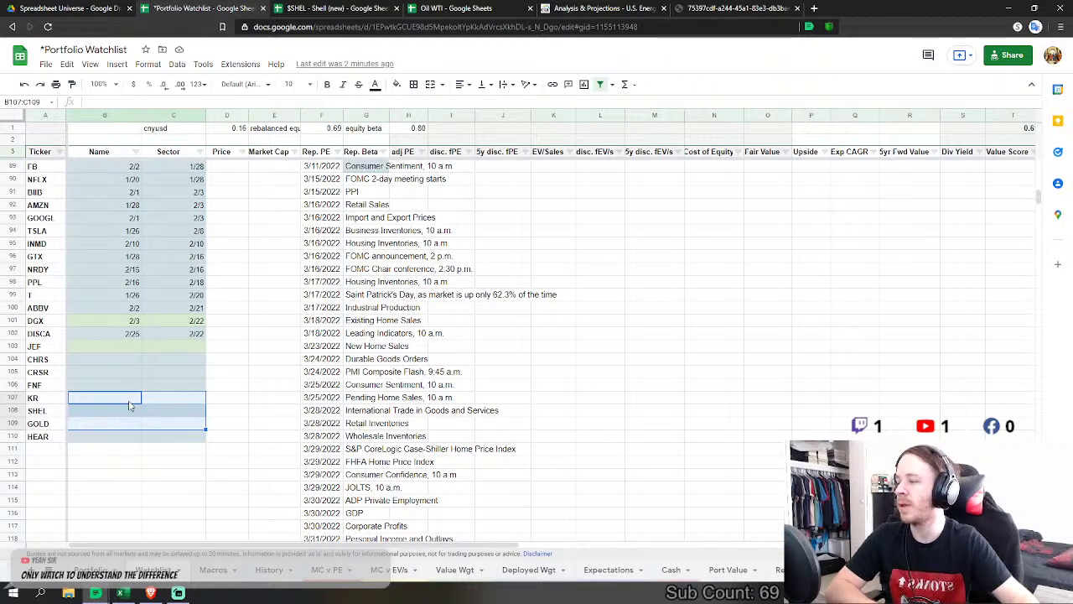
left_click(244, 357)
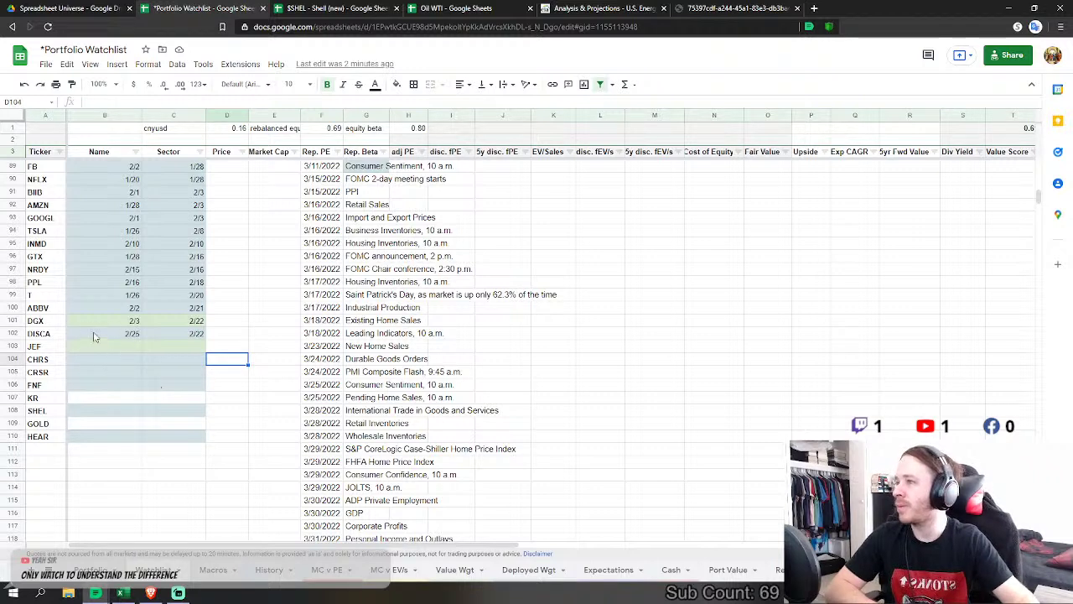
Step: Examine the DGX and JEF earnings date rows and the economic event calendar beside them
left_click_drag(89, 323, 193, 330)
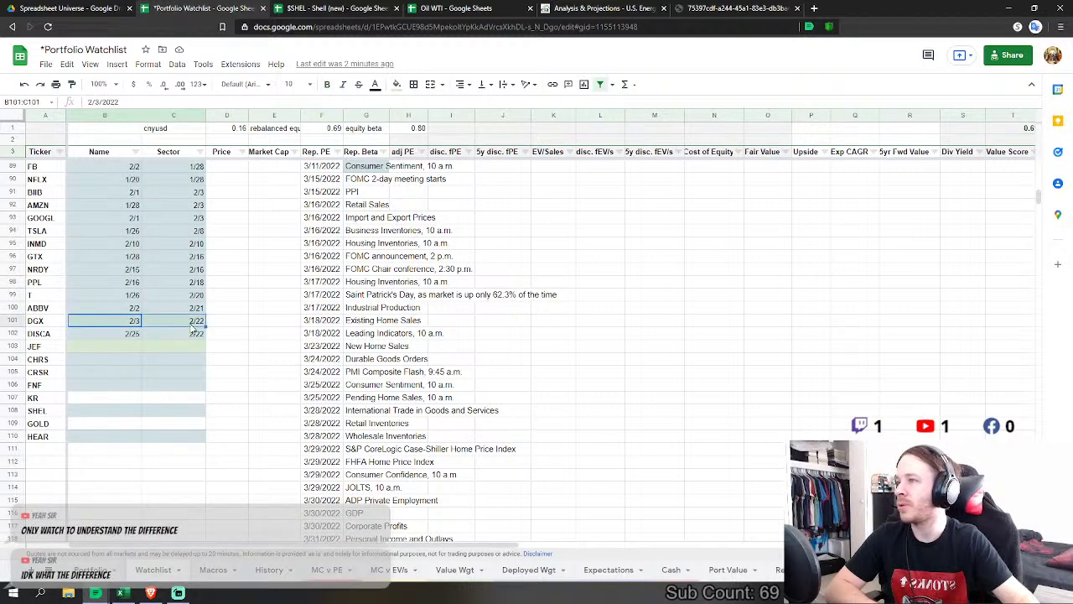
left_click_drag(101, 349, 186, 354)
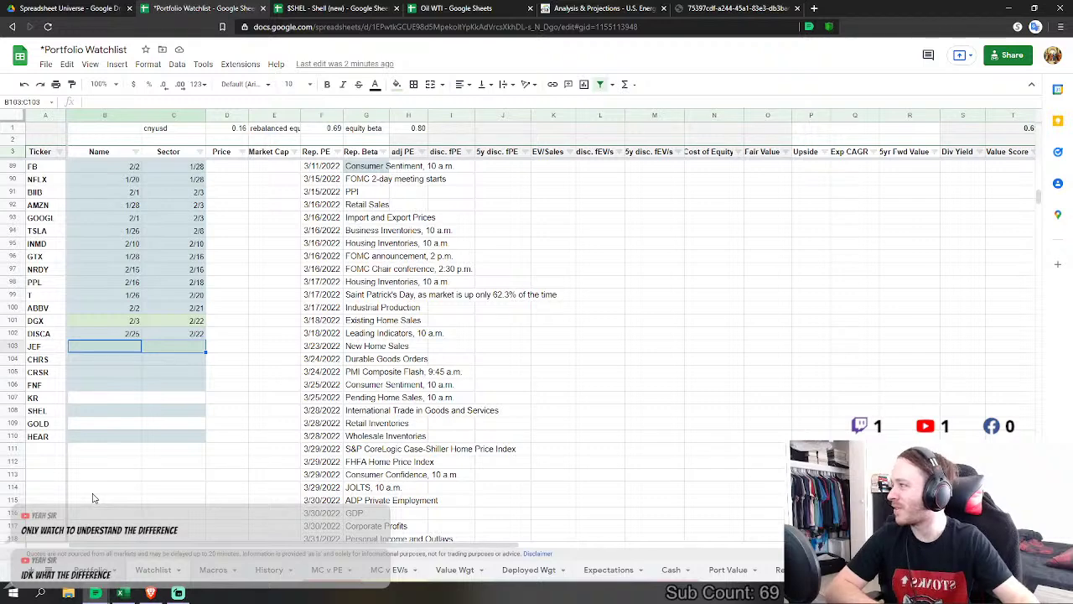
left_click(379, 397)
scroll(394, 403, "up", 2)
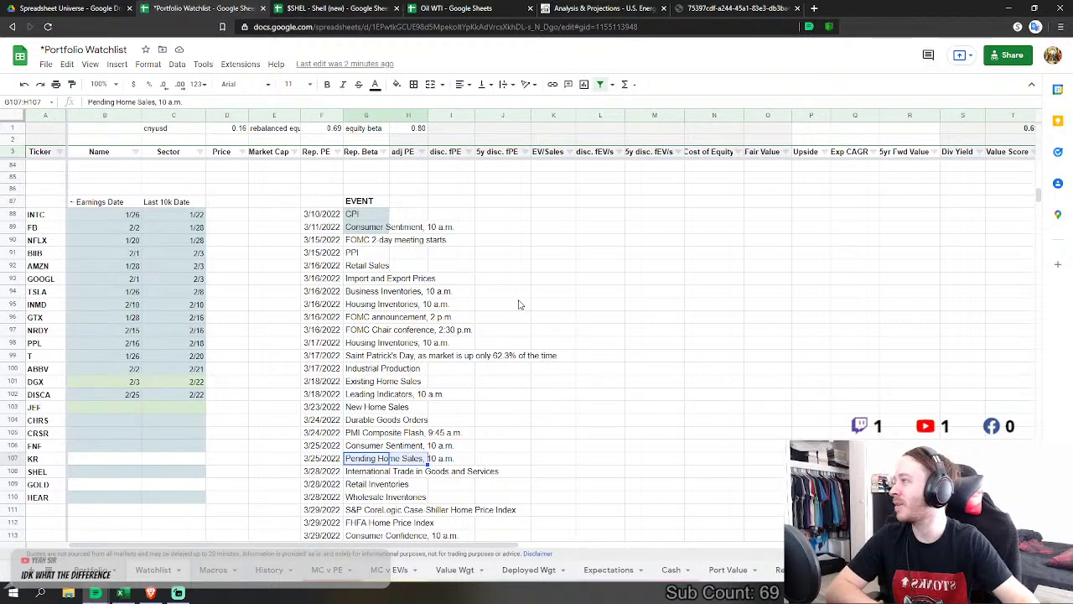
scroll(475, 394, "up", 2)
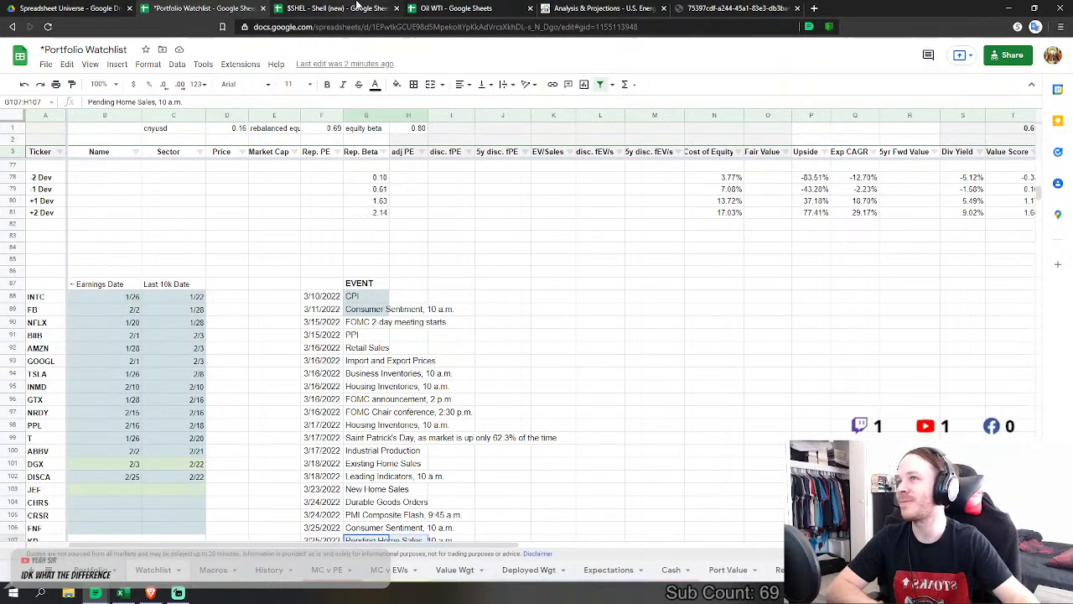
Step: Return to the $SHEL - Shell (new) spreadsheet and review the Integrated Gas row under Segments & Beta
left_click(359, 8)
left_click(407, 343)
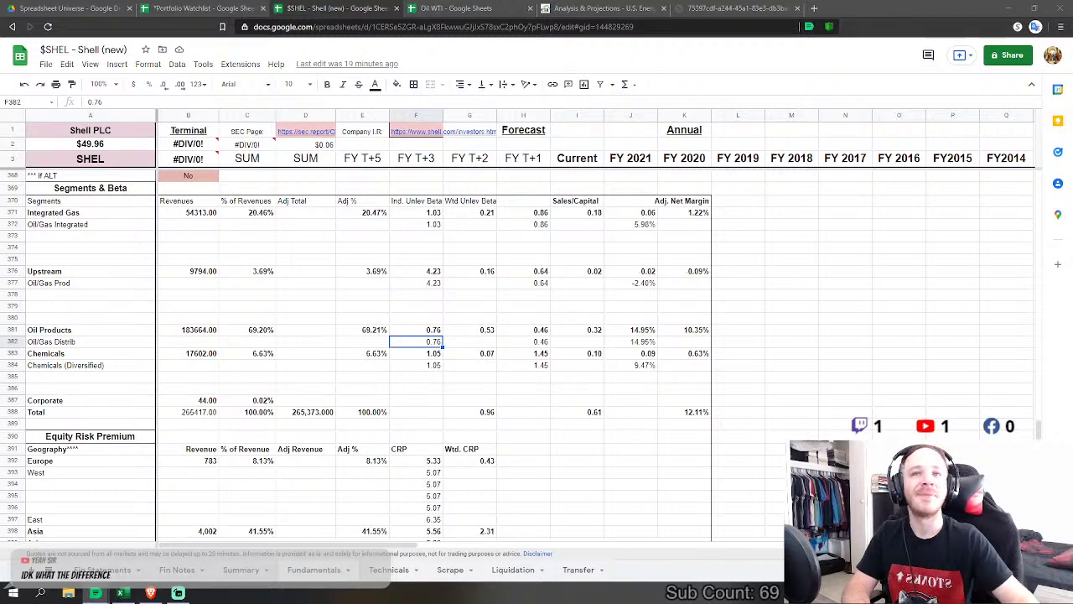
left_click(507, 250)
scroll(506, 259, "up", 1)
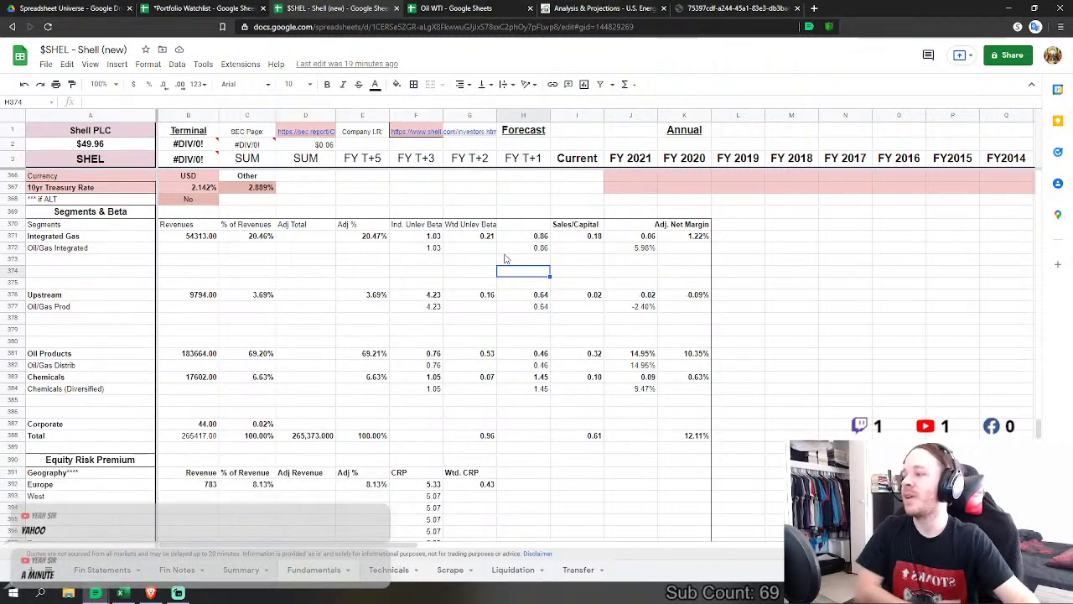
left_click(362, 237)
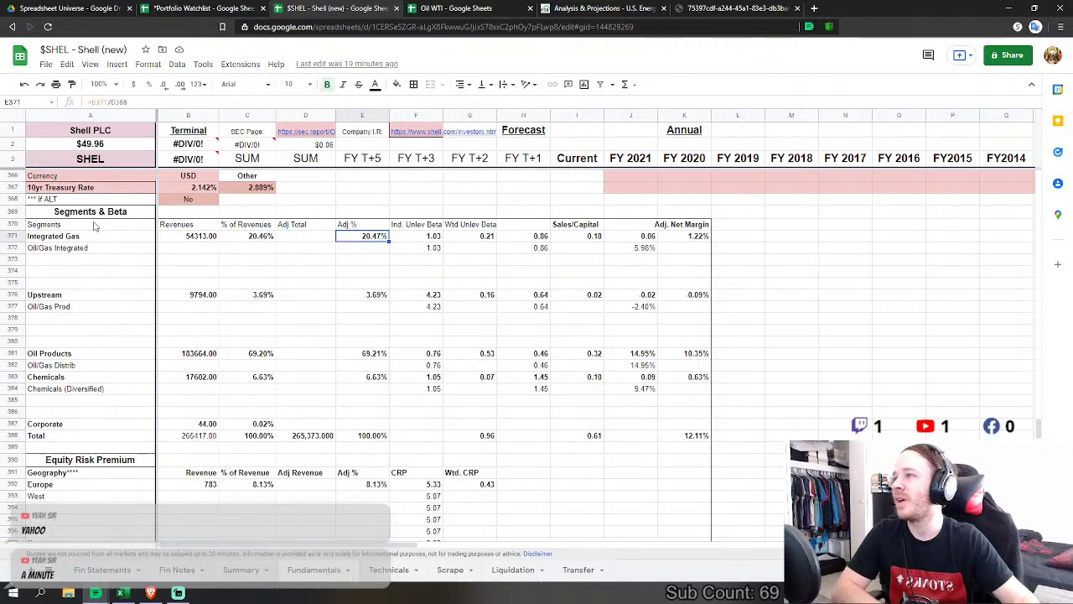
scroll(145, 250, "down", 1)
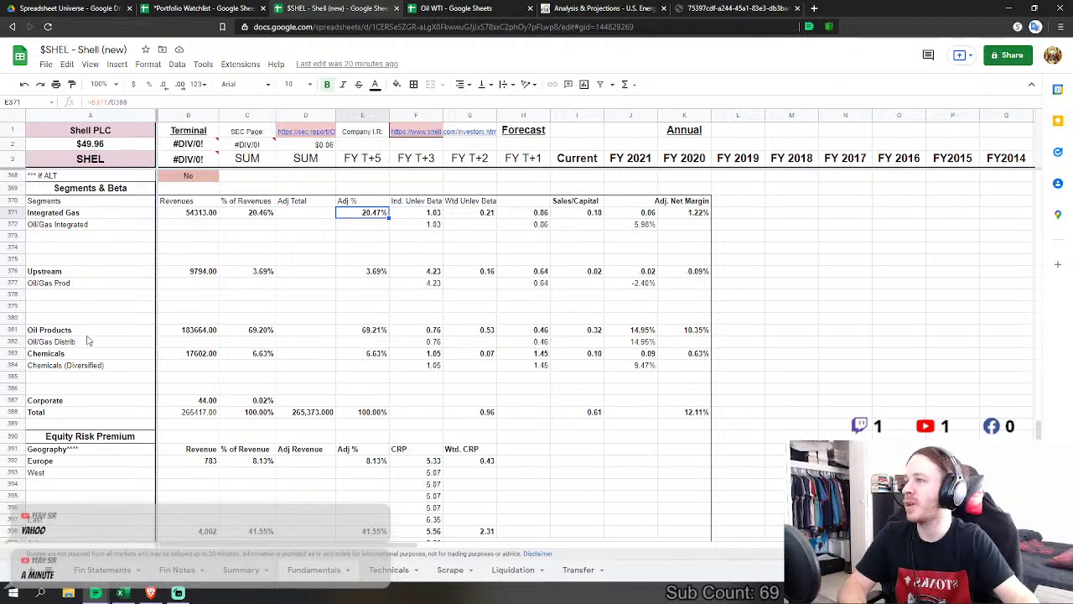
Step: Review the Oil Products and Chemicals segments, including their adjusted revenue share, beta and margin figures
left_click(60, 333)
left_click_drag(80, 343, 668, 349)
left_click(362, 321)
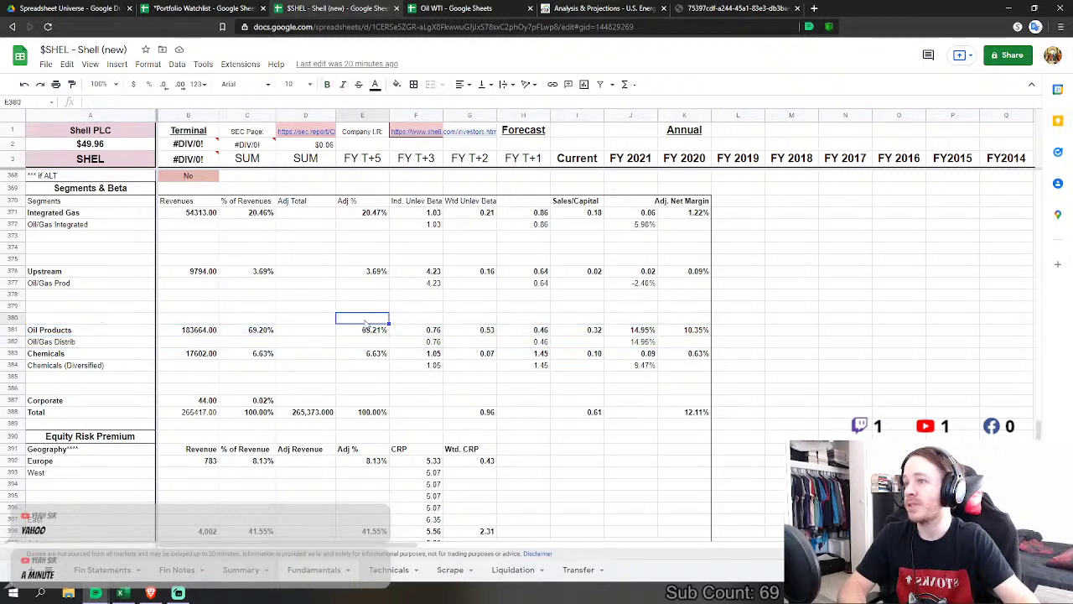
left_click(376, 331)
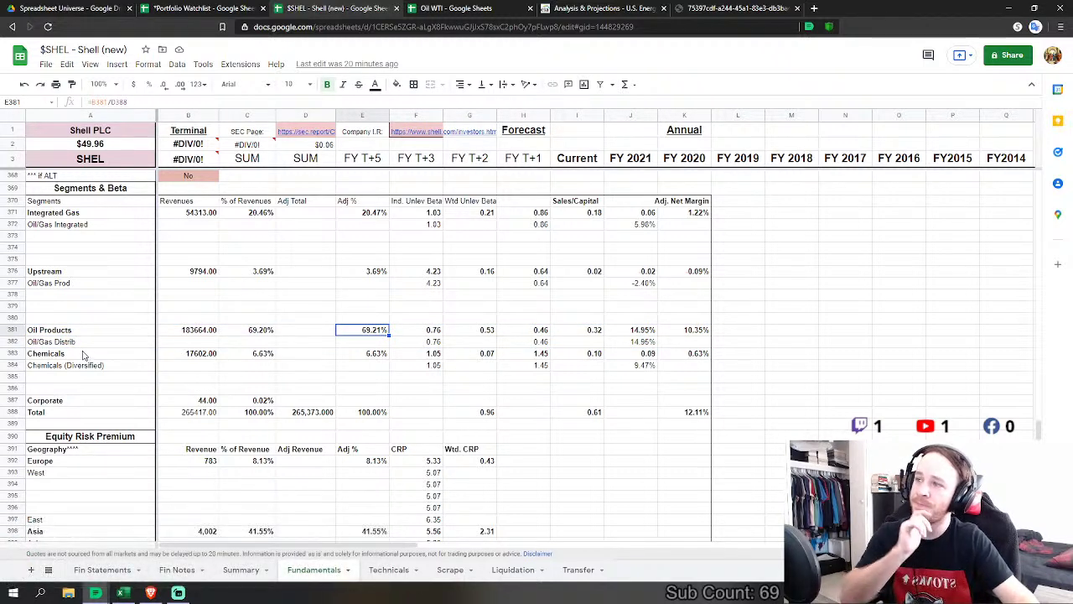
left_click_drag(48, 356, 655, 369)
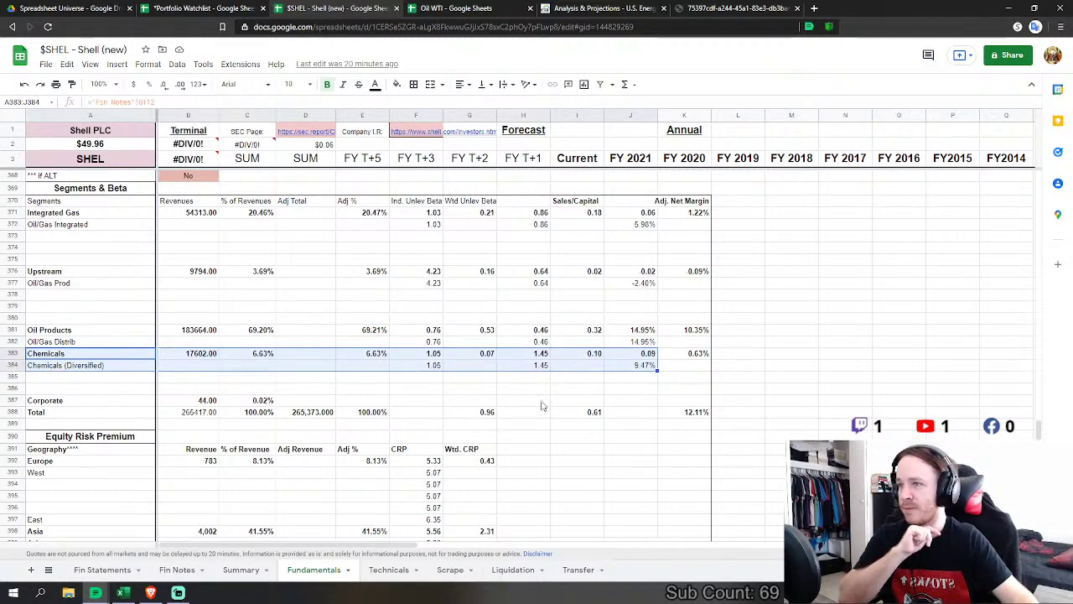
left_click(351, 389)
Step: Examine the Equity Risk Premium section's revenue shares and country risk premiums by geography
scroll(346, 391, "down", 5)
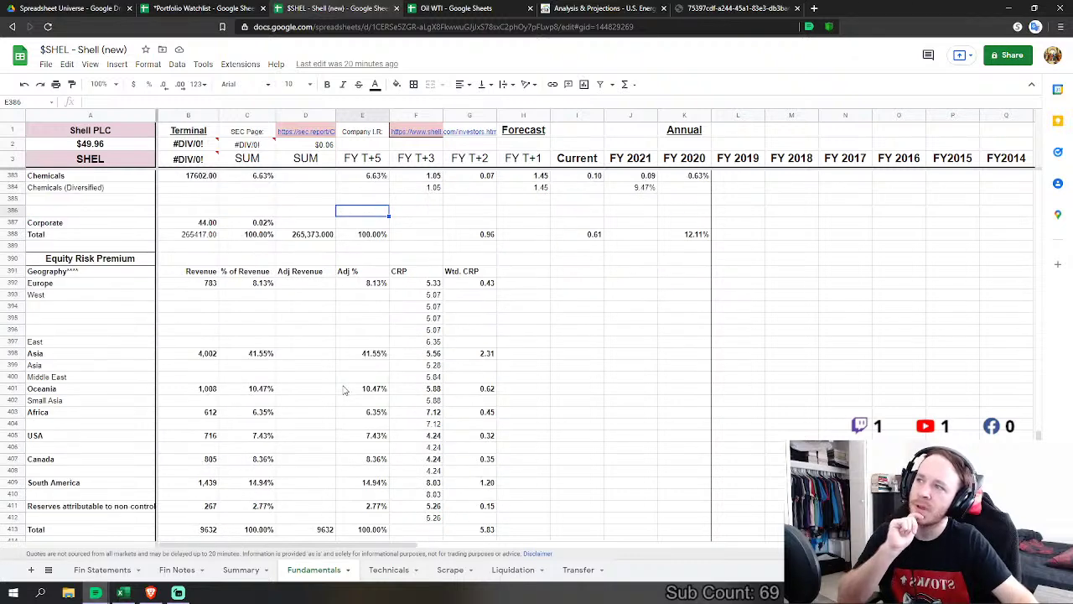
scroll(306, 334, "down", 2)
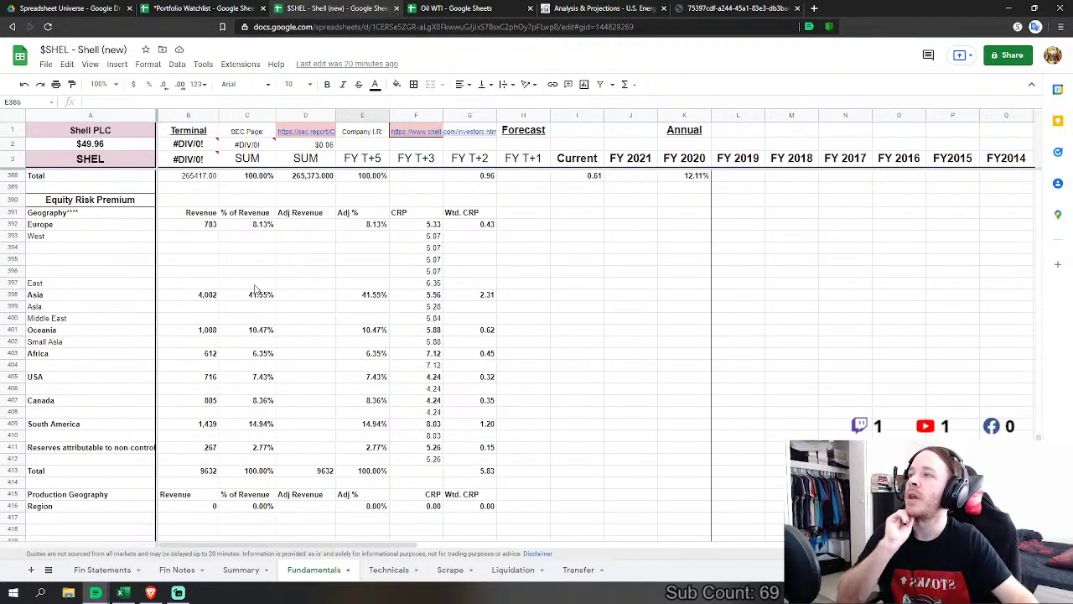
left_click(343, 201)
scroll(345, 210, "down", 2)
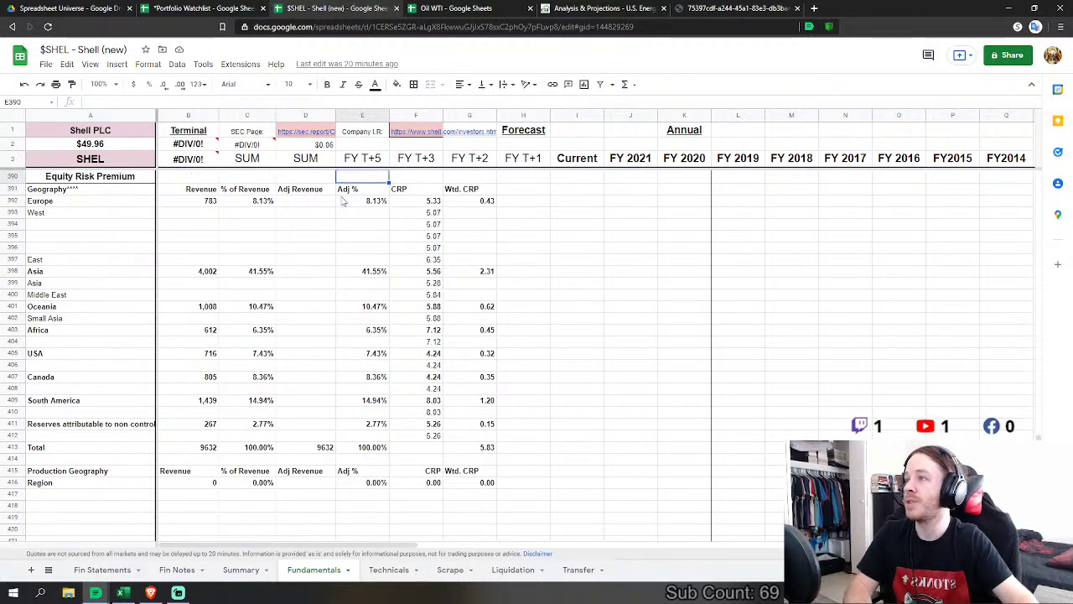
scroll(348, 222, "up", 3)
scroll(352, 239, "down", 1)
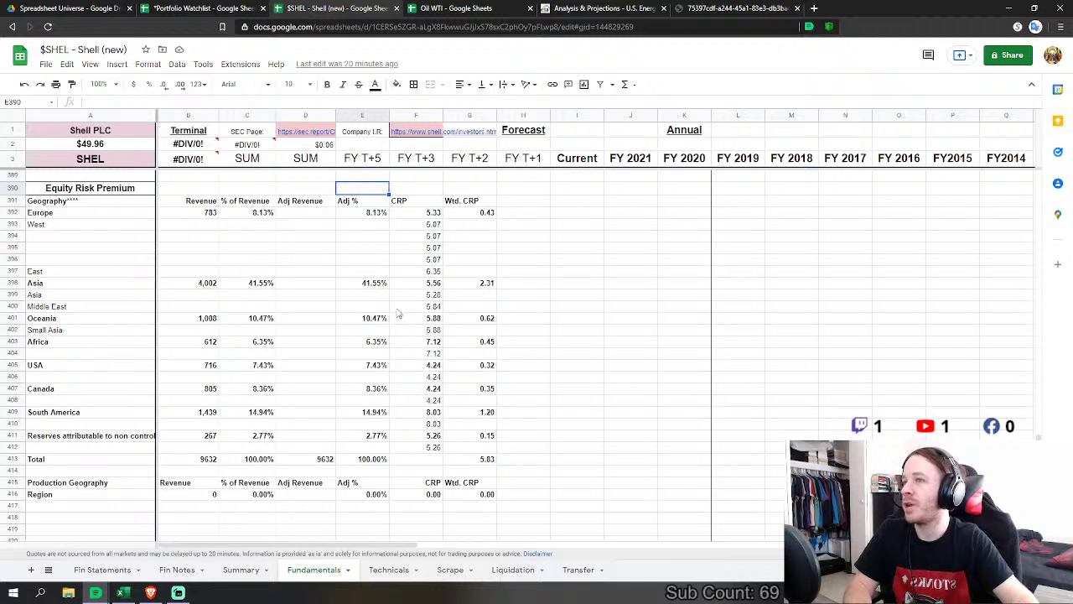
scroll(466, 352, "down", 6)
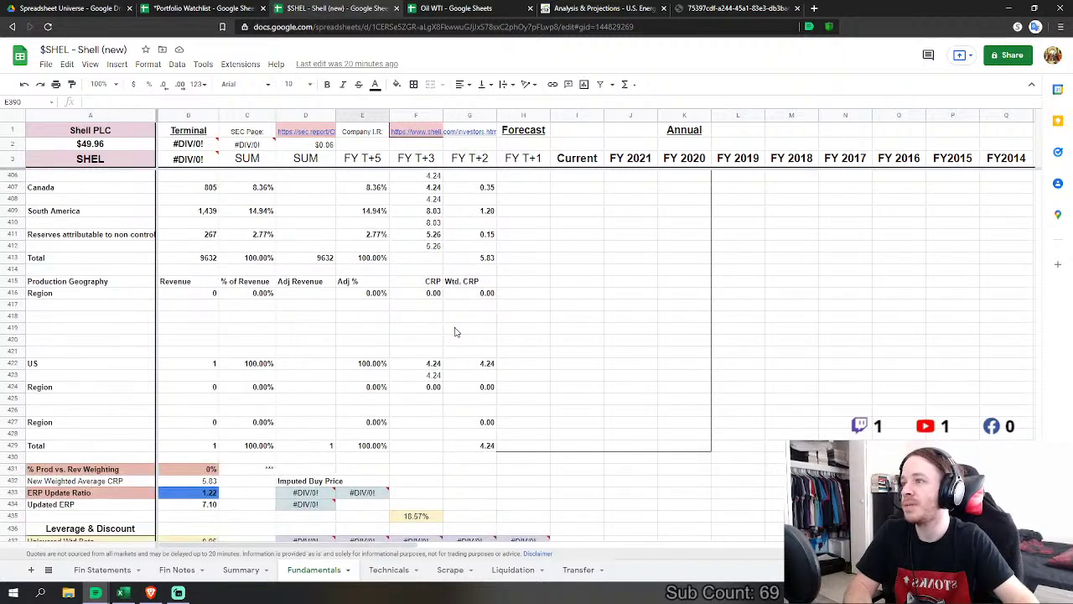
scroll(458, 332, "up", 4)
scroll(457, 332, "up", 2)
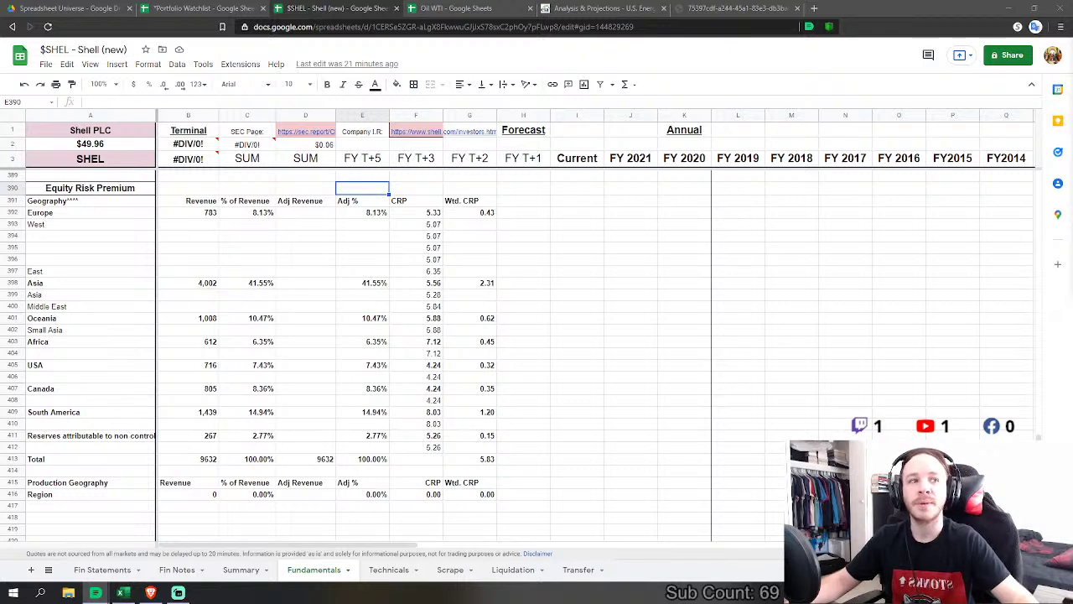
Step: Check the total weighted CRP for the revenue geographies, then view the Production Geography and Leverage & Discount sections
scroll(654, 354, "down", 2)
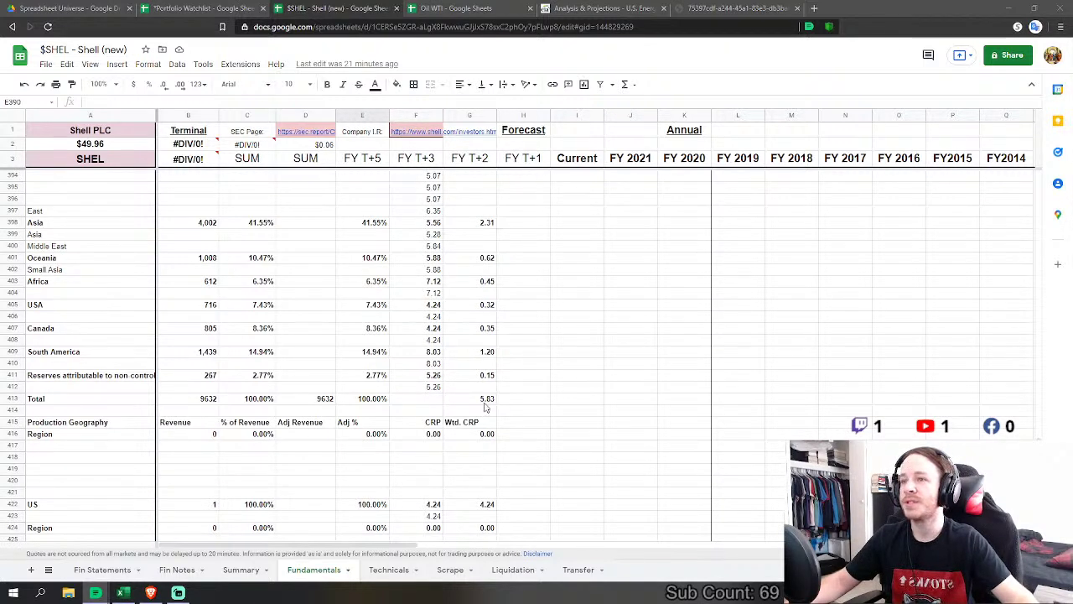
left_click(490, 401)
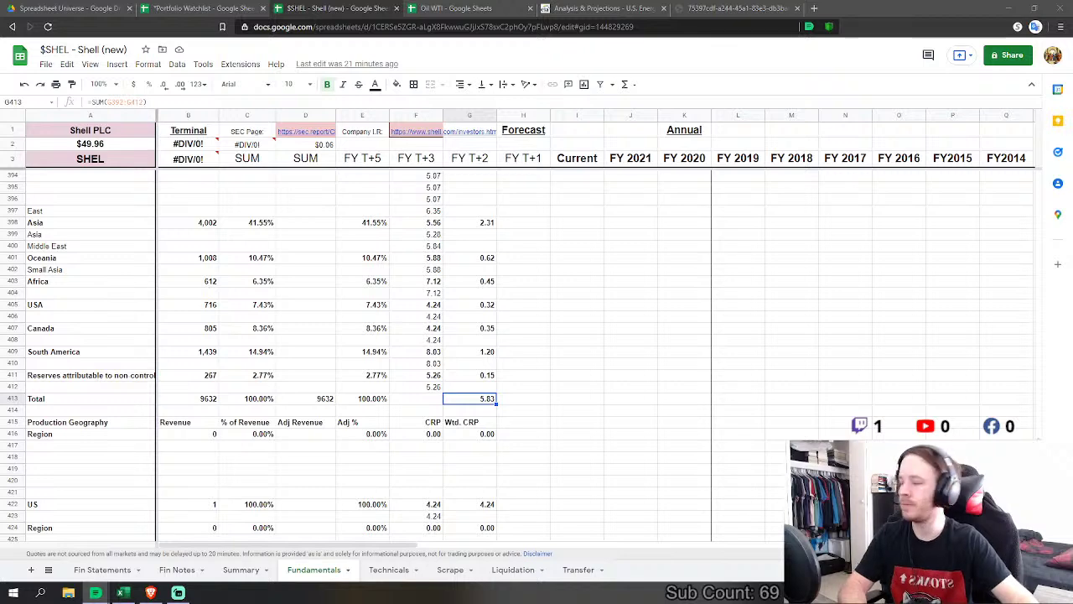
left_click(846, 257)
scroll(515, 335, "down", 10)
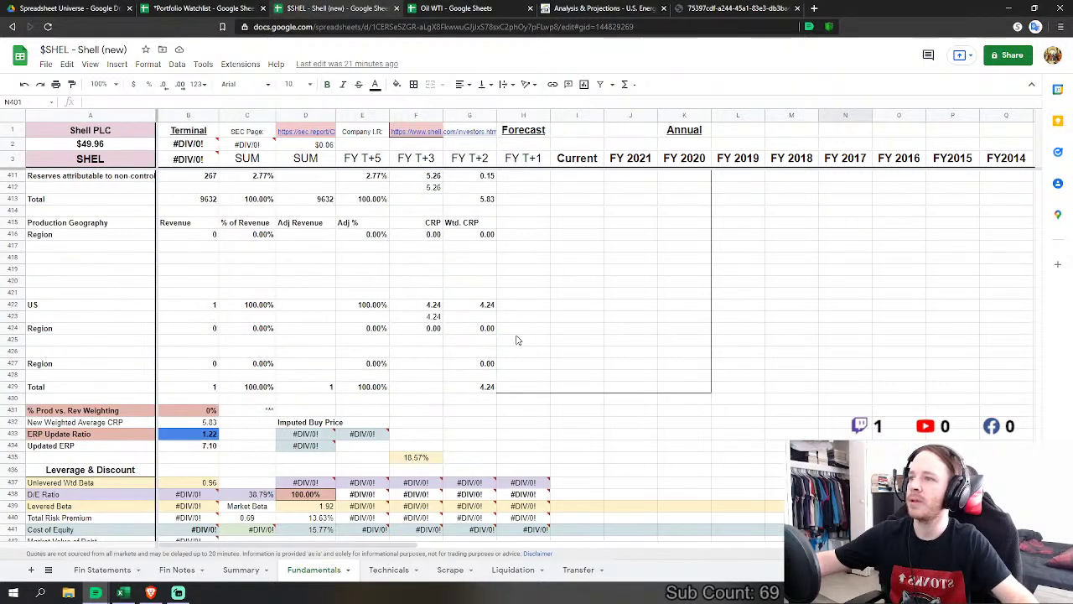
Step: Review the Debt maturity table, then inspect the FY 2021 Cost of Debt Rolling 3yr Agg. formula in the income statement
scroll(515, 335, "down", 2)
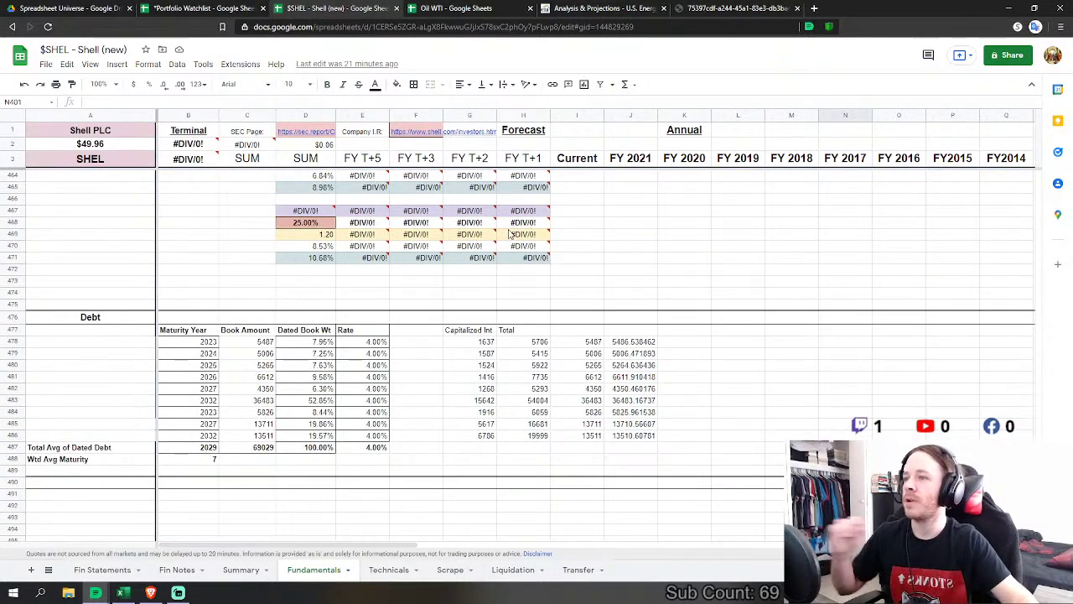
left_click(599, 305)
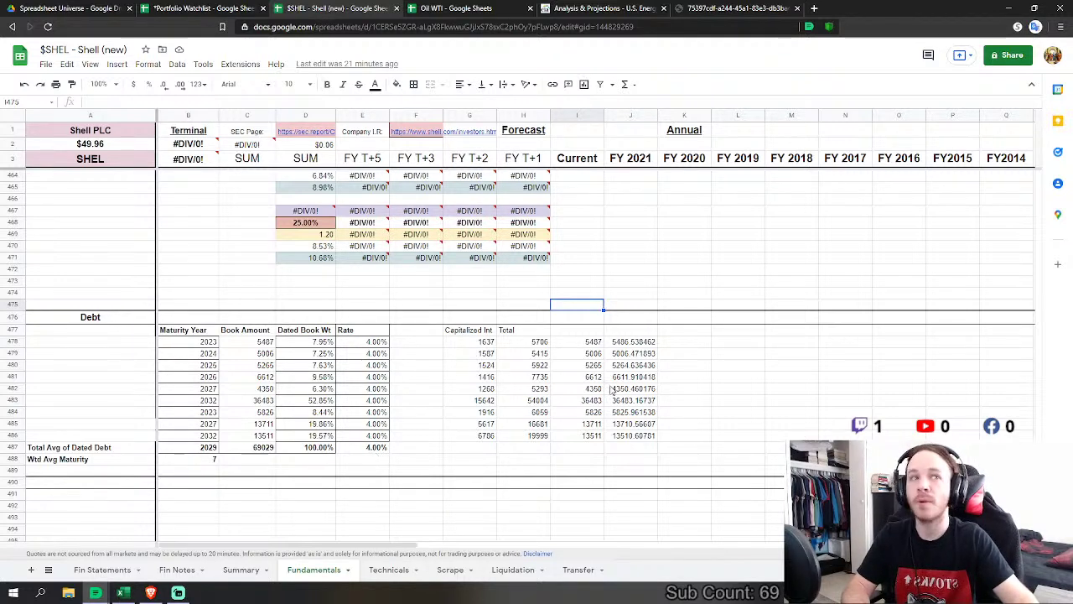
scroll(1022, 215, "up", 20)
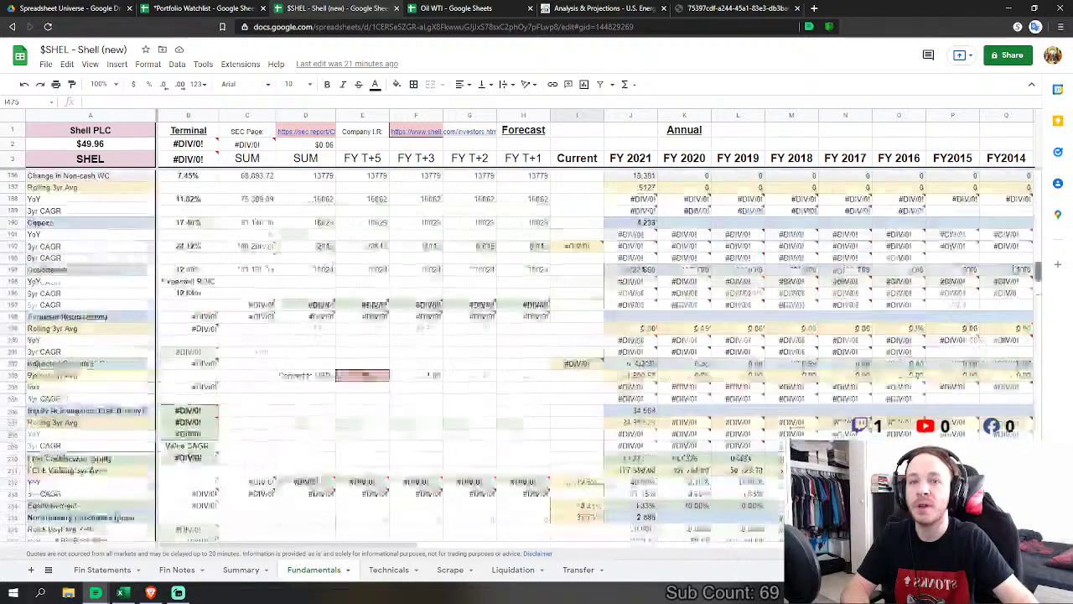
scroll(1023, 214, "up", 2)
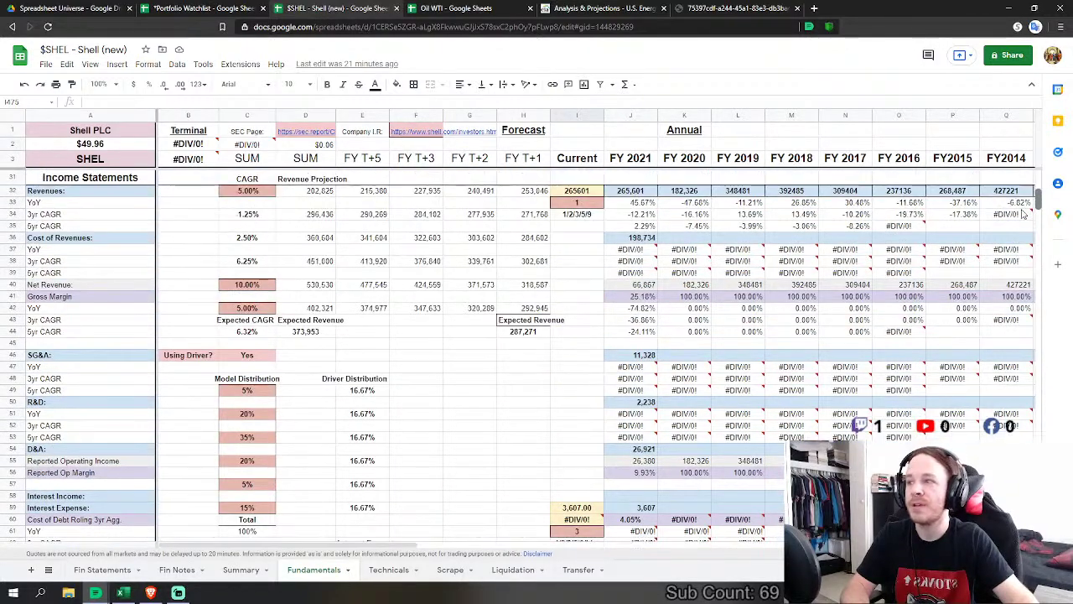
scroll(1024, 215, "down", 4)
left_click(637, 410)
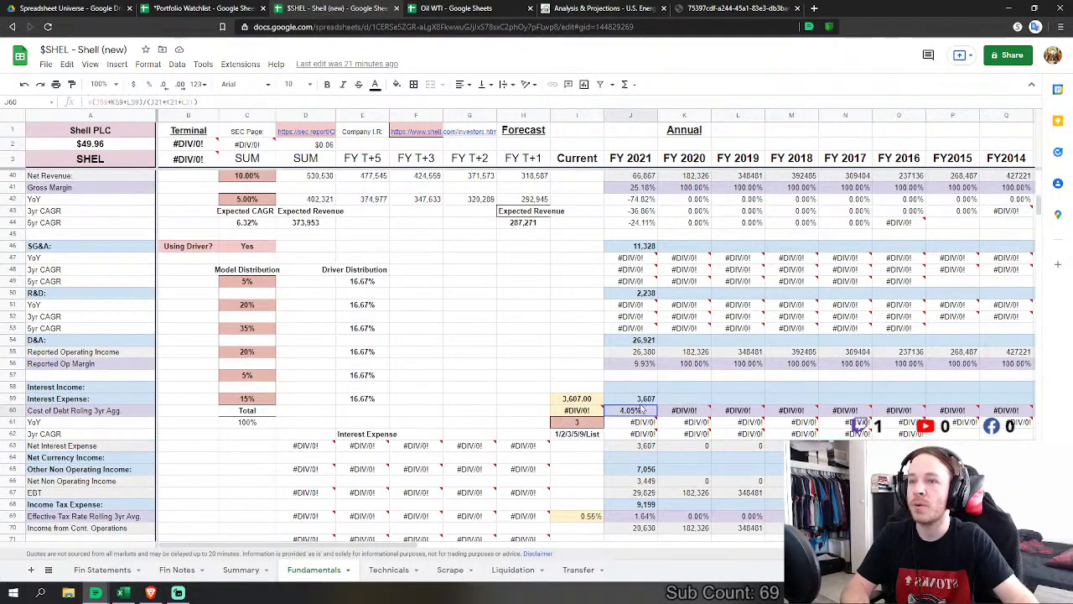
Step: Check the total book amount formula in the Debt table and review the Leverage & Discount scenarios
left_click_drag(1039, 205, 1040, 436)
left_click(245, 402)
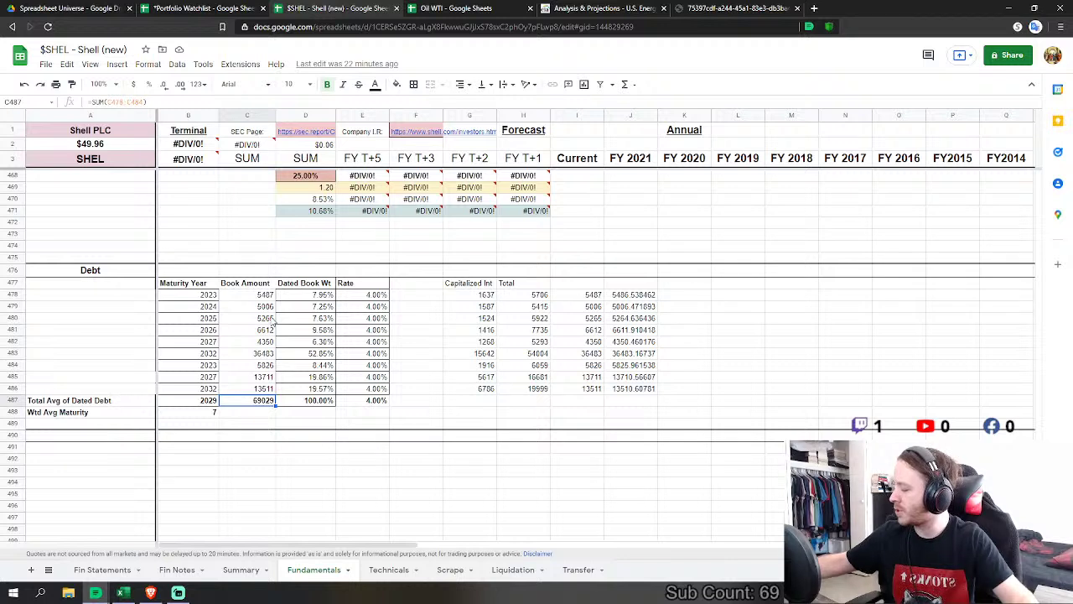
scroll(238, 261, "up", 1)
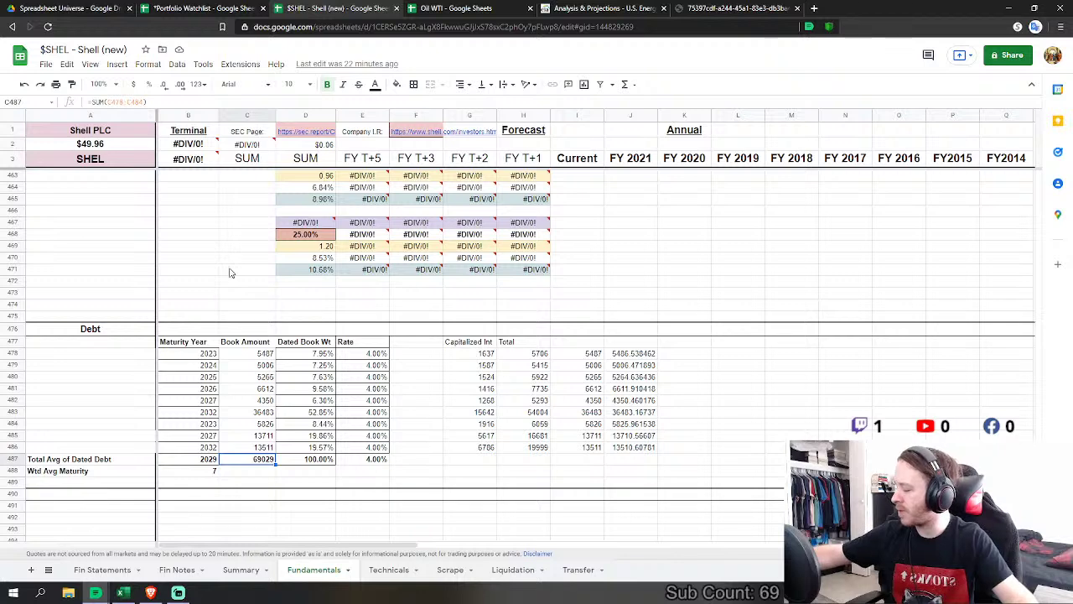
scroll(493, 312, "up", 3)
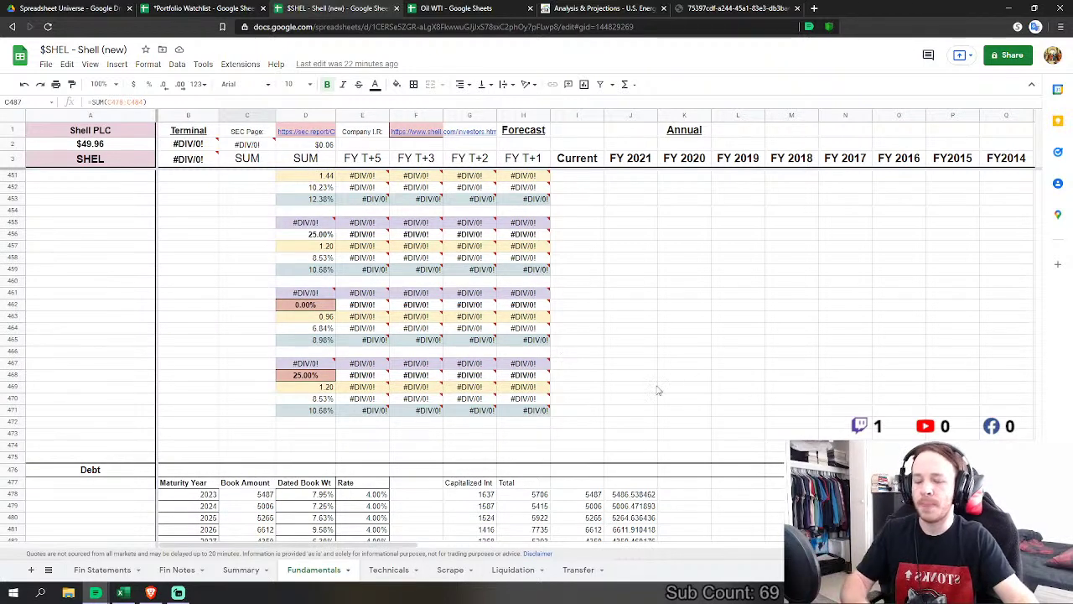
scroll(1027, 429, "up", 20)
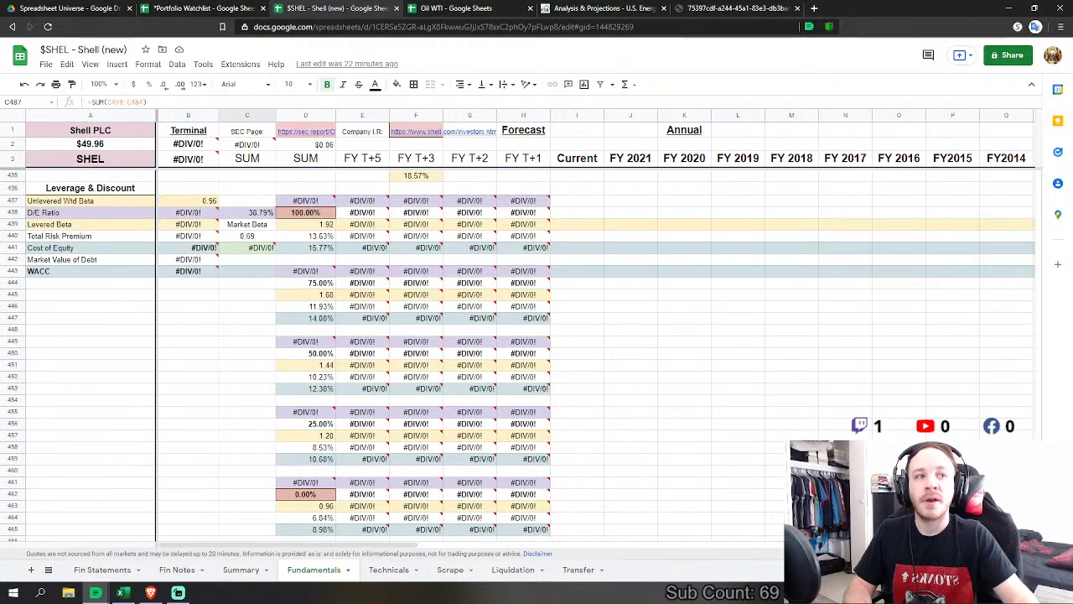
Step: Link FY 2020 Cost of Revenues on Fundamentals to the sum of 2020 Purchases and Production and manufacturing expenses, Fin Statements J12+J13
left_click_drag(1037, 418, 1041, 204)
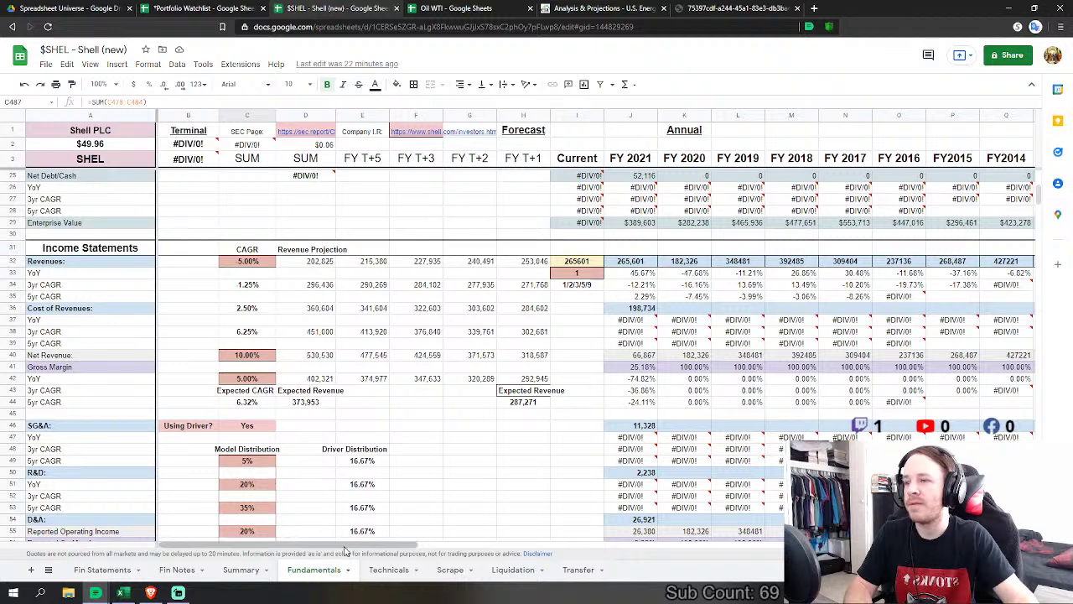
left_click_drag(349, 546, 419, 546)
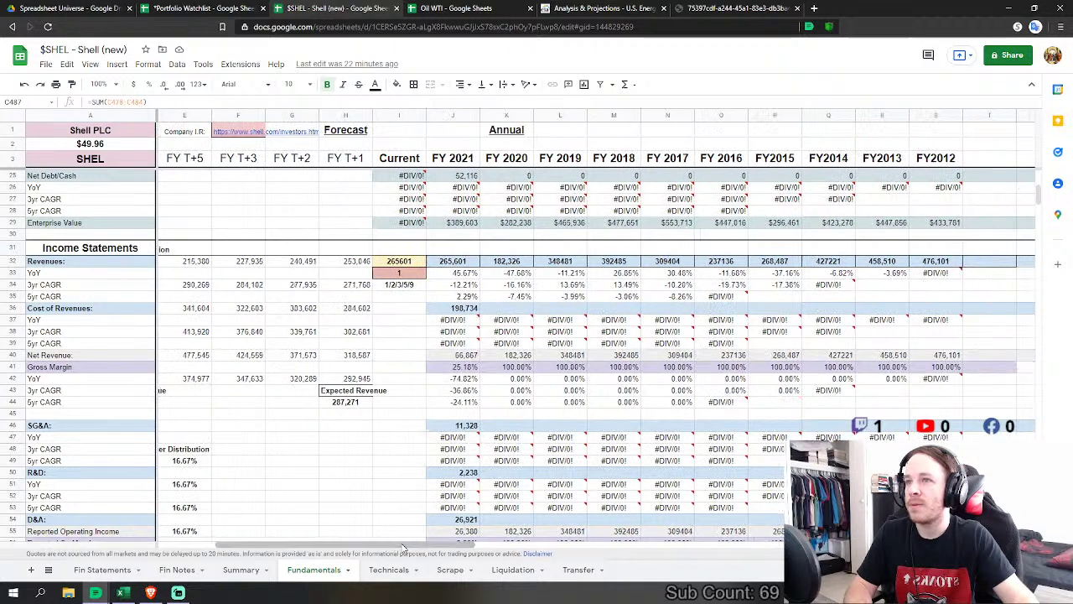
scroll(277, 403, "down", 1)
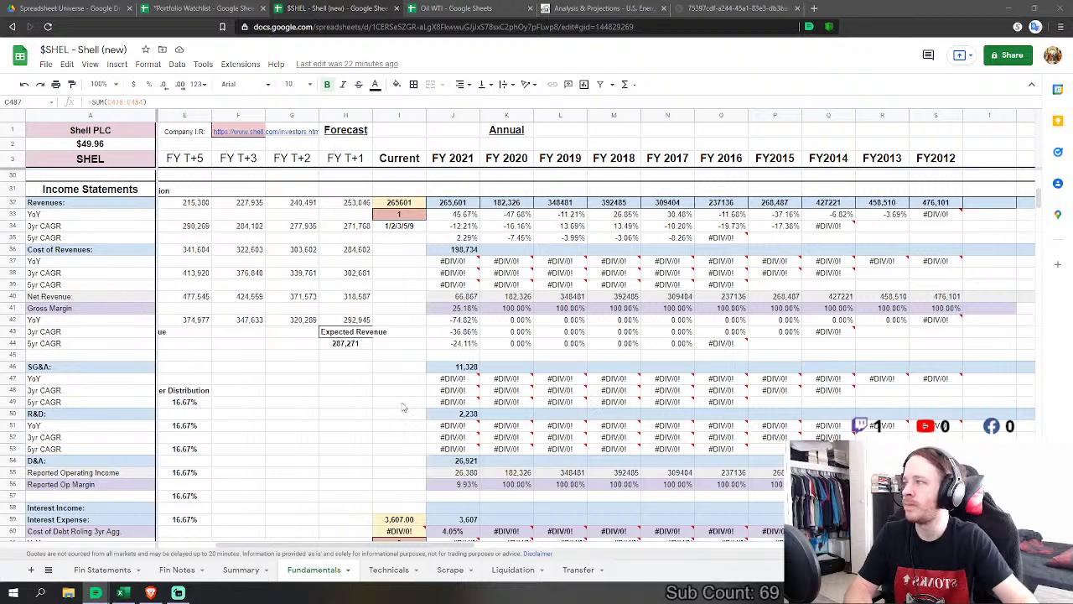
left_click(515, 250)
type("=")
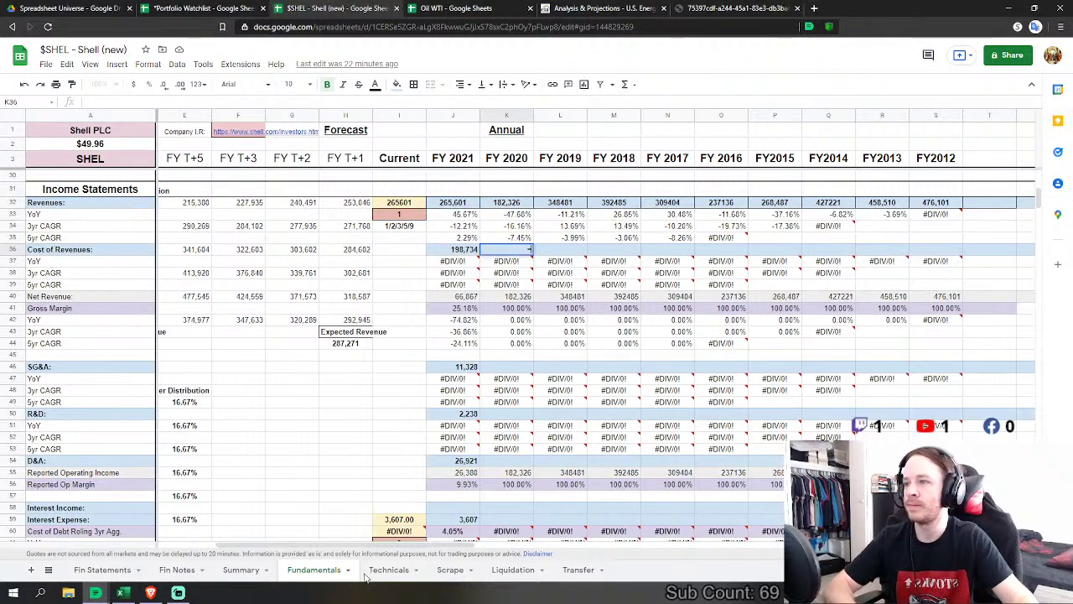
scroll(260, 549, "right", 3)
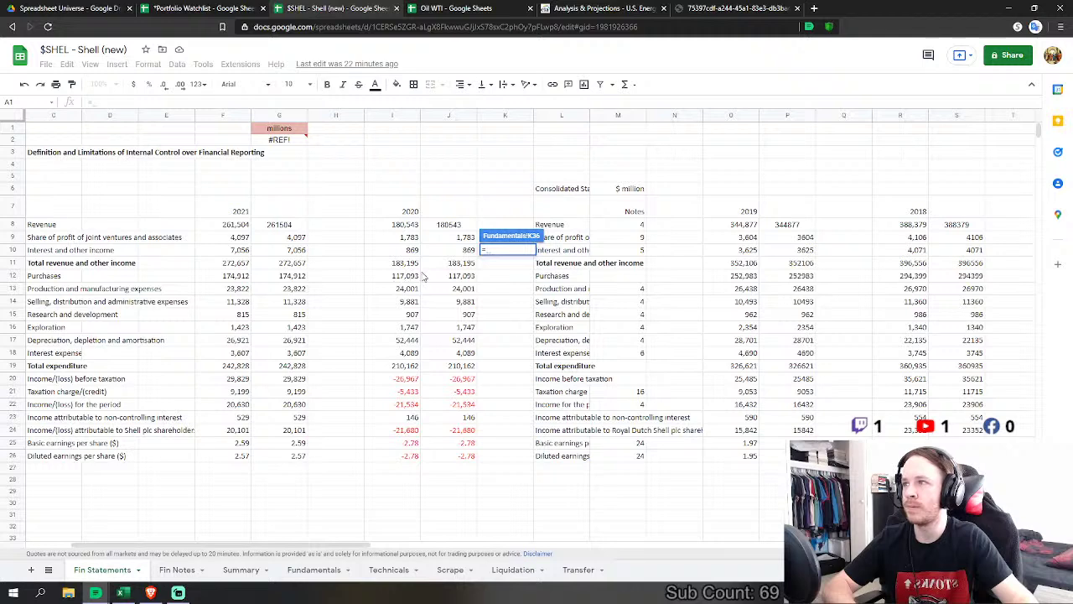
left_click(475, 277)
type("+")
left_click(465, 289)
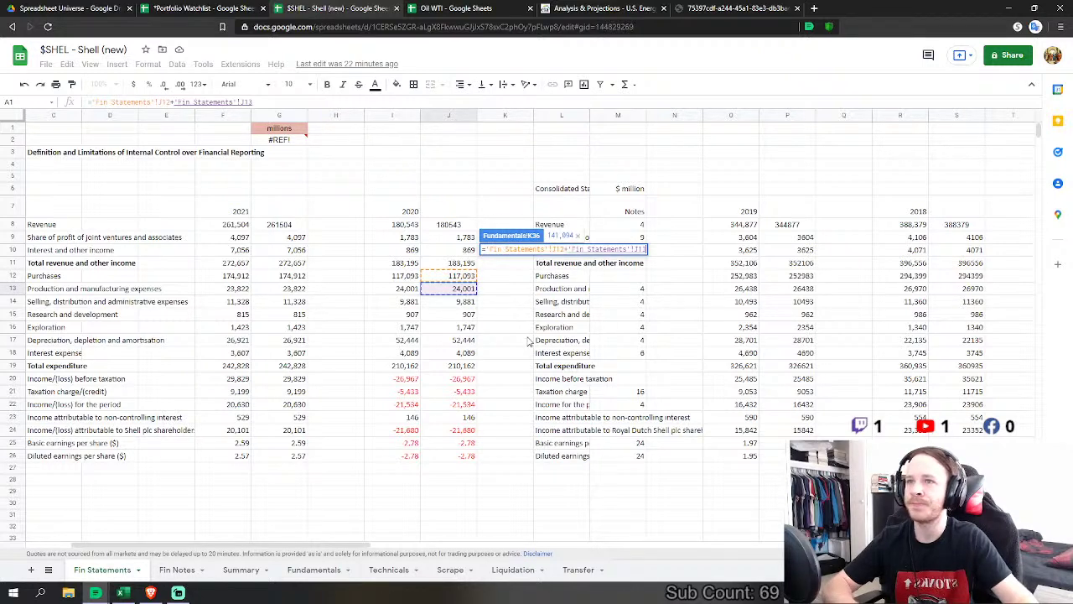
key("Return")
Step: Link FY 2020 SG&A in K46 to the 2020 Selling, distribution and administrative expenses in Fin Statements J14
scroll(537, 327, "down", 5)
left_click(499, 305)
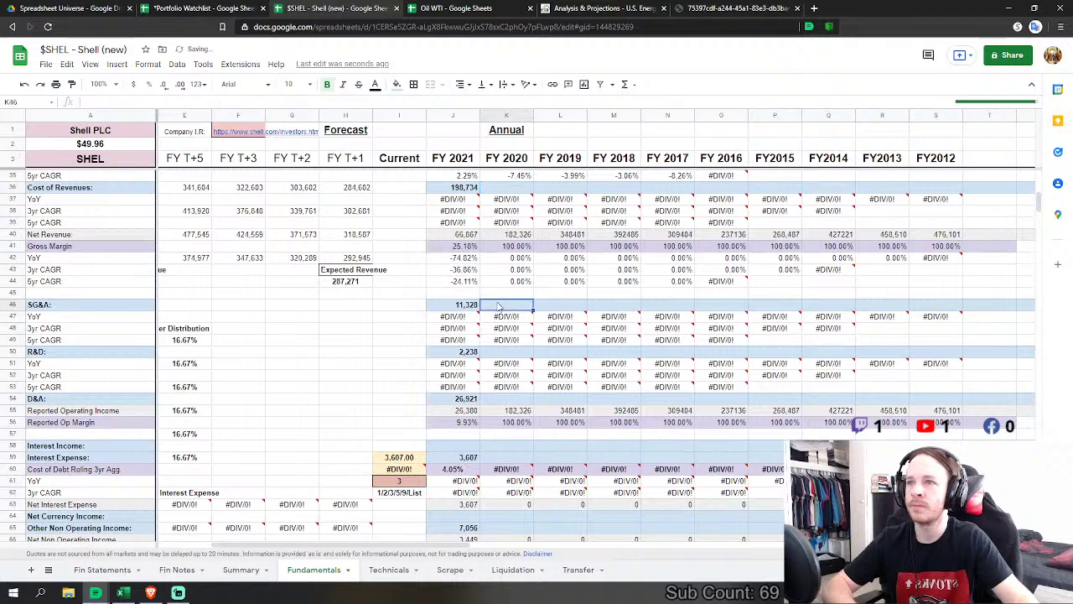
scroll(499, 305, "down", 1)
type("=")
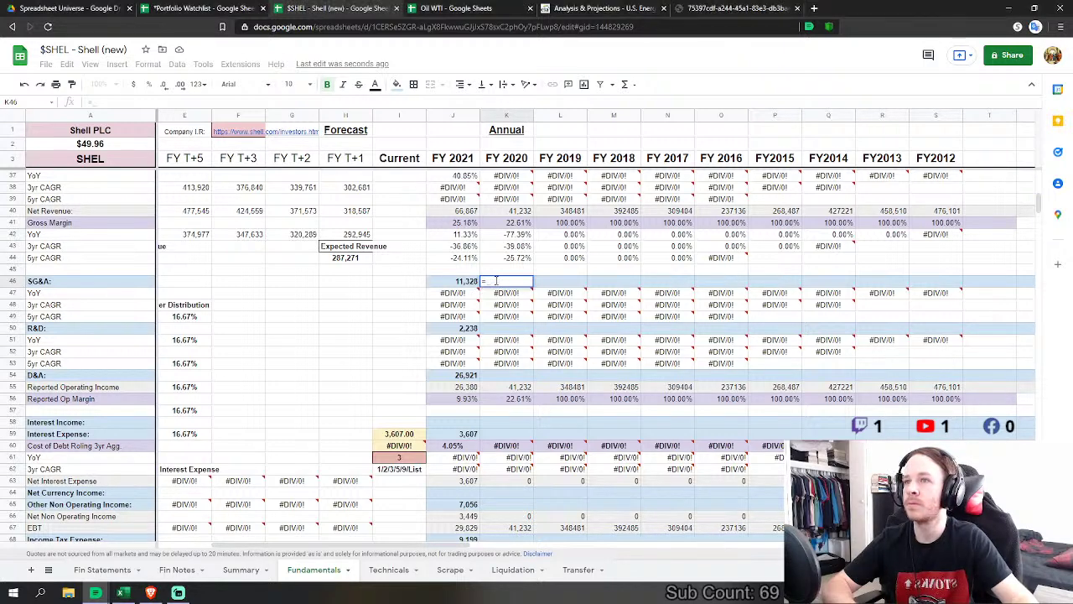
left_click(104, 569)
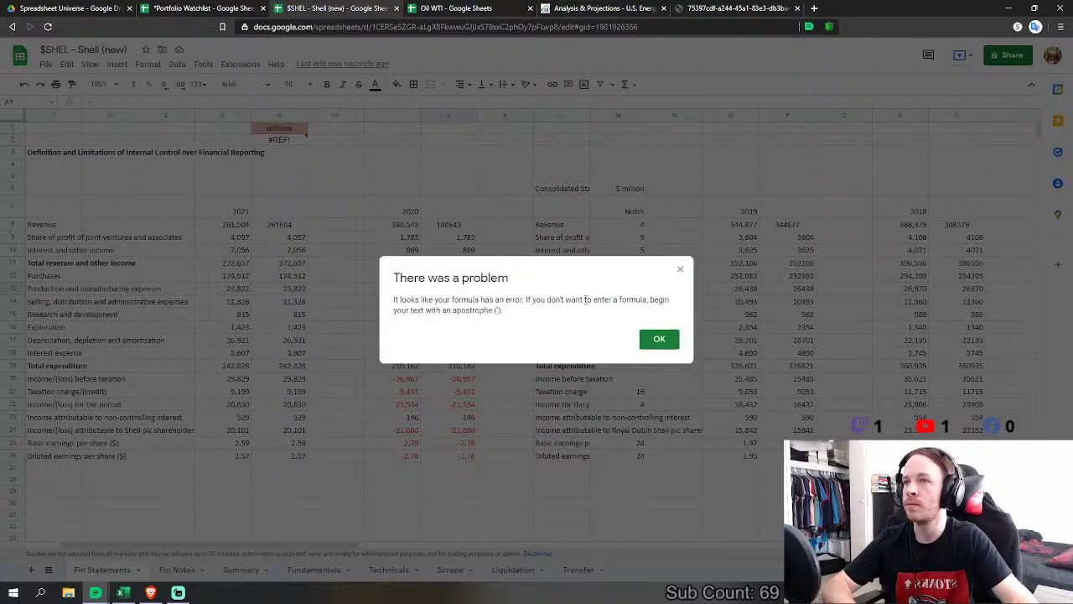
left_click(659, 338)
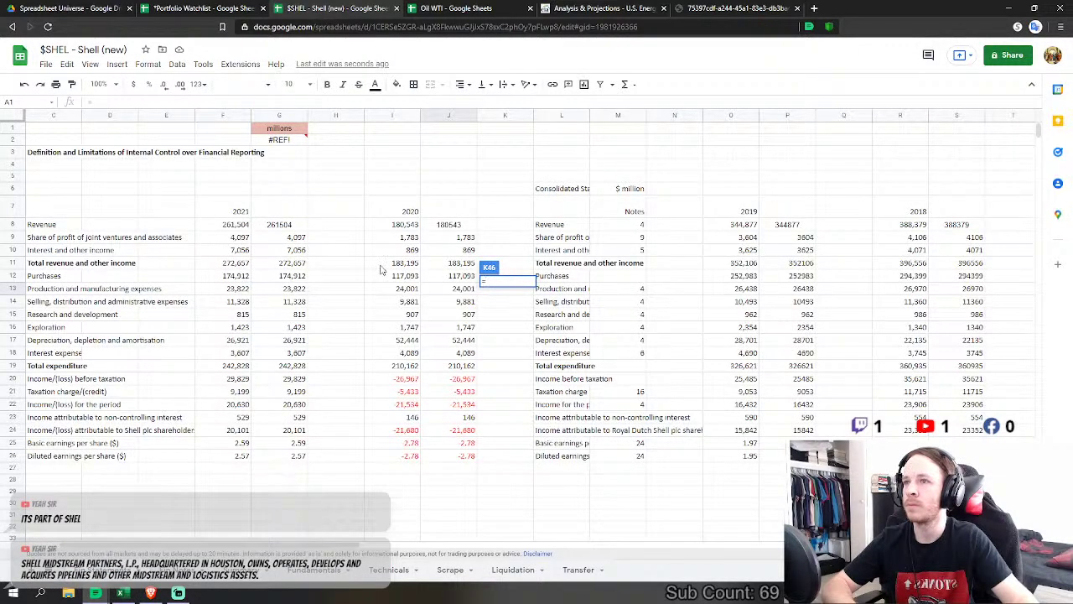
left_click(467, 304)
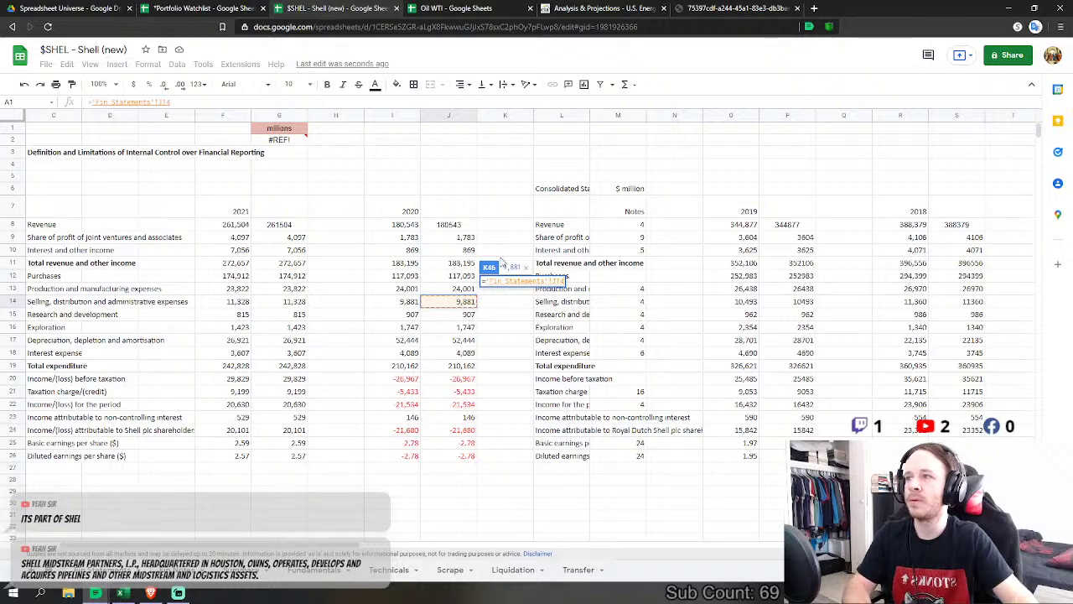
key("Return")
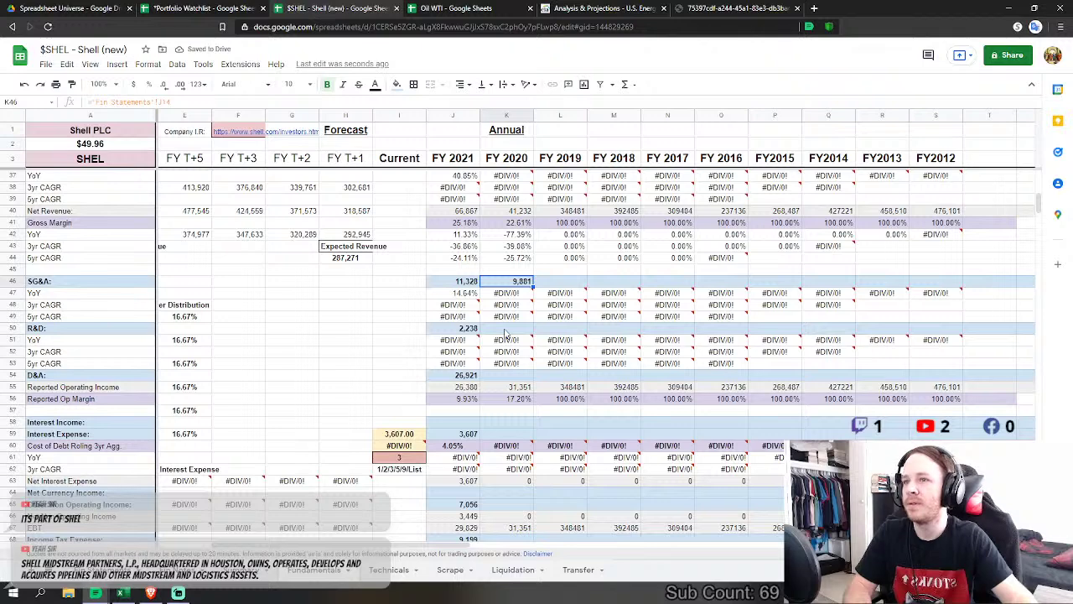
Step: Set FY 2020 R&D in K50 to the sum of 2020 Research and development and Exploration, Fin Statements J15+J16
mouse_move(520, 363)
mouse_move(512, 323)
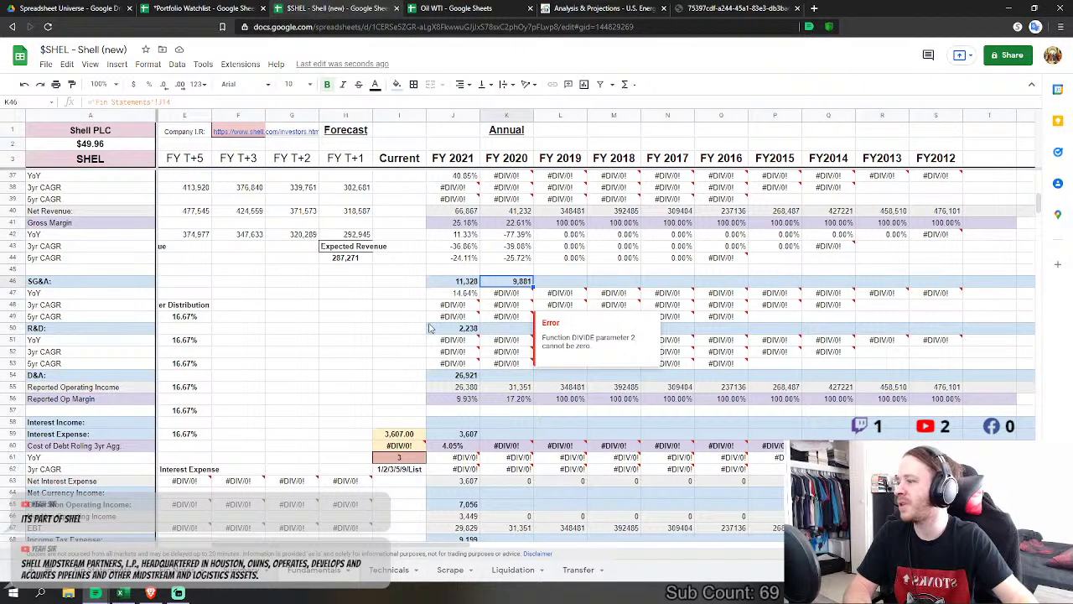
mouse_move(460, 352)
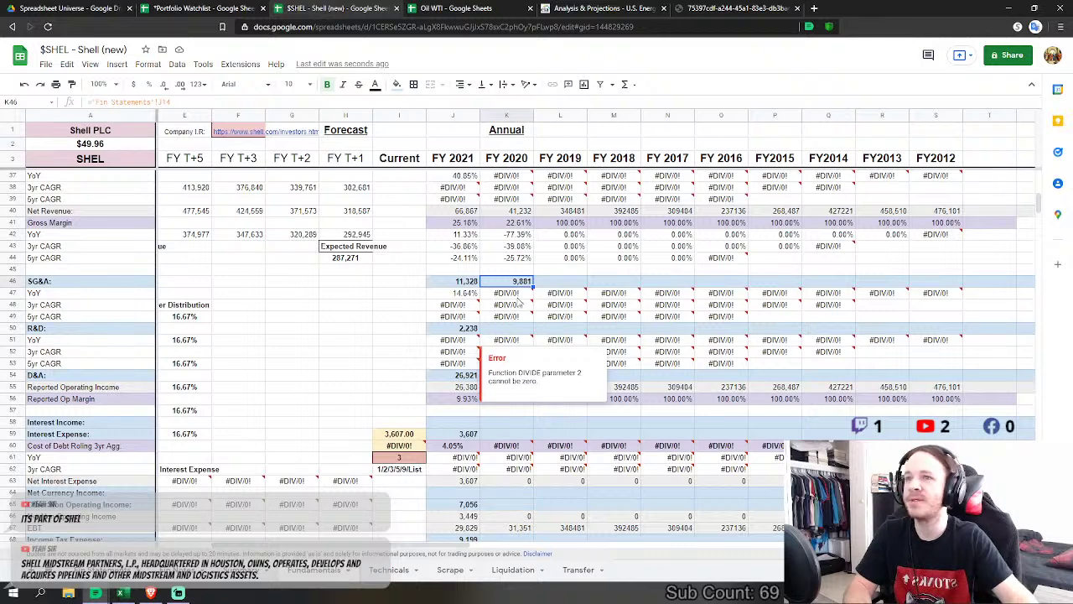
left_click(353, 308)
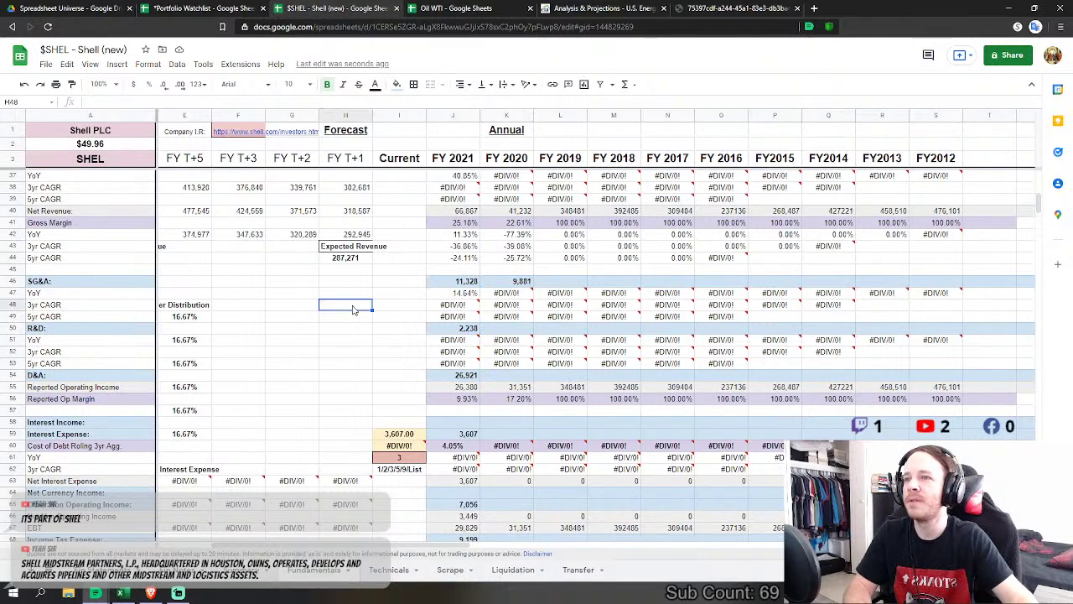
left_click(506, 328)
type("=")
left_click(315, 570)
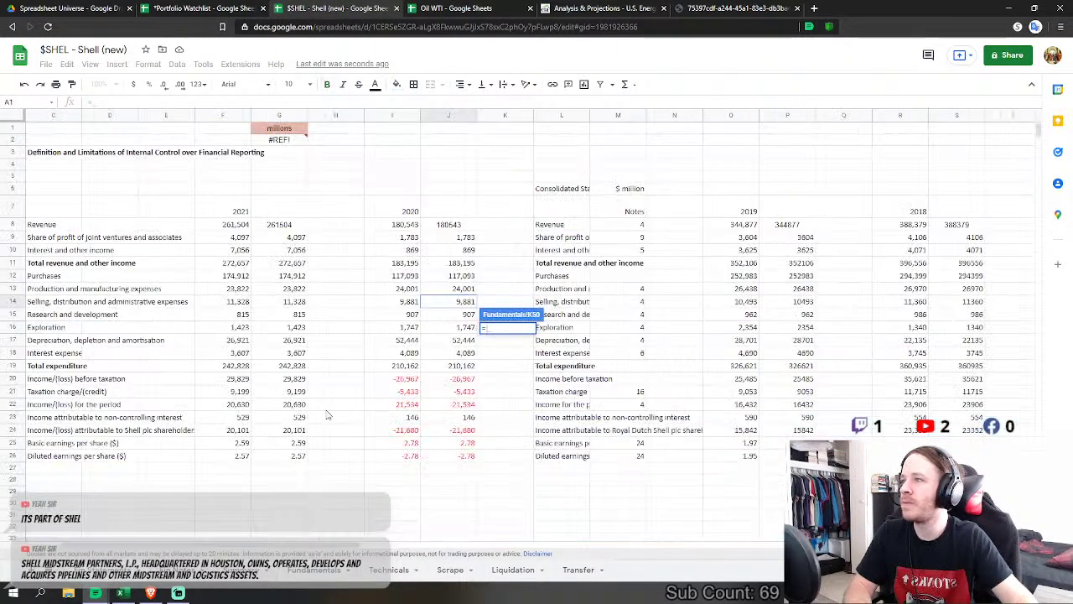
left_click(461, 316)
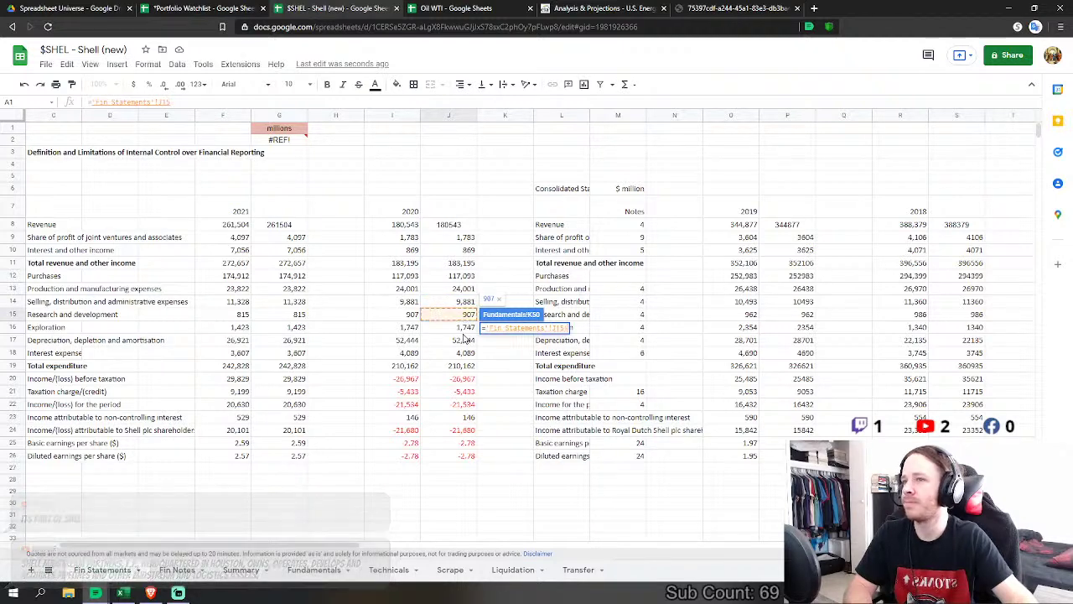
type("+")
left_click(464, 328)
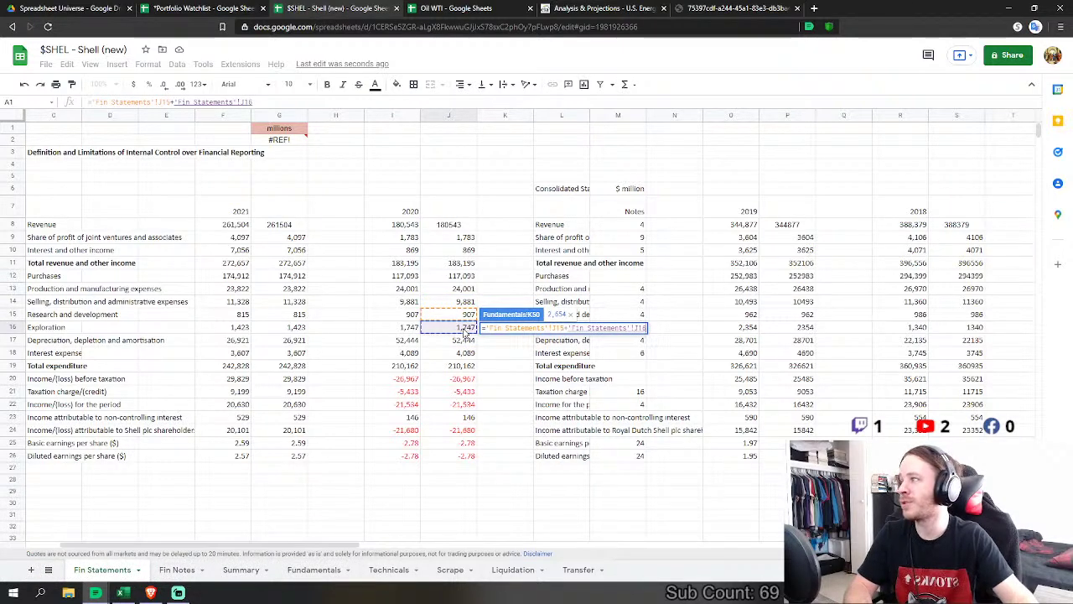
key("Return")
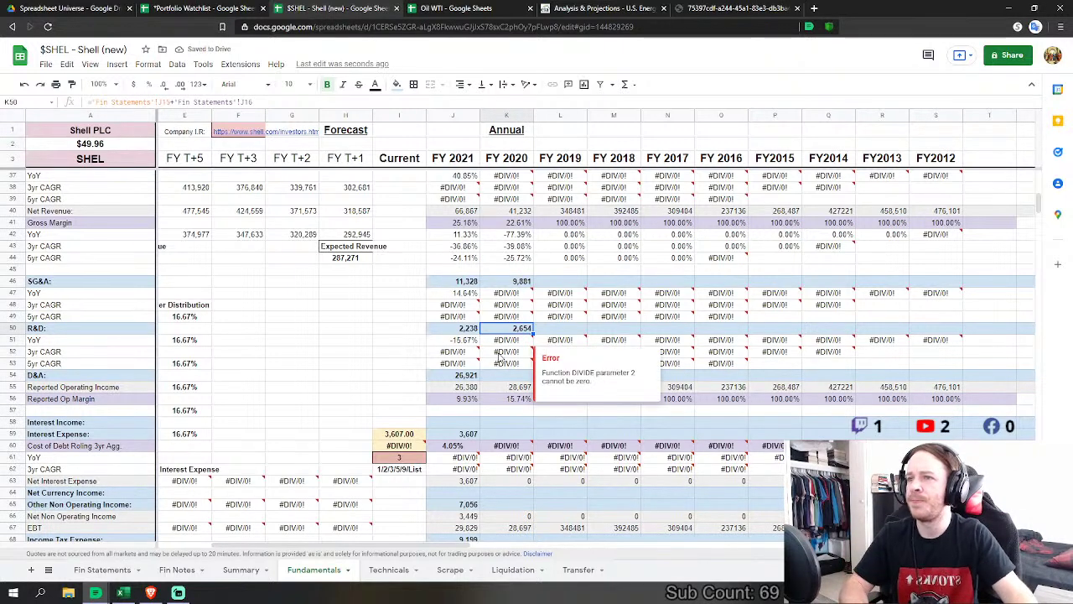
Step: Link FY 2020 D&A in K54 to the 2020 Depreciation, depletion and amortisation figure in Fin Statements J17
scroll(507, 355, "down", 2)
left_click(507, 317)
type("=")
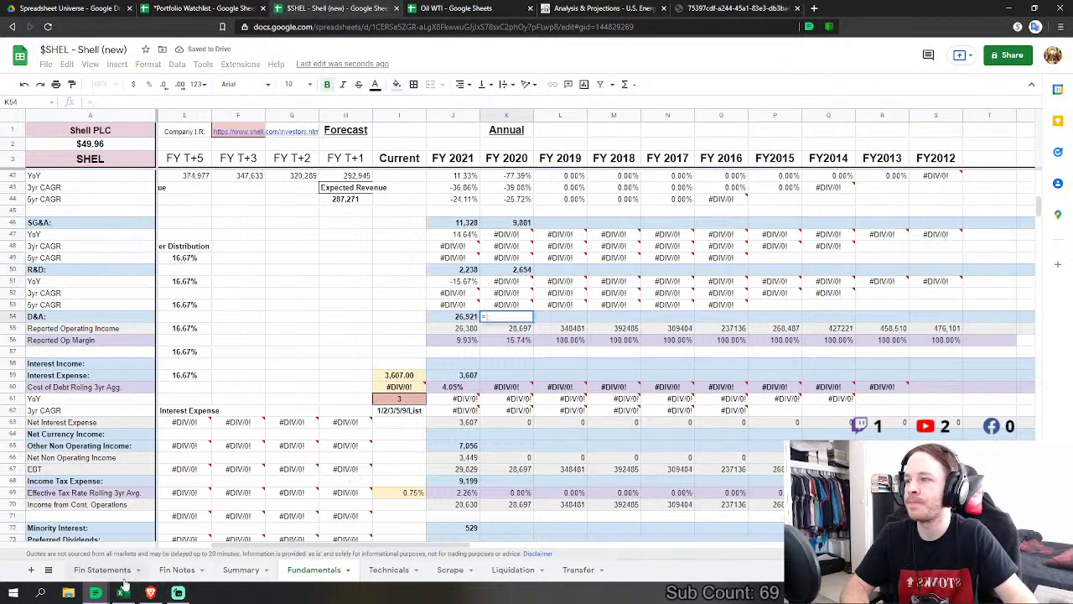
left_click(104, 575)
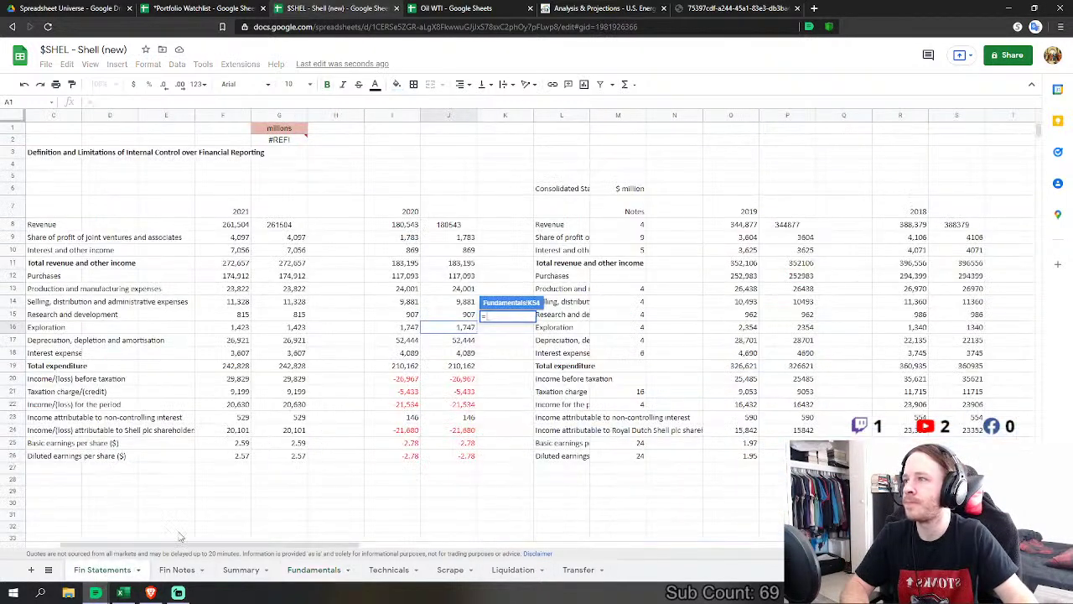
left_click(449, 341)
key("Return")
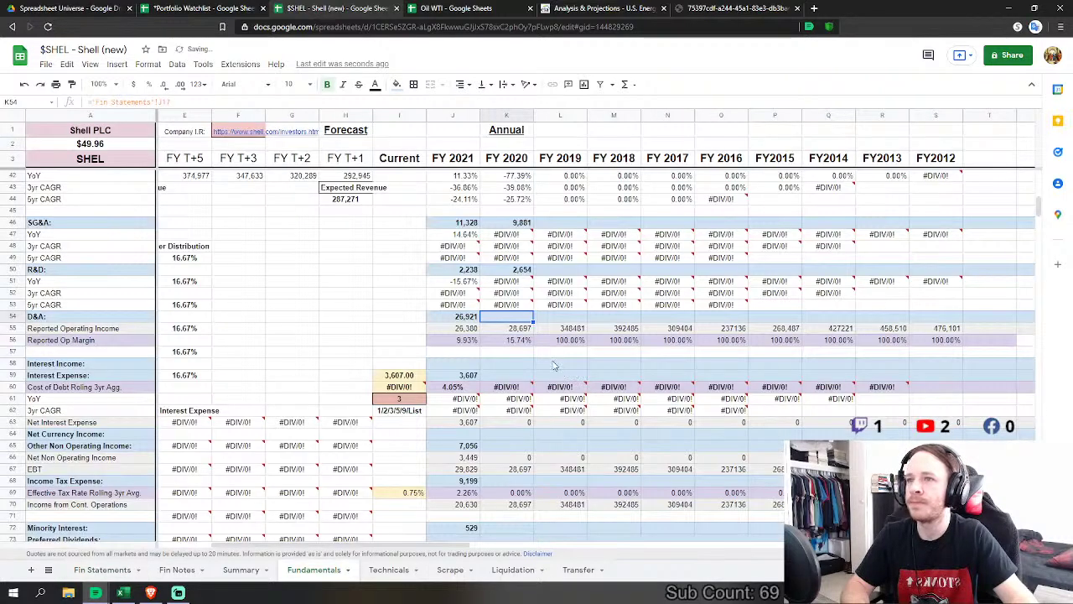
Step: Link FY 2020 Interest Expense in K59 to the 2020 interest expense in Fin Statements J18
left_click(517, 370)
type("=")
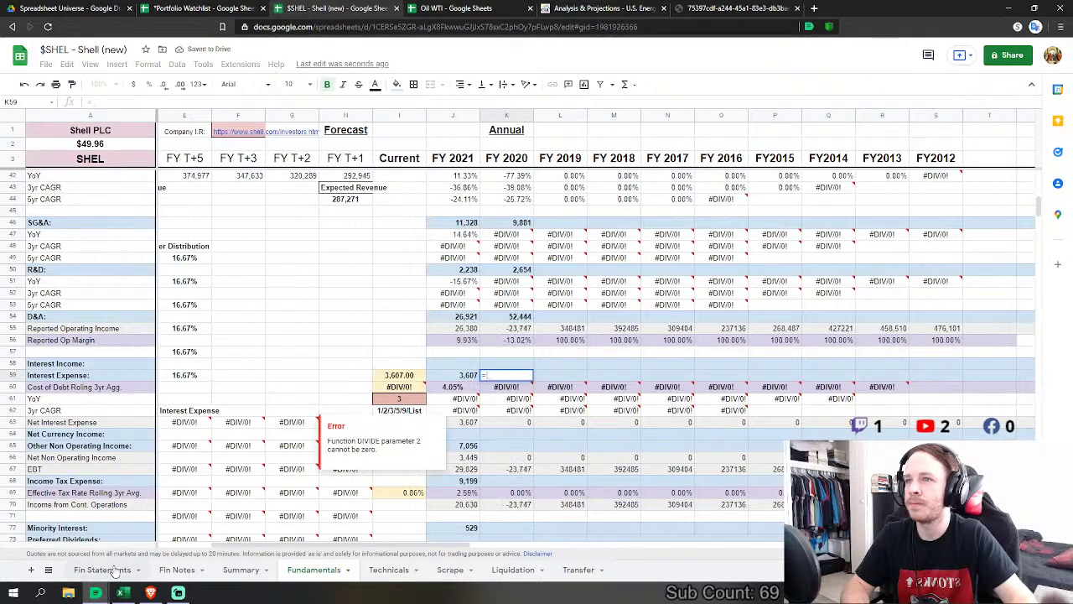
key("ctrl+shift+Page_Up")
key("ctrl+shift+Page_Up")
key("ctrl+shift+Page_Up")
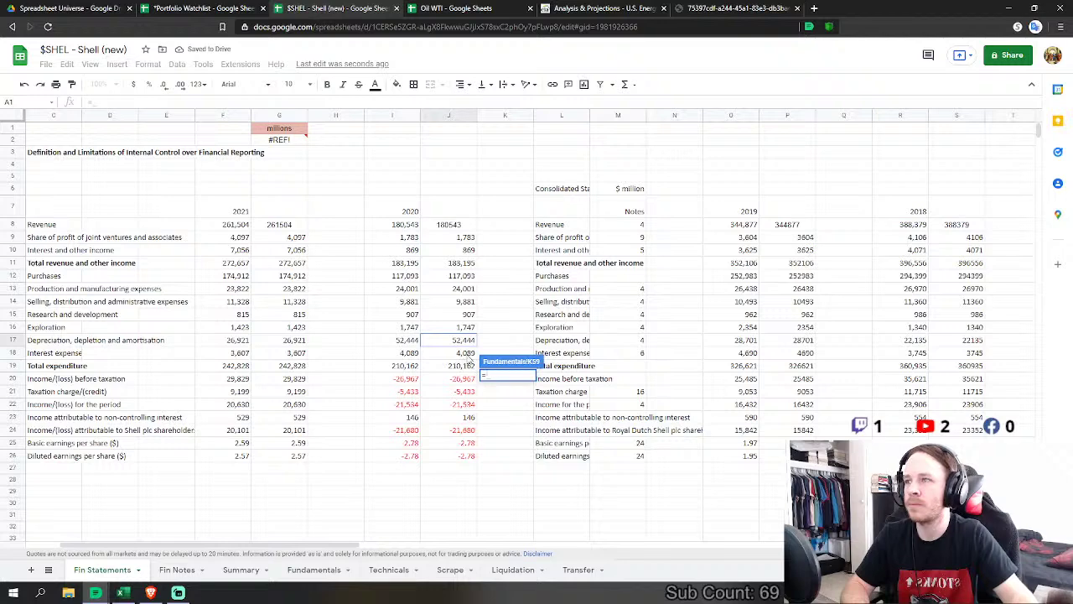
left_click(465, 355)
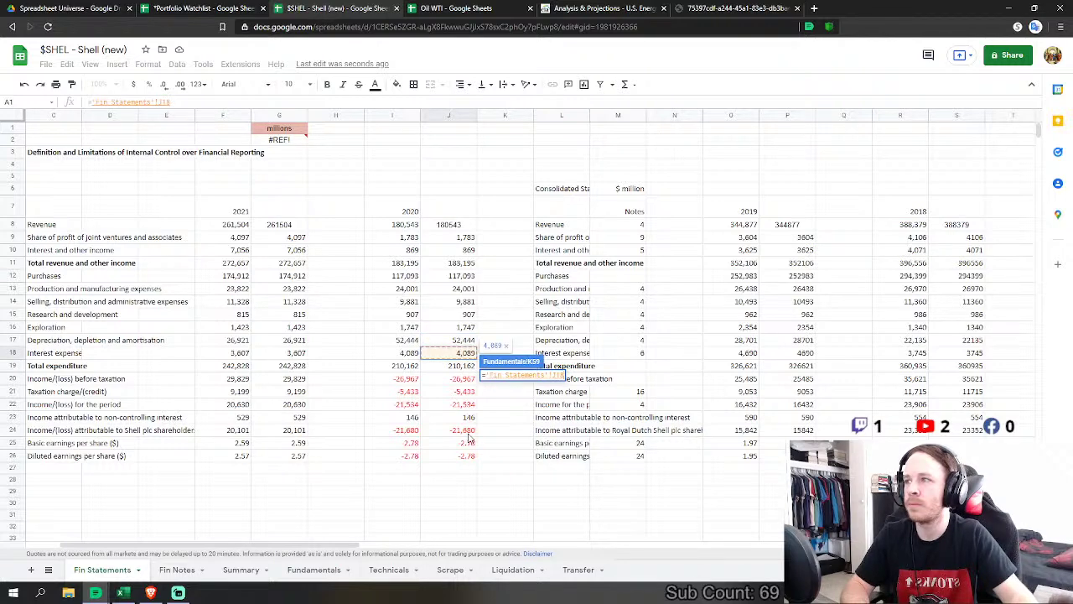
key("Return")
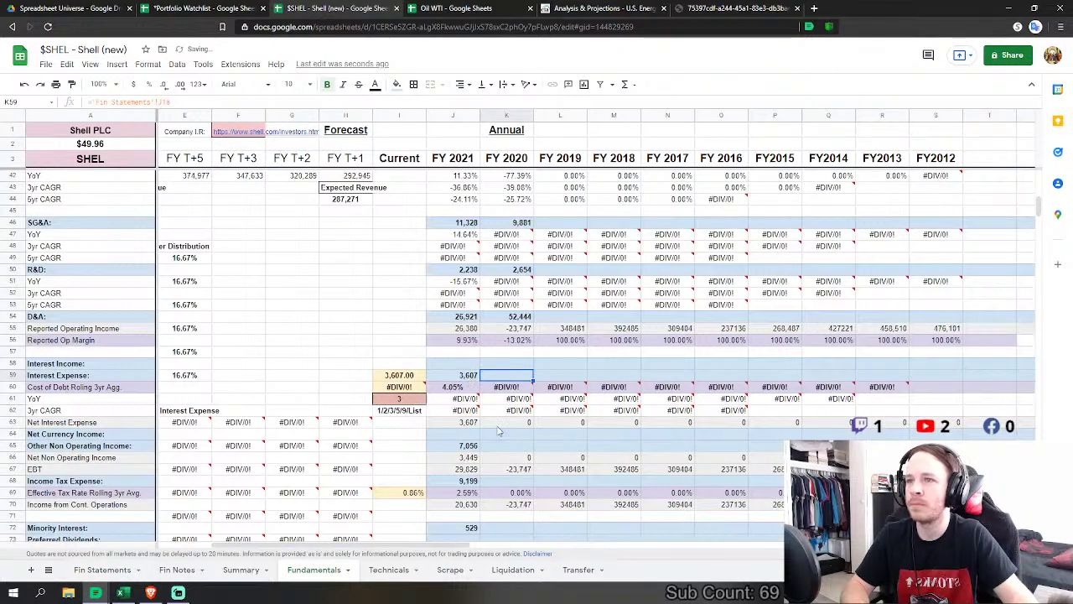
Step: Link FY 2020 Other Non Operating Income in K65 to the 2020 Interest and other income in Fin Statements J10
left_click(503, 445)
type("=")
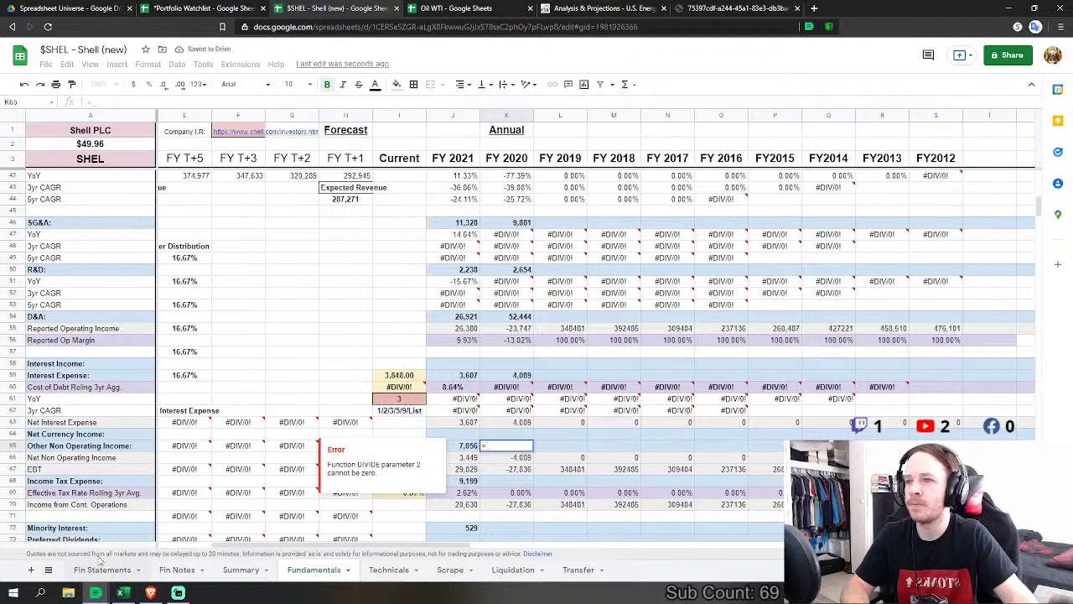
left_click(101, 570)
left_click(463, 251)
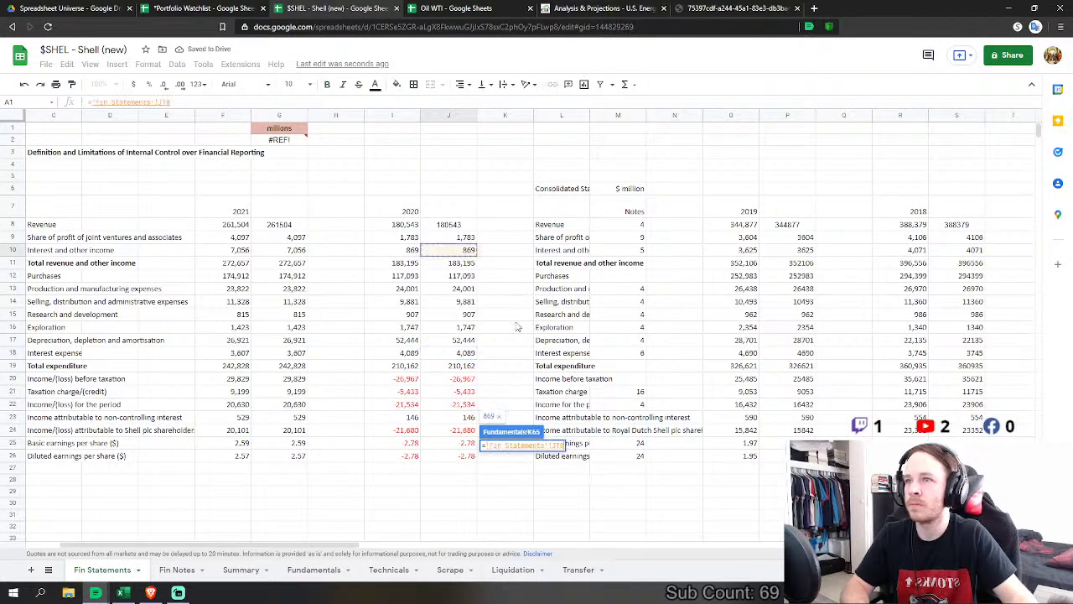
key("Return")
Step: Link FY 2020 Income Tax Expense in K68 to the 2020 Taxation charge/(credit) in Fin Statements J21
left_click(520, 480)
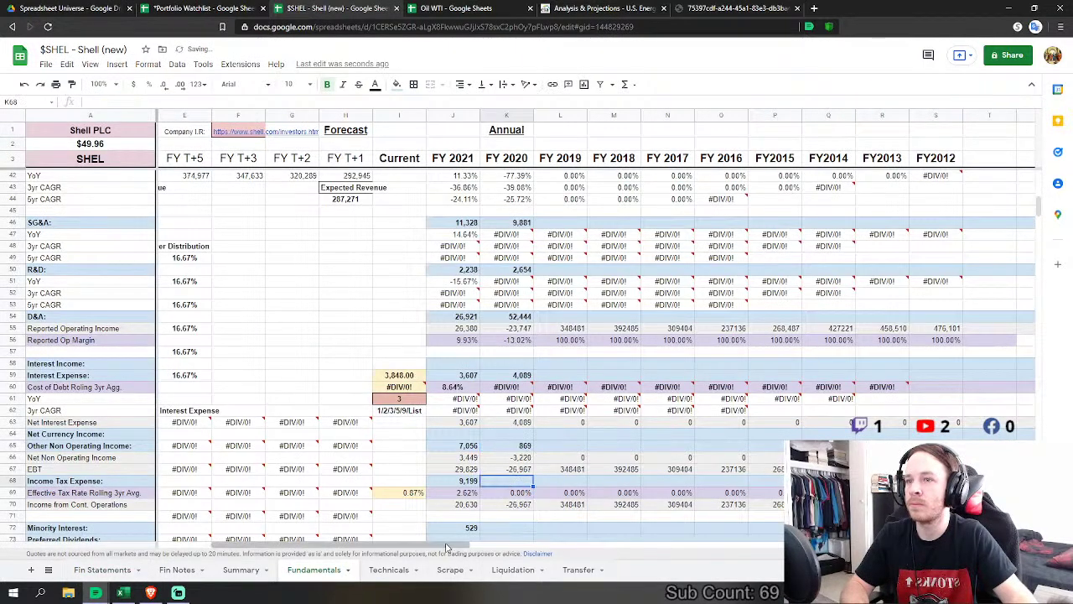
type("=")
left_click(102, 570)
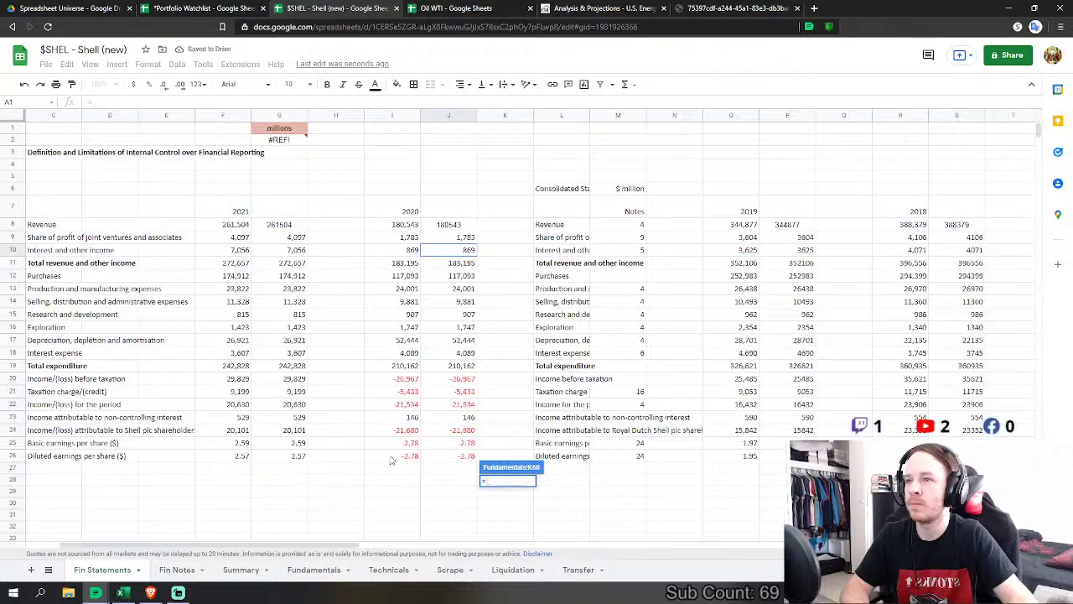
left_click(466, 392)
key("Return")
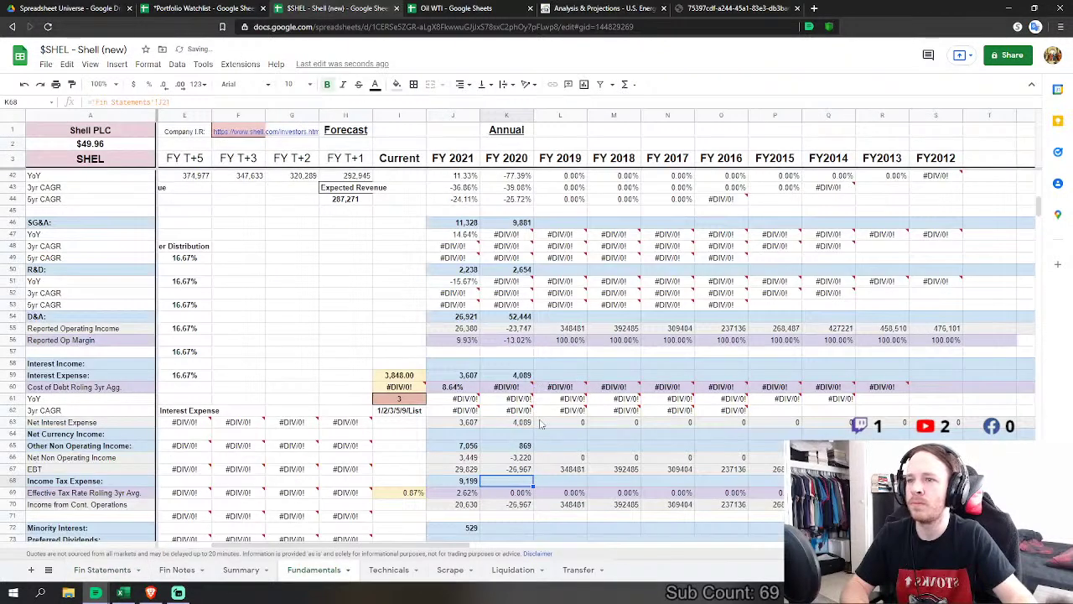
Step: Link FY 2020 Minority Interest in K72 to the 2020 Income attributable to non-controlling interest in Fin Statements J23
scroll(565, 457, "down", 3)
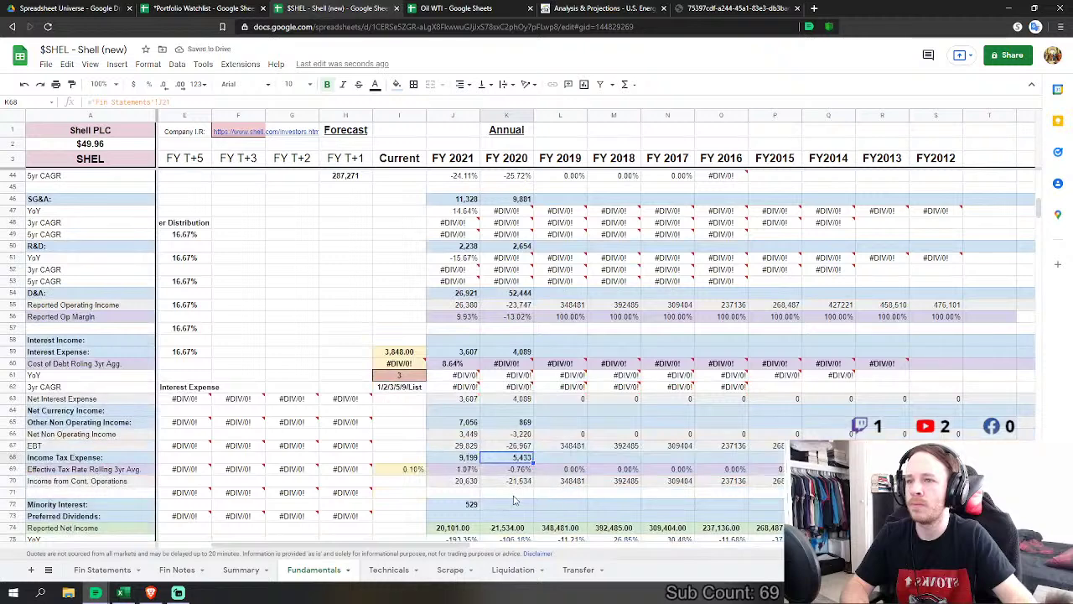
scroll(537, 469, "down", 2)
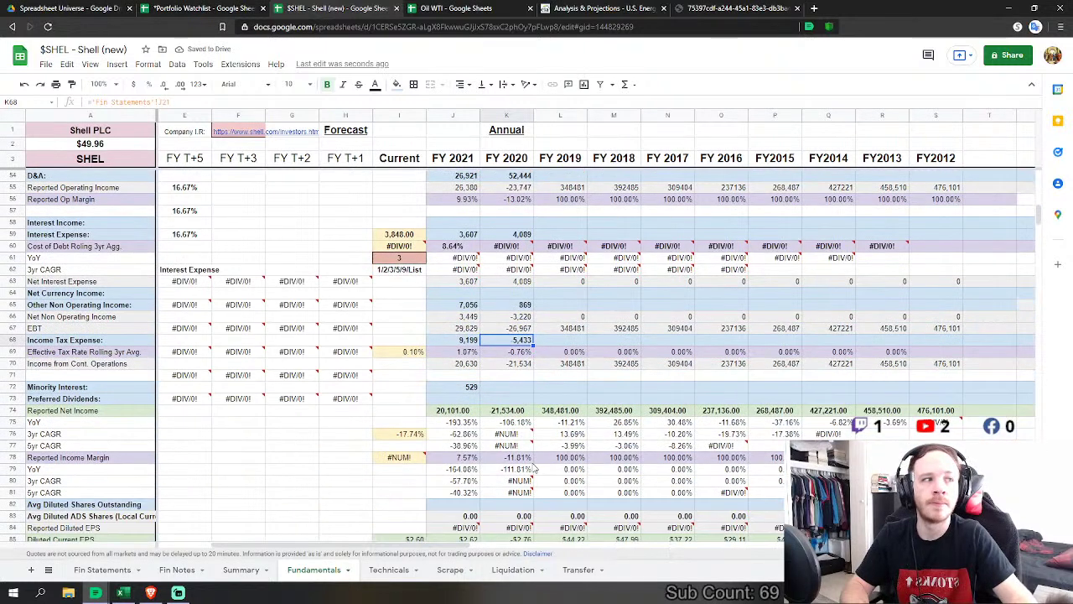
left_click(508, 386)
type("=")
left_click(102, 570)
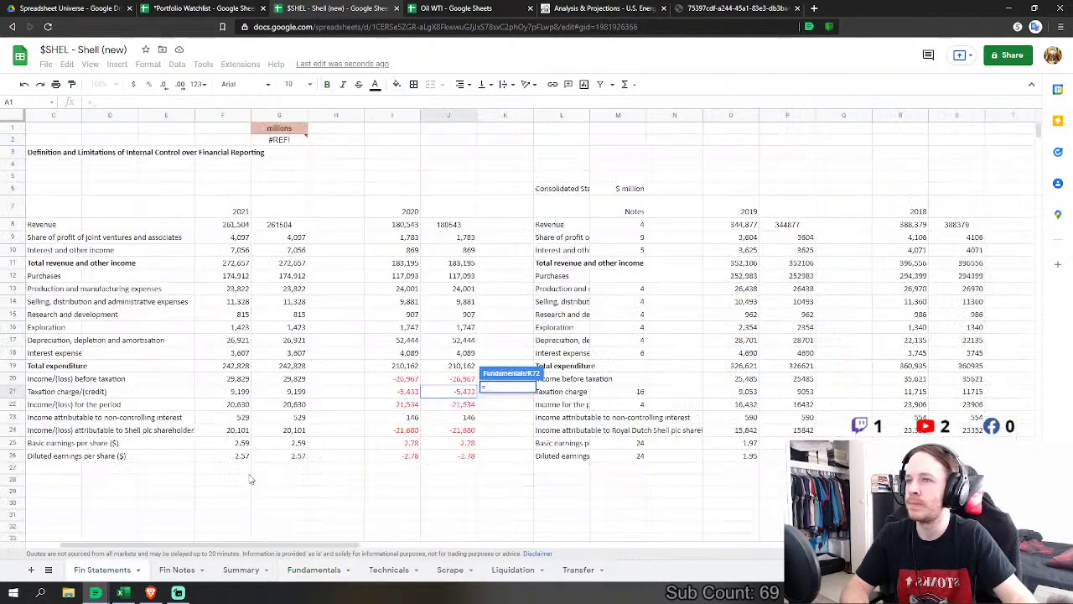
left_click(469, 419)
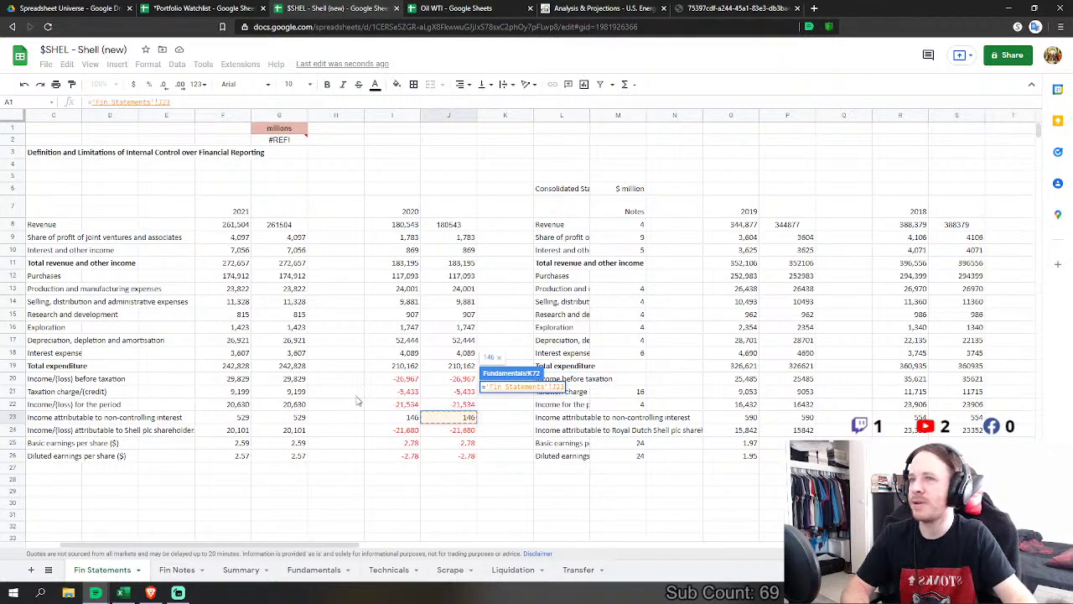
key("Return")
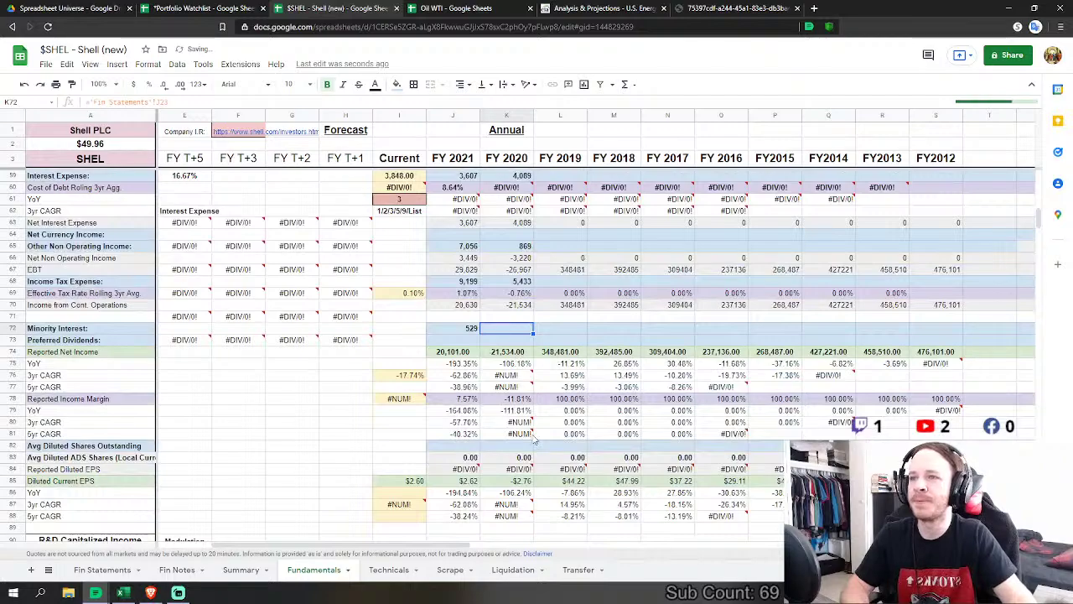
Step: Set FY 2020 CF Depreciation & Amortization in K127 to 2020 depreciation plus exploration well write-offs, Fin Statements J59+J60, and check the FY 2021 formula
scroll(533, 416, "down", 2)
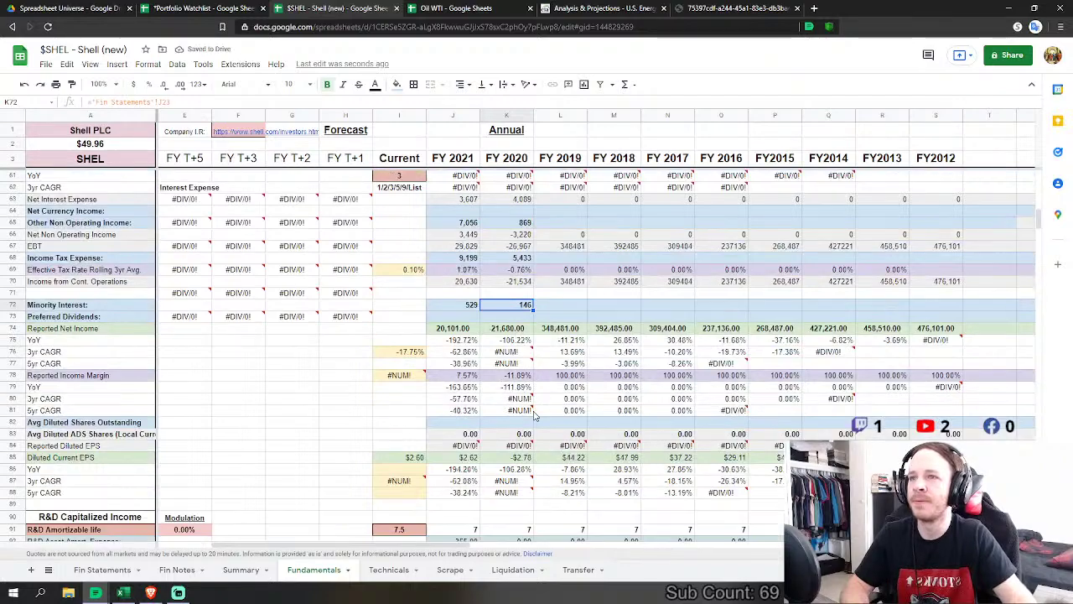
left_click(104, 570)
left_click(327, 571)
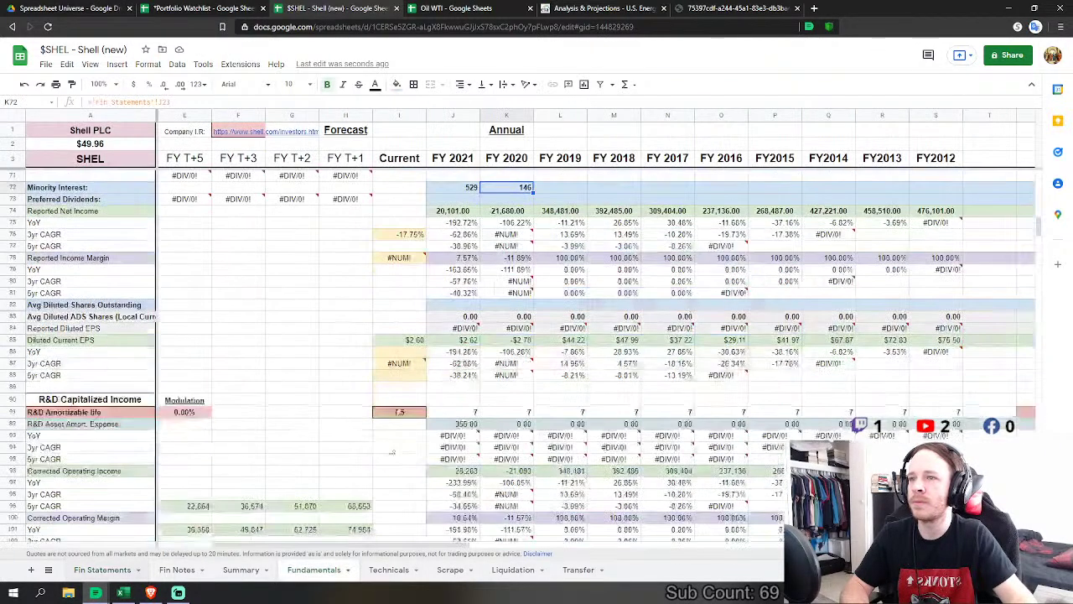
scroll(502, 411, "down", 10)
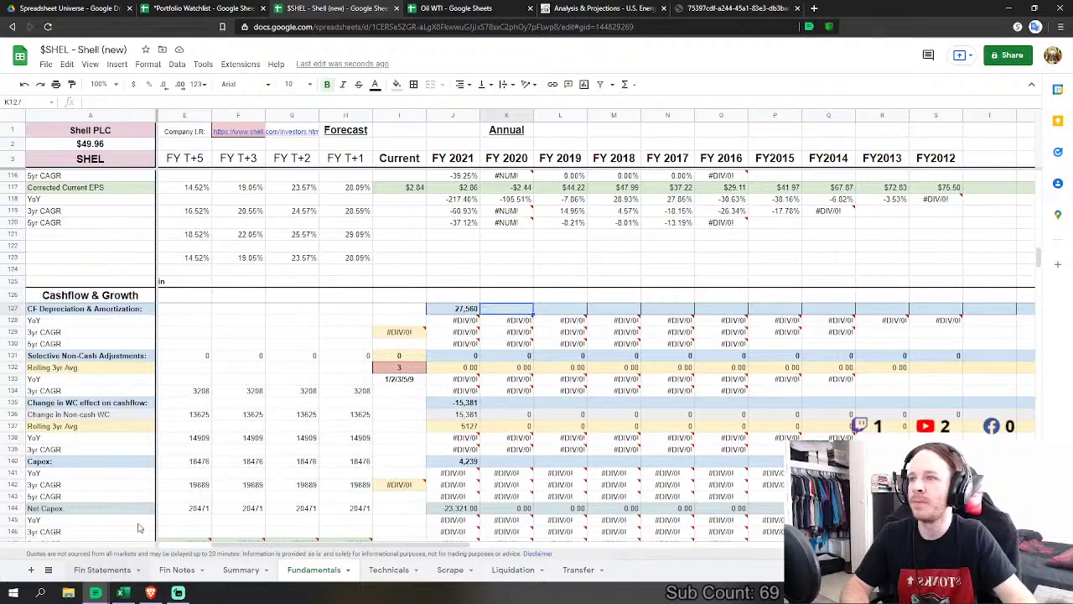
left_click(102, 570)
scroll(376, 475, "down", 10)
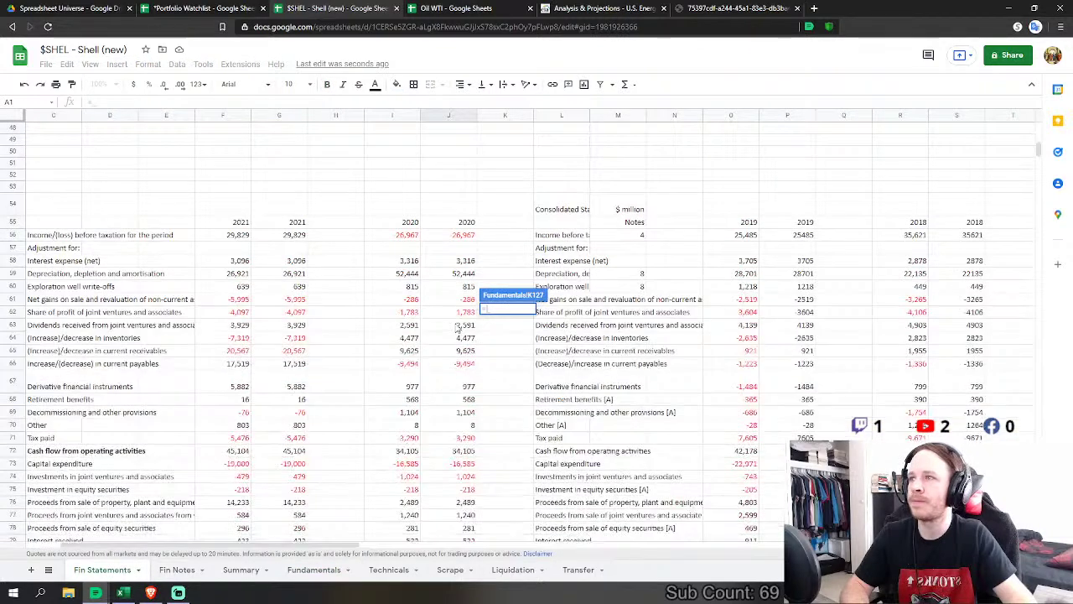
left_click(468, 276)
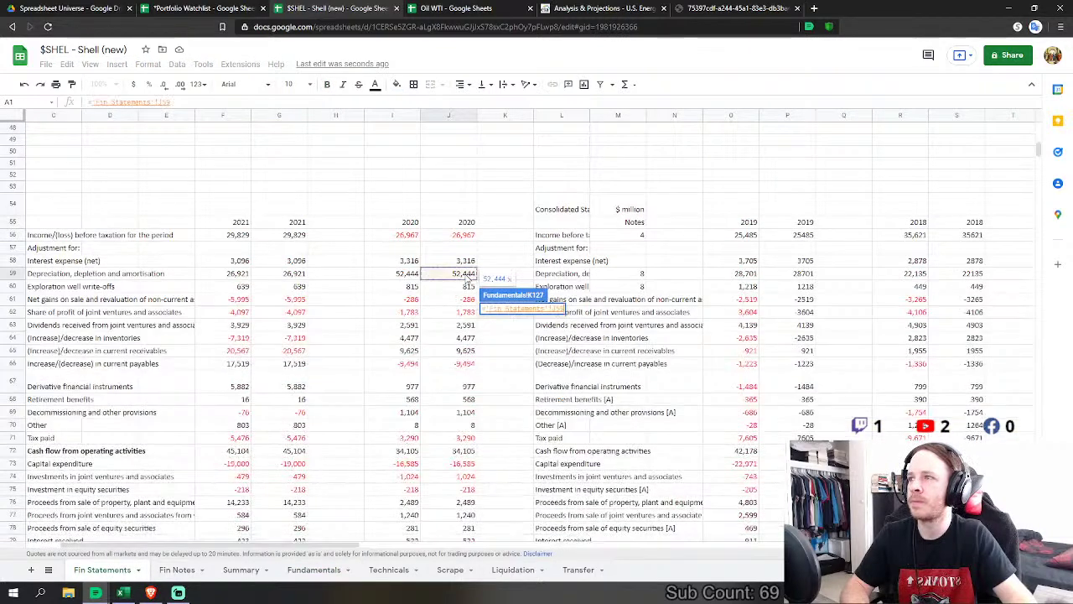
type("+")
left_click(468, 287)
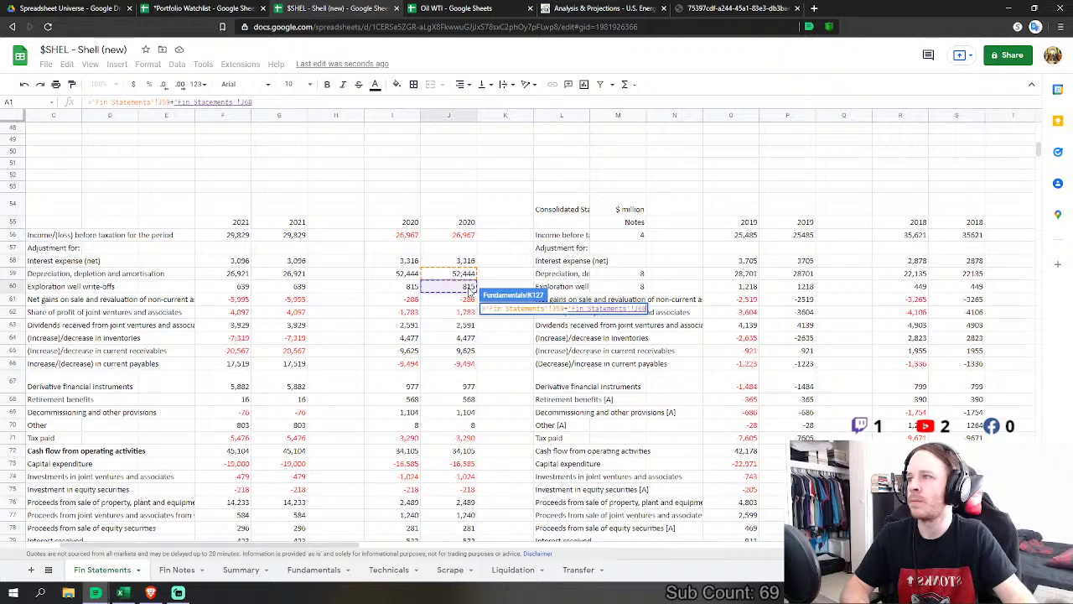
key("Return")
left_click(455, 309)
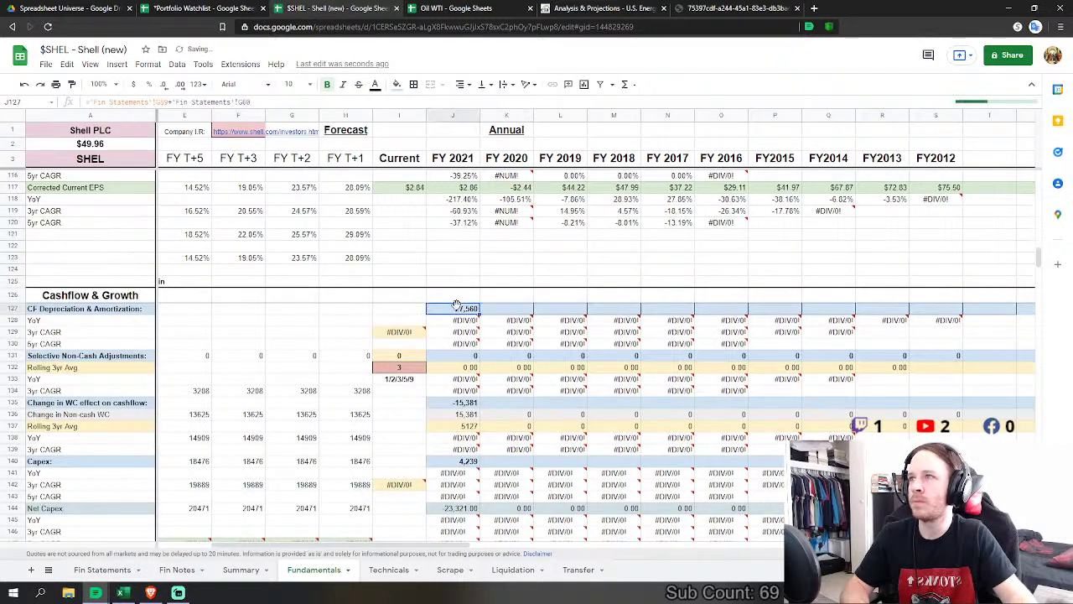
Step: Set FY 2020 Change in WC effect on cashflow in K135 to the SUM of Fin Statements J61:J71
scroll(514, 348, "down", 1)
scroll(514, 348, "down", 1)
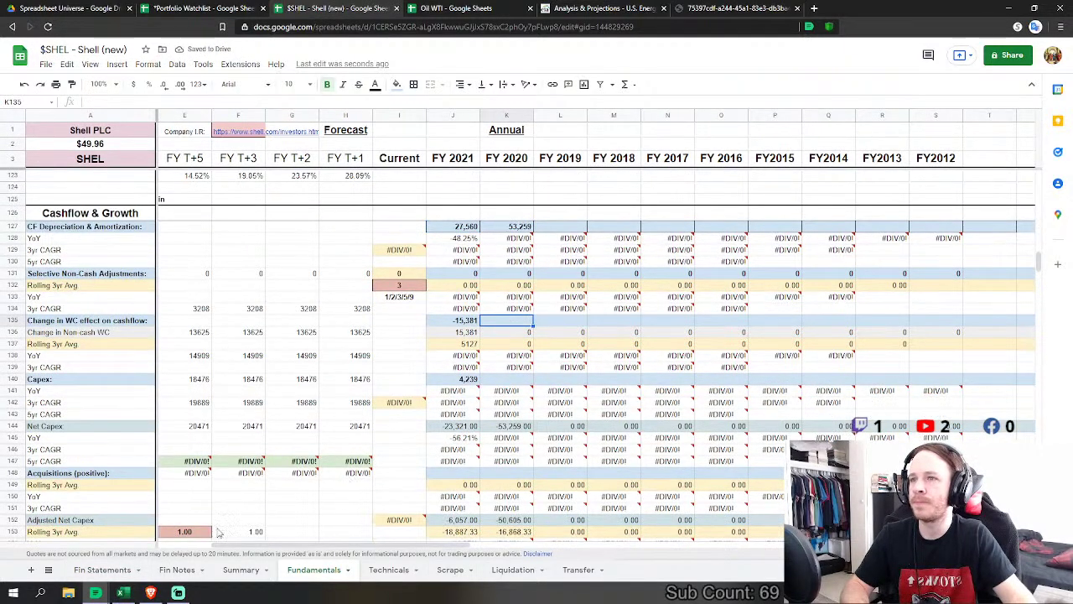
left_click(503, 321)
type("=su")
left_click(490, 335)
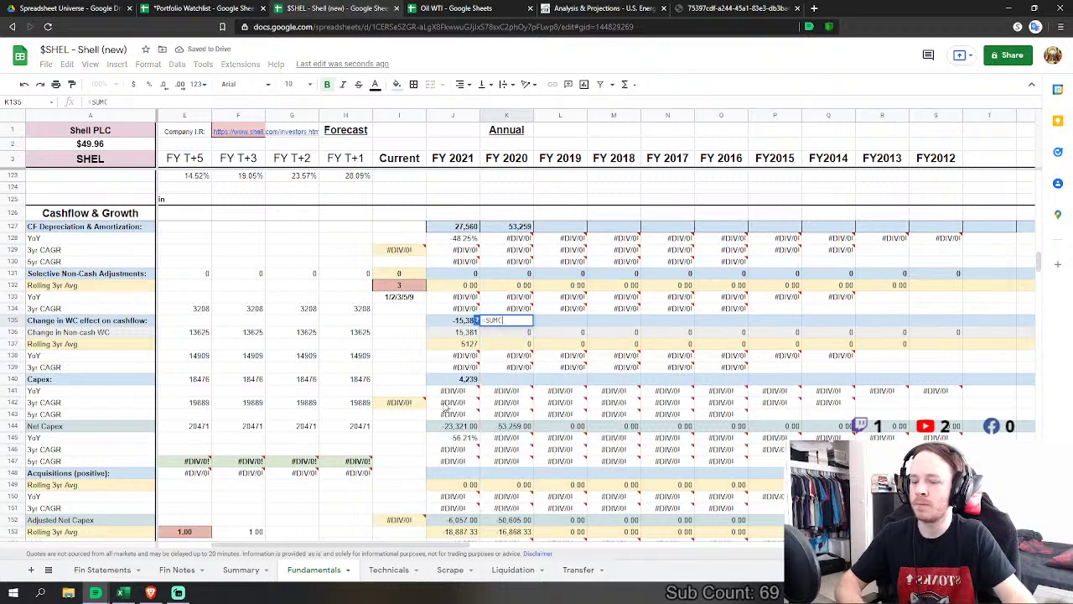
left_click(102, 570)
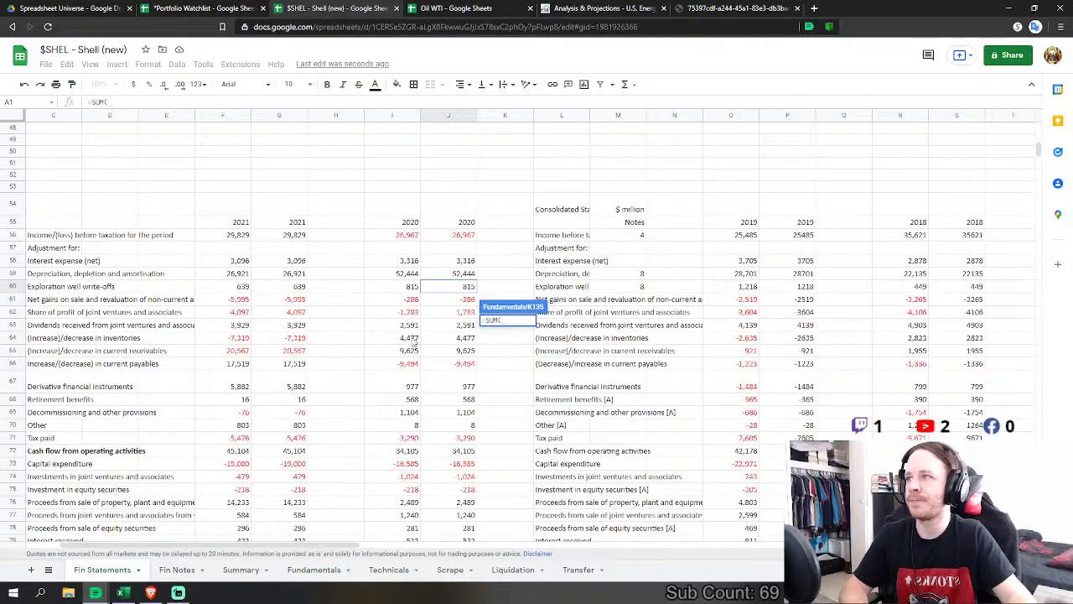
left_click_drag(460, 300, 463, 440)
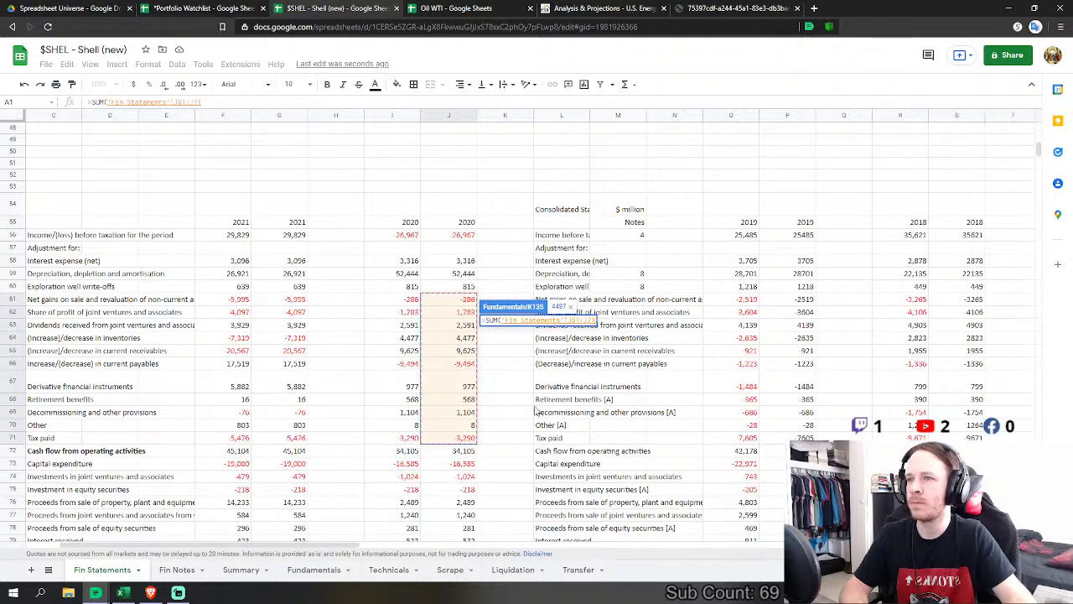
key("Return")
Step: Set FY 2020 Capex in K140 to the negated sum of Fin Statements J73 through J77 plus J79, and check the FY 2021 Capex formula
scroll(550, 398, "down", 1)
left_click(507, 293)
type("=")
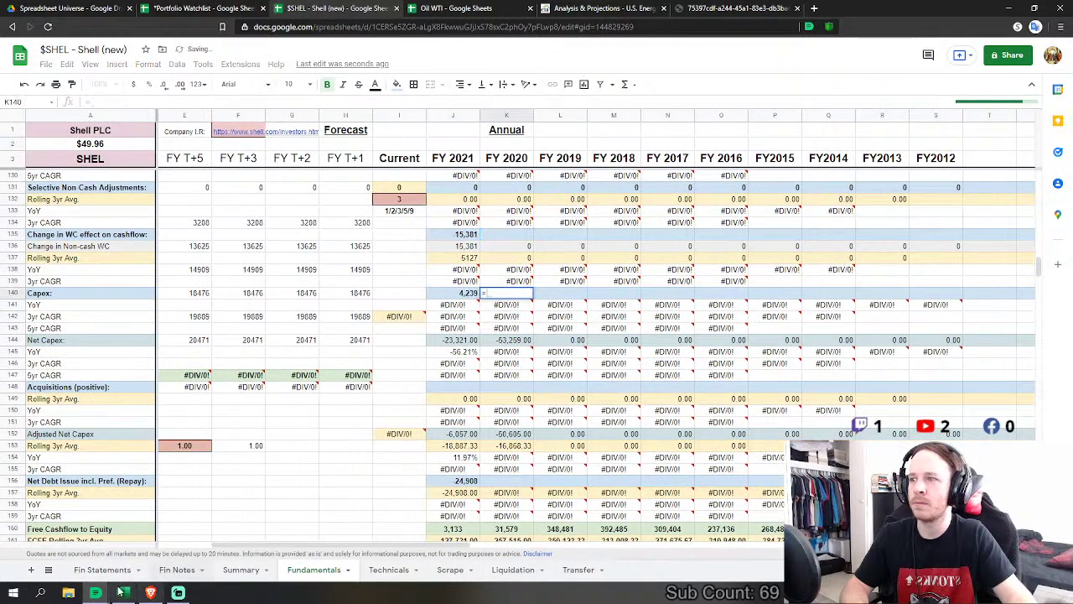
left_click(102, 572)
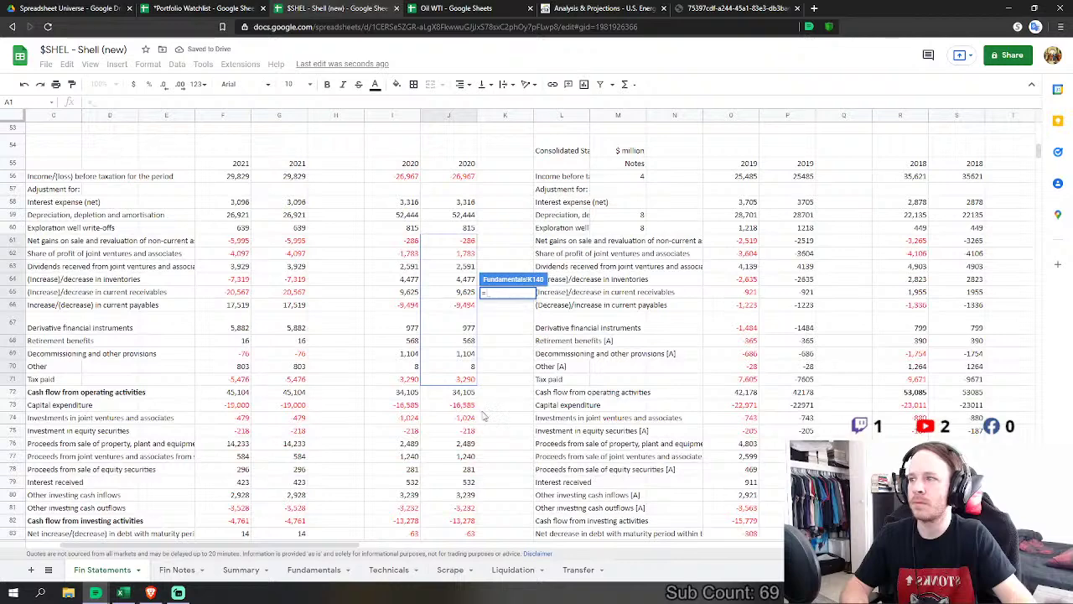
left_click(462, 406)
scroll(466, 394, "down", 2)
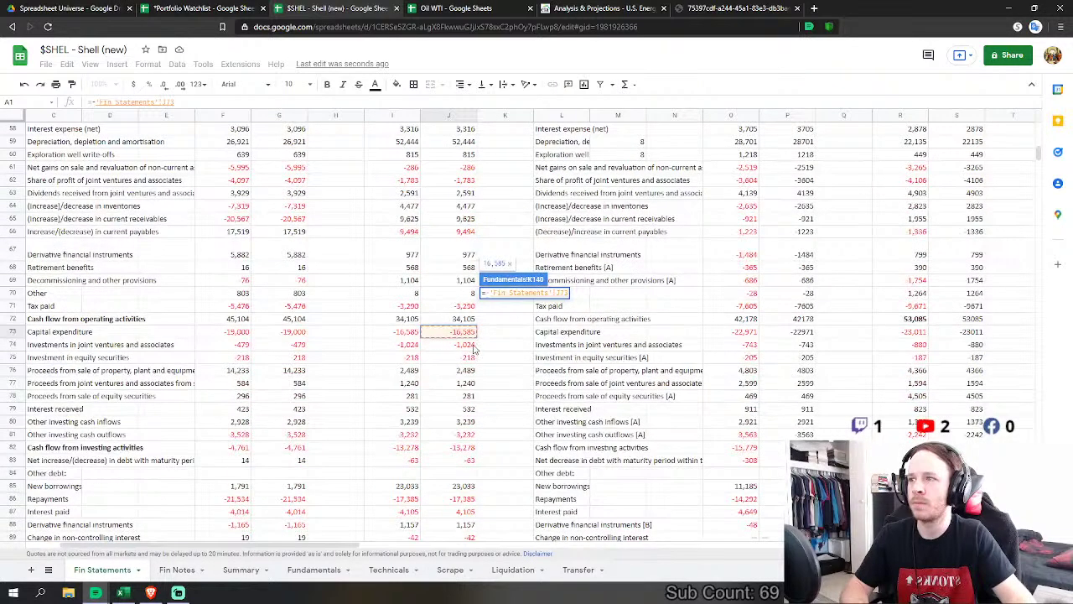
type("-")
left_click(470, 345)
type("-")
left_click(470, 357)
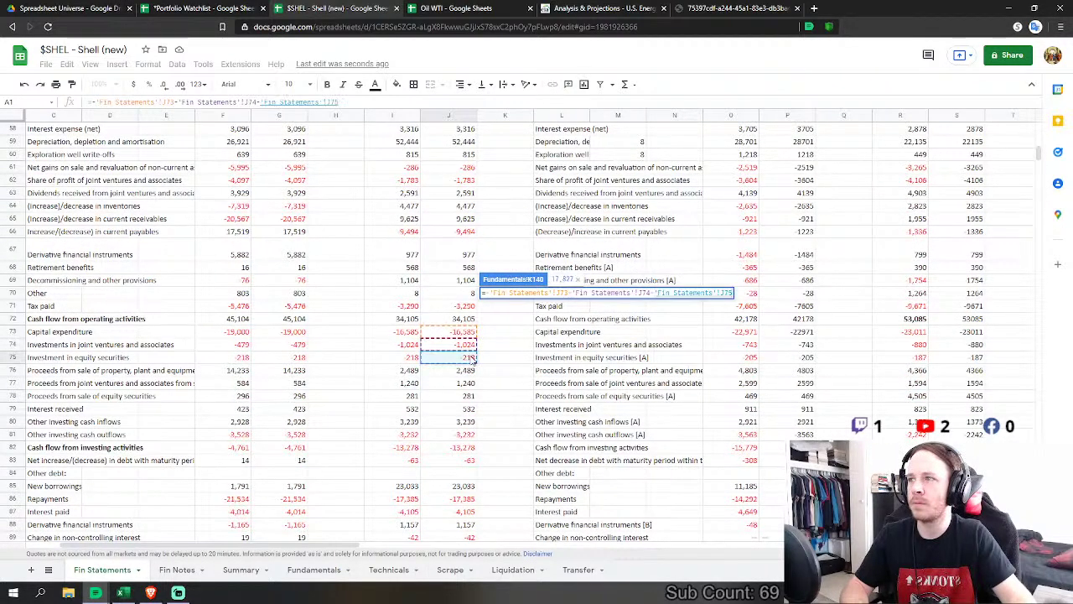
type("-")
left_click(470, 370)
type("-'Fin Statements'!J76-")
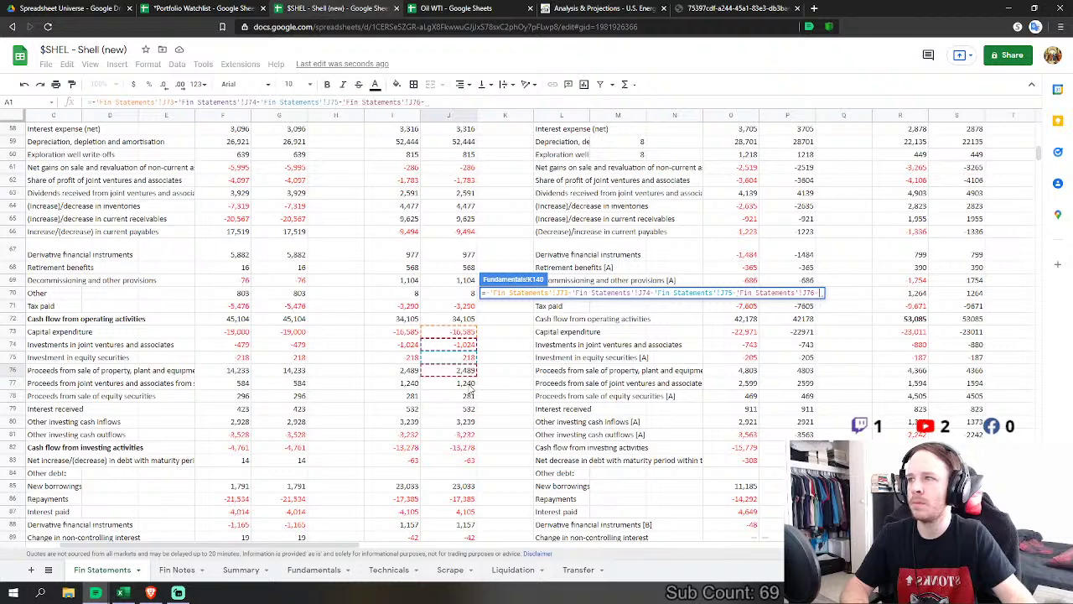
left_click(469, 383)
type("-")
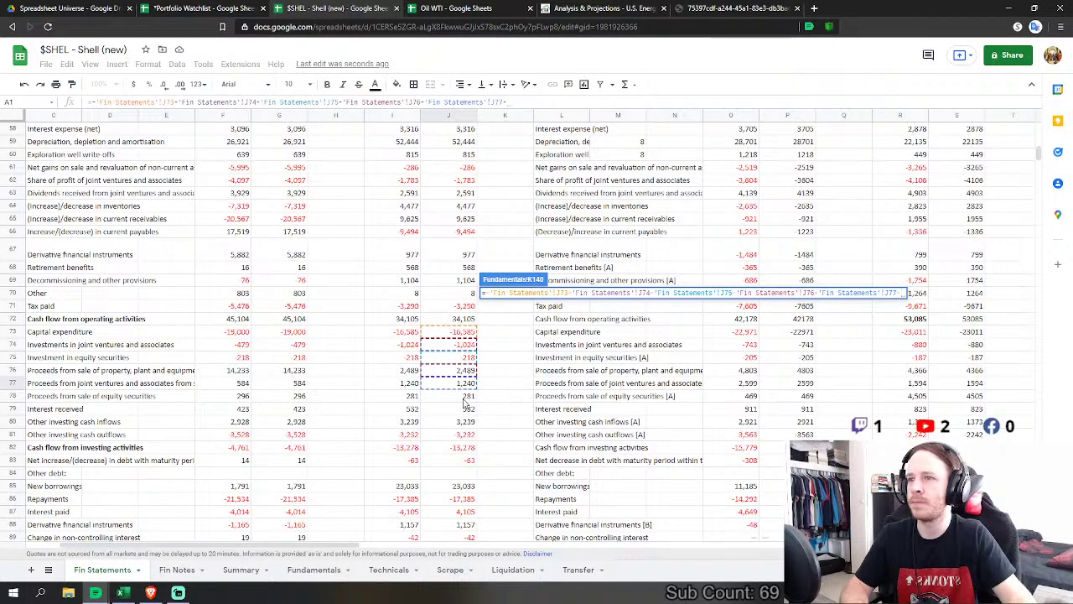
left_click(474, 411)
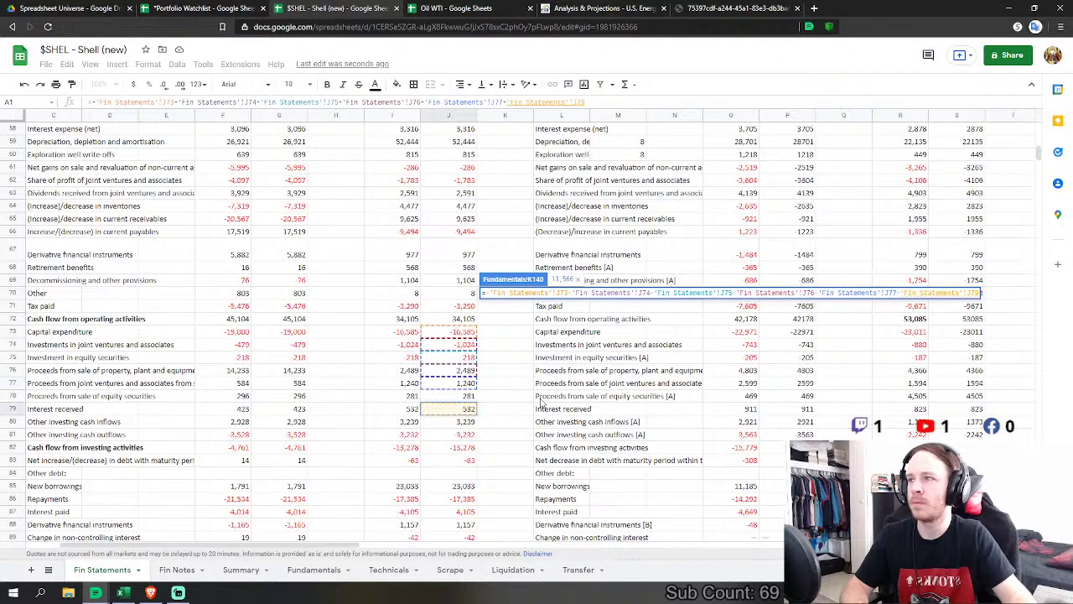
key("Return")
left_click(468, 295)
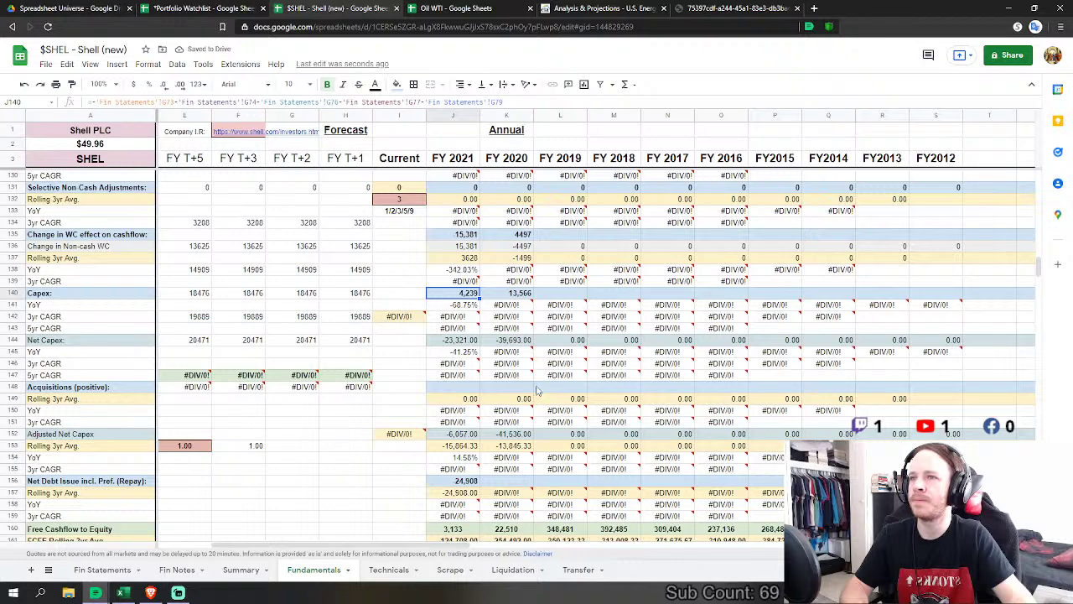
Step: Set FY 2020 Net Debt Issue in K156 to the sum of Fin Statements J85, J86, J87 and J88
scroll(535, 388, "down", 2)
left_click(508, 424)
type("=")
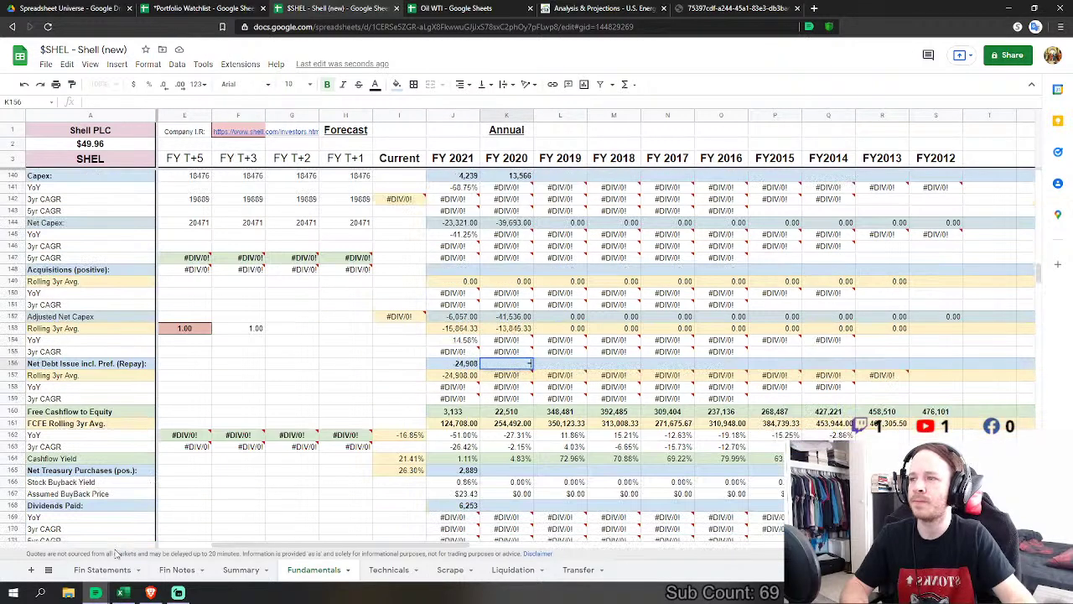
left_click(101, 569)
scroll(450, 392, "down", 3)
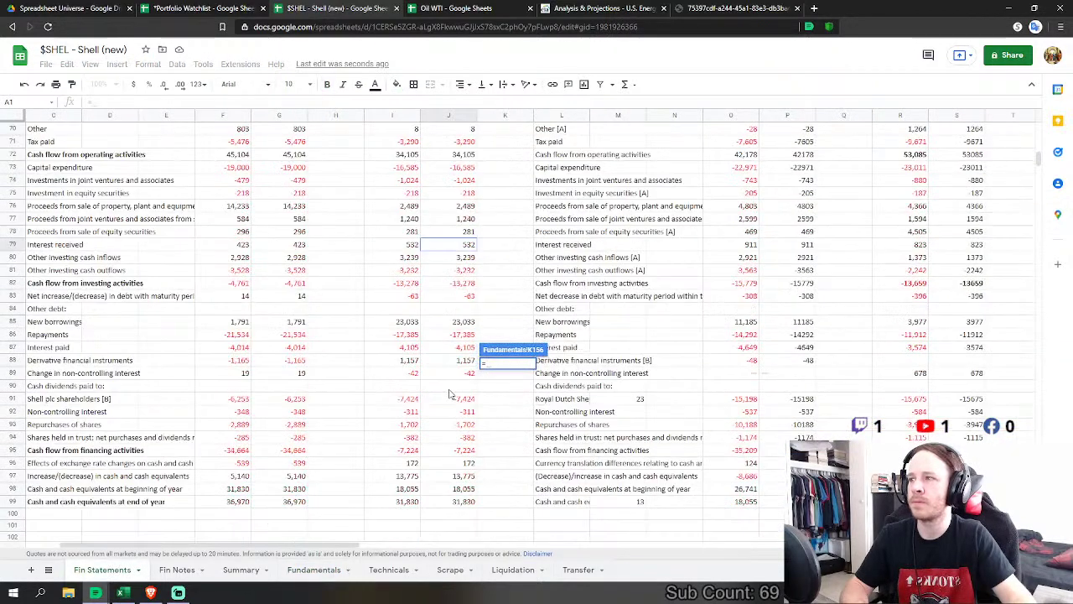
left_click(460, 325)
type("+")
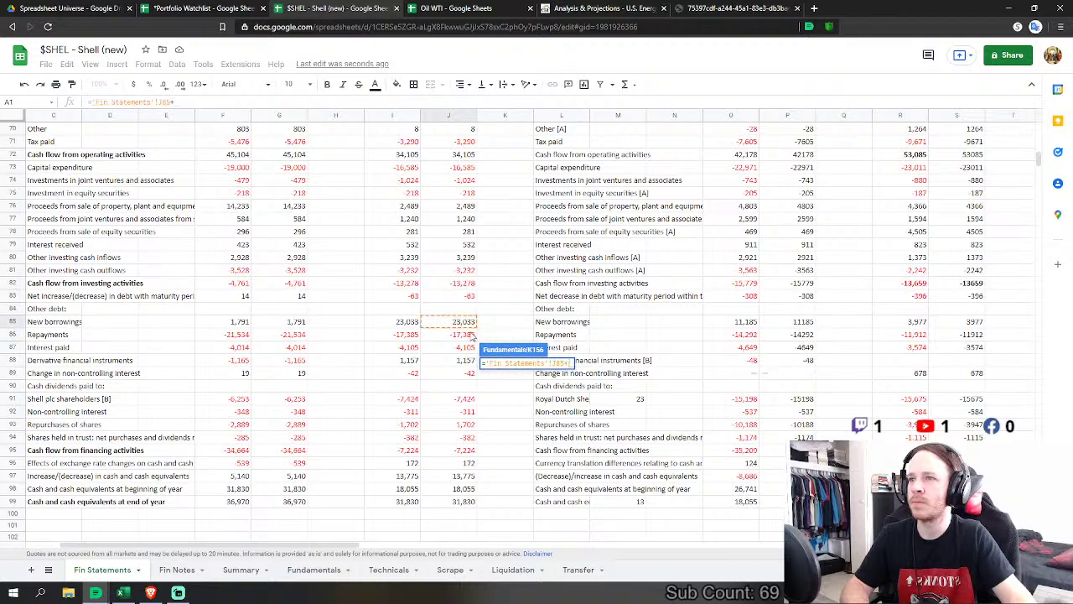
left_click(466, 335)
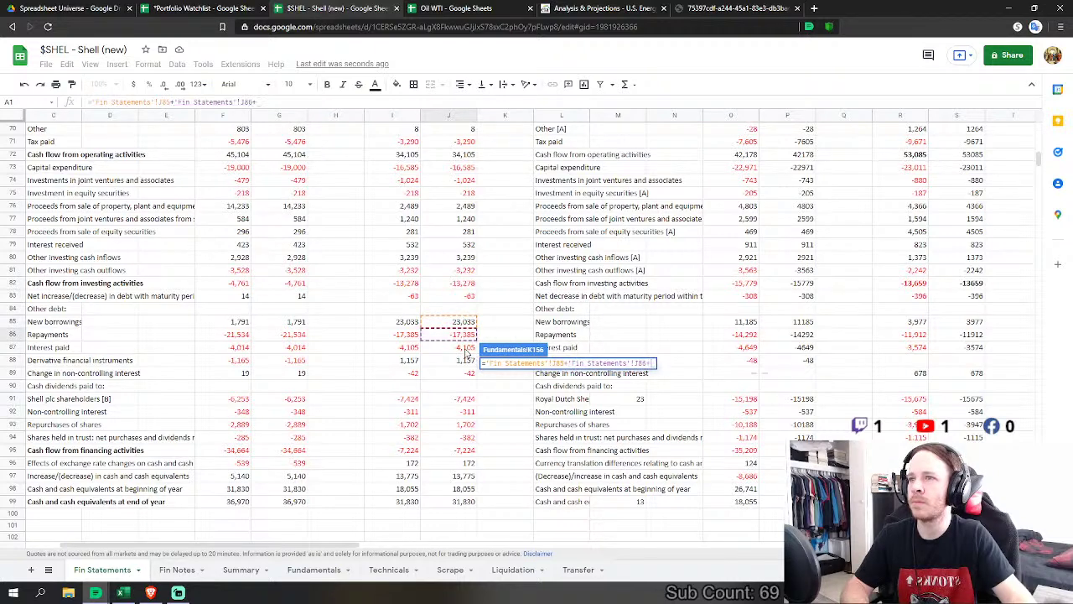
type("+")
left_click(464, 347)
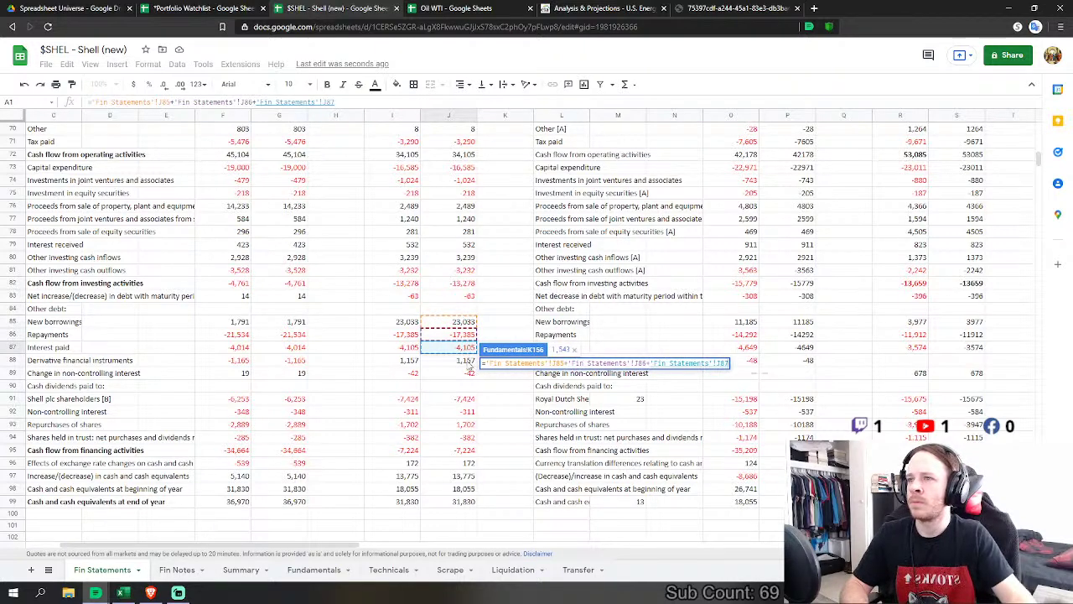
type("+")
left_click(468, 360)
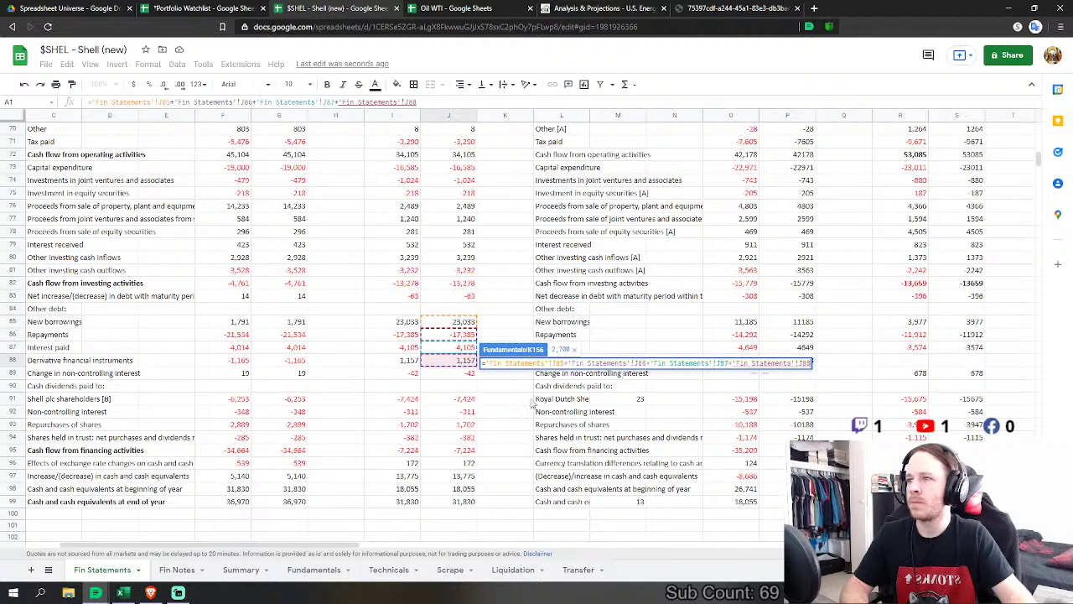
key("Return")
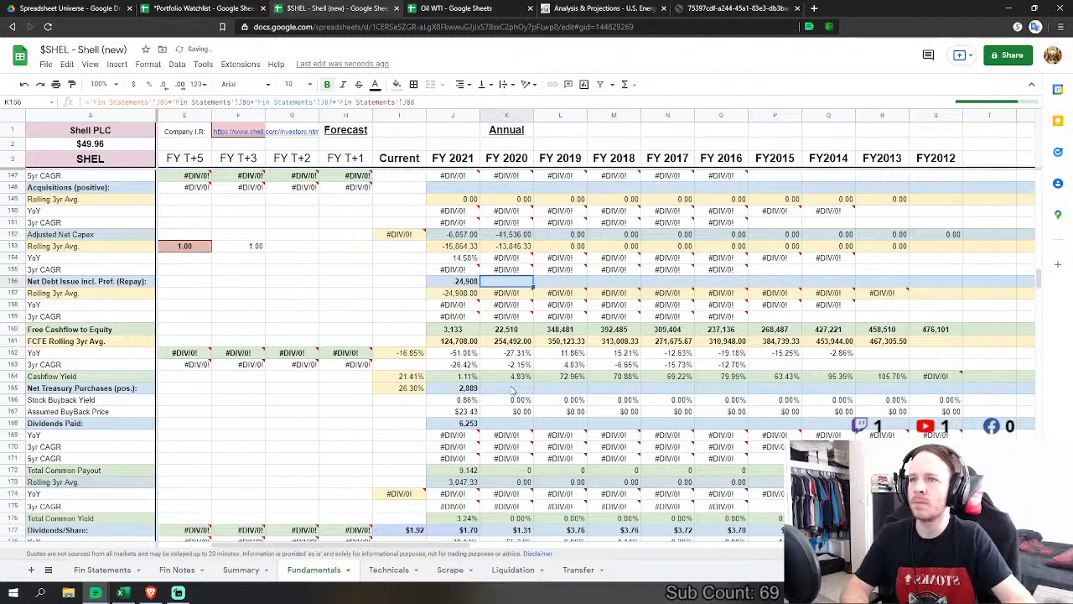
left_click(508, 388)
type("=")
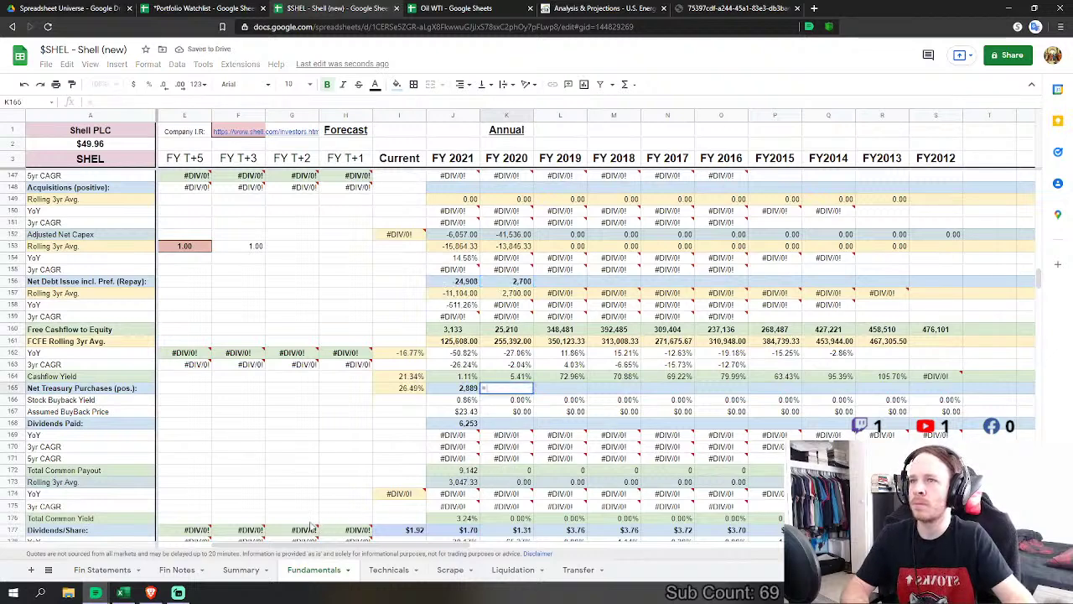
left_click(97, 576)
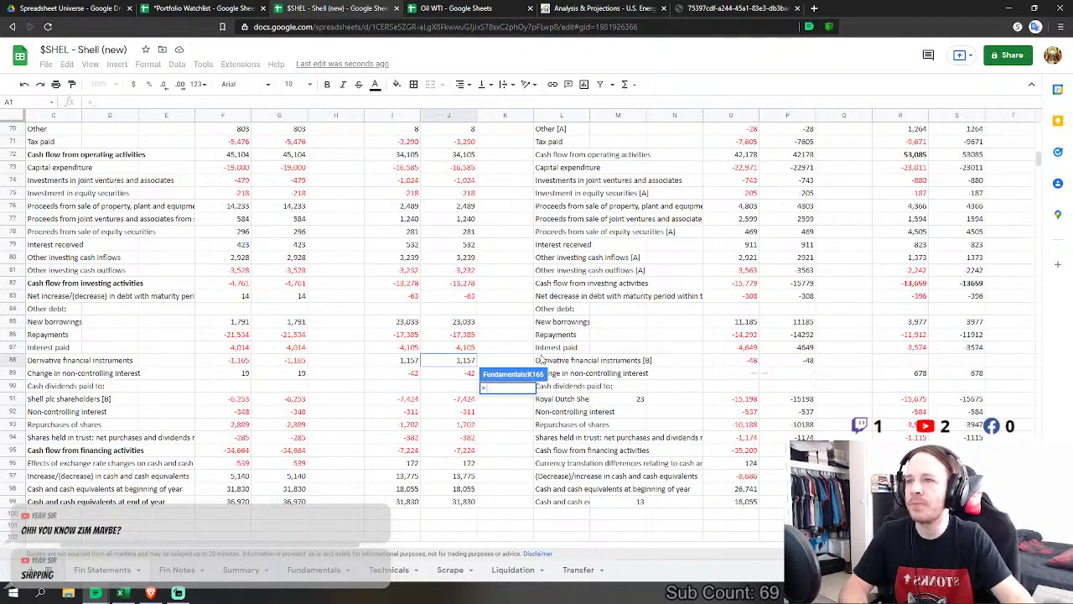
key("Escape")
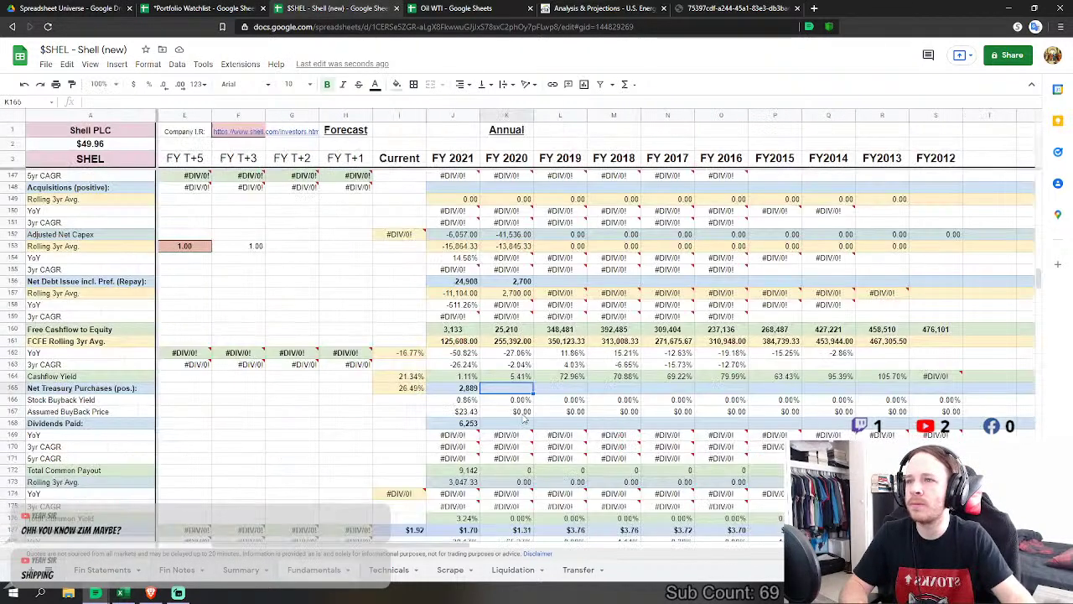
Step: Set FY 2020 Net Treasury Purchases in K165 to the negated 2020 dividends to Shell plc shareholders, Fin Statements J91
left_click(103, 571)
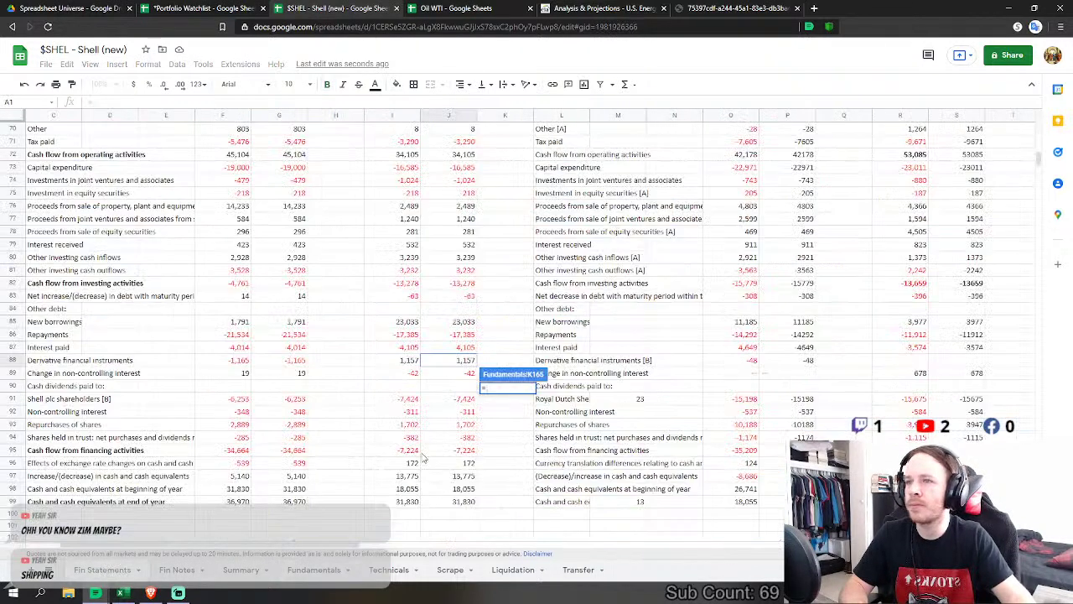
type("-")
left_click(470, 400)
key("Return")
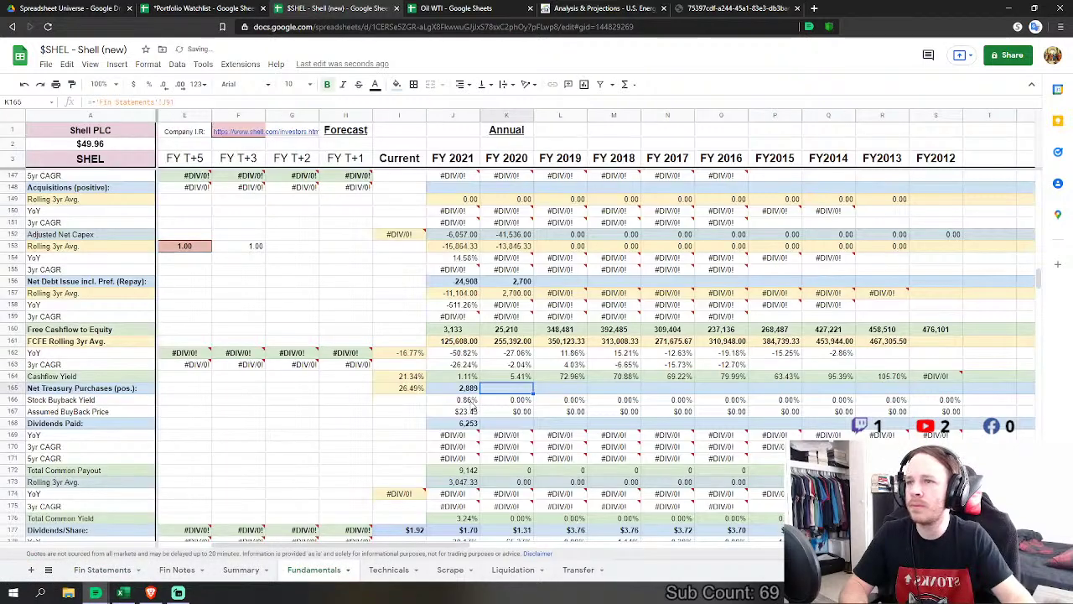
Step: Set FY 2020 Net Treasury Purchases in K165 to the negated 2020 Repurchases of shares, Fin Statements J93
left_click(74, 570)
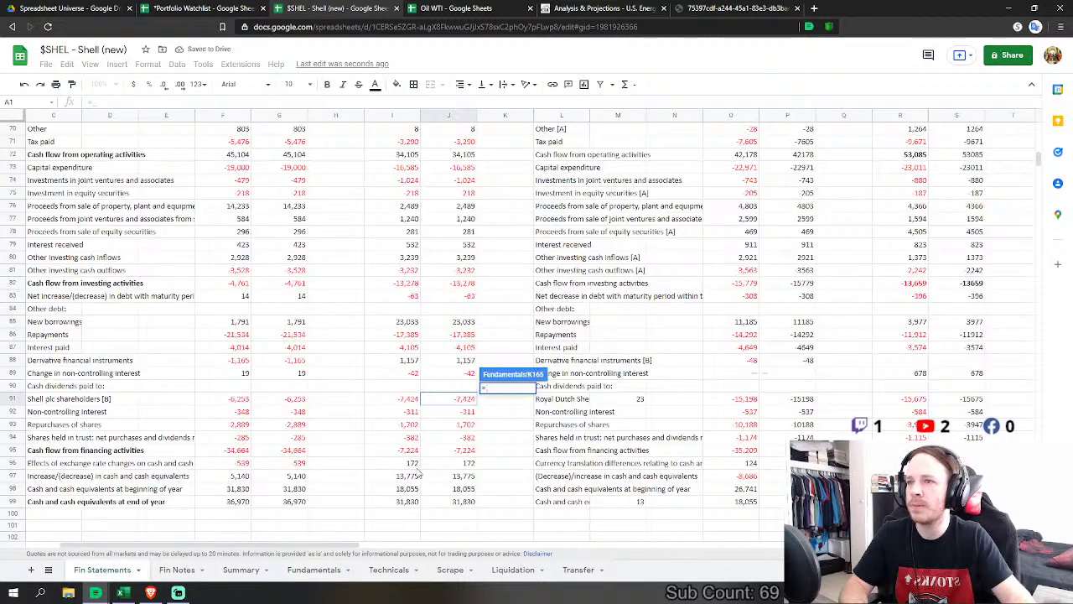
left_click(472, 426)
key("Tab")
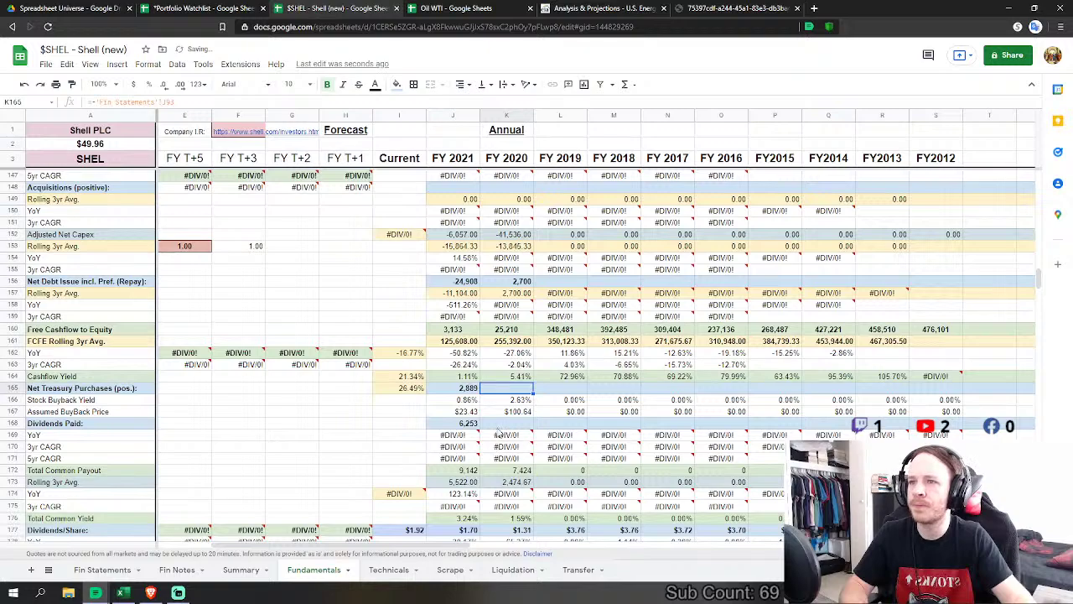
Step: Set FY 2020 Dividends Paid in K168 to the negated 2020 dividends to Shell plc shareholders in Fin Statements J91
type("=")
left_click(98, 571)
left_click(453, 419)
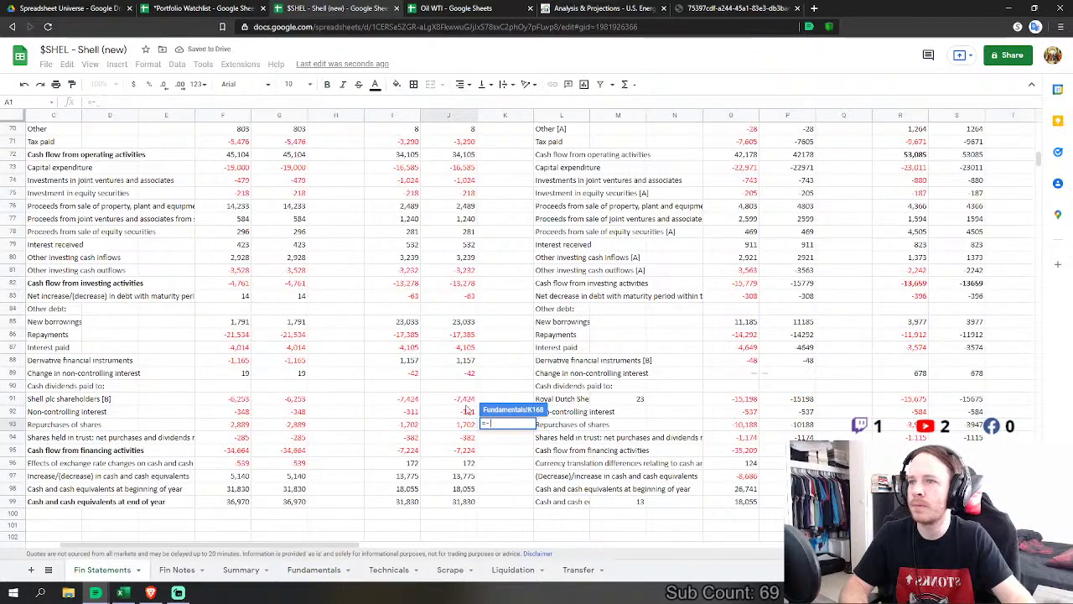
key("Return")
Step: Link FY 2020 Cash & Equivalents in K226 to the 2020 Cash and cash equivalents in Fin Statements J133
scroll(524, 391, "down", 10)
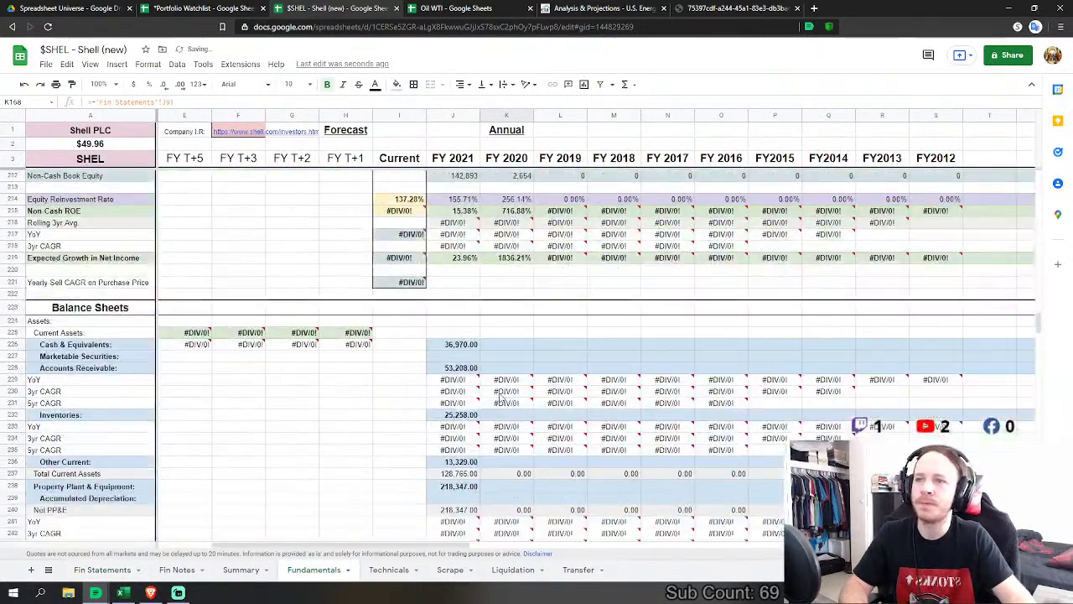
left_click(520, 345)
type("=")
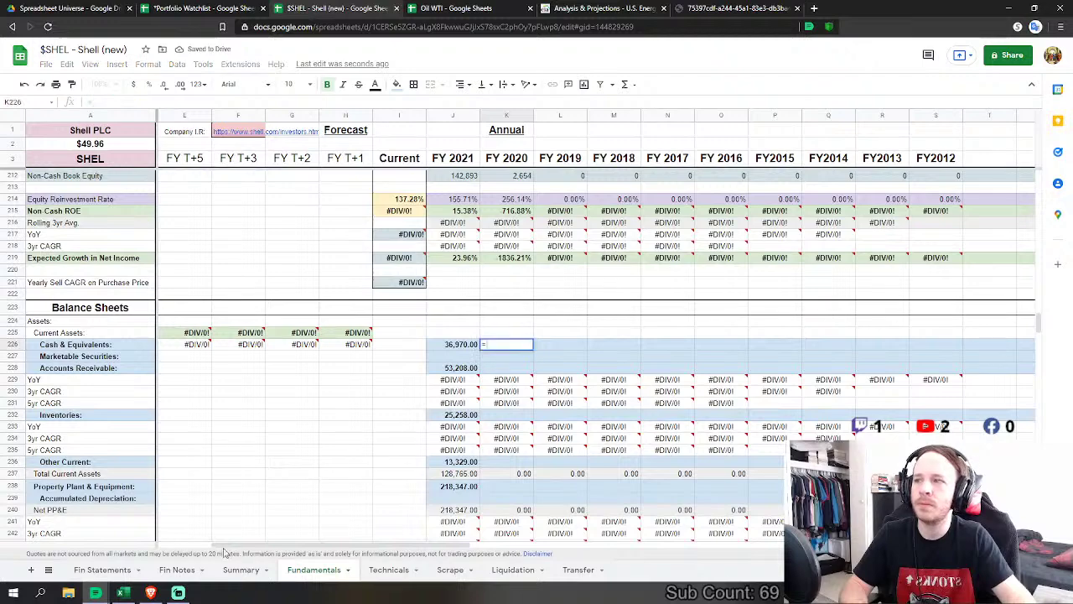
left_click(102, 570)
scroll(461, 381, "down", 10)
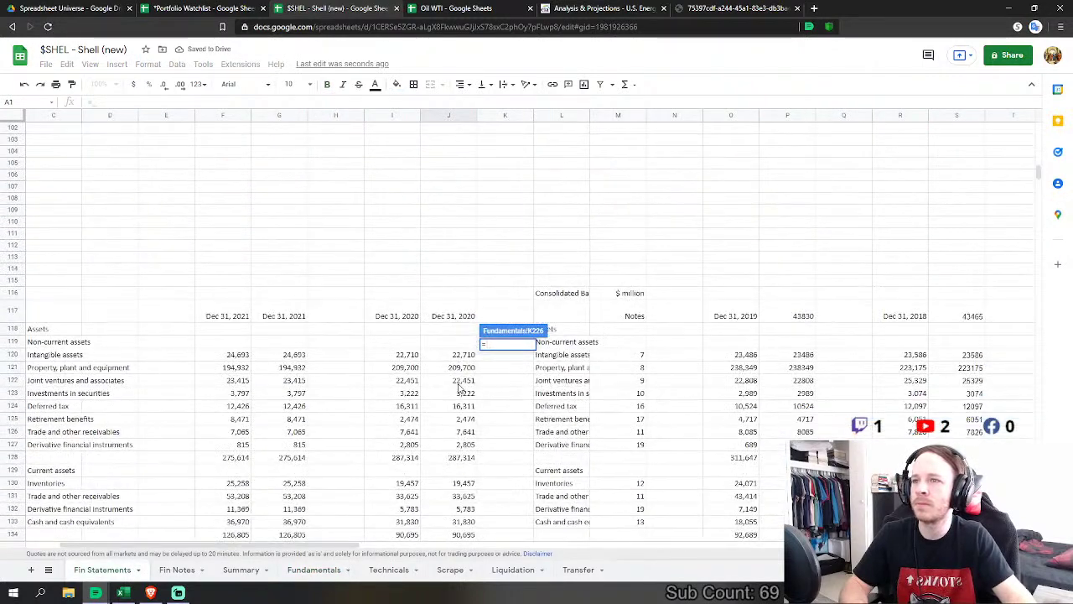
scroll(475, 373, "down", 3)
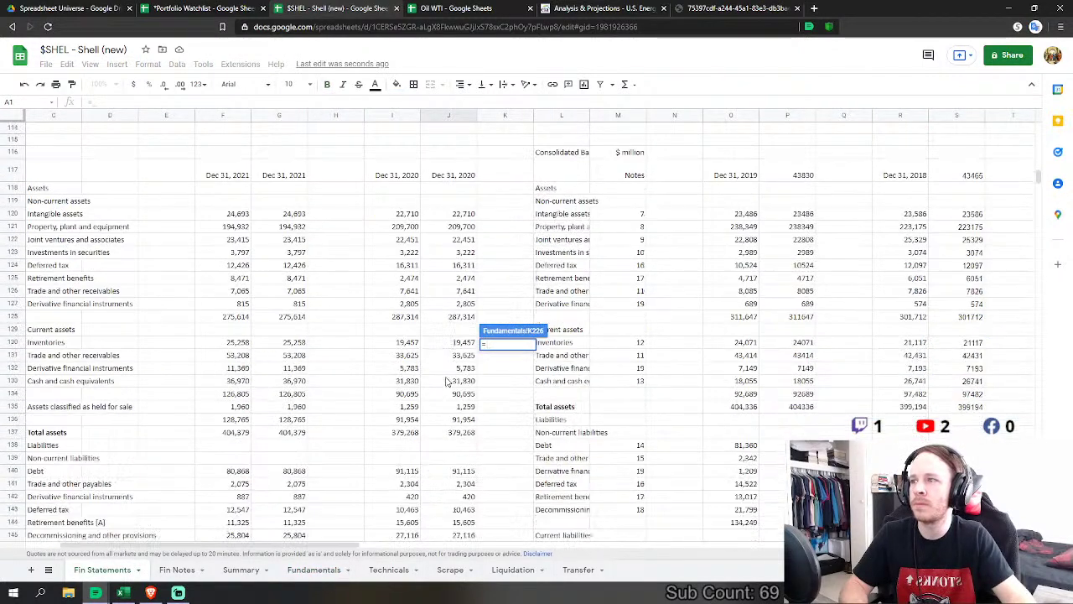
left_click(465, 381)
key("Return")
Step: Link FY 2020 Accounts Receivable in K228 to the 2020 current Trade and other receivables in Fin Statements J131
key("Down")
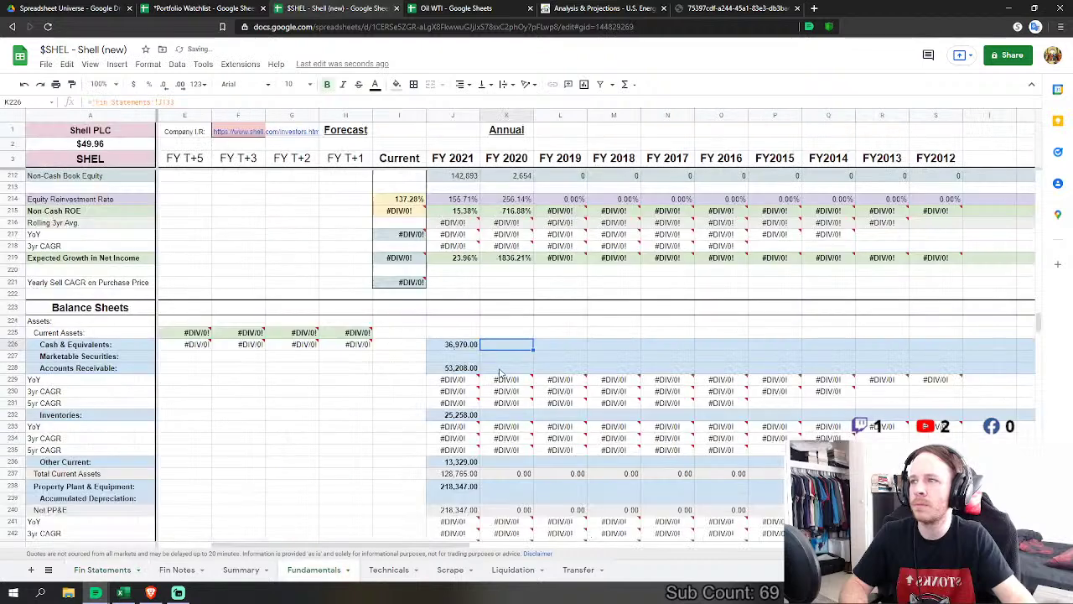
type("=")
left_click(102, 571)
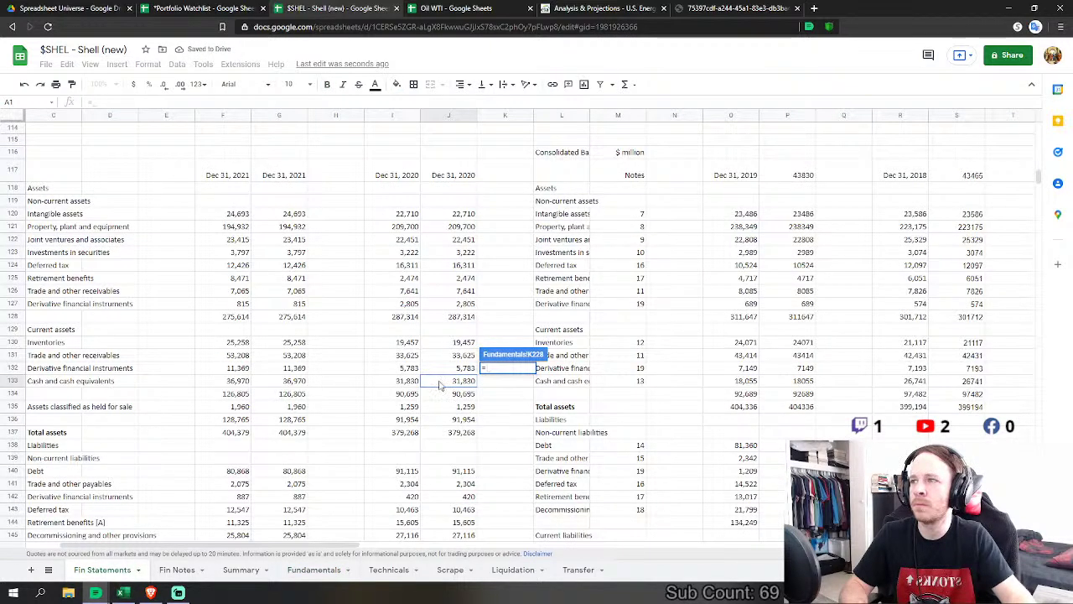
left_click(467, 359)
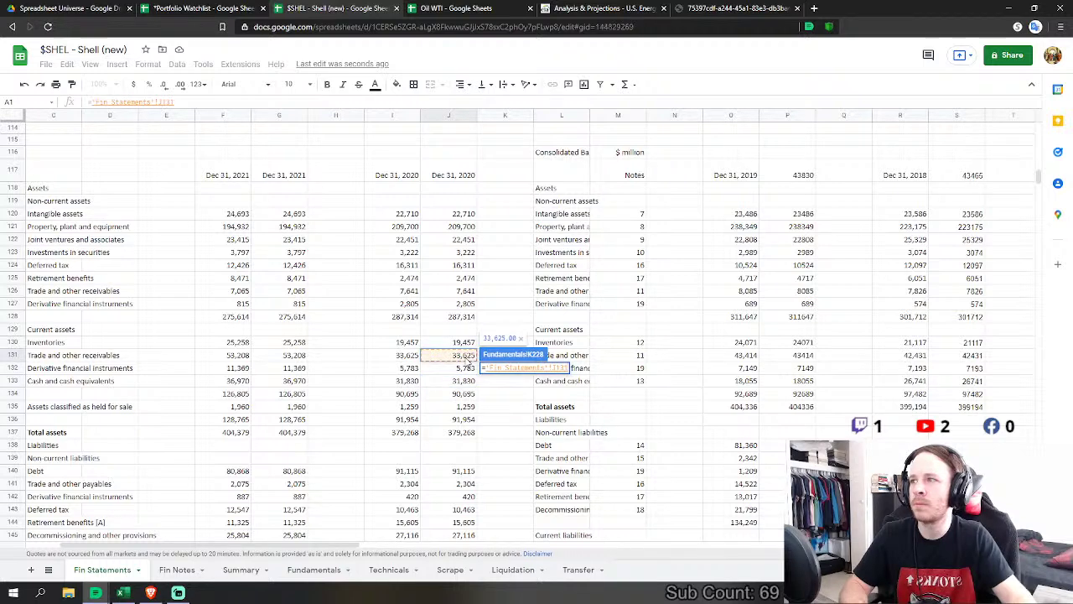
key("Return")
Step: Link FY 2020 Inventories in K232 to the 2020 Inventories in Fin Statements J130
left_click(520, 415)
type("=")
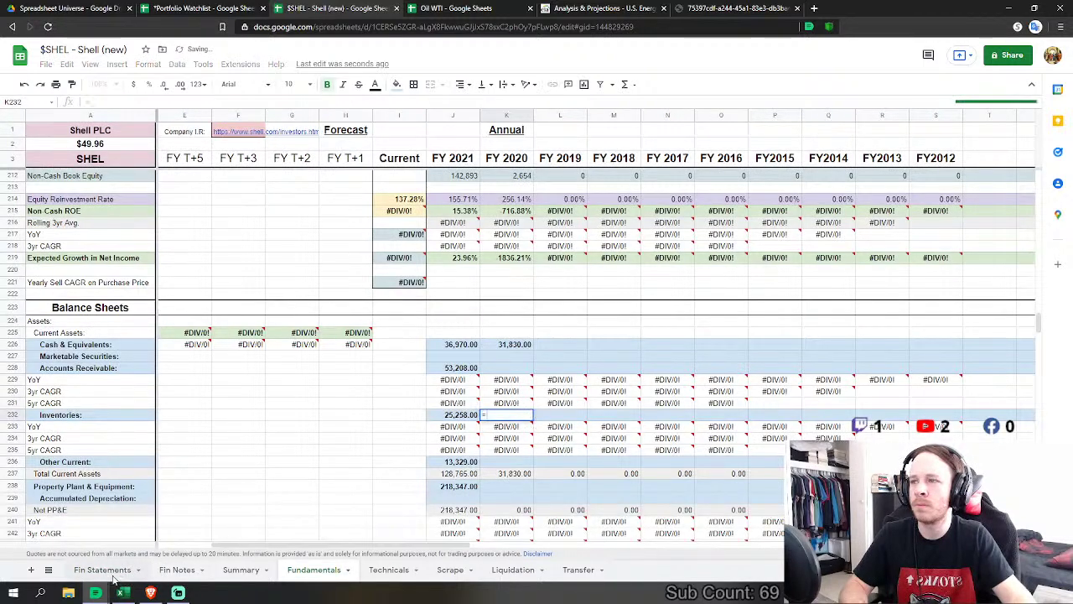
left_click(103, 569)
left_click(467, 344)
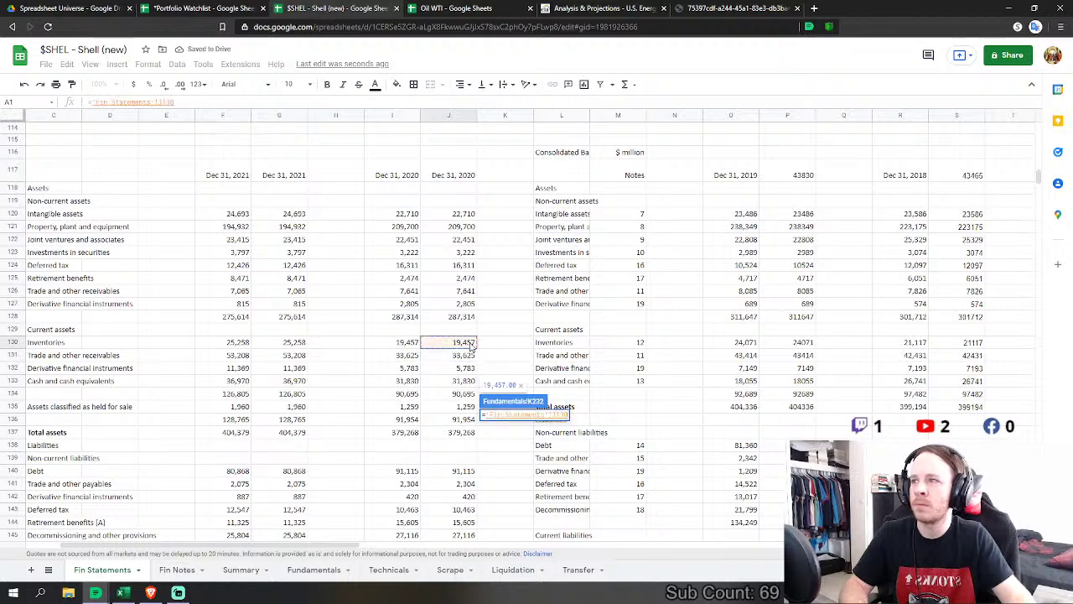
key("Return")
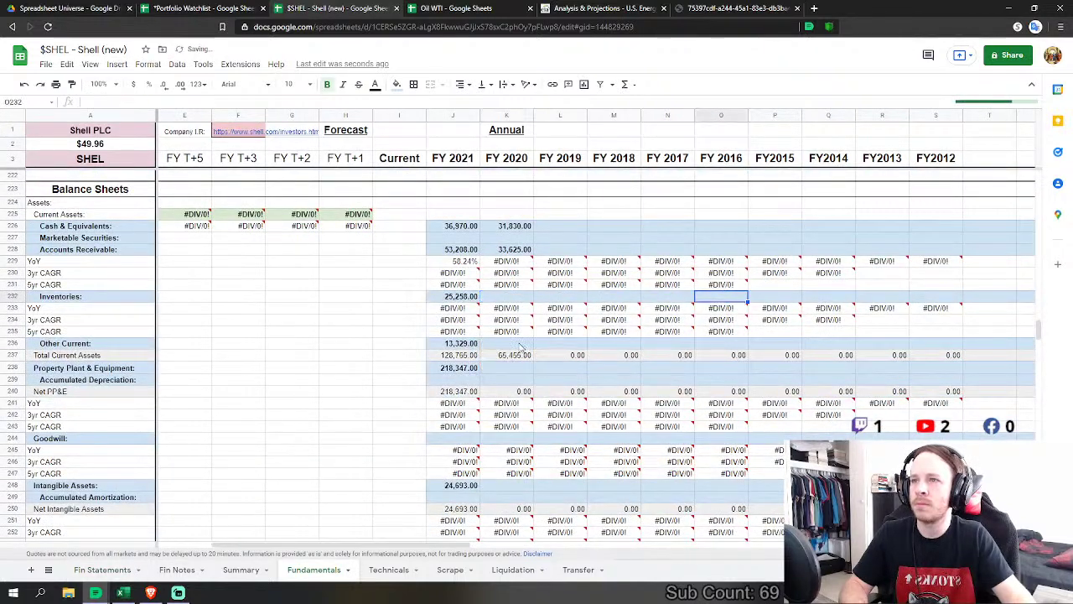
Step: Set FY 2020 Other Current assets in K236 to derivative financial instruments plus assets held for sale, Fin Statements J132+J135
left_click(506, 343)
type("=")
left_click(100, 569)
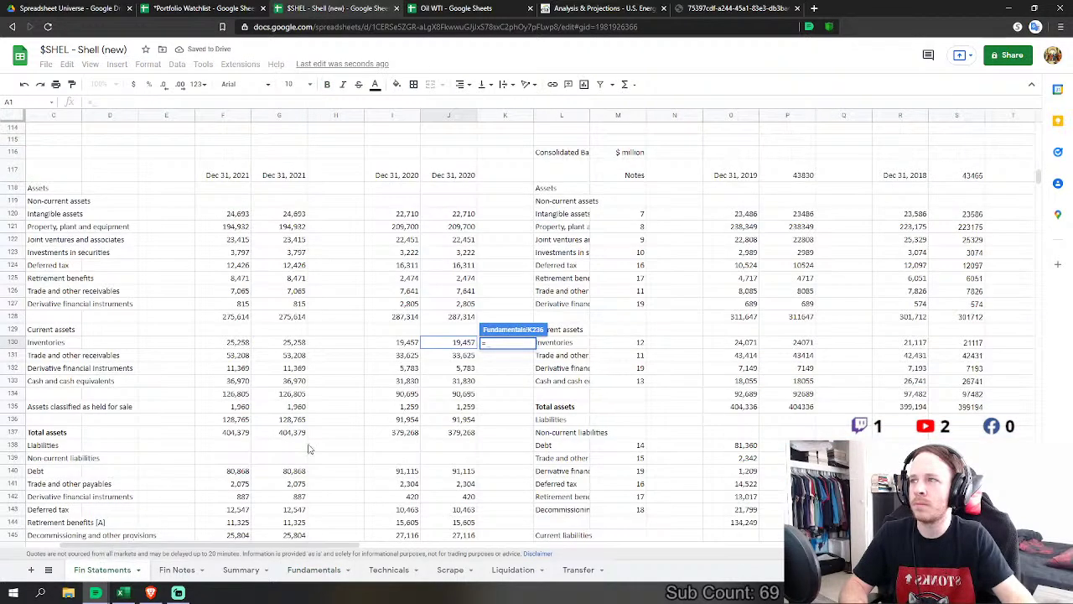
left_click(471, 369)
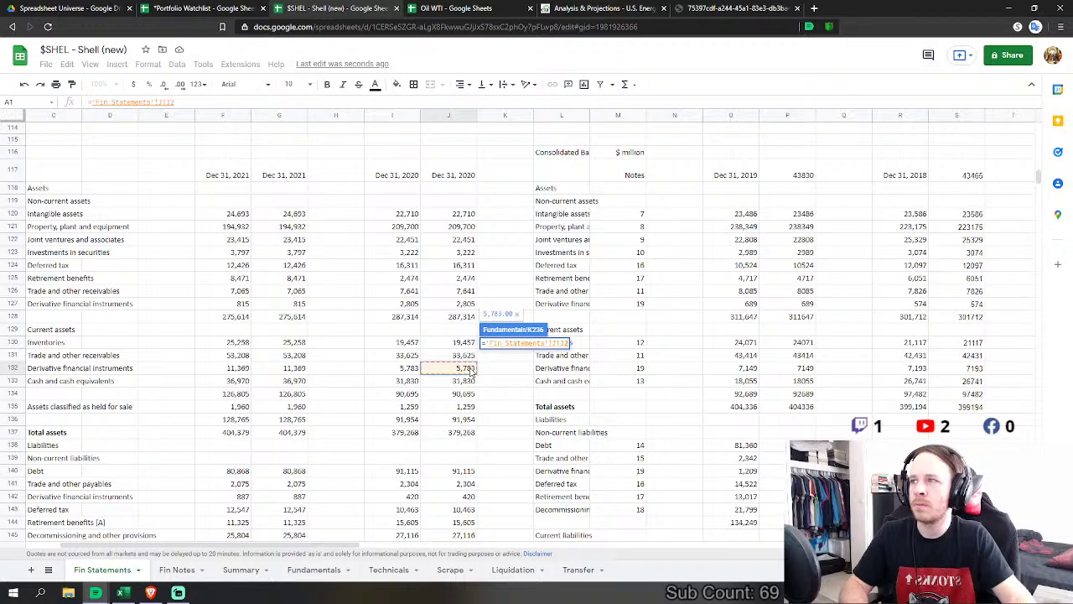
type("+")
left_click(466, 407)
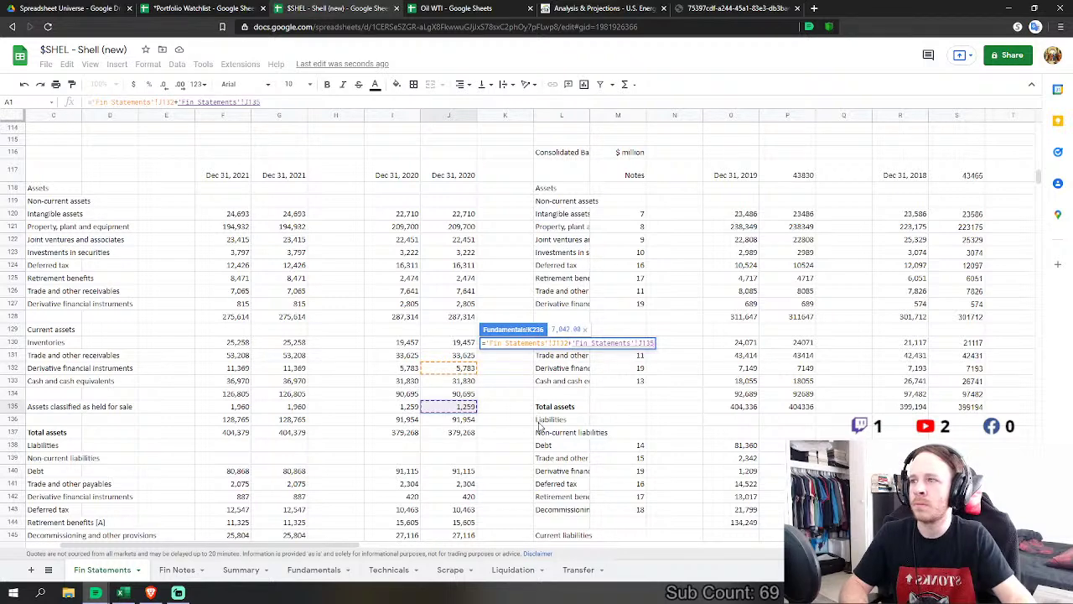
key("Return")
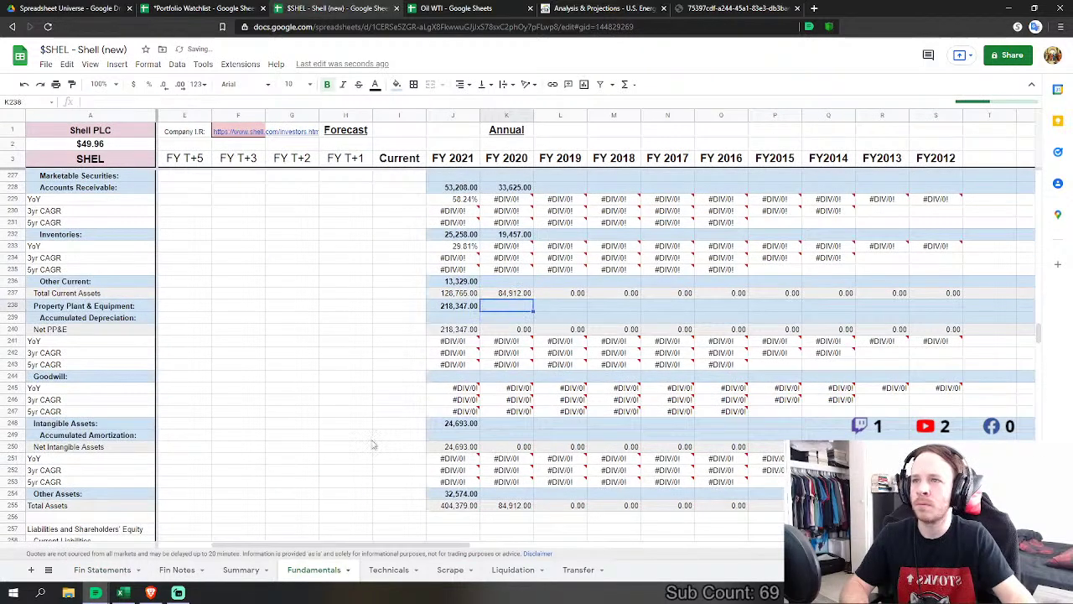
Step: Set FY 2020 Property Plant & Equipment in K238 to 2020 PP&E plus joint ventures and associates, Fin Statements J121+J122
type("=")
left_click(102, 570)
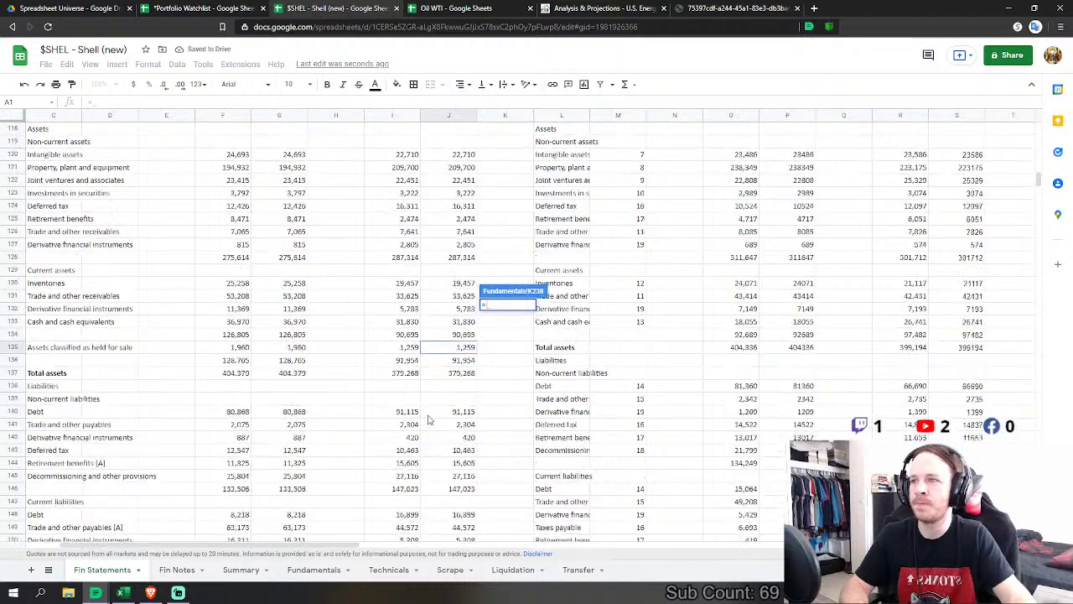
scroll(428, 419, "down", 1)
scroll(472, 272, "up", 2)
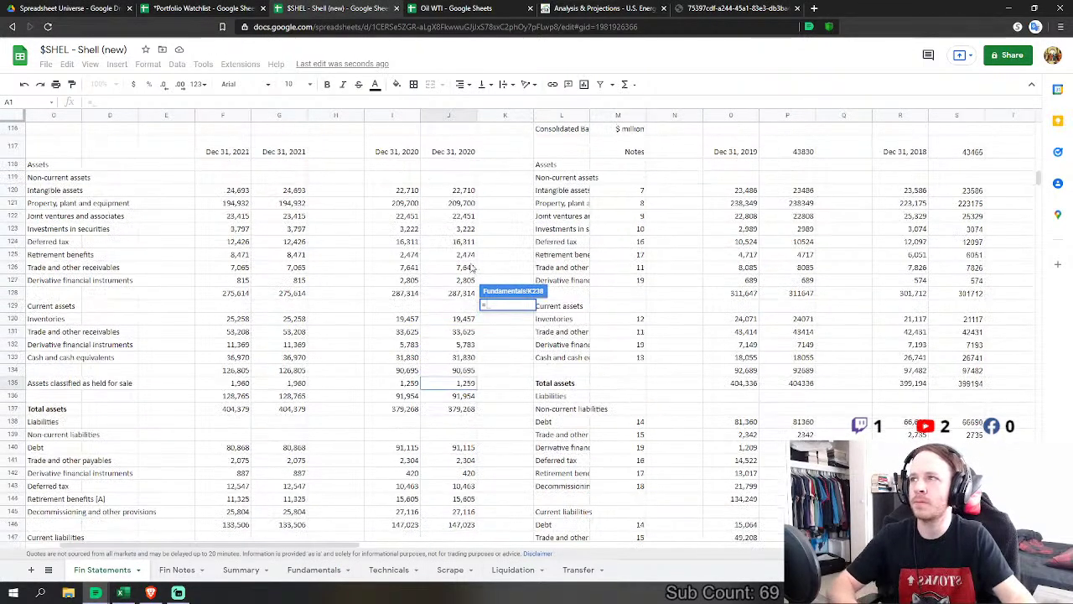
left_click(464, 204)
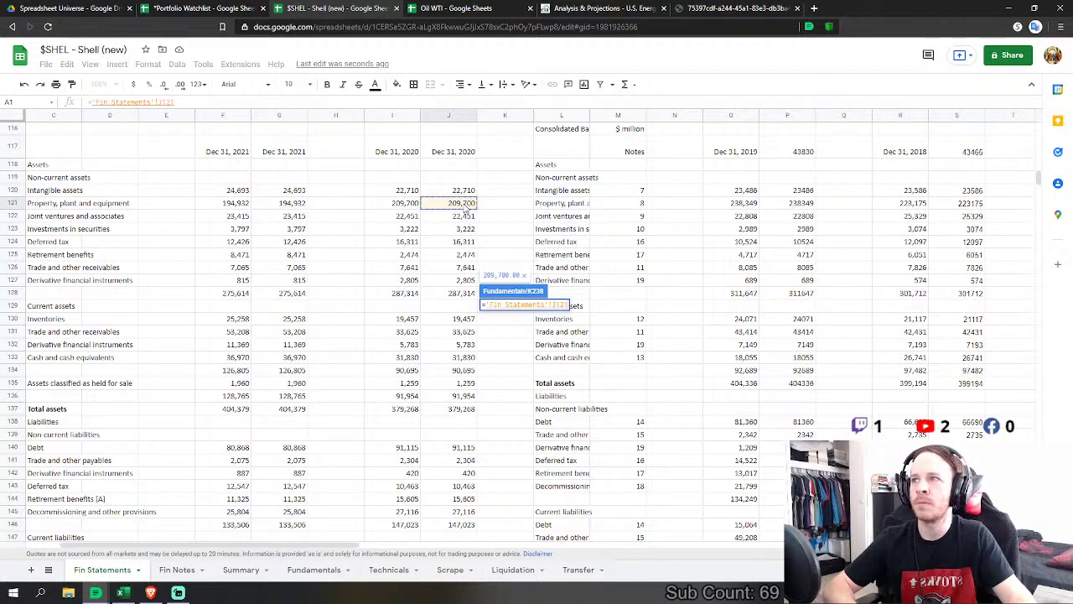
type("+")
left_click(469, 220)
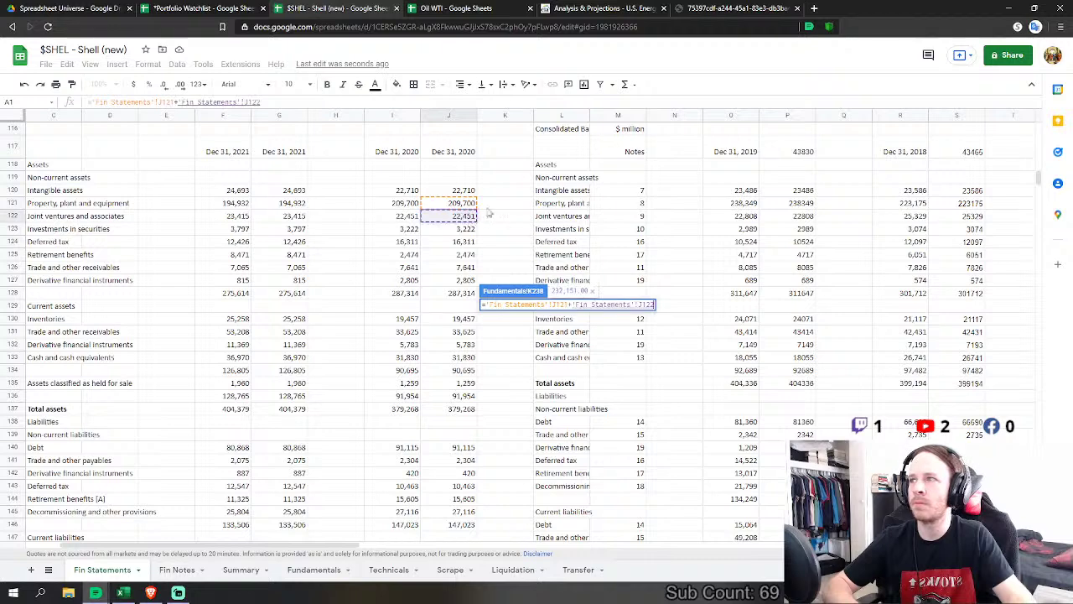
key("Return")
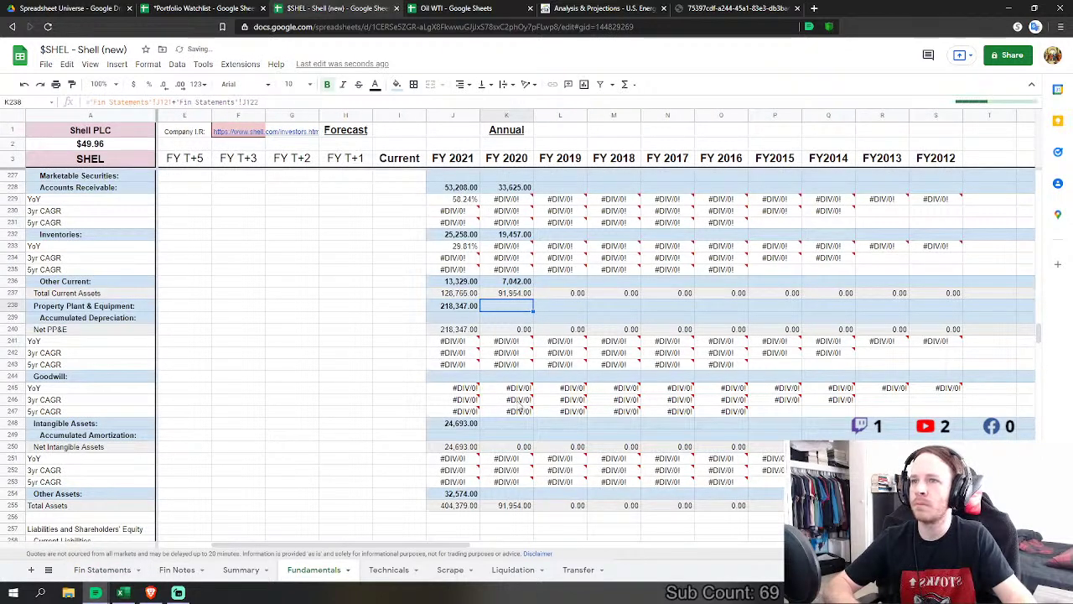
Step: Link FY 2020 Intangible Assets in K248 to the 2020 Intangible assets in Fin Statements J120
left_click(510, 422)
type("=")
left_click(102, 569)
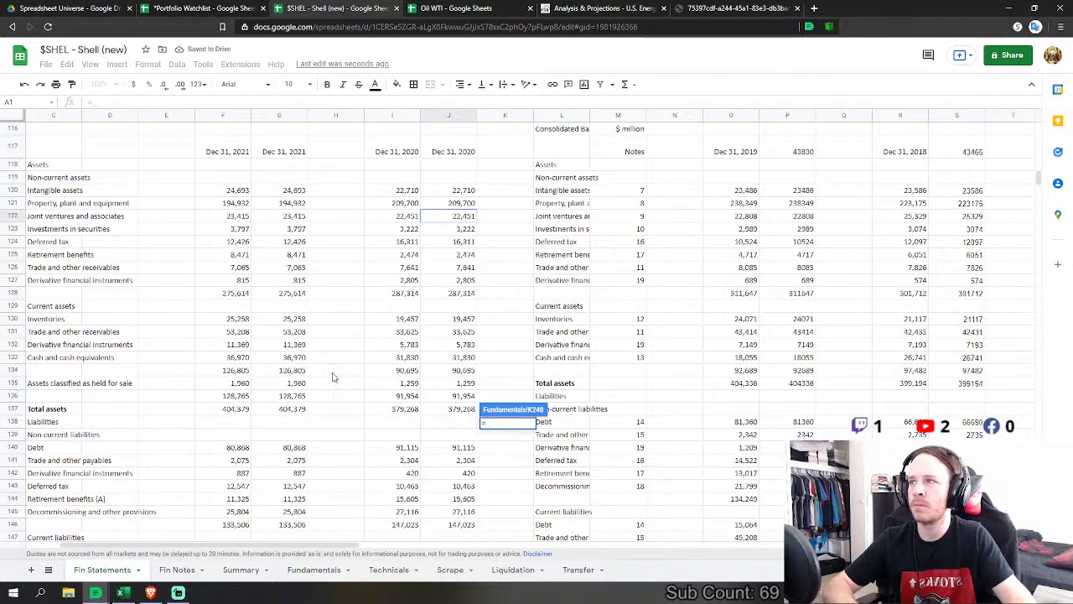
left_click(465, 204)
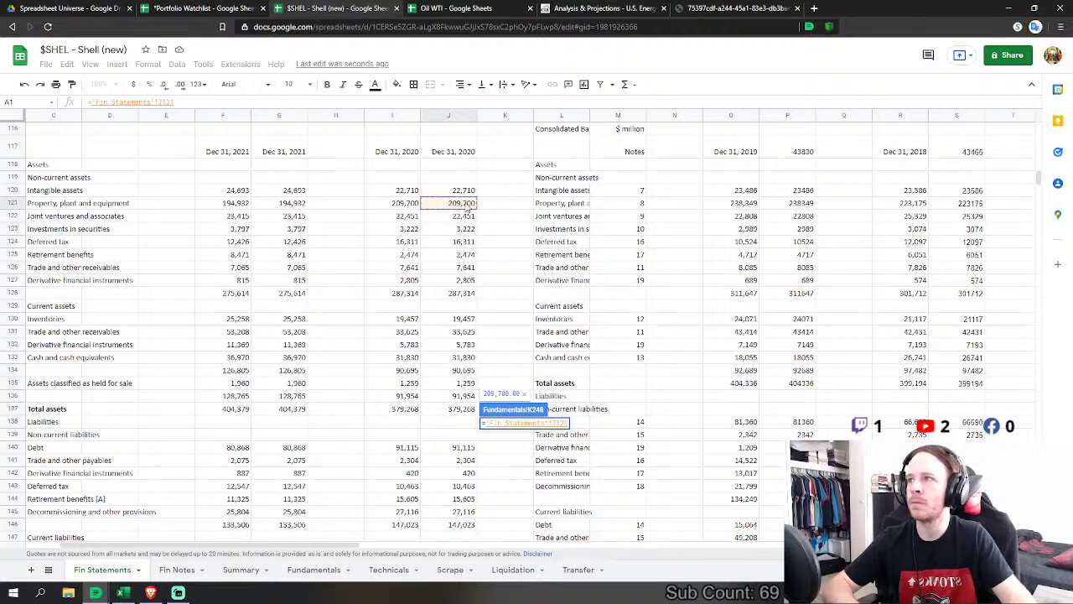
left_click(463, 192)
key("Return")
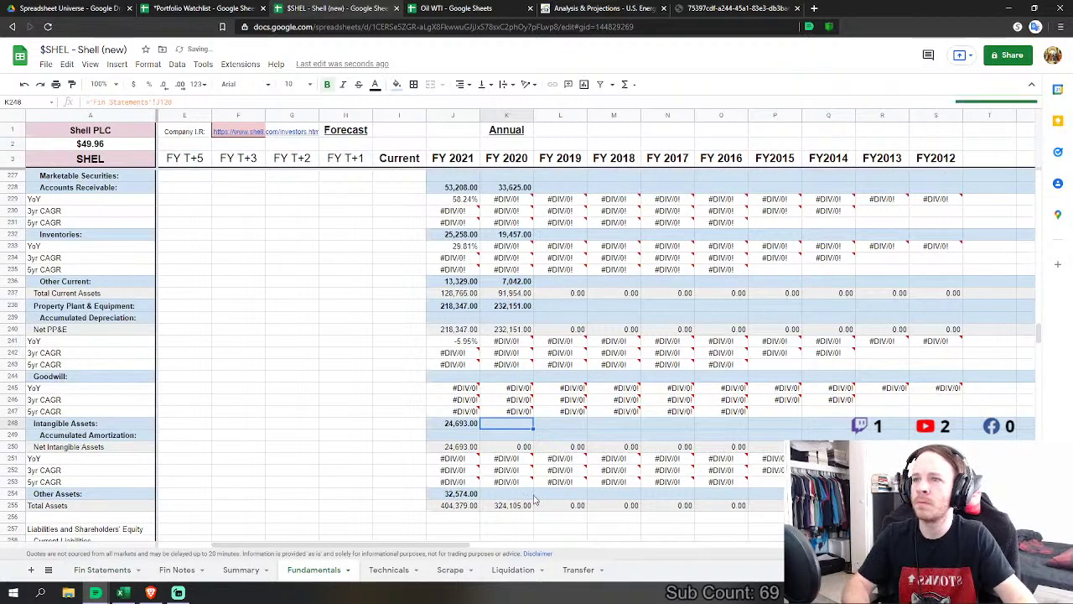
Step: Set FY 2020 Other Assets in K254 to the sum of Fin Statements J123+J124+J125+J126+J127, investments in securities through non-current derivative financial instruments
left_click(528, 495)
type("=")
left_click(103, 569)
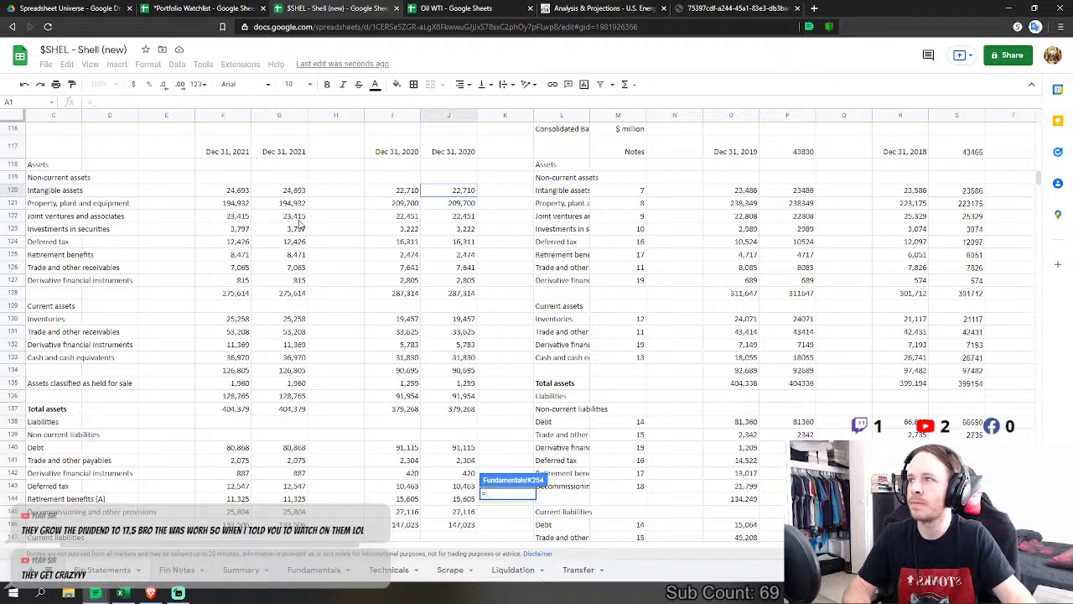
left_click(472, 231)
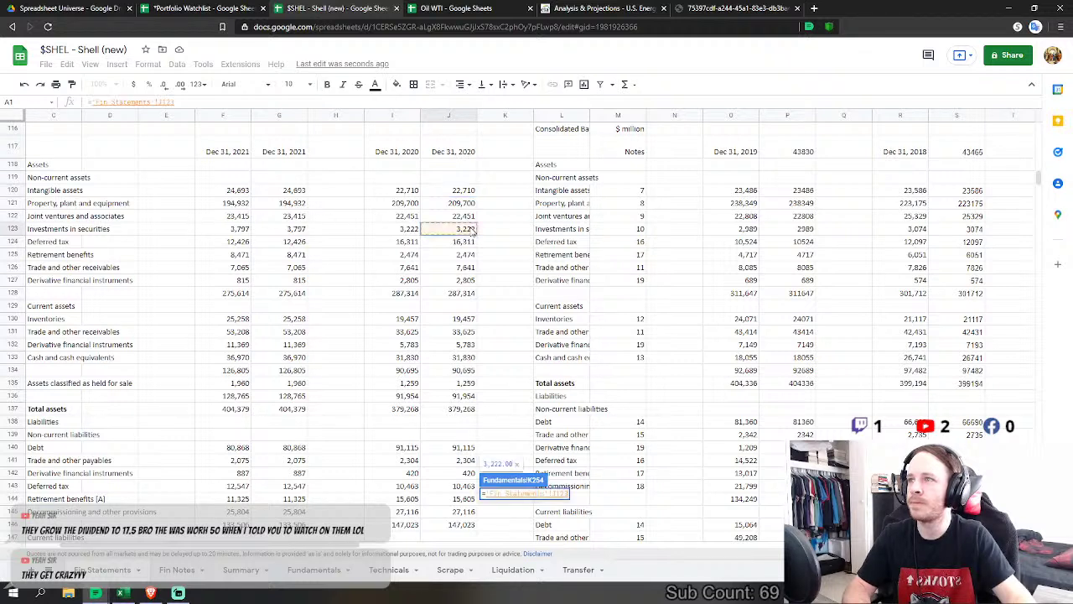
type("+")
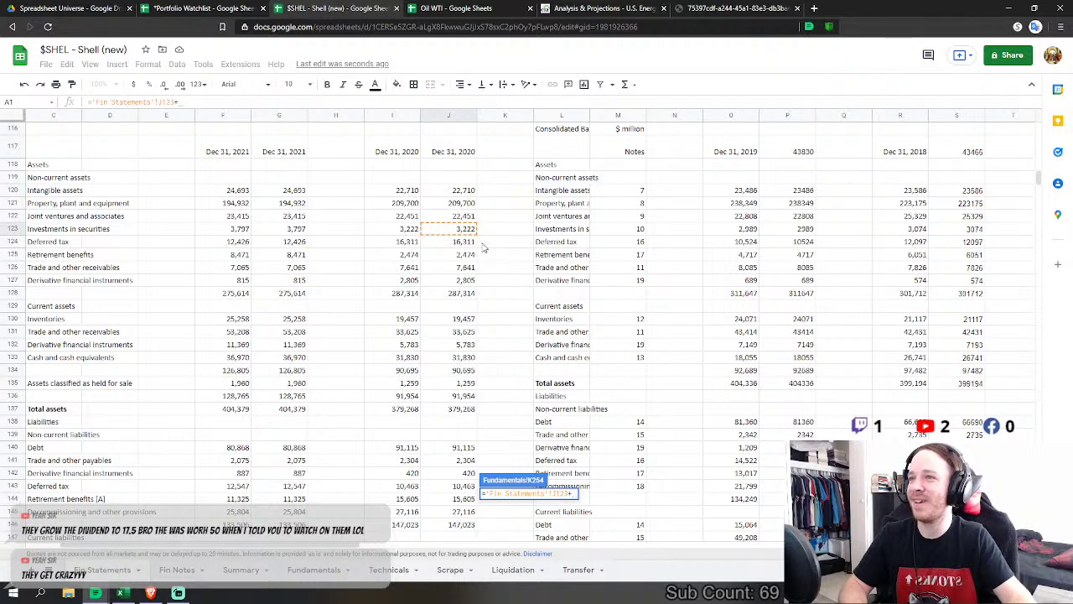
type("+")
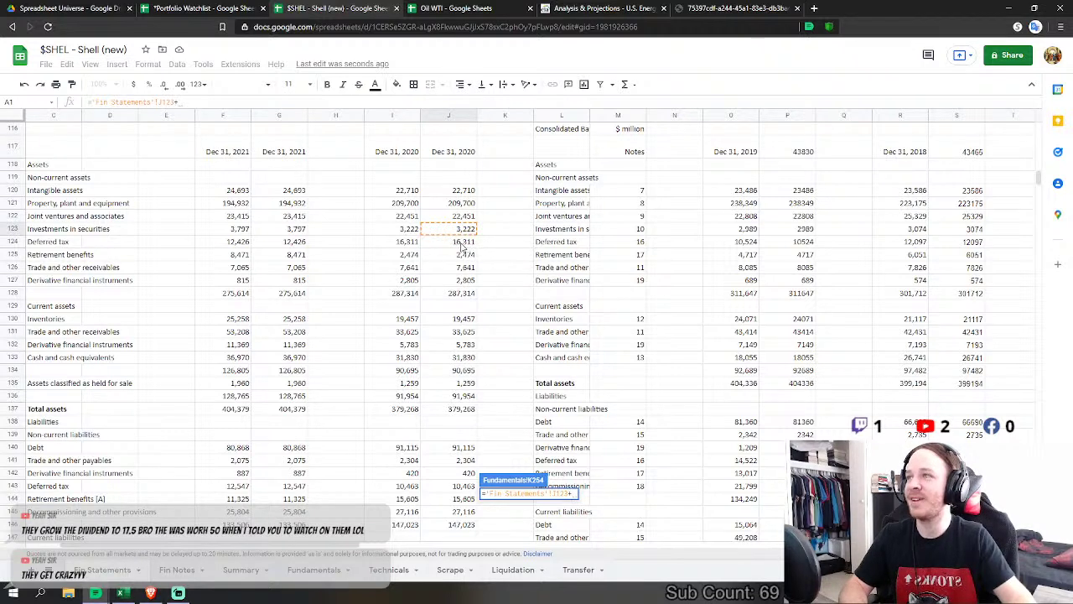
left_click(462, 244)
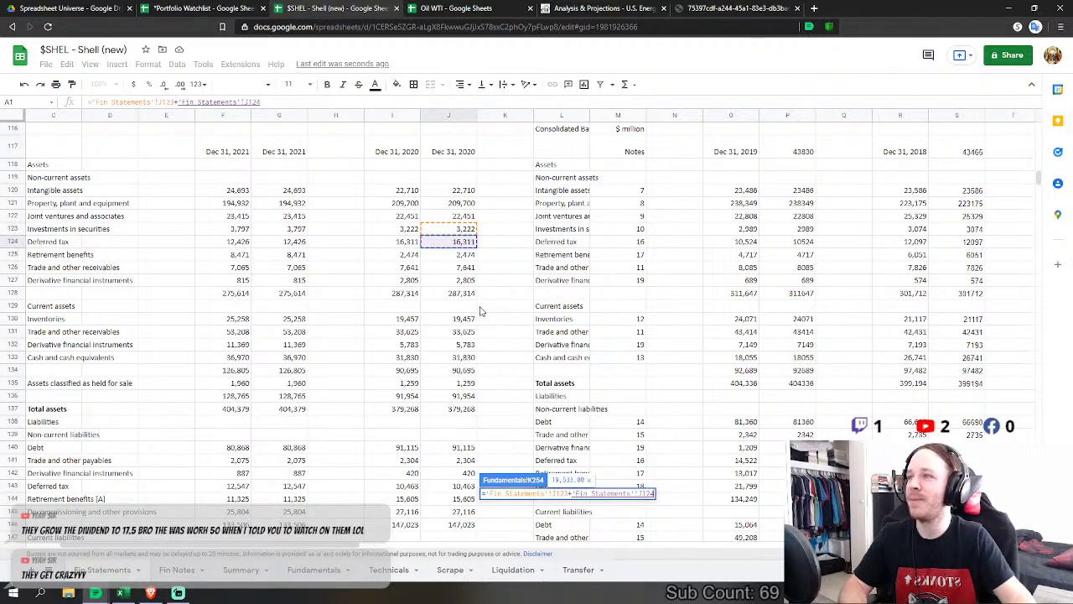
type("+'Fin Statements'!J125")
left_click(466, 256)
type("+'Fin Statements'!J125")
left_click(467, 269)
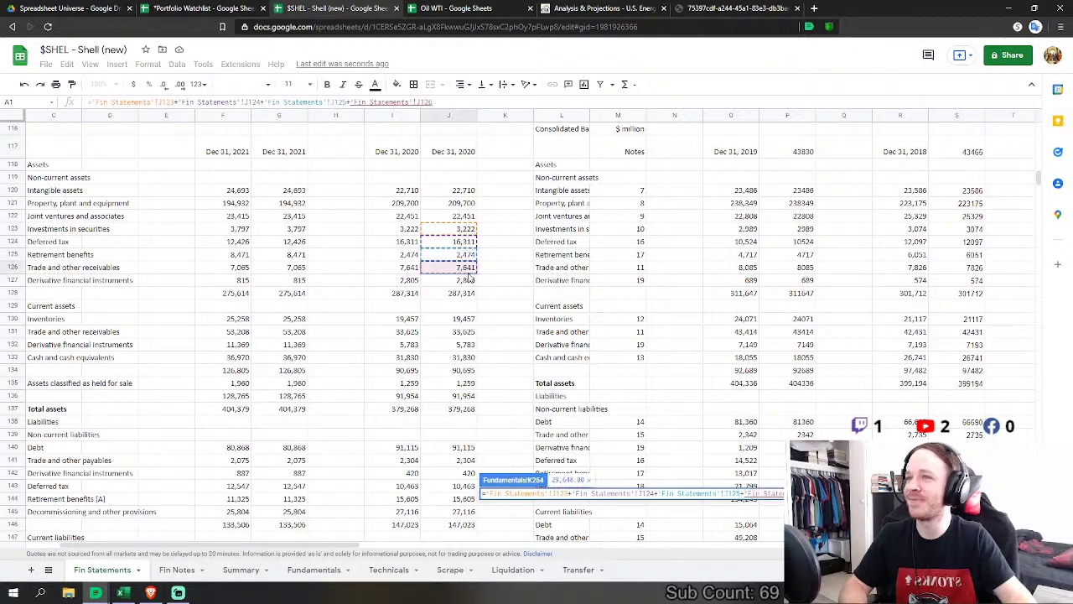
type("+")
left_click(466, 280)
key("Return")
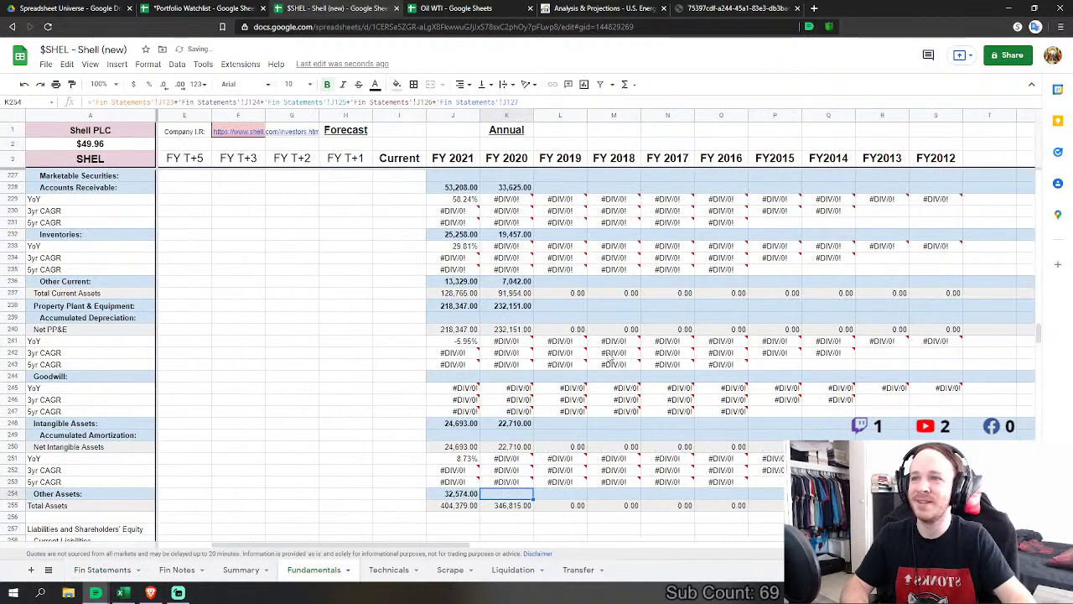
Step: Link FY 2020 Current Debt in K259 to the 2020 non-current Debt in Fin Statements J140
scroll(612, 358, "down", 2)
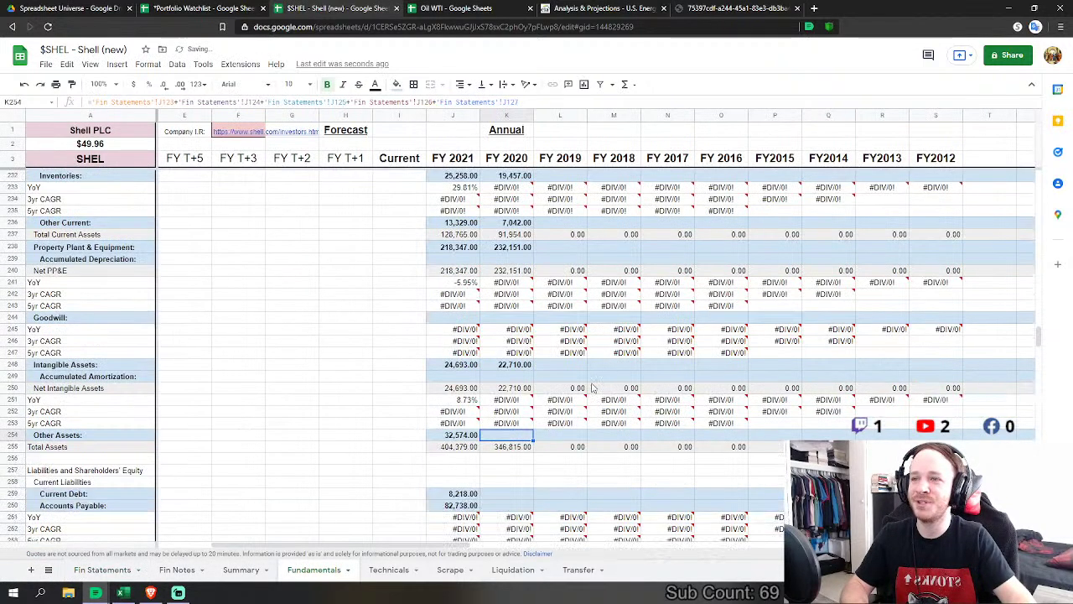
left_click(103, 570)
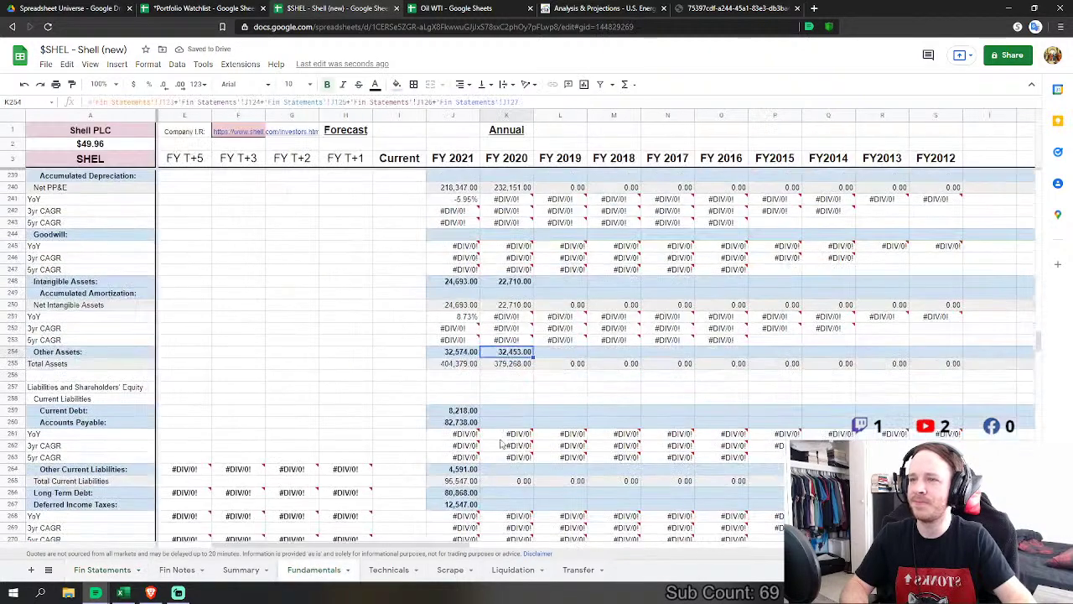
left_click(314, 570)
left_click(526, 410)
scroll(527, 413, "down", 1)
type("=")
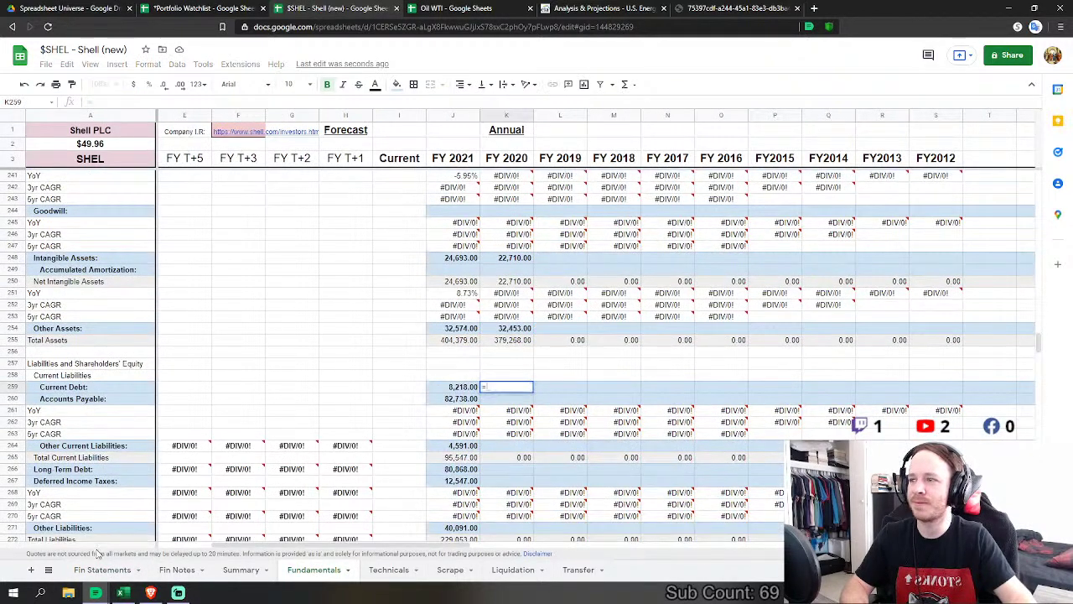
left_click(102, 570)
scroll(442, 405, "down", 2)
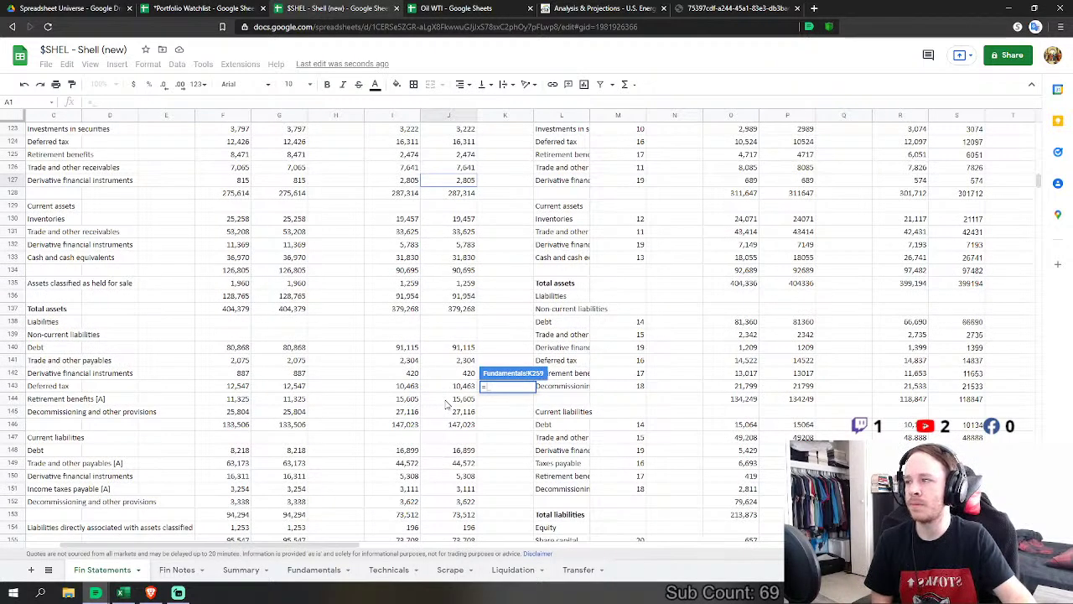
left_click(469, 348)
scroll(551, 331, "down", 1)
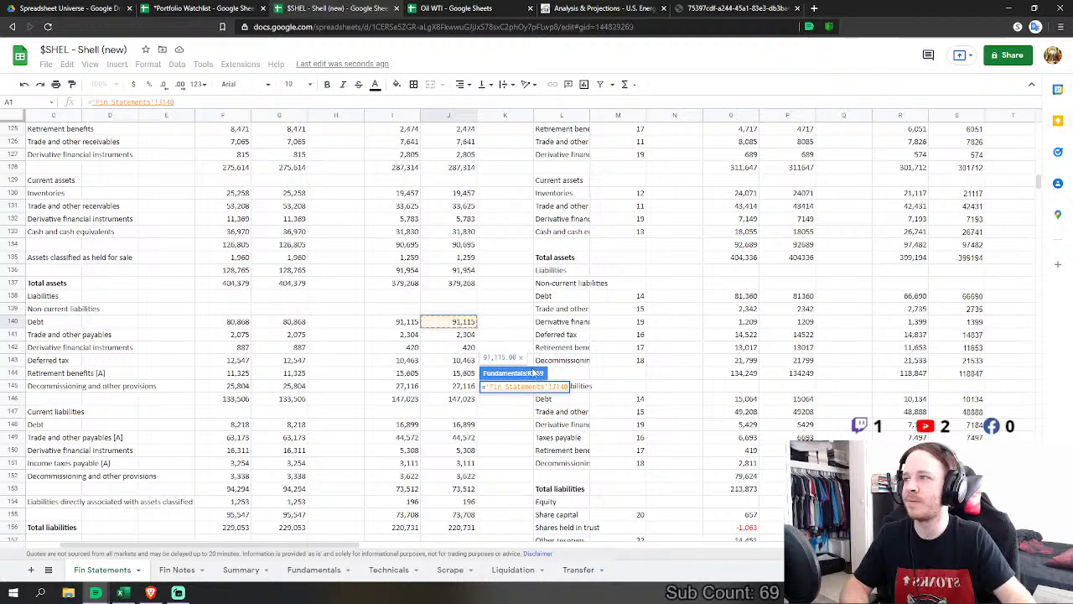
key("Return")
Step: Link FY 2020 Accounts Payable in K260 to the 2020 non-current Trade and other payables in Fin Statements J141
type("=")
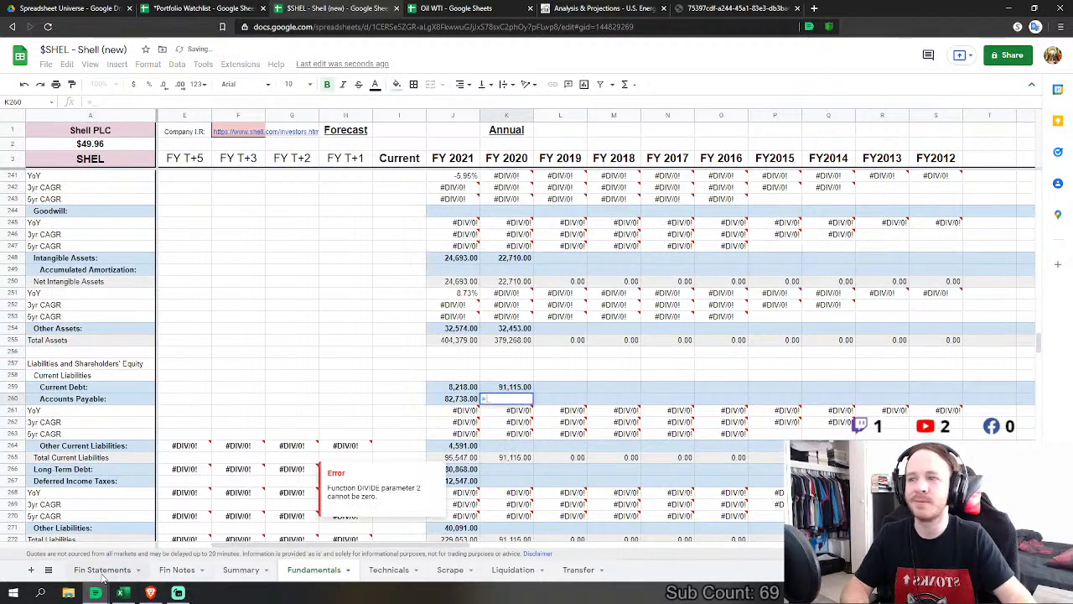
left_click(102, 569)
scroll(469, 431, "down", 2)
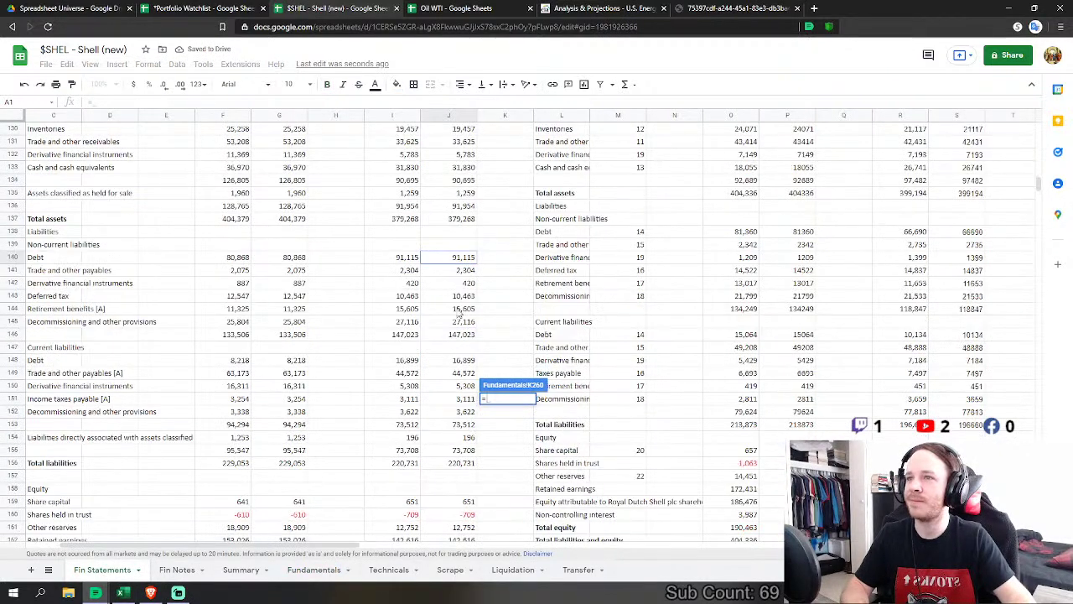
left_click(469, 273)
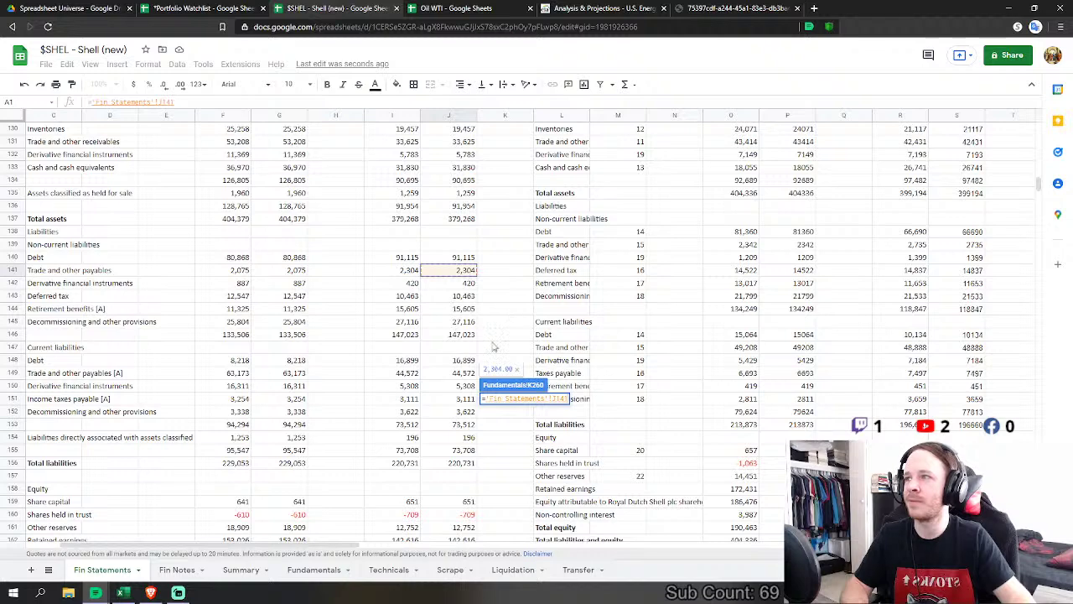
key("Return")
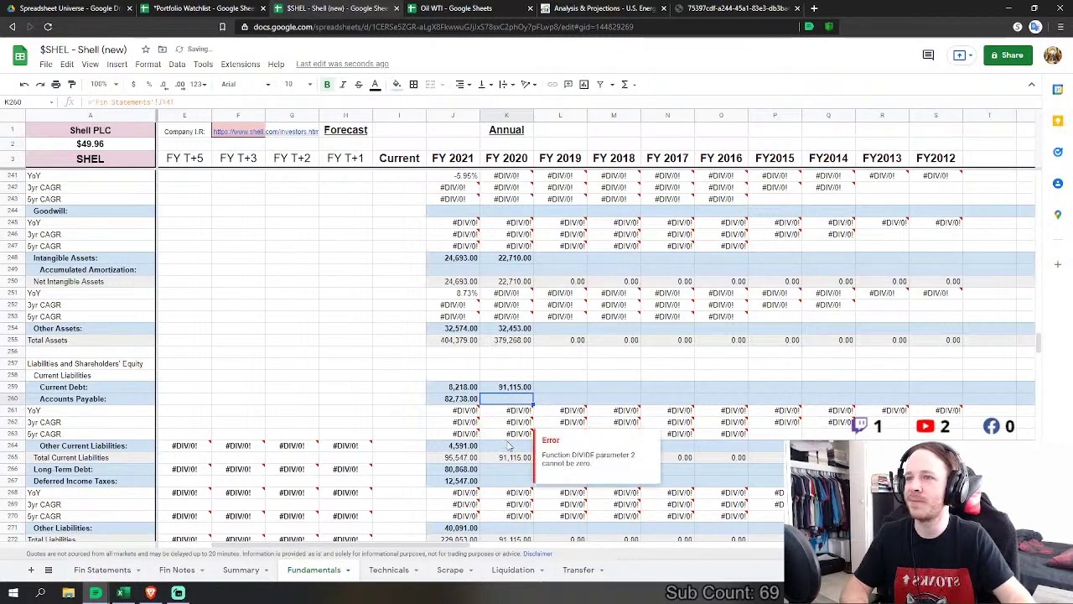
Step: Set FY 2020 Other Current Liabilities in K264 to the sum of Fin Statements J142+J143+J144+J145, derivatives through decommissioning provisions
left_click(102, 571)
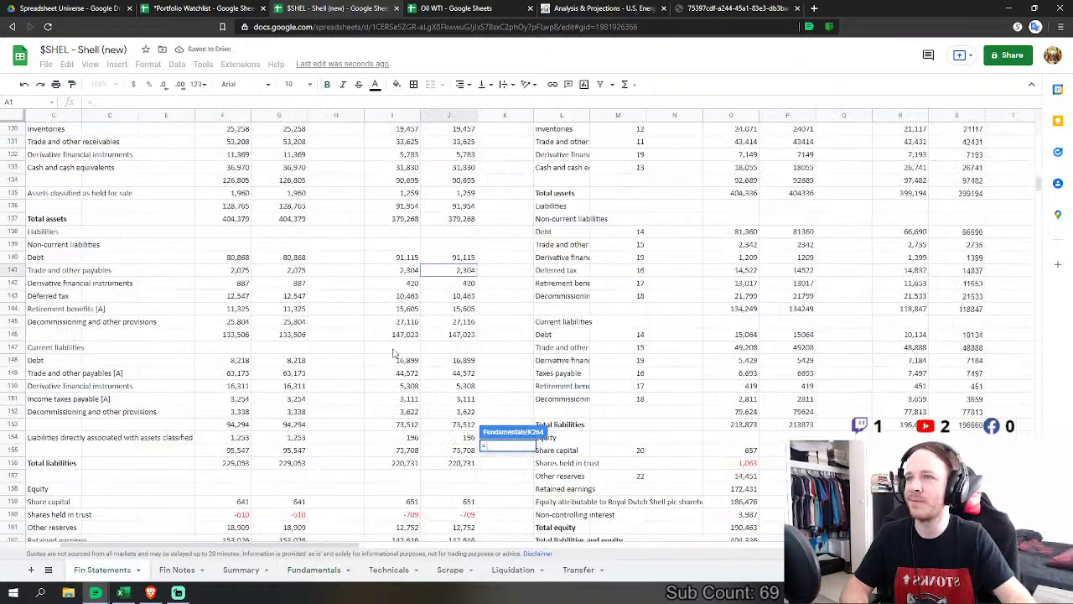
left_click(470, 284)
type("+")
left_click(468, 296)
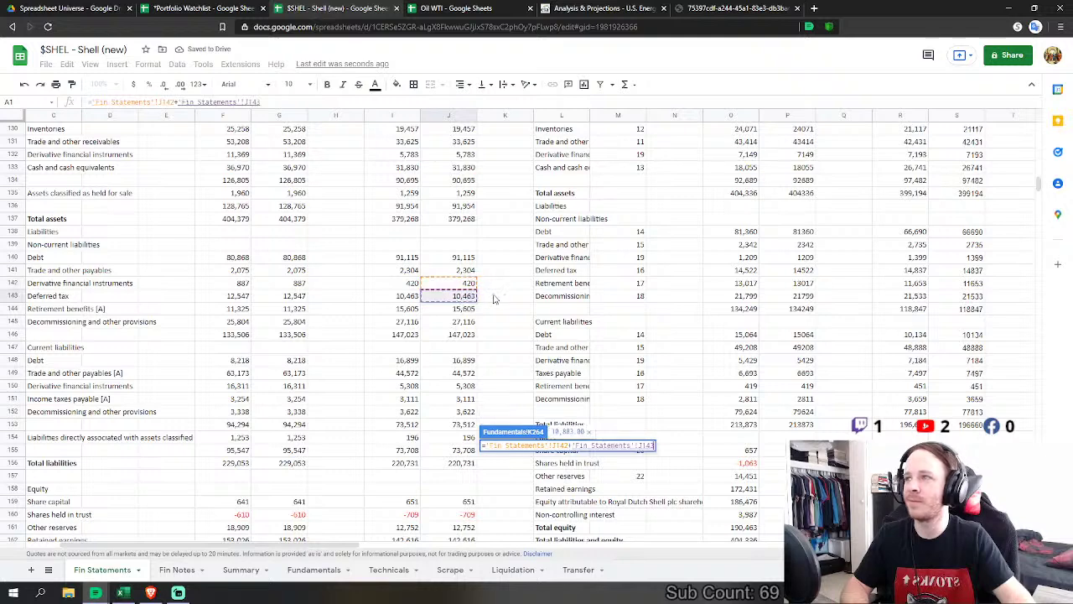
type("+")
left_click(468, 308)
type("+'Fin Statements'!J144")
left_click(466, 322)
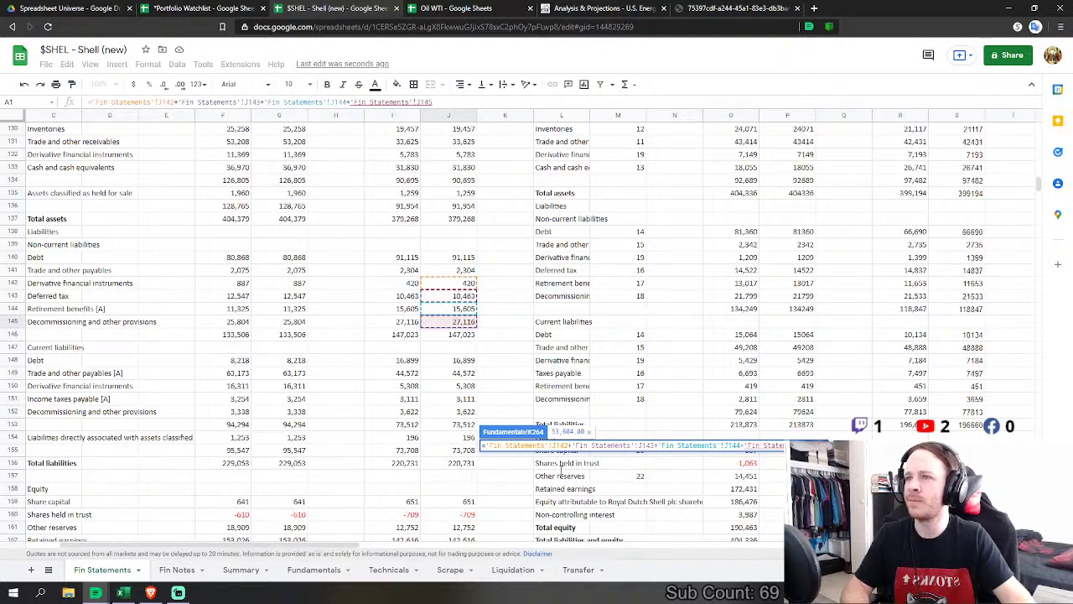
key("Return")
left_click(511, 387)
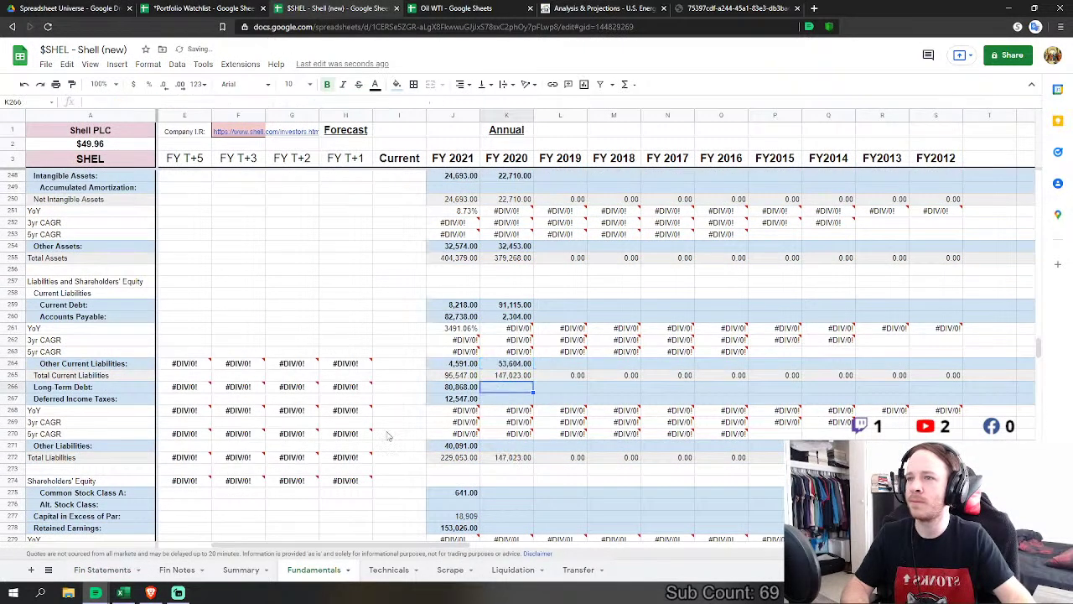
type("=")
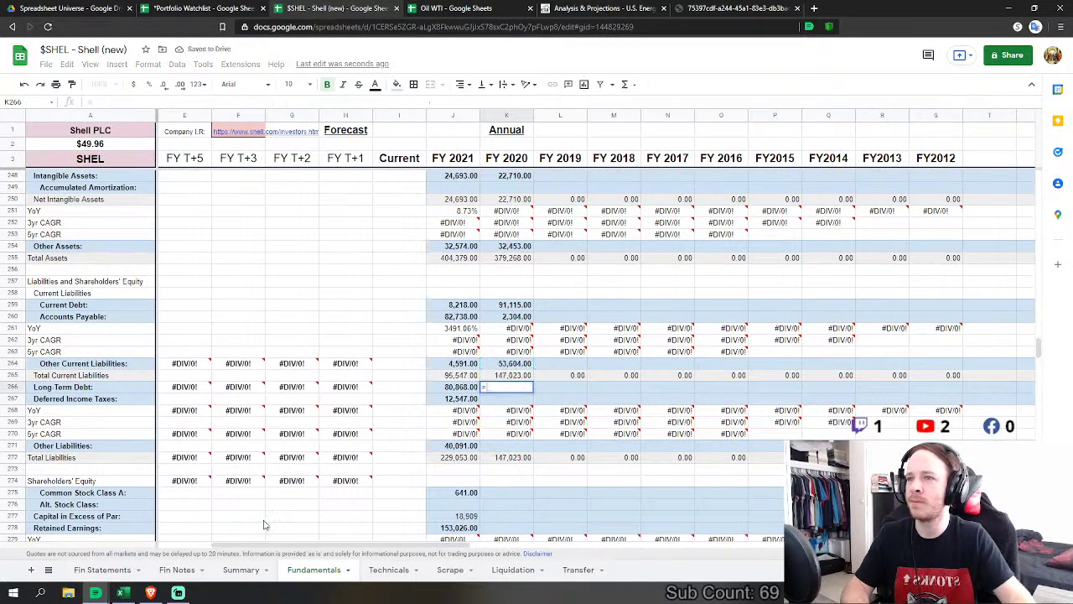
left_click(524, 317)
type("=")
left_click(105, 570)
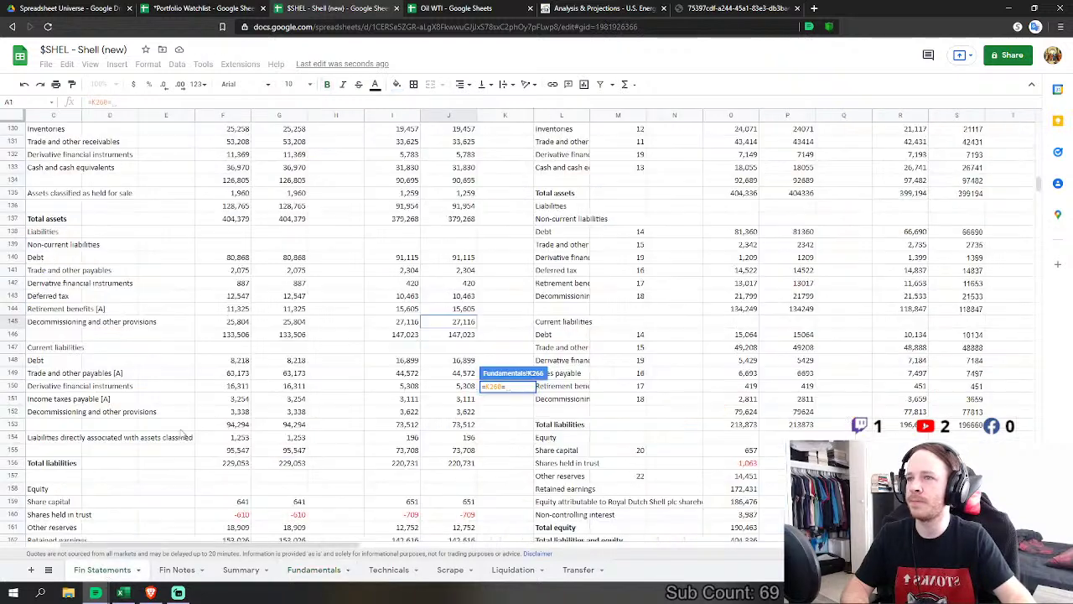
key("BackSpace")
key("BackSpace")
key("BackSpace")
key("BackSpace")
key("BackSpace")
key("BackSpace")
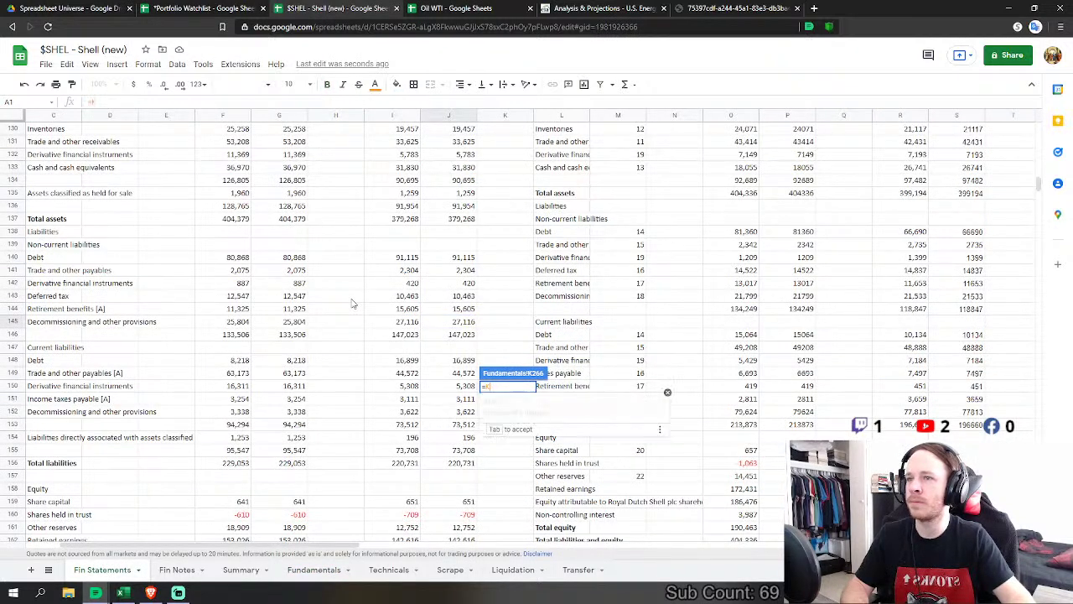
key("Escape")
Step: Set FY 2020 Accounts Payable in K260 to non-current trade payables, derivatives and deferred tax, Fin Statements J141+J142+J143
left_click(506, 316)
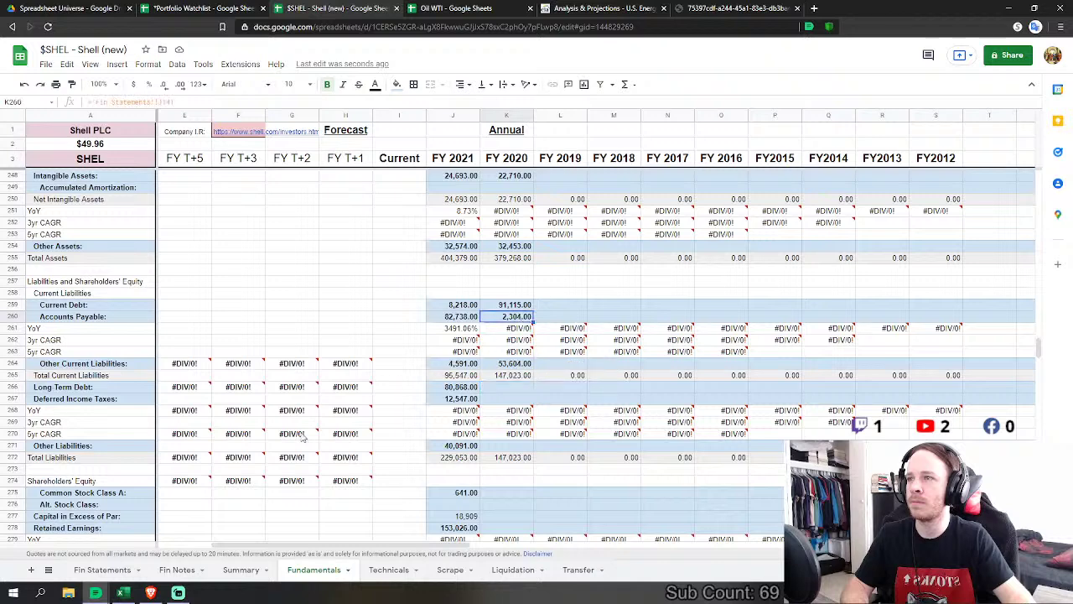
type("=")
left_click(102, 571)
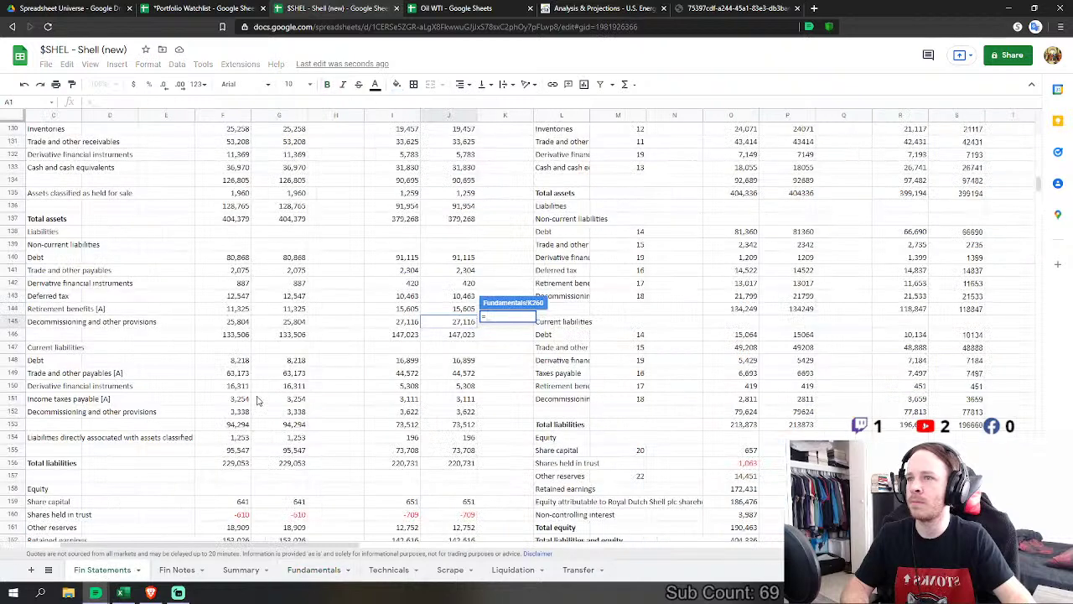
left_click(461, 272)
type("+")
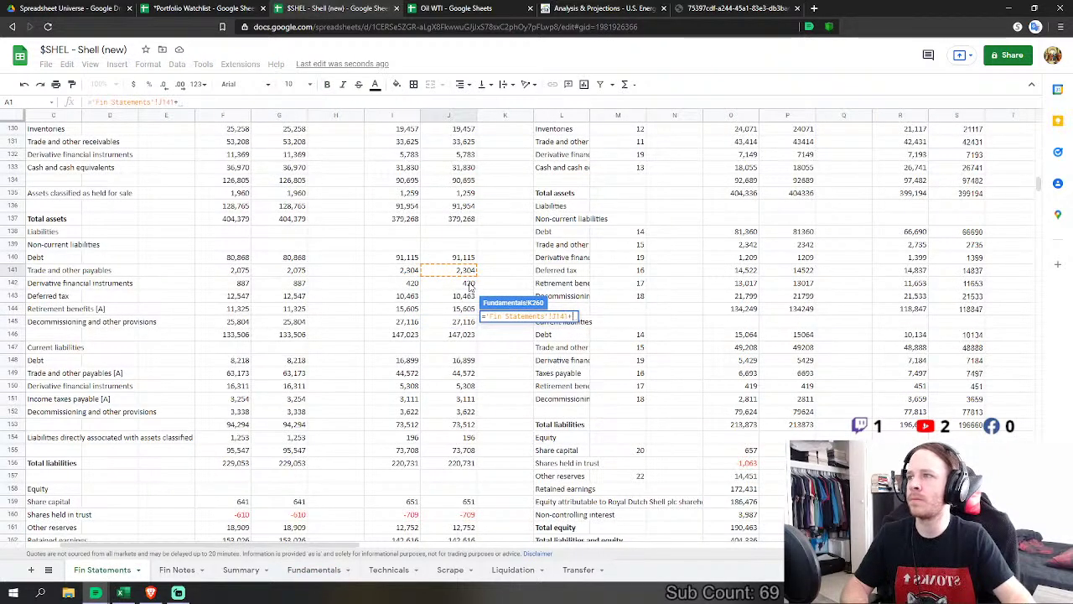
left_click(469, 285)
type("+")
left_click(472, 297)
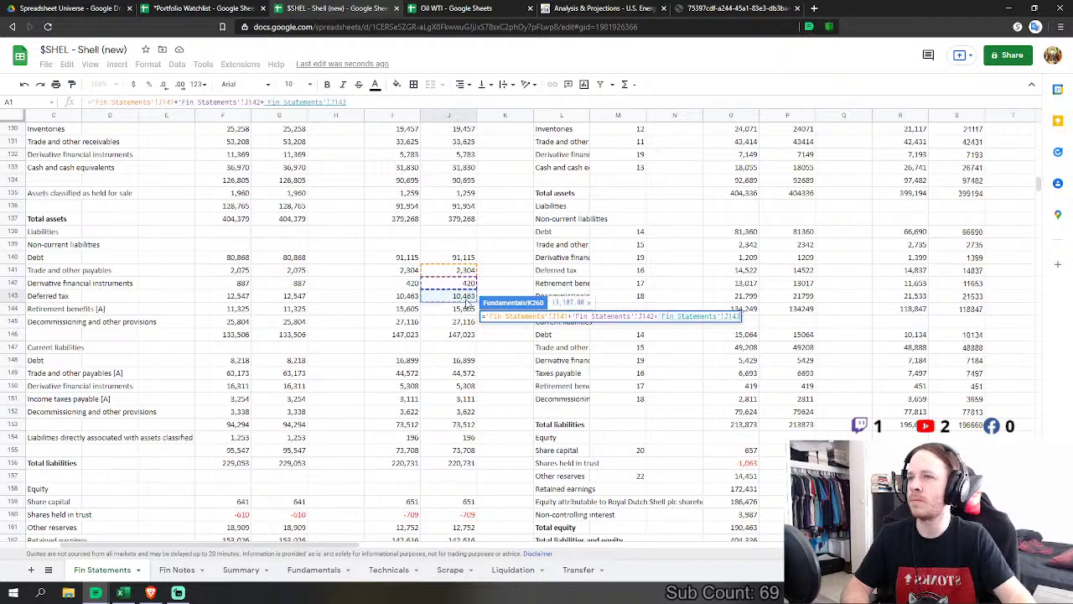
key("Return")
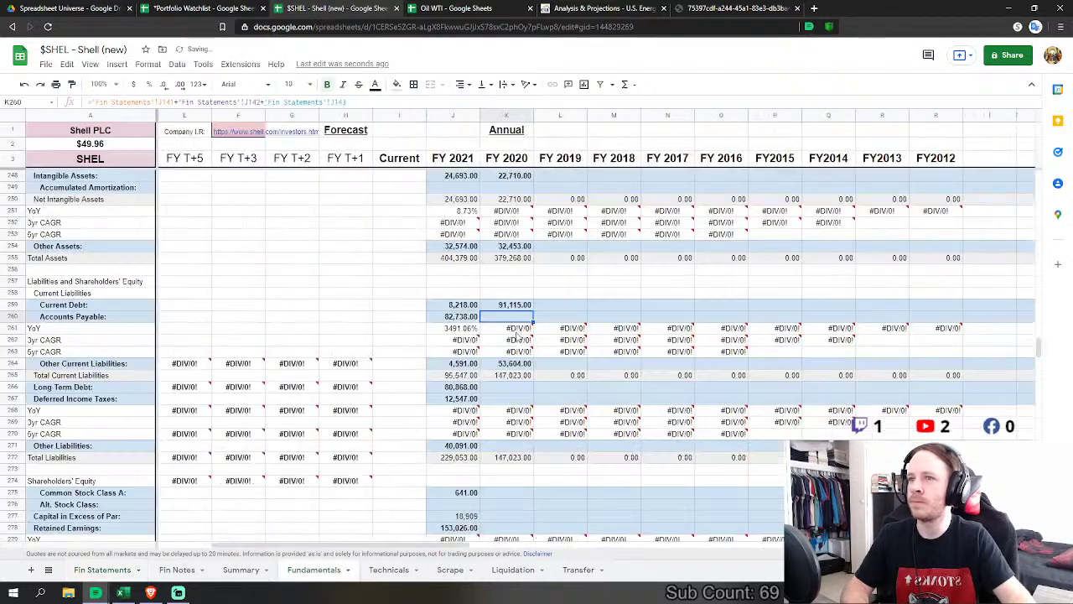
Step: Set FY 2020 Other Current Liabilities in K264 to retirement benefits plus decommissioning and other provisions, Fin Statements J144+J145
left_click(509, 363)
type("=")
left_click(102, 569)
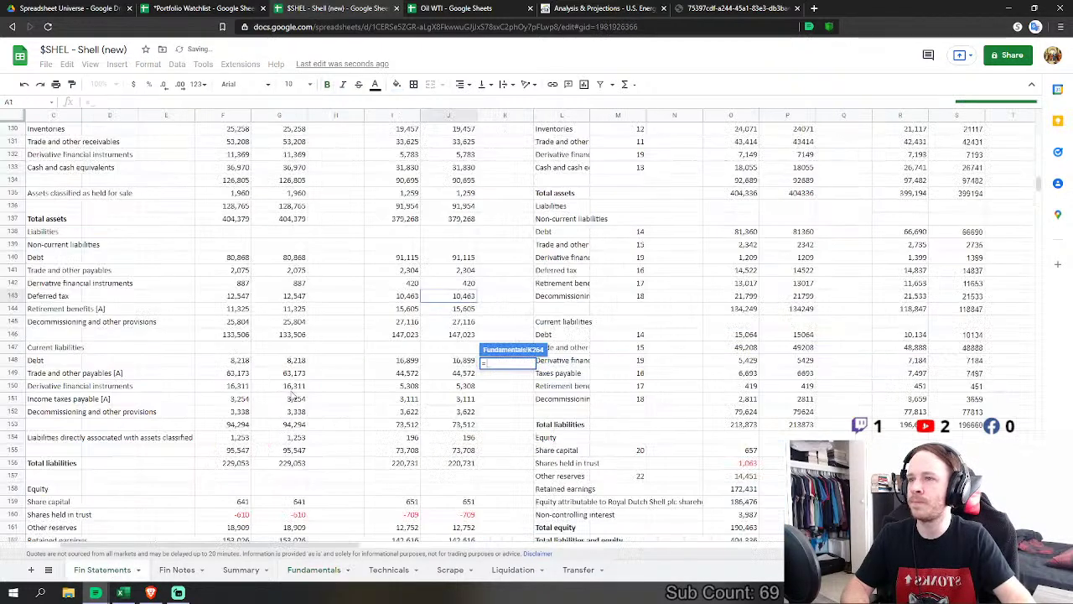
left_click(453, 308)
type("+")
left_click(453, 322)
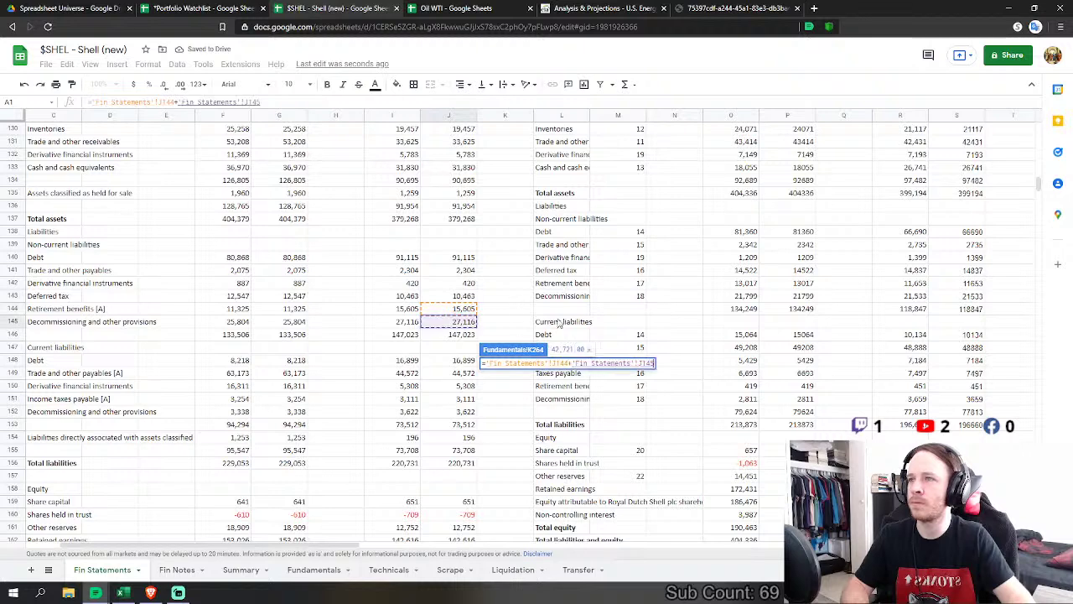
key("Return")
Step: Link FY 2020 Long-Term Debt in K266 to the 2020 current Debt in Fin Statements J148
key("Down")
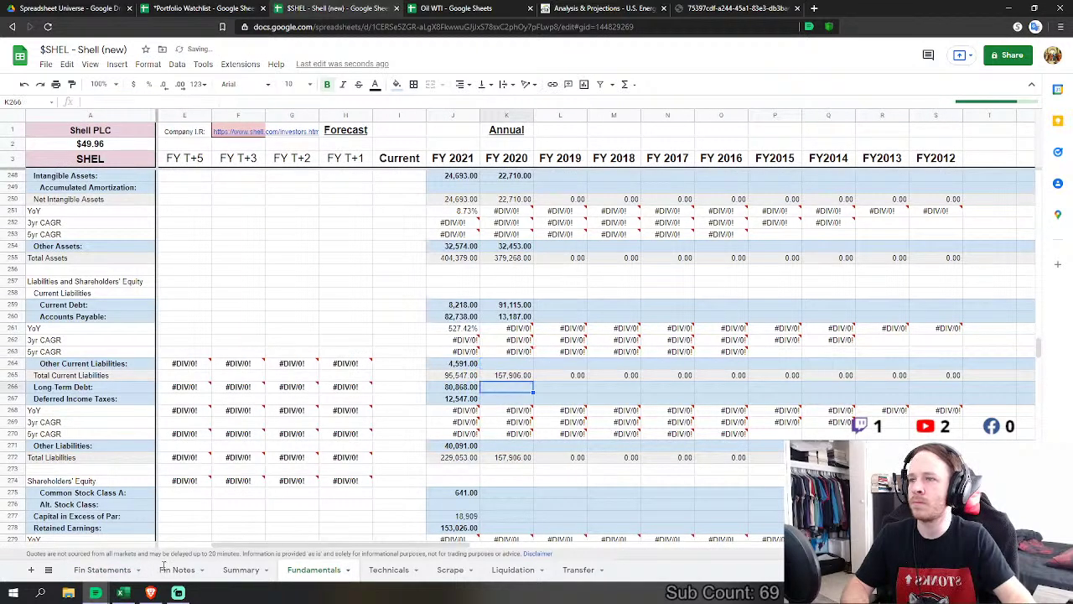
type("=")
left_click(102, 571)
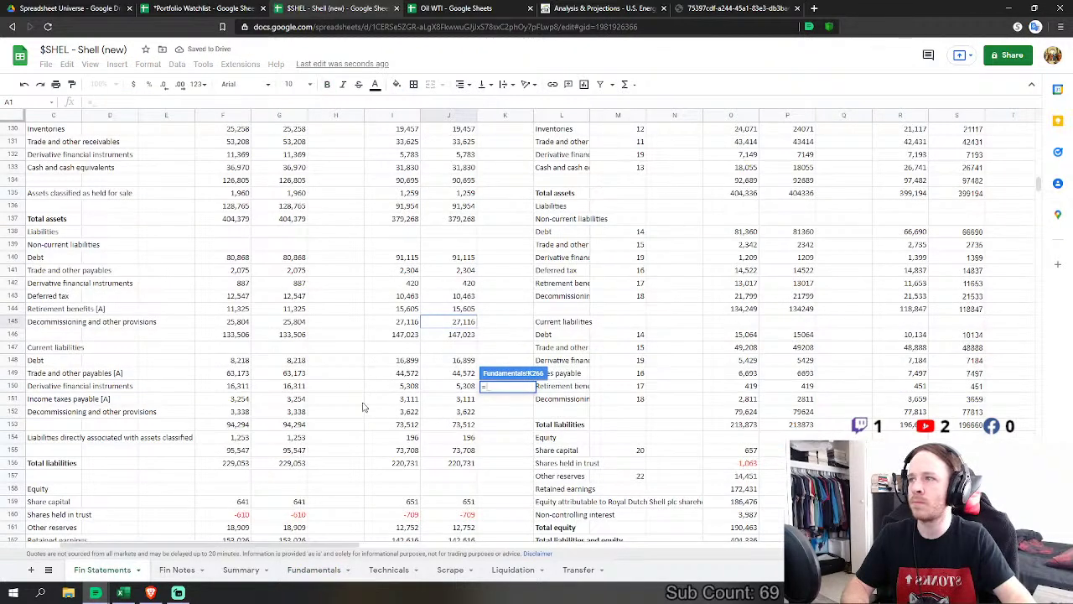
left_click(450, 378)
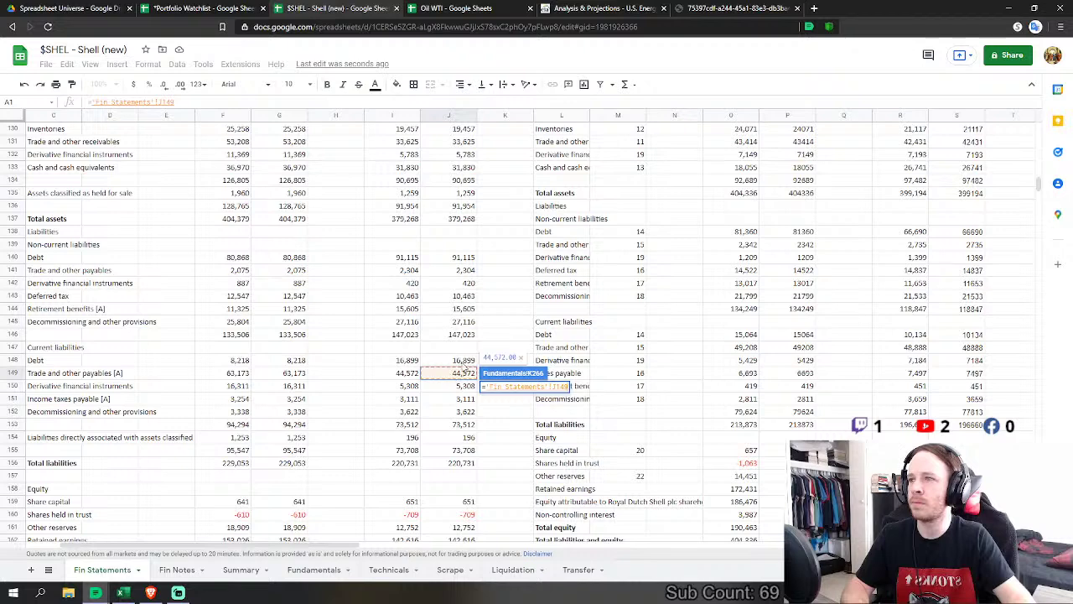
left_click(467, 362)
key("Return")
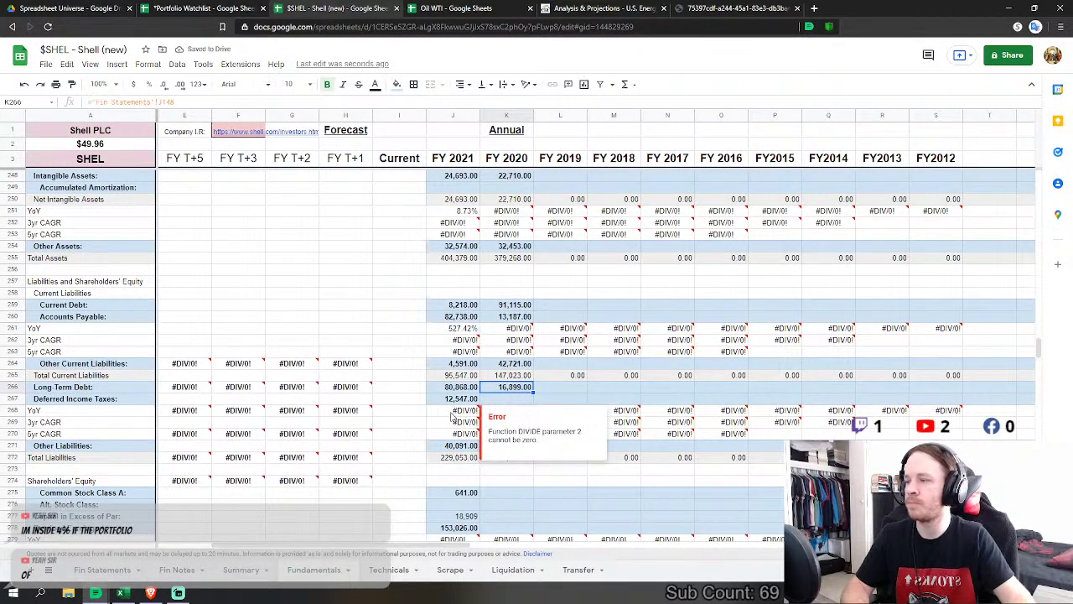
Step: Set FY 2020 Deferred Income Taxes in K267 to the sum of Fin Statements J149+J150+J151+J152+J154
scroll(521, 285, "down", 3)
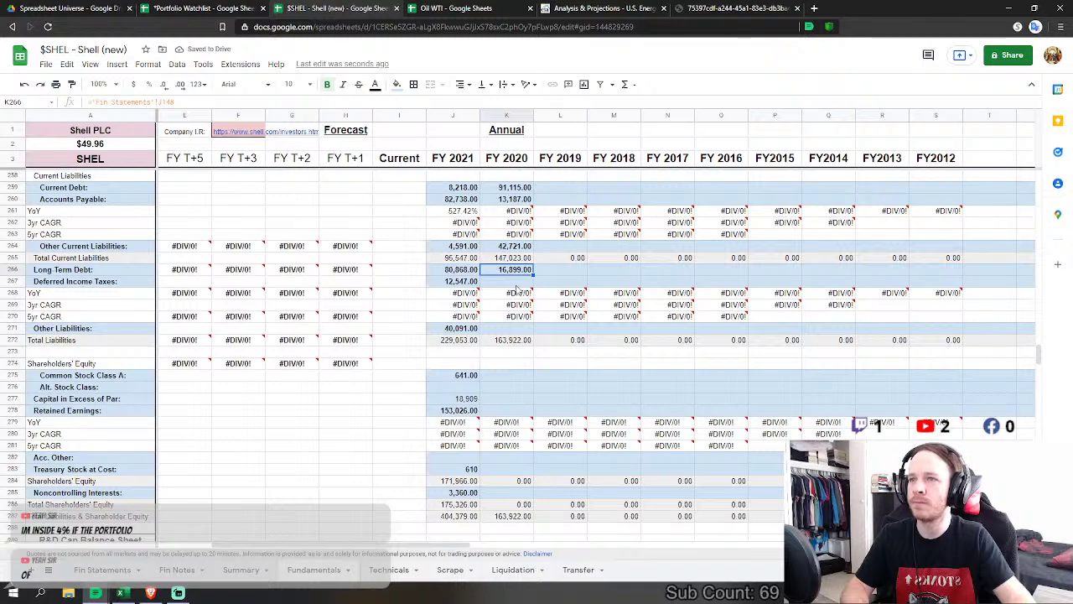
left_click(518, 282)
type("=")
left_click(112, 572)
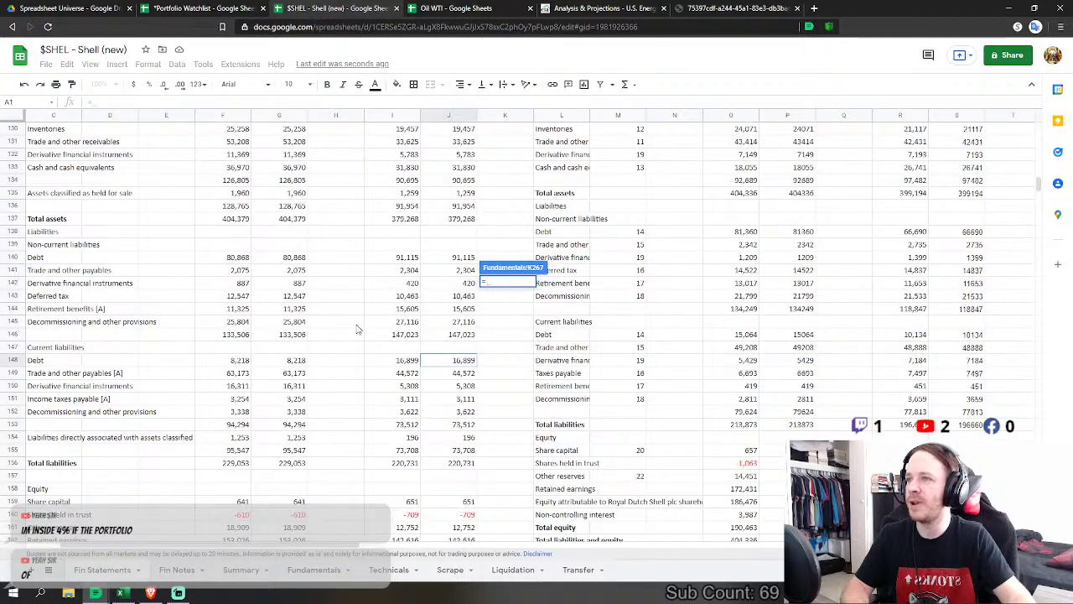
left_click(465, 374)
type("+")
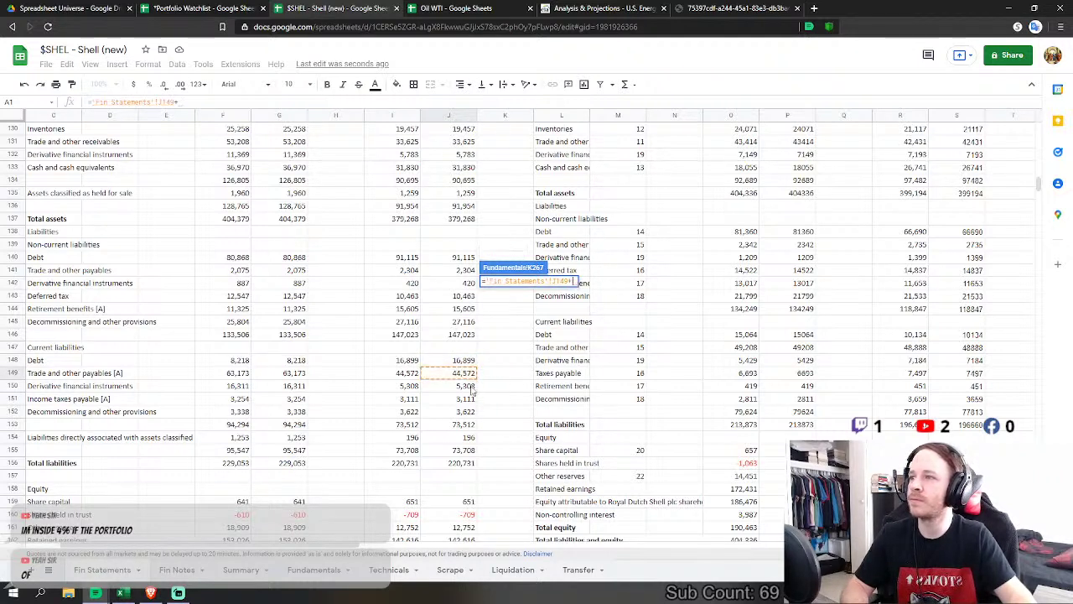
left_click(466, 386)
type("+")
left_click(464, 400)
type("+'Fin Statements'!J151")
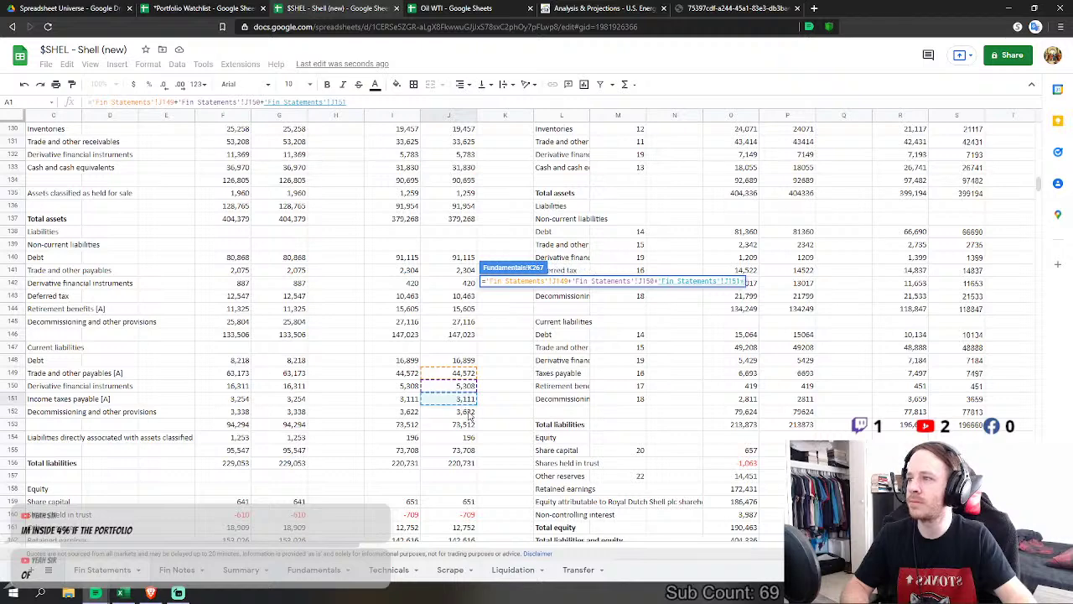
left_click(466, 412)
type("+'Fin Statements'!J152+")
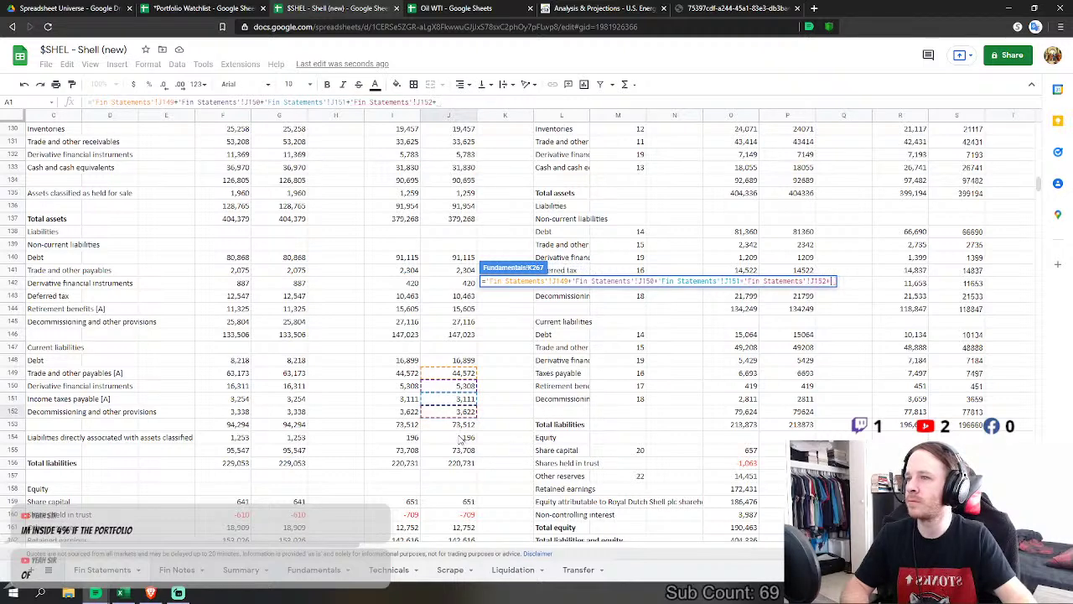
left_click(465, 437)
key("Return")
Step: Replace the FY 2020 Deferred Income Taxes formula in K267 with a link to Income taxes payable, Fin Statements J151
type("=")
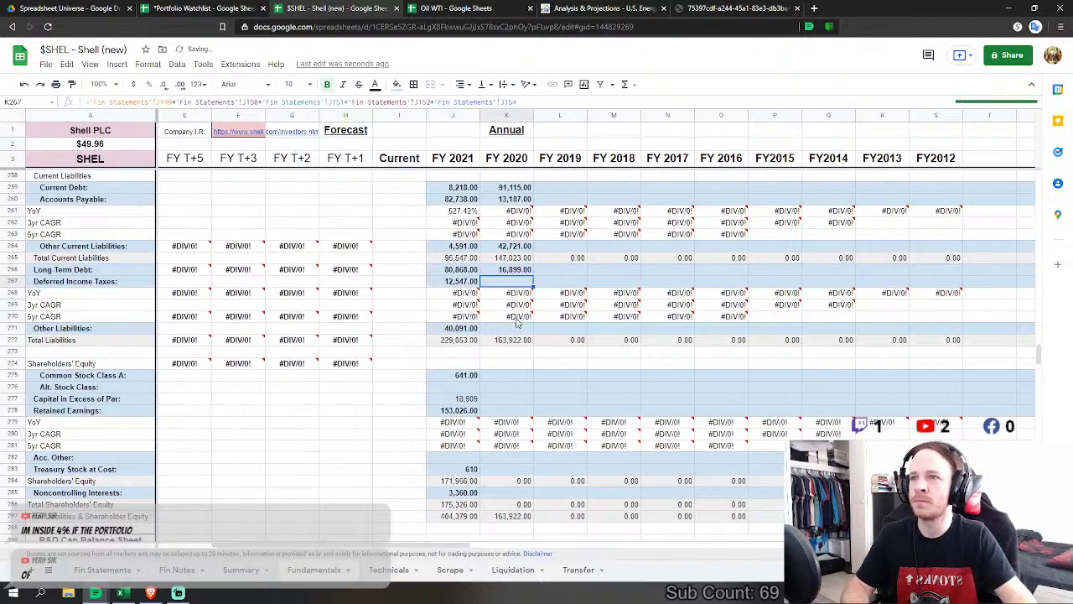
left_click(102, 570)
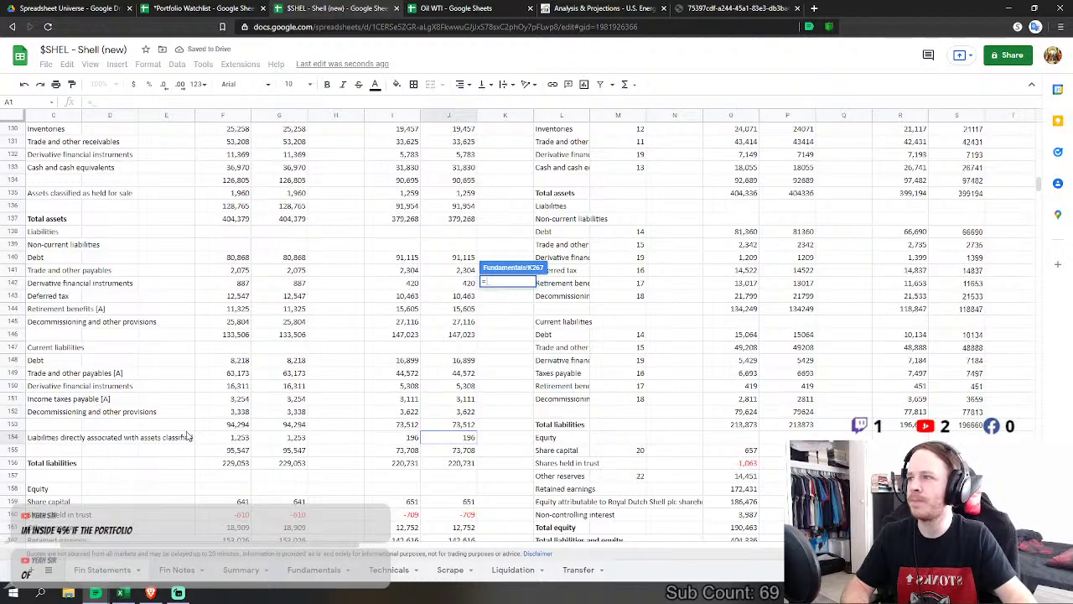
left_click(466, 402)
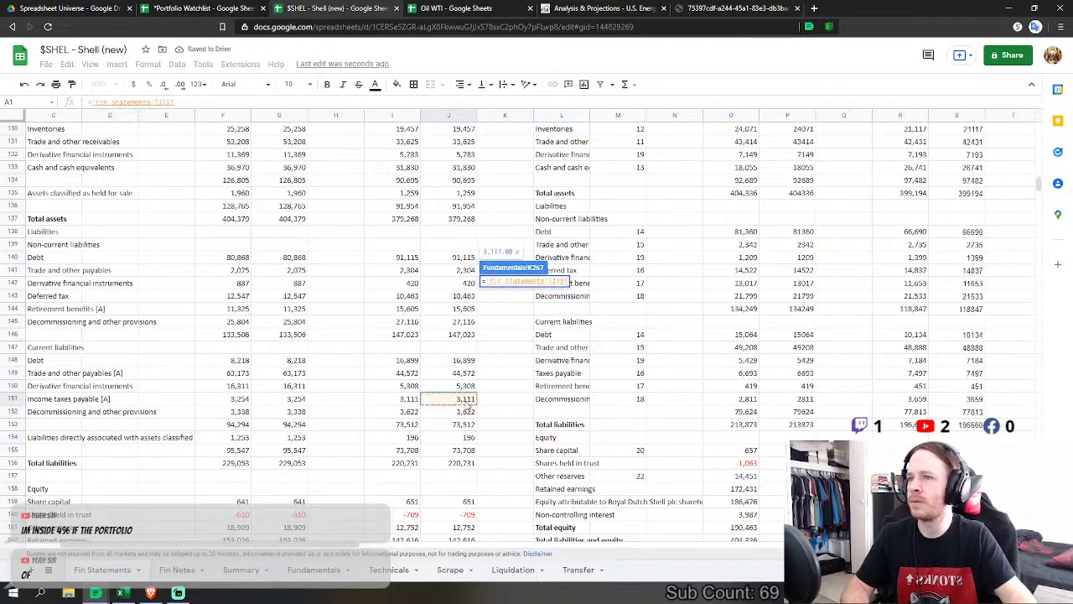
key("Return")
left_click(506, 329)
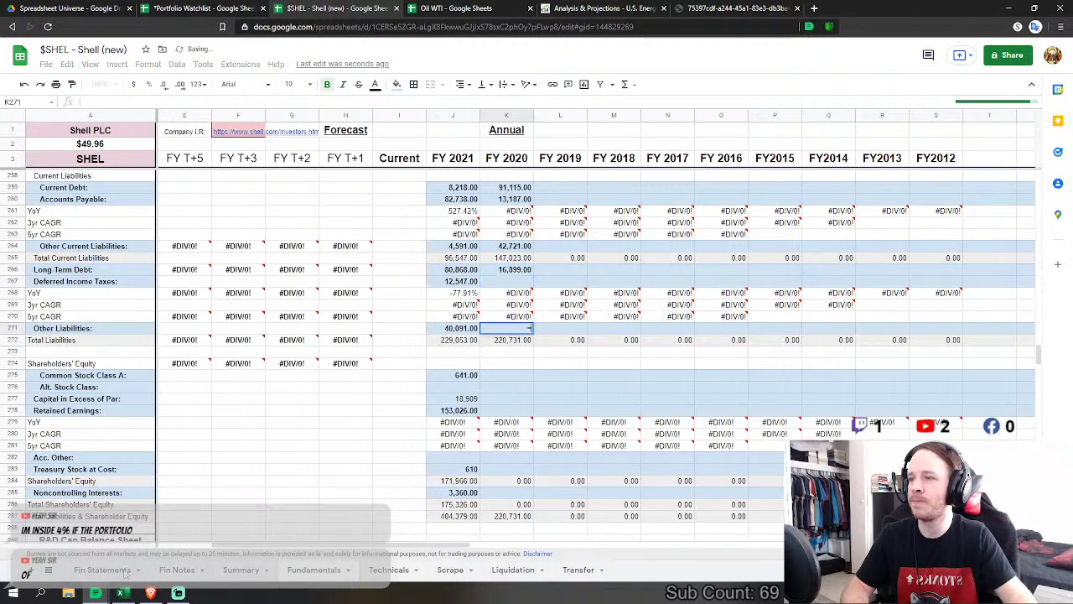
type("=")
left_click(102, 571)
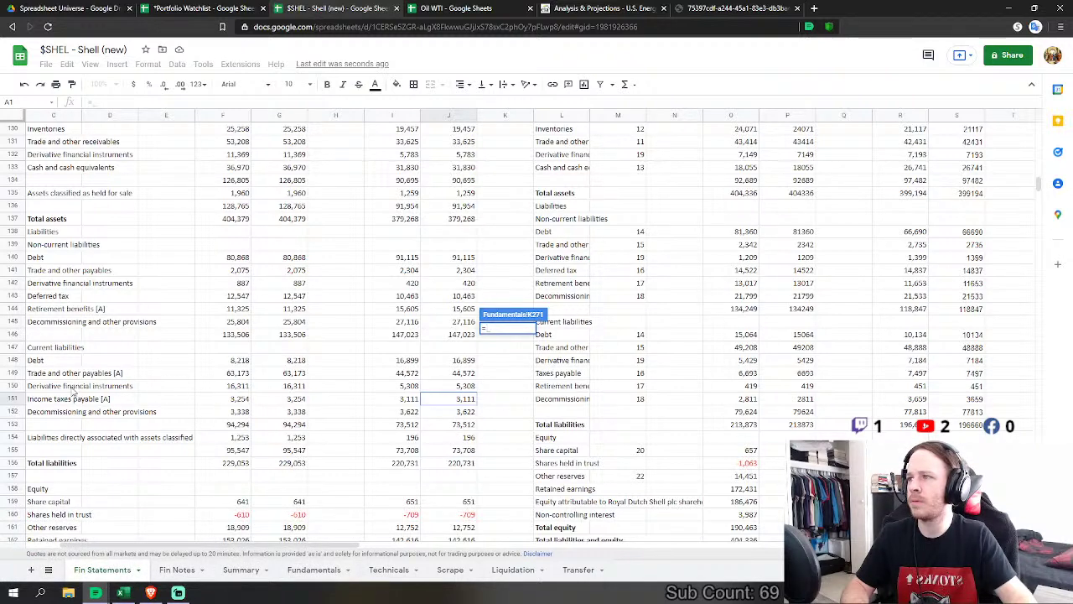
key("Escape")
Step: Relink FY 2020 Long-Term Debt in K266 to the 2020 non-current Debt in Fin Statements J140
left_click(449, 285)
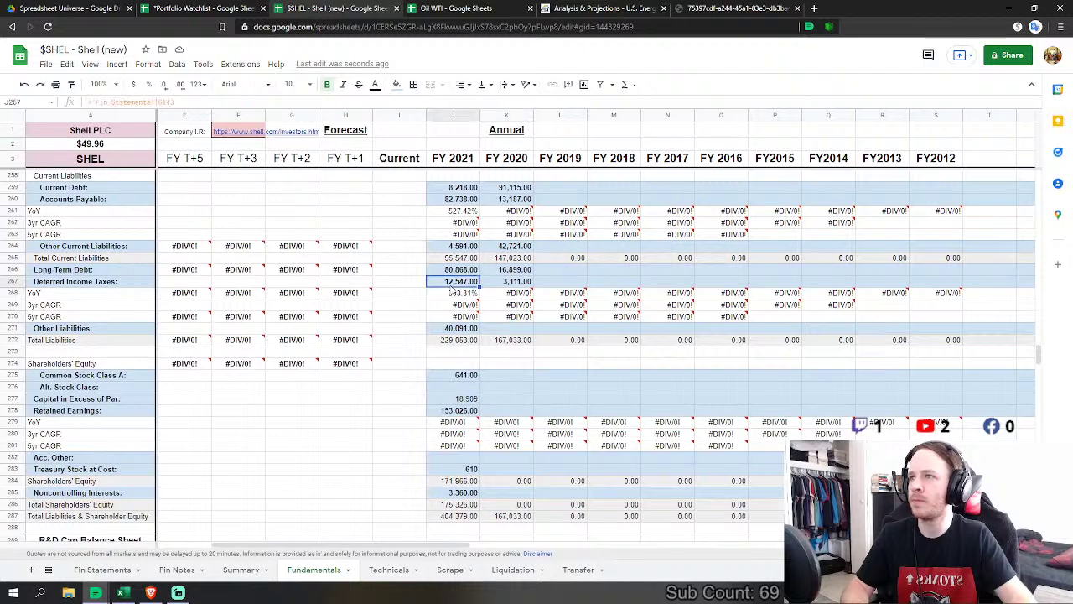
left_click(111, 570)
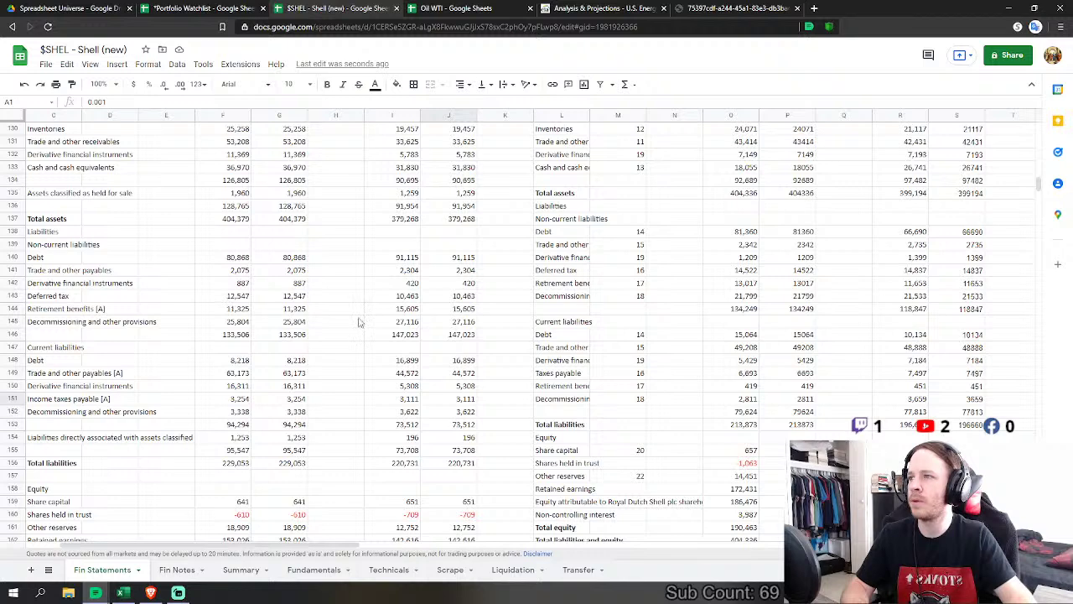
left_click(314, 571)
scroll(489, 412, "up", 1)
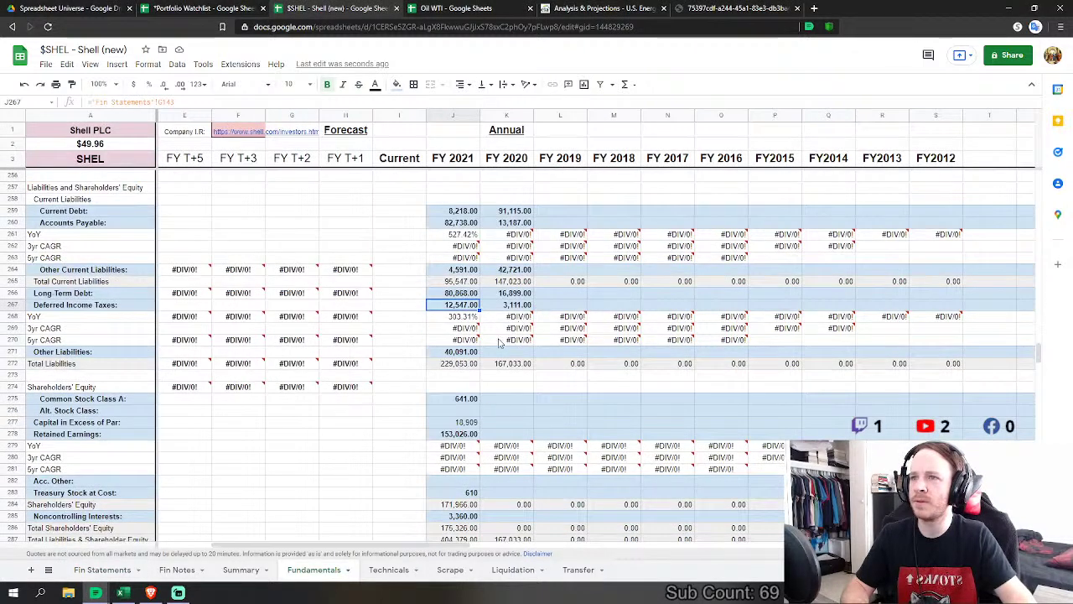
left_click(527, 293)
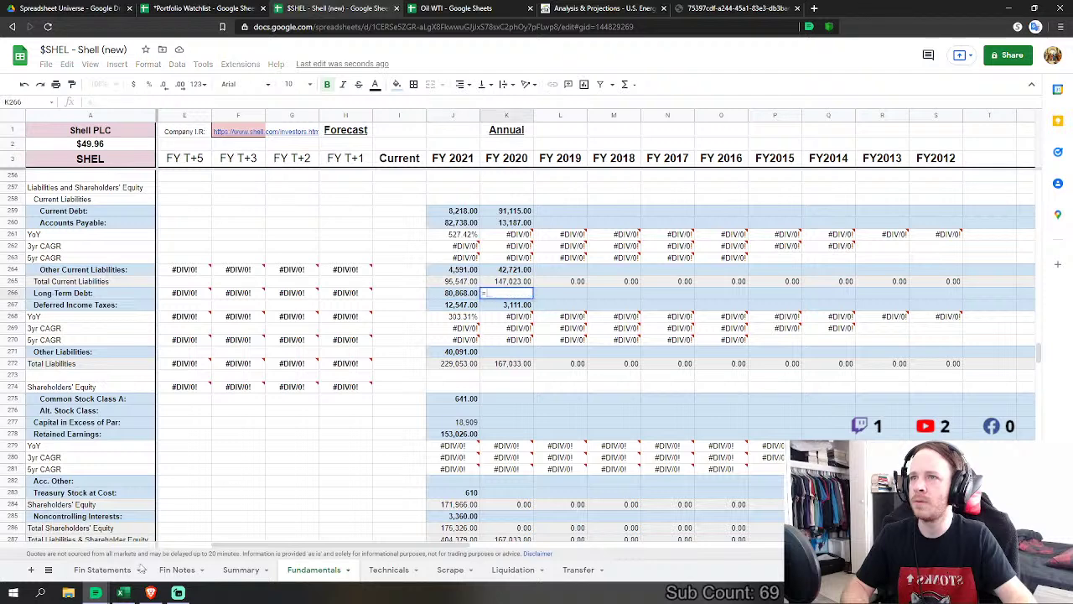
left_click(103, 570)
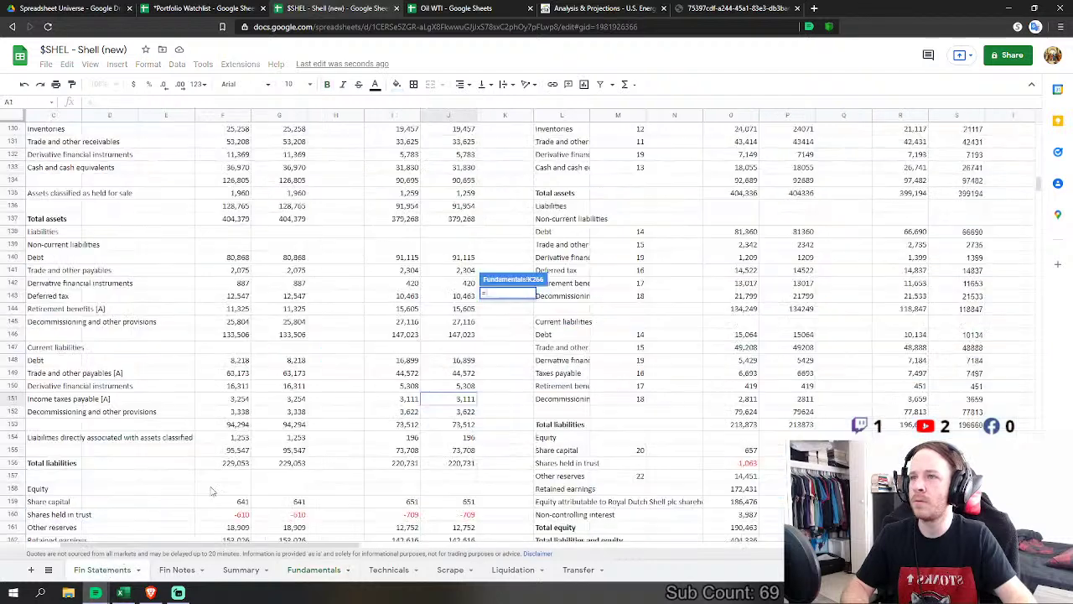
left_click(469, 260)
key("Return")
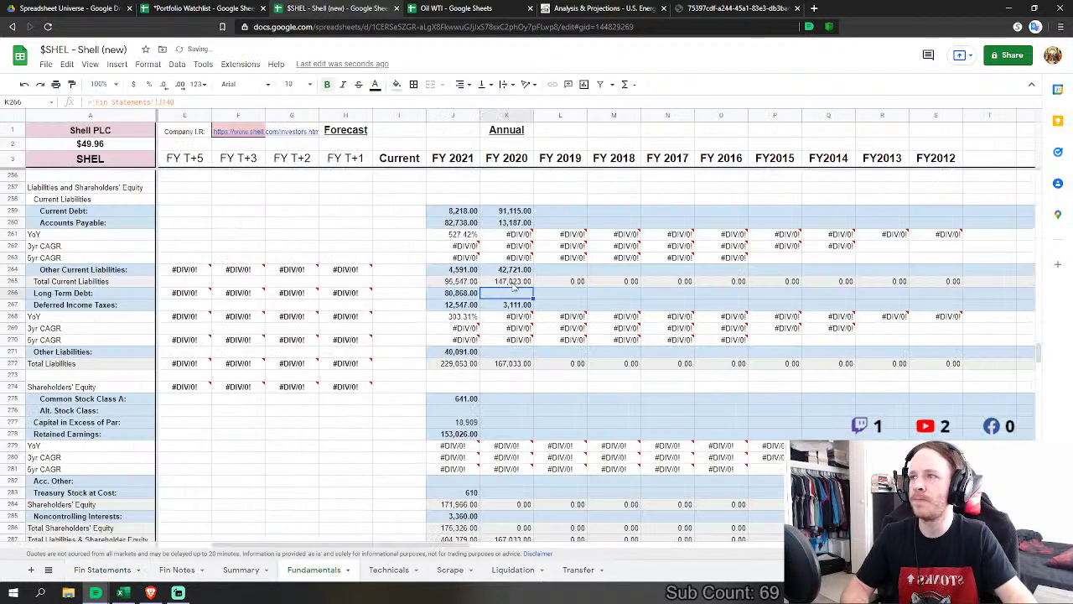
Step: Relink FY 2020 Deferred Income Taxes in K267 to the 2020 Deferred tax liability in Fin Statements J143
type("=")
left_click(102, 571)
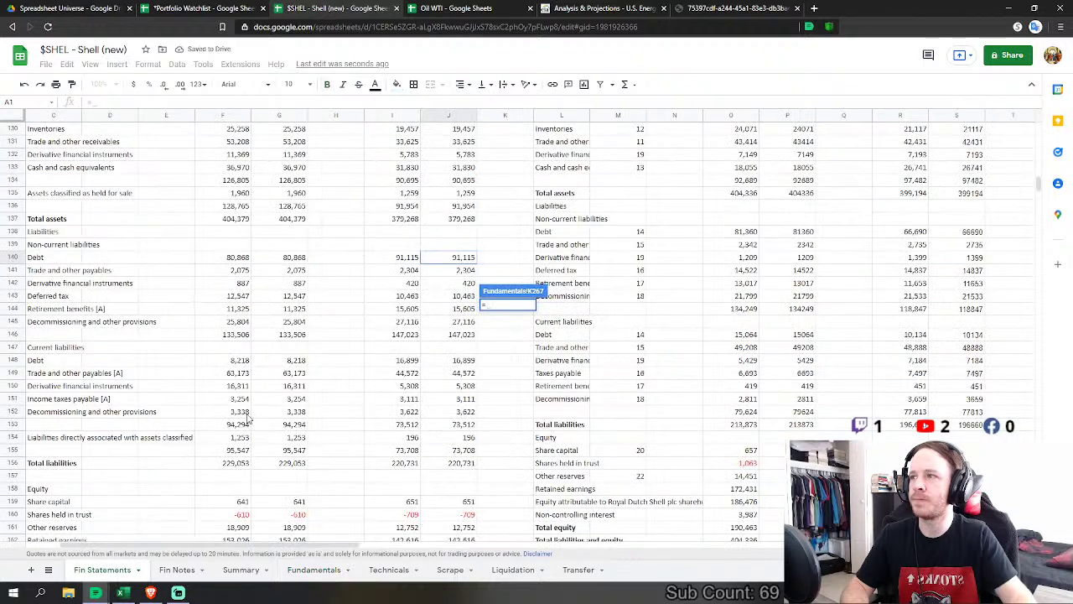
left_click(455, 297)
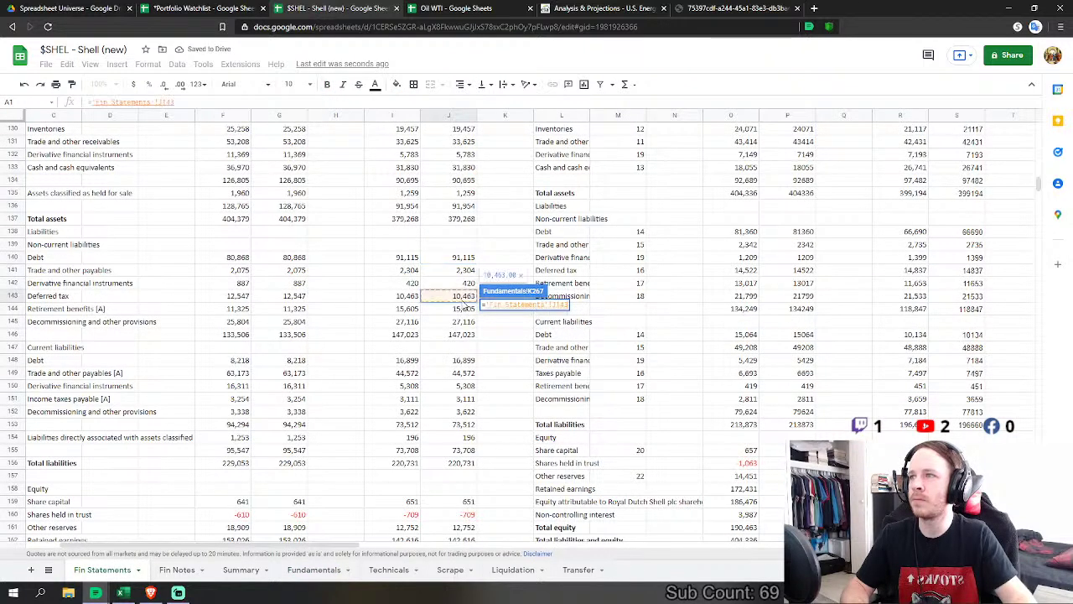
key("Return")
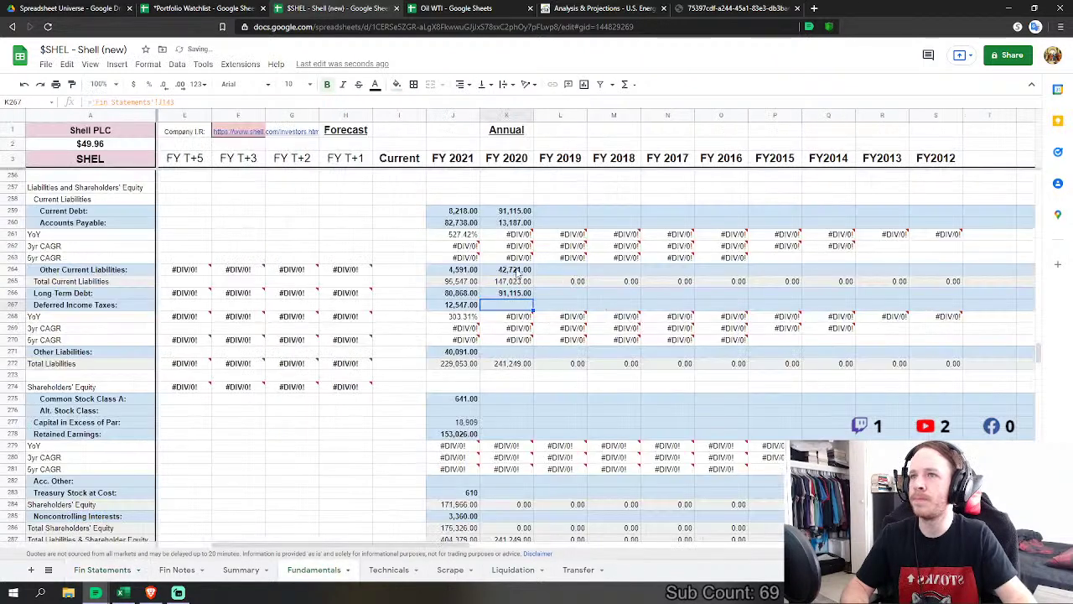
Step: Relink FY 2020 Current Debt in K259 to the 2020 current Debt in Fin Statements J148
left_click(507, 269)
type("=")
left_click(102, 570)
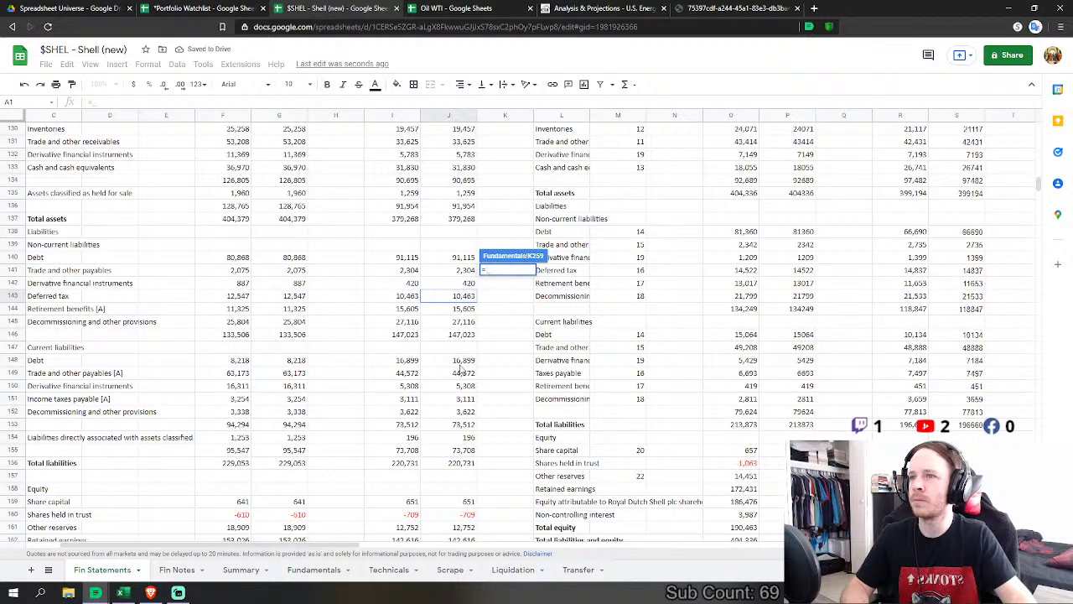
left_click(459, 364)
key("Return")
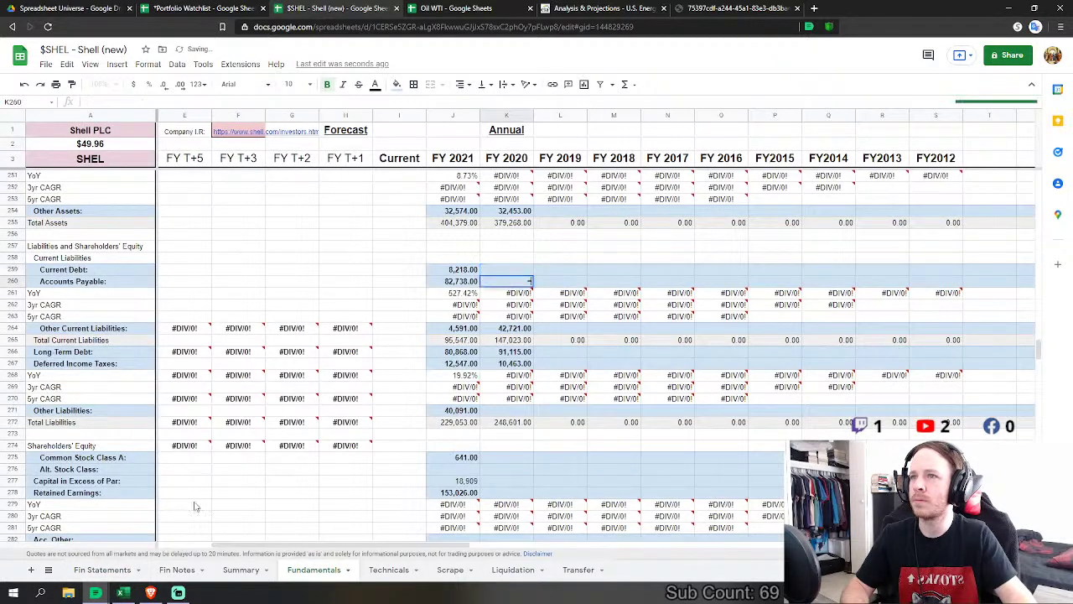
Step: Set FY 2020 Accounts Payable in K260 to current trade payables, income taxes payable and derivatives, Fin Statements J149+J151+J150
type("=")
left_click(103, 570)
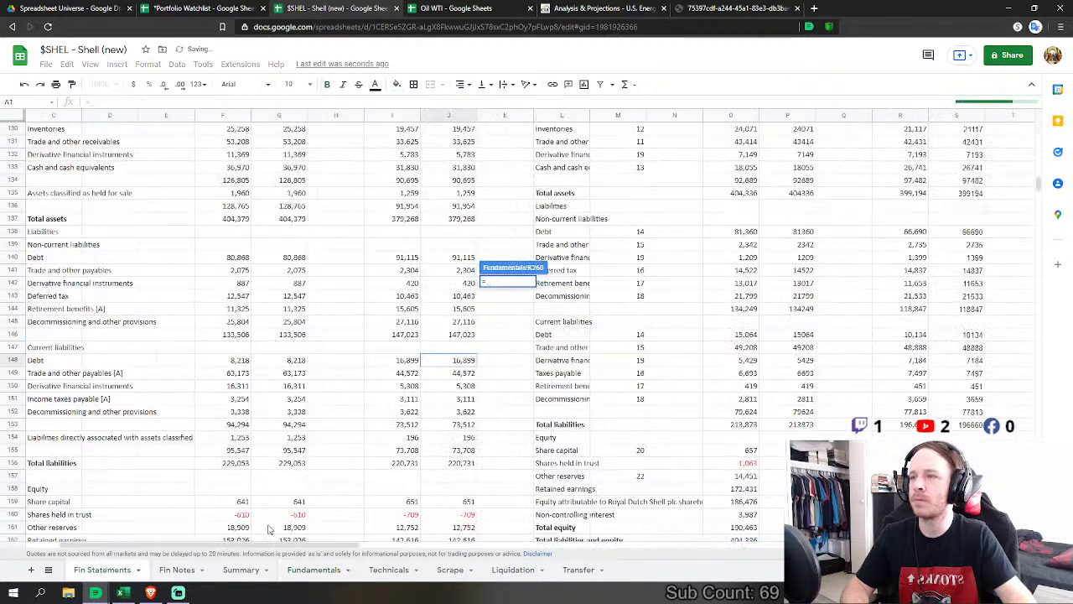
left_click(457, 377)
type("+")
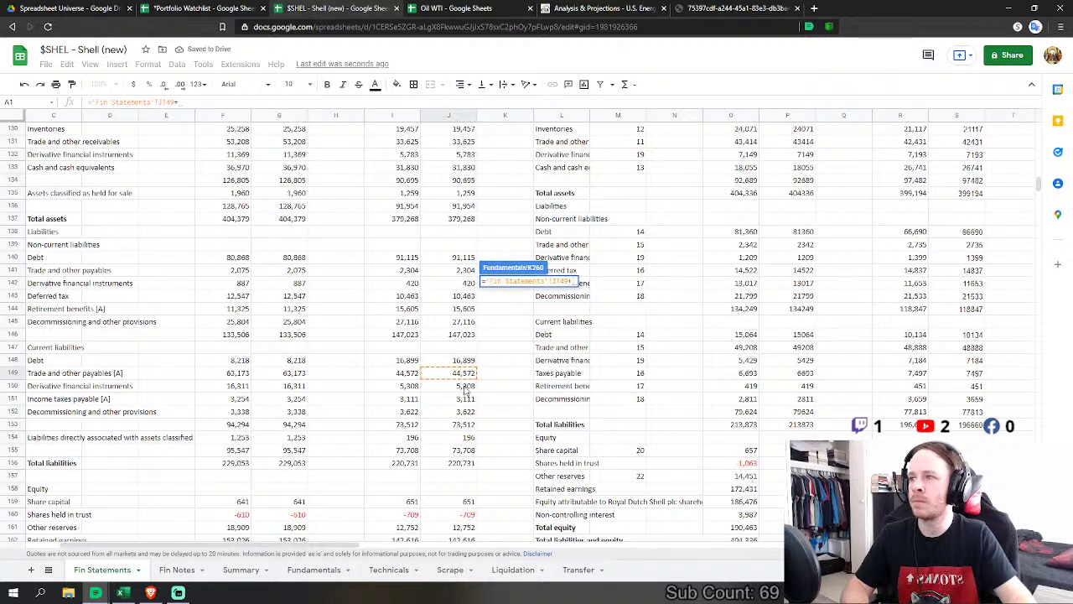
left_click(461, 387)
left_click(466, 412)
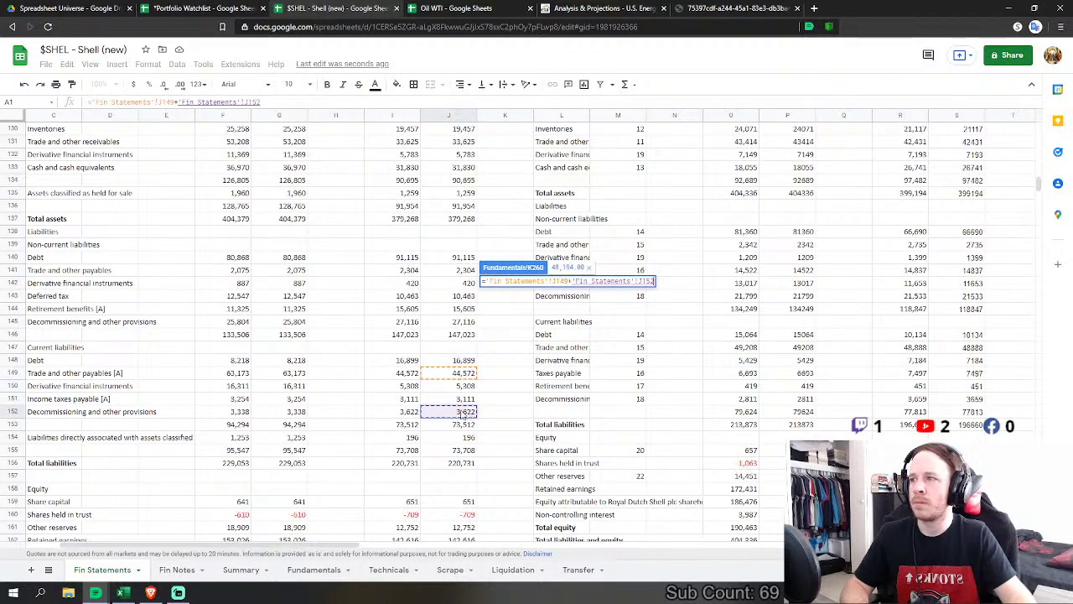
left_click(465, 399)
type("+")
left_click(468, 386)
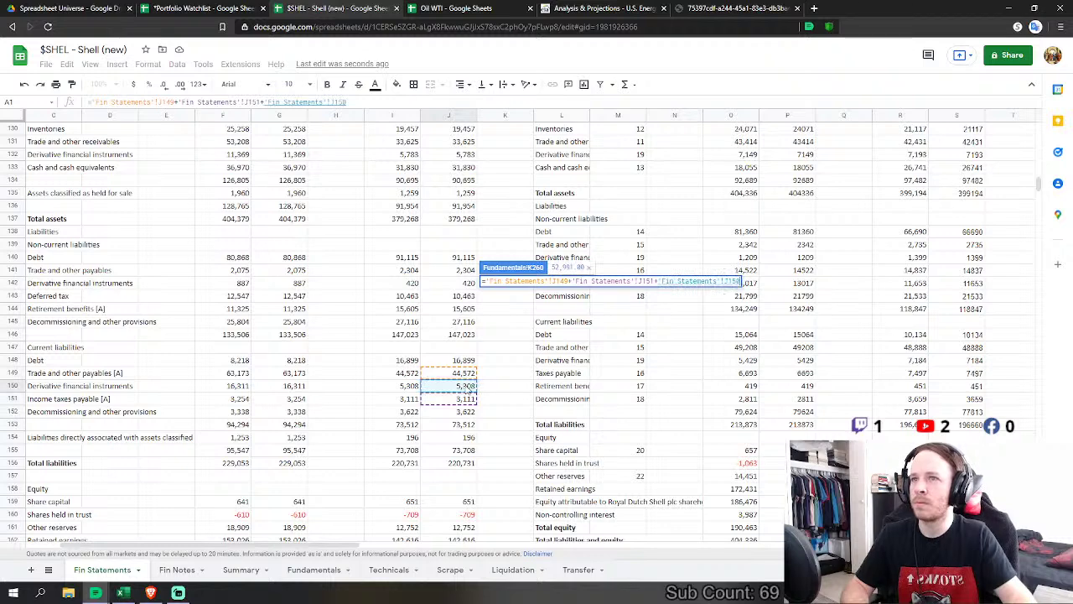
key("Return")
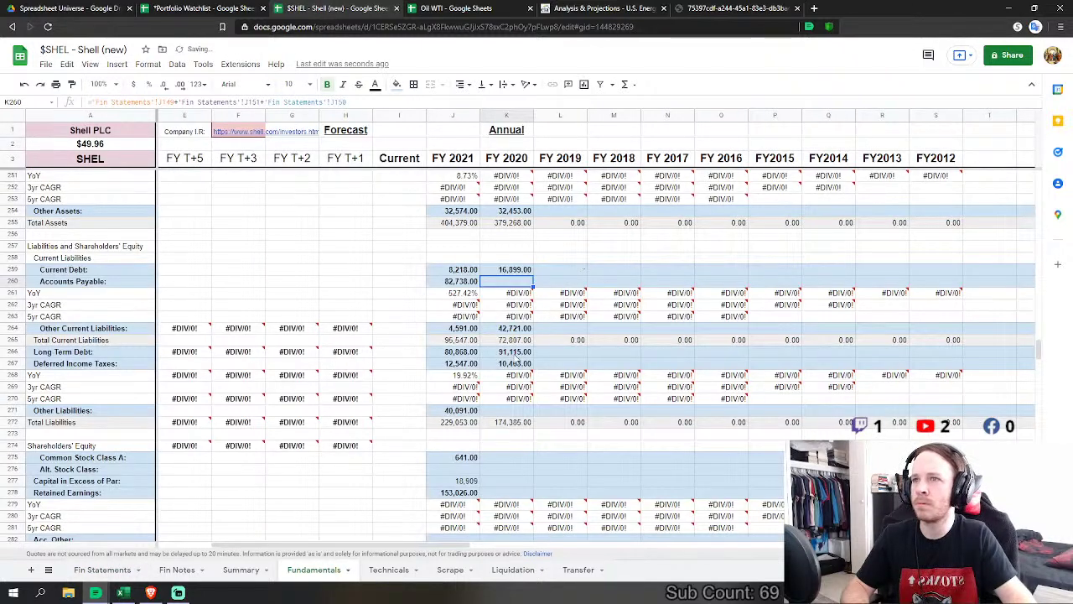
Step: Set FY 2020 Other Current Liabilities in K264 to current decommissioning provisions plus held-for-sale liabilities, Fin Statements J152+J154
left_click(502, 331)
type("=")
left_click(101, 570)
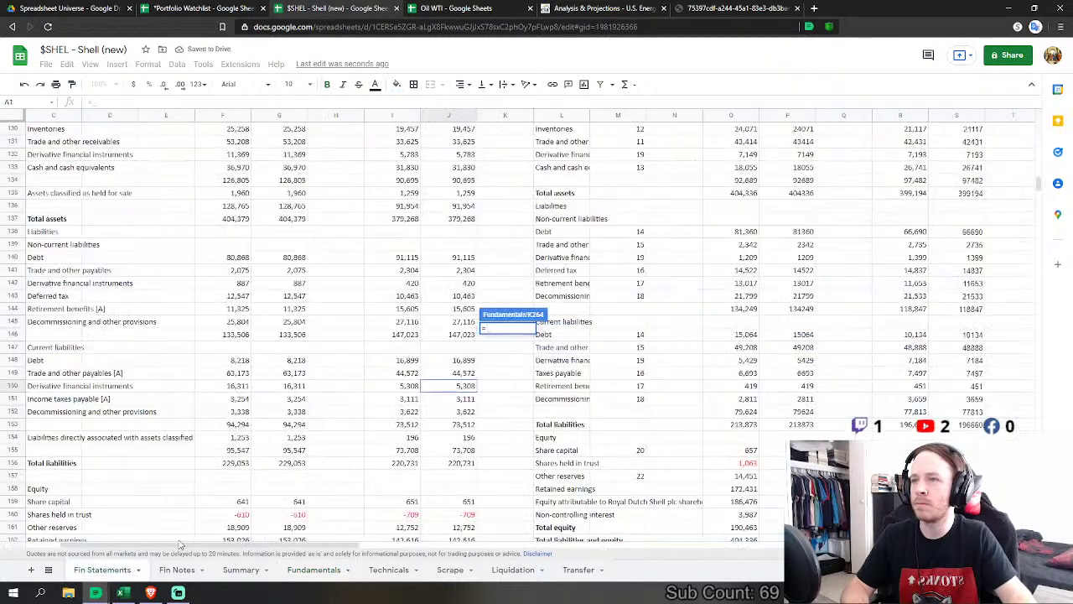
left_click(463, 412)
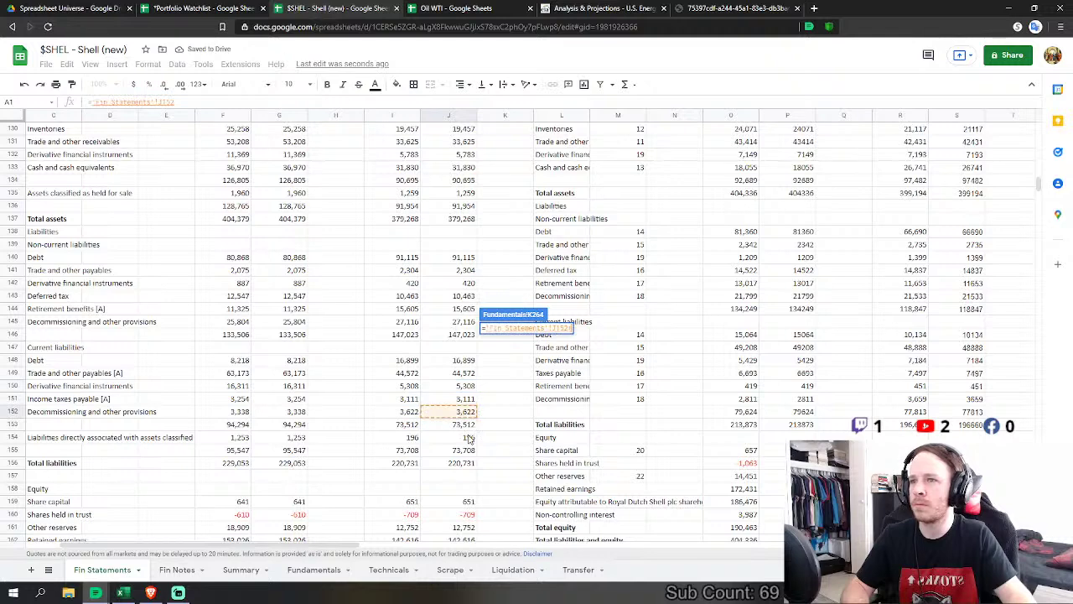
type("+")
left_click(466, 438)
key("Return")
Step: Set FY 2020 Other Liabilities in K271 to non-current retirement benefits, decommissioning provisions, derivatives and trade payables, Fin Statements J144+J145+J142+J141
scroll(541, 336, "down", 3)
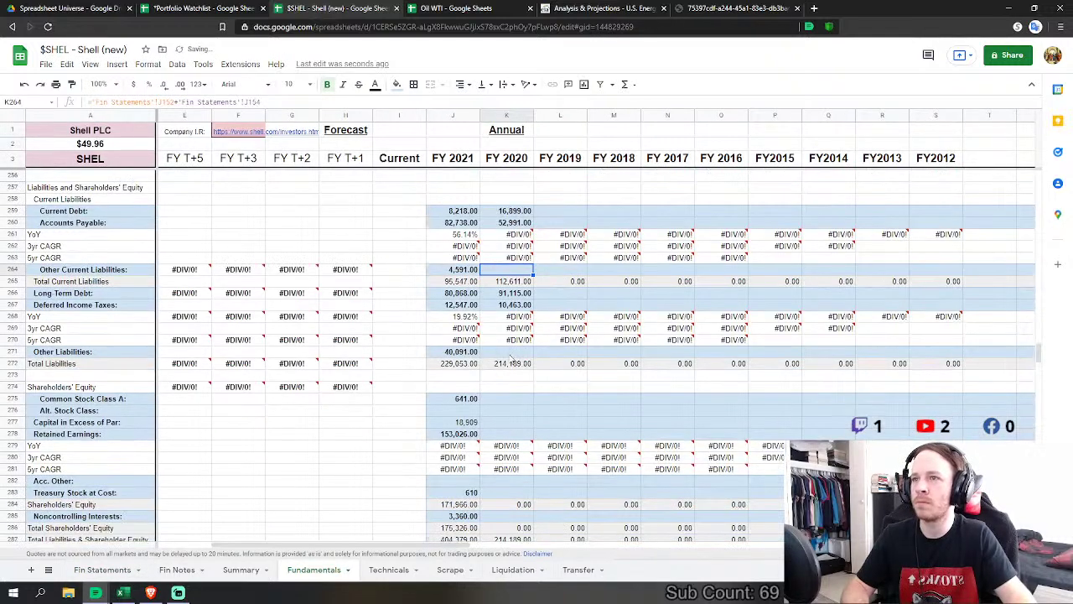
left_click(506, 352)
type("=")
left_click(98, 569)
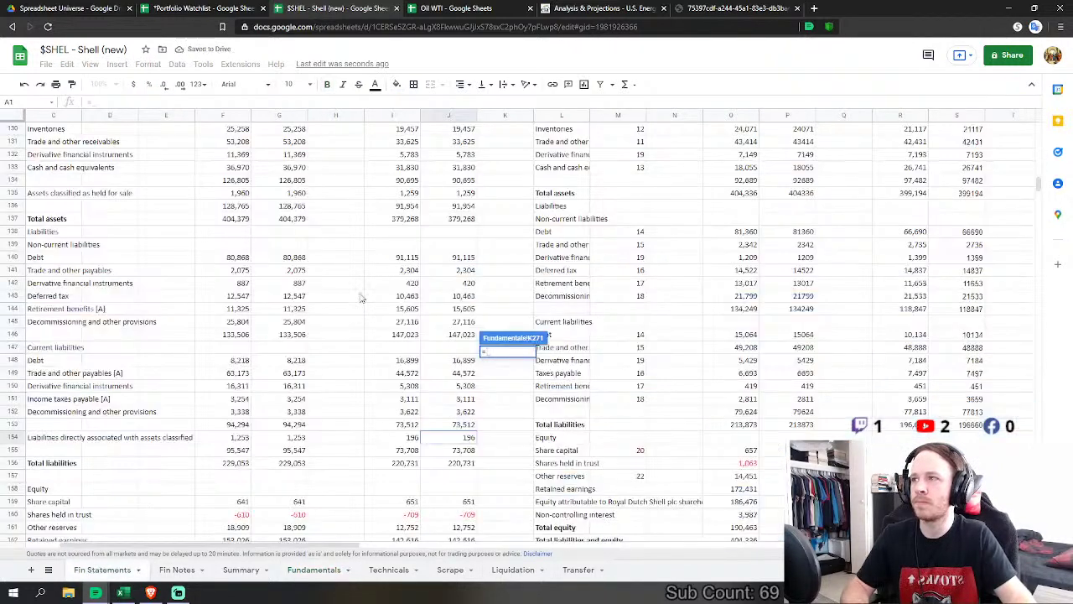
left_click(470, 311)
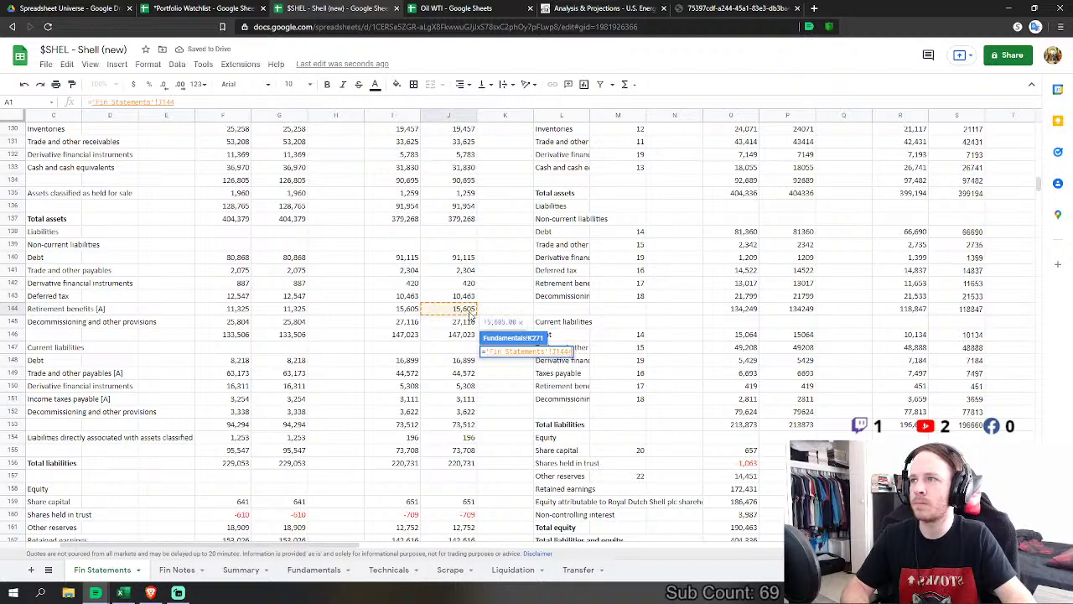
type("+")
left_click(465, 321)
type("+")
left_click(465, 283)
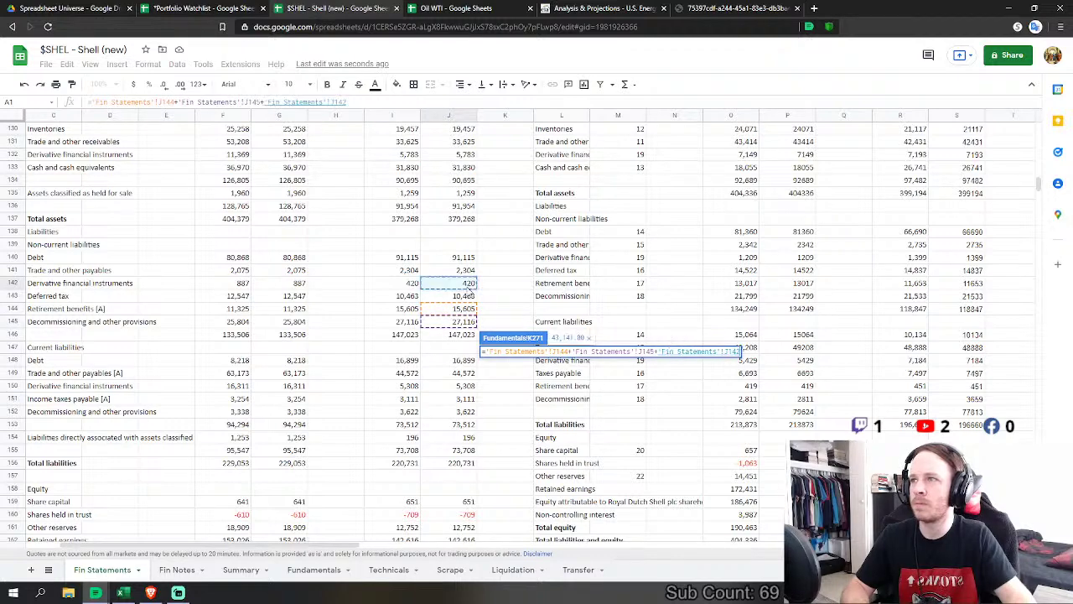
type("+")
left_click(462, 270)
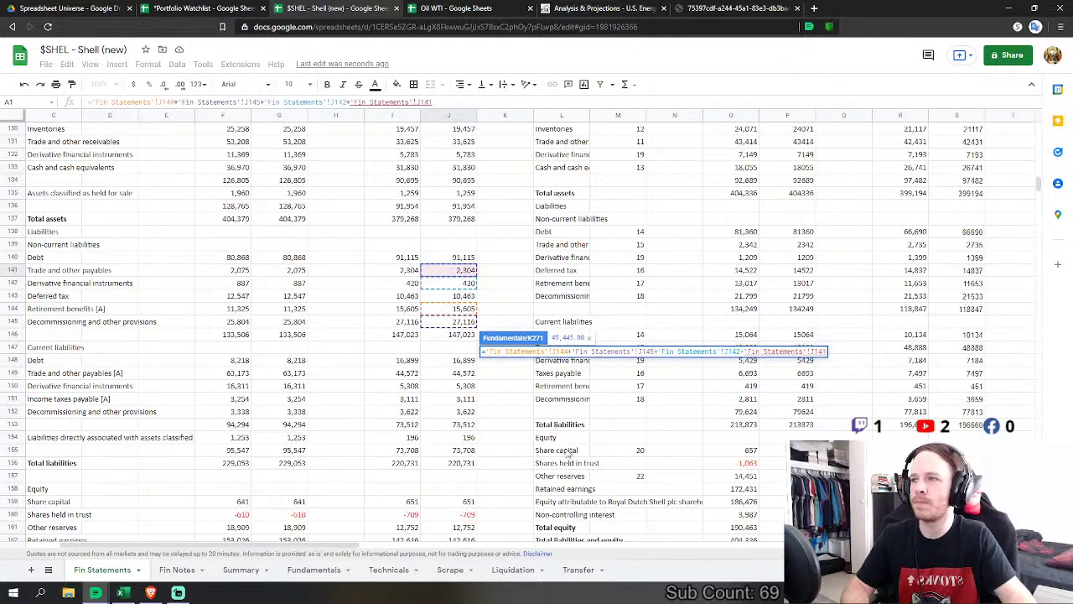
key("Return")
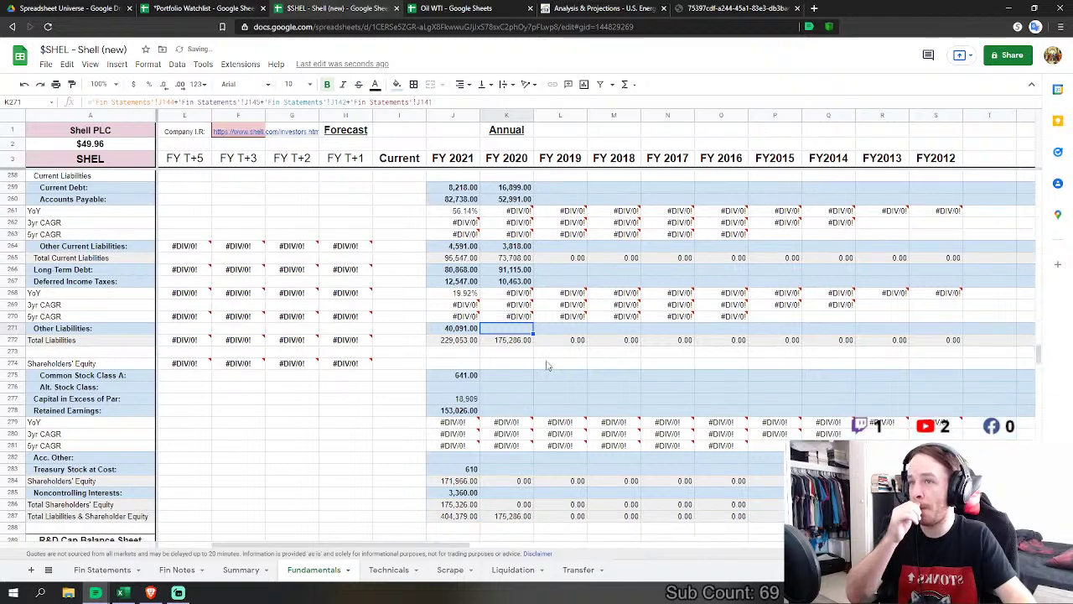
Step: Link FY 2020 Common Stock Class A in K275 to the 2020 Share capital in Fin Statements J159
left_click(516, 376)
type("=")
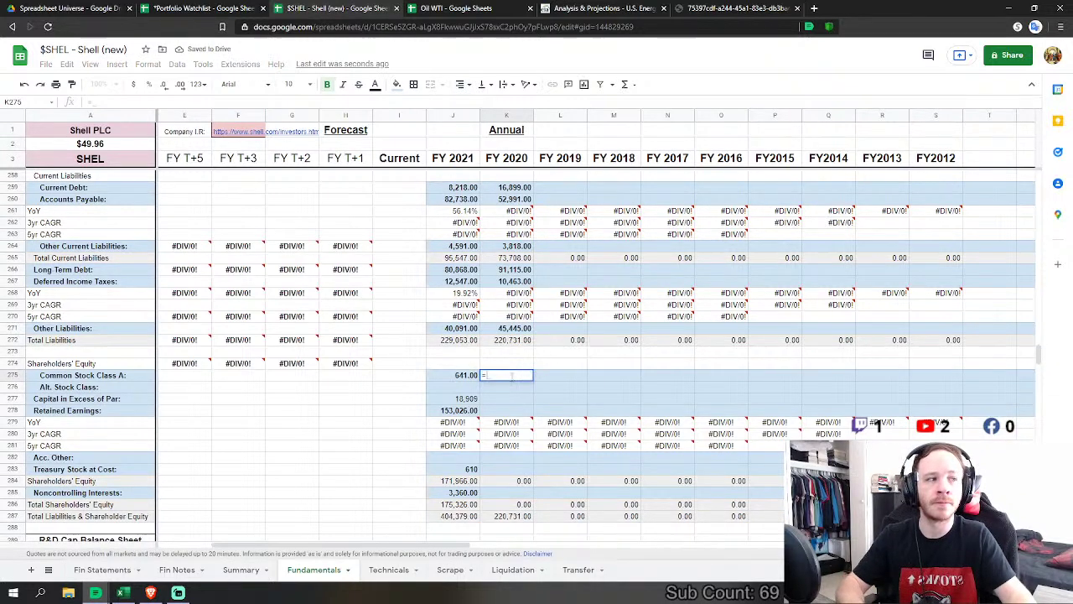
left_click(103, 569)
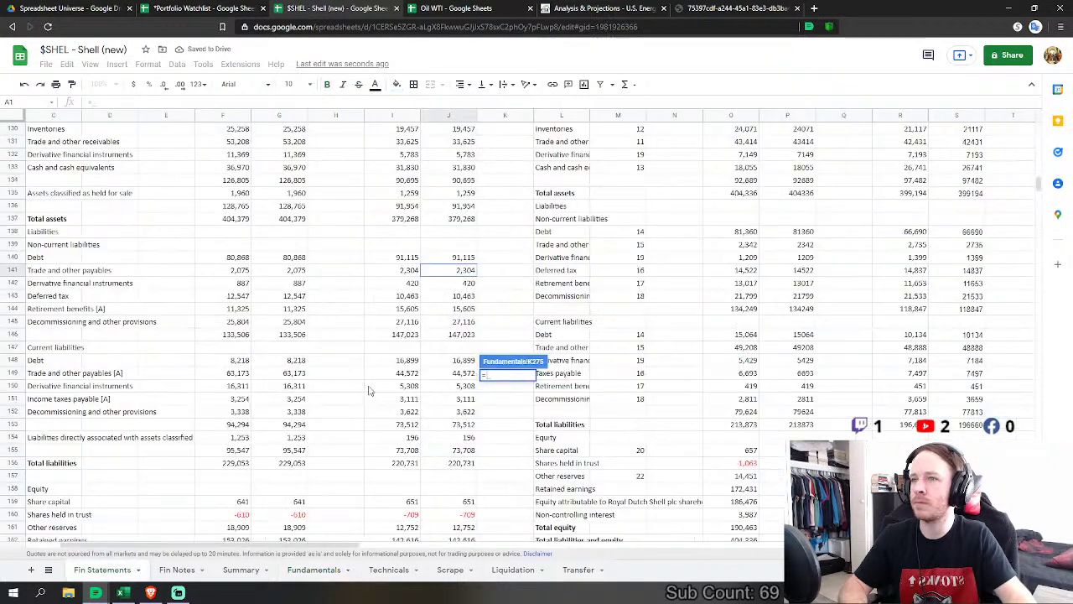
left_click(465, 347)
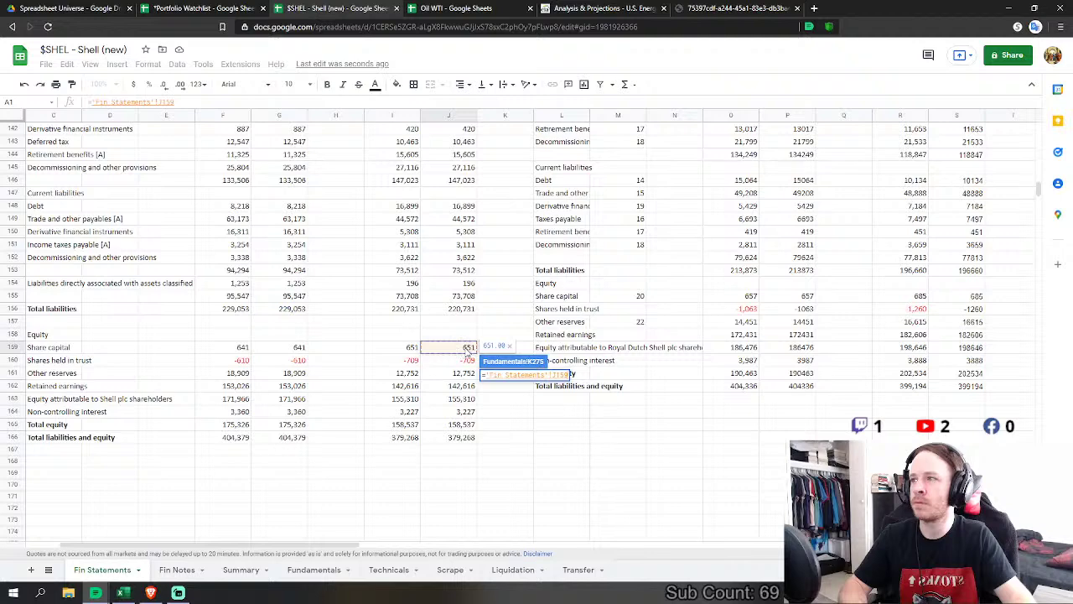
key("Return")
Step: Link FY 2020 Capital in Excess of Par in K277 to the 2020 Other reserves in Fin Statements J161
key("Down")
type("=")
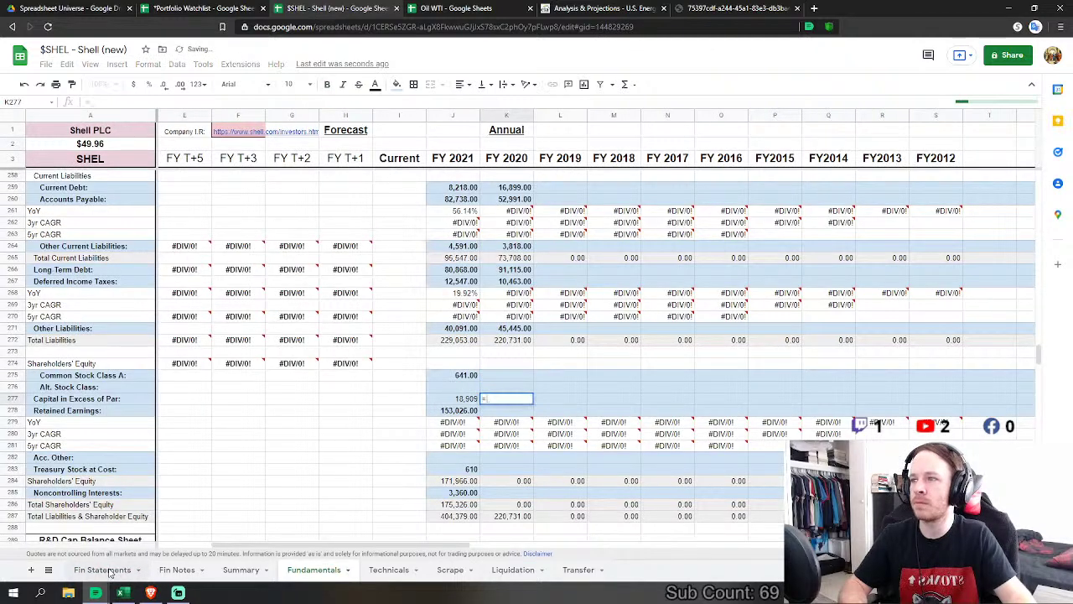
left_click(105, 570)
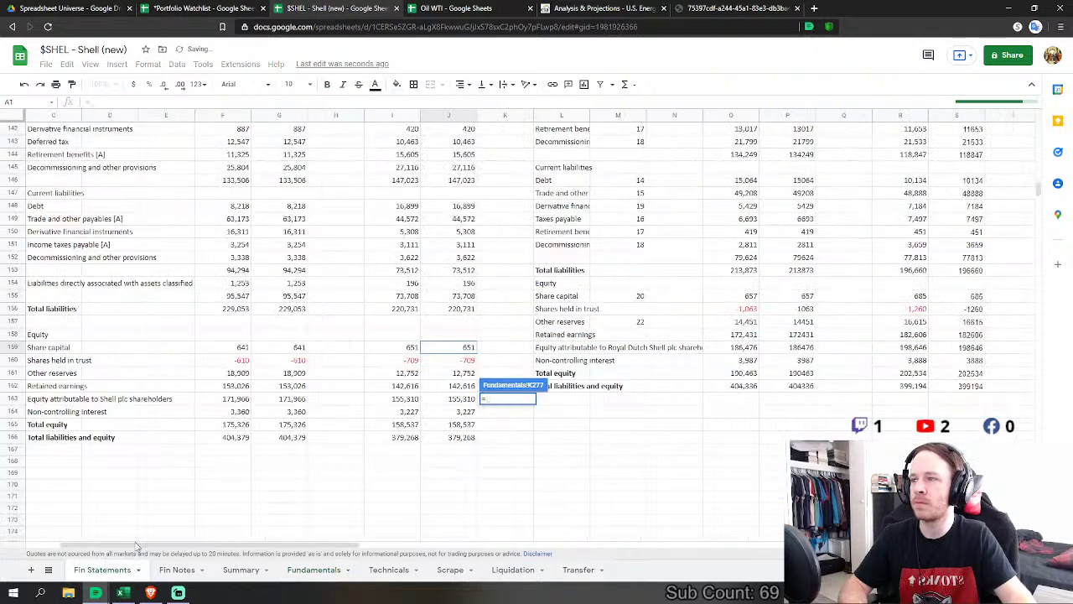
left_click(464, 373)
key("Return")
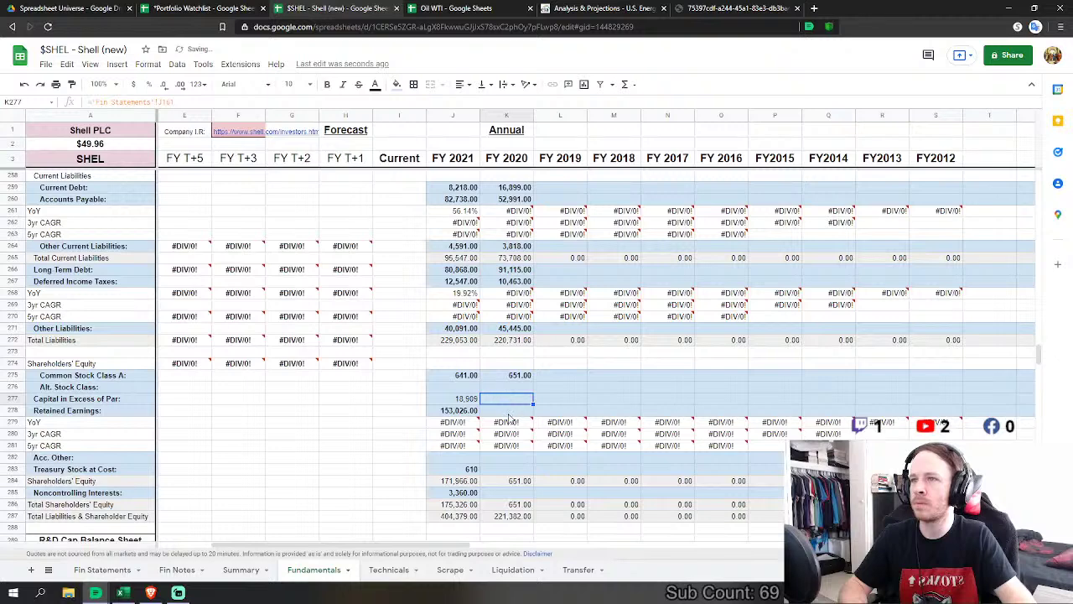
Step: Link FY 2020 Retained Earnings in K278 to the 2020 Retained earnings in Fin Statements J162
type("=")
left_click(103, 571)
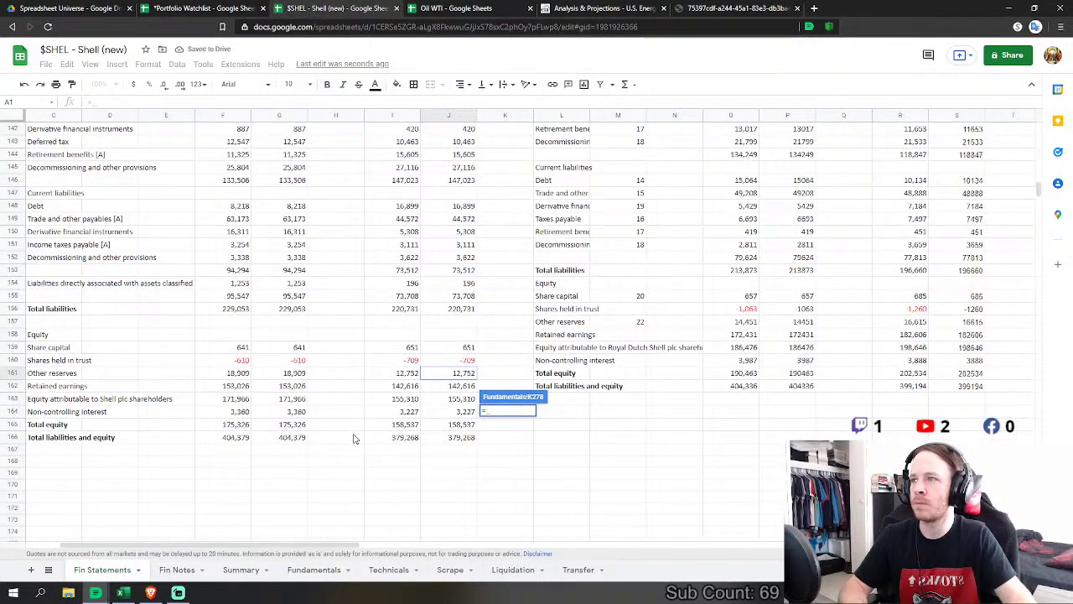
left_click(460, 386)
key("Return")
Step: Set FY 2020 Treasury Stock at Cost in K283 to the negated 2020 Shares held in trust, Fin Statements J160
key("Down")
key("Down")
key("Down")
key("Down")
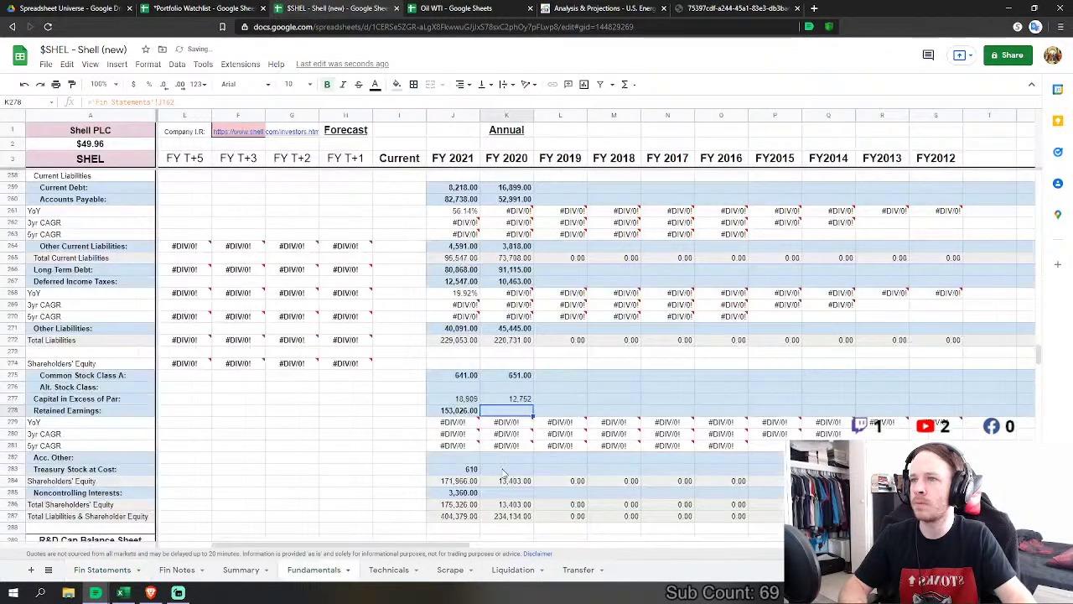
type("=")
left_click(102, 570)
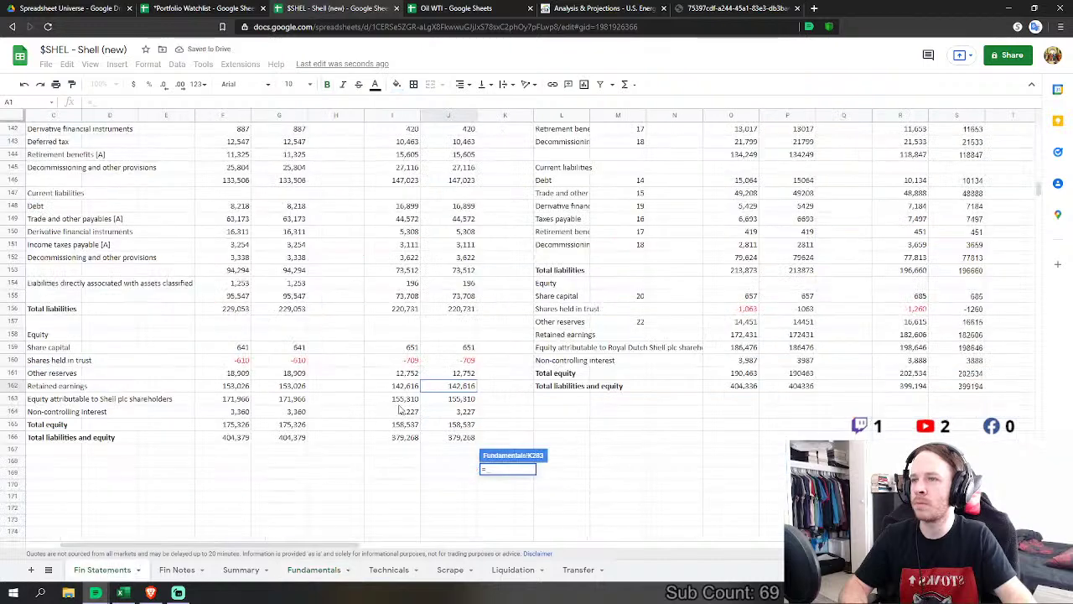
left_click(468, 361)
key("Return")
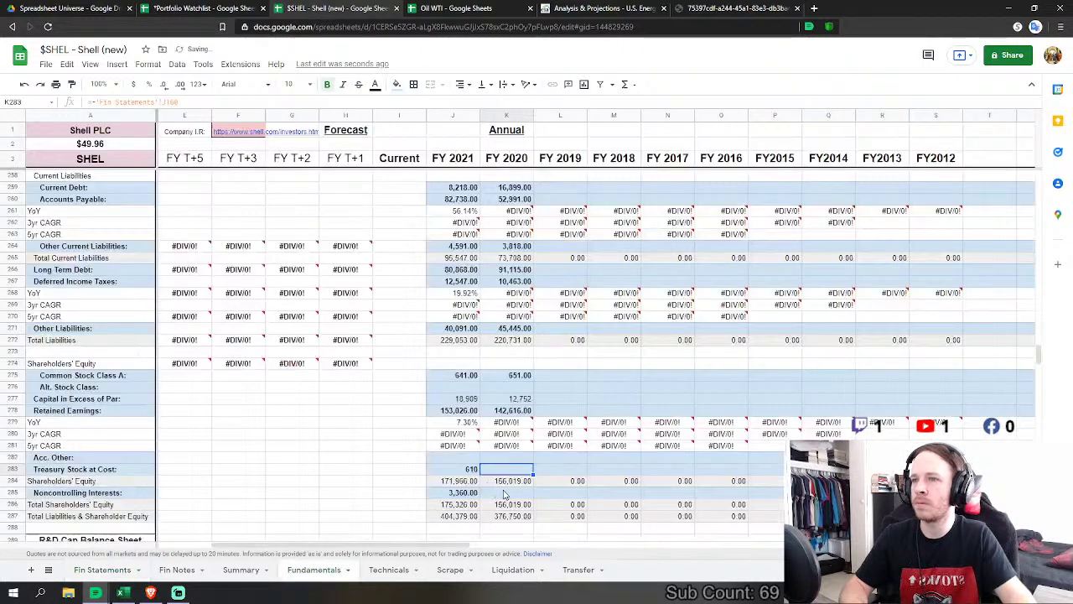
Step: Link FY 2020 Noncontrolling Interests in K285 to the 2020 Non-controlling interest in Fin Statements J164
key("Down")
type("=")
left_click(102, 570)
left_click(464, 412)
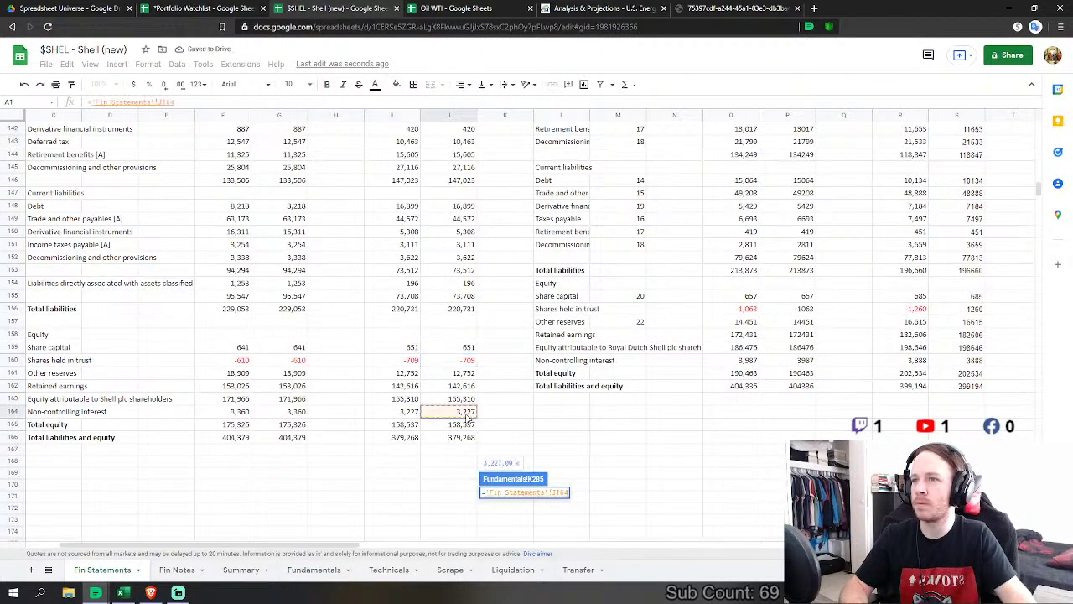
scroll(534, 388, "down", 1)
key("Return")
Step: Set FY 2019 Cost of Revenues in L36 to 2019 Purchases plus Production and manufacturing expenses, Fin Statements P12+P13
scroll(597, 482, "down", 2)
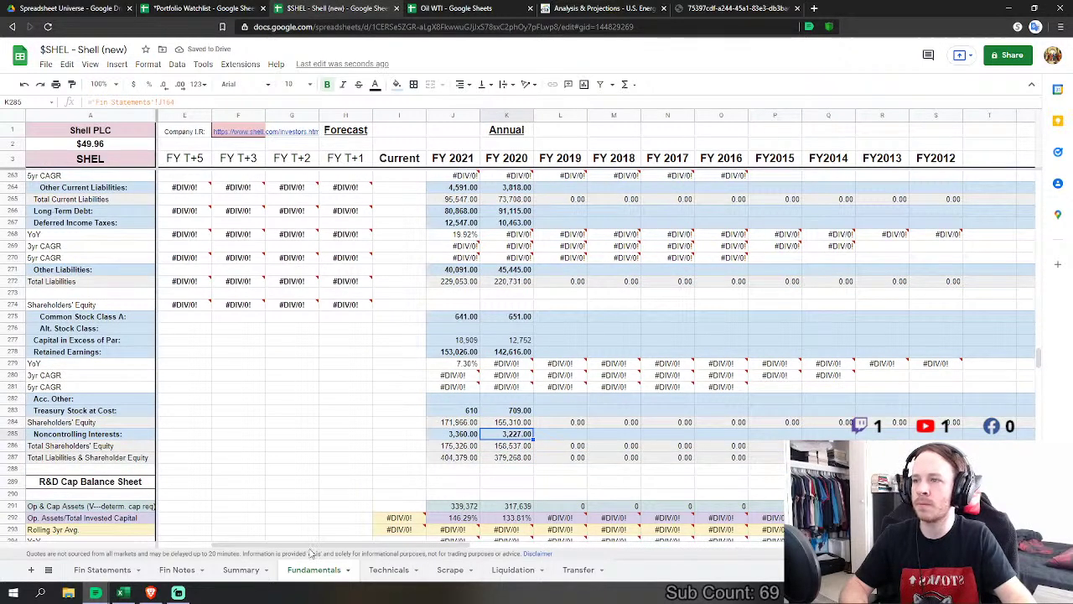
left_click_drag(319, 548, 353, 547)
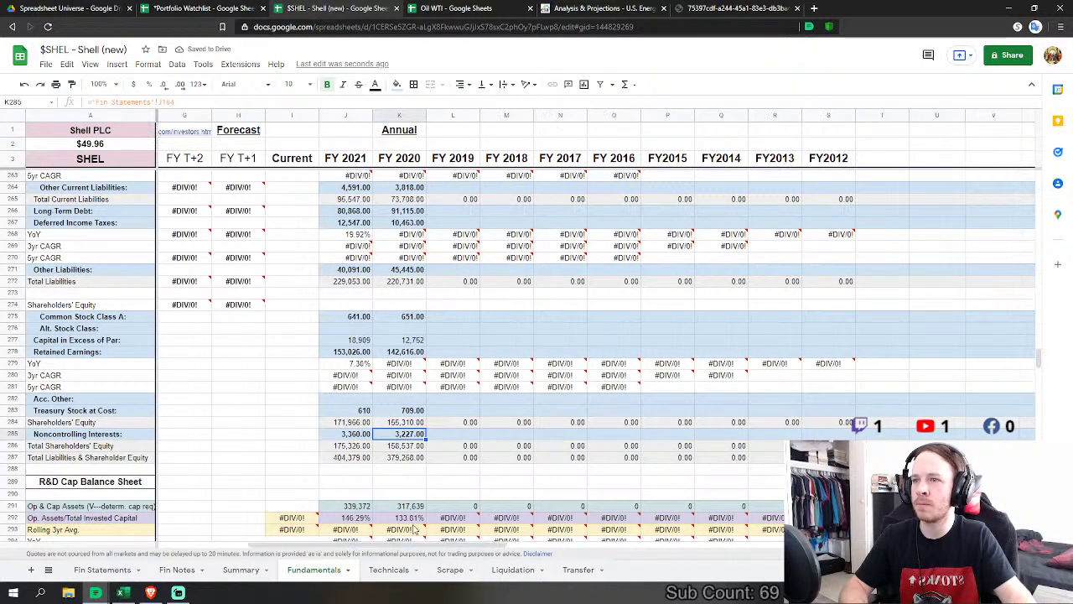
left_click_drag(1039, 363, 1038, 204)
scroll(495, 270, "down", 1)
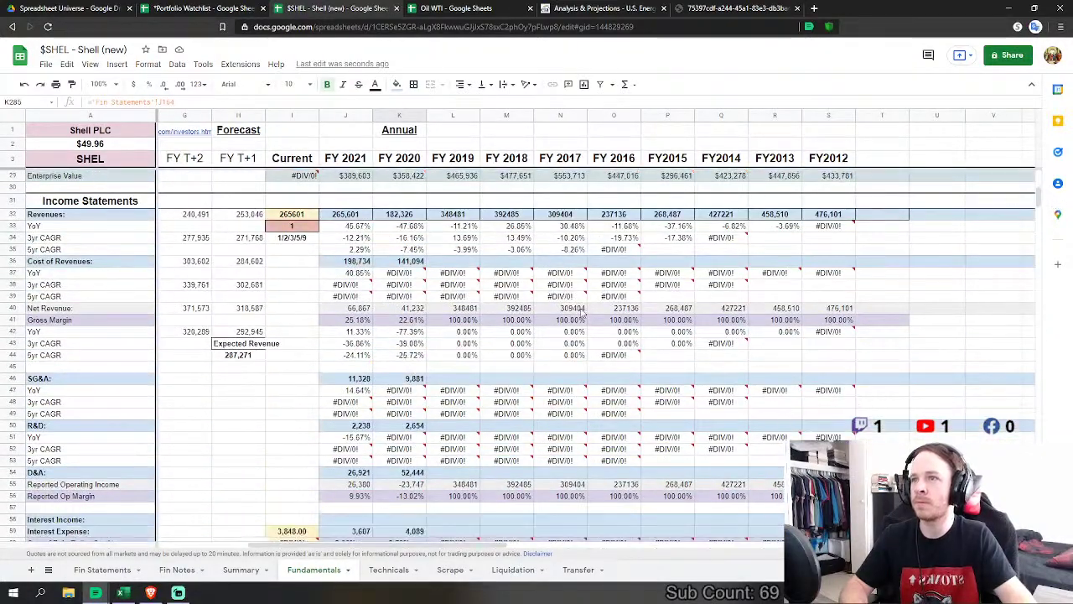
left_click(472, 265)
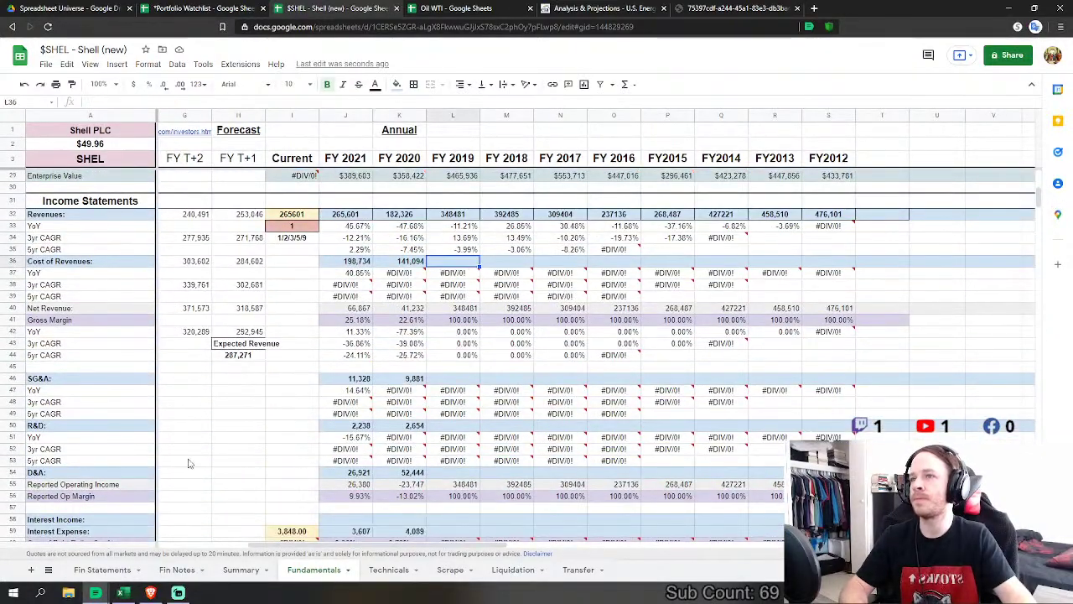
left_click(102, 570)
left_click_drag(180, 545, 340, 540)
scroll(293, 415, "up", 10)
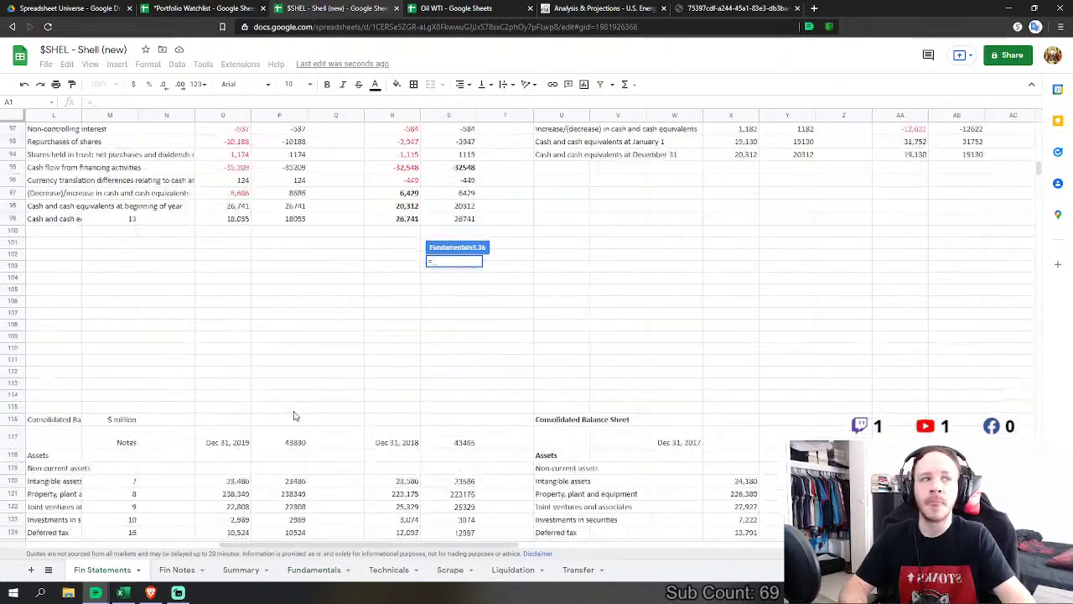
scroll(294, 415, "up", 9)
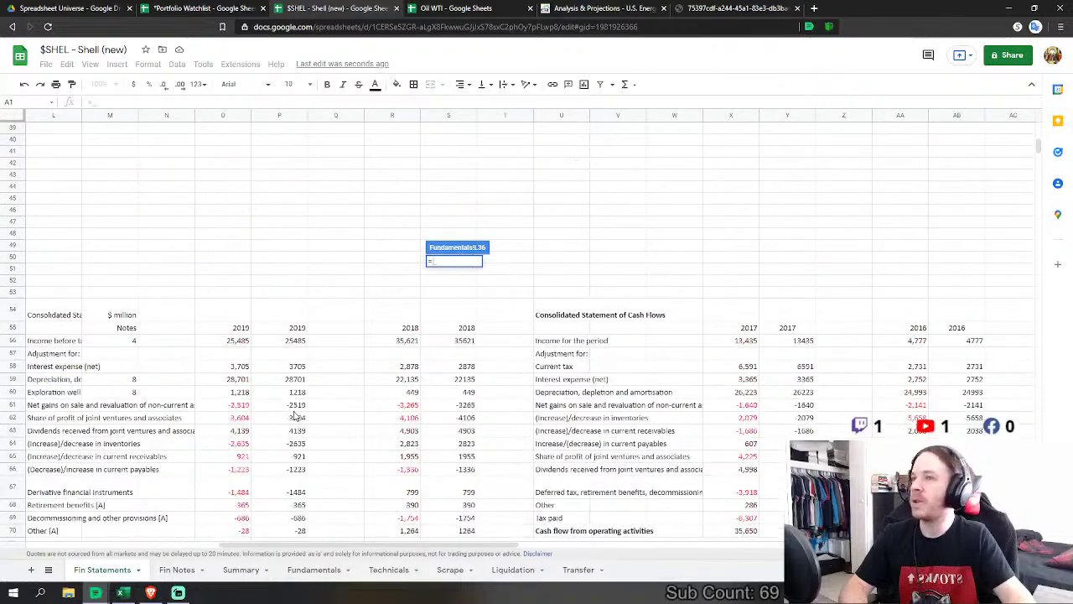
scroll(233, 407, "up", 5)
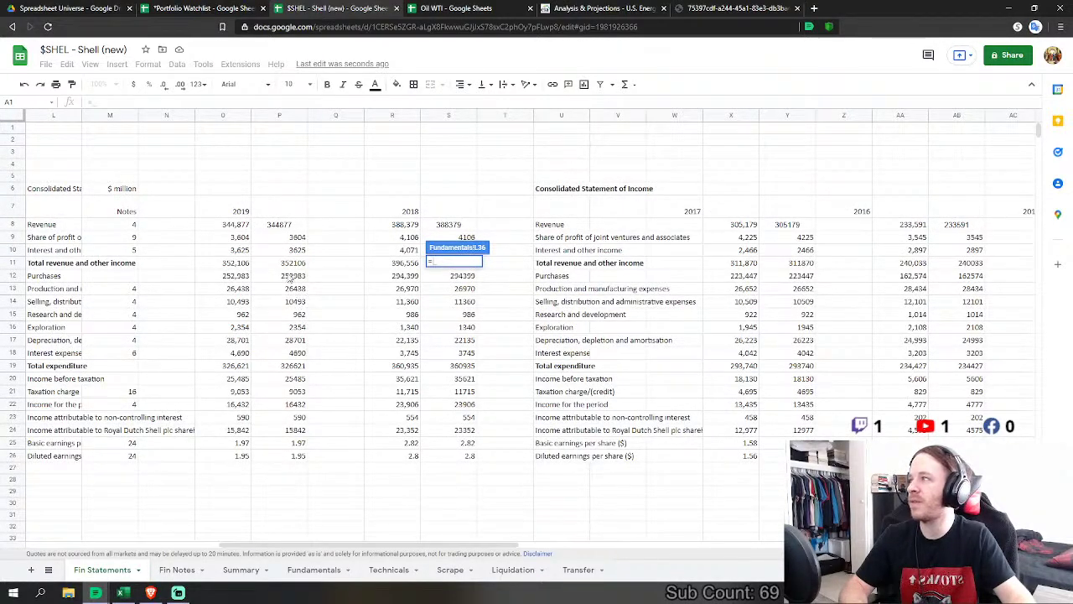
scroll(283, 254, "down", 1)
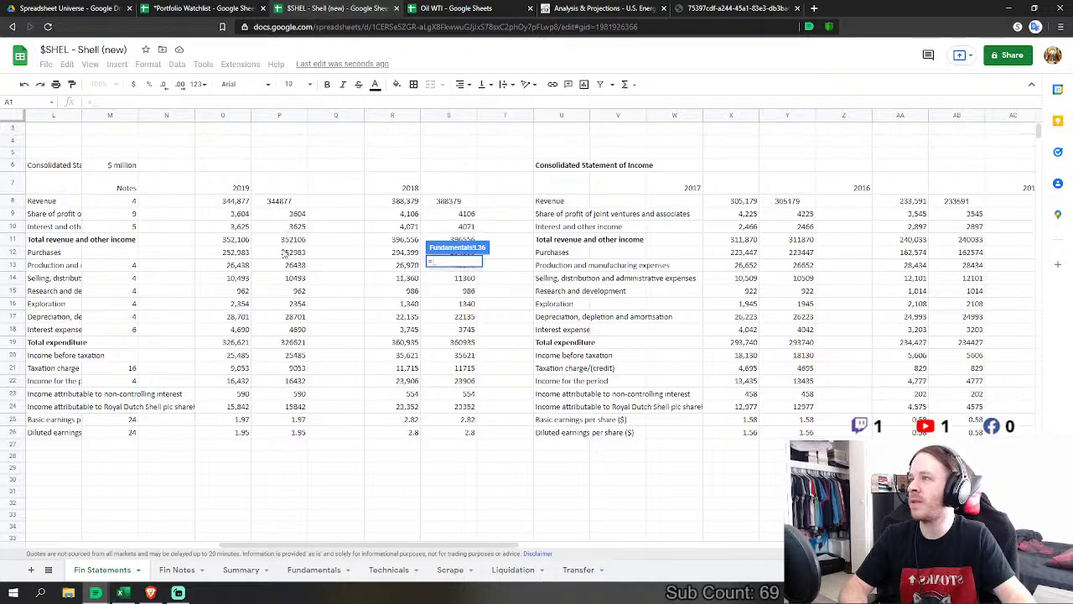
left_click(282, 254)
type("+")
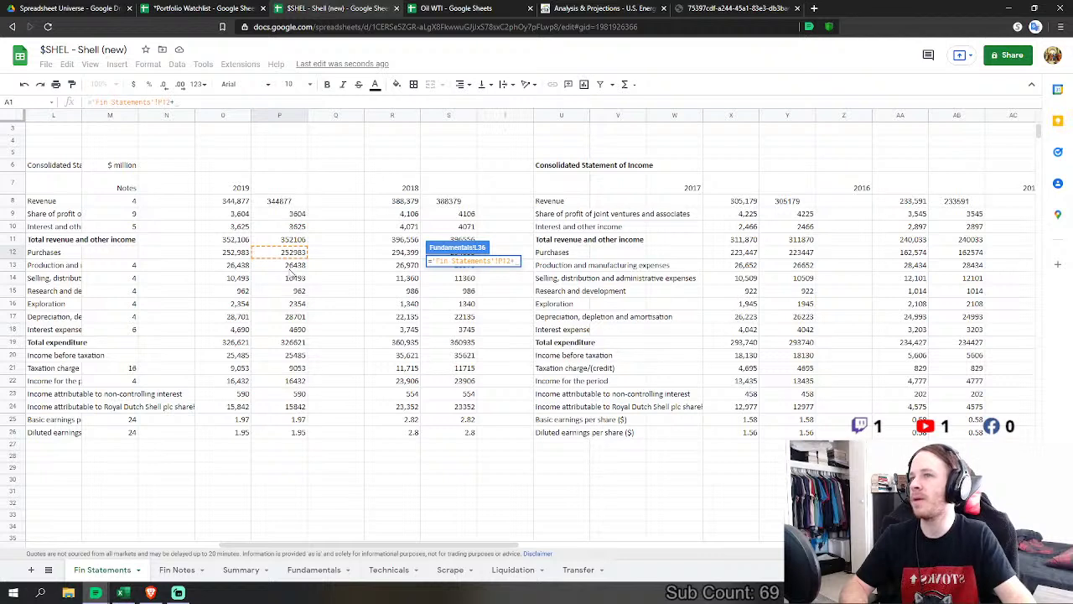
left_click(298, 267)
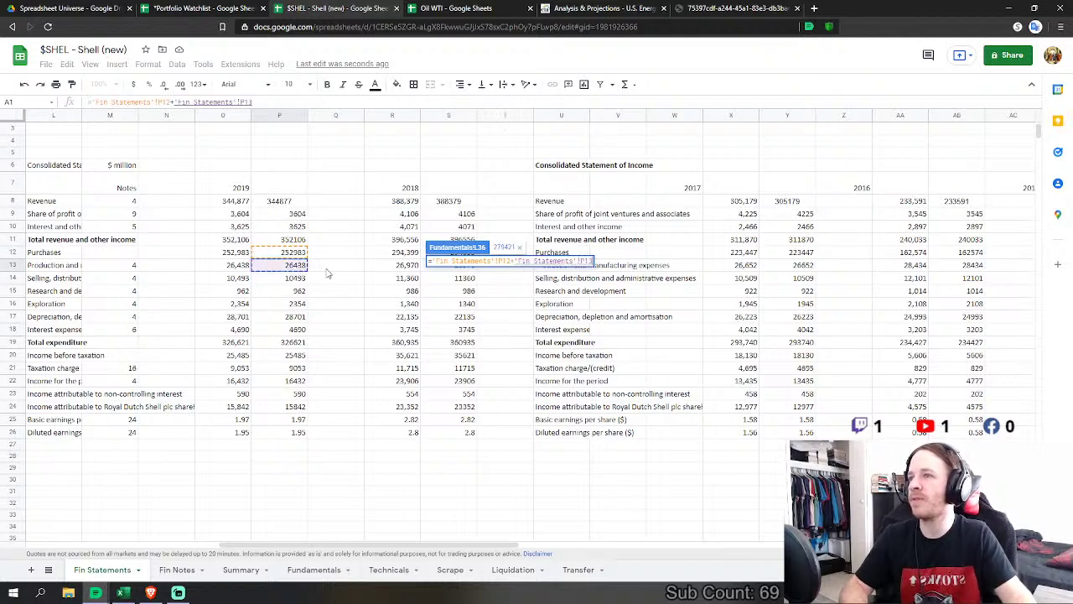
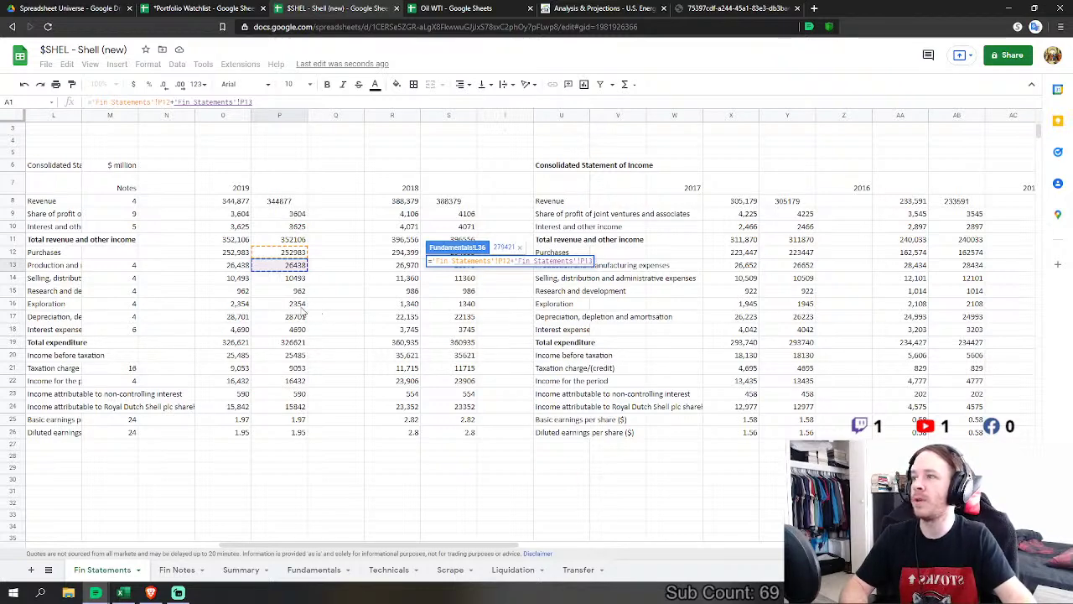
key("Return")
Step: Link FY 2019 SG&A in L46 to the 2019 Selling, distribution and administrative expenses in Fin Statements P14
left_click(453, 378)
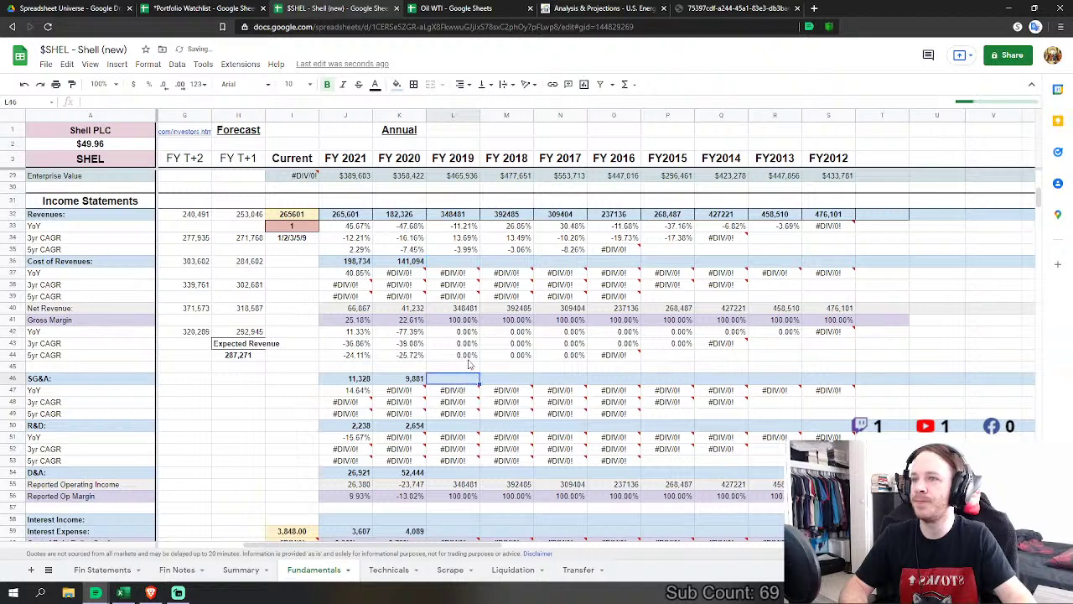
scroll(453, 378, "down", 2)
type("=")
left_click(102, 569)
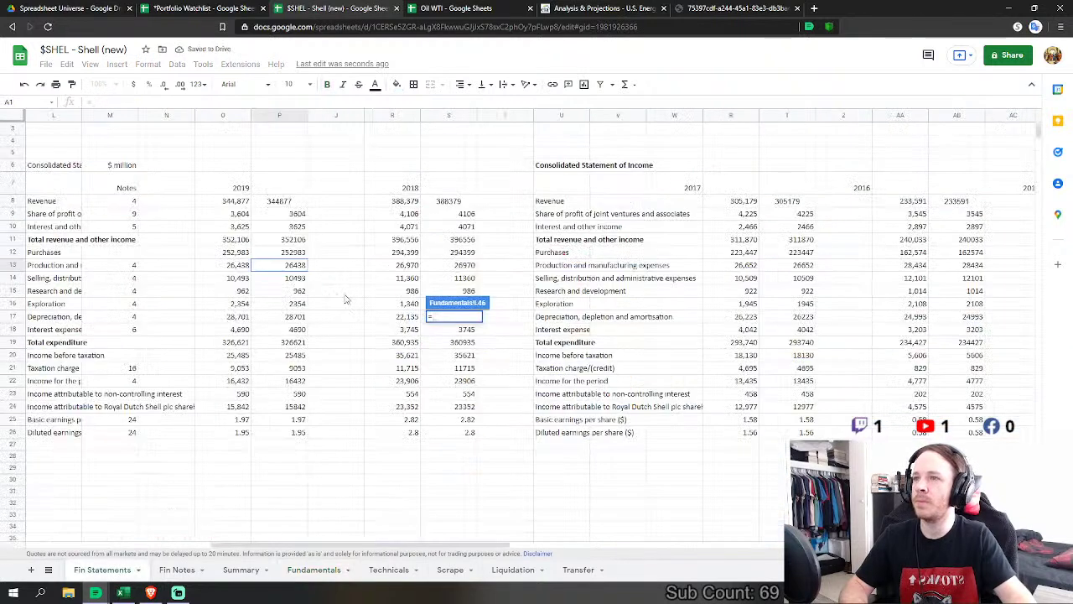
left_click(288, 277)
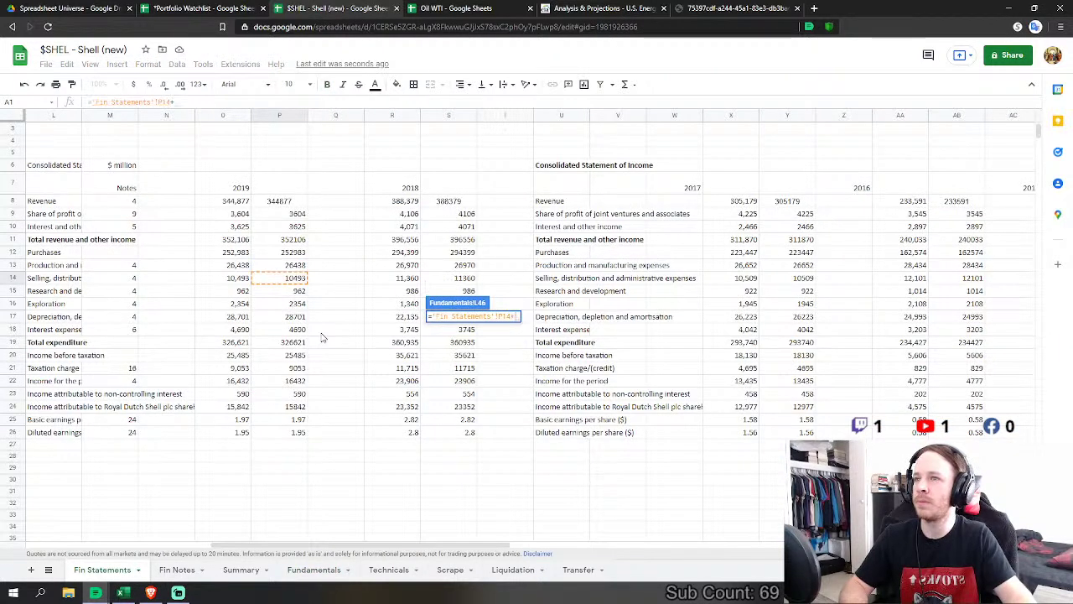
key("Return")
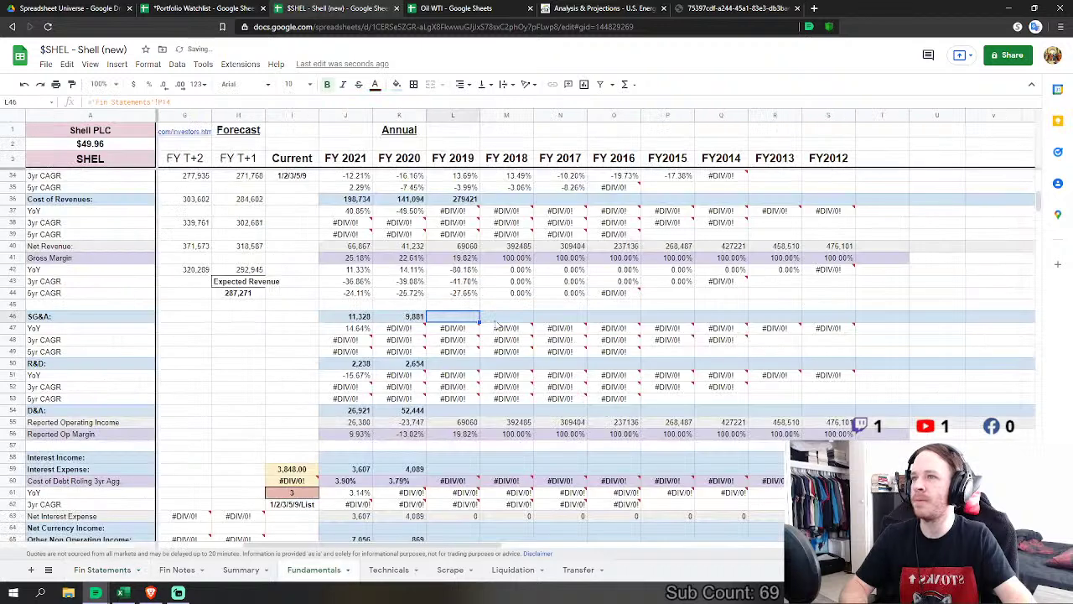
Step: Set FY 2019 R&D in L50 to 2019 Research and development plus Exploration, Fin Statements P15+P16
left_click(470, 343)
scroll(471, 342, "down", 2)
type("=")
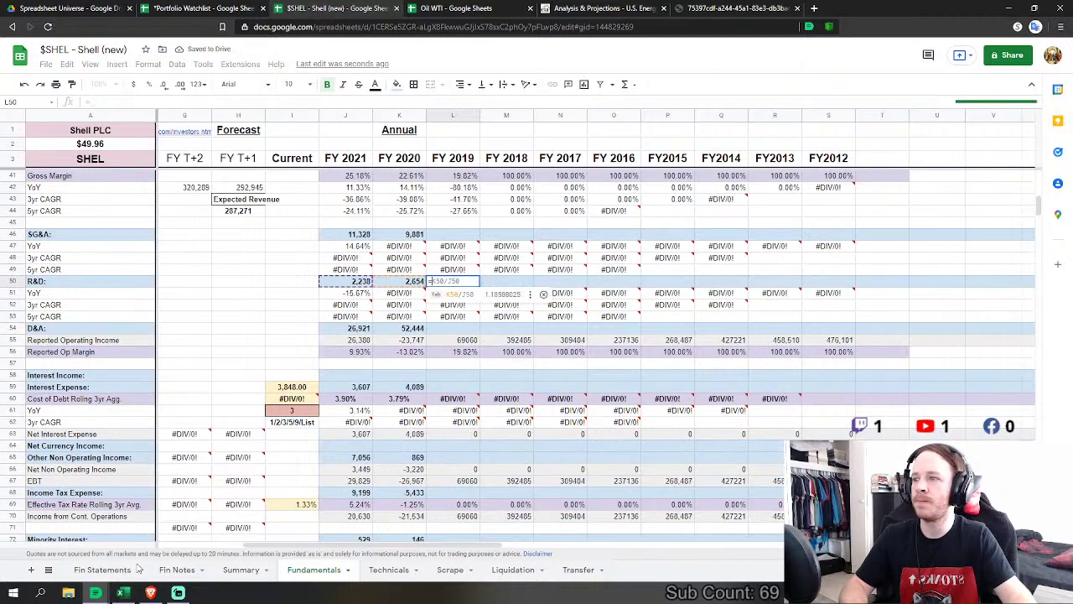
left_click(102, 569)
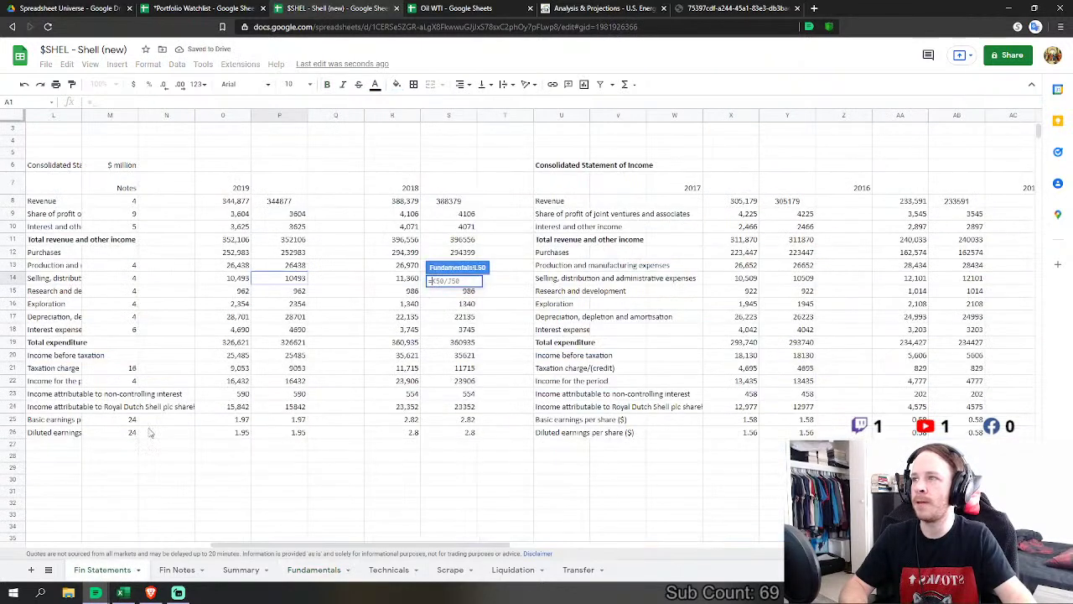
left_click(305, 291)
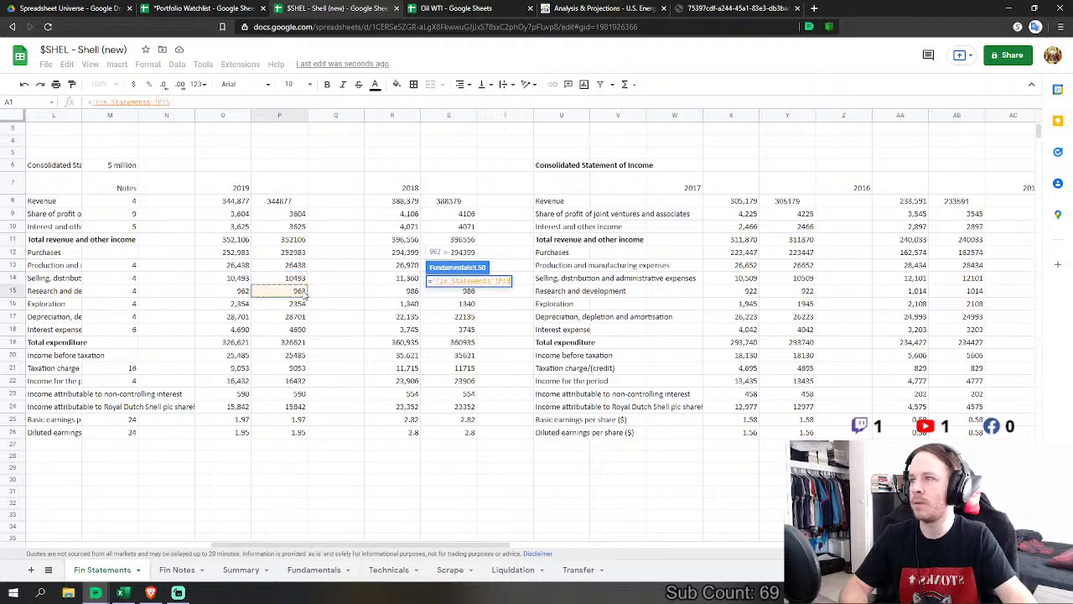
type("+")
left_click(300, 305)
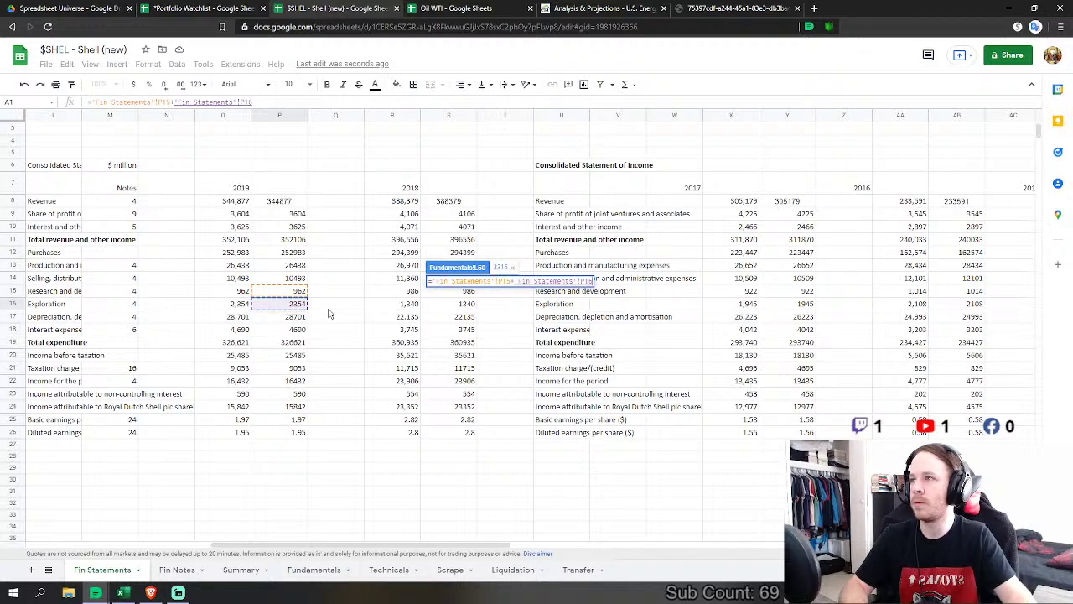
key("Return")
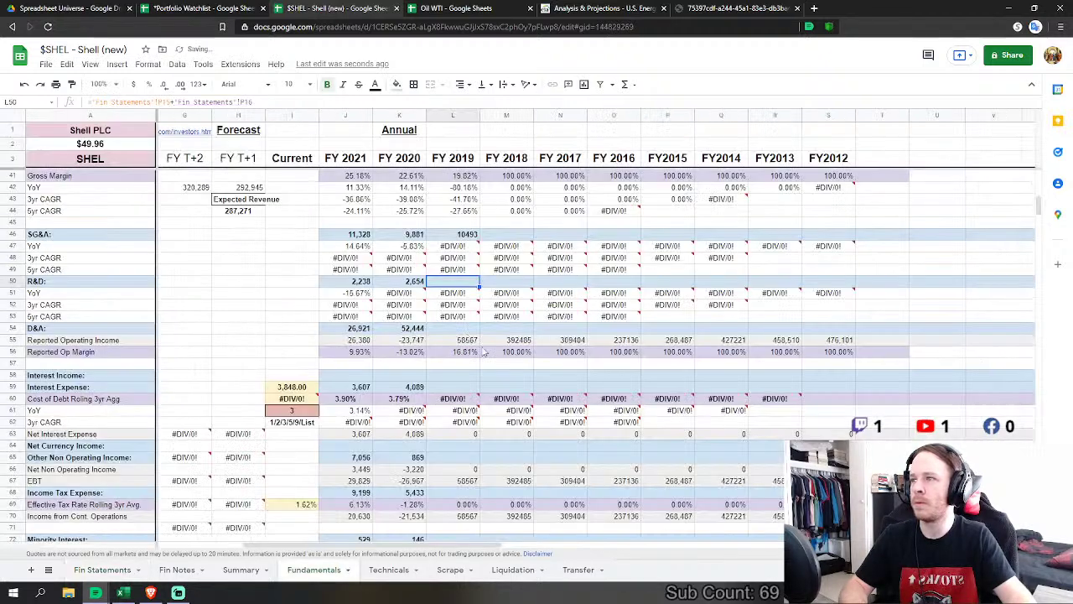
Step: Link FY 2019 D&A in L54 to the 2019 Depreciation, depletion and amortisation in Fin Statements P17
left_click(457, 331)
type("=")
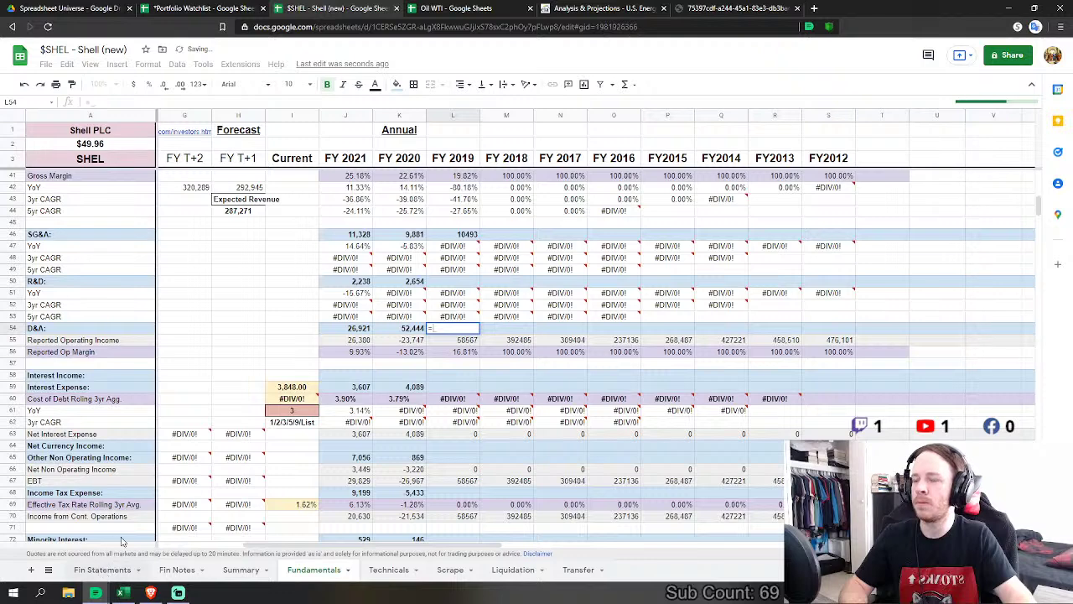
left_click(101, 569)
left_click(300, 317)
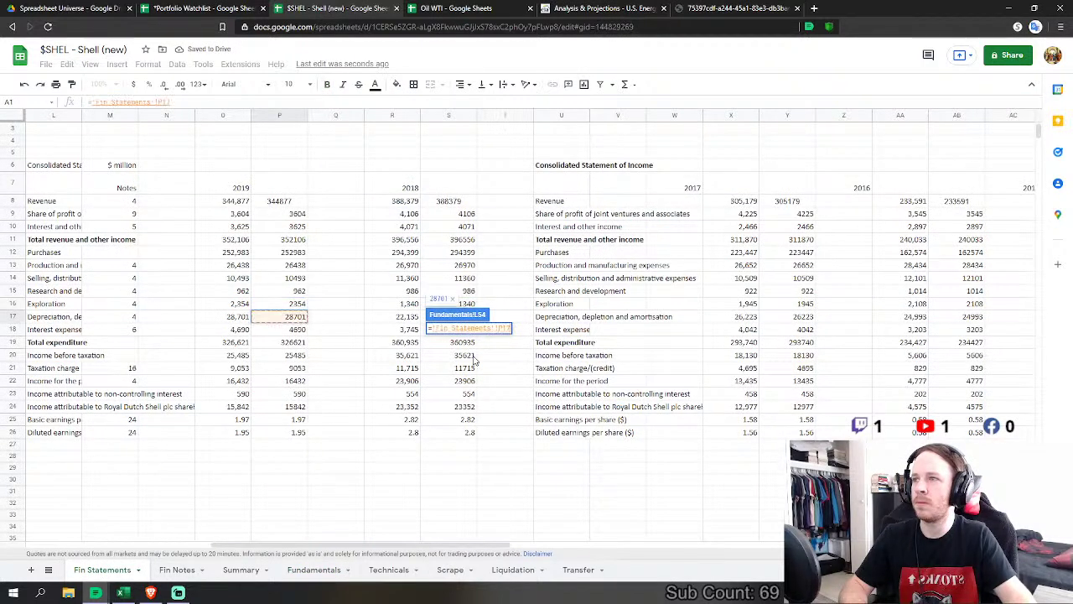
key("Return")
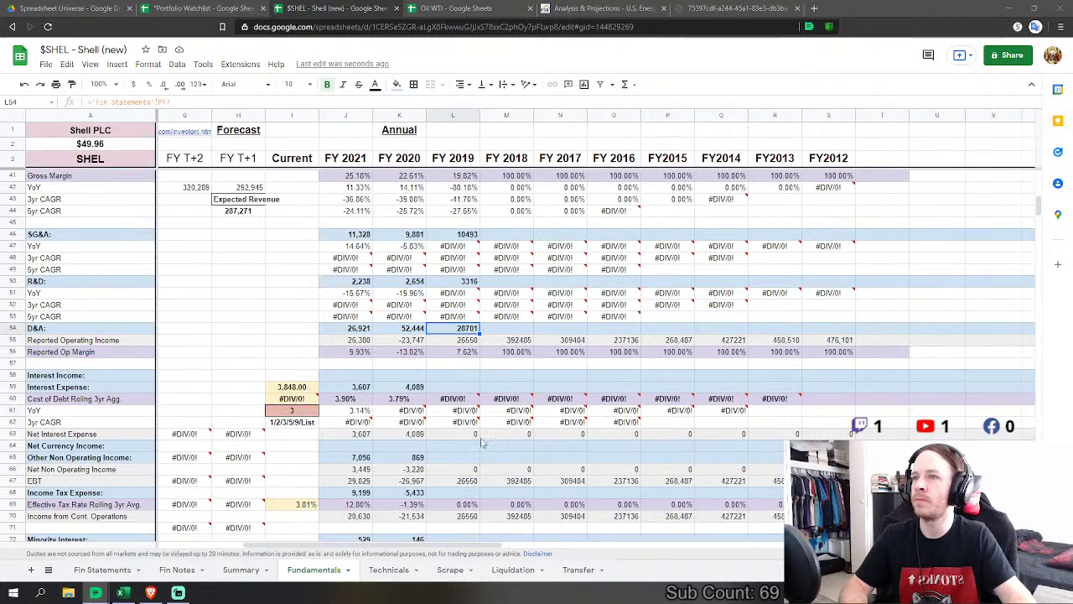
Step: Link FY 2019 Interest Expense in L59 to the 2019 Interest expense in Fin Statements P18
left_click(457, 386)
type("=")
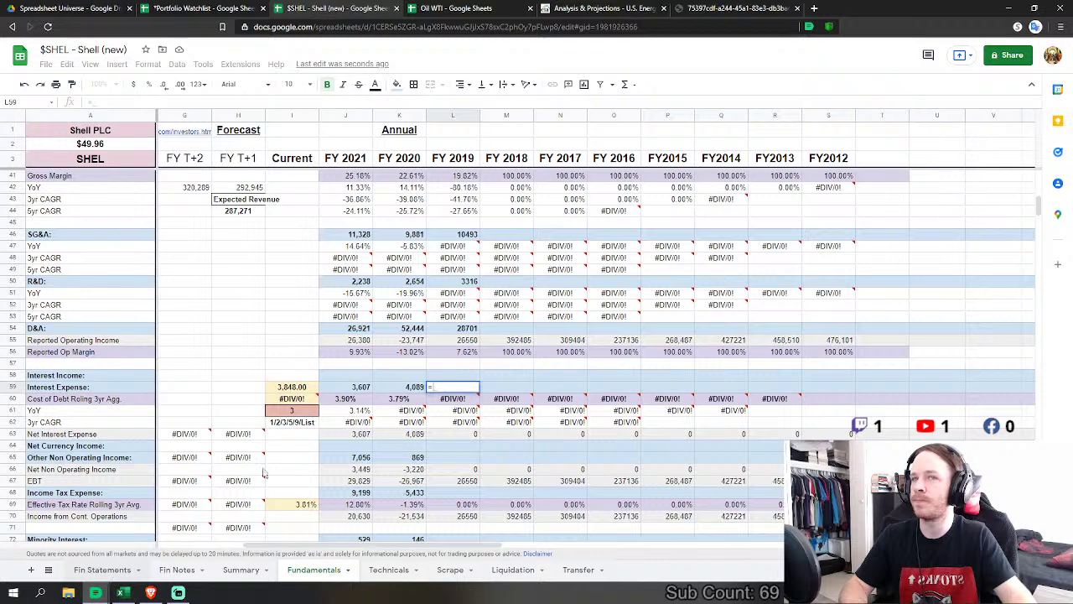
left_click(103, 570)
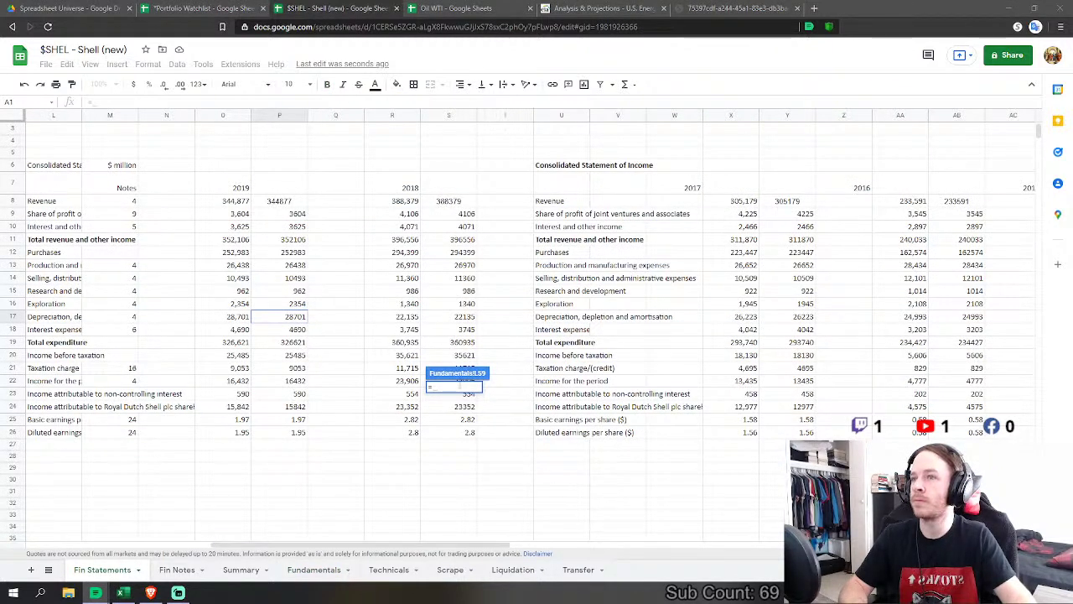
left_click(295, 331)
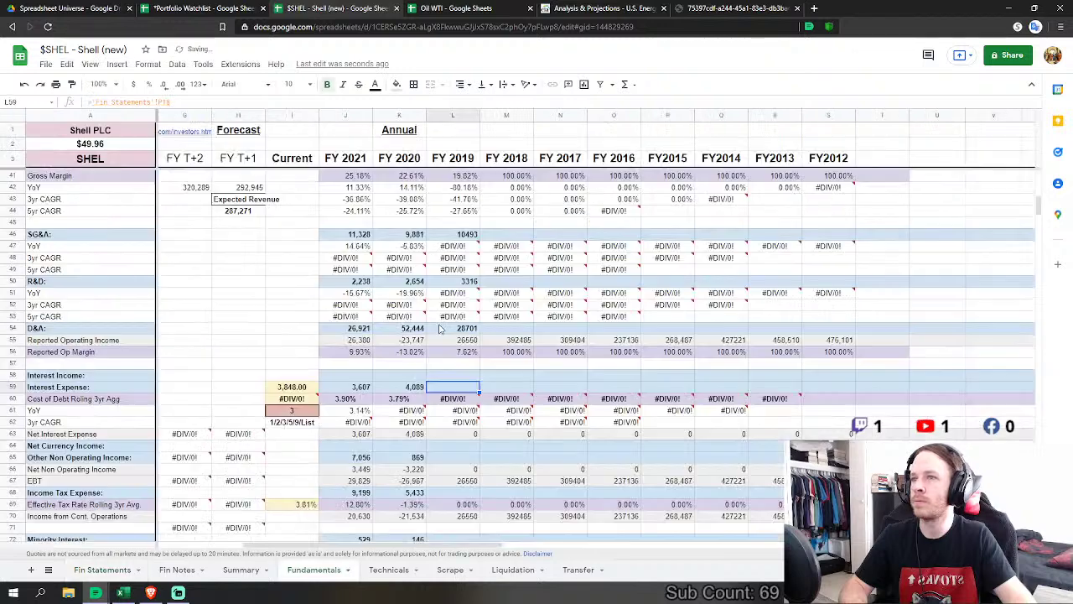
key("Return")
Step: Try to link FY 2019 Other Non Operating Income in L65 to Interest and other income in Fin Statements S10
left_click(459, 464)
scroll(459, 464, "down", 2)
type("=")
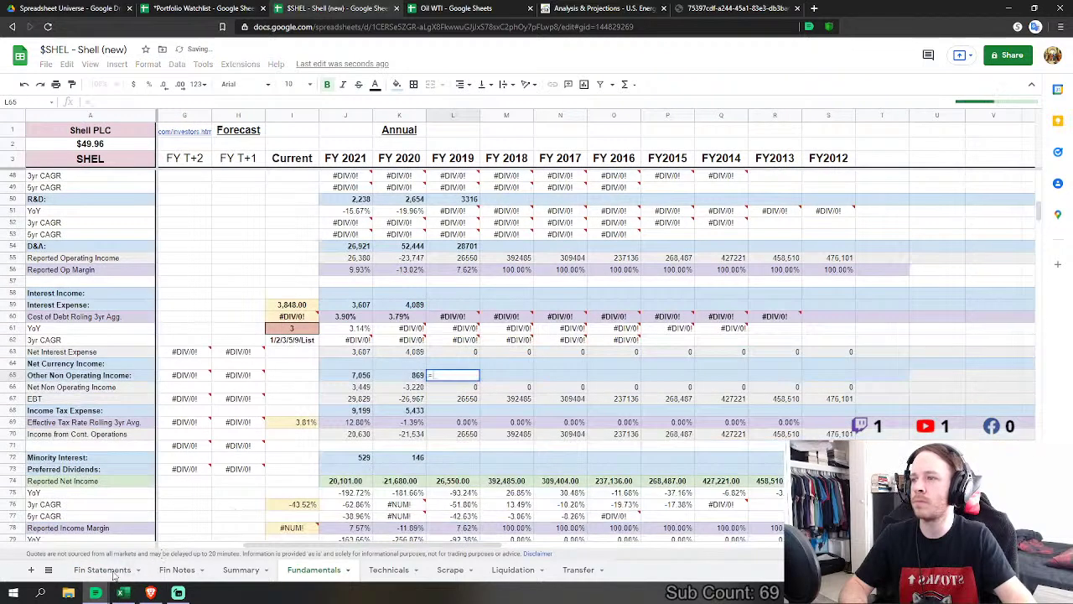
left_click(102, 570)
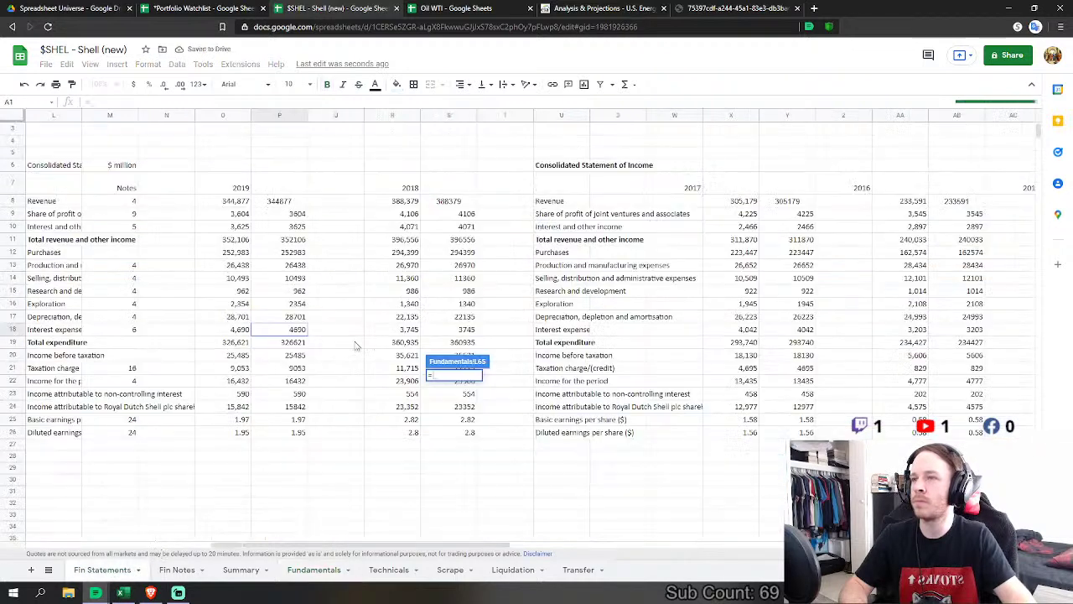
left_click(463, 228)
key("Return")
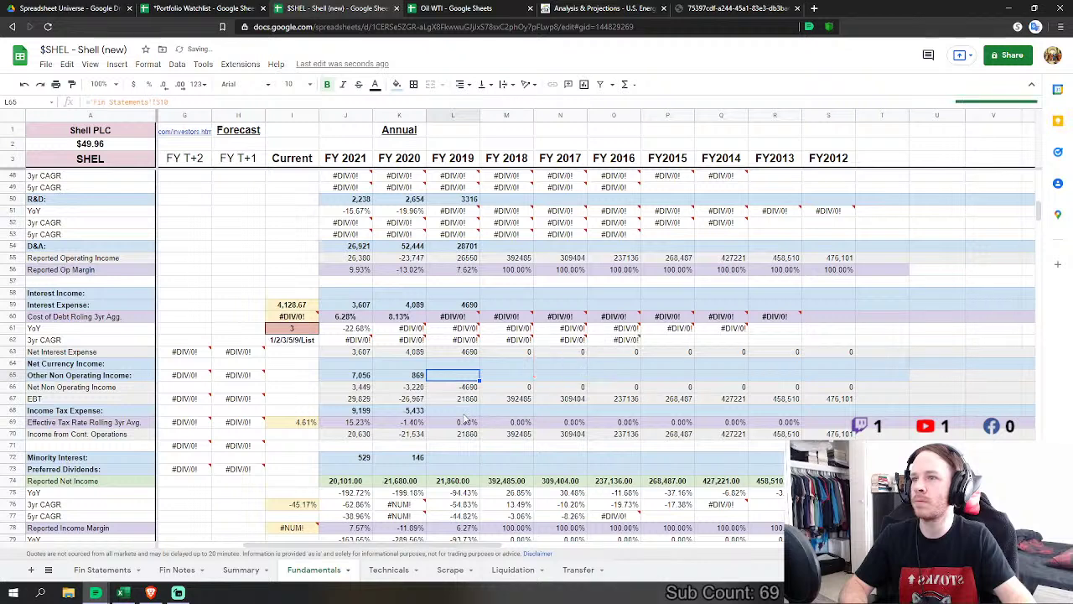
Step: Link FY 2019 Other Non Operating Income in L65 to the 2019 Interest and other income in Fin Statements P10
left_click(410, 379)
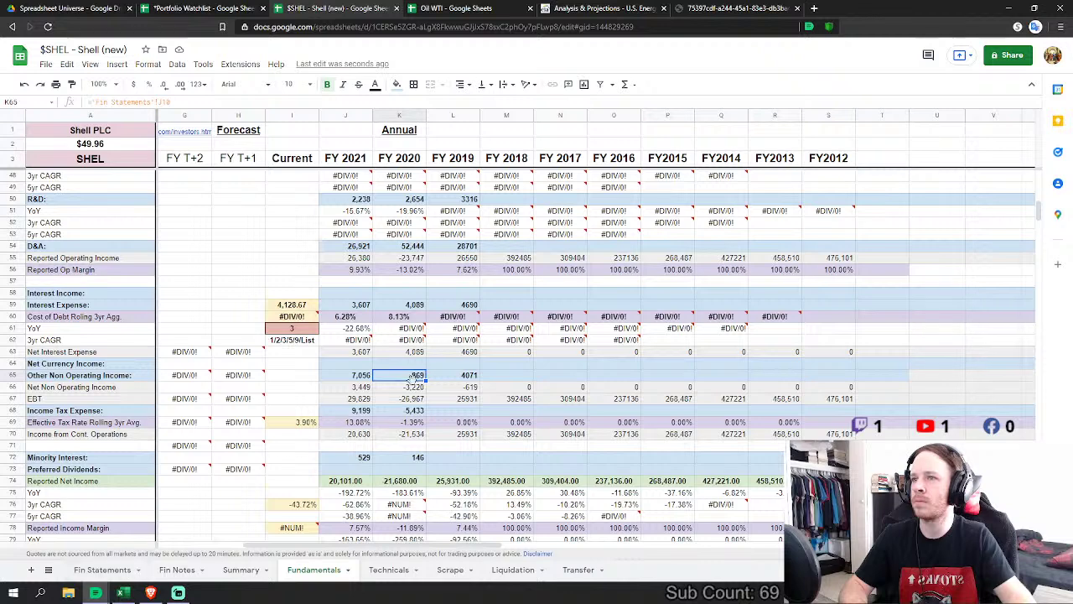
key("Right")
type("=")
left_click(126, 570)
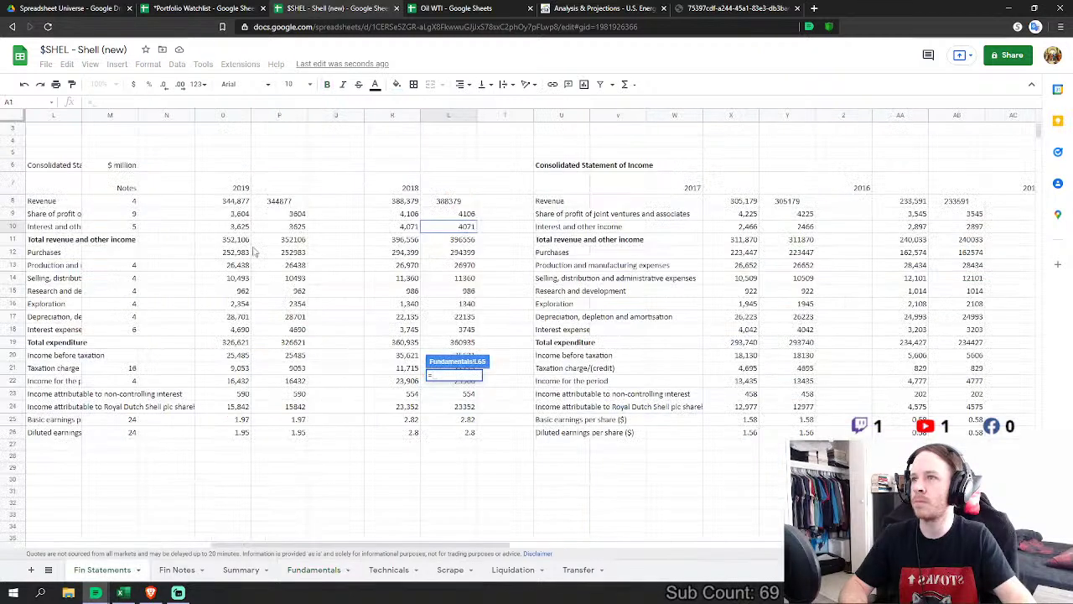
left_click(298, 227)
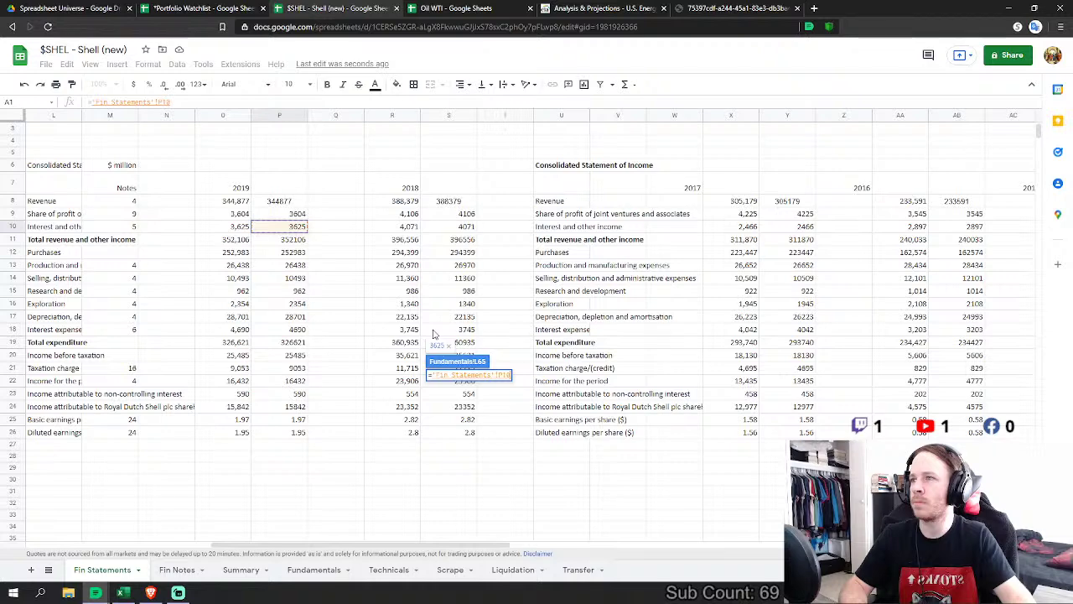
key("Return")
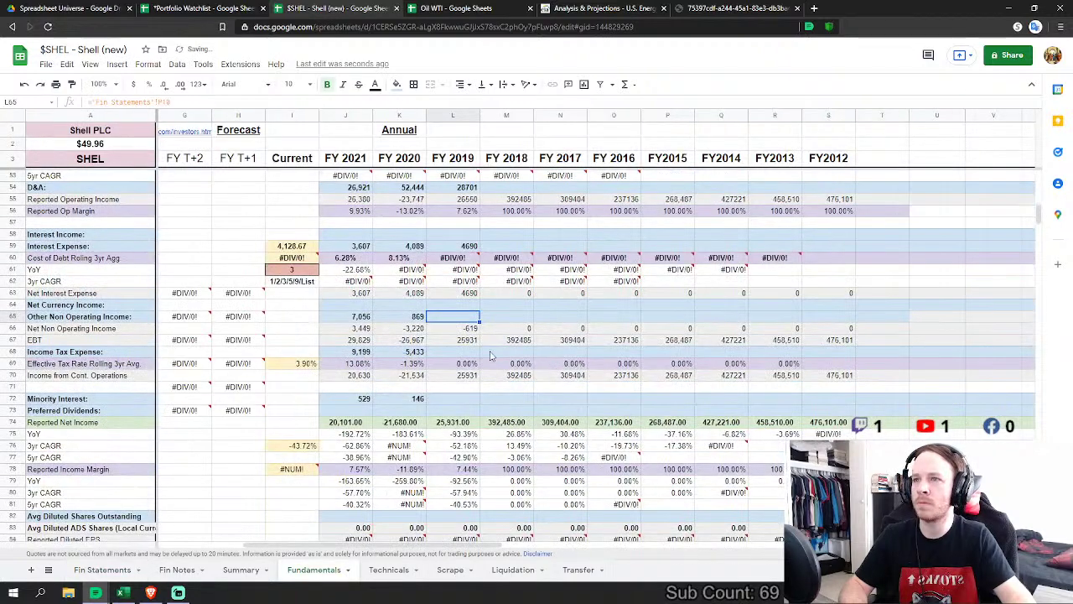
Step: Link FY 2019 Income Tax Expense in L68 to the 2019 Taxation charge in Fin Statements P21
left_click(104, 571)
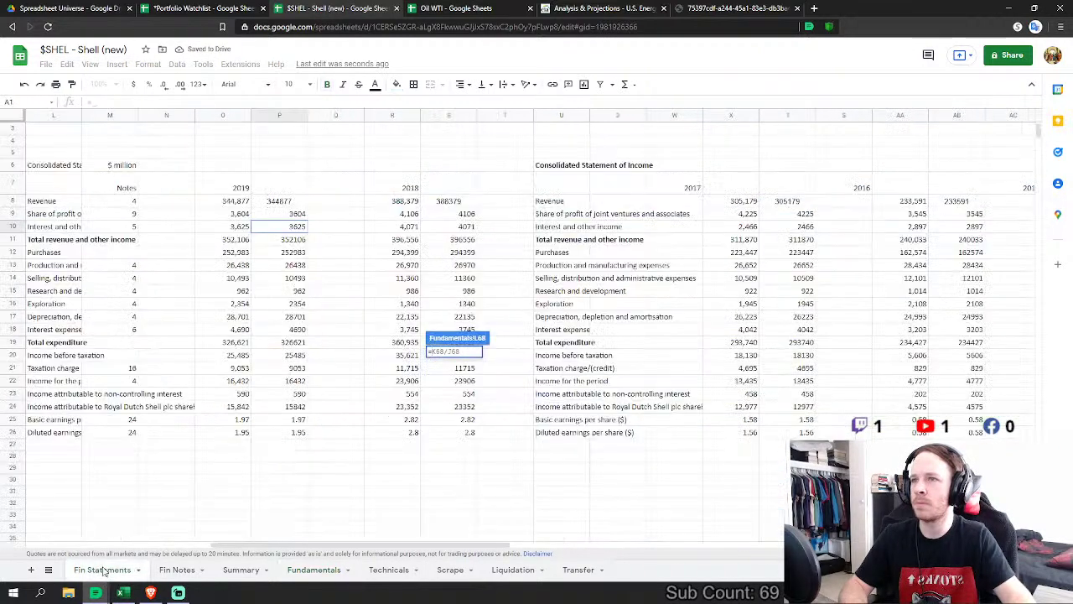
left_click(298, 369)
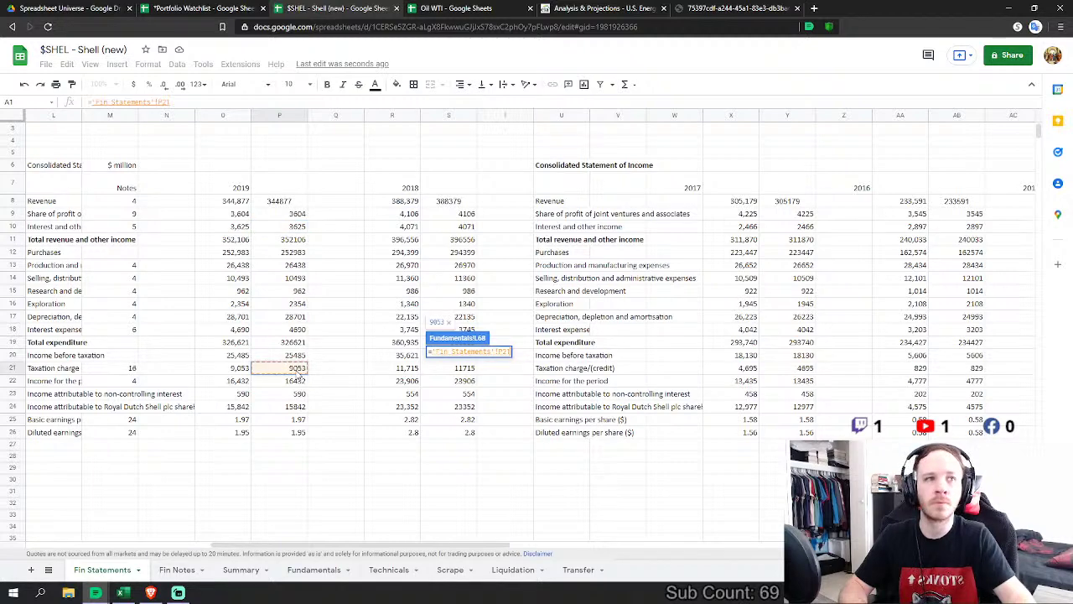
key("Escape")
Step: Link FY 2019 Minority Interest in L72 to the 2019 Income attributable to non-controlling interest in Fin Statements P23
left_click(453, 398)
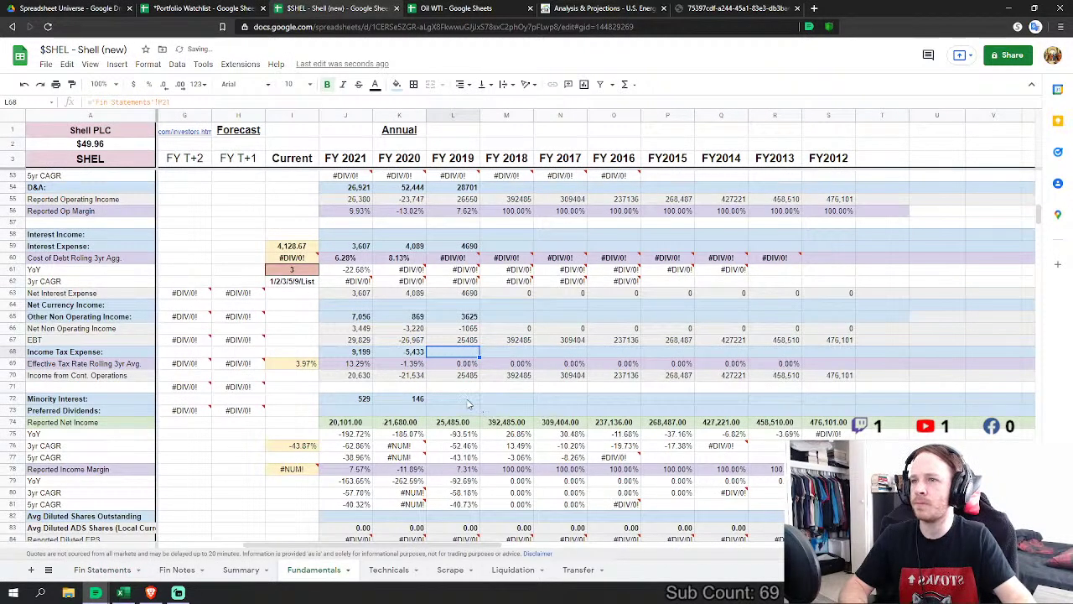
type("=")
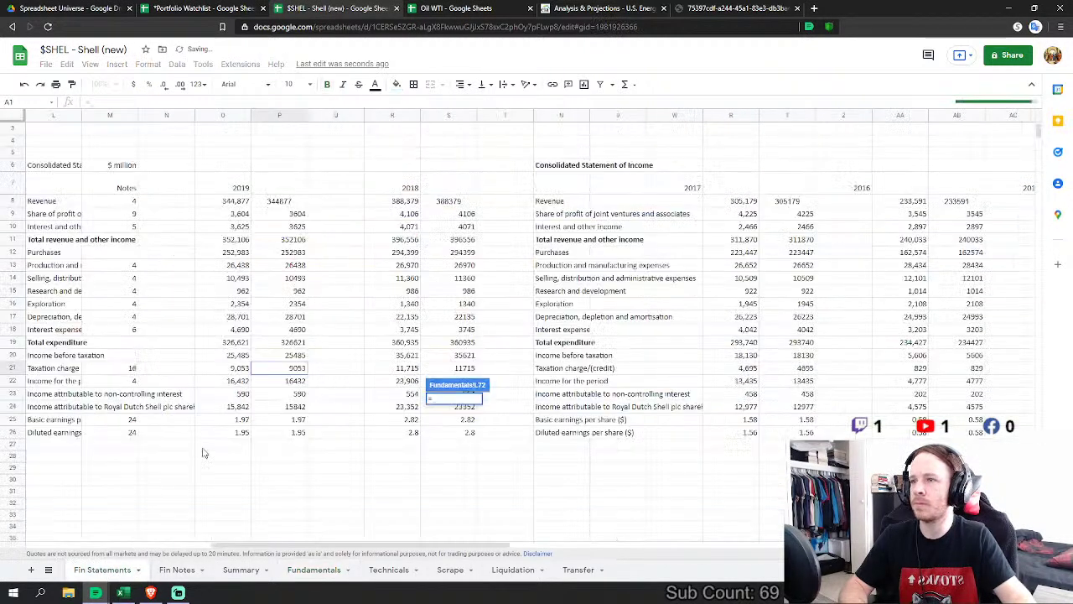
left_click(109, 570)
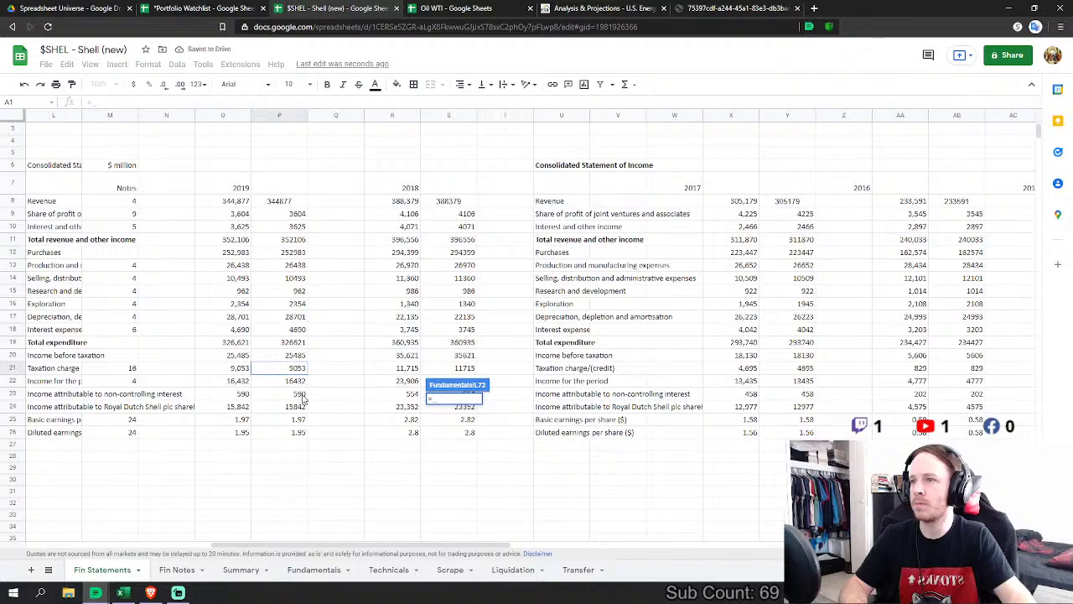
left_click(289, 394)
key("Return")
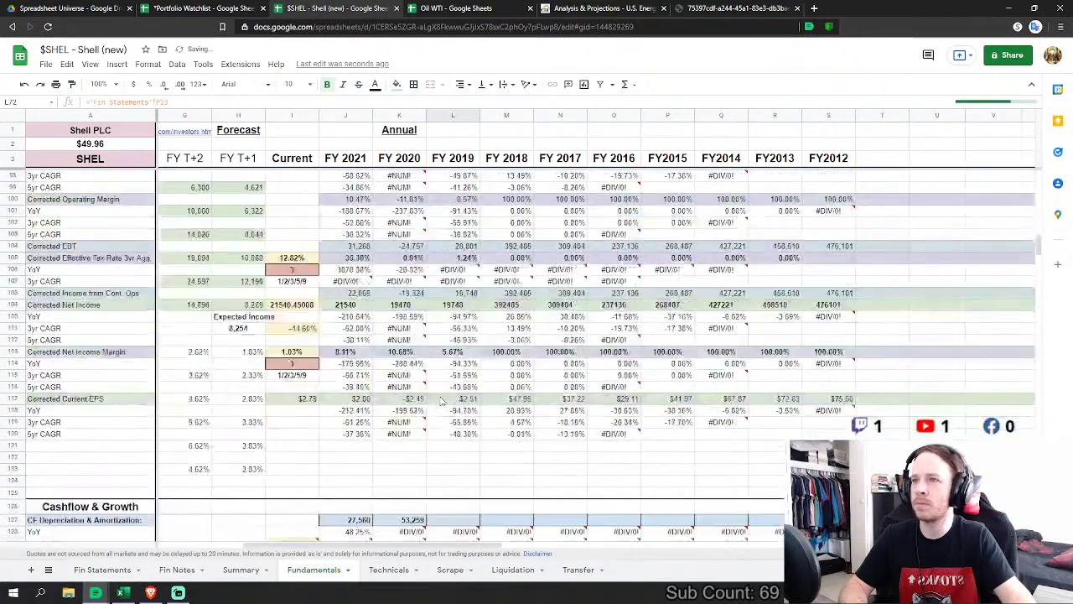
Step: Set FY 2019 CF Depreciation & Amortization in L127 to the 2019 depreciation plus Exploration well lines, Fin Statements P59+P60
scroll(442, 402, "down", 5)
left_click(453, 321)
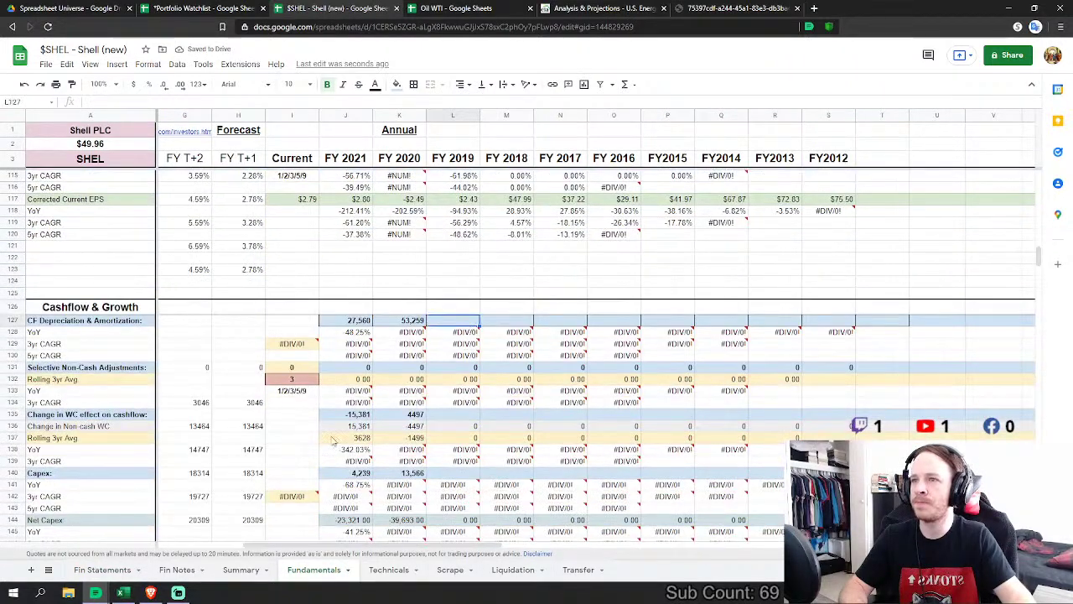
left_click(130, 569)
scroll(316, 404, "down", 5)
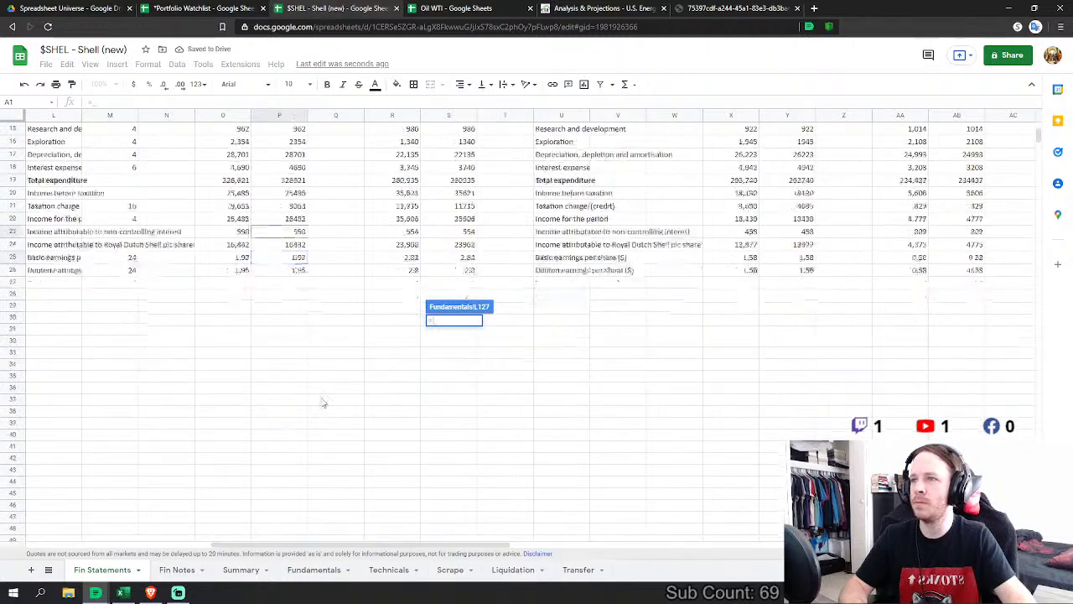
scroll(317, 404, "down", 3)
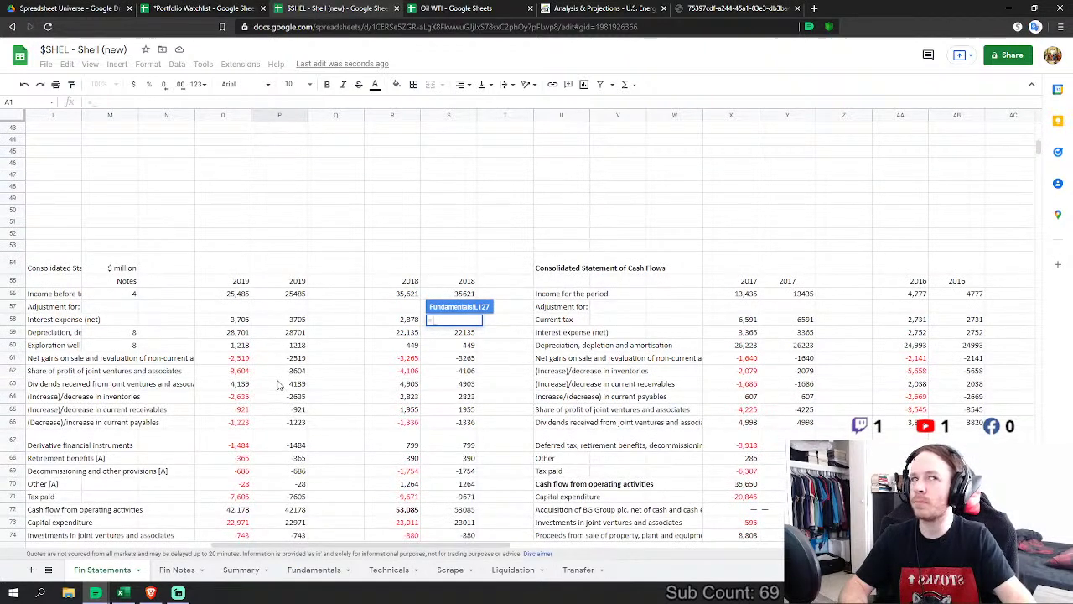
scroll(296, 334, "down", 1)
left_click(295, 309)
type("+")
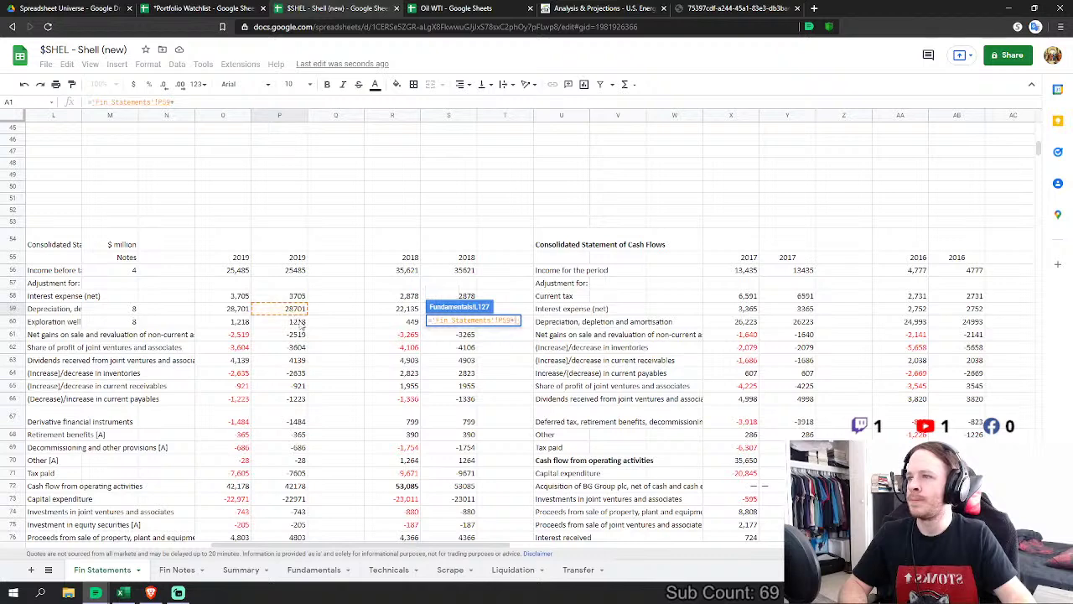
left_click(295, 322)
key("Return")
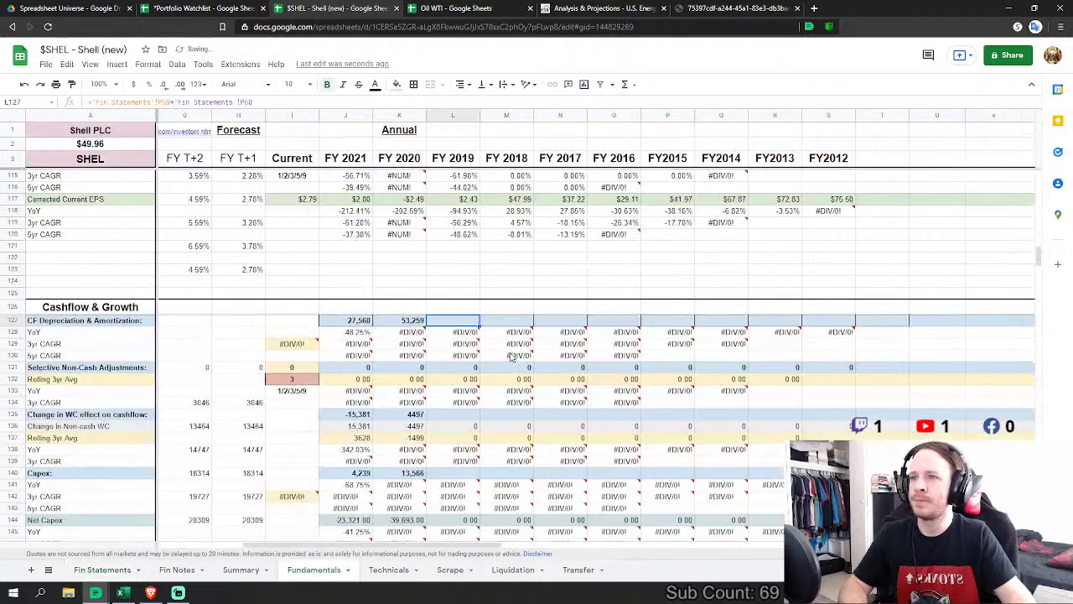
Step: Set FY 2019 Change in WC effect on cashflow in L135 to the sum of Fin Statements P61:P71
left_click(457, 416)
type("=su")
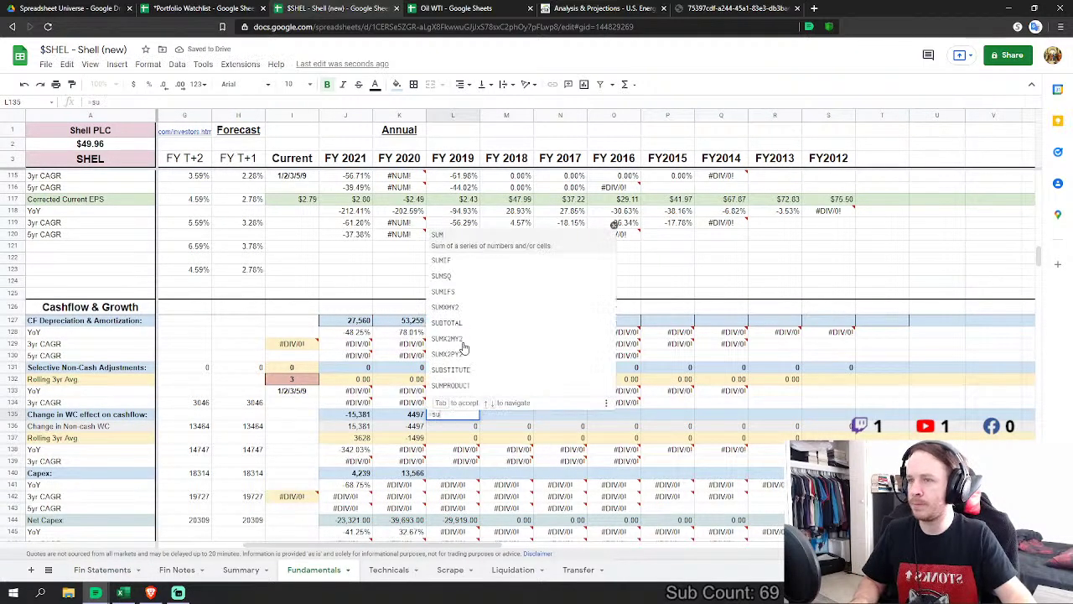
key("Tab")
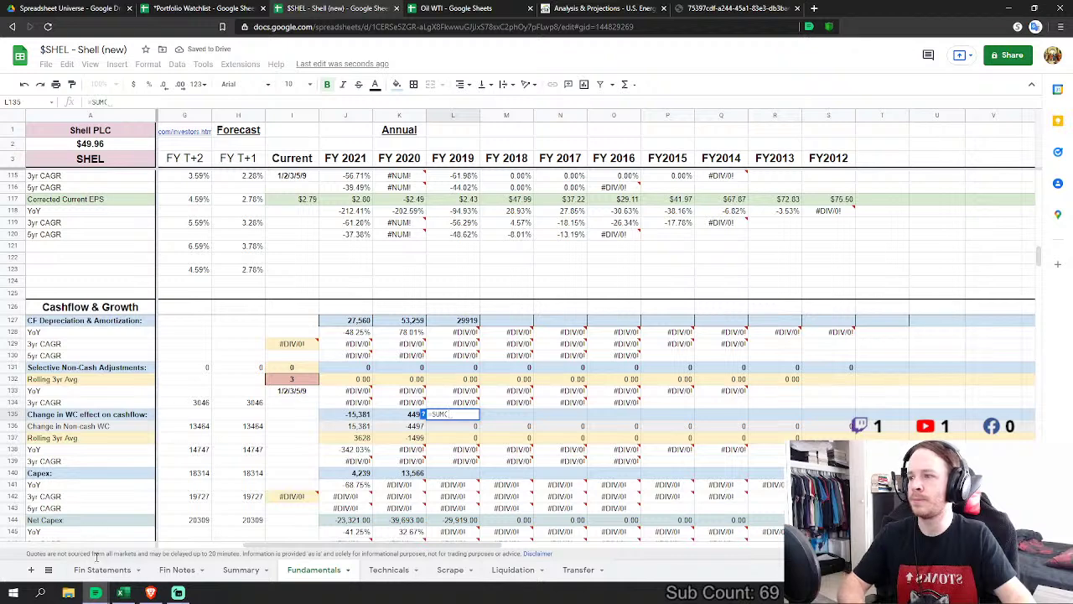
left_click(102, 570)
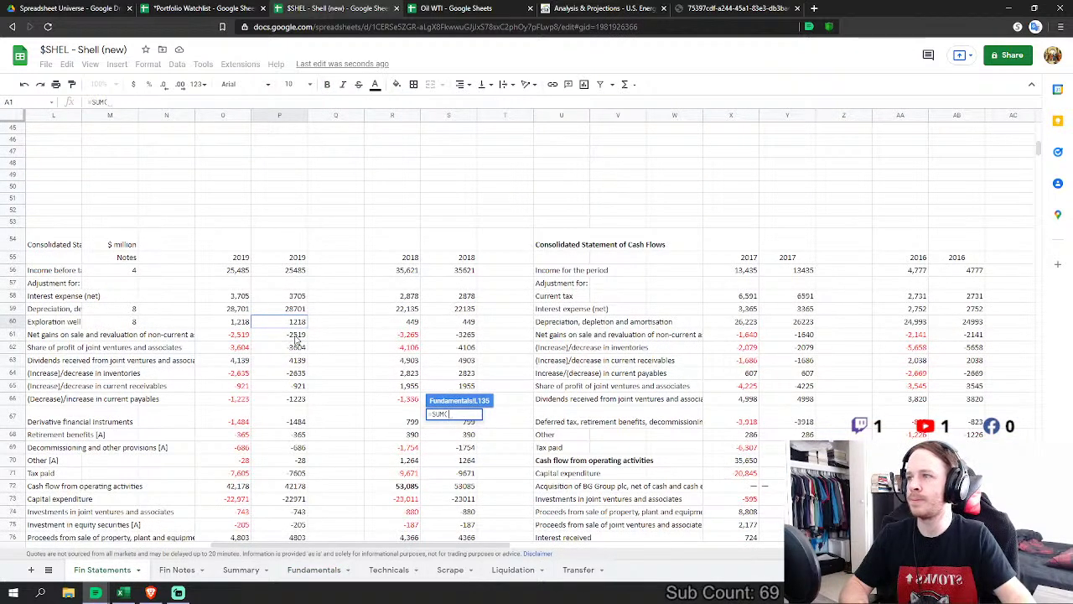
left_click_drag(299, 338, 303, 475)
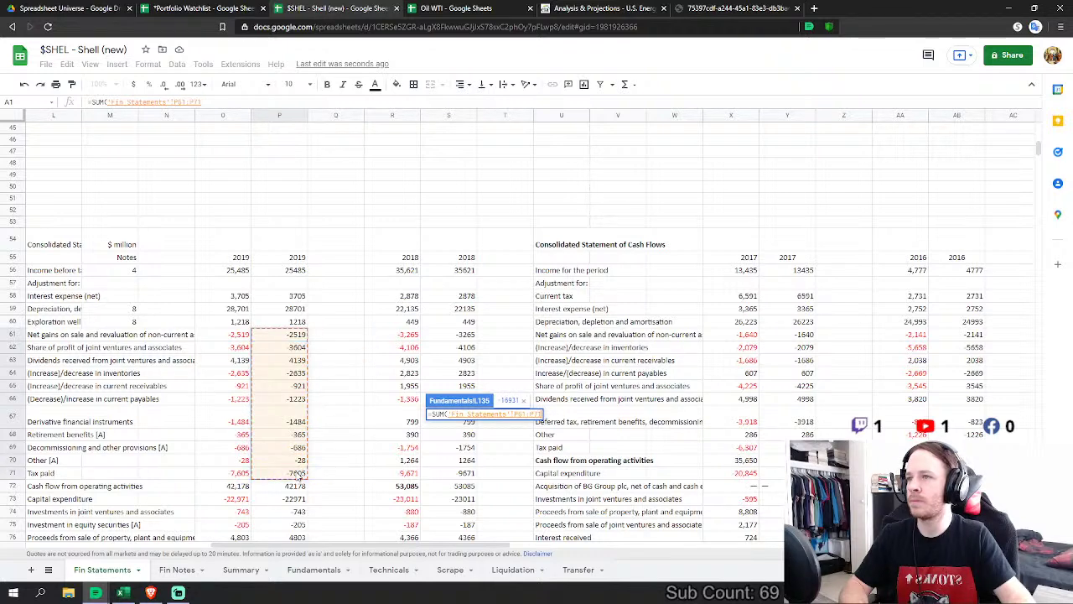
key("Return")
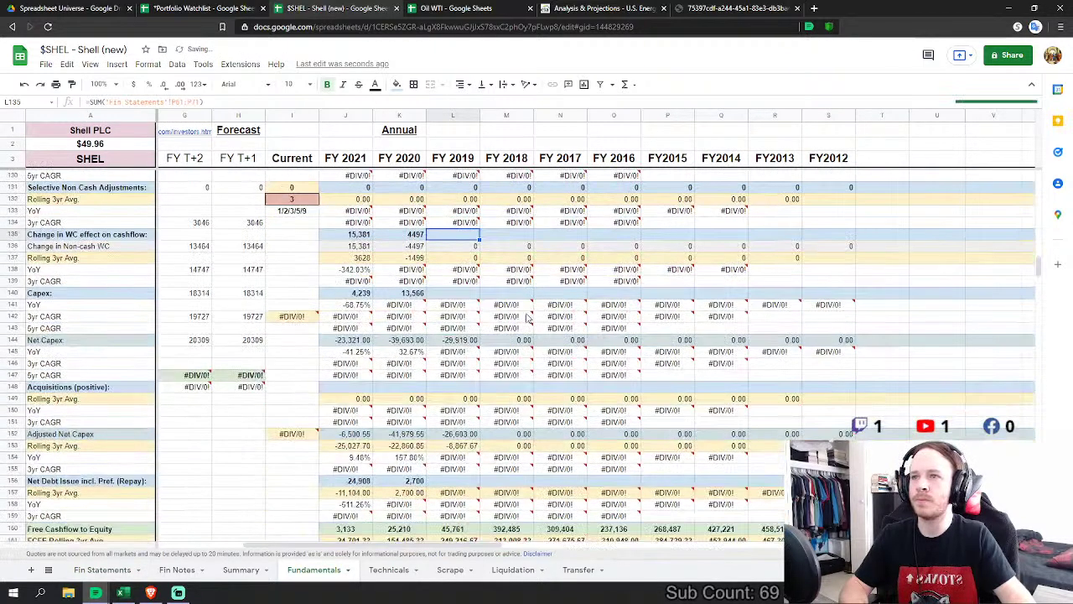
Step: Set FY 2019 Capex in L140 to -P73-P74-P76-P77-P79 from the 2019 cash flow column in Fin Statements
left_click(475, 295)
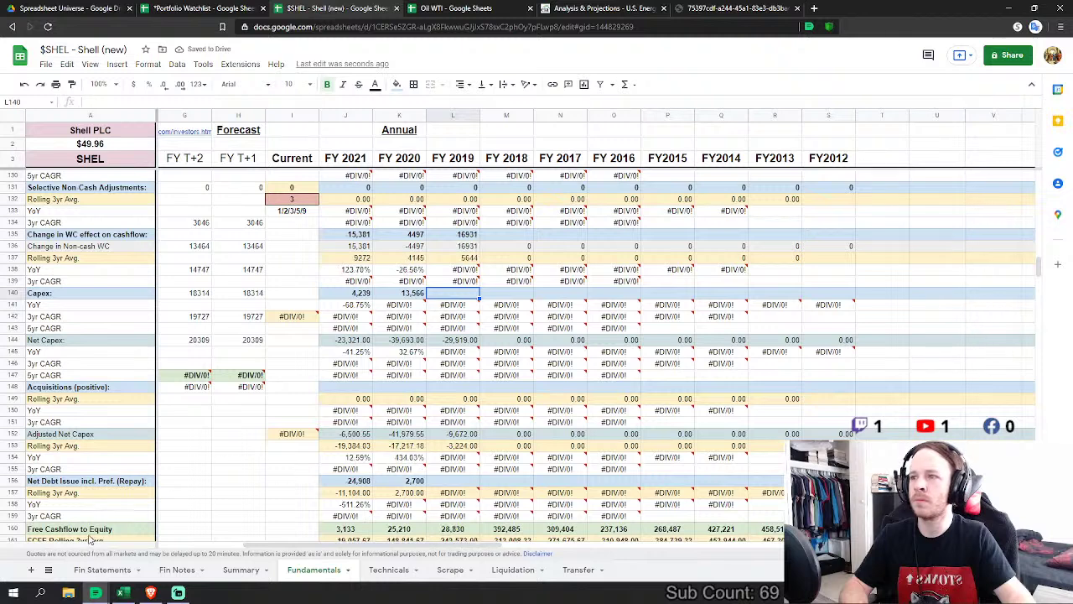
type("=")
left_click(102, 569)
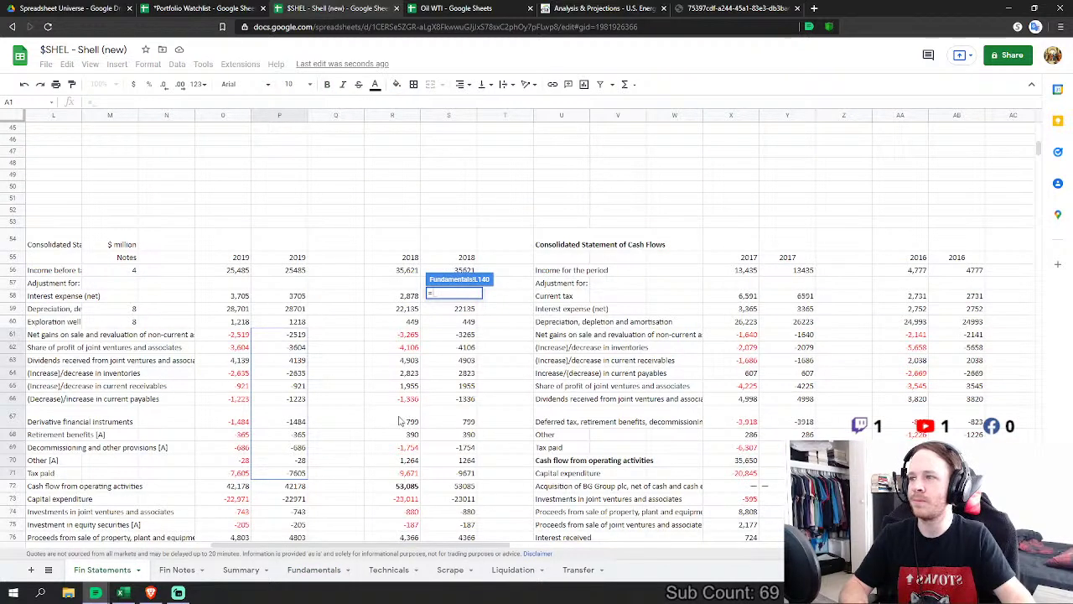
scroll(400, 421, "down", 3)
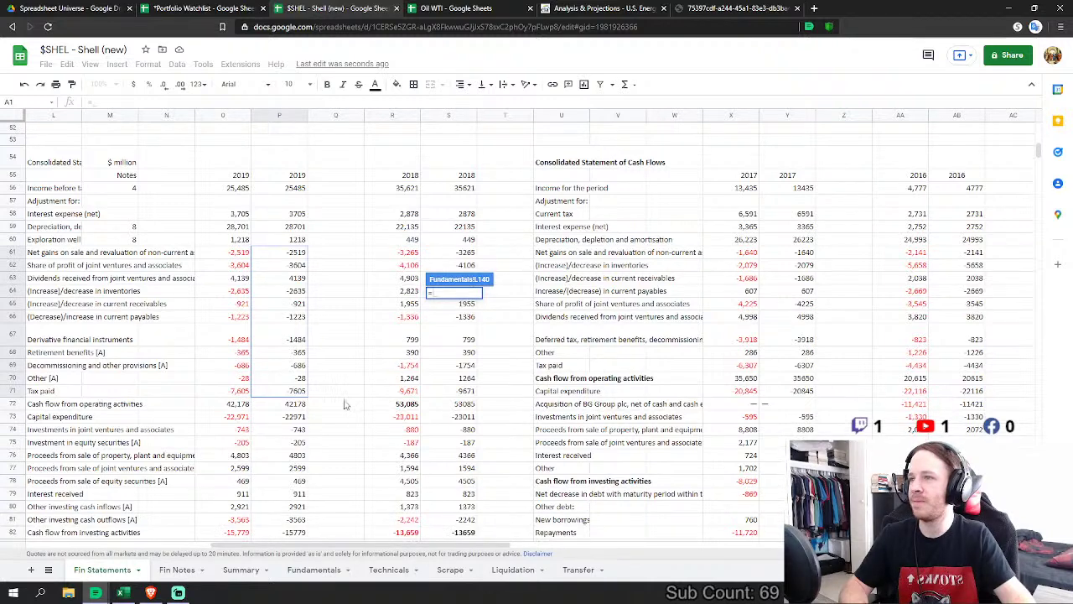
scroll(315, 410, "down", 2)
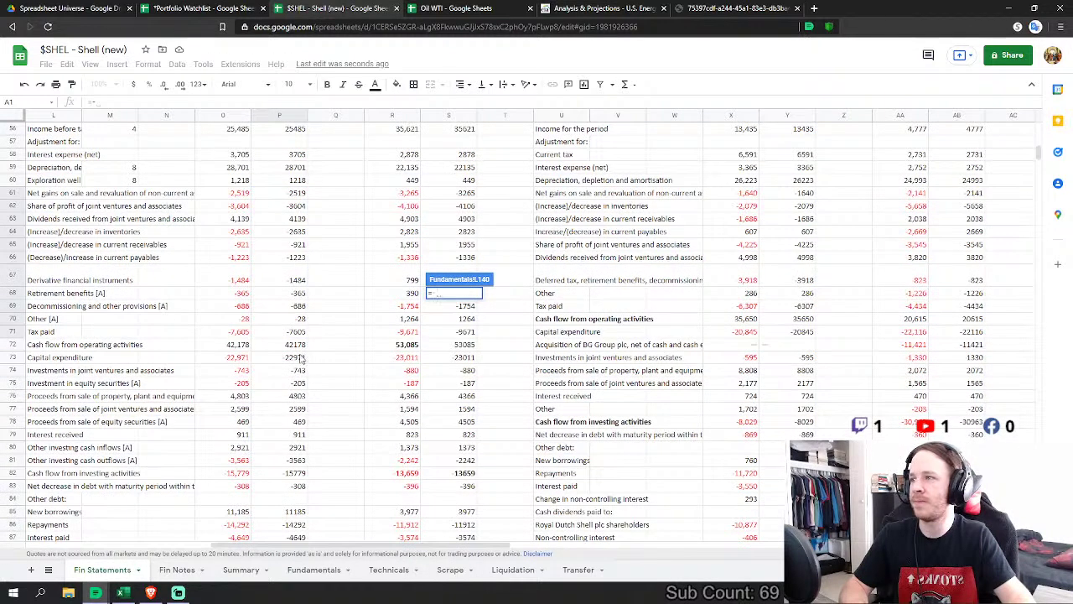
left_click(300, 358)
type("-")
left_click(300, 371)
type("-")
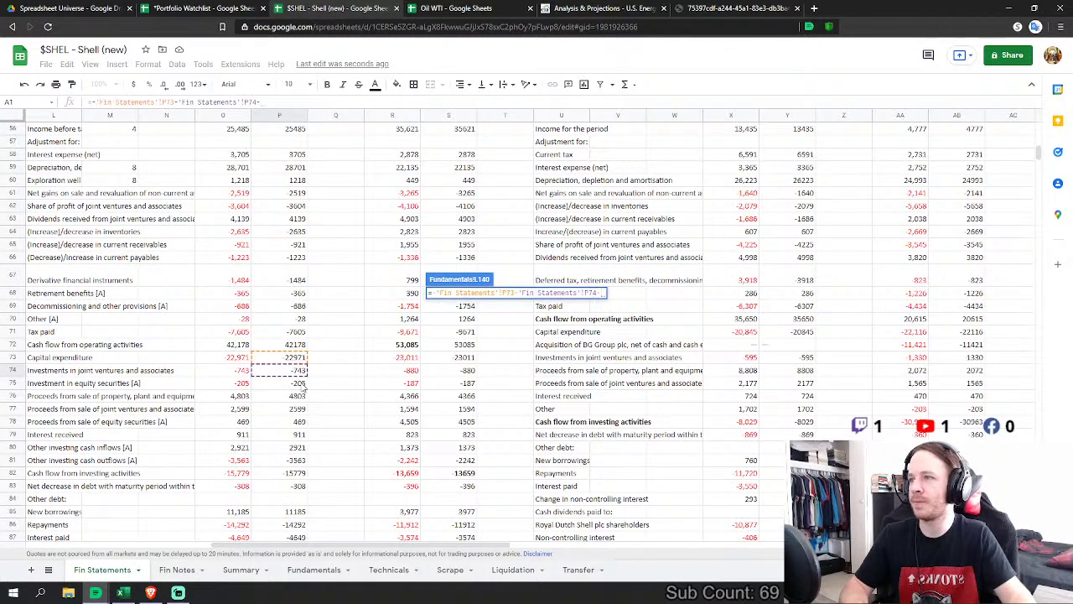
left_click(297, 397)
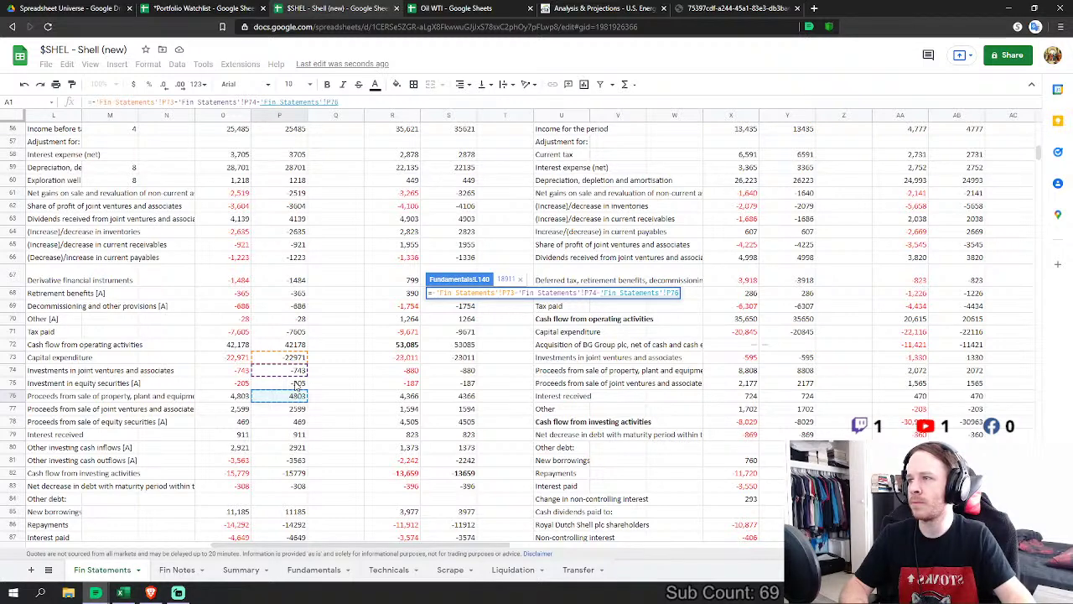
type("-")
left_click(300, 409)
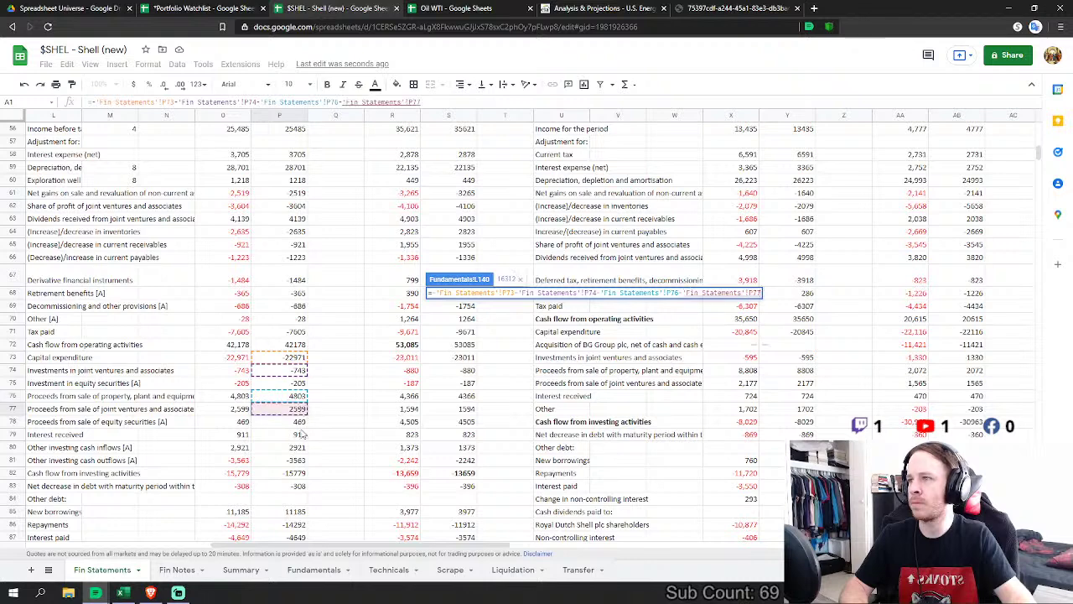
type("-")
left_click(300, 434)
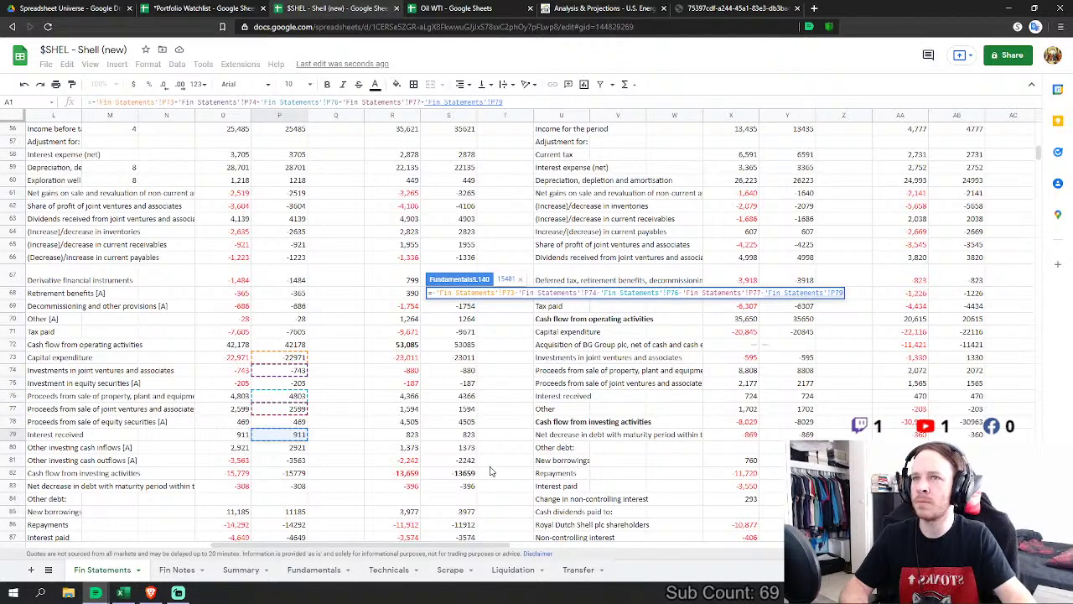
key("Return")
Step: Check the FY 2020 Capex formula in K140 against Fin Statements and remove its J75 investment in equity securities term
left_click(415, 295)
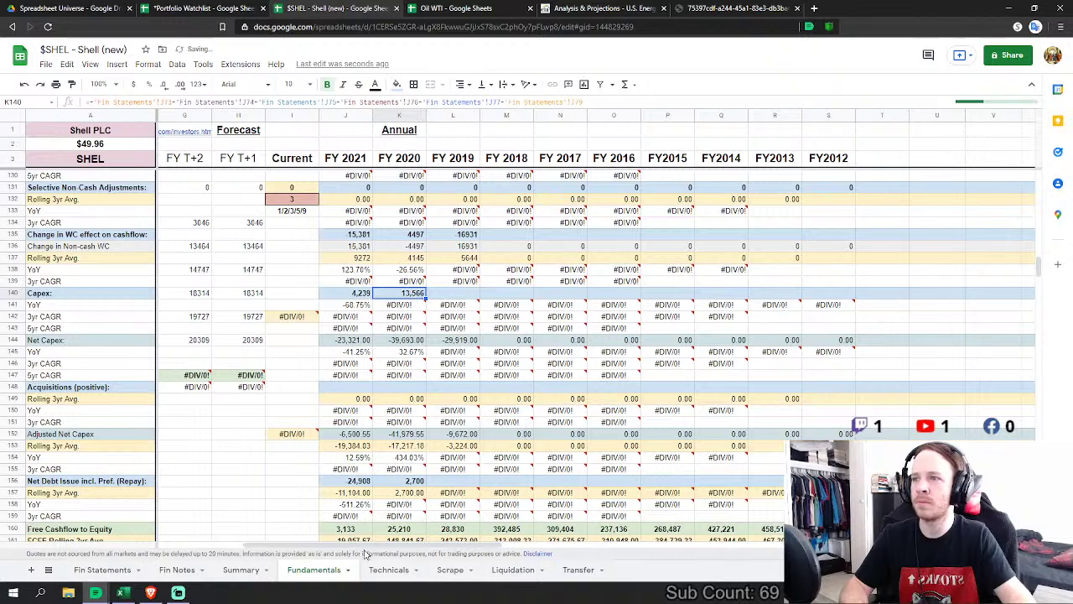
left_click(102, 570)
scroll(165, 545, "left", 10)
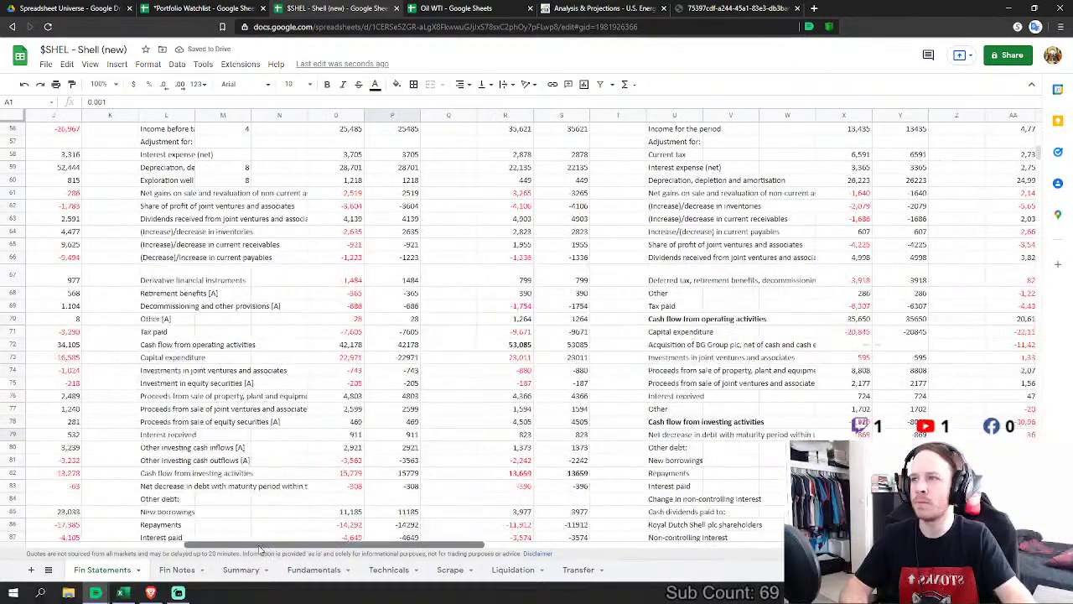
left_click_drag(166, 550, 298, 550)
left_click(314, 569)
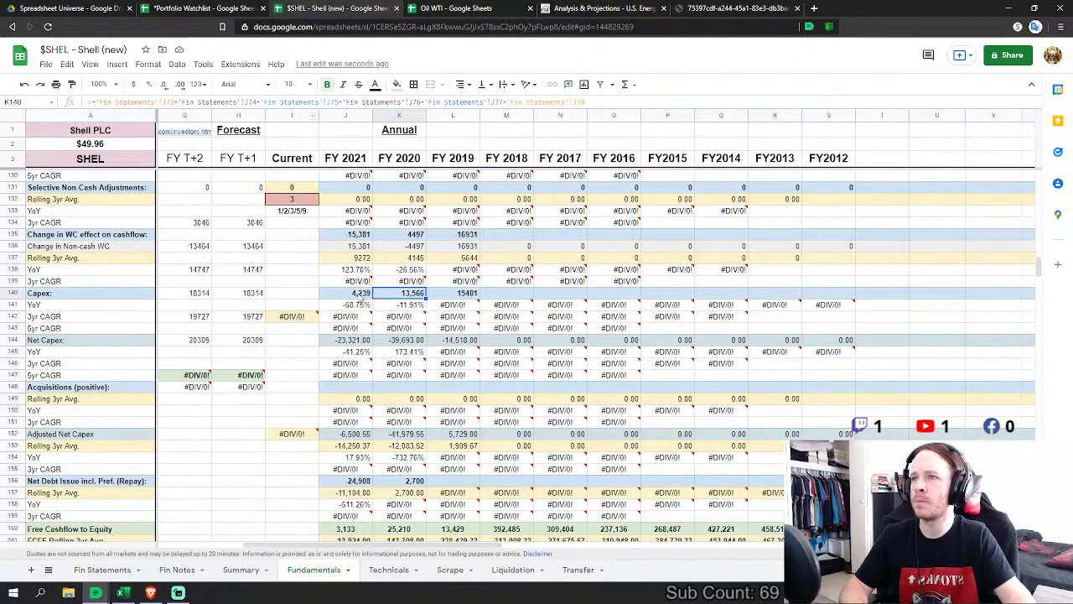
left_click(360, 295)
left_click(404, 296)
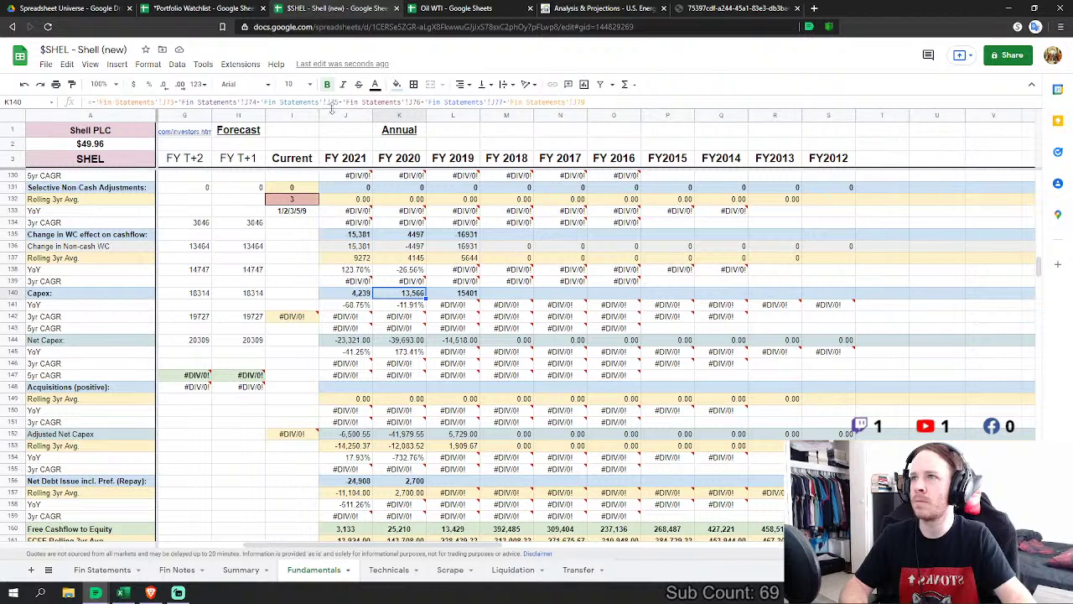
left_click_drag(339, 101, 260, 101)
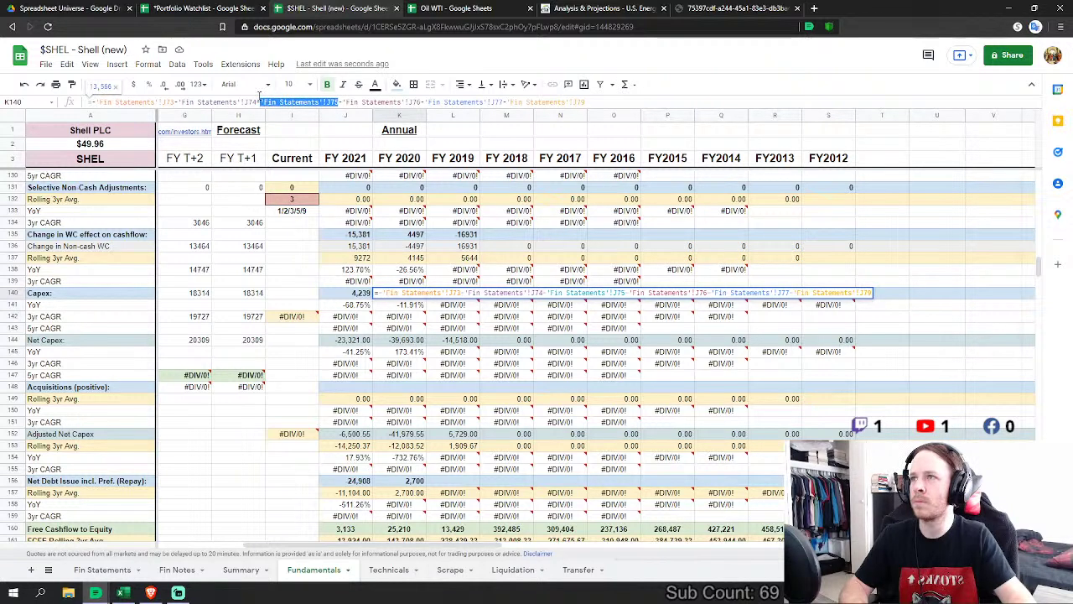
key("BackSpace")
key("BackSpace")
key("Return")
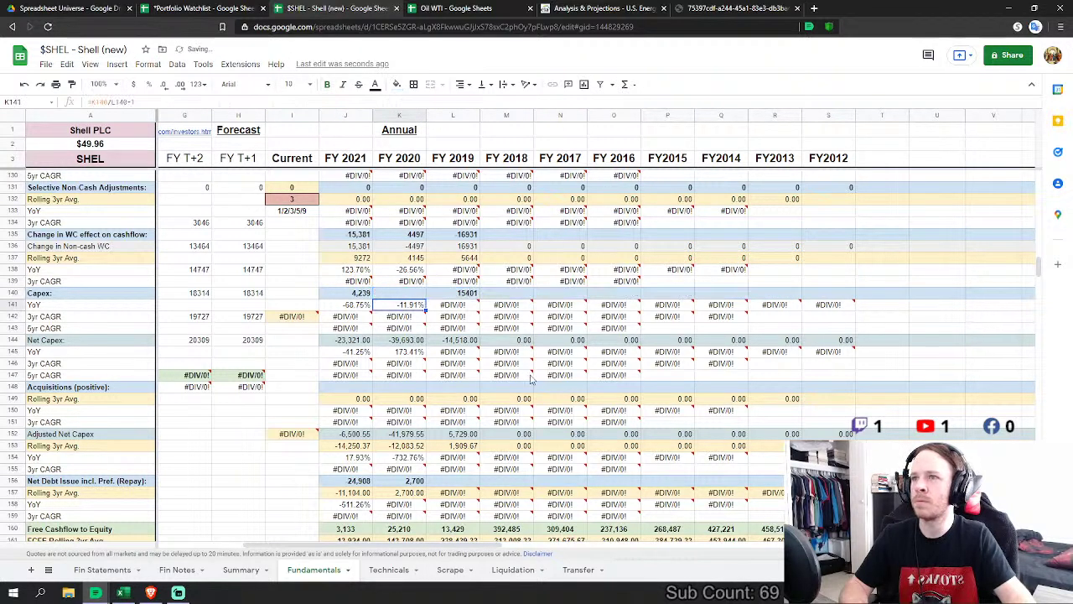
Step: Set FY 2019 Net Debt Issue in L156 to the sum of Fin Statements P85+P86+P83+P87+P88
scroll(470, 394, "down", 2)
left_click(453, 422)
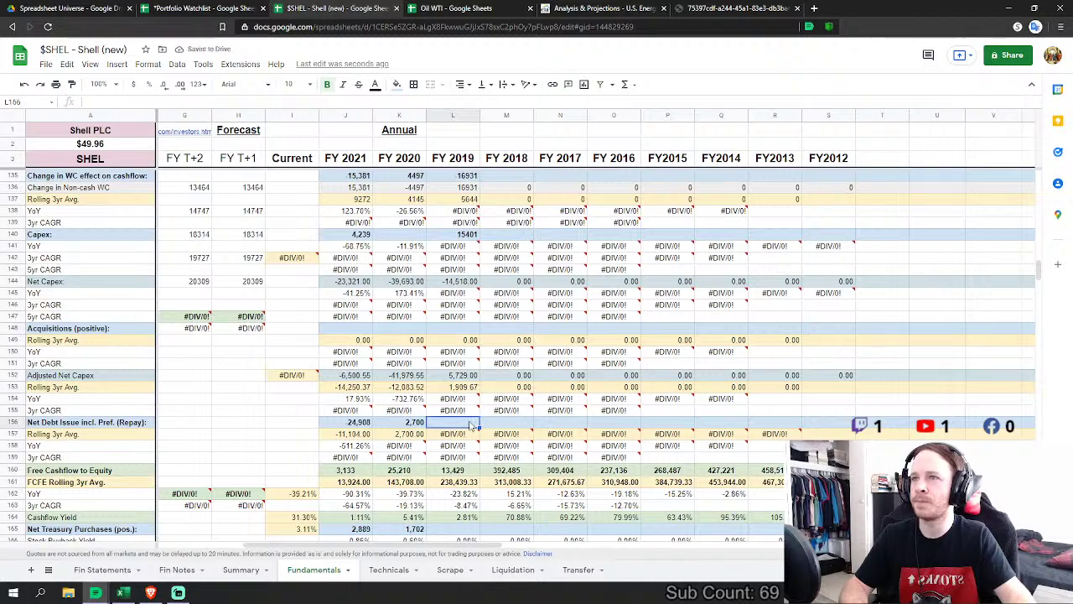
type("=")
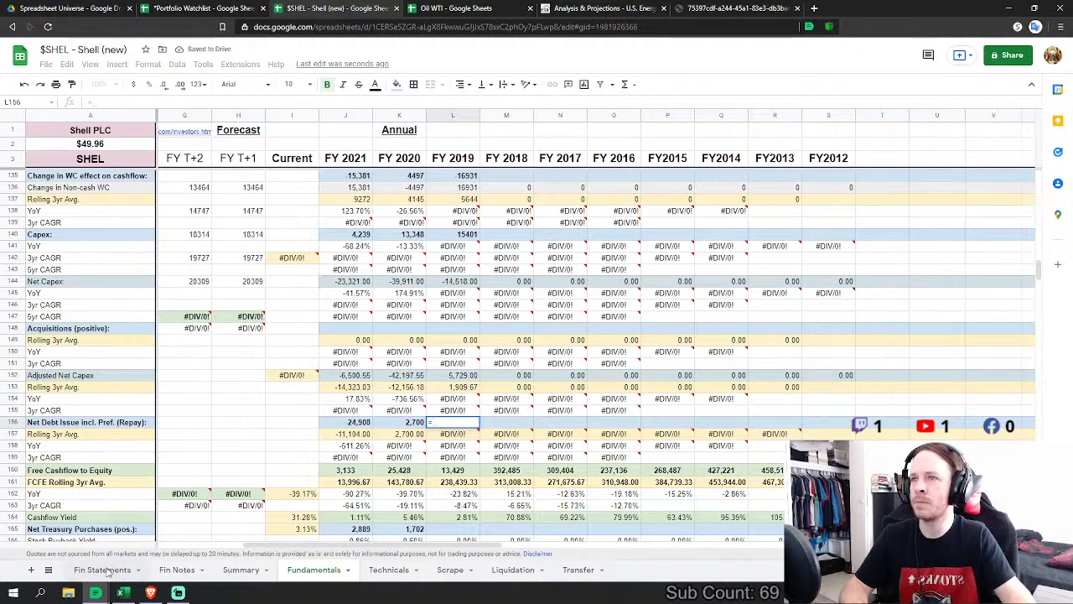
left_click(102, 569)
scroll(323, 395, "down", 2)
scroll(312, 379, "up", 2)
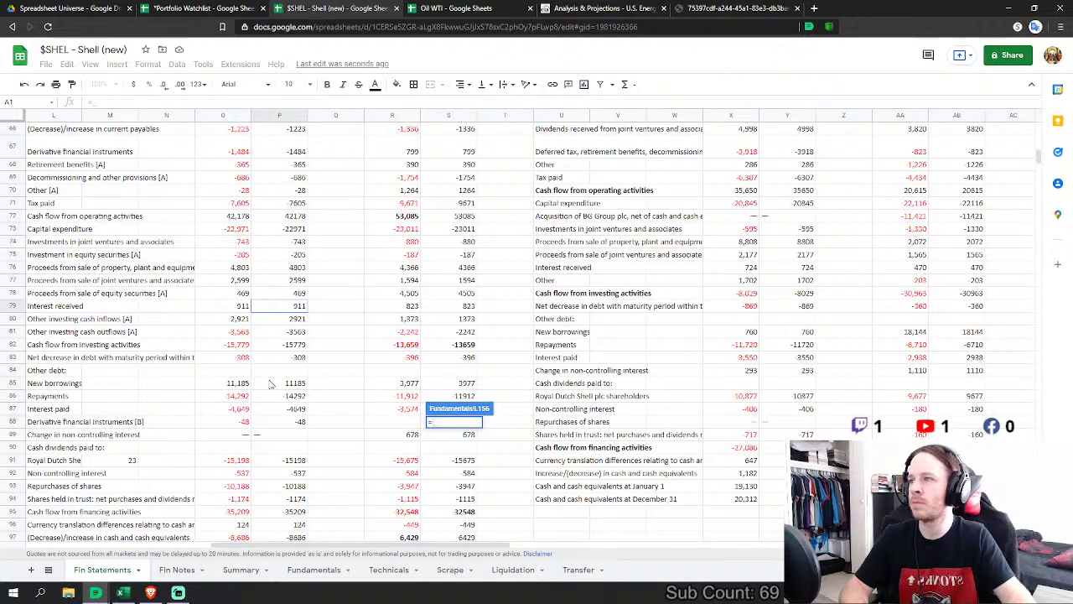
left_click(296, 383)
type("+")
left_click(298, 395)
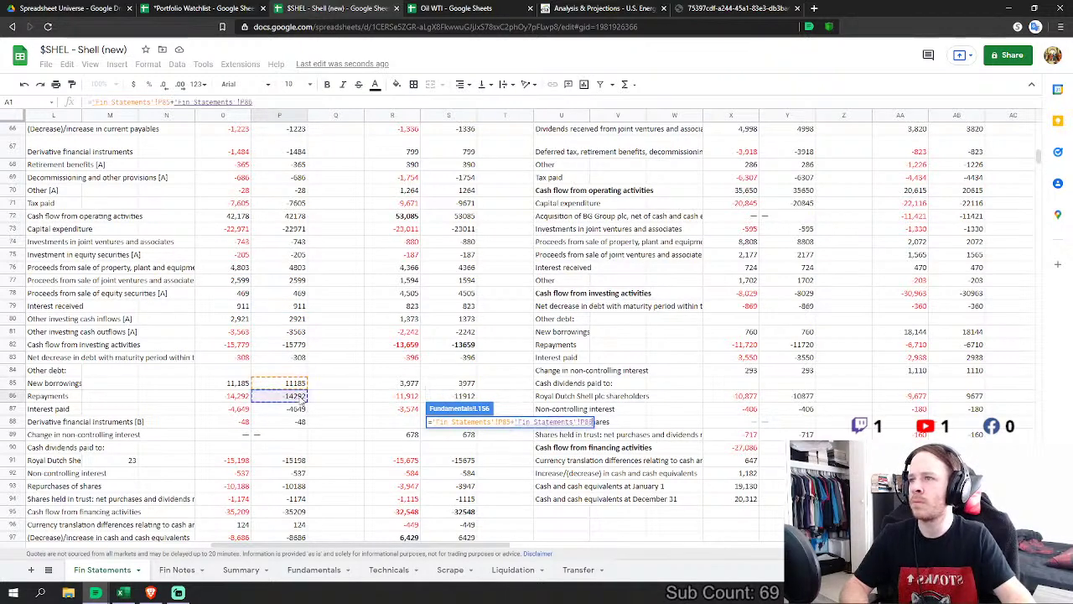
type("+")
left_click(295, 357)
type("+'Fin Statements'!P83+")
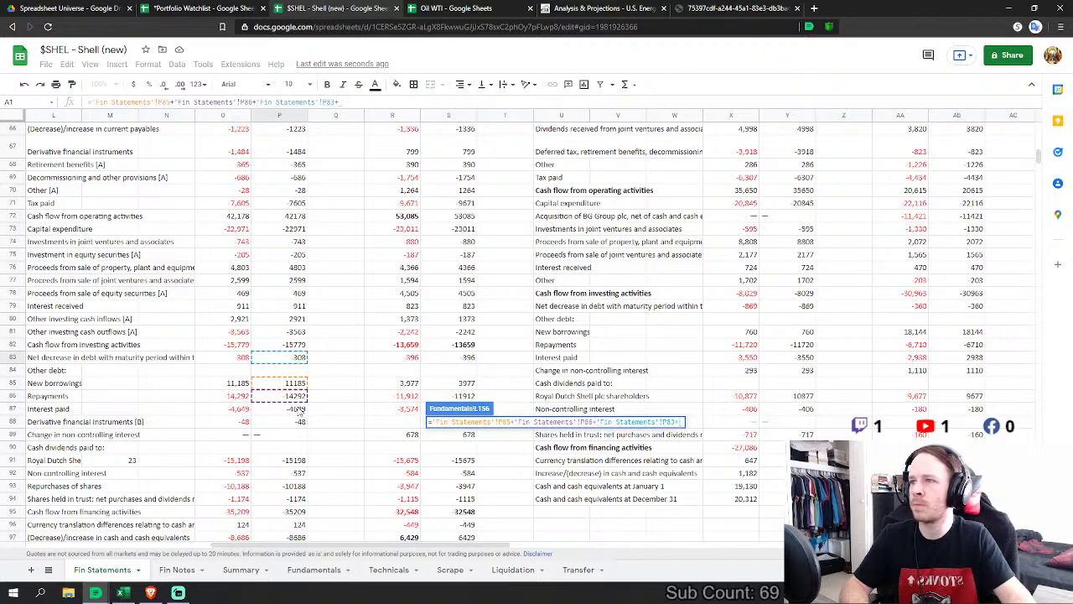
left_click(300, 410)
type("+")
left_click(302, 423)
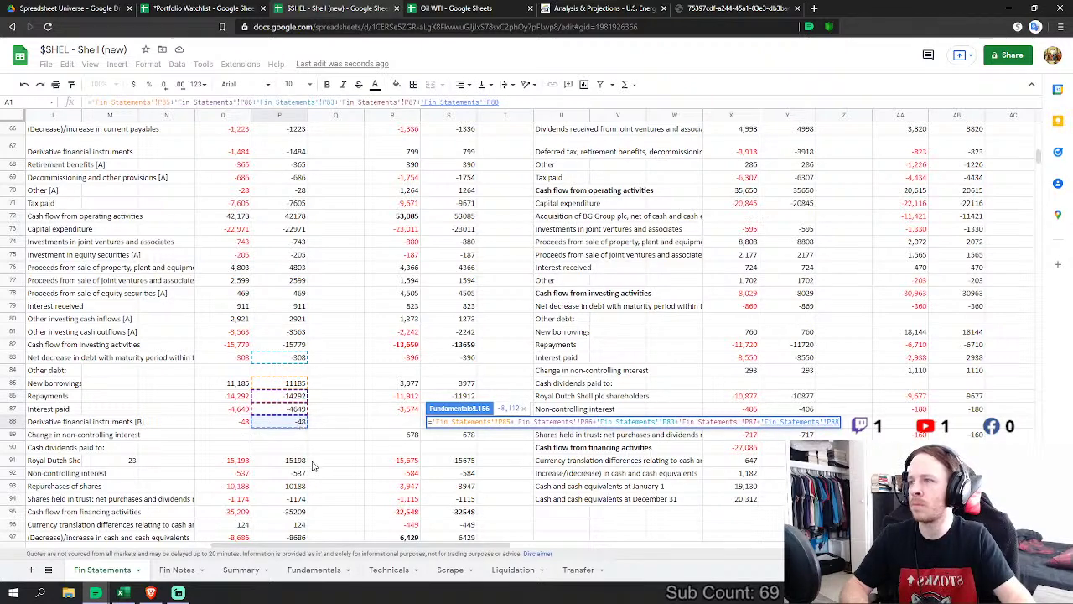
key("Escape")
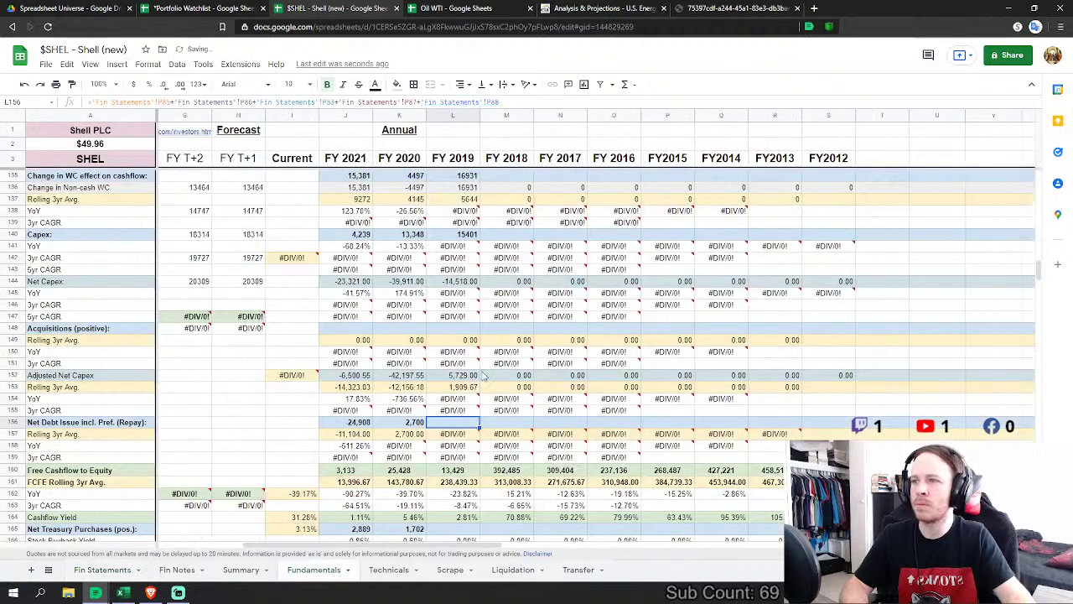
Step: Link FY 2019 Net Treasury Purchases in L165 to the negated 2019 Repurchases of shares in Fin Statements P93
type("=-")
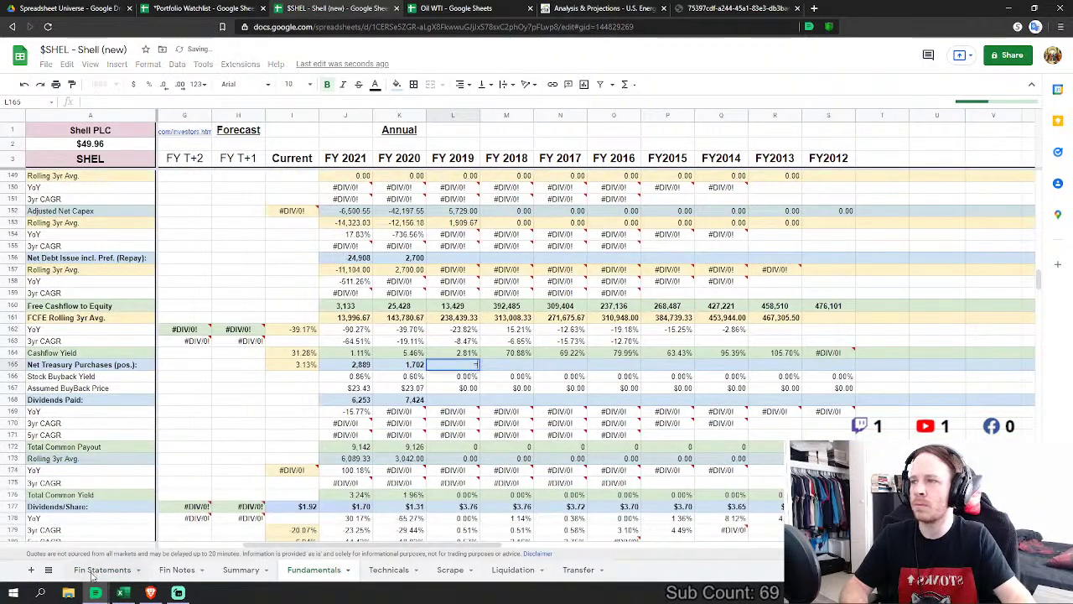
left_click(102, 569)
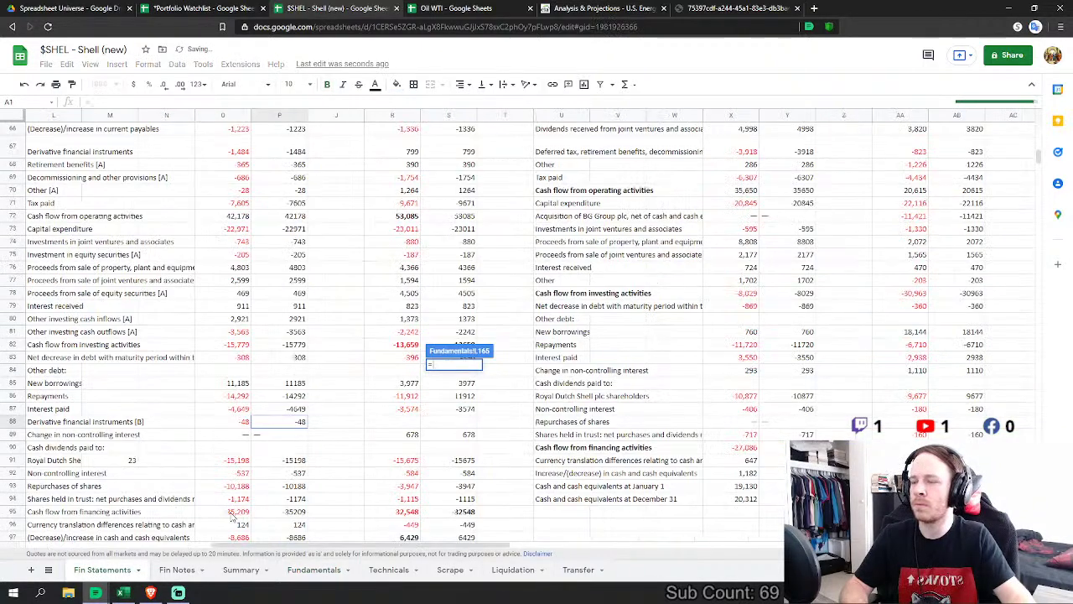
left_click(294, 485)
key("Return")
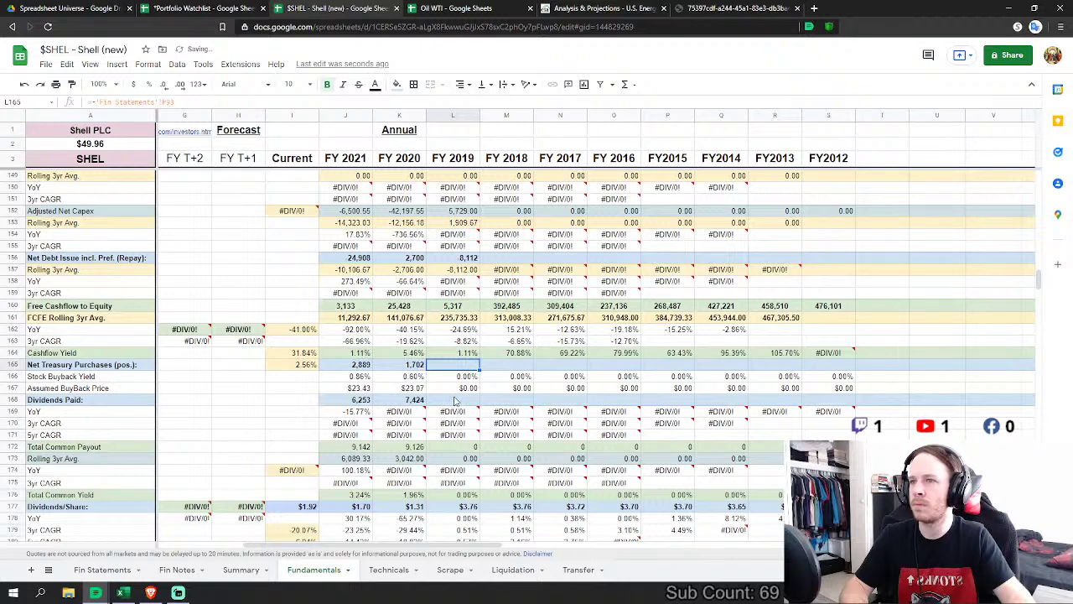
Step: Link FY 2019 Dividends Paid in L168 to the negated 2019 Royal Dutch Shell shareholder dividends in Fin Statements P91
left_click(456, 400)
type("=-")
left_click(102, 569)
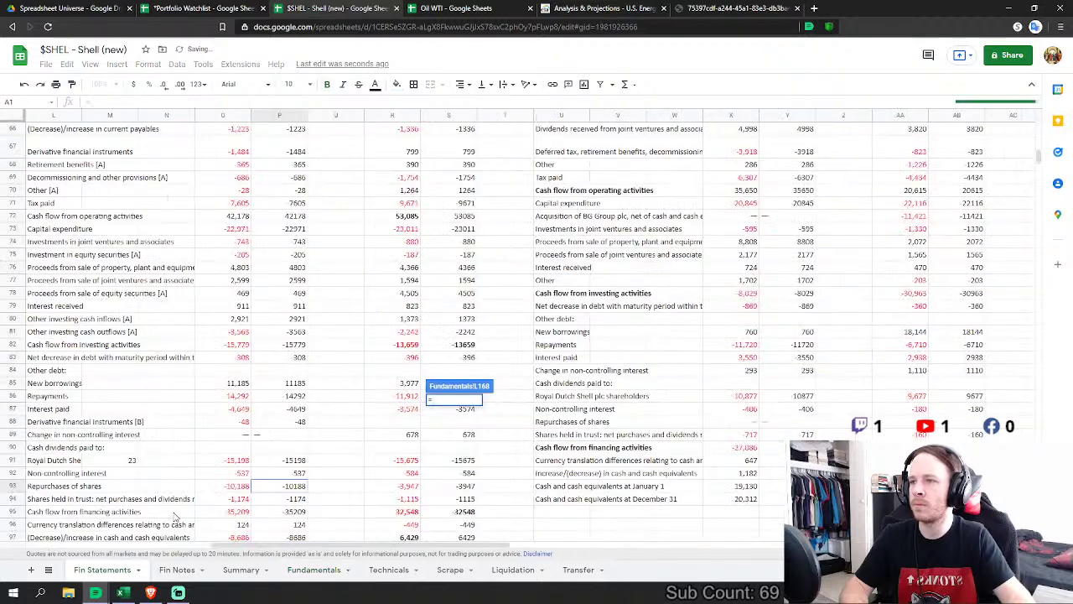
left_click(295, 459)
key("Return")
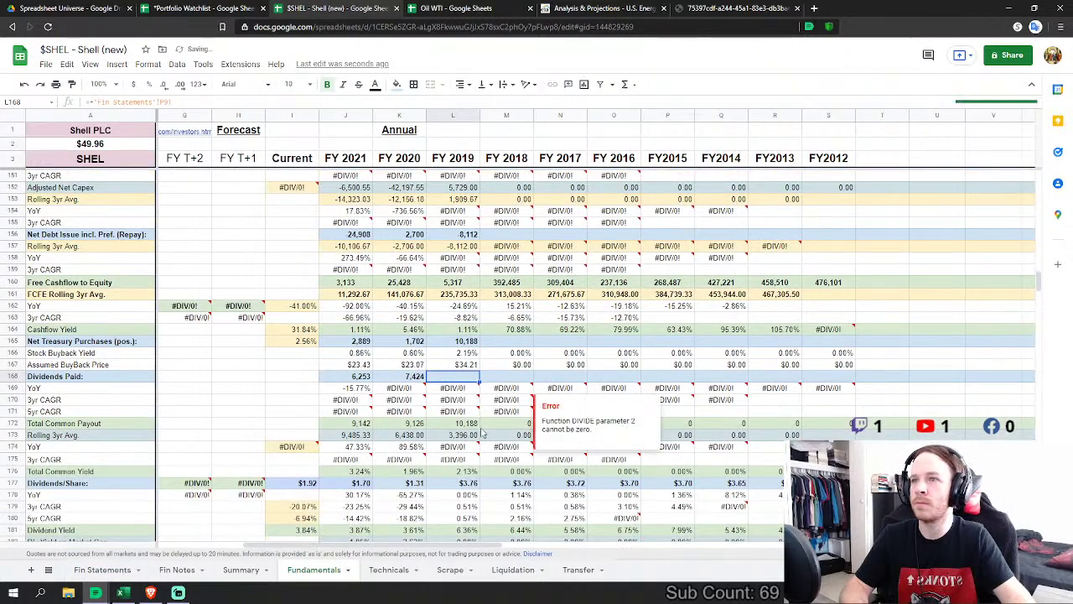
Step: Link FY 2019 Cash & Equivalents in L226 to the Dec 31, 2019 cash line in Fin Statements P133
scroll(483, 432, "down", 5)
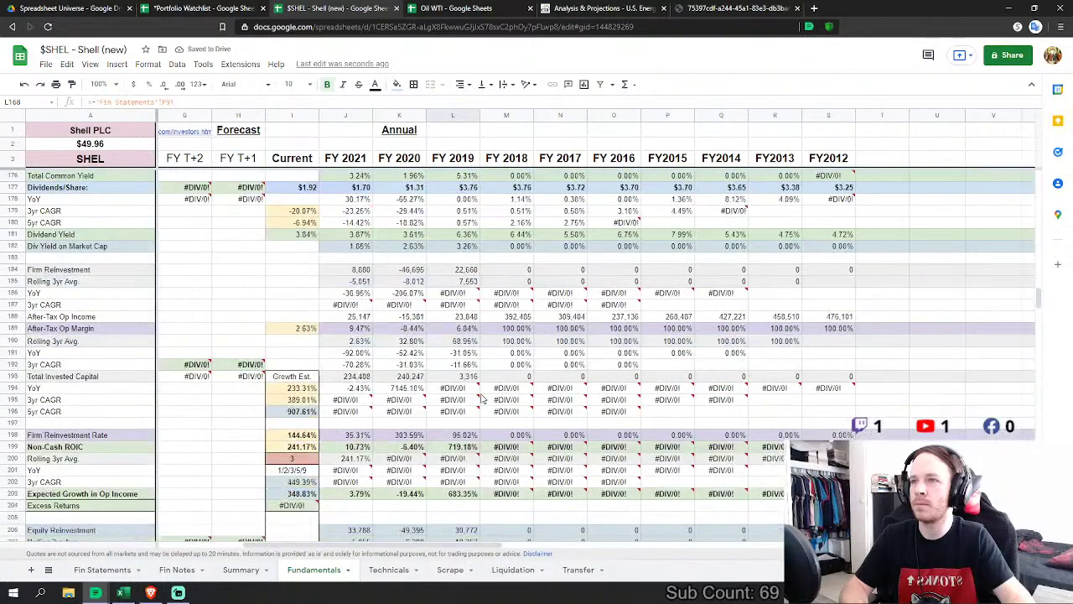
scroll(483, 399, "down", 5)
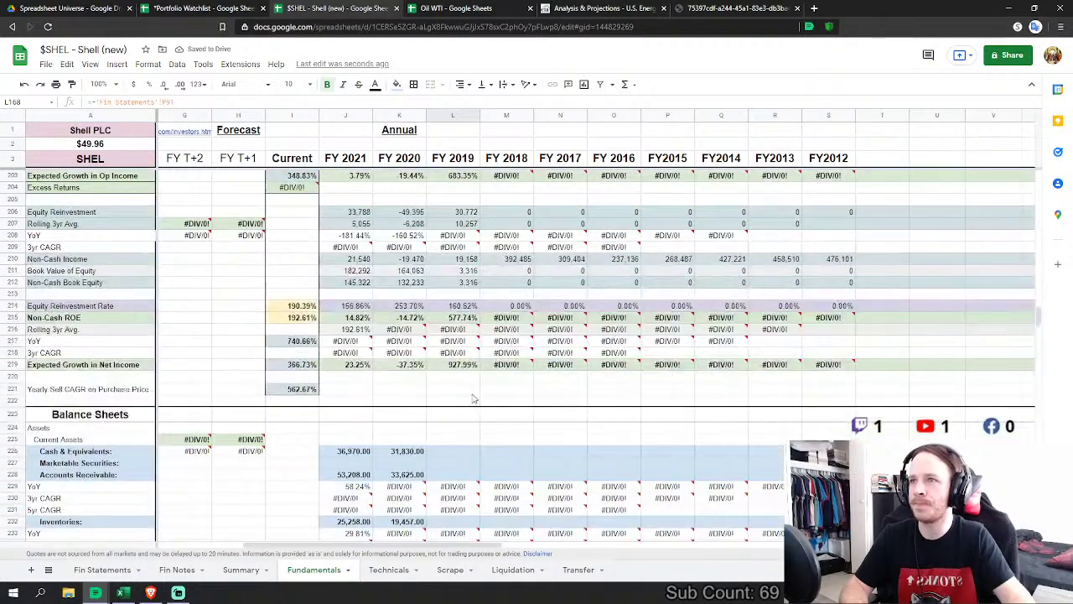
left_click(444, 450)
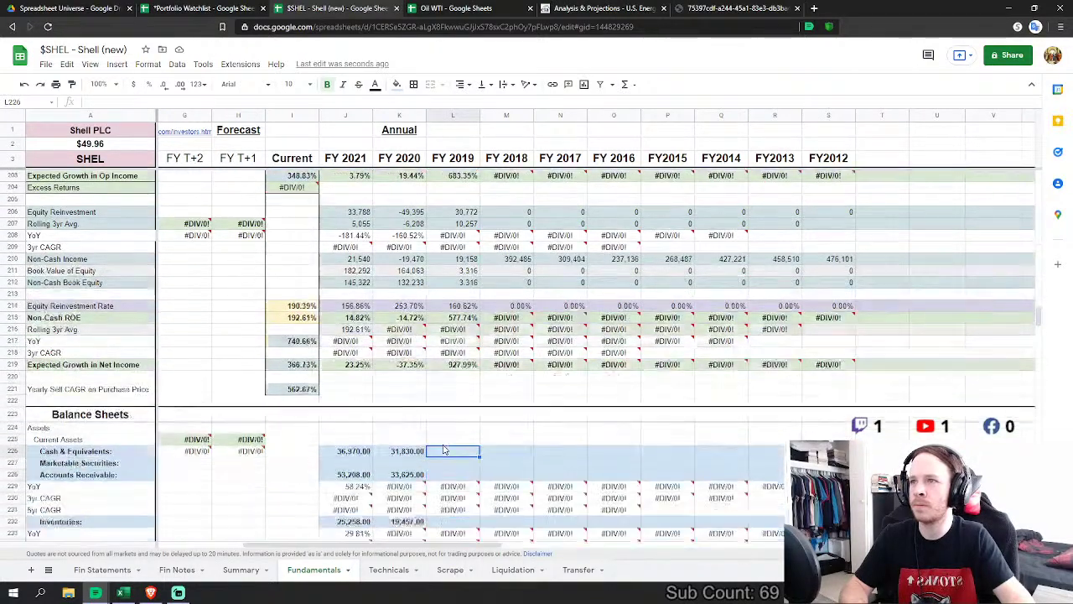
type("=")
left_click(125, 572)
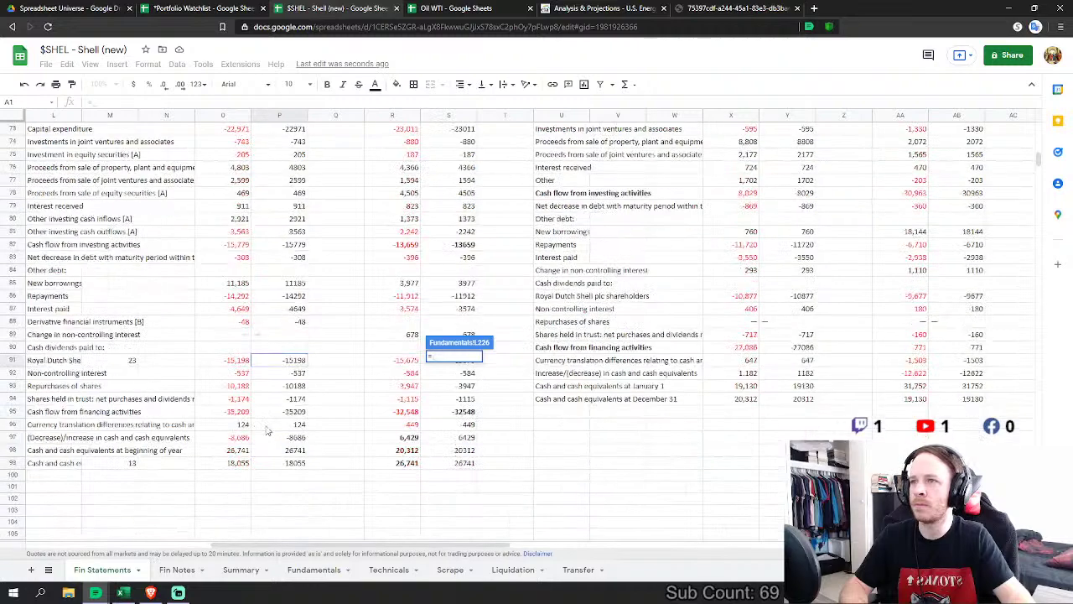
scroll(266, 430, "down", 5)
scroll(279, 392, "down", 3)
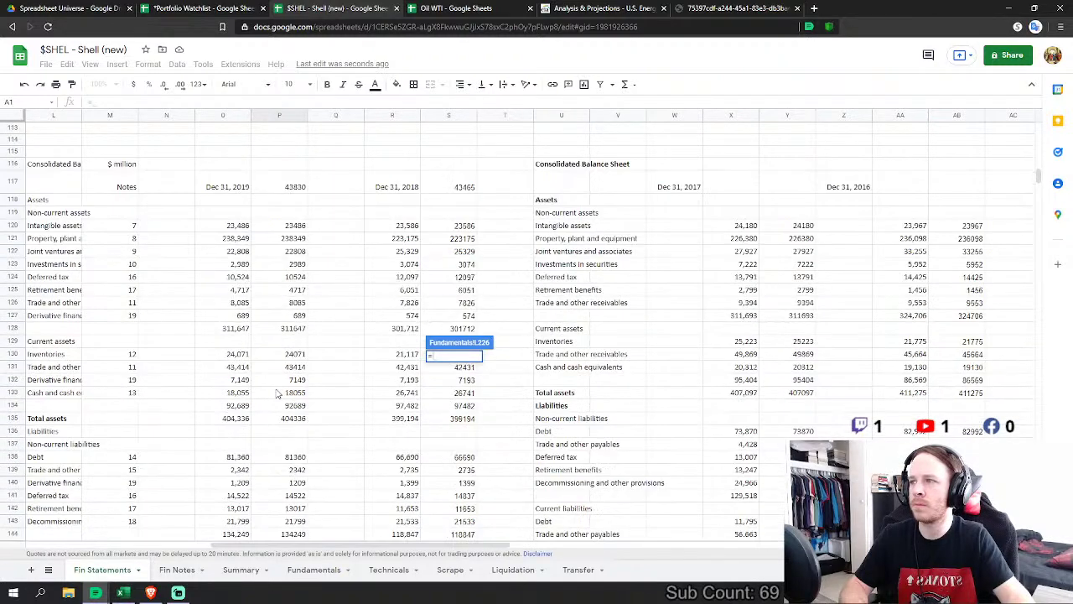
left_click(305, 397)
key("Return")
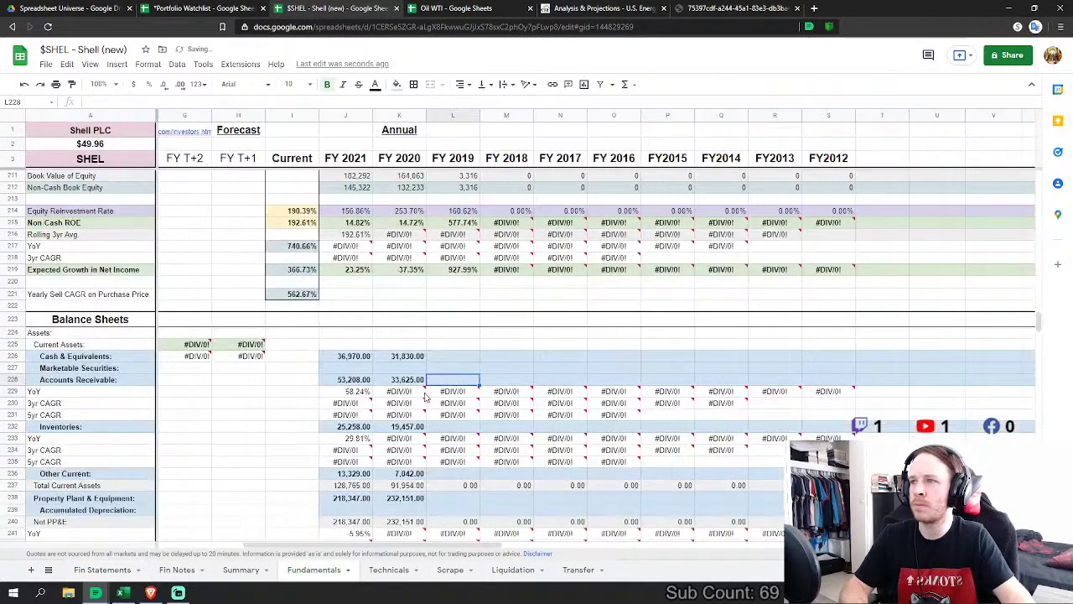
Step: Link FY 2019 Accounts Receivable in L228 to the Dec 31, 2019 current trade and other receivables in Fin Statements P131
left_click(101, 570)
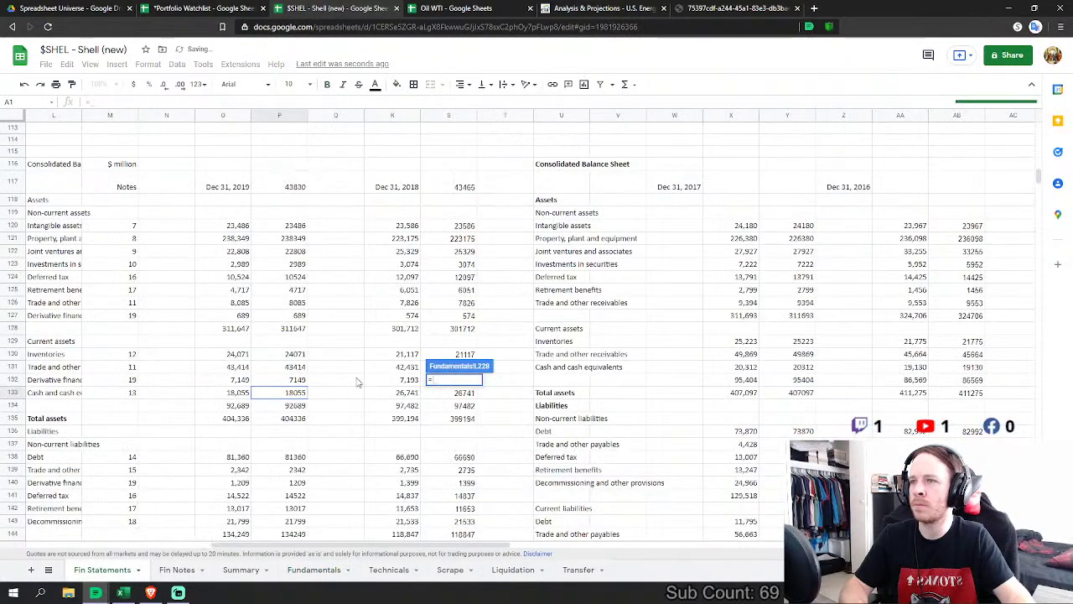
left_click(296, 369)
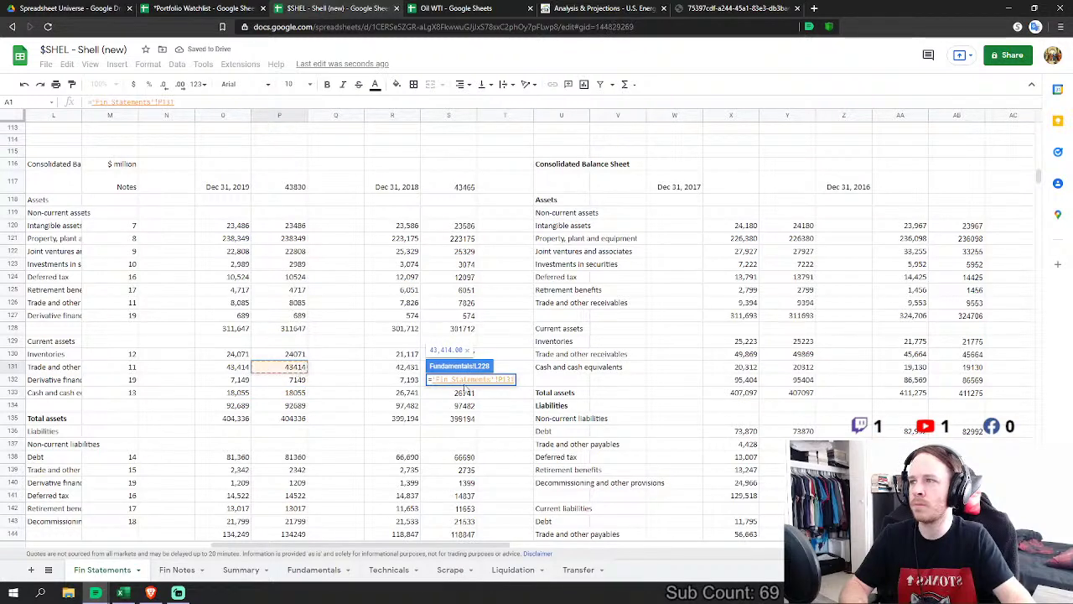
key("Return")
Step: Link FY 2019 Inventories in L232 to the Dec 31, 2019 inventories in Fin Statements P130
left_click(465, 432)
type("=")
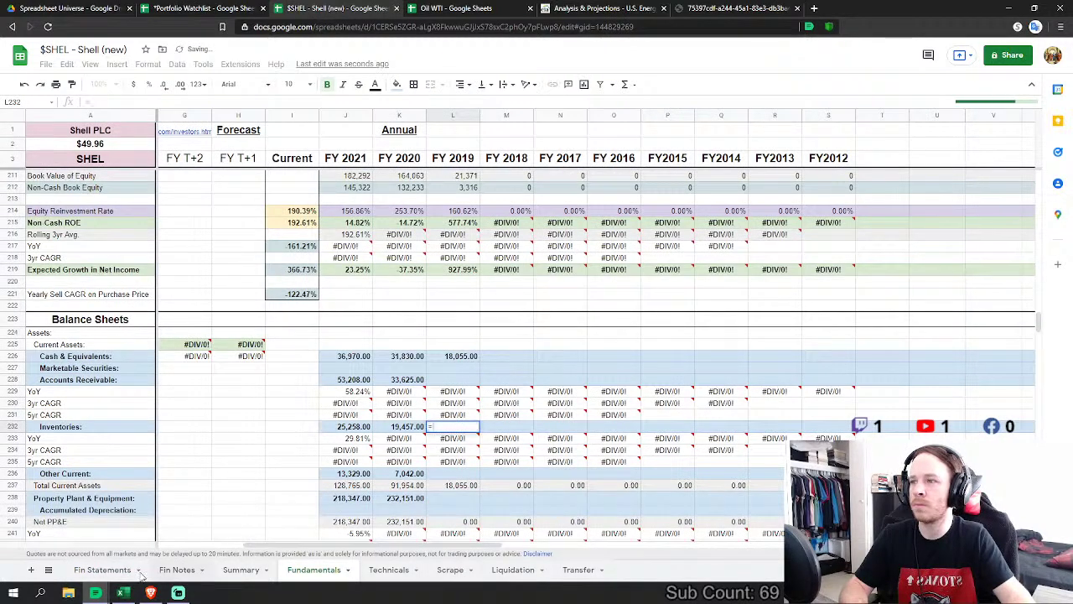
left_click(101, 569)
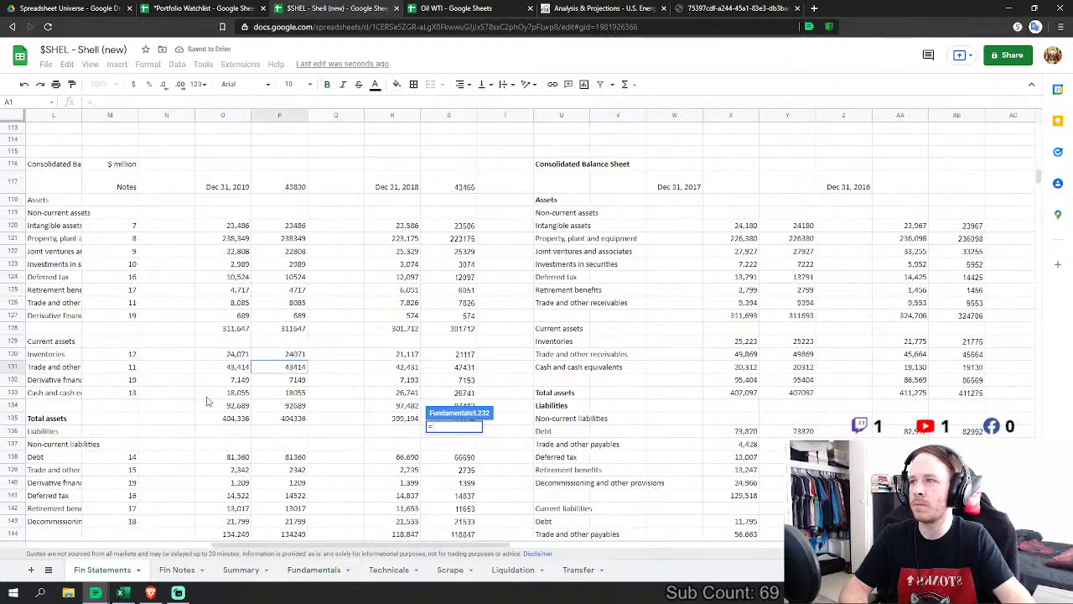
left_click(297, 355)
key("Return")
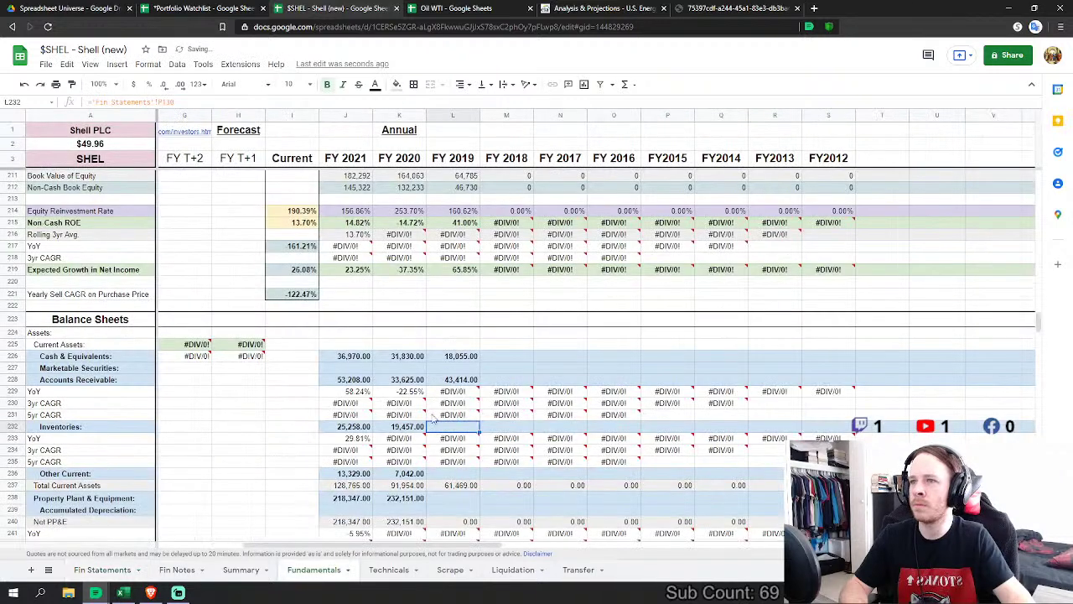
Step: Link FY 2019 Other Current assets in L236 to the Dec 31, 2019 current derivative financial instruments in Fin Statements P132
left_click(454, 475)
type("=")
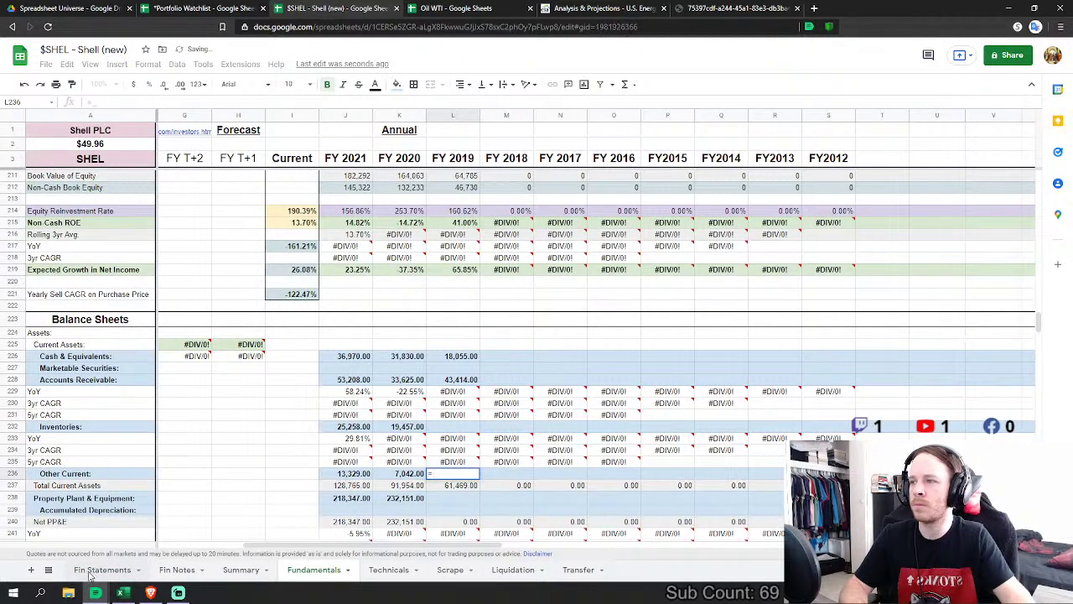
left_click(102, 569)
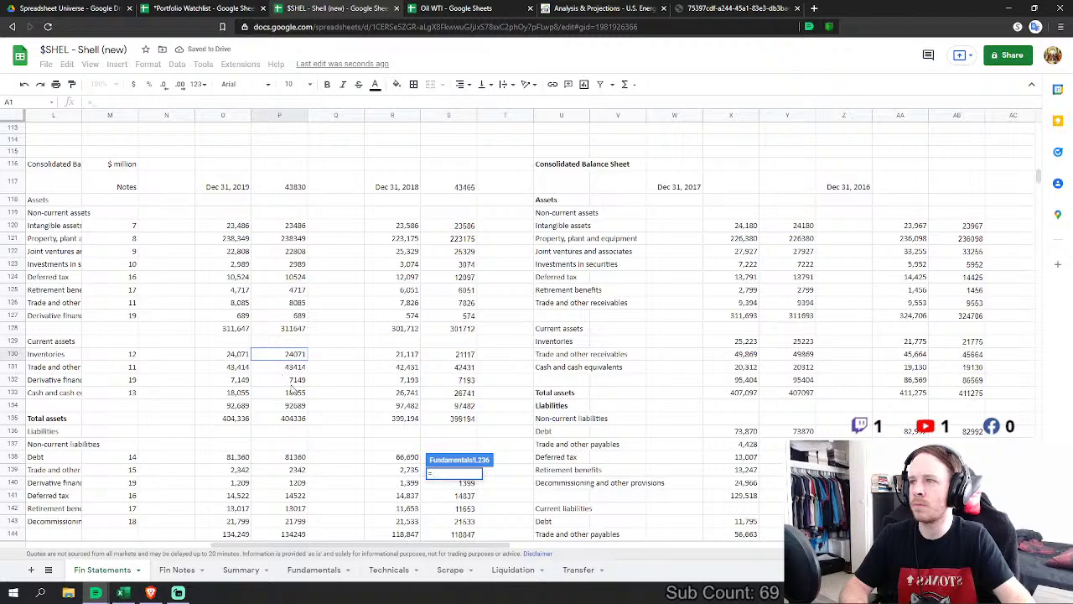
left_click(295, 383)
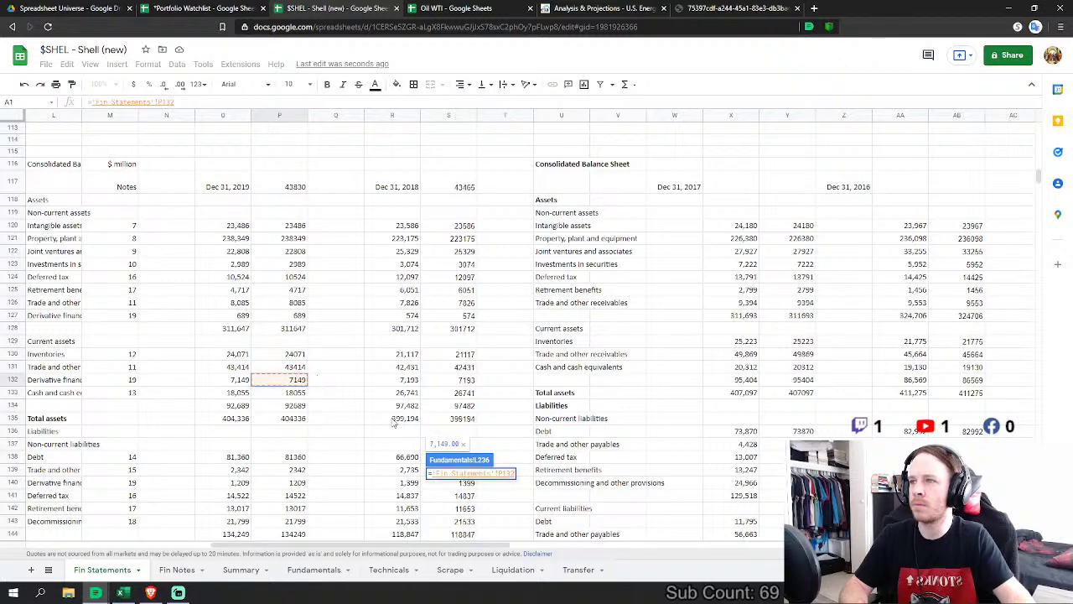
key("Return")
Step: Link FY 2019 Property Plant & Equipment in L238 to the Dec 31, 2019 non-current debt line in Fin Statements P138
left_click(470, 408)
type("=")
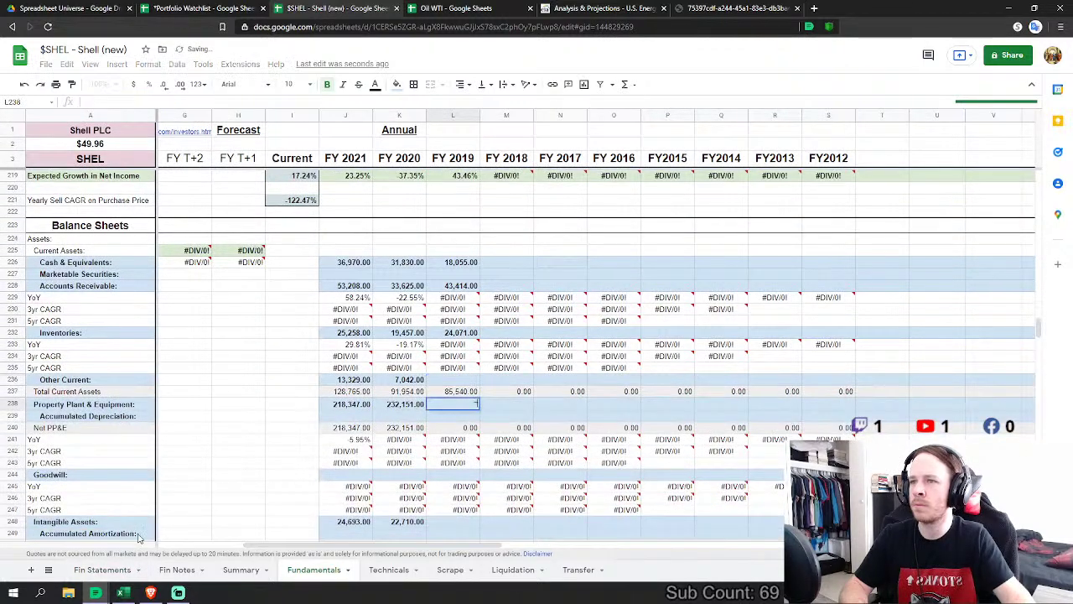
left_click(102, 569)
scroll(332, 374, "down", 1)
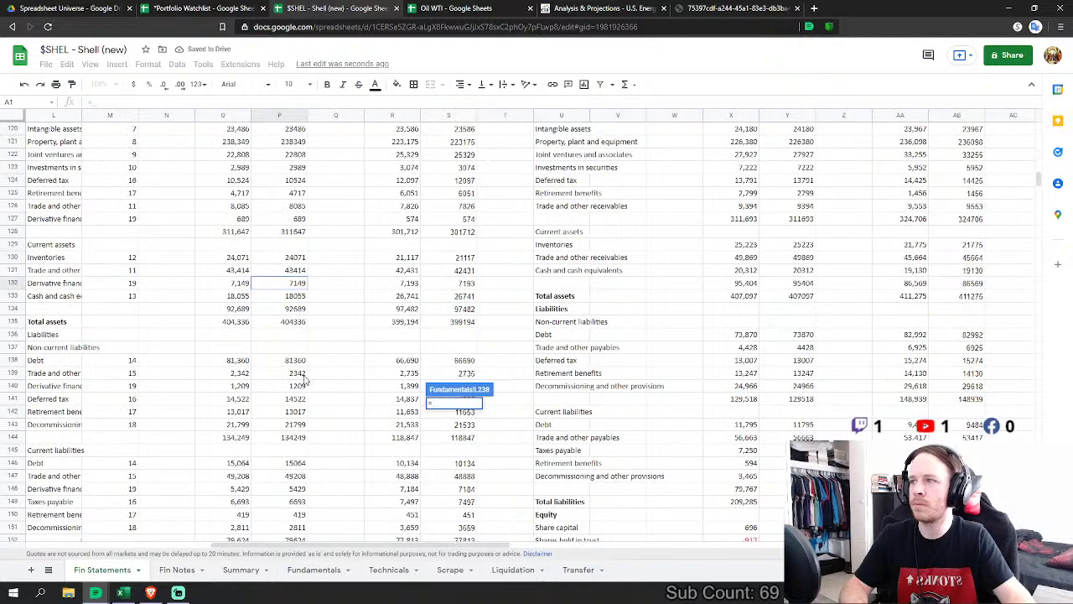
left_click(295, 362)
key("Return")
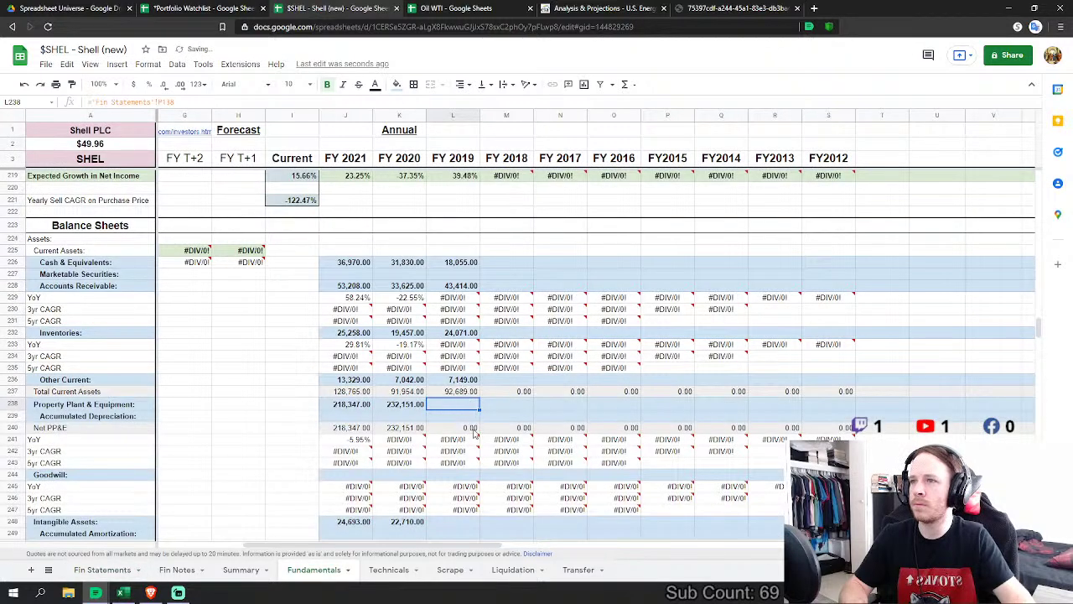
left_click(467, 402)
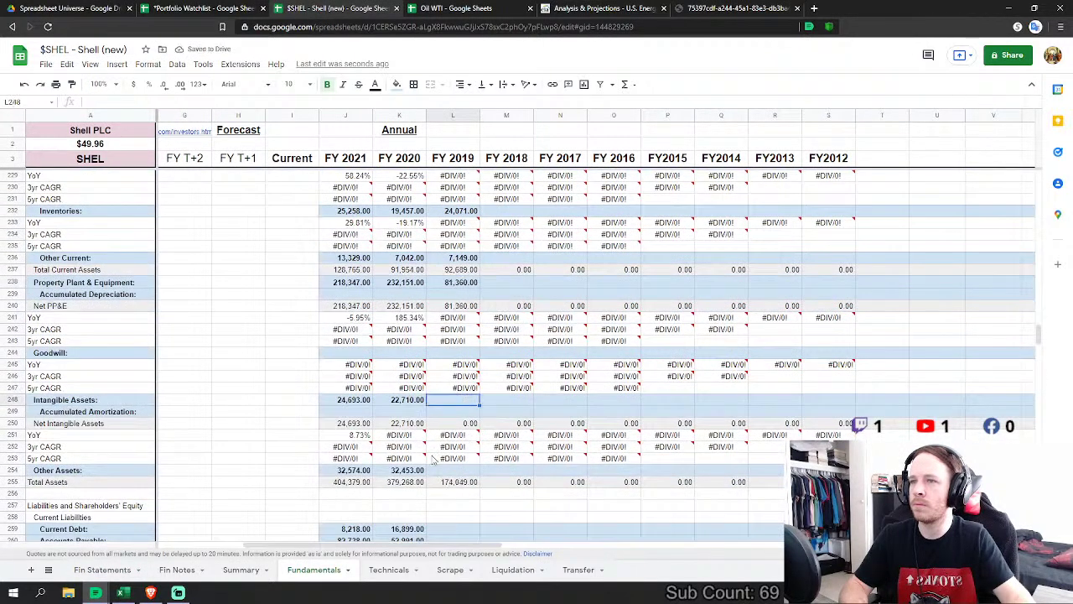
type("=")
left_click(103, 570)
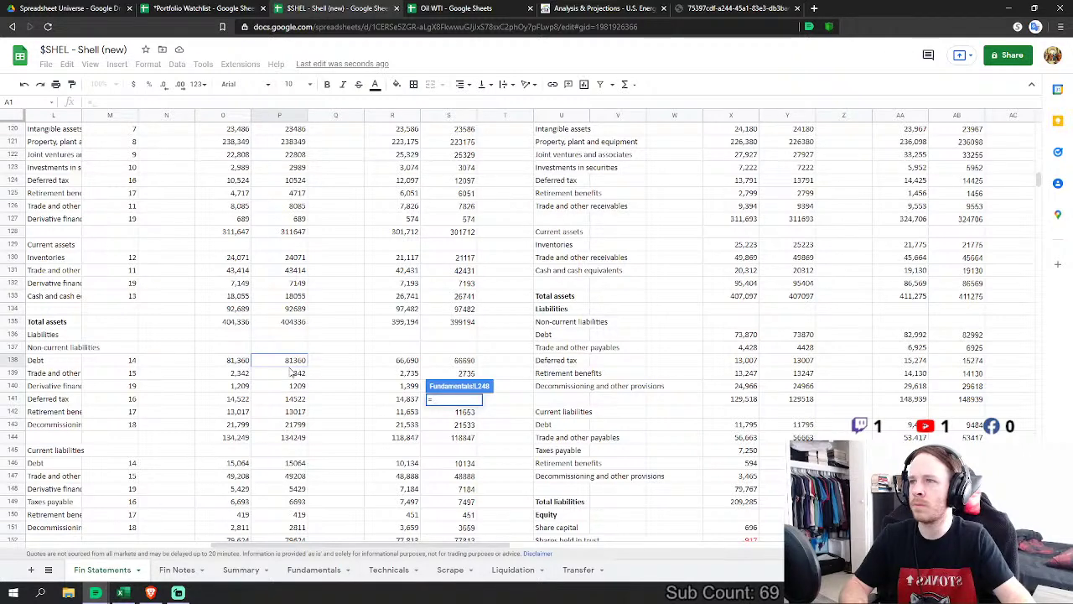
scroll(290, 372, "down", 1)
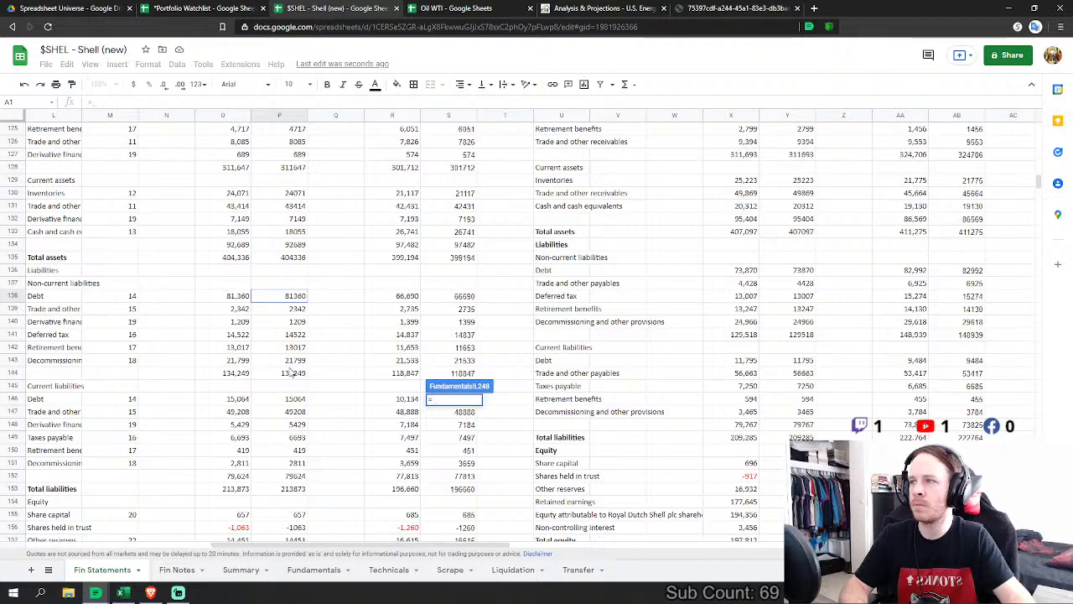
scroll(291, 372, "up", 1)
key("Escape")
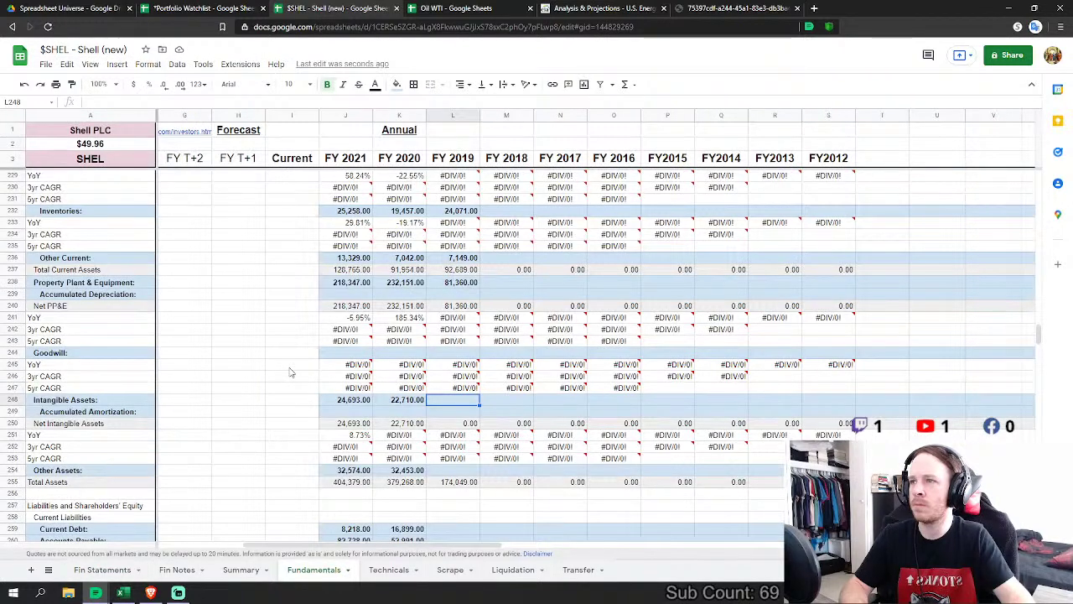
Step: Link FY 2019 Intangible Assets in L248 to the Dec 31, 2019 intangible assets in Fin Statements P120
type("=")
left_click(103, 570)
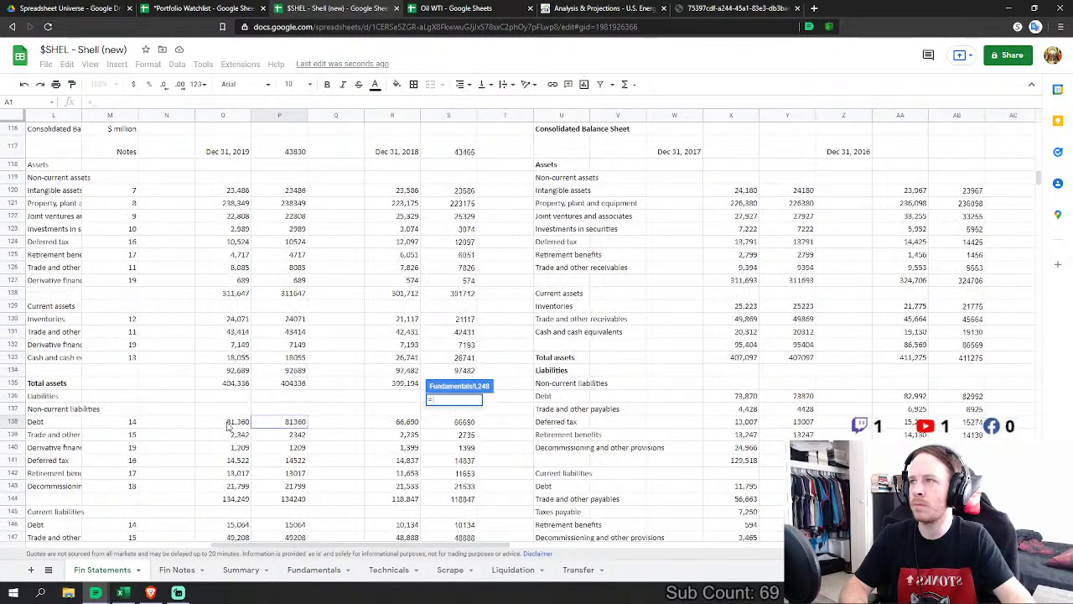
left_click(293, 191)
key("Return")
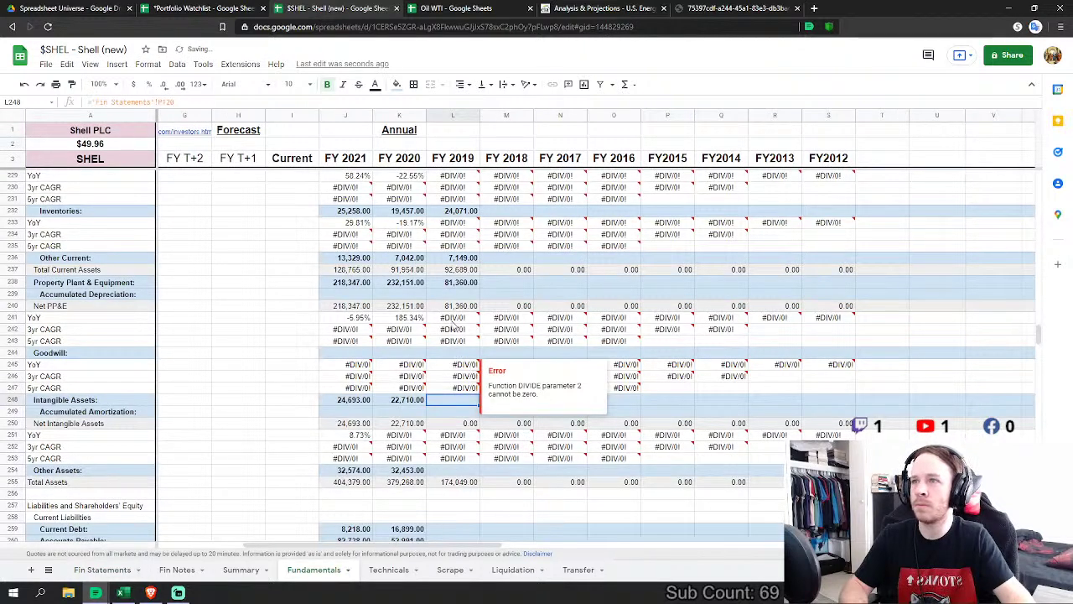
Step: Set FY 2019 Other Assets in L254 to the sum of Fin Statements P127, P126, P125 and P123
left_click(457, 470)
type("=")
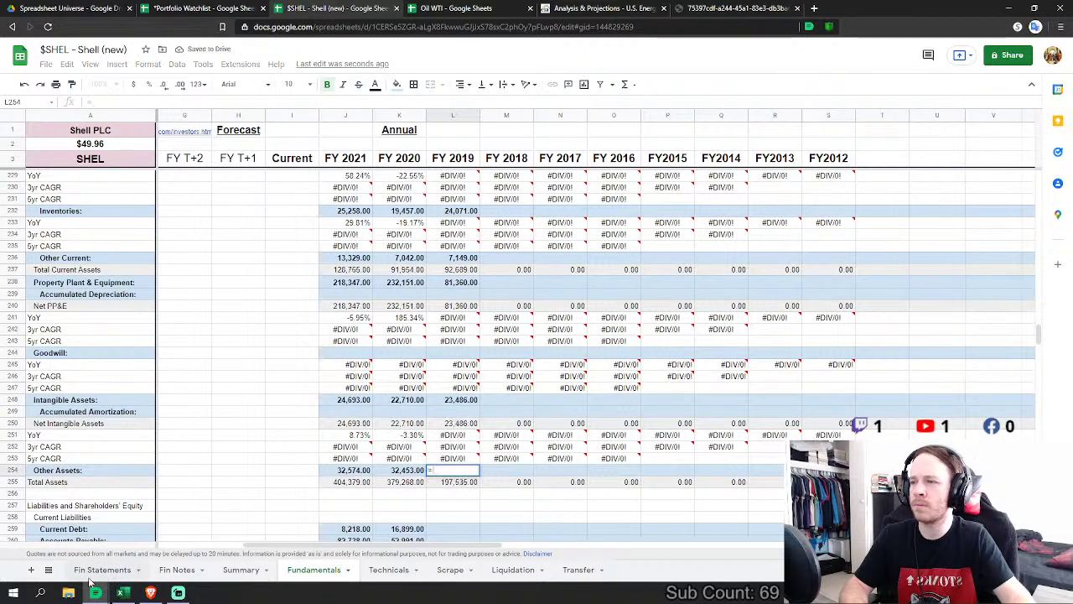
left_click(127, 562)
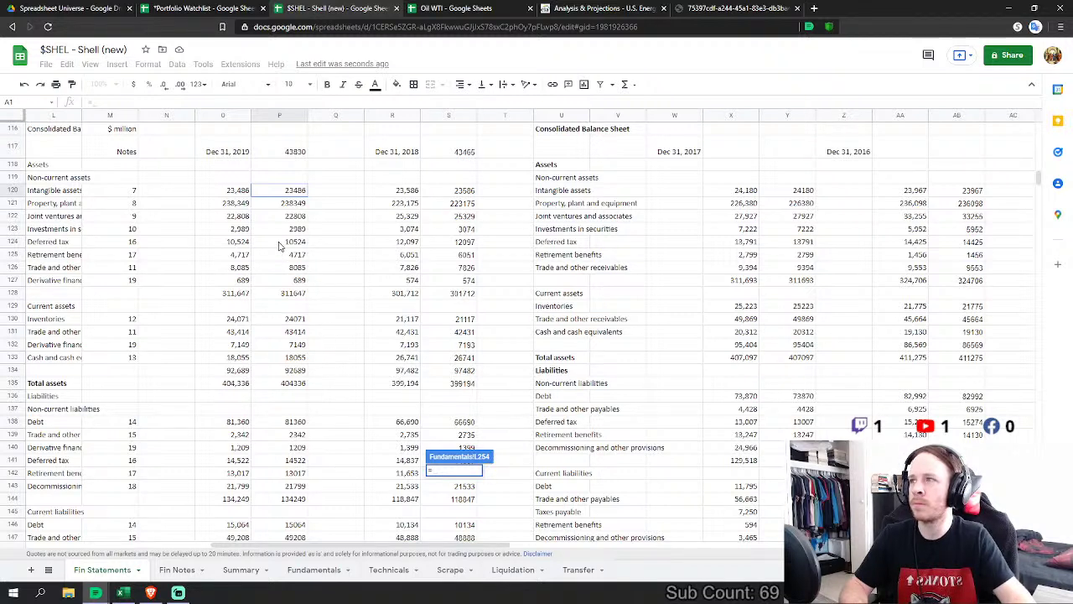
left_click(295, 280)
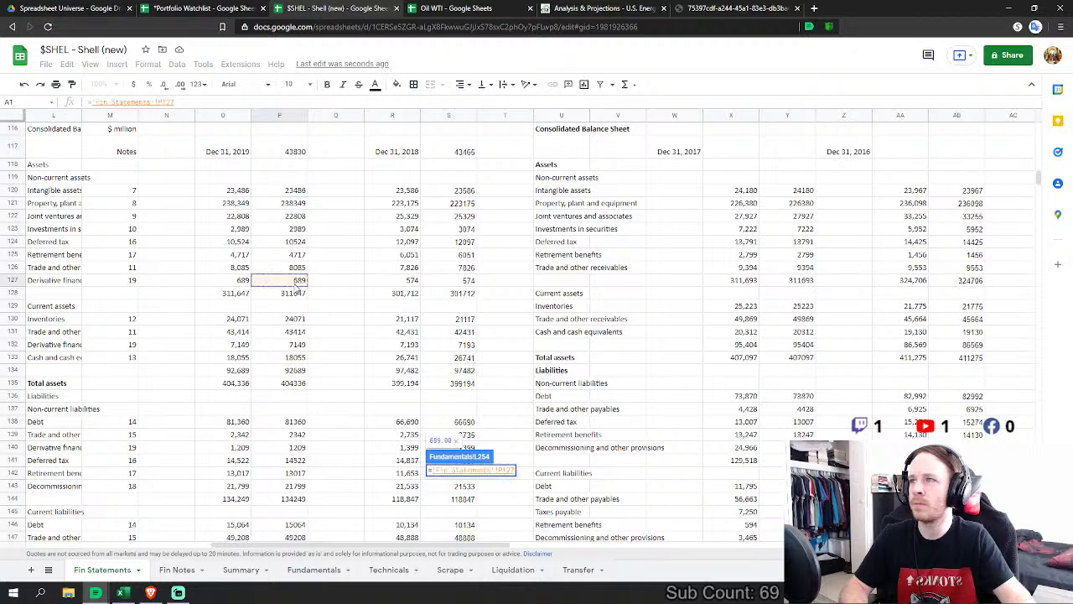
type("+")
left_click(297, 267)
type("+")
left_click(295, 254)
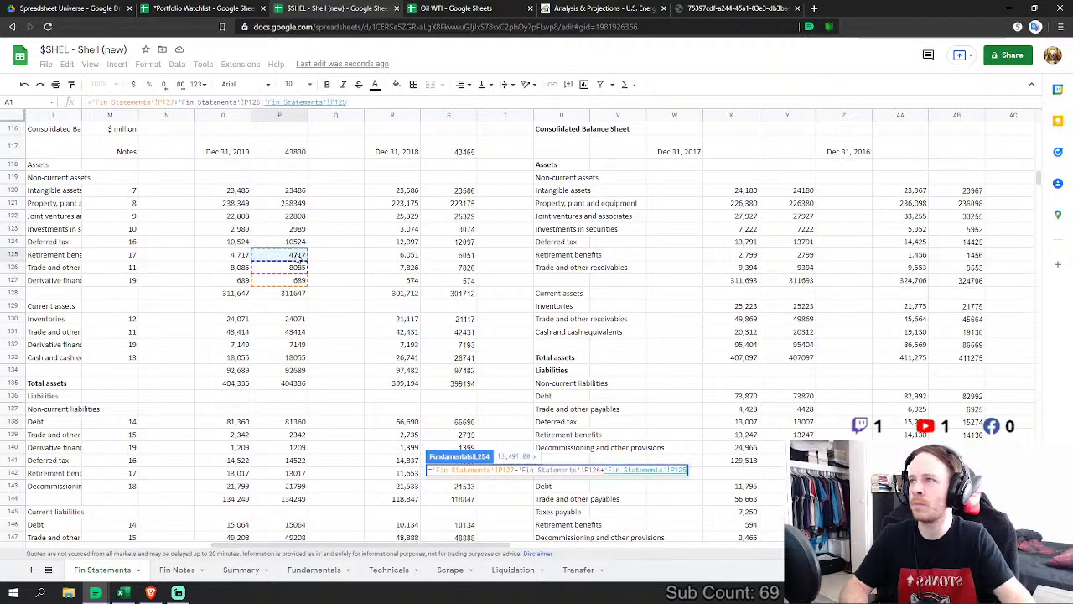
type("+")
left_click(292, 228)
type("+'Fin Statements'!P123")
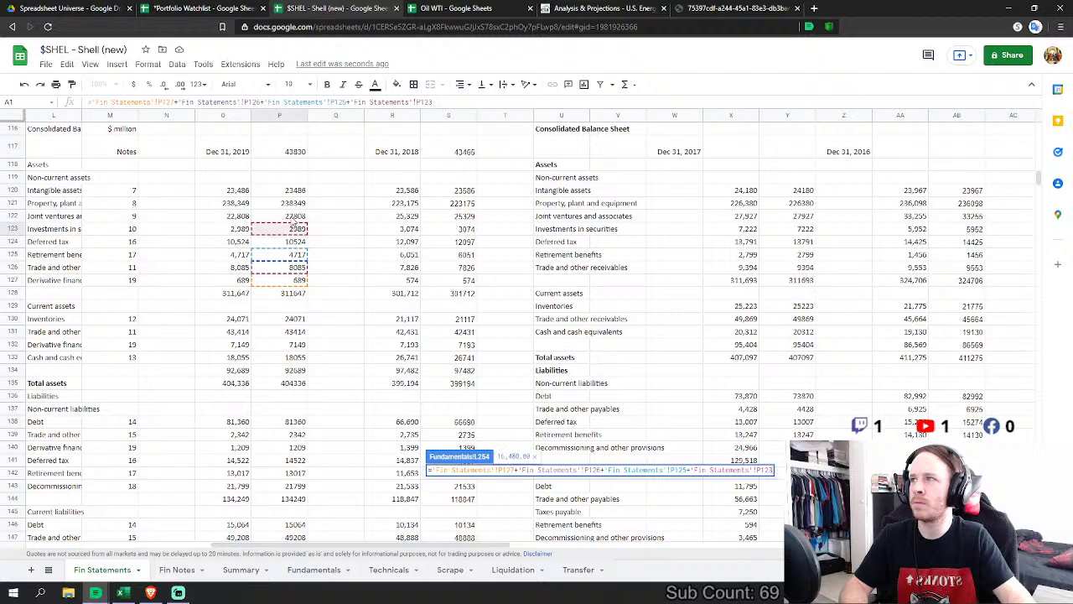
key("Escape")
Step: Change the FY 2019 Property Plant & Equipment formula in L238 to the sum of Fin Statements P121 and P122
left_click(465, 283)
double_click(465, 285)
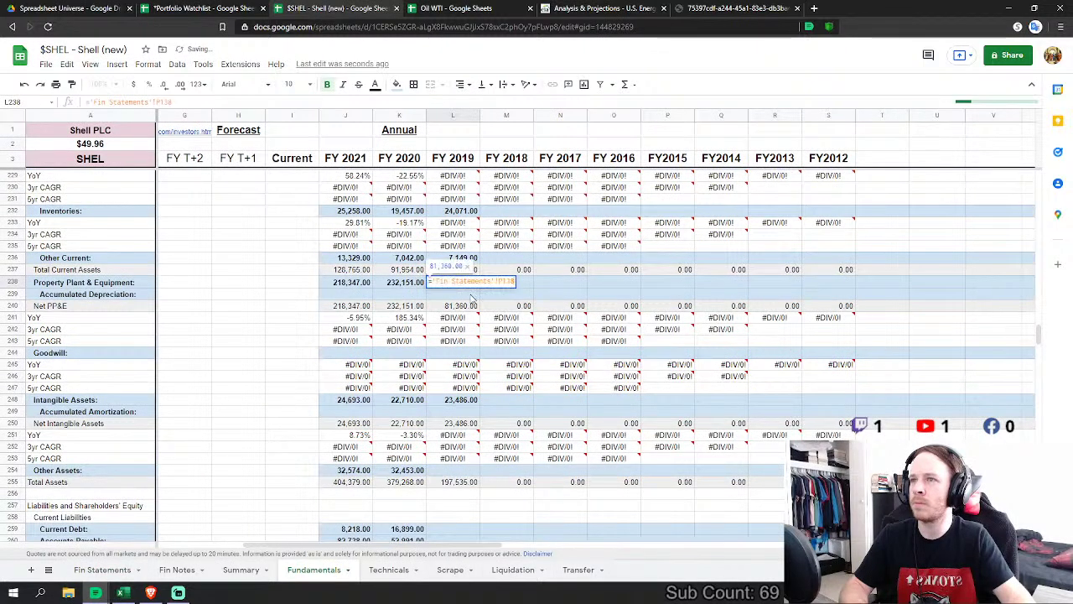
type("+")
left_click(109, 570)
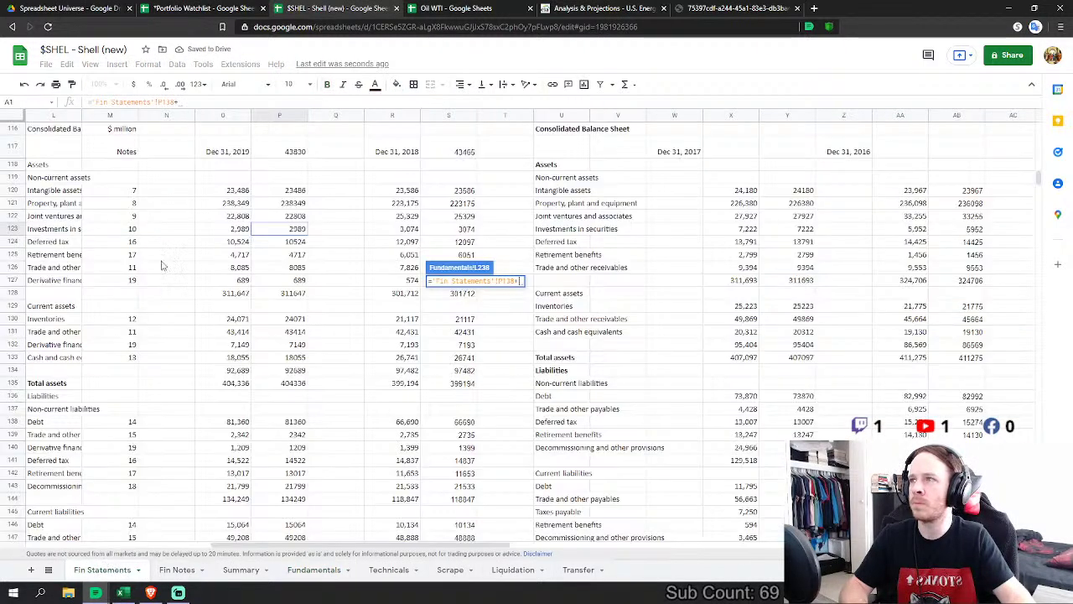
left_click(298, 218)
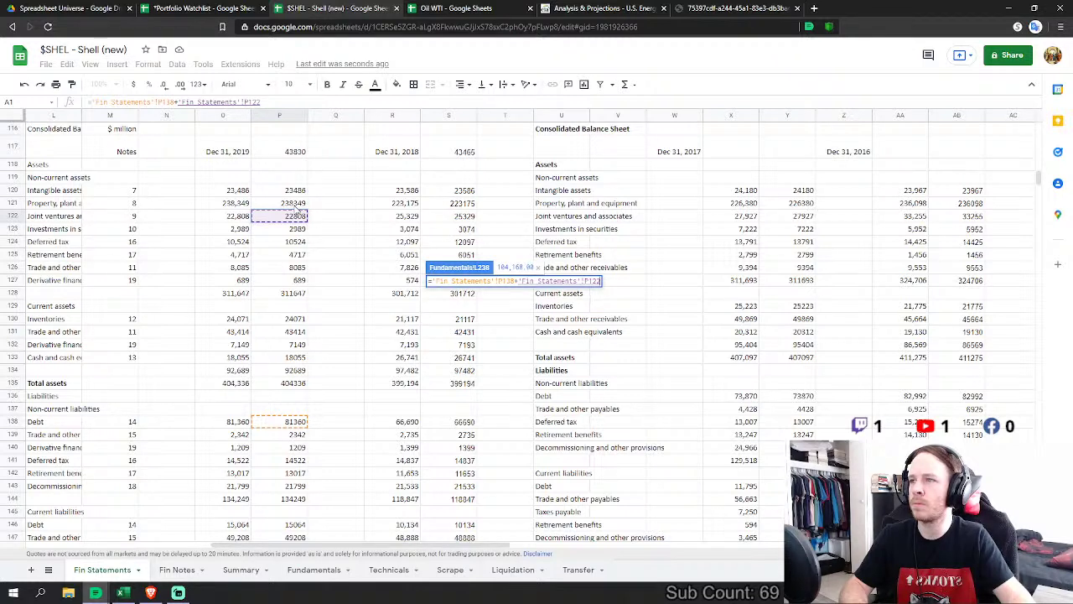
key("shift+Left")
key("shift+Left")
key("shift+Left")
key("shift+Left")
key("shift+Left")
key("shift+Left")
key("shift+Left")
key("shift+Left")
key("shift+Left")
key("shift+Left")
key("shift+Left")
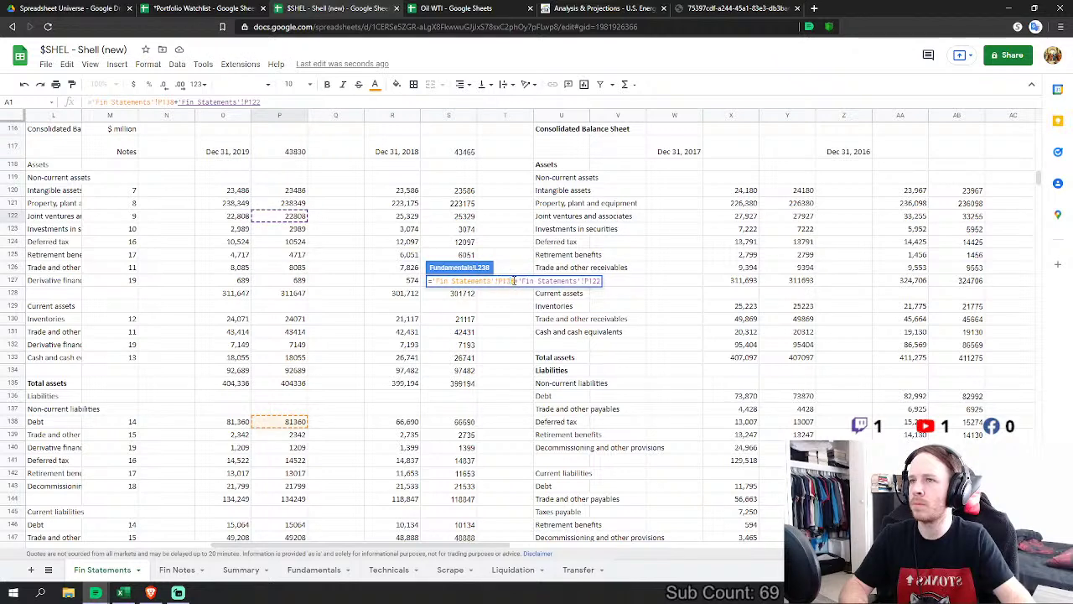
left_click_drag(514, 281, 460, 281)
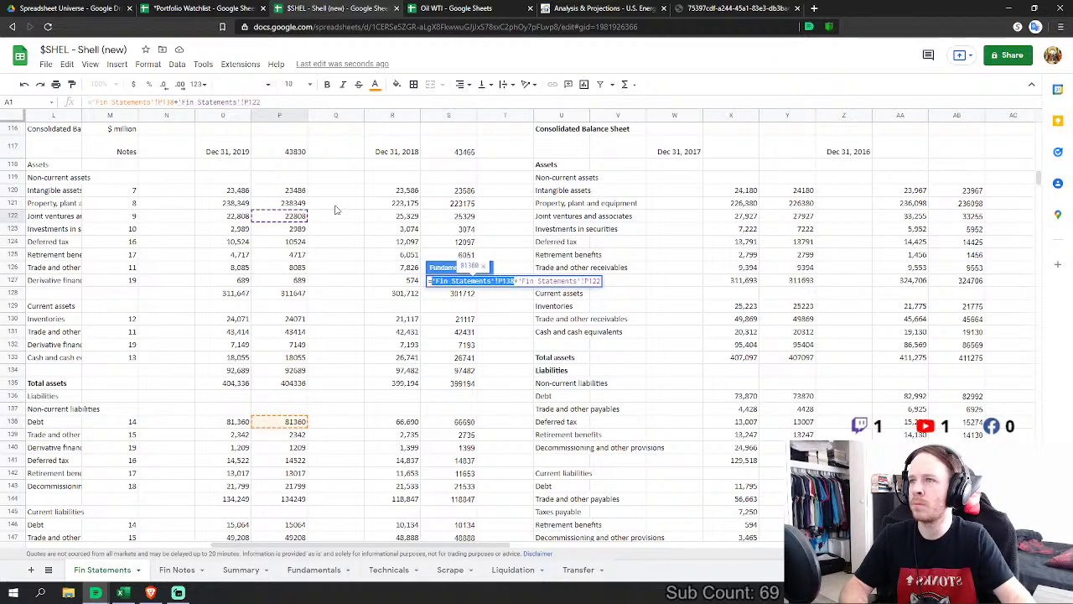
left_click(291, 206)
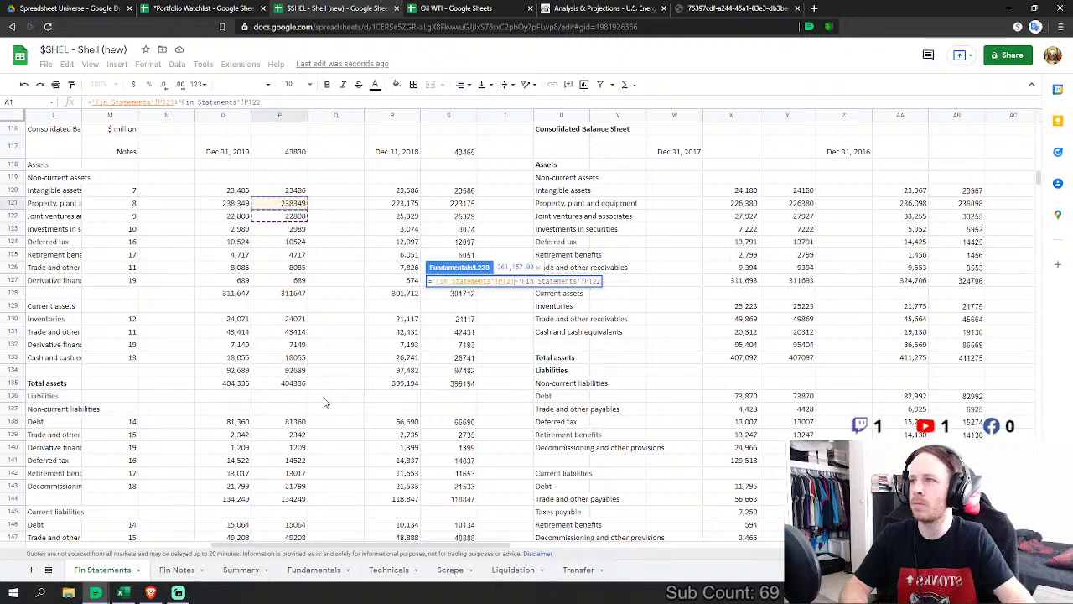
key("Return")
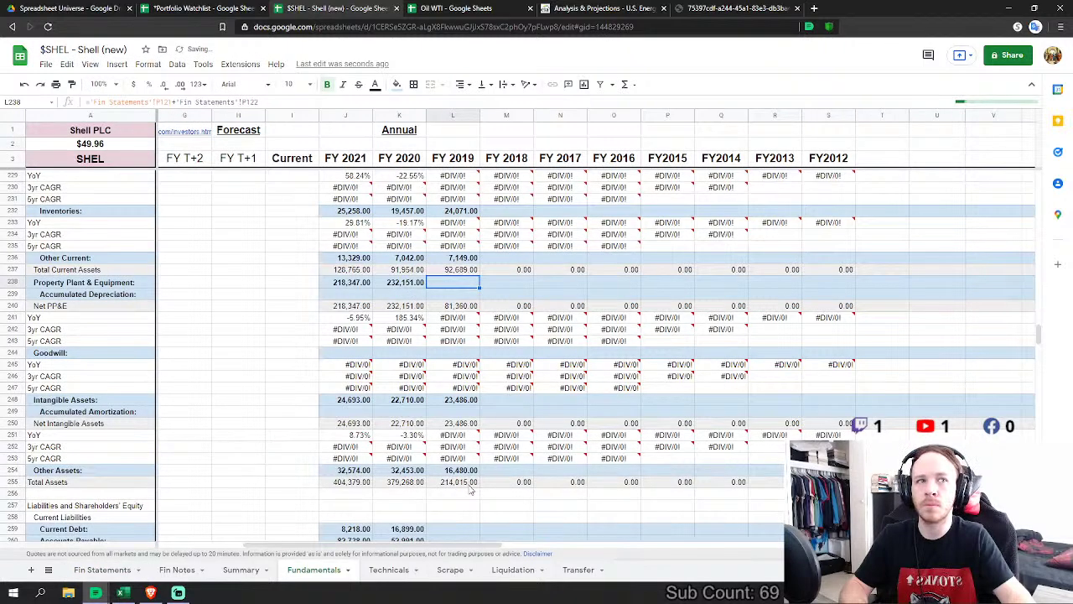
Step: Check the FY 2019 Total Assets formula and add Dec 31, 2019 deferred tax, Fin Statements P124, to the Other Assets formula in L254
left_click(468, 483)
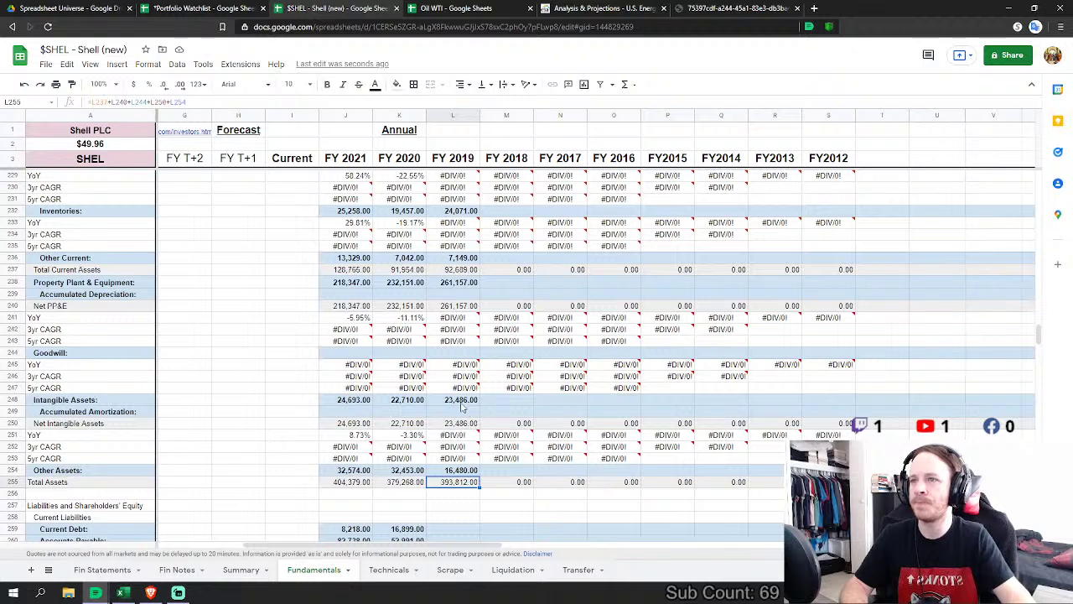
left_click(461, 400)
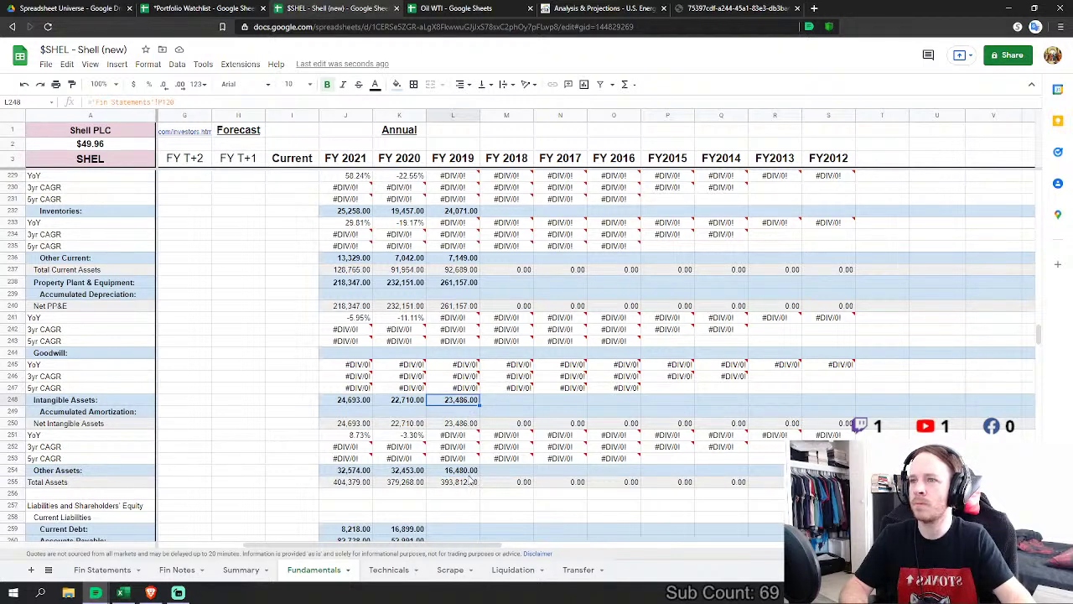
left_click(474, 471)
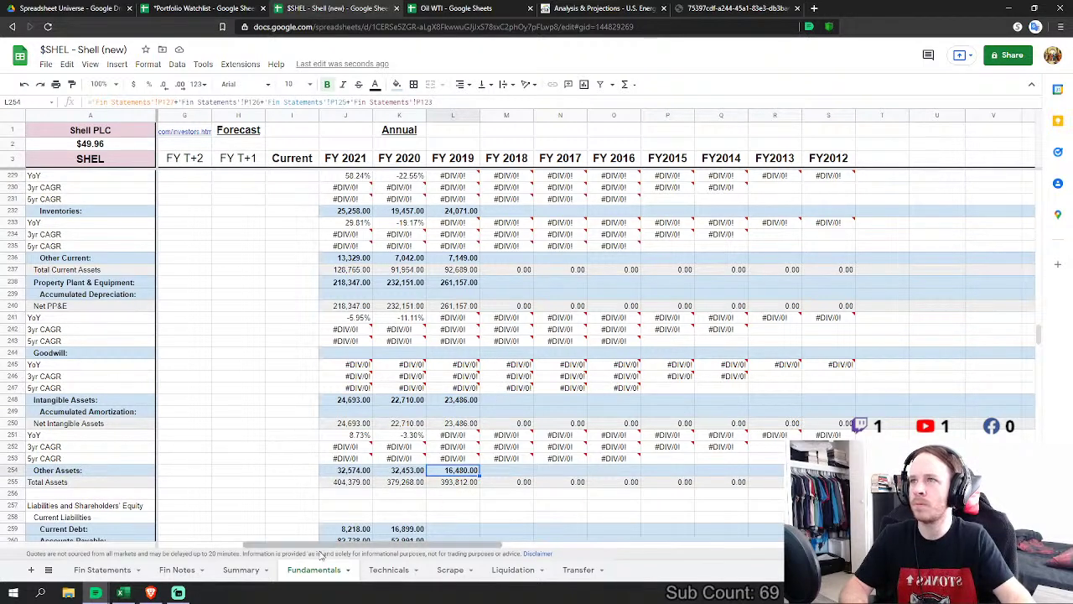
key("Return")
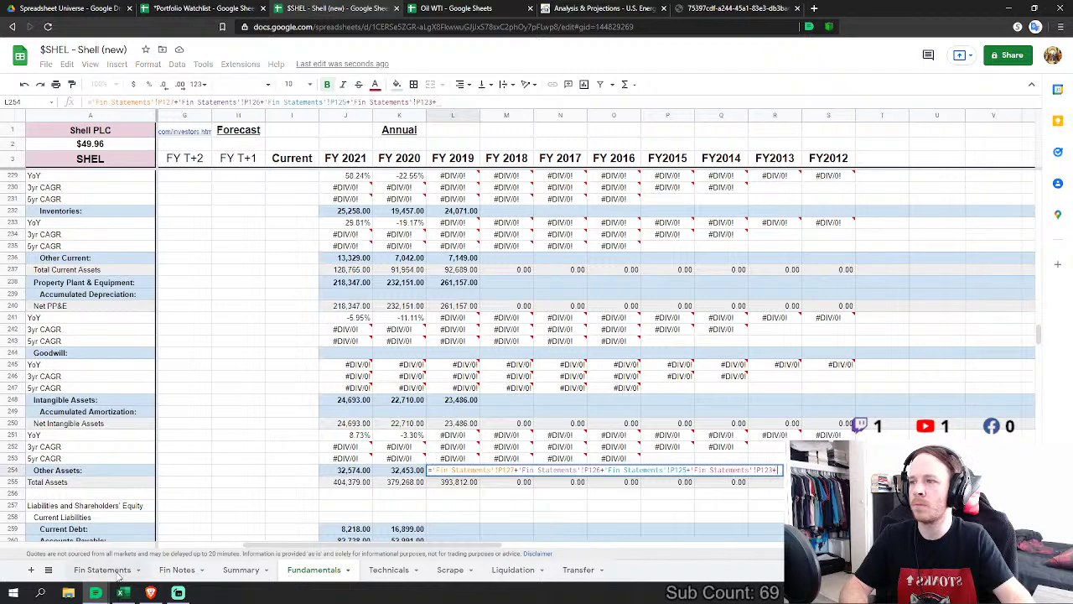
left_click(111, 570)
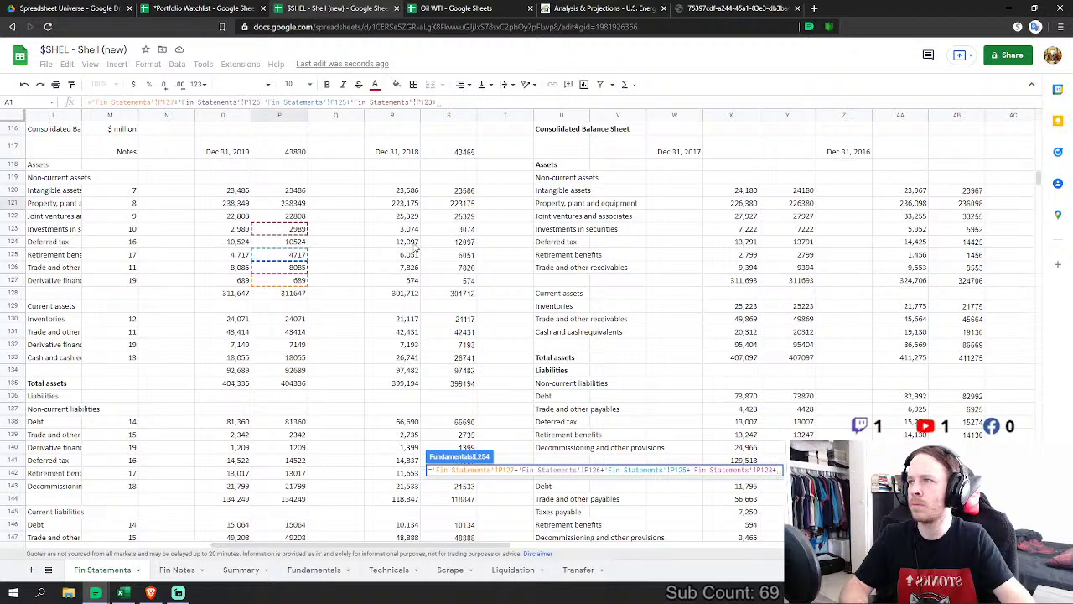
left_click(299, 242)
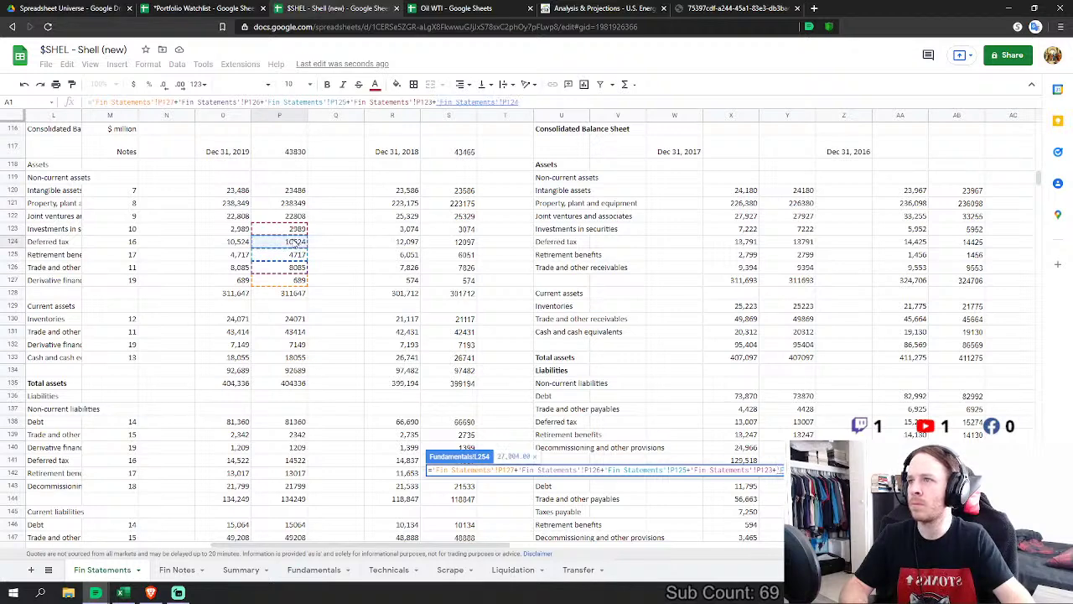
Step: Commit the FY 2019 Other Assets sum and link FY 2019 Current Debt (L259) to 'Fin Statements'!P146
key("Return")
scroll(457, 390, "down", 5)
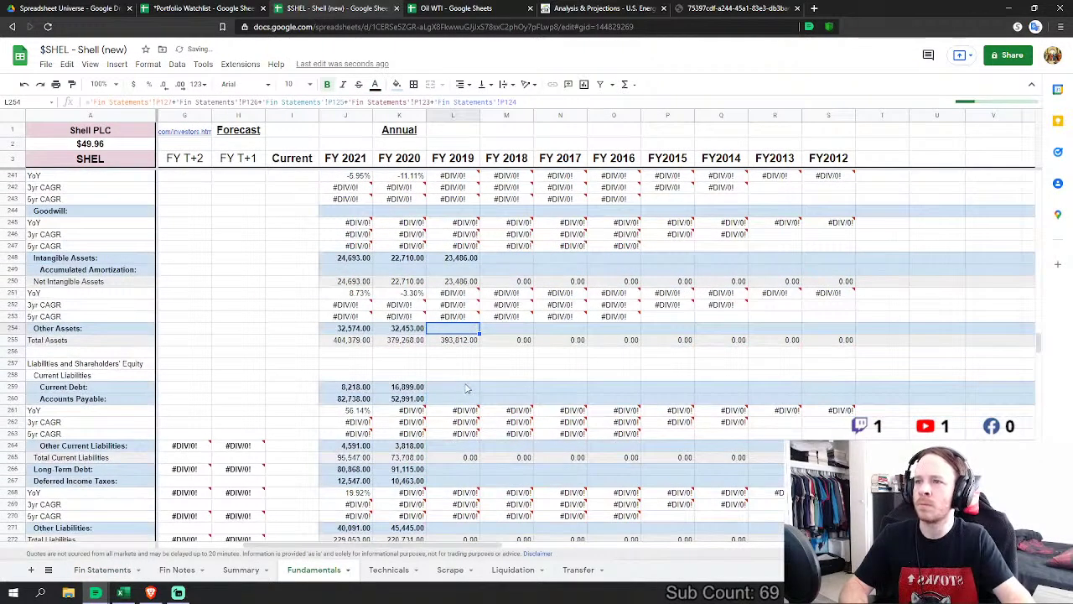
left_click(457, 391)
type("=")
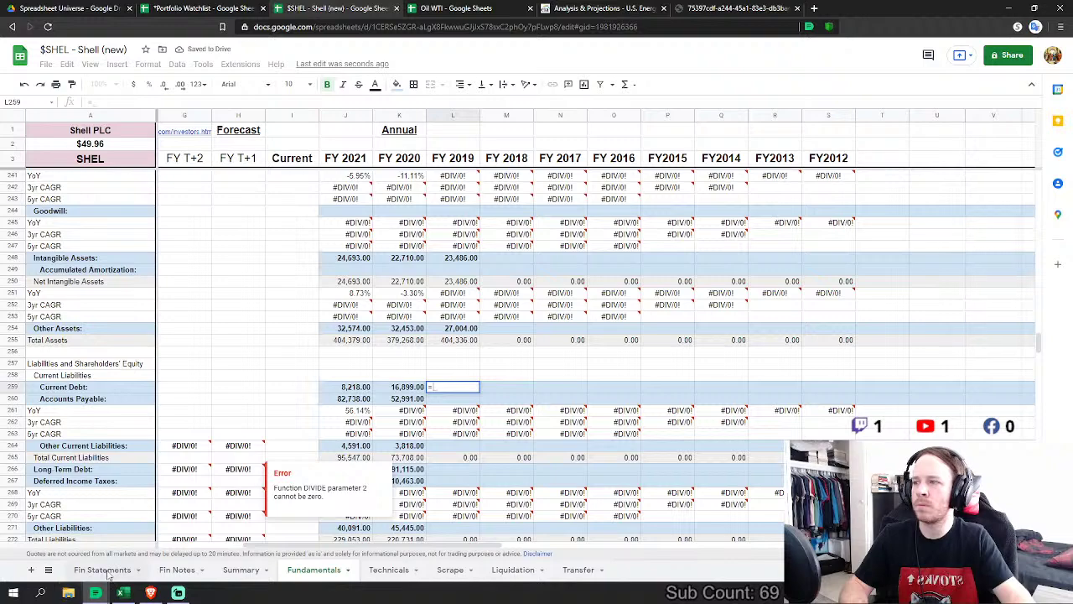
left_click(103, 569)
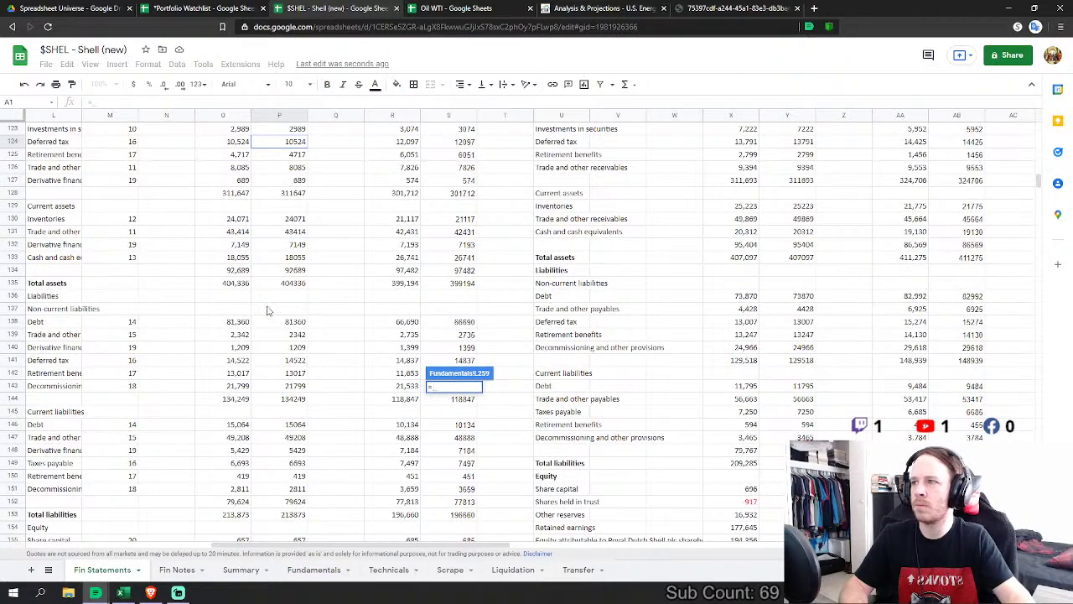
scroll(298, 344, "down", 2)
left_click(297, 362)
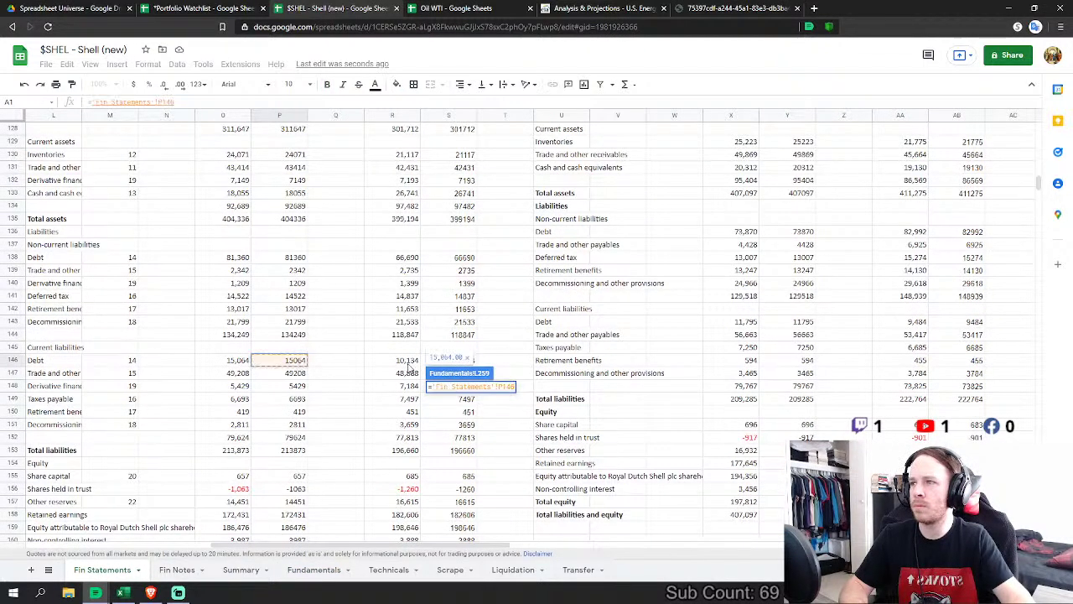
key("Return")
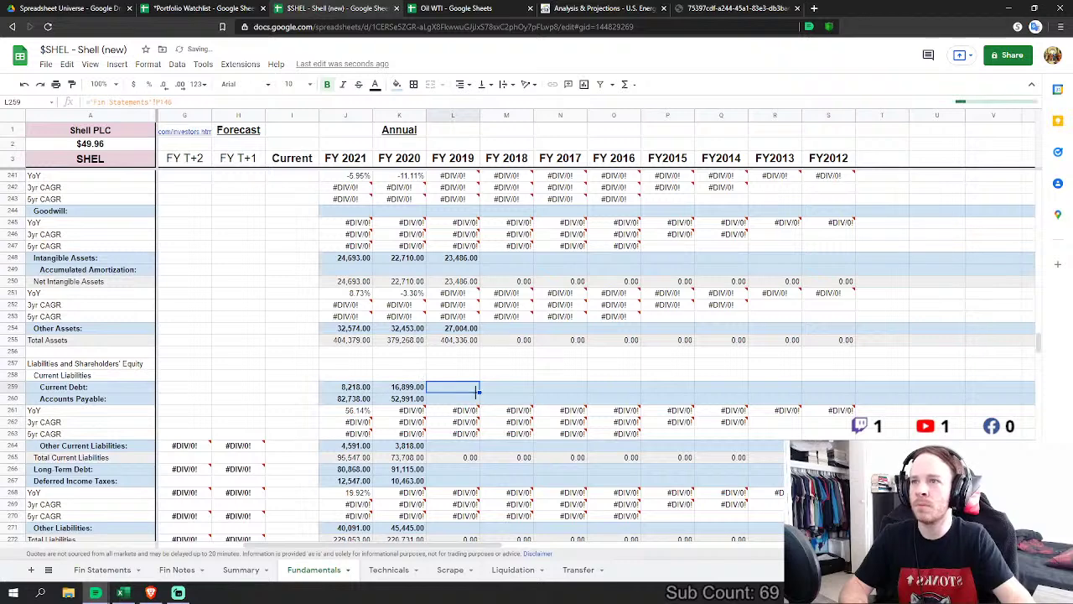
Step: Set FY 2019 Accounts Payable (L260) to the sum of 'Fin Statements' cells P147, P148 and P149
key("Down")
type("=")
left_click(130, 569)
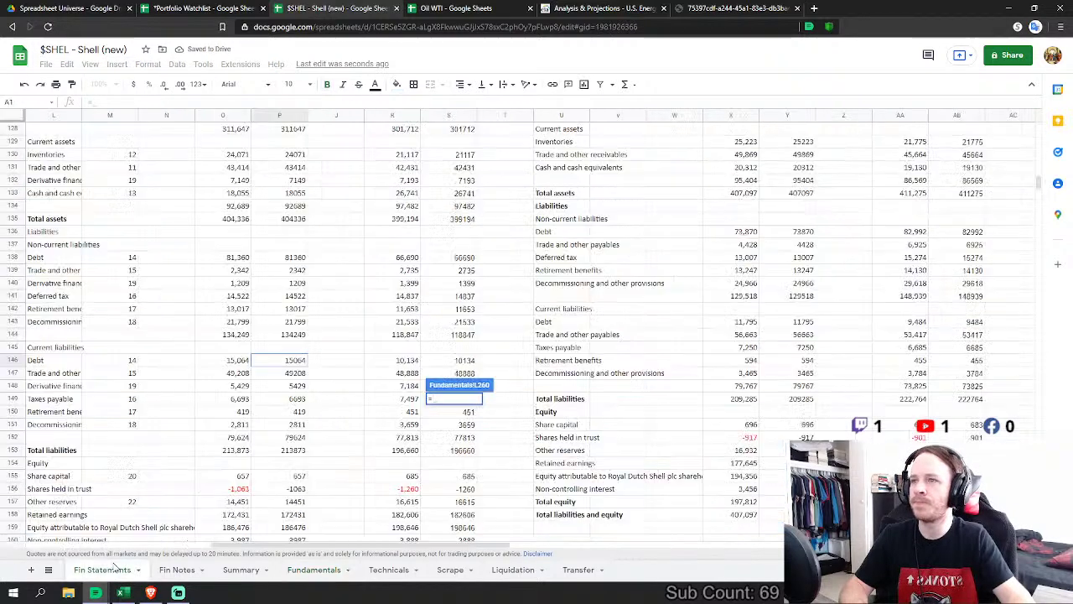
left_click(294, 373)
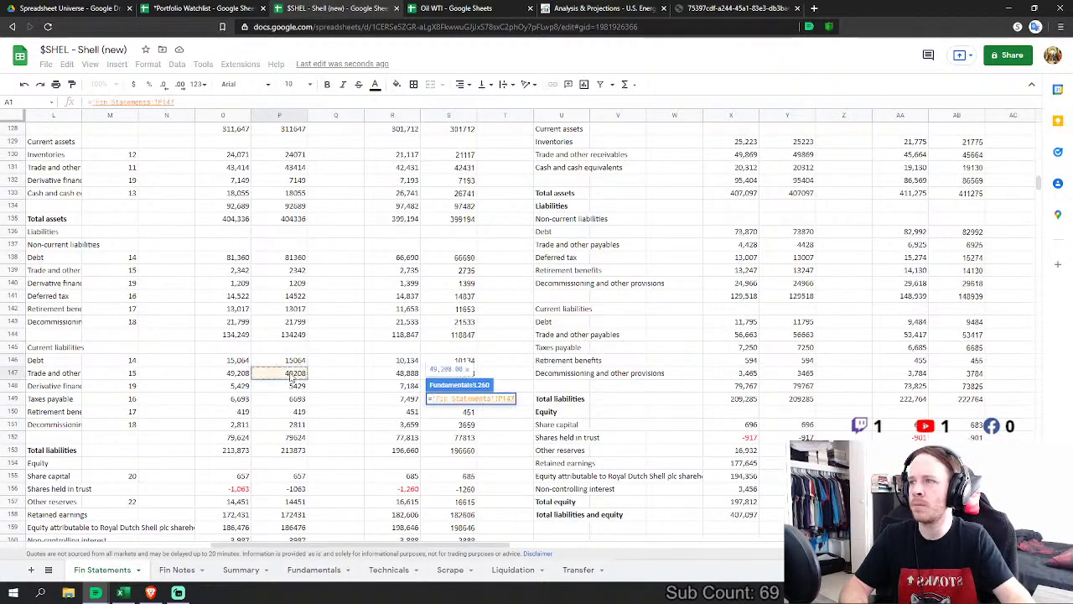
type("+")
left_click(295, 387)
type("+")
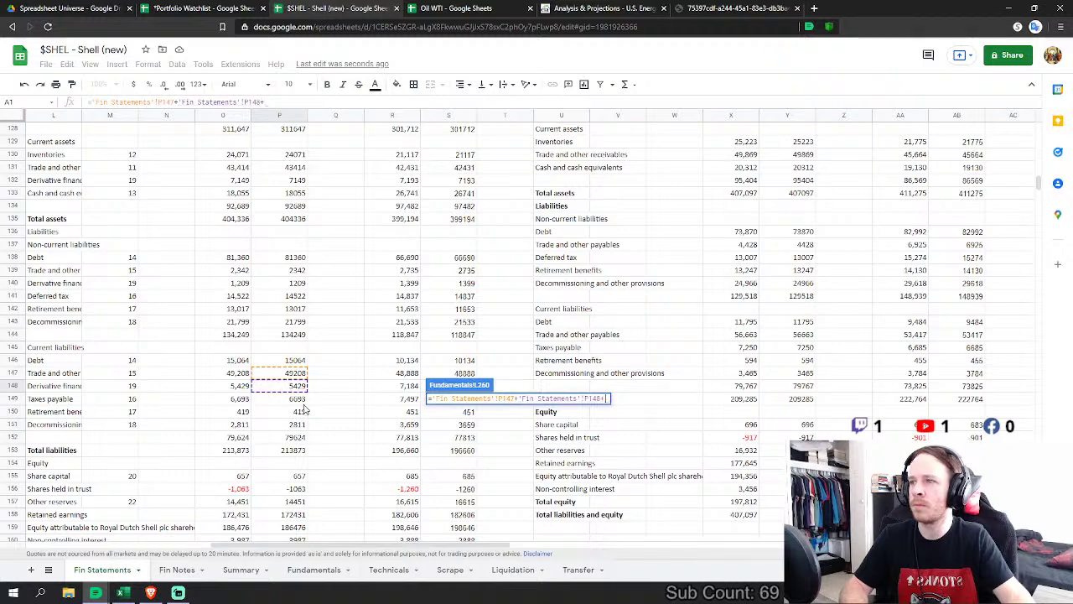
left_click(302, 400)
key("Return")
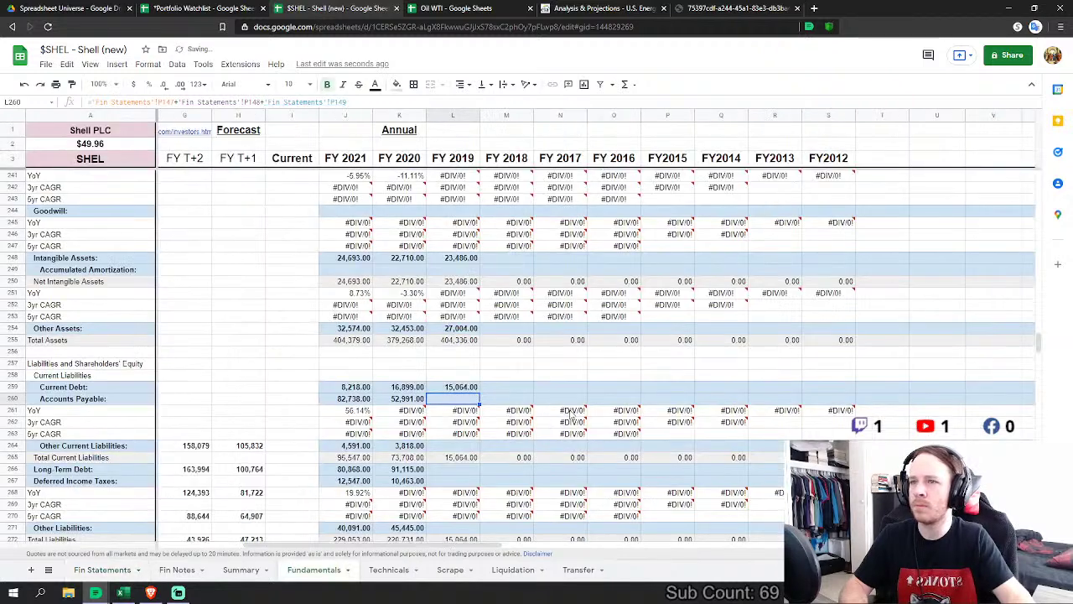
Step: Compare the Accounts Payable formulas for FY 2021, FY 2020 and FY 2019 in row 260
left_click(456, 447)
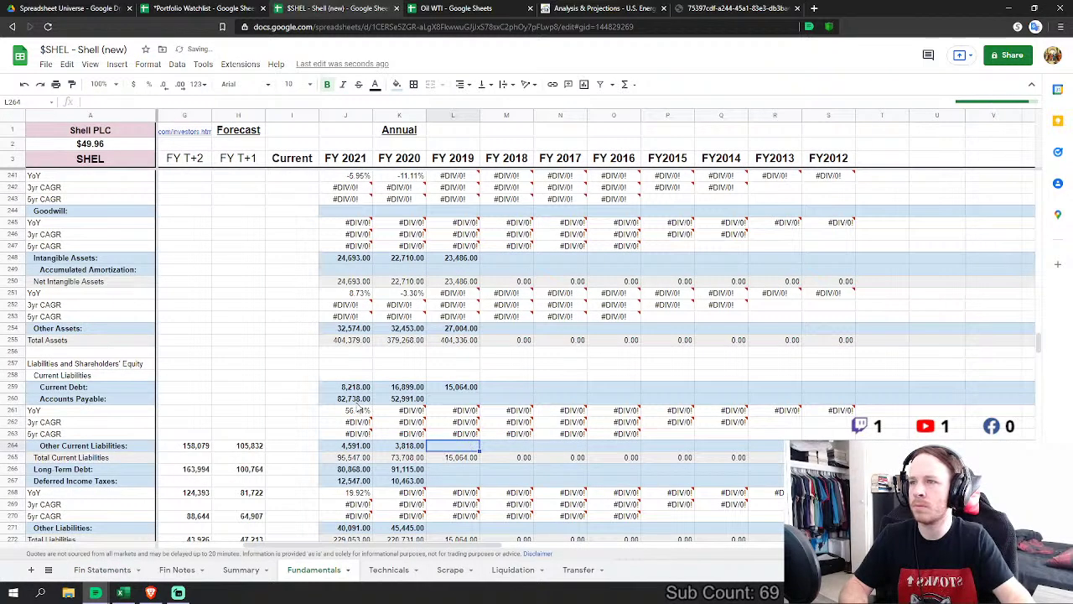
left_click(478, 401)
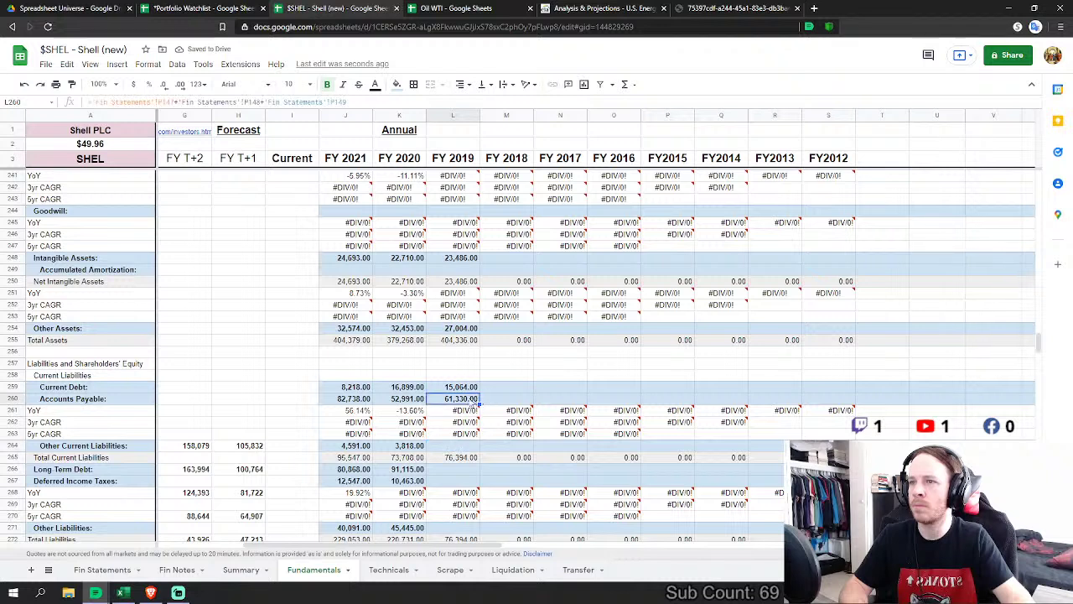
left_click(359, 401)
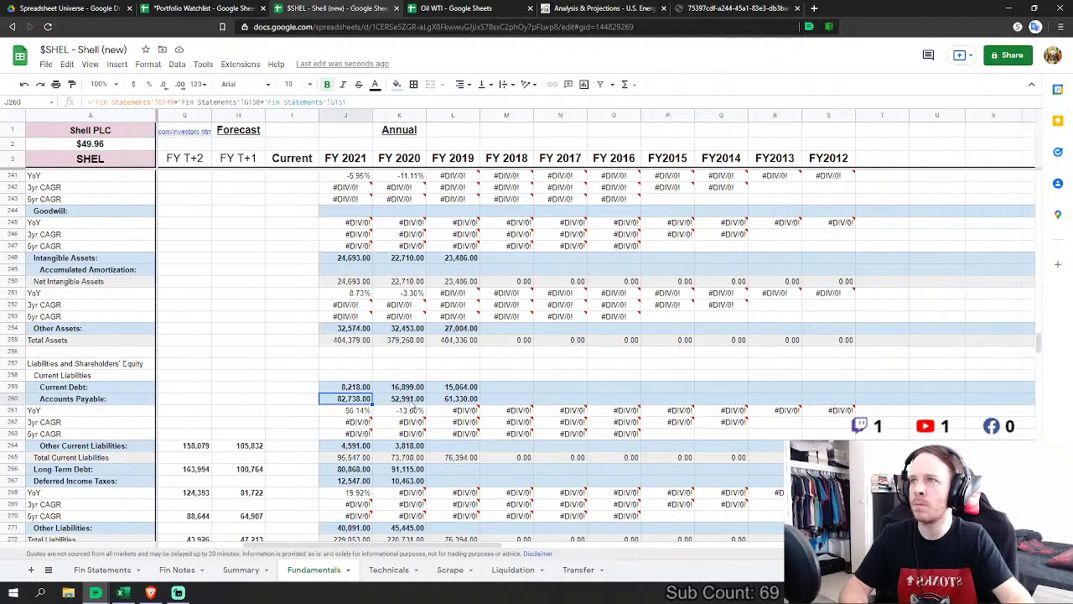
left_click(413, 403)
left_click(457, 401)
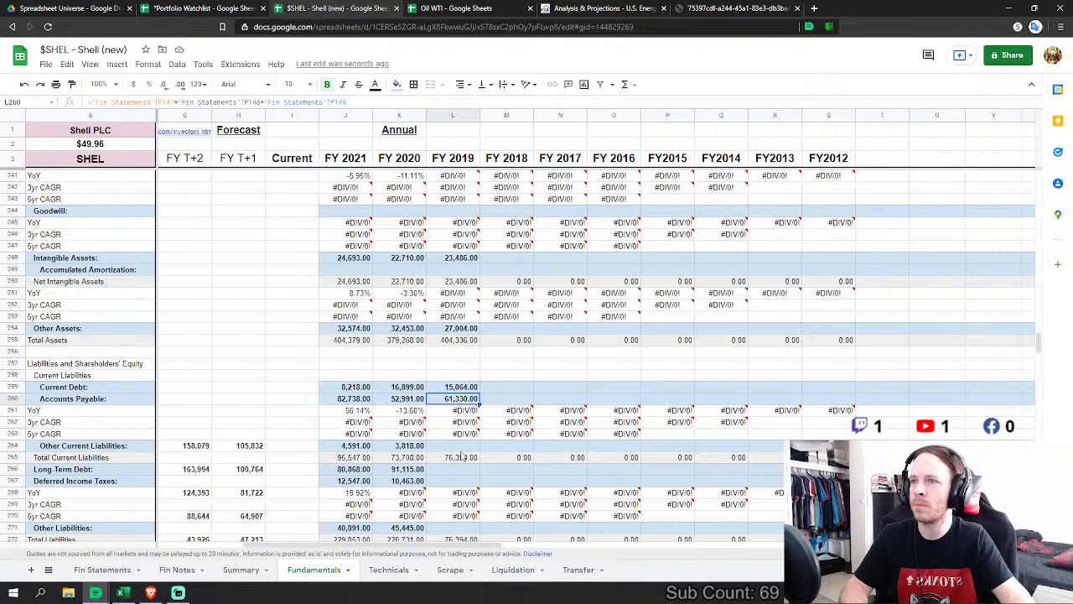
Step: Set FY 2019 Other Current Liabilities (L264) to the sum of 'Fin Statements' cells P150 and P151
left_click(460, 445)
type("=")
left_click(102, 569)
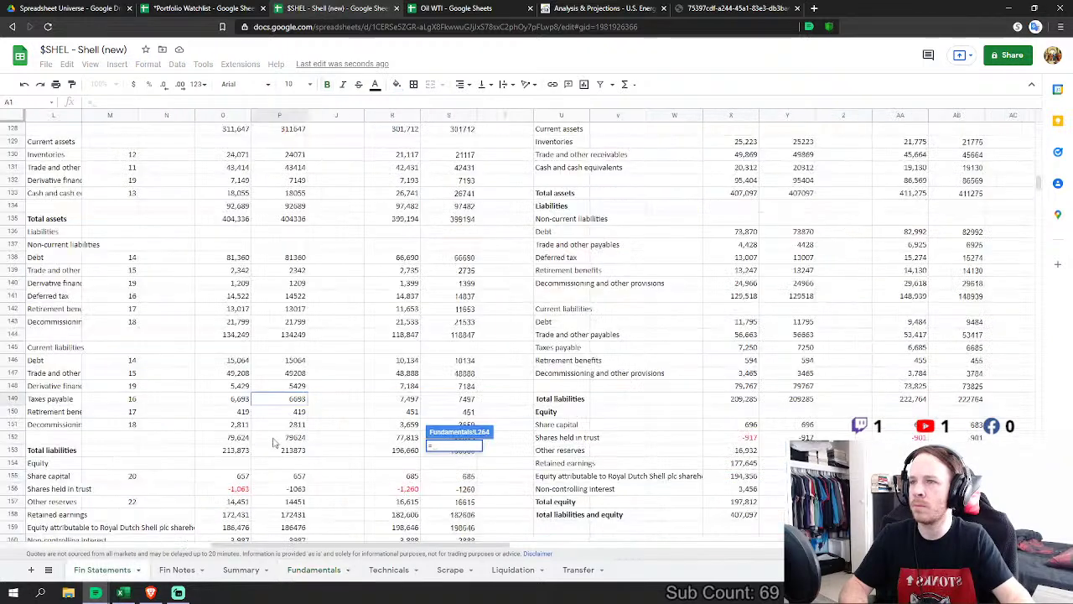
left_click(298, 412)
type("+")
left_click(299, 424)
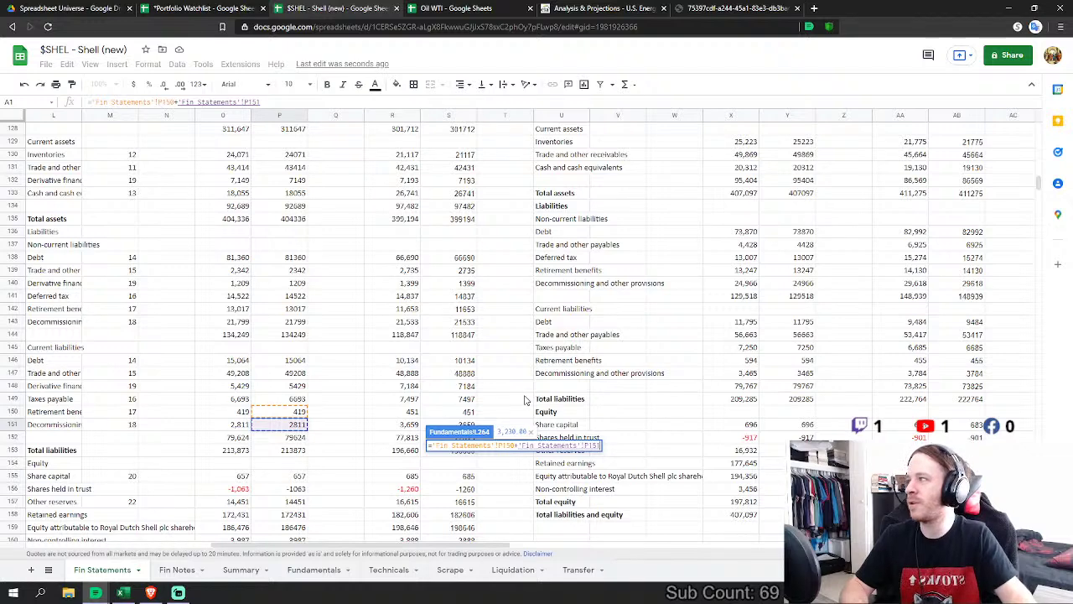
key("Return")
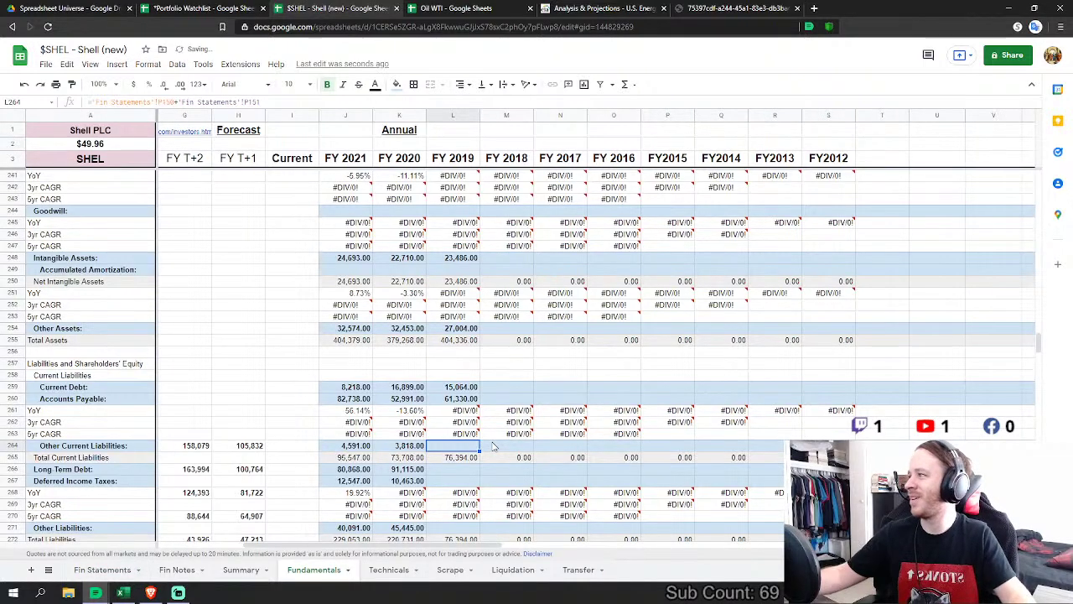
Step: Link FY 2019 Long-Term Debt (L266) to the non-current debt figure in 'Fin Statements'!P138
scroll(495, 447, "down", 2)
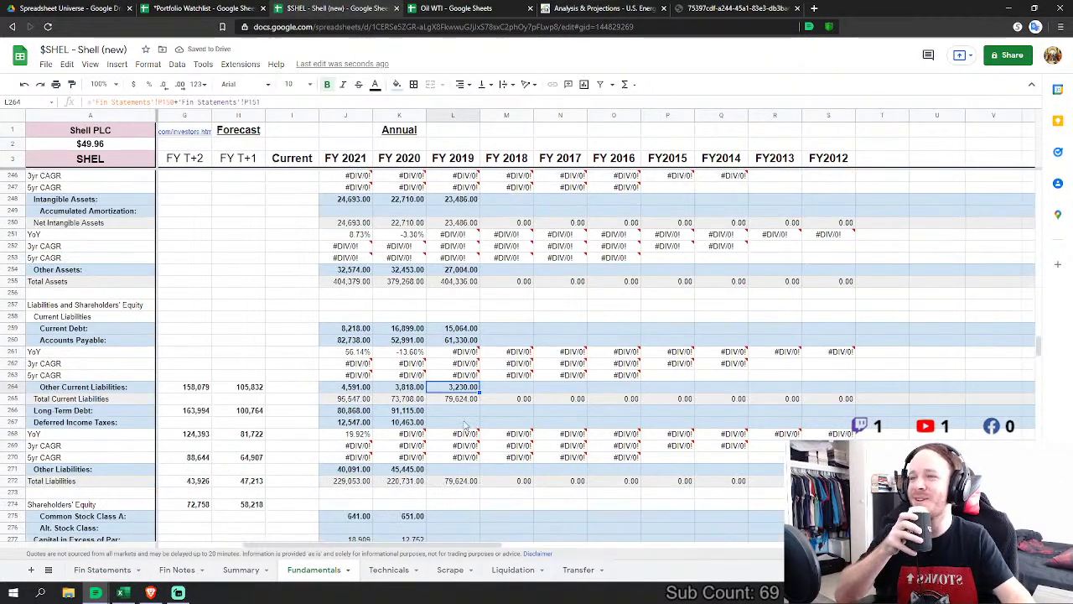
left_click(462, 411)
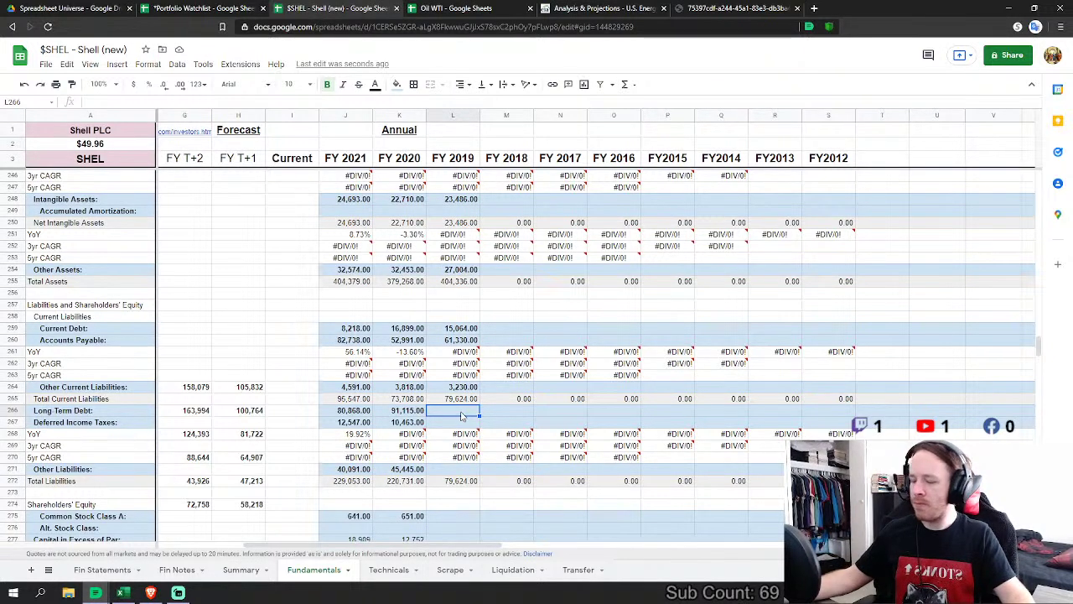
type("=")
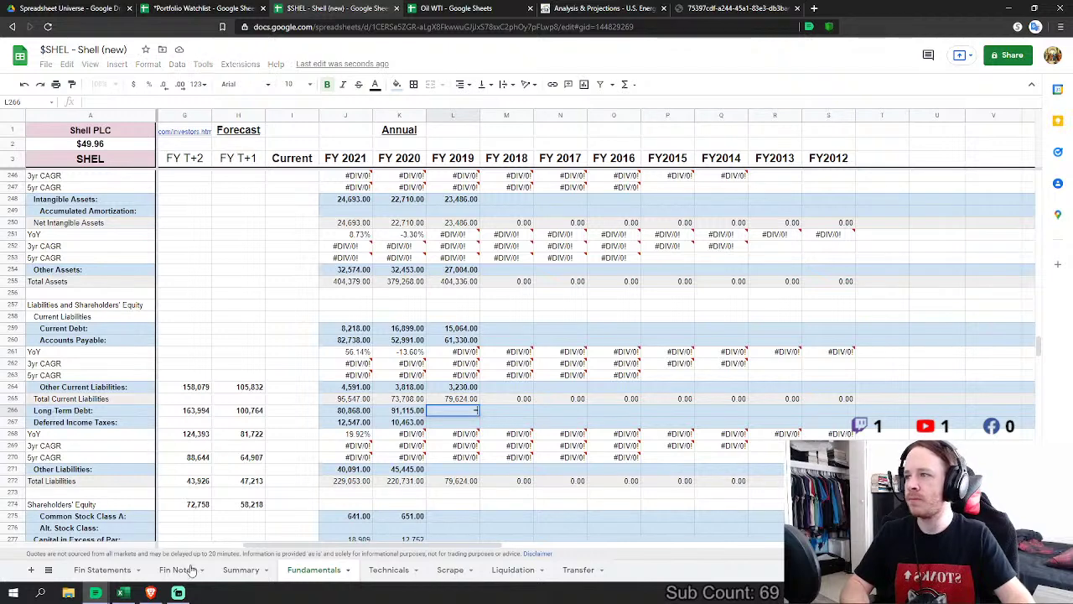
left_click(102, 570)
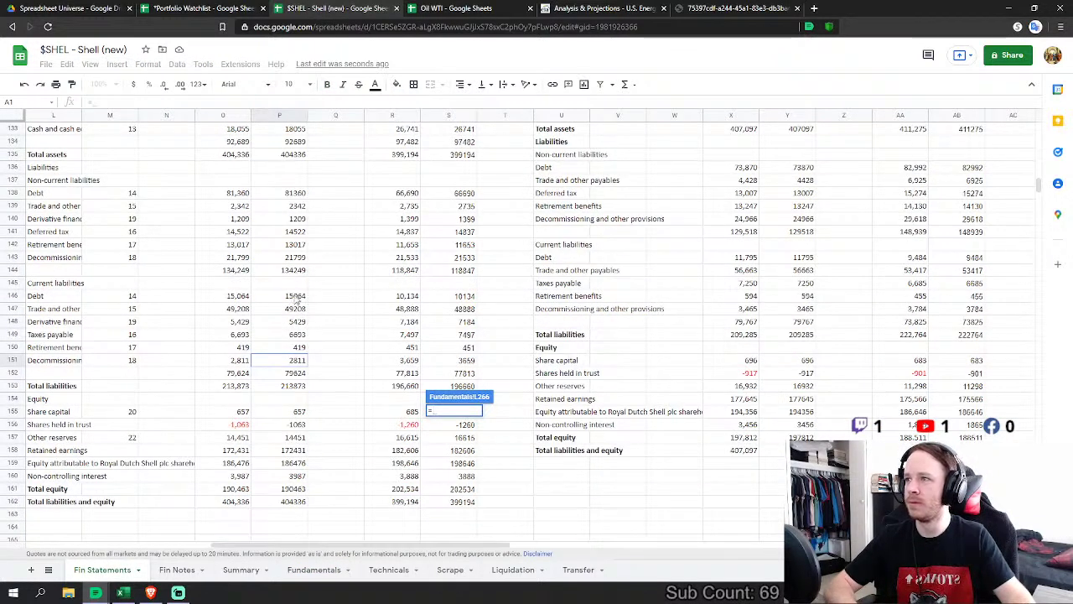
scroll(298, 302, "up", 1)
left_click(296, 219)
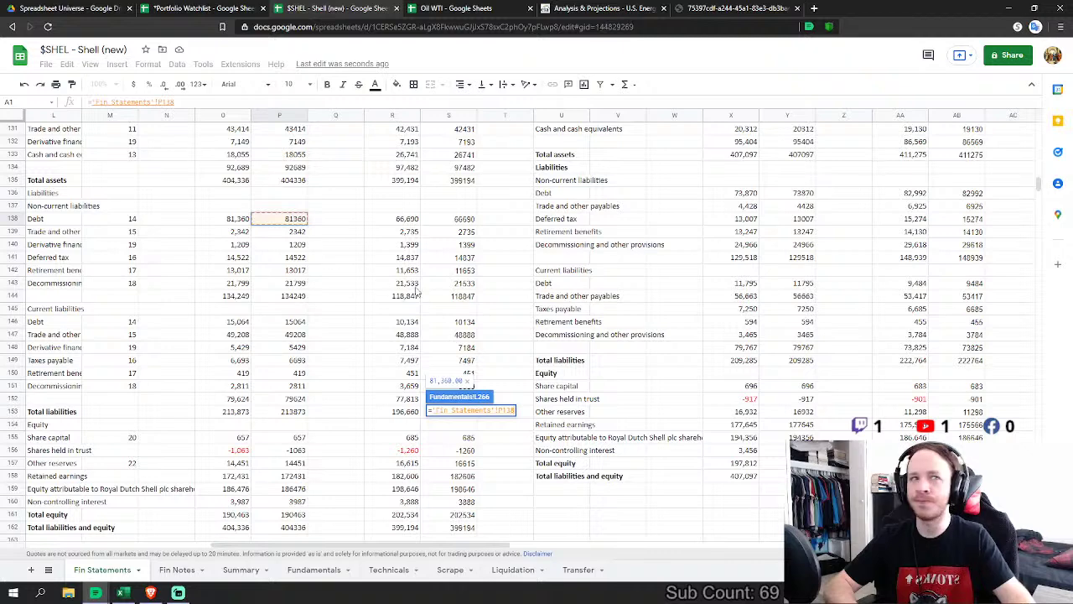
key("Return")
Step: Link FY 2019 Deferred Income Taxes (L267) to the non-current deferred tax figure in 'Fin Statements'!P141
type("=")
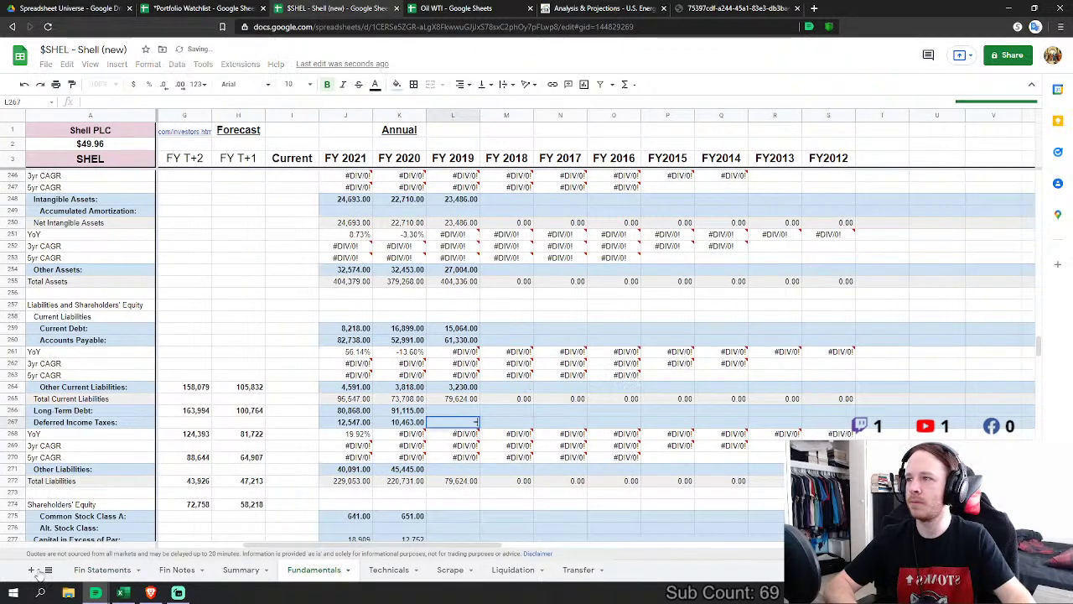
left_click(100, 569)
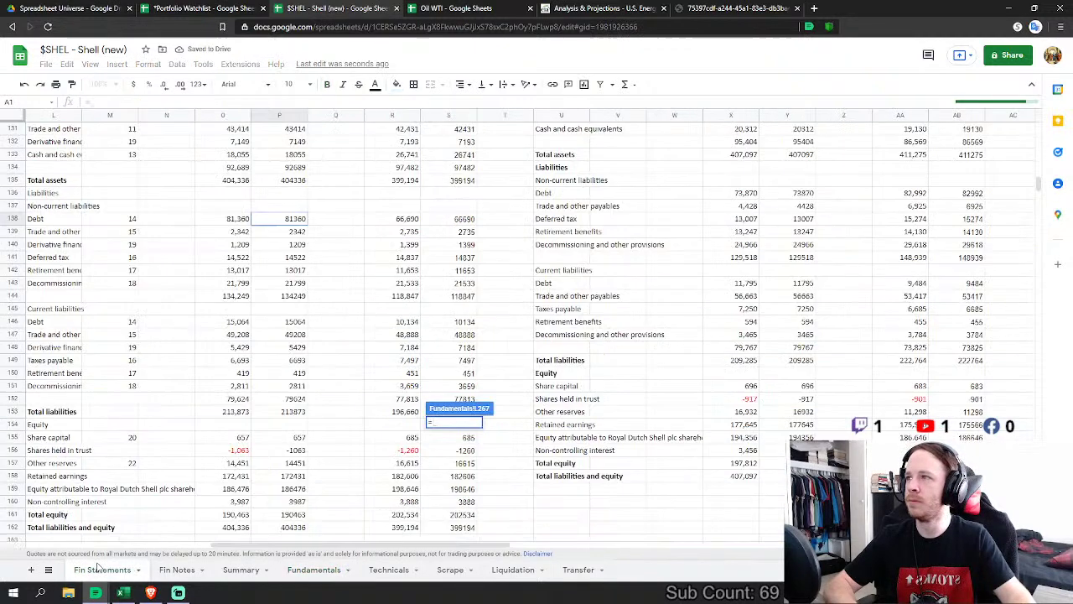
left_click(294, 257)
key("Return")
Step: Set FY 2019 Other Liabilities (L271) to the sum of 'Fin Statements' cells P139, P140, P142 and P143
left_click(469, 470)
type("=")
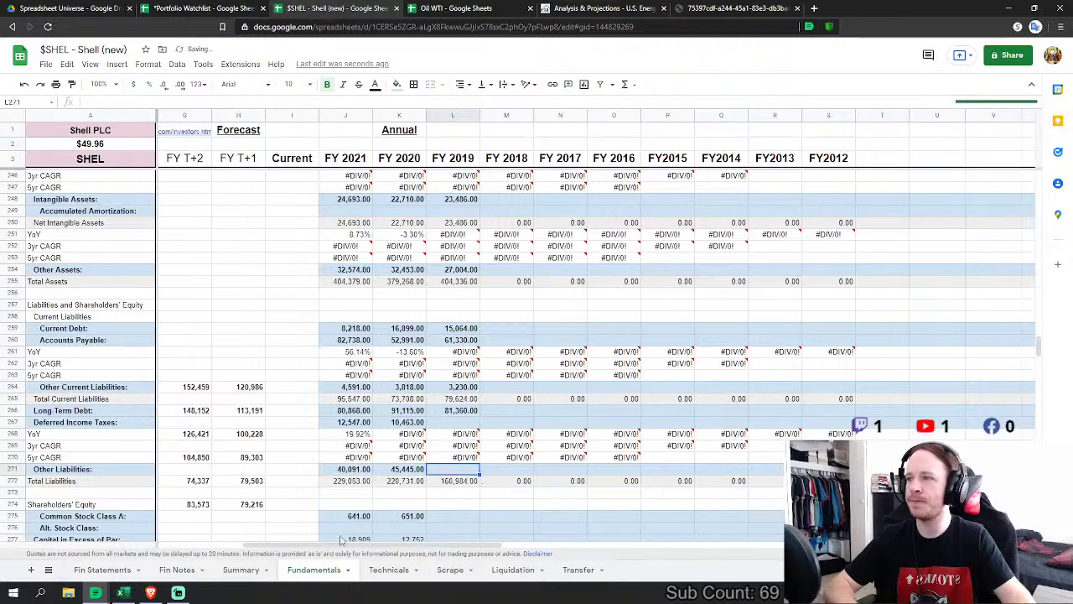
left_click(99, 569)
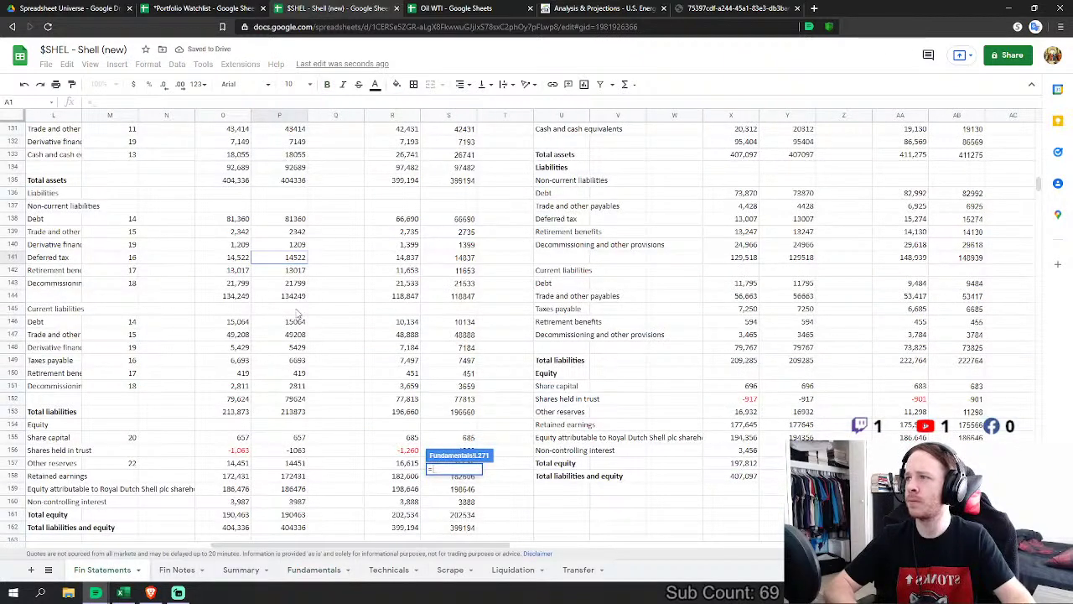
left_click(298, 232)
type("+")
left_click(298, 245)
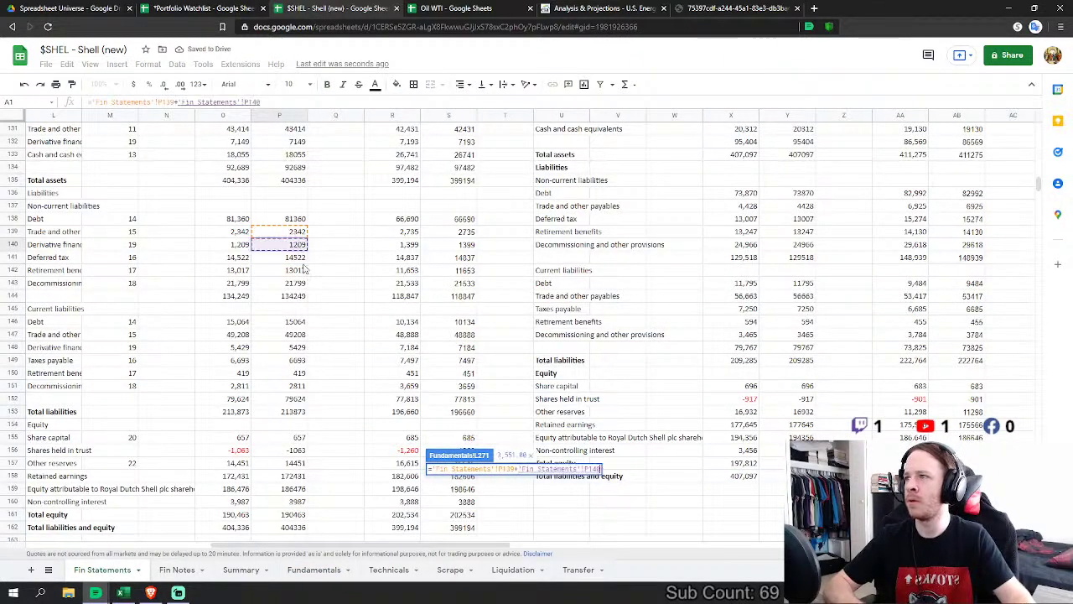
type("+")
left_click(298, 271)
type("+'Fin Statements'!P142+")
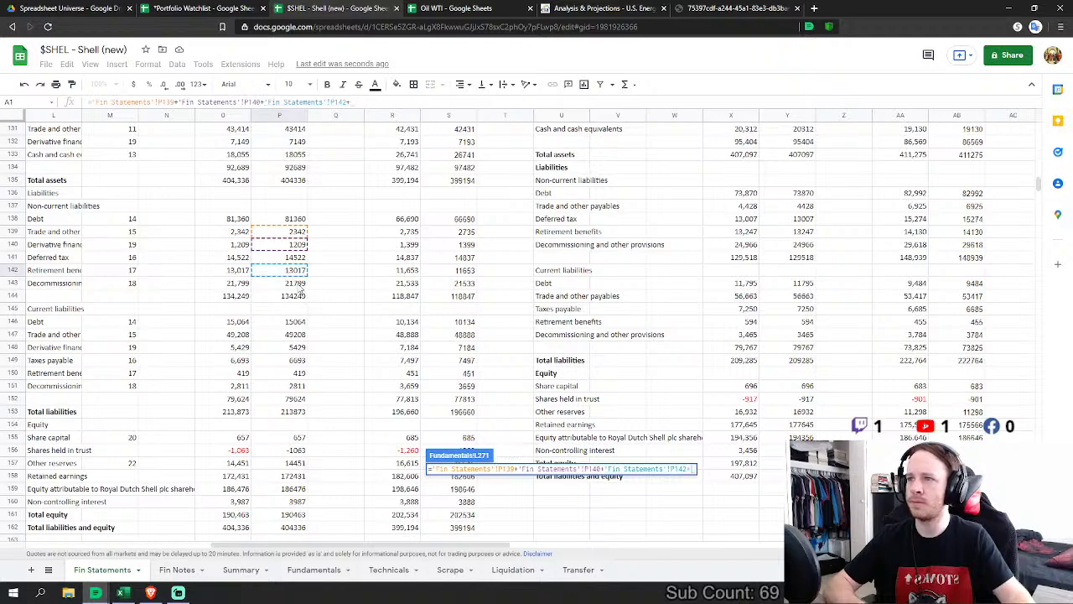
left_click(298, 283)
key("Return")
Step: Link FY 2019 Common Stock Class A (L275) to the share capital figure in 'Fin Statements'!P155
scroll(486, 392, "down", 4)
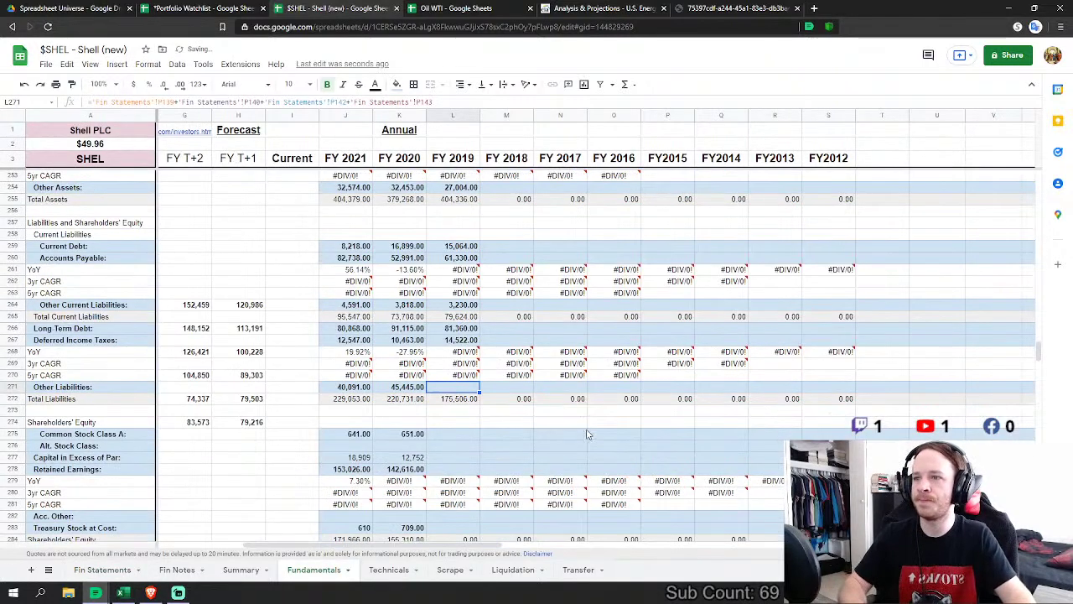
left_click(453, 340)
type("=")
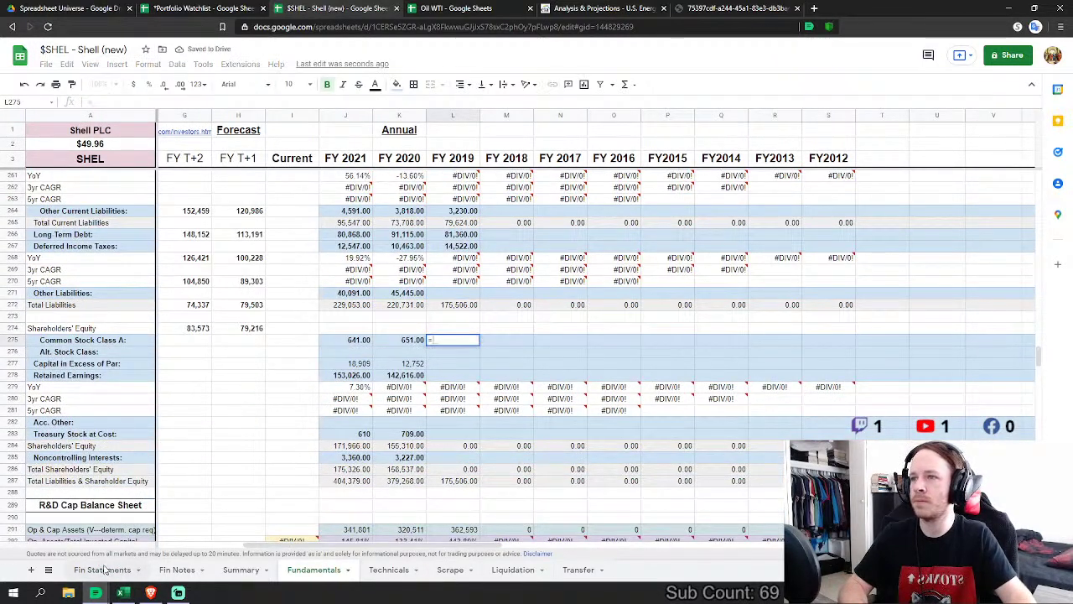
left_click(100, 570)
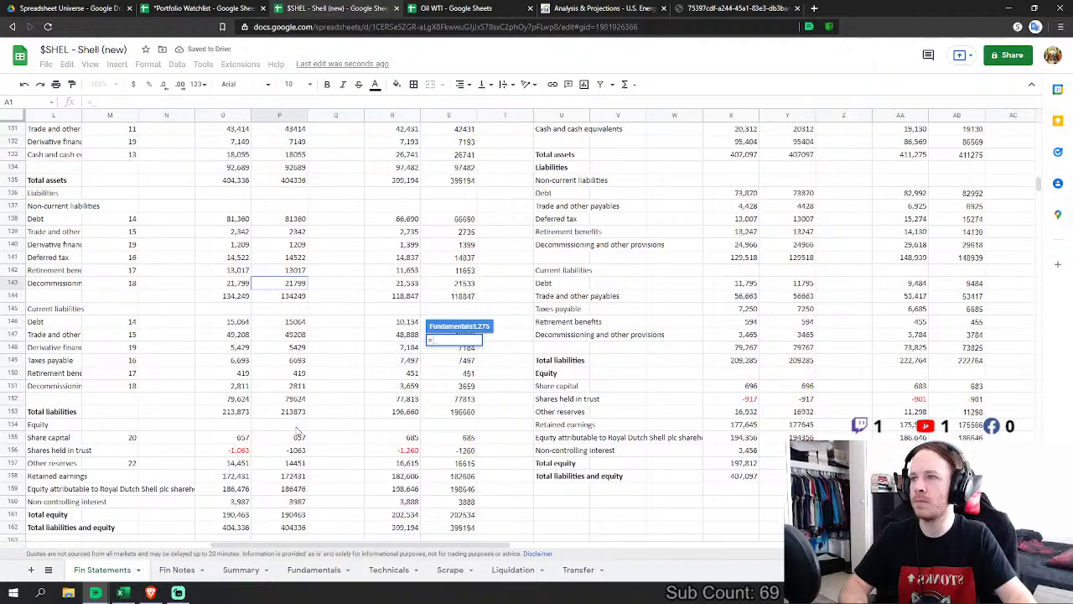
left_click(295, 353)
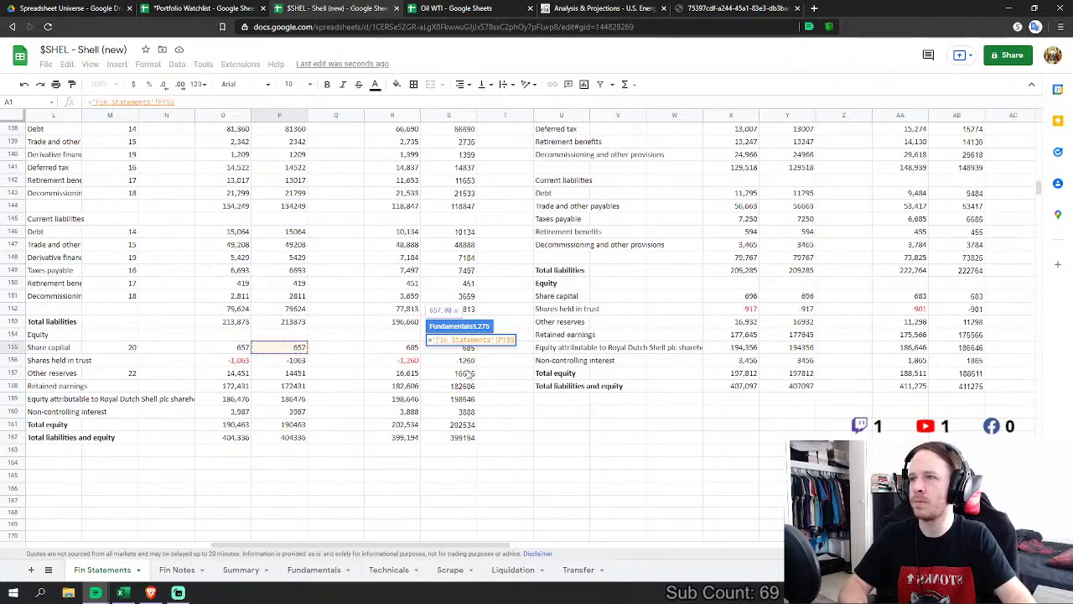
key("Return")
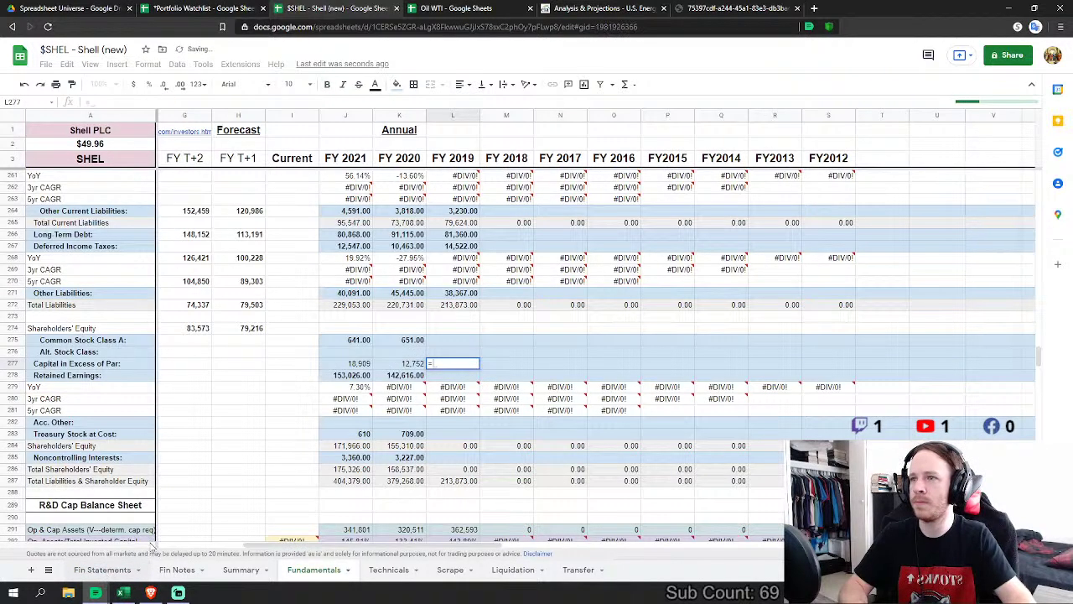
Step: Link FY 2019 Capital in Excess of Par (L277) to the other reserves figure in 'Fin Statements'!P157
left_click(109, 571)
left_click(294, 374)
key("Return")
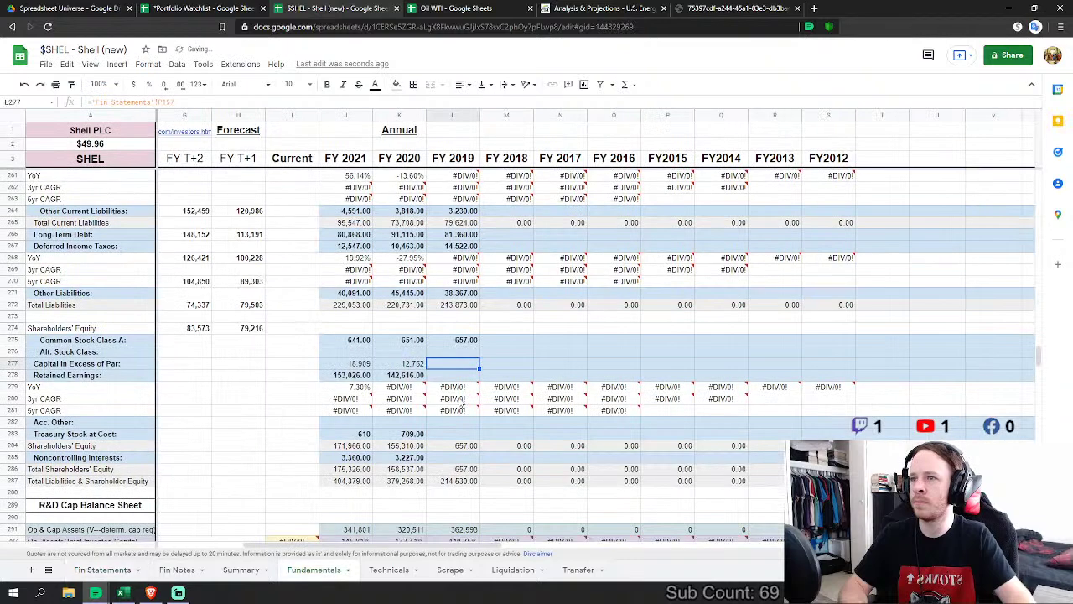
Step: Link FY 2019 Retained Earnings (L278) to 'Fin Statements'!P158
type("='Fin Statements'!P158")
left_click(99, 570)
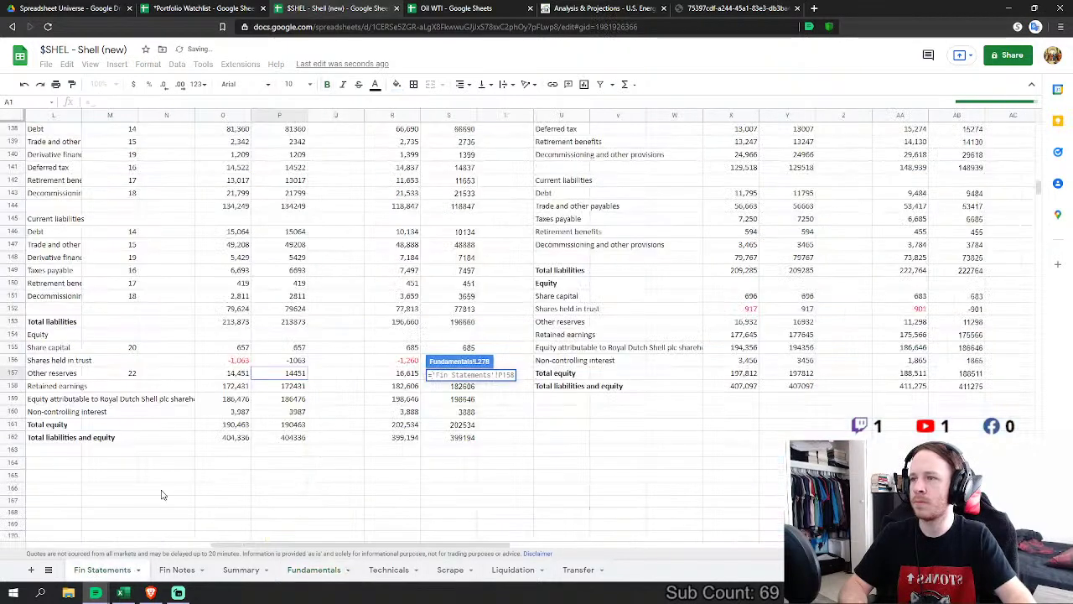
key("Escape")
Step: Link FY 2019 Treasury Stock at Cost (L283) to the negated shares held in trust figure in 'Fin Statements'!P156
left_click(453, 433)
type("=")
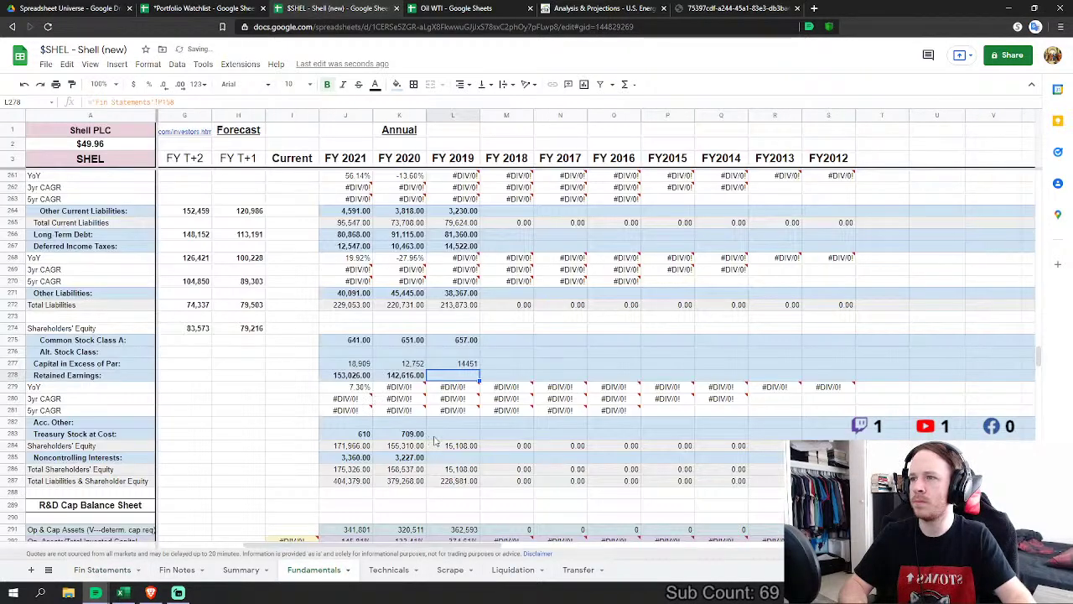
left_click(109, 575)
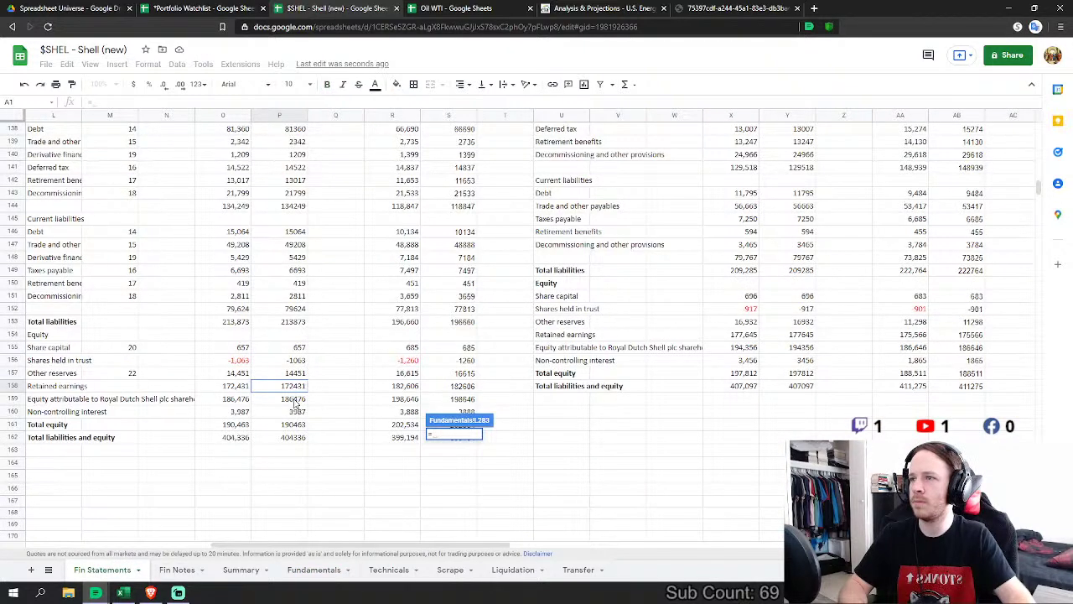
left_click(297, 362)
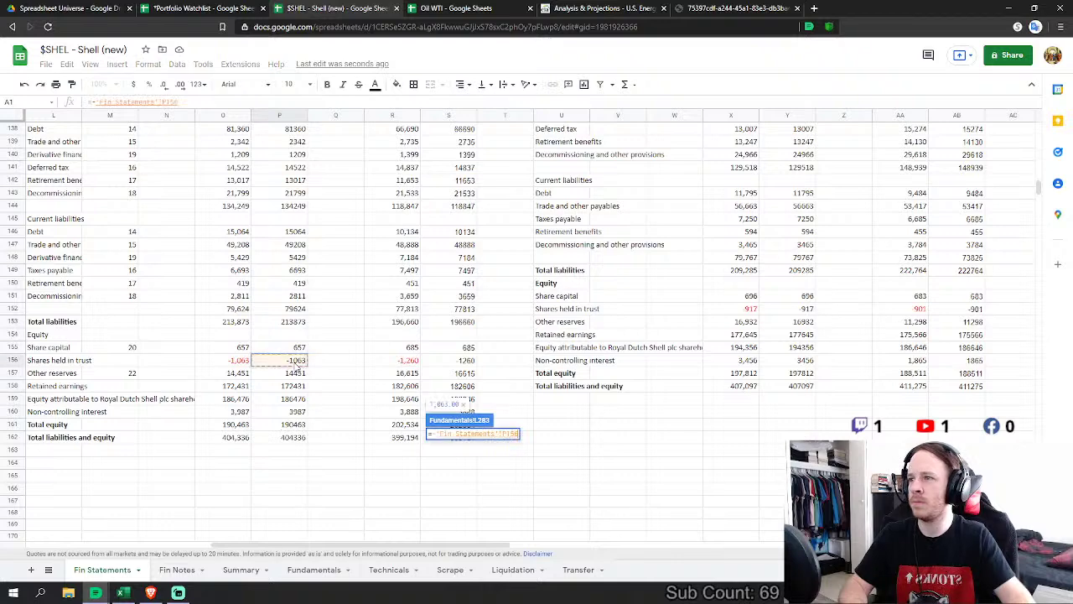
key("Return")
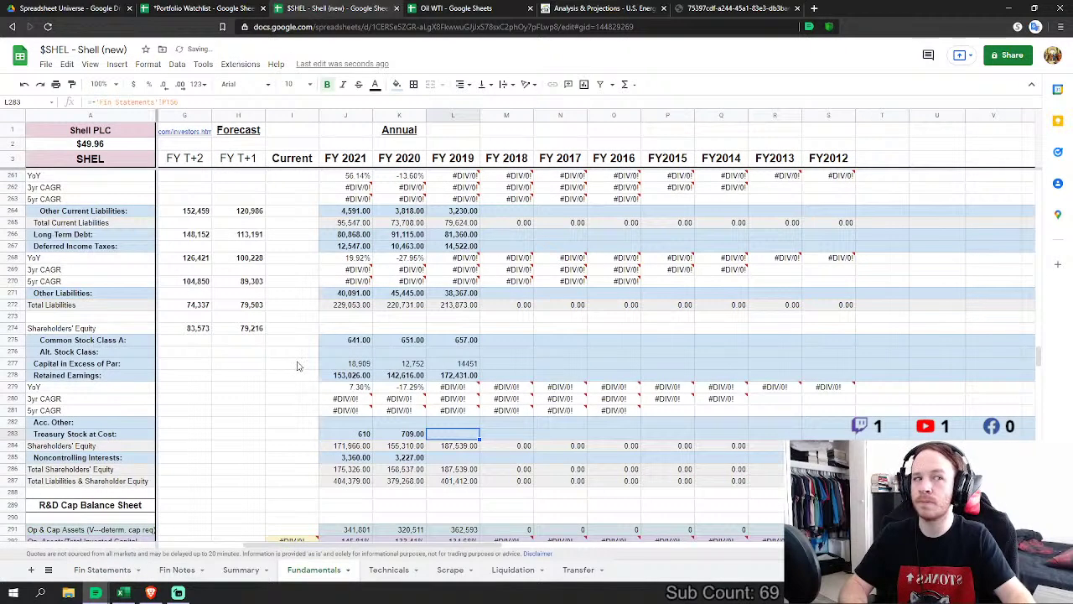
Step: Link FY 2019 Noncontrolling Interests (L285) to the non-controlling interest figure in 'Fin Statements'!P160
left_click(442, 455)
type("=")
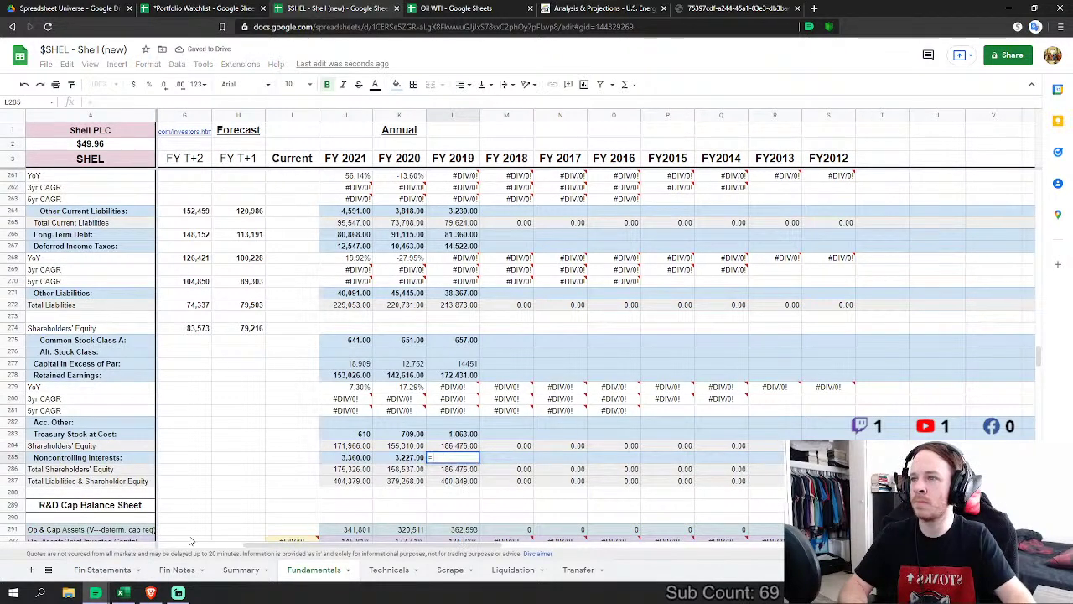
left_click(117, 569)
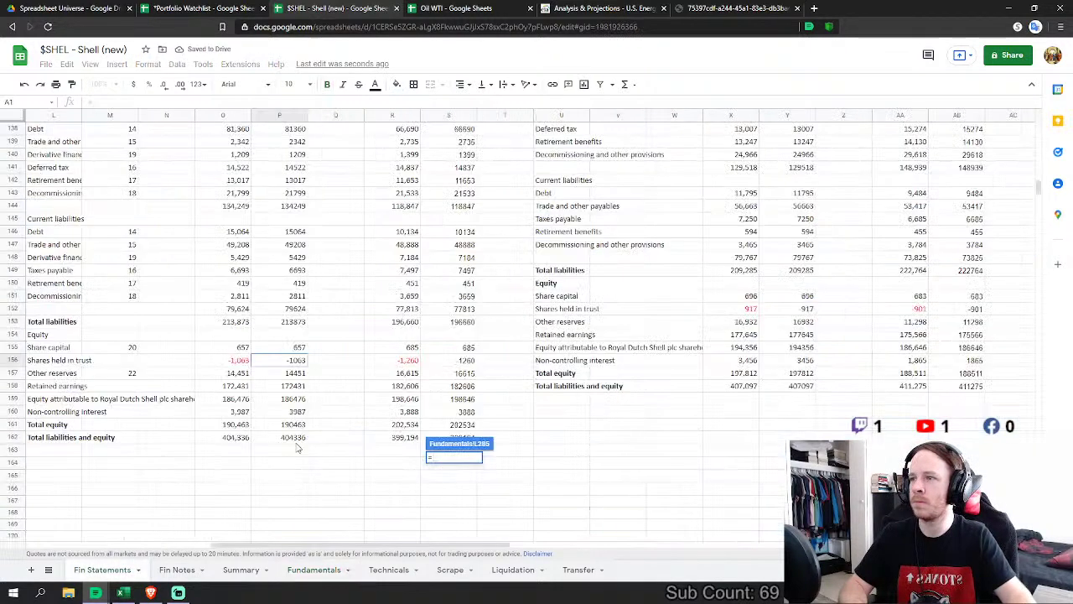
left_click(285, 412)
key("Return")
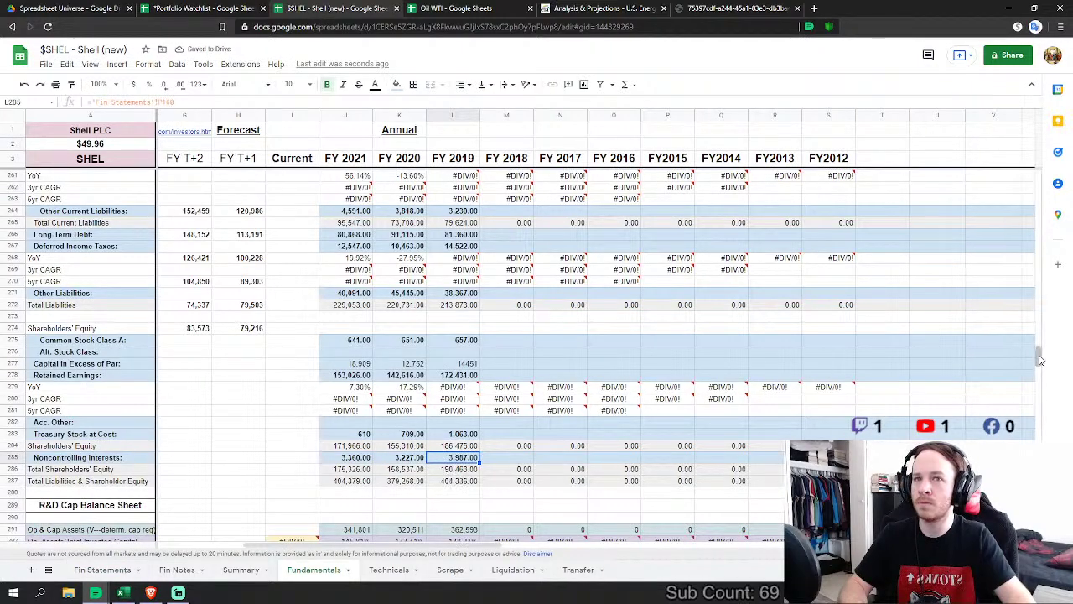
Step: Set FY 2018 Cost of Revenues (M36) to the sum of purchases and production expenses in 'Fin Statements' cells S12 and S13
left_click_drag(1040, 361, 1038, 192)
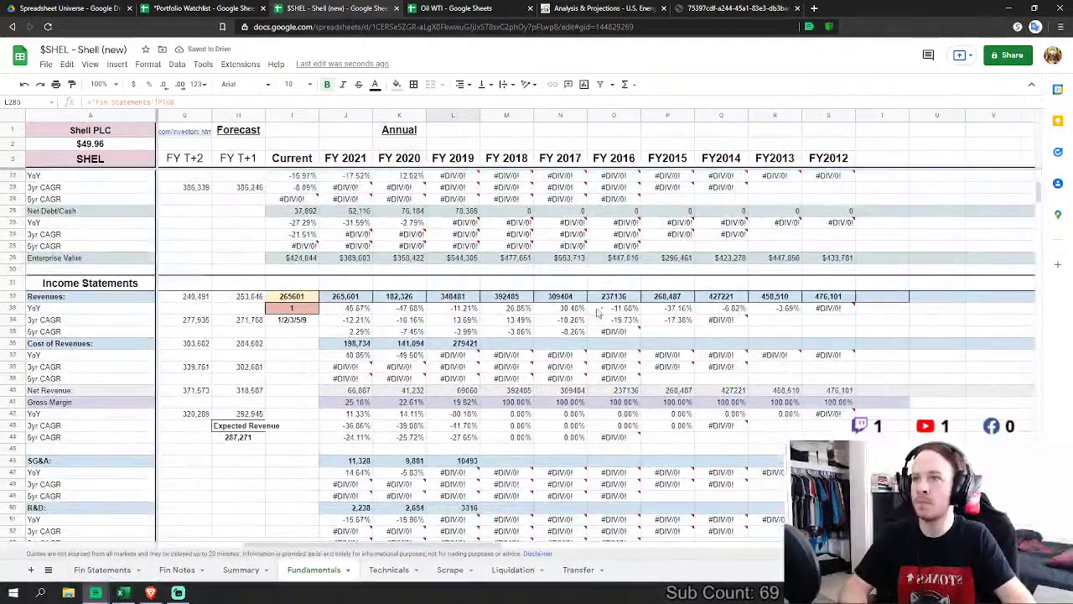
left_click(515, 344)
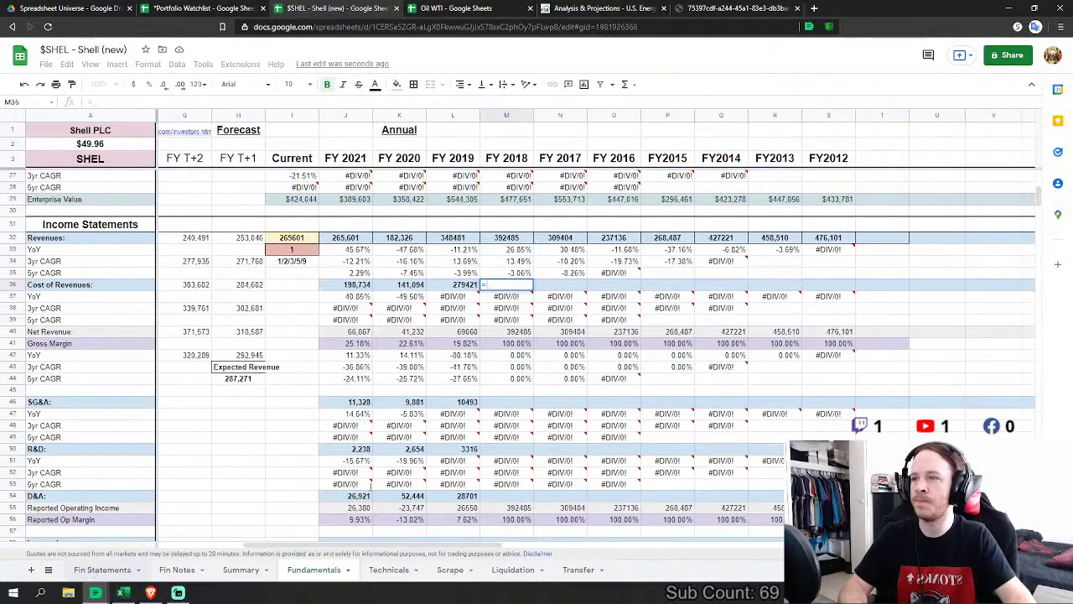
key("Return")
left_click_drag(1040, 191, 1040, 124)
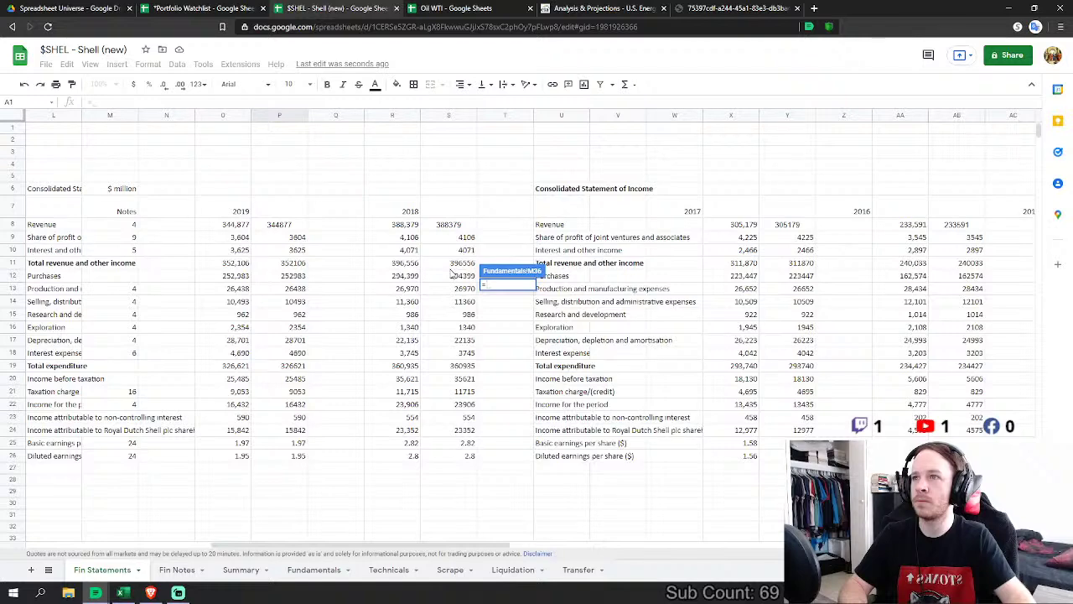
left_click(464, 276)
type("+")
left_click(463, 289)
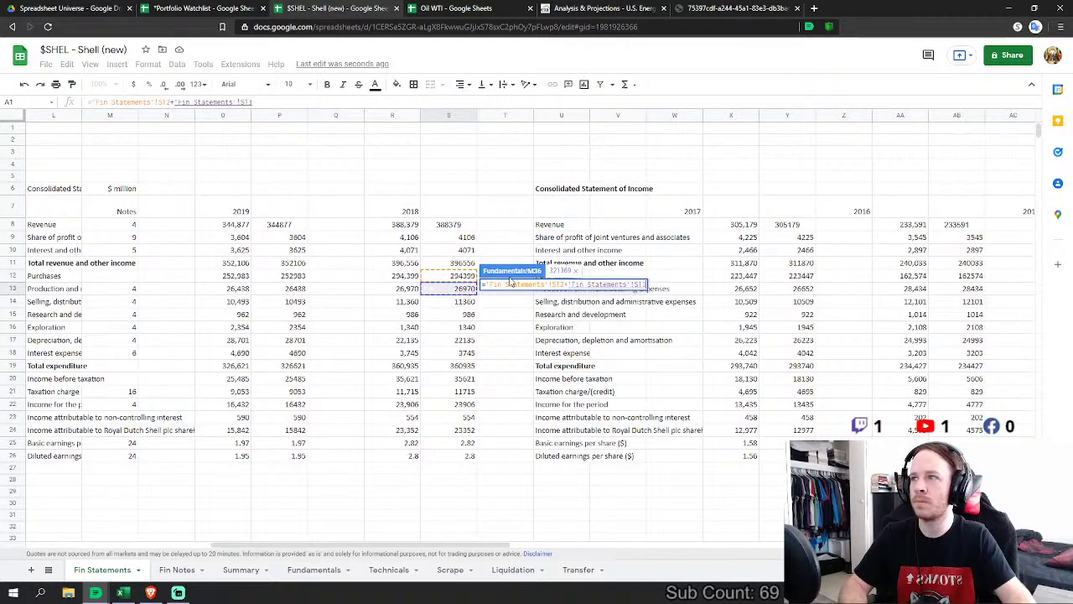
scroll(660, 332, "down", 1)
scroll(660, 332, "down", 1)
key("Return")
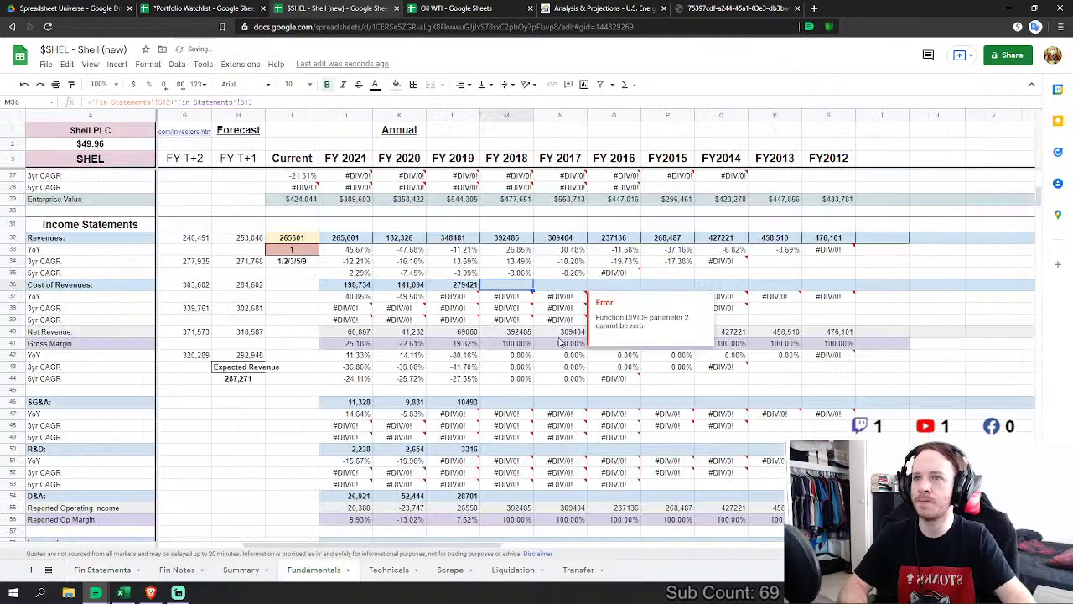
Step: Link FY 2018 SG&A (M46) to the selling, distribution and administrative expenses in 'Fin Statements'!S14
scroll(515, 425, "down", 2)
left_click(506, 316)
type("=")
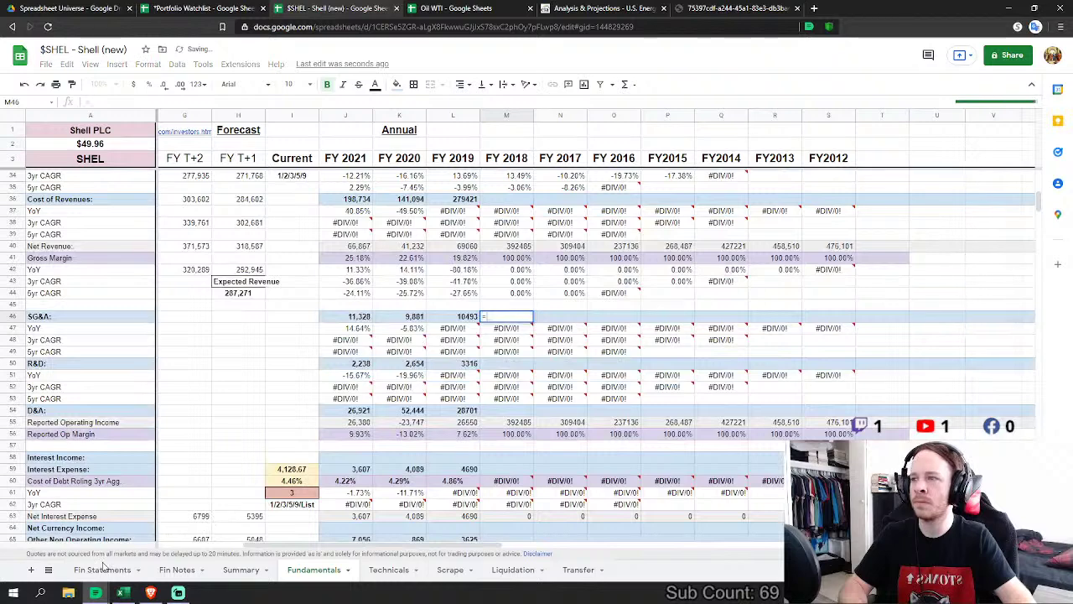
left_click(104, 570)
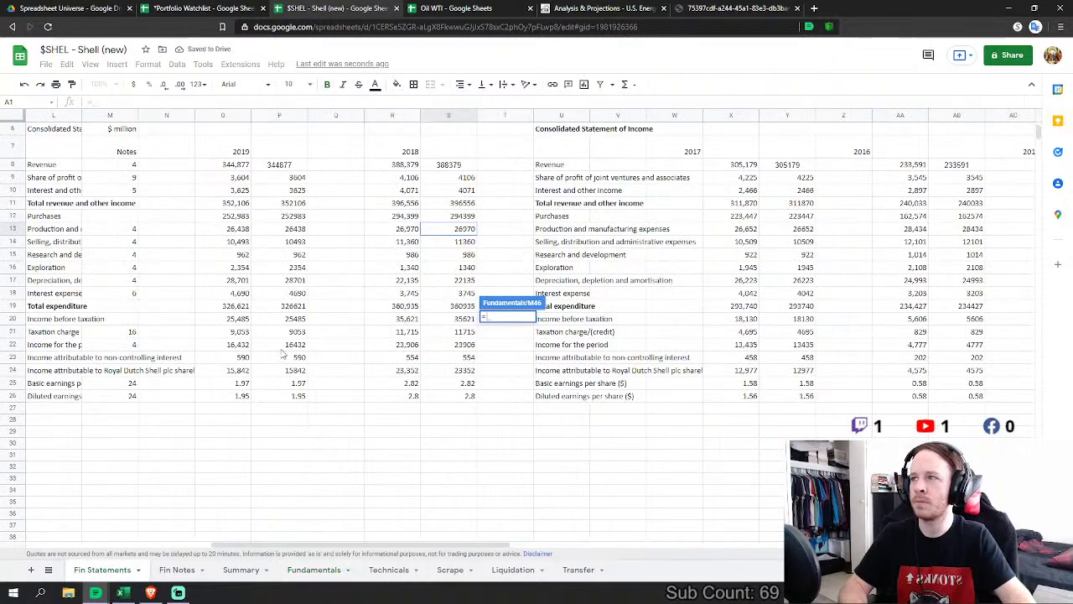
left_click(462, 243)
key("Return")
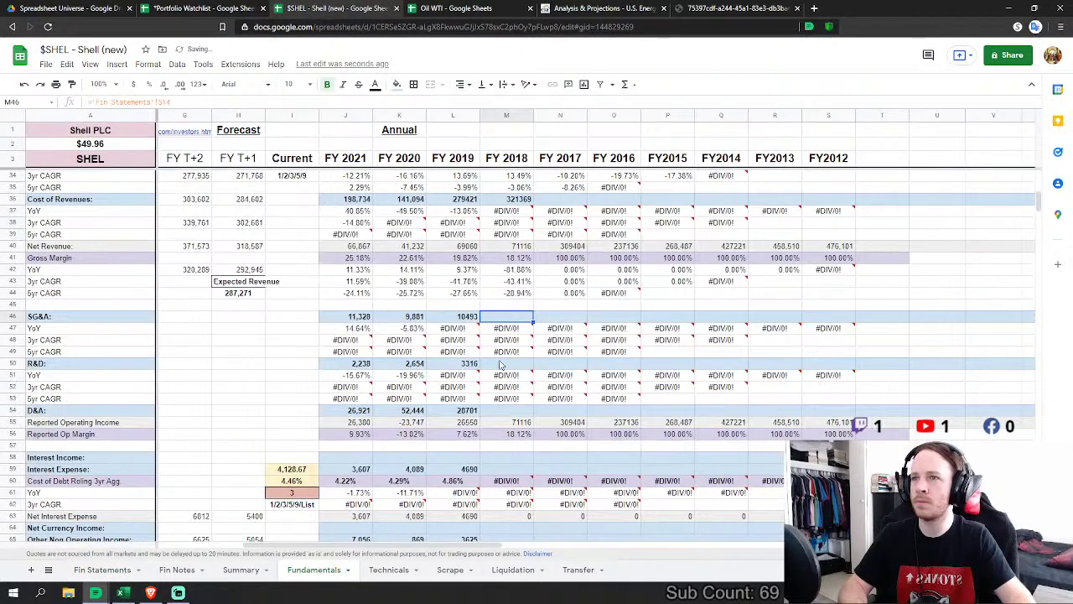
Step: Set FY 2018 R&D (M50) to the sum of research and exploration costs in 'Fin Statements' cells S15 and S16
left_click(503, 363)
type("=")
left_click(102, 570)
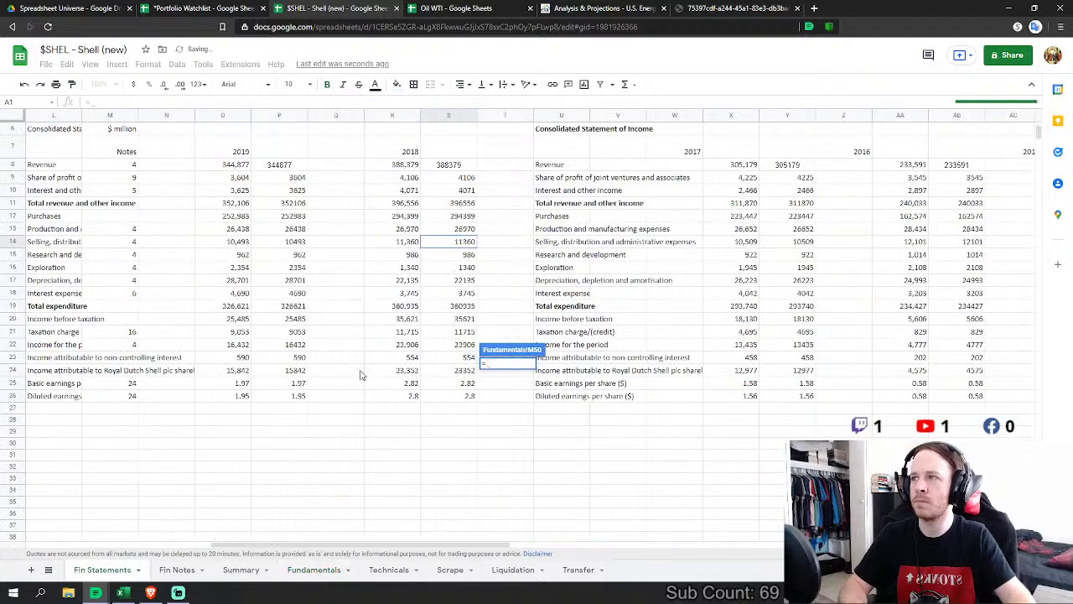
left_click(473, 256)
type("+")
left_click(475, 268)
key("Return")
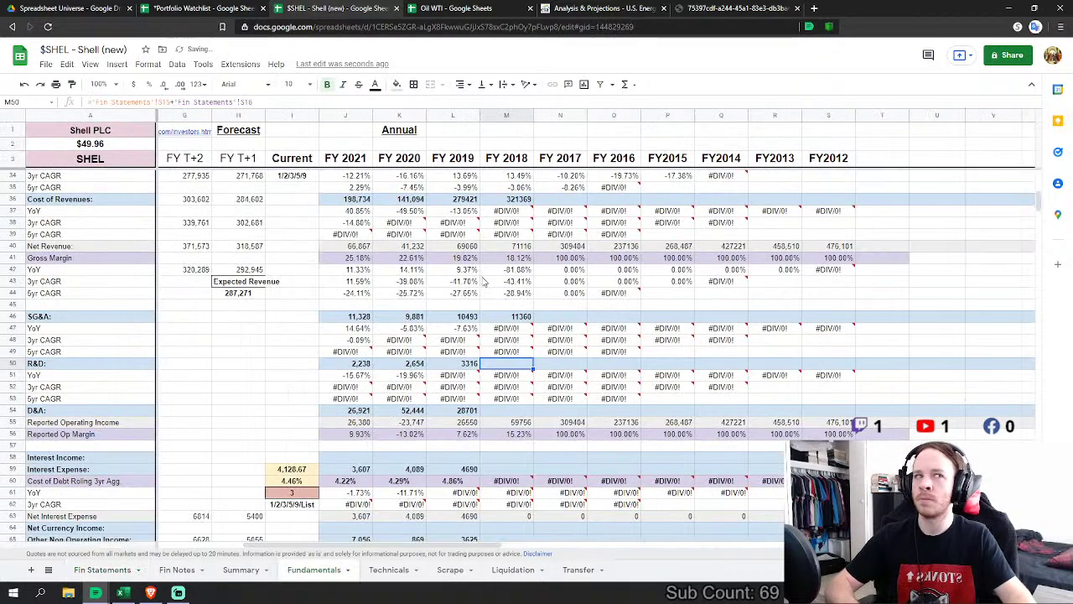
Step: Link FY 2018 D&A (M54) to the depreciation, depletion and amortisation figure in 'Fin Statements'!S17
scroll(507, 361, "down", 2)
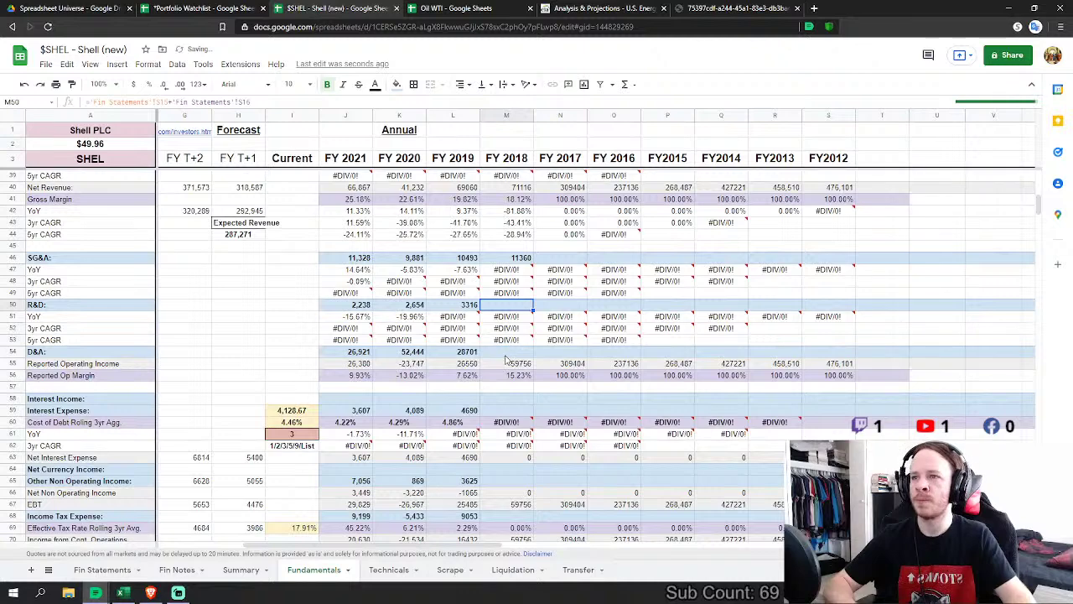
left_click(507, 353)
type("=")
left_click(117, 570)
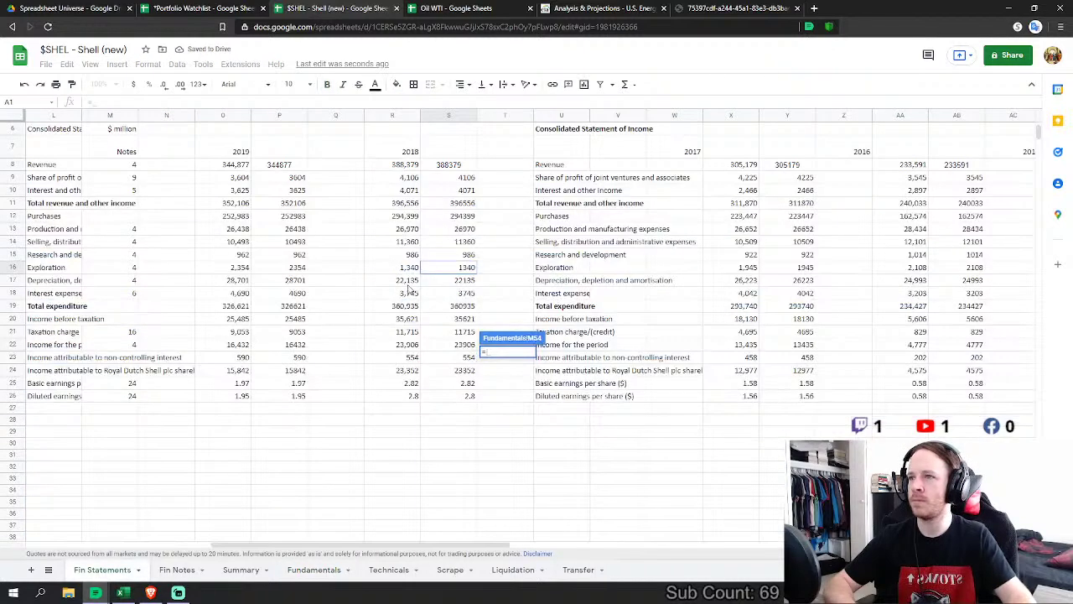
left_click(466, 281)
key("Return")
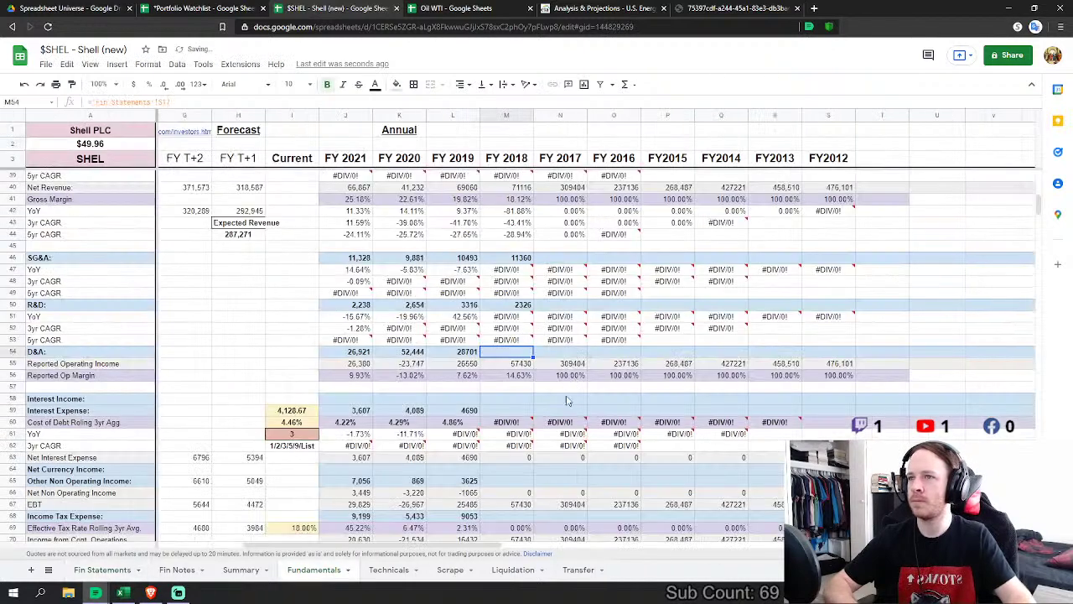
Step: Link FY 2018 Interest Expense (M59) to the interest expense figure in 'Fin Statements'!S18
left_click(527, 414)
type("=")
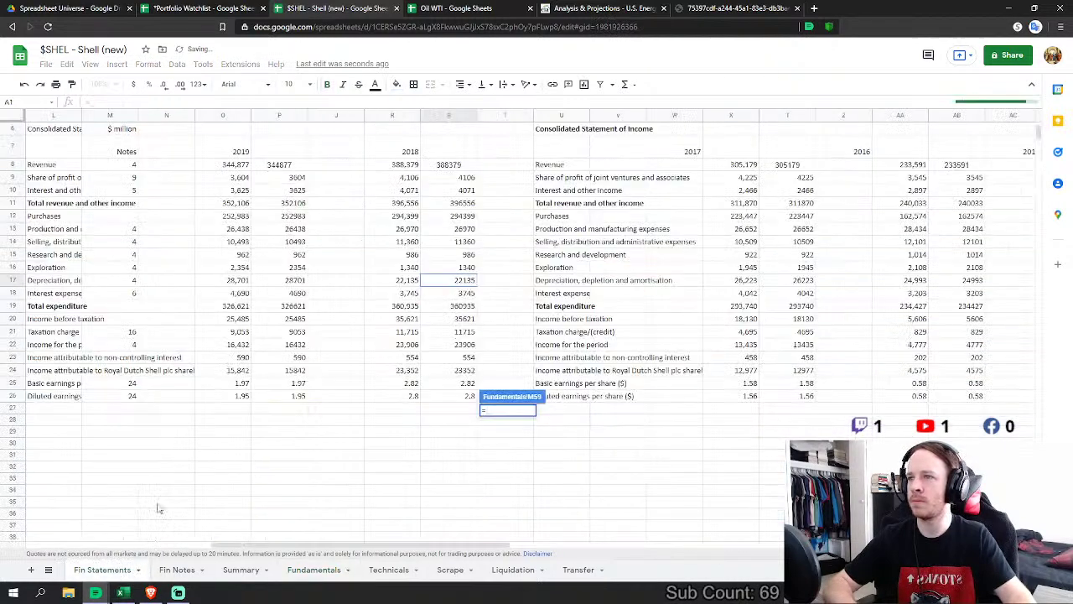
left_click(102, 571)
left_click(470, 293)
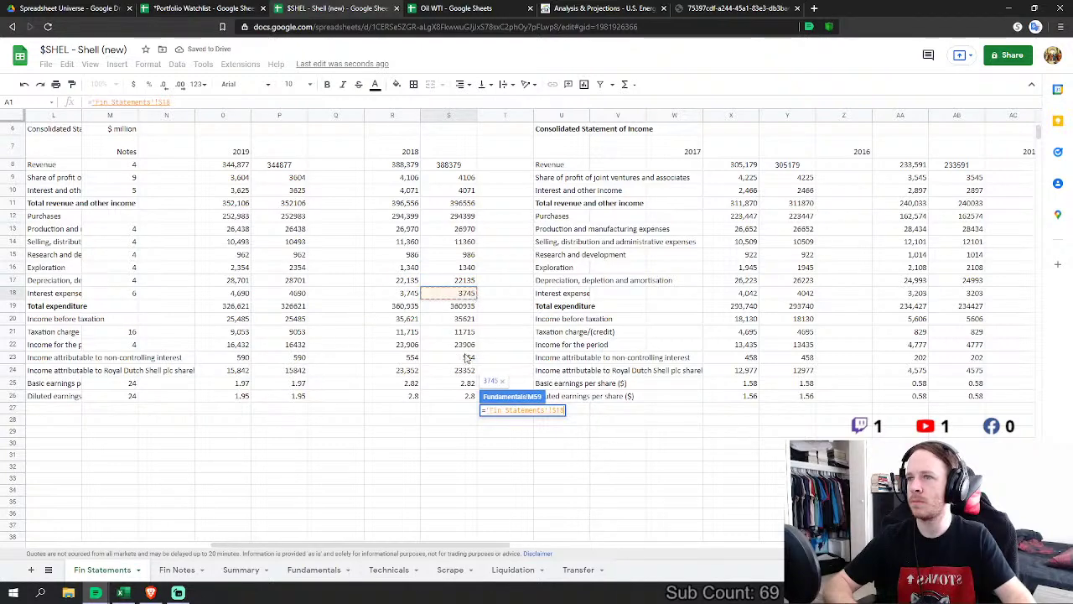
key("Return")
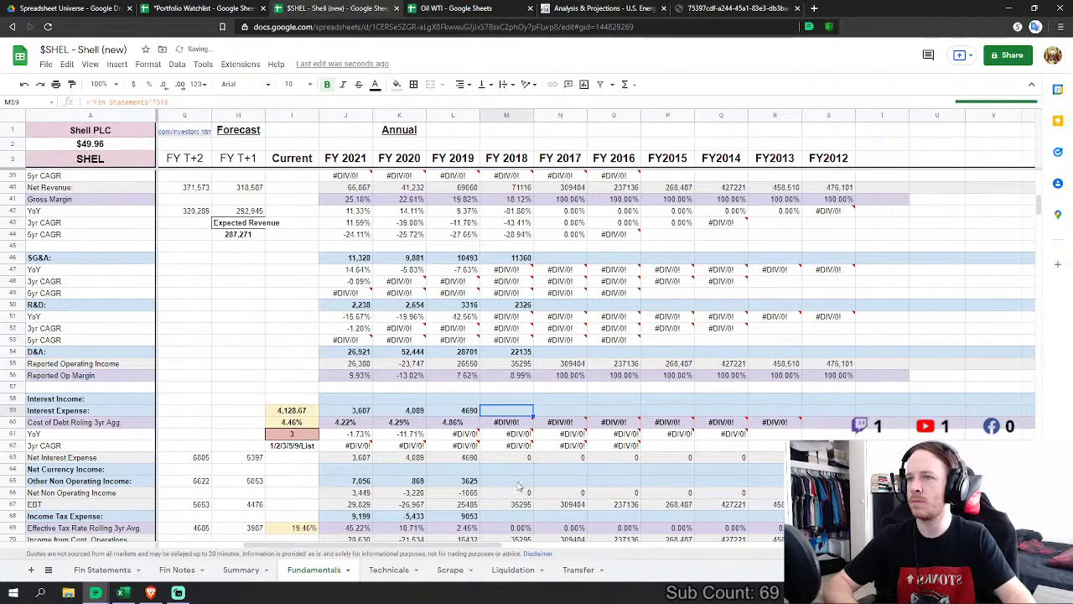
Step: Link FY 2018 Other Non Operating Income (M65) to the interest and other income figure in 'Fin Statements'!S10
left_click(515, 481)
scroll(545, 482, "down", 1)
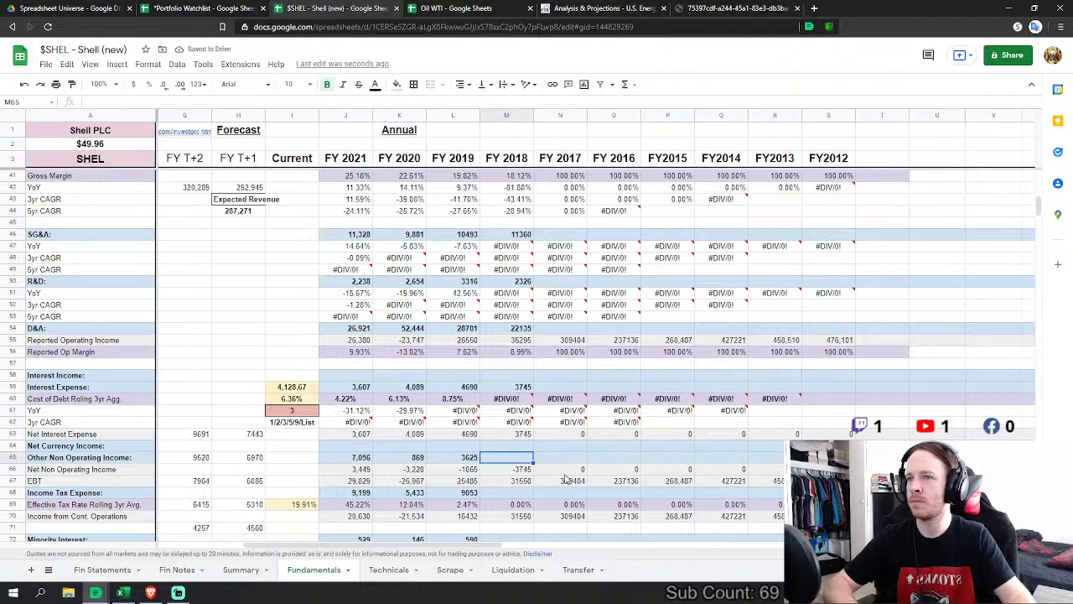
type("=")
left_click(126, 568)
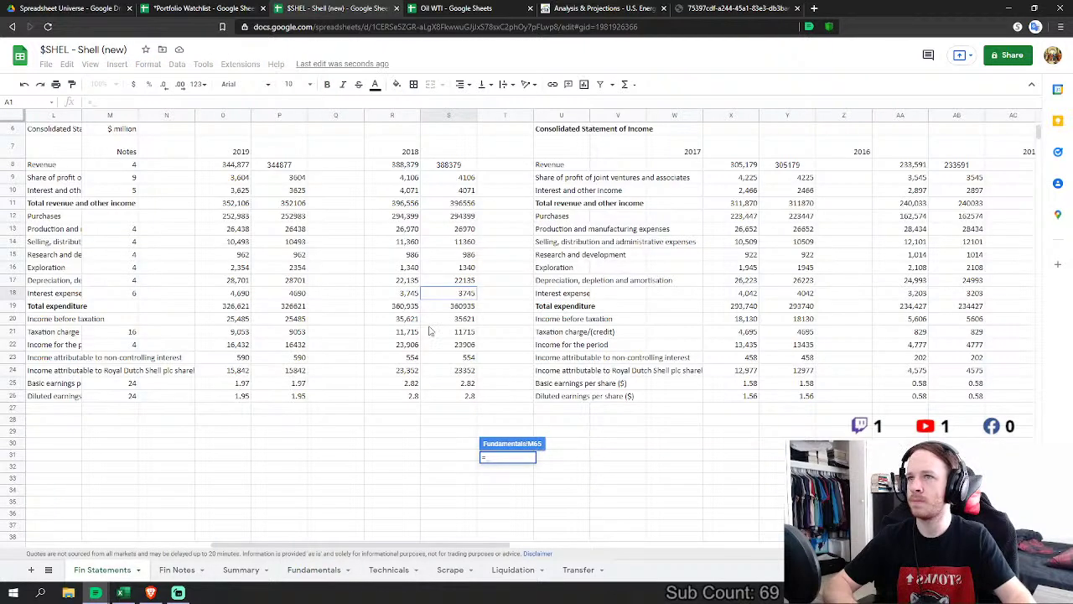
left_click(453, 190)
key("Return")
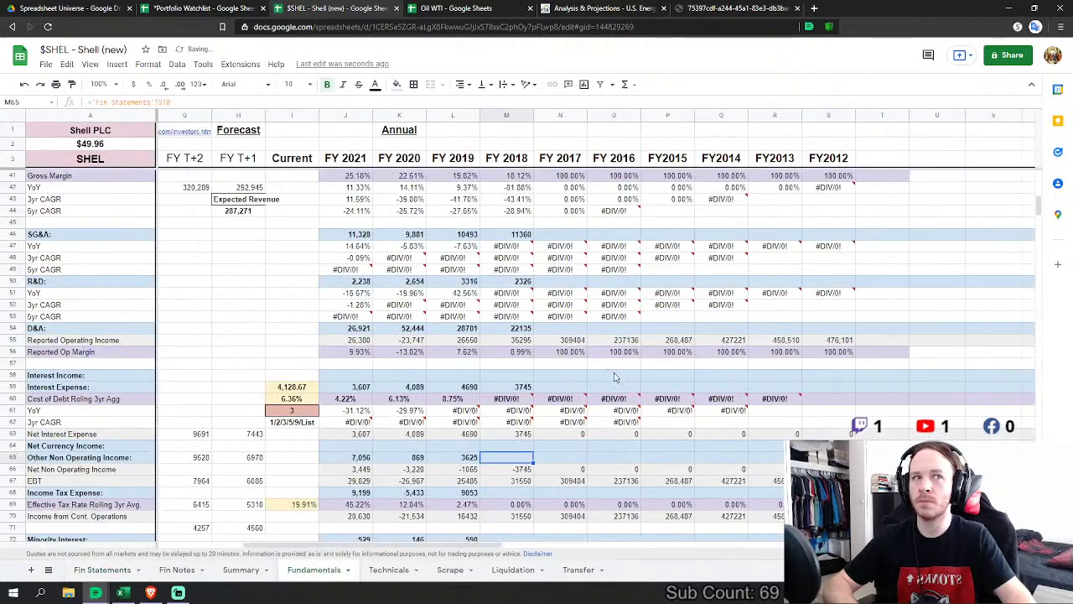
Step: Link FY 2018 Income Tax Expense (M68) to the taxation charge in 'Fin Statements'!S21
scroll(520, 415, "down", 3)
left_click(521, 412)
type("=")
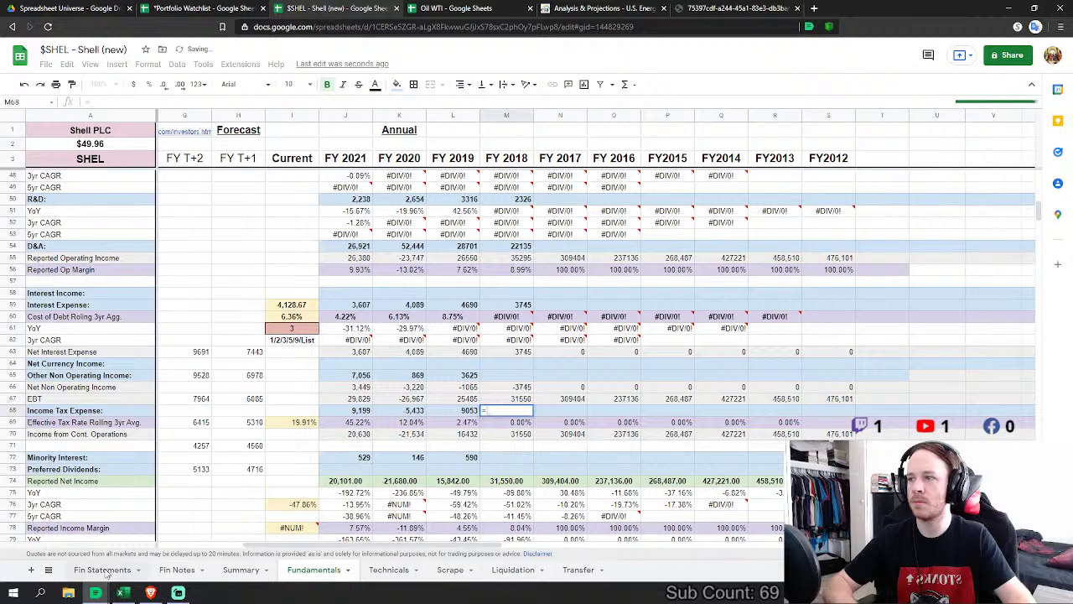
left_click(118, 570)
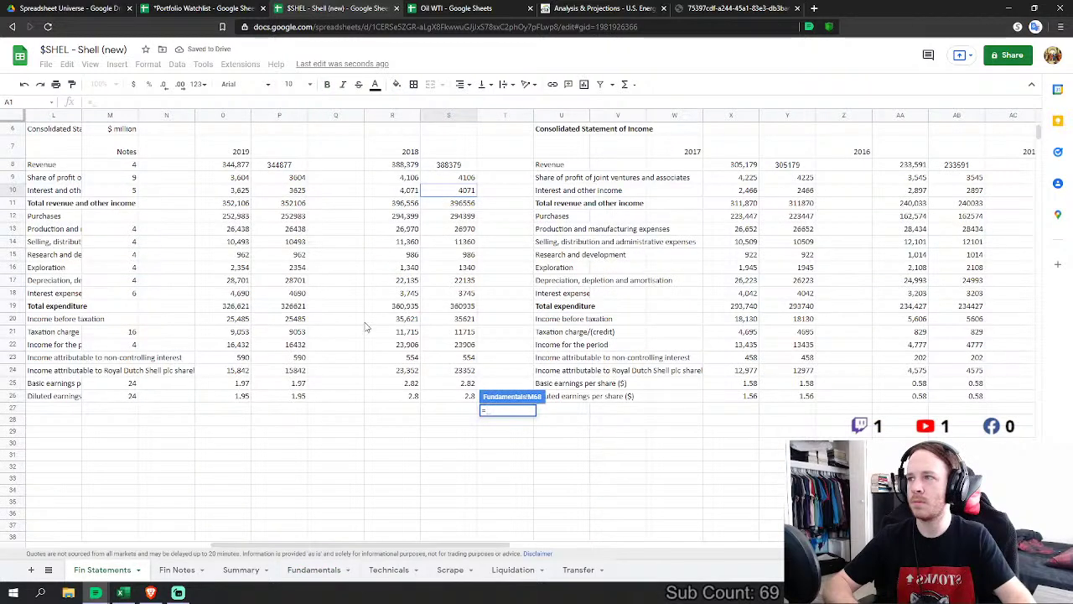
left_click(464, 332)
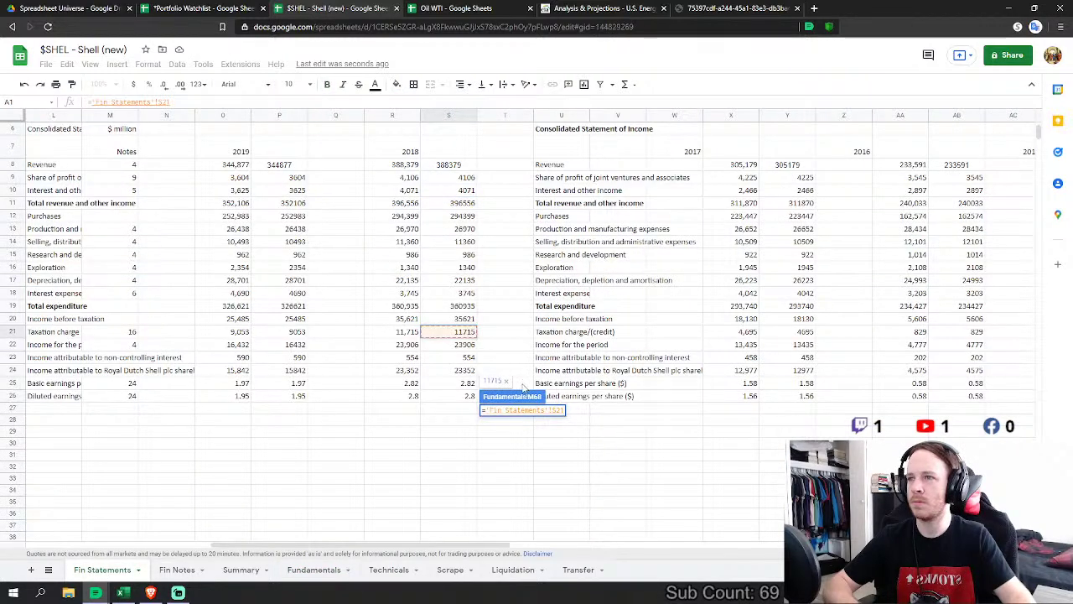
key("Return")
Step: Link FY 2018 Minority Interest (M72) to the income attributable to non-controlling interest in 'Fin Statements'!S23
type("=")
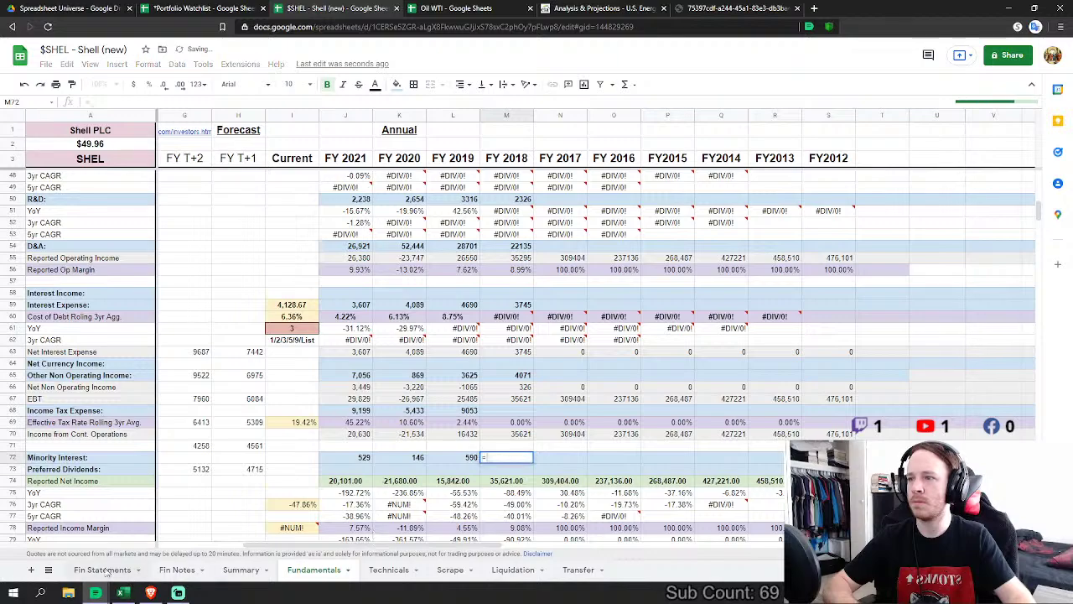
left_click(102, 570)
left_click(468, 359)
key("Return")
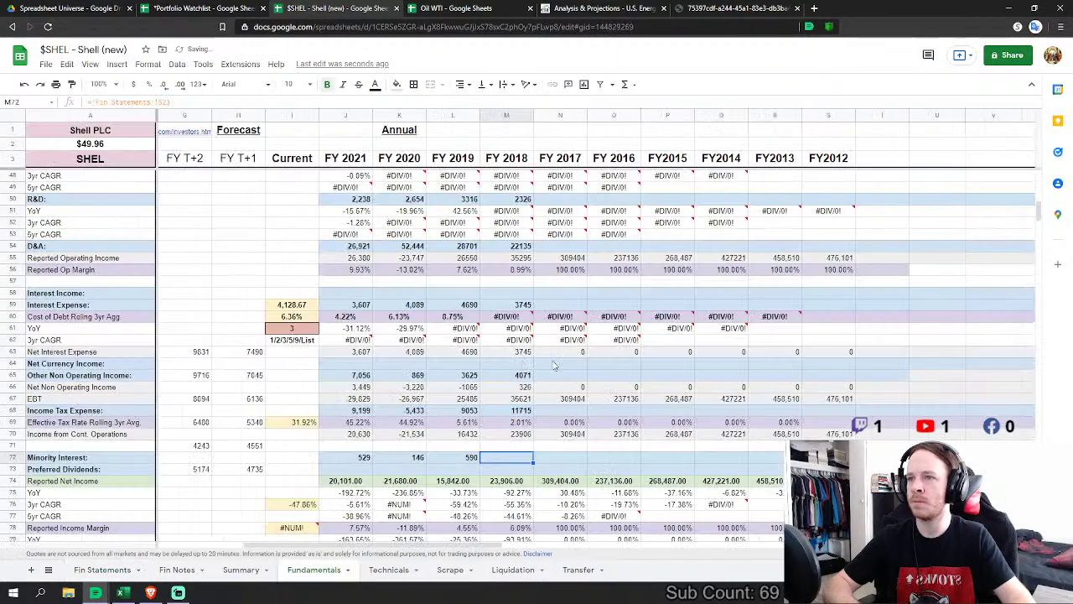
Step: Fill FY 2018 CF Depreciation & Amortization (M127) with the sum of depreciation and exploration well write-offs, 'Fin Statements'!S59 plus S60
scroll(530, 374, "down", 10)
scroll(530, 375, "down", 5)
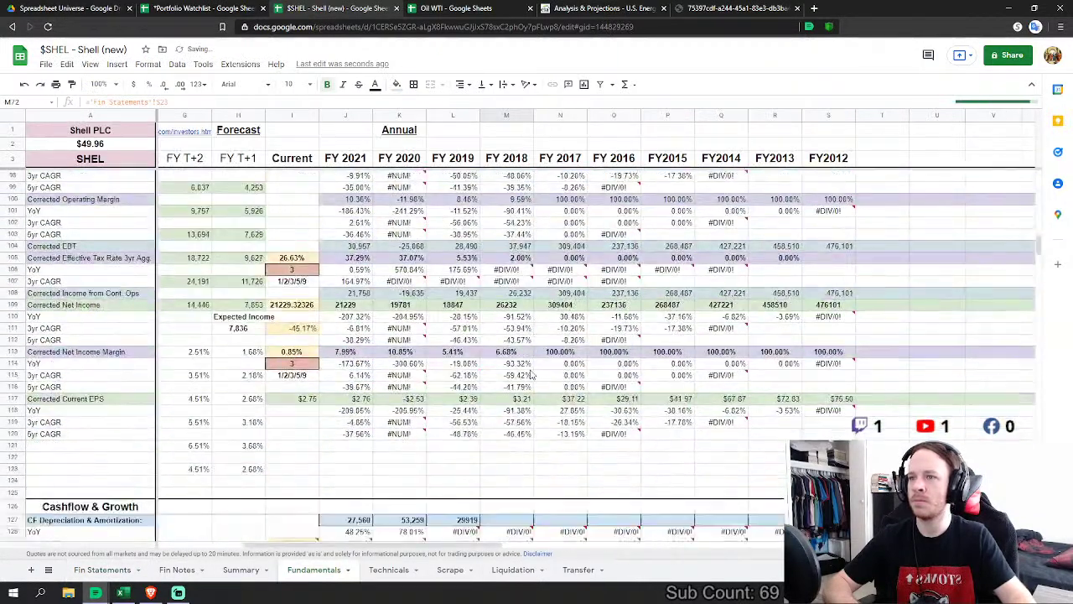
scroll(530, 374, "down", 2)
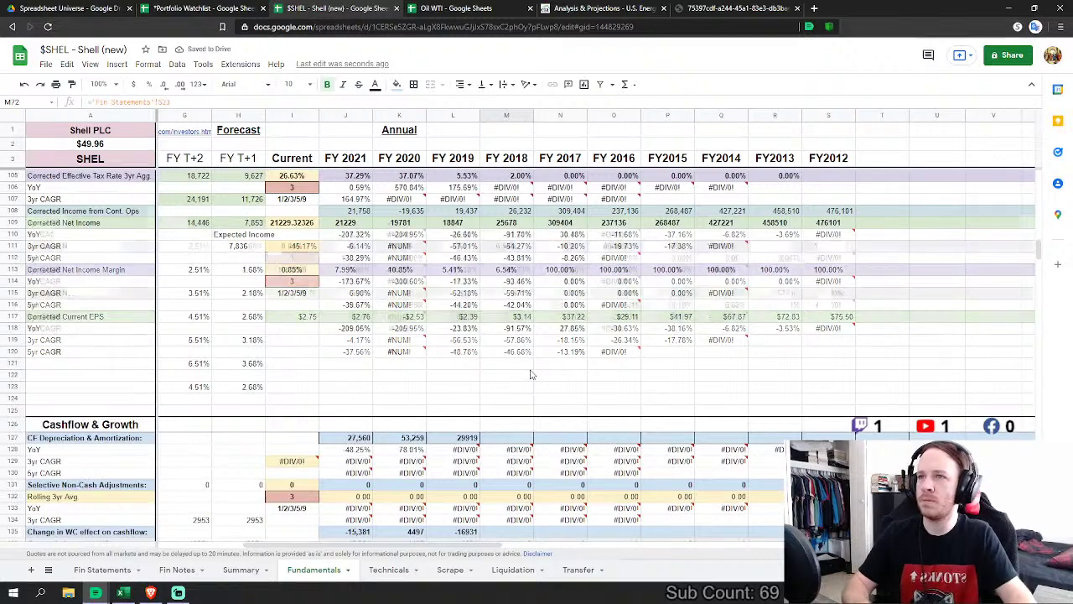
scroll(530, 375, "down", 2)
left_click(530, 375)
scroll(530, 375, "down", 1)
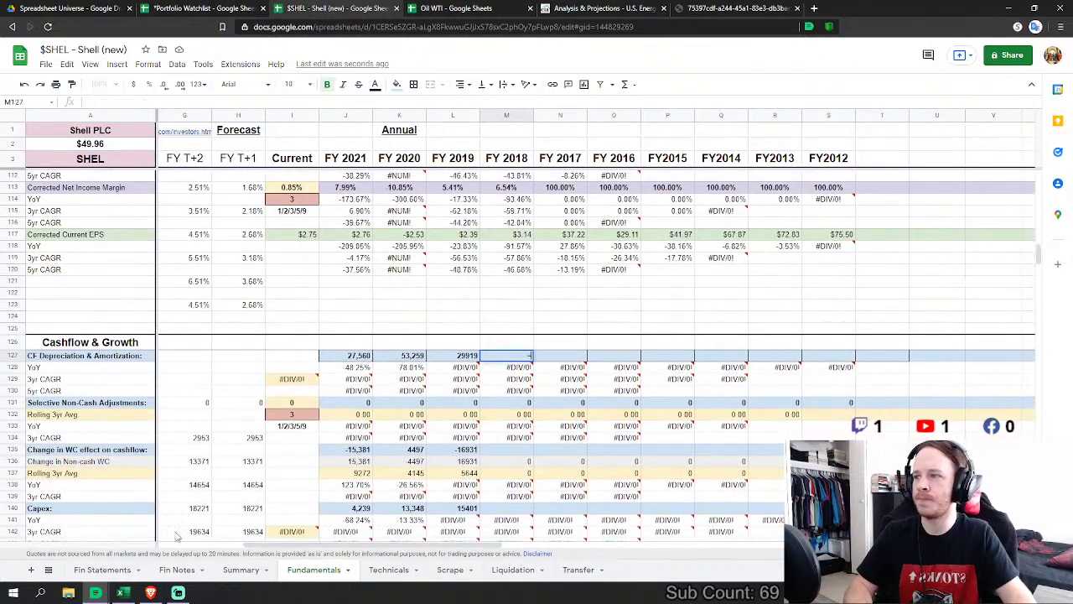
left_click(121, 569)
scroll(416, 377, "down", 6)
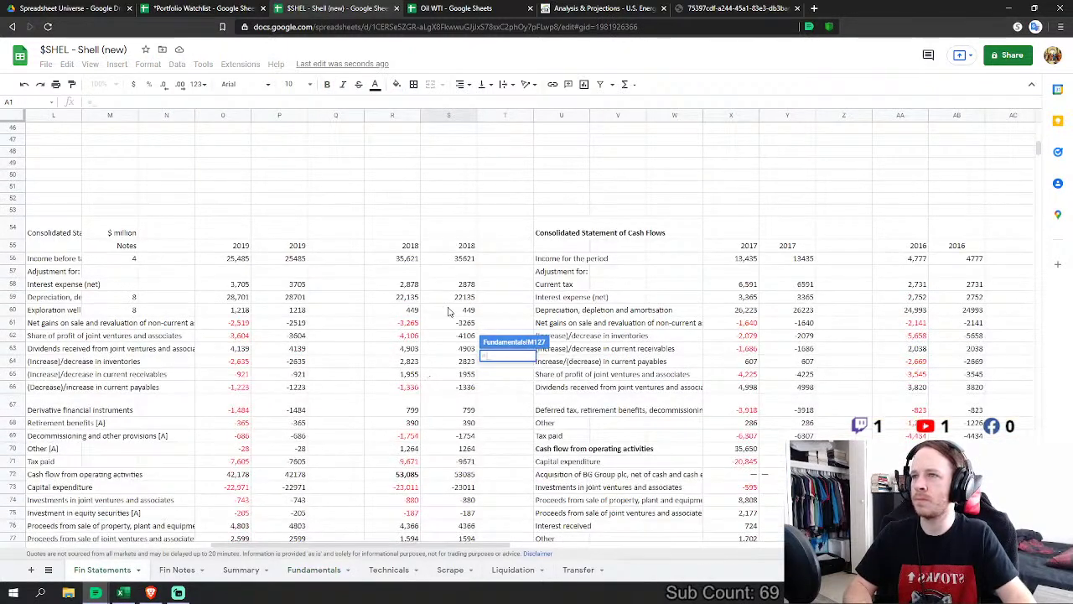
left_click(467, 306)
key("Return")
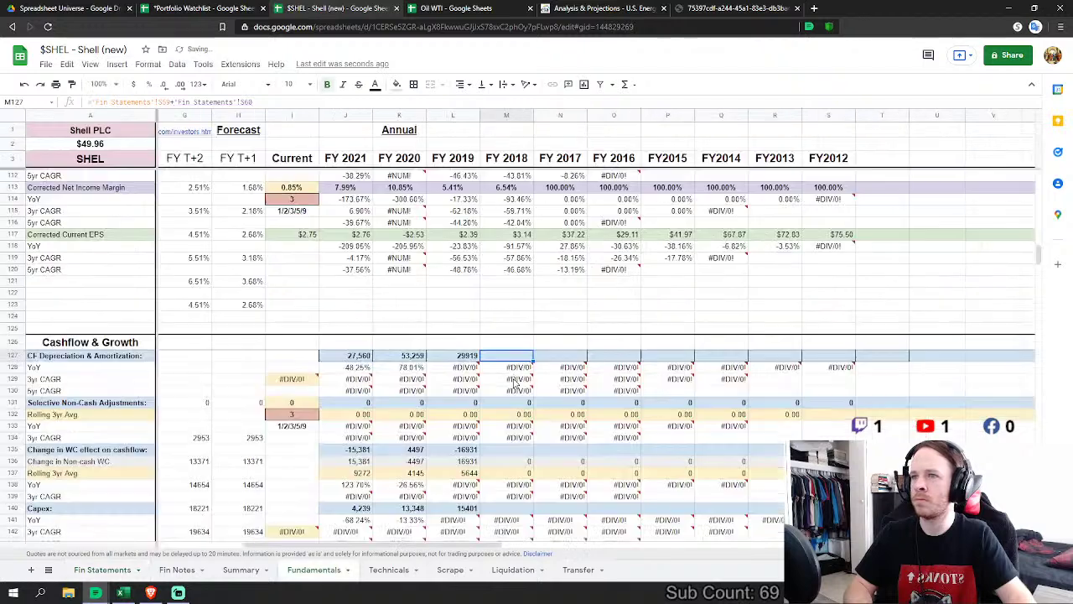
Step: Fill FY 2018 Change in WC effect on cashflow (M135) with the SUM of 'Fin Statements'!S61:S71
left_click(504, 460)
scroll(504, 460, "down", 2)
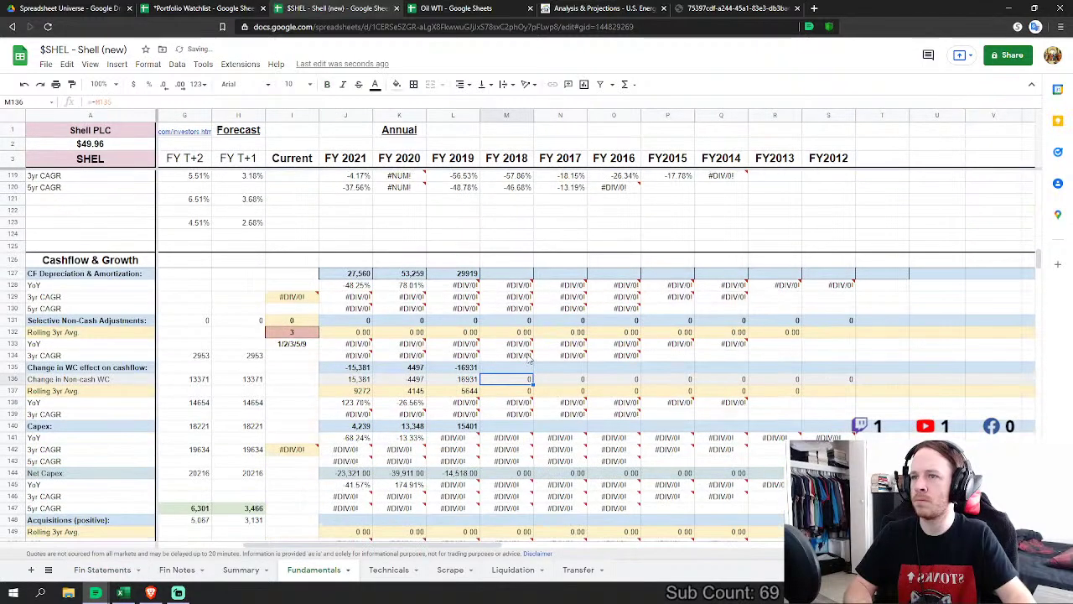
left_click(516, 368)
type("=sum")
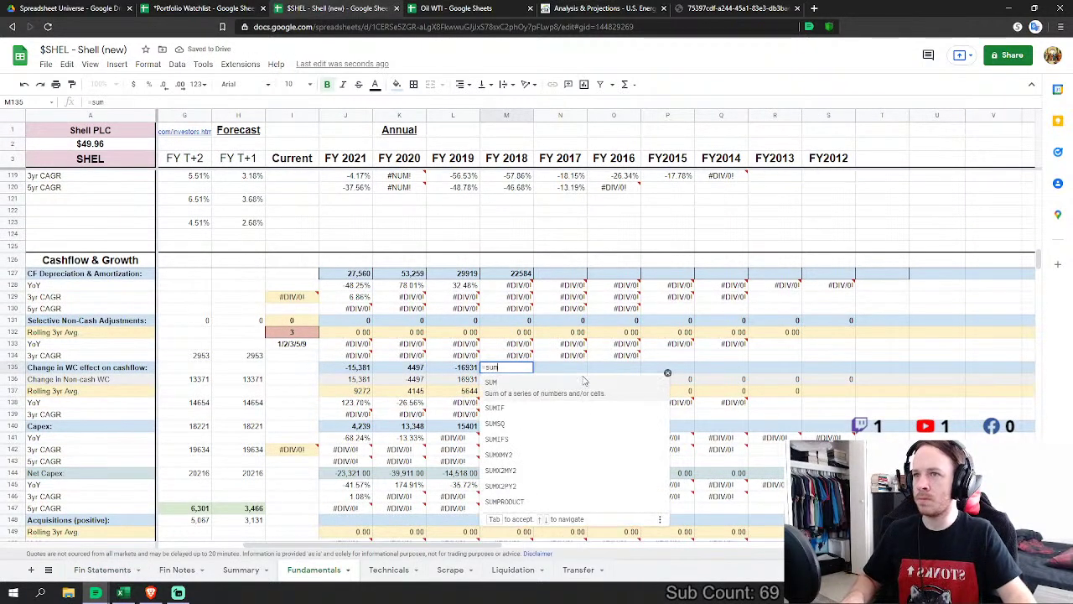
key("Tab")
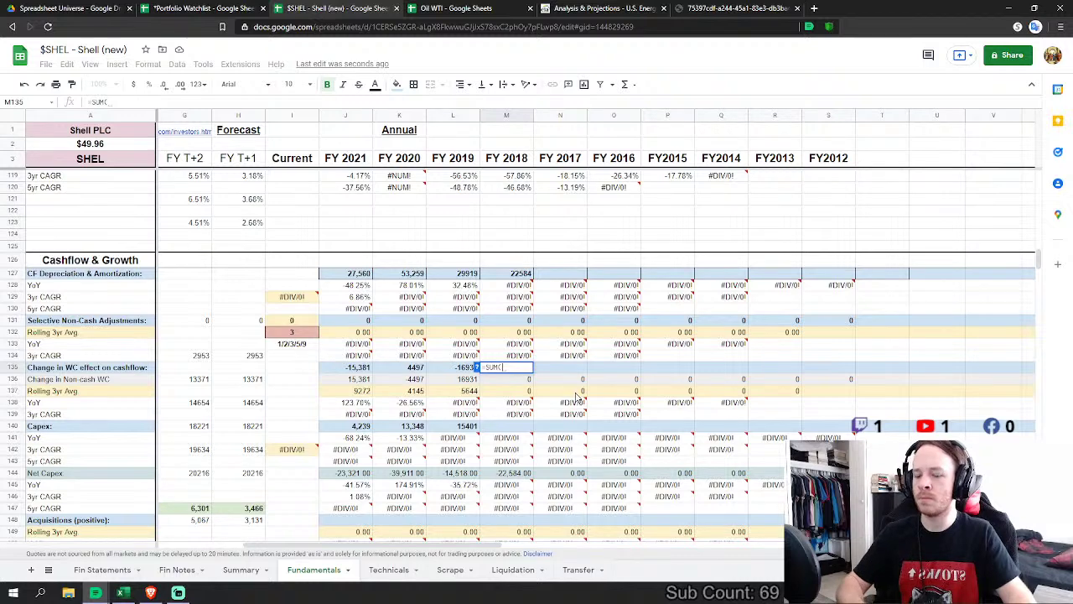
left_click(101, 570)
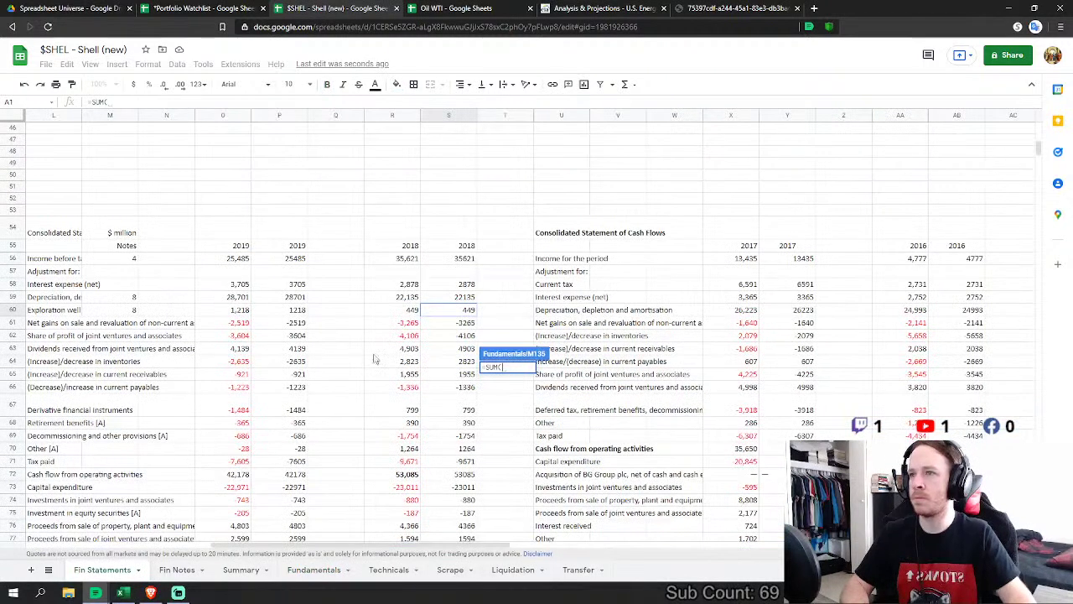
left_click_drag(461, 328, 460, 464)
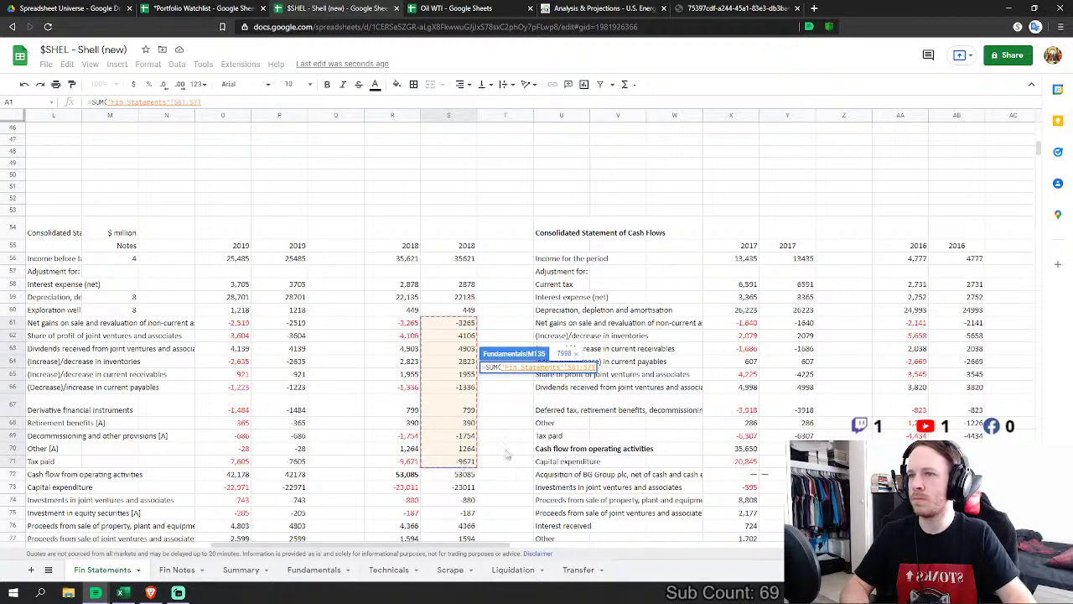
key("Return")
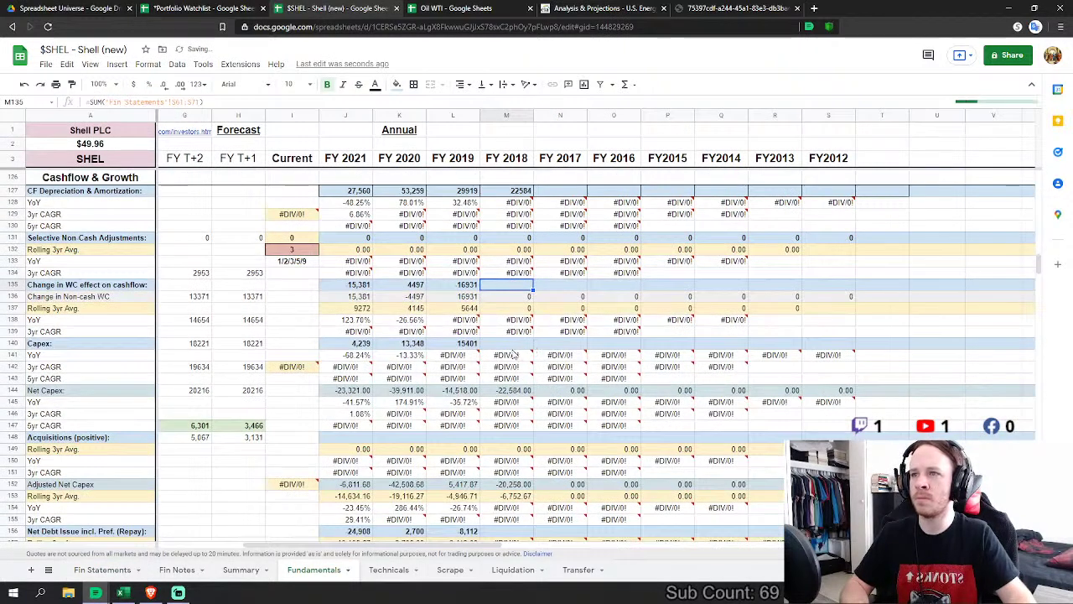
Step: Fill FY 2018 Capex (M140) with the negated 'Fin Statements' cells S73, S74, S76, S77 and S79 added together
left_click(510, 344)
scroll(537, 348, "down", 2)
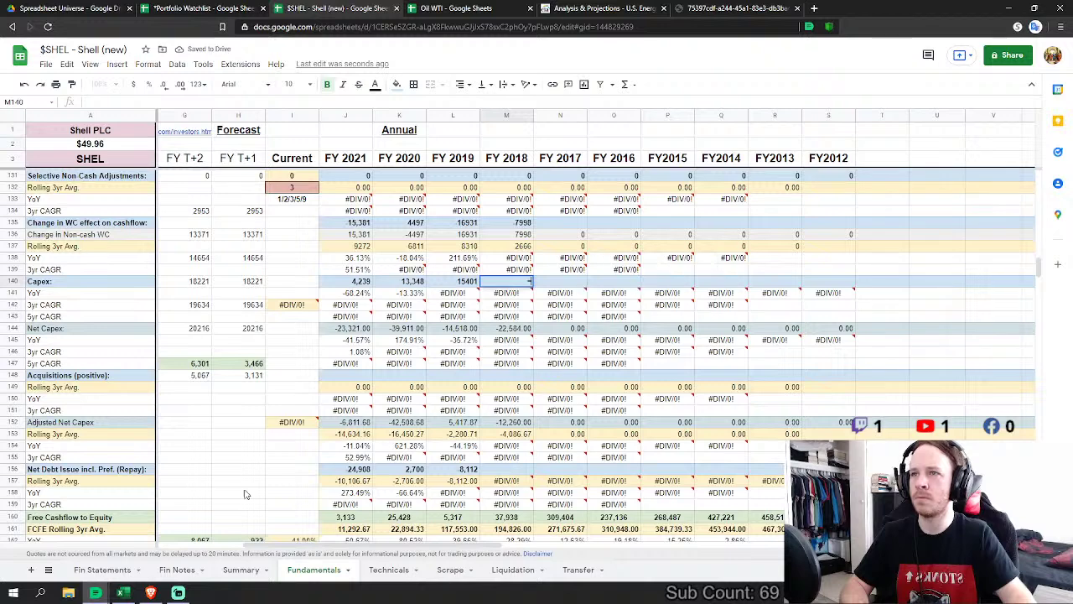
type("=")
left_click(104, 570)
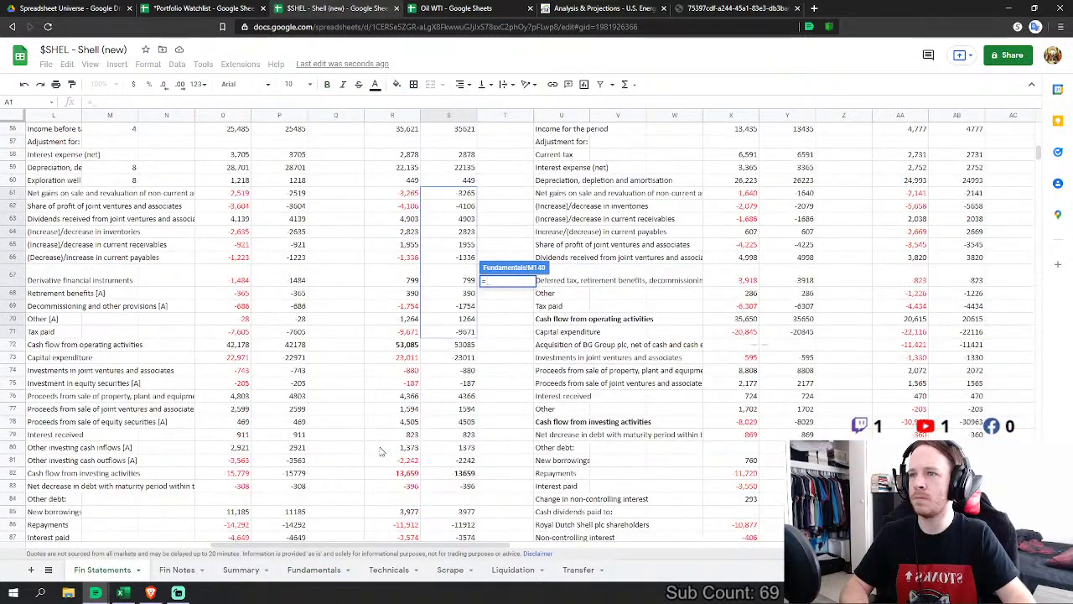
left_click(466, 358)
type("-'Fin Statements'!S73")
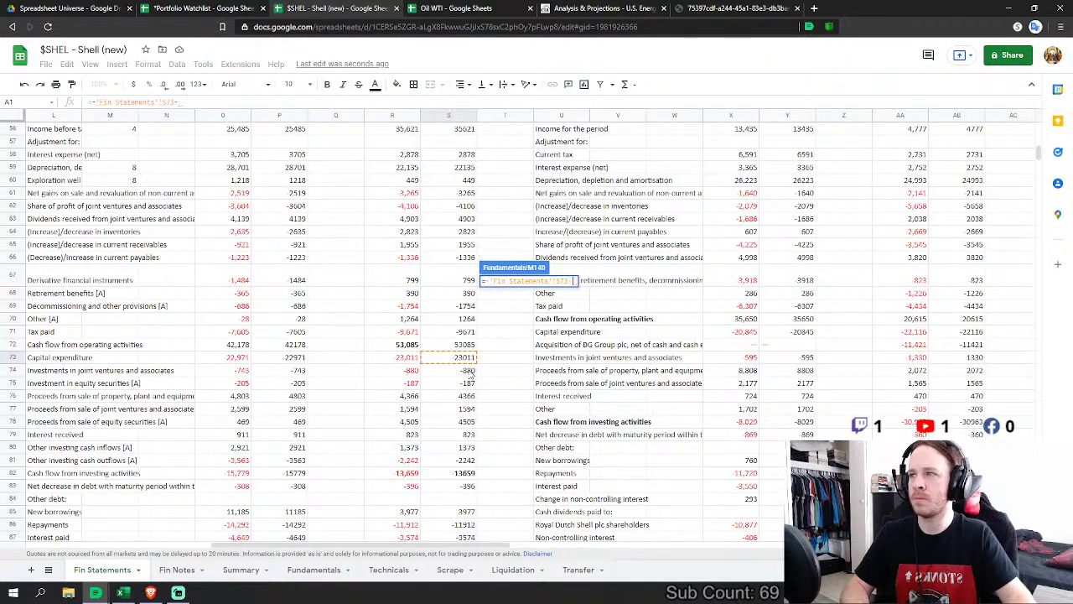
left_click(469, 371)
type("-")
left_click(461, 396)
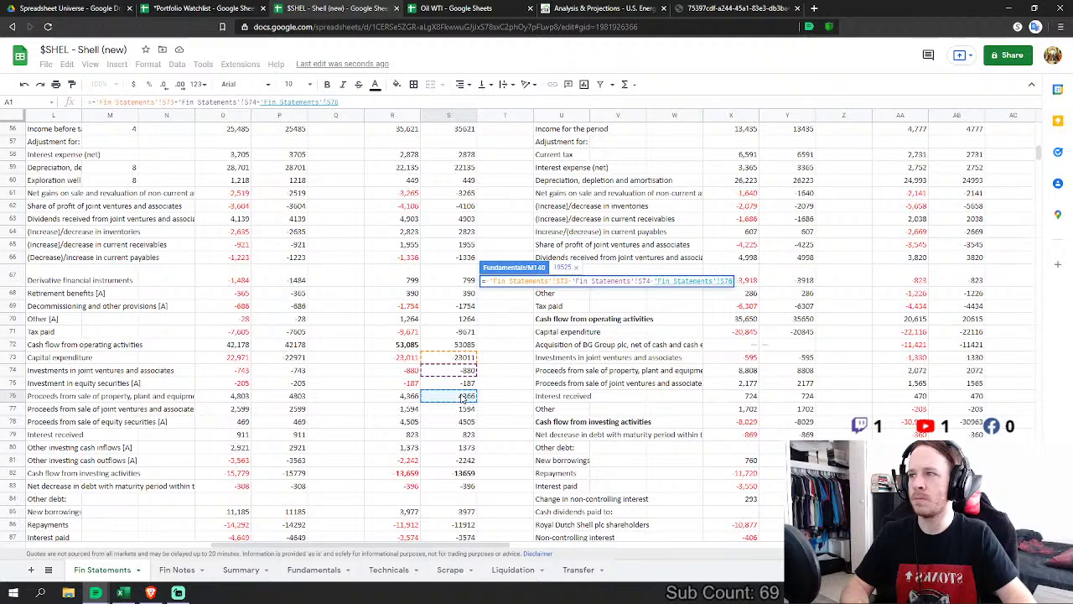
type("-")
left_click(466, 409)
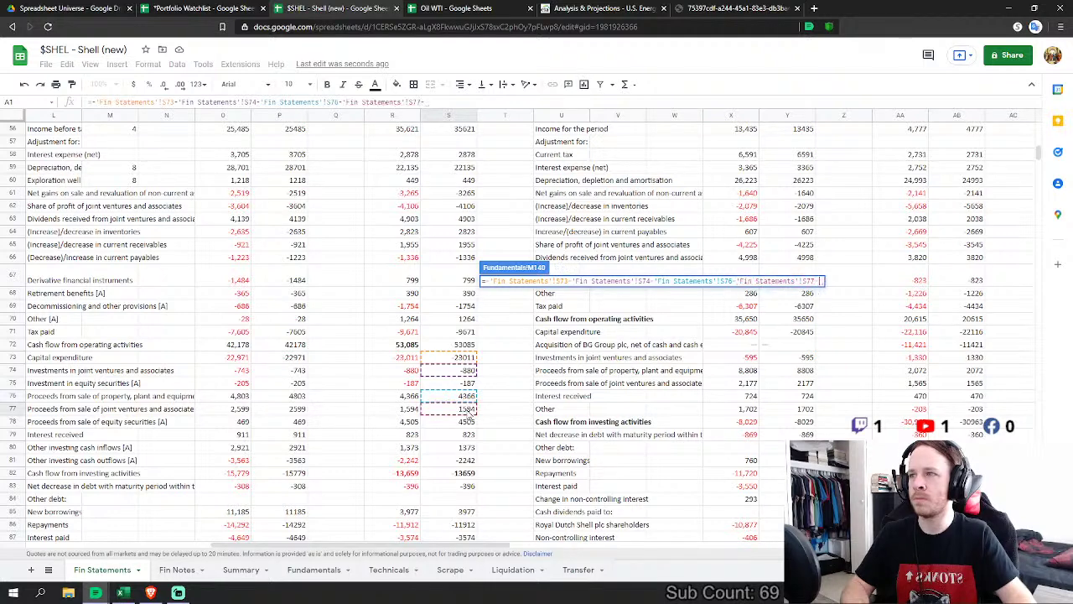
type("-")
left_click(471, 436)
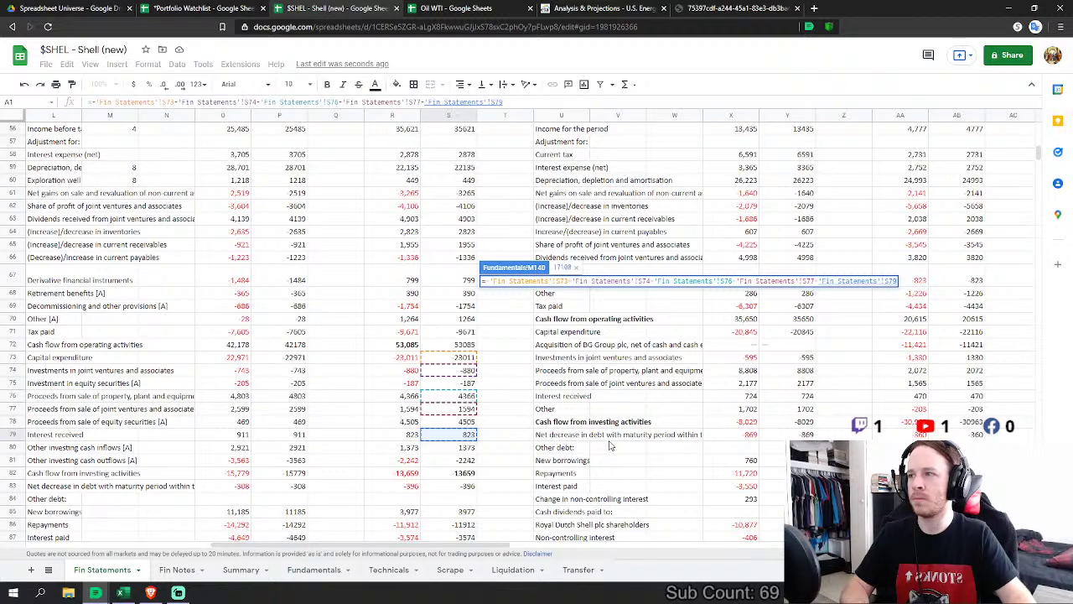
key("Return")
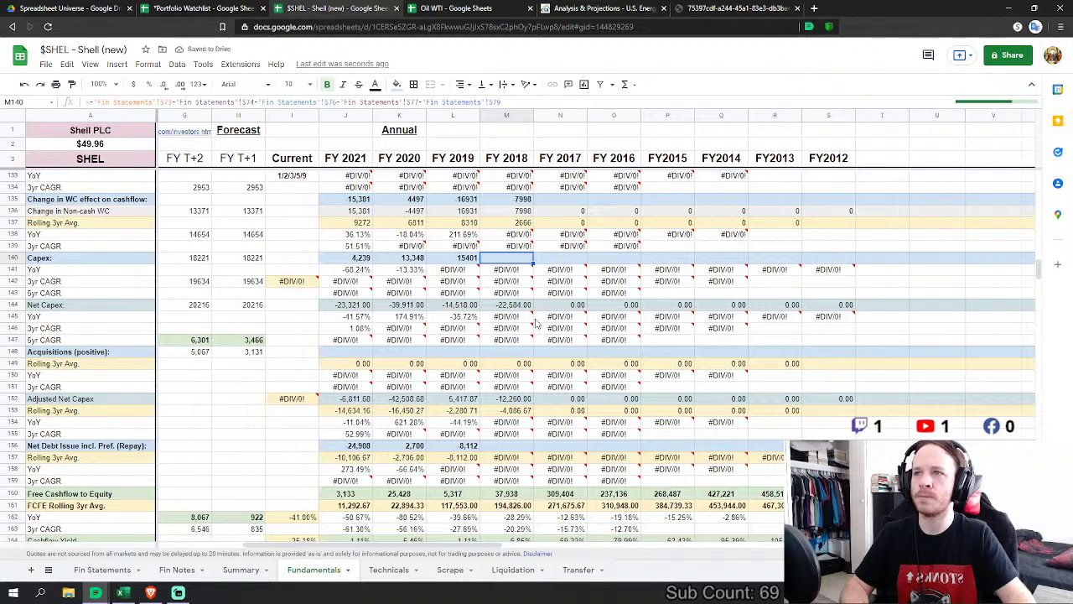
Step: Fill FY 2018 Net Debt Issue (M156) with 'Fin Statements' S85+S86+S83+S87, covering borrowings, repayments, short-term debt change and interest paid
scroll(527, 290, "down", 2)
scroll(527, 290, "down", 3)
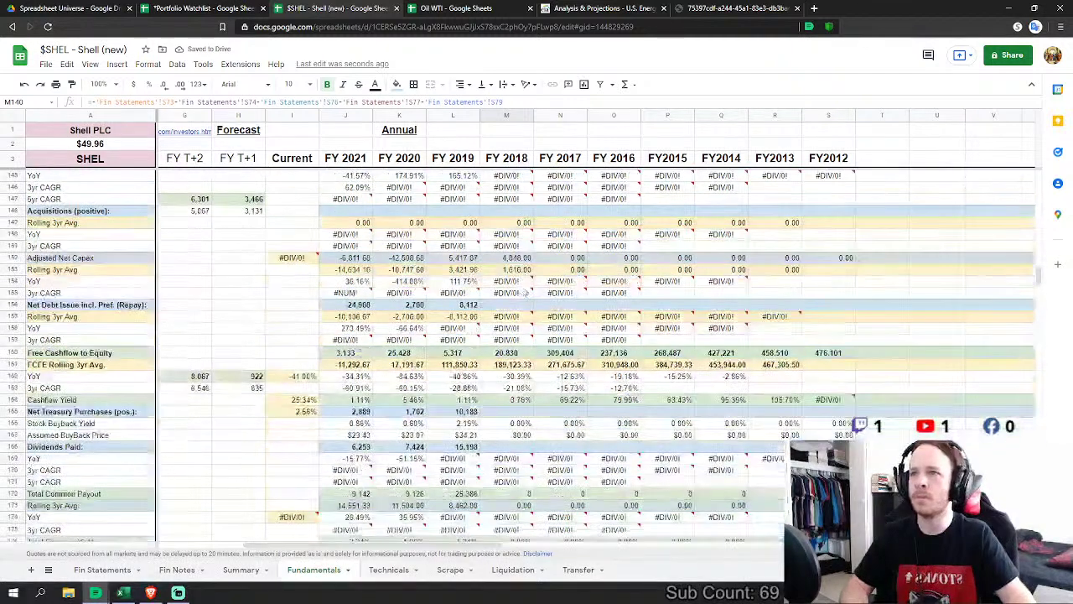
left_click(507, 304)
type("=")
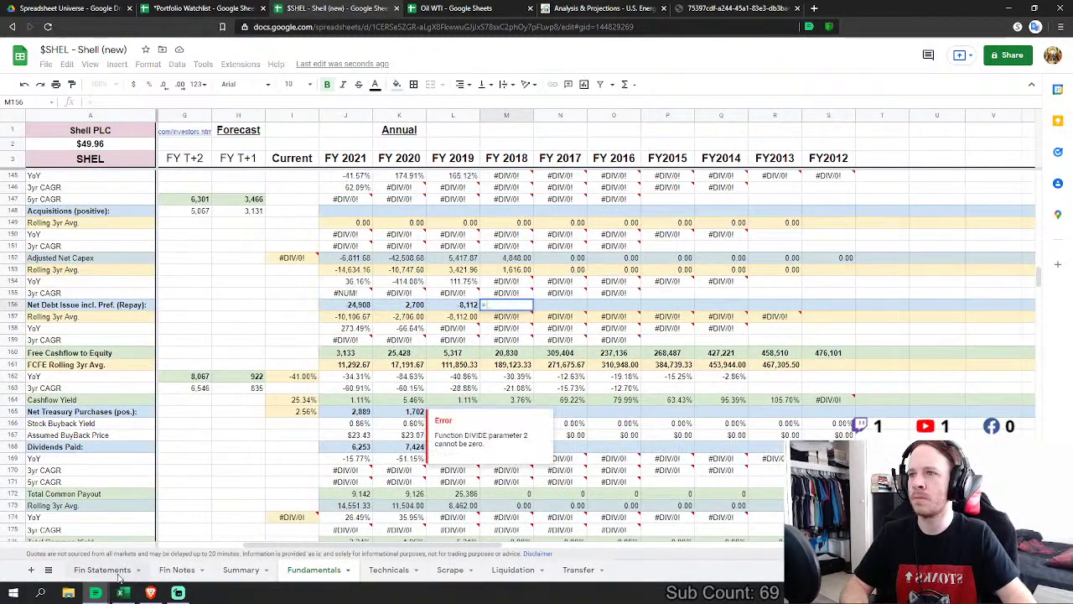
left_click(124, 574)
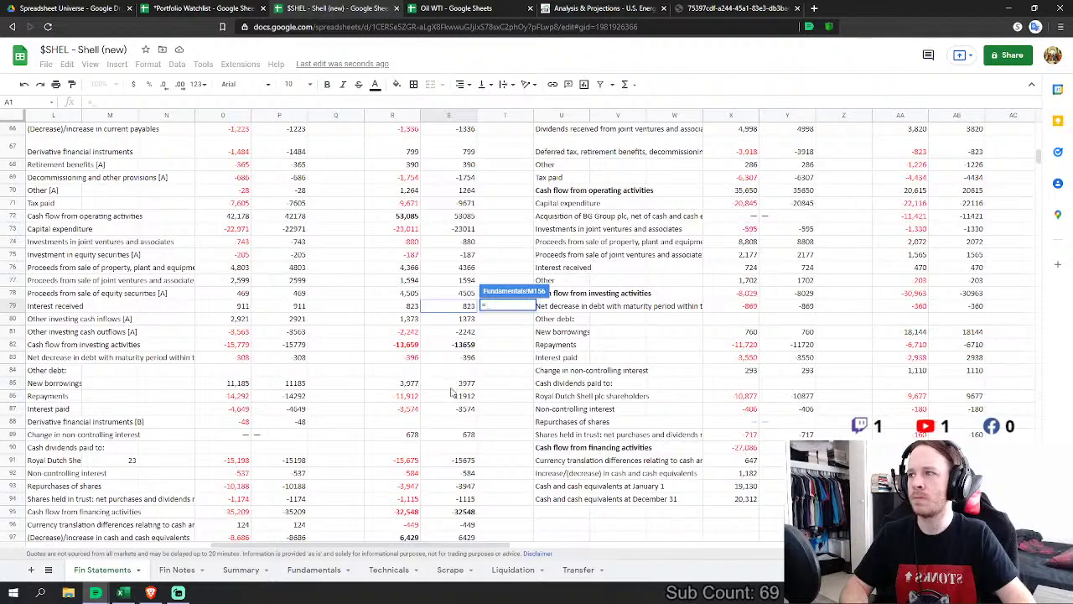
left_click(466, 383)
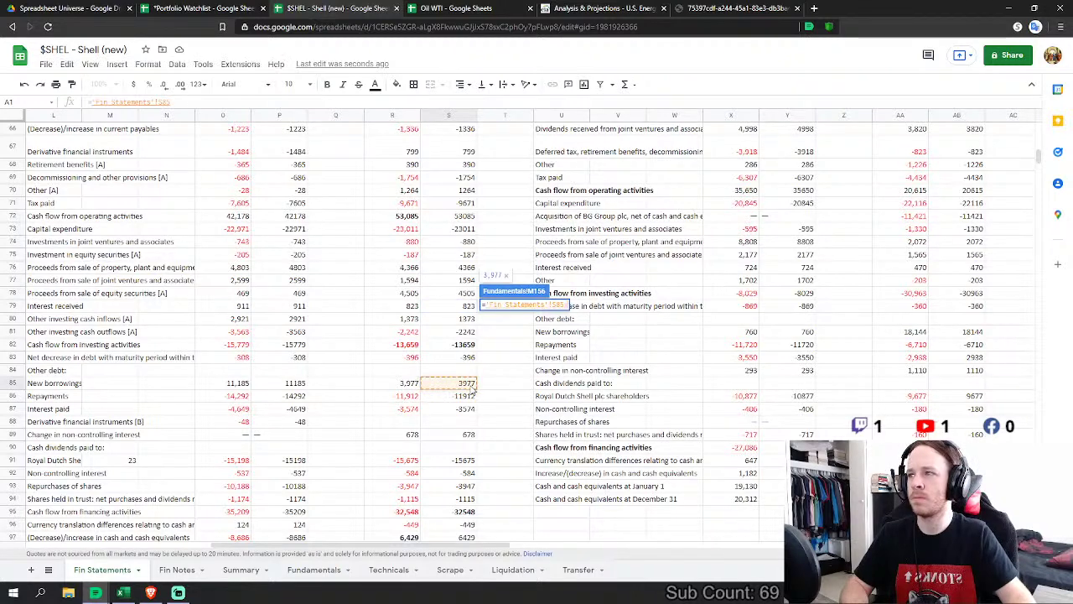
type("+")
left_click(470, 397)
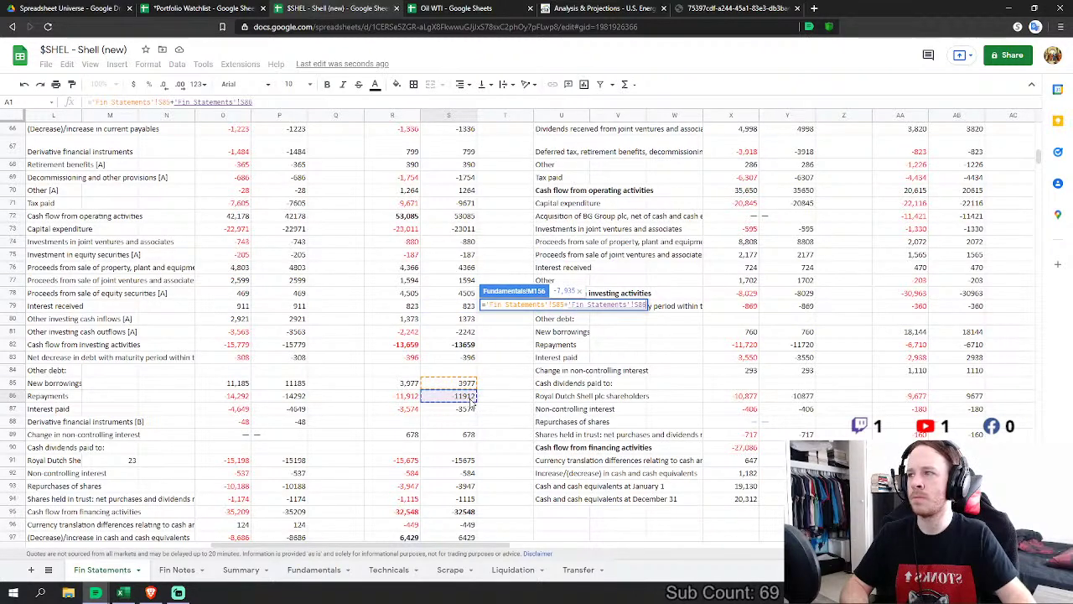
type("+")
left_click(469, 359)
type("+'Fin Statements'!S83+")
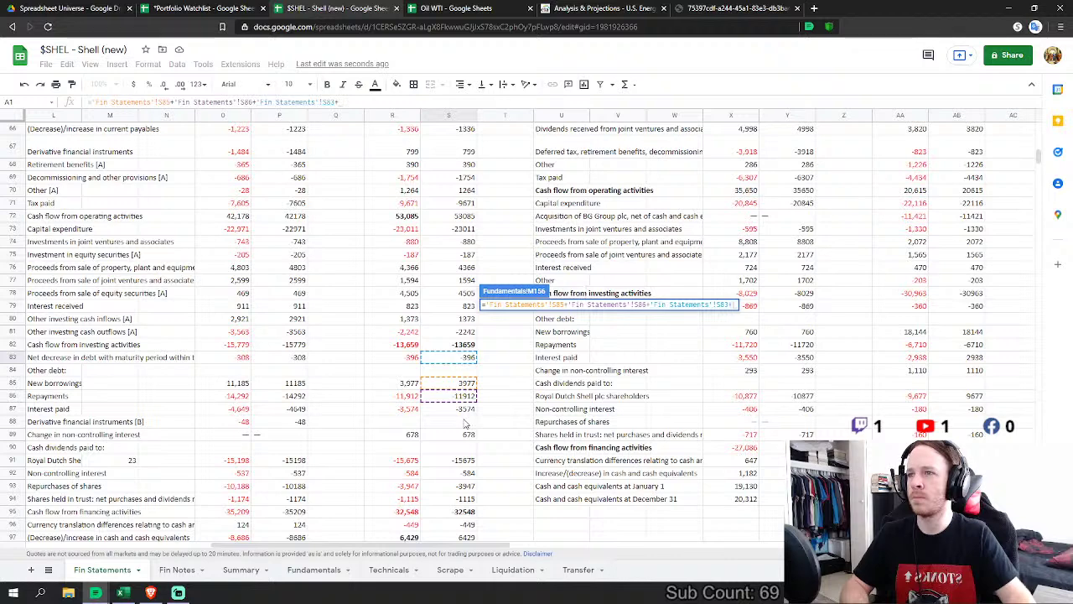
left_click(472, 410)
scroll(533, 398, "down", 1)
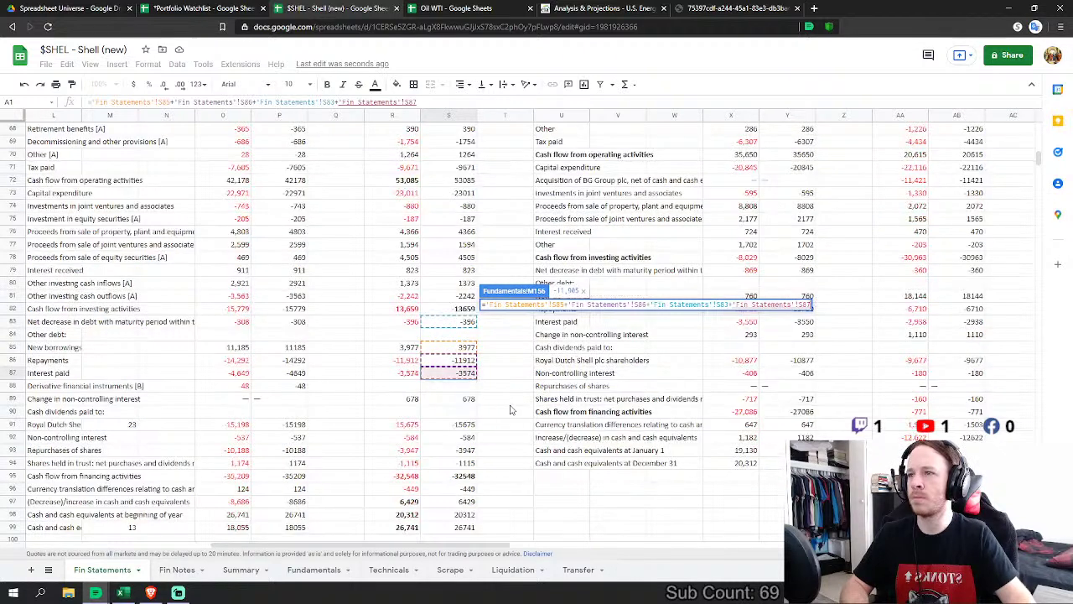
scroll(497, 416, "down", 2)
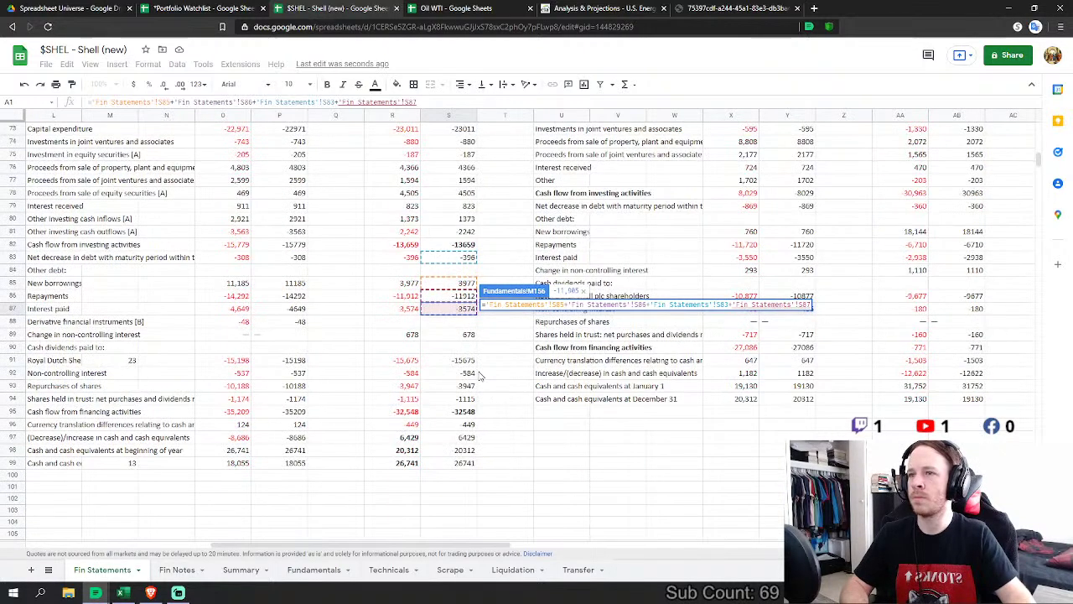
key("Return")
Step: Link FY 2018 Net Treasury Purchases (M165) to the negated repurchases of shares in 'Fin Statements'!S93
left_click(507, 414)
type("=")
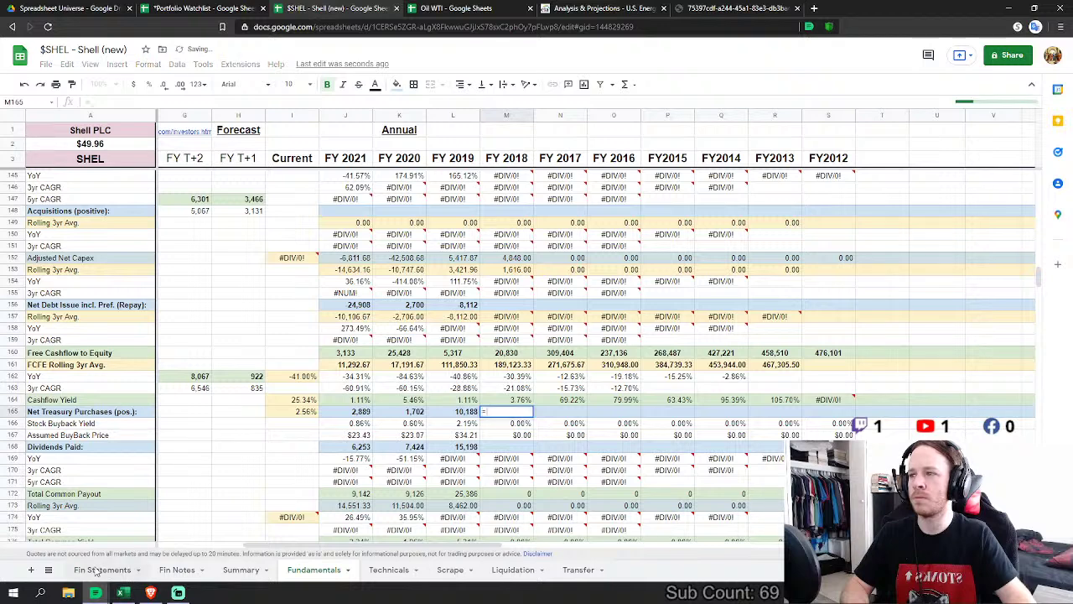
left_click(103, 569)
type("-")
left_click(460, 386)
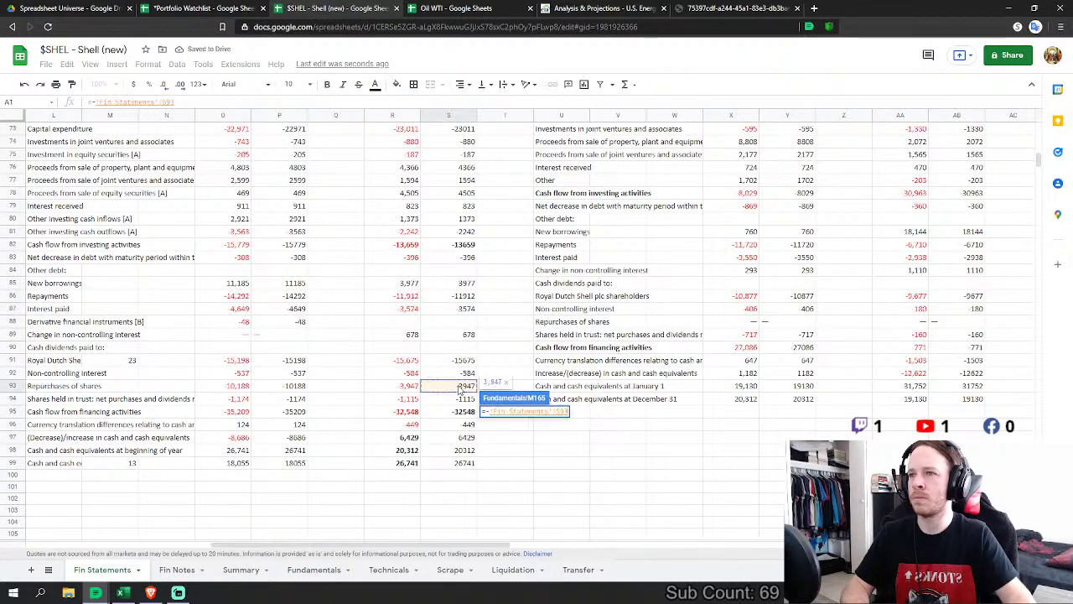
key("Return")
Step: Link FY 2018 Dividends Paid (M168) to the negated Royal Dutch Shell shareholder dividends in 'Fin Statements'!S91
left_click(506, 446)
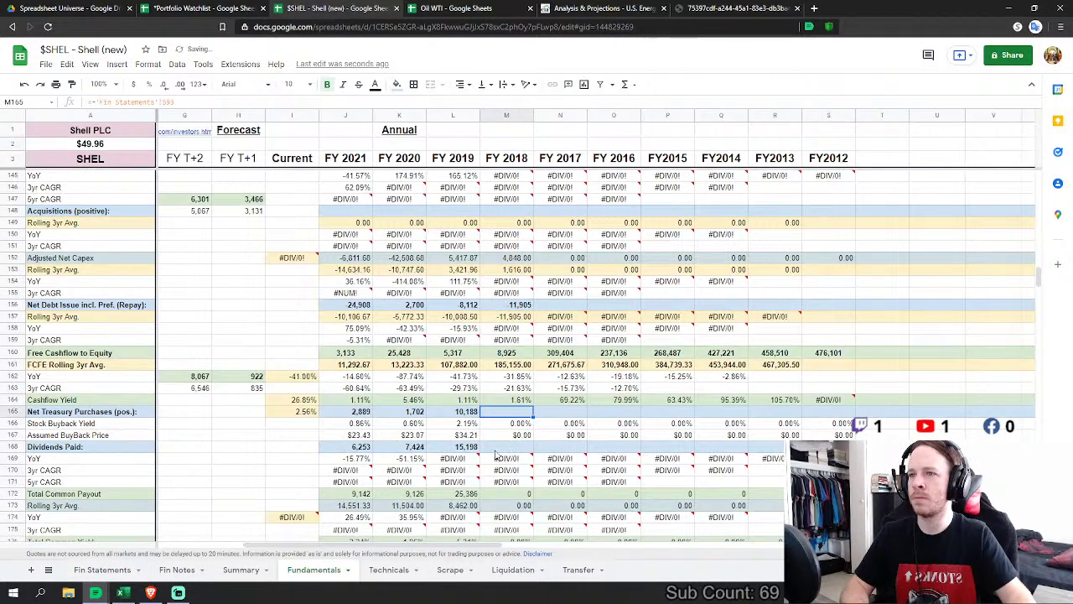
type("=")
left_click(103, 569)
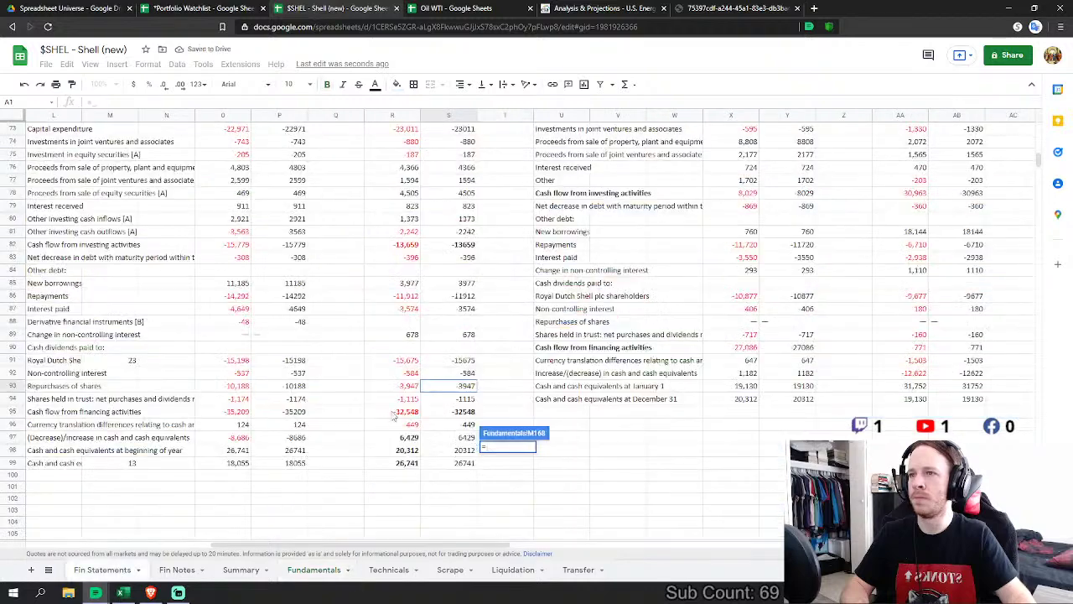
type("-")
left_click(464, 361)
key("Return")
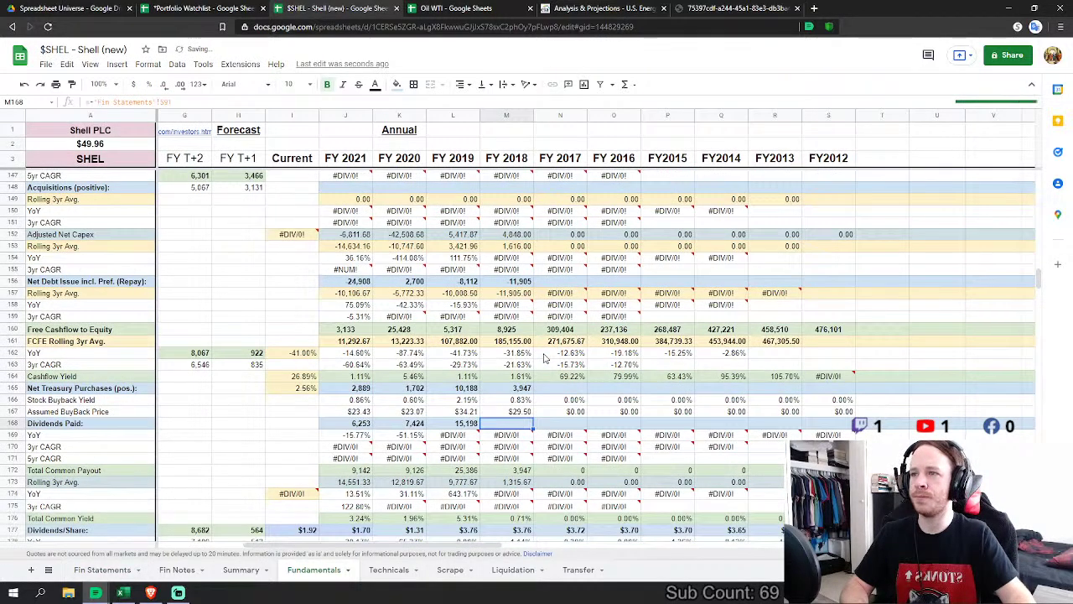
Step: Link FY 2018 Cash & Equivalents (M226) to the Dec 31, 2018 cash figure in 'Fin Statements'!S133
scroll(544, 358, "down", 6)
scroll(520, 374, "down", 8)
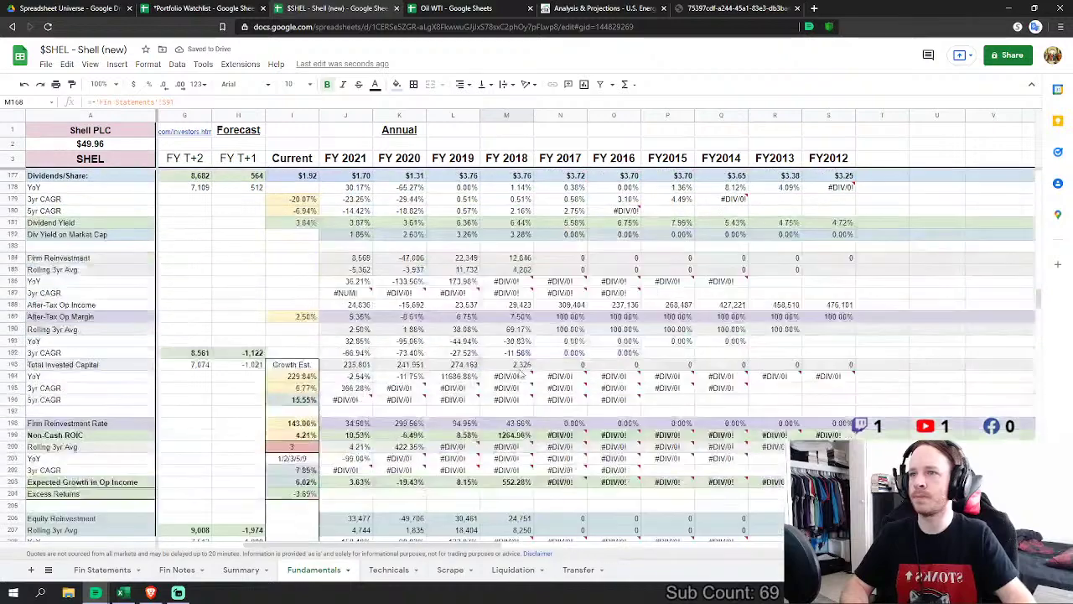
scroll(520, 374, "down", 10)
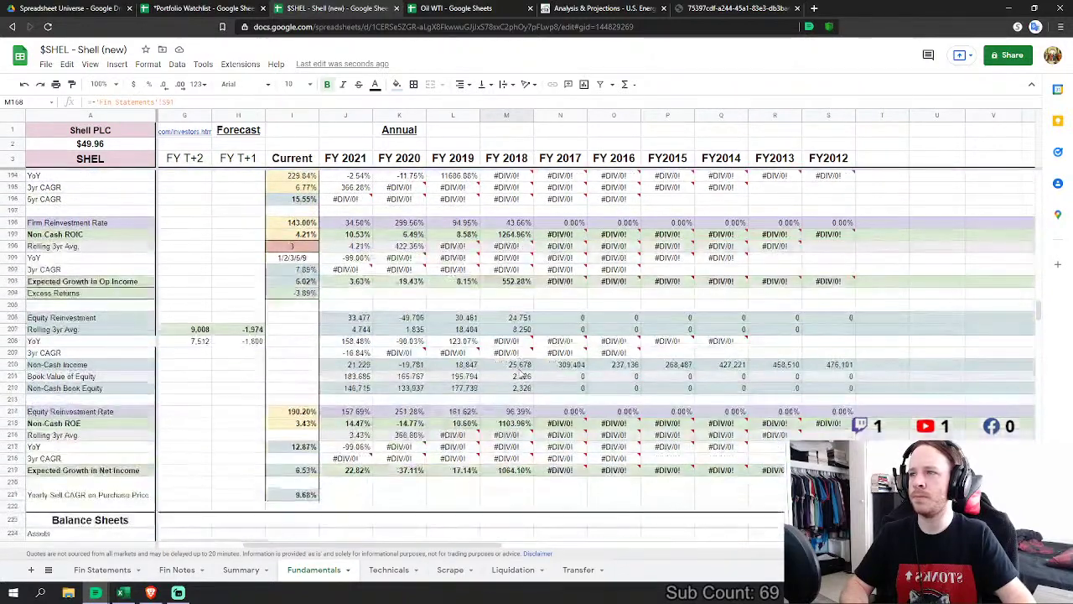
scroll(510, 357, "down", 3)
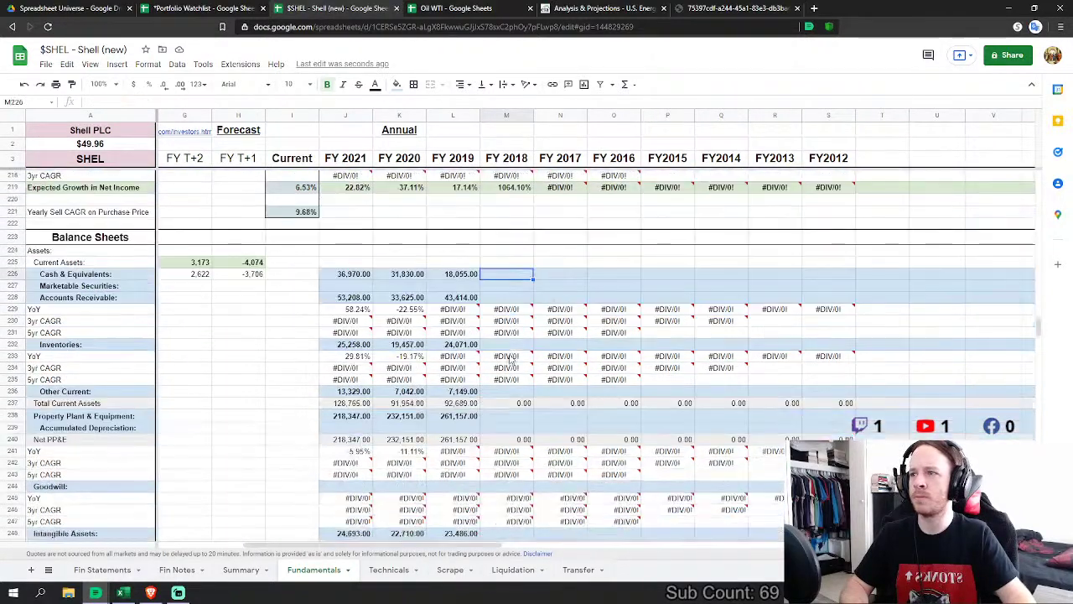
left_click(507, 274)
type("=")
left_click(109, 575)
scroll(495, 394, "down", 10)
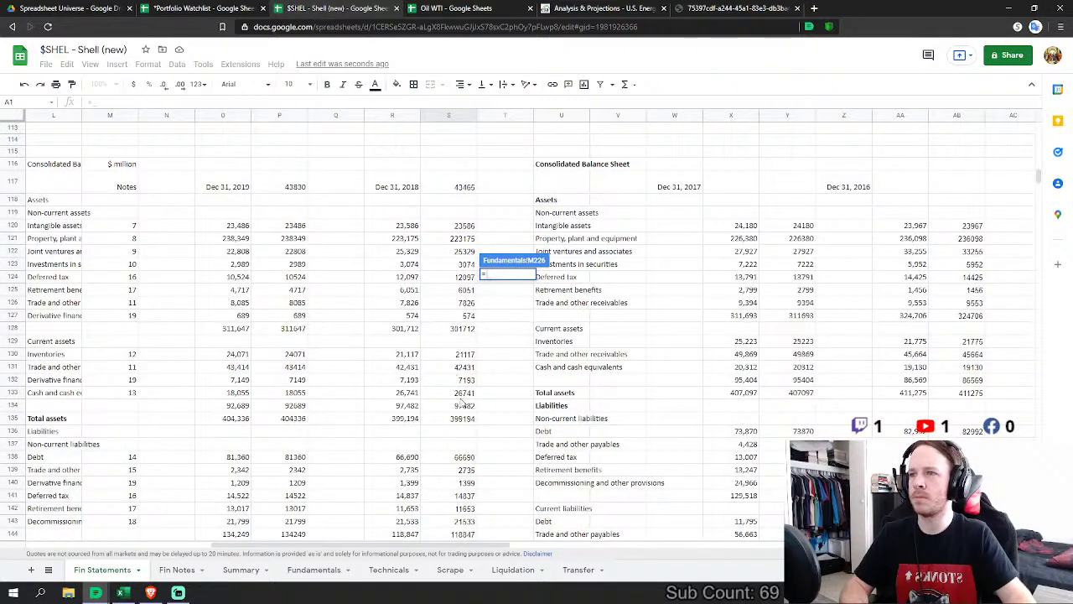
left_click(469, 394)
key("Escape")
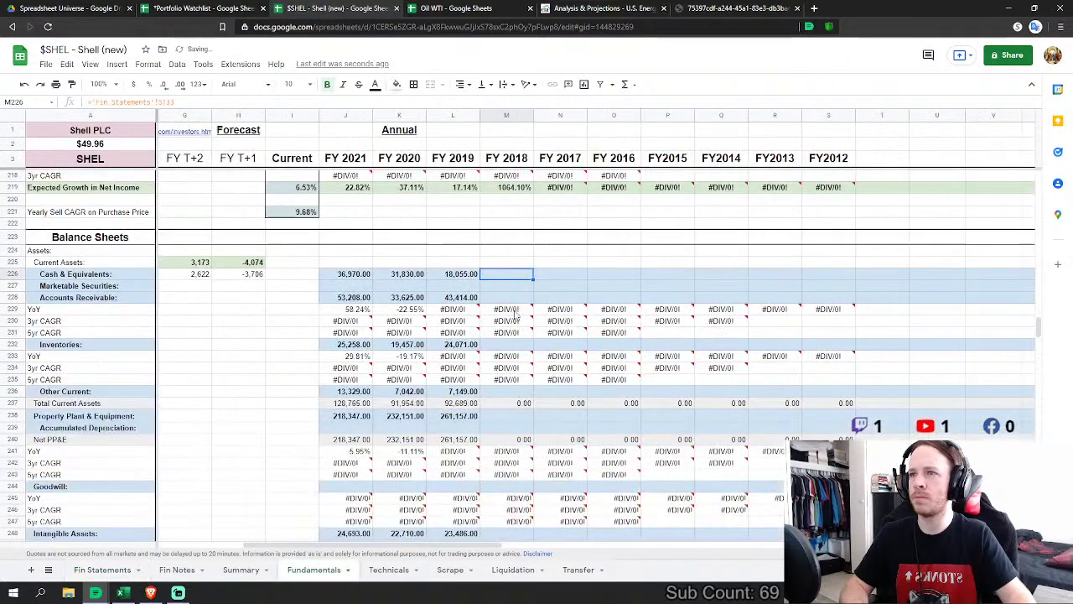
Step: Link FY 2018 Accounts Receivable (M228) to the current trade and other receivables in 'Fin Statements'!S131
key("Down")
key("Down")
type("=")
left_click(143, 570)
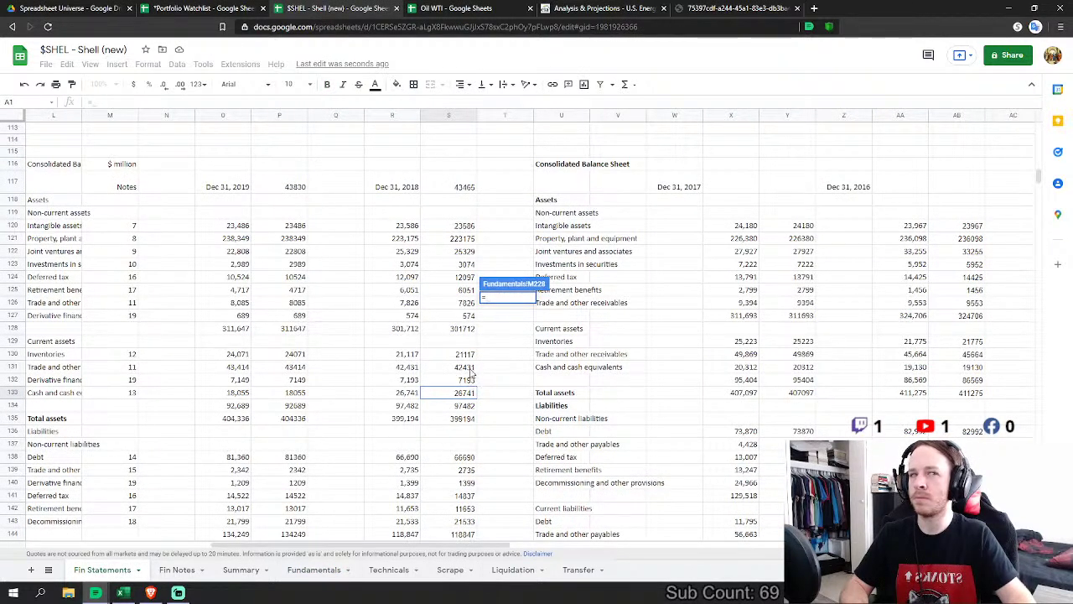
left_click(465, 367)
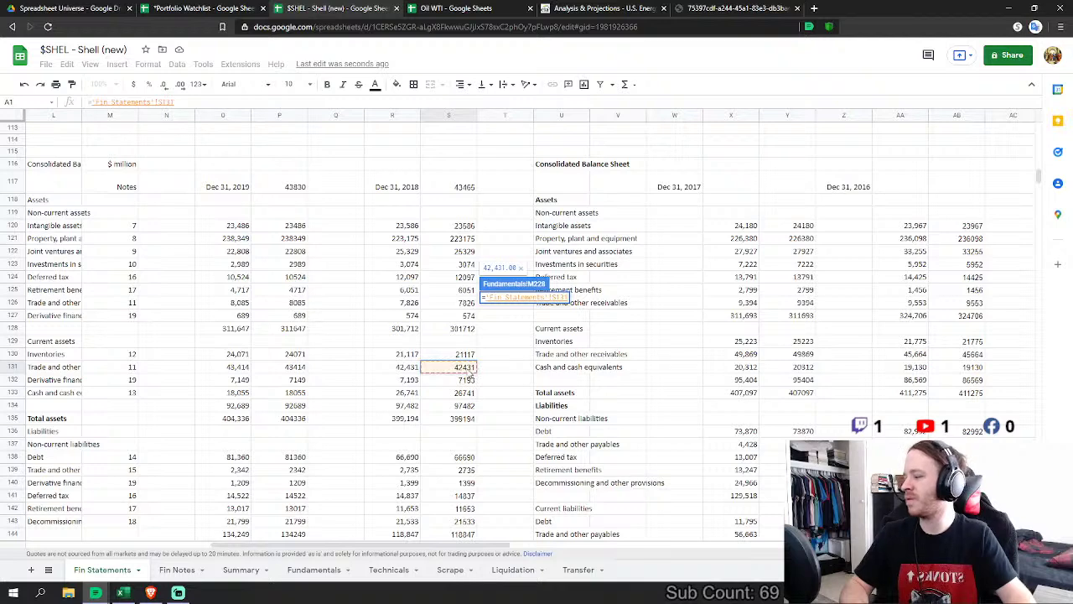
key("Return")
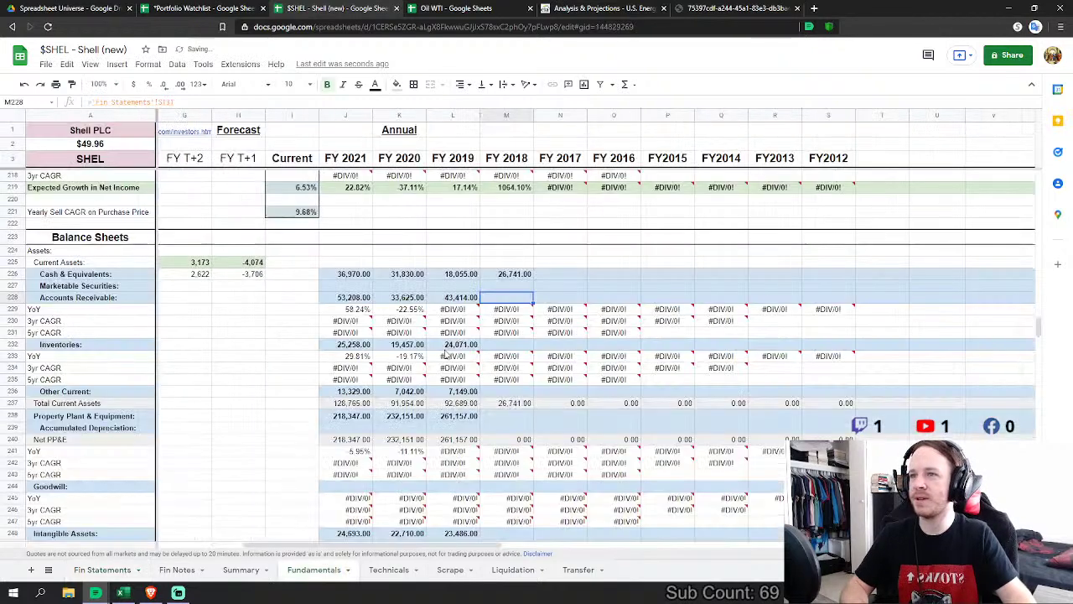
Step: Link FY 2018 Inventories (M232) to the Dec 31, 2018 inventories in 'Fin Statements'!S130
key("Down")
key("Down")
key("Down")
type("=")
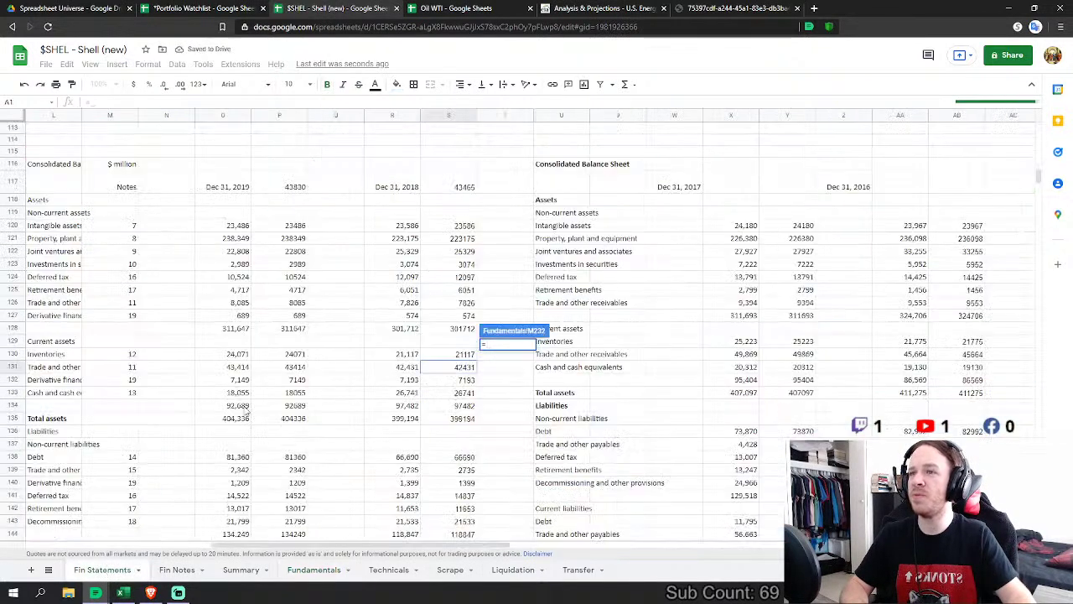
left_click(129, 571)
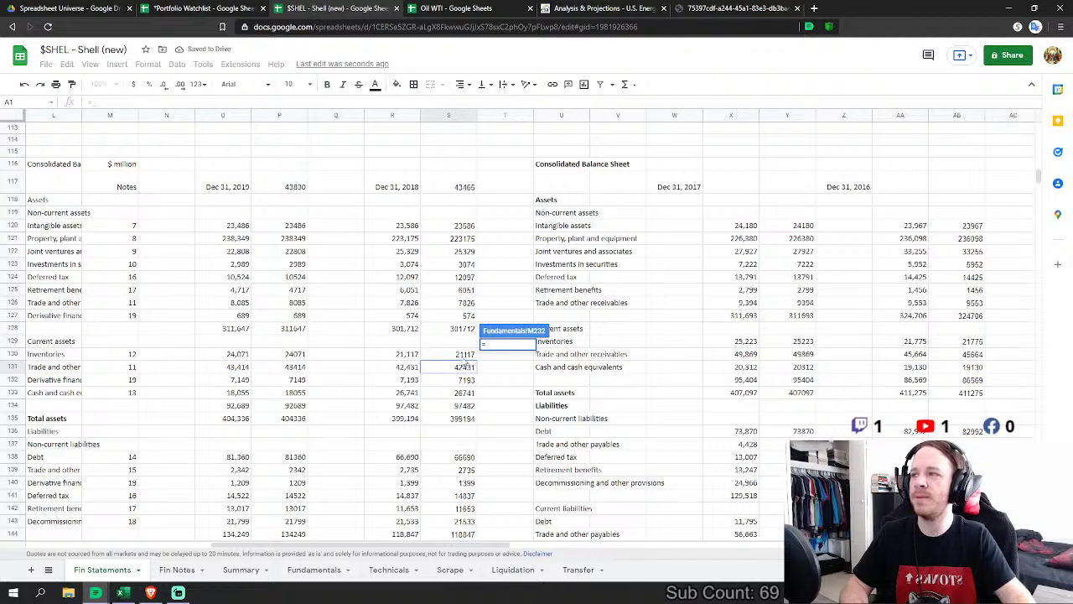
left_click(466, 358)
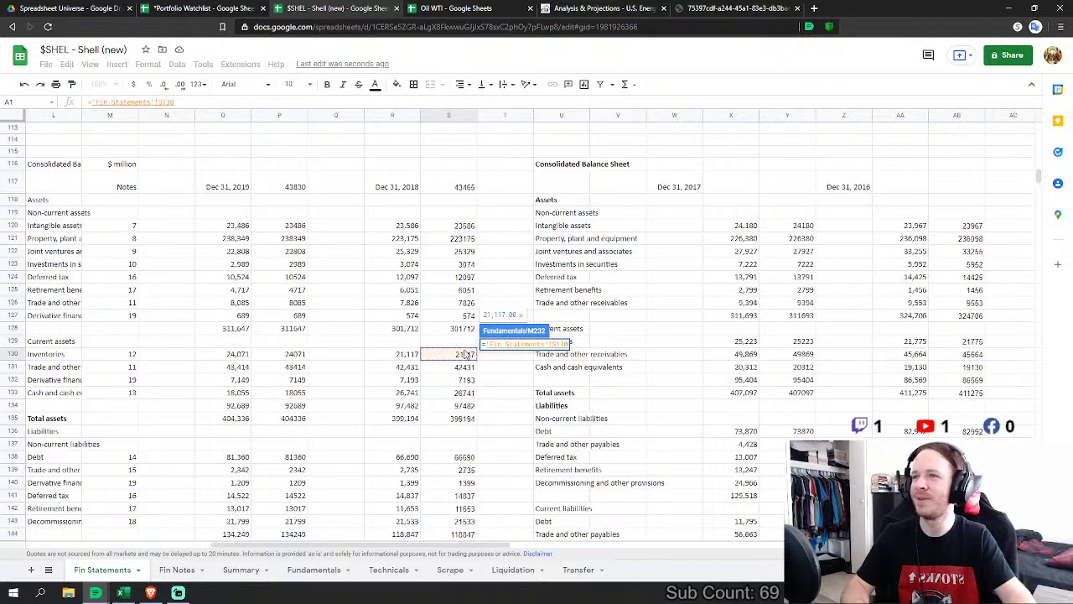
key("Return")
Step: Link FY 2018 Other Current assets (M236) to the current derivative financial instruments in 'Fin Statements'!S132
left_click(508, 392)
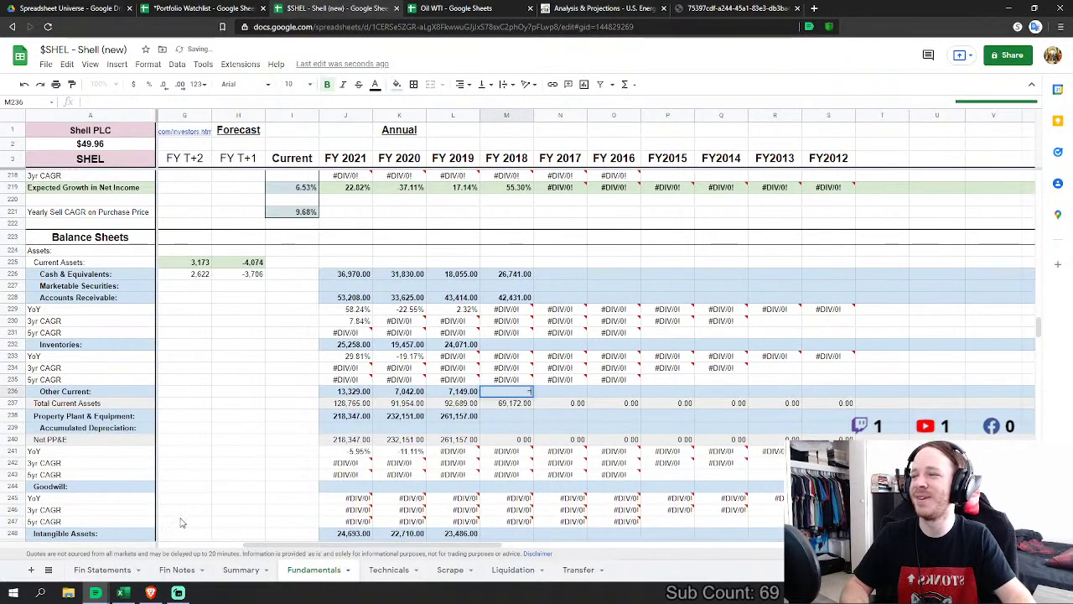
type("=")
left_click(102, 570)
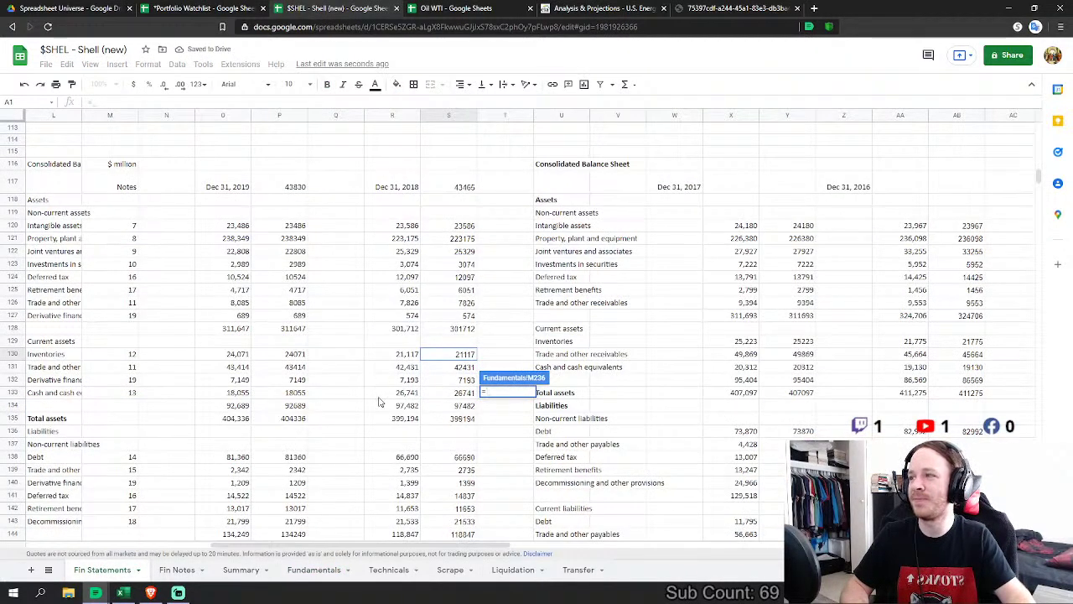
left_click(464, 382)
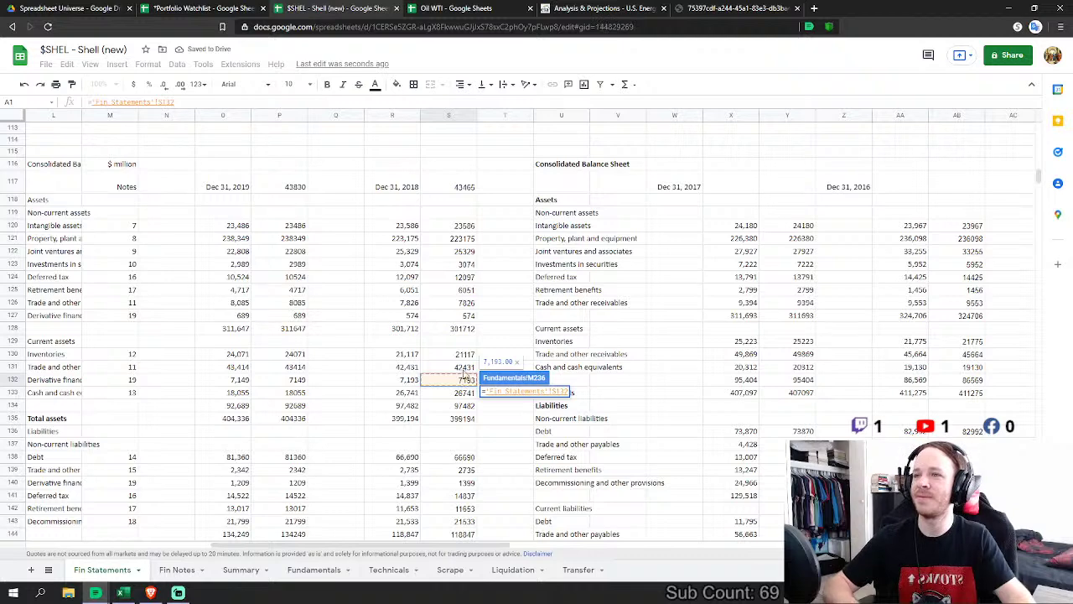
key("Return")
Step: Fill FY 2018 Property Plant & Equipment (M238) with 'Fin Statements' S122+S121, adding joint ventures and associates to property and plant
left_click(521, 329)
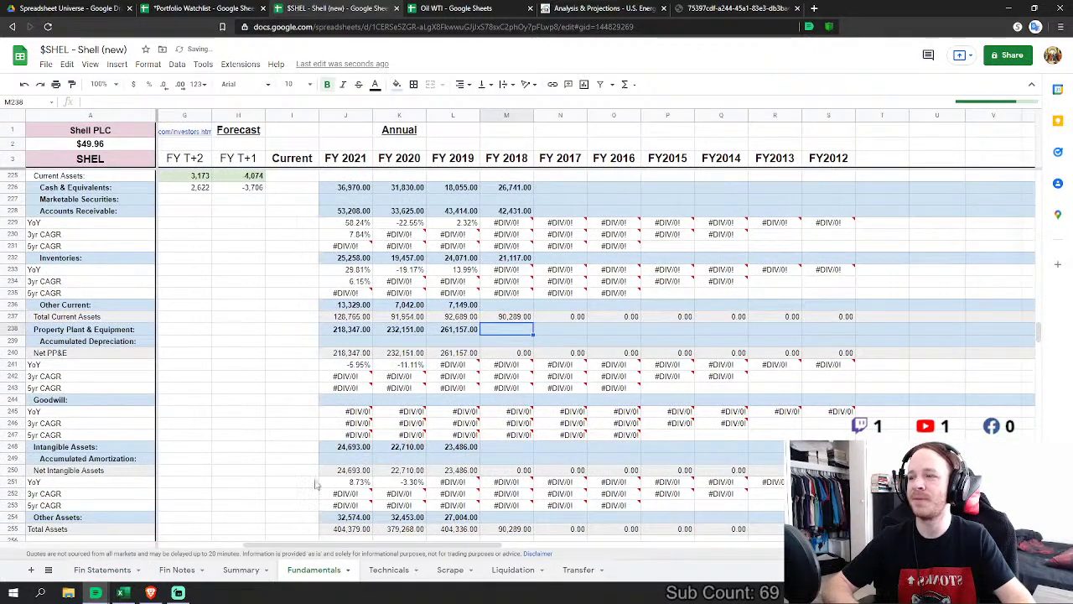
type("=")
left_click(102, 569)
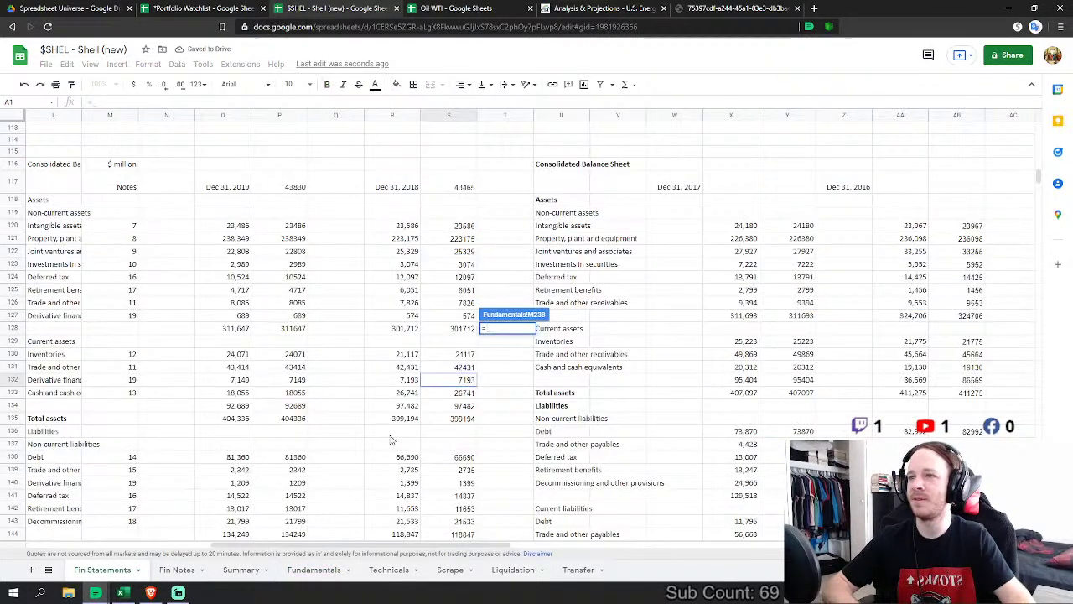
scroll(423, 447, "down", 1)
scroll(444, 212, "up", 1)
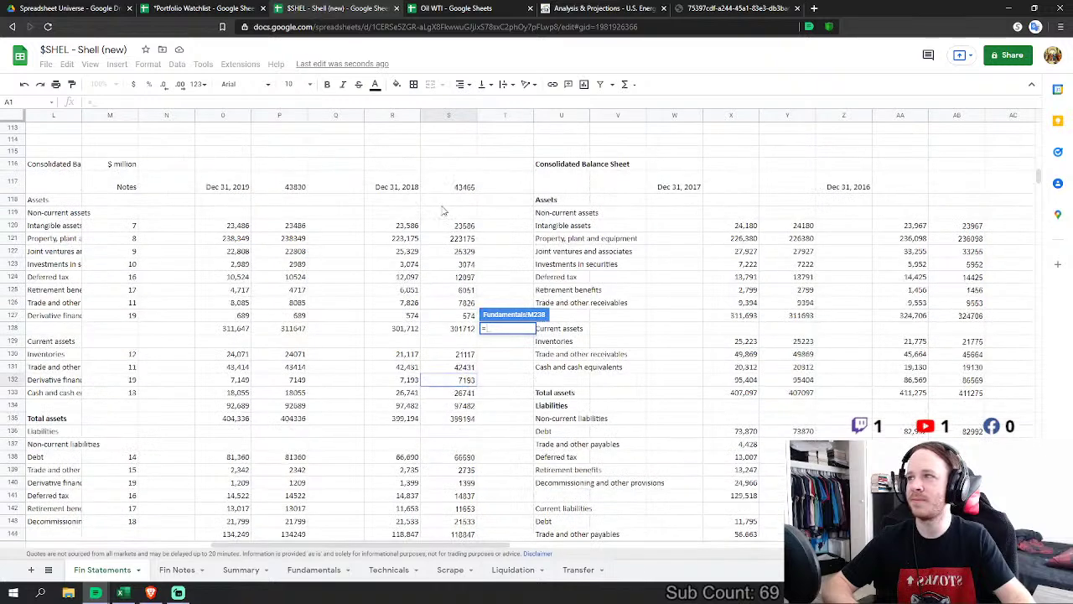
left_click(461, 252)
type("+")
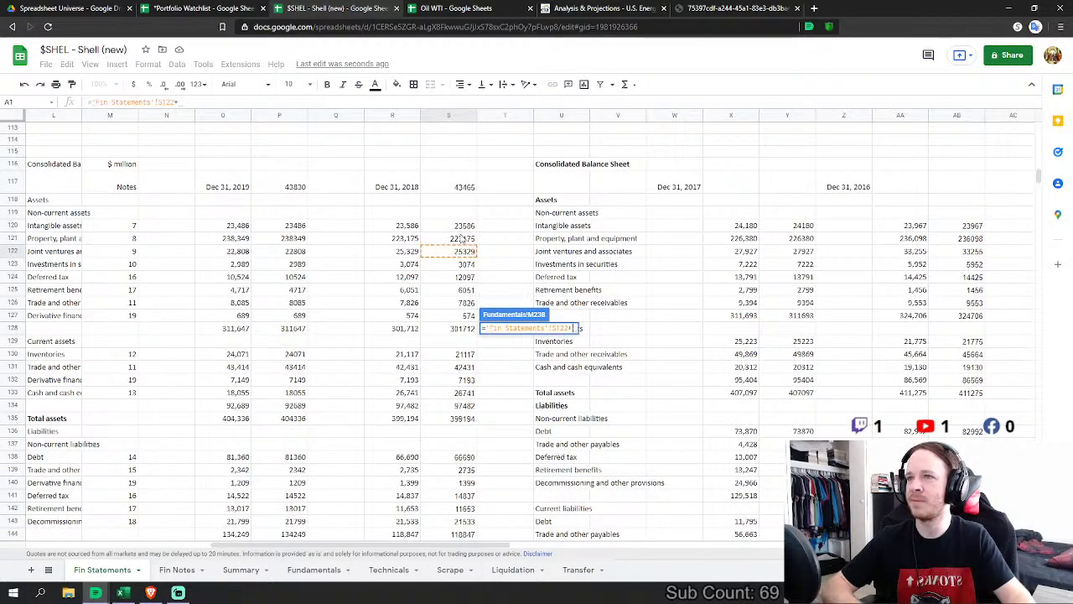
left_click(461, 238)
key("Return")
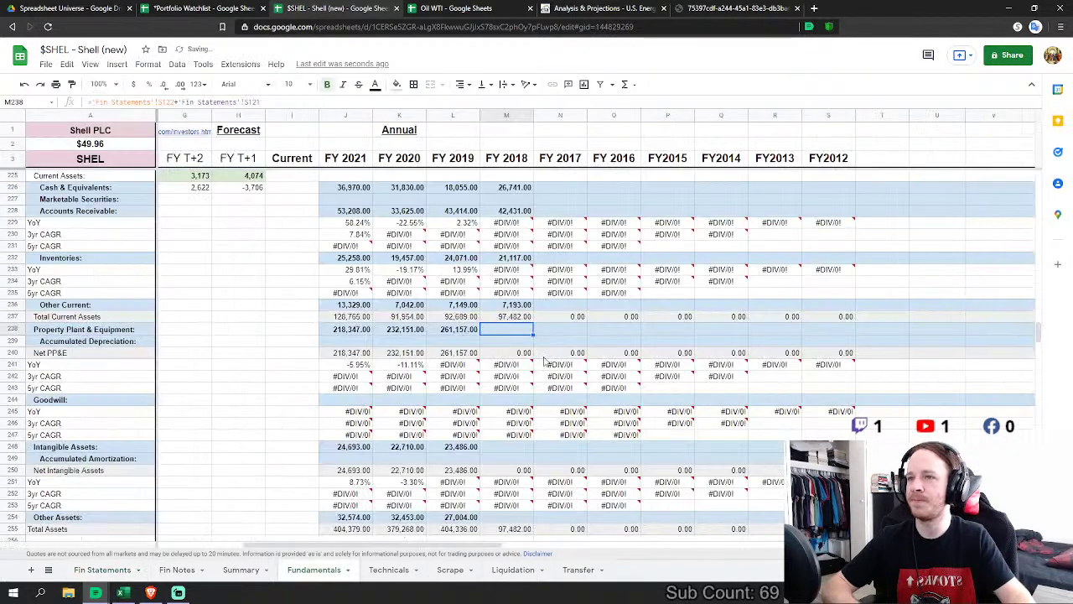
Step: Link FY 2018 Intangible Assets (M248) to the Dec 31, 2018 intangible assets in 'Fin Statements'!S120
left_click(506, 446)
type("=")
left_click(103, 569)
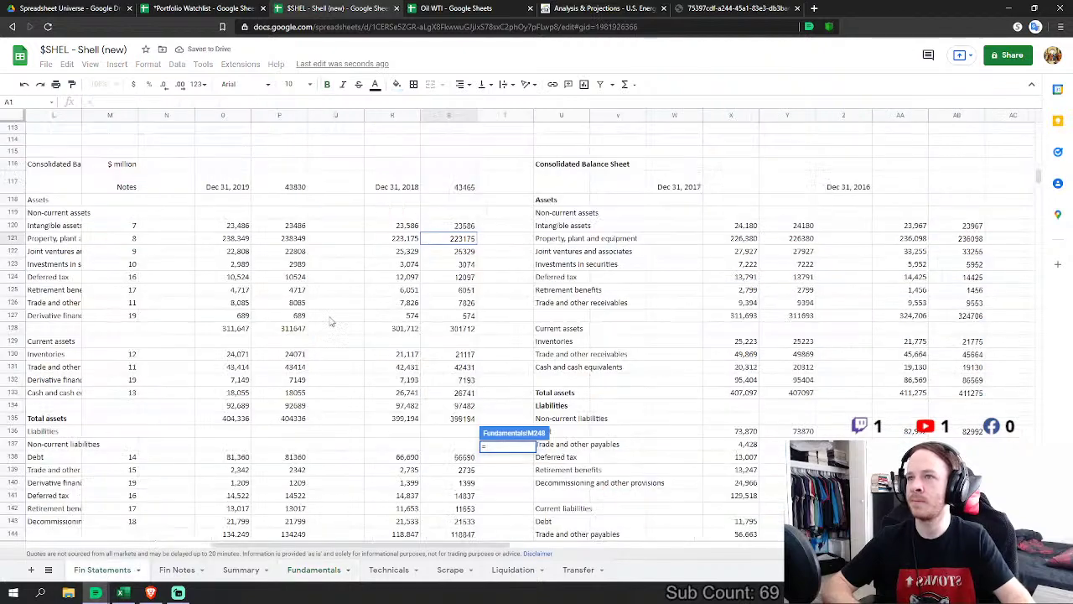
left_click(464, 225)
key("Return")
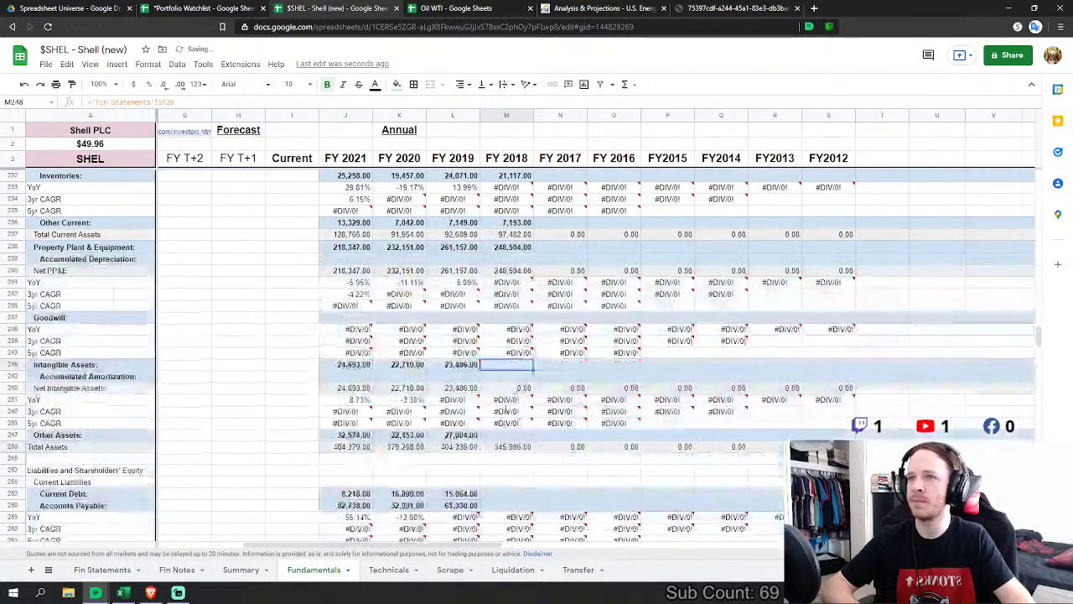
Step: Fill FY 2018 Other Assets (M254) with 'Fin Statements' S123+S124+S125+S126+S127, from investments in securities through non-current derivatives
left_click(506, 434)
type("=")
left_click(102, 570)
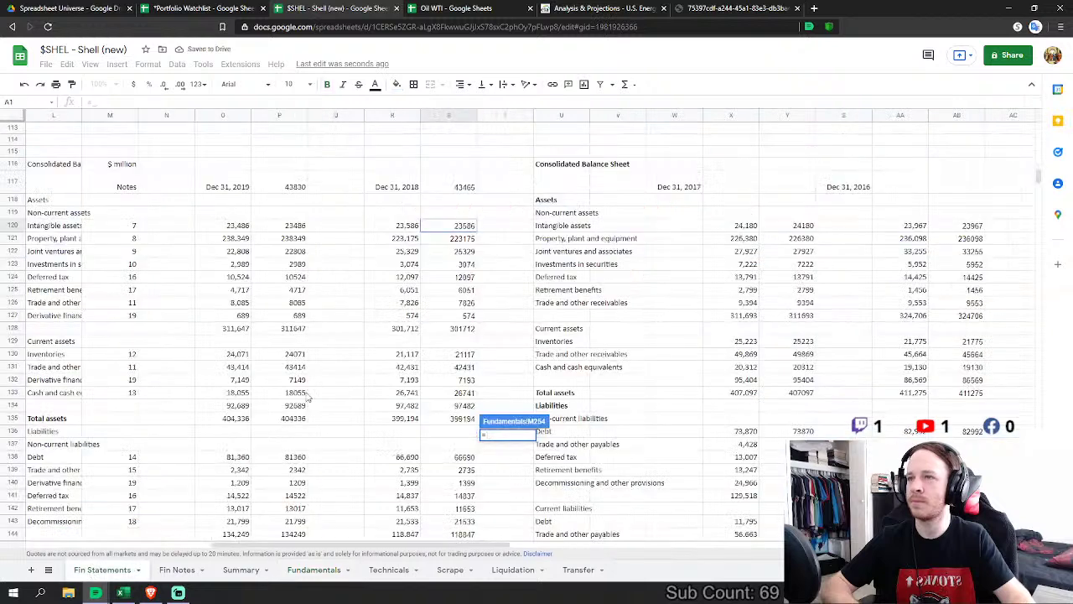
left_click(475, 265)
type("+")
left_click(472, 278)
type("+")
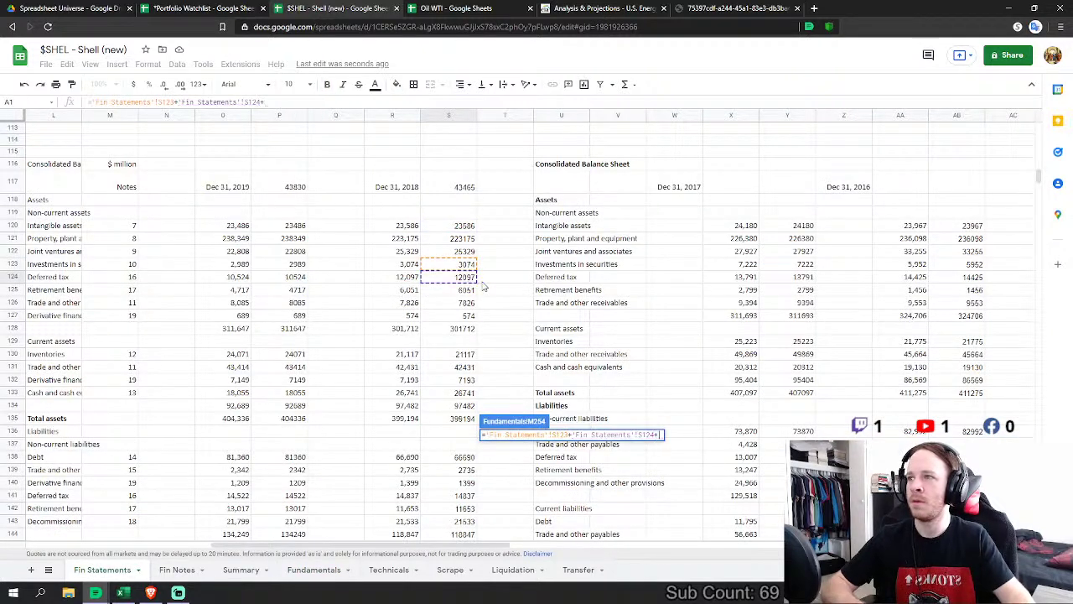
left_click(471, 291)
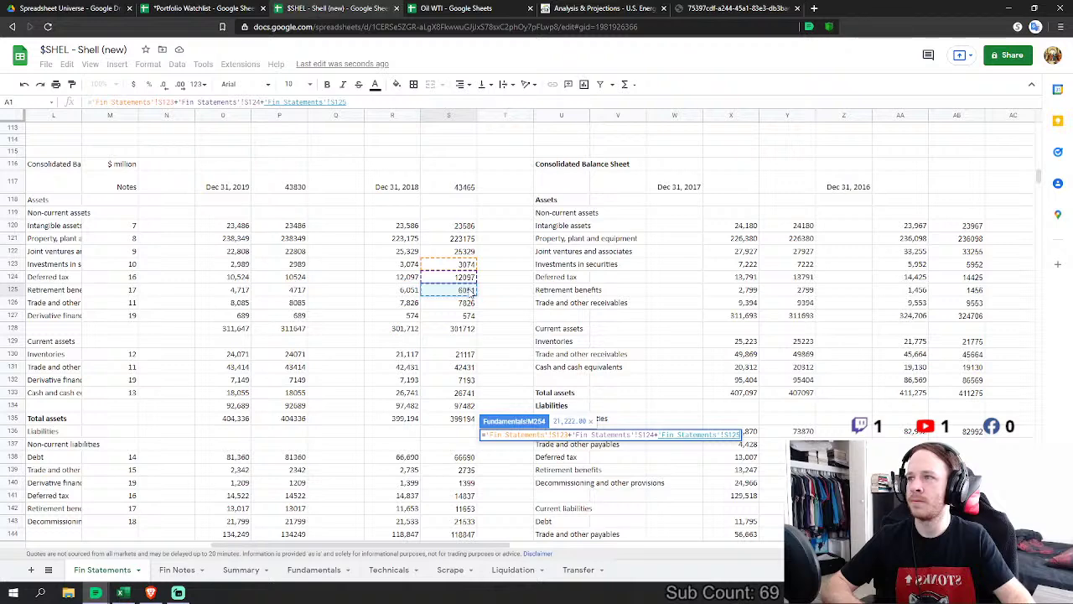
type("+")
left_click(470, 305)
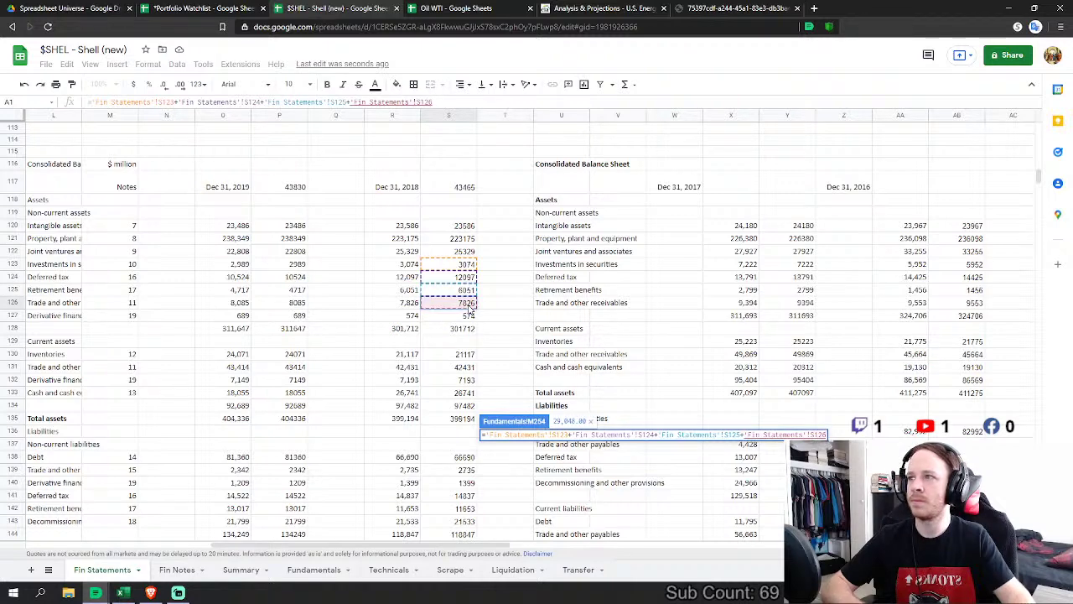
type("+")
left_click(470, 317)
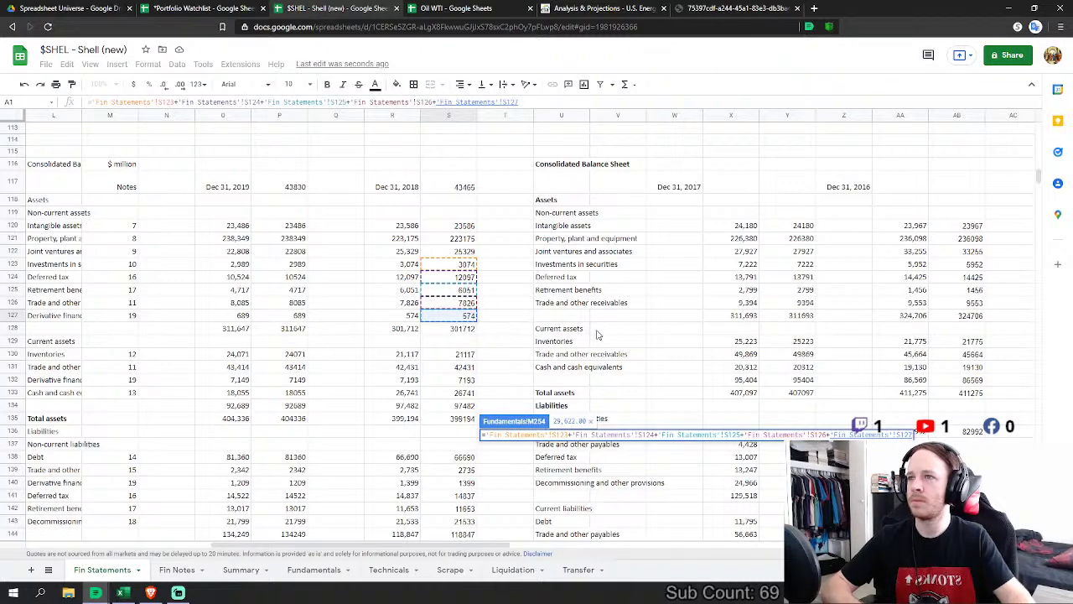
key("Return")
Step: Link FY 2018 Current Debt (M259) to the debt under current liabilities in 'Fin Statements'!S146
scroll(478, 333, "down", 2)
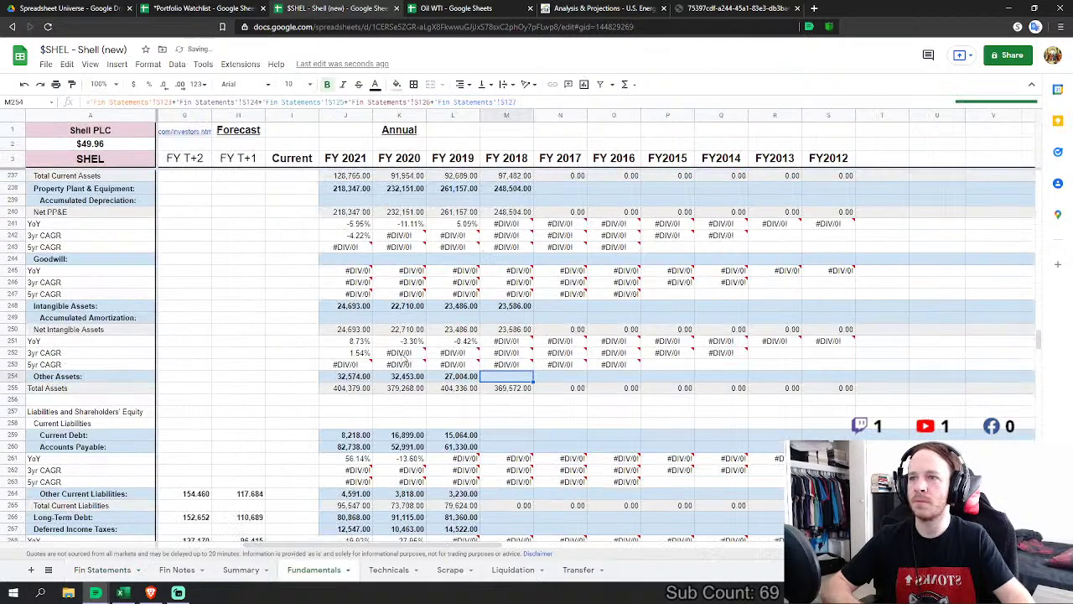
left_click(512, 434)
scroll(336, 503, "down", 1)
type("=")
left_click(113, 570)
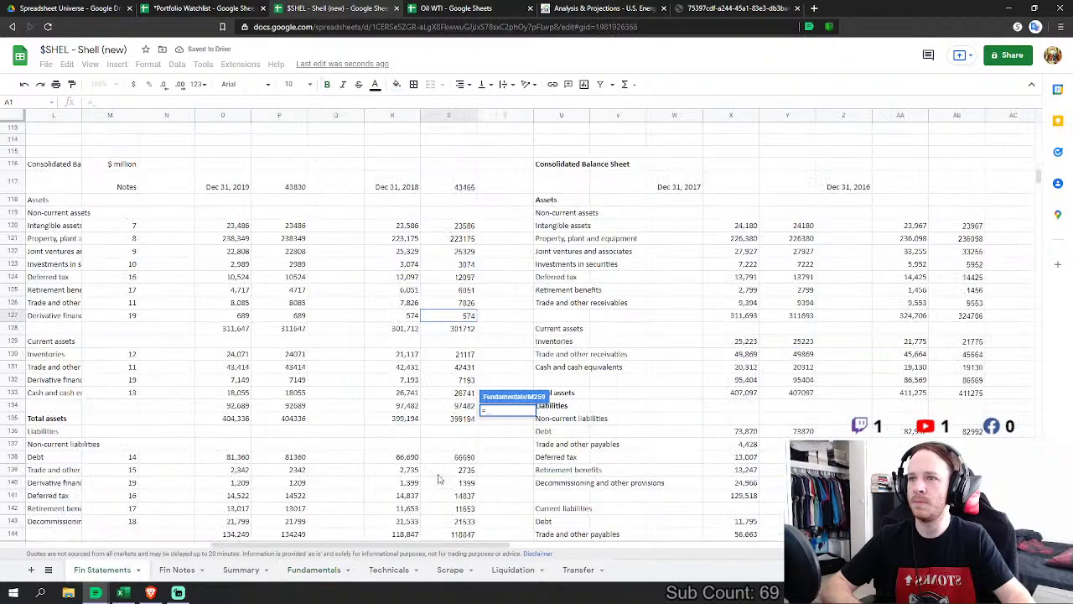
scroll(466, 372, "down", 2)
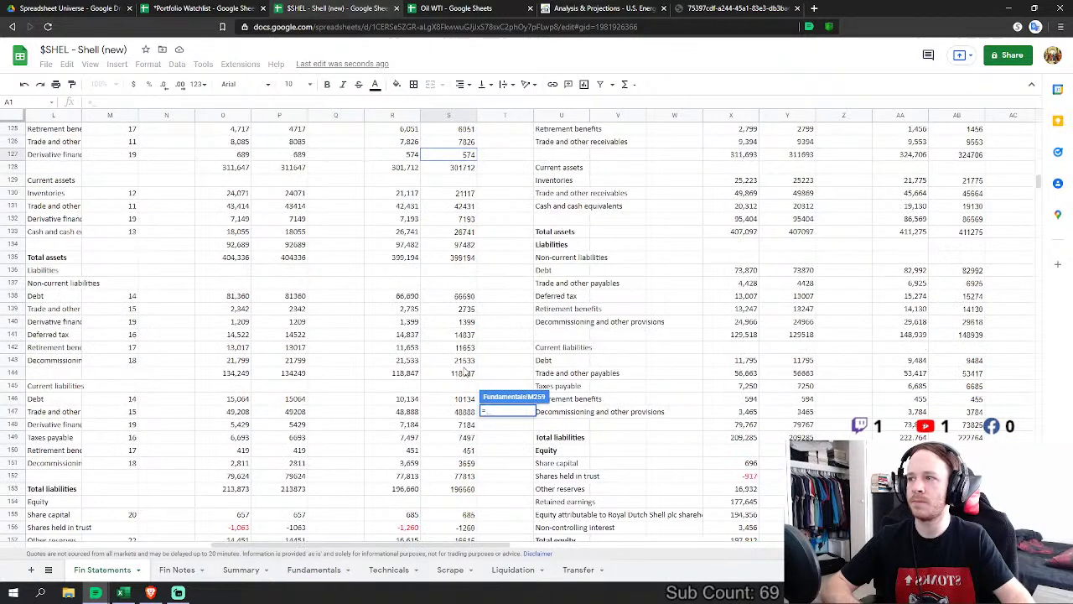
left_click(465, 399)
key("Return")
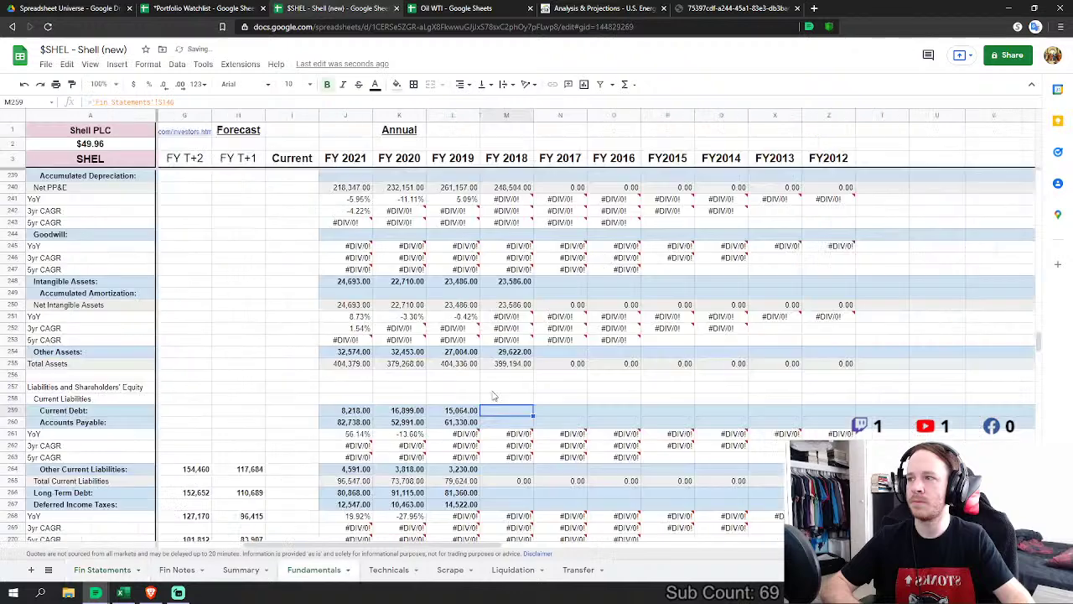
Step: Fill FY 2018 Accounts Payable (M260) with 'Fin Statements' S147+S148+S149, covering trade payables, derivatives and taxes payable
type("=")
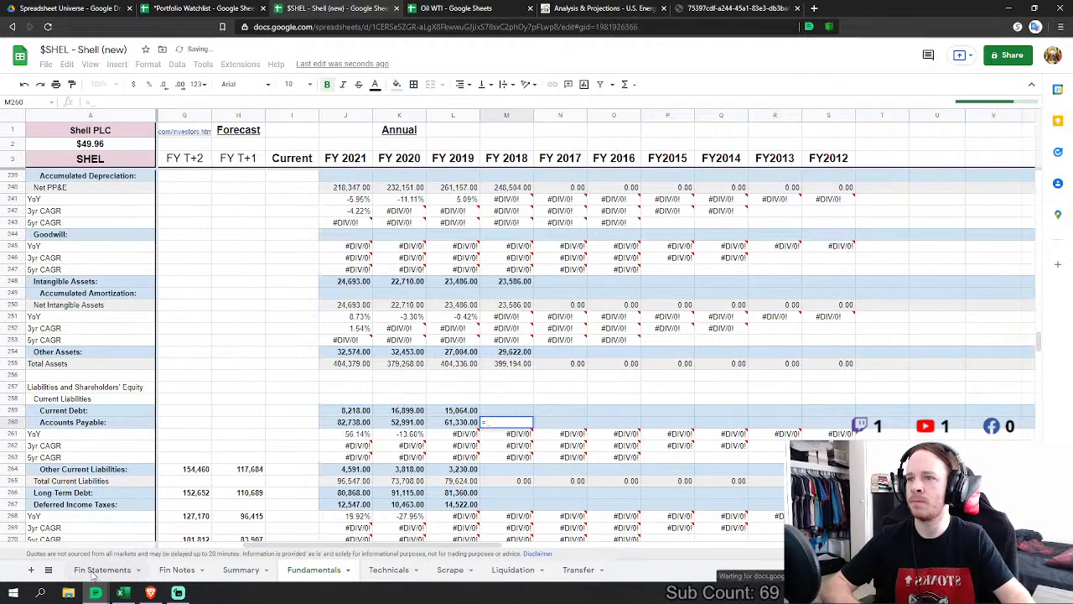
left_click(99, 571)
left_click(465, 417)
type("+")
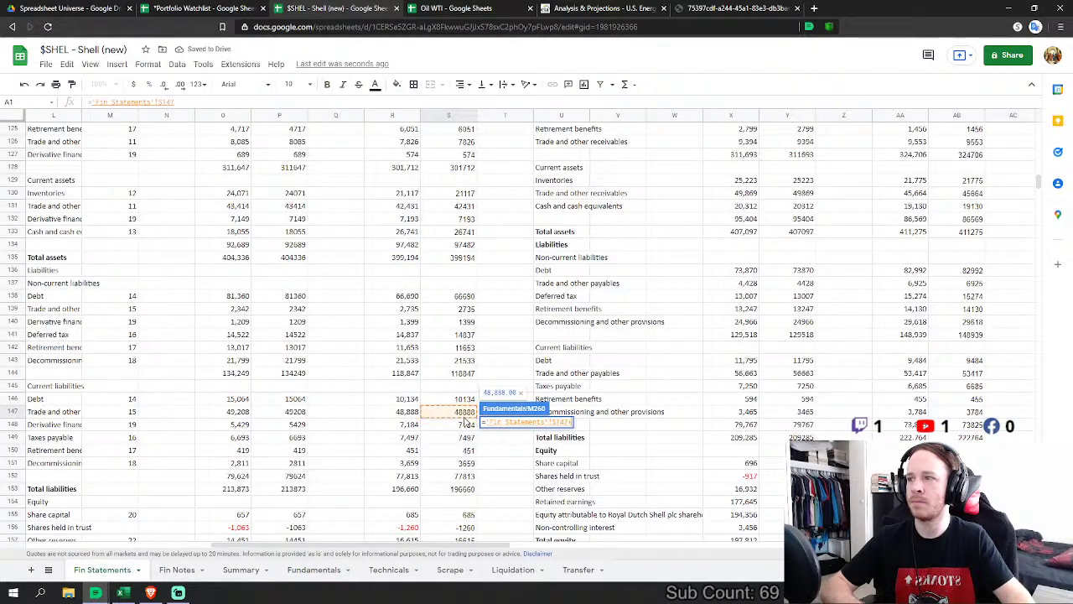
left_click(465, 424)
type("+'Fin Statements'!S148+")
left_click(466, 438)
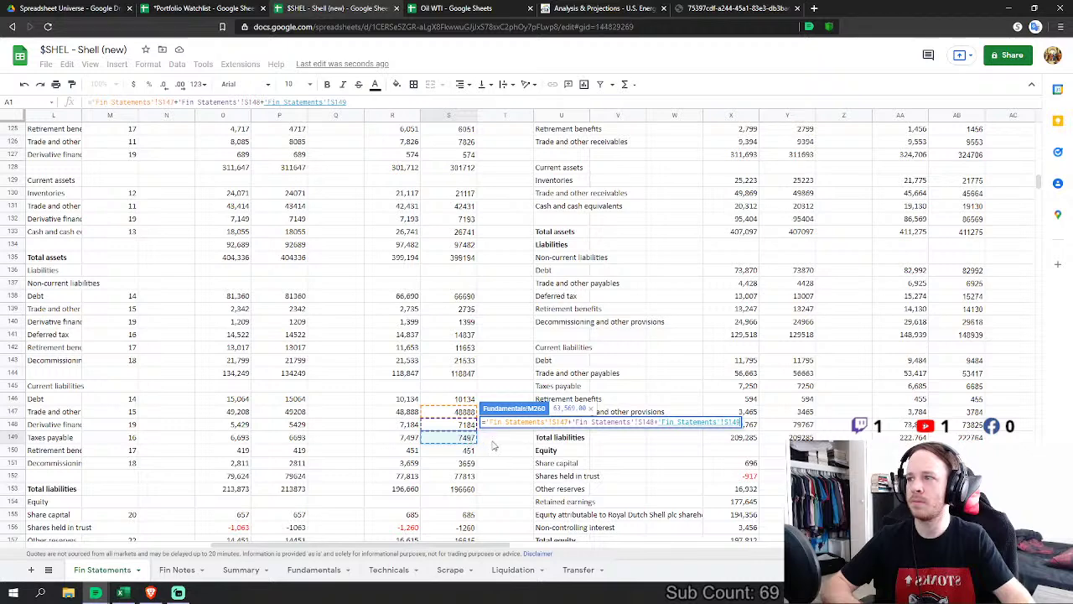
key("Return")
Step: Fill FY 2018 Other Current Liabilities (M264) with 'Fin Statements' S150+S151, covering current retirement benefits and decommissioning provisions
left_click(507, 469)
type("=")
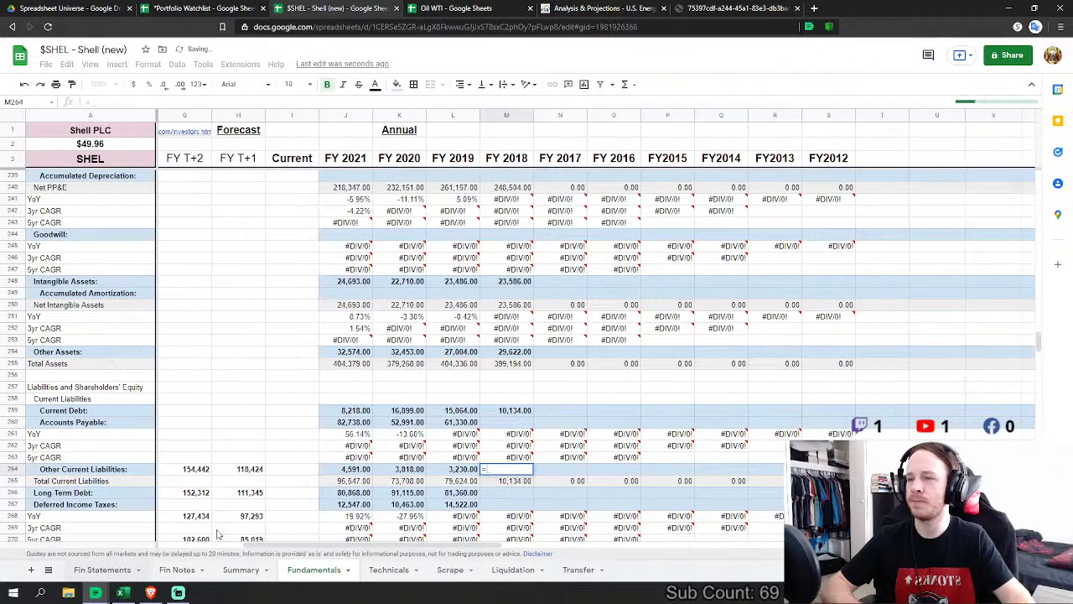
left_click(116, 571)
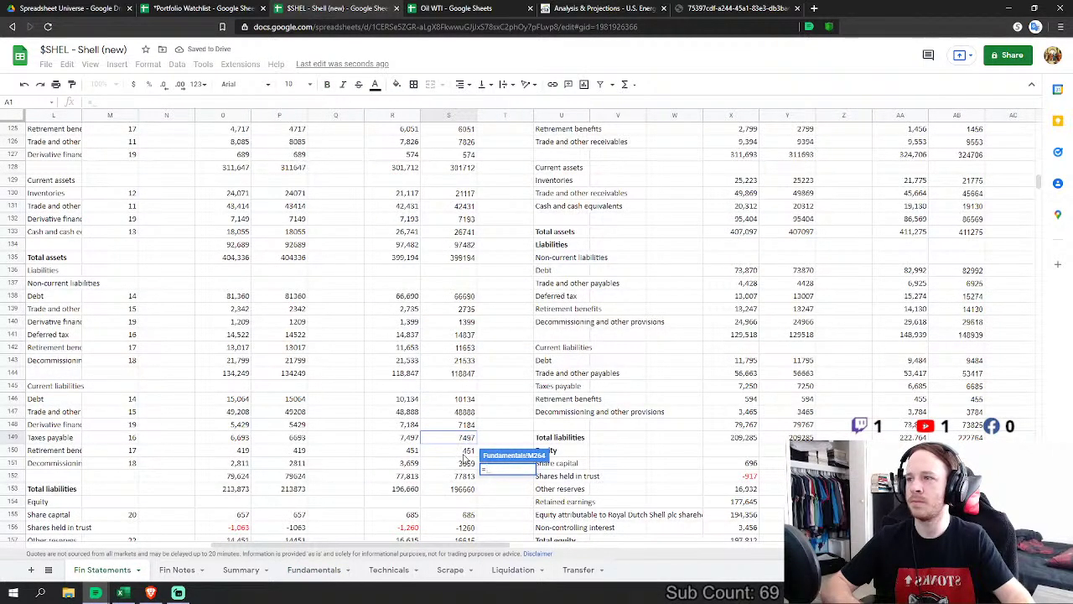
left_click(461, 451)
type("+")
left_click(465, 465)
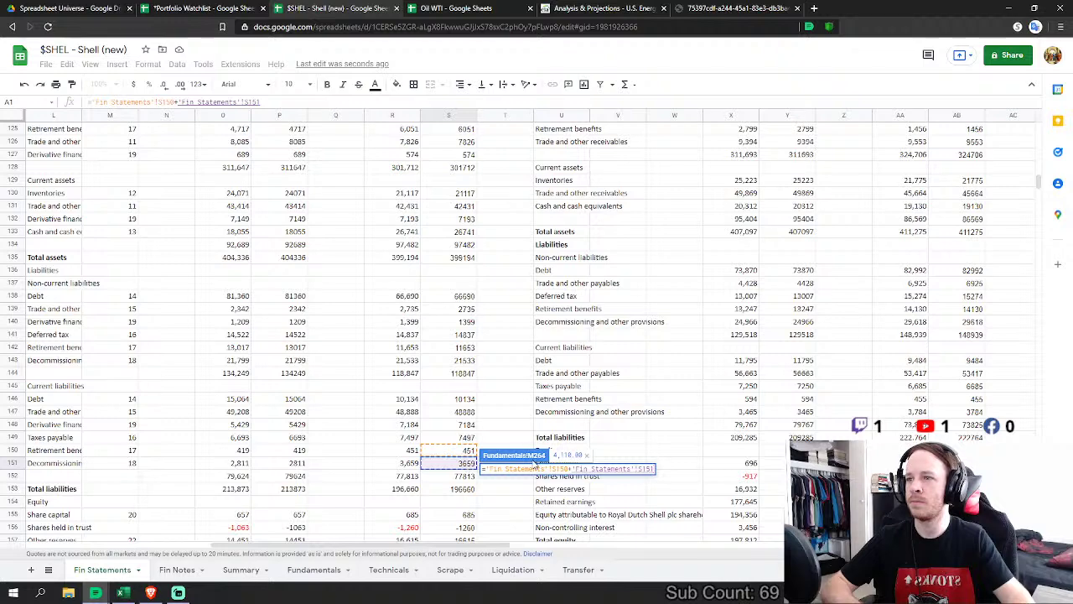
key("Return")
Step: Link FY 2018 Long Term Debt (M266) to the debt under non-current liabilities in 'Fin Statements'!S138
left_click(497, 491)
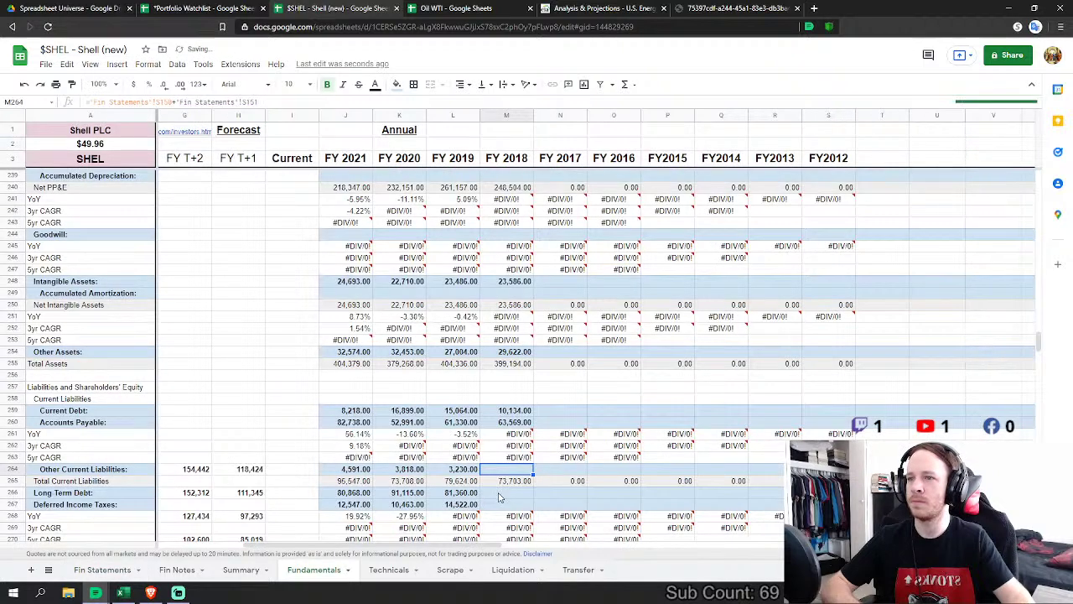
scroll(336, 473, "down", 5)
type("=")
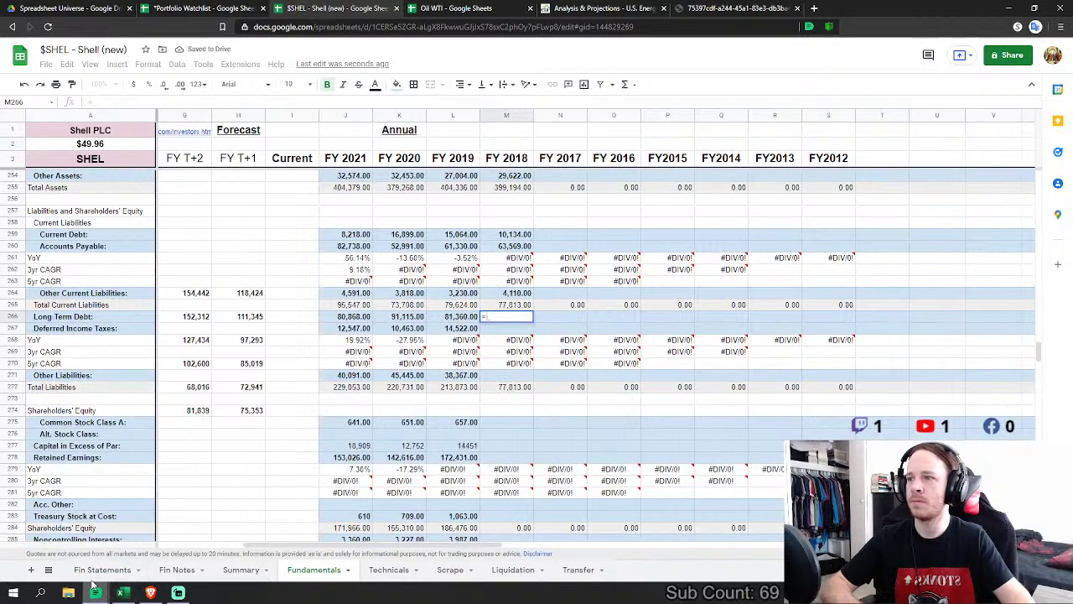
left_click(102, 569)
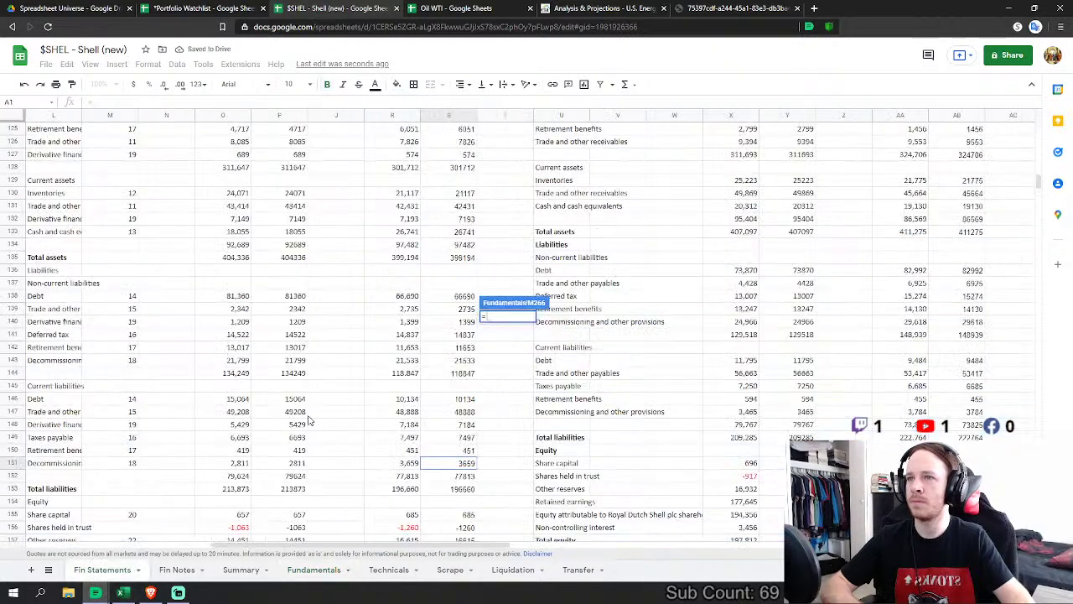
left_click(457, 298)
key("Return")
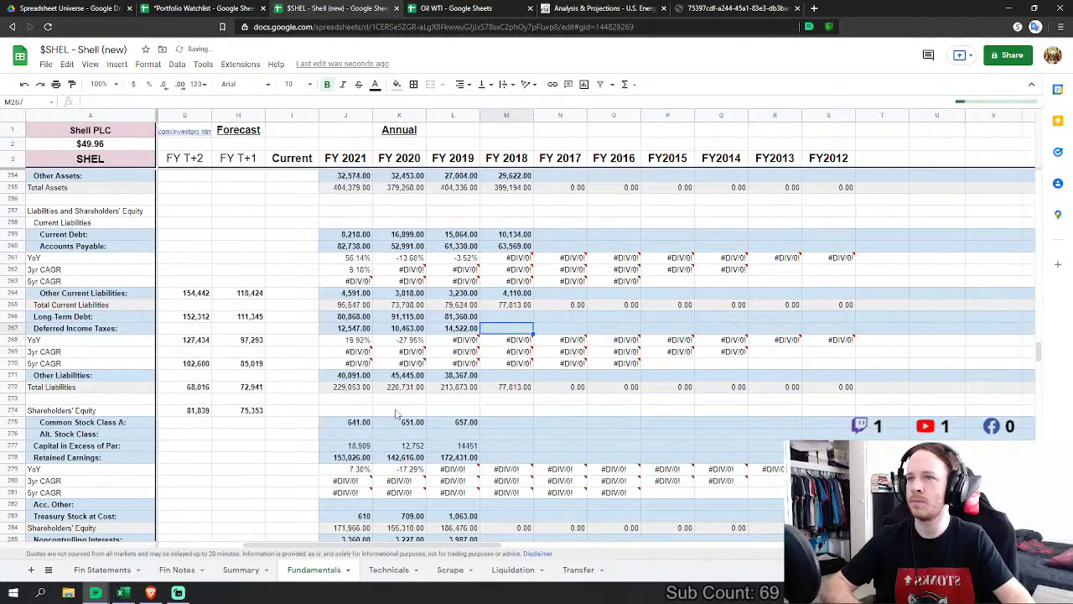
Step: Link FY 2018 Deferred Income Taxes (M267) to the non-current deferred tax in 'Fin Statements'!S141
type("=")
left_click(102, 569)
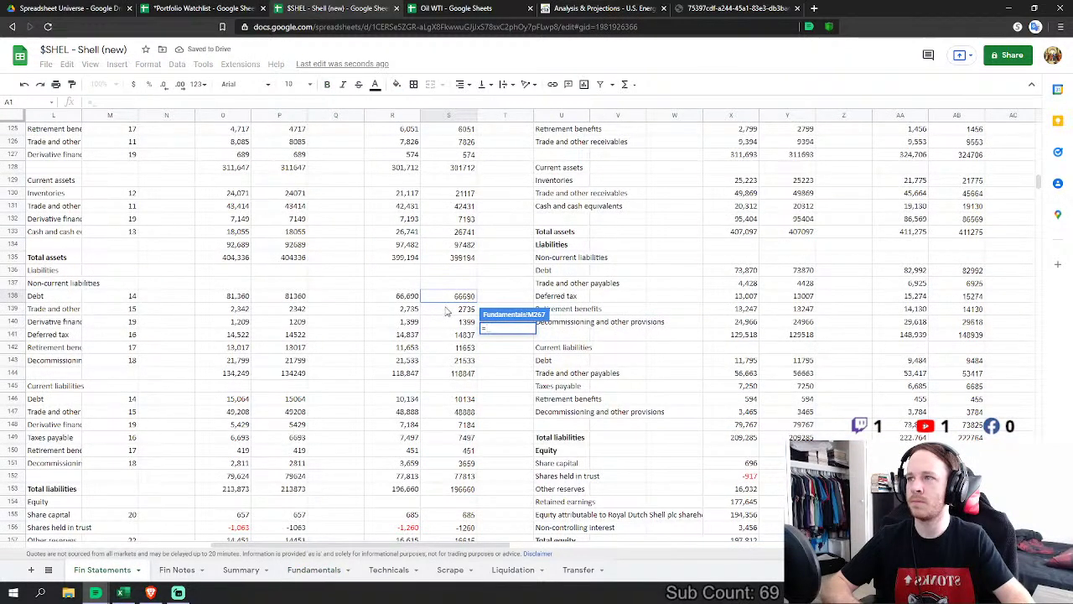
left_click(442, 336)
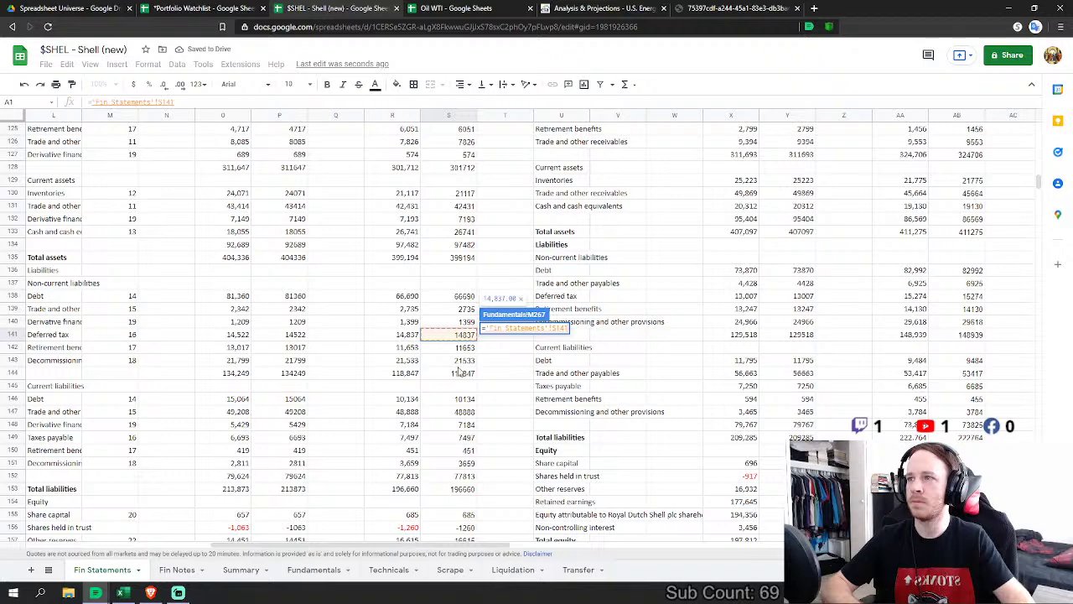
key("Return")
Step: Fill FY 2018 Other Liabilities (M271) with 'Fin Statements' S139+S140+S142+S143, the non-current liabilities other than debt and deferred tax
left_click(529, 375)
type("=")
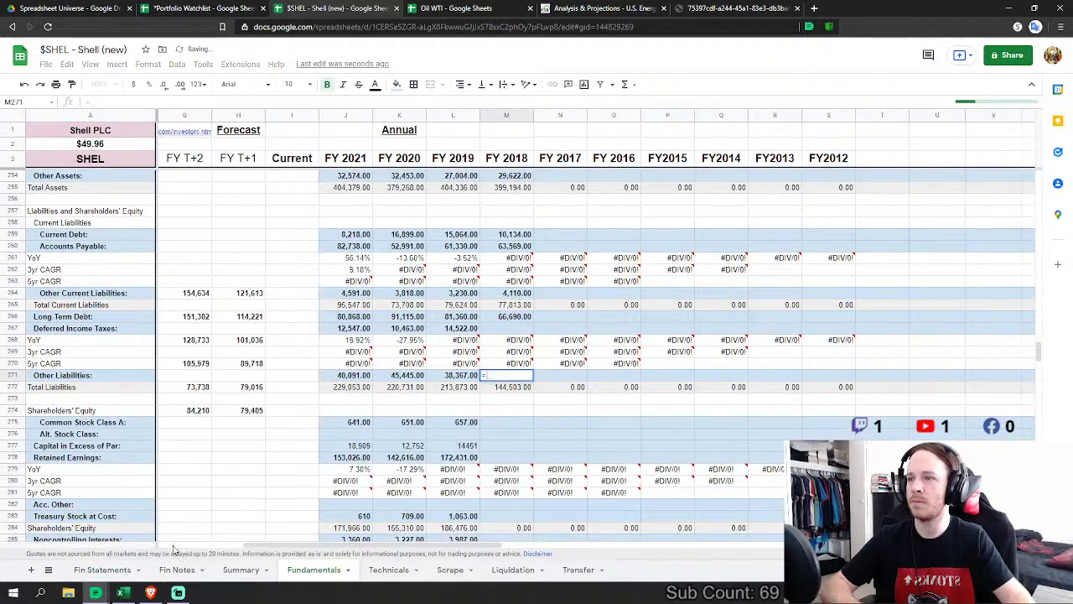
left_click(102, 570)
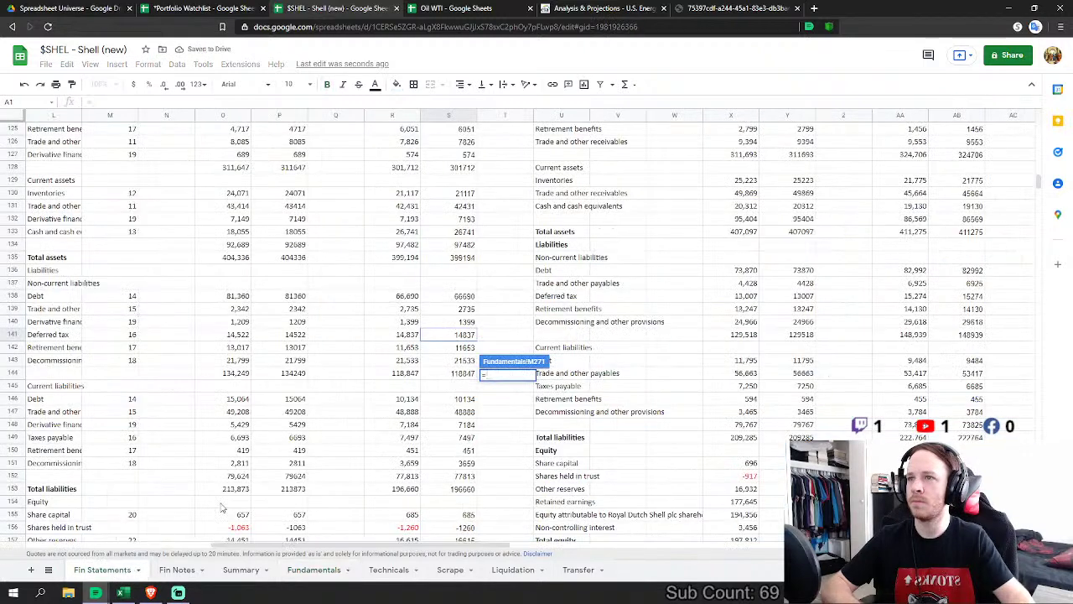
left_click(460, 310)
type("+")
left_click(463, 322)
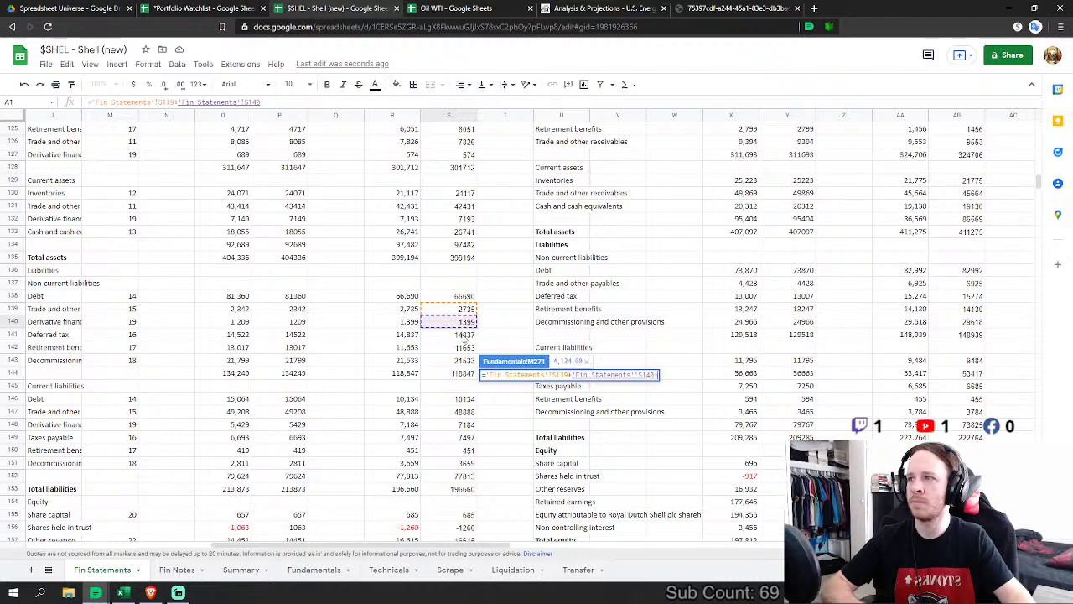
type("+")
left_click(463, 347)
type("+'Fin Statements'!S142")
left_click(463, 360)
key("Return")
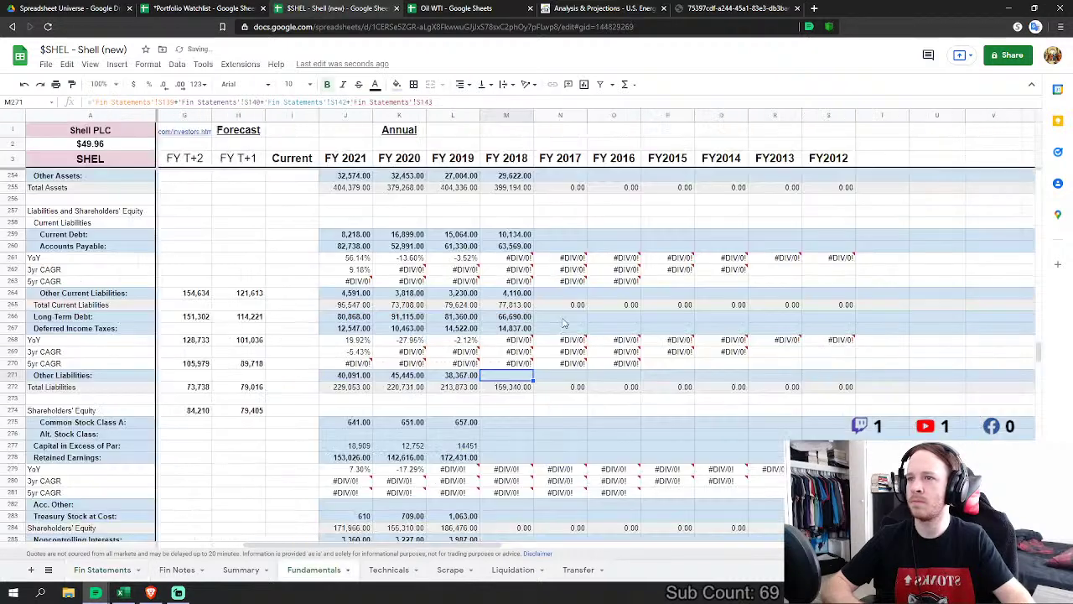
Step: Link FY 2018 Common Stock Class A (M275) to the share capital in 'Fin Statements'!S155
left_click(529, 369)
type("=")
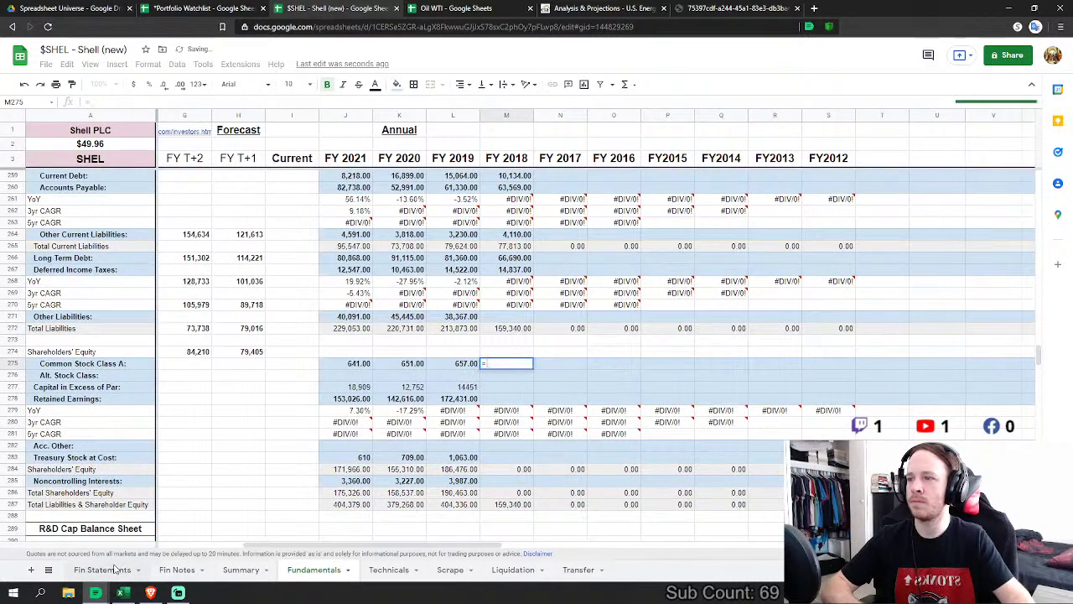
left_click(126, 569)
scroll(402, 420, "down", 2)
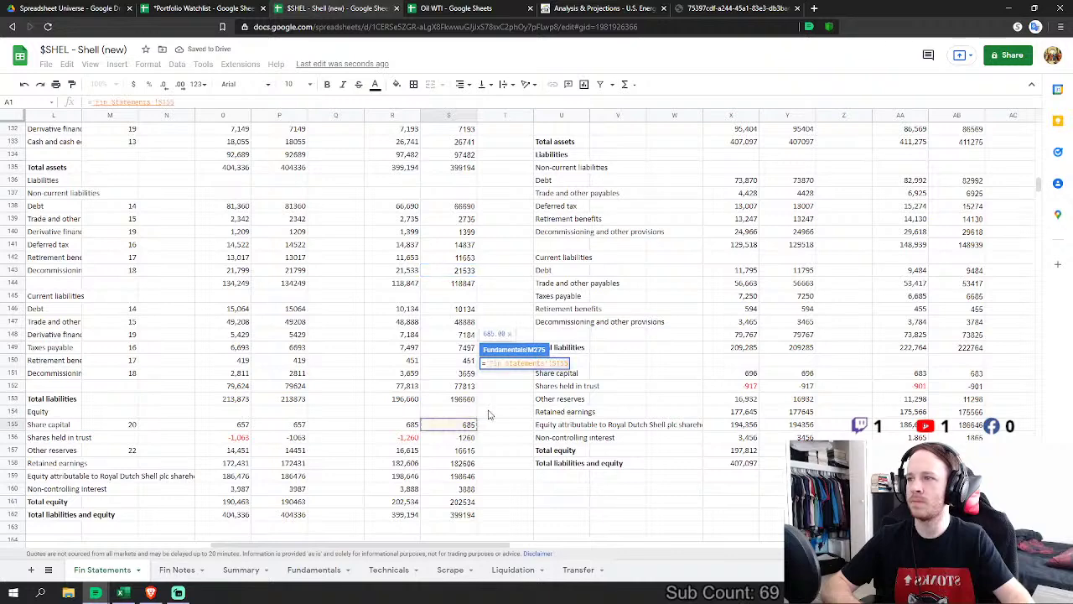
key("Escape")
Step: Link FY 2018 Capital in Excess of Par (M277) to the other reserves in 'Fin Statements'!S157
left_click(503, 332)
type("=")
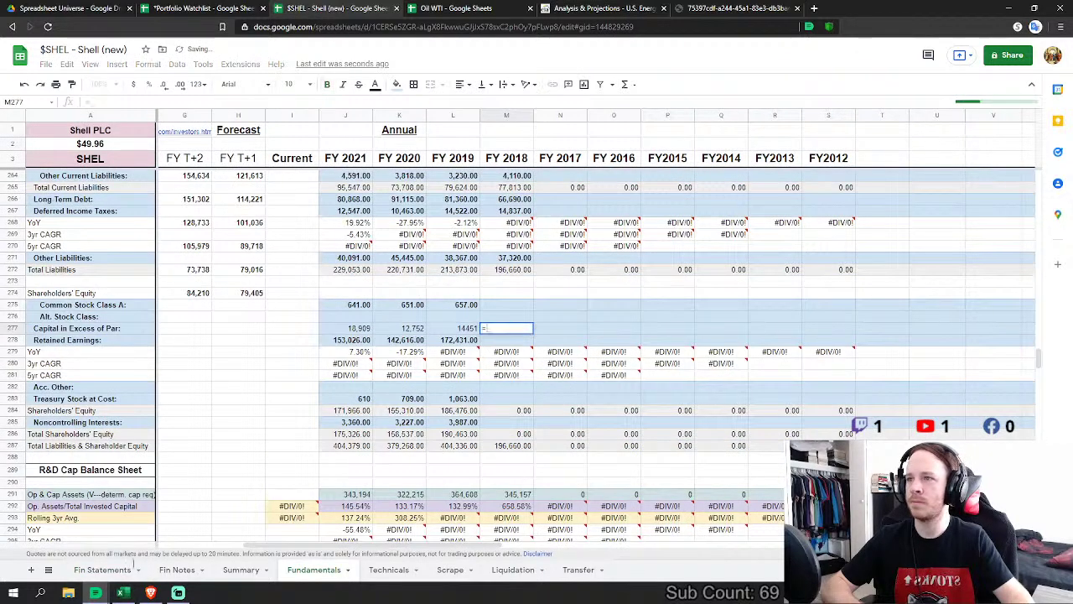
left_click(107, 570)
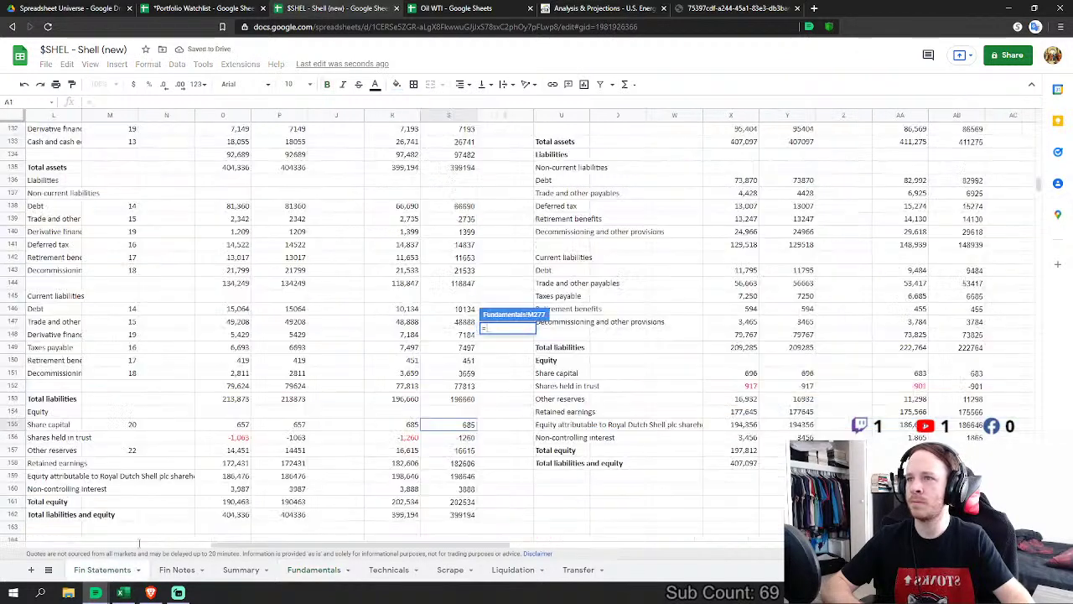
left_click(463, 450)
key("Return")
Step: Link FY 2018 Retained Earnings (M278) to the retained earnings in 'Fin Statements'!S158
left_click(508, 340)
type("=")
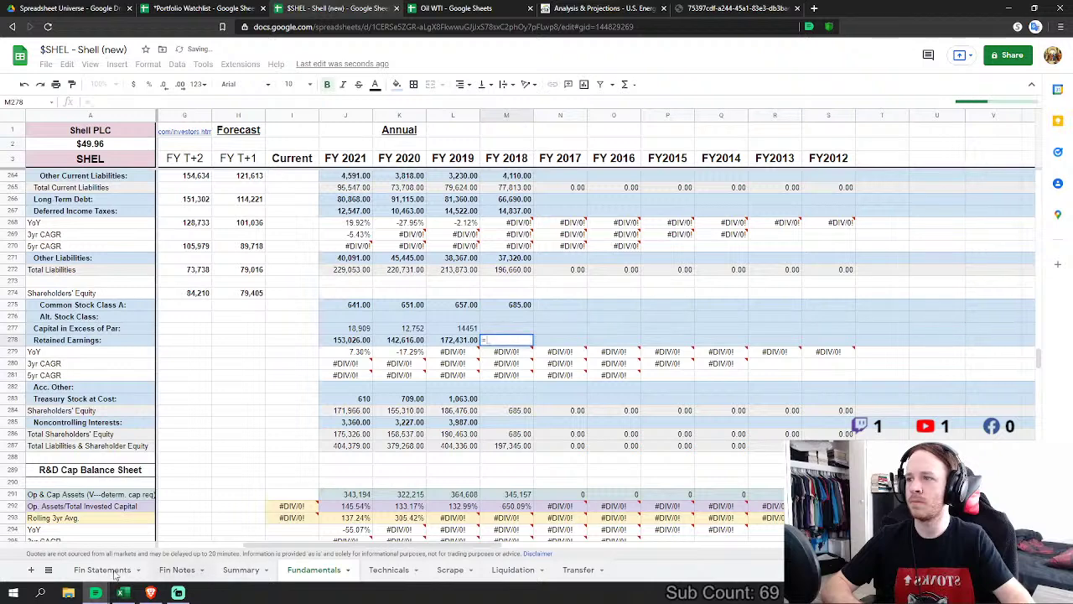
left_click(103, 571)
left_click(450, 466)
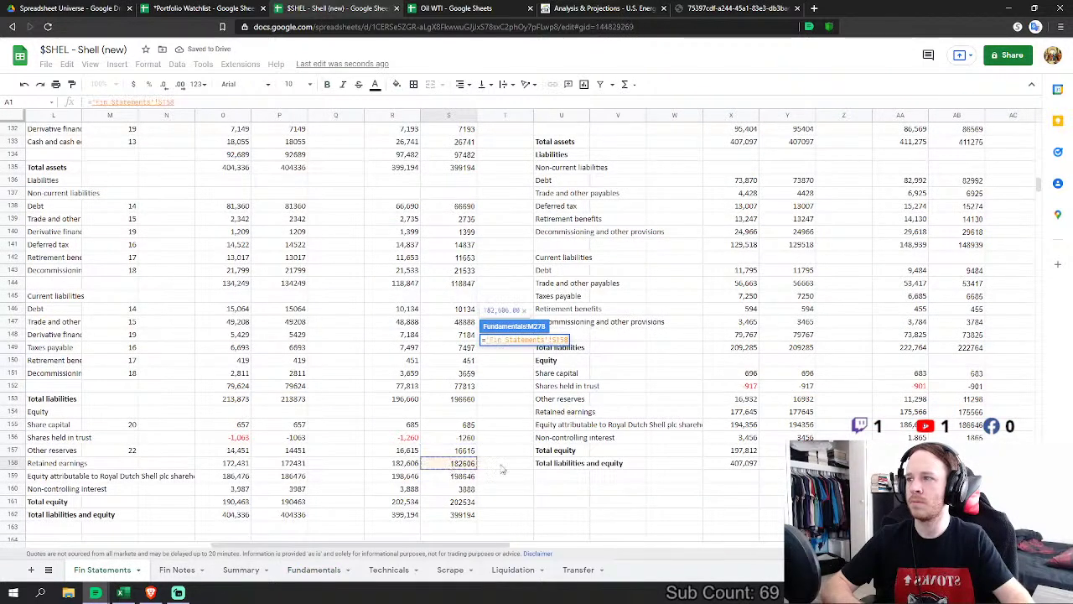
key("Return")
Step: Set FY 2018 Treasury Stock at Cost (M283) to the negated shares held in trust, =-'Fin Statements'!S156
left_click(508, 400)
type("=")
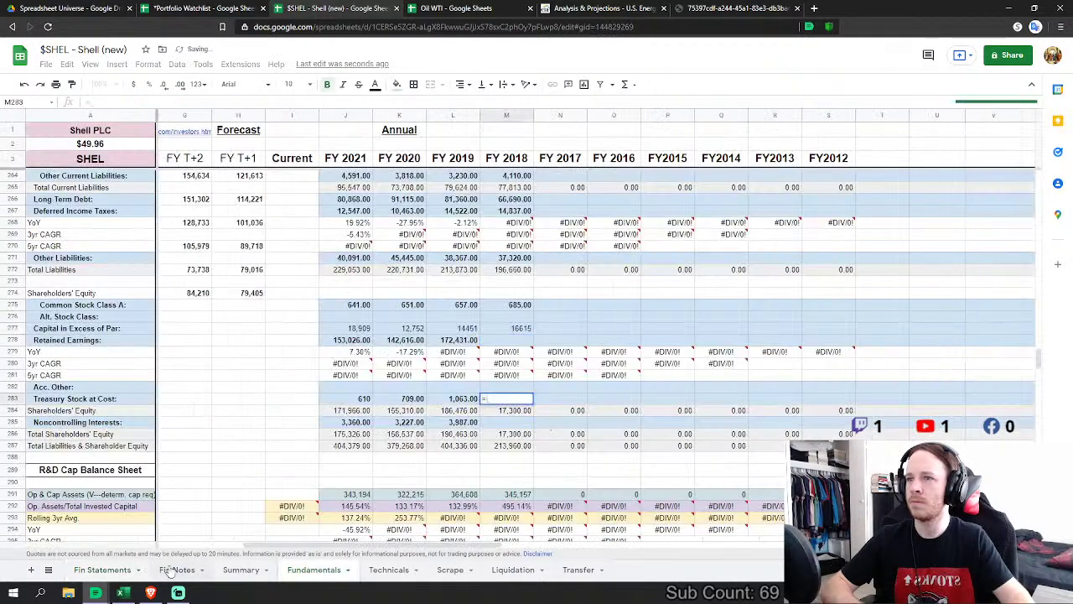
left_click(102, 571)
left_click(464, 437)
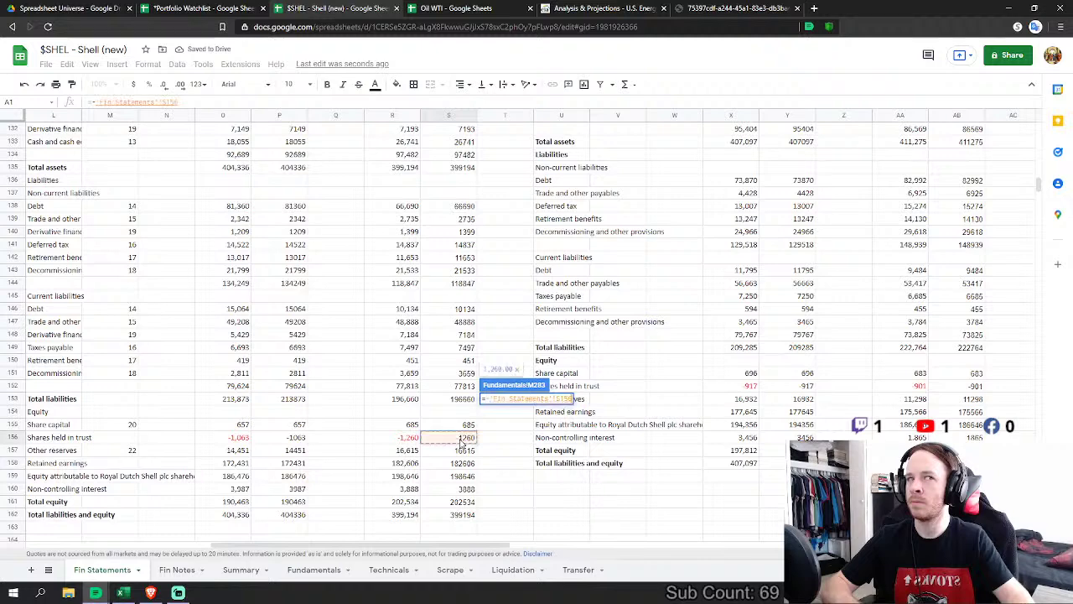
key("Return")
Step: Link FY 2018 Noncontrolling Interests (M285) to the non-controlling interest in 'Fin Statements'!S160
key("Down")
type("=")
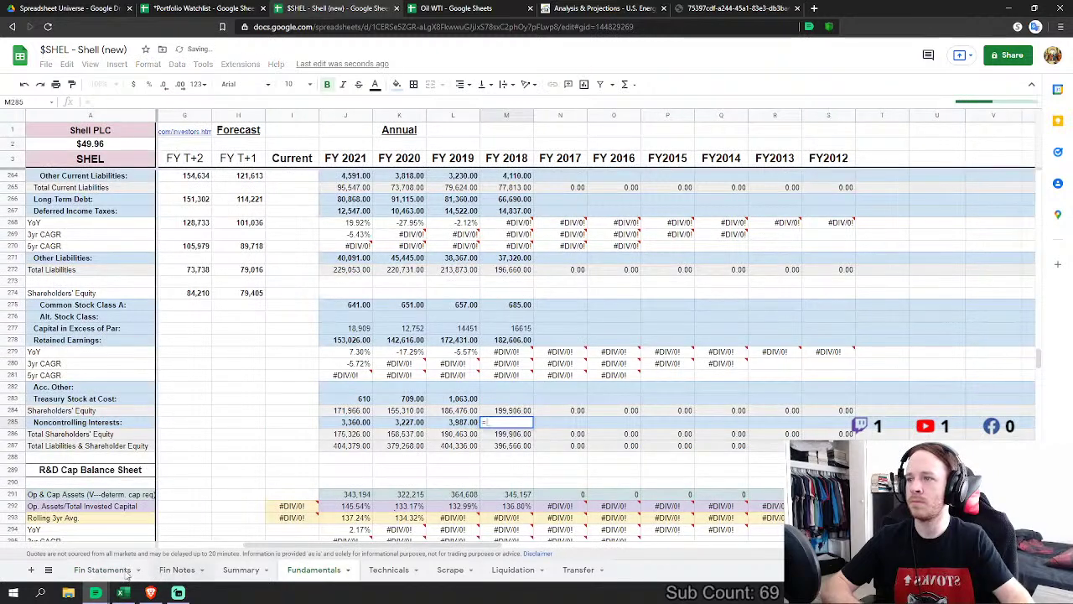
left_click(102, 570)
left_click(463, 489)
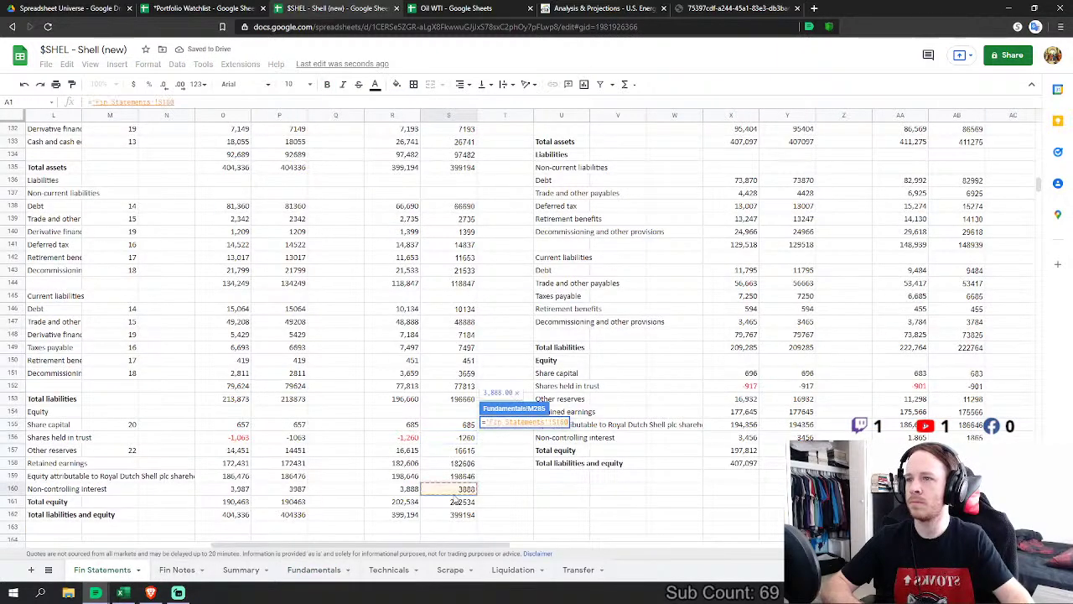
key("Return")
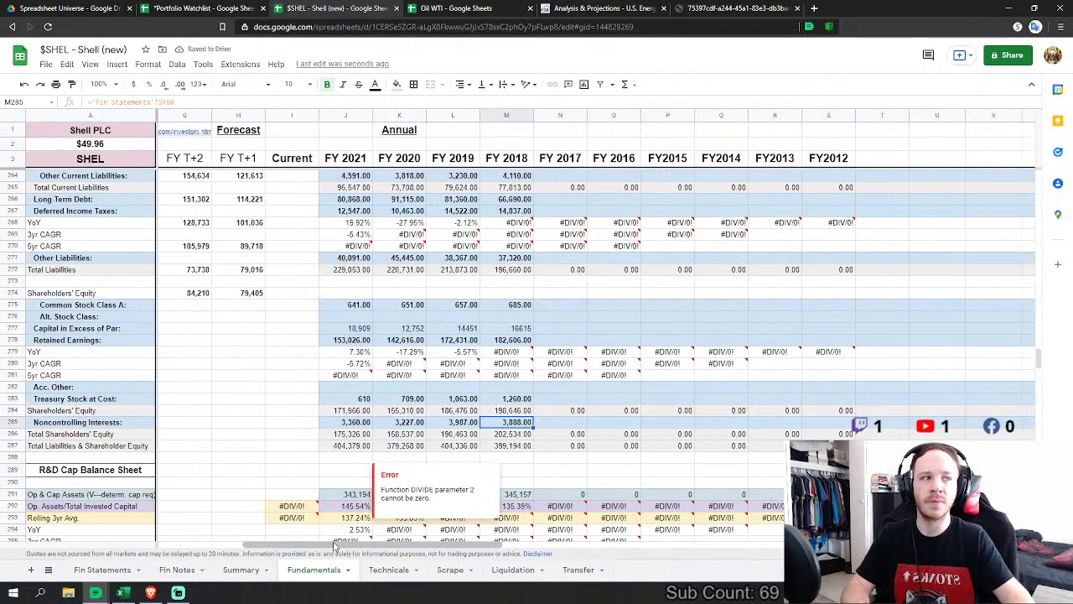
Step: Fill FY 2017 Cost of Revenues (N36) with 'Fin Statements' Y12+Y13, the 2017 purchases plus production and manufacturing expenses
left_click_drag(333, 545, 376, 545)
left_click(561, 316)
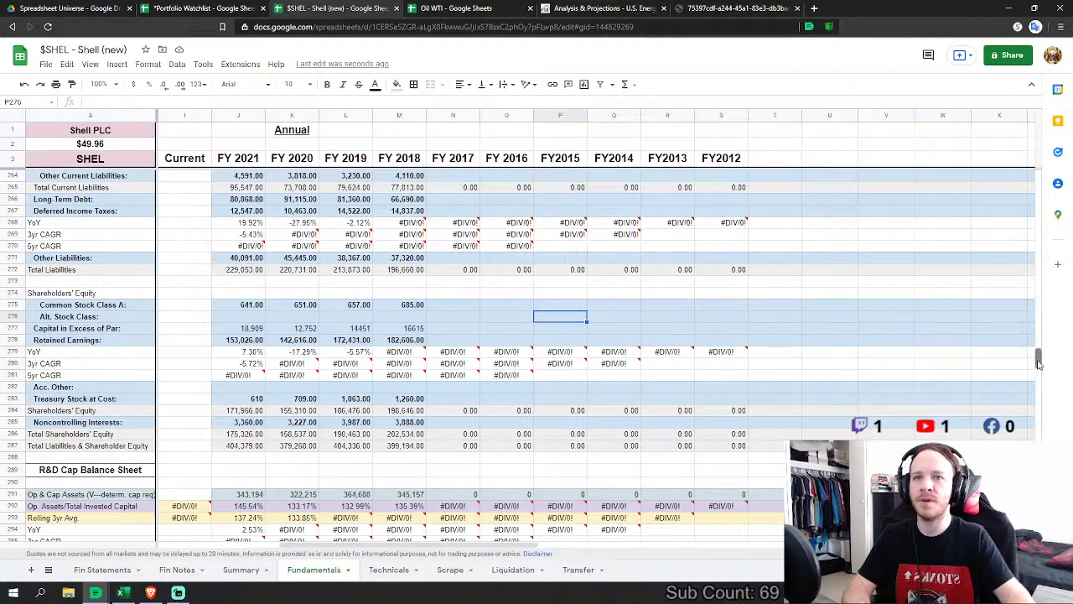
left_click_drag(1038, 359, 956, 202)
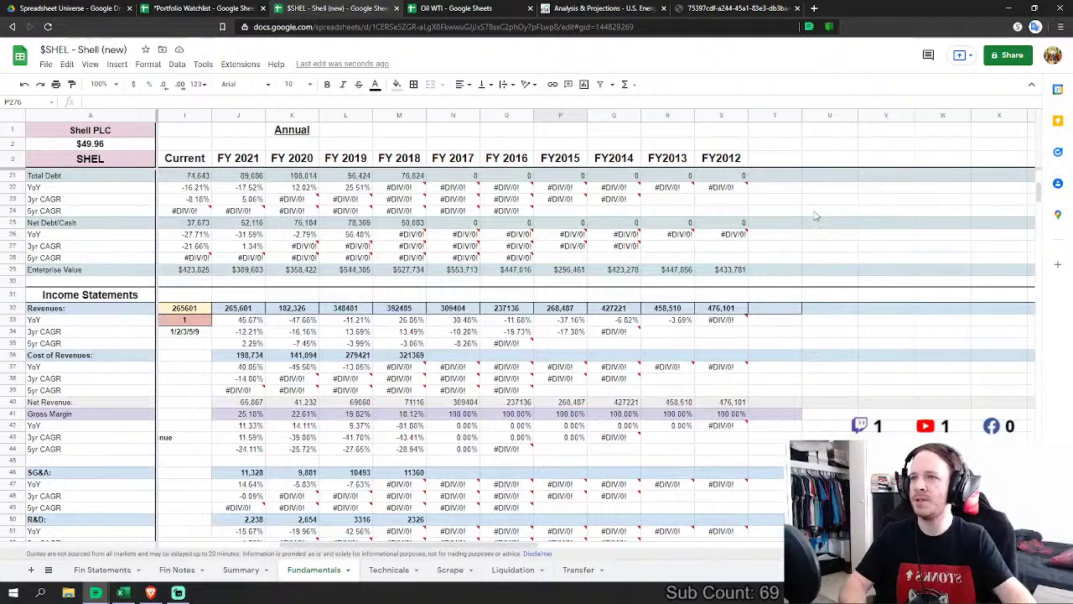
left_click(466, 360)
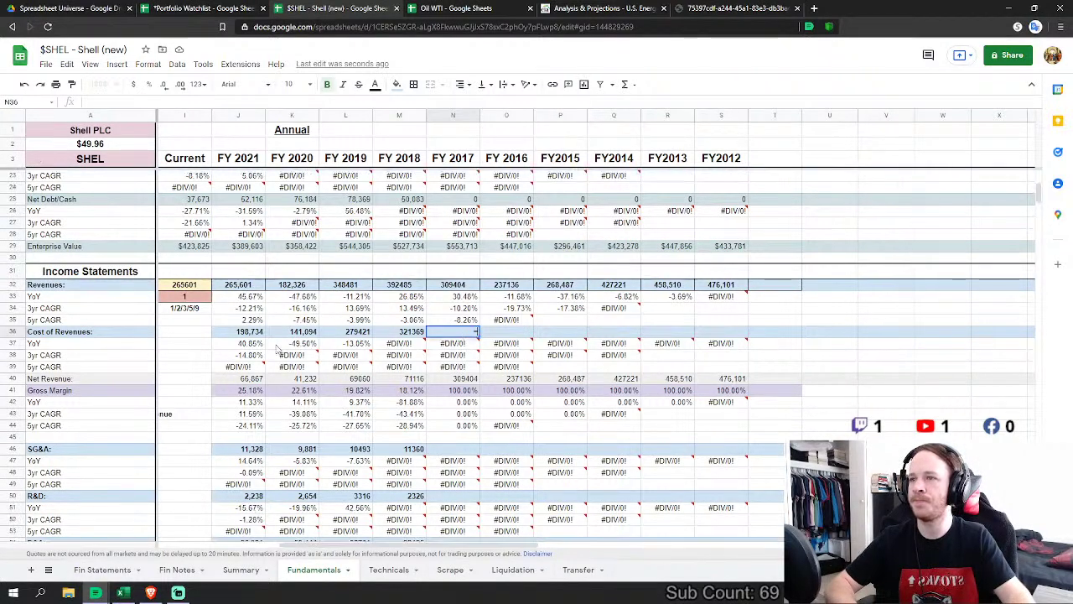
type("=")
left_click(102, 569)
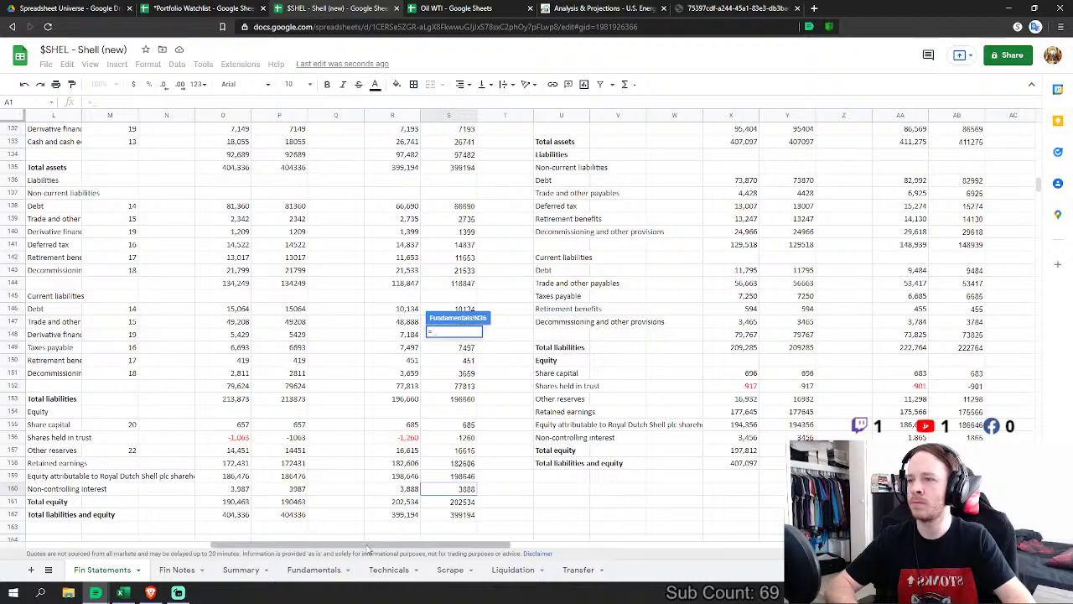
left_click_drag(368, 550, 533, 539)
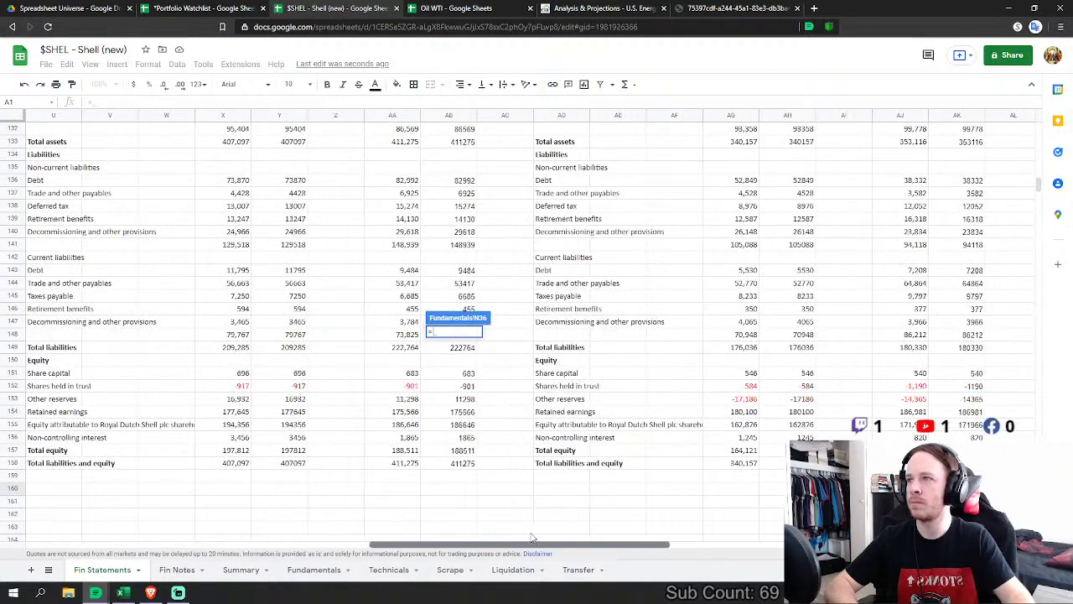
scroll(587, 362, "up", 2)
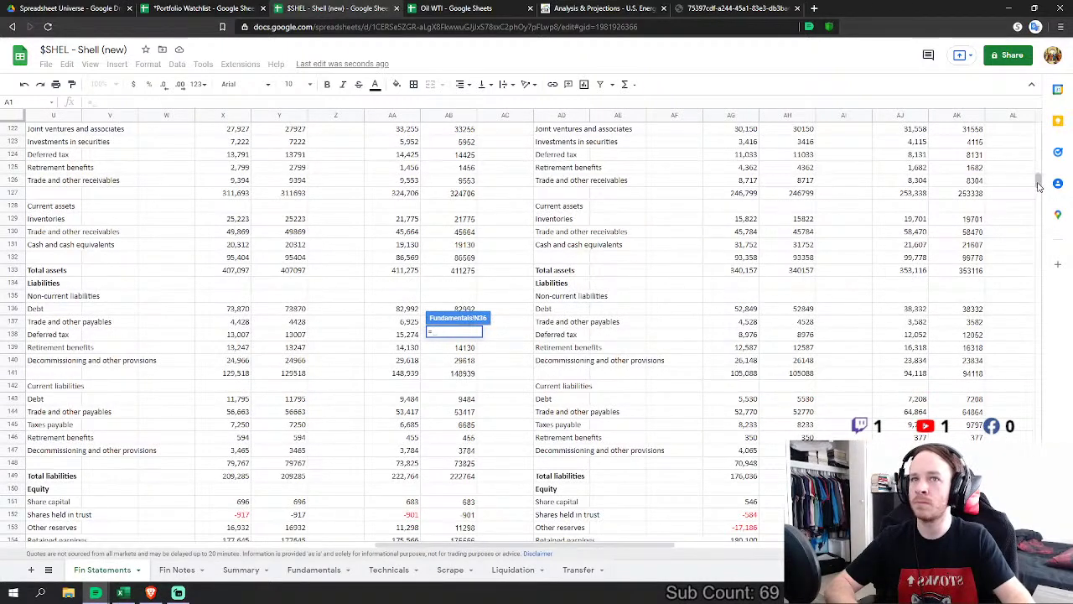
scroll(1014, 188, "up", 20)
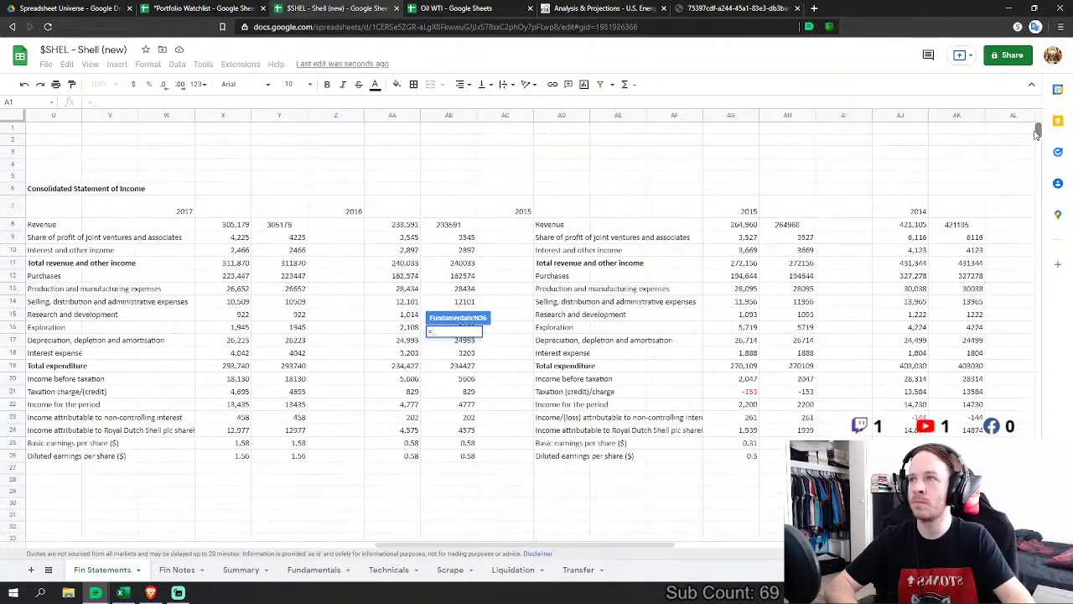
left_click(294, 263)
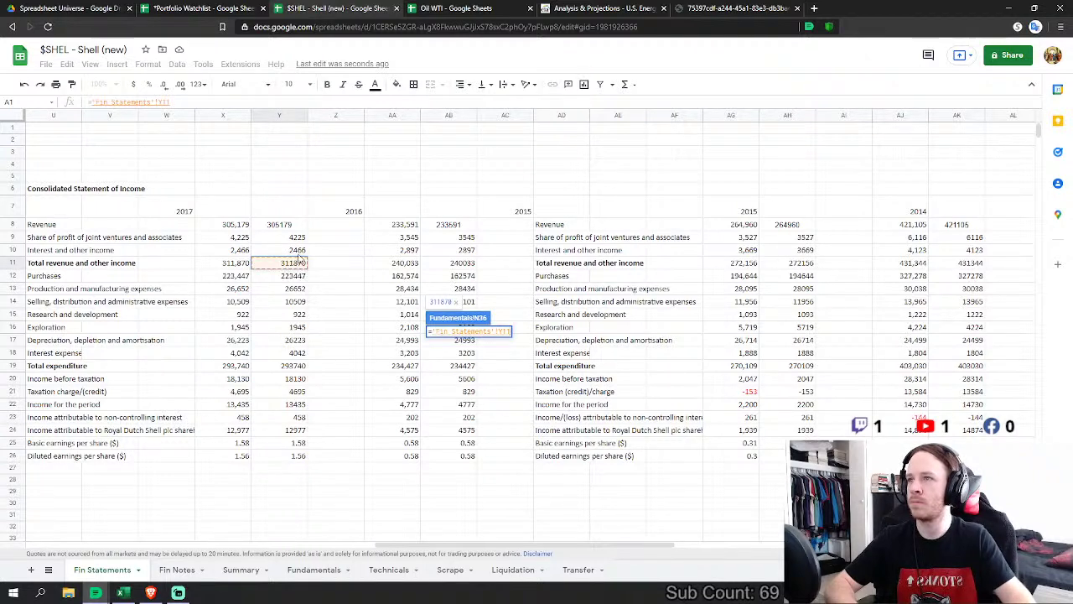
left_click(289, 276)
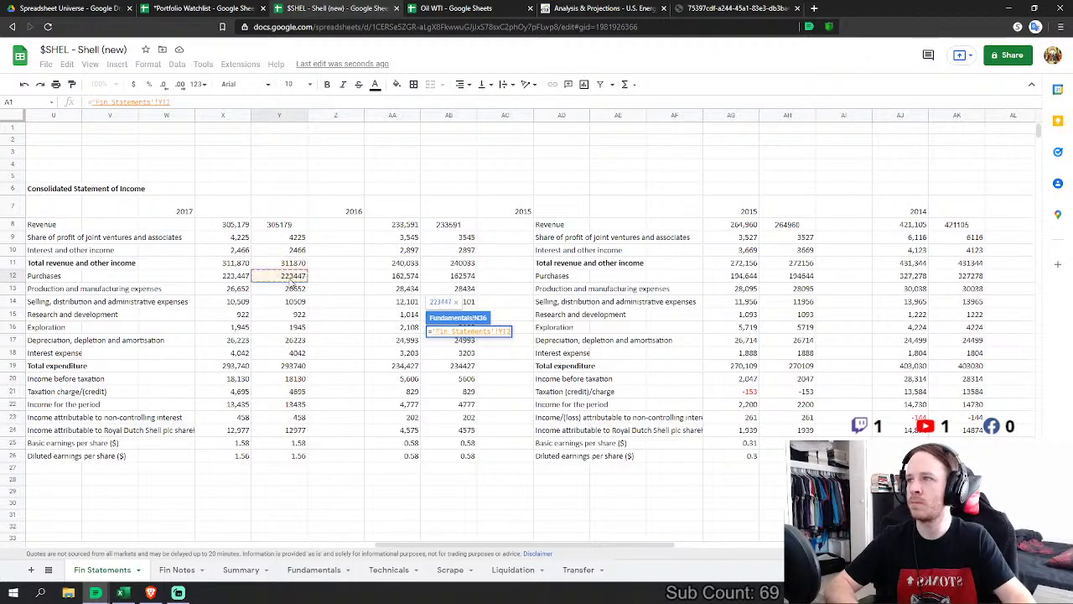
type("+")
left_click(294, 288)
key("Return")
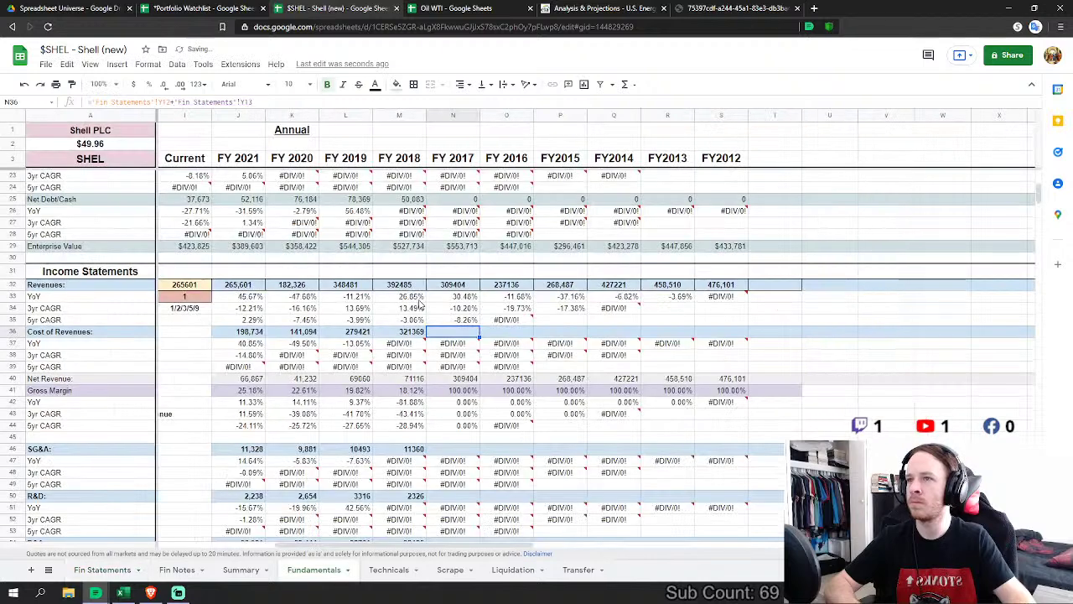
scroll(470, 395, "down", 3)
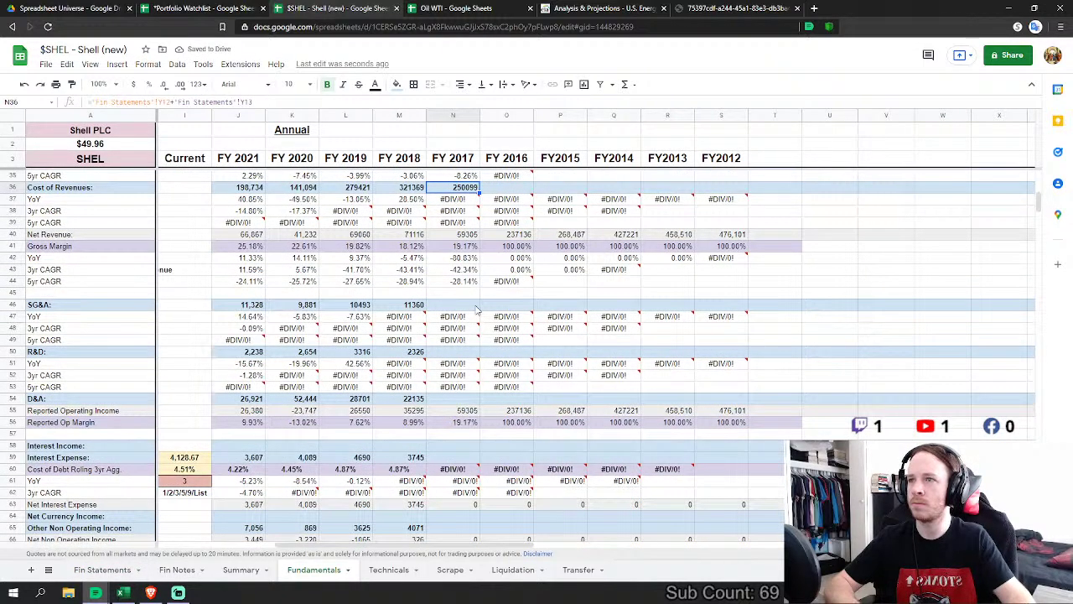
Step: Link FY 2017 SG&A (N46) to the 2017 selling, distribution and administrative expenses in 'Fin Statements'!Y14
left_click(477, 308)
type("=")
left_click(103, 570)
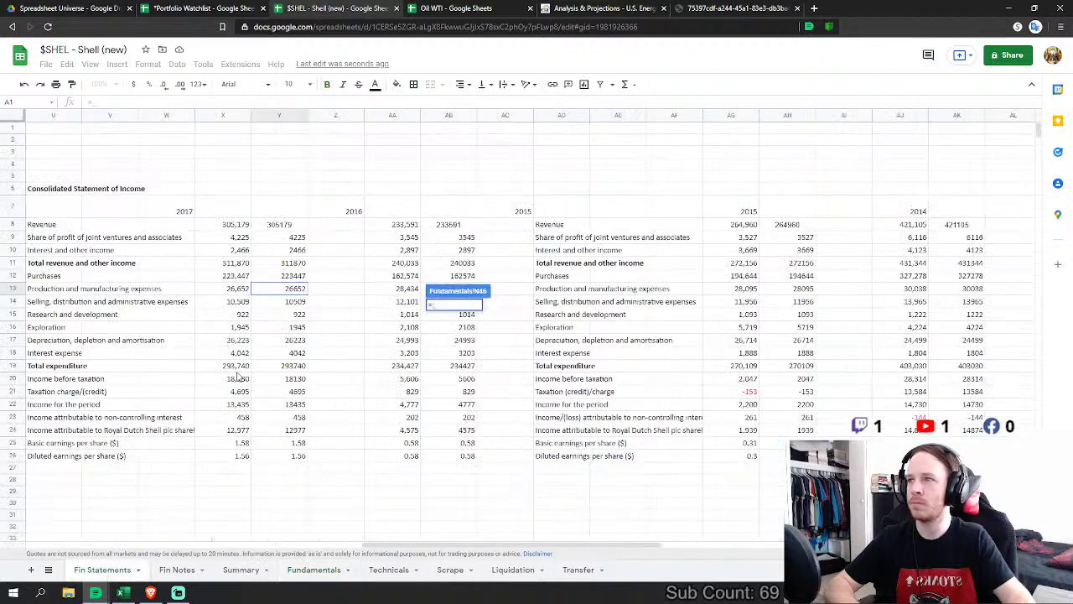
left_click(302, 306)
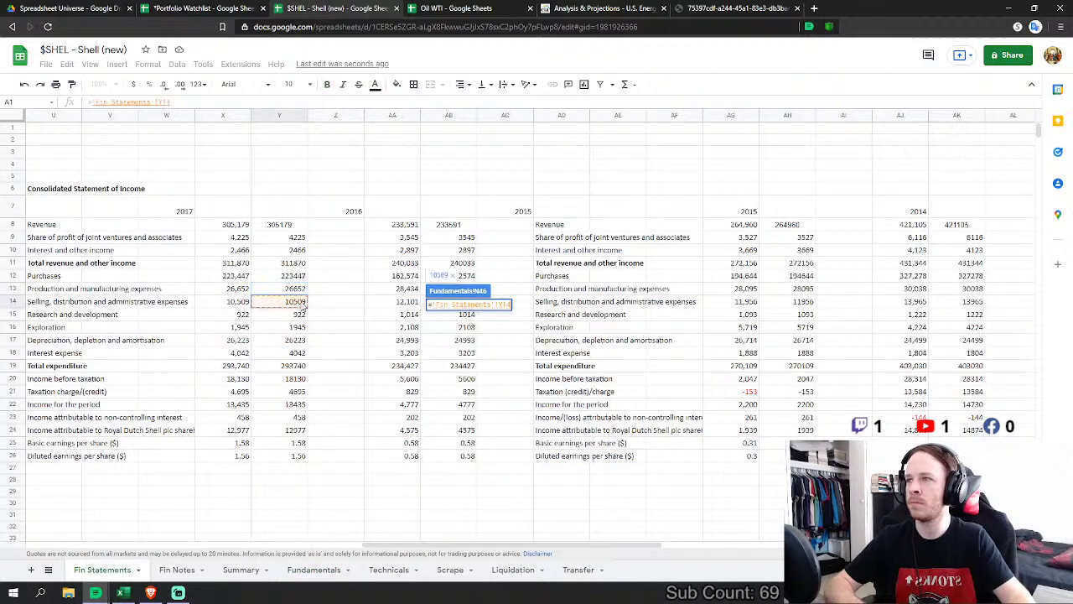
key("Return")
Step: Fill FY 2017 R&D (N50) with 'Fin Statements' Y15+Y16, the 2017 research and development plus exploration costs
left_click(460, 352)
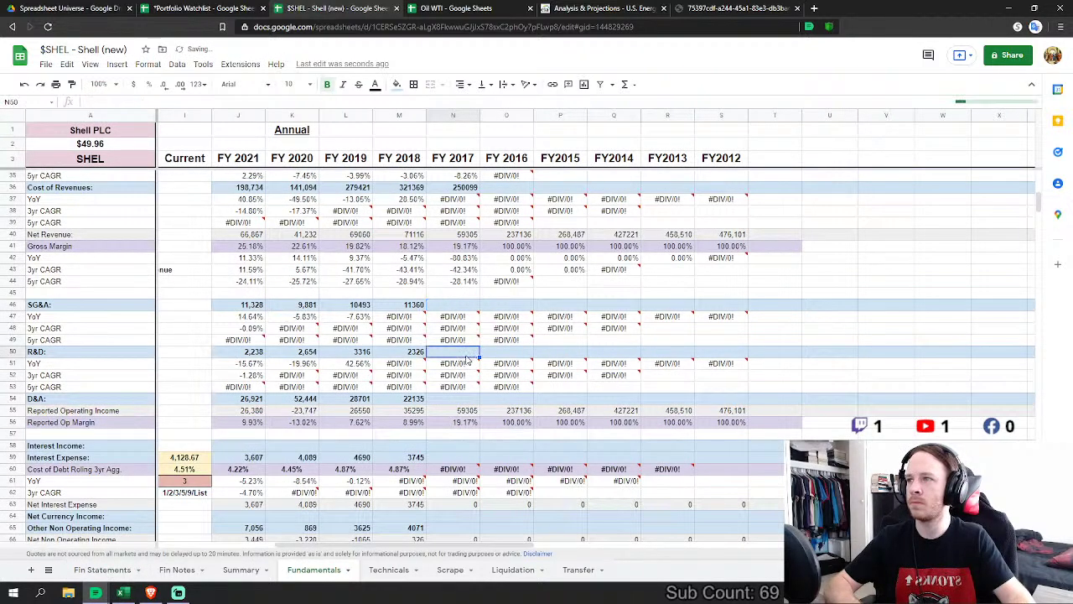
type("=")
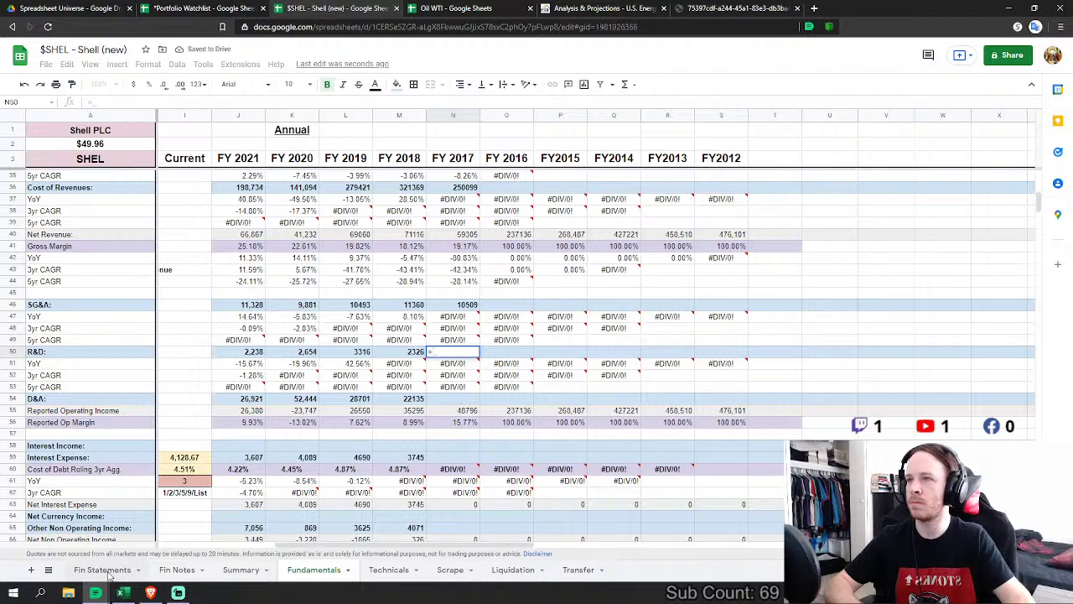
left_click(102, 569)
left_click(286, 316)
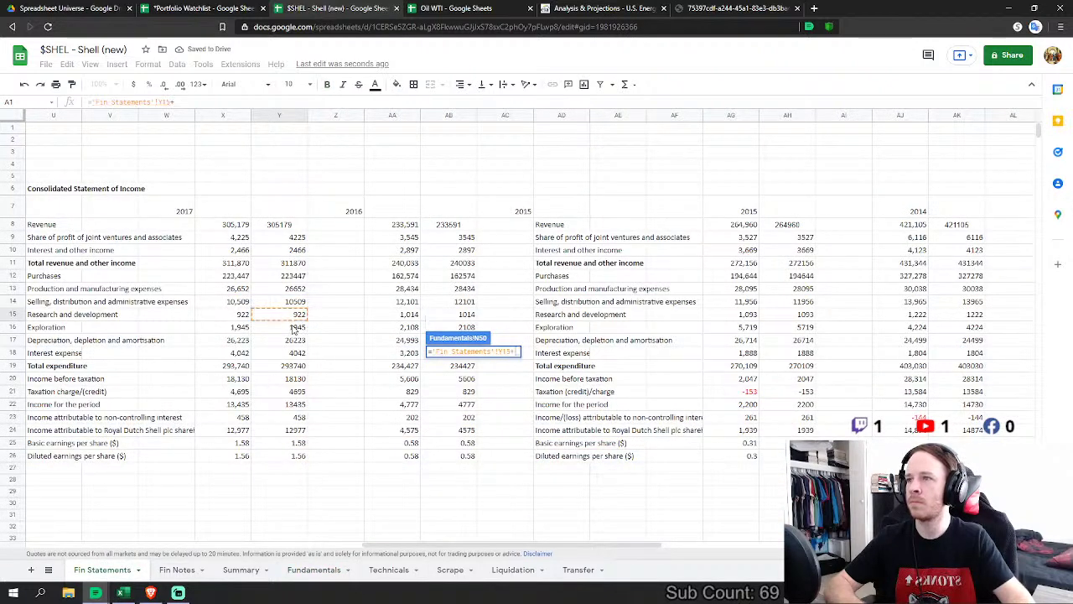
left_click(294, 327)
key("Return")
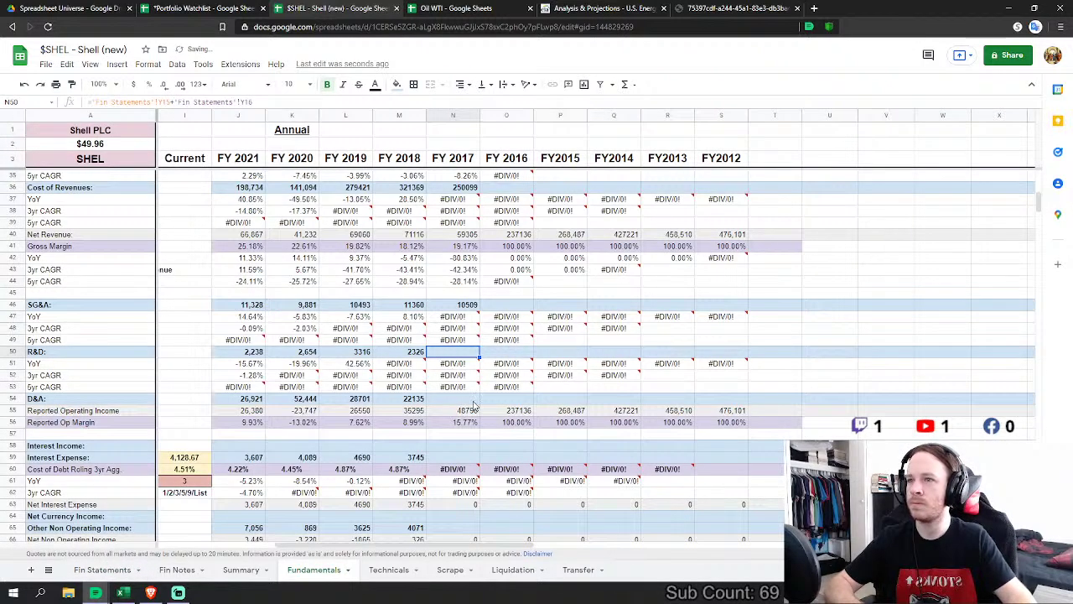
Step: Link FY 2017 D&A (N54) to the income statement's depreciation, depletion and amortisation in 'Fin Statements'!Y17
left_click(454, 398)
type("=")
left_click(103, 569)
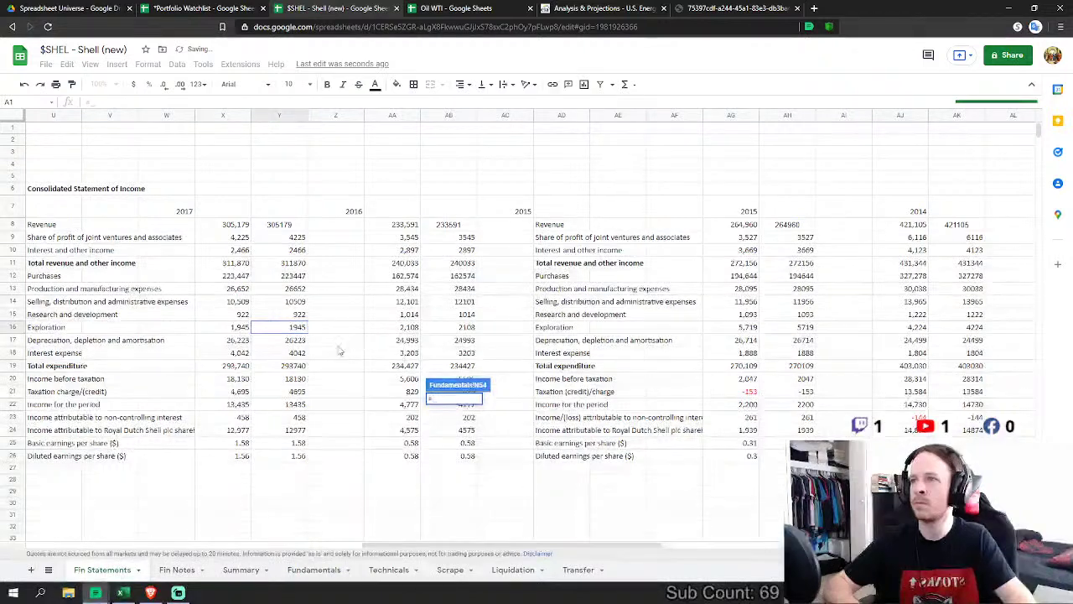
left_click(292, 340)
key("Return")
Step: Link FY 2017 Interest Expense (N59) to the 2017 interest expense in 'Fin Statements'!Y18
left_click(454, 457)
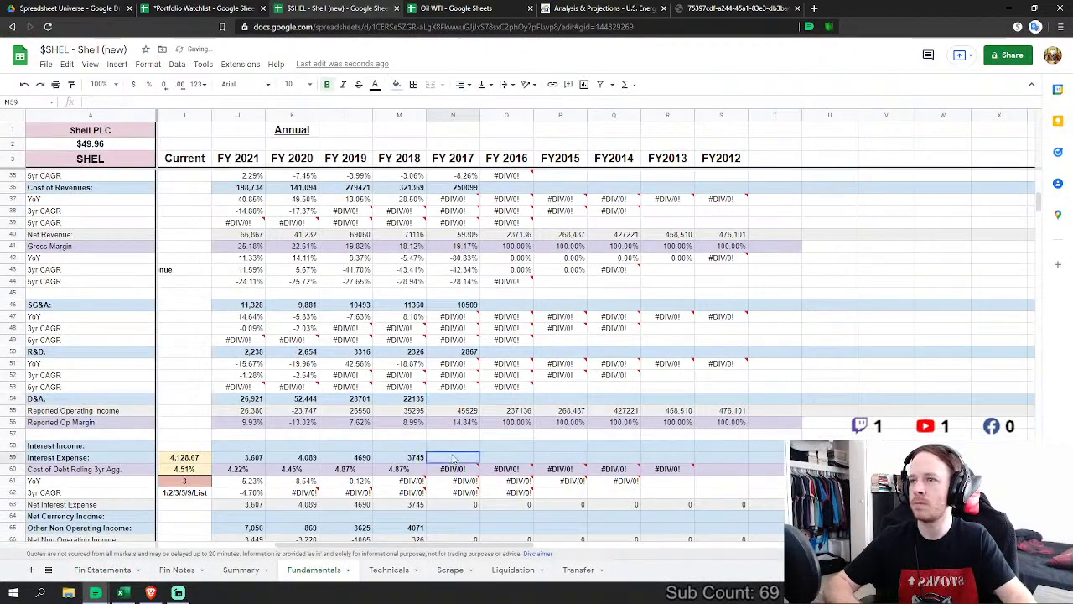
scroll(454, 457, "down", 2)
type("=")
left_click(125, 568)
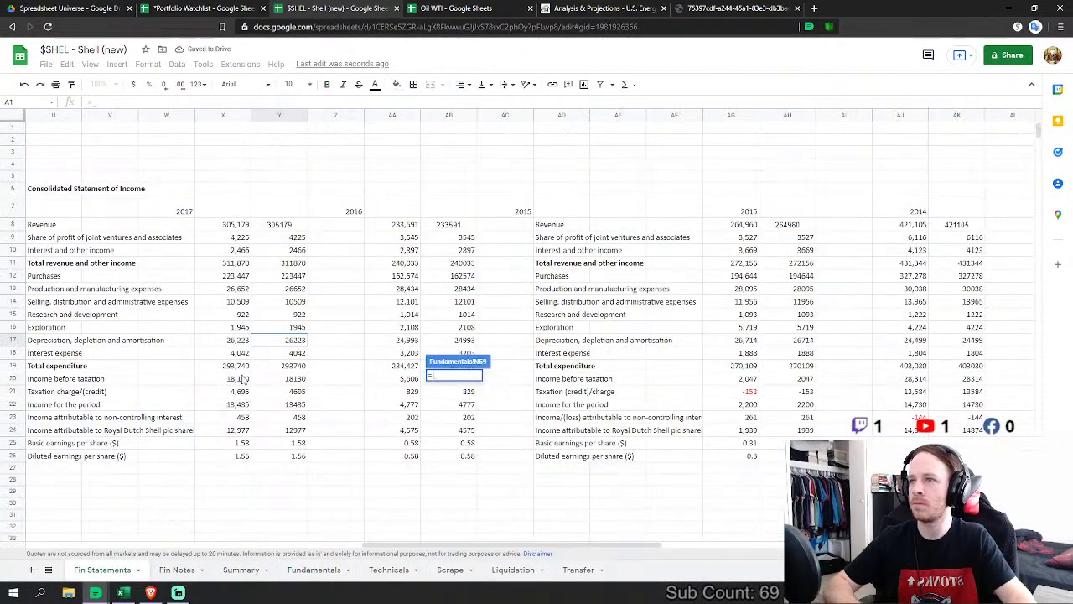
left_click(294, 352)
key("Return")
Step: Link FY 2017 Other Non Operating Income (N65) to the interest and other income in 'Fin Statements'!Y10
scroll(518, 374, "down", 2)
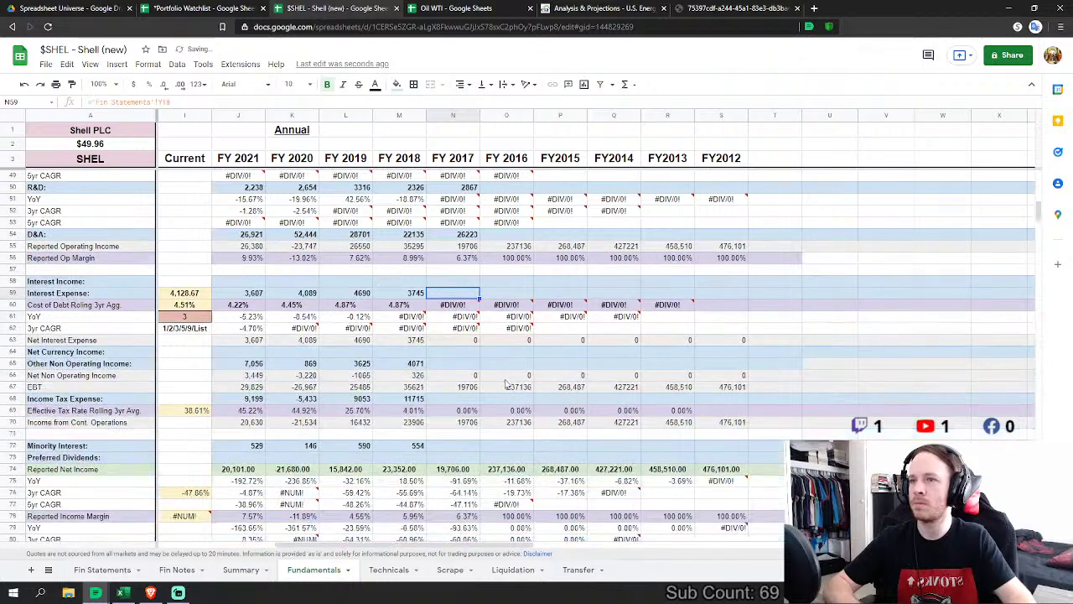
left_click(453, 363)
type("=")
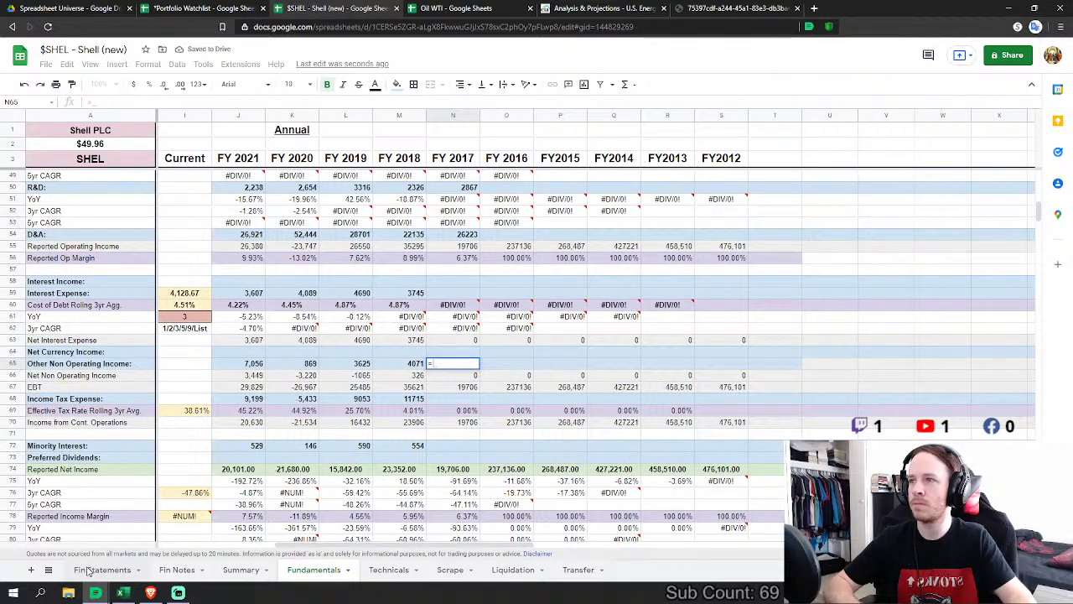
left_click(92, 570)
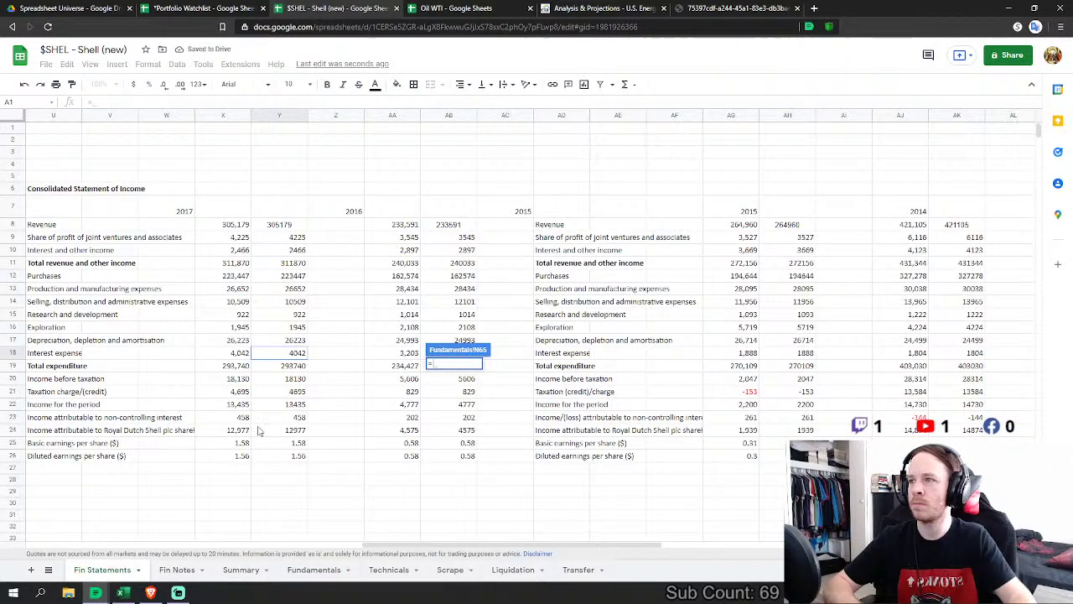
left_click(301, 250)
key("Return")
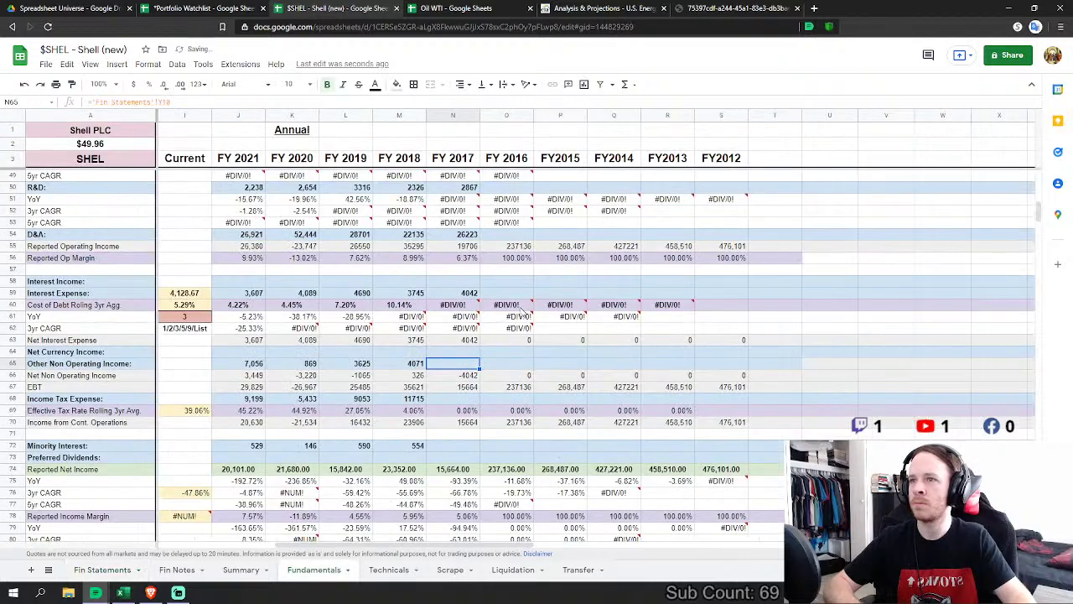
Step: Link FY 2017 Income Tax Expense (N68) to the 2017 taxation charge in 'Fin Statements'!Y21
left_click(466, 400)
type("=")
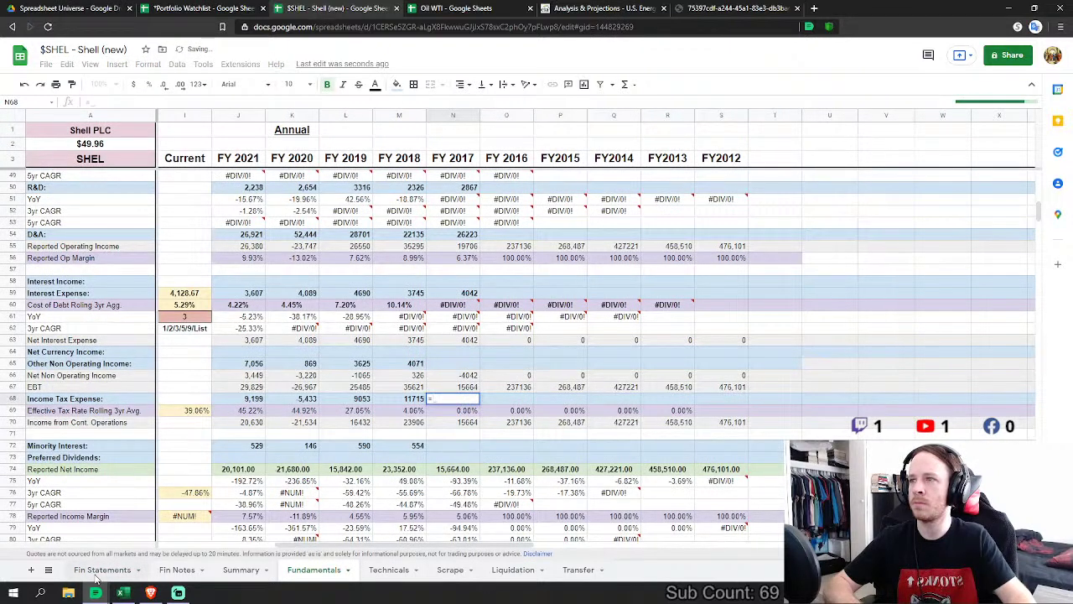
left_click(96, 570)
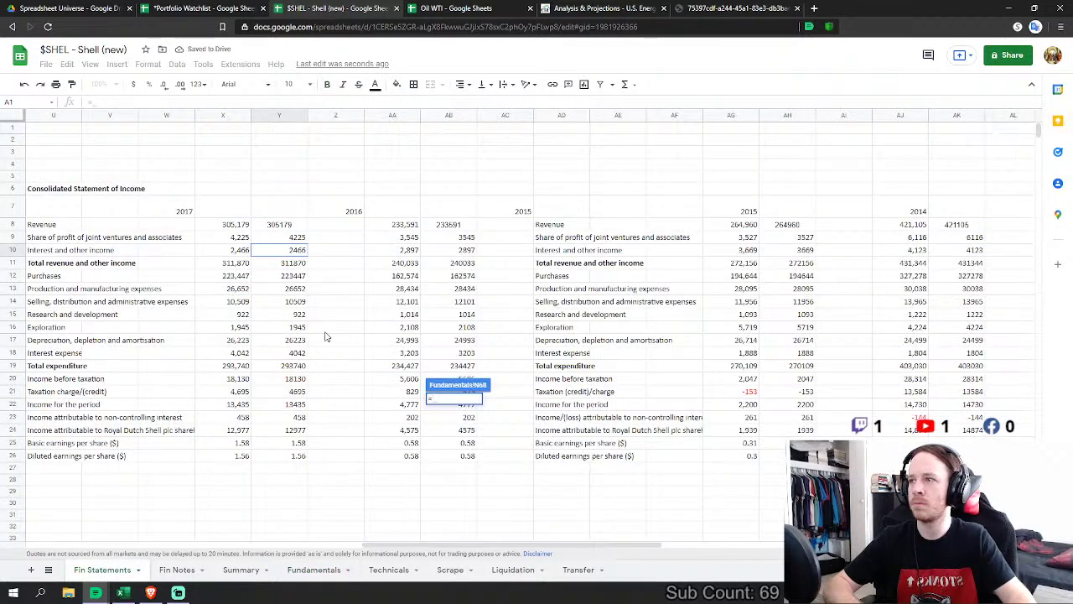
left_click(292, 392)
key("Return")
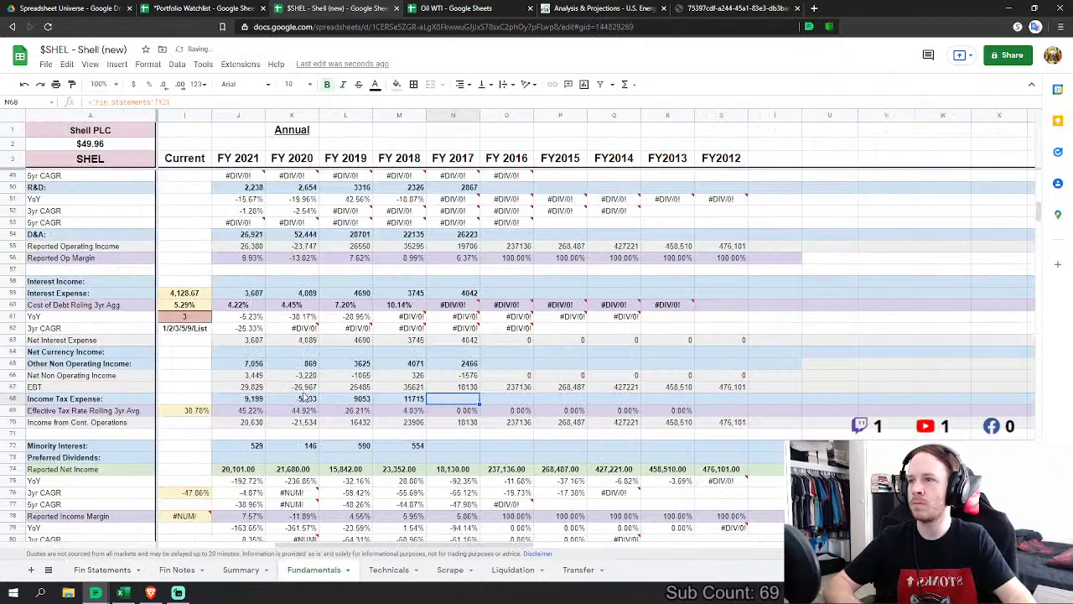
Step: Link FY 2017 Minority Interest (N72) to the income attributable to non-controlling interest in 'Fin Statements'!Y23
left_click(453, 445)
type("=")
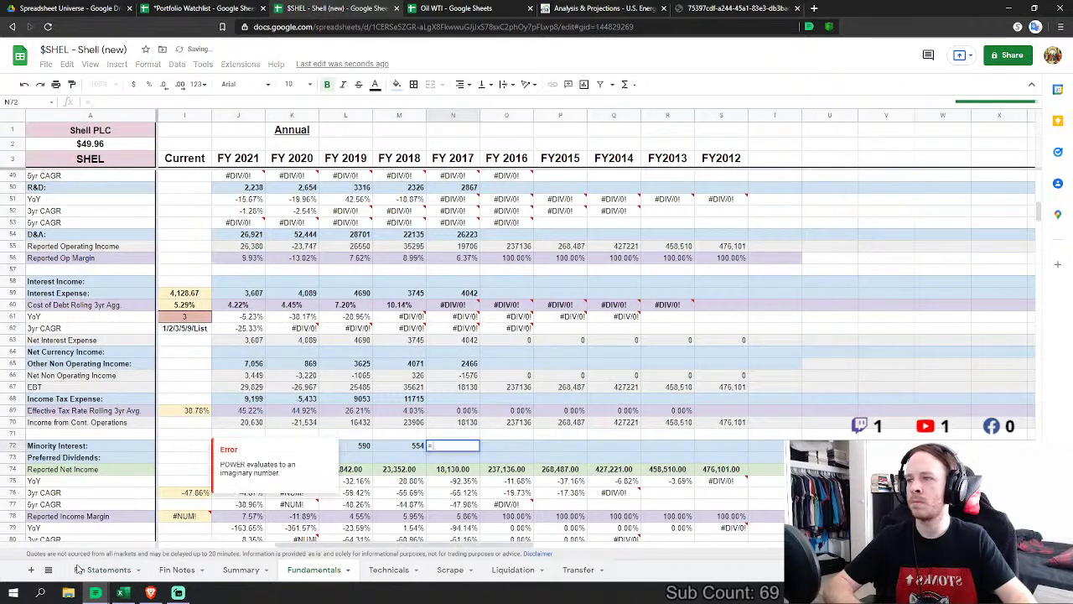
left_click(97, 570)
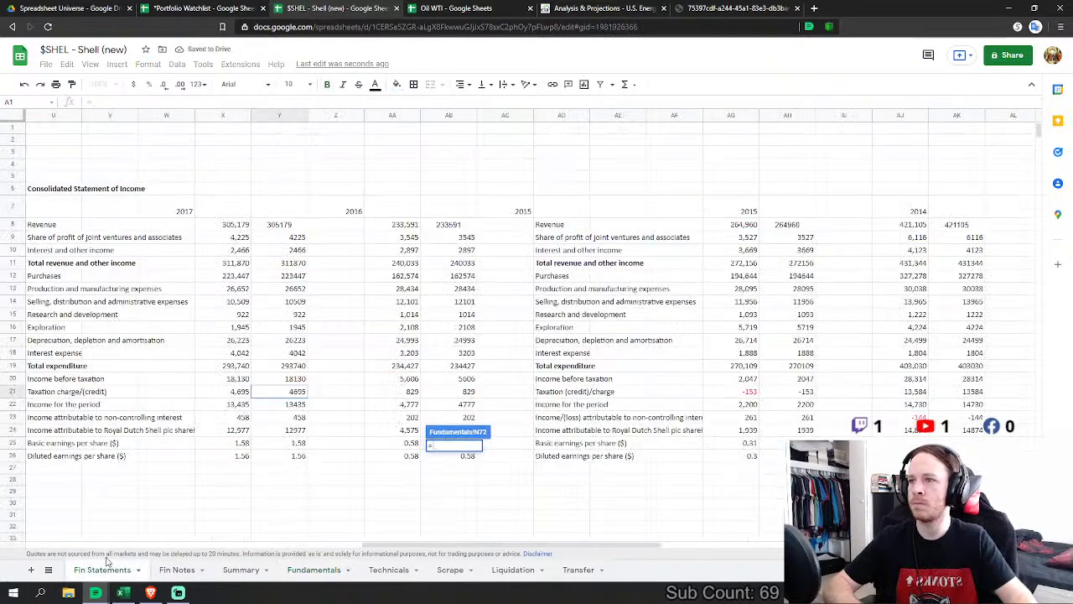
left_click(298, 418)
key("Return")
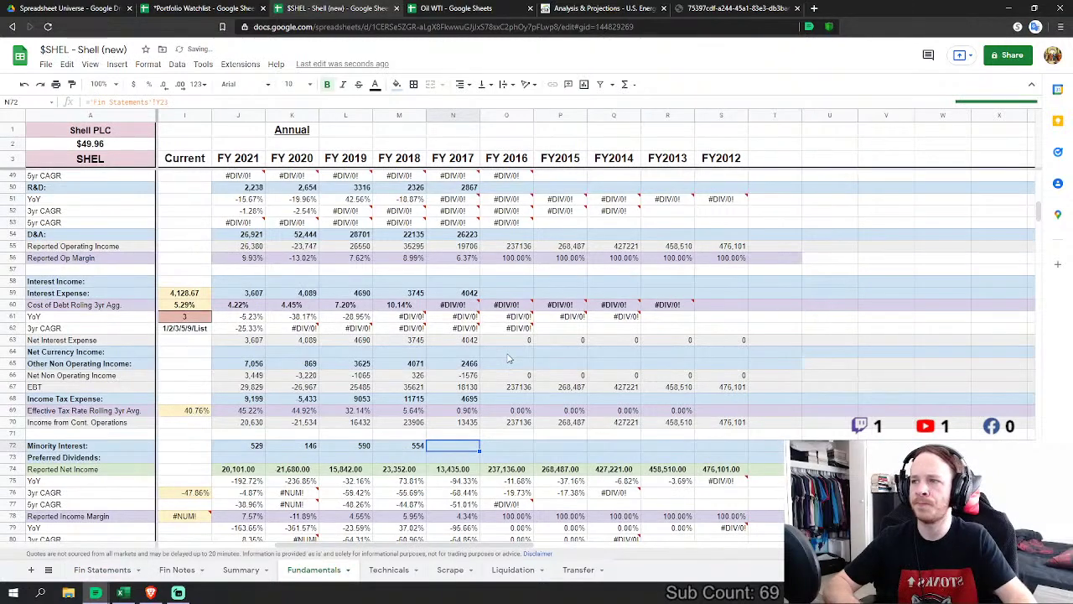
Step: Link FY 2017 CF Depreciation & Amortization (N127) to the cash flow statement's depreciation, depletion and amortisation in 'Fin Statements'!Y60
scroll(467, 369, "down", 5)
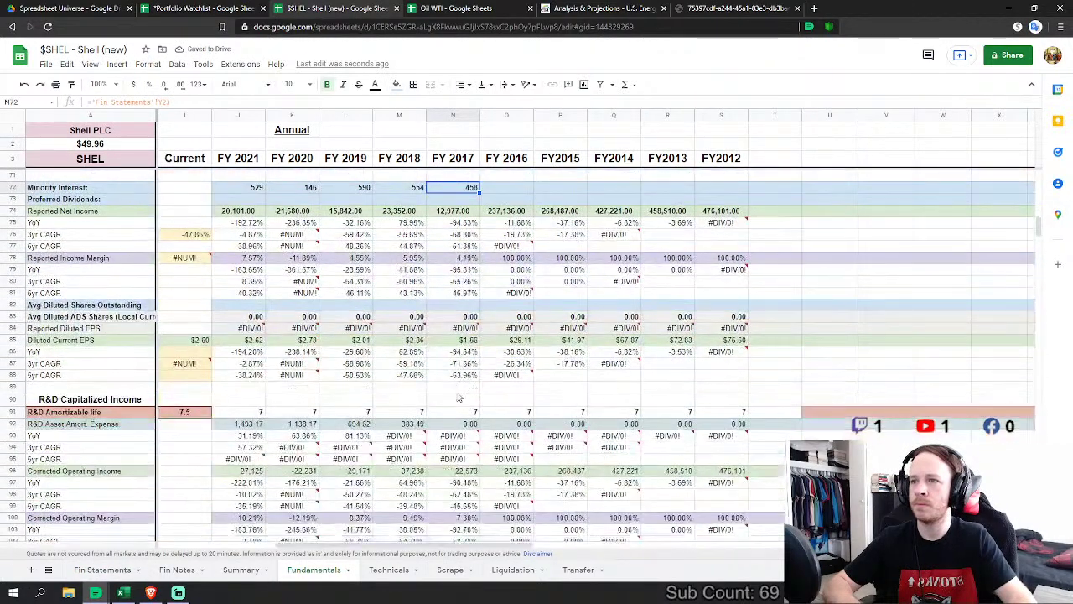
scroll(458, 394, "down", 3)
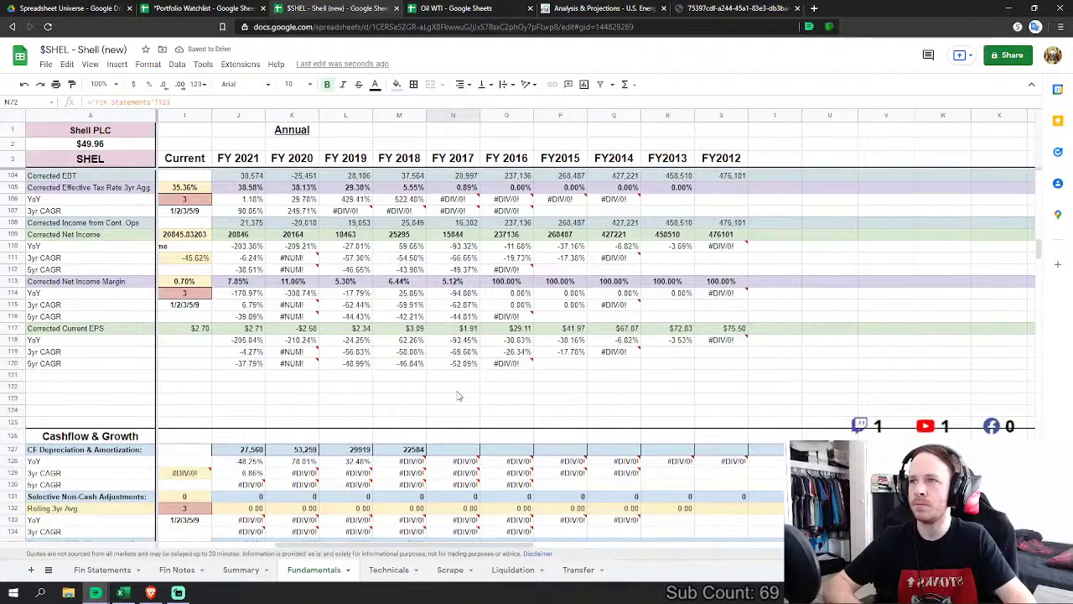
scroll(458, 395, "down", 1)
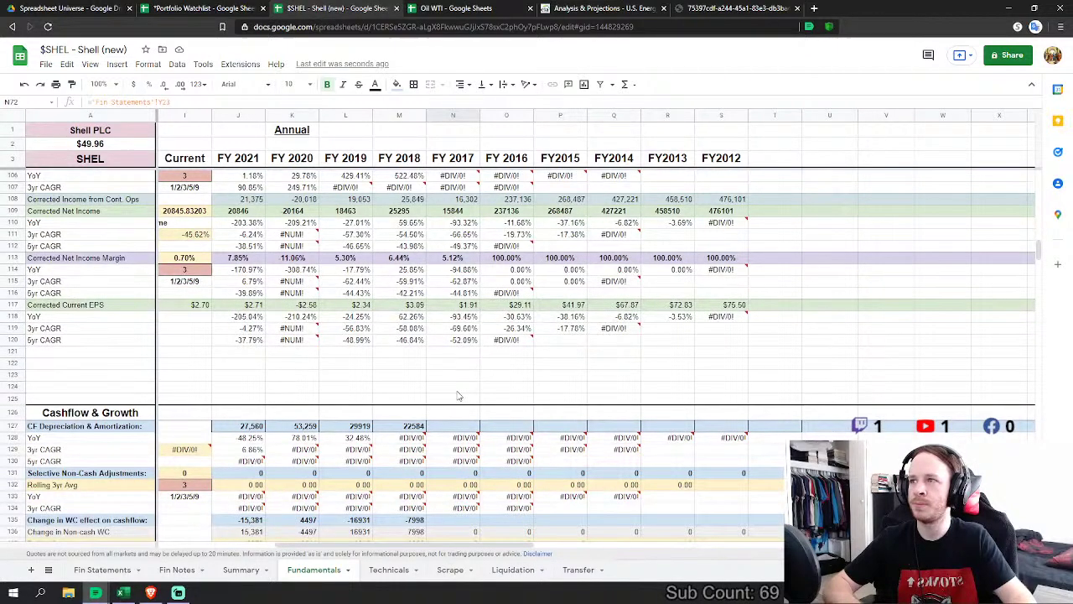
left_click(460, 427)
scroll(460, 430, "down", 2)
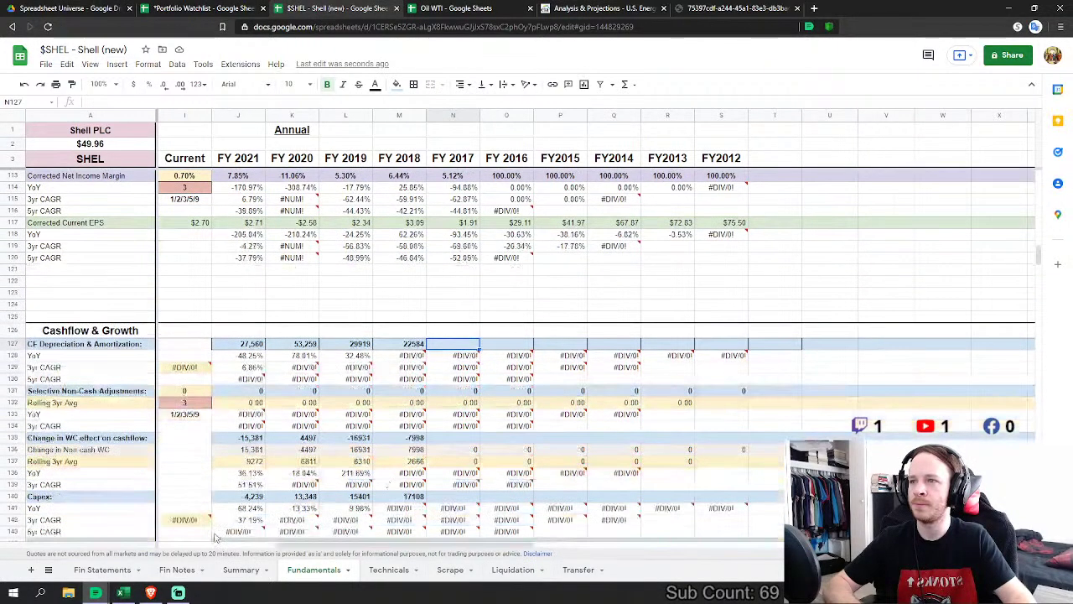
left_click(99, 569)
scroll(154, 343, "down", 10)
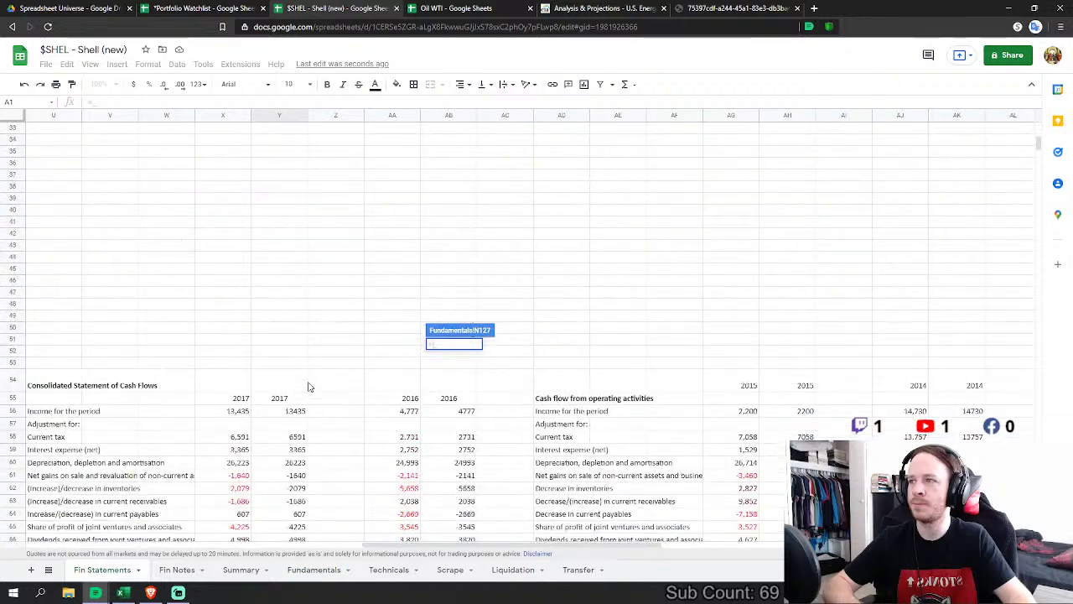
left_click(290, 370)
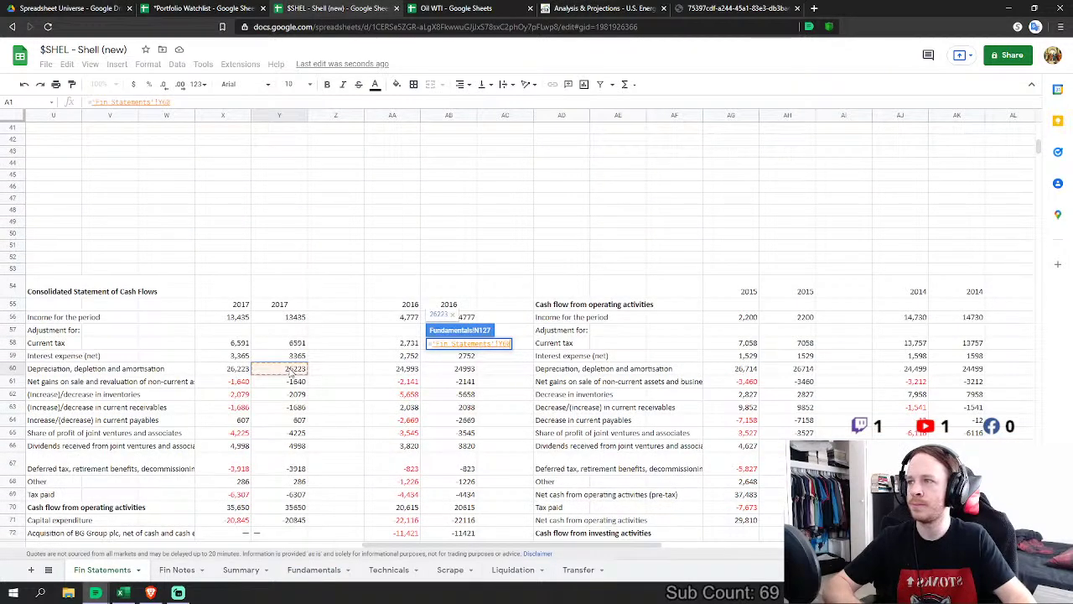
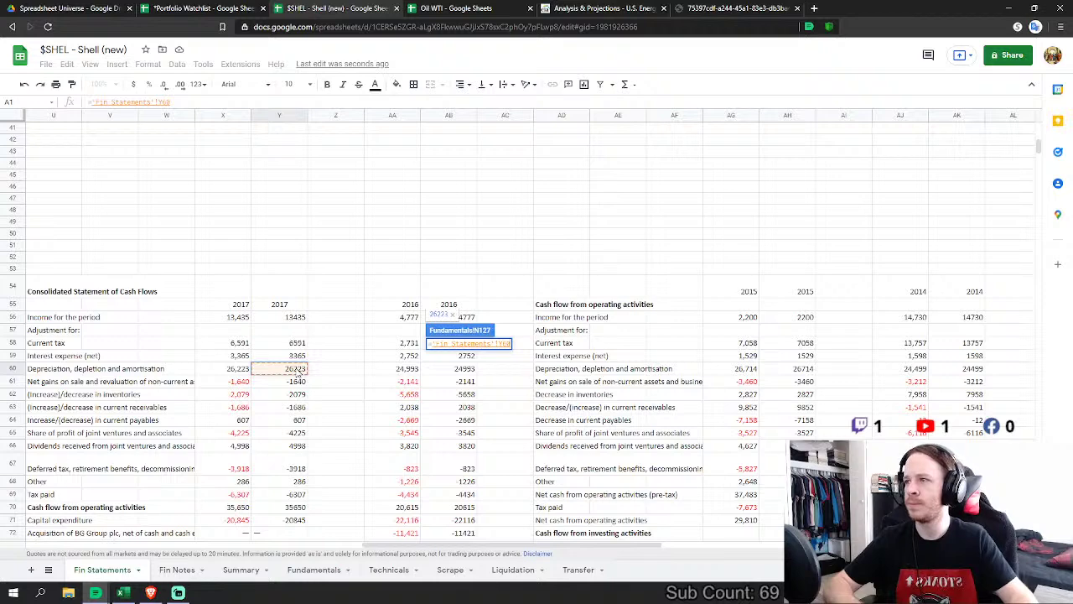
key("Return")
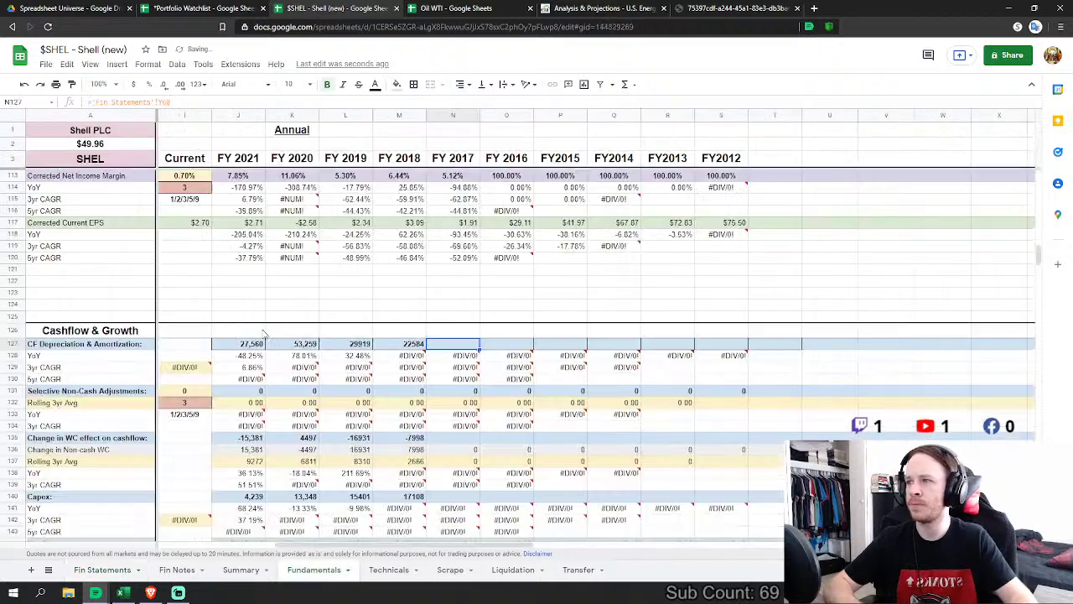
Step: Fill FY 2017 Change in WC effect on cashflow (N135) with the sum of 'Fin Statements'!Y61:Y69, net gains on sale through tax paid
scroll(436, 404, "down", 2)
type("=sum")
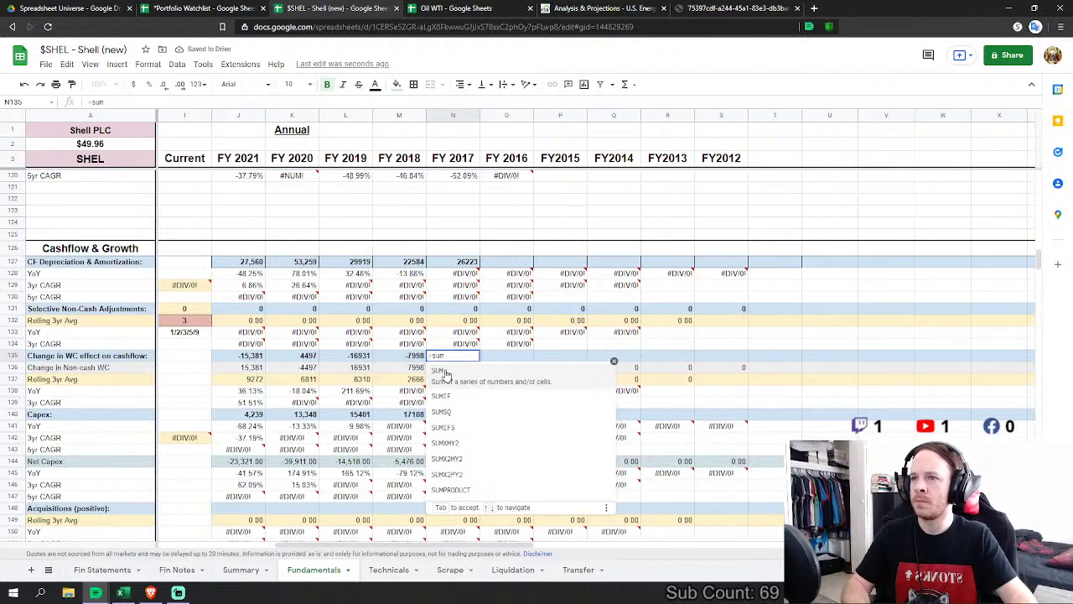
key("Tab")
left_click(102, 569)
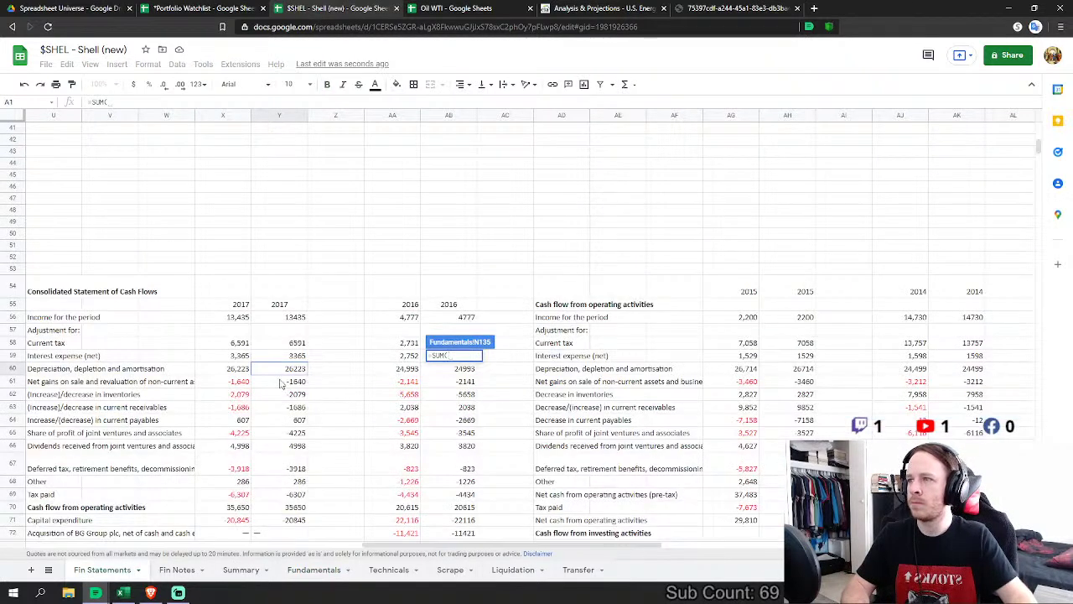
left_click_drag(292, 387, 298, 495)
scroll(378, 459, "down", 3)
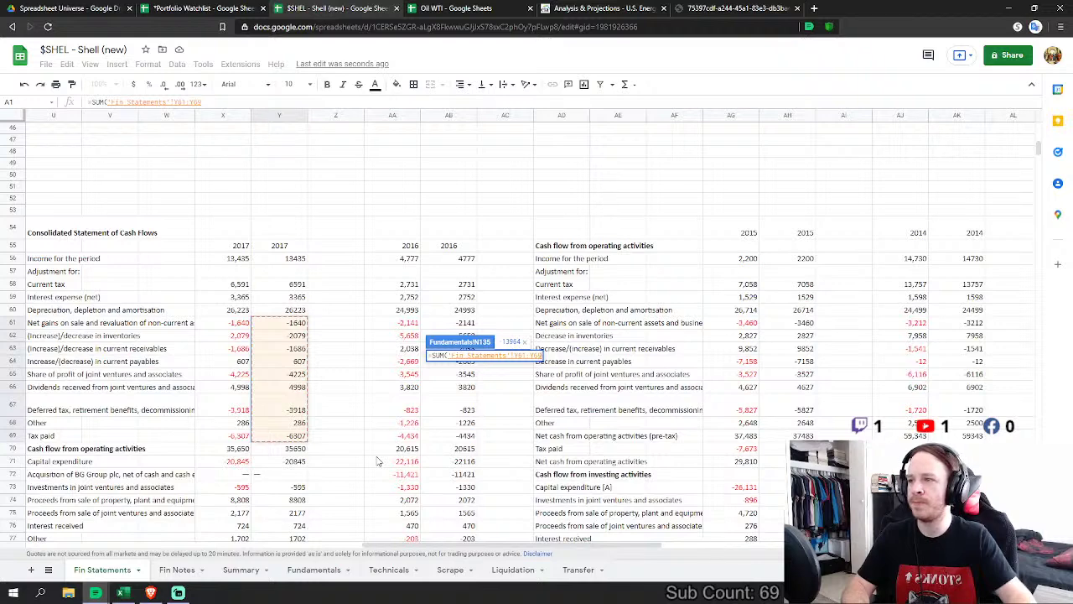
key("Return")
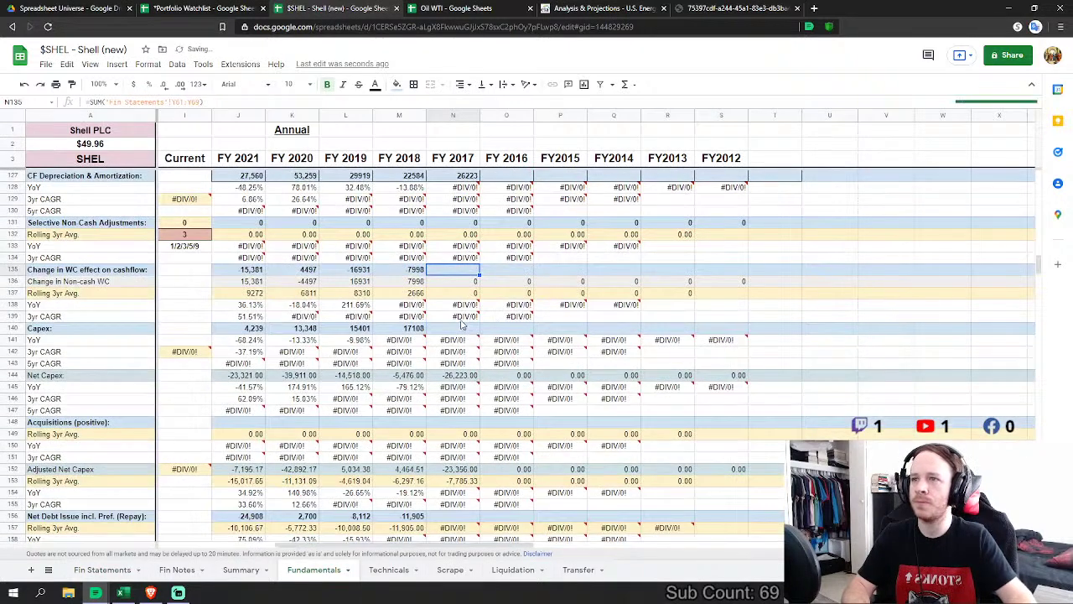
Step: Fill FY 2017 Capex (N140) with 'Fin Statements' cells Y71, Y73, Y74, Y75 and Y76, each subtracted, covering capital expenditure through interest received
left_click(453, 328)
type("=")
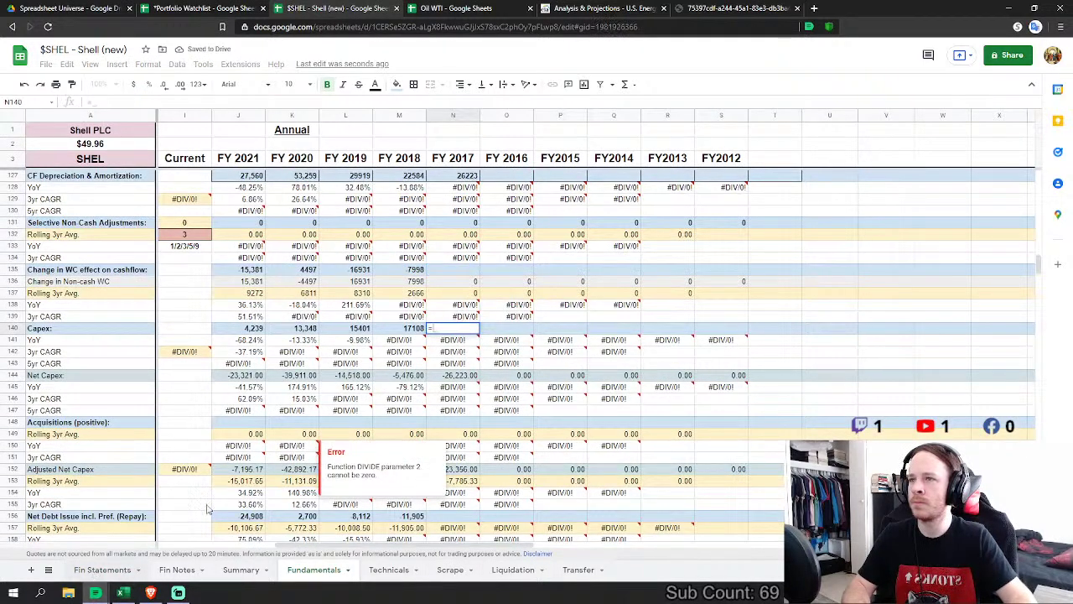
left_click(102, 570)
scroll(314, 428, "down", 2)
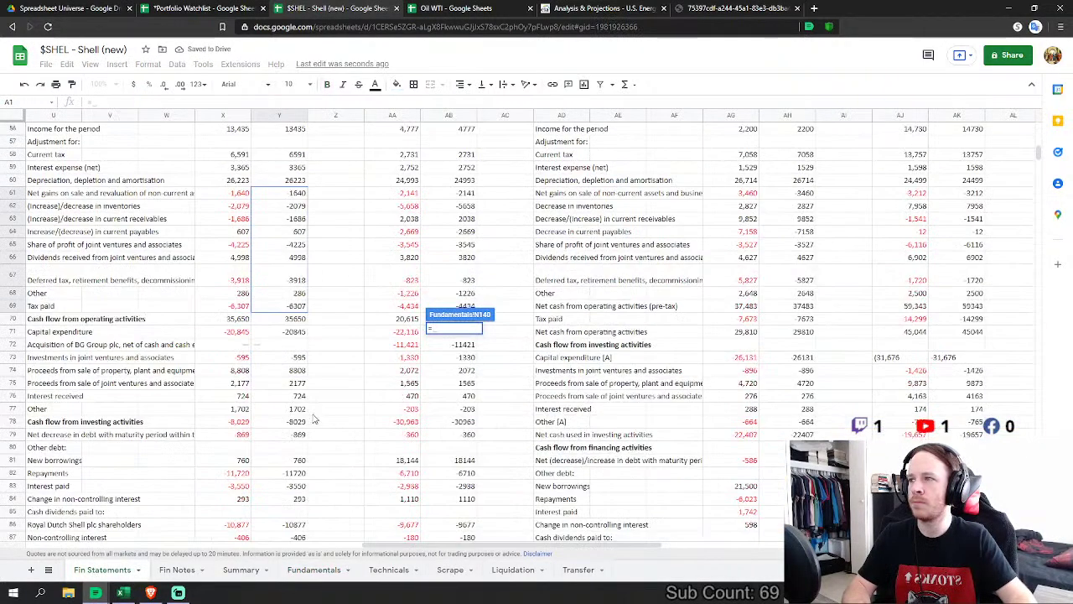
left_click(298, 334)
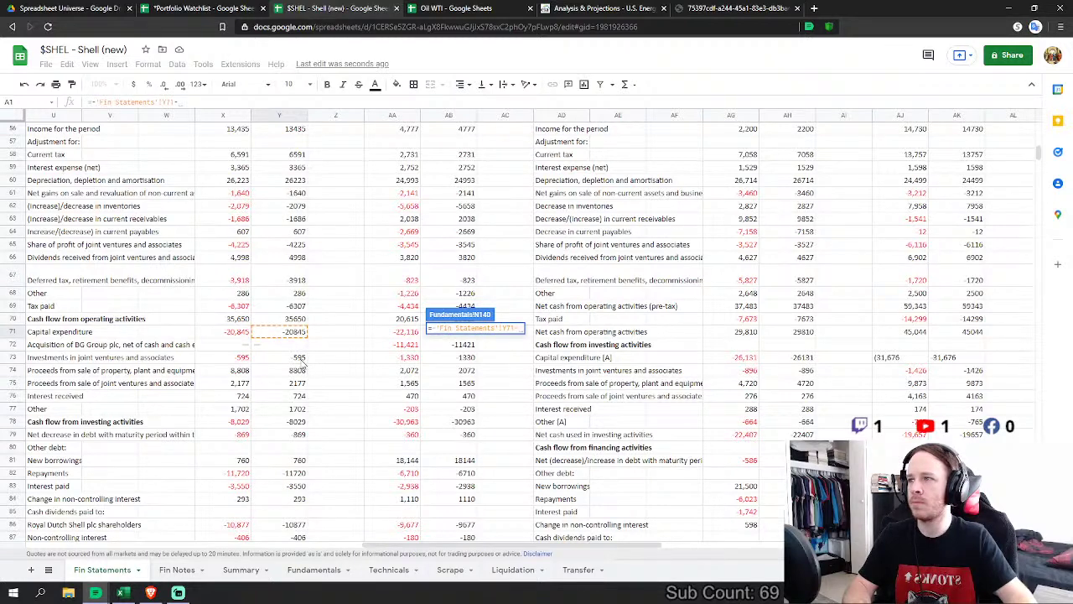
type("-")
left_click(300, 358)
type("-")
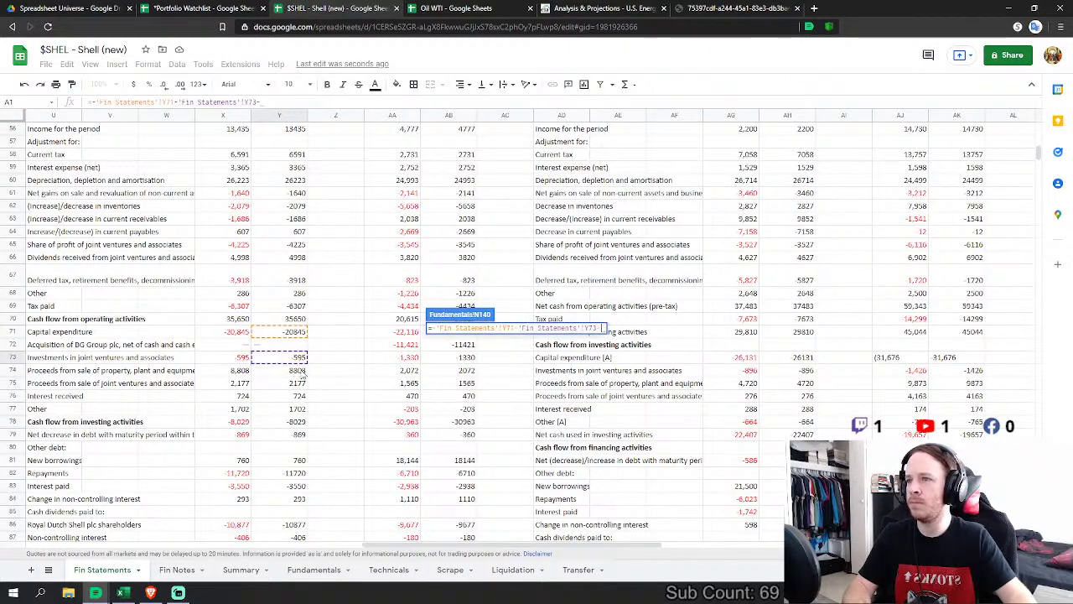
left_click(297, 370)
type("-")
left_click(300, 383)
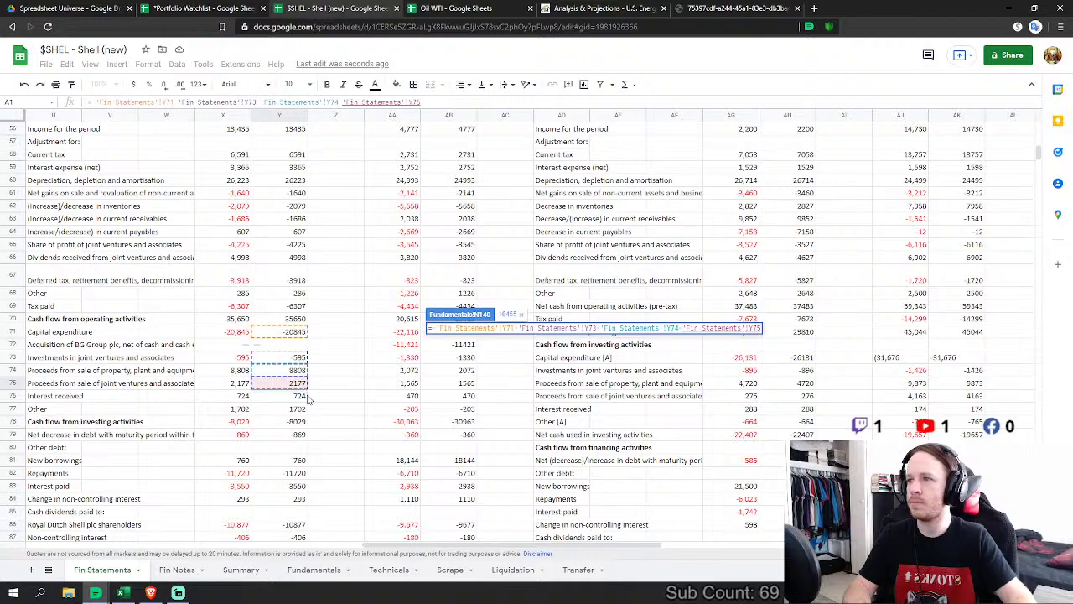
type("-")
left_click(298, 397)
key("Return")
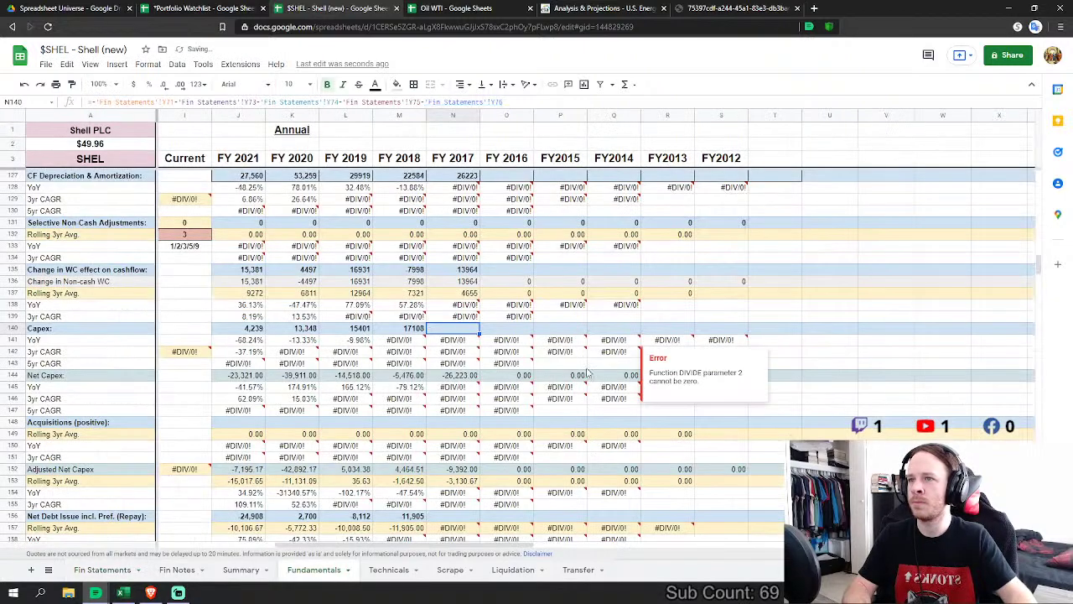
Step: Fill FY 2017 Net Debt Issue (N156) with the sum of 'Fin Statements' cells Y79, Y81, Y82 and Y83, net debt decrease through interest paid
scroll(508, 394, "down", 1)
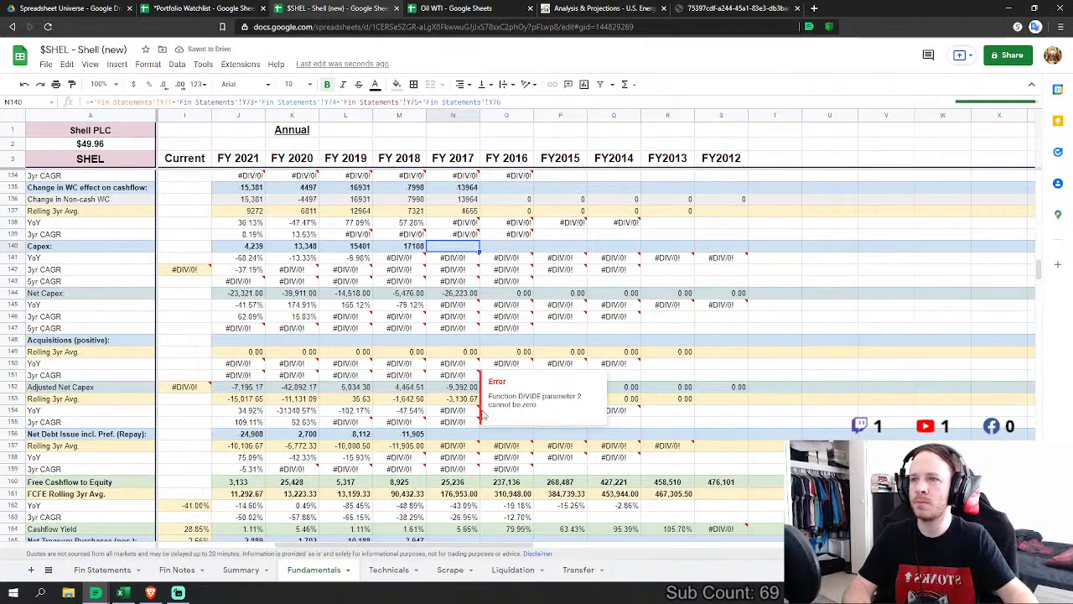
scroll(445, 399, "down", 2)
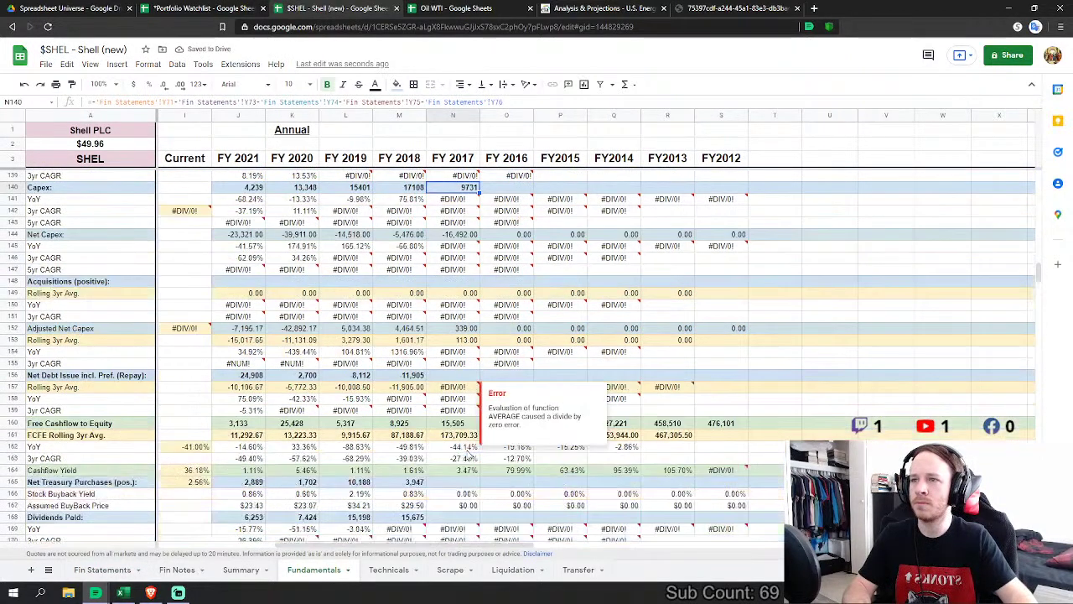
left_click(469, 365)
scroll(473, 352, "down", 2)
key("Down")
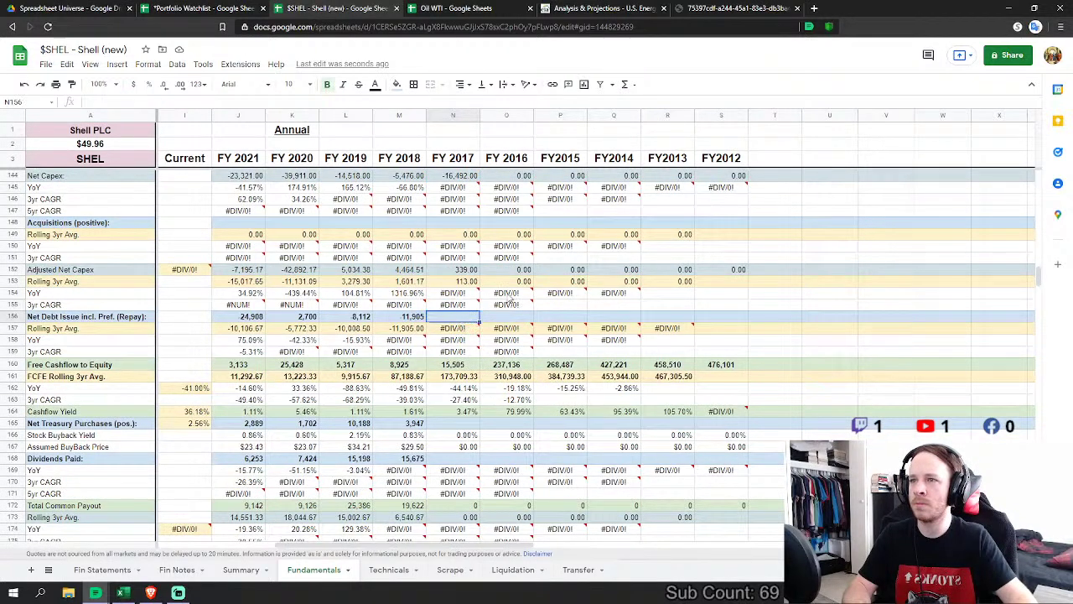
type("=")
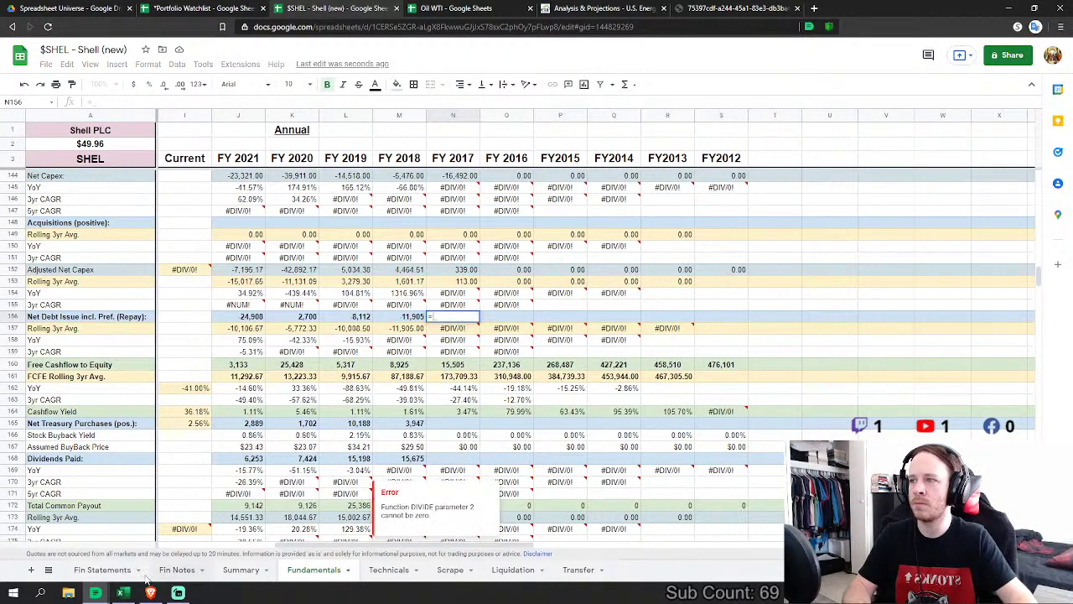
left_click(104, 571)
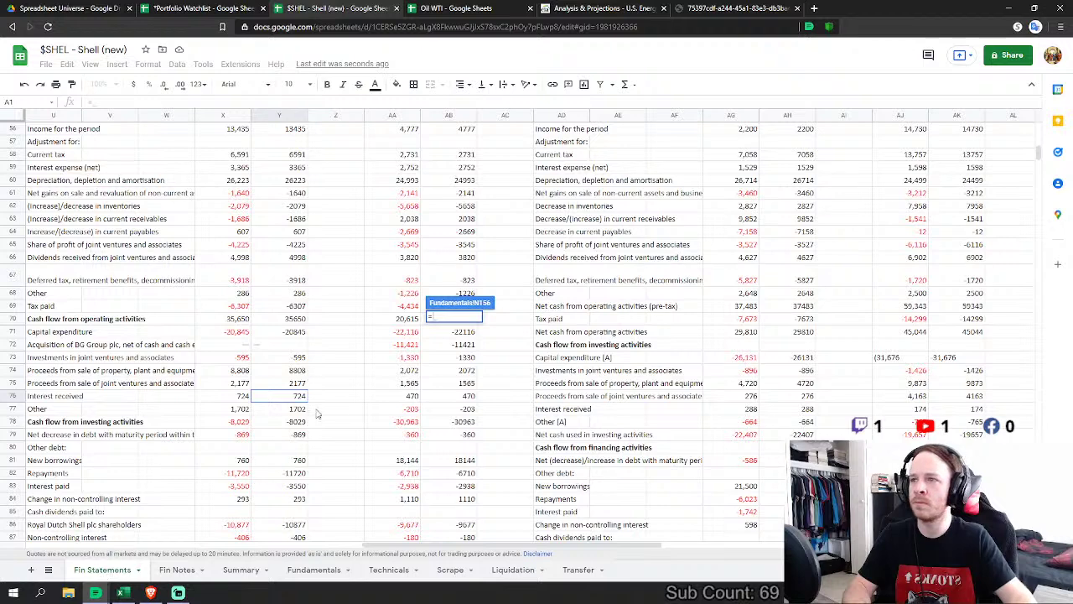
scroll(317, 414, "down", 3)
left_click(296, 347)
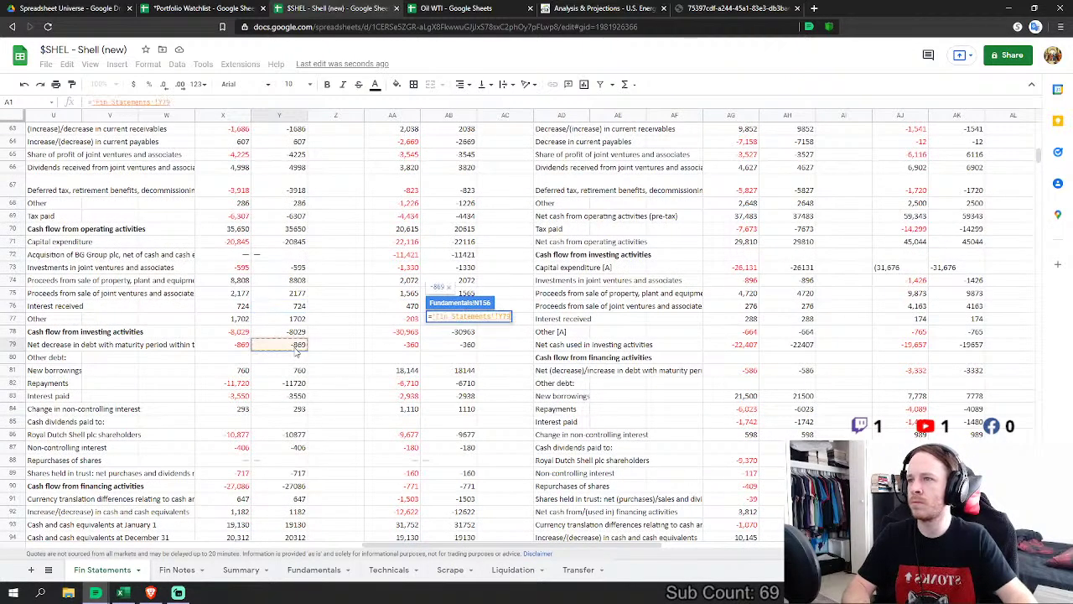
type("+")
left_click(299, 371)
type("+")
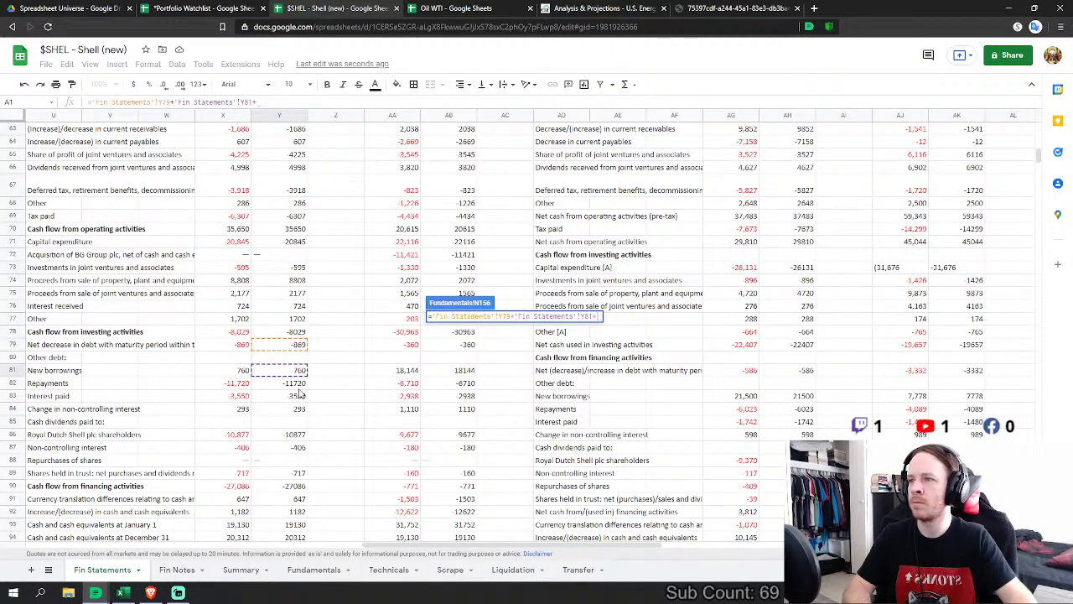
left_click(298, 383)
type("+")
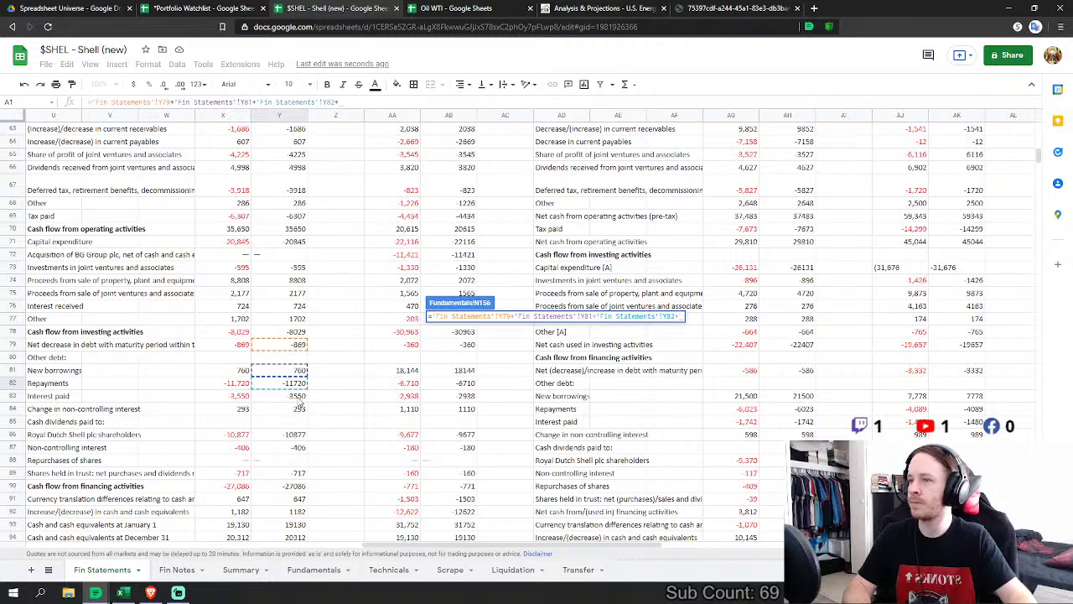
left_click(300, 399)
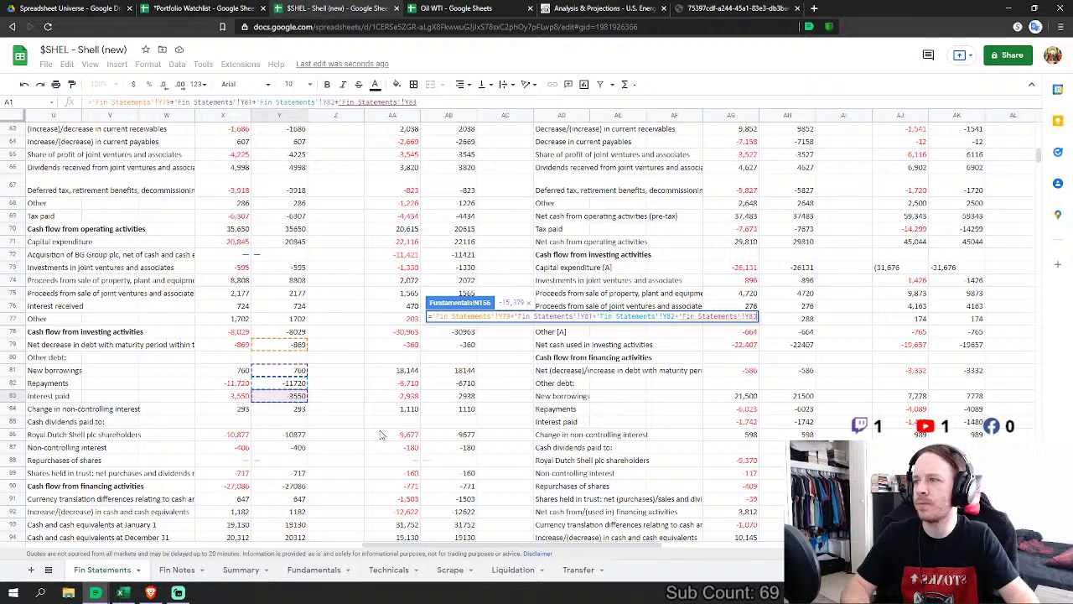
key("Return")
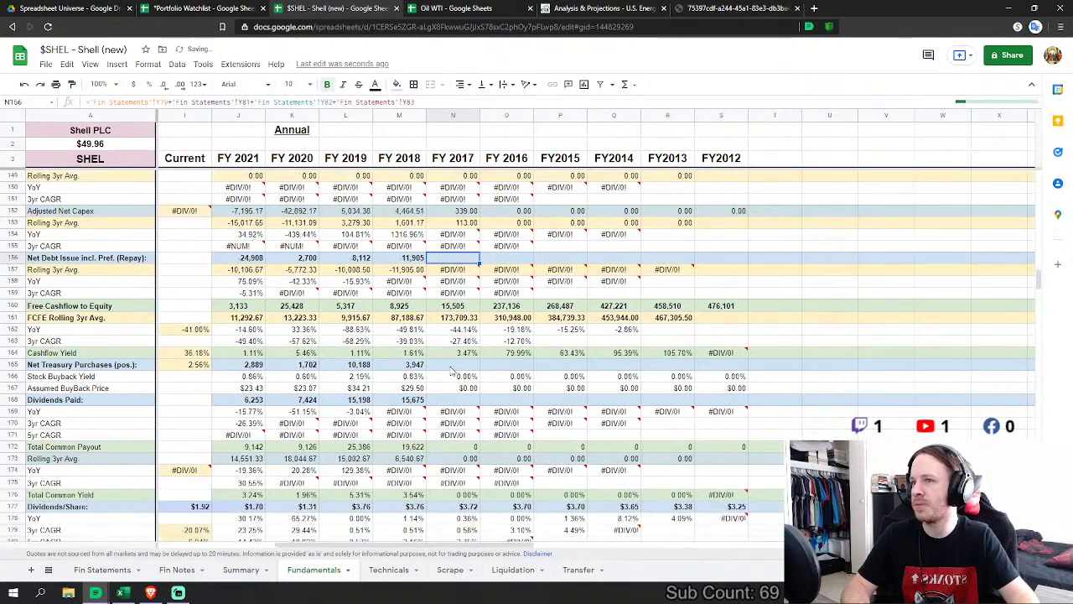
Step: Link FY 2017 Net Treasury Purchases (N165) to the negated shares held in trust amount in 'Fin Statements'!Y89
left_click(451, 365)
type("=")
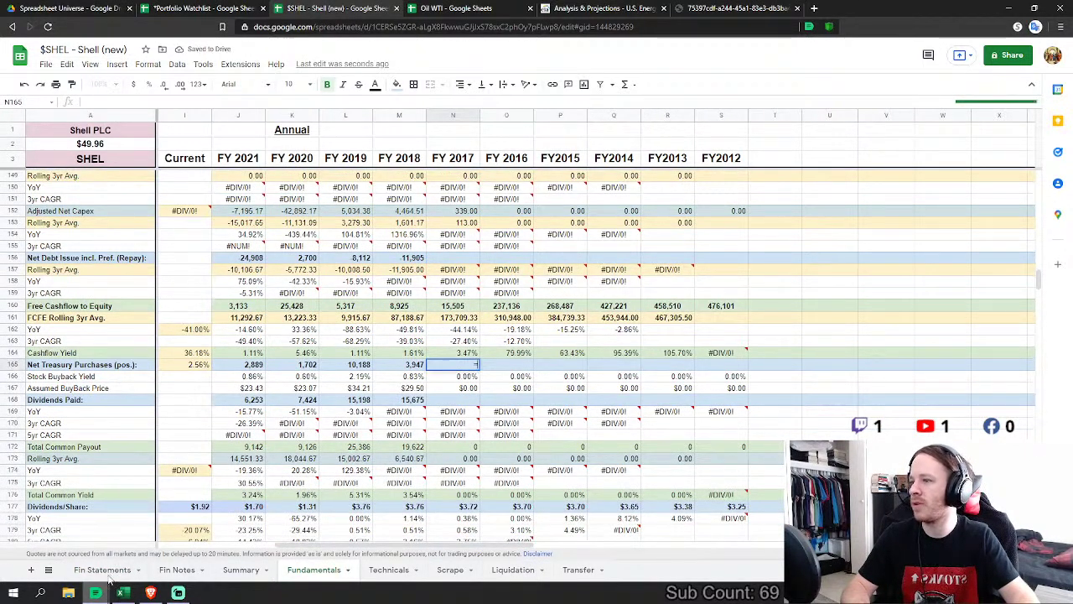
left_click(102, 570)
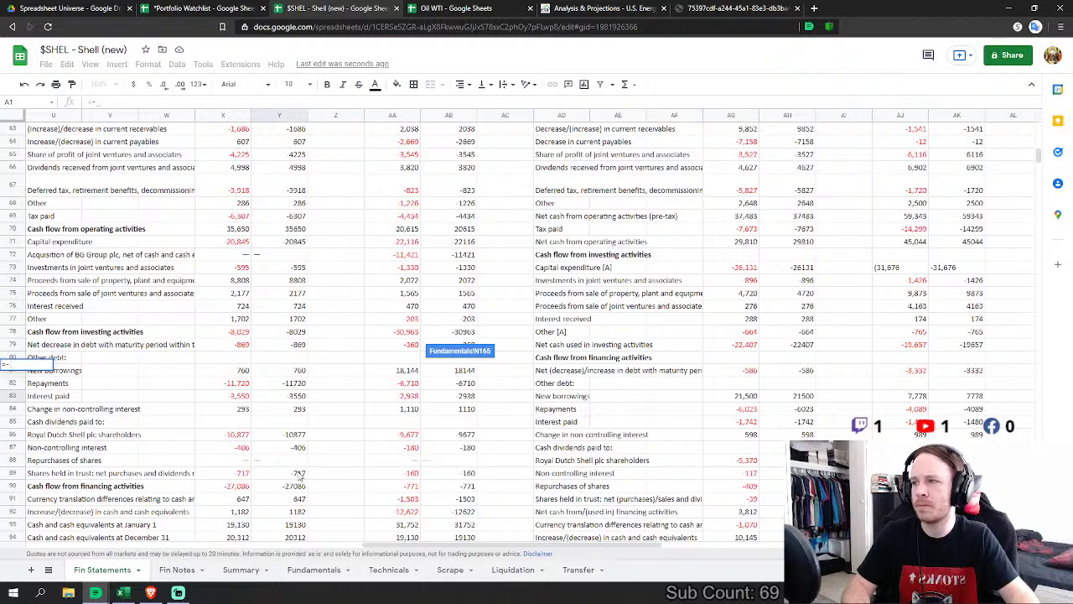
left_click(300, 474)
key("Escape")
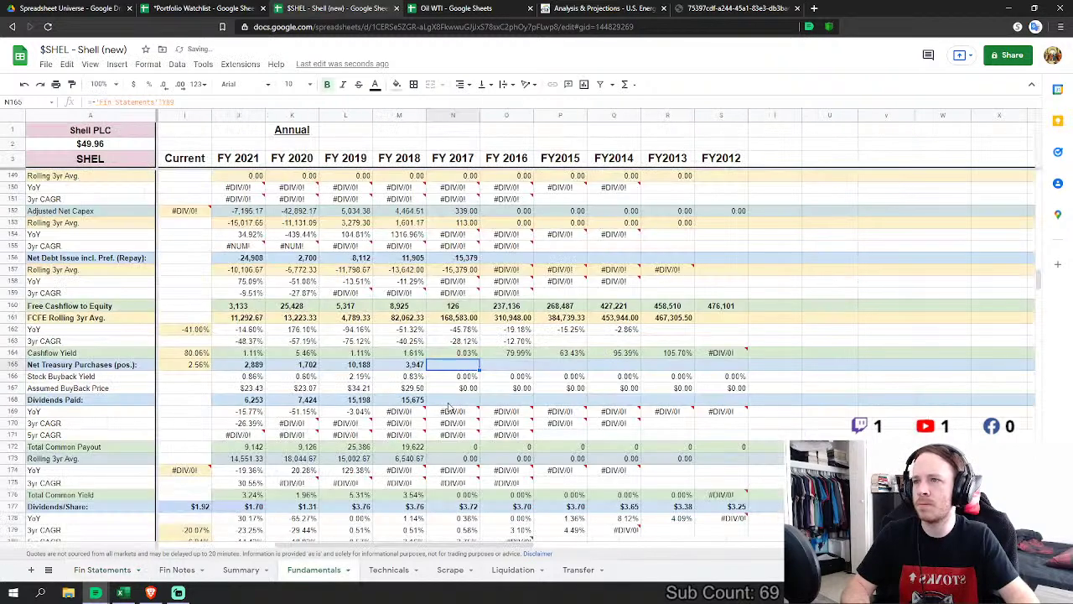
Step: Link FY 2017 Dividends Paid (N168) to the negated cash dividends paid to Royal Dutch Shell plc shareholders in 'Fin Statements'!Y86
key("Down")
key("Down")
key("Down")
type("=")
left_click(102, 569)
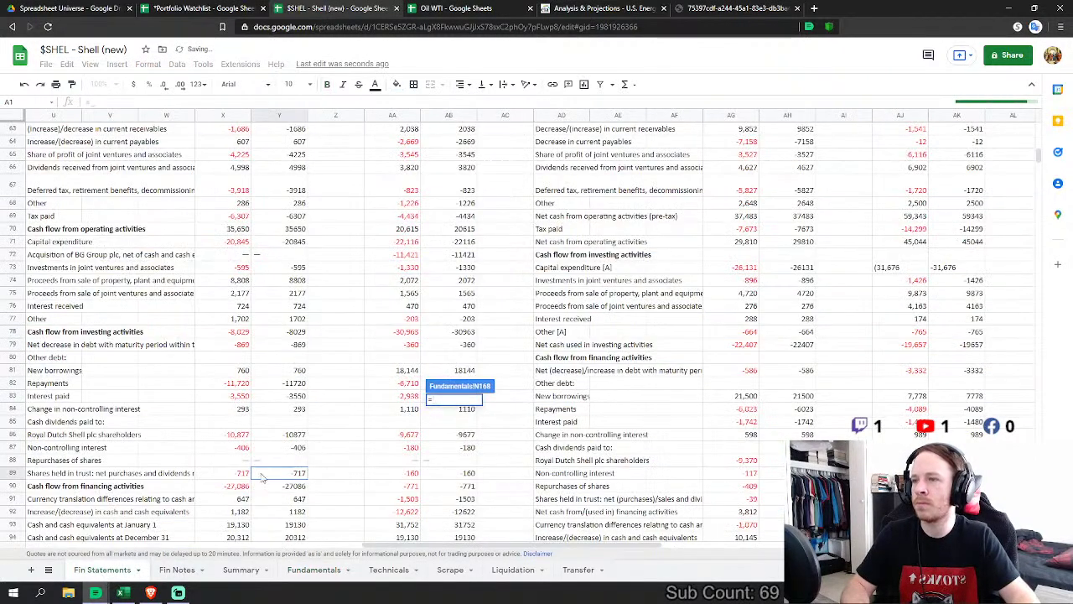
left_click(285, 434)
key("Return")
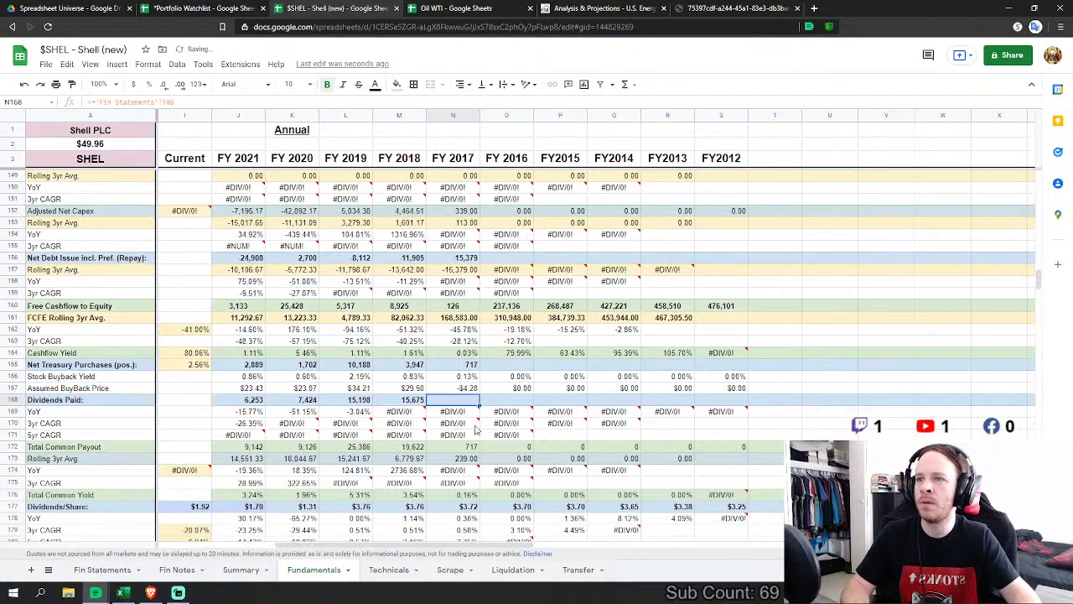
Step: Link FY 2017 Cash & Equivalents (N226) to the 2017 balance sheet's cash and cash equivalents in 'Fin Statements'!Y131
scroll(395, 332, "down", 3)
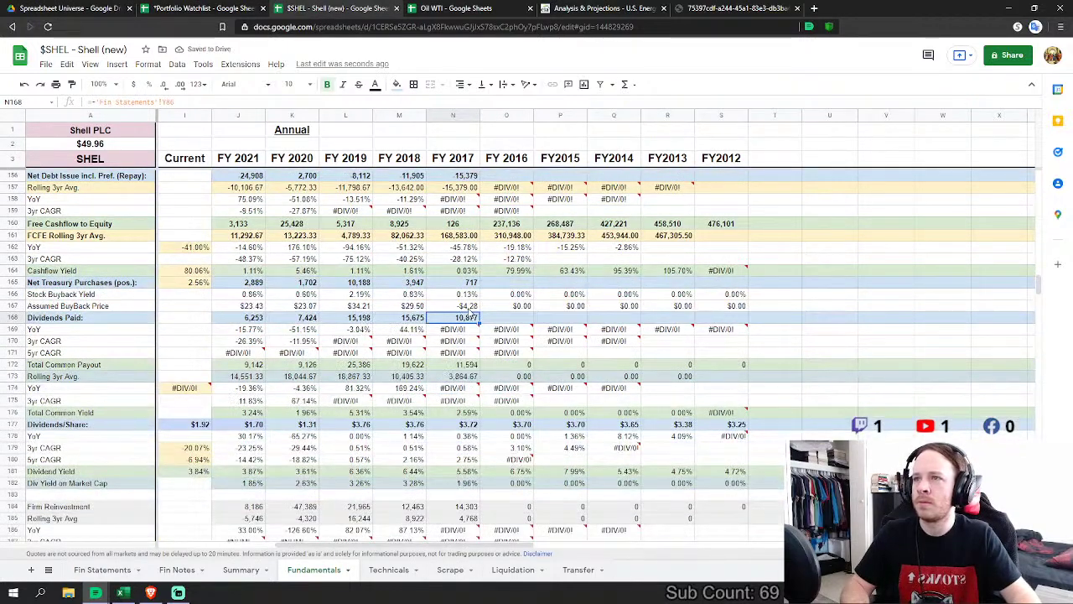
scroll(441, 390, "down", 10)
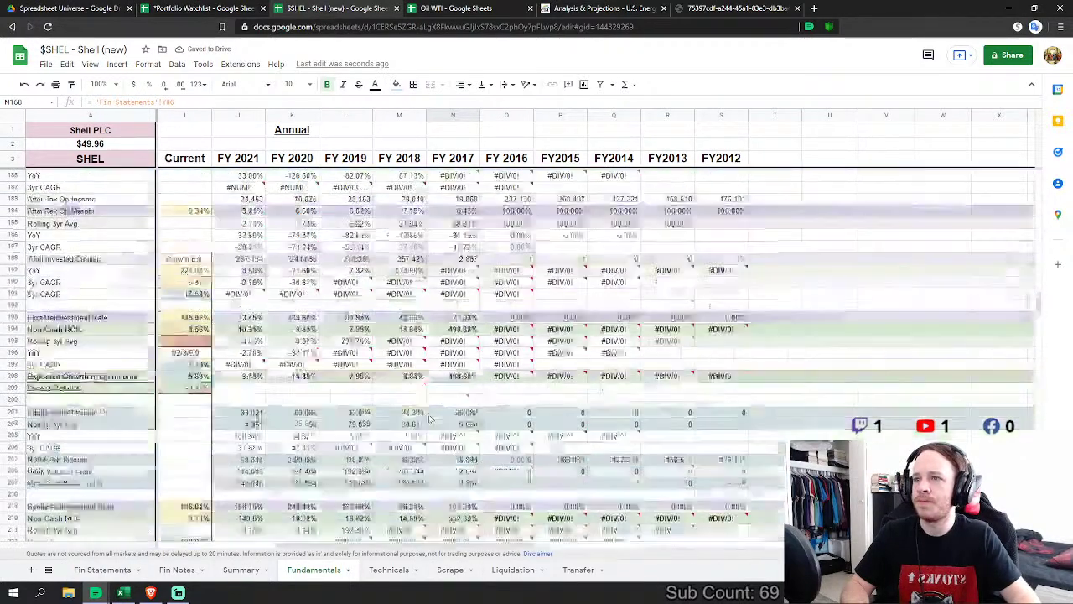
scroll(429, 419, "down", 10)
left_click(454, 332)
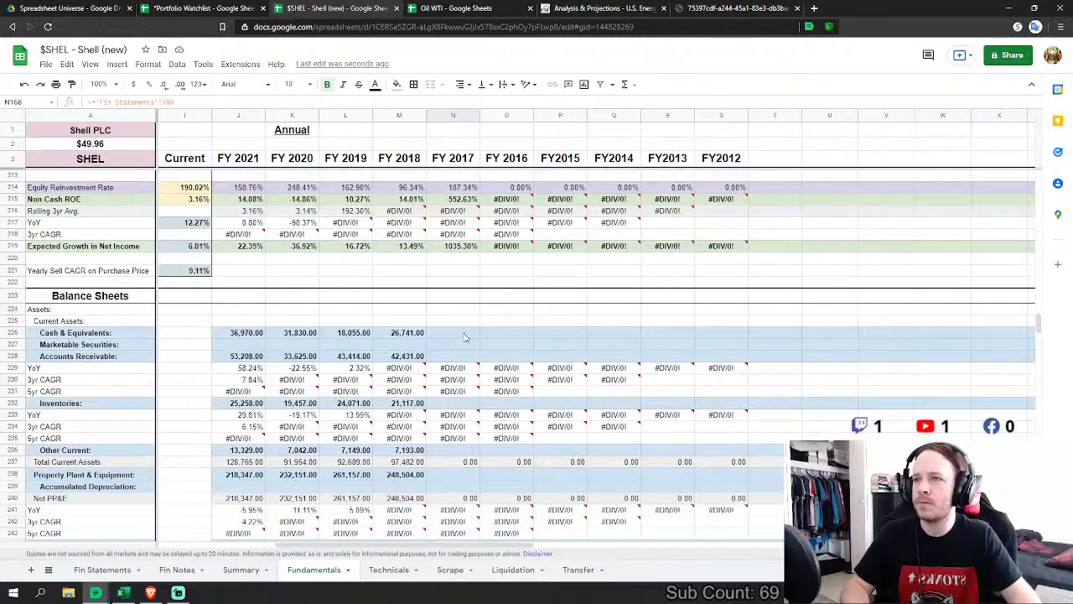
type("=")
left_click(103, 570)
scroll(327, 432, "down", 10)
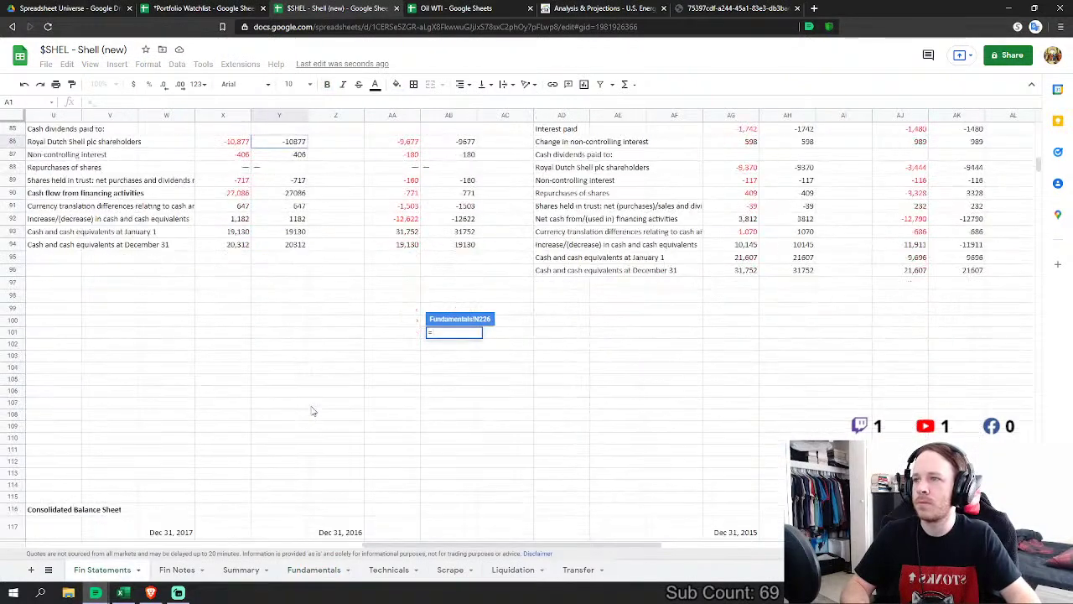
scroll(300, 394, "down", 4)
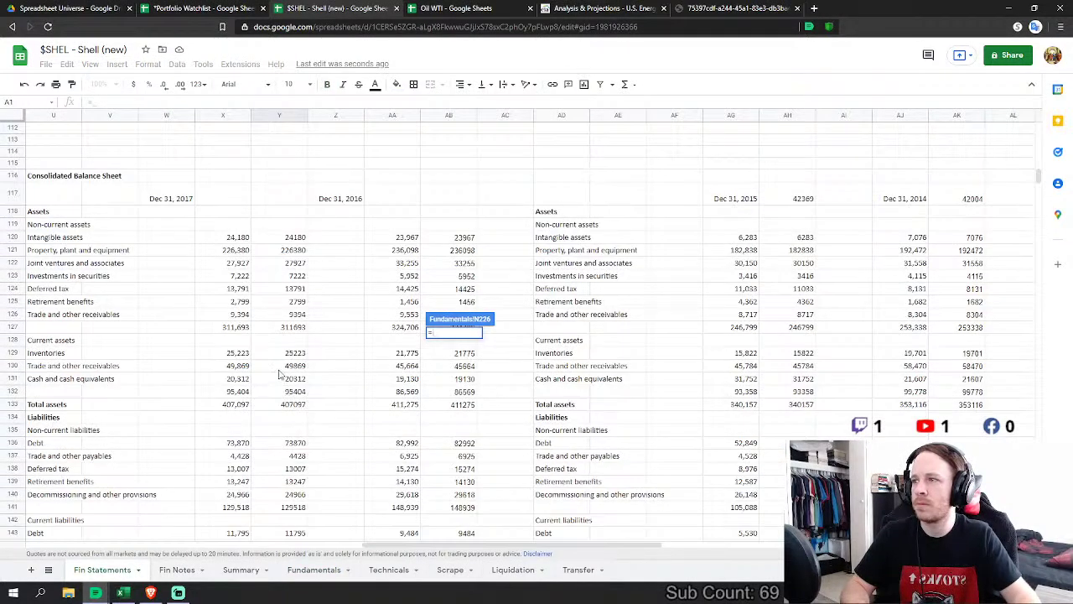
left_click(295, 378)
left_click(313, 569)
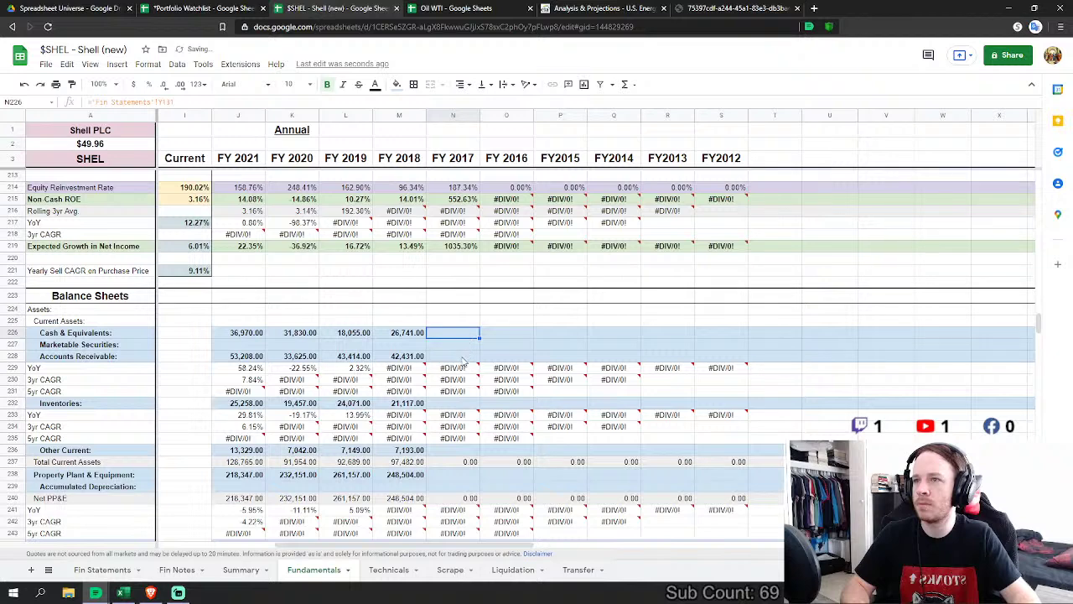
Step: Link FY 2017 Accounts Receivable (N228) to the current trade and other receivables in 'Fin Statements'!Y130
left_click(90, 574)
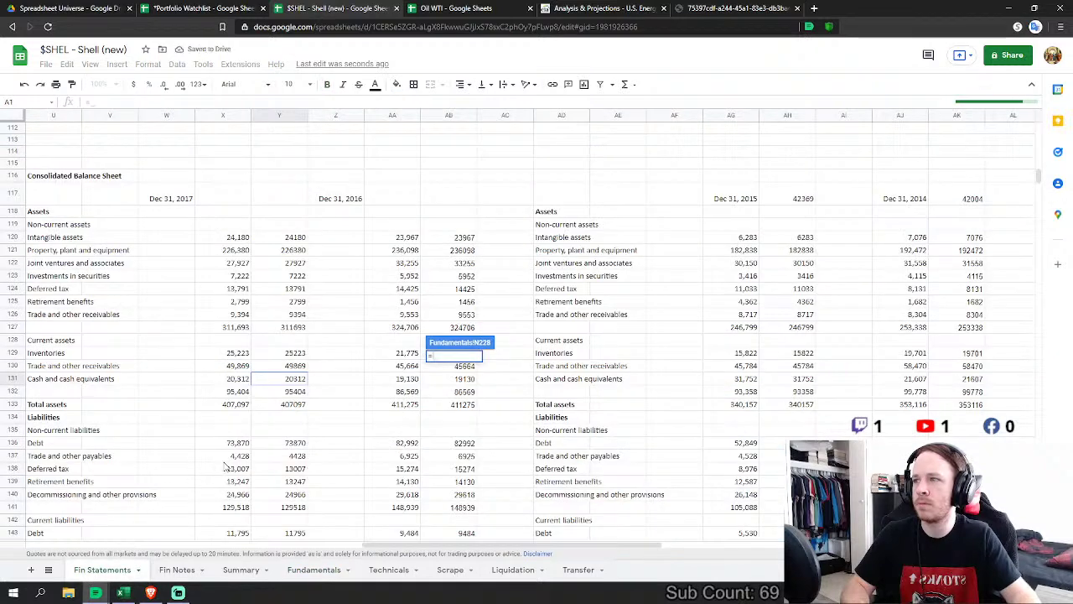
left_click(297, 368)
key("Return")
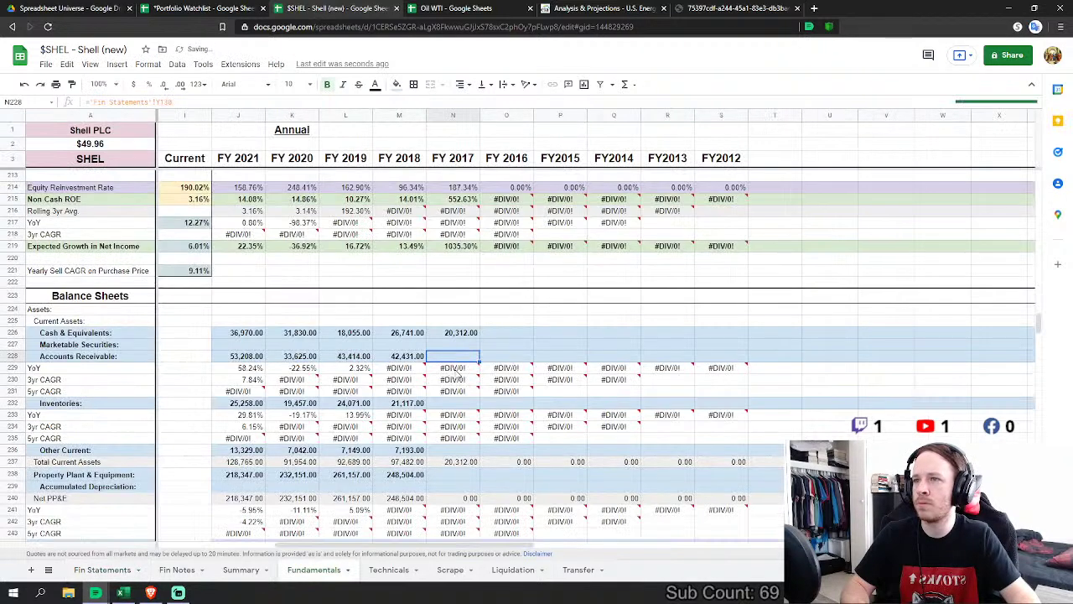
Step: Link FY 2017 Inventories (N232) to the 2017 balance sheet's inventories in 'Fin Statements'!Y129
left_click(464, 404)
type("=")
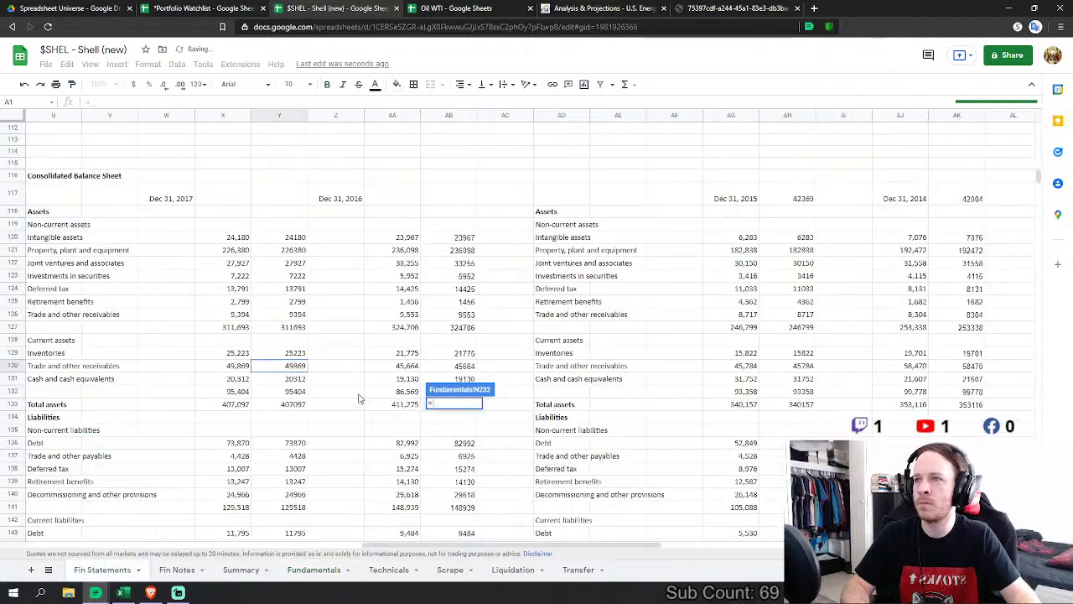
left_click(100, 570)
left_click(295, 353)
key("Return")
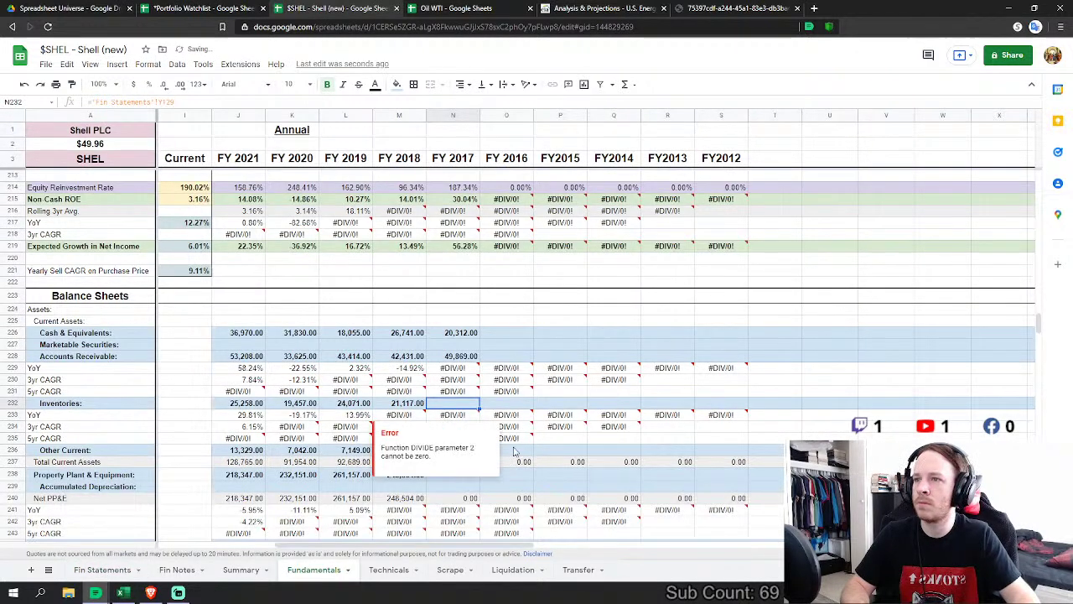
scroll(445, 419, "down", 1)
left_click(472, 394)
type("=")
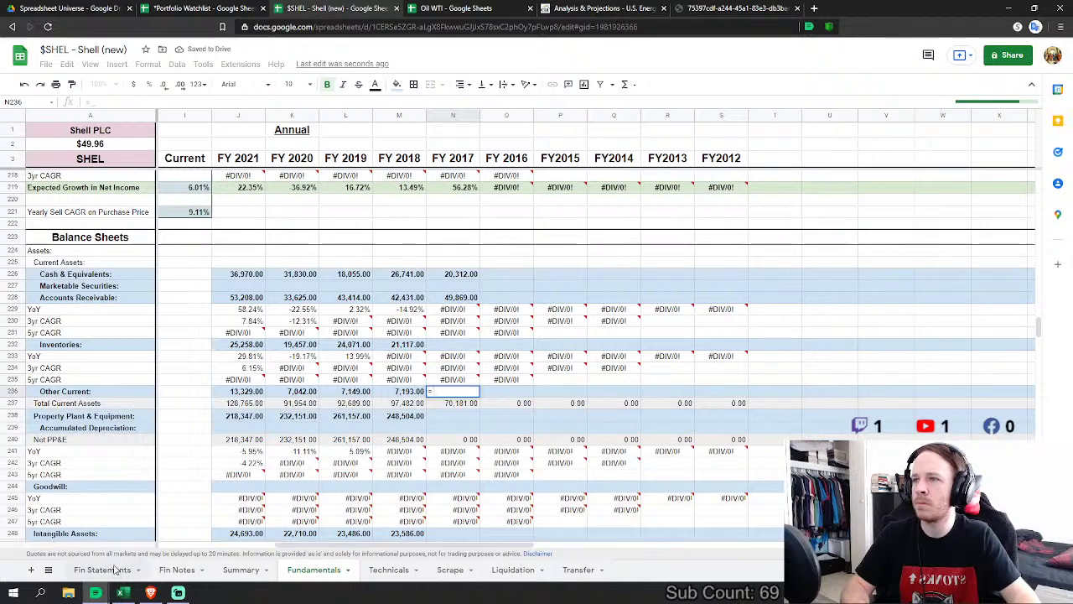
left_click(101, 570)
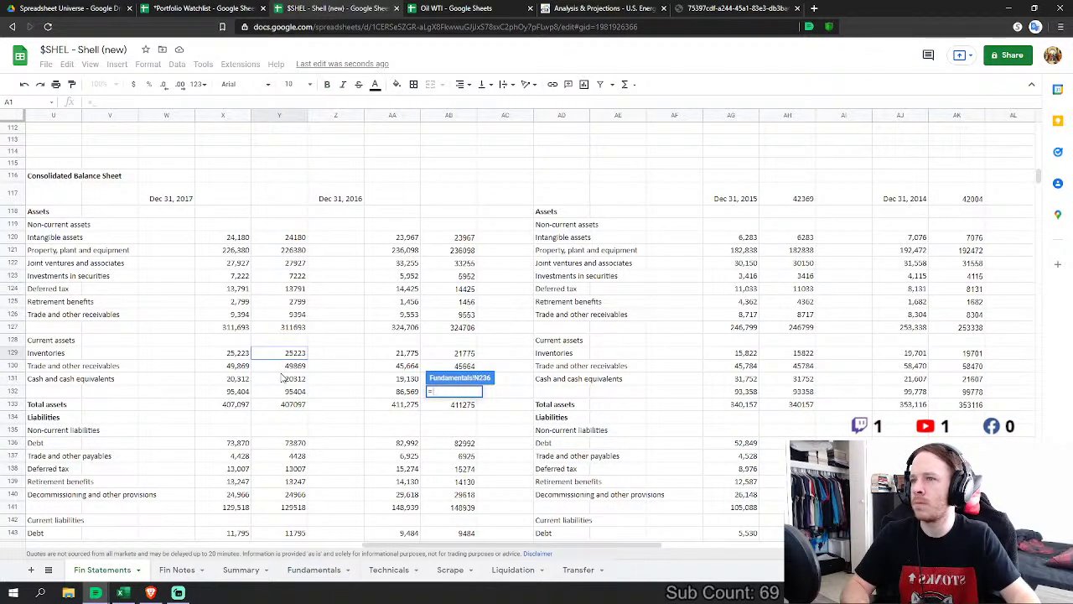
key("Escape")
Step: Set FY 2017 Property Plant & Equipment (N238) to PP&E plus joint ventures and associates, 'Fin Statements'!Y121 + Y122
left_click(458, 417)
type("=")
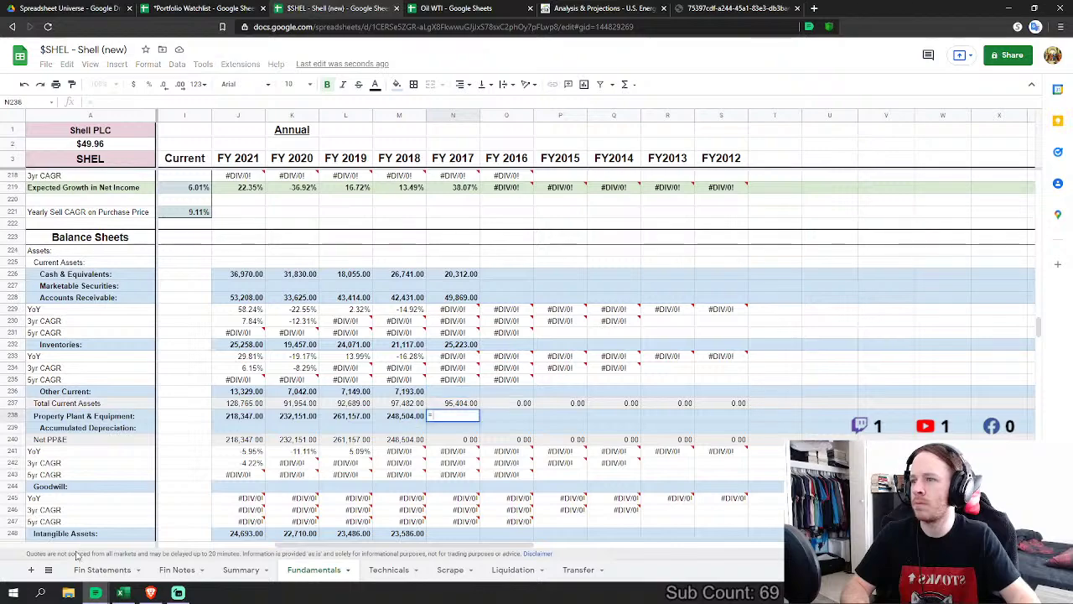
left_click(99, 570)
scroll(305, 377, "down", 3)
scroll(305, 352, "up", 2)
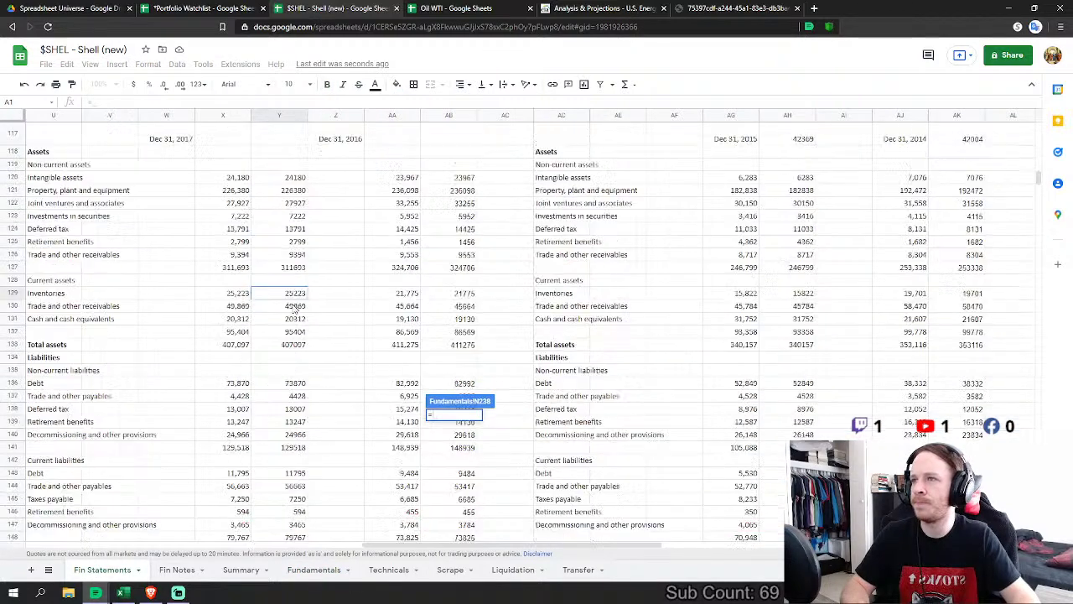
scroll(294, 308, "up", 1)
left_click(290, 216)
type("+")
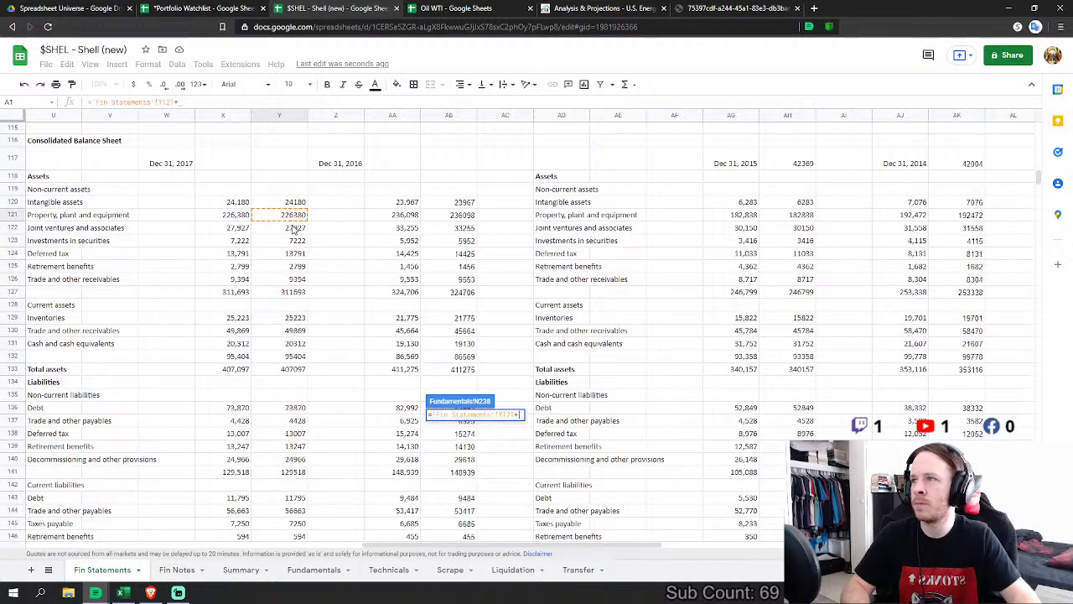
left_click(295, 229)
key("Return")
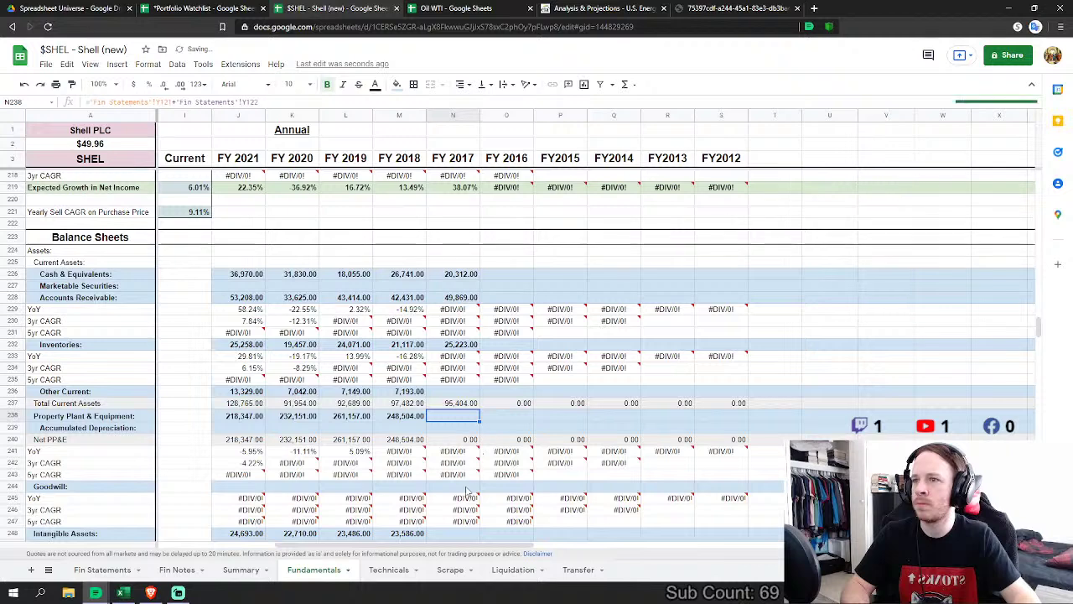
Step: Link FY 2017 Intangible Assets (N248) to the 2017 balance sheet's intangible assets in 'Fin Statements'!Y120
scroll(482, 440, "down", 1)
left_click(464, 449)
type("=")
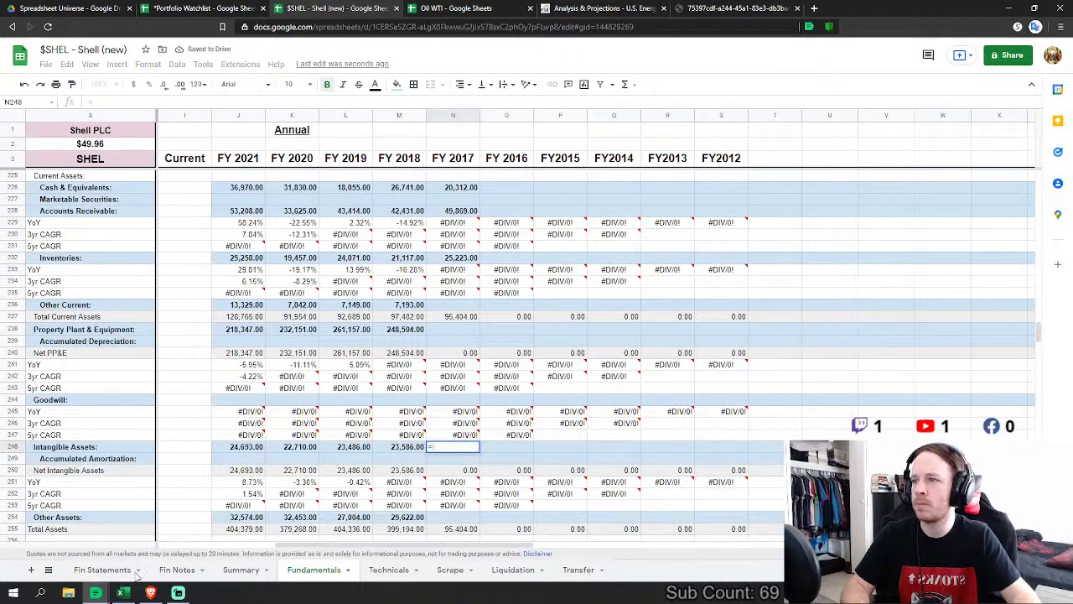
left_click(102, 570)
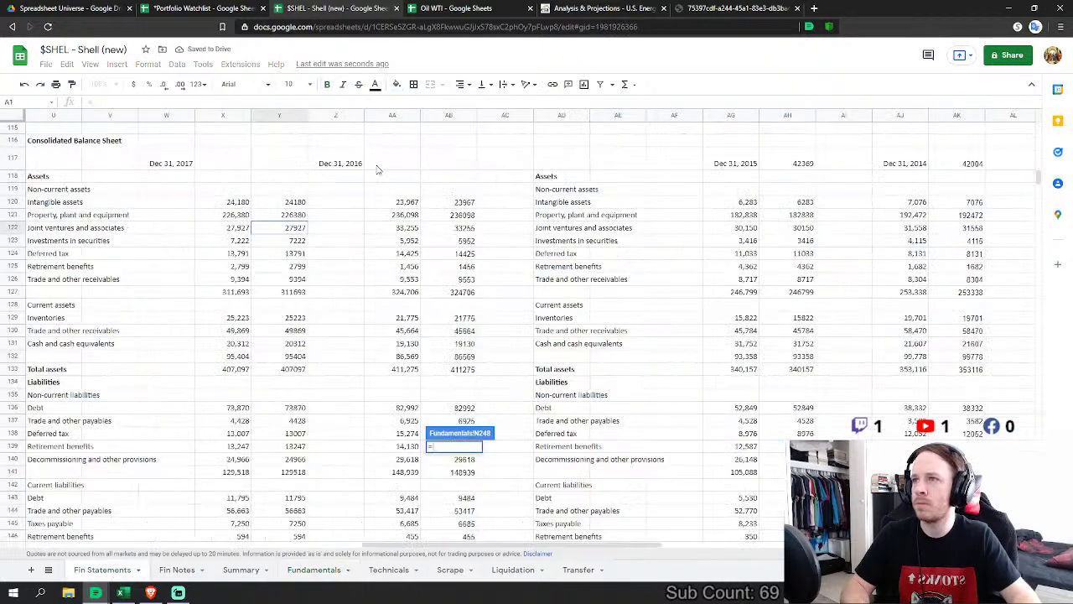
left_click(297, 203)
key("Return")
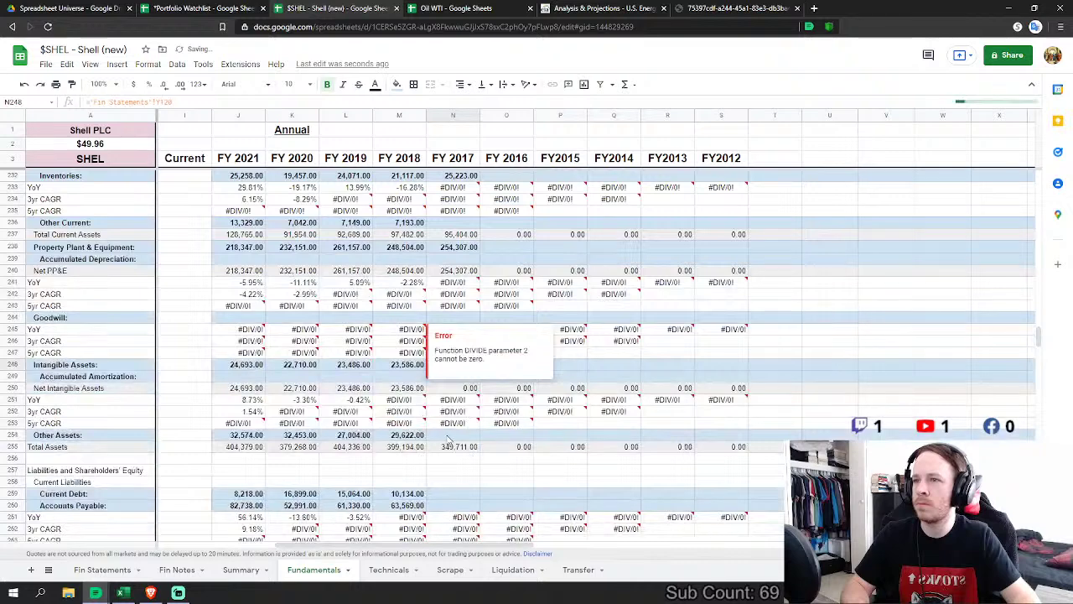
Step: Set FY 2017 Other Assets (N254) to the sum of securities, deferred tax, retirement benefits and non-current receivables, 'Fin Statements'!Y123 + Y124 + Y125 + Y126
left_click(448, 435)
type("=")
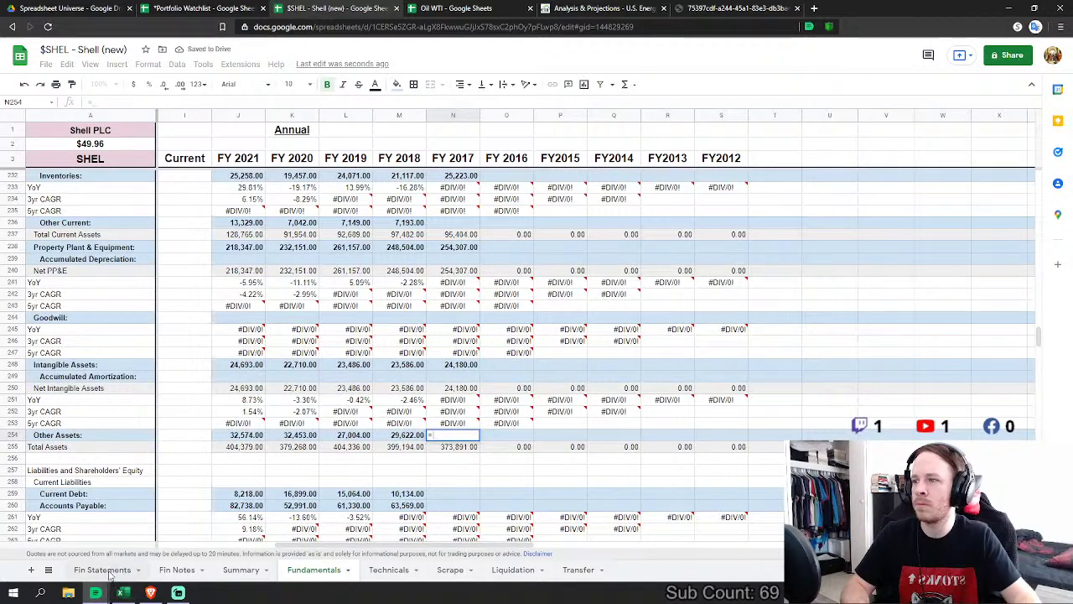
left_click(103, 569)
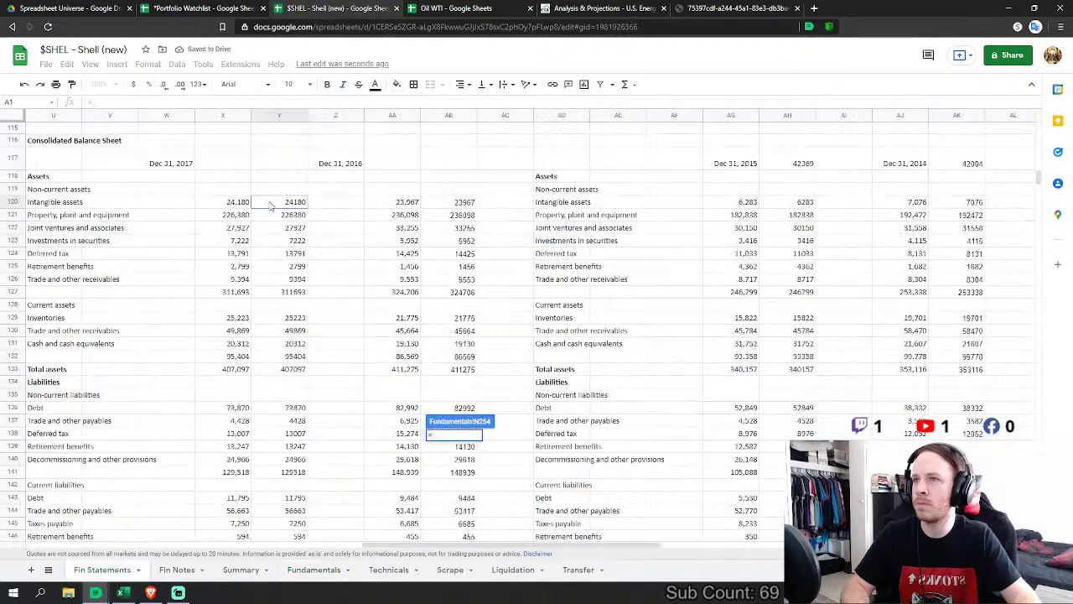
left_click(296, 242)
type("+")
left_click(298, 254)
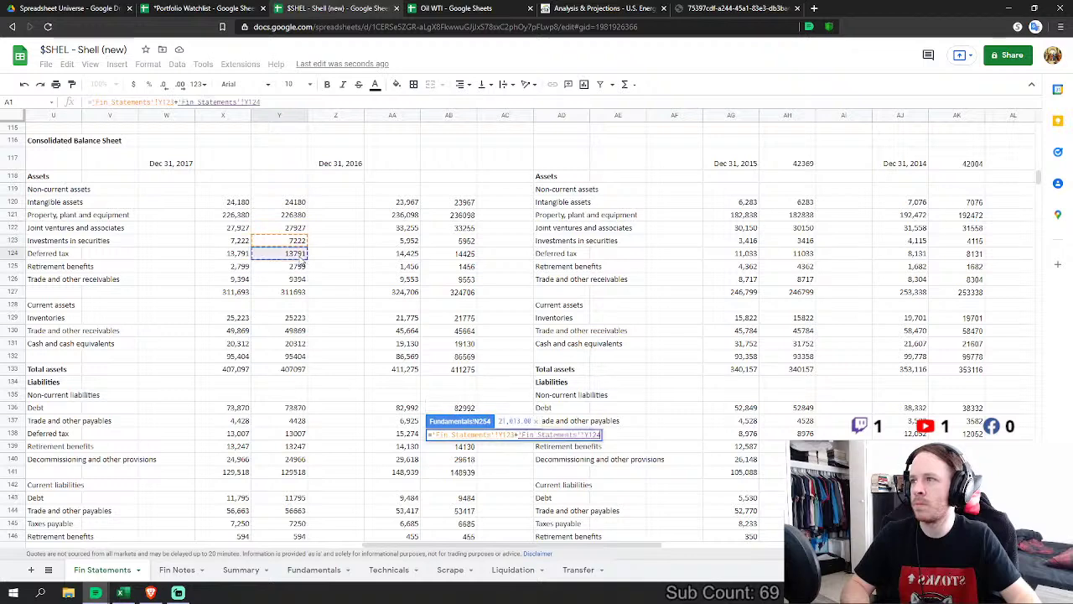
type("+")
left_click(297, 267)
type("+'Fin Statements'!Y125")
left_click(299, 279)
key("Return")
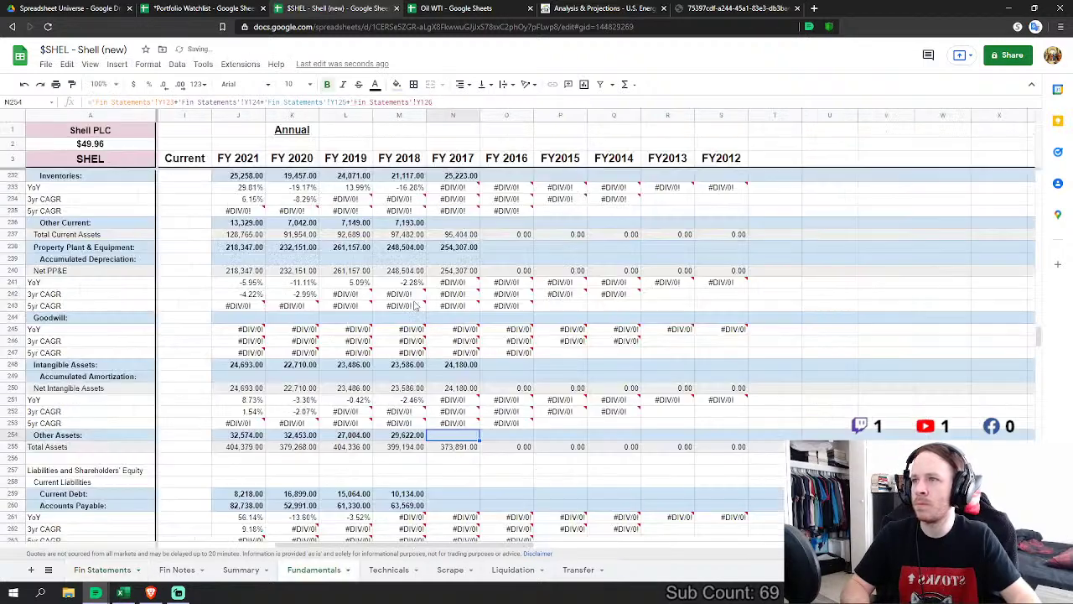
Step: Link FY 2017 Current Debt (N259) to the debt under current liabilities in 'Fin Statements'!Y143
left_click(465, 405)
scroll(464, 405, "down", 2)
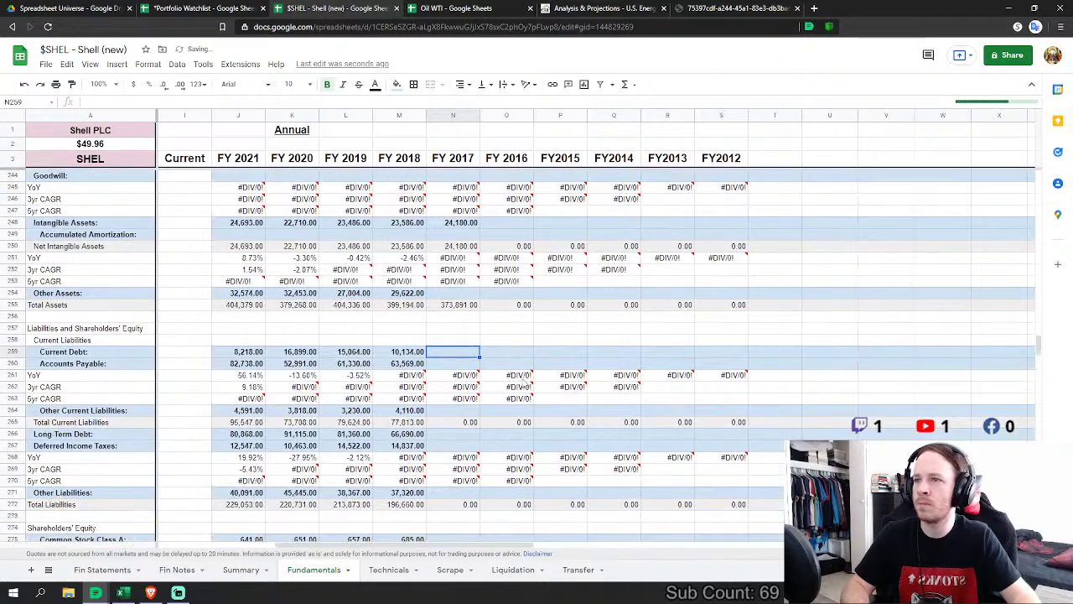
type("=")
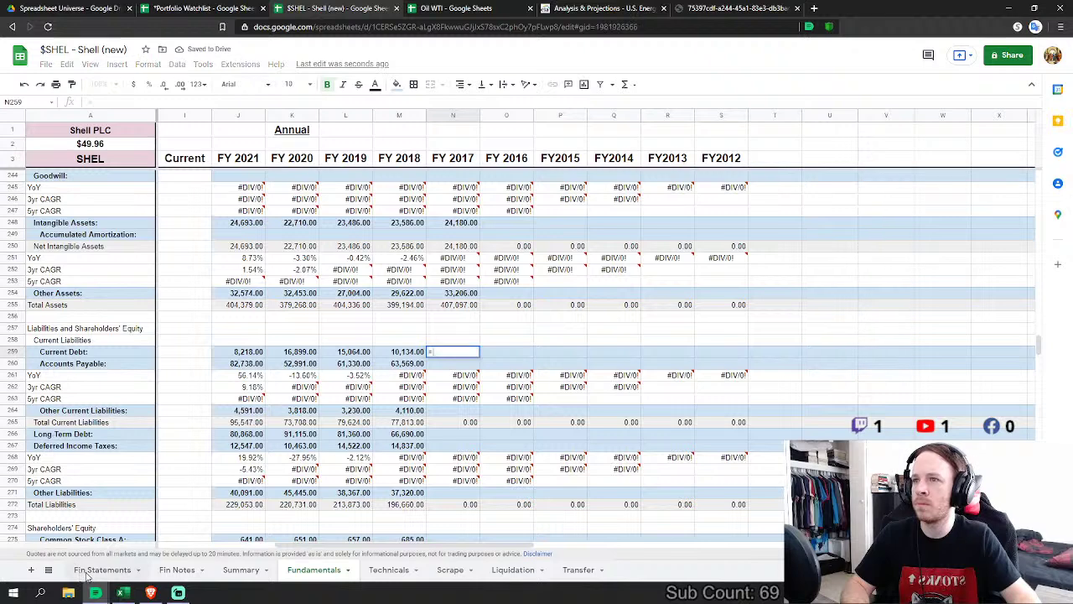
left_click(92, 569)
scroll(257, 436, "down", 3)
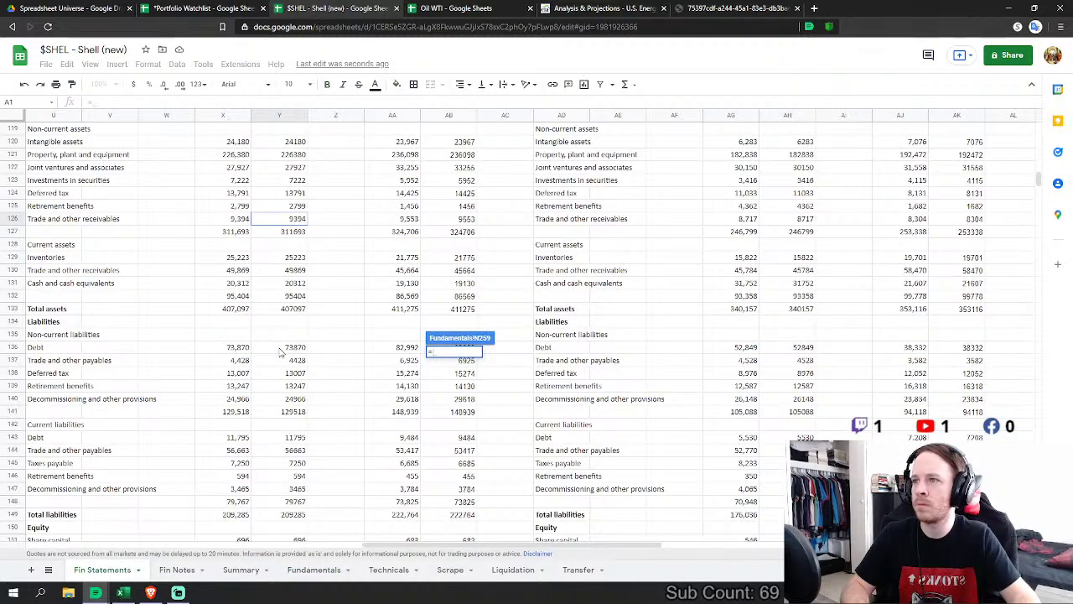
left_click(288, 375)
key("Return")
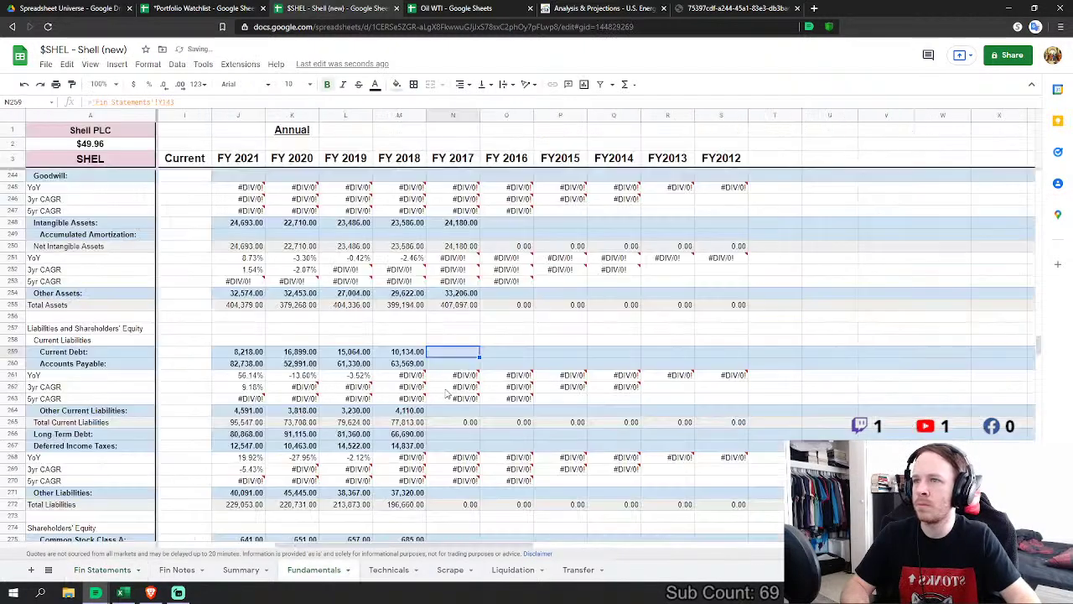
Step: Set FY 2017 Accounts Payable (N260) to current trade and other payables plus taxes payable, 'Fin Statements'!Y144 + Y145
type("=")
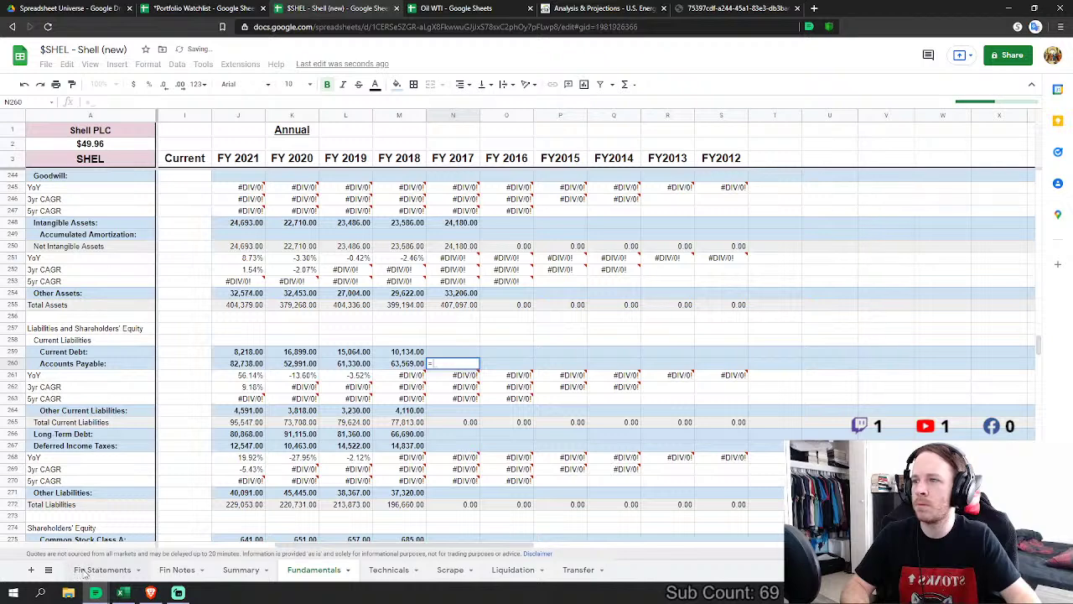
left_click(92, 569)
left_click(298, 385)
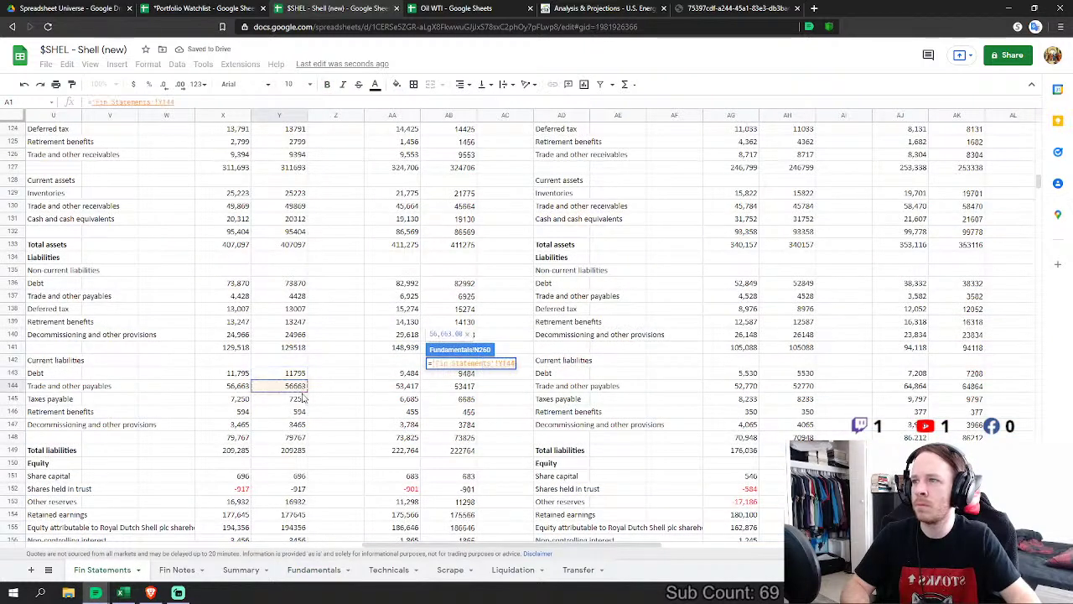
type("+")
left_click(300, 399)
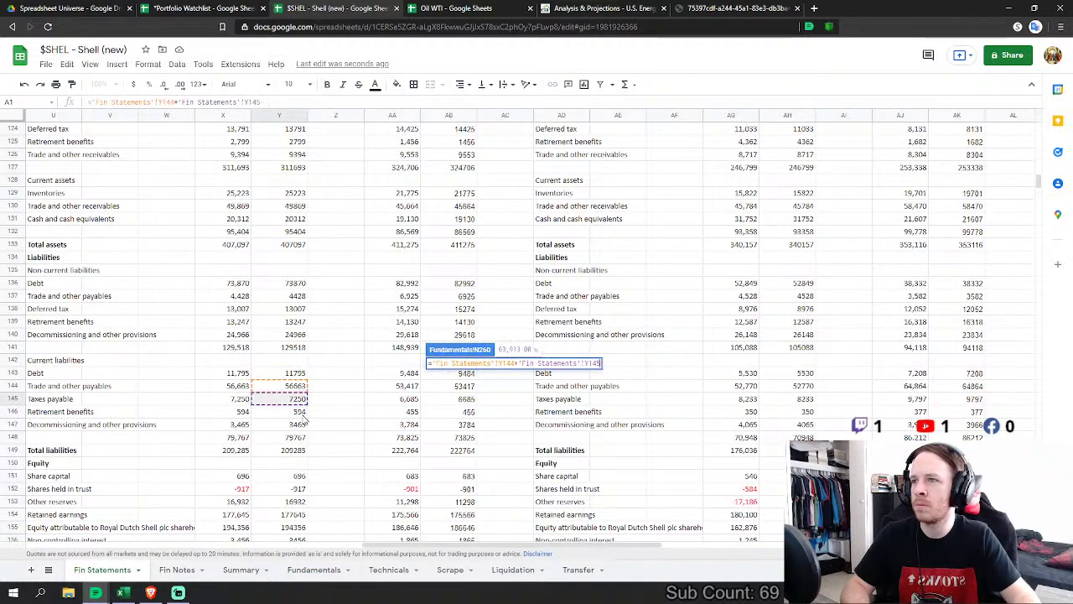
key("Return")
Step: Set FY 2017 Other Current Liabilities (N264) to current retirement benefits plus decommissioning and other provisions, 'Fin Statements'!Y146 + Y147
left_click(457, 411)
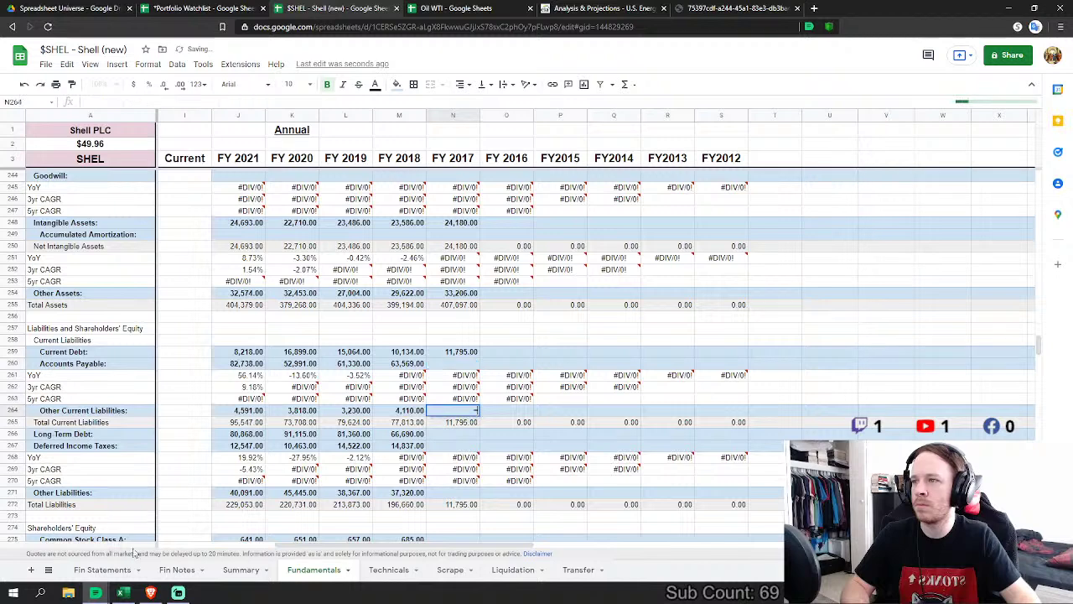
type("=")
left_click(102, 570)
left_click(299, 412)
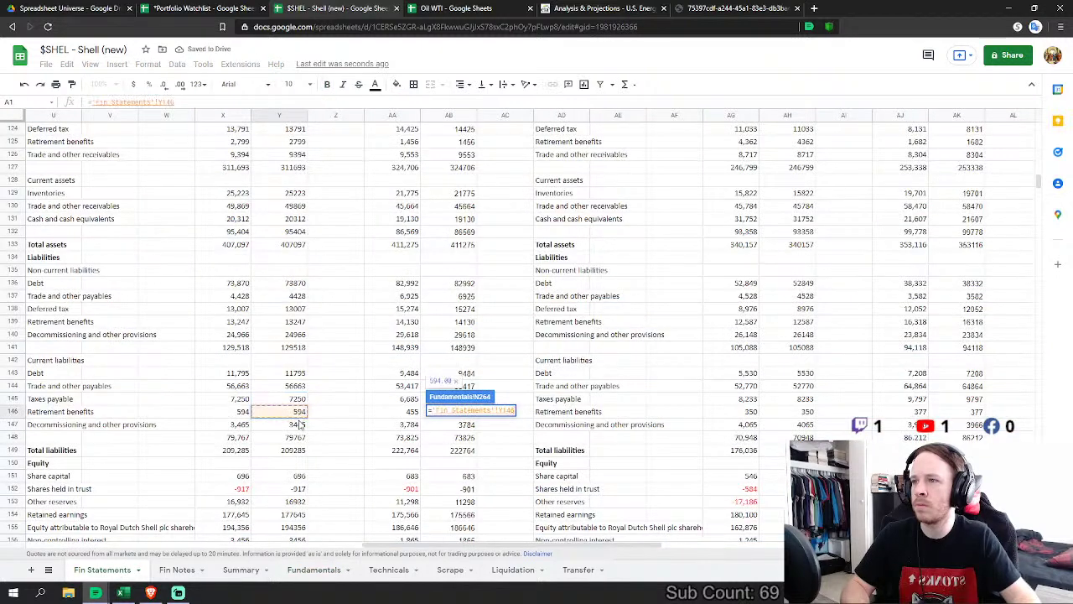
type("+")
left_click(296, 425)
key("Return")
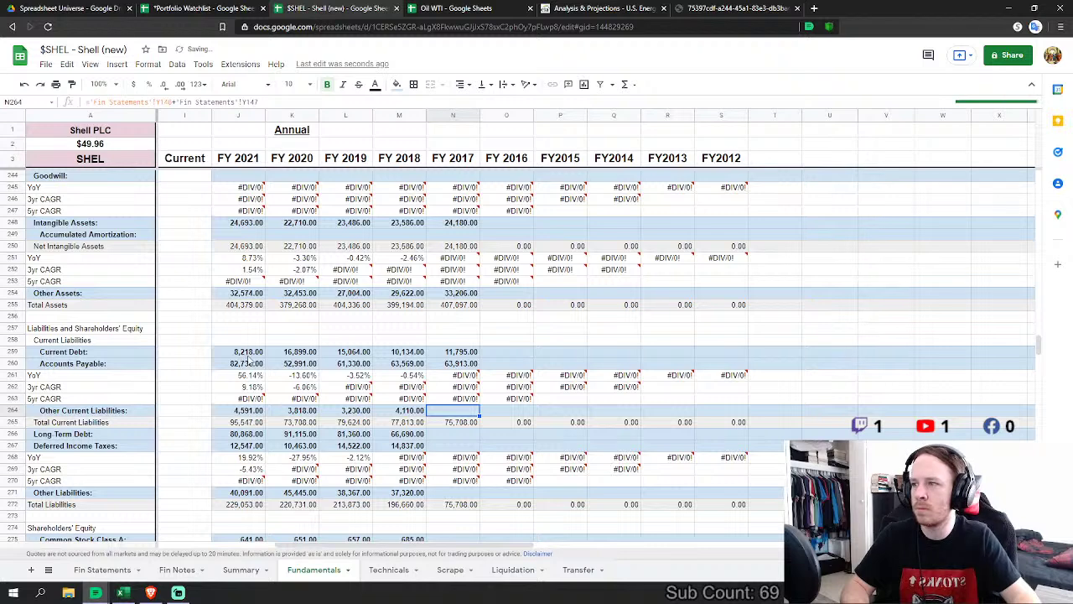
Step: Link FY 2017 Long-Term Debt (N266) to the debt under non-current liabilities in 'Fin Statements'!Y136
scroll(571, 363, "down", 2)
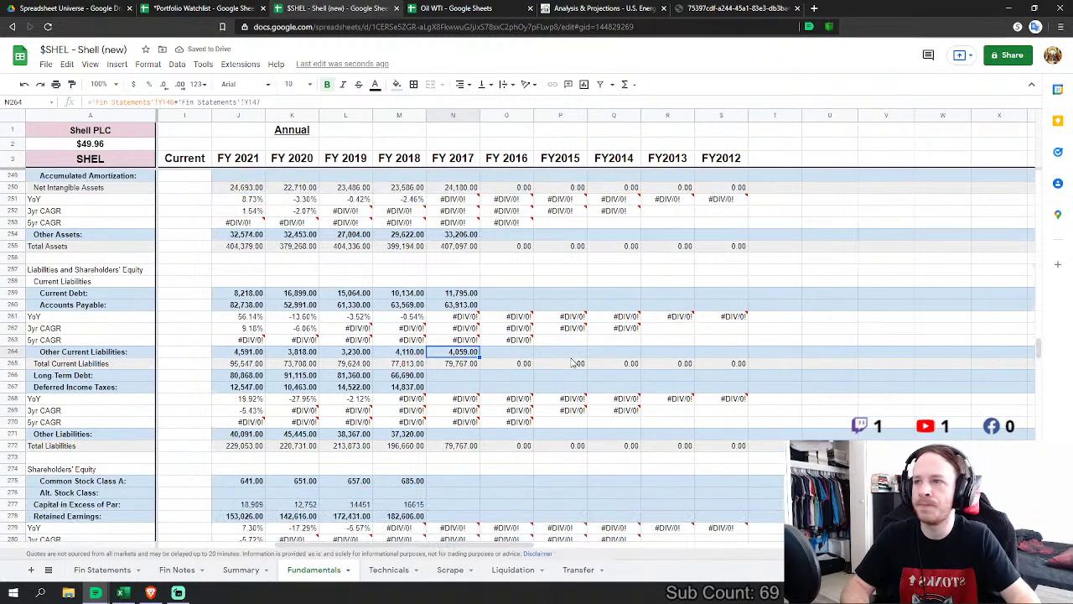
left_click(474, 377)
scroll(477, 381, "down", 1)
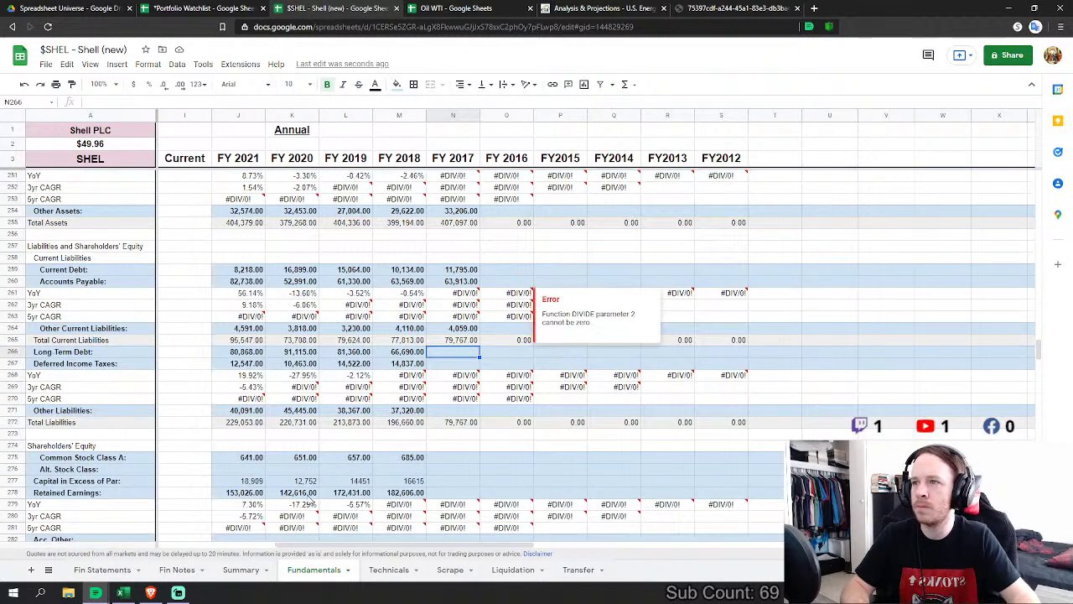
type("=")
left_click(104, 570)
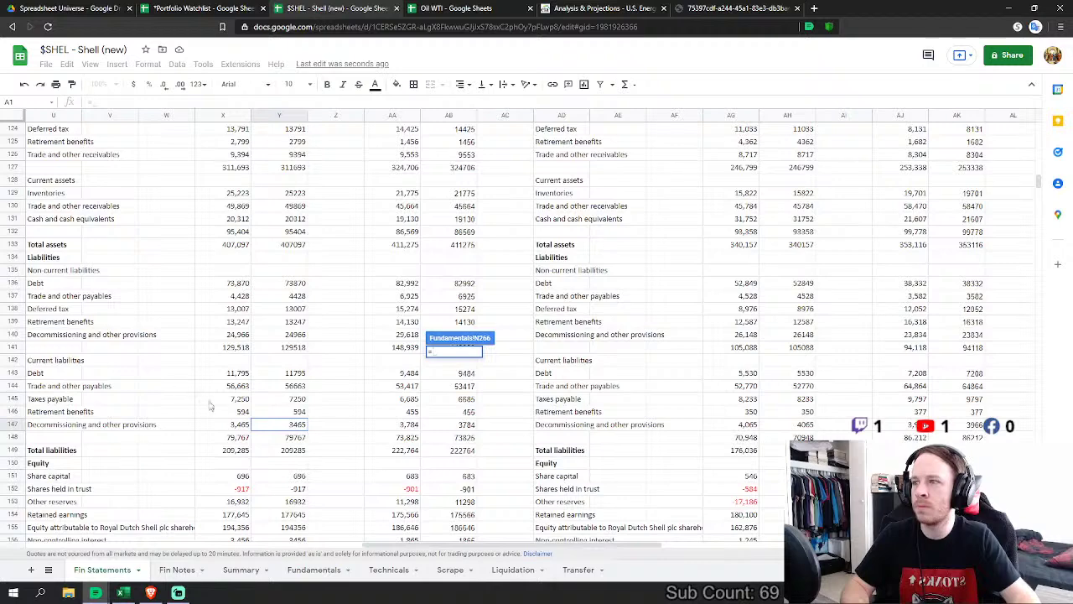
scroll(235, 411, "down", 2)
scroll(281, 372, "up", 2)
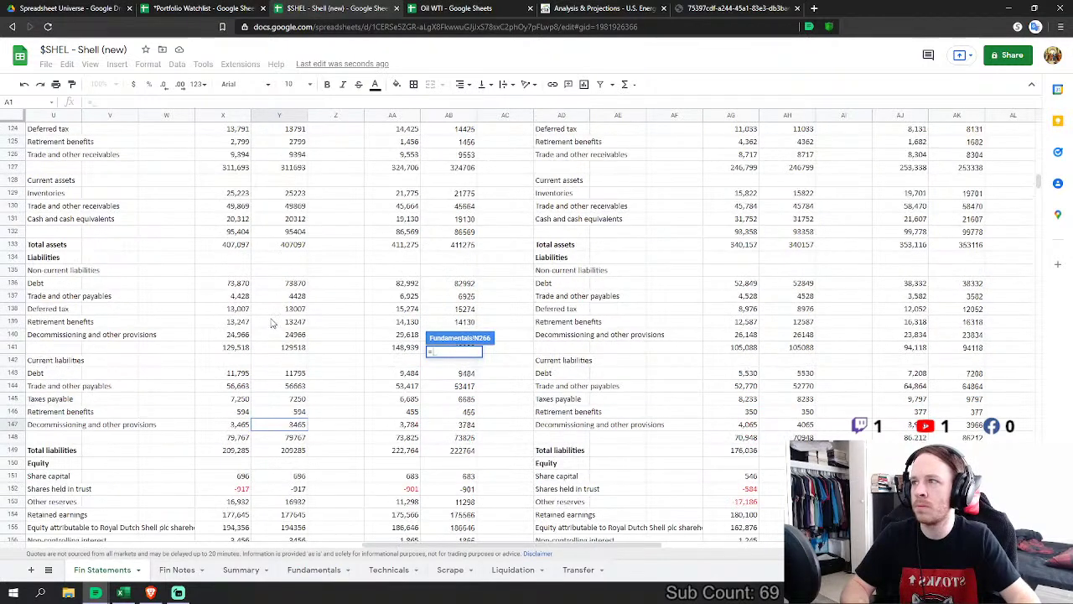
left_click(304, 289)
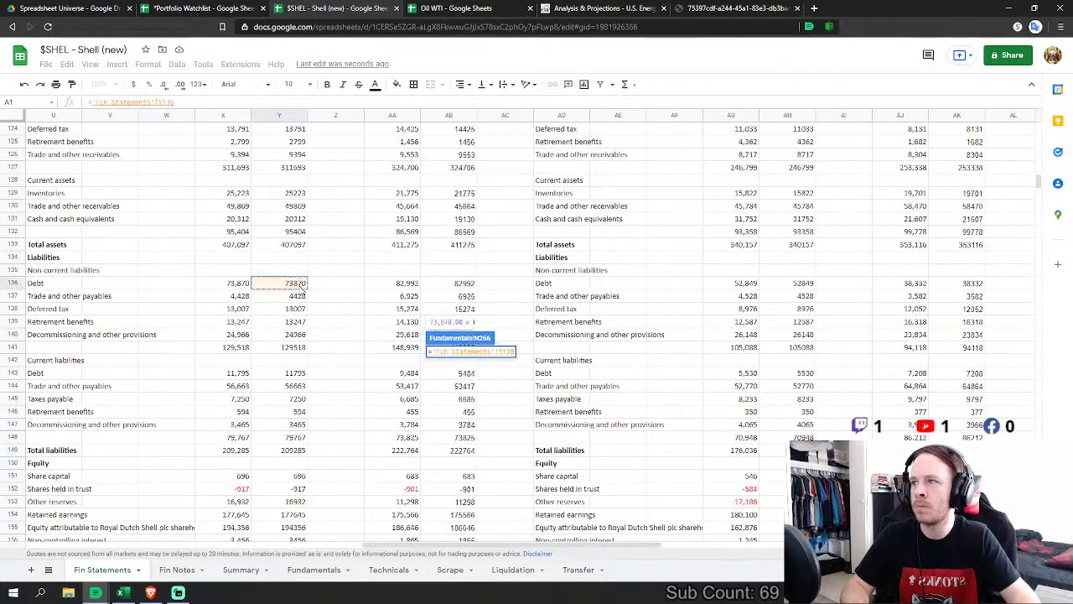
key("Return")
Step: Link FY 2017 Deferred Income Taxes (N267) to the deferred tax under non-current liabilities in 'Fin Statements'!Y138
type("=")
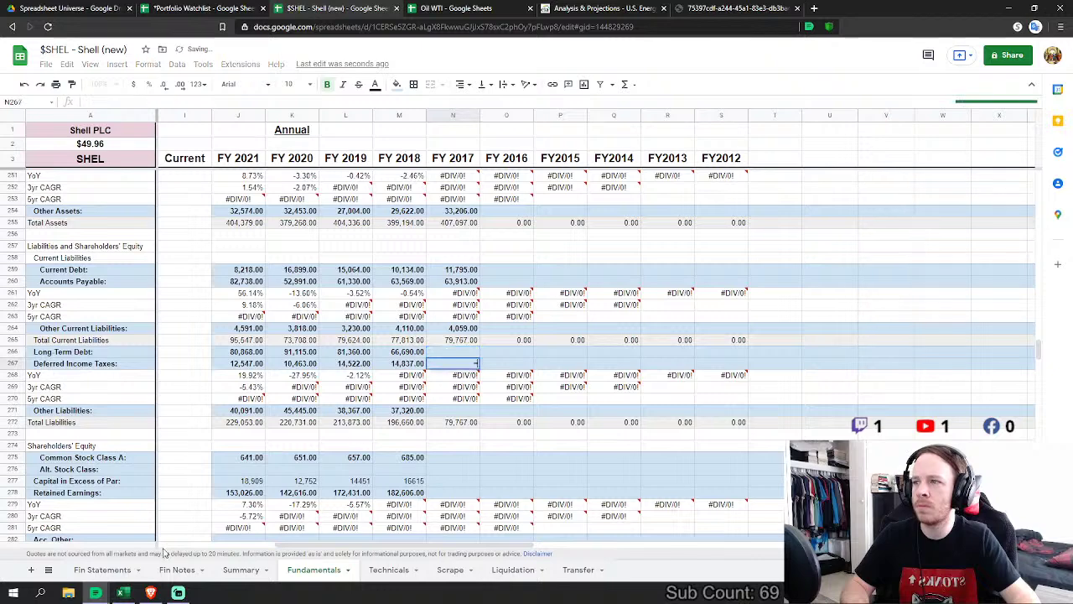
left_click(119, 570)
left_click(284, 310)
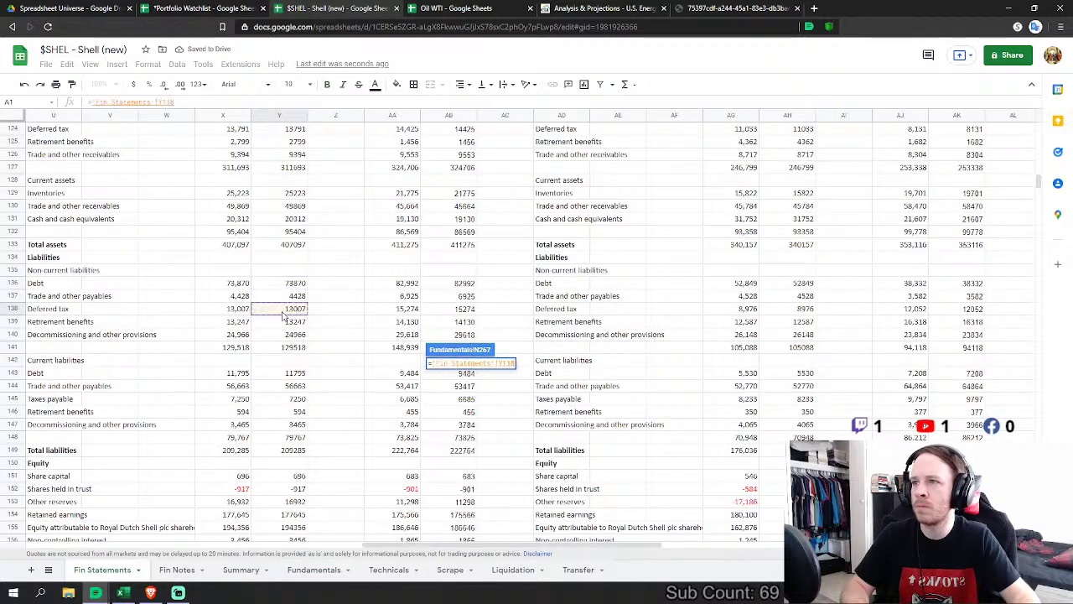
key("Return")
Step: Set FY 2017 Other Liabilities (N271) to non-current payables, retirement benefits and decommissioning provisions summed, 'Fin Statements'!Y137 + Y139 + Y140
key("Down")
key("Down")
key("Down")
type("=")
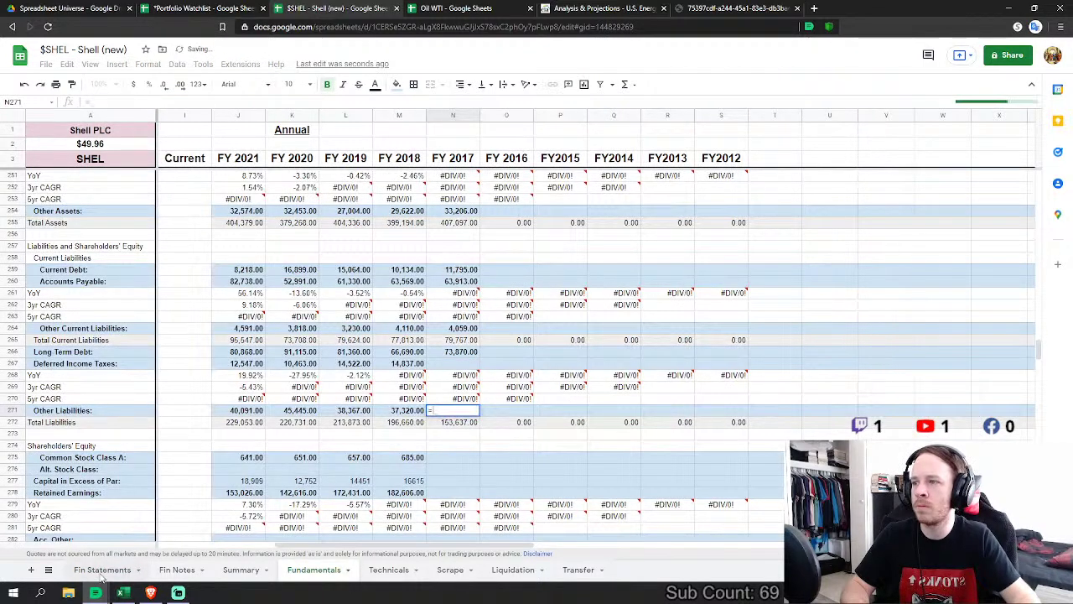
left_click(119, 570)
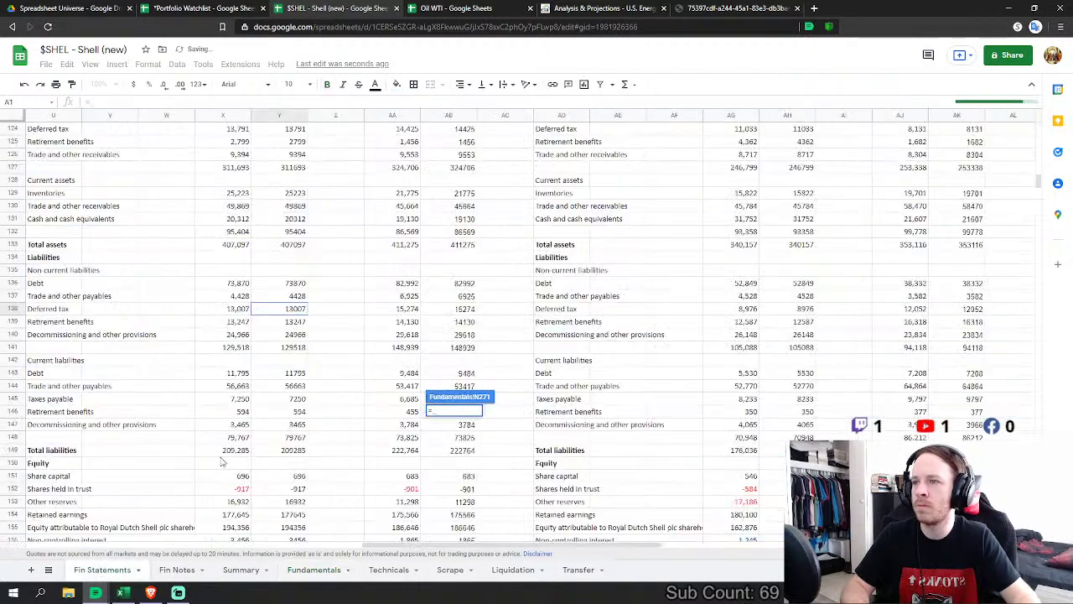
left_click(293, 297)
type("+")
left_click(296, 323)
type("+")
left_click(300, 335)
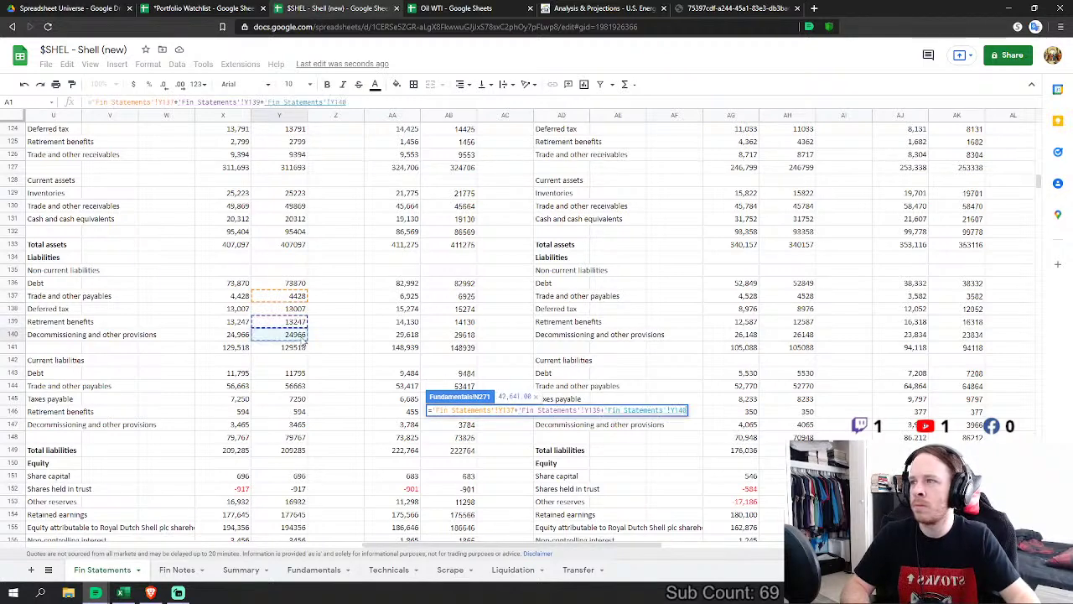
key("Return")
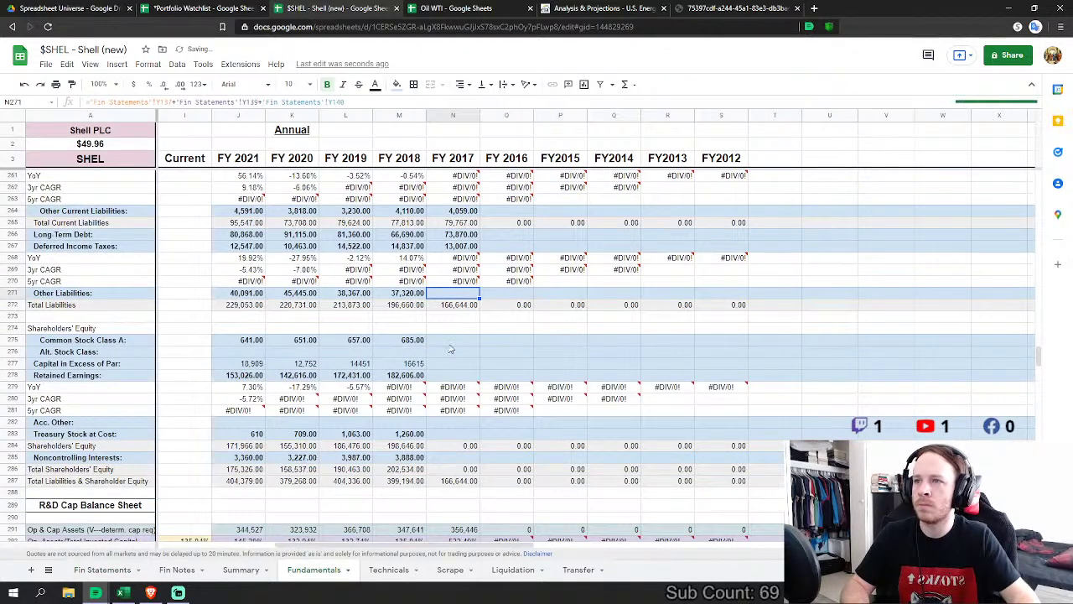
Step: Link FY 2017 Common Stock Class A (N275) to the 2017 share capital in 'Fin Statements'!Y151
key("Down")
key("Down")
key("Down")
type("=")
left_click(116, 570)
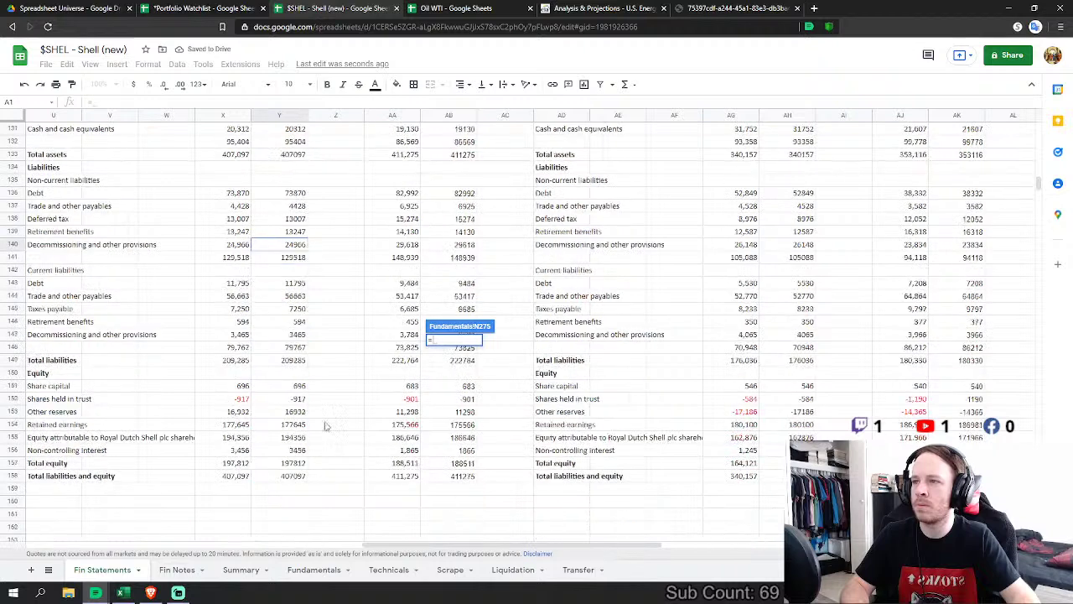
key("Escape")
Step: Link FY 2017 Capital in Excess of Par (N277) to the 2017 other reserves in 'Fin Statements'!Y153
left_click(428, 366)
type("=")
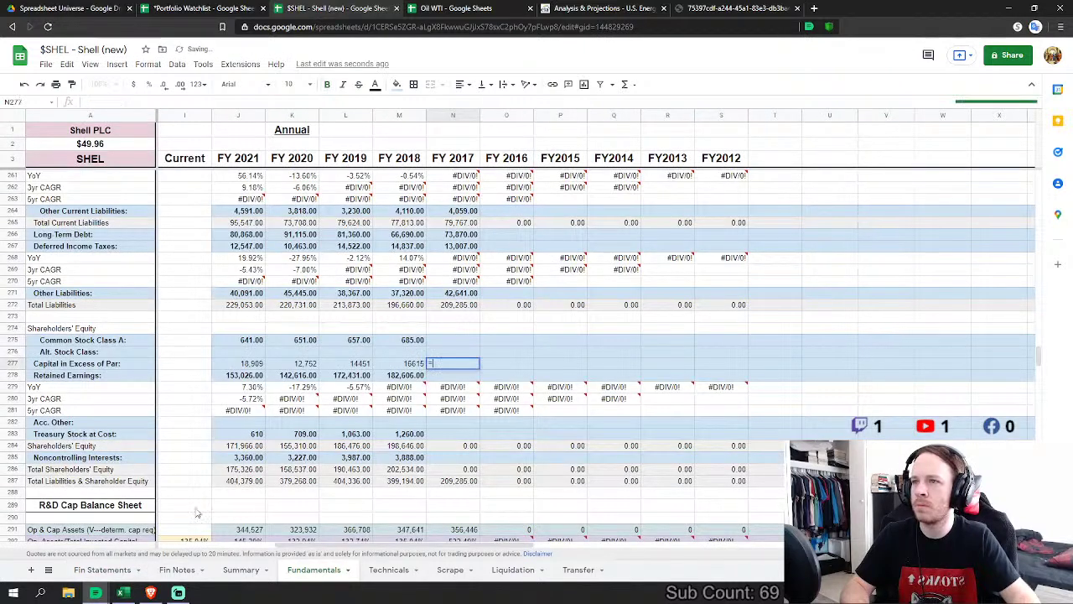
left_click(103, 571)
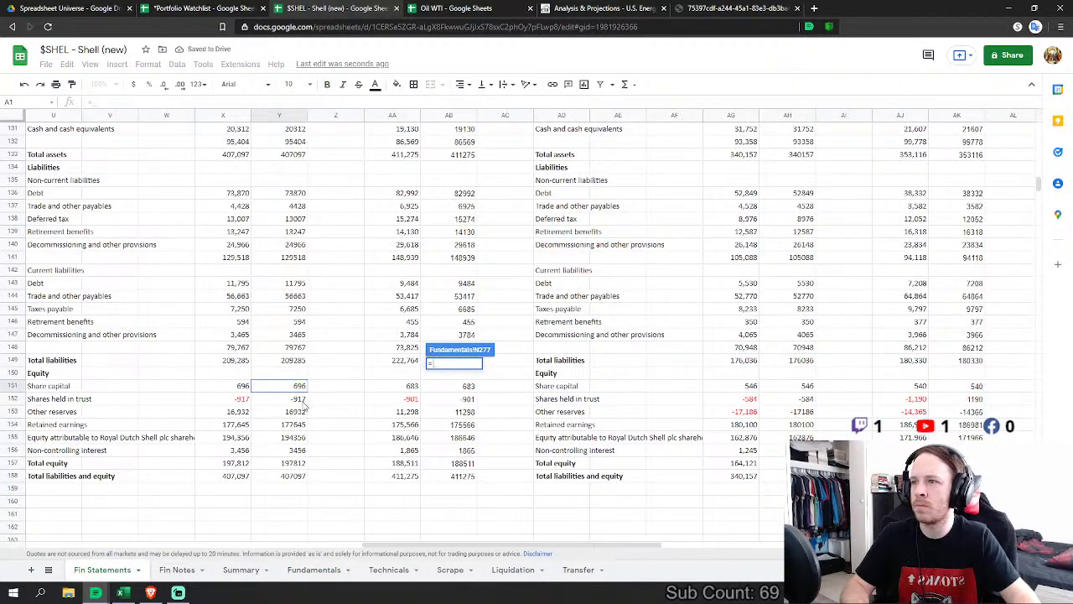
left_click(295, 411)
key("Return")
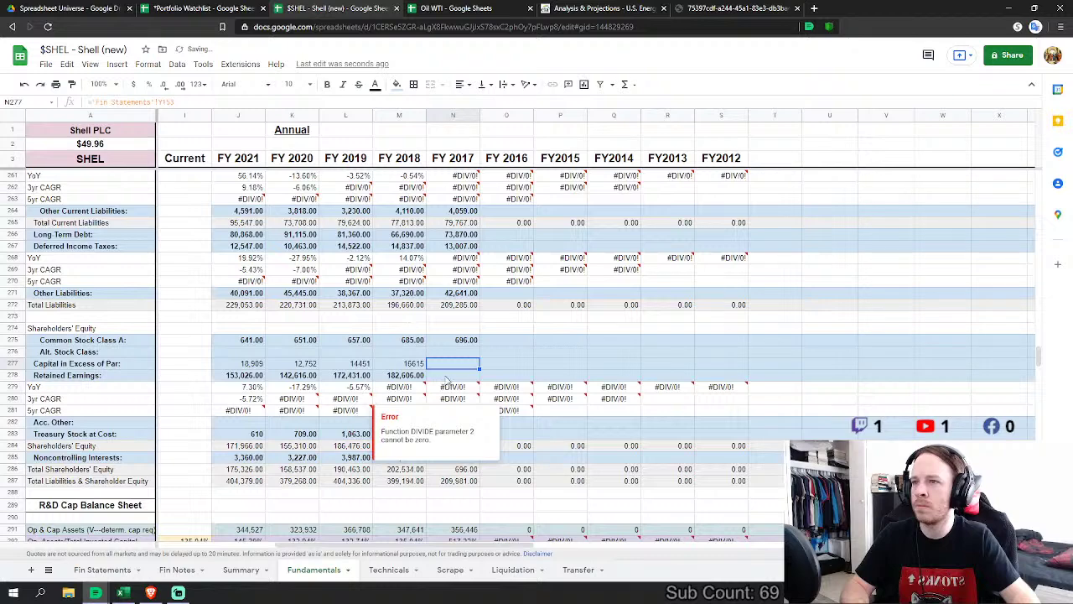
Step: Link FY 2017 Retained Earnings (N278) to the 2017 retained earnings in 'Fin Statements'!Y154
type("=")
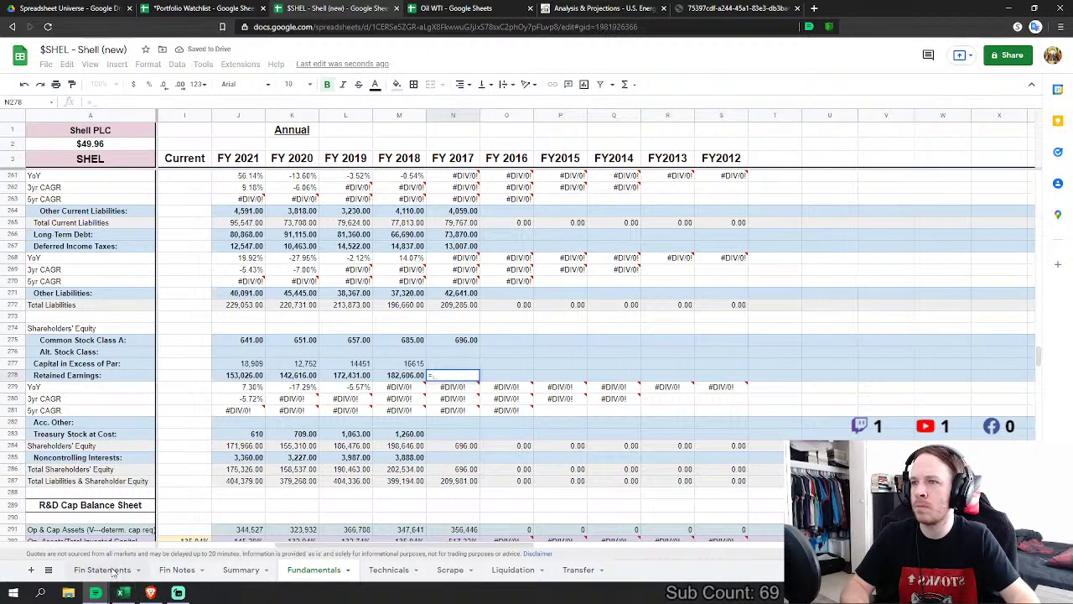
left_click(102, 570)
left_click(293, 427)
key("Return")
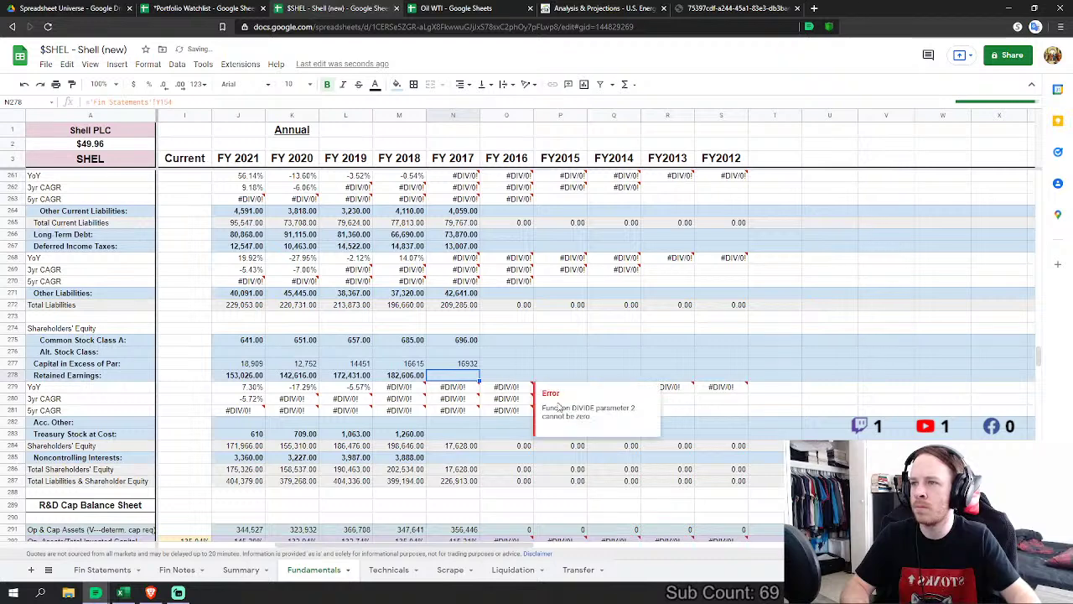
Step: Link FY 2017 Treasury Stock at Cost (N283) to the shares held in trust in 'Fin Statements'!Y152, with the sign reversed to positive
left_click(457, 434)
type("=SUM(J283:M283")
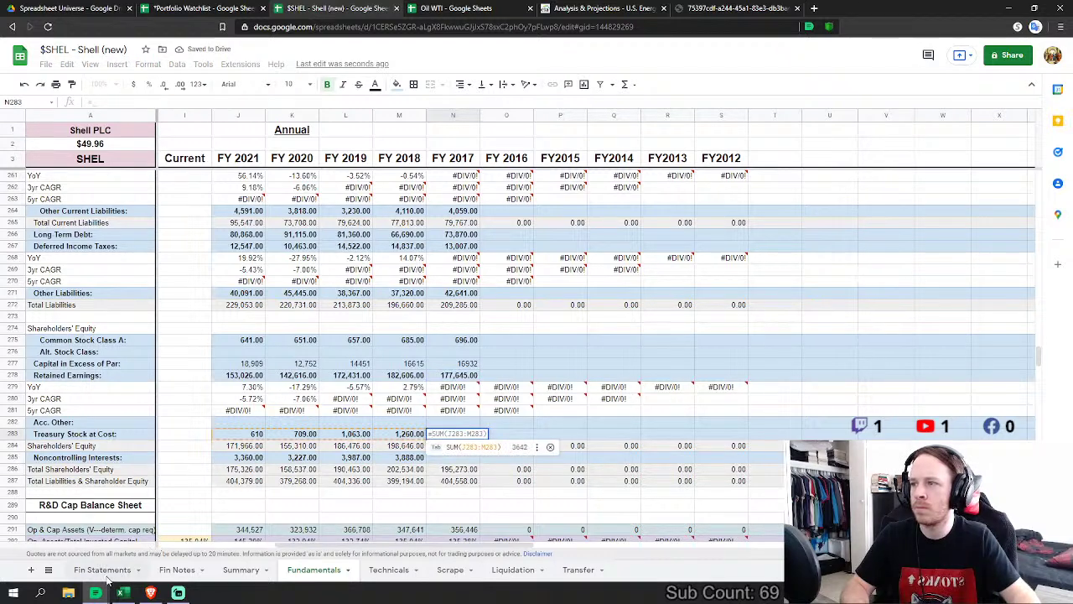
left_click(102, 570)
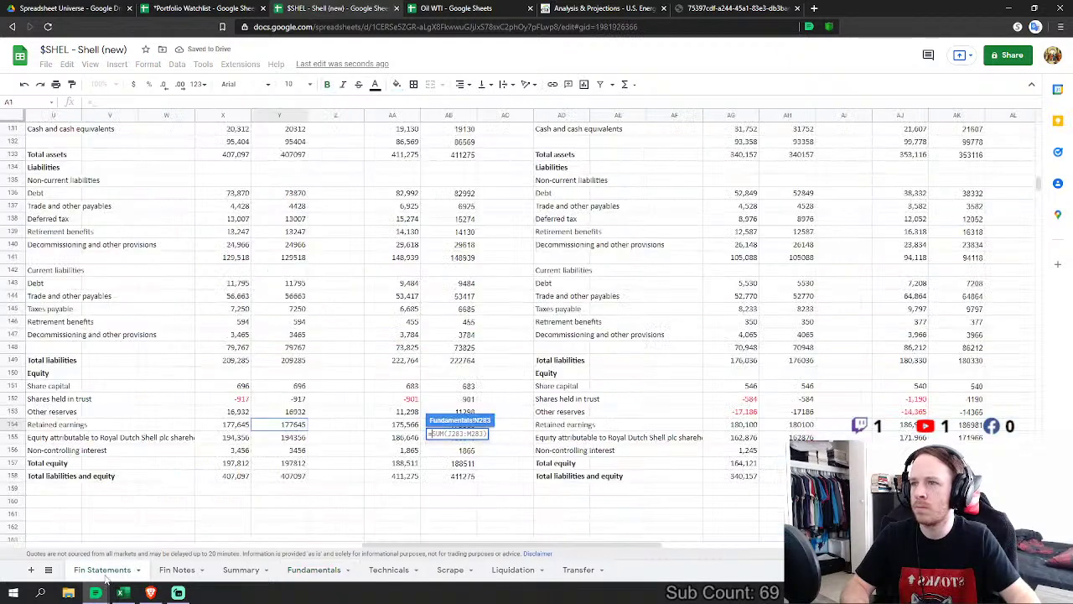
left_click(292, 399)
key("Return")
Step: Link FY 2017 Noncontrolling Interests (N285) to the non-controlling interest in 'Fin Statements'!Y156
left_click(444, 457)
type("=")
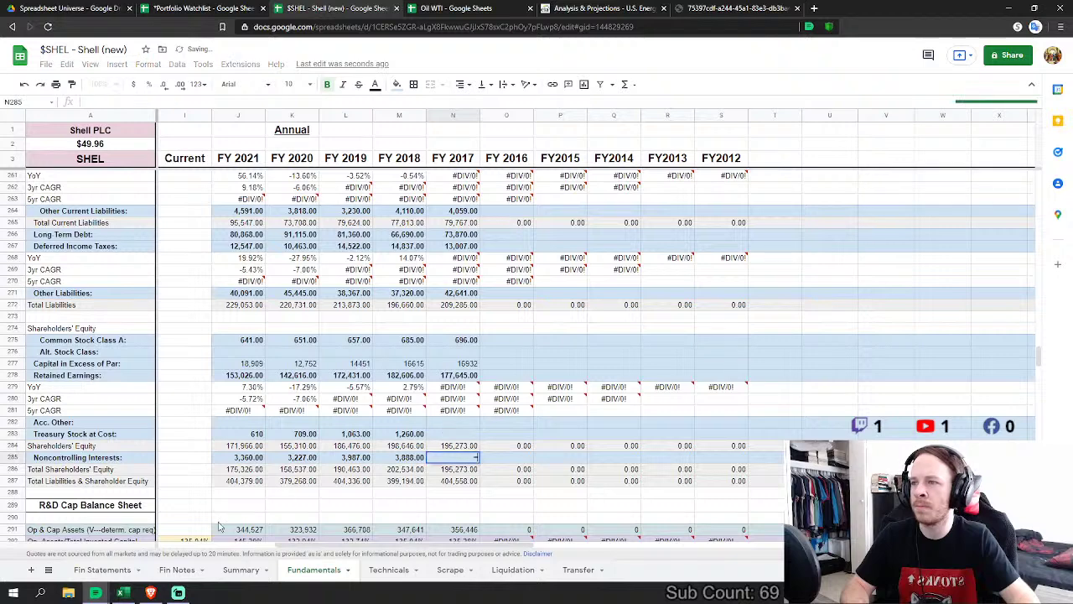
left_click(103, 570)
left_click(292, 451)
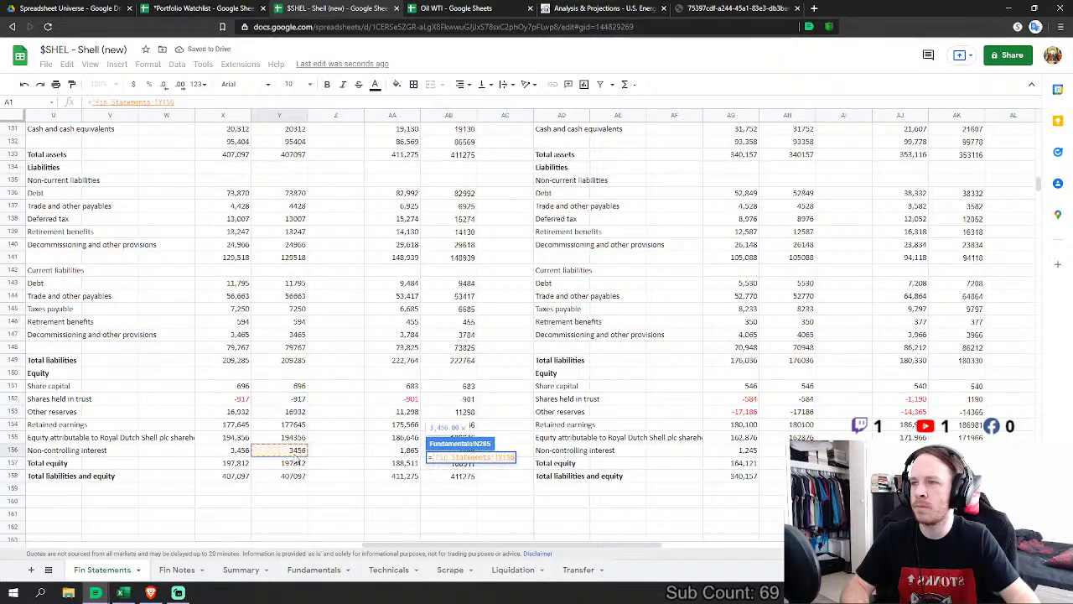
key("Return")
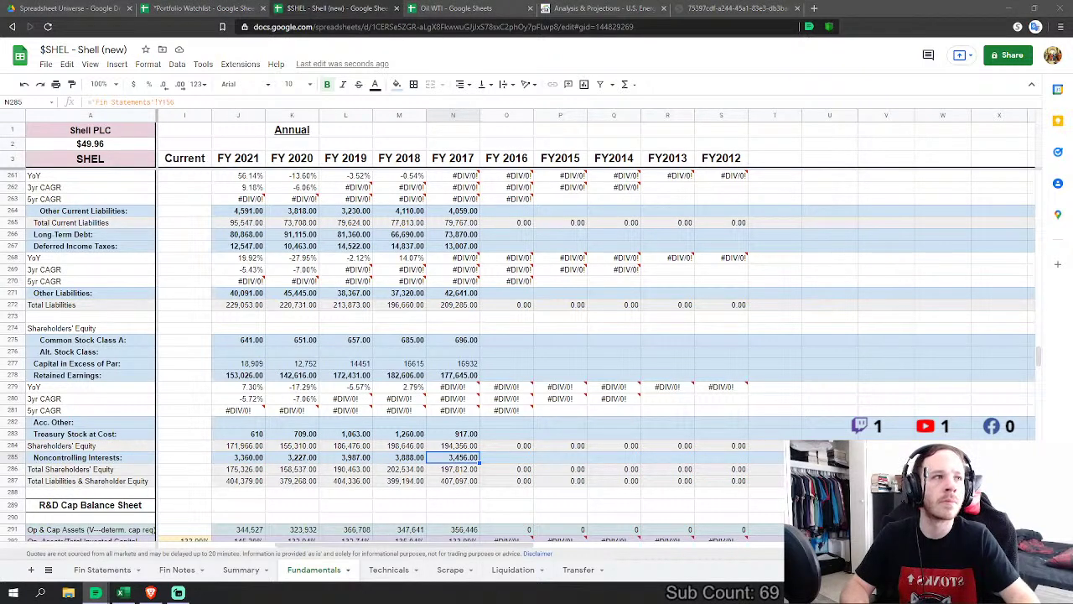
Step: Review the valuation sections down to Segments & Beta, then examine the Sales/Capital Ratio rows from FY 2021 to FY 2017
left_click(560, 399)
scroll(566, 361, "down", 10)
scroll(566, 361, "down", 15)
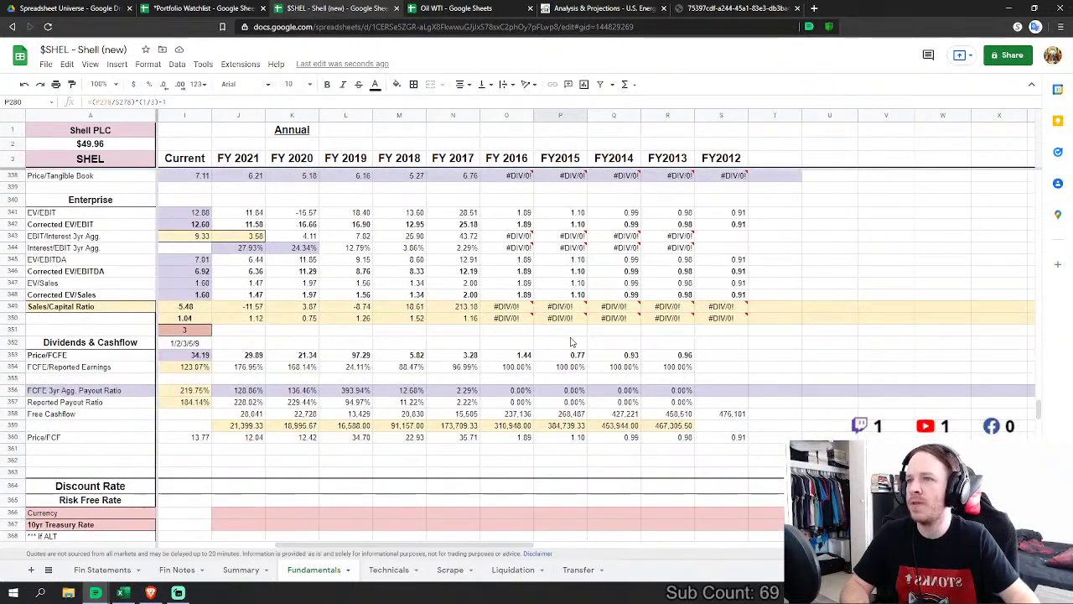
left_click(570, 342)
scroll(570, 342, "down", 9)
scroll(570, 342, "down", 3)
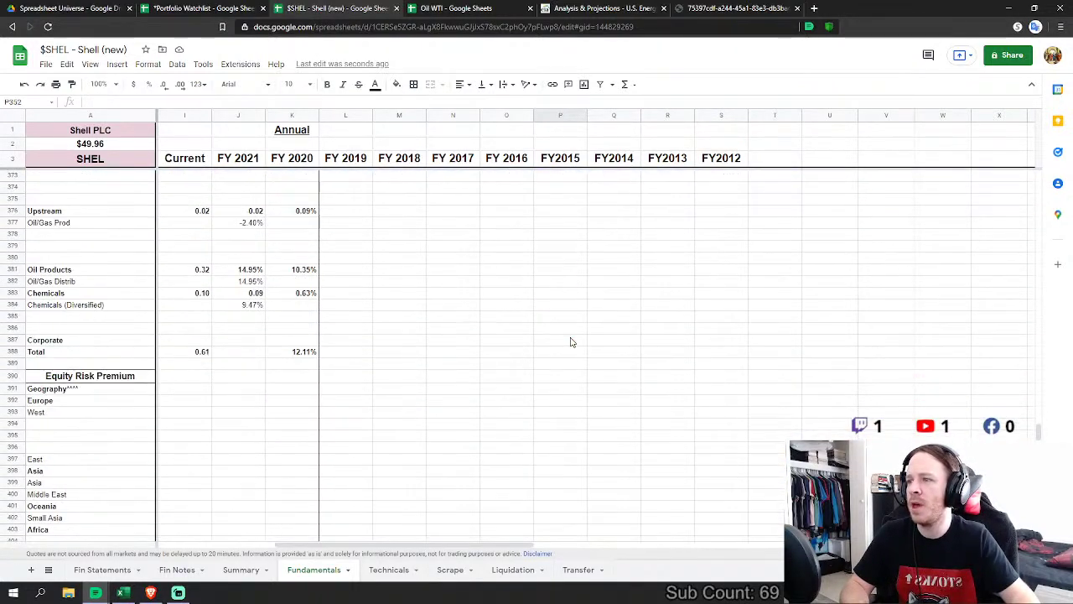
scroll(571, 342, "up", 4)
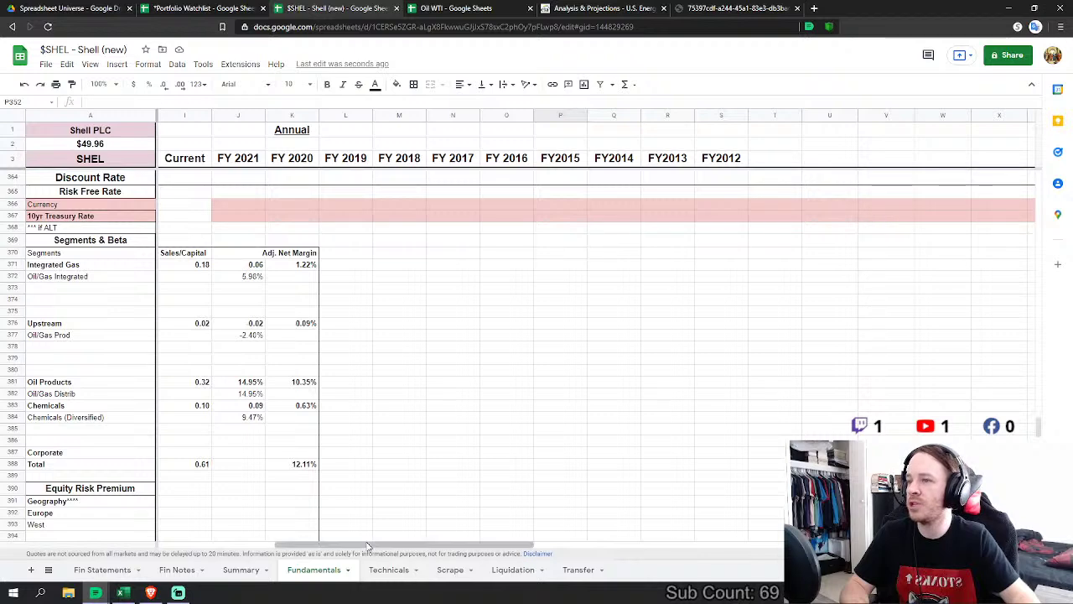
left_click_drag(371, 545, 342, 548)
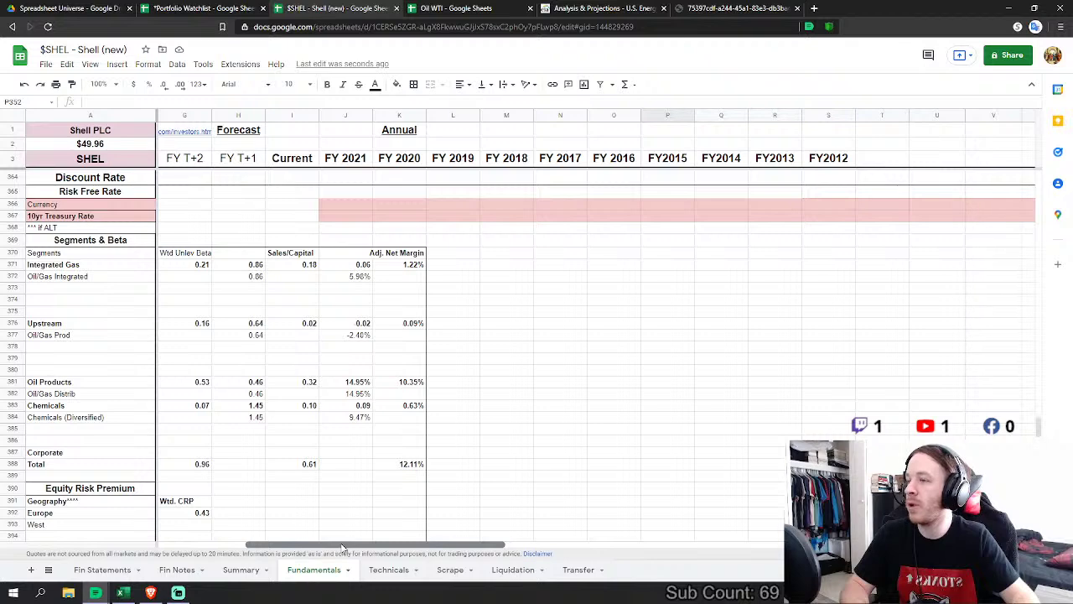
left_click_drag(342, 546, 374, 547)
scroll(315, 520, "up", 3)
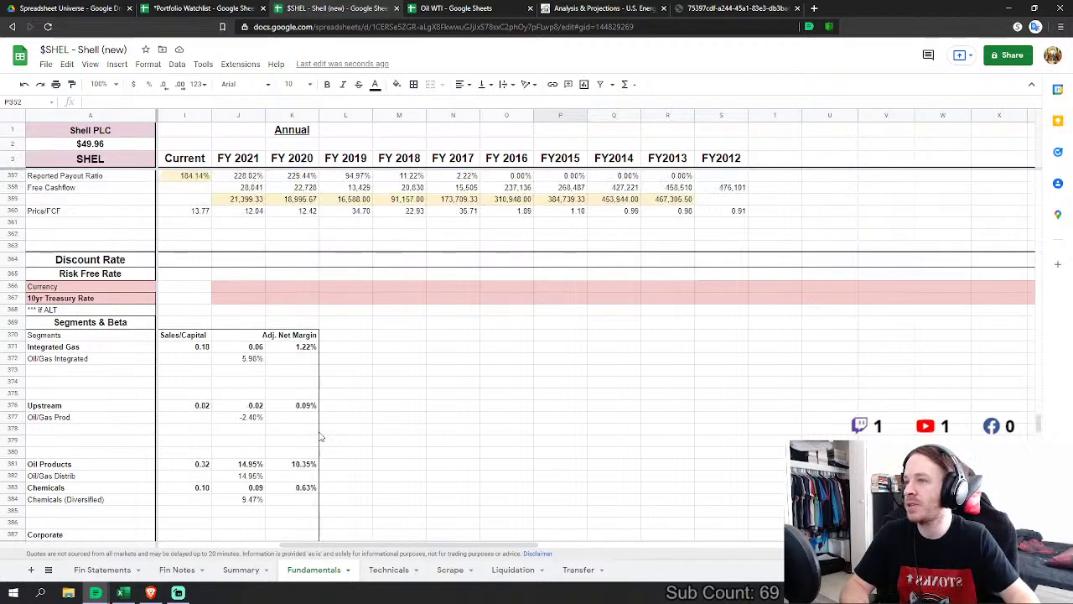
scroll(310, 419, "up", 3)
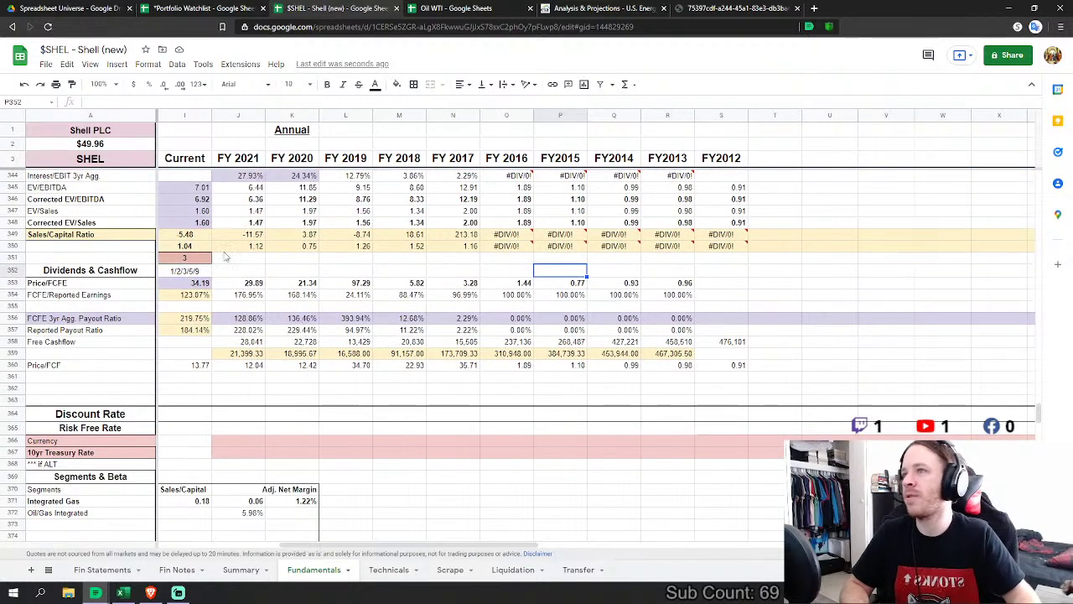
scroll(307, 339, "up", 3)
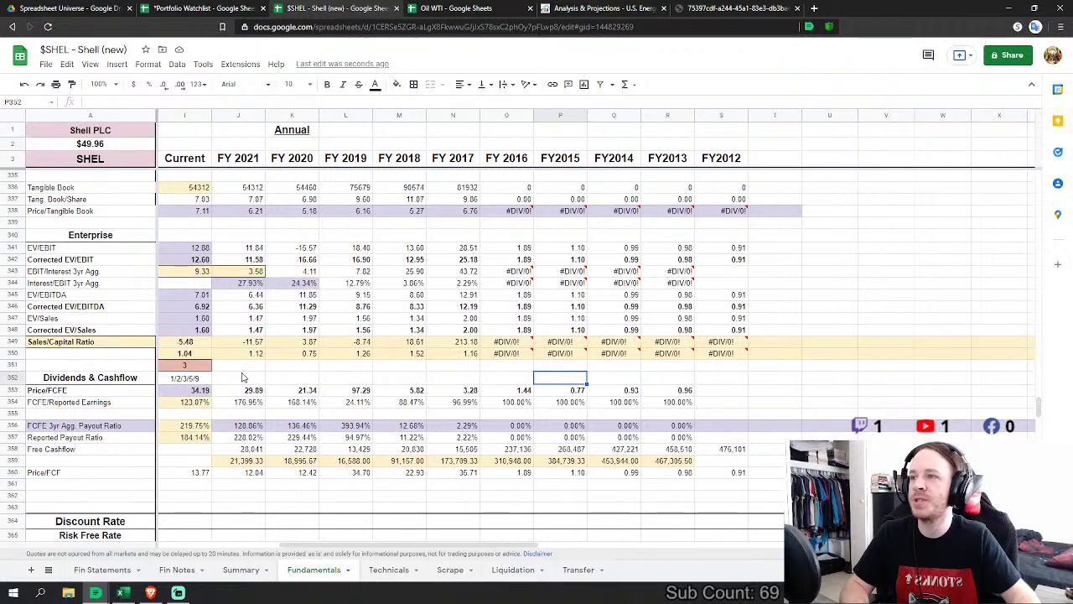
left_click_drag(241, 358, 457, 354)
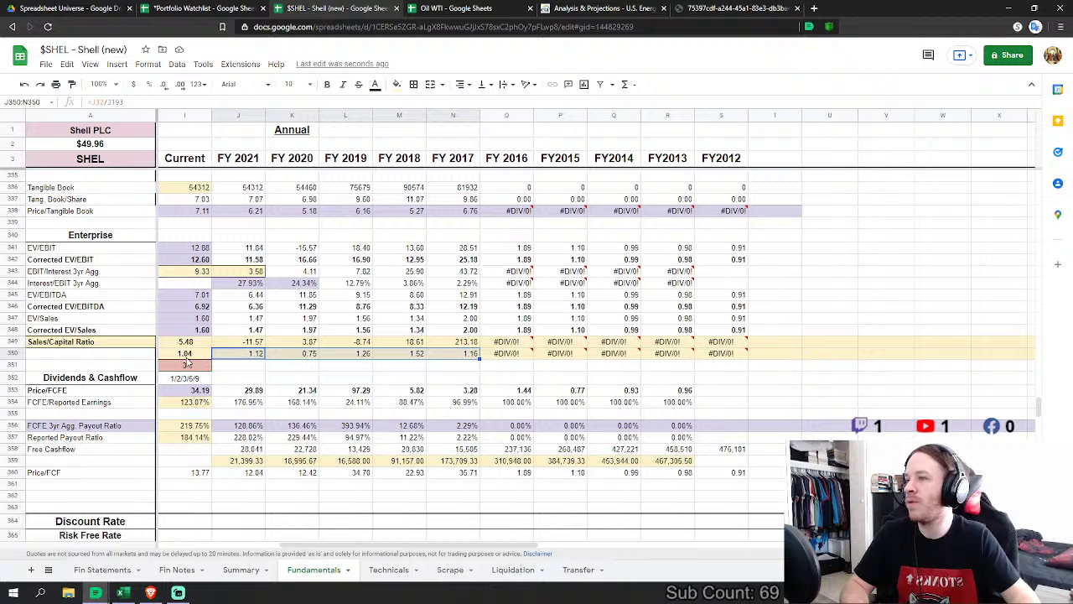
left_click(339, 380)
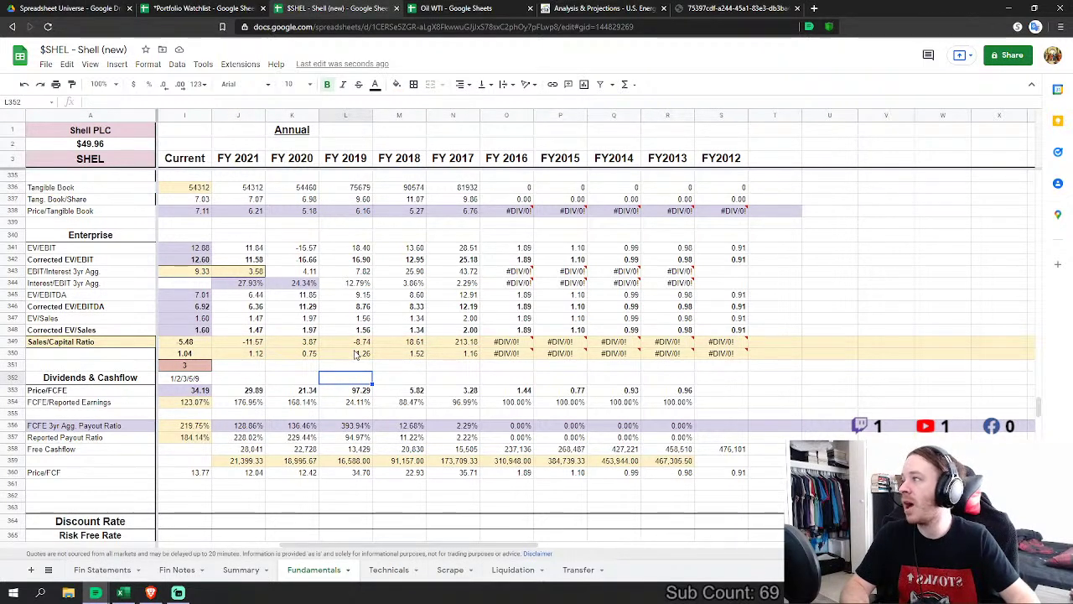
left_click(455, 366)
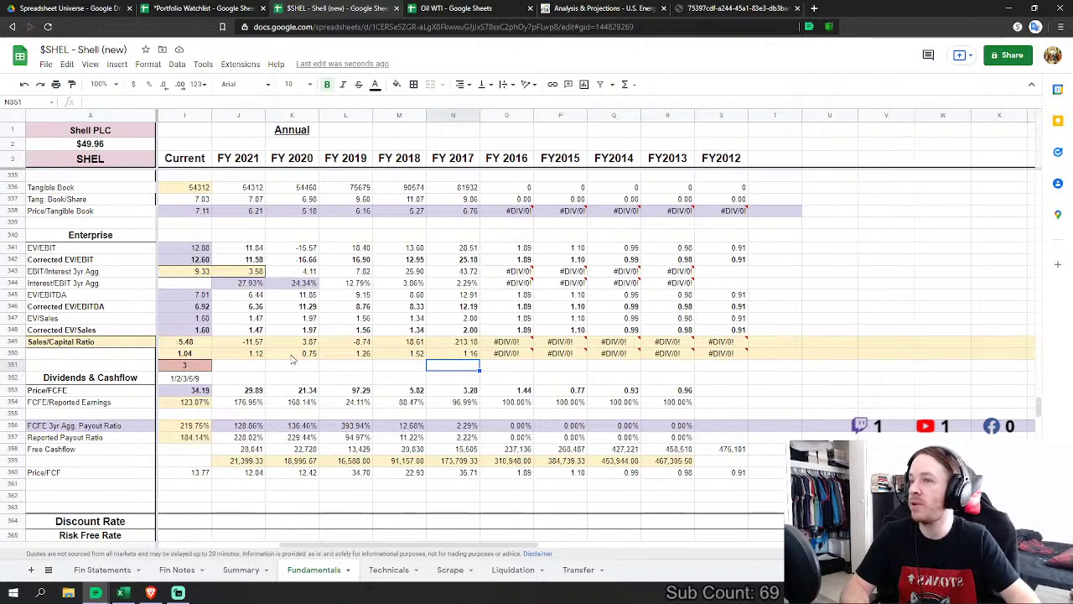
Step: Examine the P/E and Corrected P/E rows in the Earnings section, comparing the current figures with past years
scroll(431, 361, "up", 5)
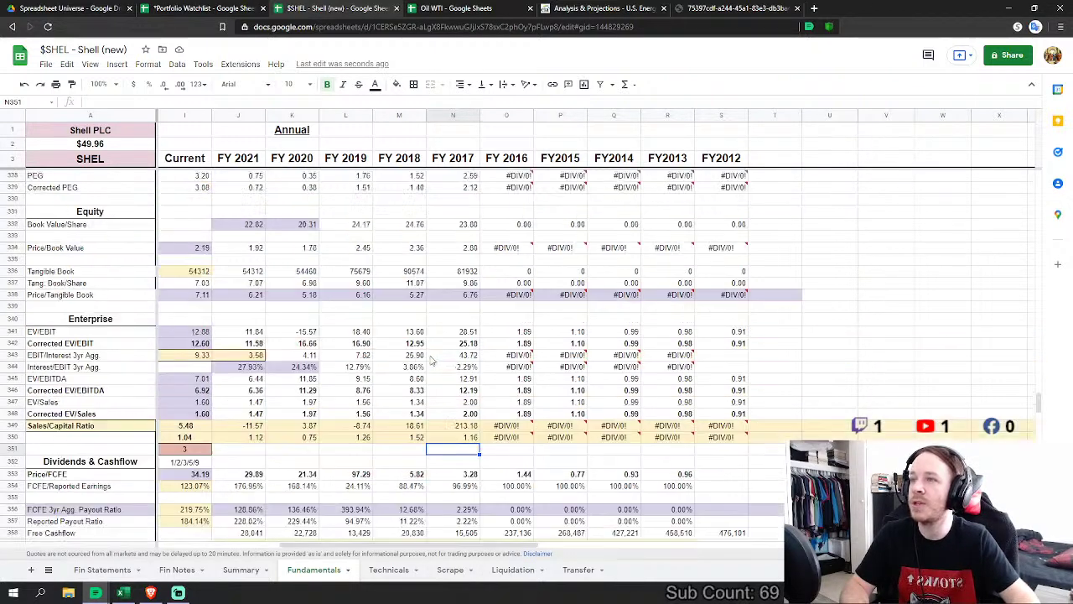
scroll(431, 360, "up", 5)
scroll(431, 361, "down", 3)
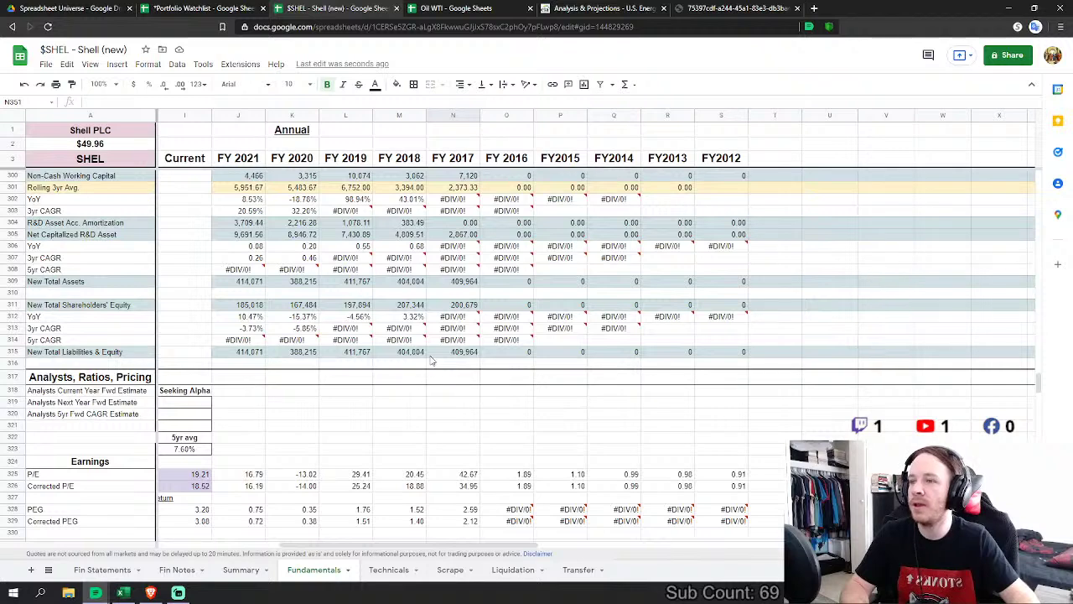
scroll(431, 360, "down", 2)
scroll(205, 390, "down", 1)
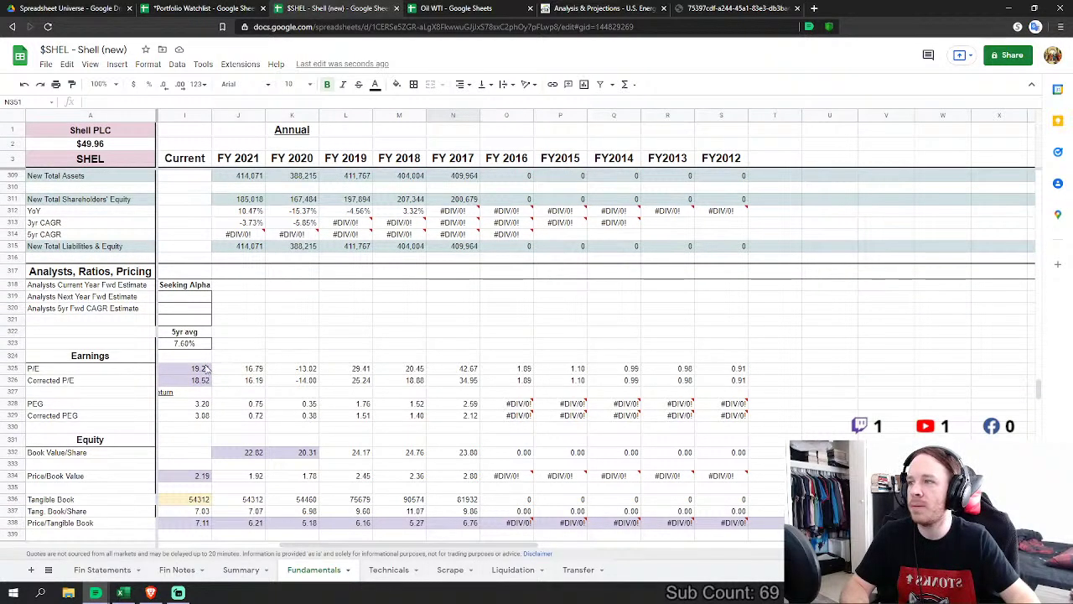
left_click_drag(201, 375, 560, 379)
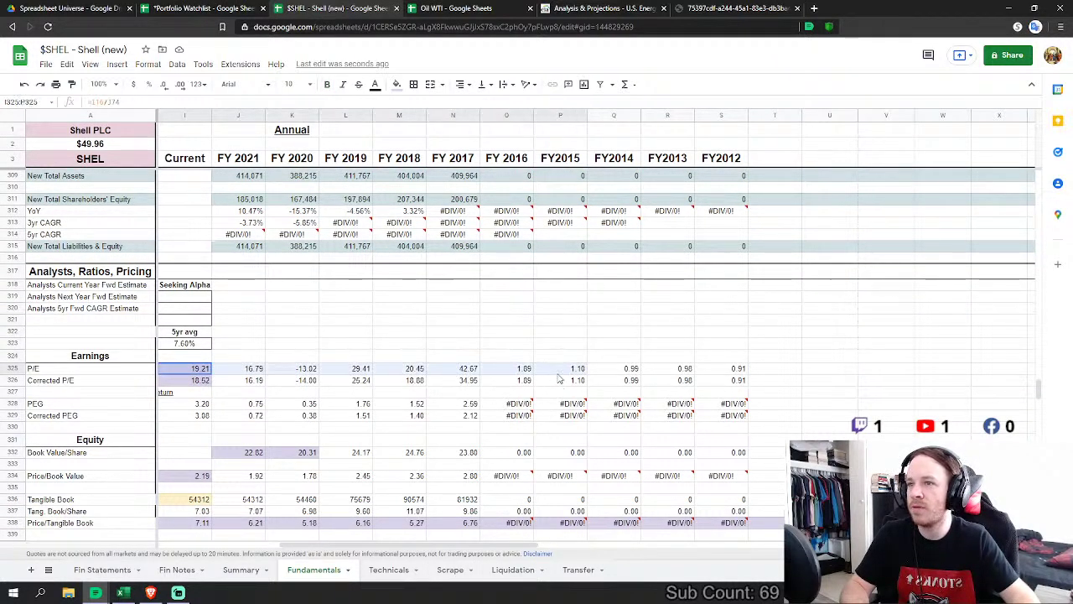
left_click(202, 375)
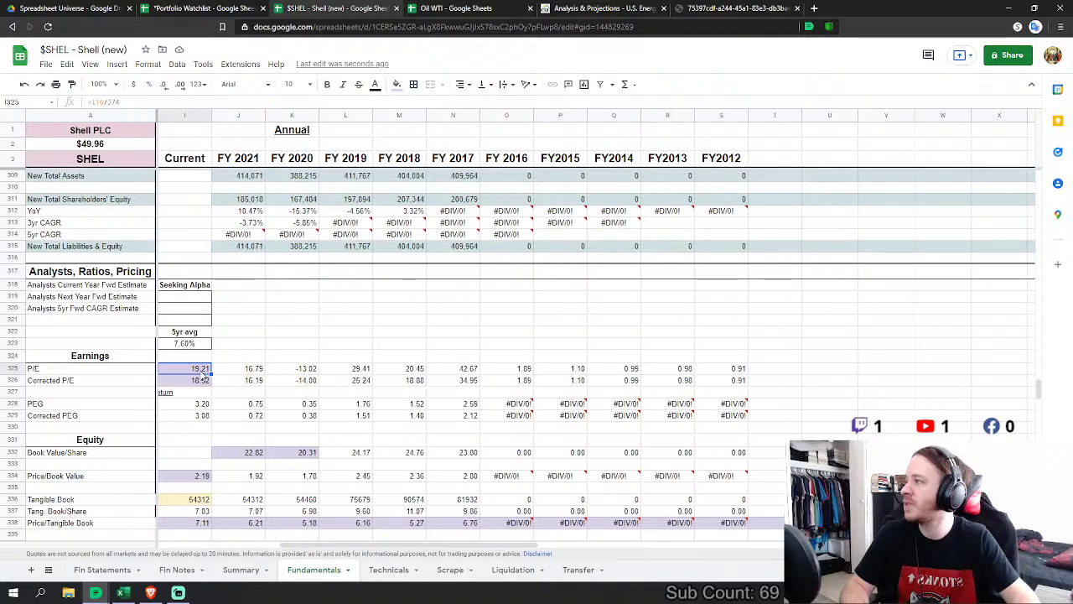
scroll(202, 378, "down", 2)
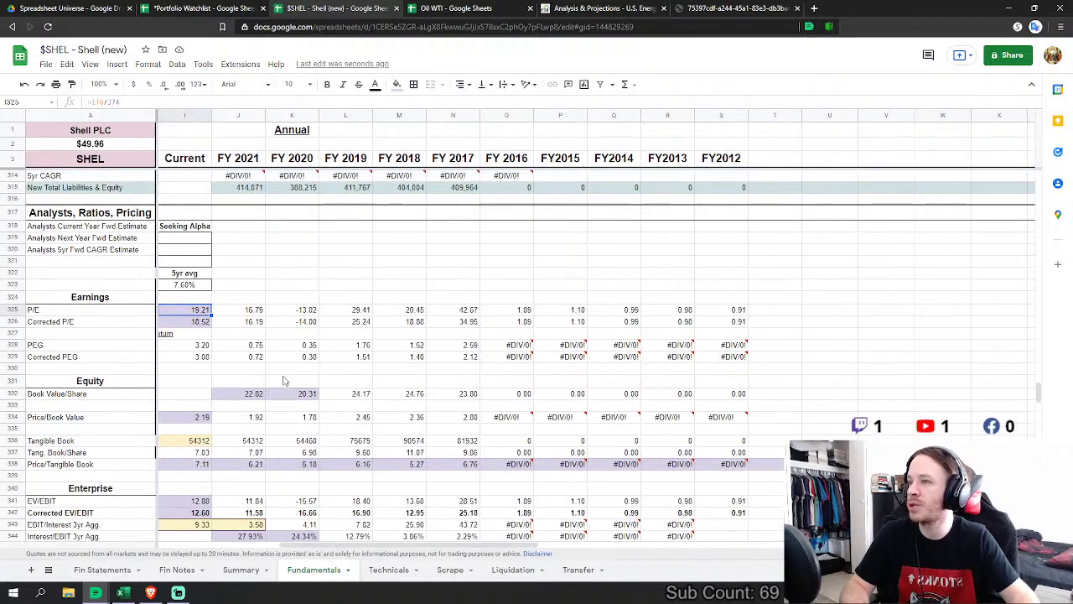
left_click(192, 324)
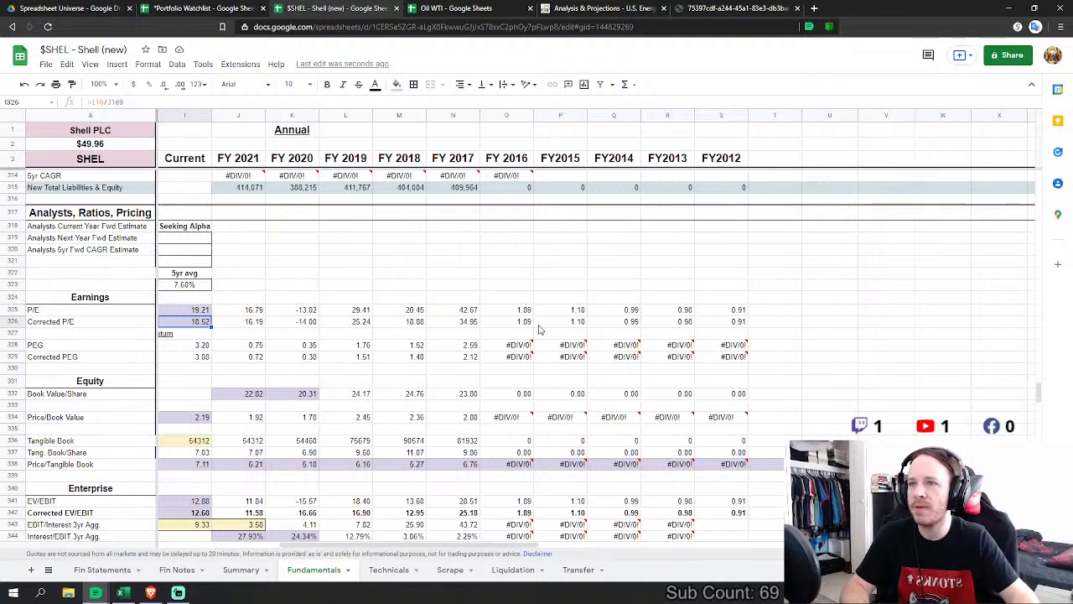
Step: Review the balance sheet rows from shareholders' equity up to current assets, checking Long-Term Debt for FY 2017 and FY 2021
scroll(568, 333, "up", 8)
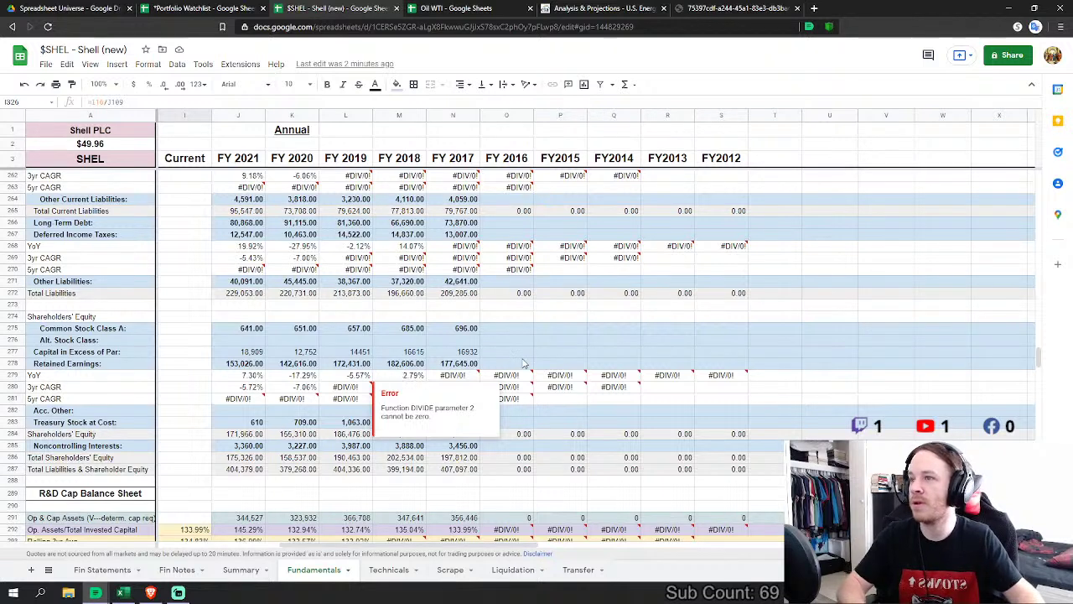
left_click(671, 355)
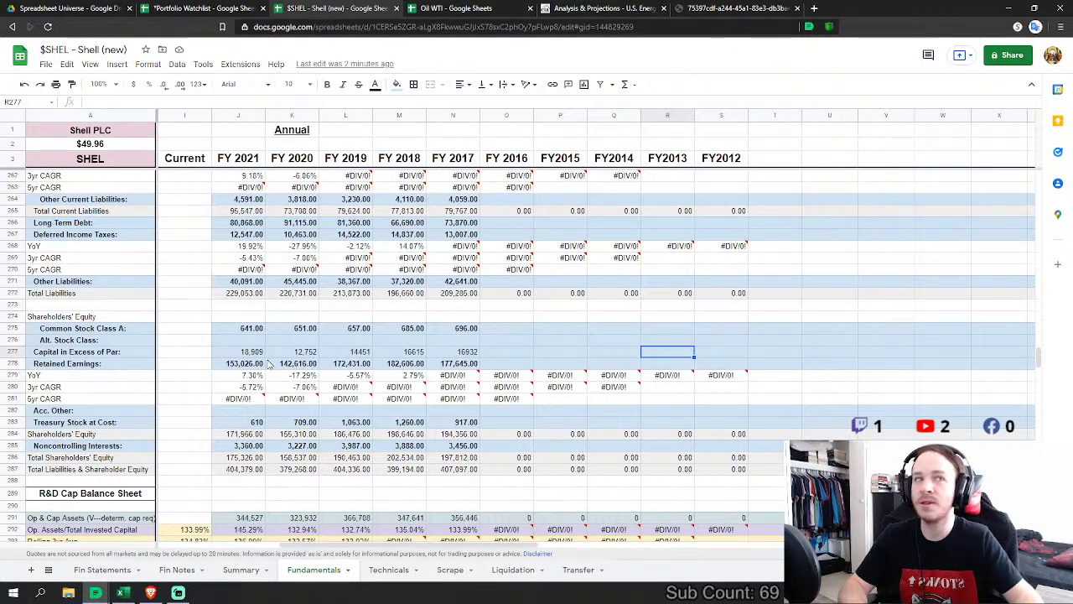
scroll(382, 319, "up", 3)
scroll(438, 253, "up", 2)
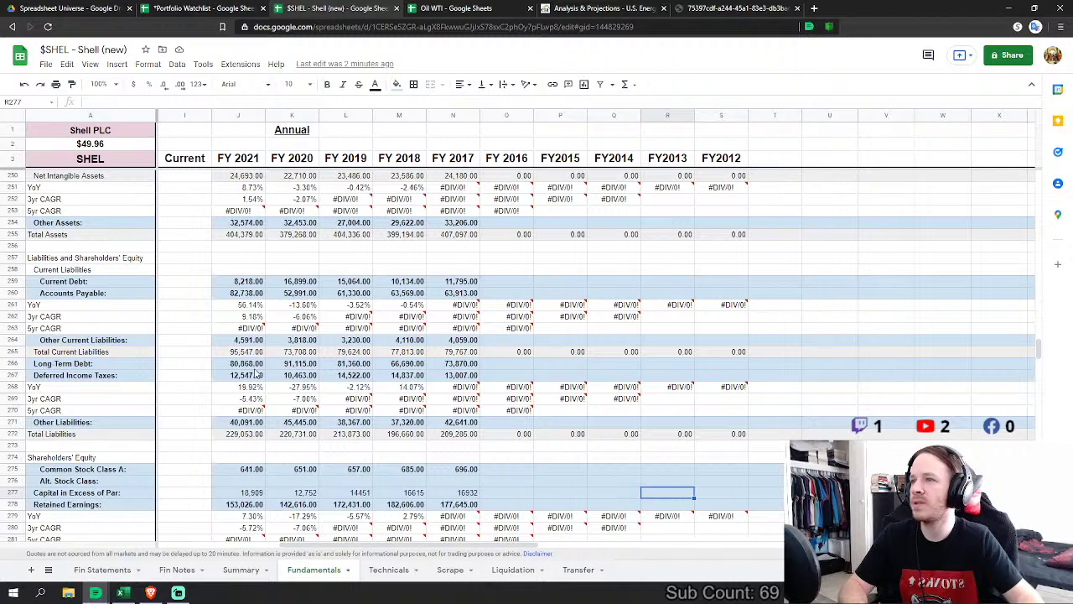
left_click(454, 366)
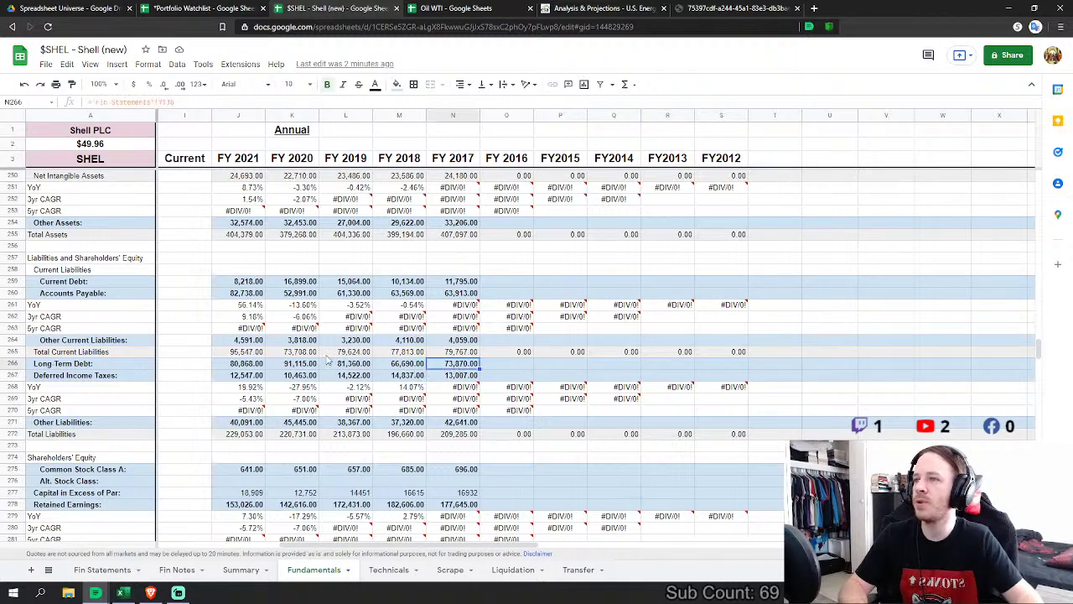
left_click(250, 365)
scroll(335, 361, "up", 4)
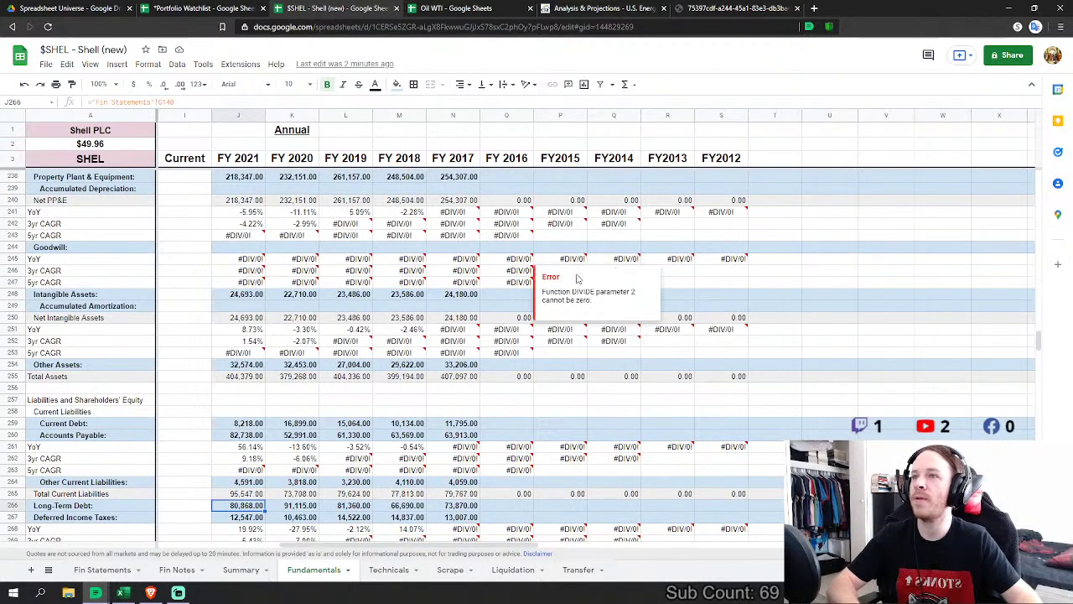
left_click(508, 379)
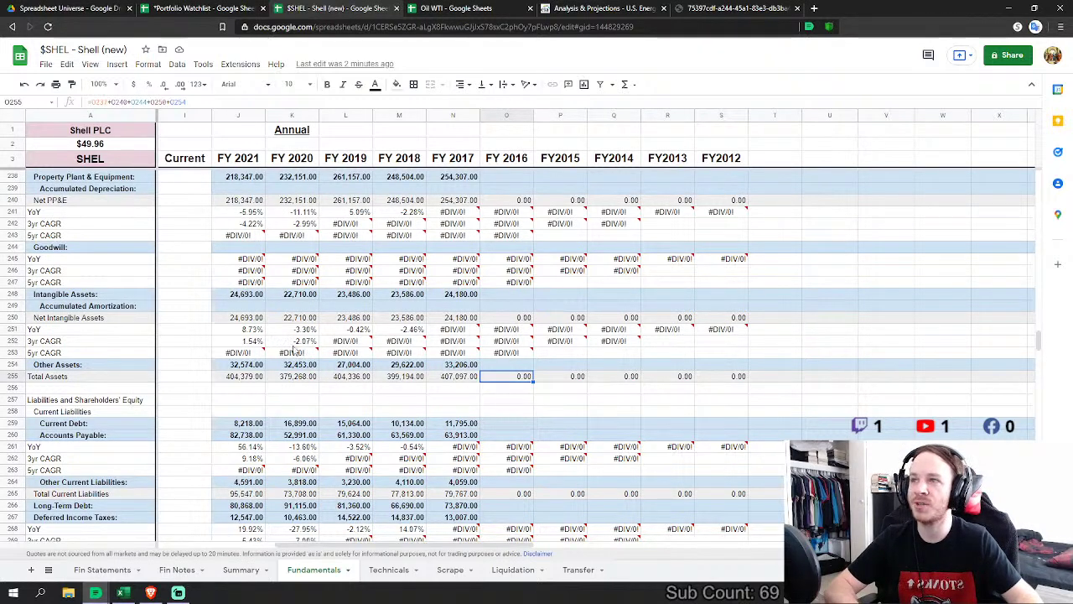
scroll(293, 352, "up", 2)
scroll(294, 351, "up", 3)
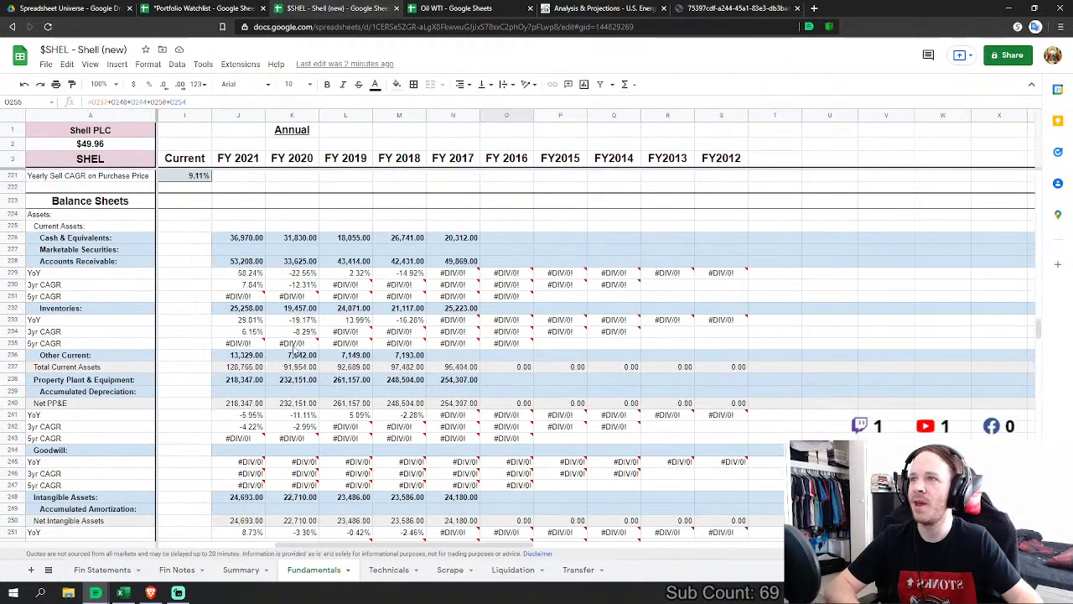
scroll(255, 340, "down", 1)
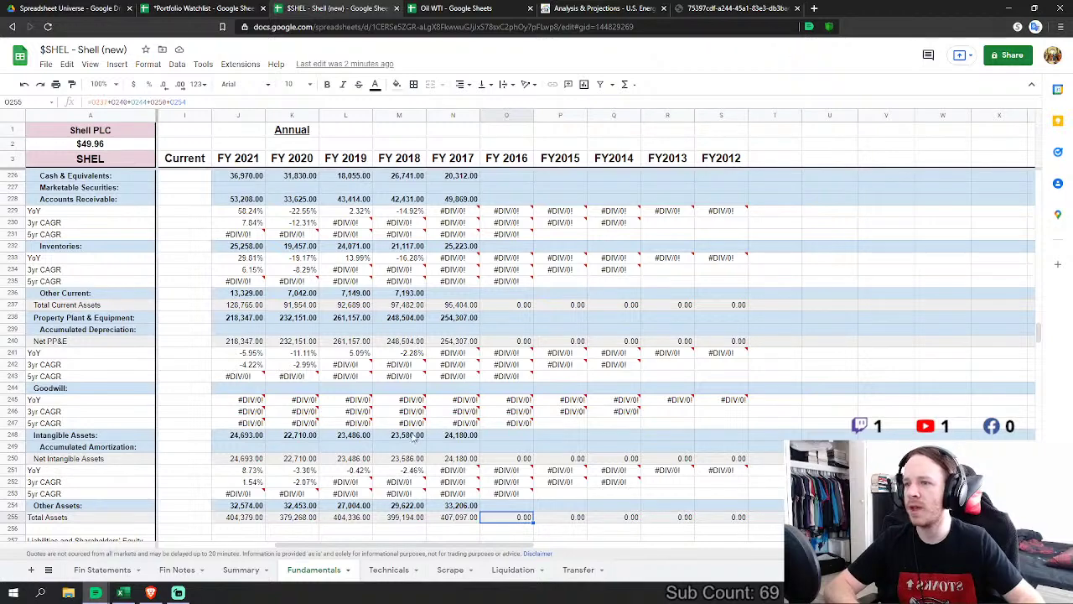
Step: Examine the balance sheet's assets and liabilities, comparing Property Plant & Equipment from FY 2021 to FY 2017 and the FY 2020 Net PP&E YoY change
scroll(369, 503, "down", 5)
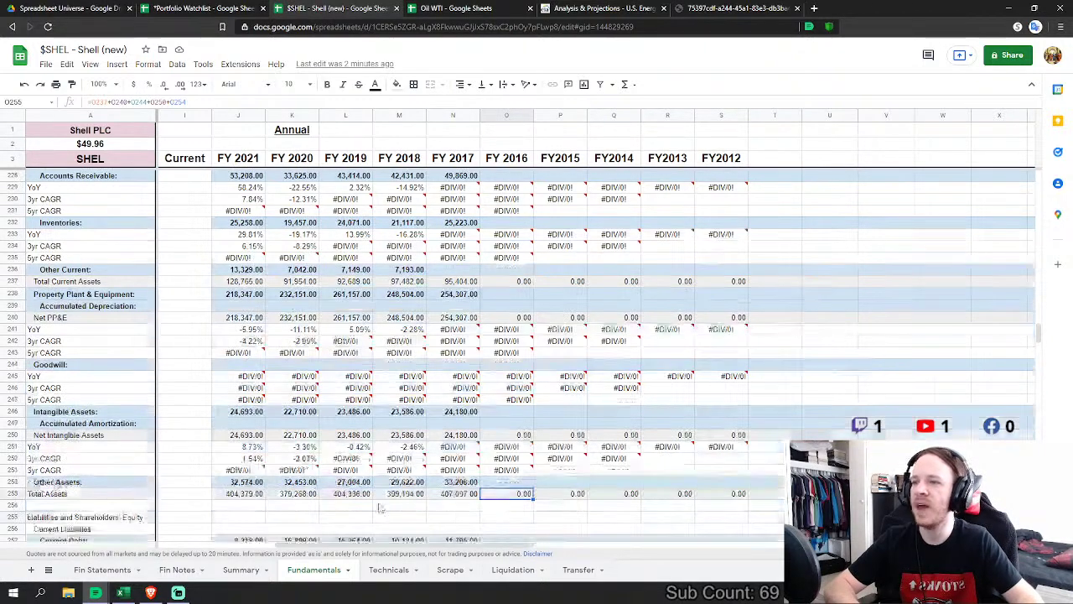
scroll(312, 408, "up", 7)
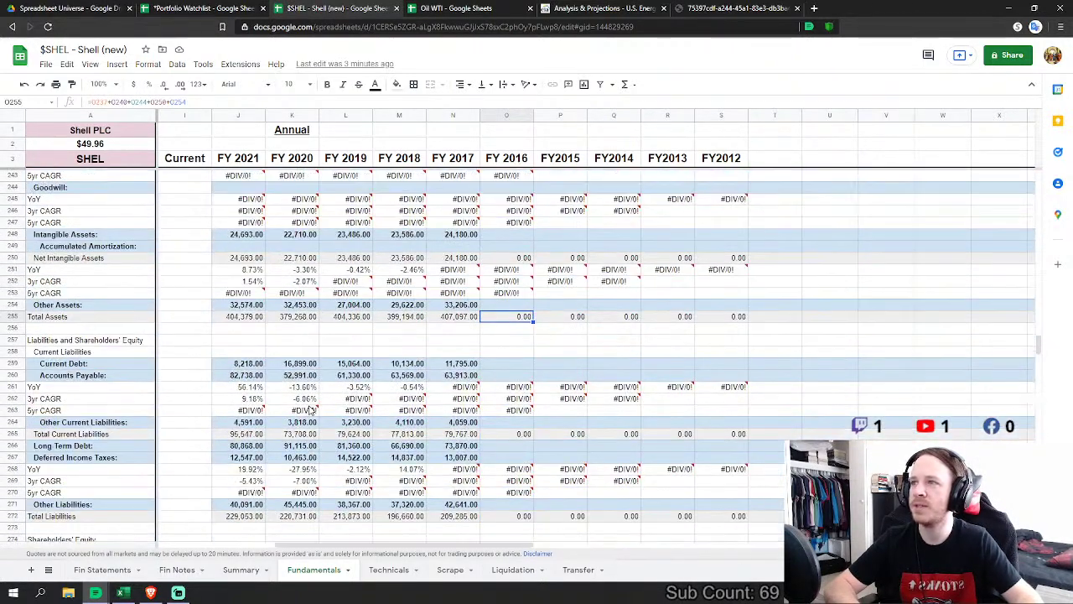
scroll(311, 408, "up", 1)
scroll(312, 408, "down", 2)
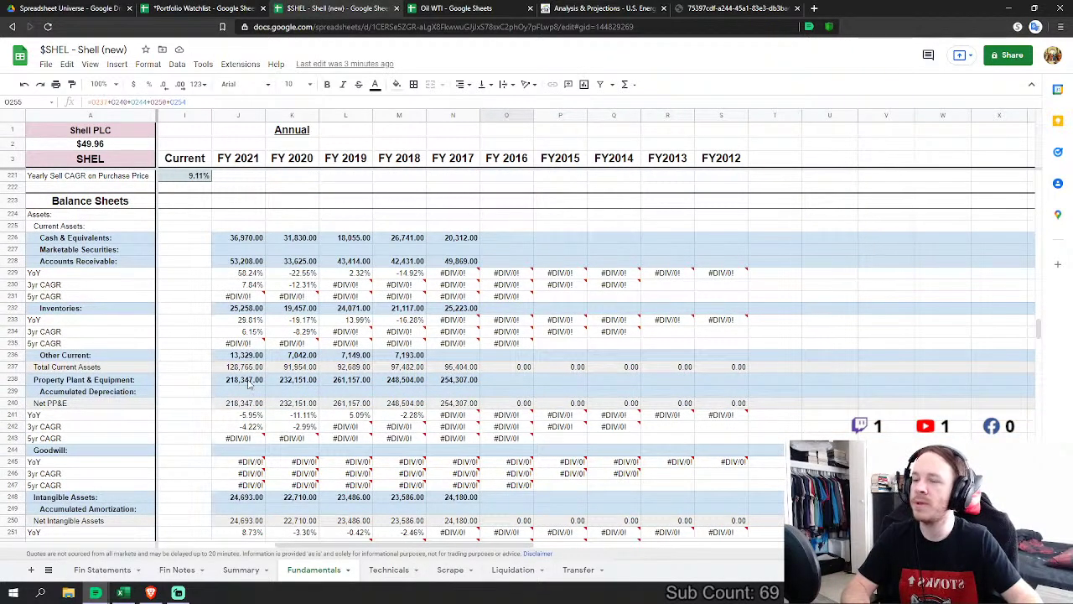
left_click_drag(452, 383, 256, 383)
left_click(308, 416)
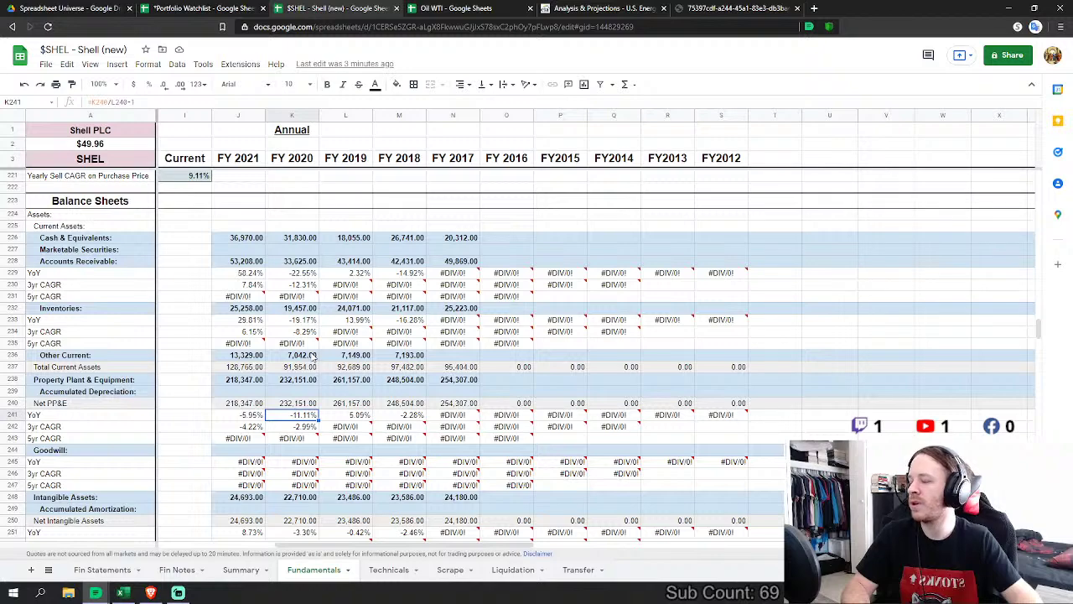
Step: Set the averaging period below the current Non-Cash ROIC (I200) to 5 and check the current Excess Returns
scroll(312, 356, "up", 3)
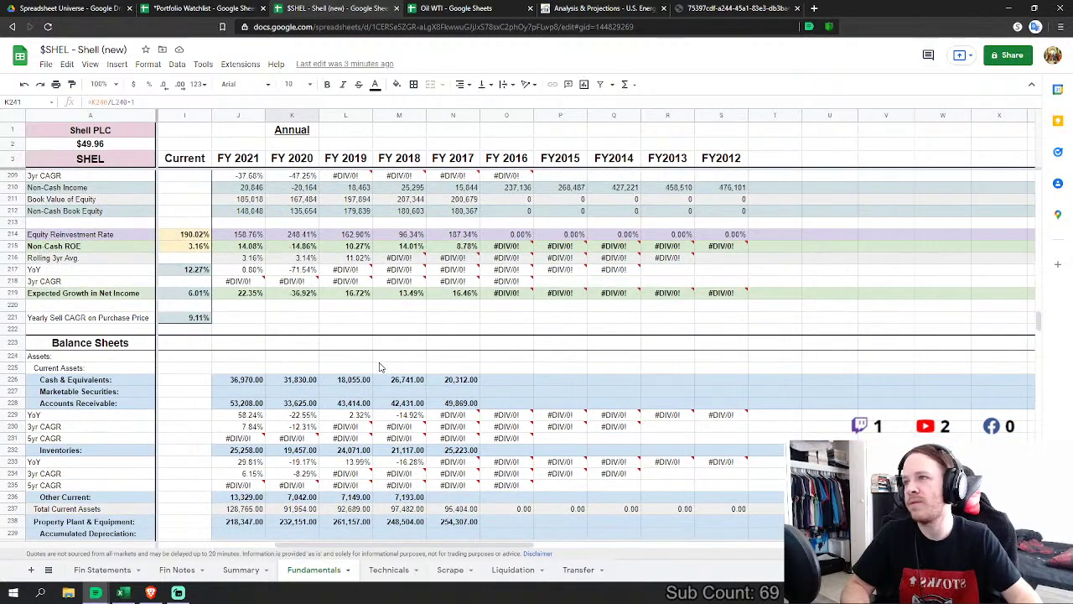
scroll(399, 354, "up", 4)
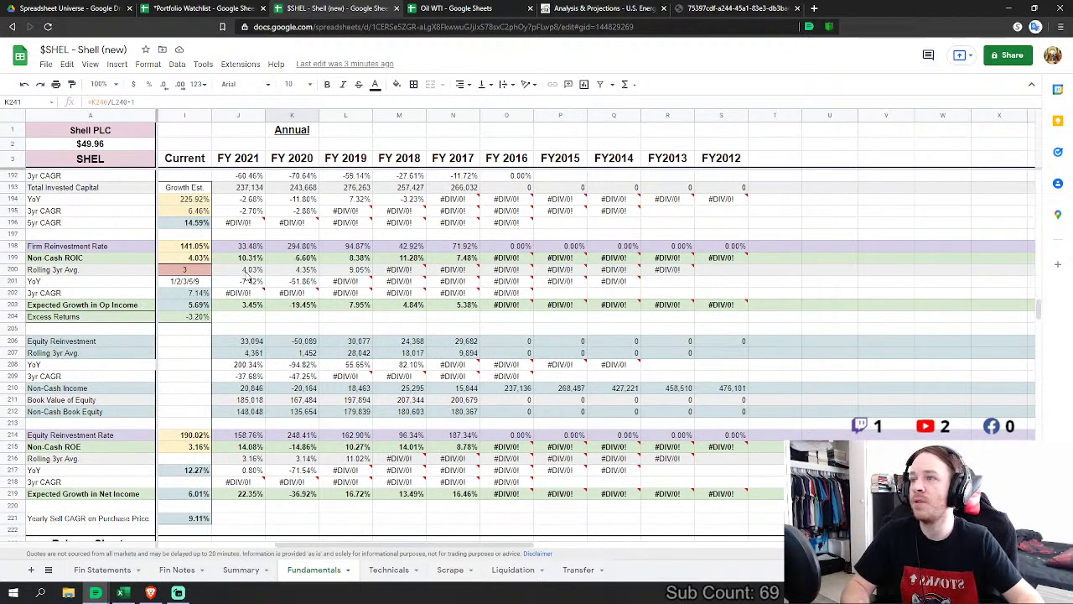
left_click(186, 271)
type("5")
key("Return")
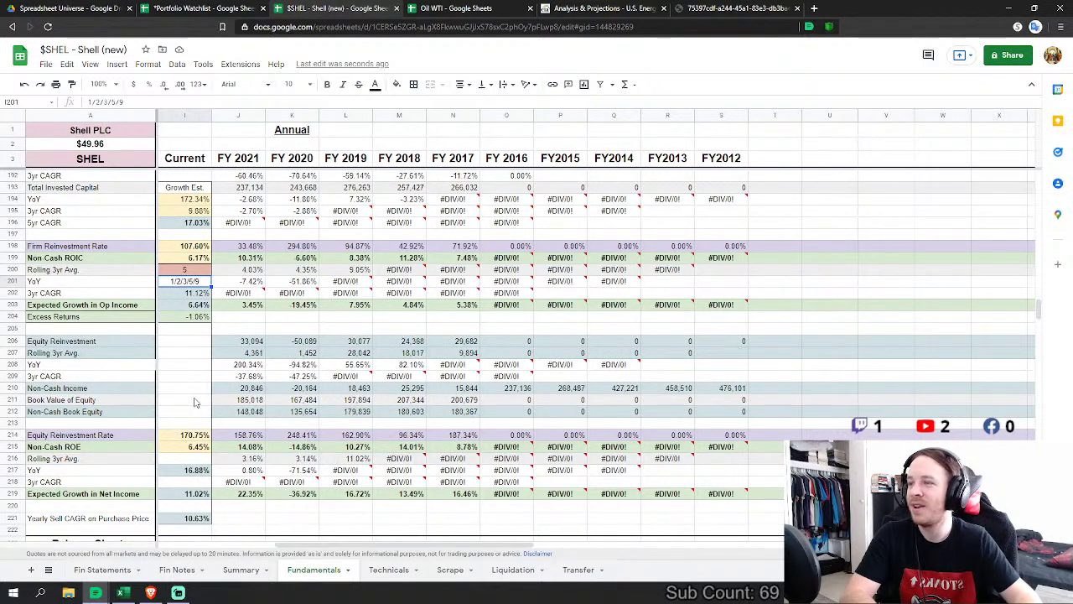
left_click(196, 318)
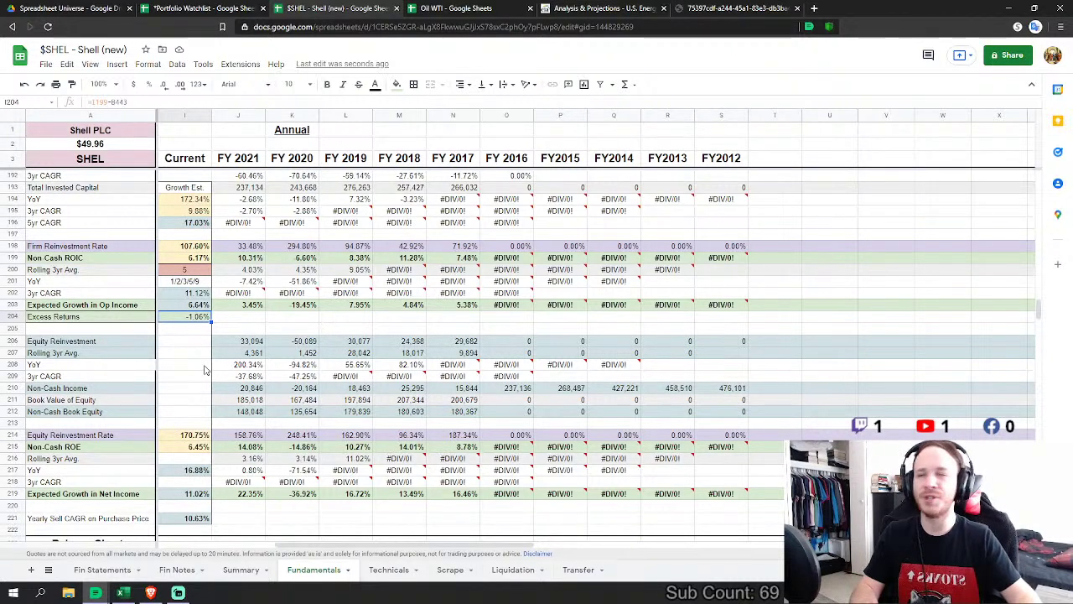
Step: Inspect the current Non-Cash ROIC, then review the reinvestment, operating margin and dividend rows up to the free cashflow rows
scroll(200, 409, "down", 1)
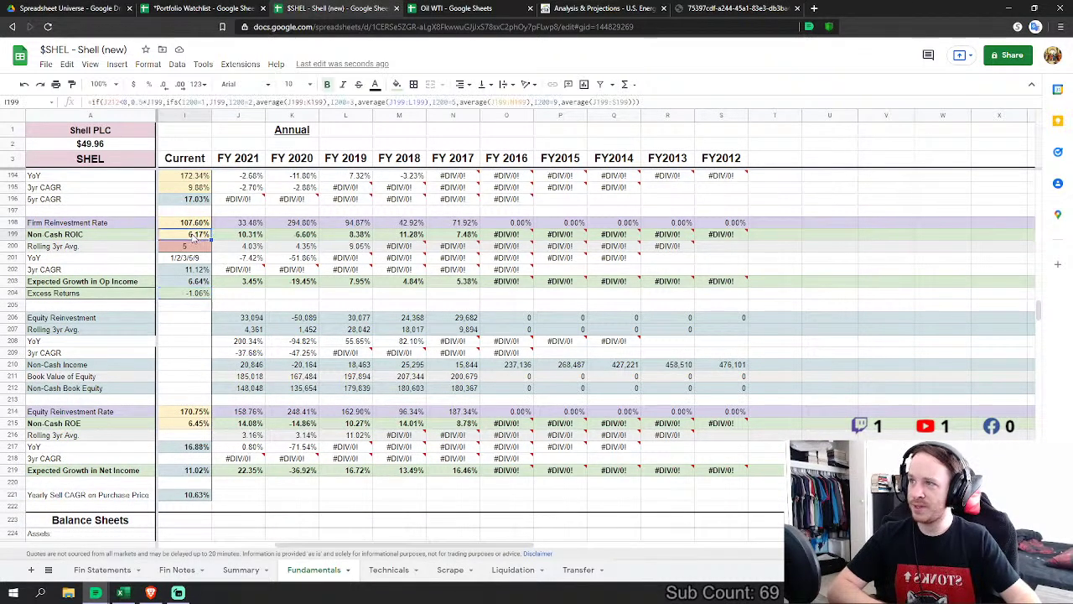
left_click(186, 364)
scroll(216, 391, "up", 5)
scroll(222, 400, "up", 5)
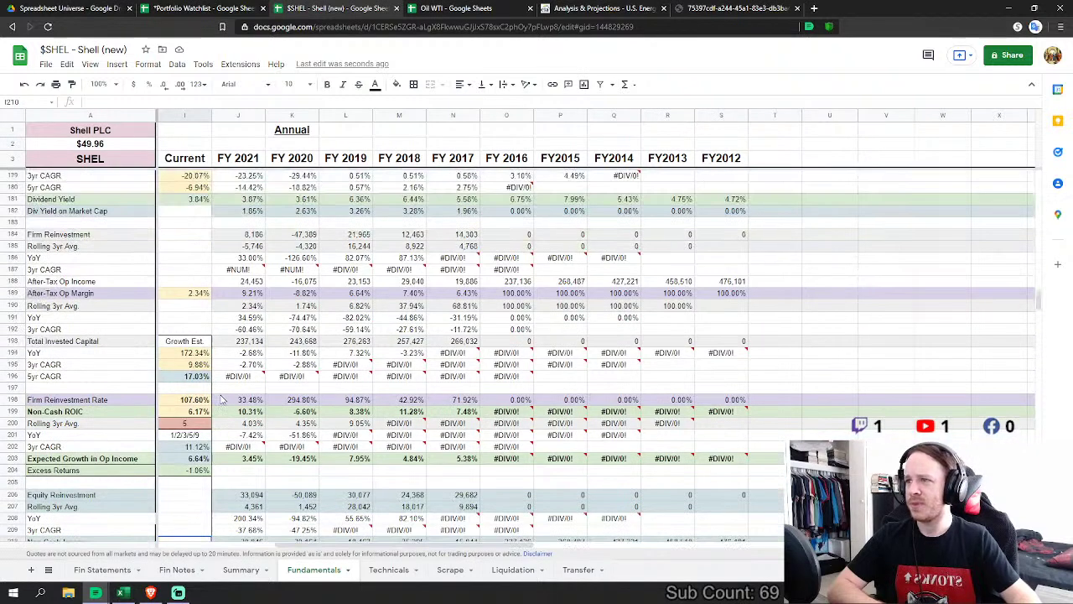
scroll(223, 400, "up", 1)
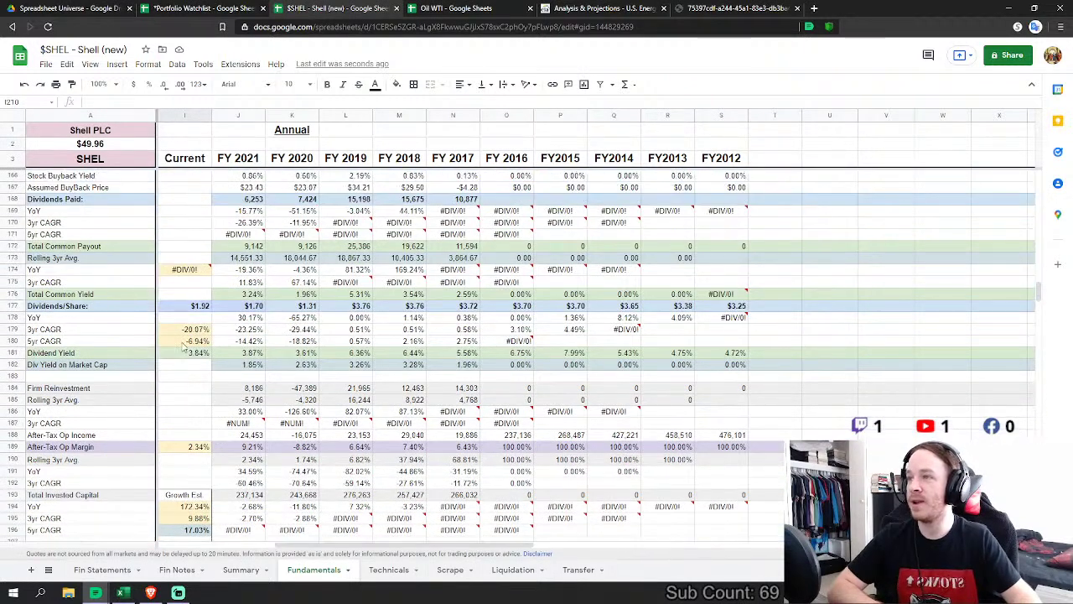
scroll(310, 401, "up", 2)
scroll(310, 401, "up", 4)
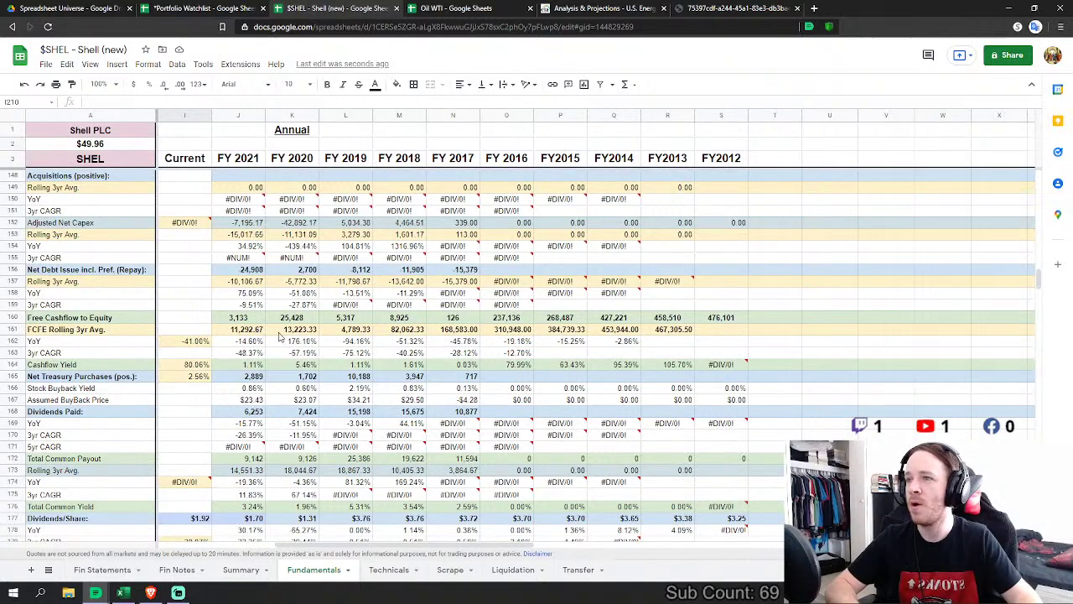
Step: Compare Free Cashflow to Equity with Total Common Payout from FY 2021 to FY 2017, including the payout's rolling average change
left_click_drag(251, 318, 439, 321)
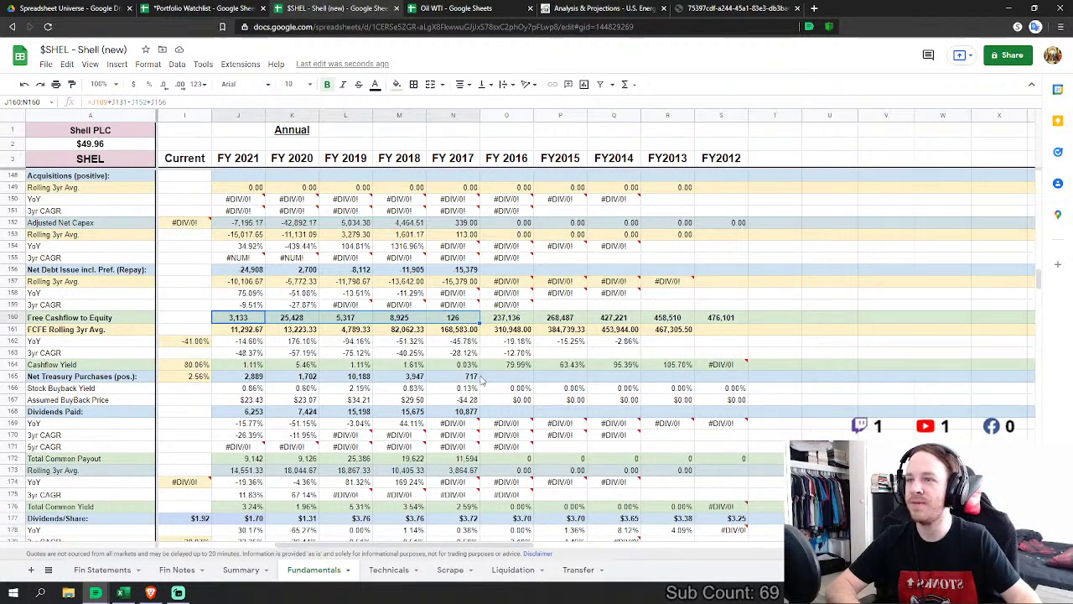
left_click_drag(252, 458, 459, 462)
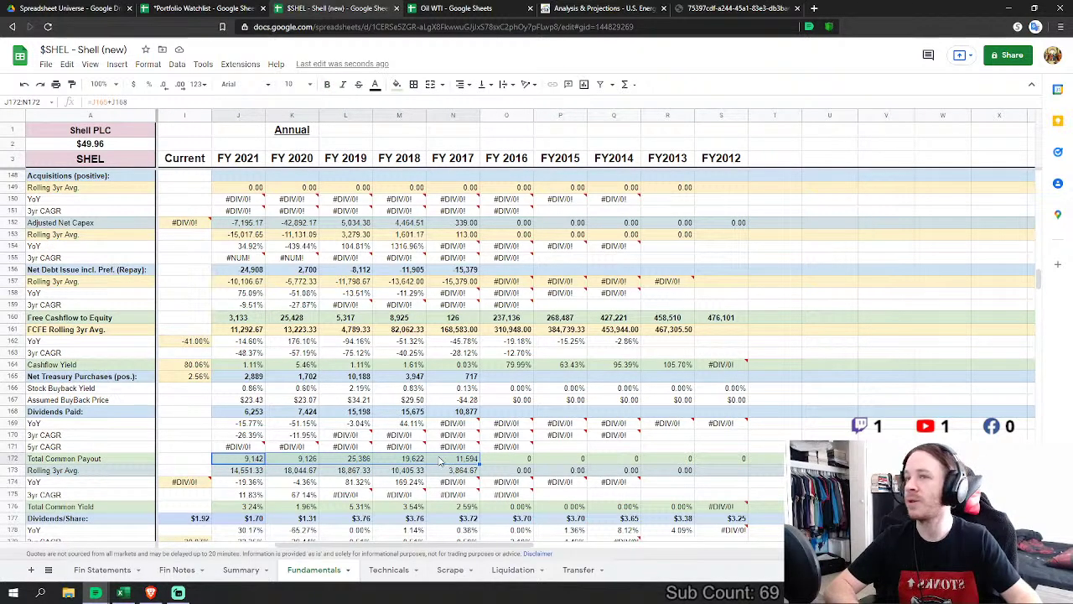
left_click(366, 327)
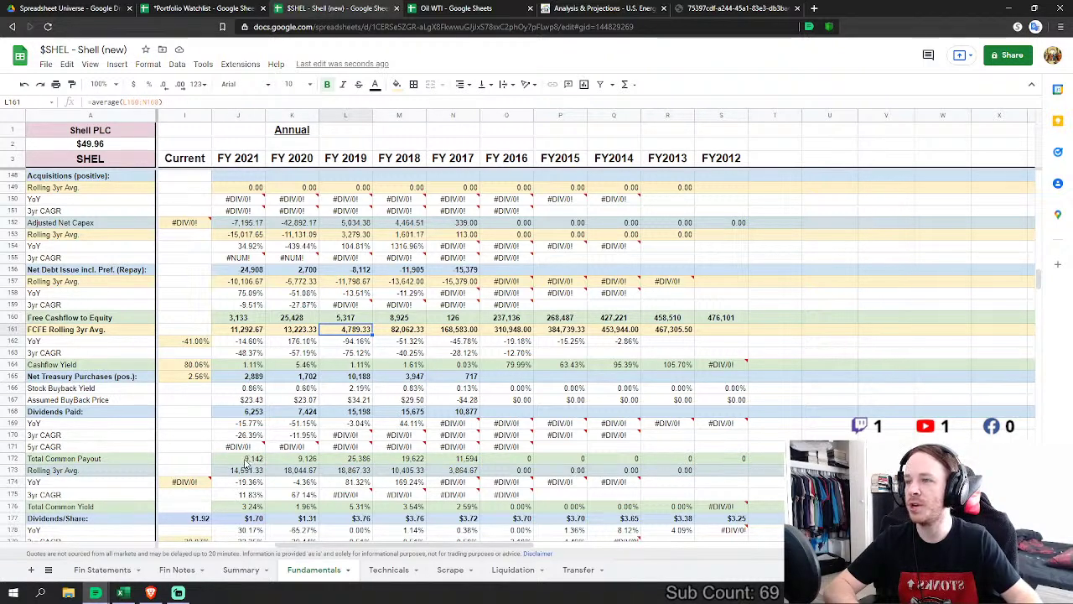
left_click_drag(249, 460, 310, 460)
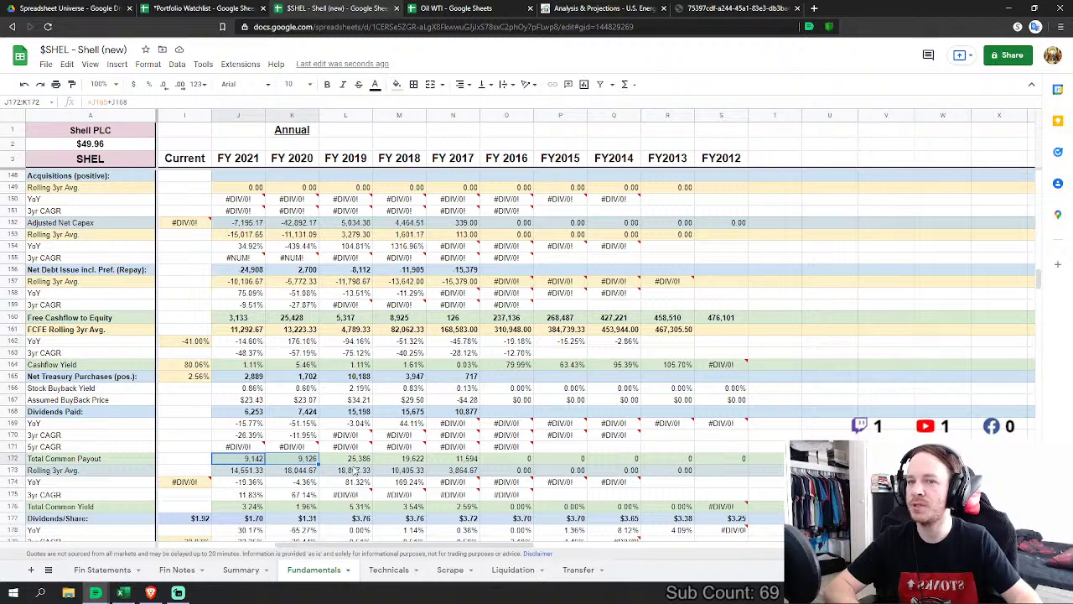
left_click(303, 483)
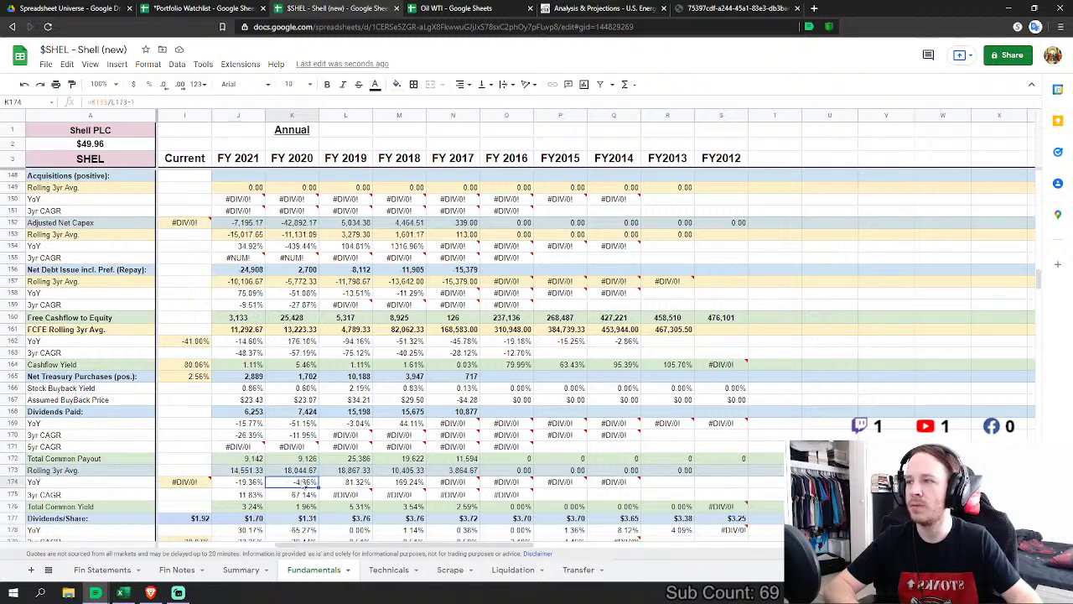
left_click_drag(214, 459, 465, 460)
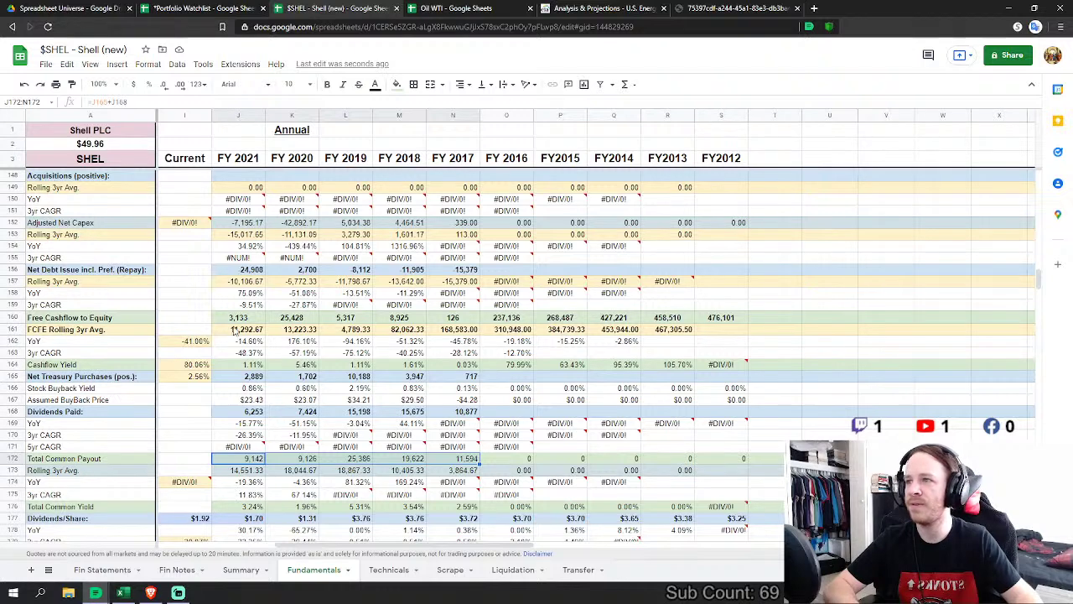
left_click_drag(235, 318, 457, 325)
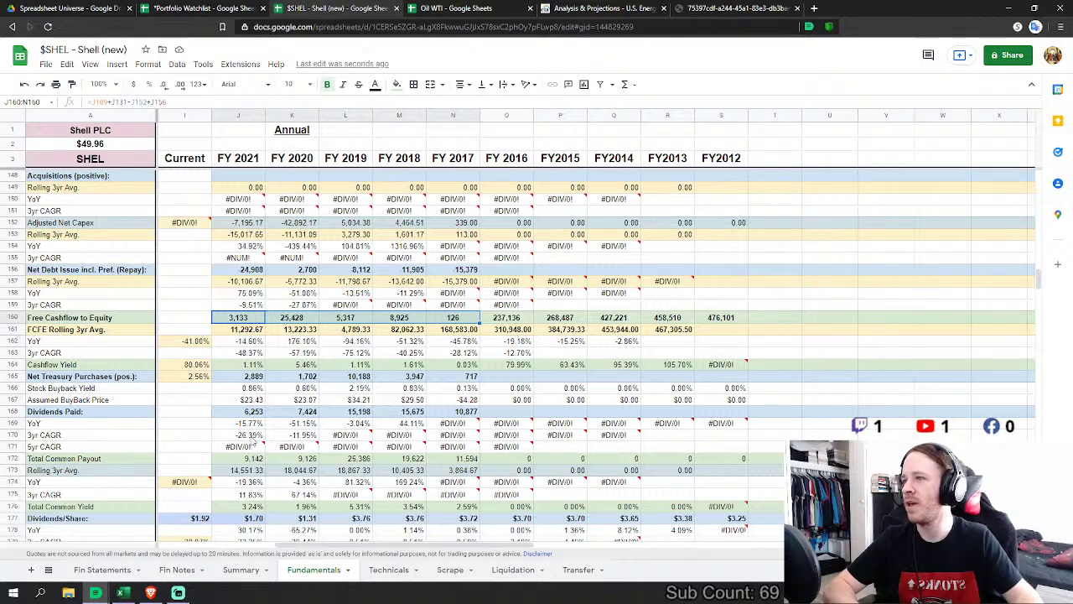
left_click_drag(254, 460, 311, 460)
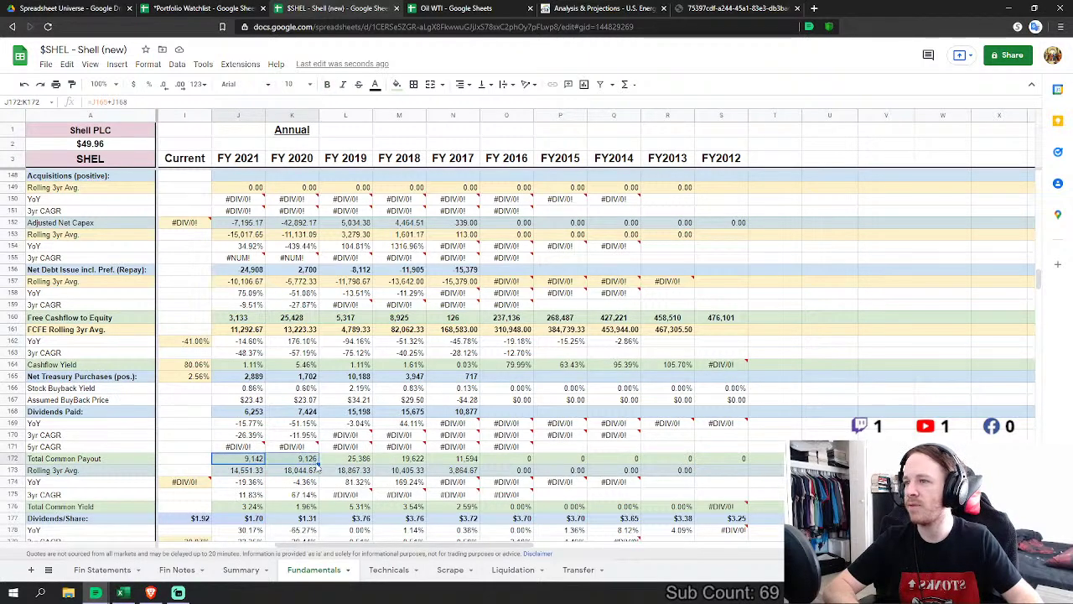
Step: Compare Total Common Payout with Free Cashflow to Equity for FY 2019 to FY 2017
mouse_move(344, 495)
left_click(506, 399)
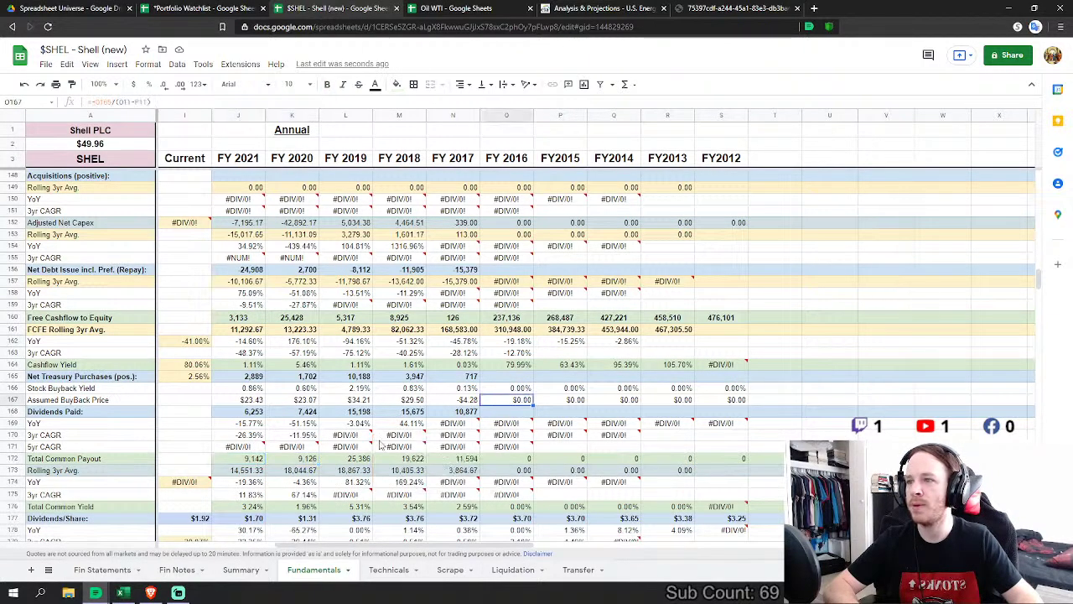
left_click_drag(344, 460, 453, 460)
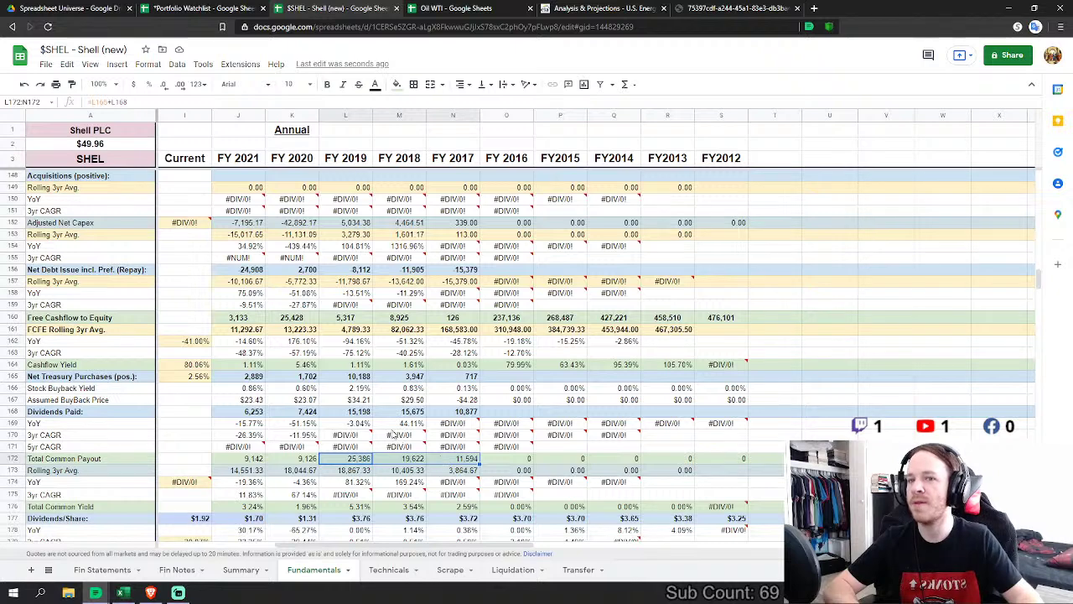
left_click(240, 319)
left_click_drag(240, 318, 453, 319)
left_click(346, 319)
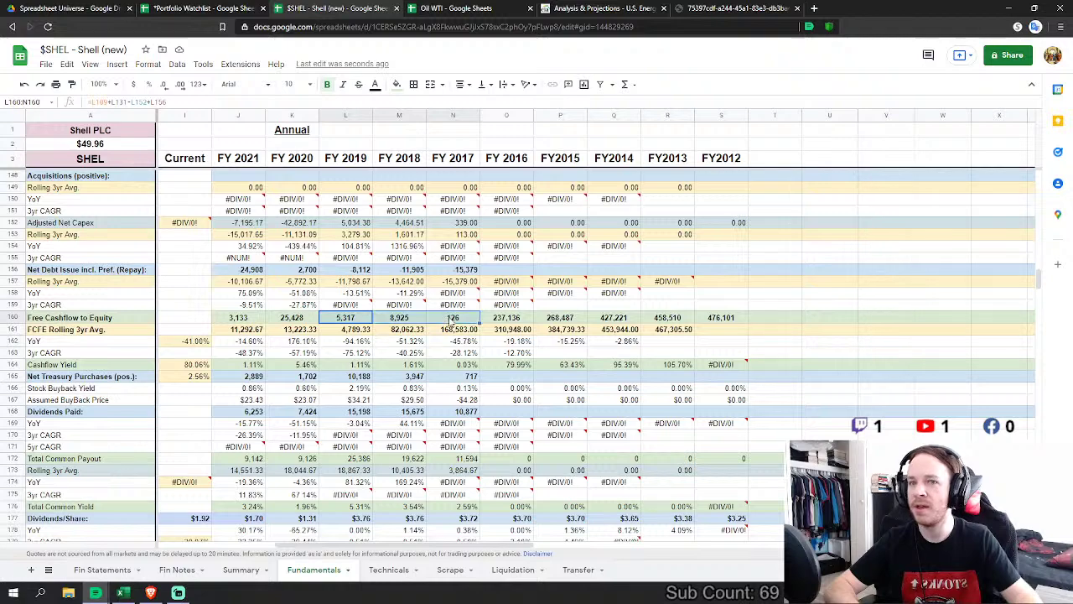
Step: Examine the Cashflow & Growth rows, from depreciation and Capex to Acquisitions, Adjusted Net Capex and Net Debt Issue
scroll(272, 275, "up", 2)
left_click(368, 259)
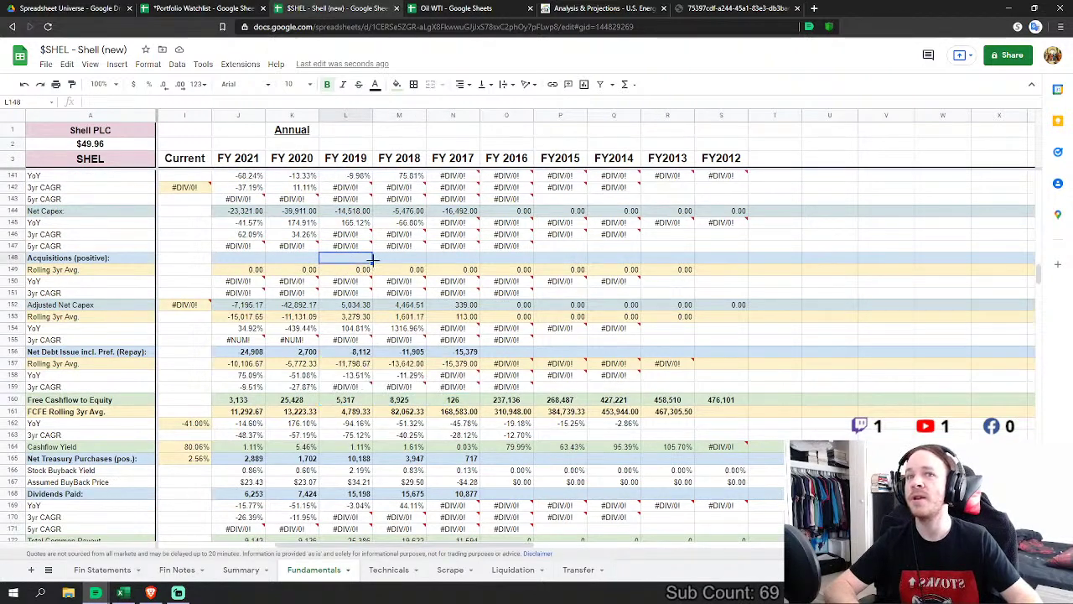
scroll(1023, 289, "up", 8)
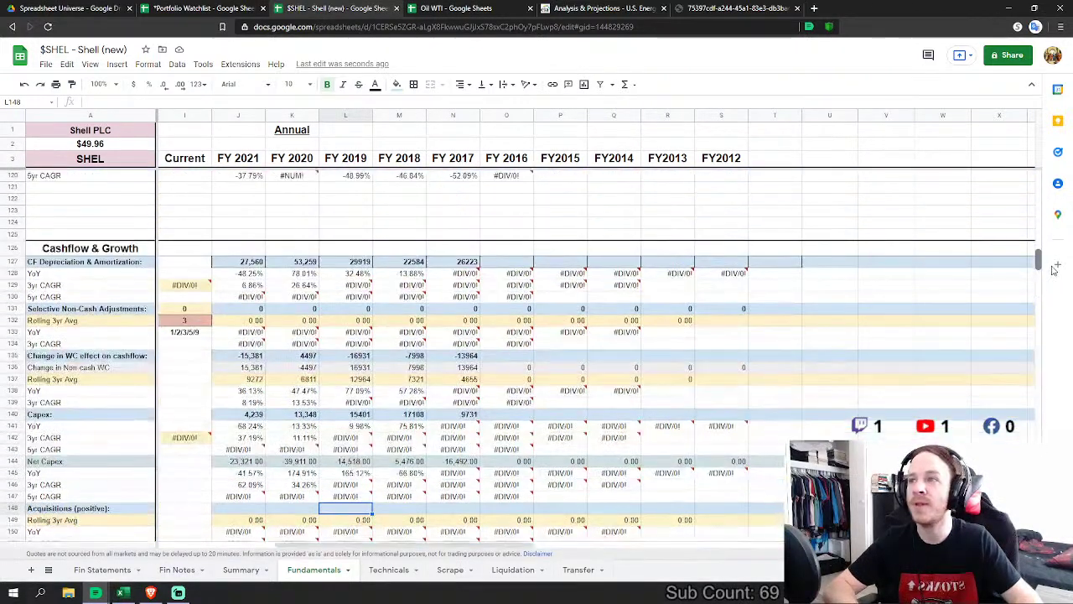
scroll(1059, 269, "down", 5)
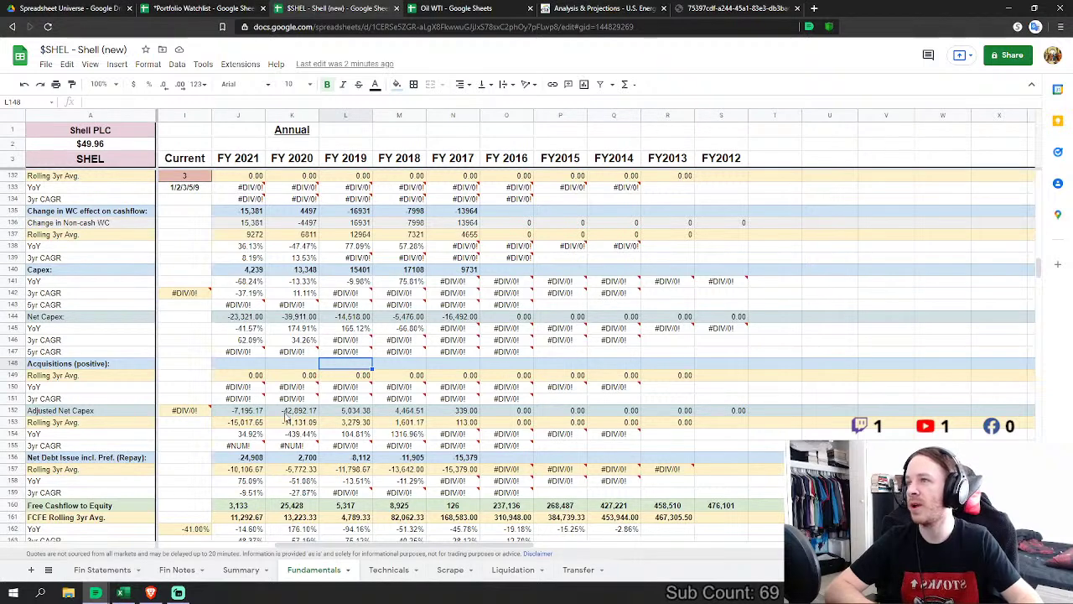
mouse_move(264, 411)
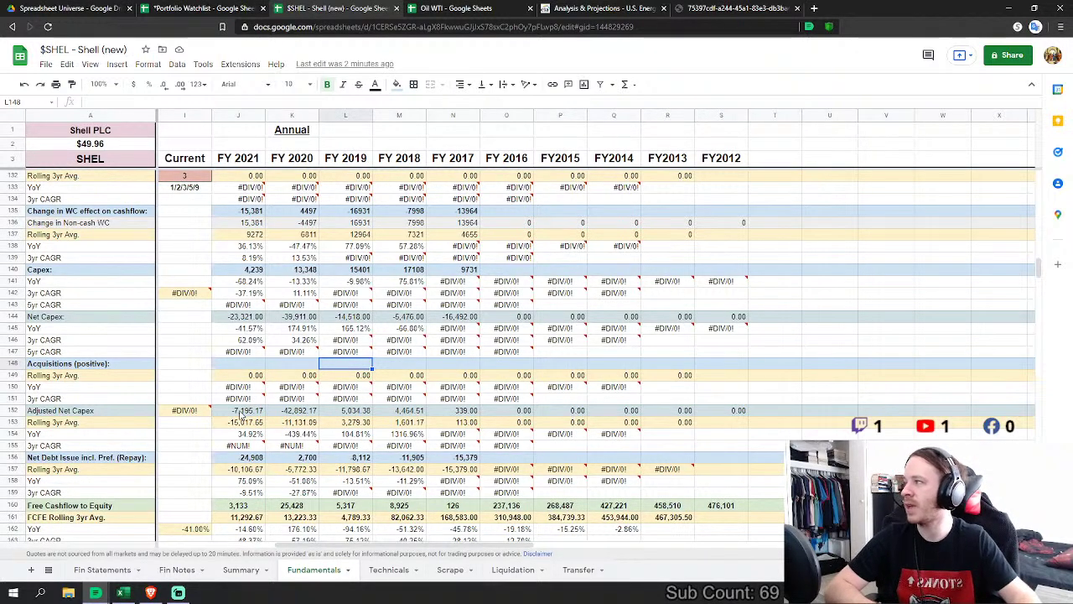
scroll(289, 386, "up", 3)
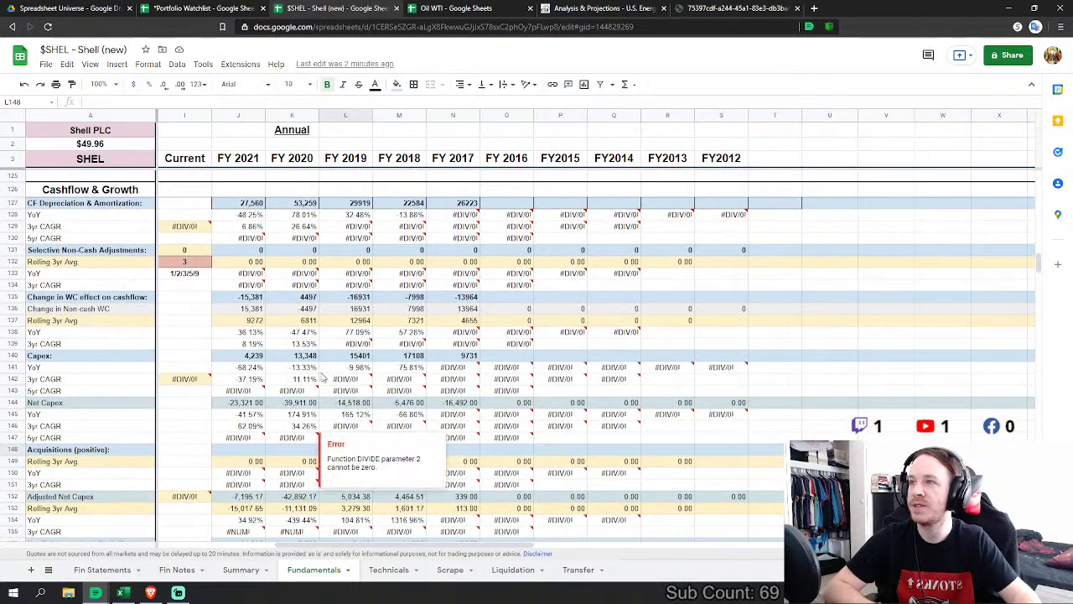
scroll(188, 527, "up", 2)
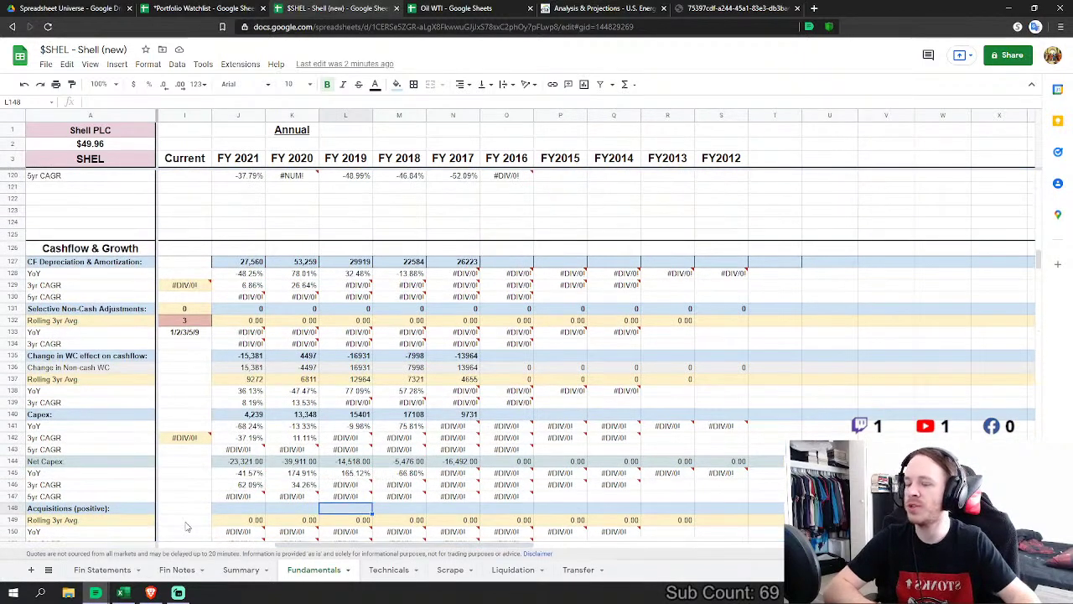
Step: Compare the current Corrected Net Income Margin with FY 2021 and its 5yr CAGR, then review the R&D Capitalized Income rows
scroll(369, 420, "up", 9)
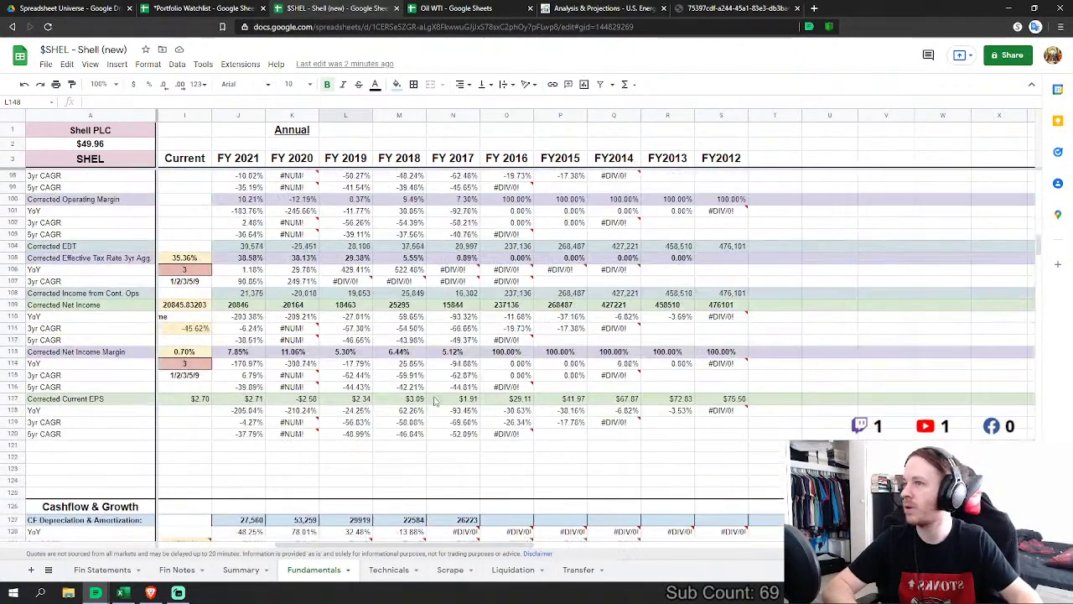
scroll(388, 411, "up", 1)
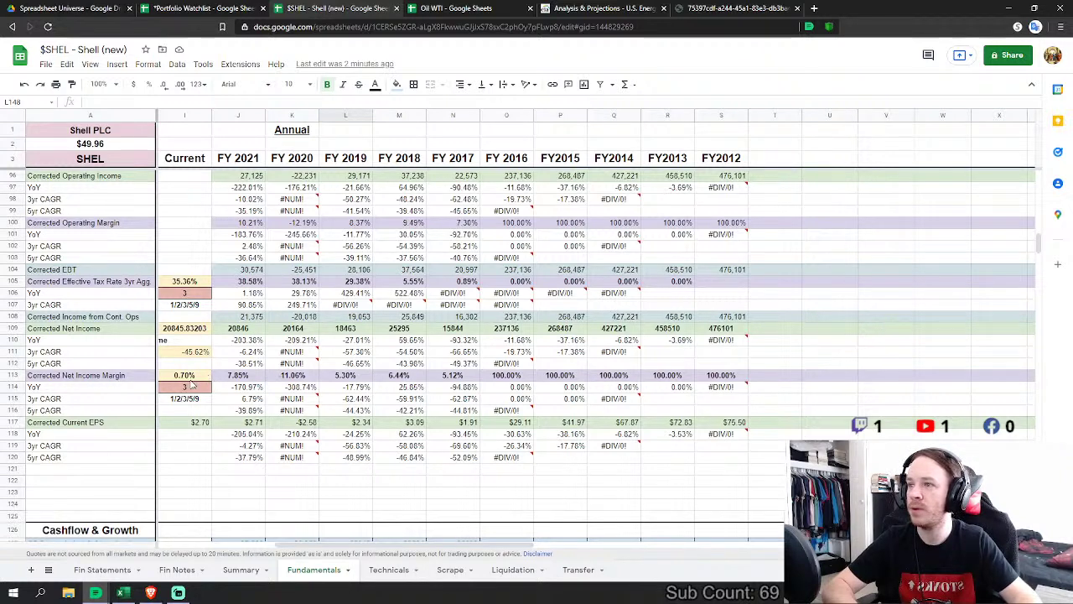
left_click_drag(195, 380, 239, 384)
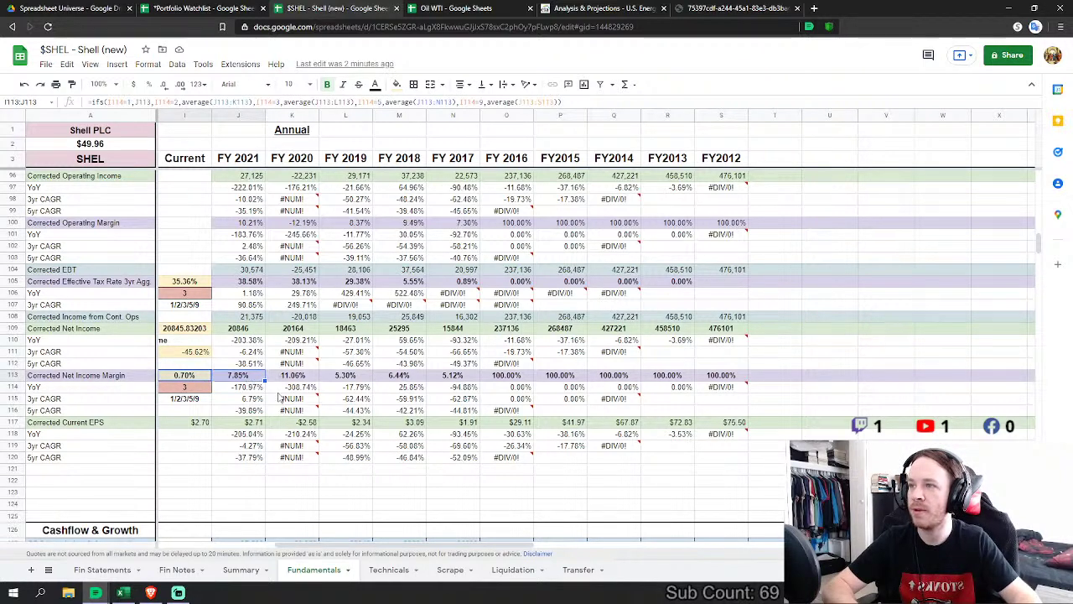
left_click(245, 410)
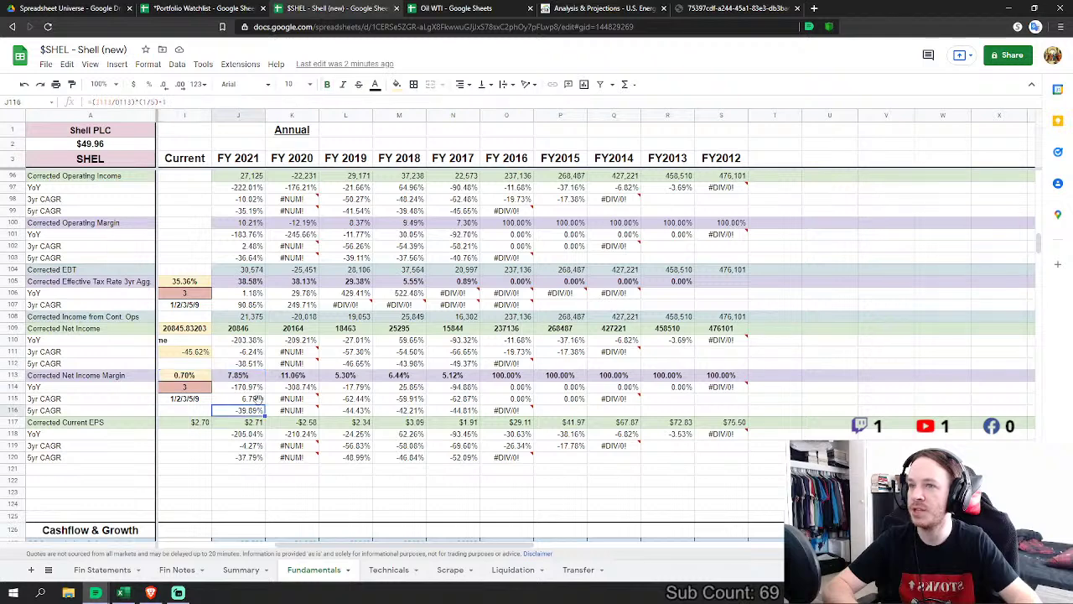
scroll(249, 413, "up", 5)
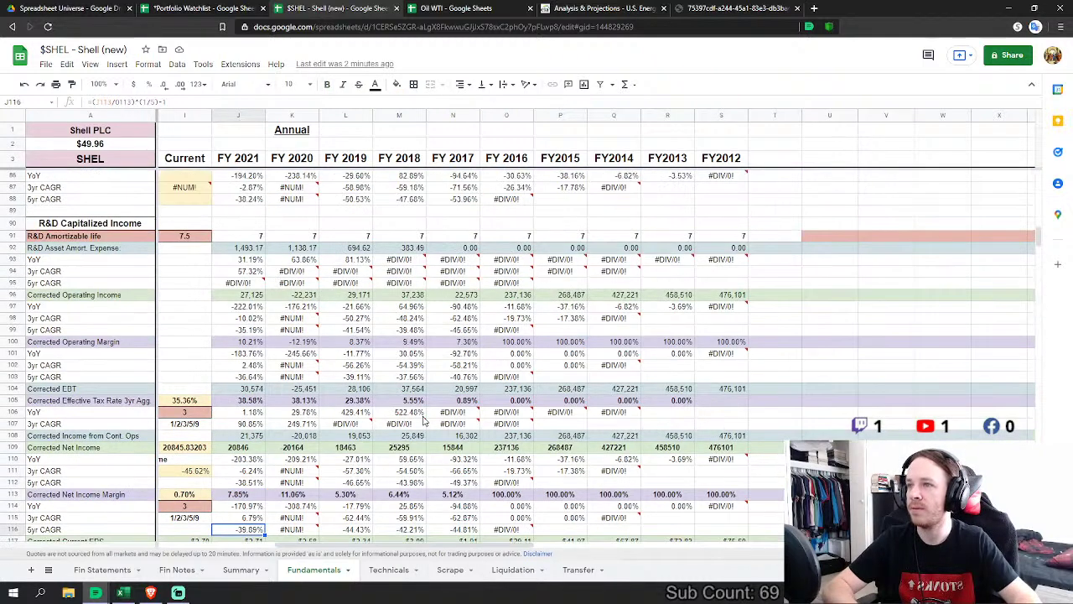
scroll(394, 440, "up", 1)
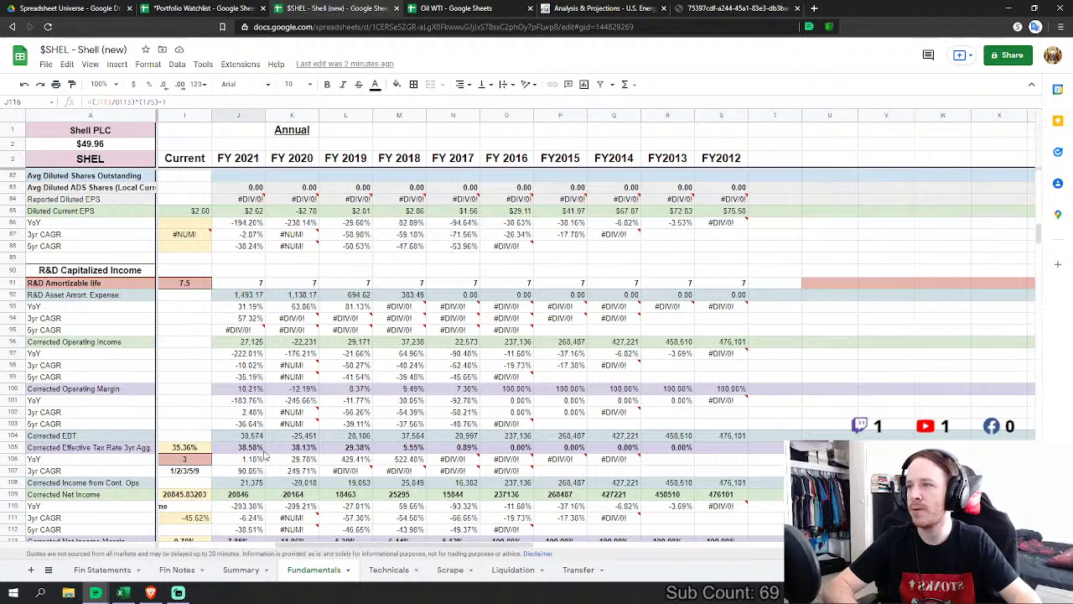
Step: Review the annual figures on the Fundamentals sheet, from the R&D capitalized income section up through reported income margin to the income statement rows
scroll(201, 442, "down", 1)
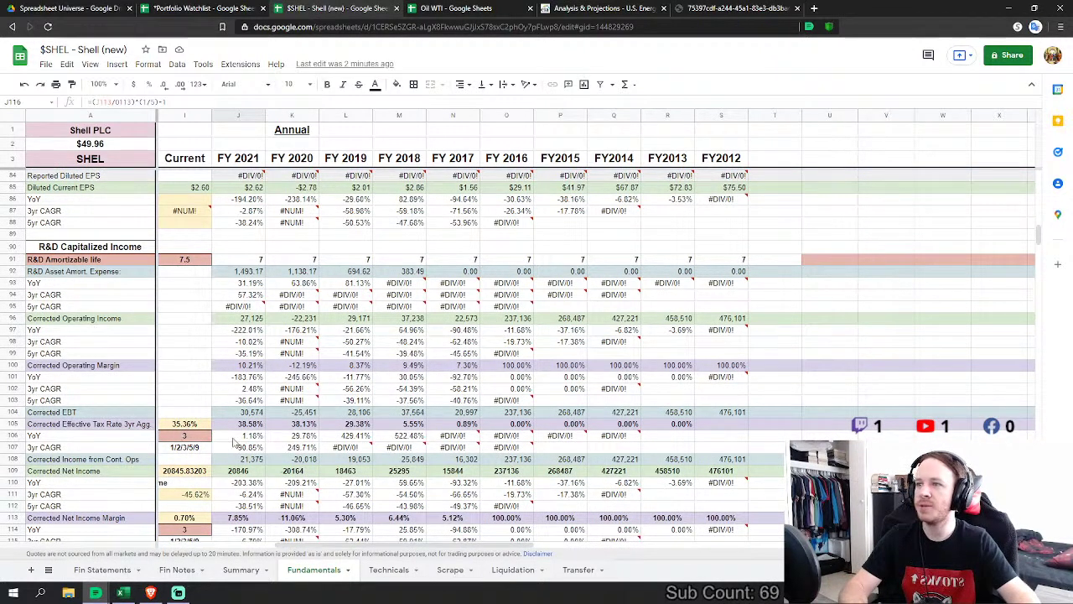
scroll(250, 387, "up", 9)
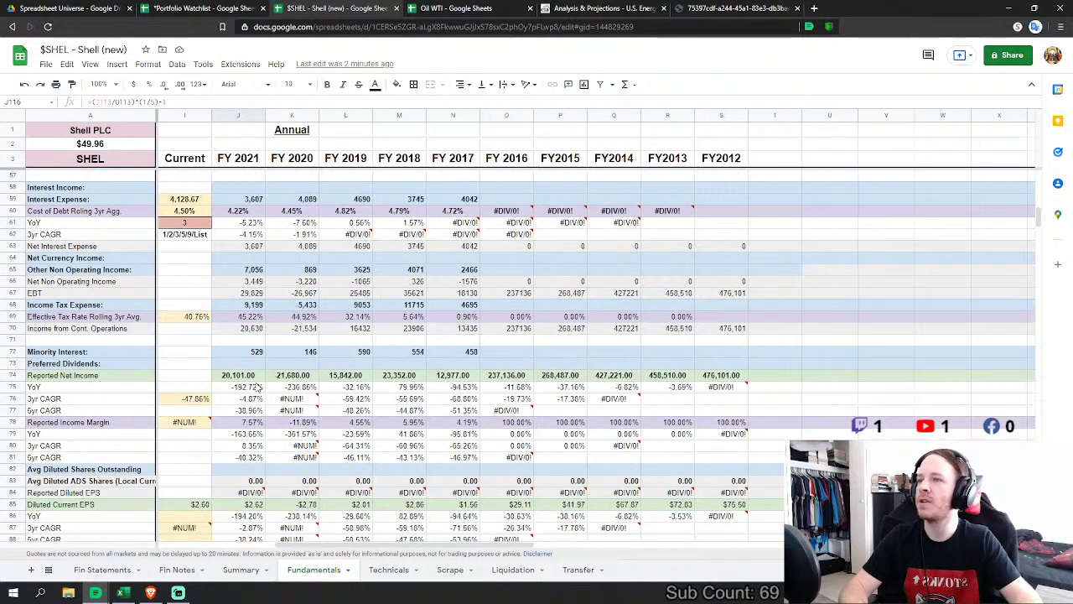
scroll(258, 387, "down", 3)
scroll(259, 388, "up", 2)
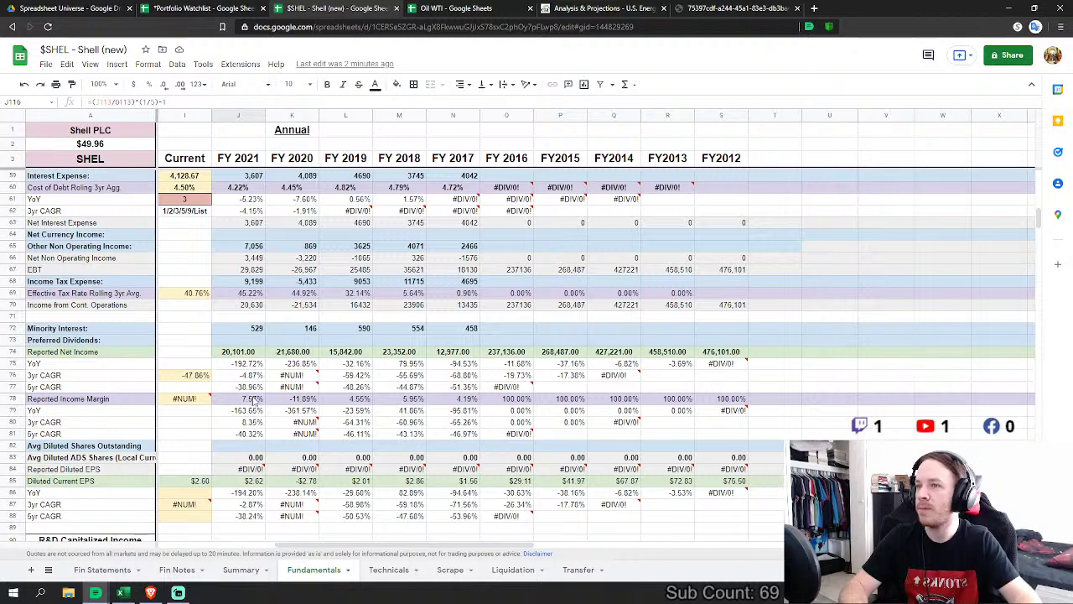
left_click_drag(254, 400, 457, 400)
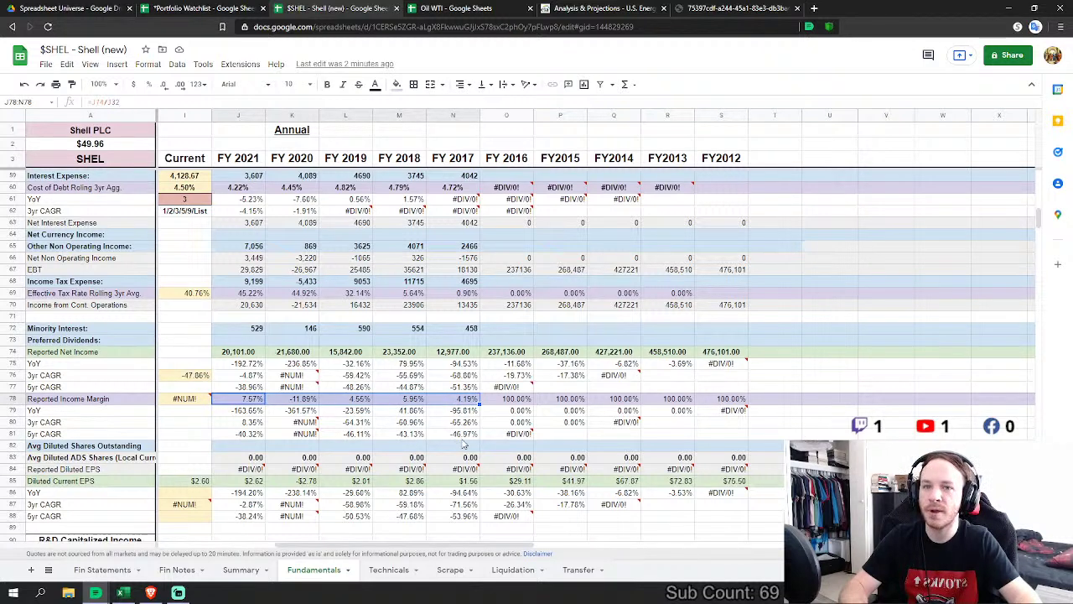
mouse_move(497, 388)
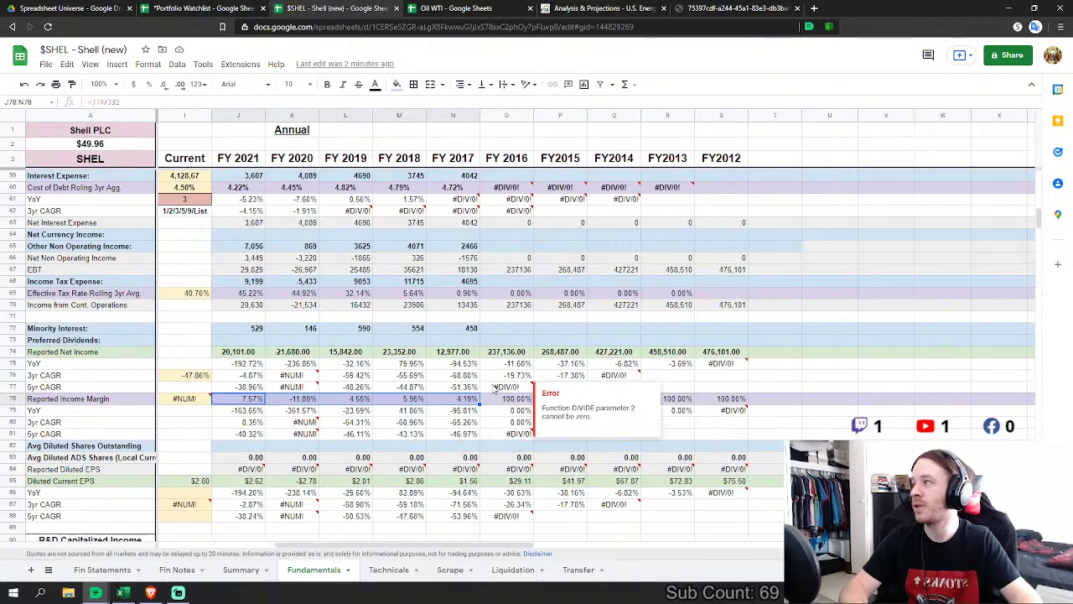
scroll(228, 335, "up", 2)
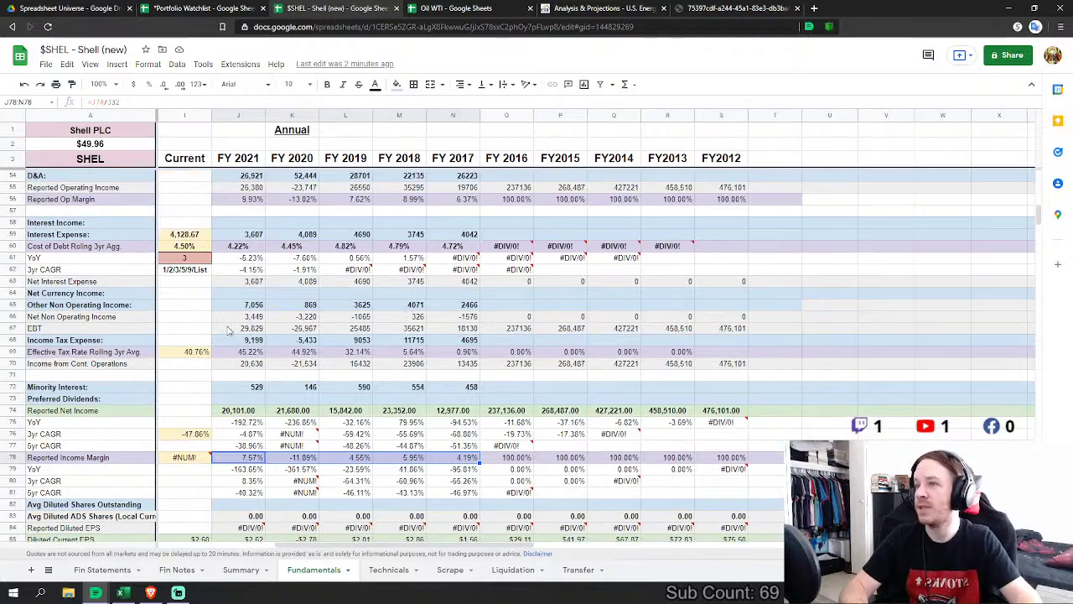
scroll(271, 342, "up", 4)
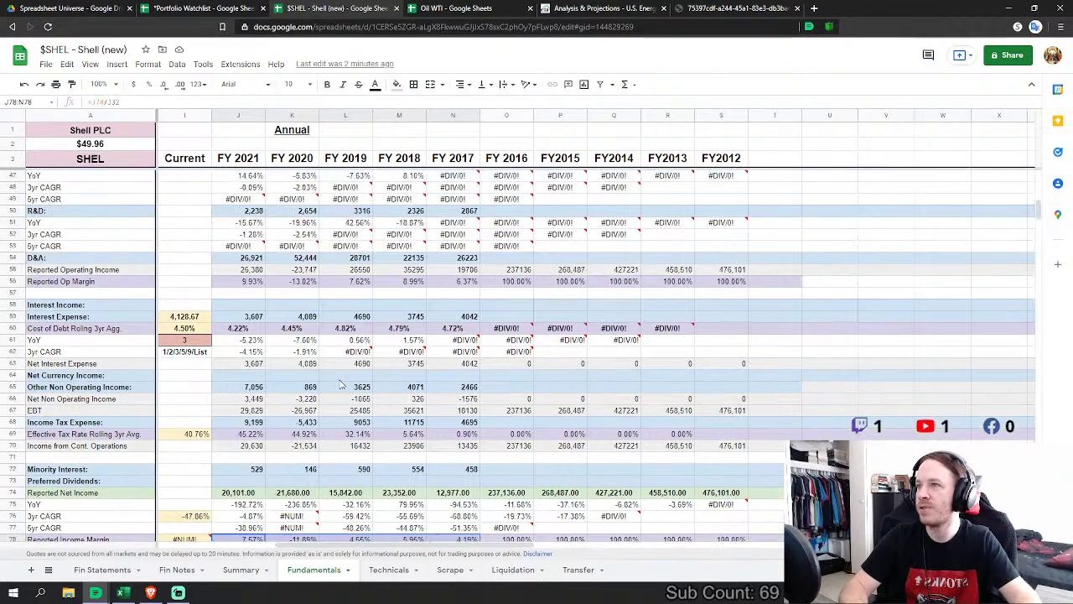
scroll(341, 383, "down", 8)
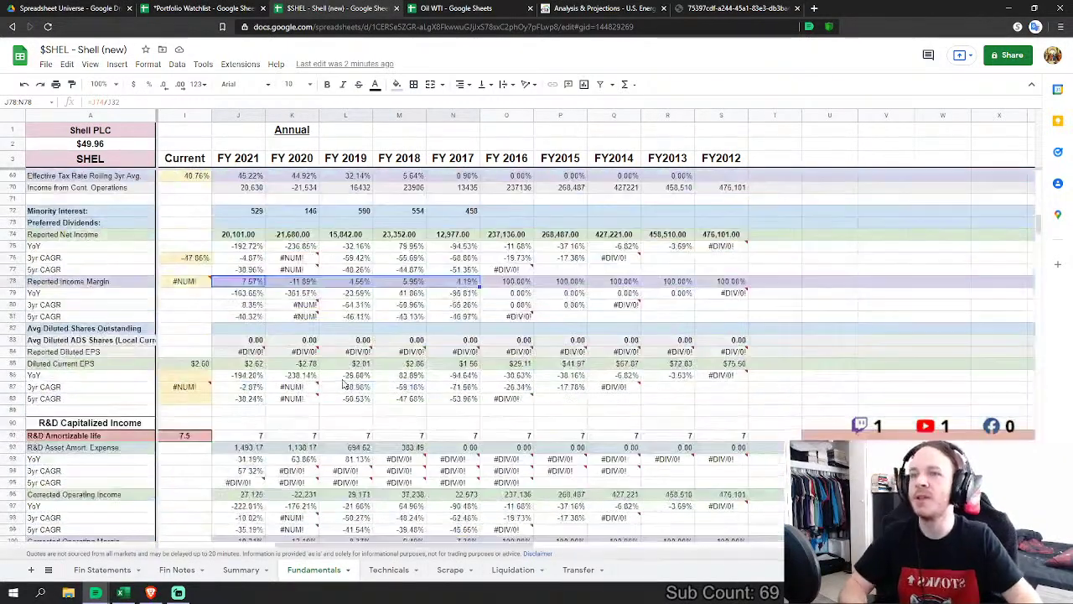
scroll(537, 366, "up", 4)
left_click(560, 357)
scroll(560, 357, "up", 9)
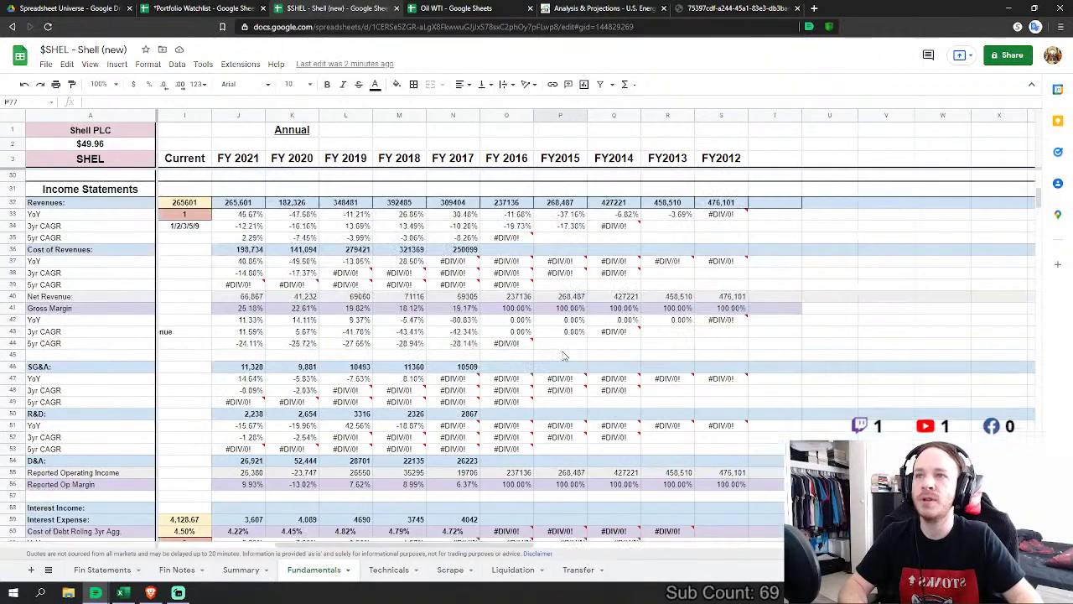
Step: Fill FY 2016 Cost of Revenues with the sum of 2016 Purchases and Production and manufacturing expenses from Fin Statements (AB12+AB13)
scroll(564, 355, "up", 1)
left_click(522, 288)
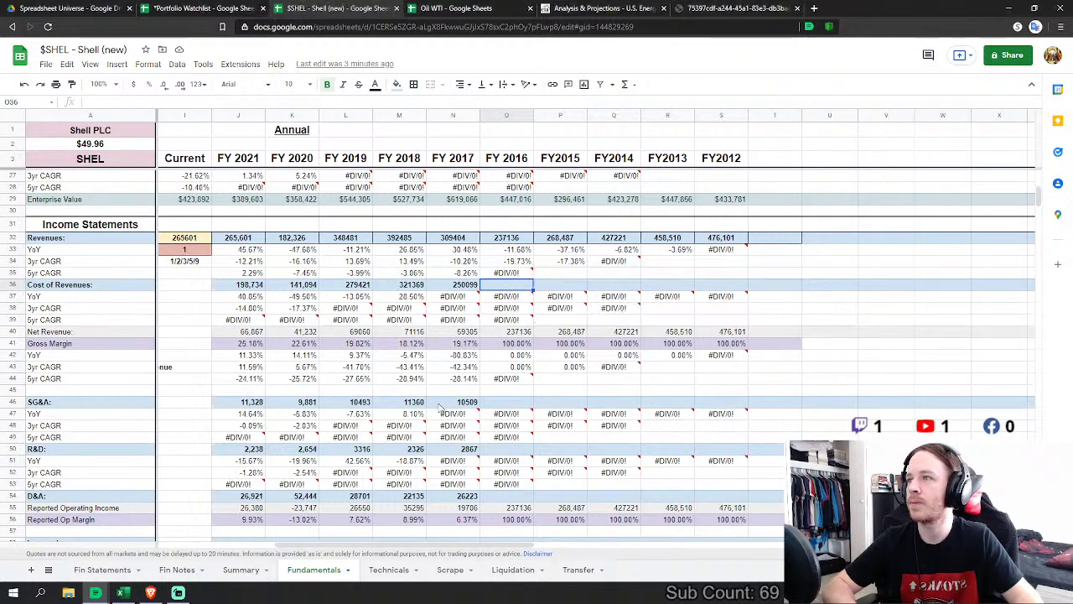
type("=")
left_click(105, 573)
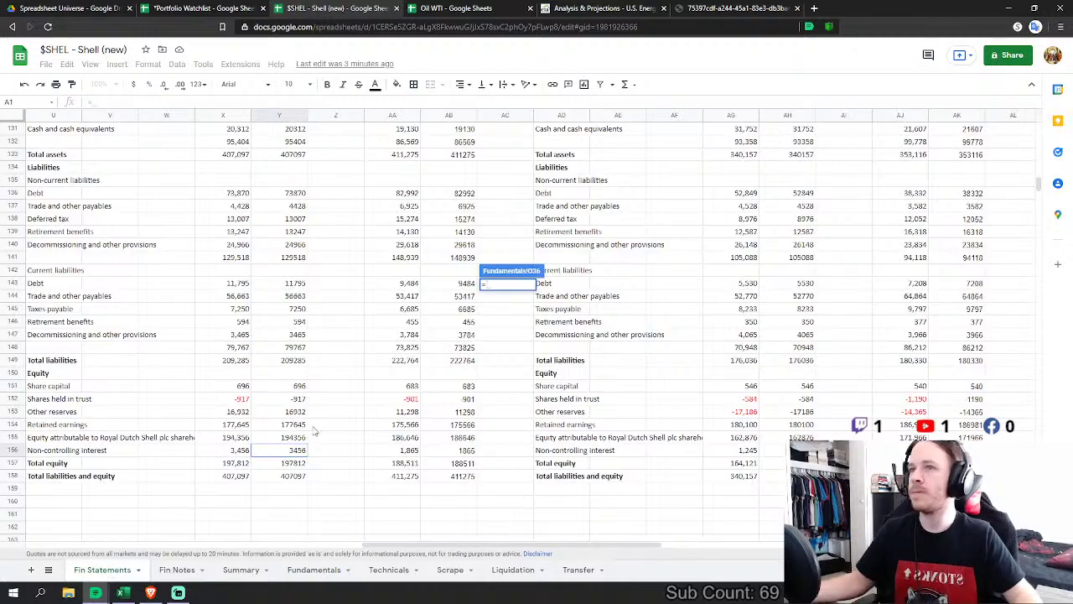
scroll(365, 428, "up", 10)
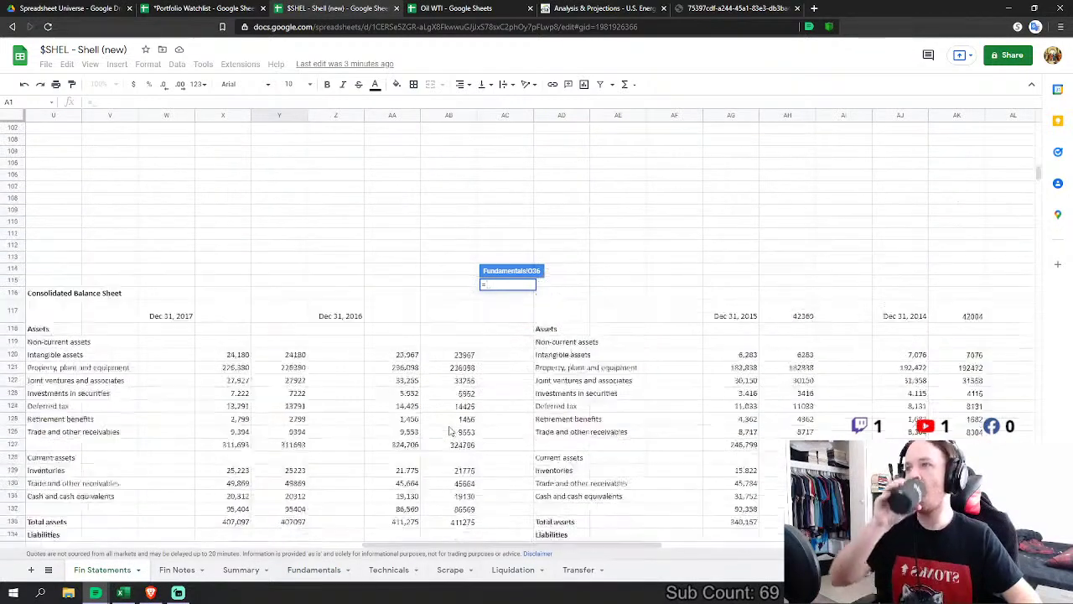
scroll(448, 431, "up", 15)
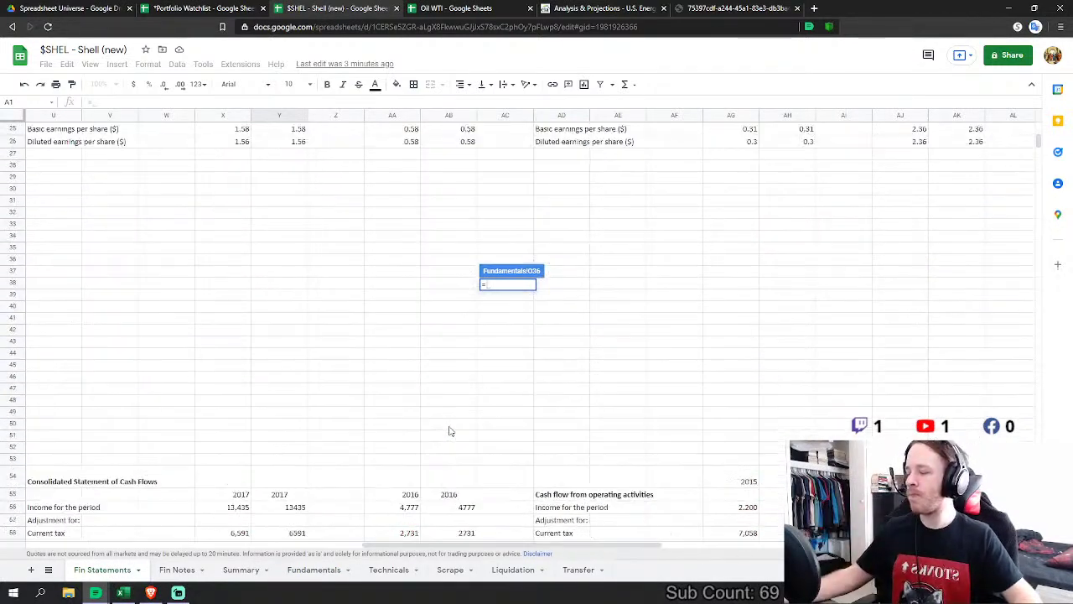
scroll(448, 431, "up", 5)
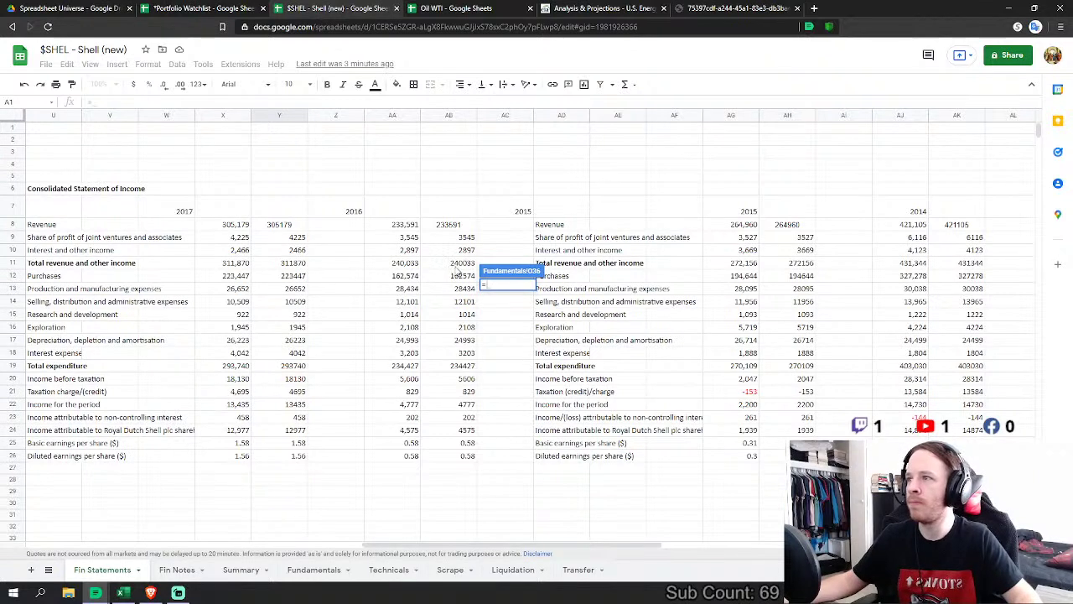
left_click(465, 275)
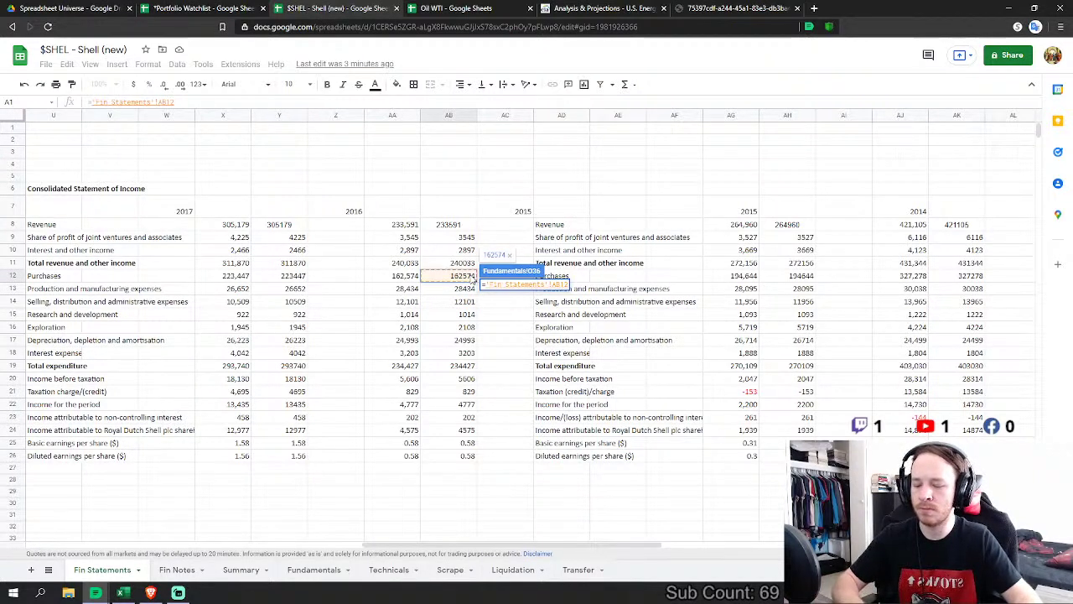
type("+")
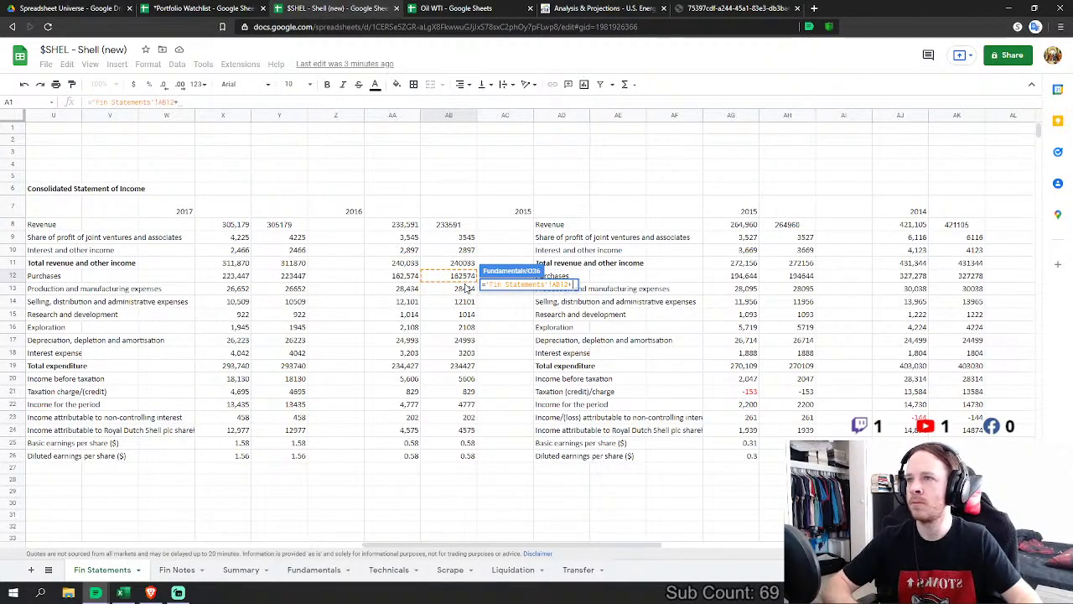
left_click(466, 289)
key("Return")
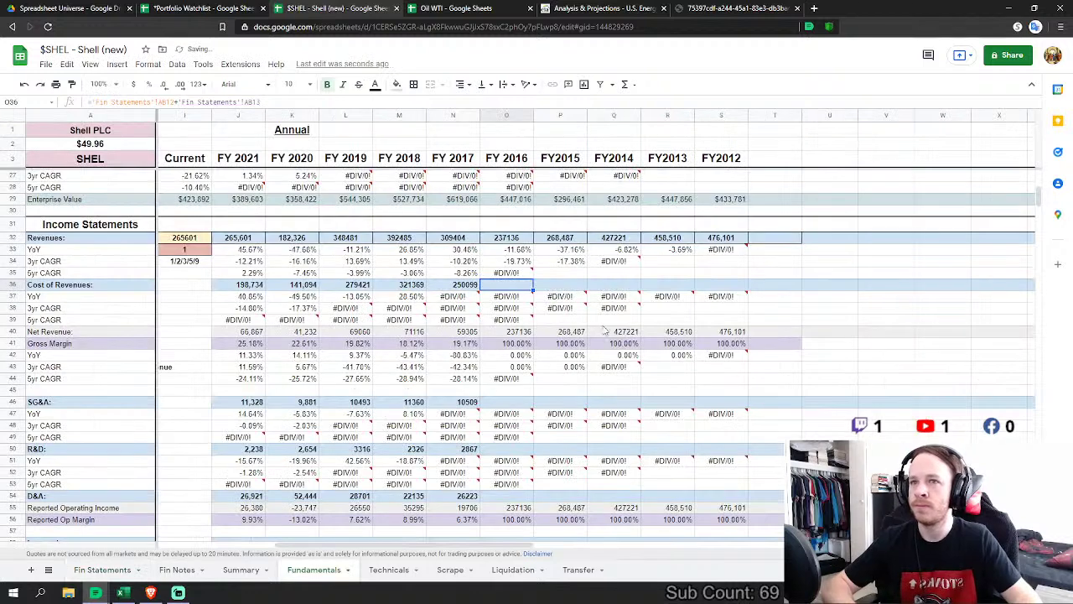
Step: Link FY 2016 SG&A to the 2016 Selling, distribution and administrative expenses in Fin Statements cell AB14
left_click(514, 402)
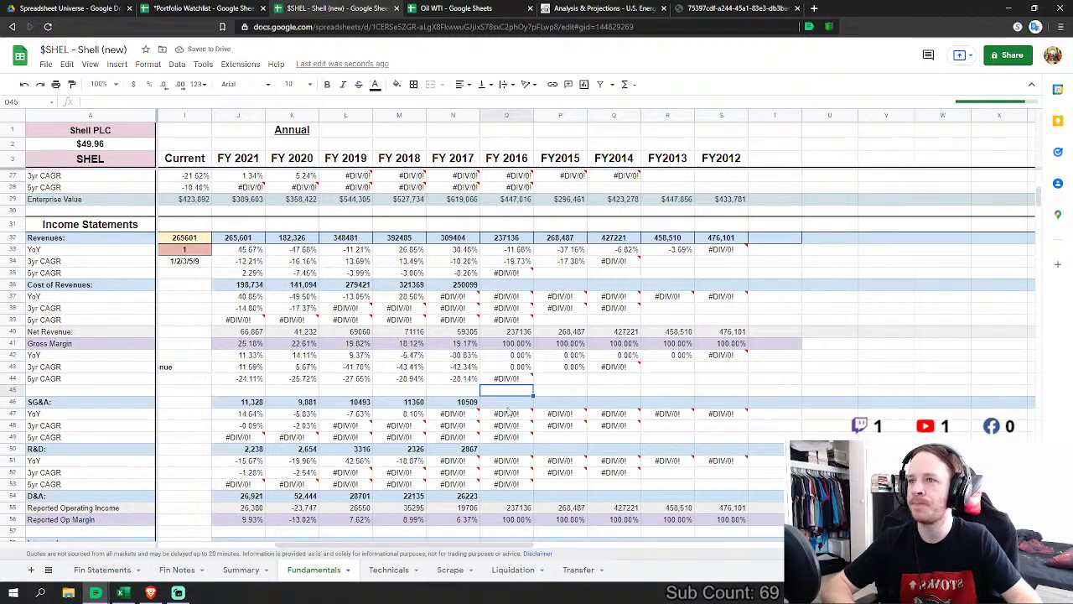
scroll(463, 388, "down", 1)
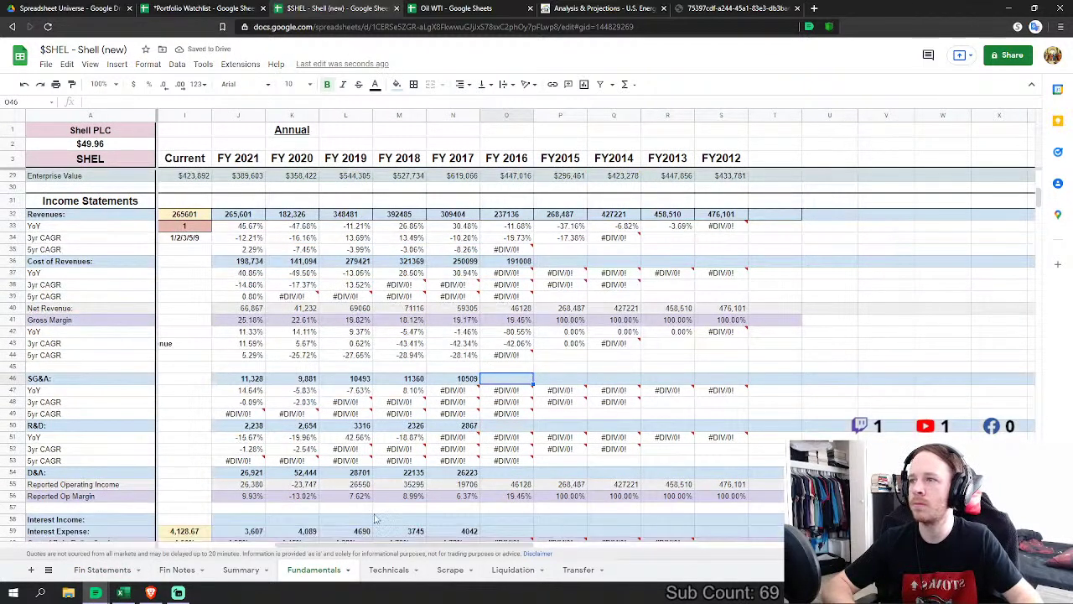
type("=")
left_click(103, 570)
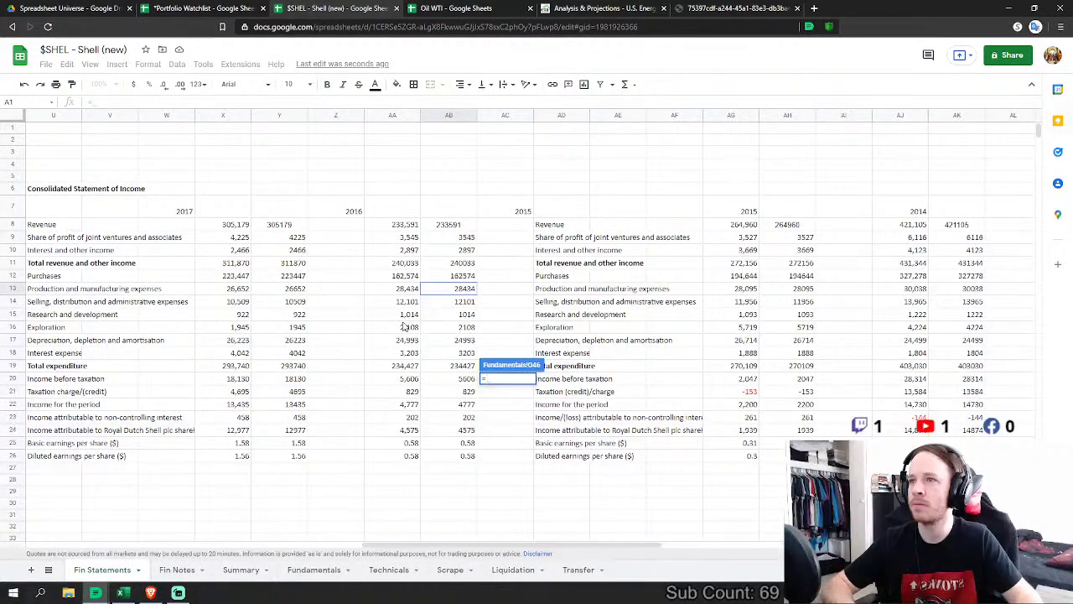
left_click(459, 304)
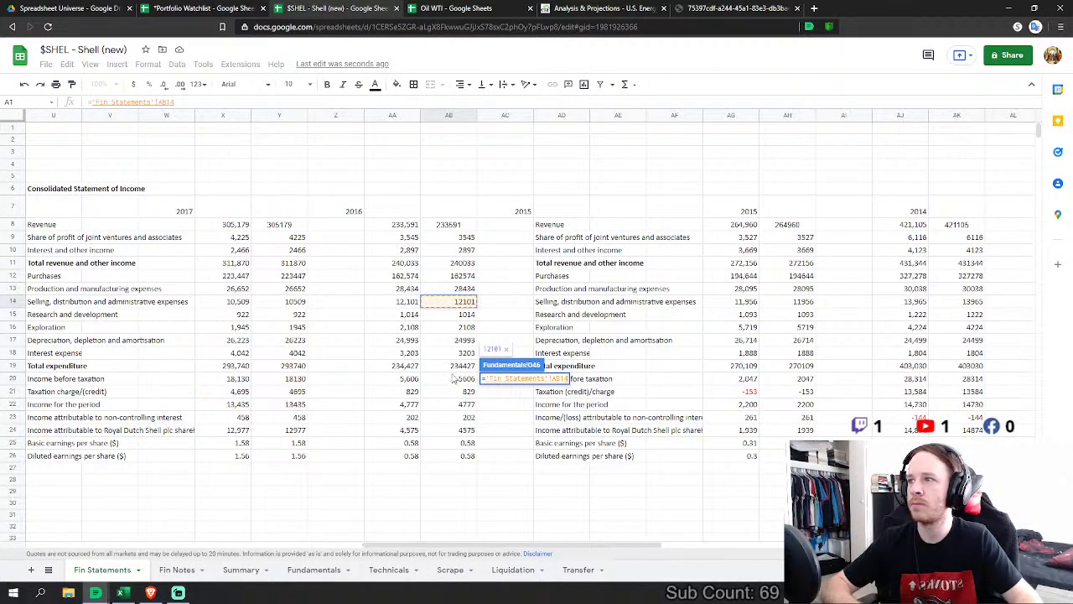
key("Return")
Step: Fill FY 2016 R&D with the sum of 2016 Research and development and Exploration from Fin Statements (AB15+AB16)
left_click(511, 423)
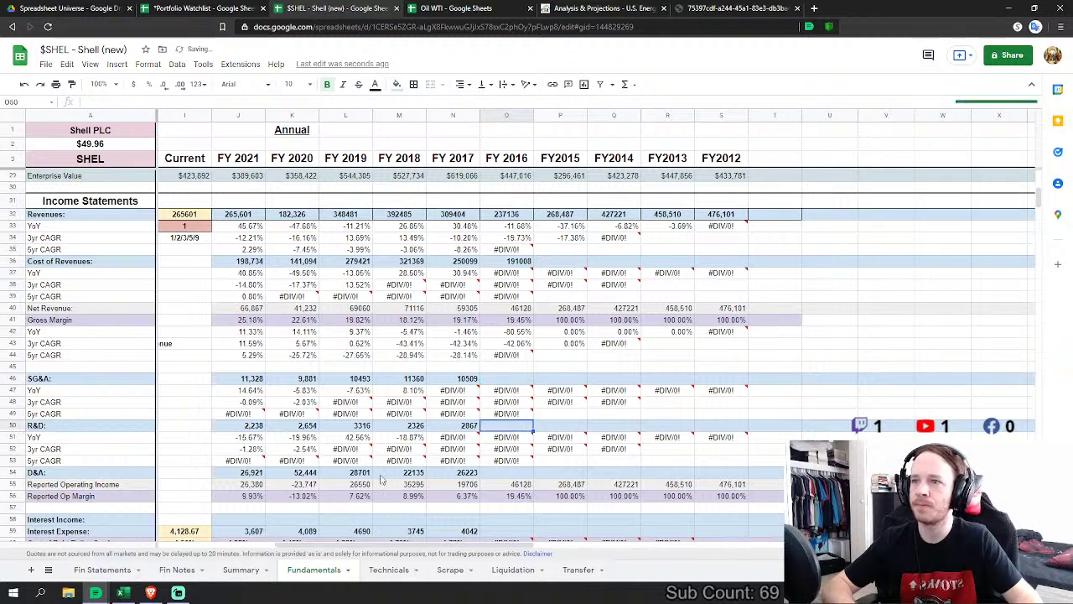
type("=")
left_click(103, 569)
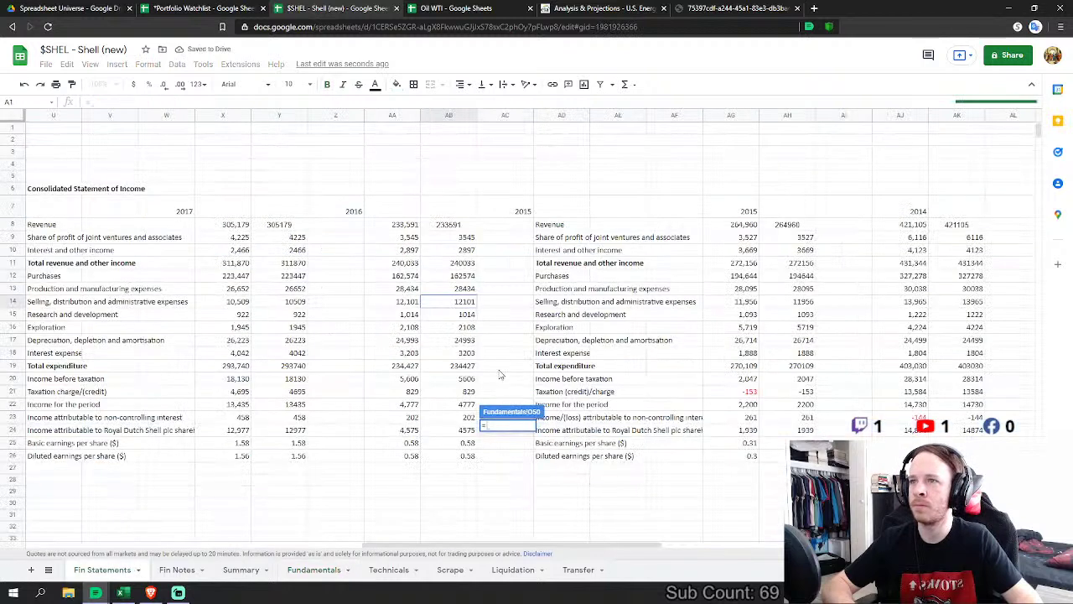
left_click(465, 315)
type("+")
left_click(466, 327)
key("Return")
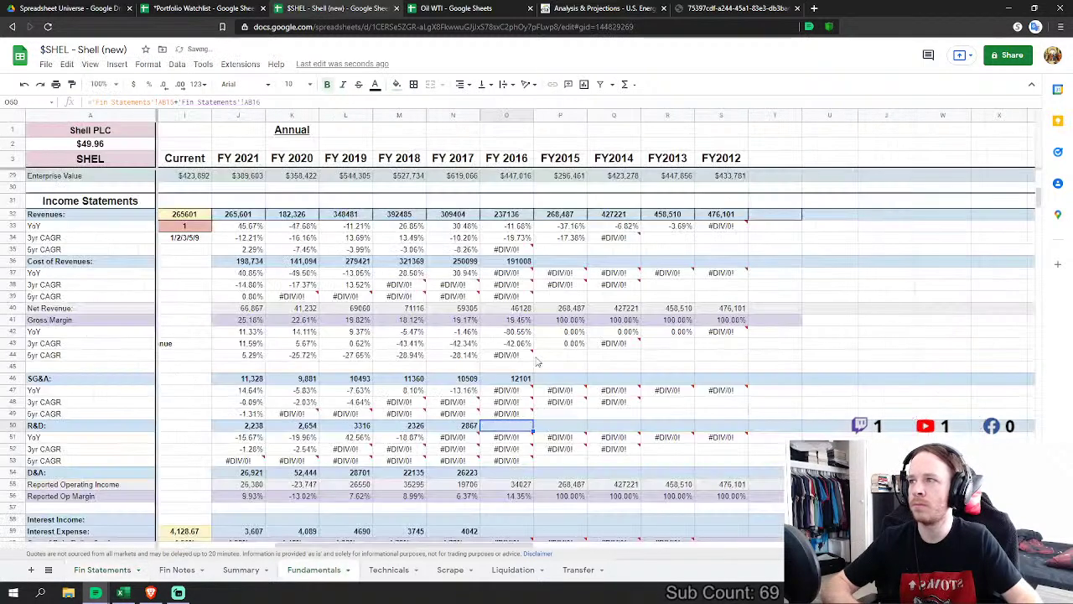
Step: Link FY 2016 D&A to the 2016 Depreciation, depletion and amortisation figure in Fin Statements cell AB17
left_click(516, 474)
type("=")
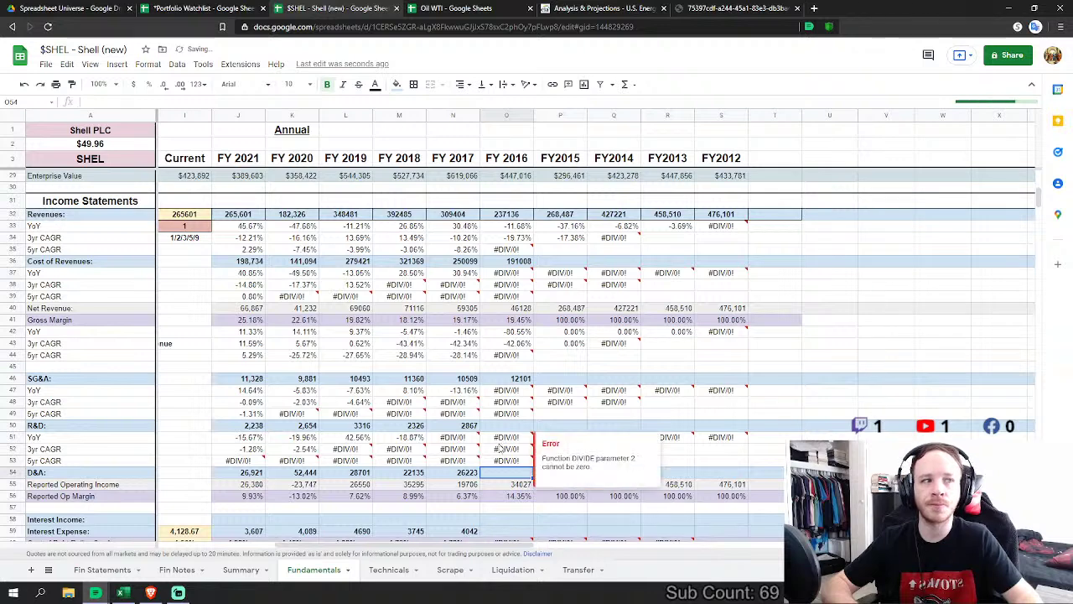
left_click(103, 569)
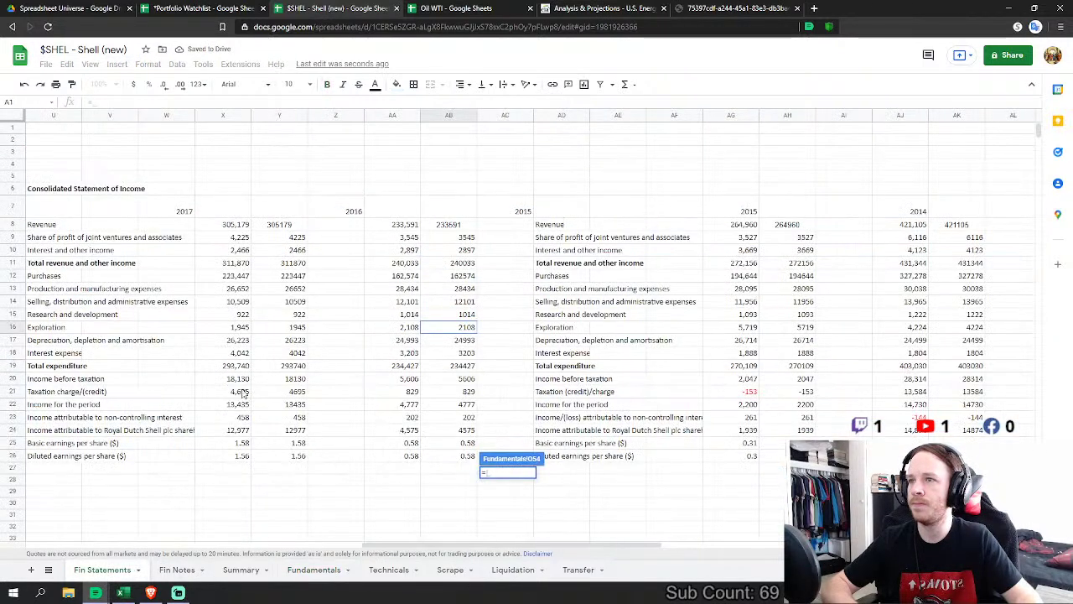
left_click(469, 342)
key("Return")
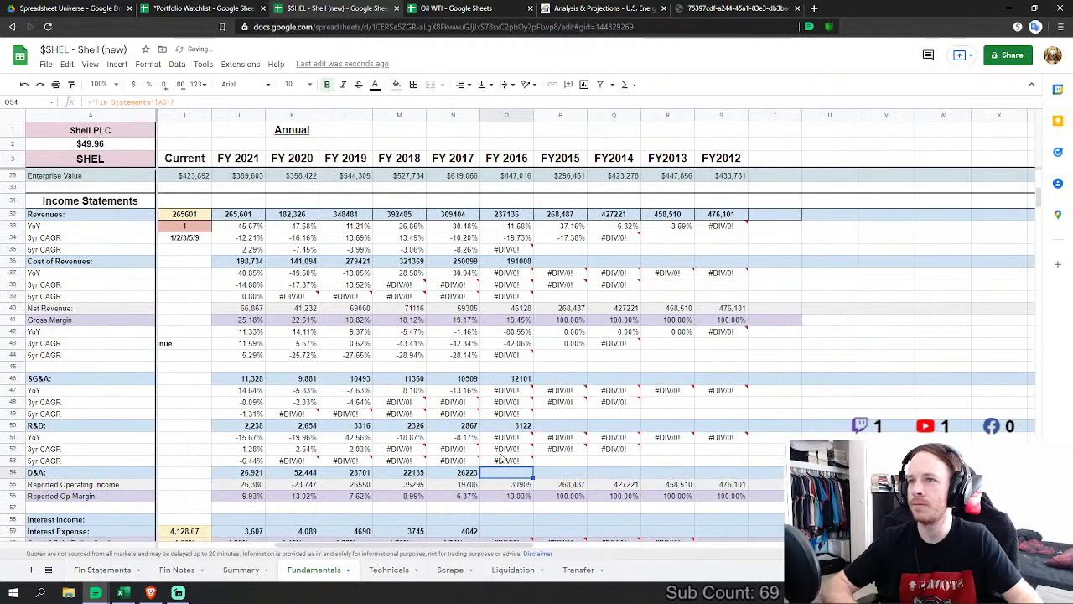
Step: Link FY 2016 Interest Expense to the 2016 Interest expense figure in Fin Statements cell AB18
scroll(495, 499, "down", 2)
left_click(508, 452)
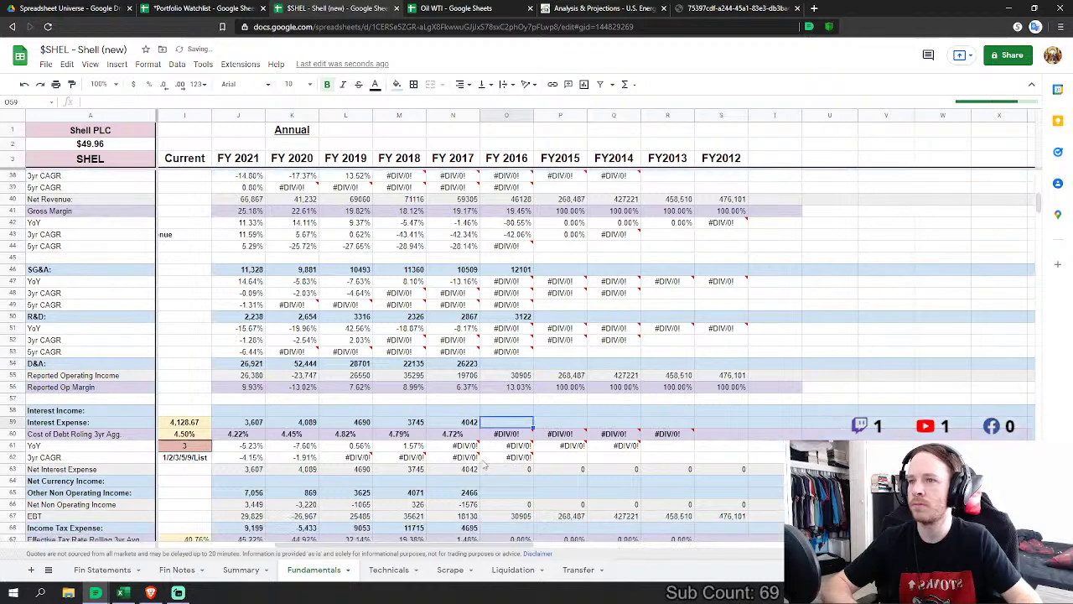
type("=")
left_click(100, 573)
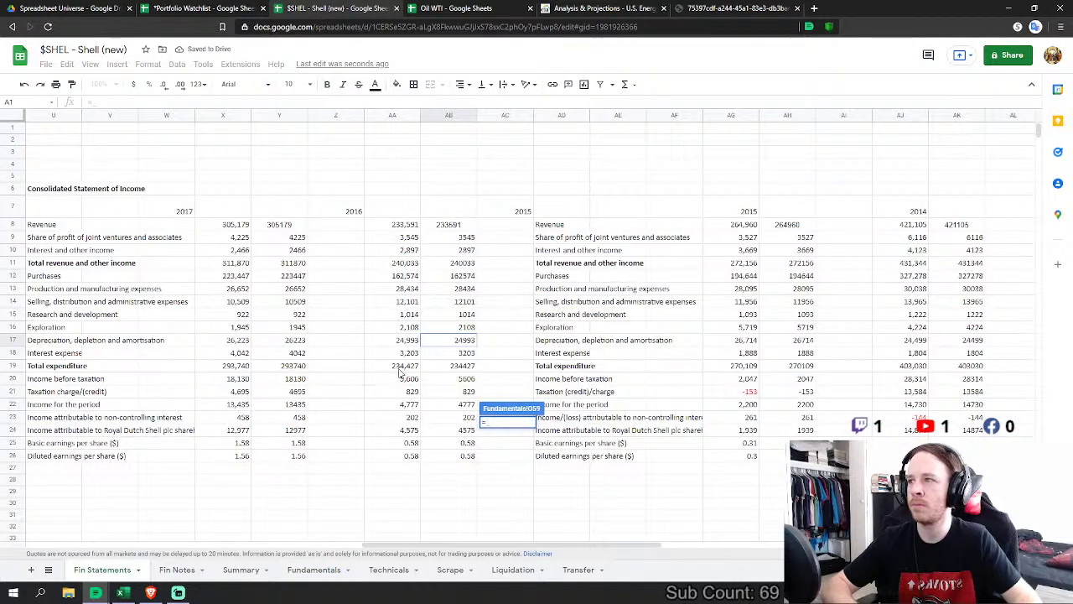
left_click(466, 353)
key("Return")
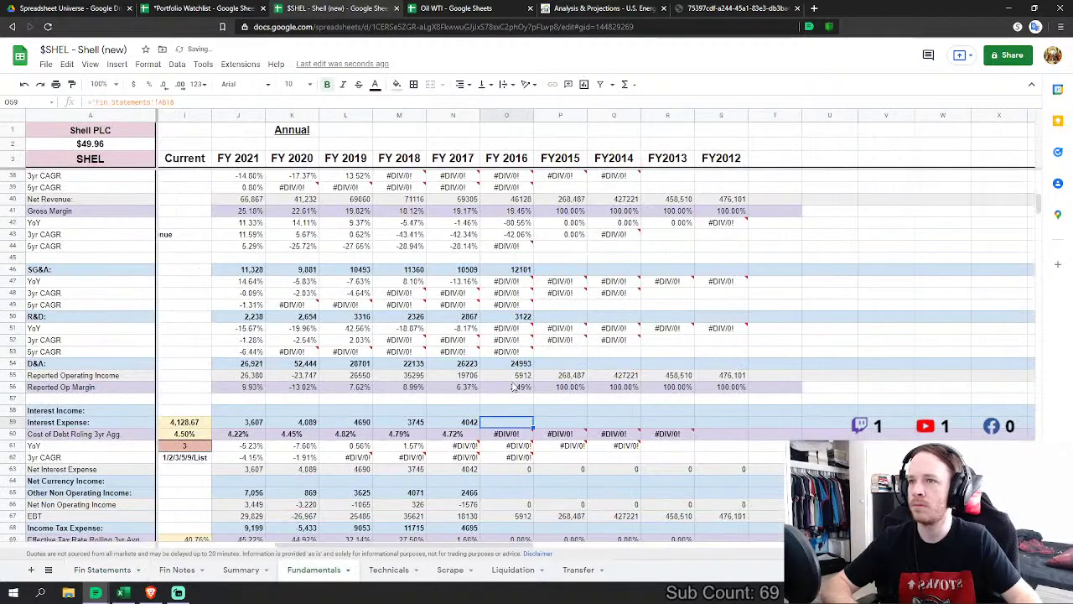
Step: Link FY 2016 Other Non Operating Income to the 2016 Interest and other income figure in Fin Statements cell AB10
scroll(506, 409, "down", 1)
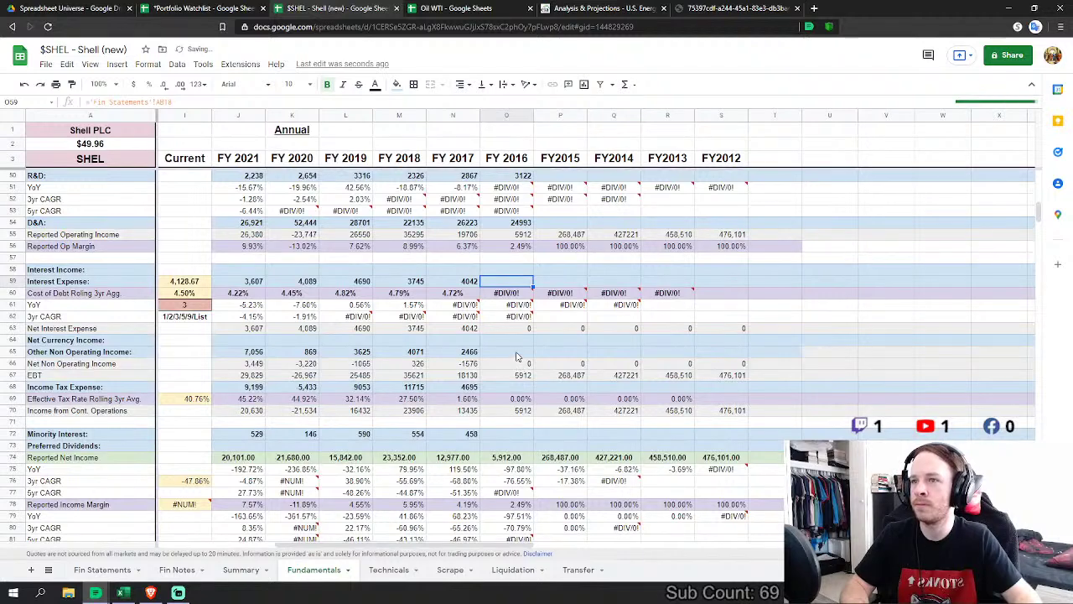
left_click(512, 352)
type("=")
left_click(115, 573)
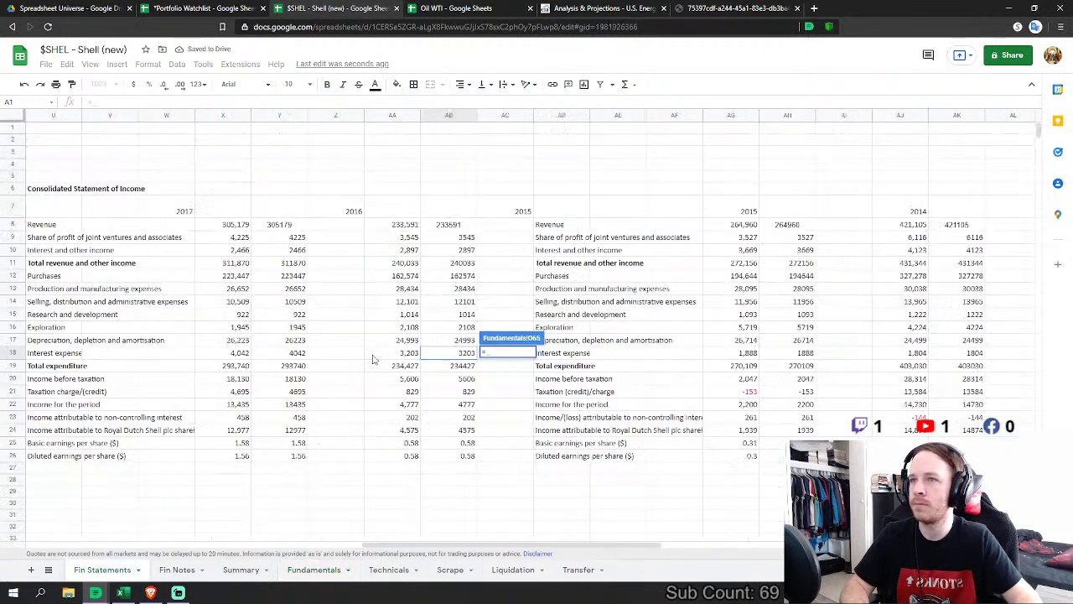
left_click(467, 250)
key("Return")
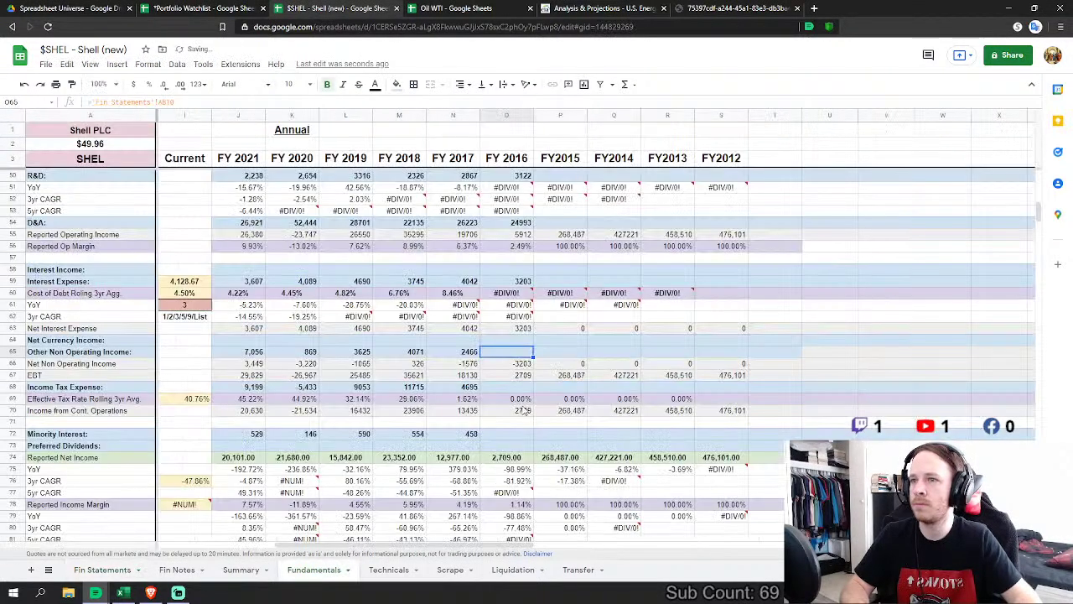
Step: Link FY 2016 Income Tax Expense to the 2016 Taxation charge/(credit) figure in Fin Statements cell AB21
left_click(513, 387)
type("=")
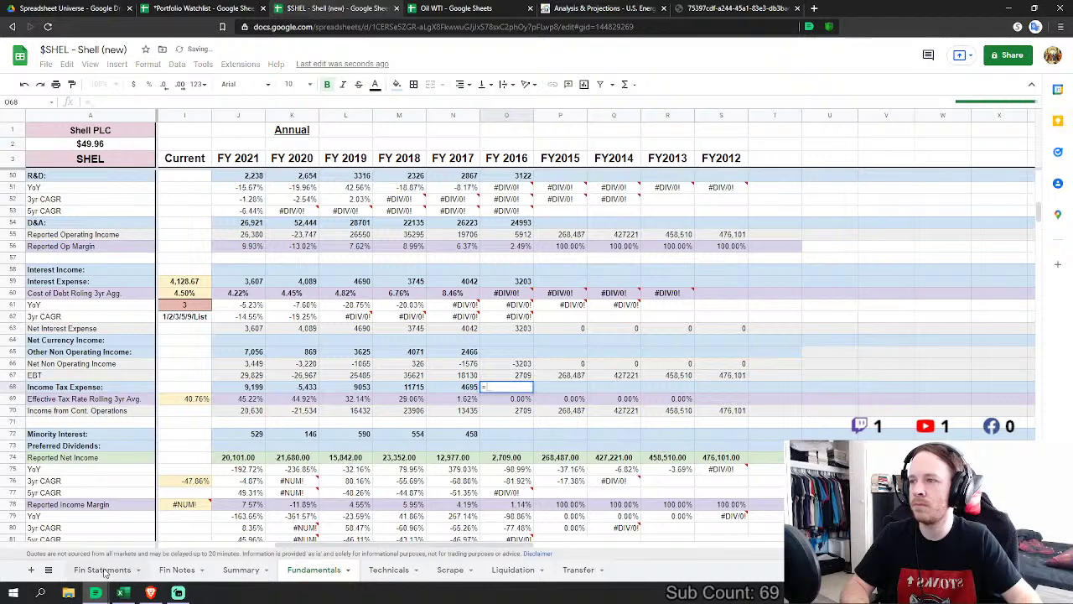
left_click(105, 569)
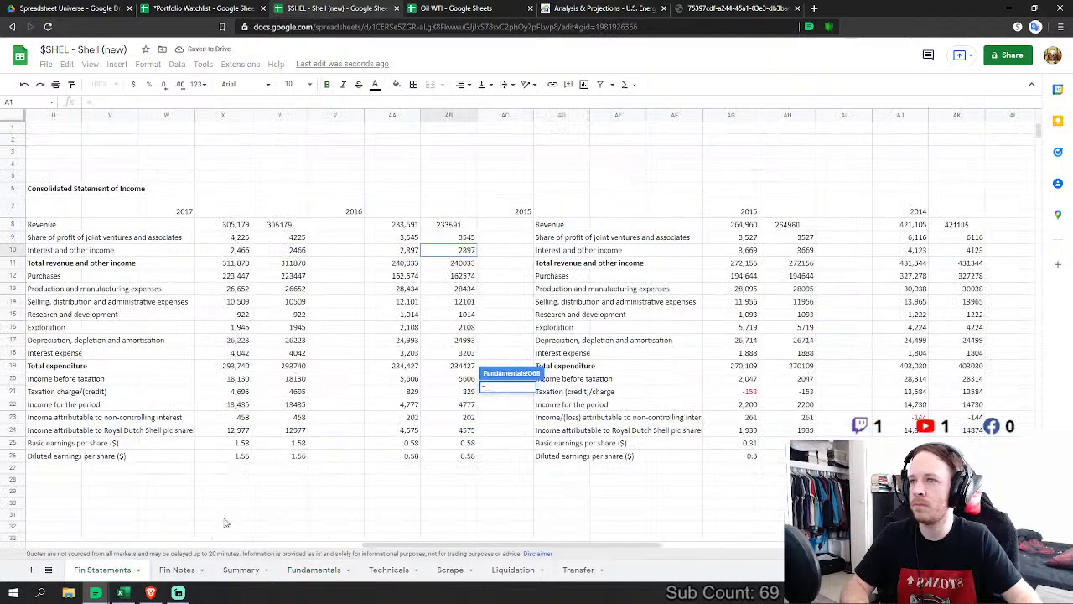
left_click(468, 393)
key("Return")
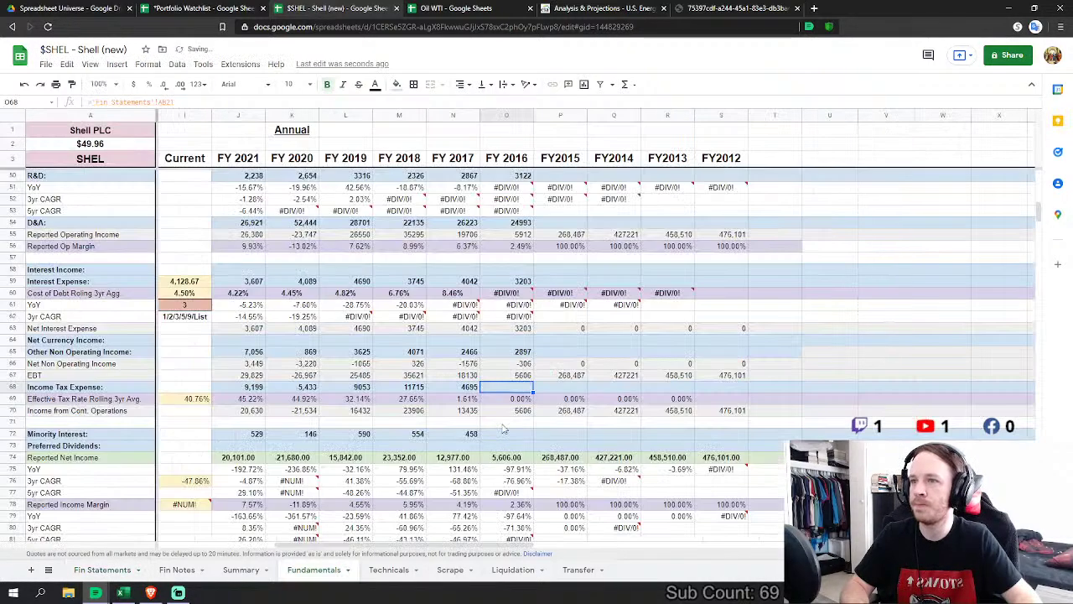
Step: Link FY 2016 Minority Interest to the 2016 Income attributable to non-controlling interest in Fin Statements cell AB23
left_click(515, 433)
type("=")
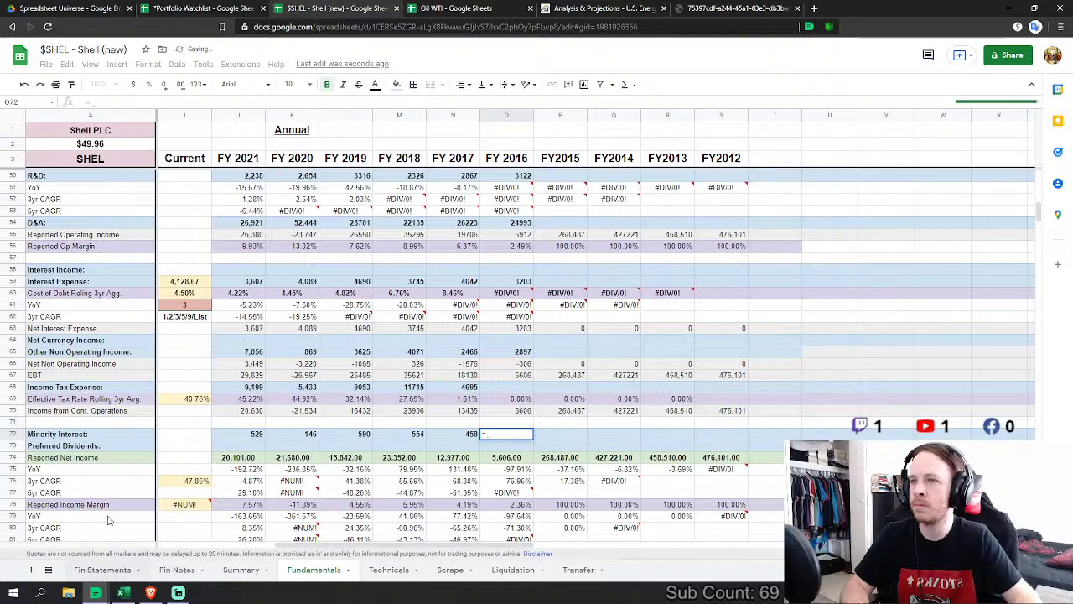
left_click(105, 570)
left_click(466, 417)
key("Return")
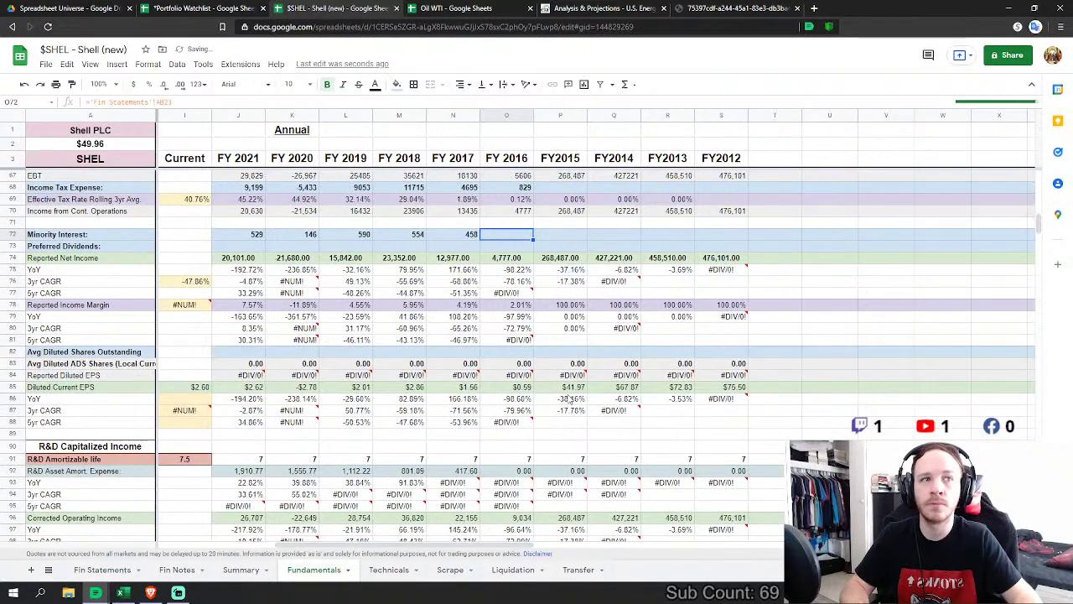
Step: Link FY 2016 CF Depreciation & Amortization to the 2016 cash flow Depreciation, depletion and amortisation in Fin Statements cell AB60
scroll(528, 394, "down", 1)
scroll(503, 404, "down", 10)
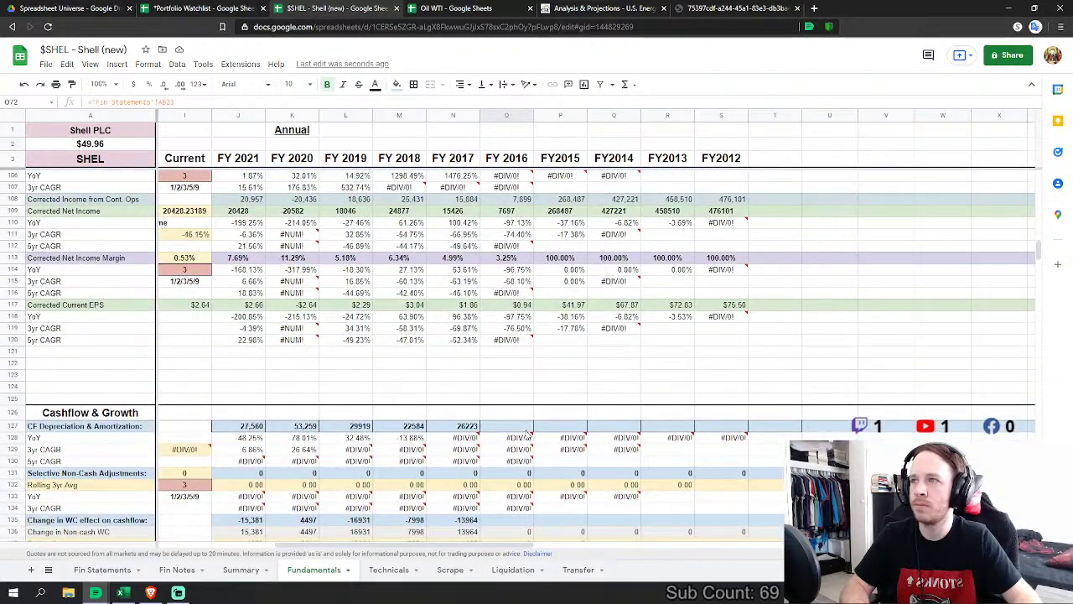
type("=")
left_click(102, 569)
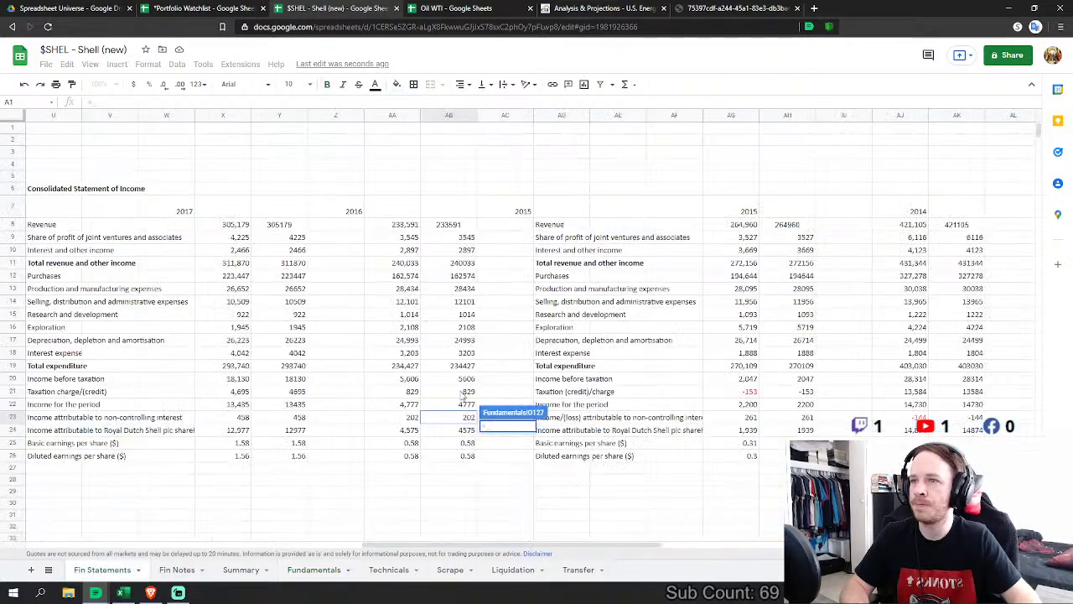
scroll(462, 398, "down", 10)
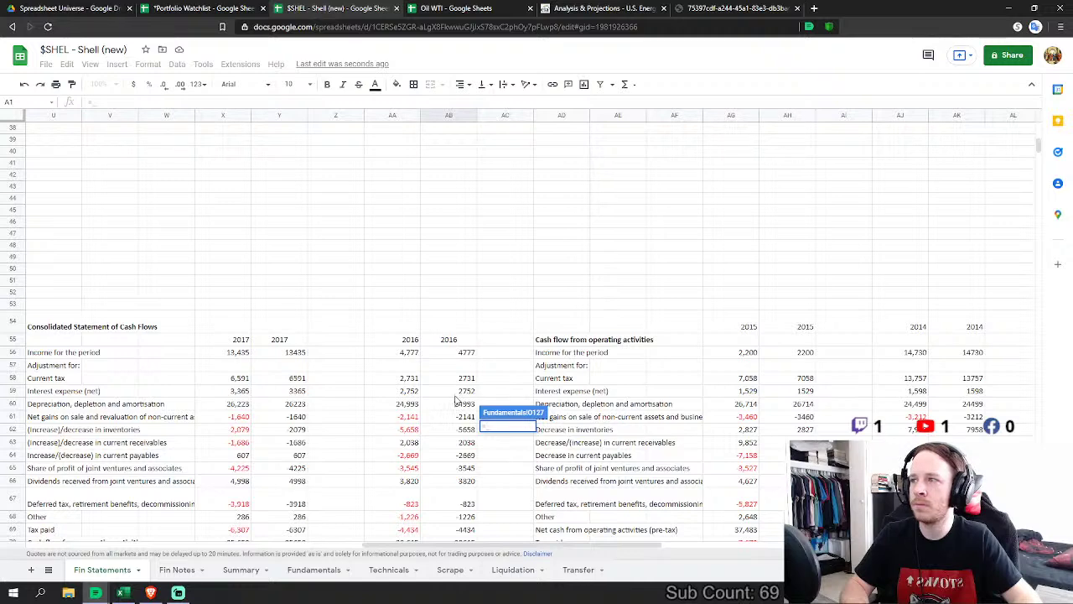
left_click(461, 407)
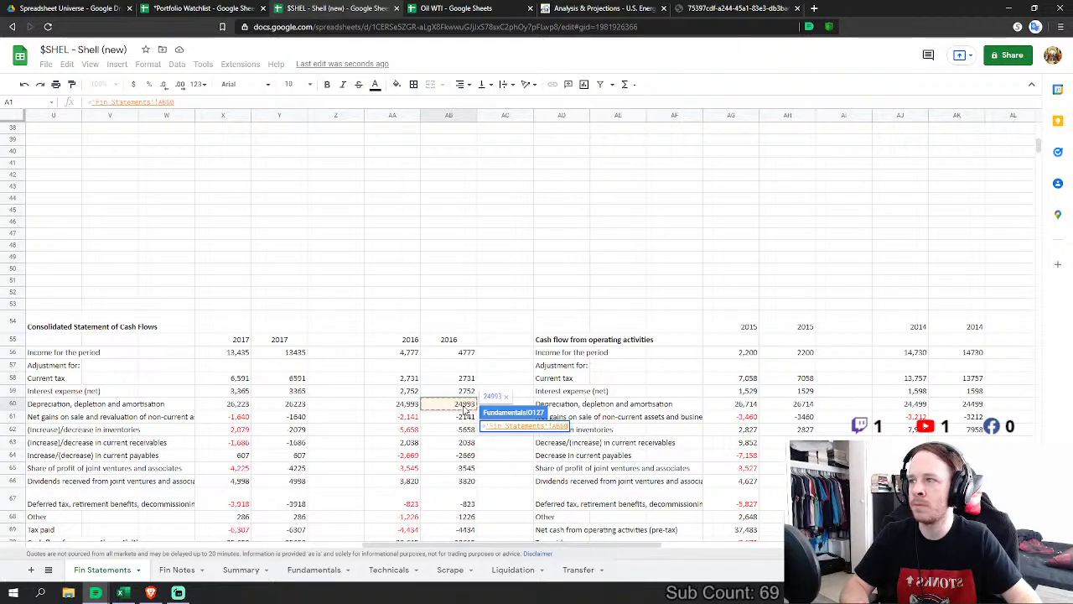
key("Return")
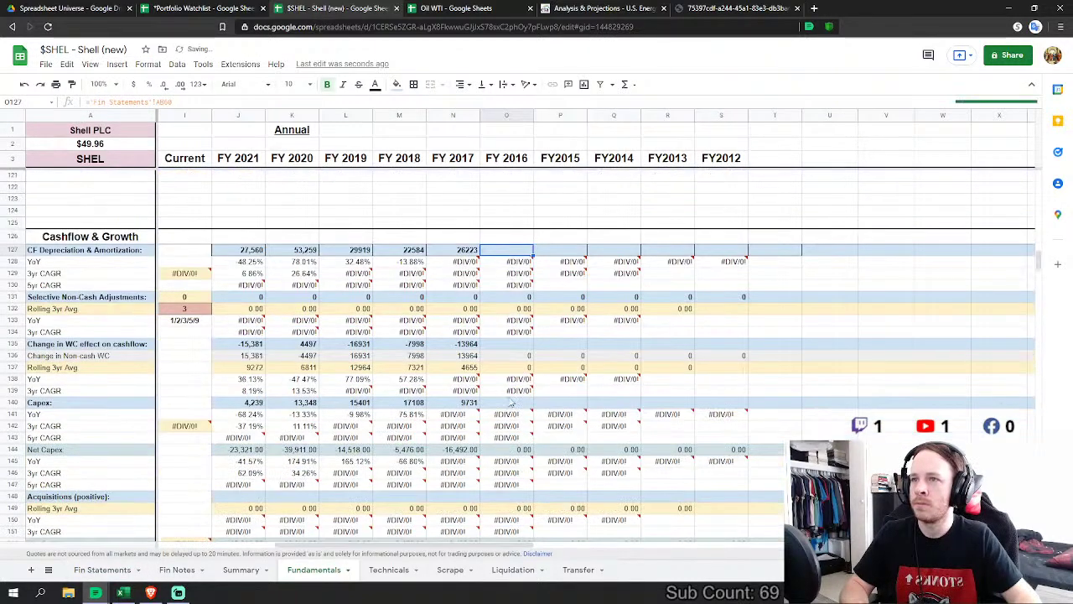
Step: Fill FY 2016 Change in WC effect on cashflow with the SUM of Fin Statements AB61:AB69, from net gains on sale through Tax paid
left_click(508, 345)
type("=s")
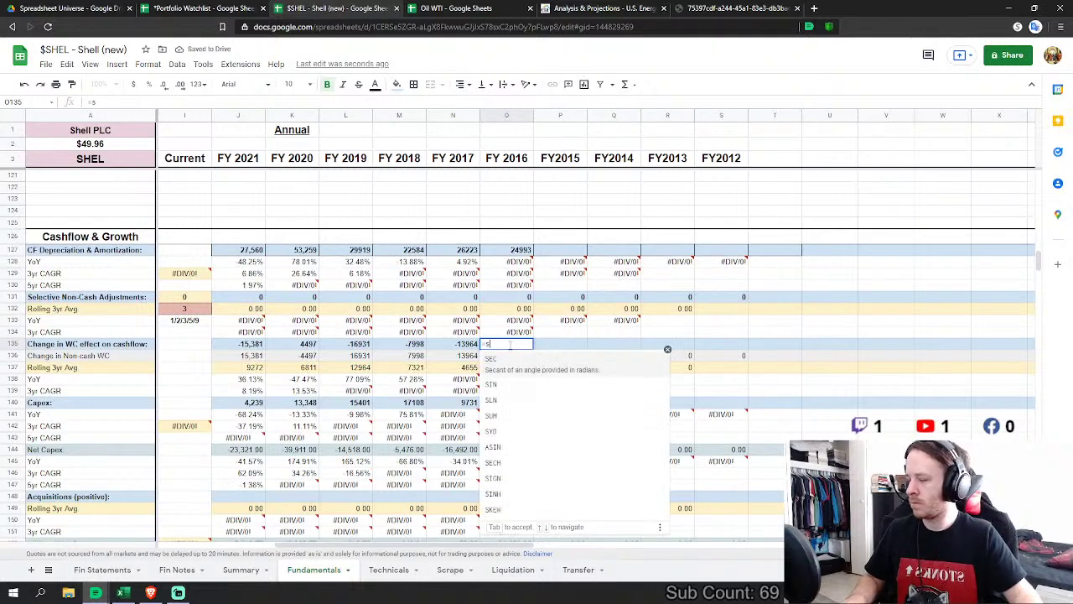
type("um")
left_click(520, 369)
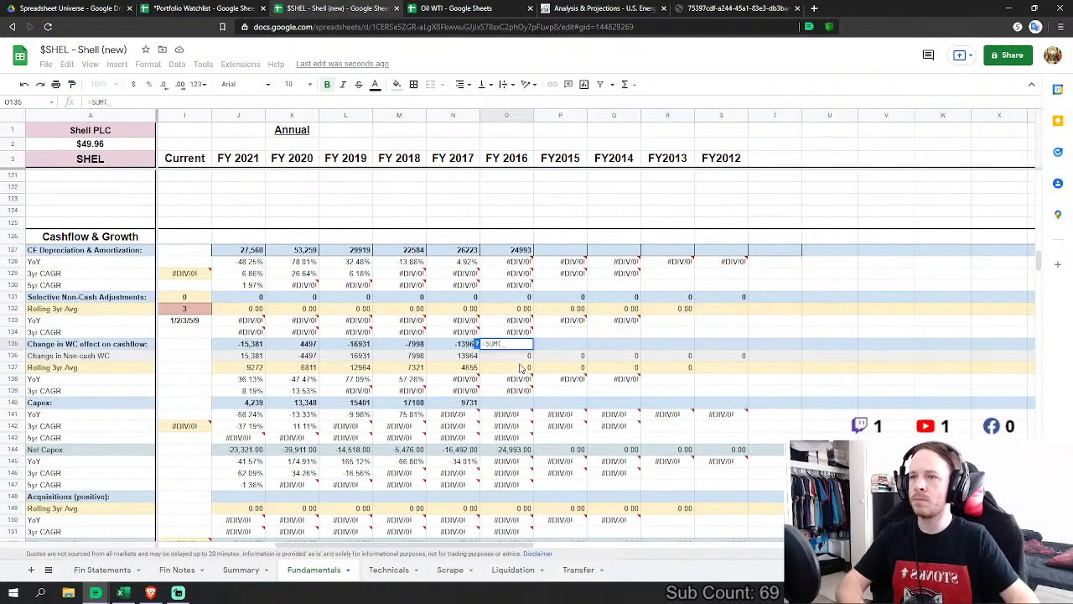
left_click(108, 571)
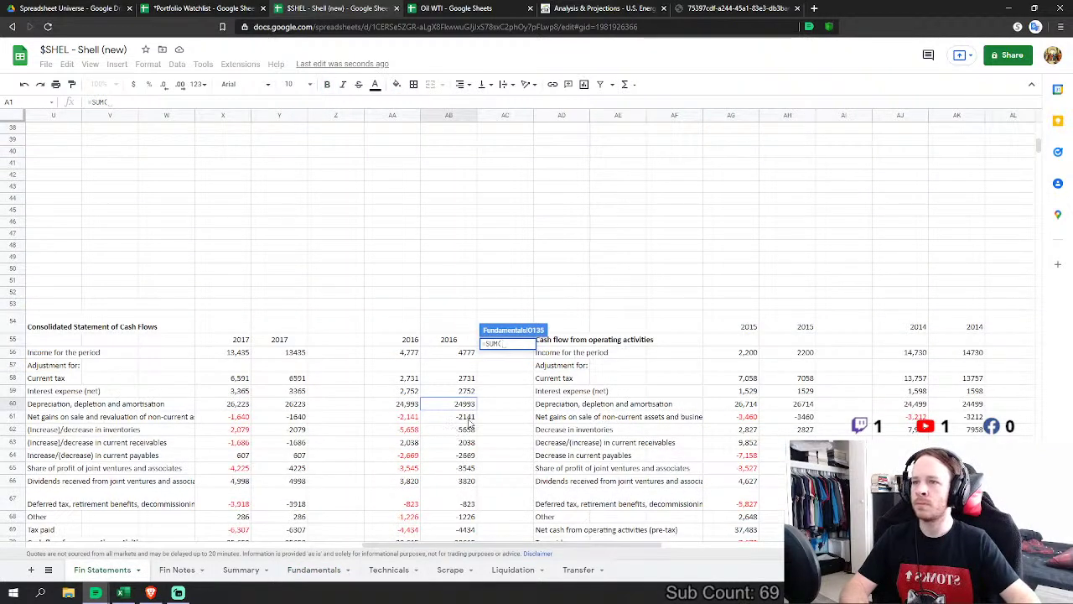
left_click_drag(469, 420, 450, 389)
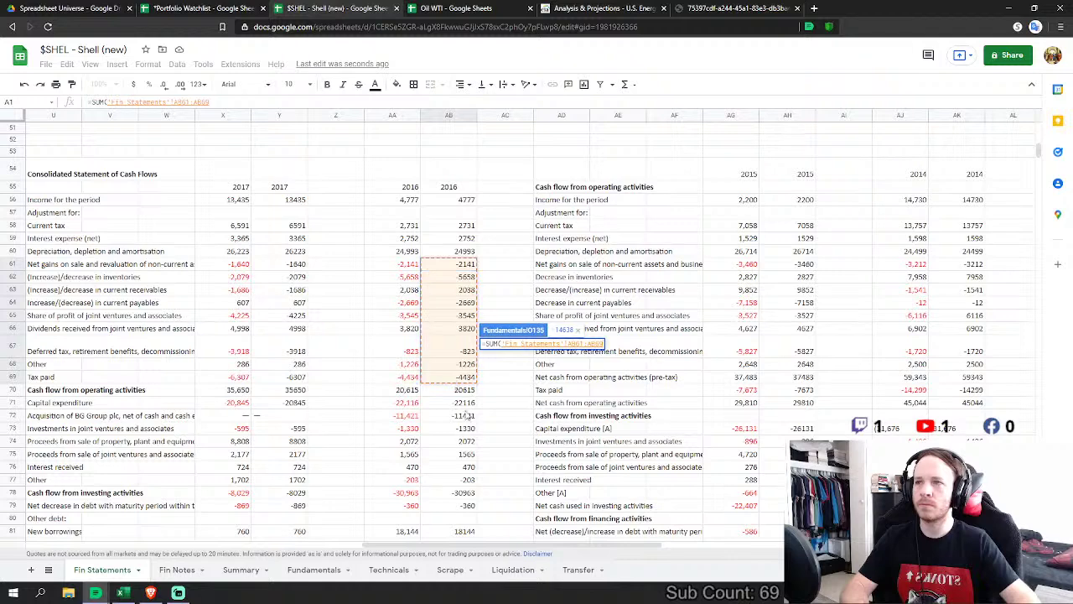
key("Return")
Step: Fill FY 2016 Capex with the negated 2016 capital expenditure, joint venture investments, sale proceeds and interest received from Fin Statements (-AB71-AB73-AB74-AB75-AB76)
scroll(570, 409, "down", 2)
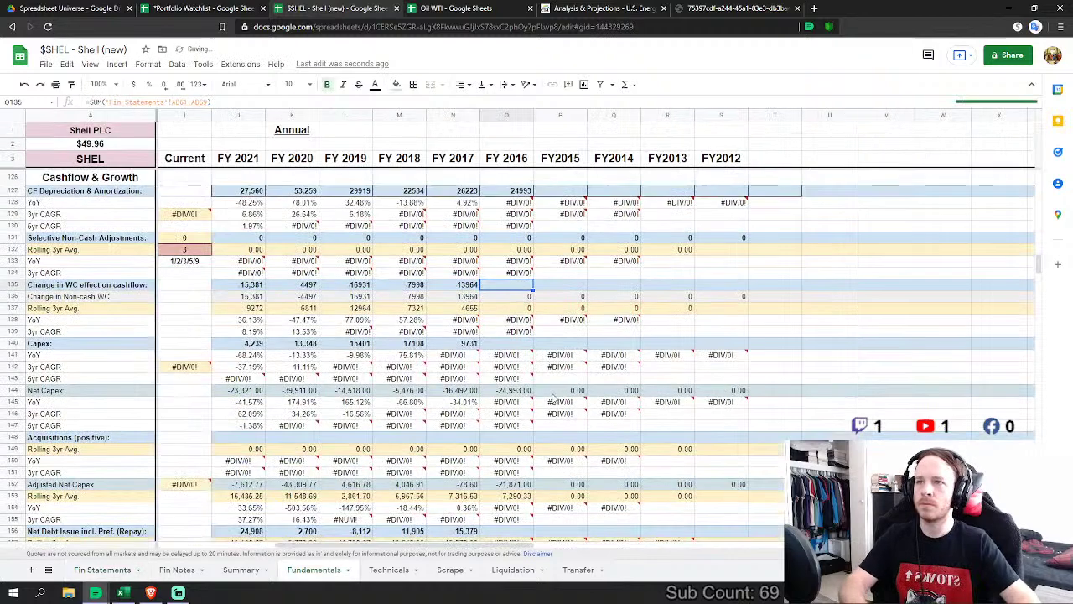
left_click(526, 346)
left_click(102, 569)
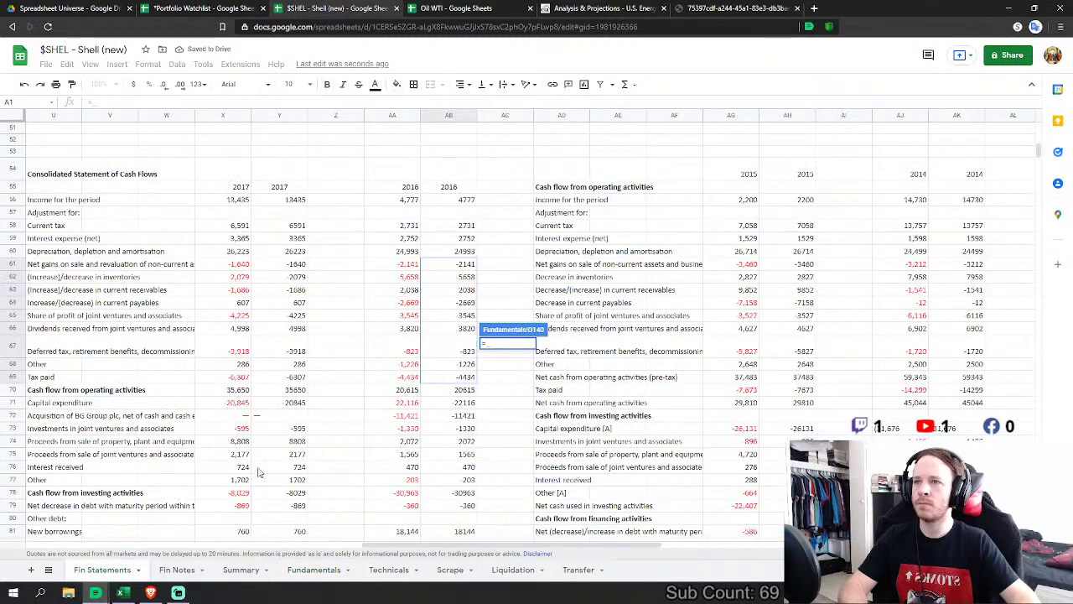
left_click(457, 403)
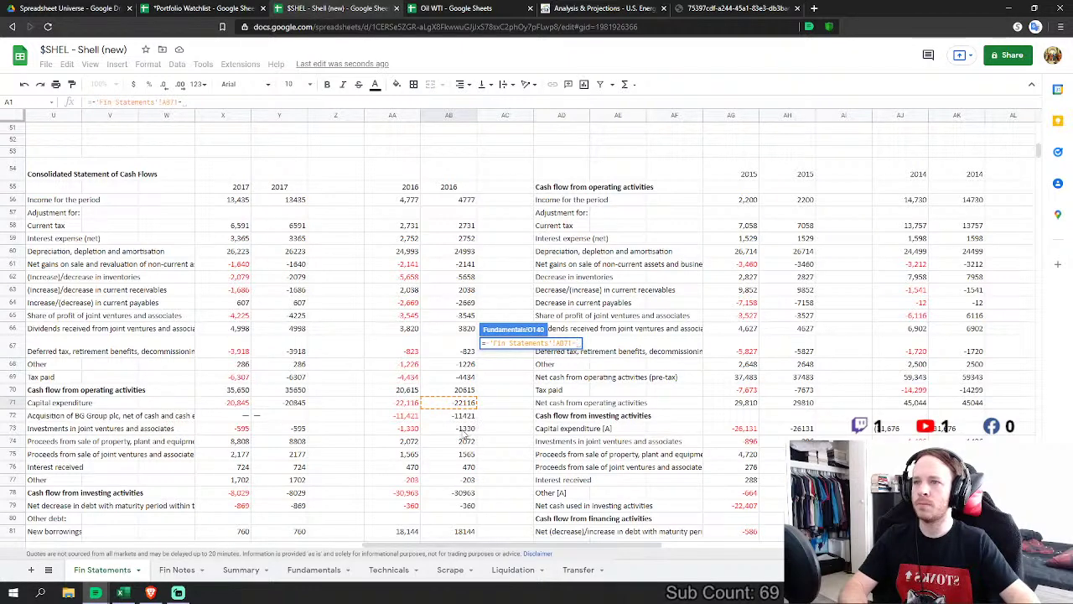
type("-")
left_click(465, 430)
type("-")
left_click(466, 442)
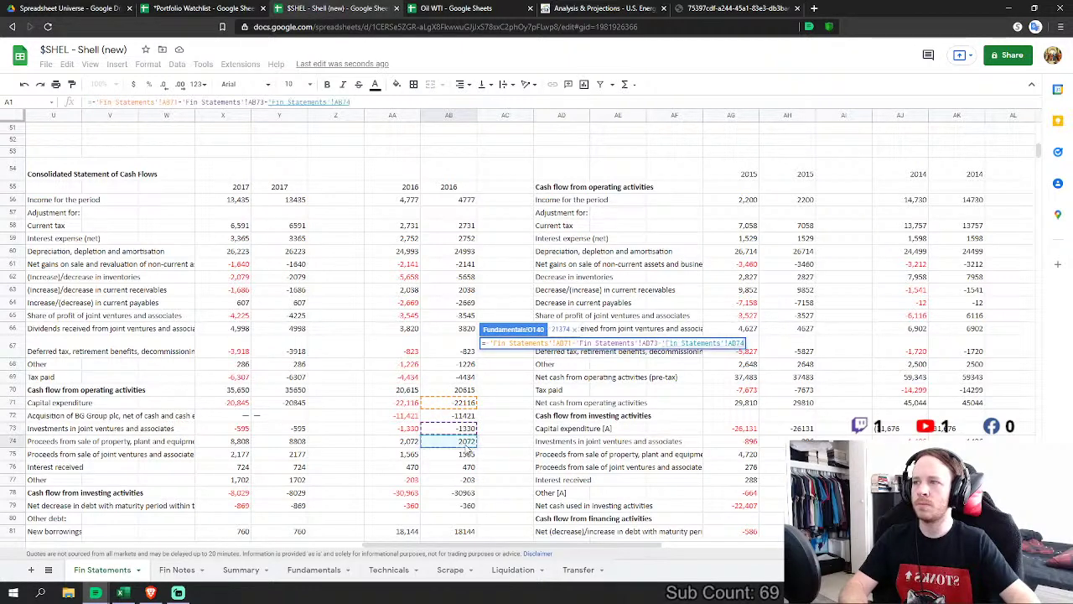
type("-")
left_click(467, 454)
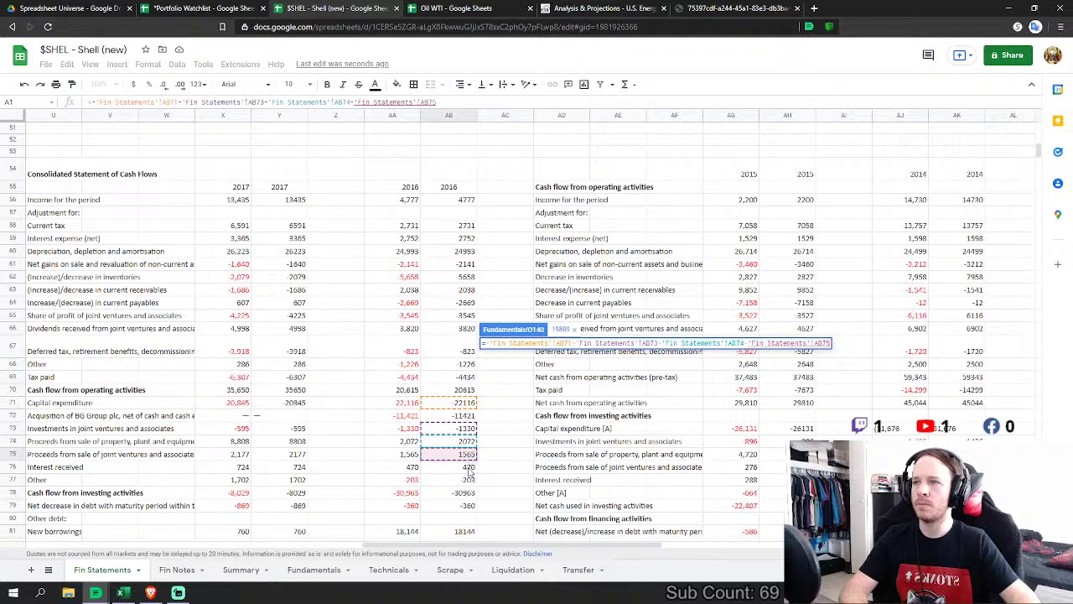
type("-")
left_click(468, 467)
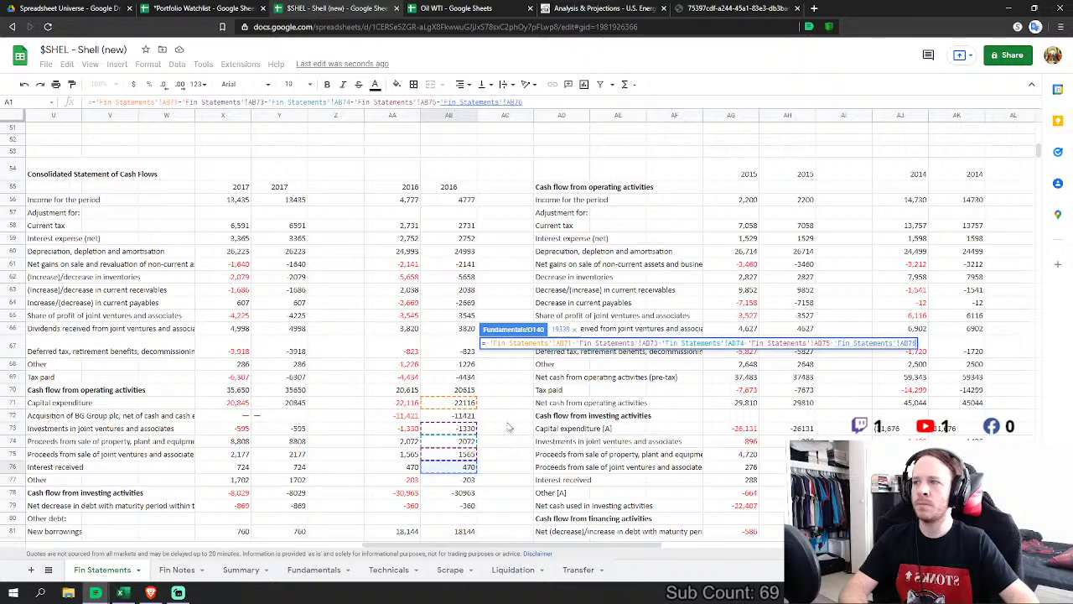
key("Return")
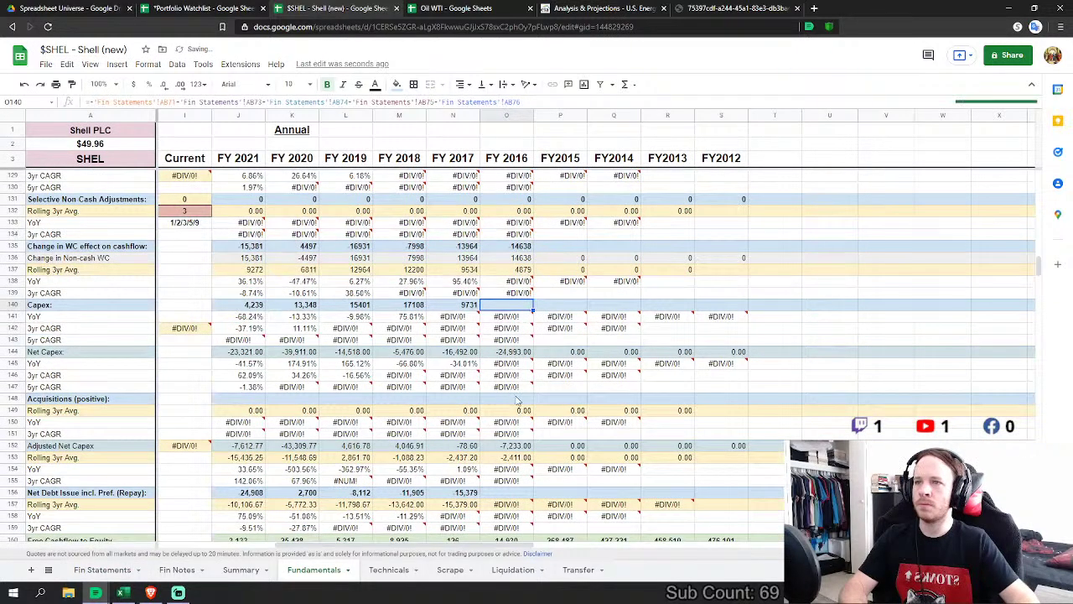
Step: Link FY 2016 Acquisitions to the negated 2016 Acquisition of BG Group plc figure in Fin Statements cell AB72
left_click(516, 400)
type("=")
left_click(102, 569)
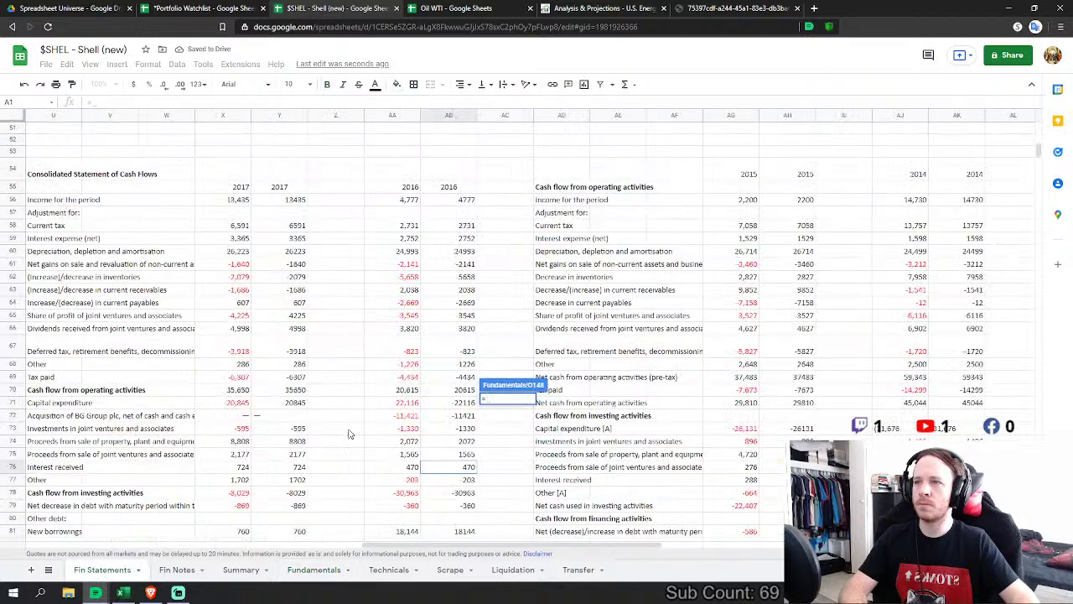
left_click(463, 417)
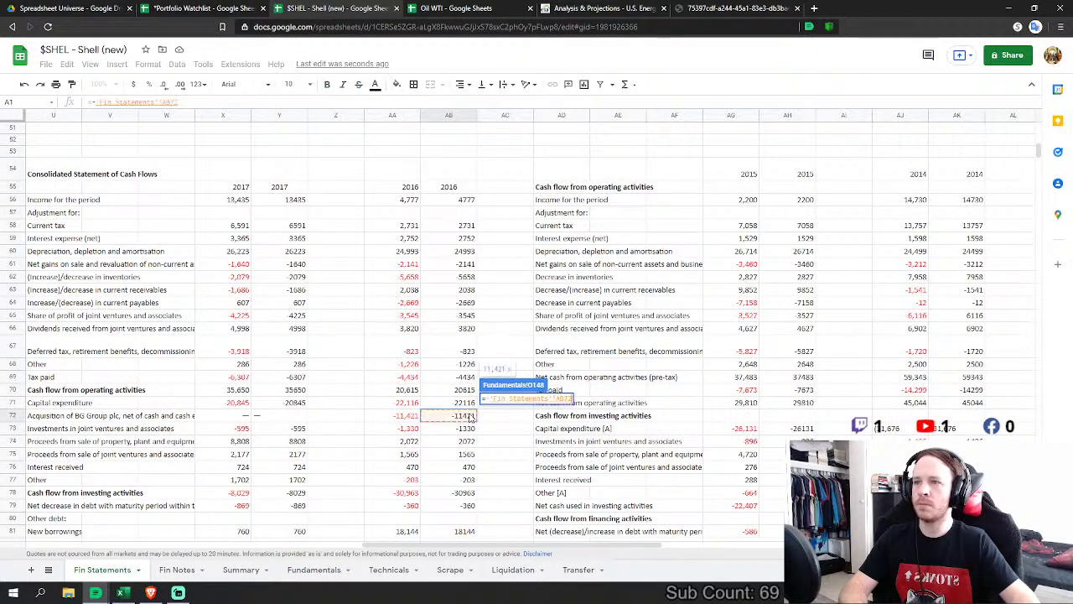
key("Return")
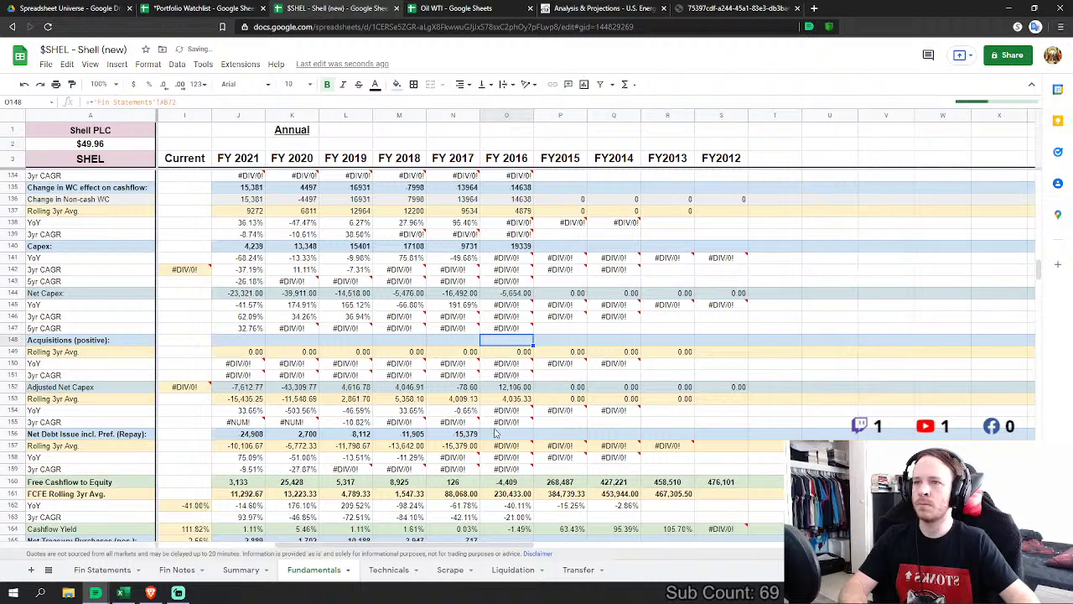
Step: Fill FY 2016 Net Debt Issue with 2016 new borrowings, net decrease in debt, repayments and interest paid from Fin Statements (AB81+AB79+AB82+AB83)
left_click(506, 433)
scroll(503, 436, "down", 1)
type("=")
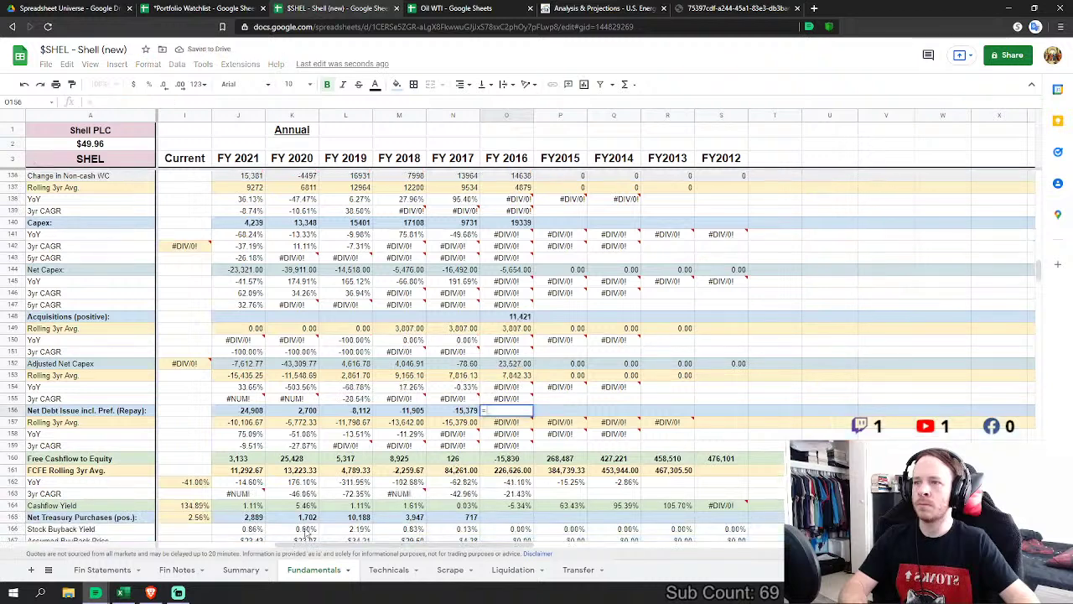
left_click(102, 569)
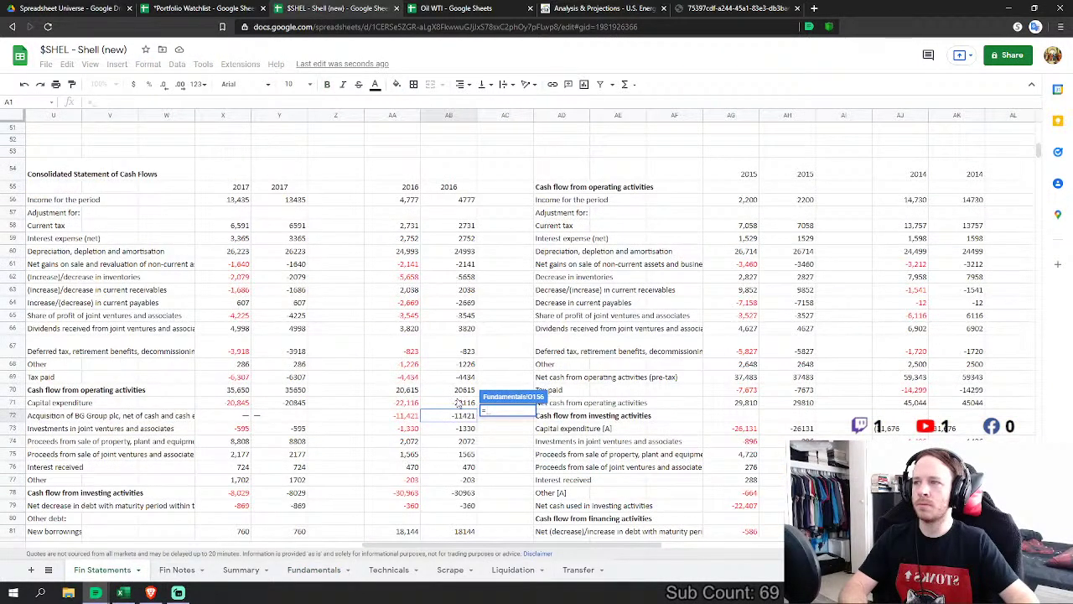
scroll(483, 450, "down", 3)
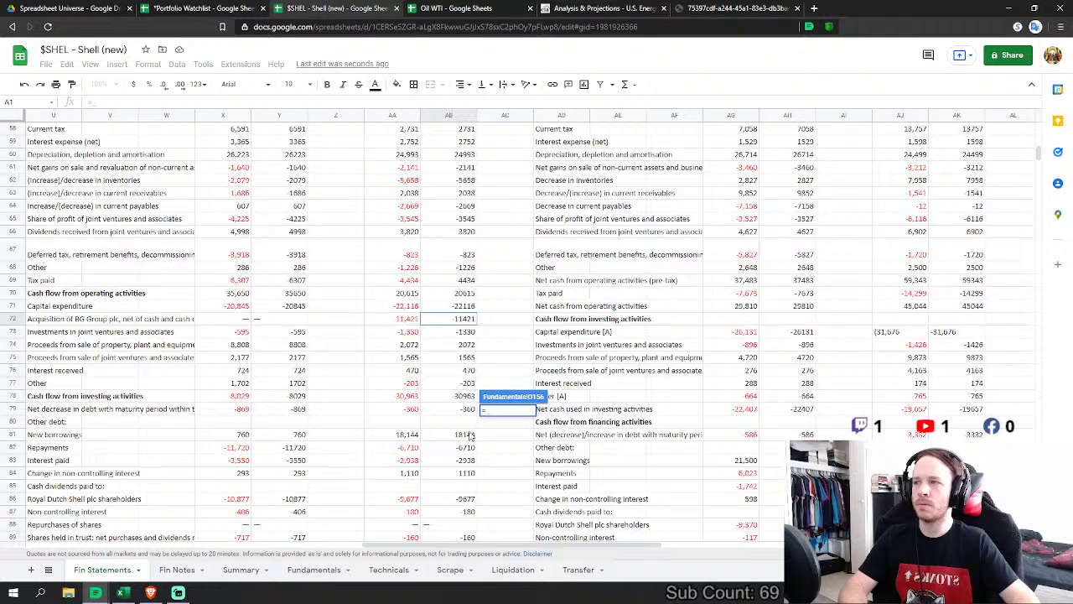
left_click(470, 434)
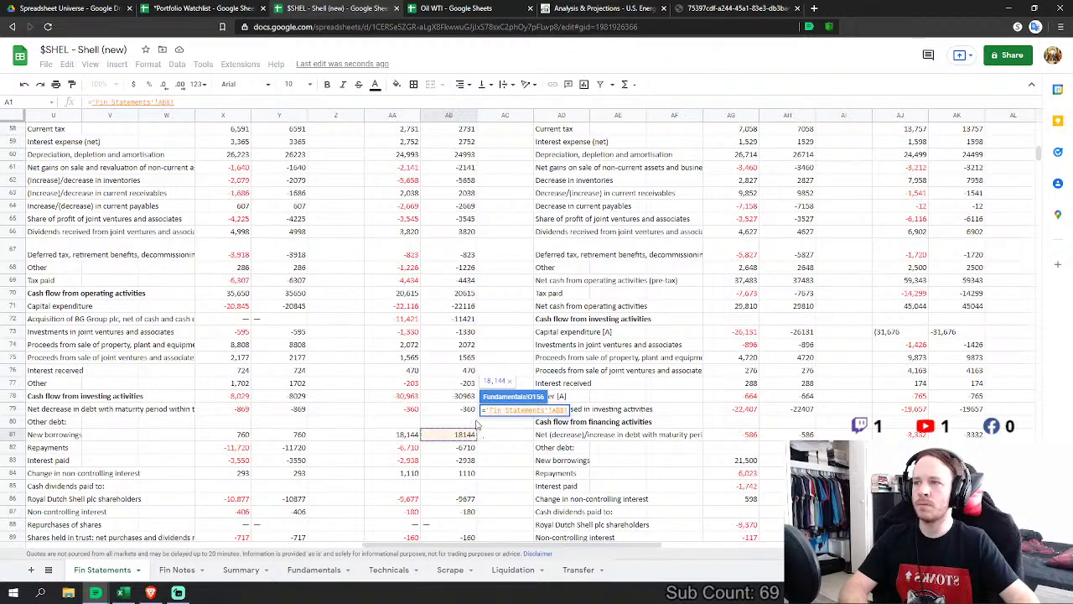
type("+")
left_click(462, 409)
type("+")
left_click(465, 448)
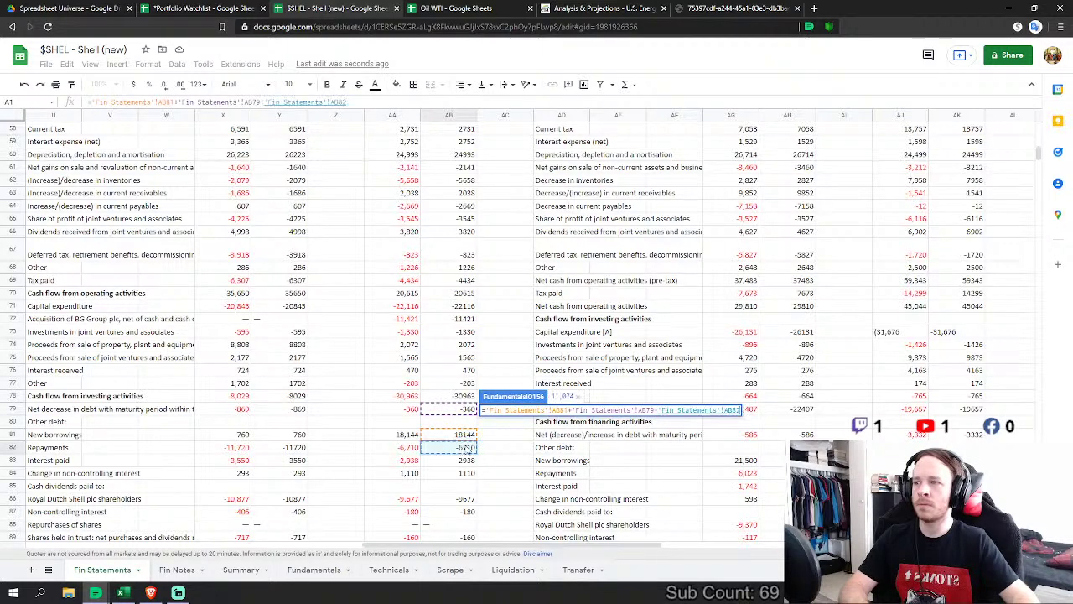
type("+")
left_click(467, 461)
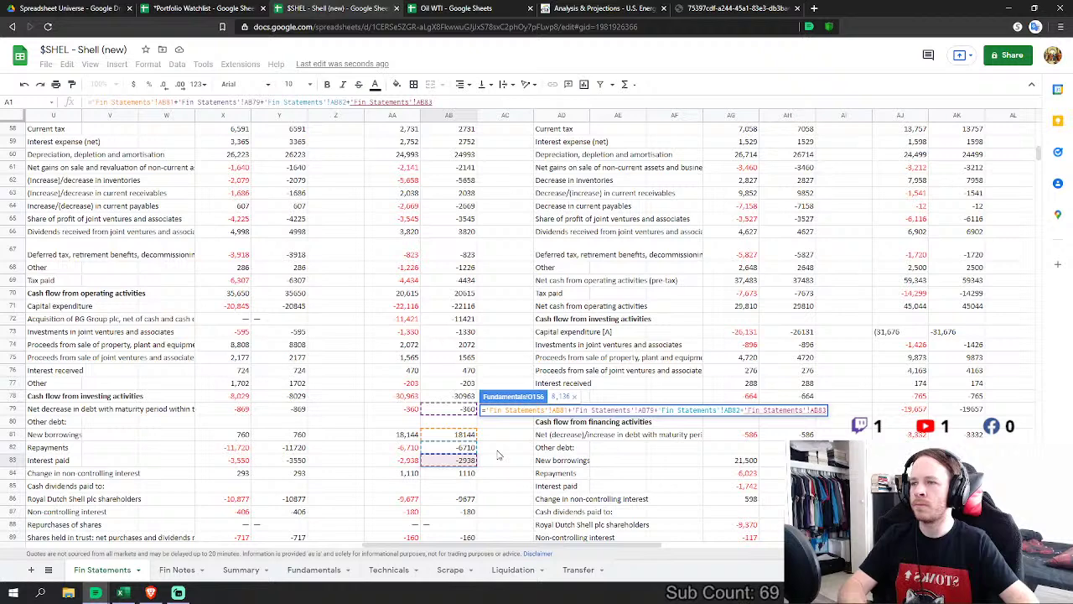
scroll(499, 456, "down", 1)
key("Return")
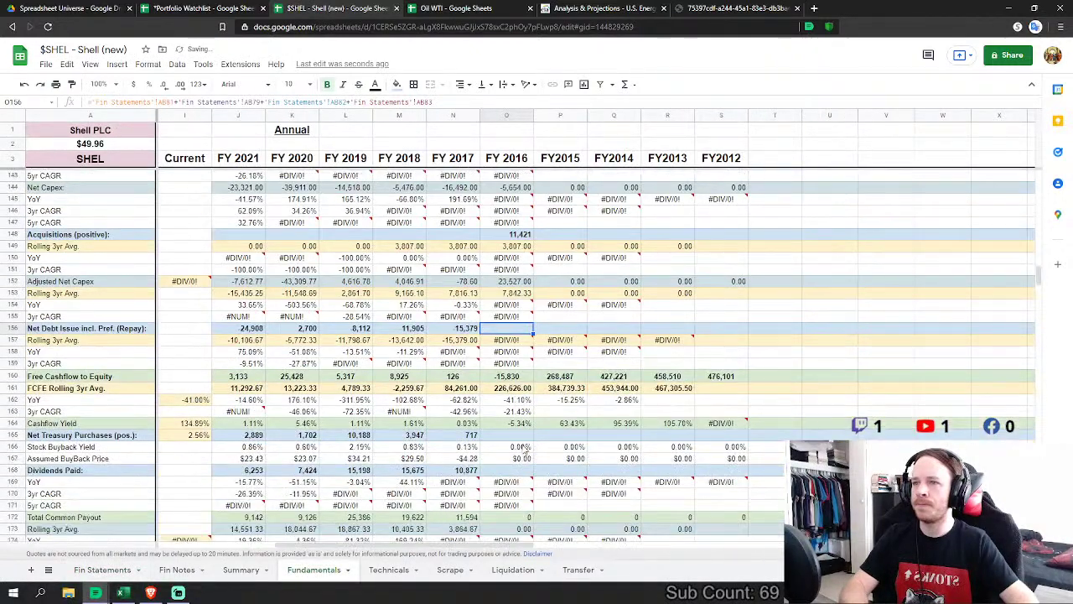
Step: Link FY 2016 Net Treasury Purchases to the negated 2016 Shares held in trust figure in Fin Statements cell AB89
left_click(506, 436)
scroll(506, 435, "down", 1)
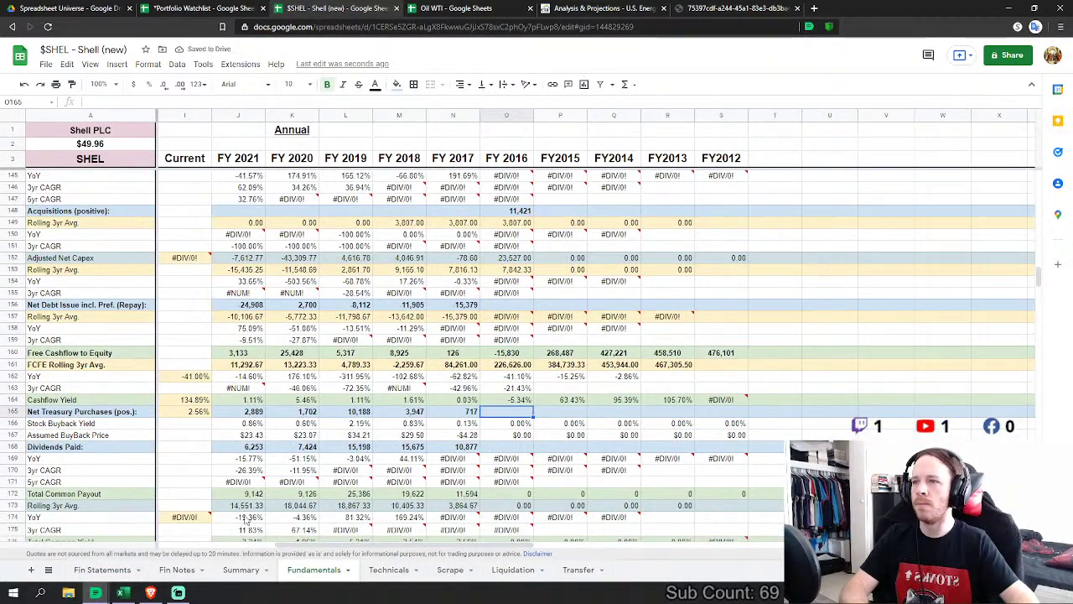
type("=")
left_click(107, 569)
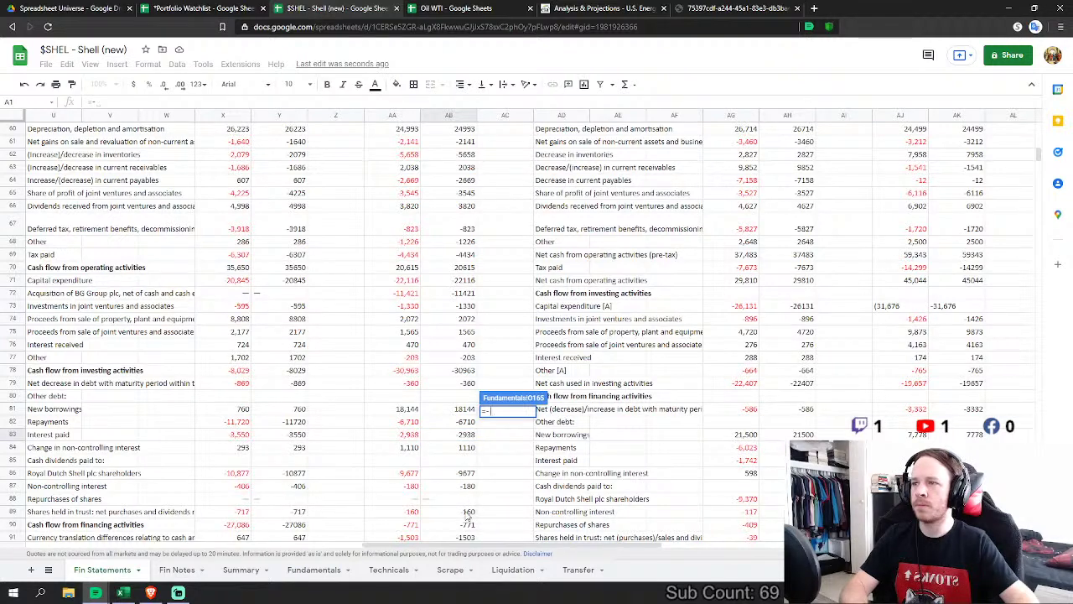
left_click(466, 512)
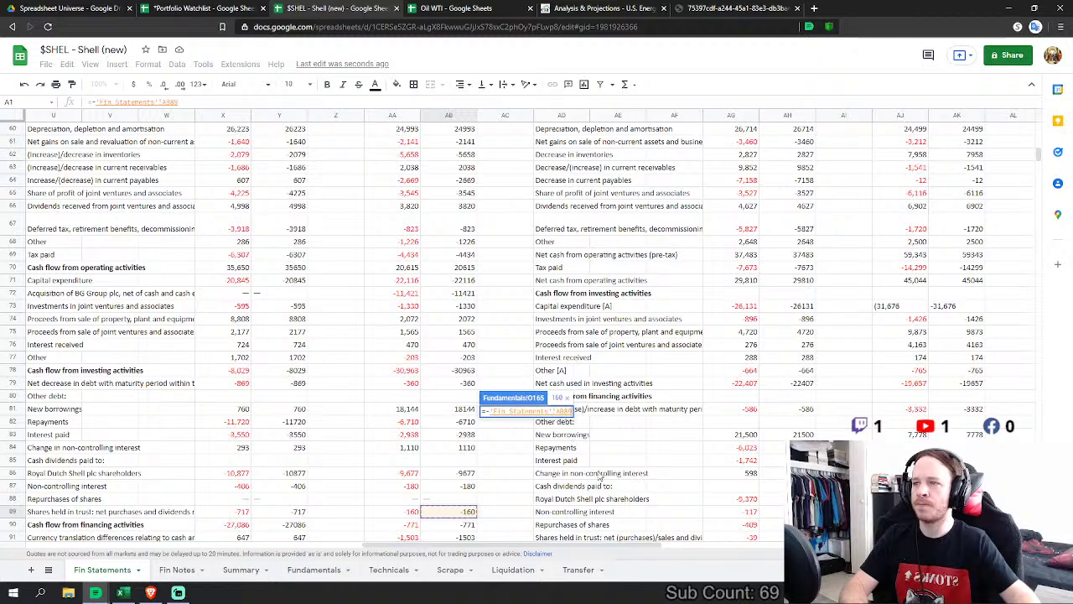
key("Return")
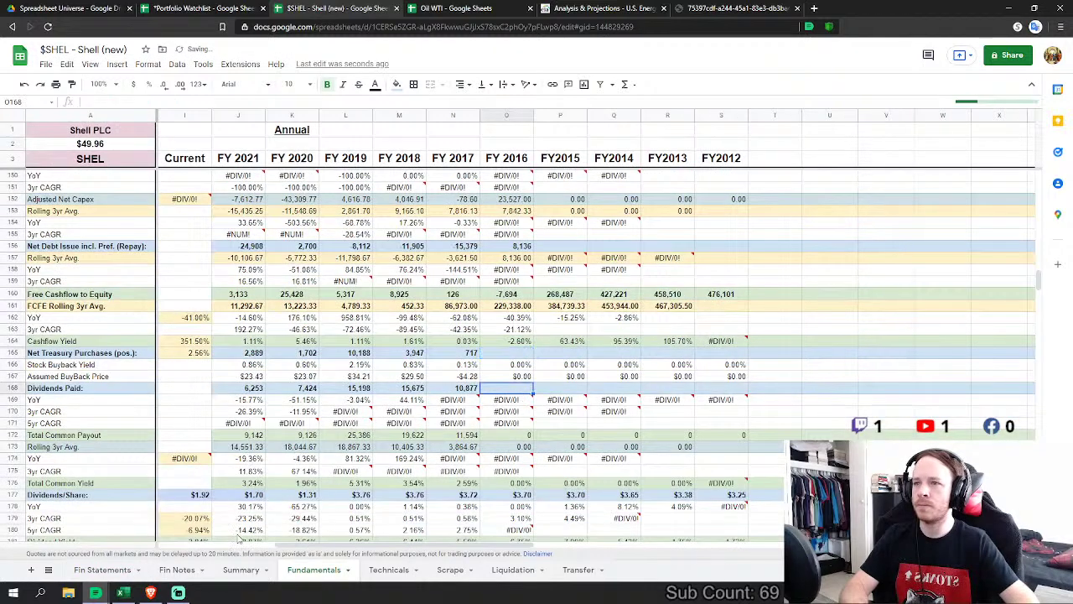
Step: Link FY 2016 Dividends Paid to the negated 2016 dividends to Royal Dutch Shell plc shareholders in Fin Statements cell AB86
type("=-")
left_click(102, 569)
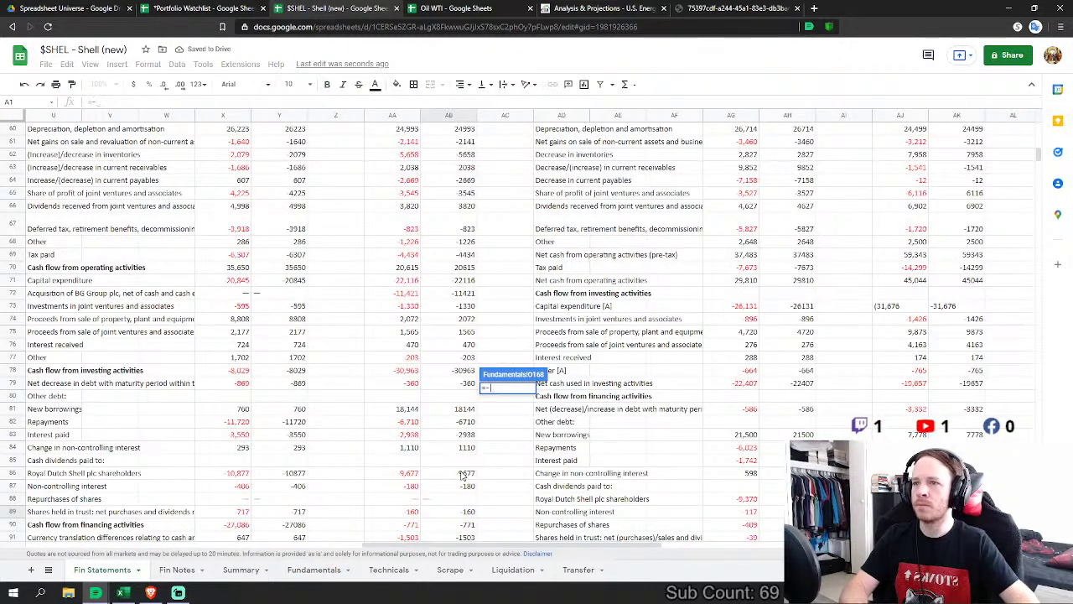
left_click(466, 473)
key("Return")
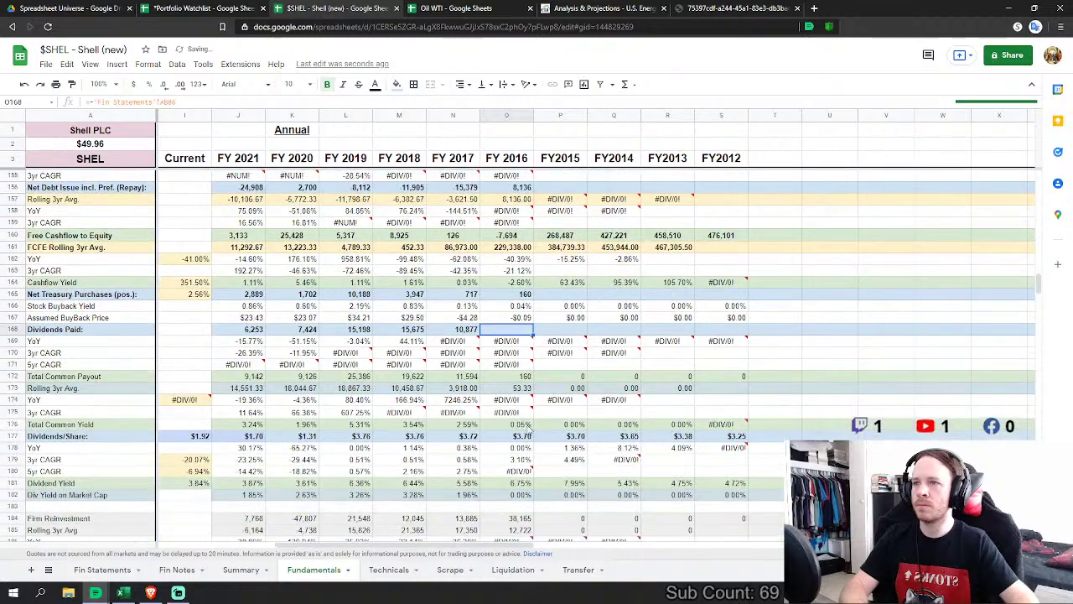
Step: Link FY 2016 Cash & Equivalents in the Balance Sheets section to 2016 cash and cash equivalents in Fin Statements cell AB131
scroll(516, 422, "down", 3)
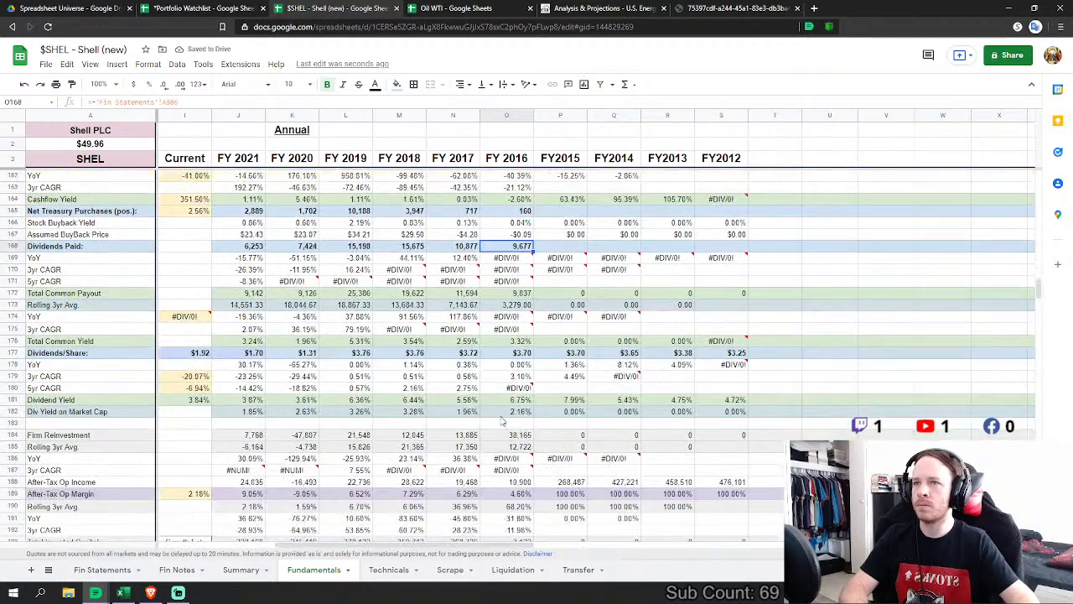
scroll(503, 421, "down", 8)
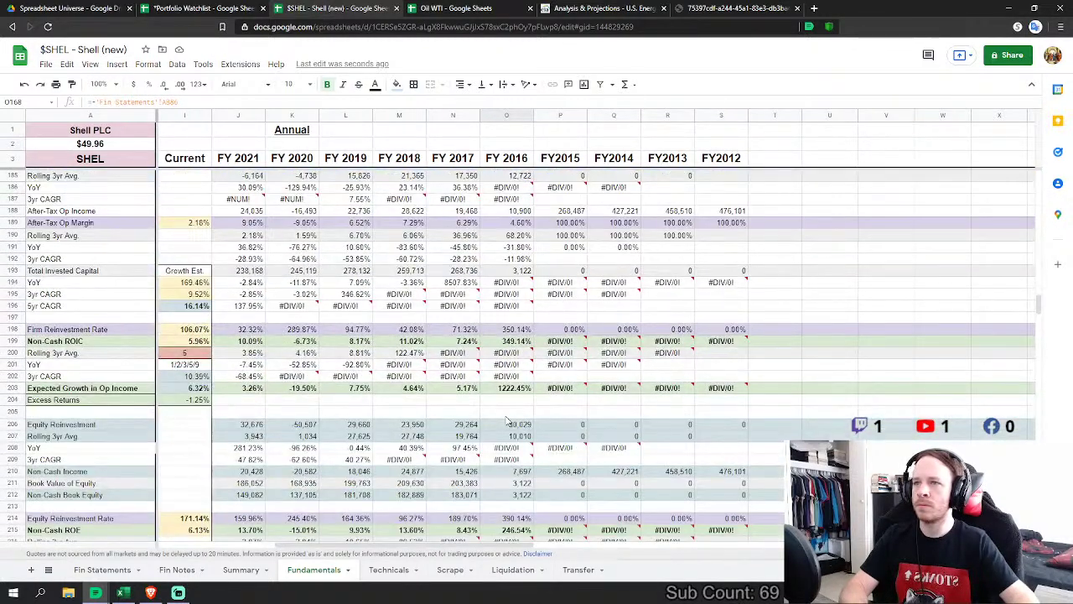
scroll(507, 421, "down", 9)
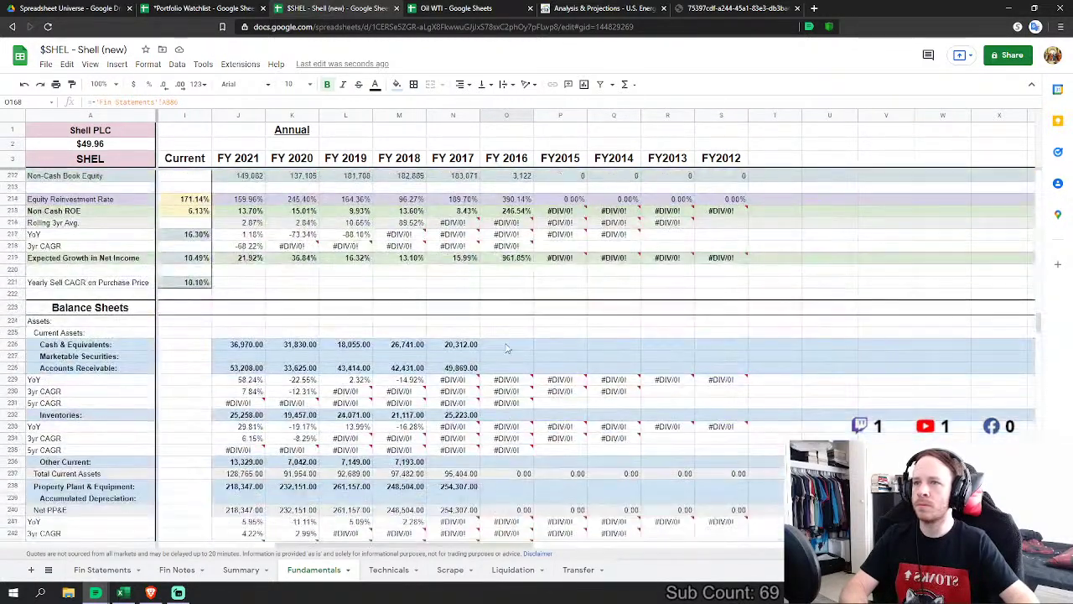
left_click(505, 345)
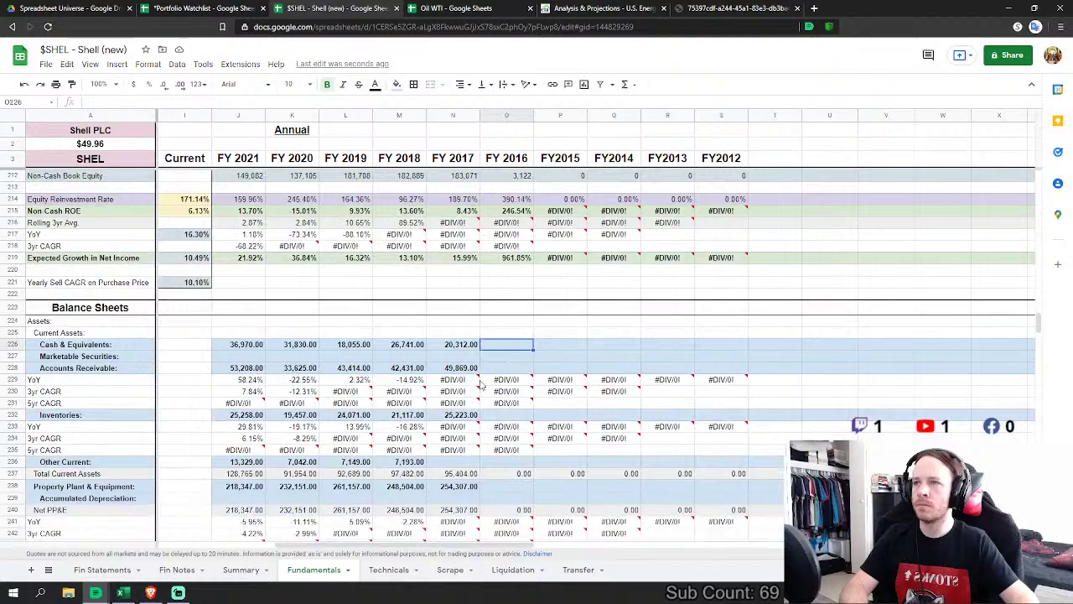
type("=SUM(J226:N226")
left_click(102, 570)
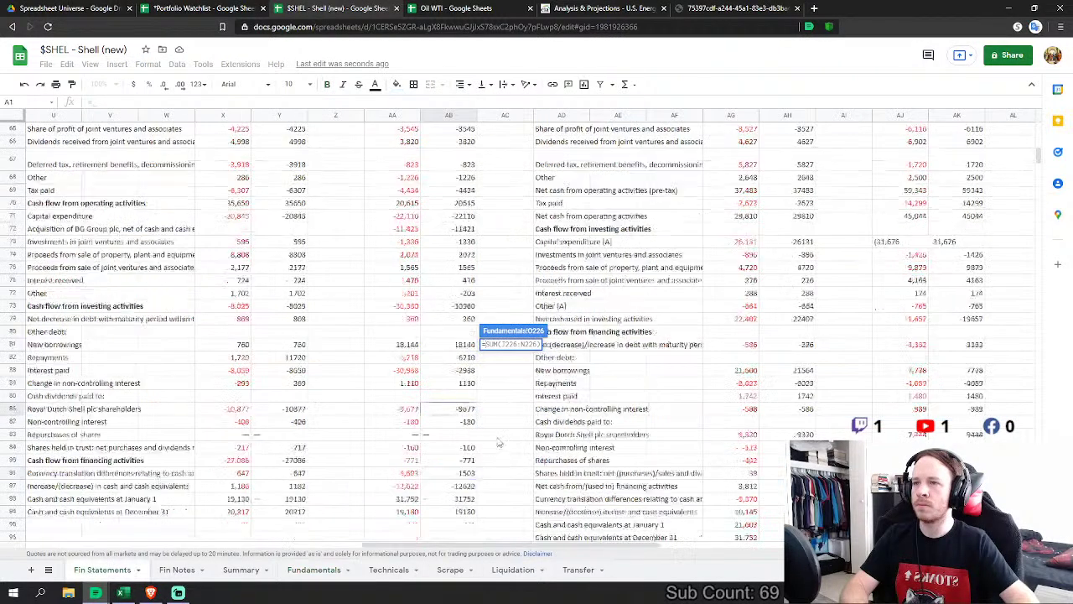
scroll(499, 441, "down", 10)
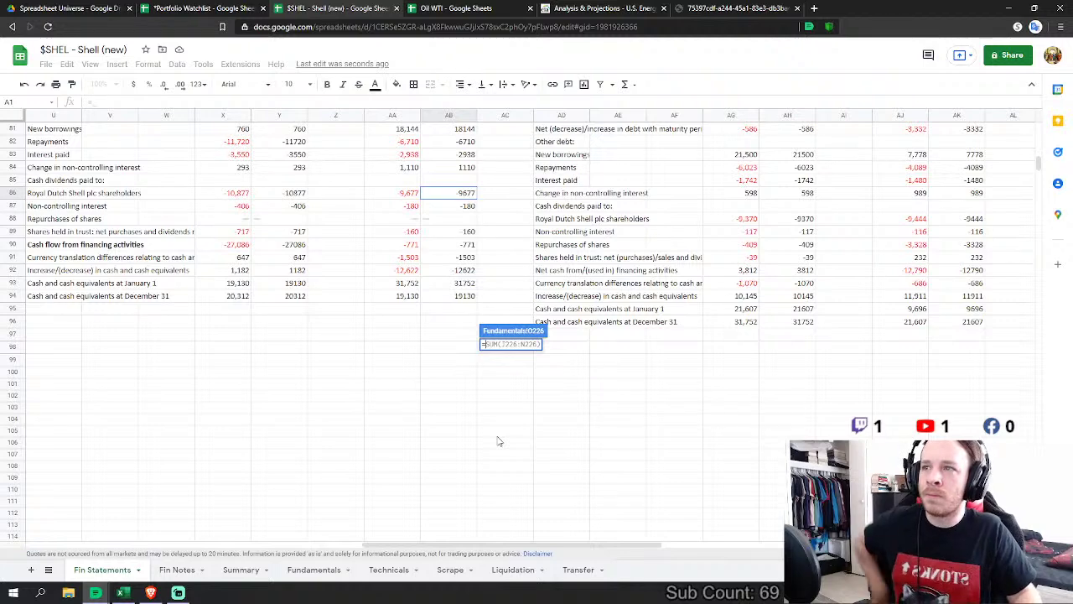
scroll(499, 442, "down", 5)
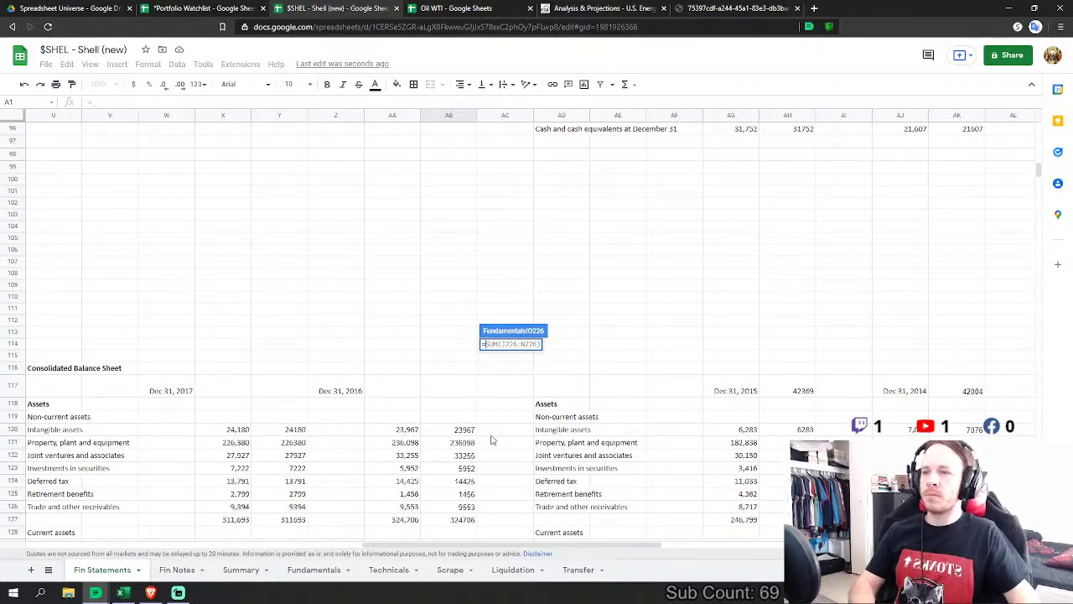
scroll(486, 432, "down", 3)
scroll(482, 415, "down", 2)
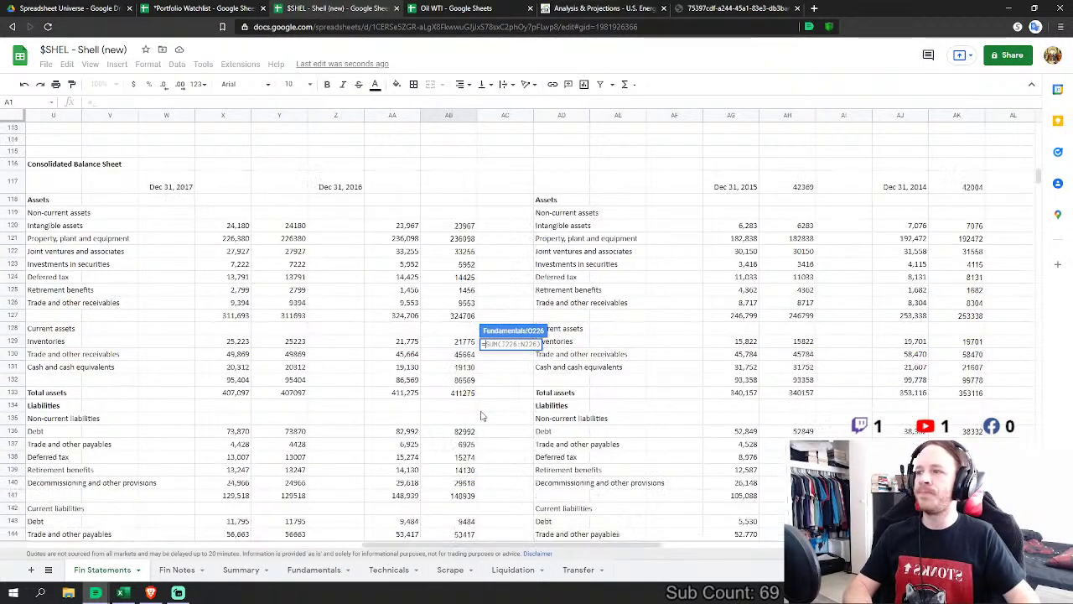
left_click(463, 366)
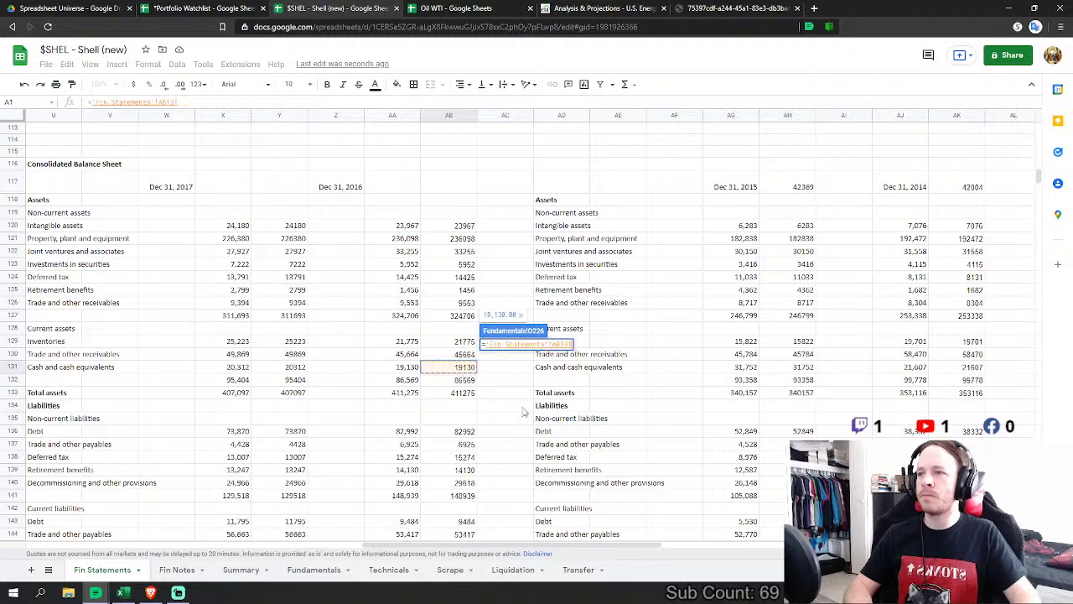
scroll(469, 369, "up", 1)
key("Return")
Step: Link FY 2016 Accounts Receivable to the 2016 current trade and other receivables in Fin Statements cell AB130
left_click(507, 368)
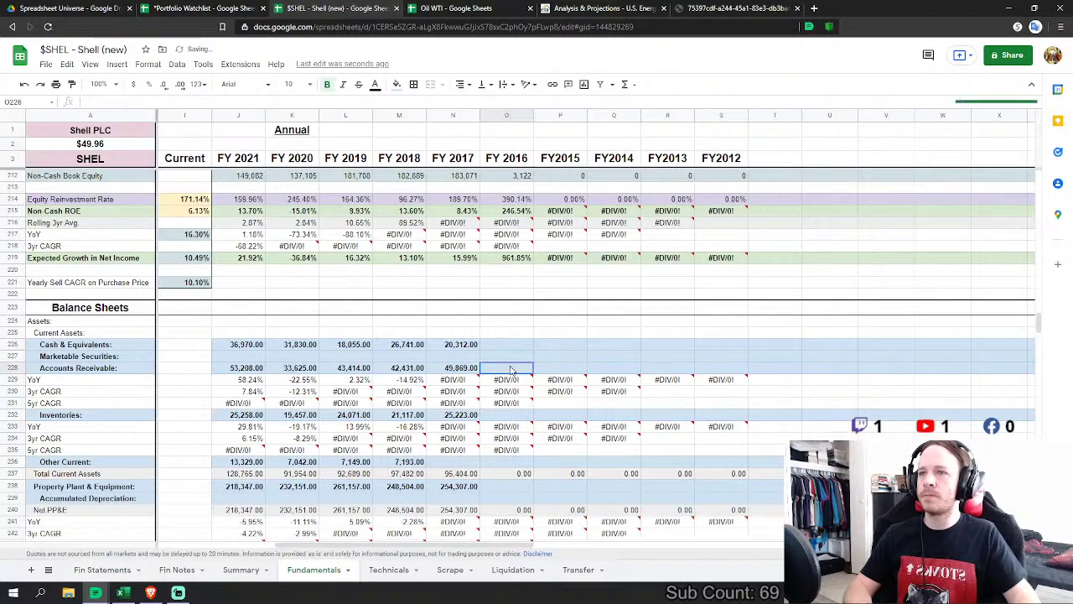
scroll(508, 369, "down", 2)
type("=")
left_click(102, 569)
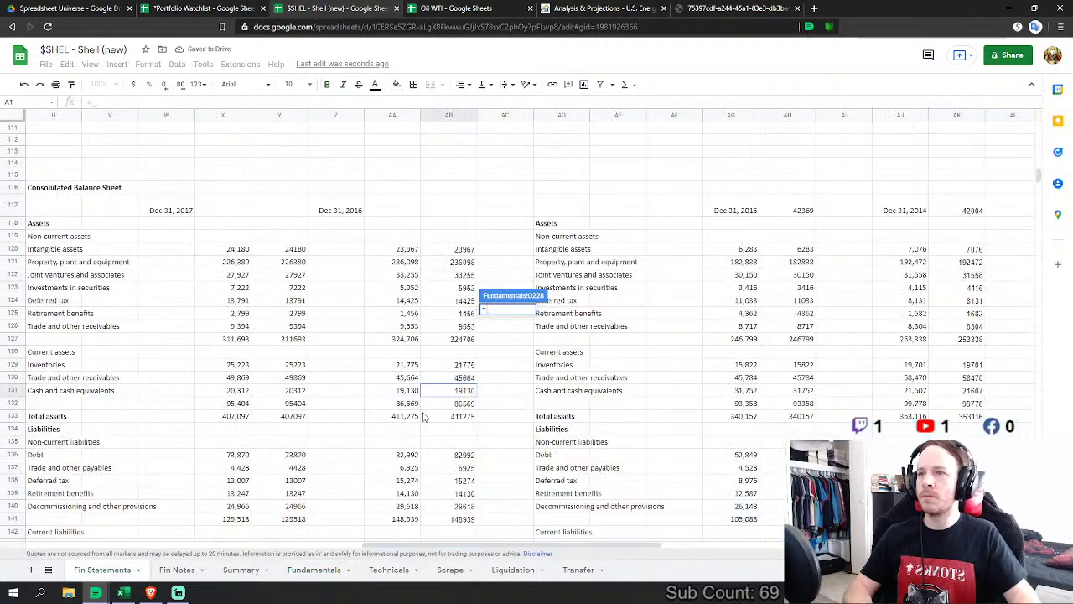
left_click(466, 379)
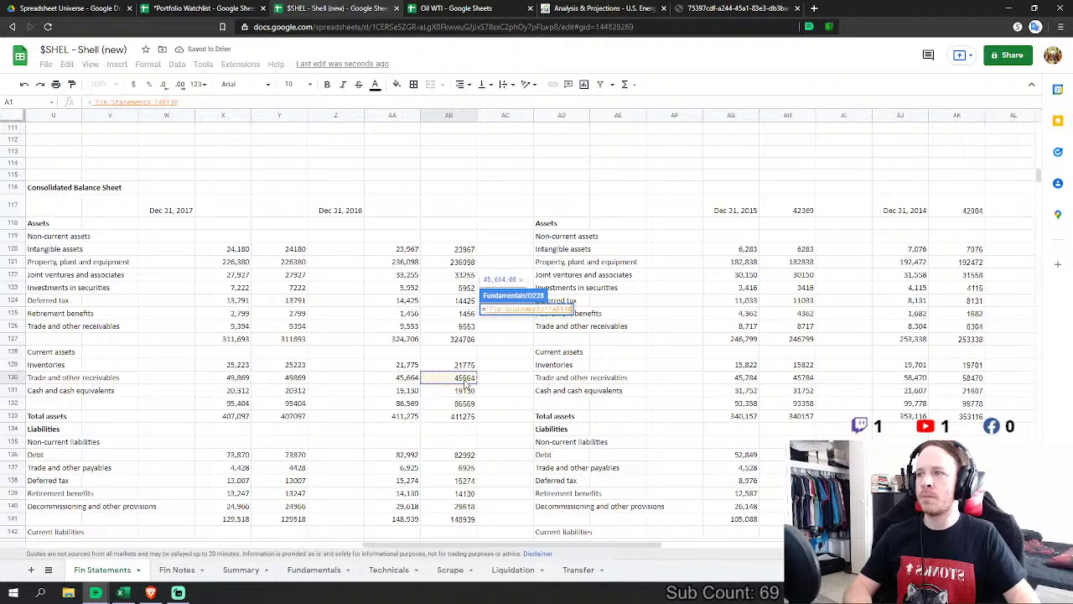
key("Return")
Step: Link FY 2016 Inventories to the 2016 inventories figure in Fin Statements cell AB129
left_click(519, 356)
type("=")
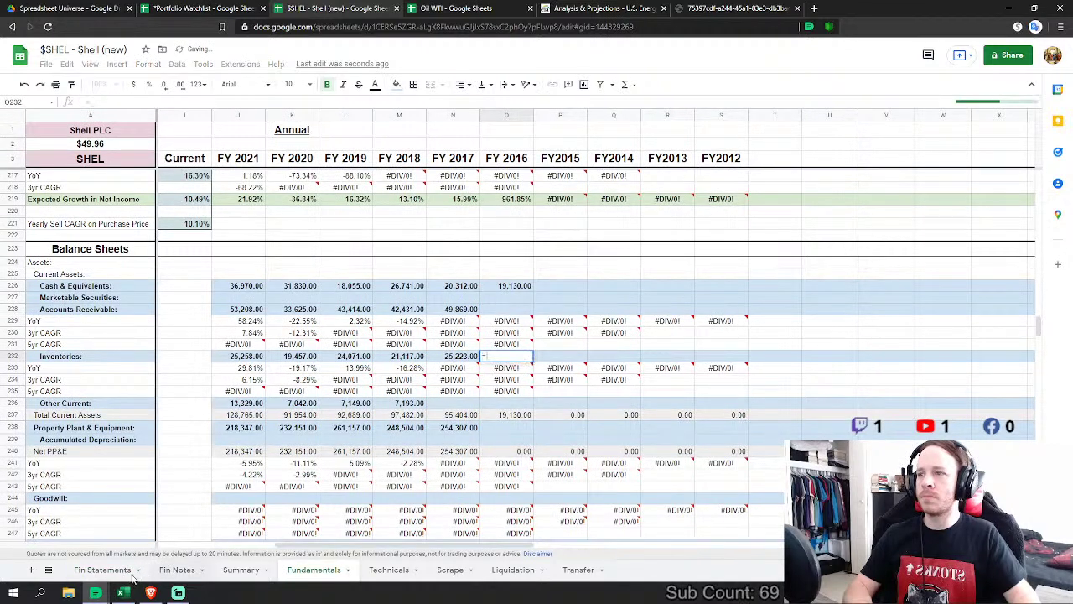
left_click(102, 570)
left_click(463, 365)
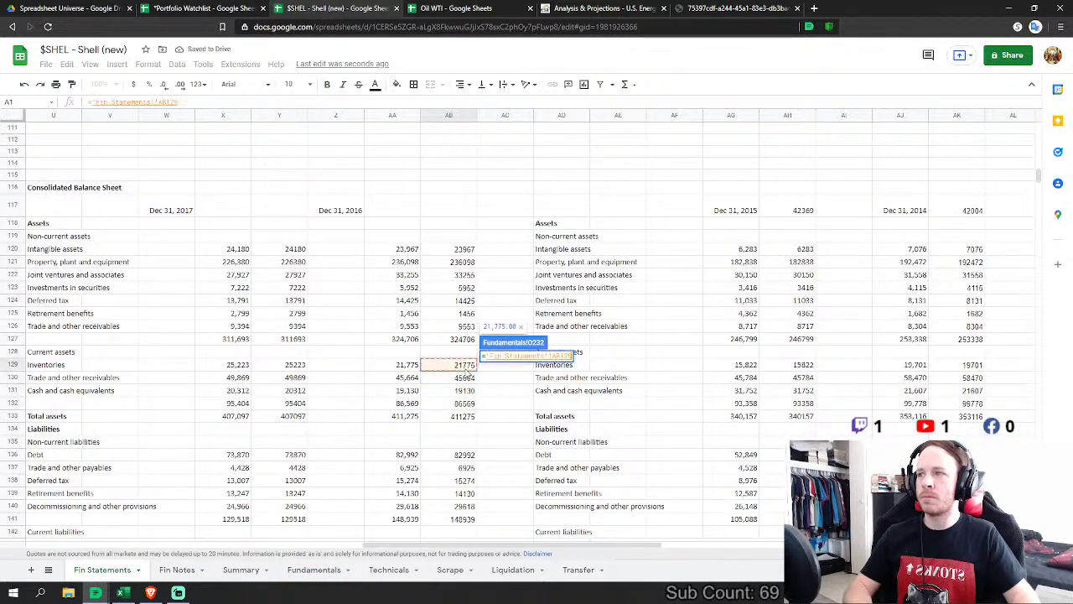
key("Return")
Step: Fill FY 2016 Property Plant & Equipment with 2016 property, plant and equipment plus joint ventures and associates from Fin Statements (AB121+AB122)
left_click(513, 428)
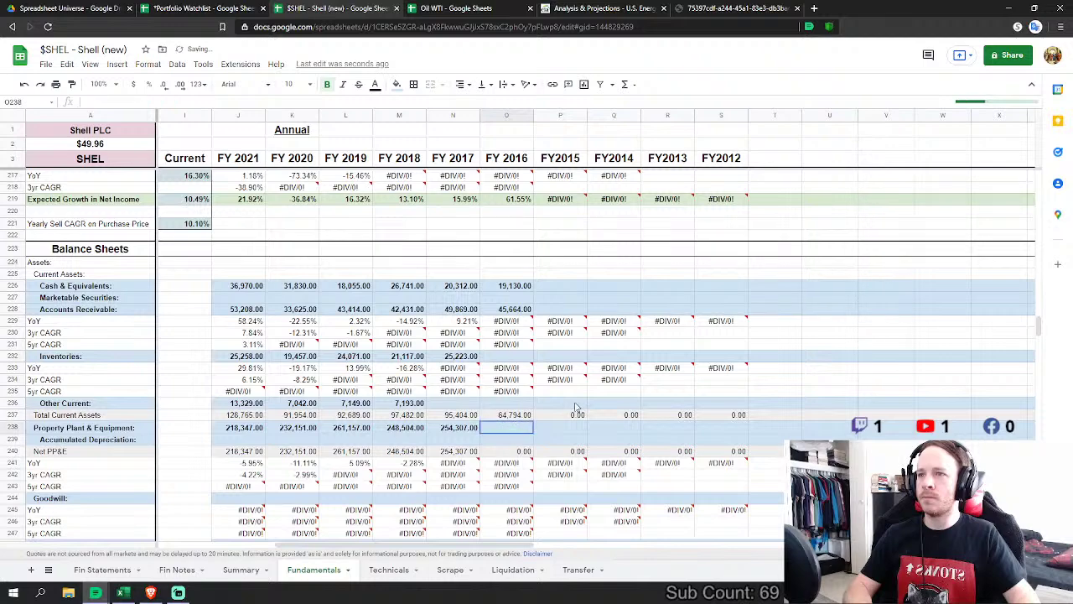
scroll(513, 428, "down", 1)
type("=")
left_click(103, 569)
scroll(354, 304, "down", 2)
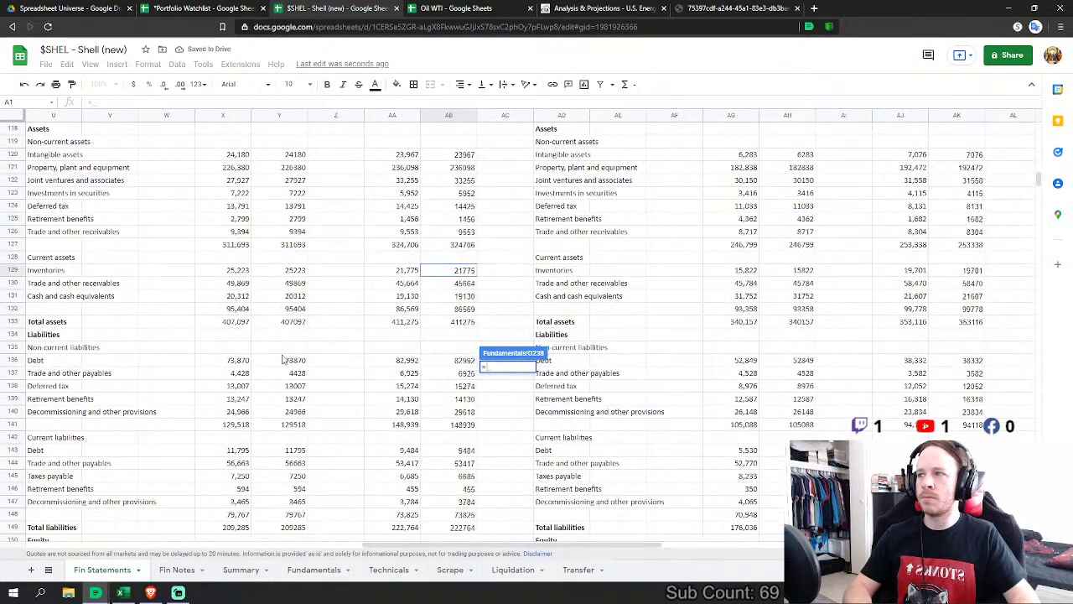
scroll(354, 304, "up", 2)
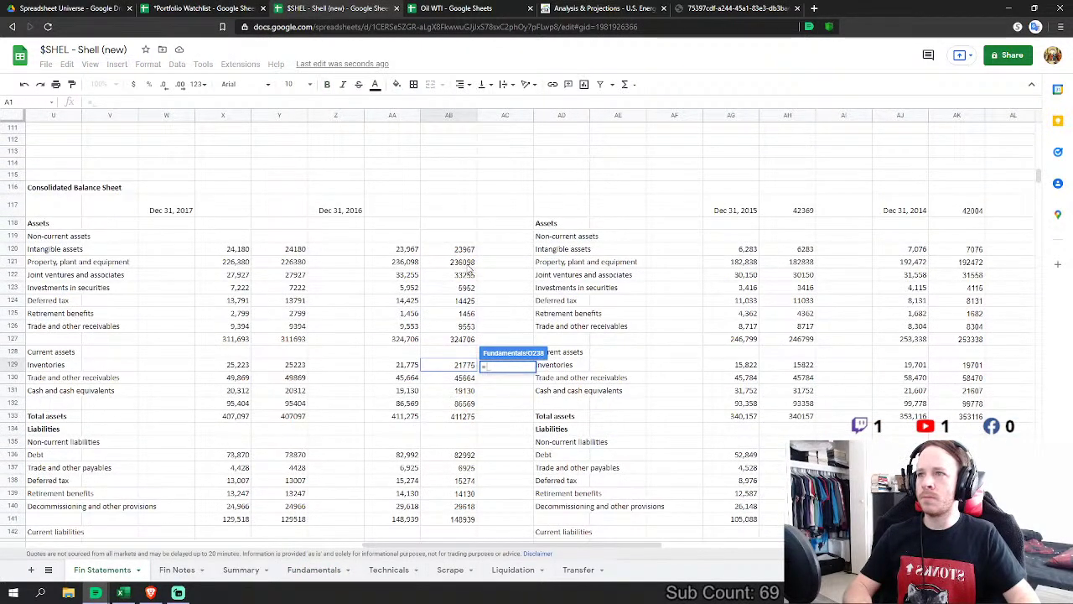
left_click(466, 263)
type("+")
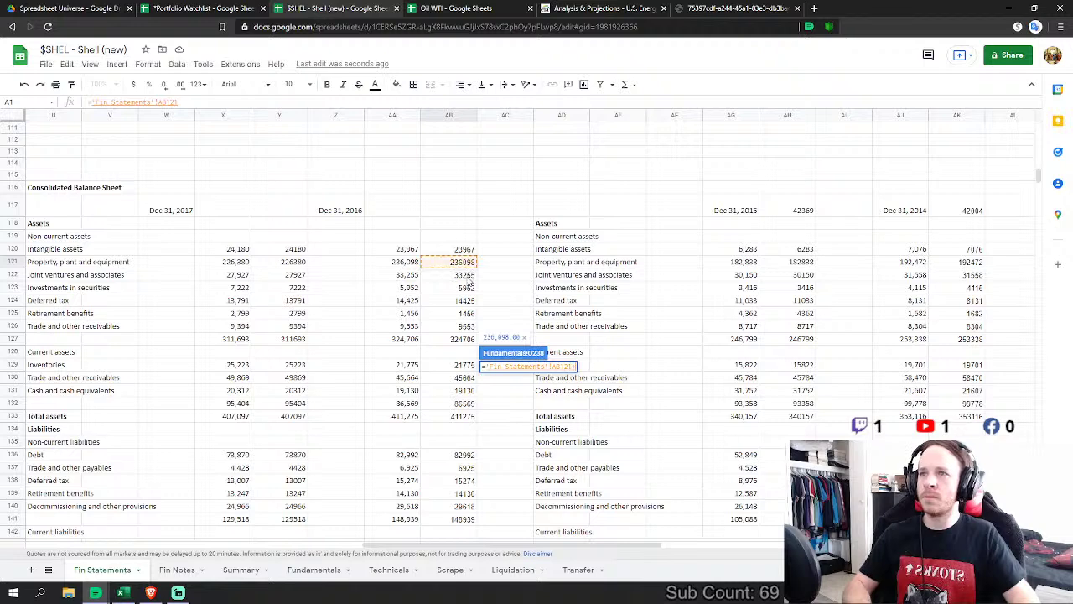
left_click(463, 274)
key("Return")
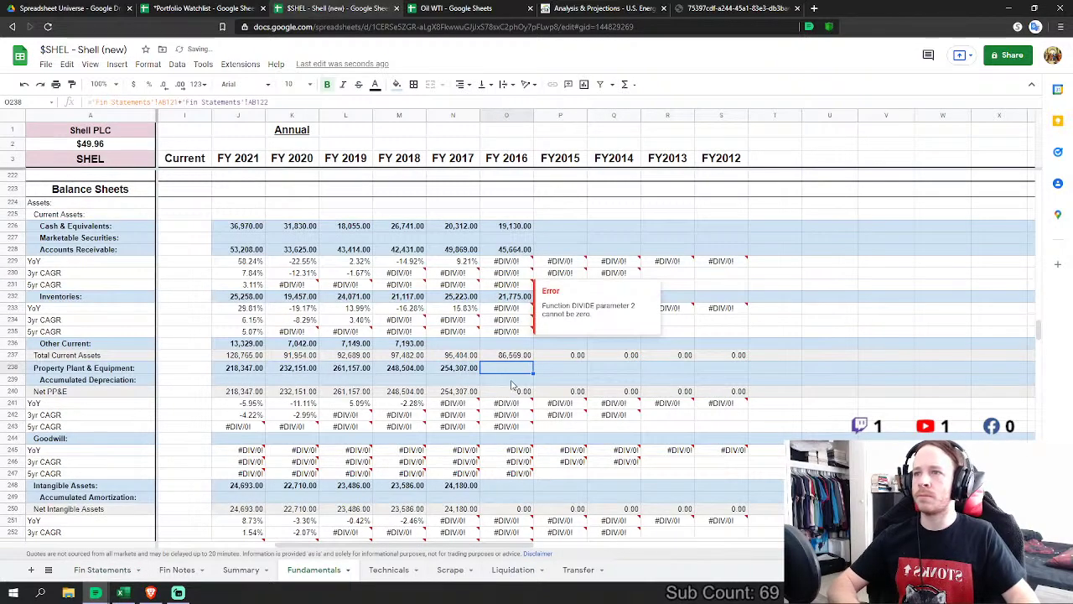
Step: Link FY 2016 Intangible Assets to the 2016 intangible assets figure in Fin Statements cell AB120
left_click(511, 483)
scroll(515, 471, "down", 1)
type("=")
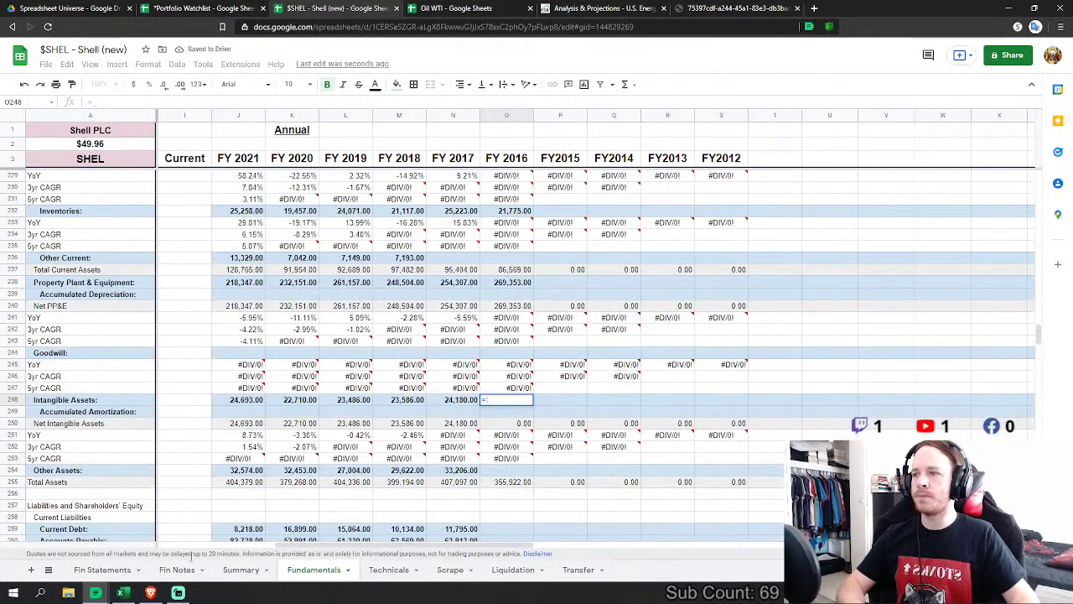
left_click(88, 569)
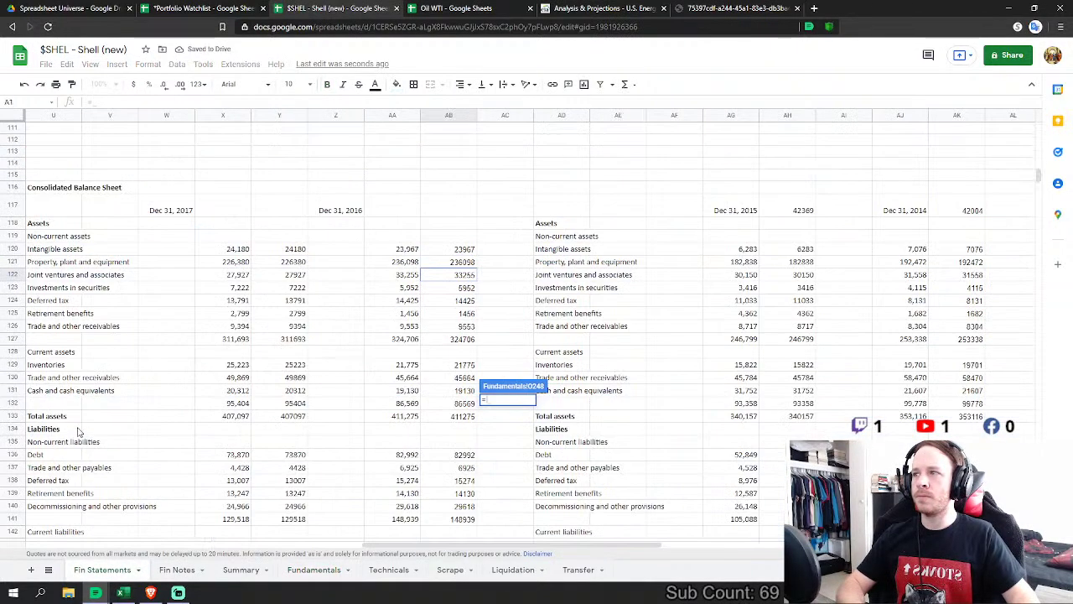
left_click(457, 252)
key("Return")
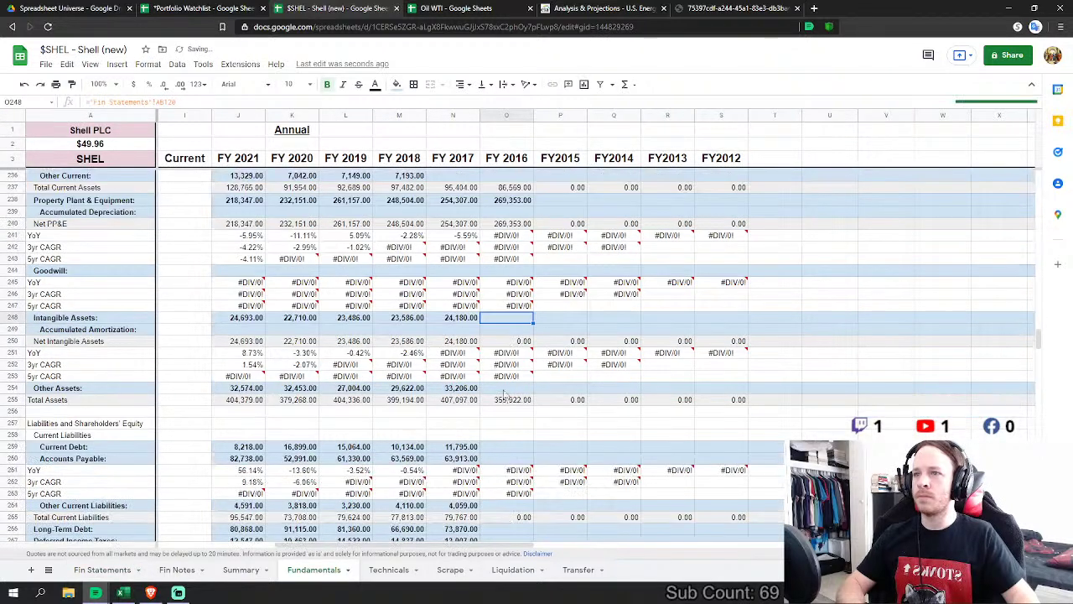
Step: Fill FY 2016 Other Assets with 2016 securities investments, deferred tax, retirement benefits and non-current receivables from Fin Statements (AB123+AB124+AB125+AB126)
left_click(528, 388)
type("=")
left_click(88, 569)
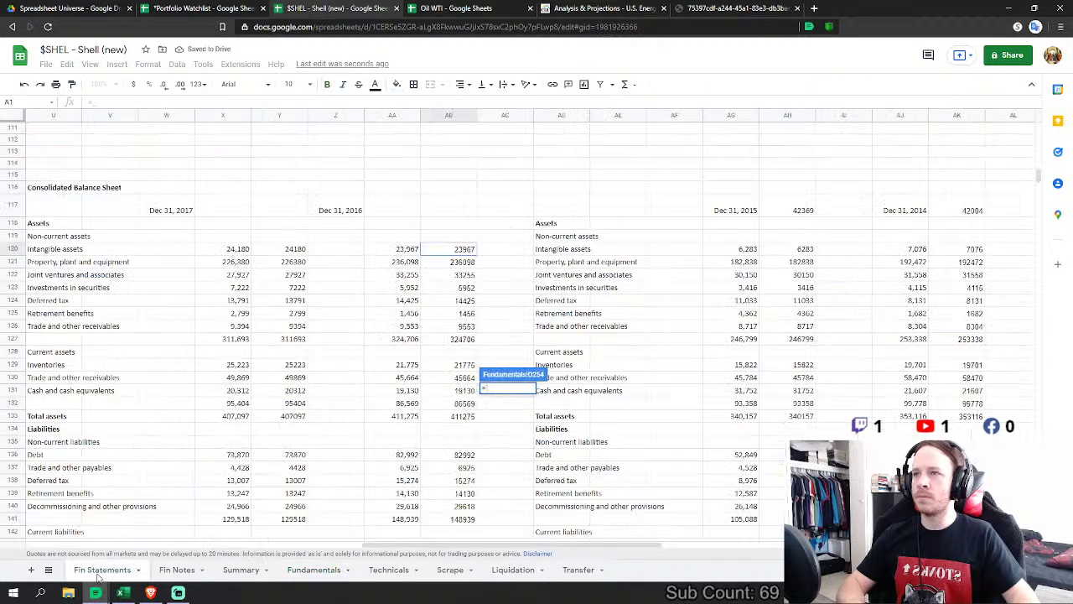
left_click(463, 288)
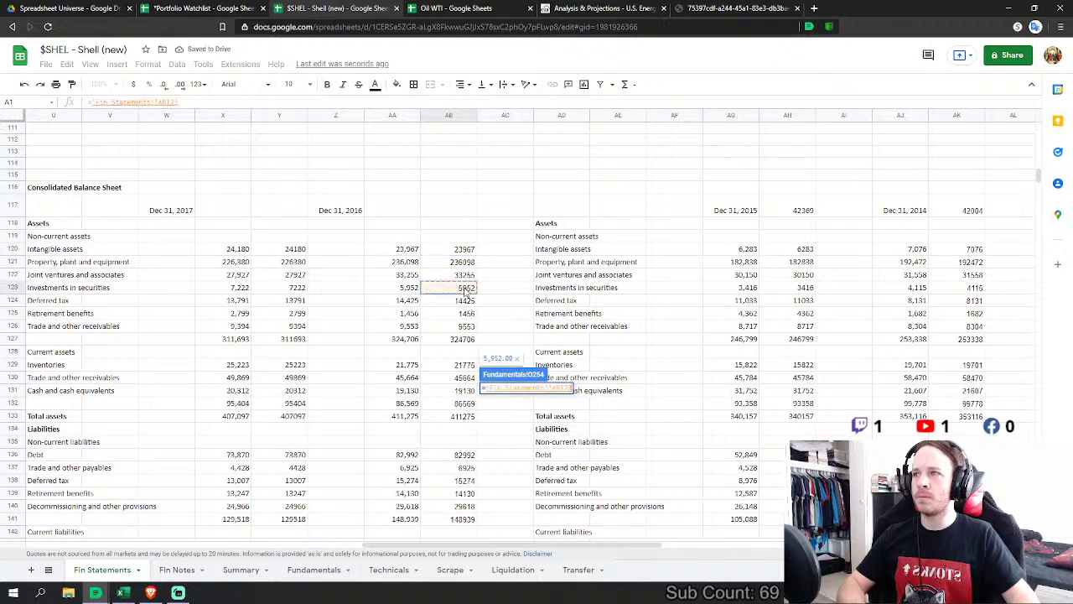
type("+")
left_click(465, 300)
type("+")
left_click(466, 314)
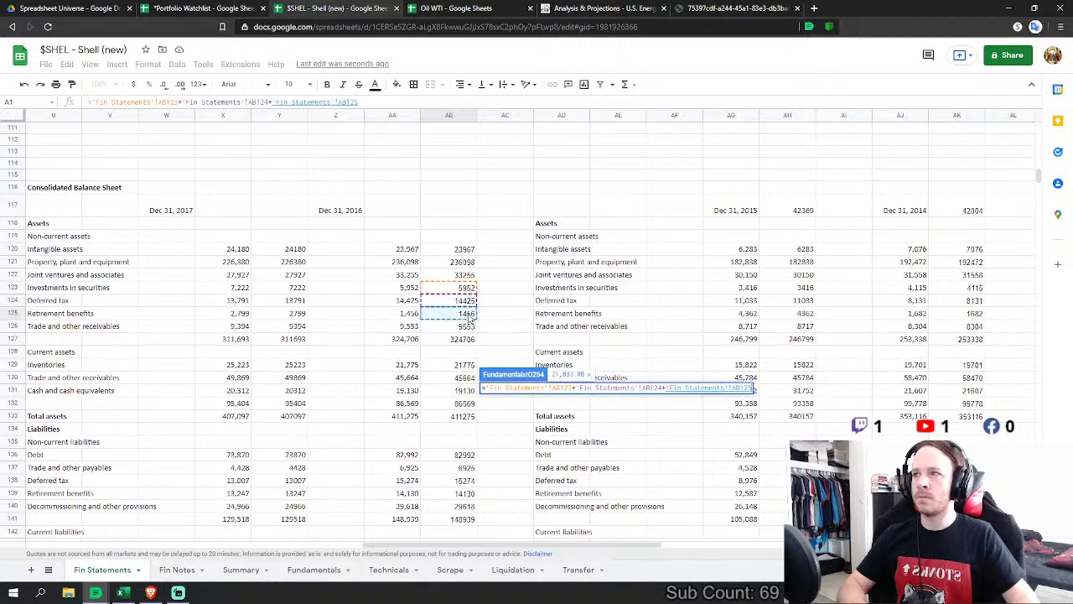
type("+")
left_click(469, 326)
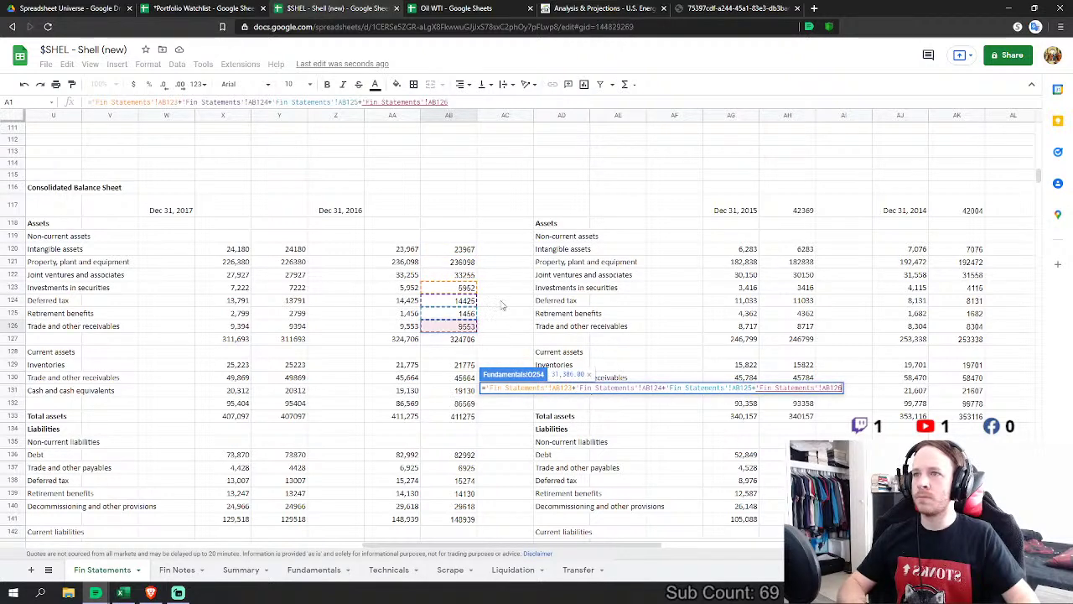
key("Return")
Step: Link FY 2016 Current Debt to the 2016 debt figure under non-current liabilities in Fin Statements cell AB136
scroll(616, 343, "down", 1)
left_click(506, 423)
type("=")
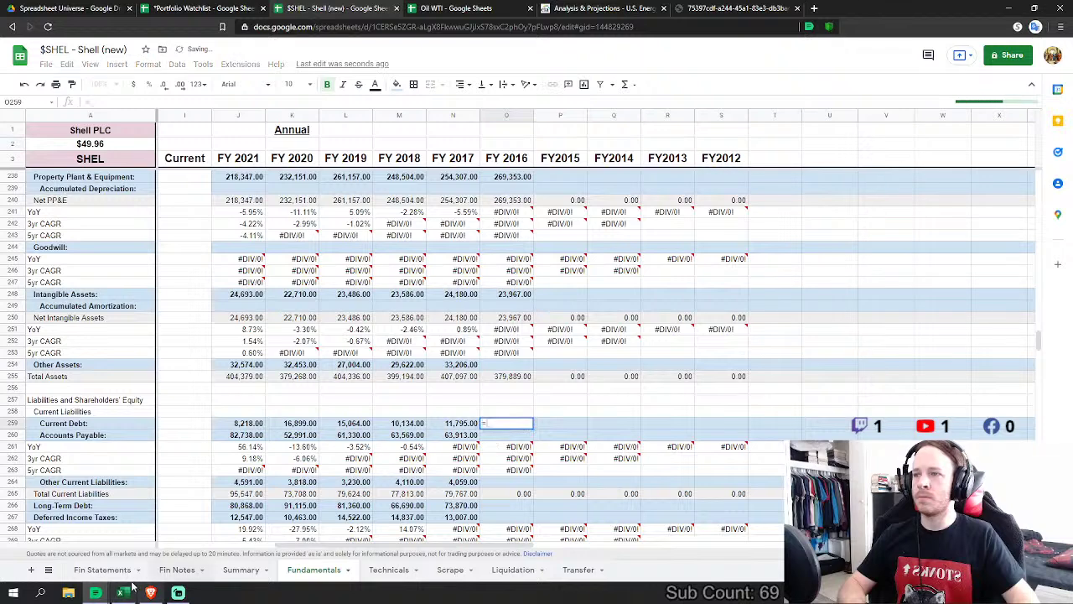
left_click(126, 570)
scroll(456, 394, "down", 2)
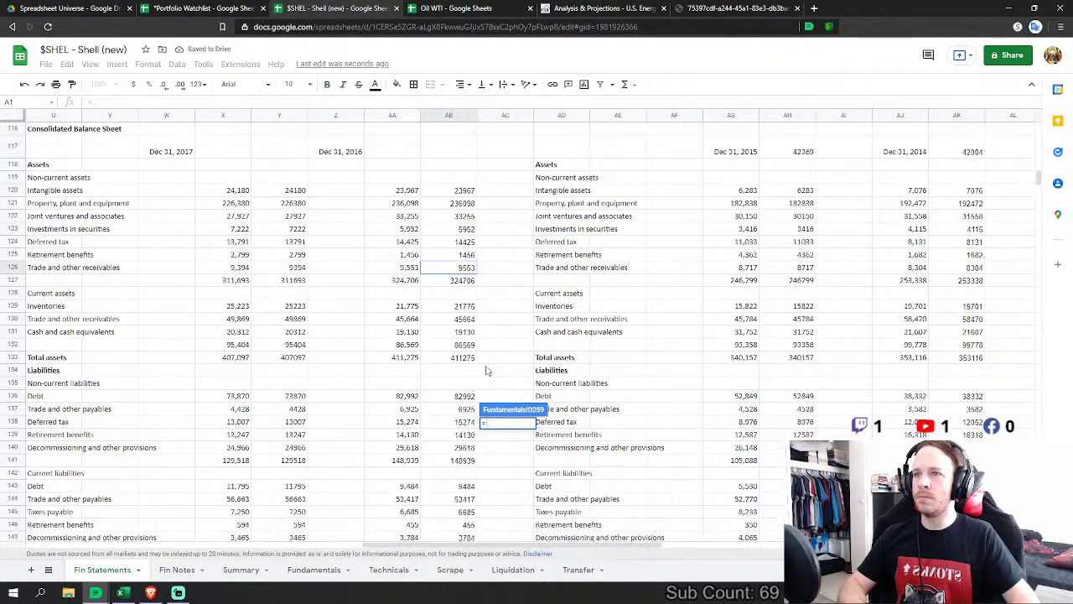
scroll(465, 384, "down", 2)
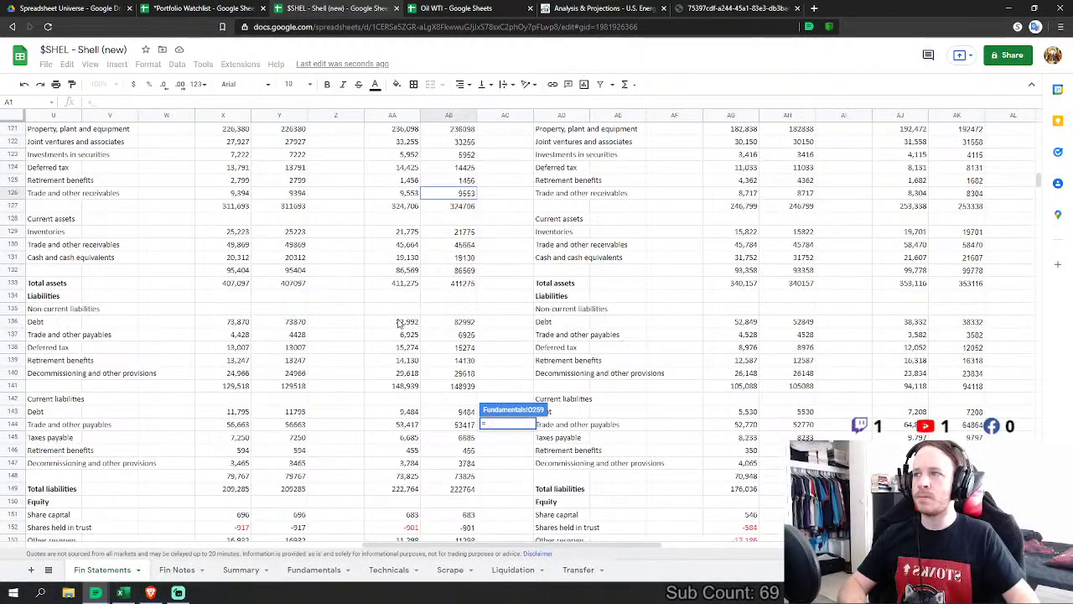
left_click(460, 326)
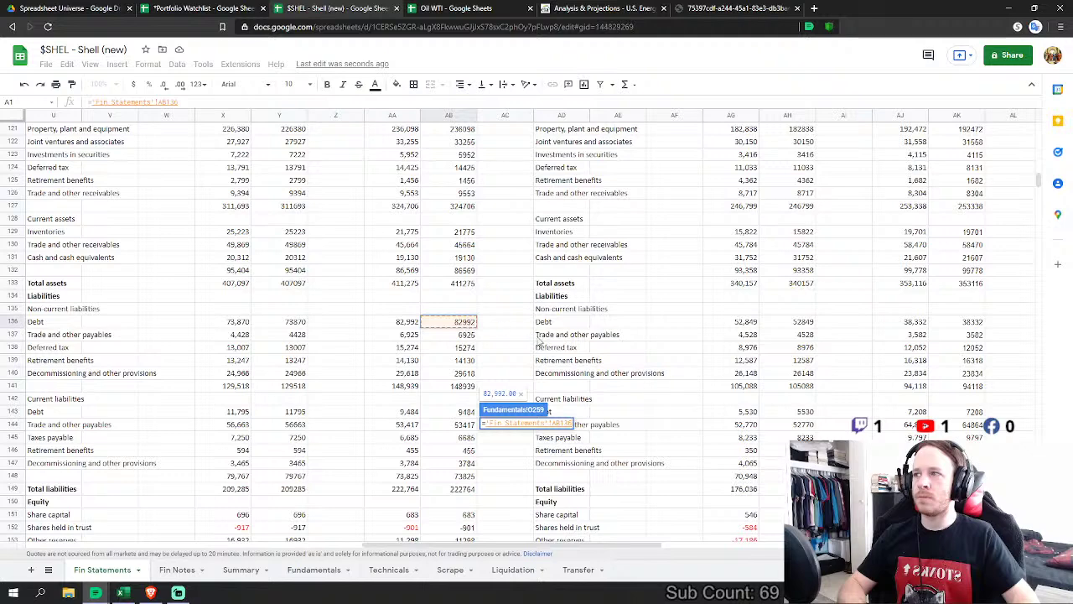
key("Return")
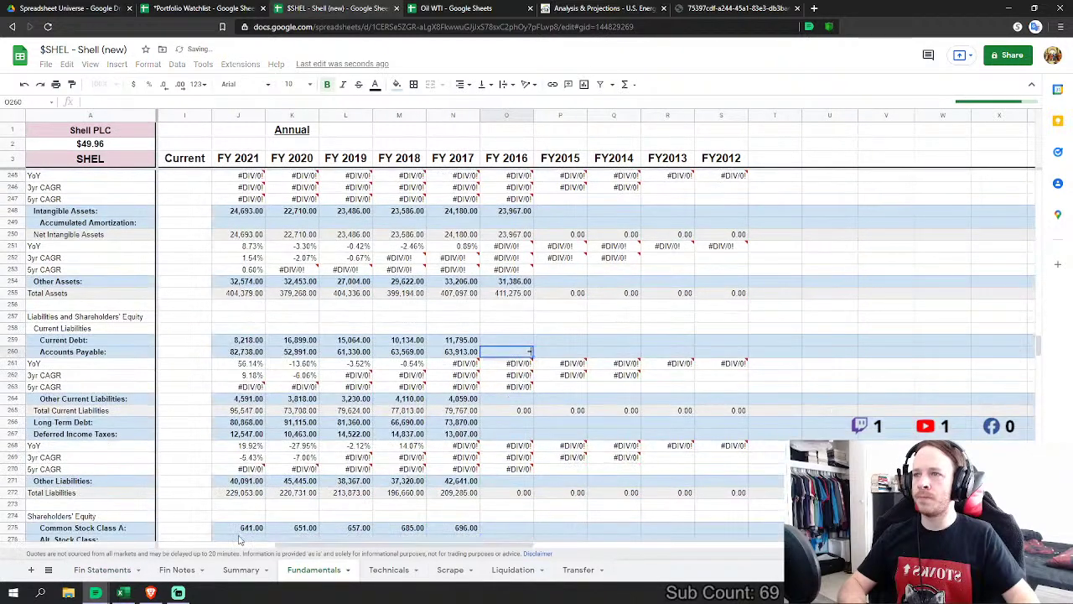
Step: Link FY 2016 Accounts Payable to the 2016 non-current trade and other payables figure in Fin Statements cell AB137
type("=")
left_click(126, 566)
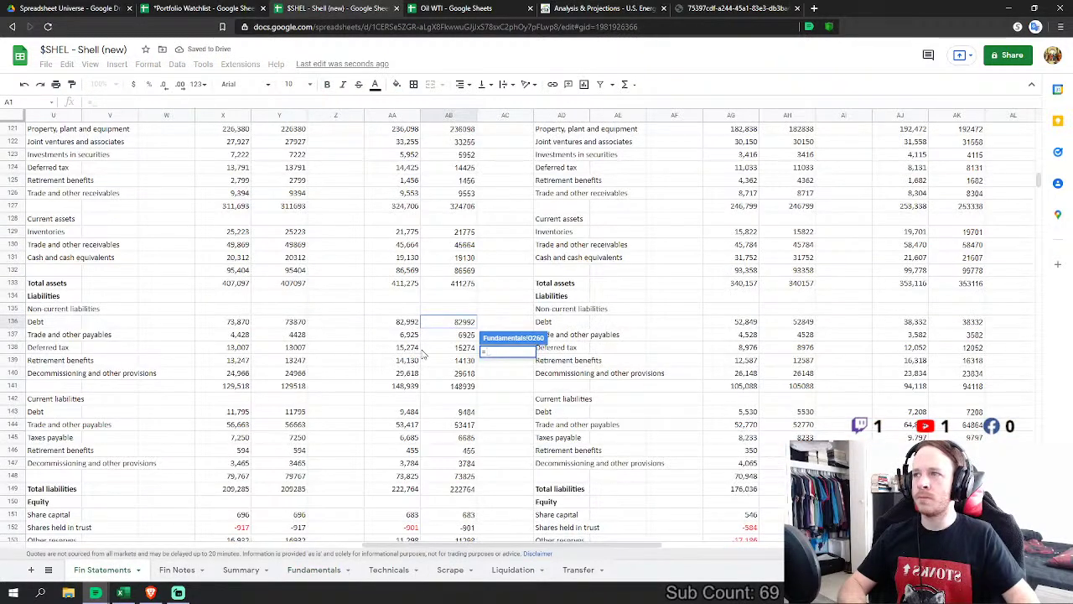
left_click(466, 338)
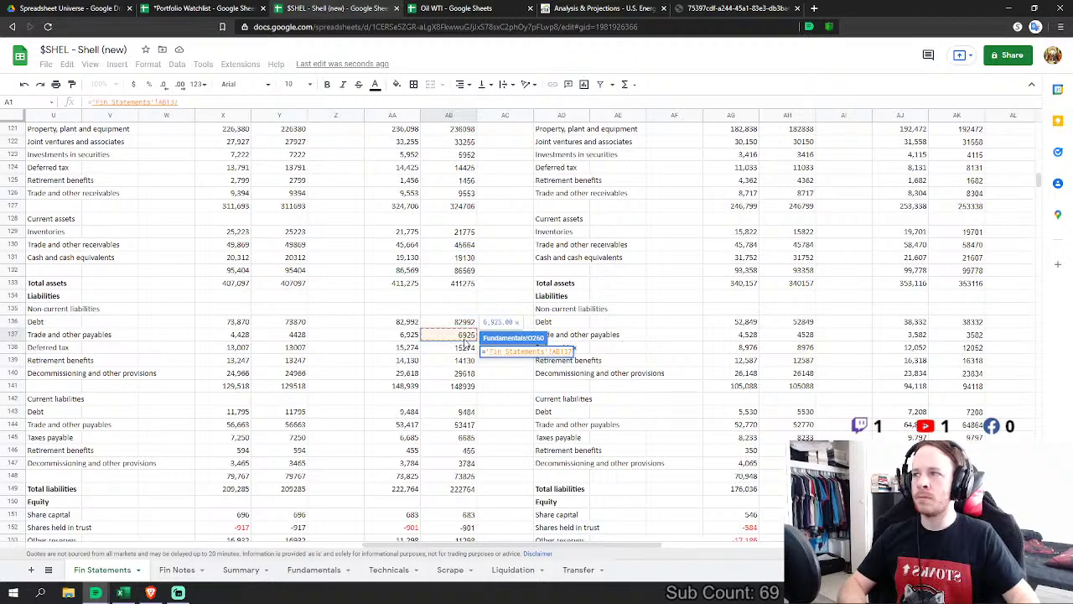
key("Return")
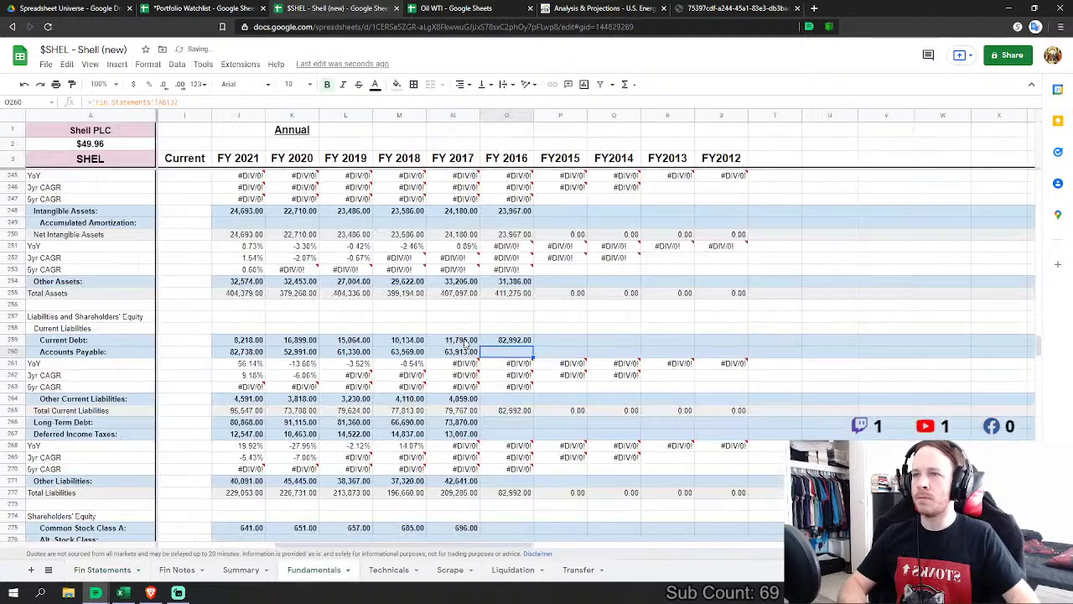
Step: Relink FY 2016 Current Debt to the 2016 debt figure under current liabilities in Fin Statements cell AB143
type("=")
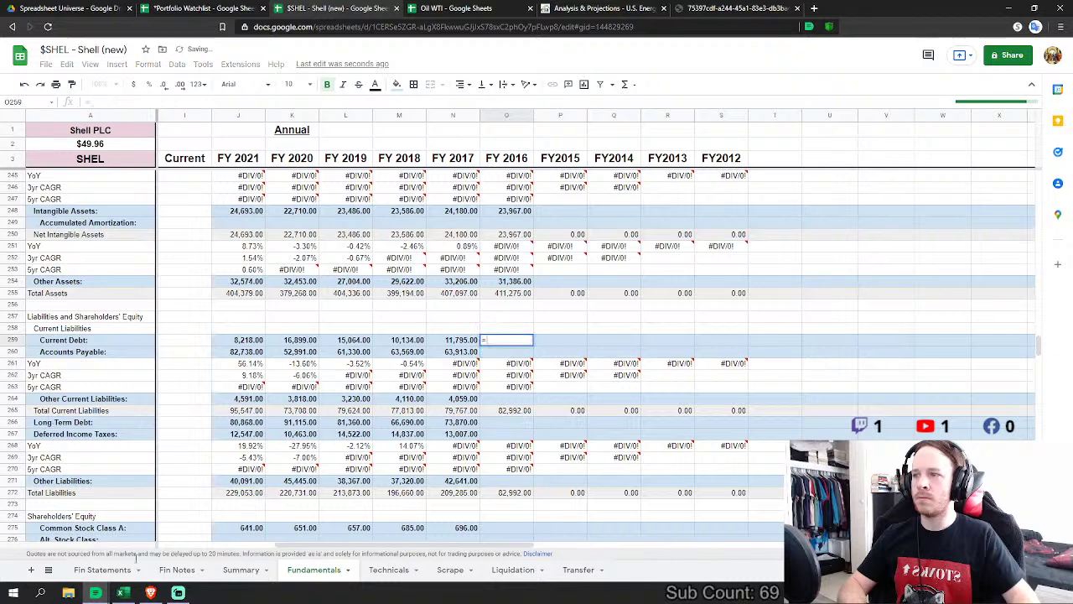
left_click(109, 569)
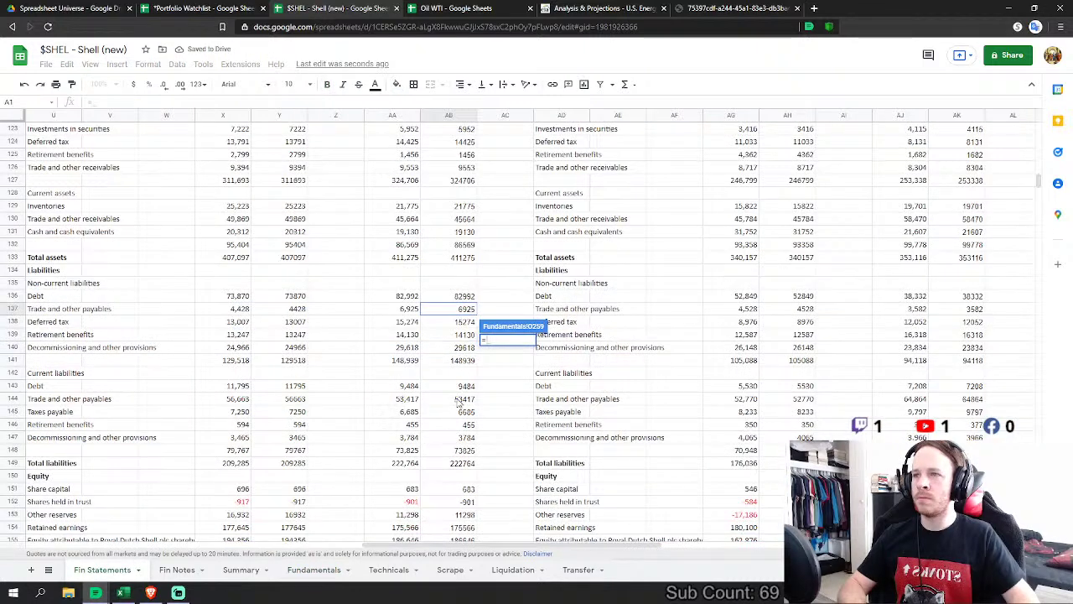
left_click(449, 309)
key("Return")
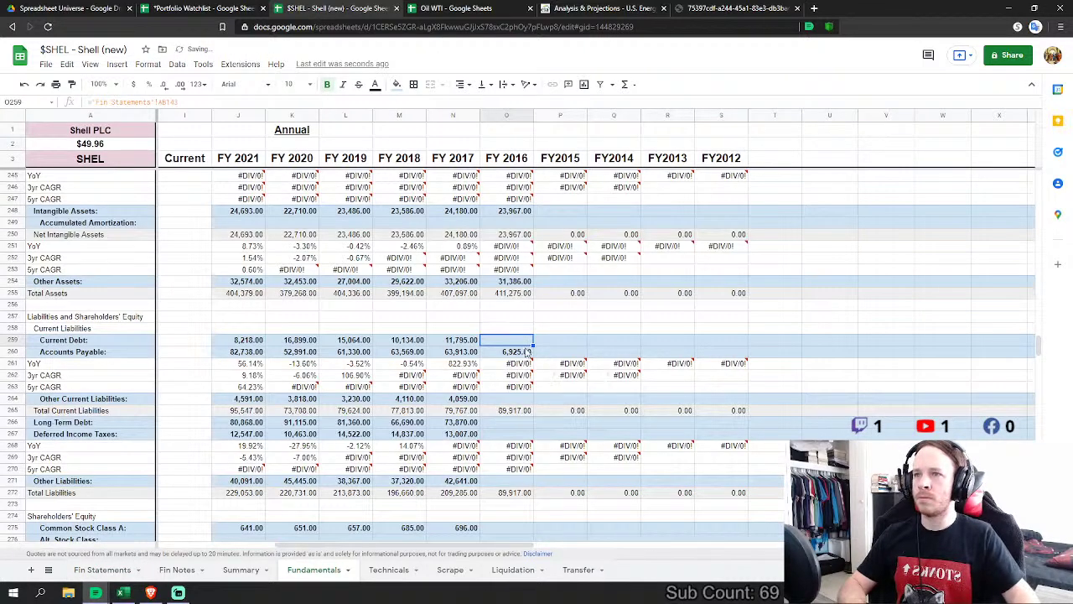
Step: Fill FY 2016 Accounts Payable with 2016 current trade and other payables plus taxes payable from Fin Statements (AB144+AB145)
type("=")
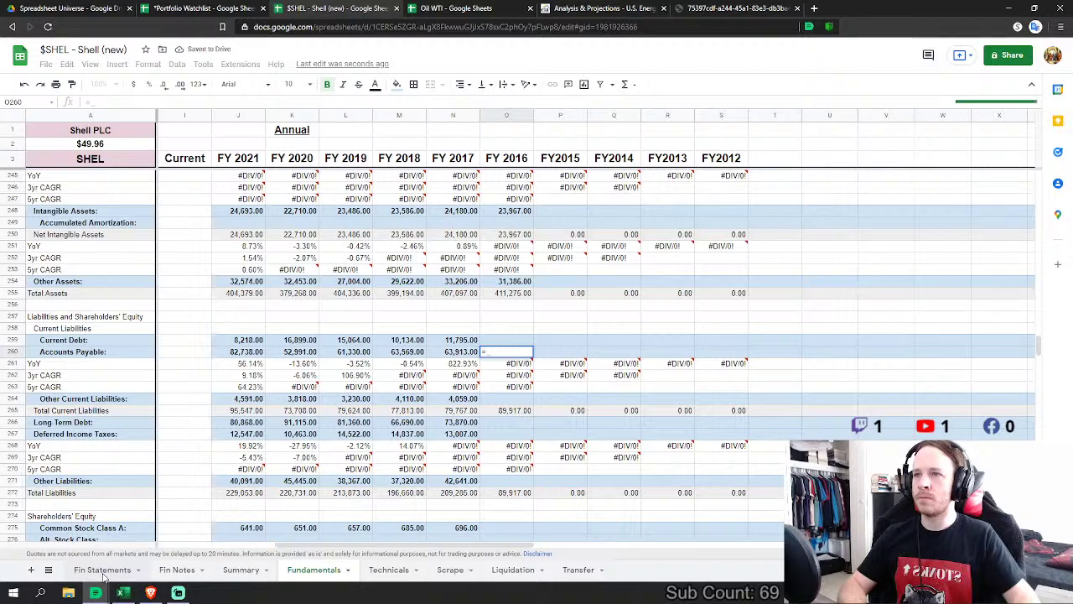
left_click(109, 570)
left_click(454, 400)
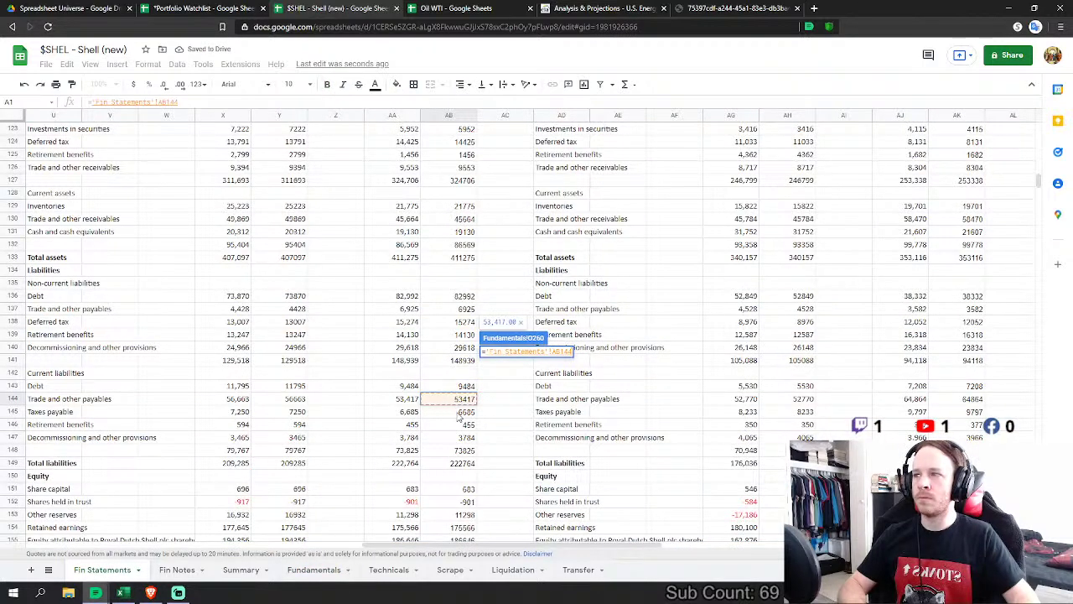
type("+")
left_click(461, 414)
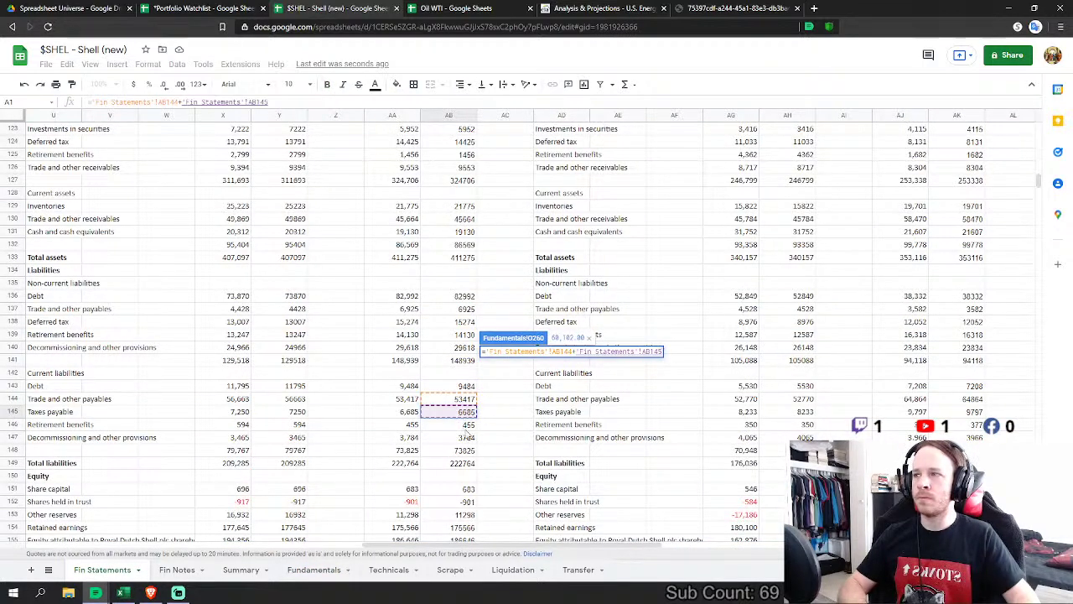
key("Return")
Step: Link FY 2016 Other Current Liabilities to the 2016 current retirement benefits figure in Fin Statements cell AB146
left_click(526, 400)
type("=")
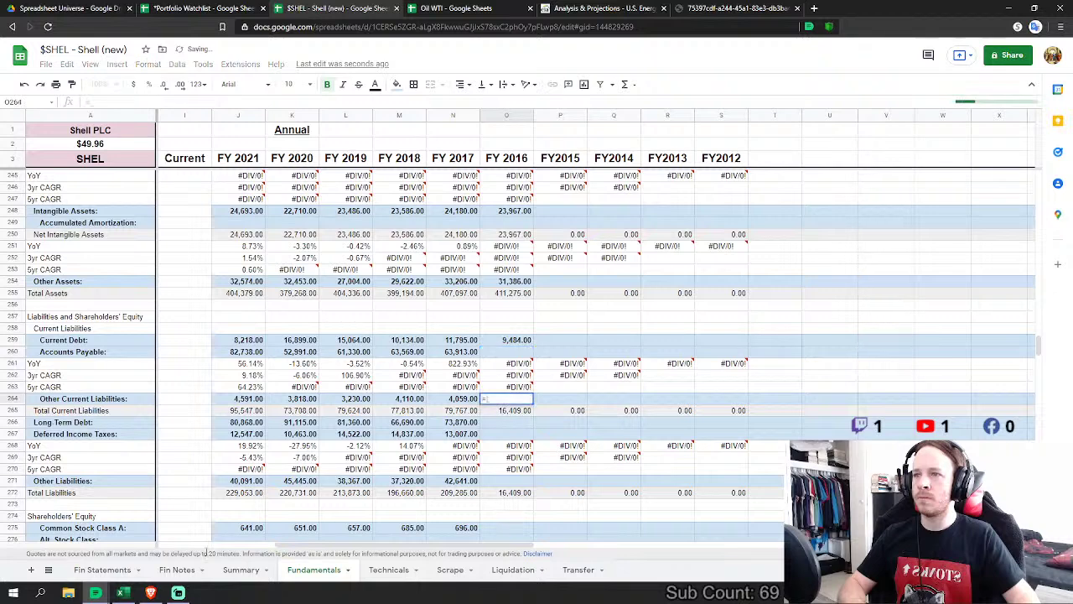
left_click(122, 571)
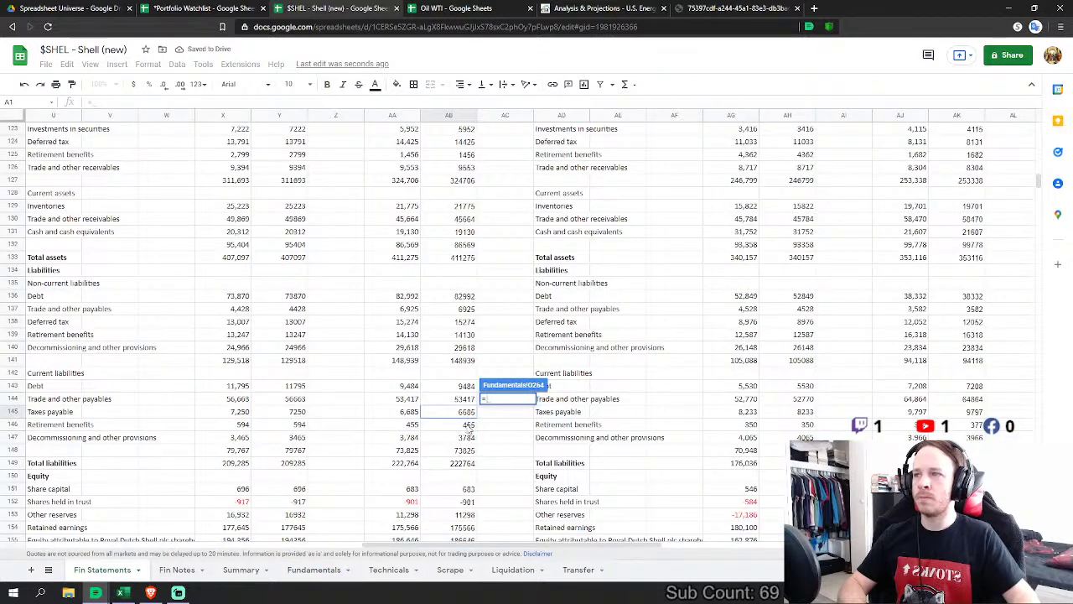
left_click(469, 426)
key("Return")
left_click(527, 426)
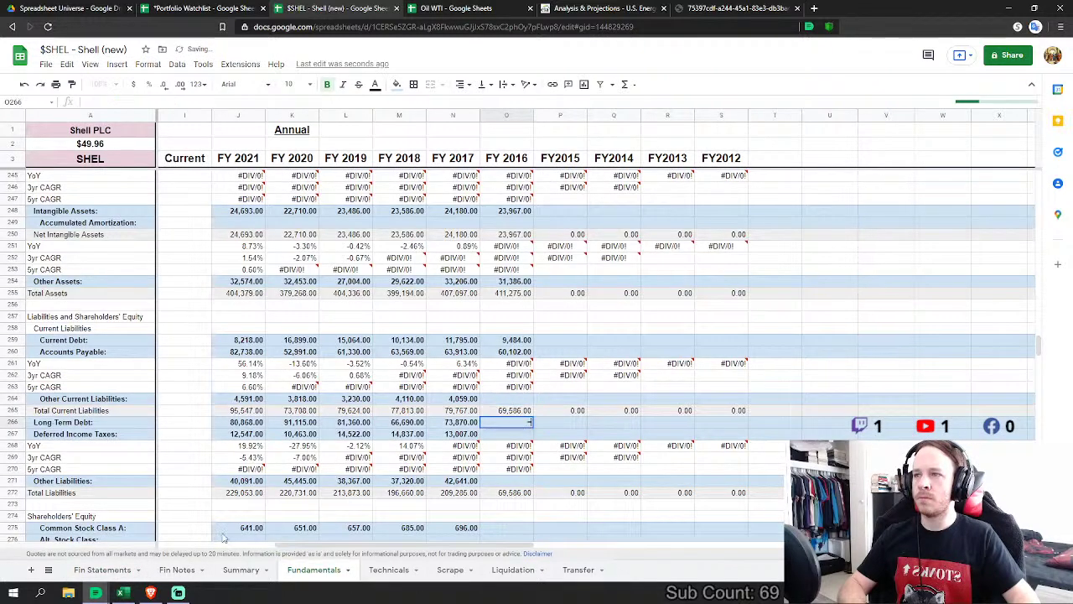
type("=")
left_click(102, 569)
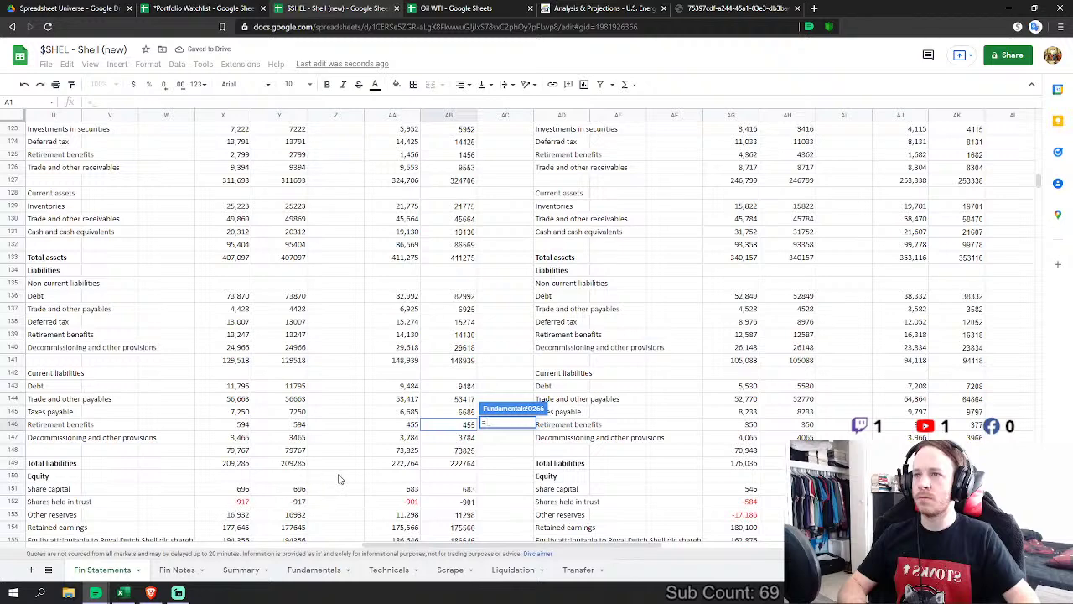
left_click(448, 425)
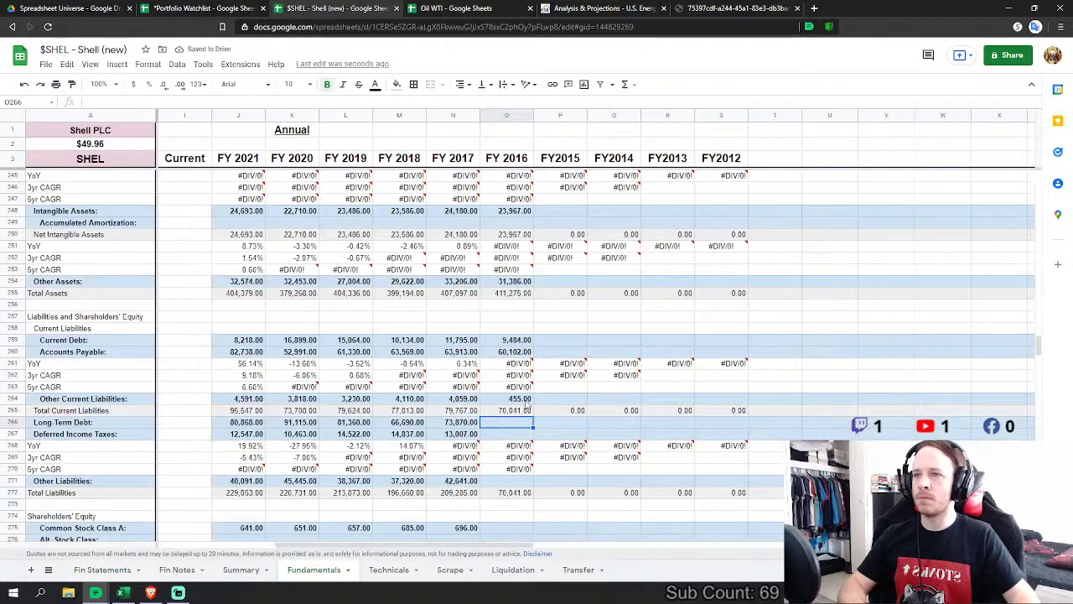
Step: Add 2016 current decommissioning and other provisions from Fin Statements cell AB147 to the FY 2016 Other Current Liabilities formula
type("+")
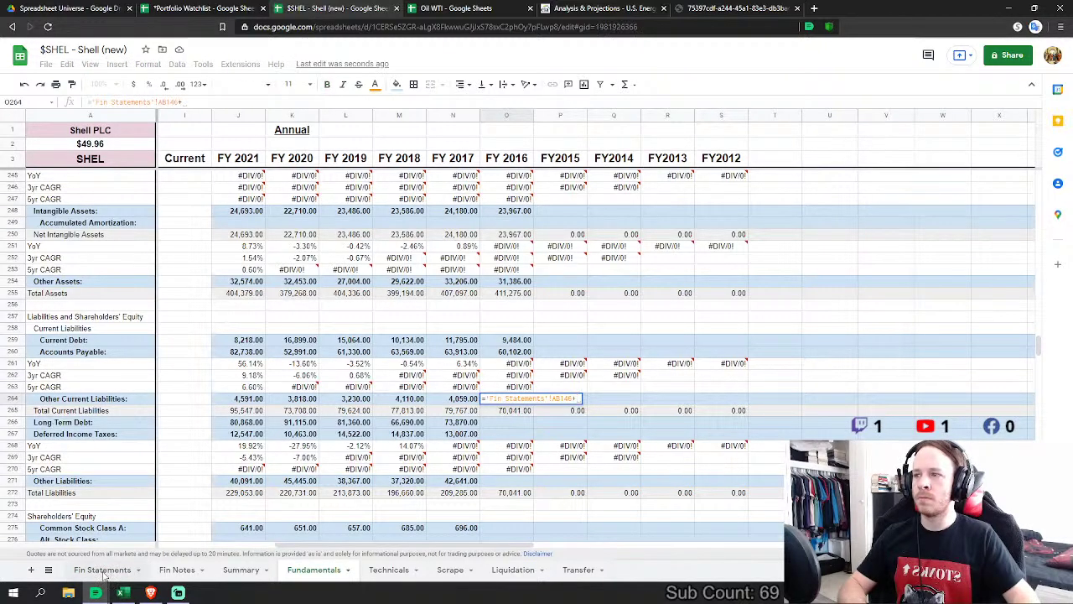
left_click(102, 570)
left_click(457, 440)
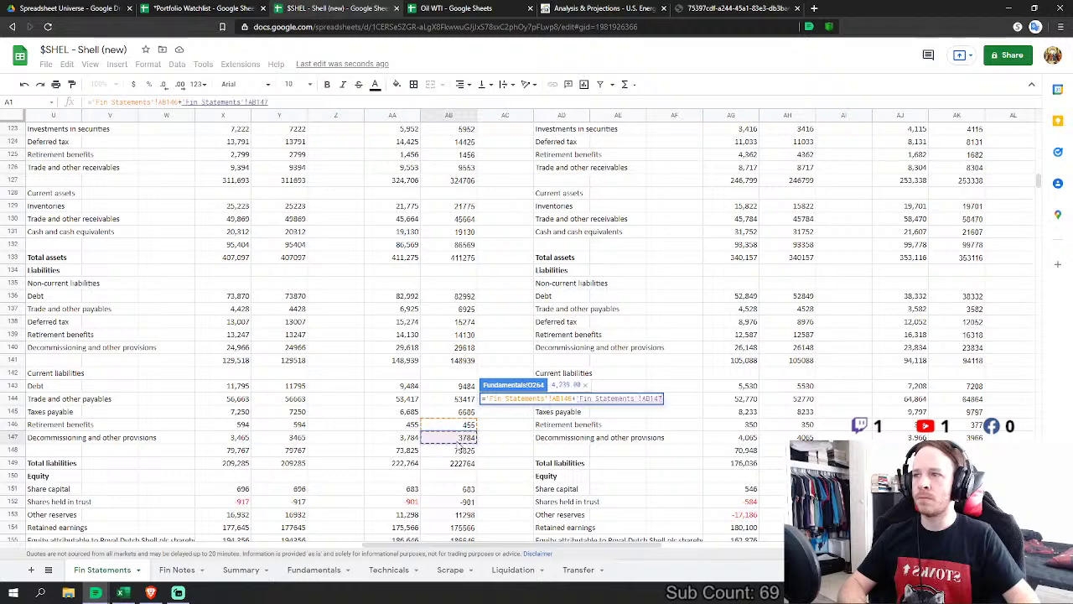
key("Return")
Step: Link FY 2016 Long Term Debt to the 2016 non-current debt figure in Fin Statements cell AB136
left_click(520, 365)
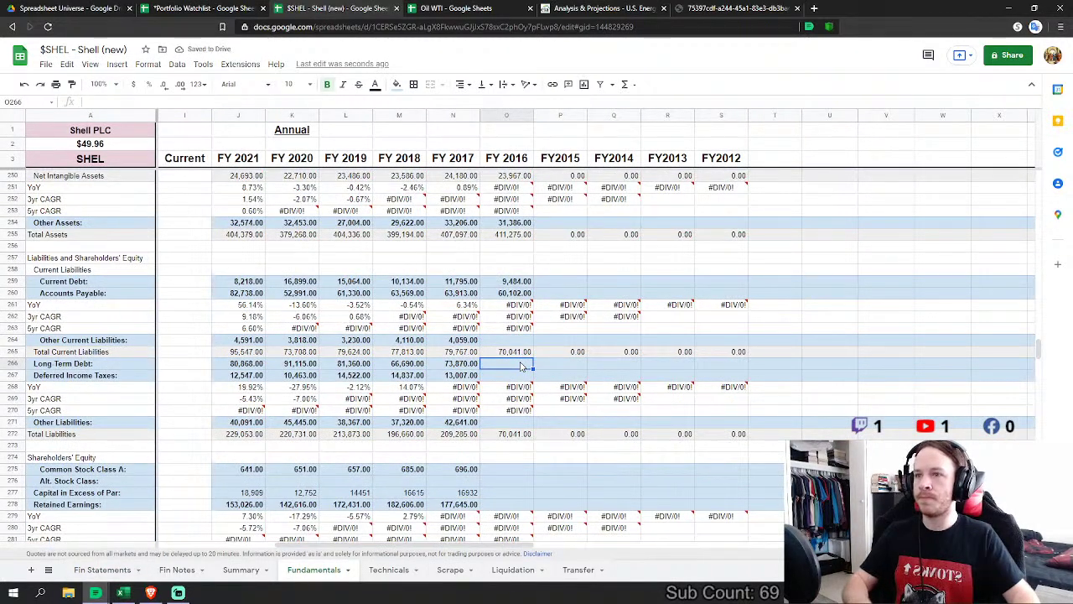
type("=")
left_click(102, 570)
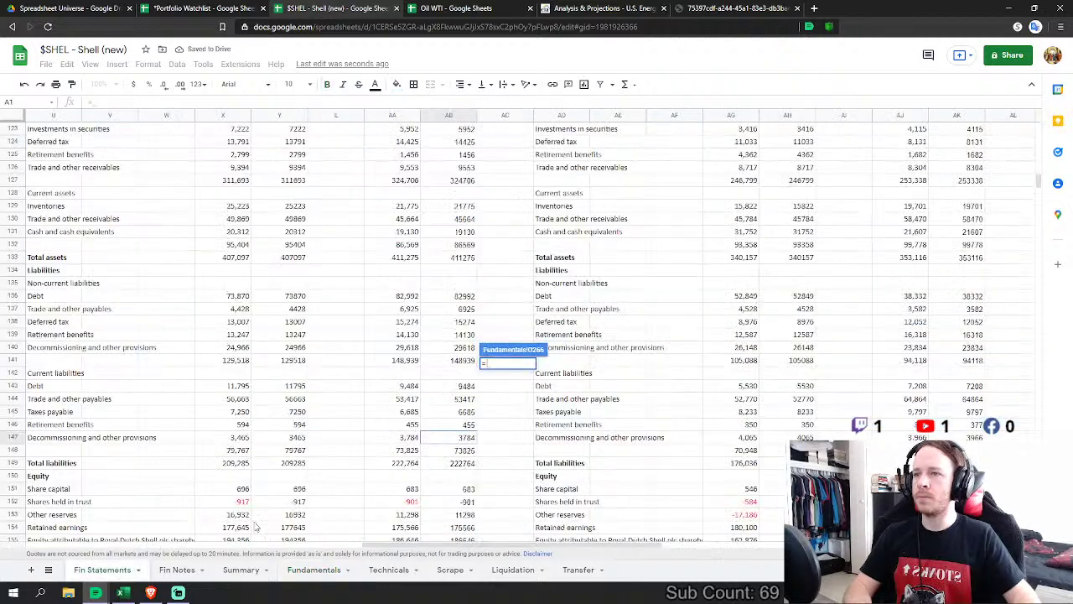
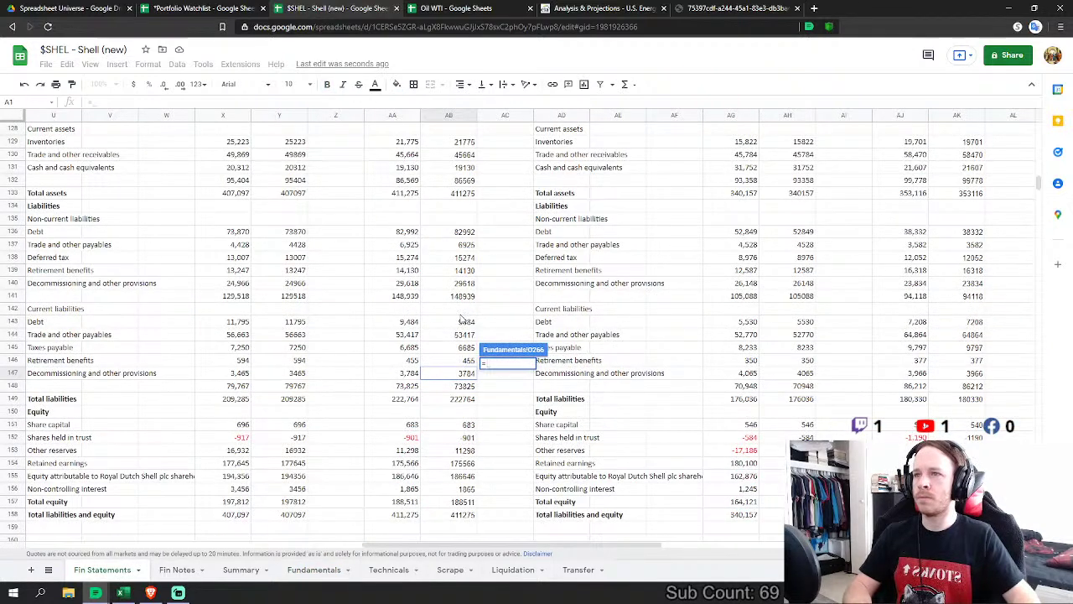
left_click(468, 232)
key("Return")
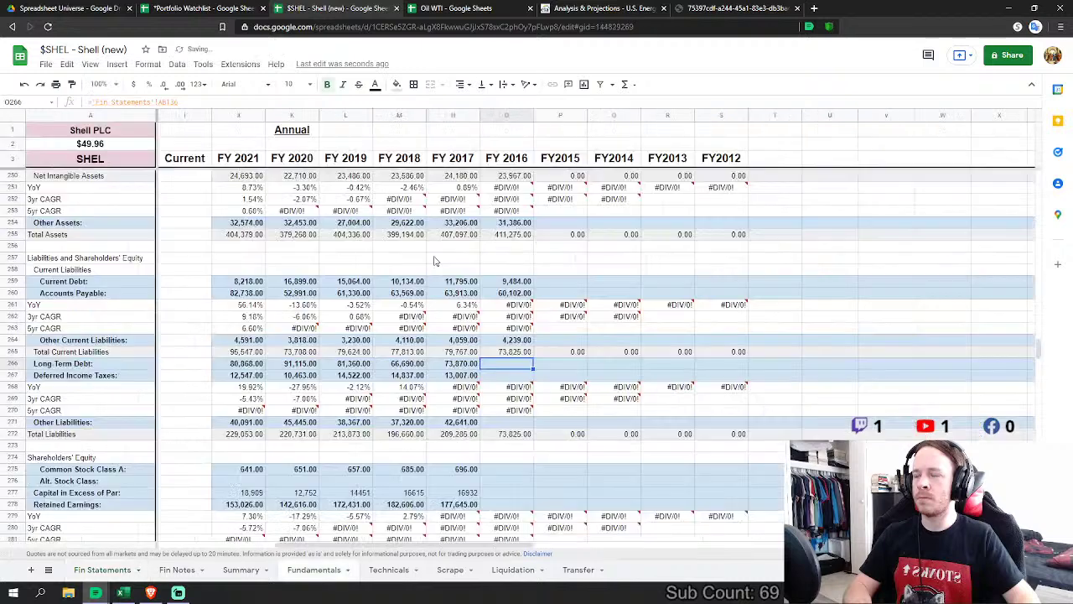
Step: Link FY 2016 Deferred Income Taxes to the 2016 non-current trade and other payables figure in Fin Statements cell AB137
key("Down")
type("=")
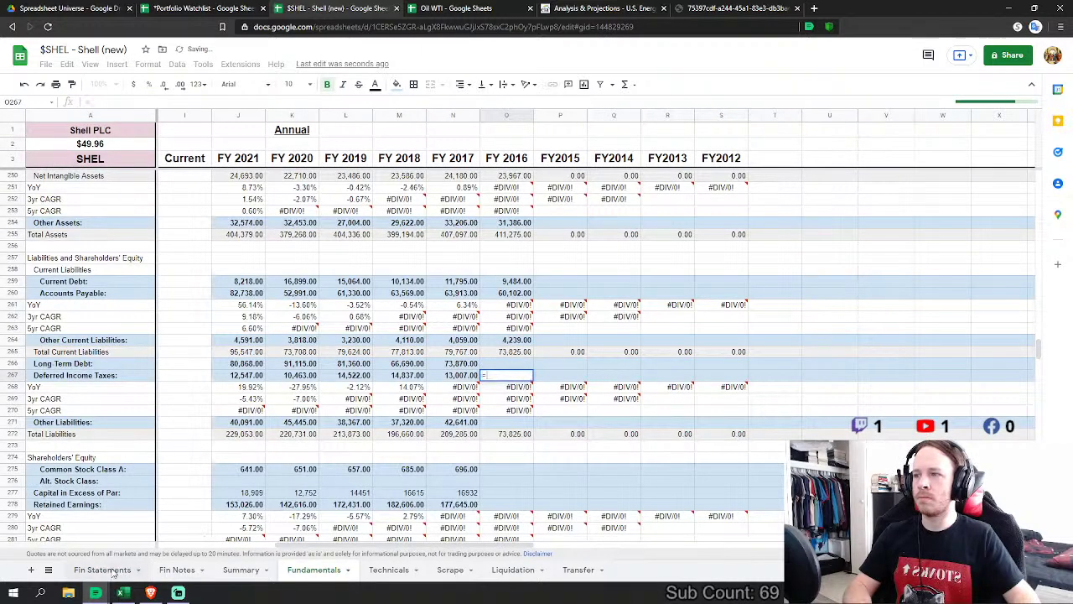
left_click(102, 569)
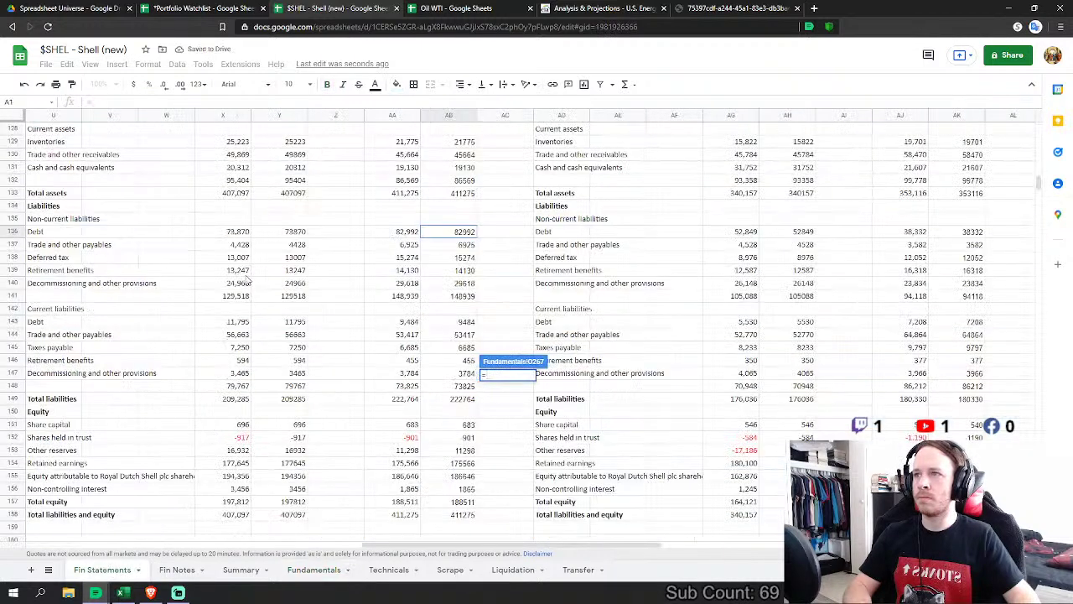
left_click(459, 245)
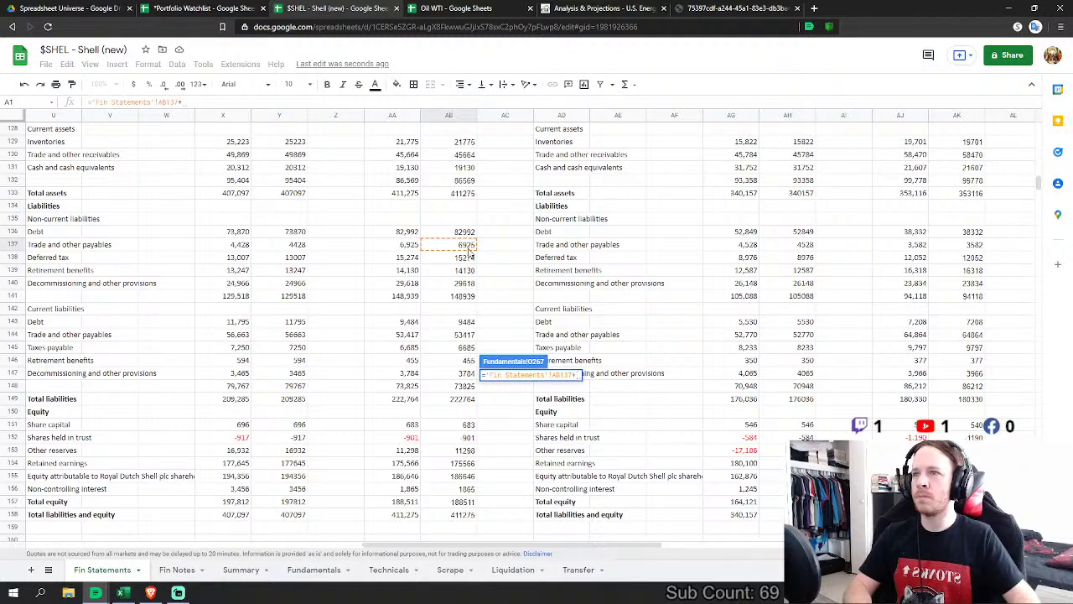
key("BackSpace")
key("Return")
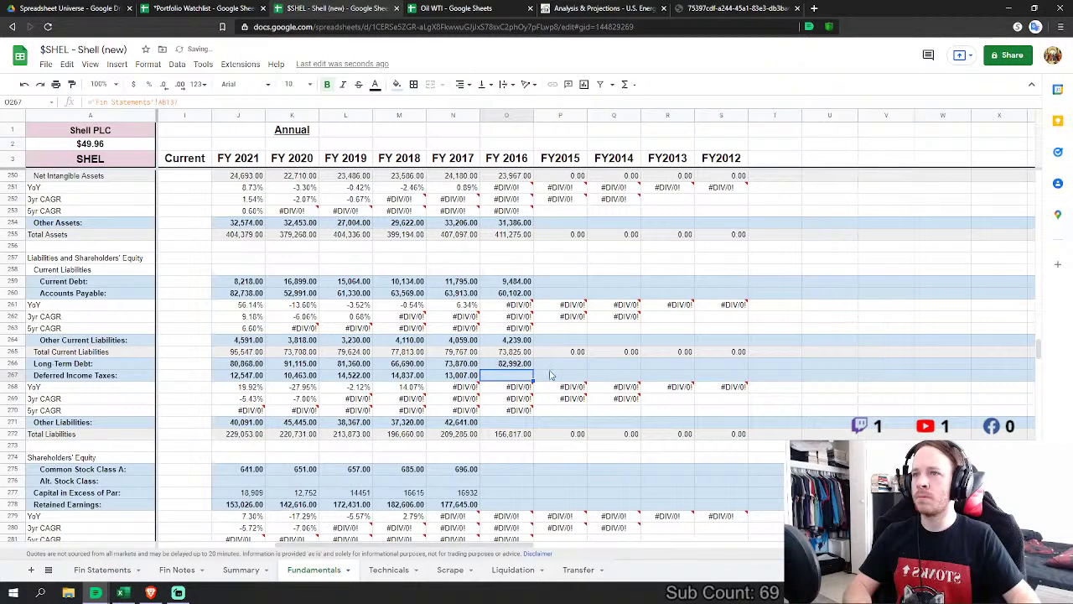
Step: Link FY 2016 Deferred Income Taxes to the 2016 deferred tax liability in Fin Statements cell AB138
type("=")
left_click(103, 569)
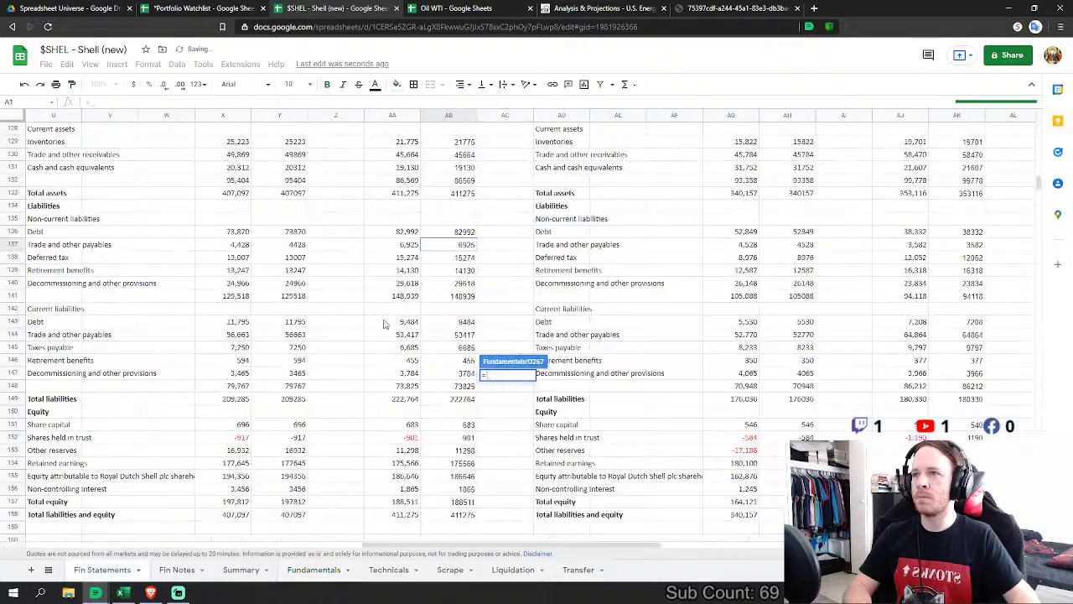
left_click(472, 259)
key("Return")
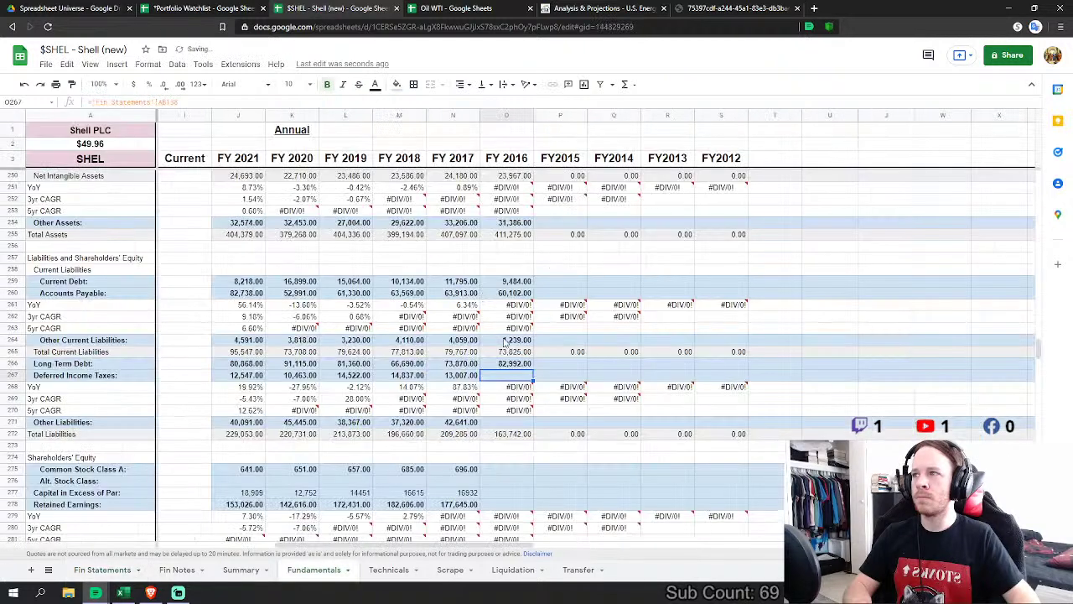
Step: Fill FY 2016 Other Liabilities with 2016 non-current trade payables, retirement benefits and decommissioning provisions from Fin Statements (AB137+AB139+AB140)
left_click(507, 421)
type("=")
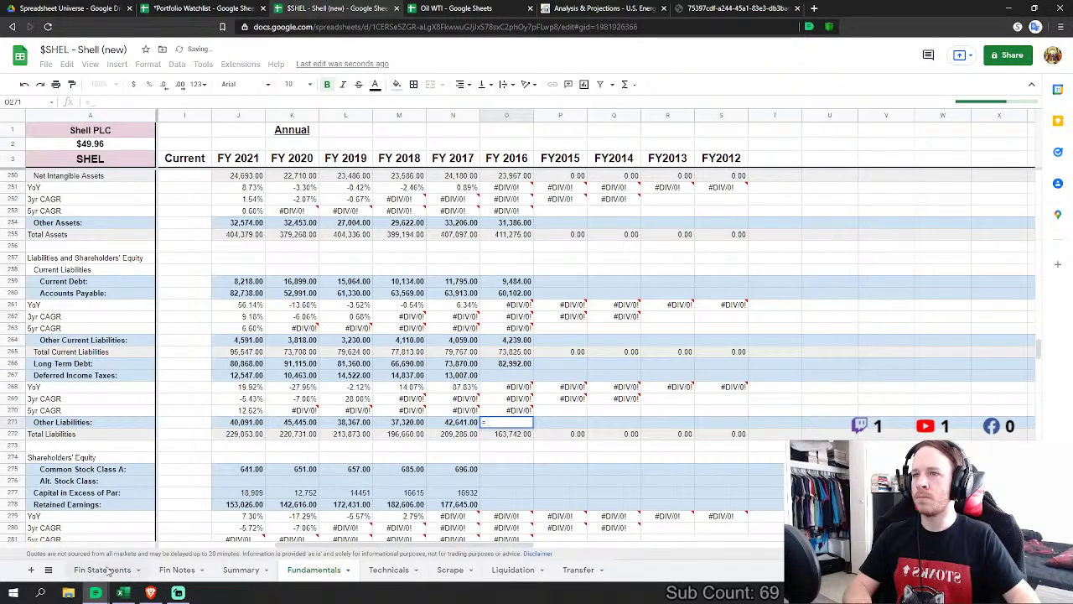
left_click(102, 570)
left_click(466, 244)
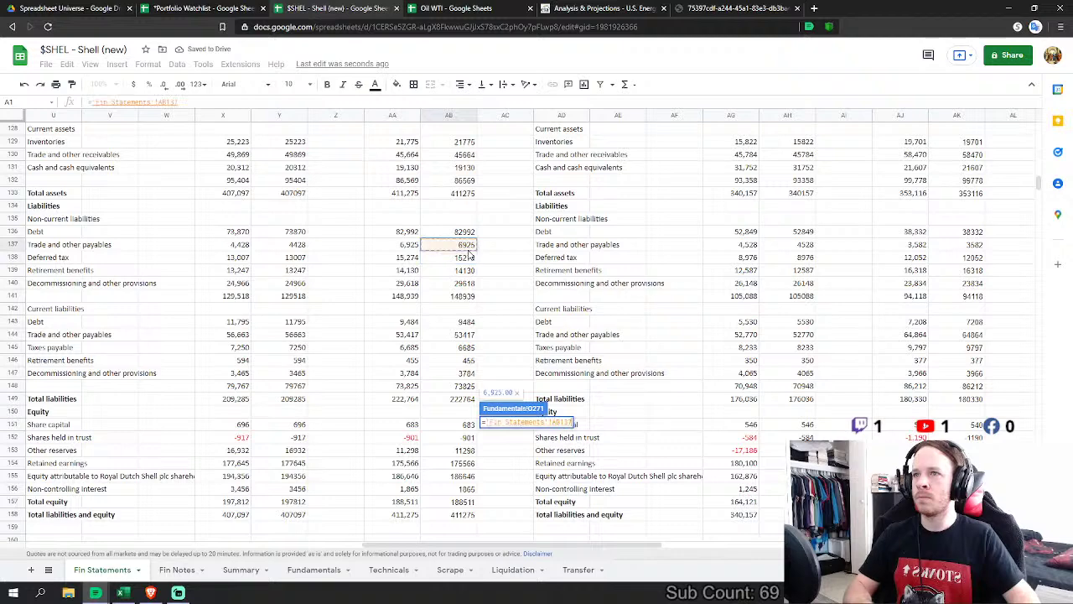
type("+")
left_click(467, 270)
type("+")
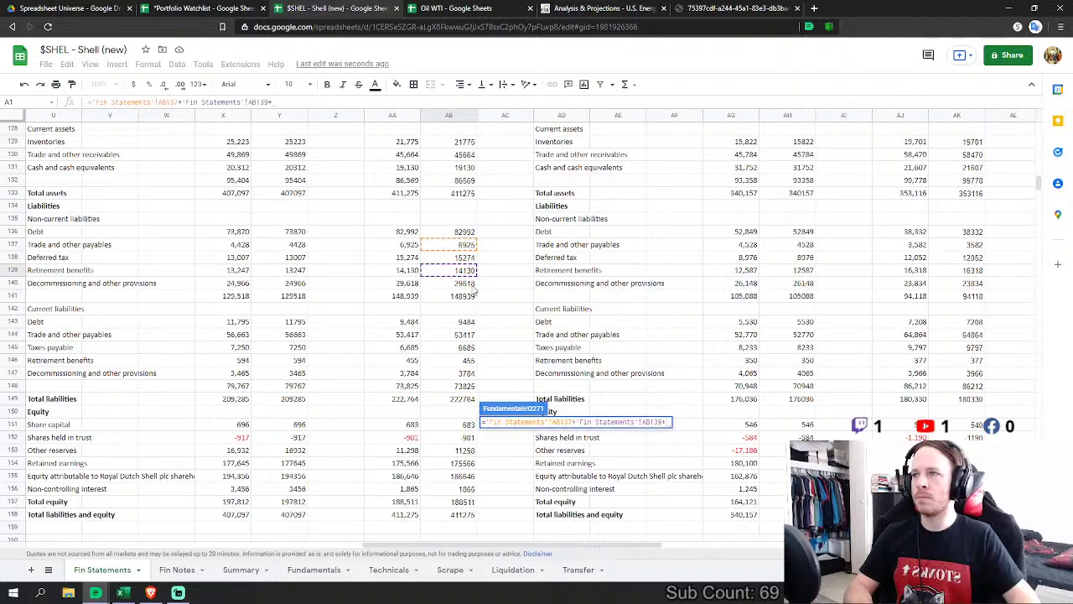
left_click(473, 285)
key("Return")
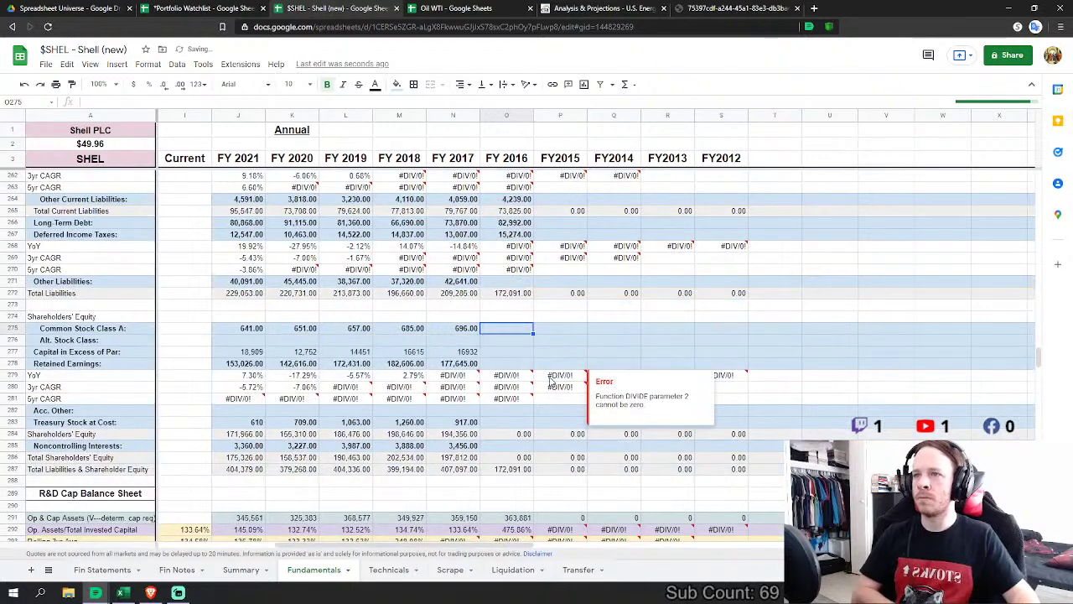
Step: Link FY 2016 Common Stock Class A to the 2016 share capital figure in Fin Statements cell AB151
type("=")
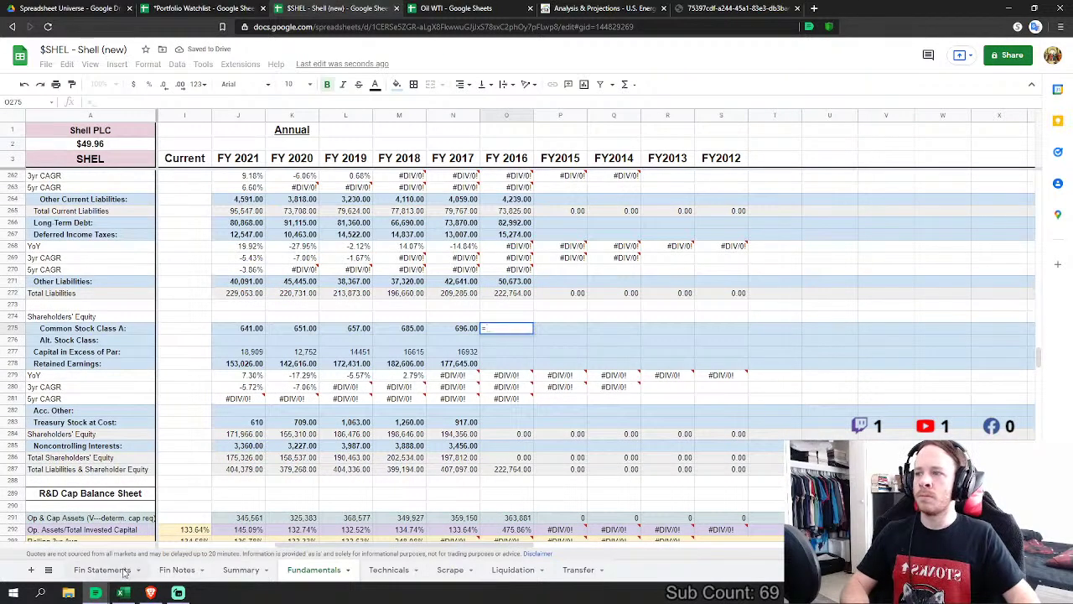
left_click(102, 569)
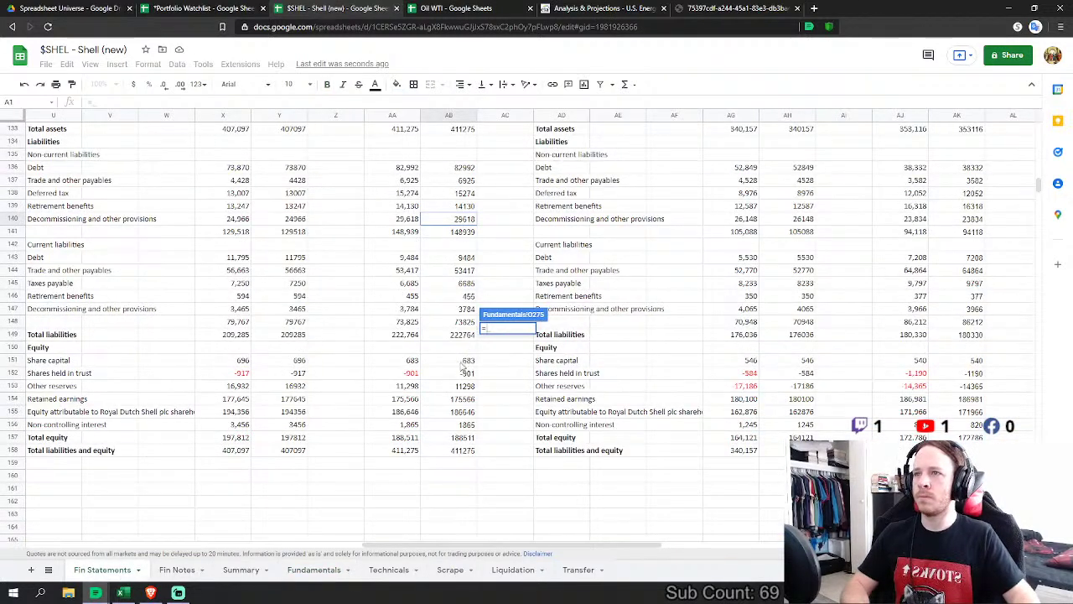
left_click(468, 363)
key("Return")
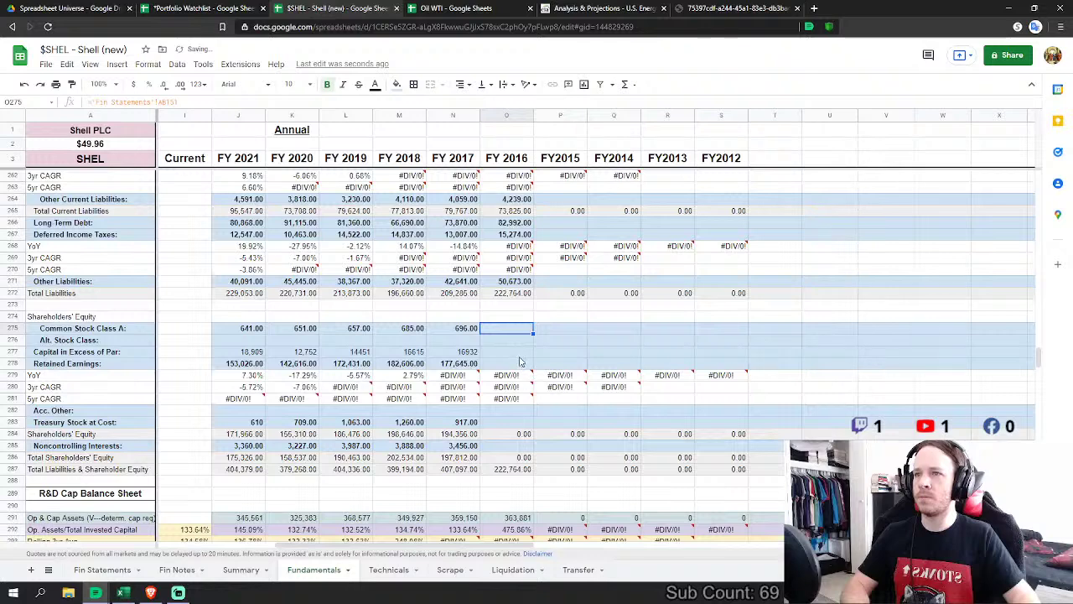
Step: Link FY 2016 Capital in Excess of Par to the 2016 other reserves figure in Fin Statements cell AB153
left_click(520, 352)
type("=")
left_click(102, 569)
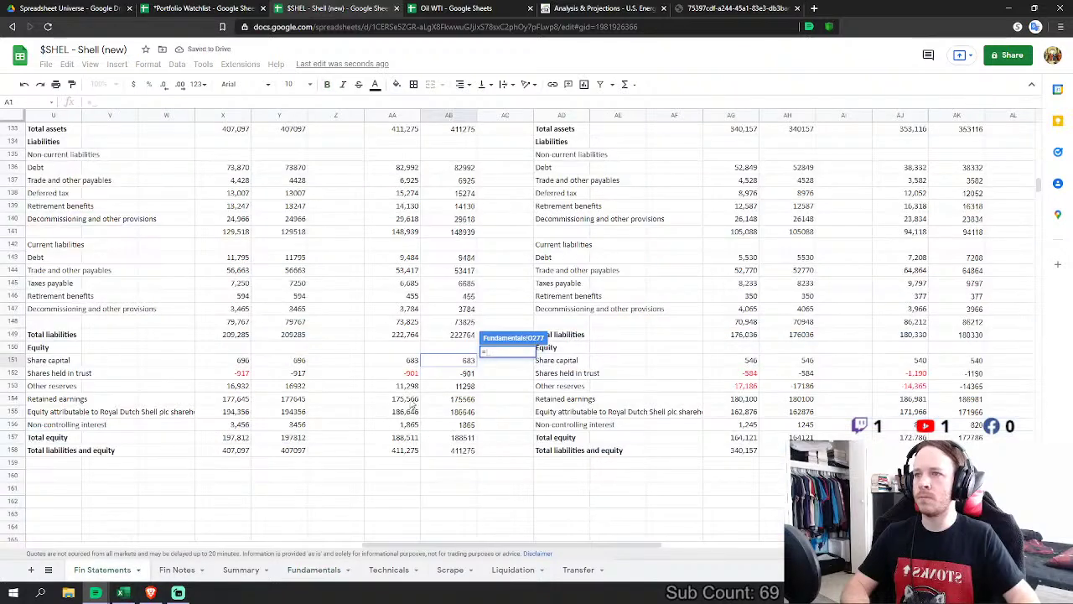
left_click(464, 388)
key("Return")
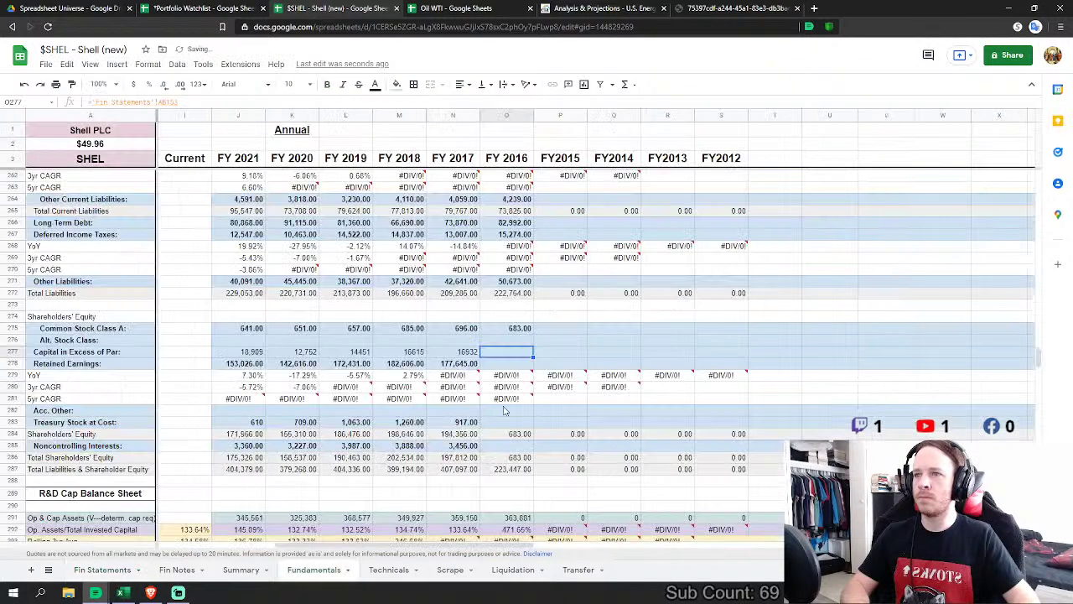
Step: Link FY 2016 Retained Earnings to the 2016 retained earnings figure in Fin Statements cell AB154
left_click(511, 363)
type("=")
left_click(102, 569)
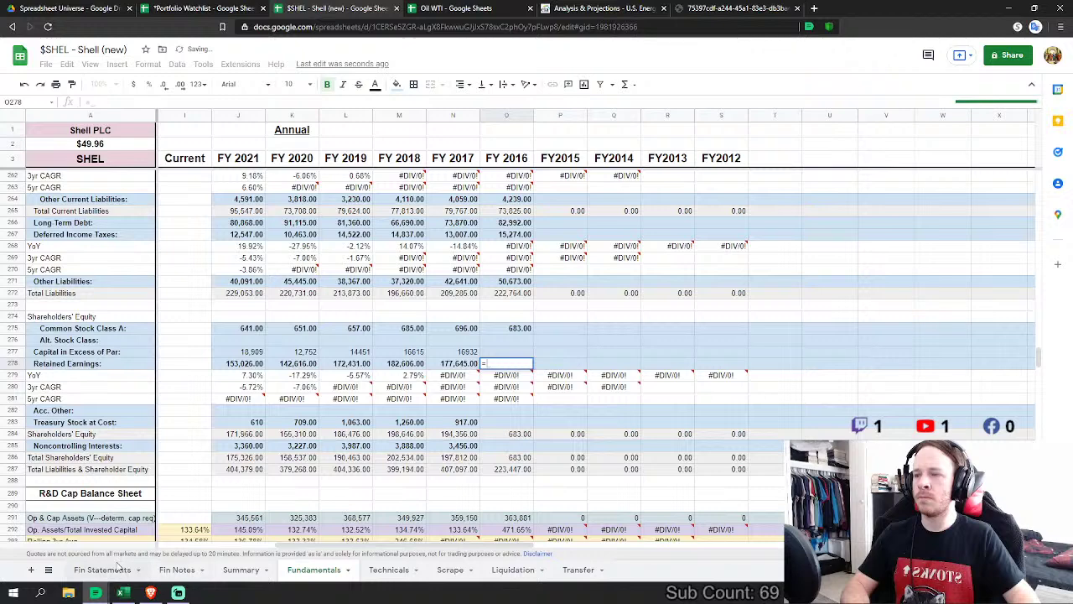
left_click(472, 400)
key("Return")
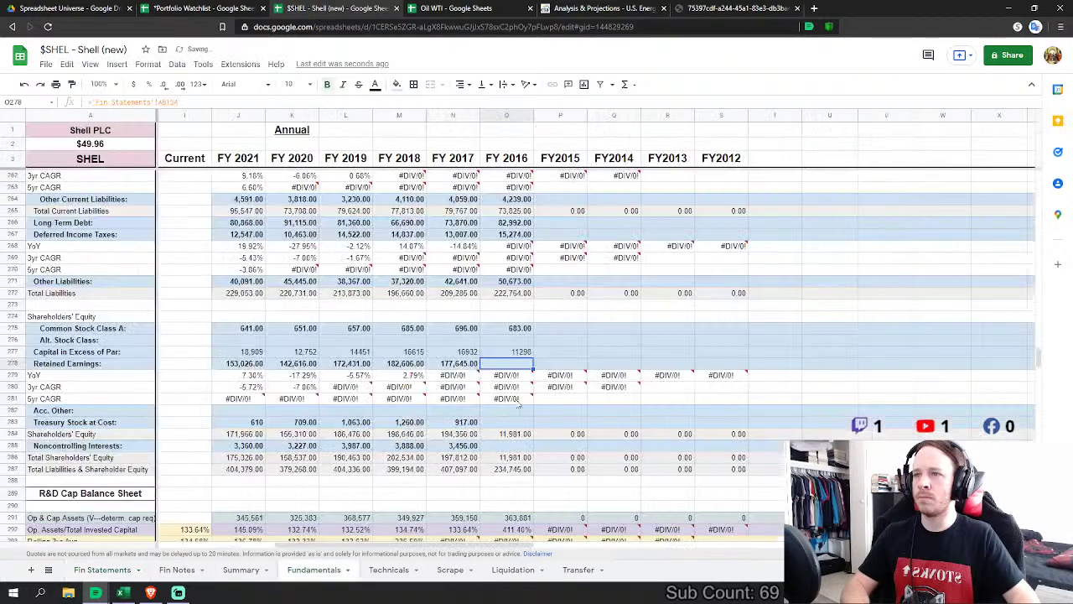
Step: Set FY 2016 Treasury Stock at Cost to the negated 2016 shares held in trust from Fin Statements cell AB152
left_click(508, 422)
type("=")
left_click(102, 569)
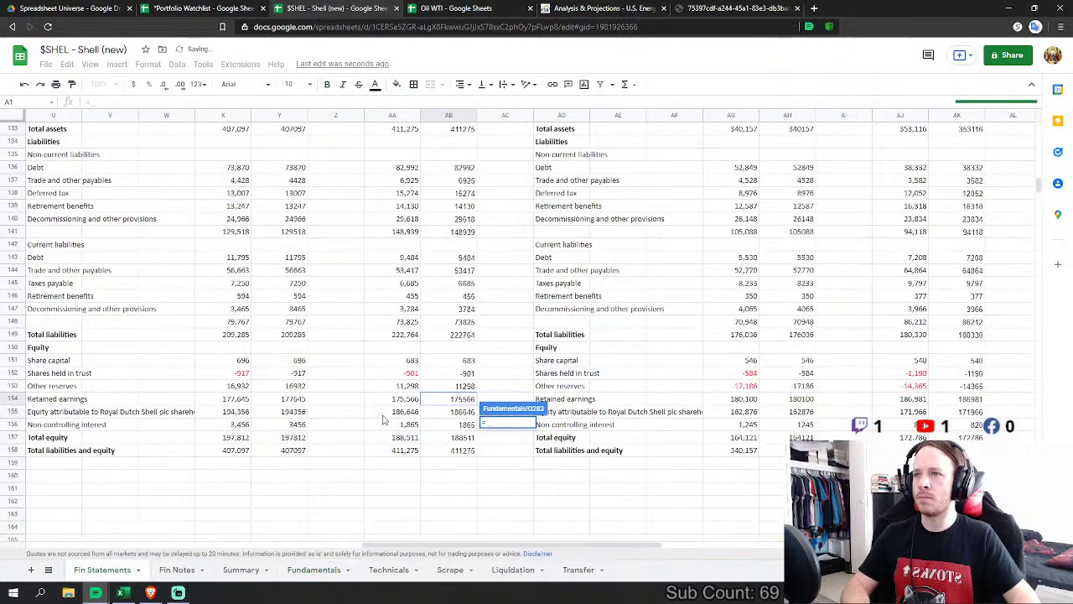
left_click(468, 374)
key("Return")
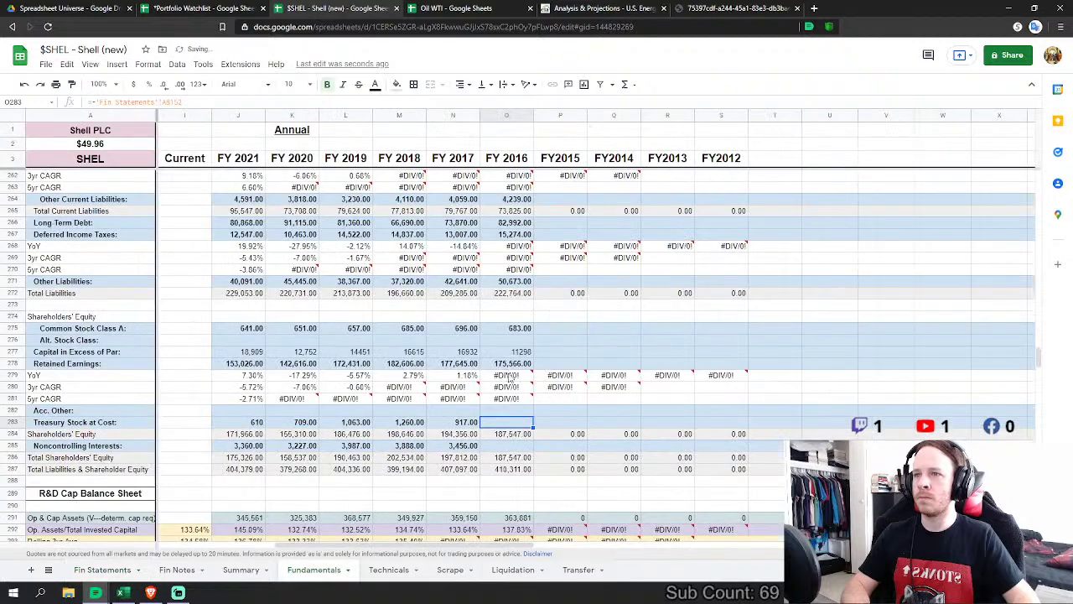
Step: Link FY 2016 Noncontrolling Interests to the 2016 non-controlling interest in Fin Statements cell AB156
left_click(520, 446)
type("=")
left_click(102, 569)
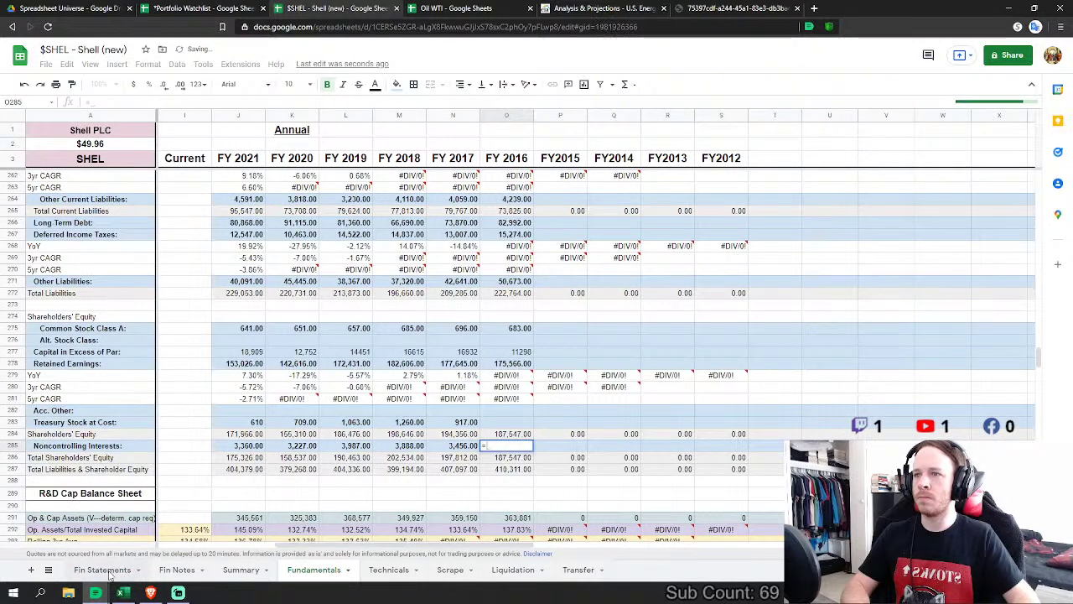
left_click(446, 426)
key("Return")
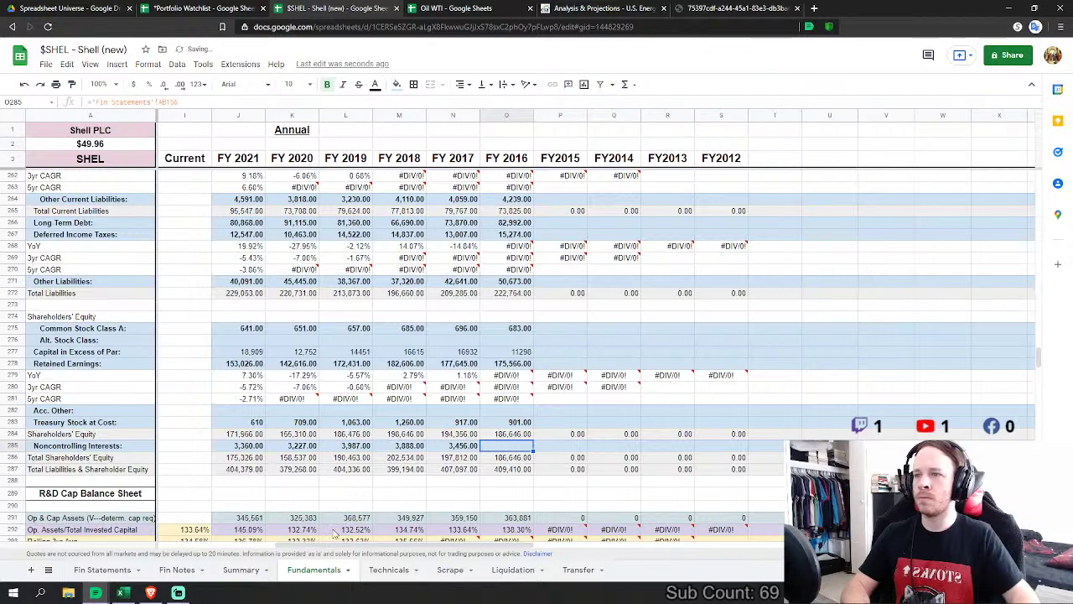
Step: Fill FY2015 Cost of Revenues with the sum of 2015 purchases and production and manufacturing expenses from Fin Statements (AH12+AH13)
left_click_drag(334, 547, 366, 552)
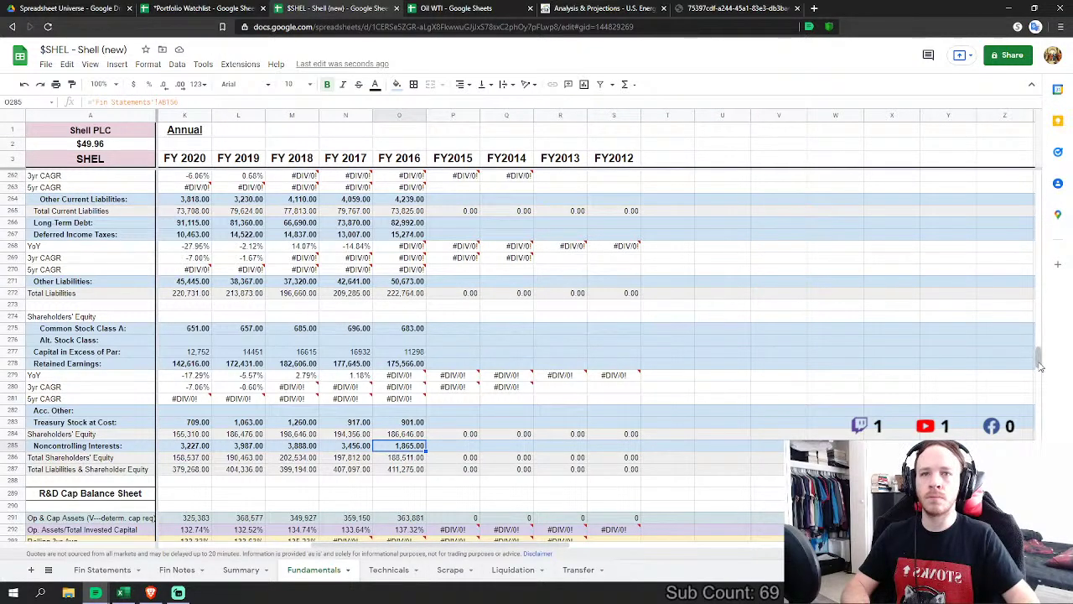
left_click_drag(1040, 366, 1036, 183)
scroll(591, 304, "down", 3)
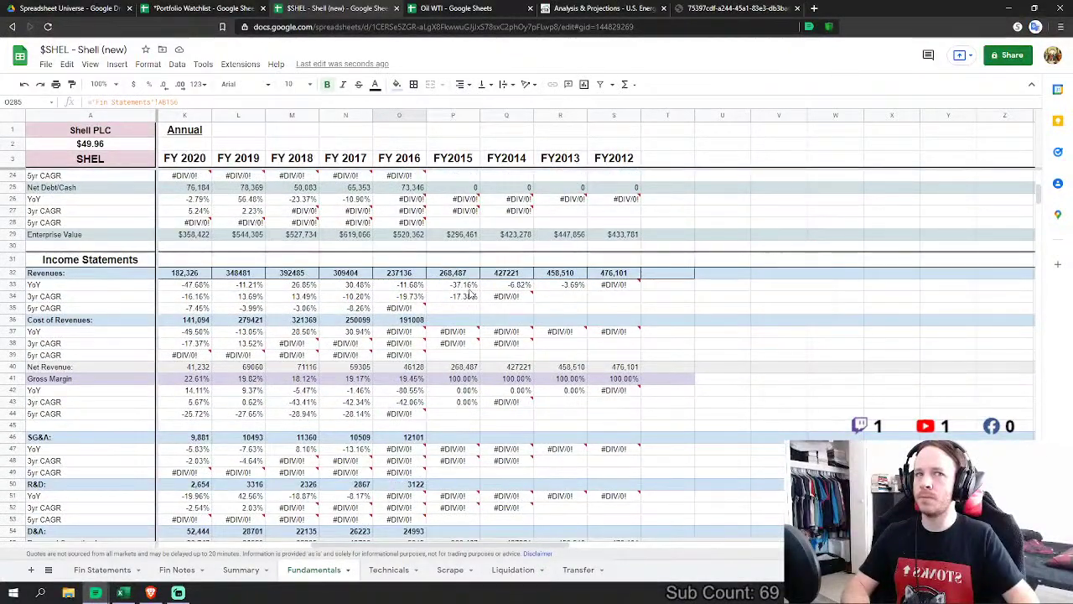
left_click(446, 320)
scroll(377, 377, "down", 2)
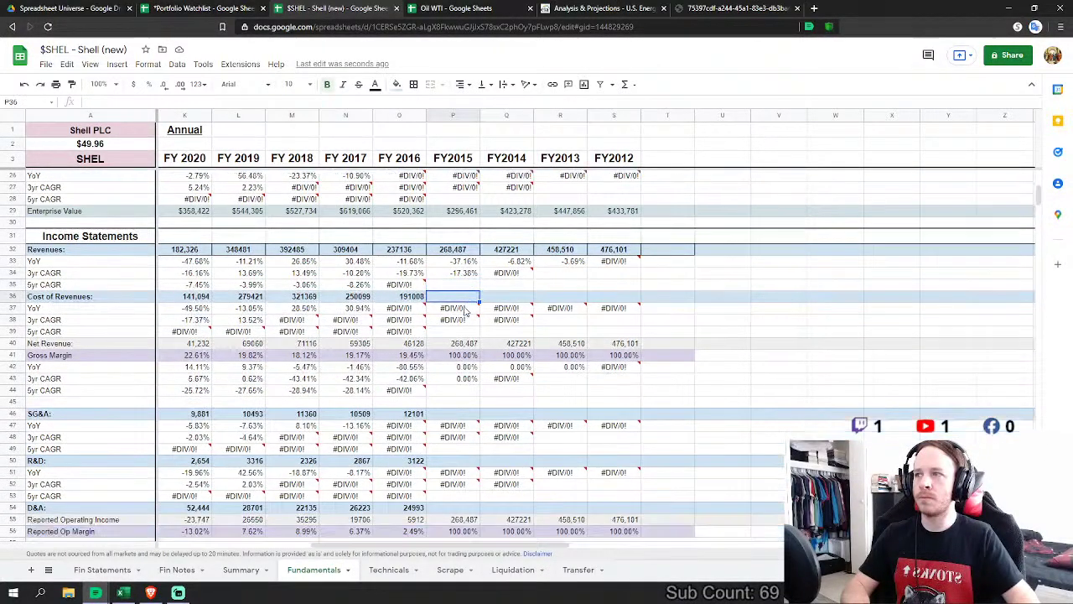
type("=")
left_click(100, 570)
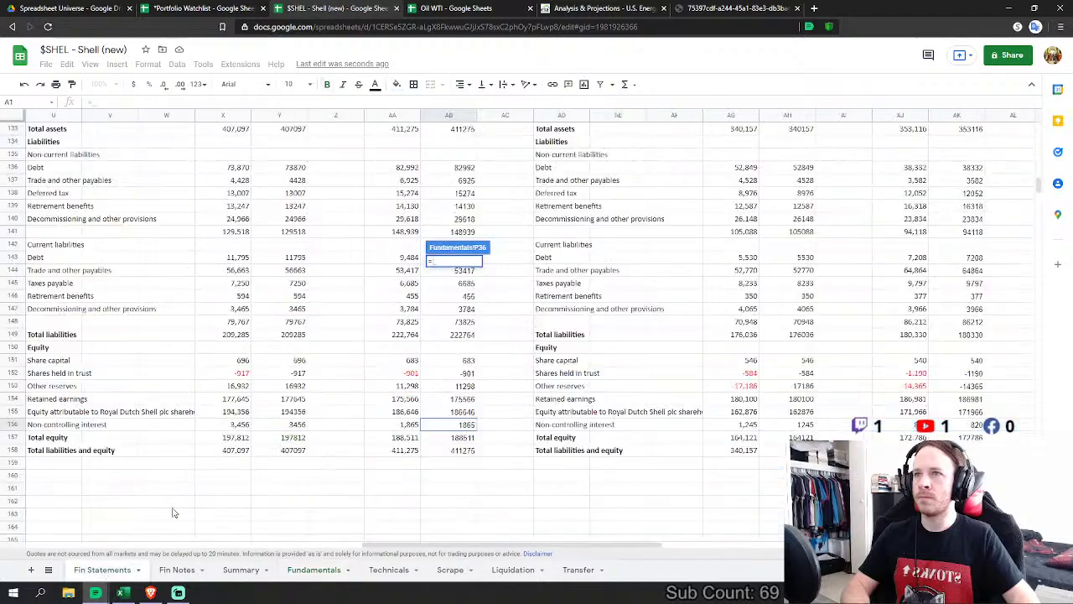
left_click_drag(410, 543, 572, 550)
scroll(382, 428, "up", 7)
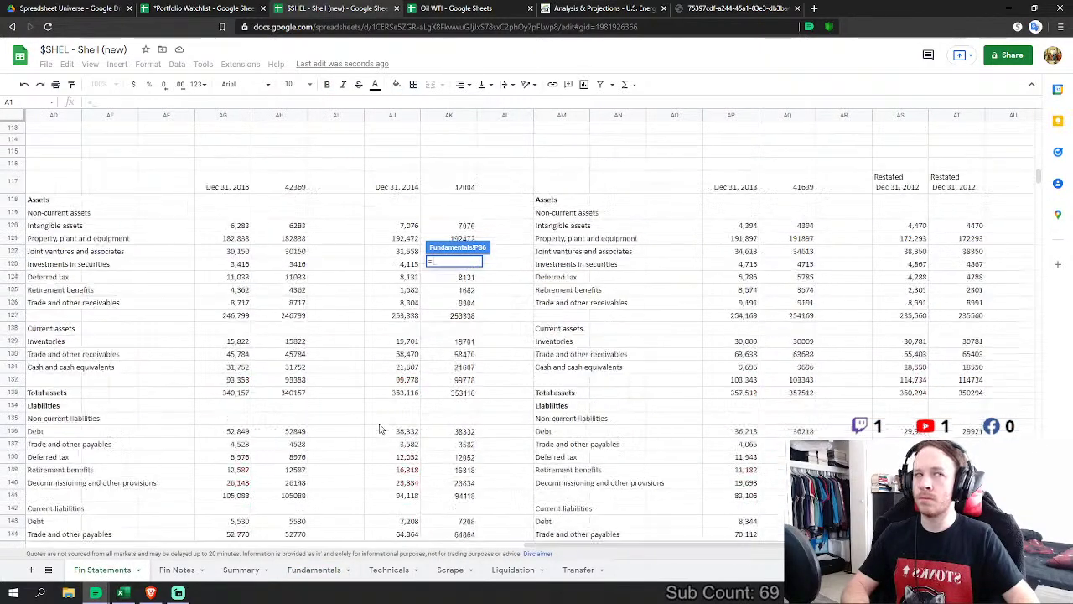
scroll(379, 429, "up", 6)
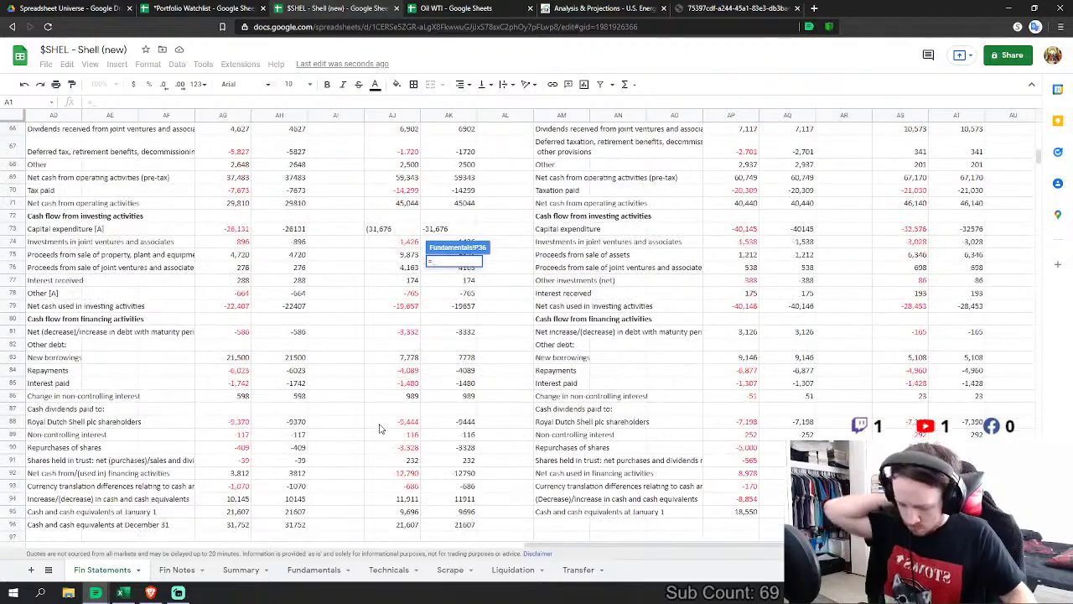
scroll(379, 428, "up", 9)
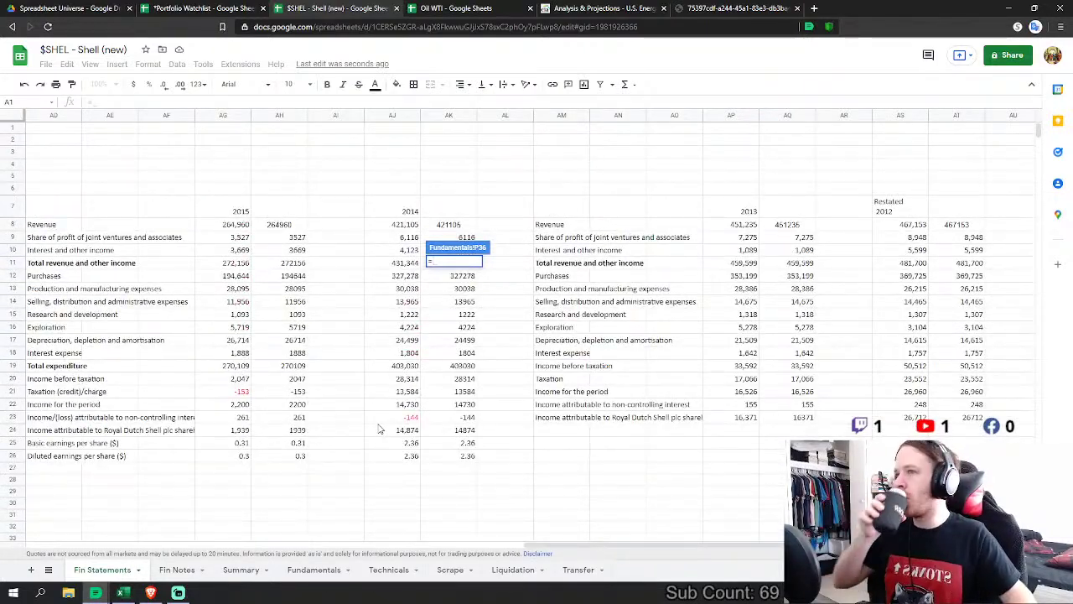
left_click(293, 276)
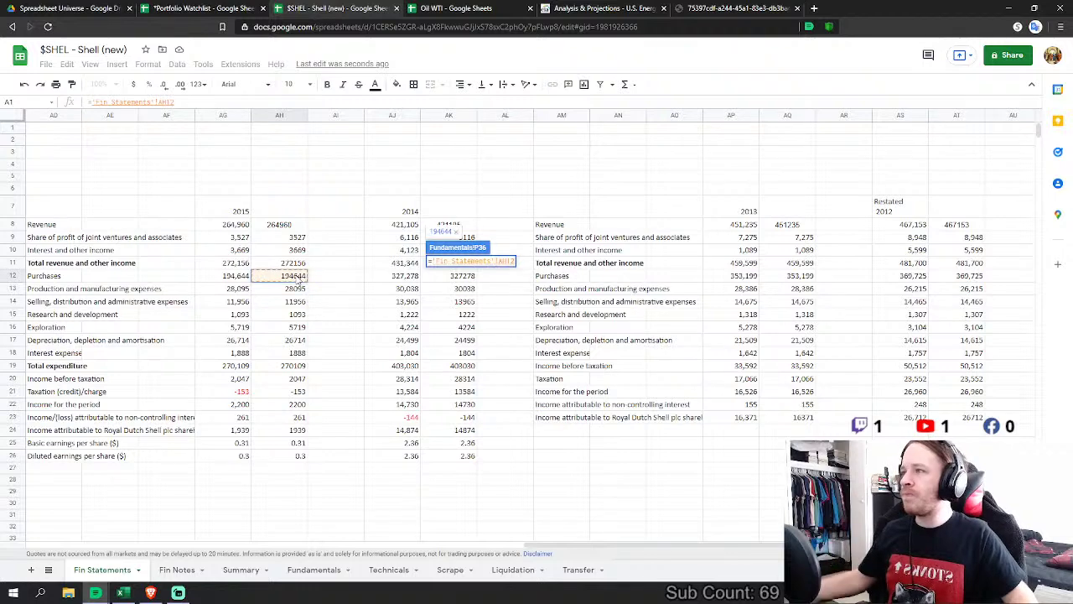
type("+")
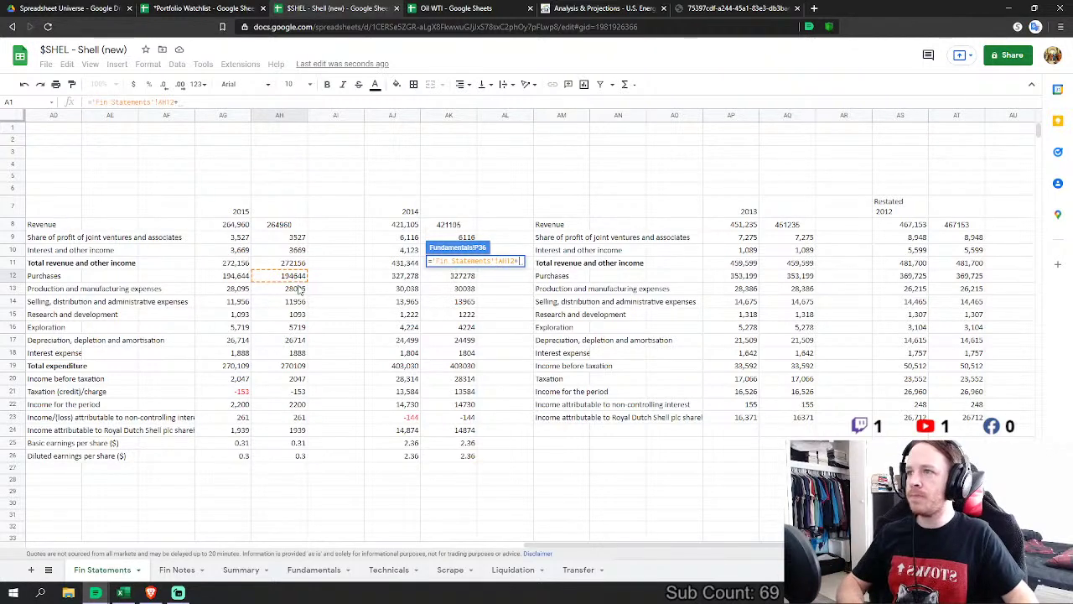
left_click(299, 289)
key("Return")
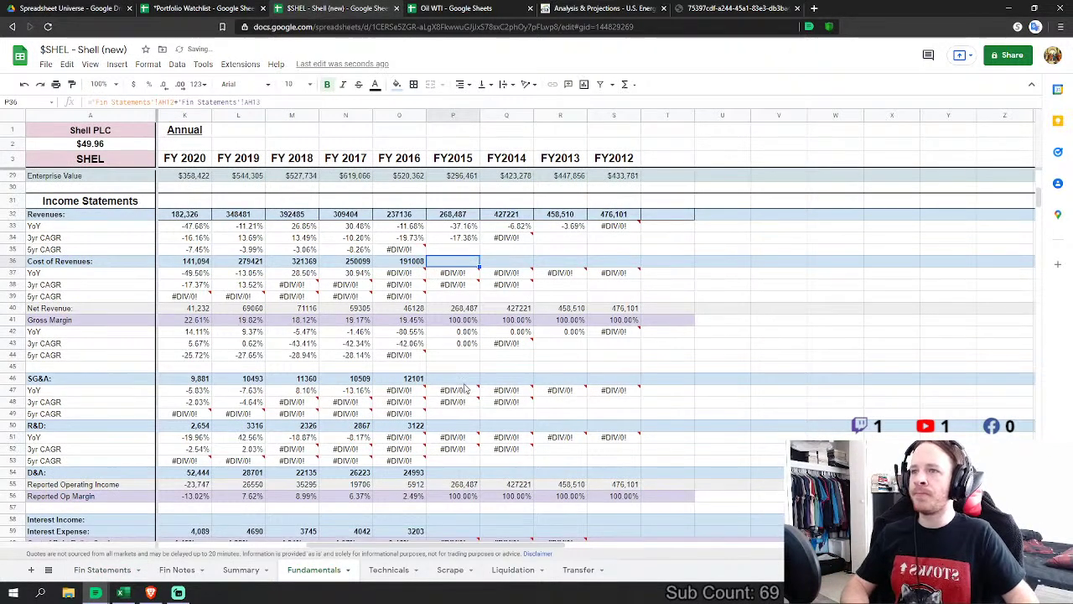
Step: Link FY2015 SG&A to the 2015 selling, distribution and administrative expenses in Fin Statements cell AH14
left_click(463, 382)
type("=")
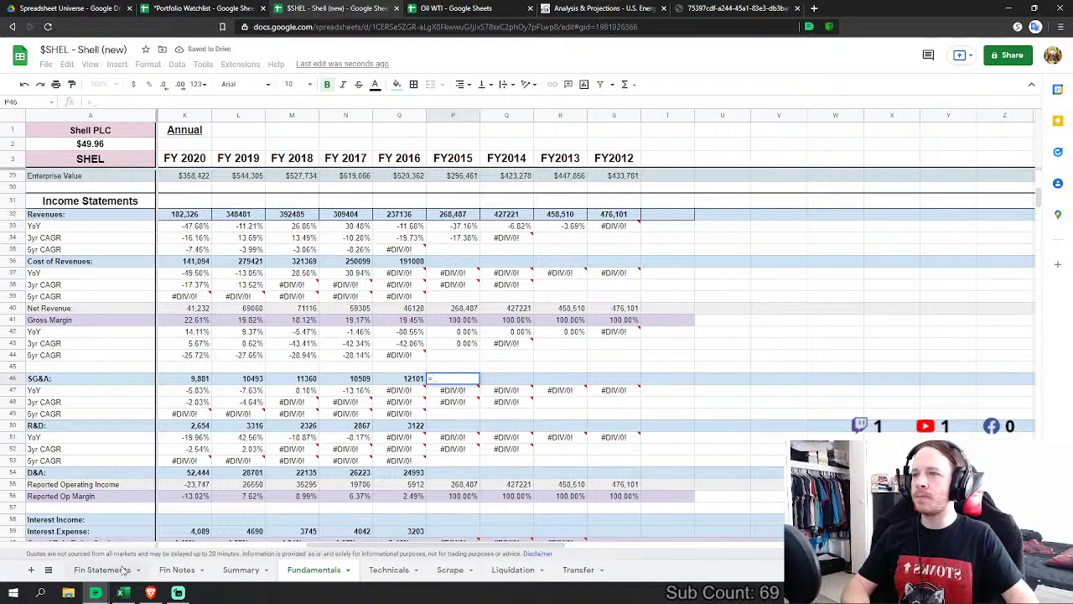
left_click(101, 570)
left_click(290, 304)
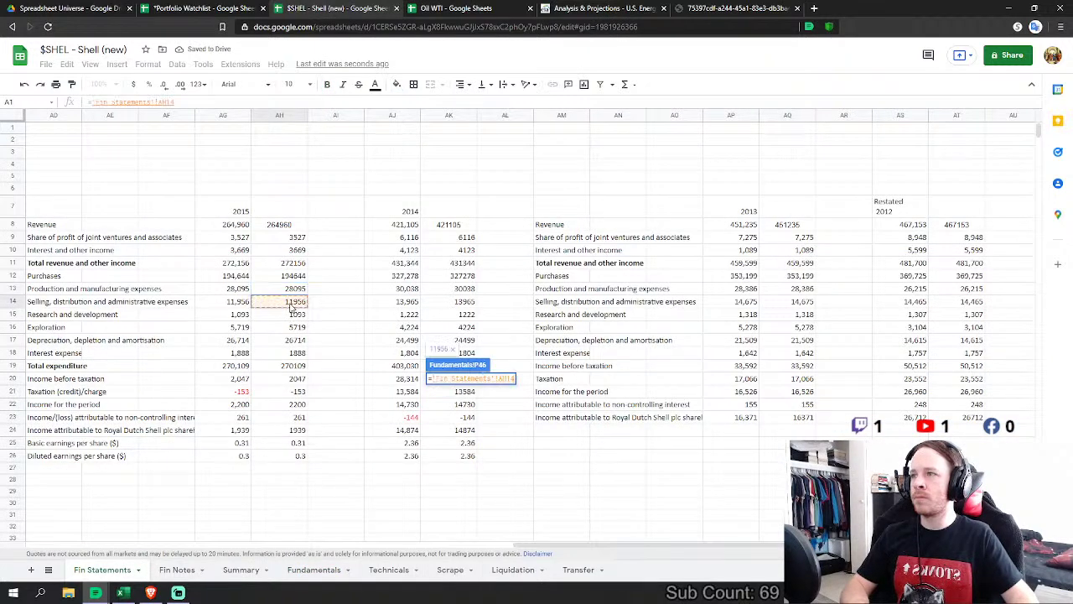
key("Return")
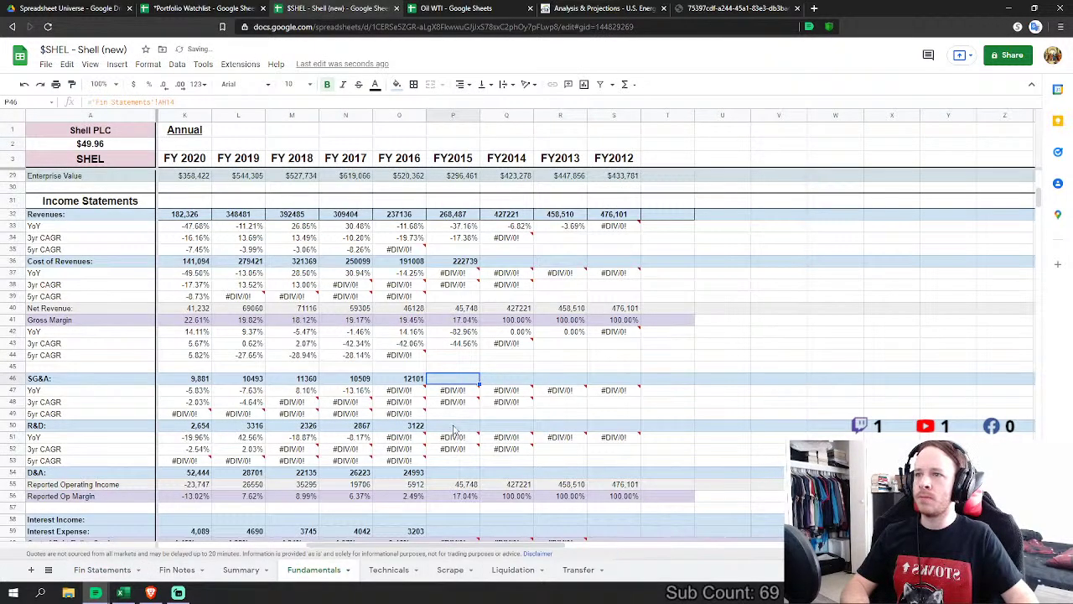
Step: Fill FY2015 R&D with the sum of 2015 research and development and exploration from Fin Statements (AH15+AH16)
scroll(453, 430, "down", 2)
left_click(452, 339)
type("=")
left_click(101, 570)
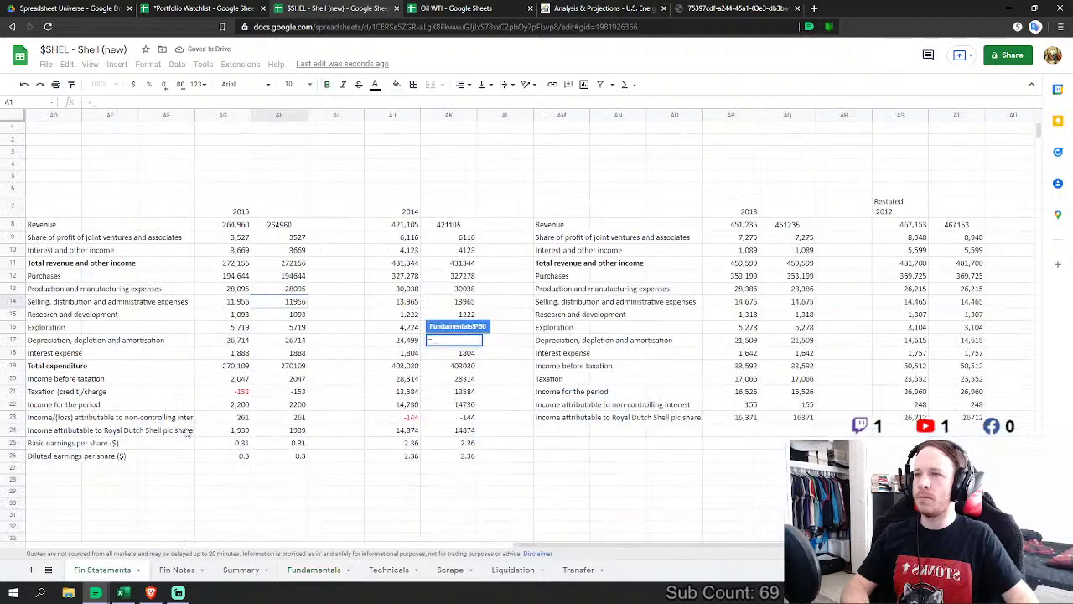
left_click(295, 314)
type("+")
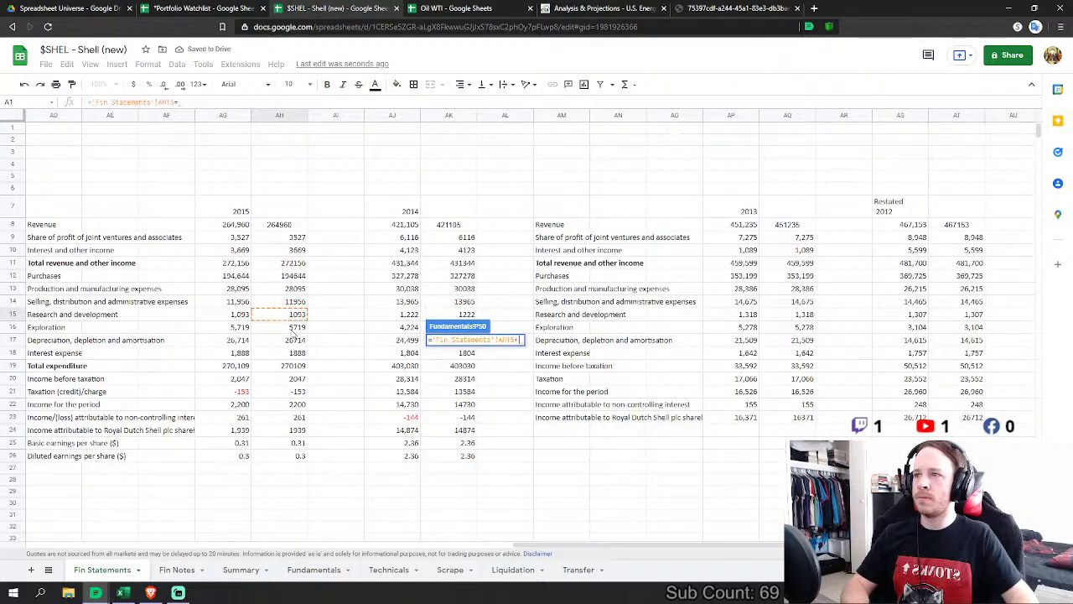
left_click(295, 327)
key("Return")
Step: Link FY2015 D&A to the 2015 depreciation, depletion and amortisation figure in Fin Statements cell AH17
left_click(458, 387)
type("=")
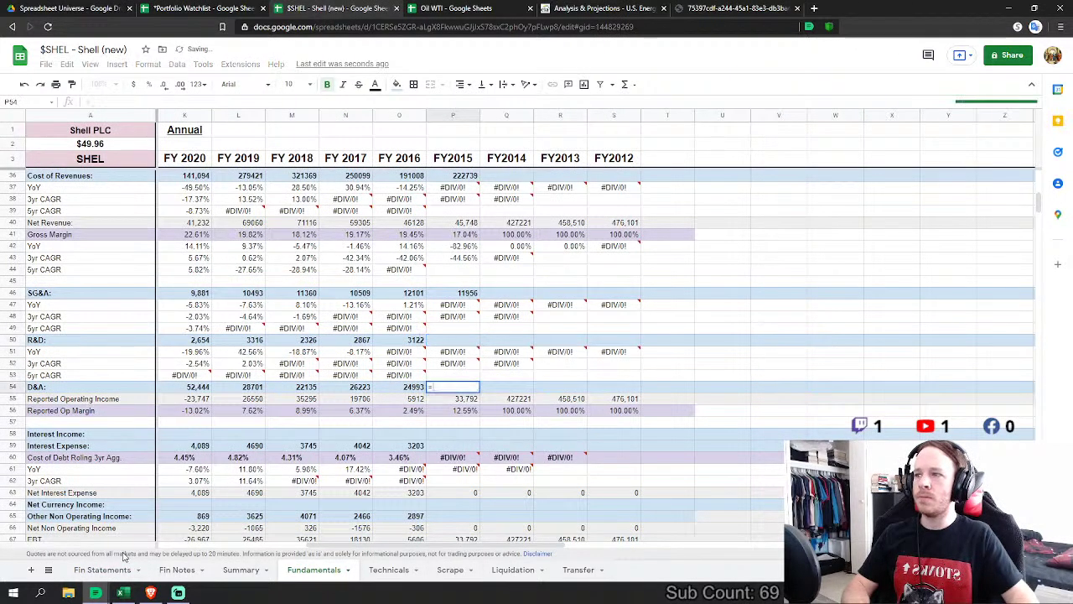
left_click(100, 570)
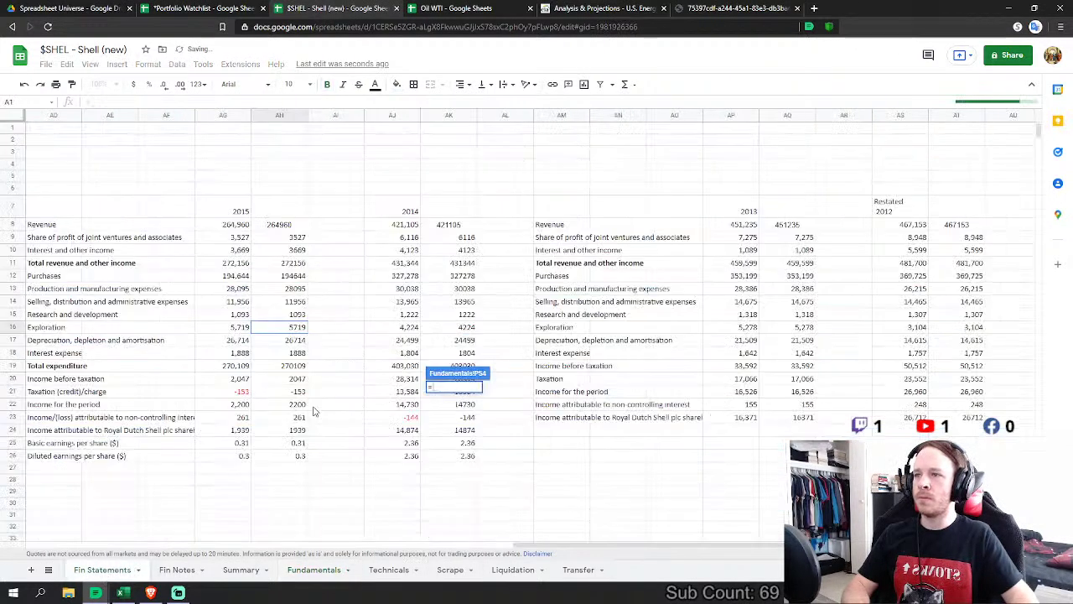
left_click(303, 342)
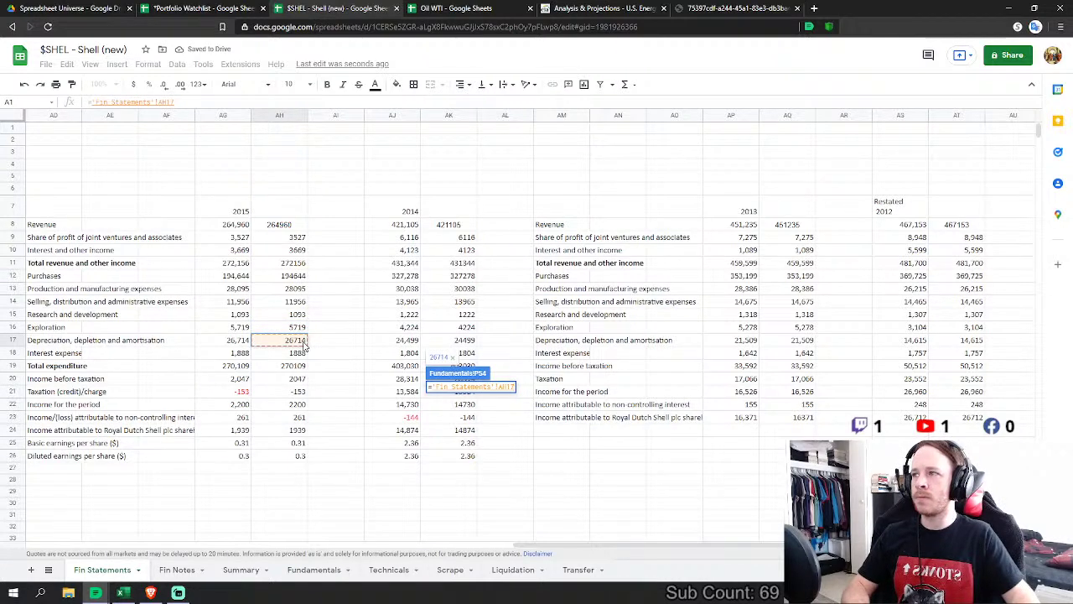
key("Return")
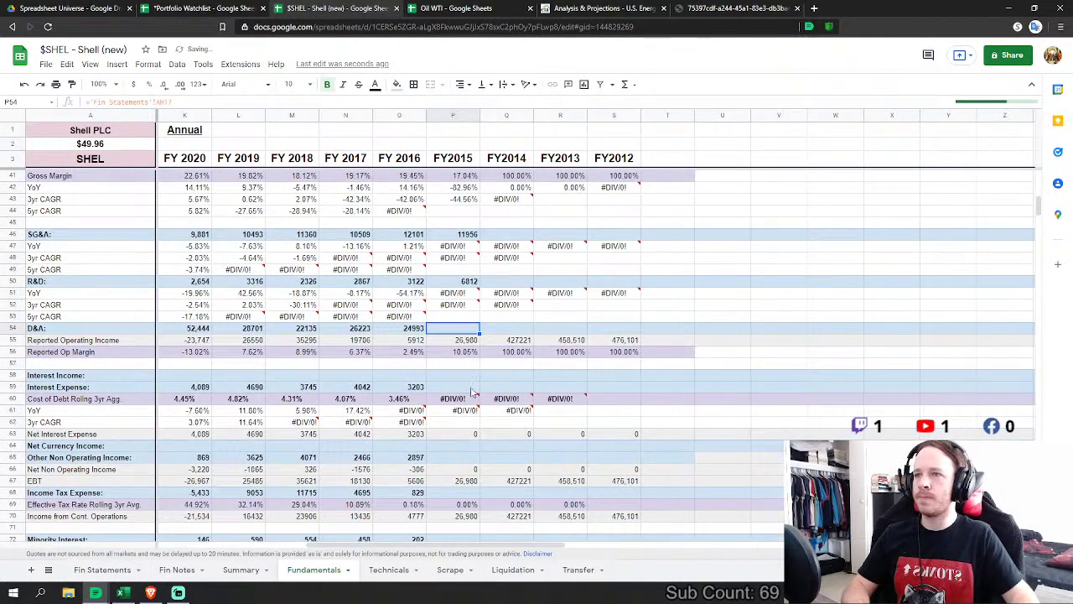
Step: Link FY2015 Interest Expense to the 2015 interest expense in Fin Statements cell AH18
left_click(472, 389)
type("=")
left_click(100, 570)
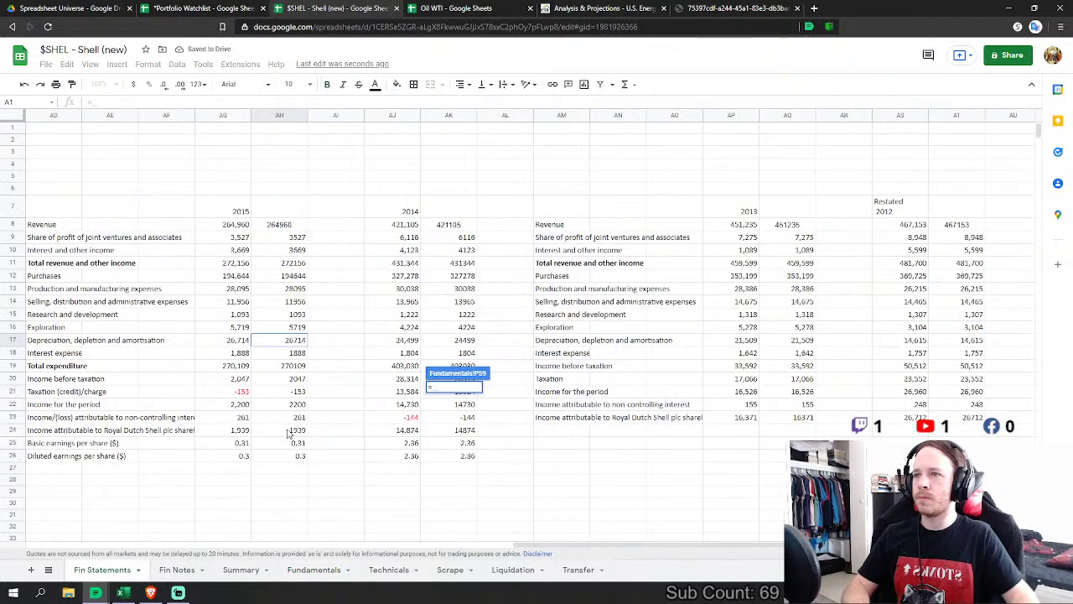
left_click(299, 353)
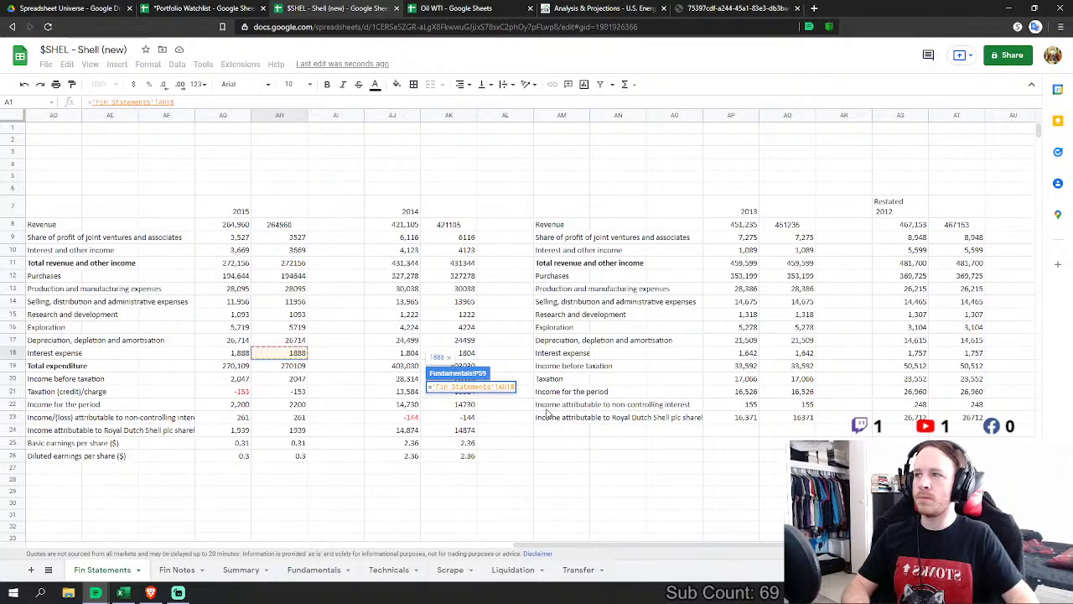
key("Return")
Step: Link FY2015 Other Non Operating Income to the 2015 interest and other income in Fin Statements cell AH10
left_click(467, 456)
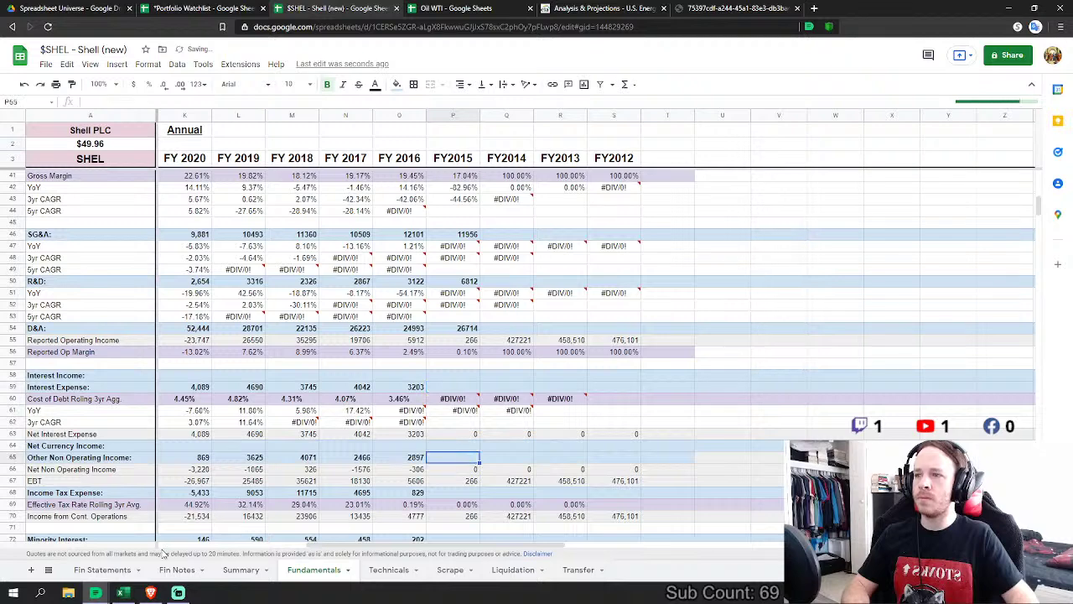
type("=")
left_click(103, 570)
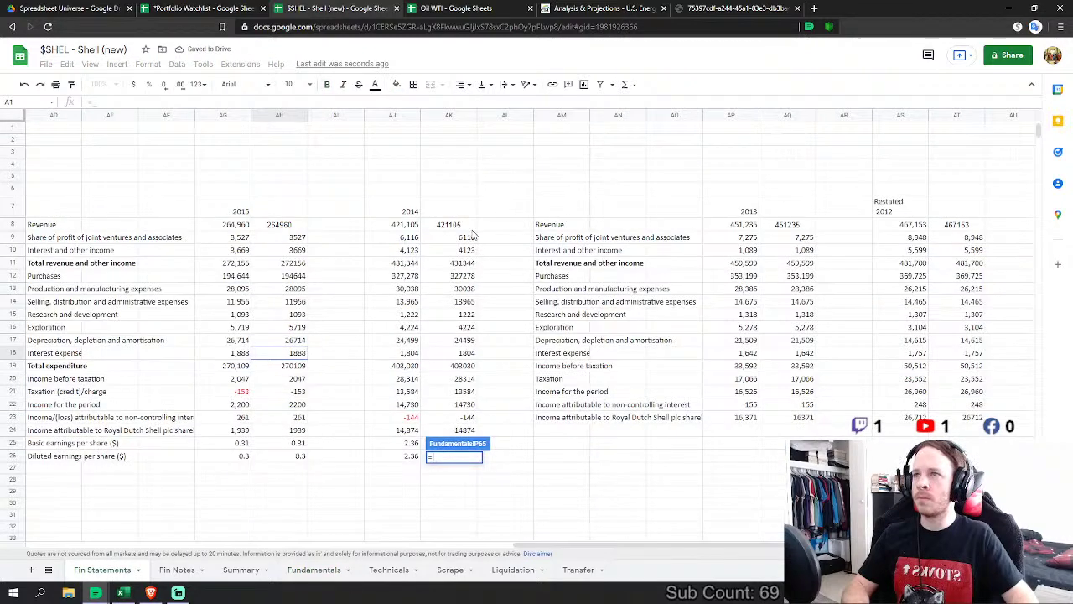
left_click(284, 251)
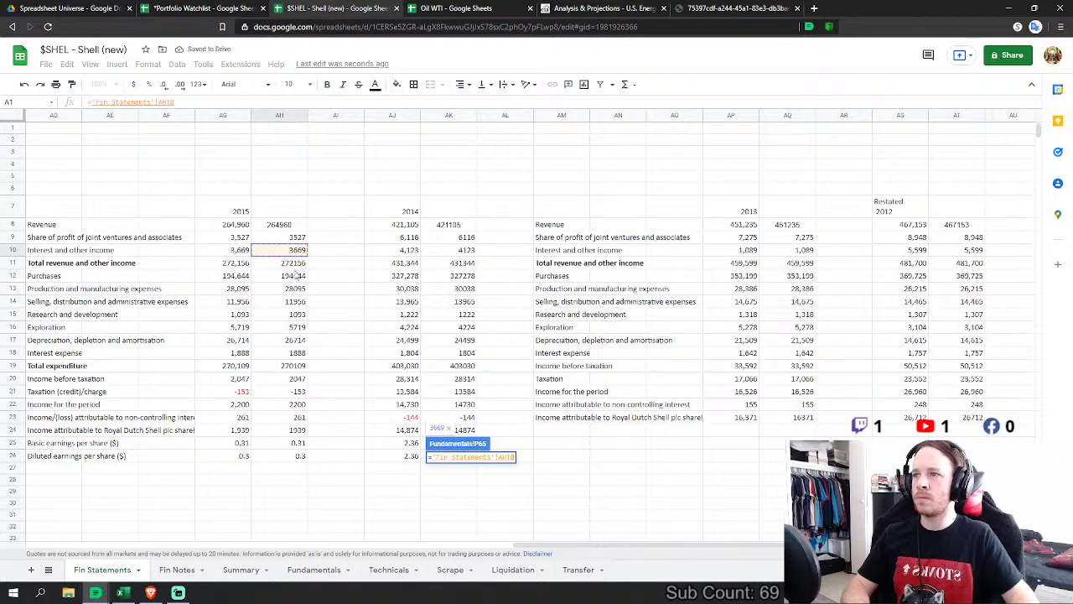
key("Return")
Step: Link FY2015 Income Tax Expense to the 2015 taxation figure in Fin Statements cell AH21
scroll(474, 432, "down", 2)
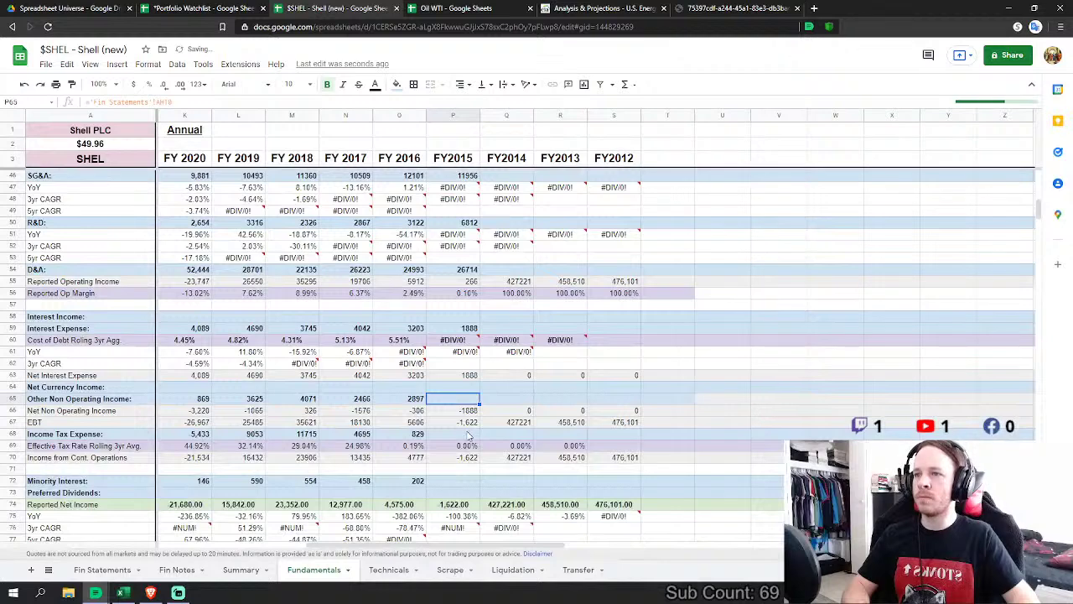
left_click(470, 433)
type("=")
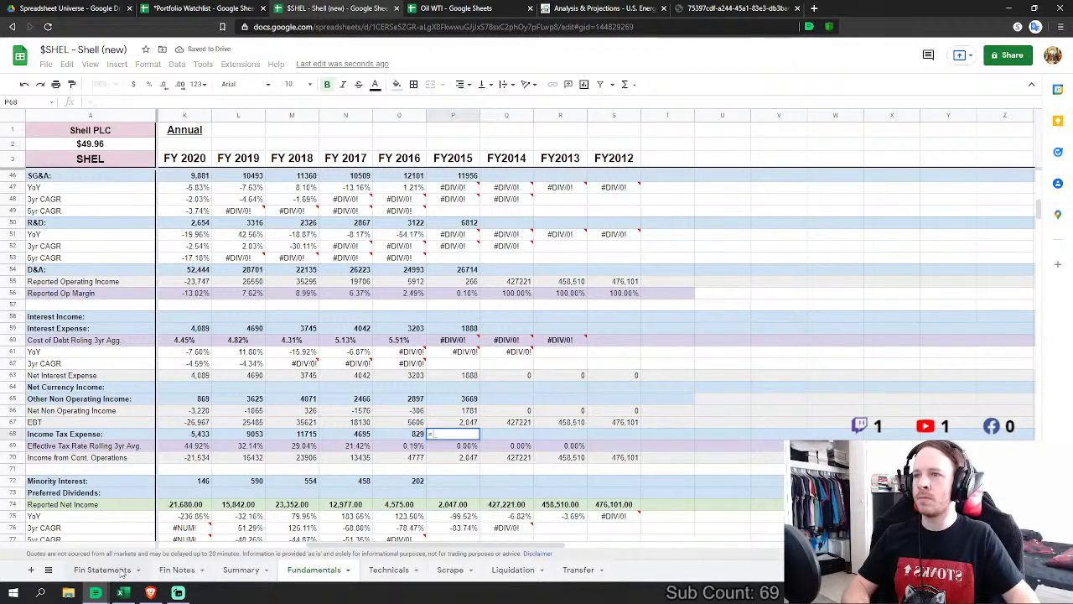
left_click(100, 570)
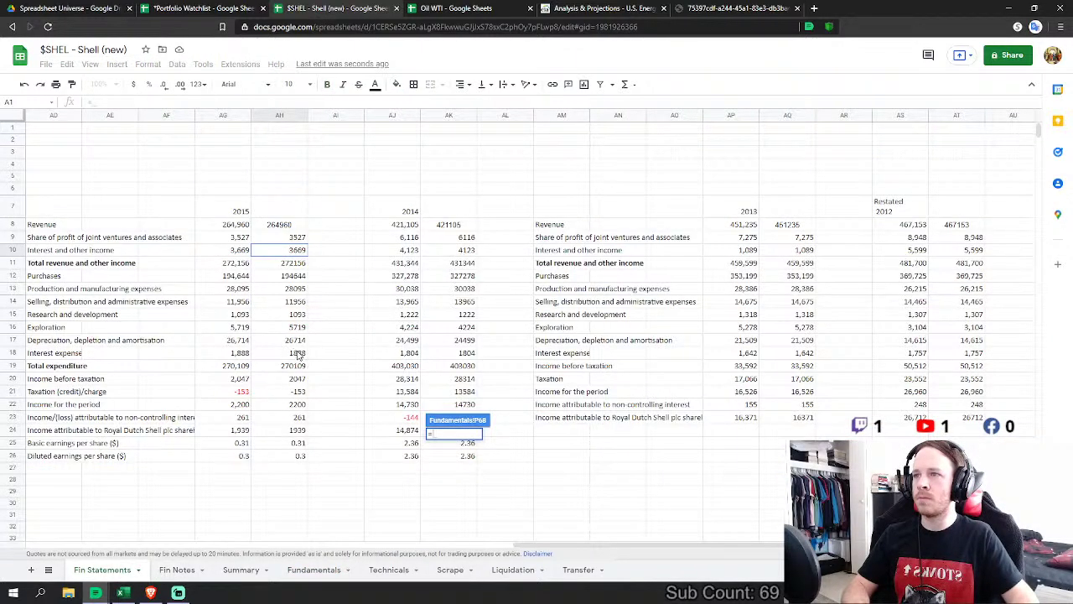
left_click(300, 383)
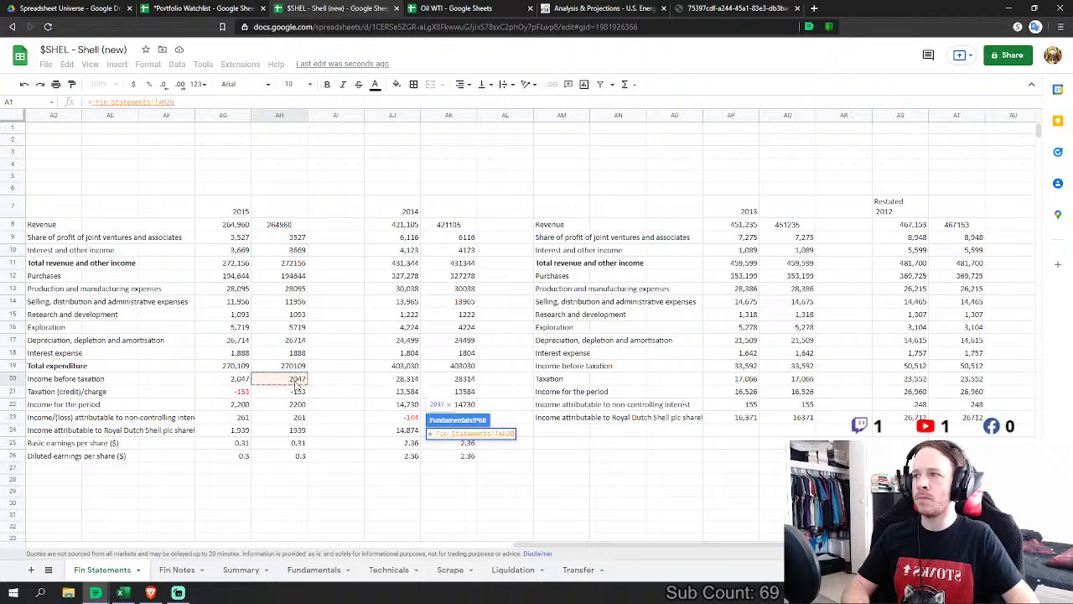
left_click(297, 393)
key("Return")
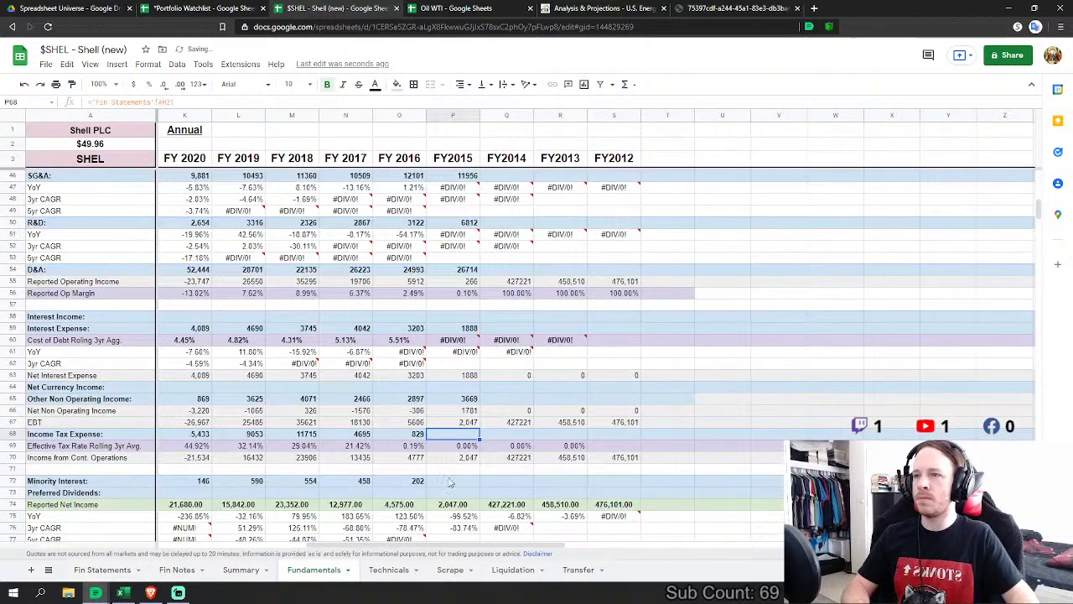
Step: Link FY2015 Minority Interest to the 2015 income attributable to non-controlling interest in Fin Statements cell AH23
left_click(450, 484)
scroll(450, 484, "down", 2)
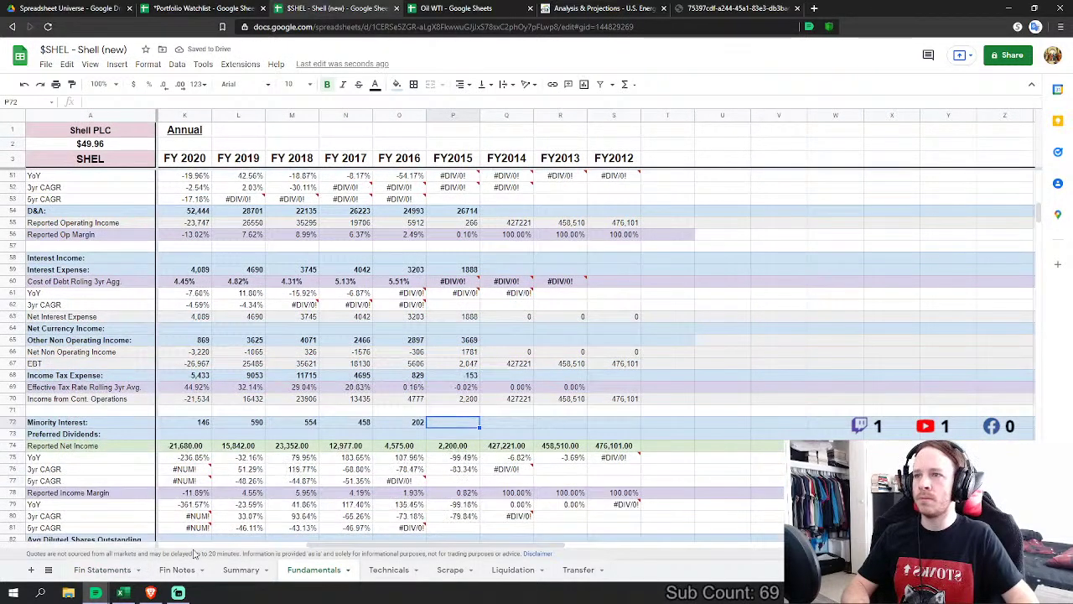
type("=")
left_click(99, 573)
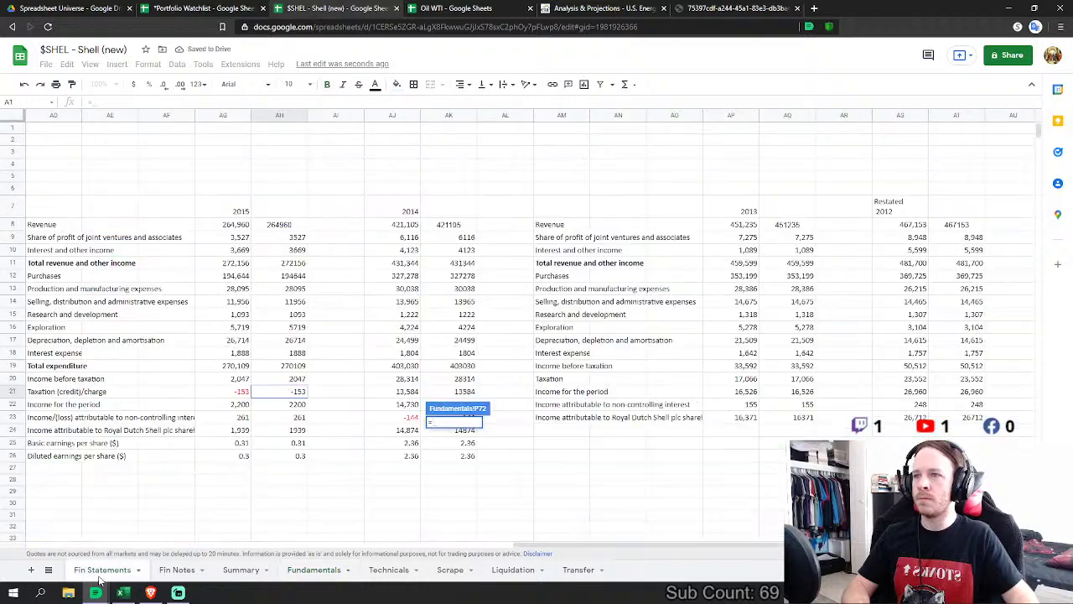
left_click(286, 424)
key("Return")
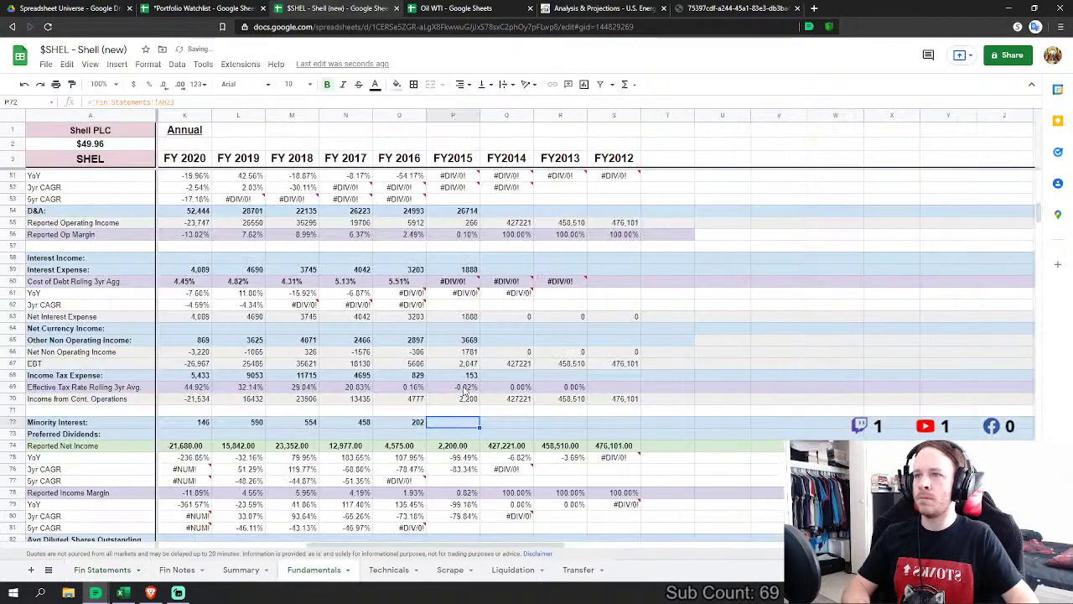
Step: Link FY2015 CF Depreciation & Amortization to the 2015 cash flow depreciation, depletion and amortisation figure in Fin Statements cell AH60
scroll(460, 394, "down", 2)
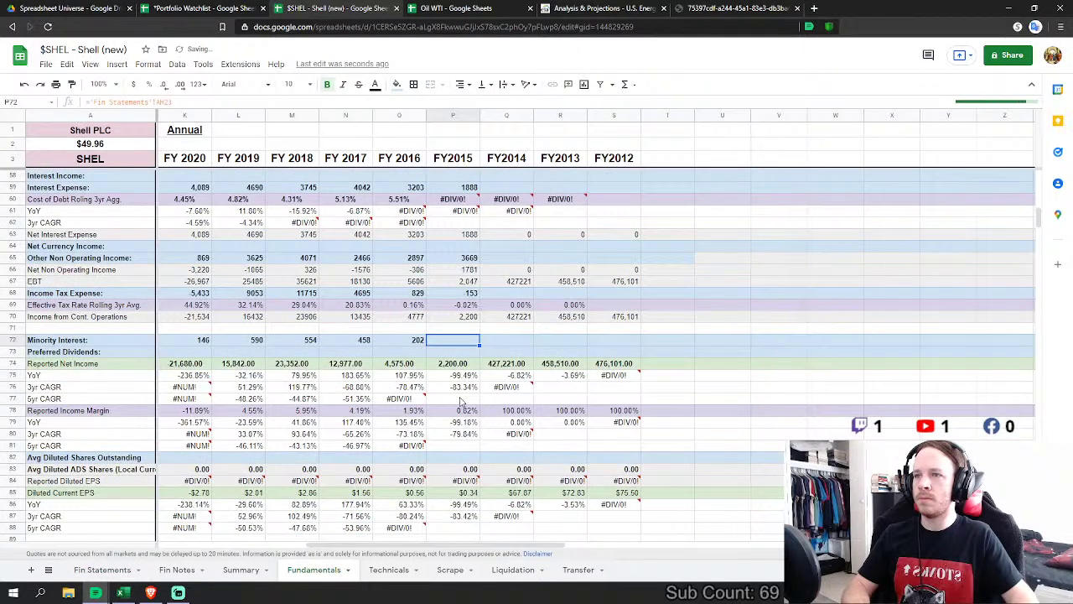
scroll(460, 403, "down", 5)
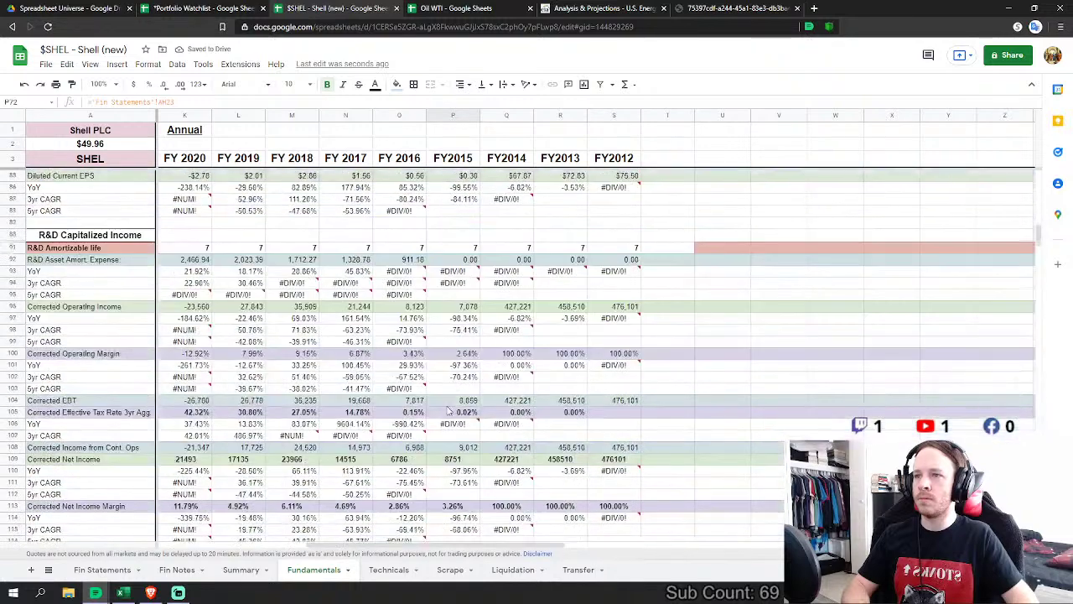
scroll(448, 409, "down", 5)
left_click(465, 345)
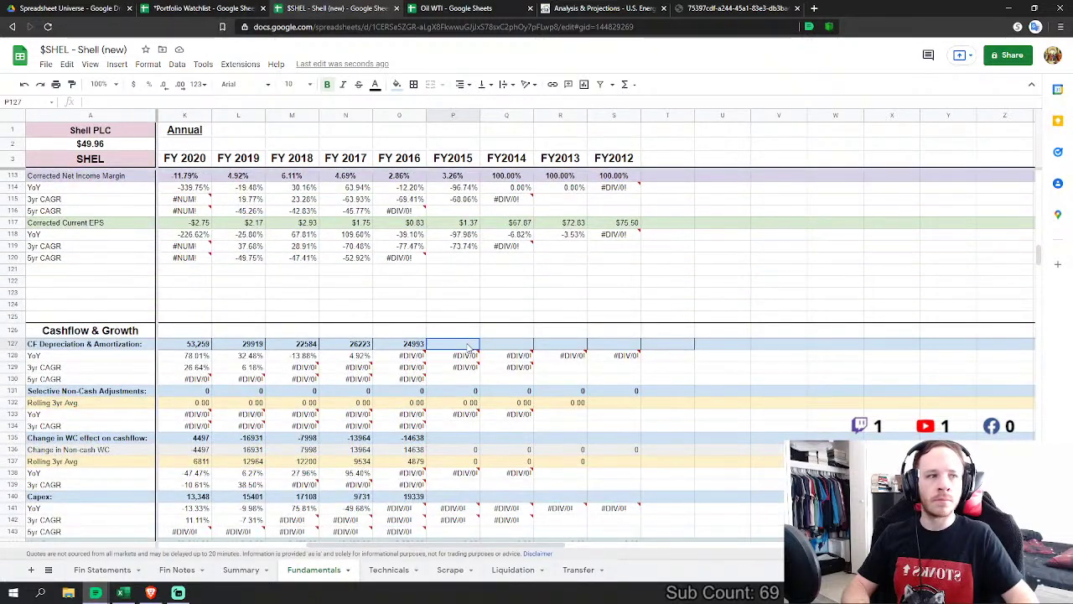
scroll(442, 407, "down", 1)
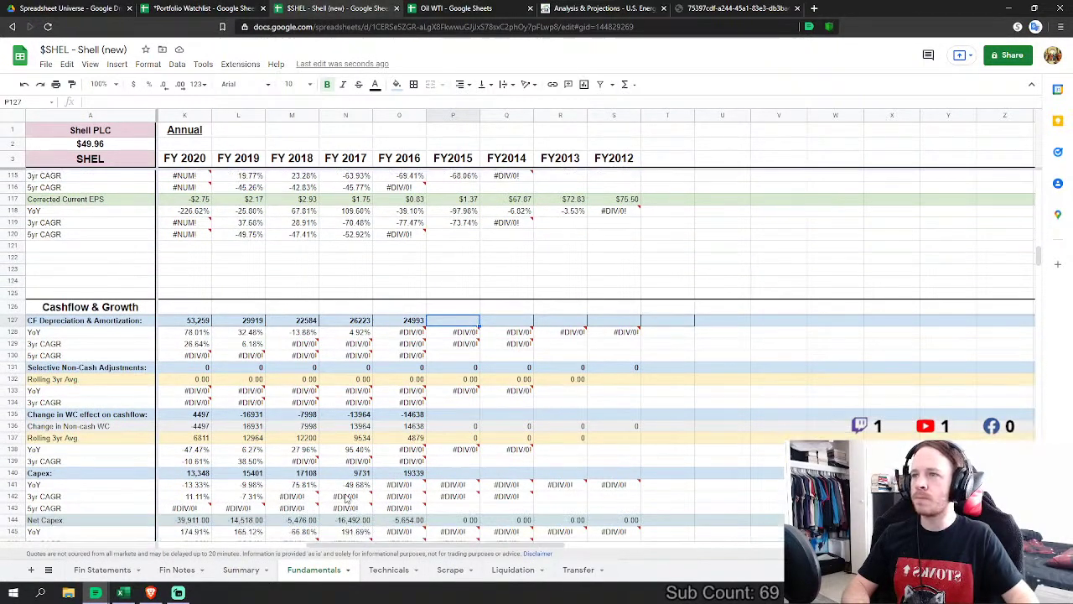
type("=")
left_click(102, 569)
scroll(334, 413, "down", 10)
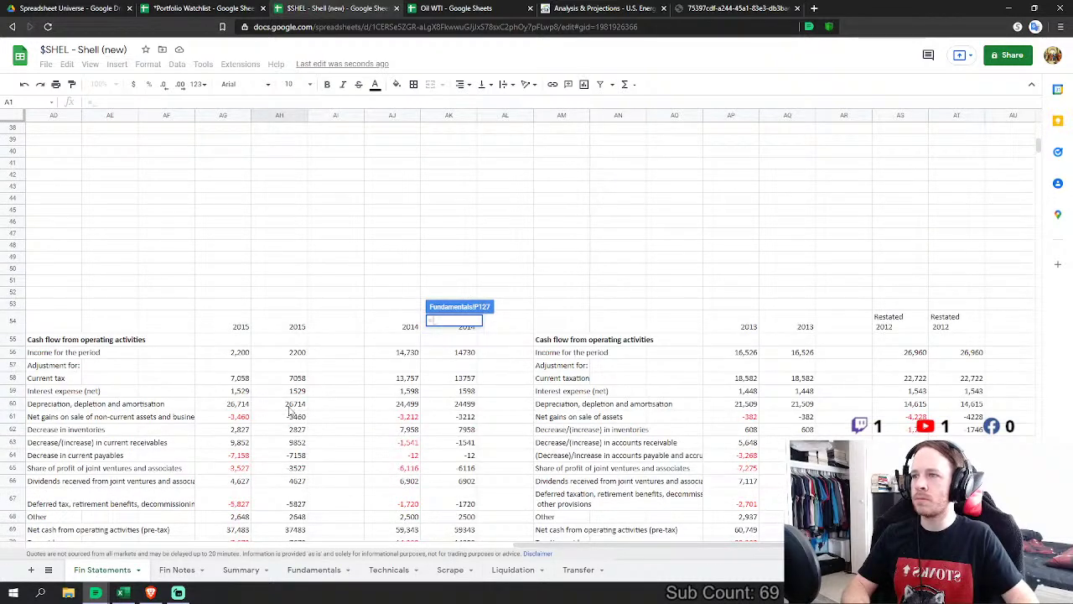
left_click(289, 408)
key("Return")
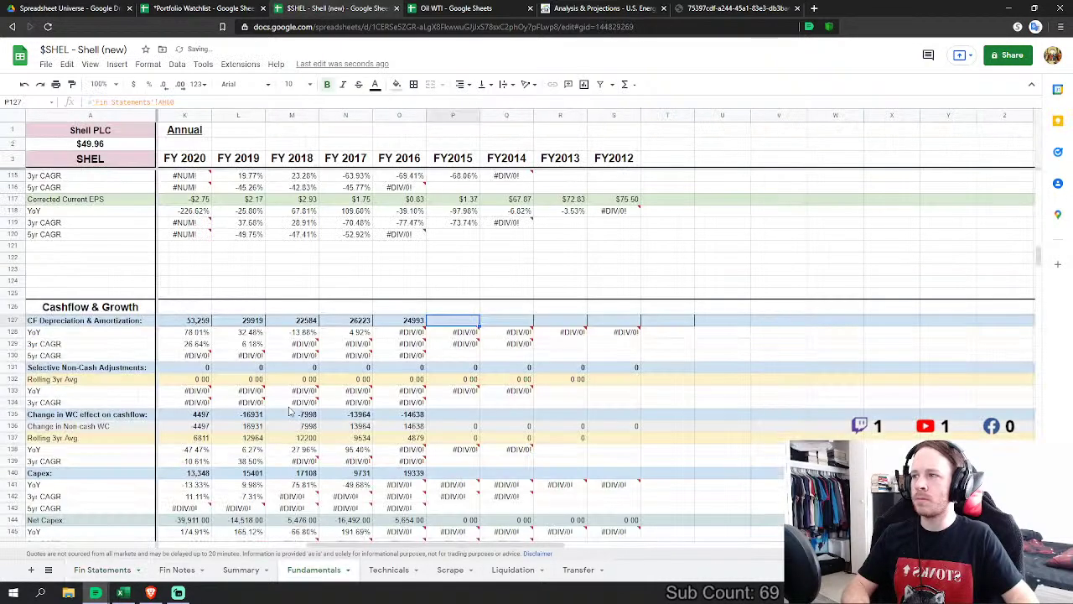
Step: Set FY2015 Change in WC effect on cashflow to the SUM of Fin Statements cells AH61:AH68 and the 2015 tax paid in AH70
scroll(400, 376, "down", 1)
left_click(444, 390)
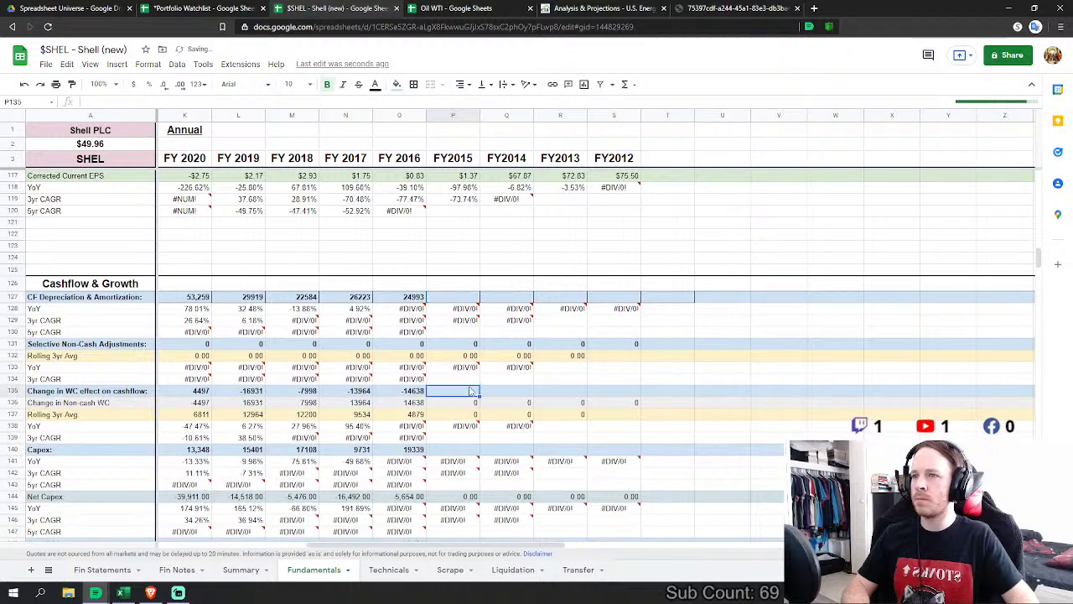
scroll(461, 394, "down", 1)
type("=")
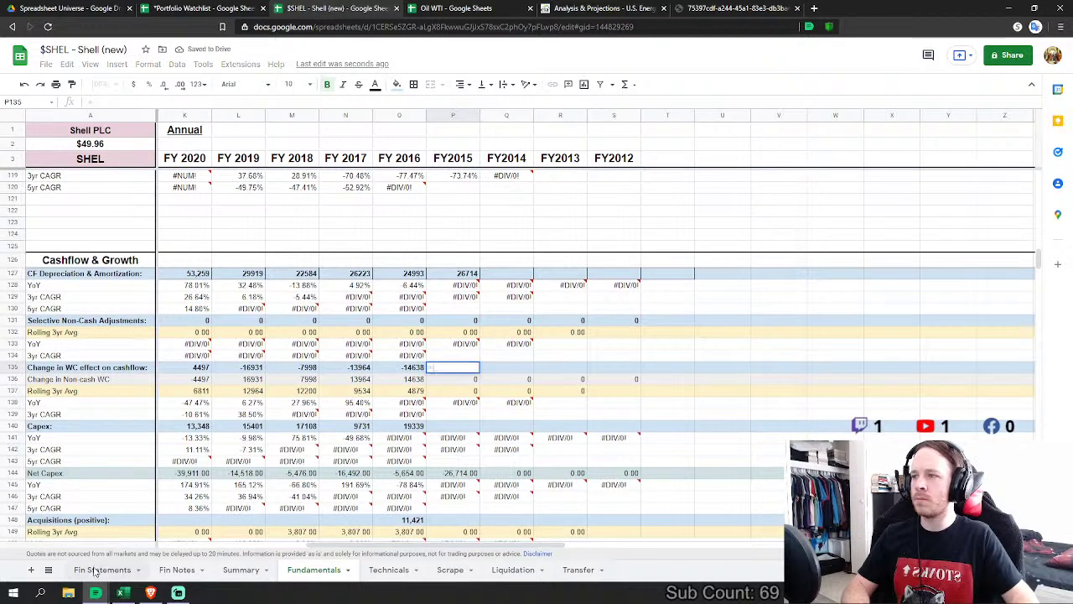
left_click(103, 569)
type("su")
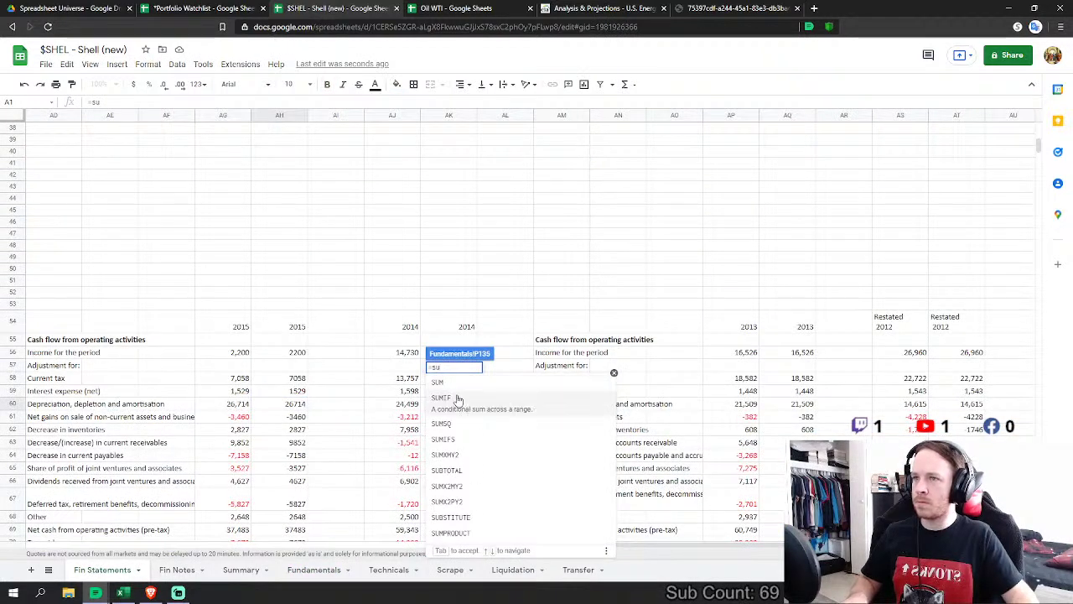
key("Tab")
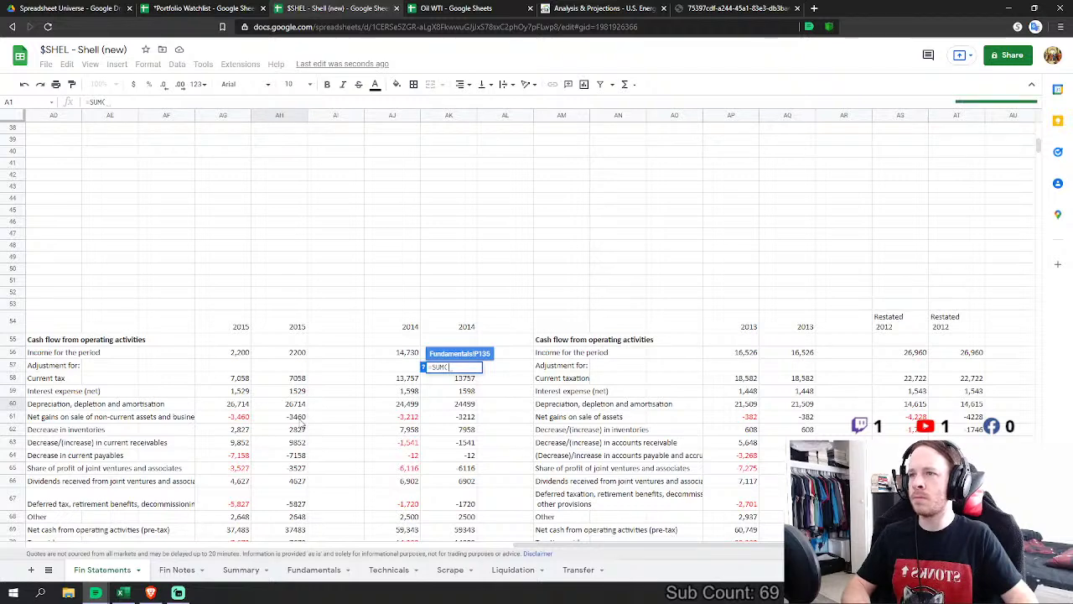
scroll(307, 413, "down", 1)
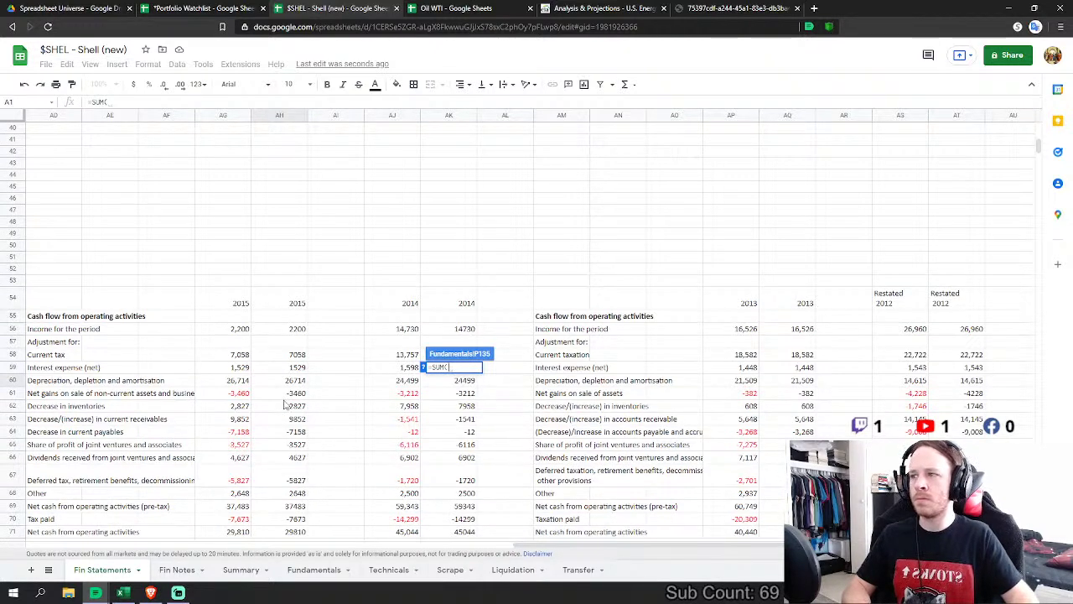
mouse_move(298, 393)
left_mouse_down()
mouse_move(305, 501)
mouse_move(297, 386)
left_mouse_up()
scroll(304, 502, "down", 5)
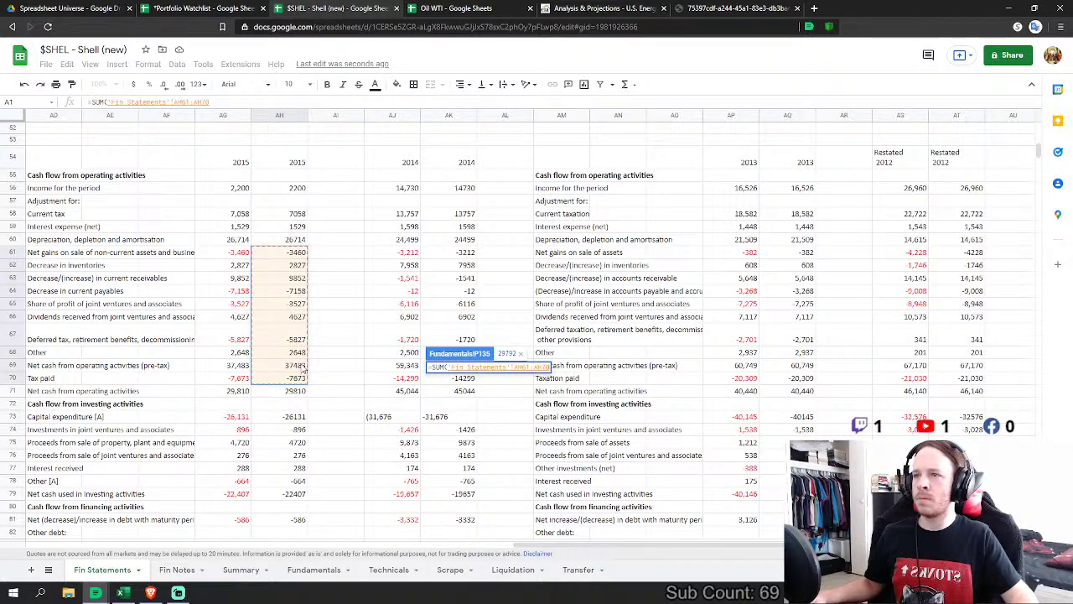
left_click(310, 244)
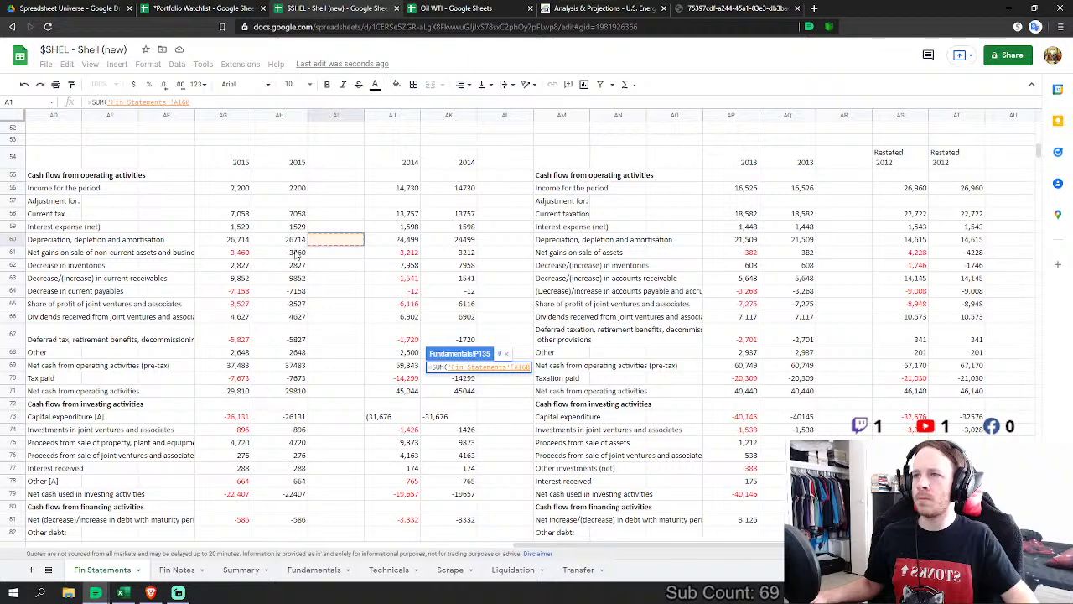
left_click_drag(295, 254, 296, 353)
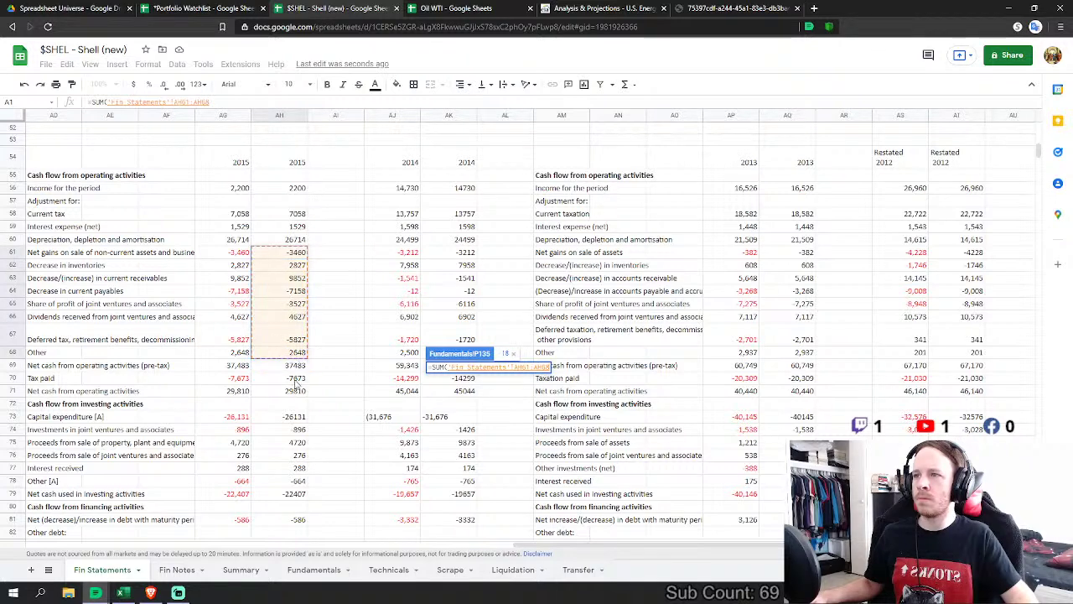
type(",")
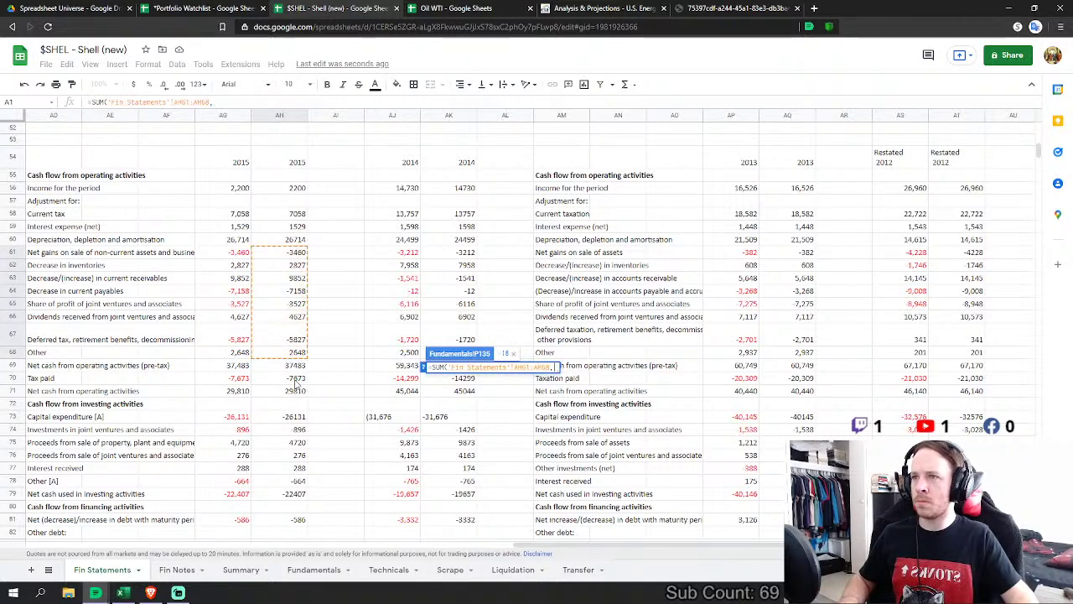
left_click(296, 378)
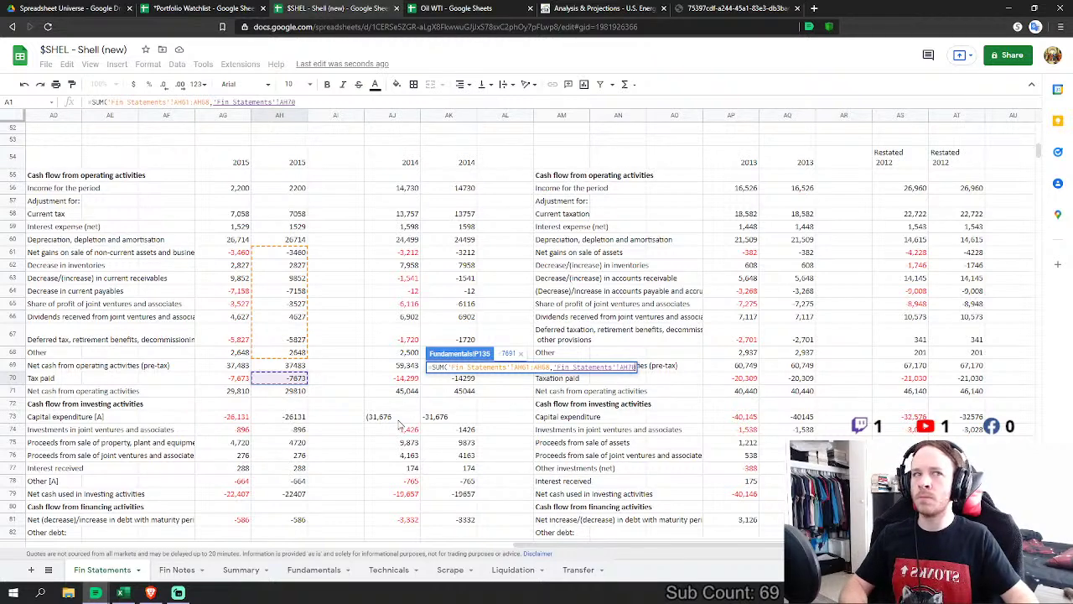
key("Return")
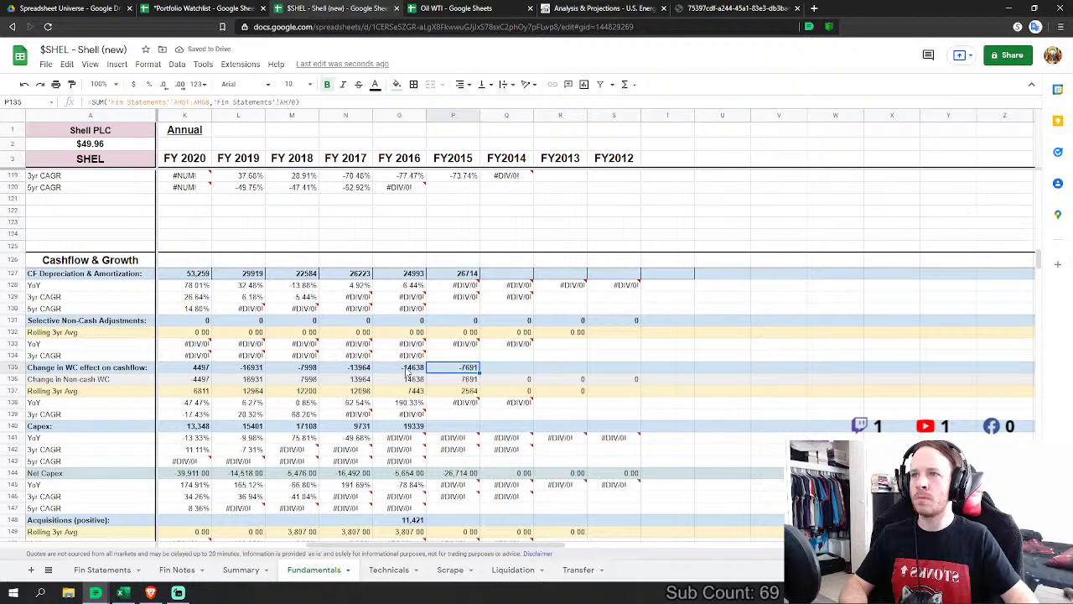
left_click(408, 369)
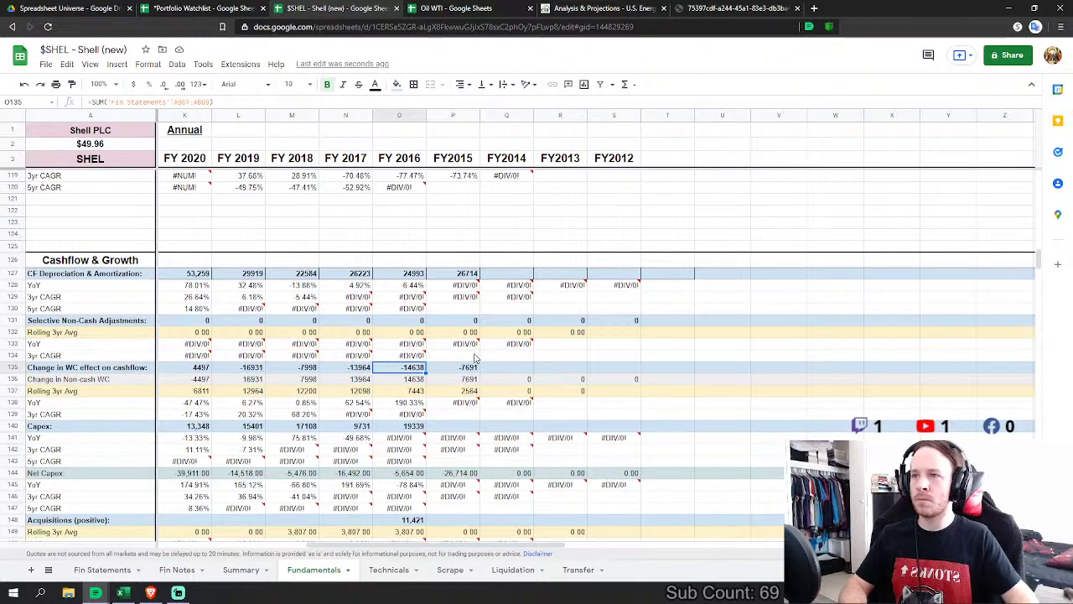
key("F2")
type("+")
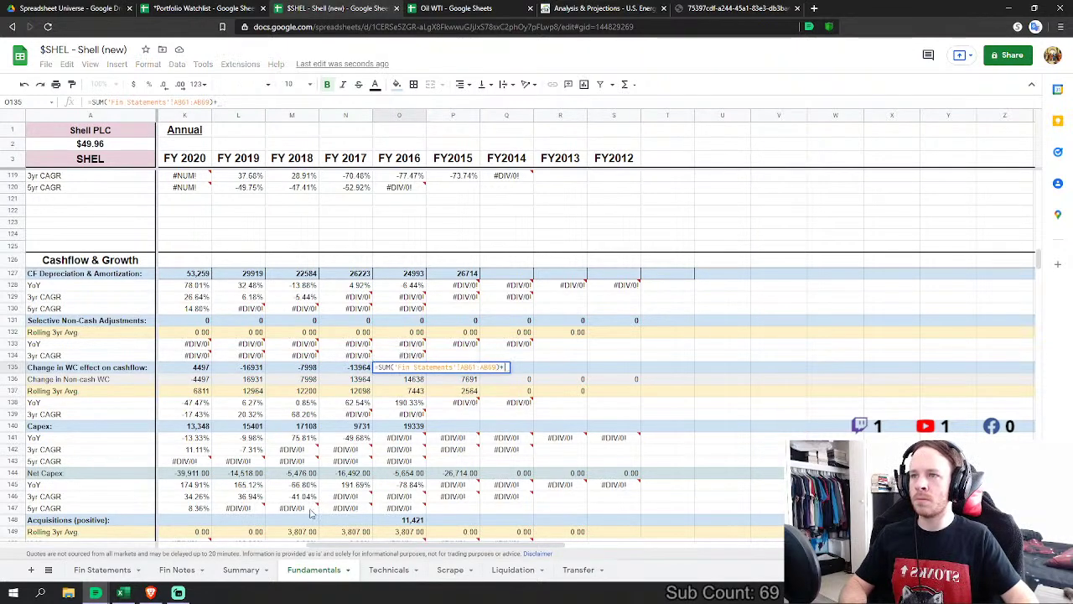
left_click(115, 572)
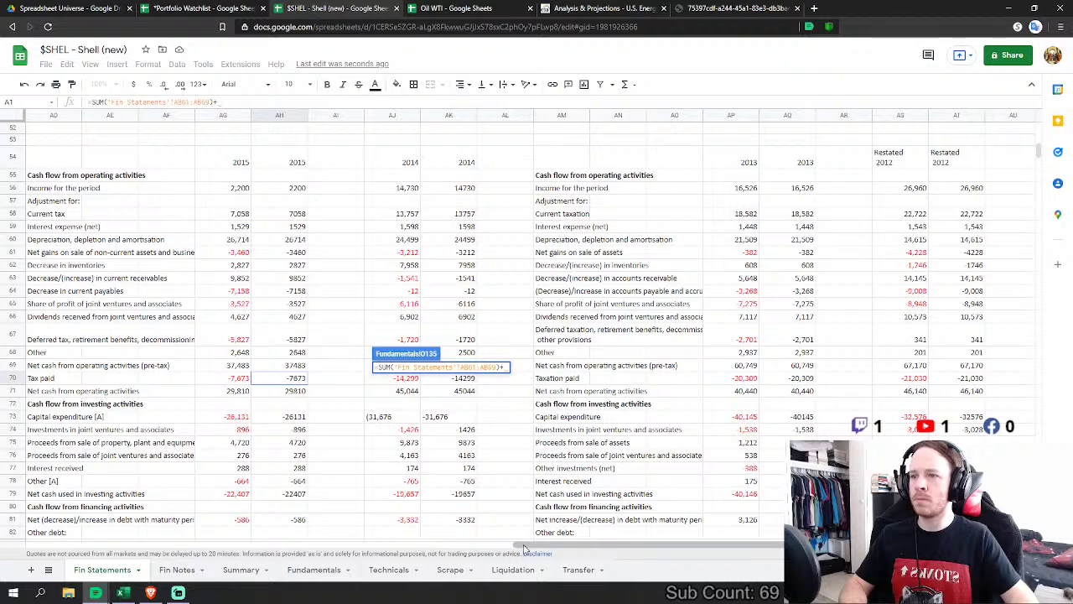
left_click_drag(527, 548, 541, 531)
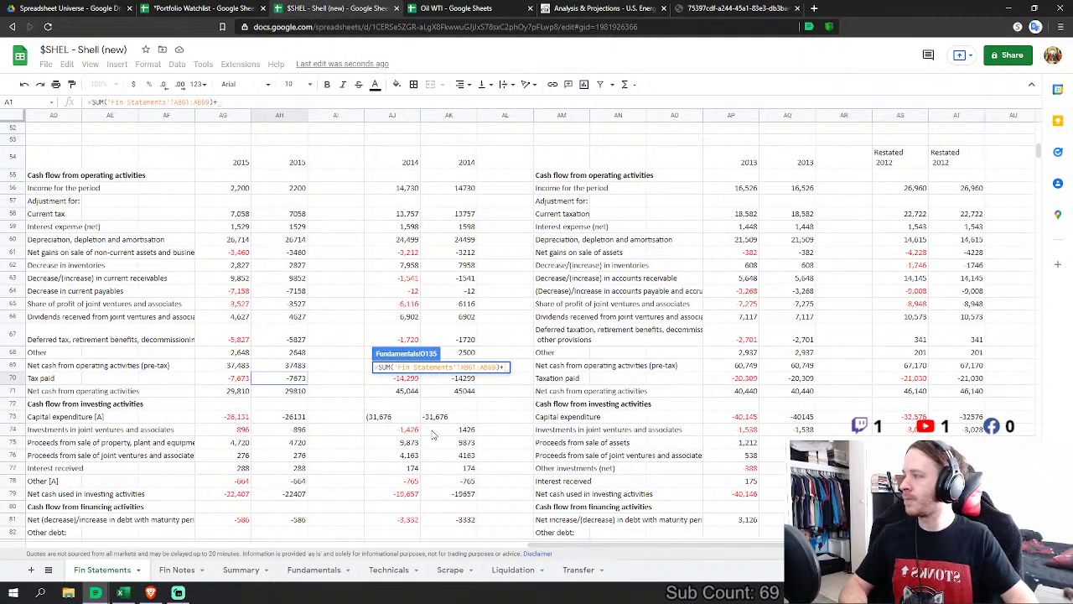
key("BackSpace")
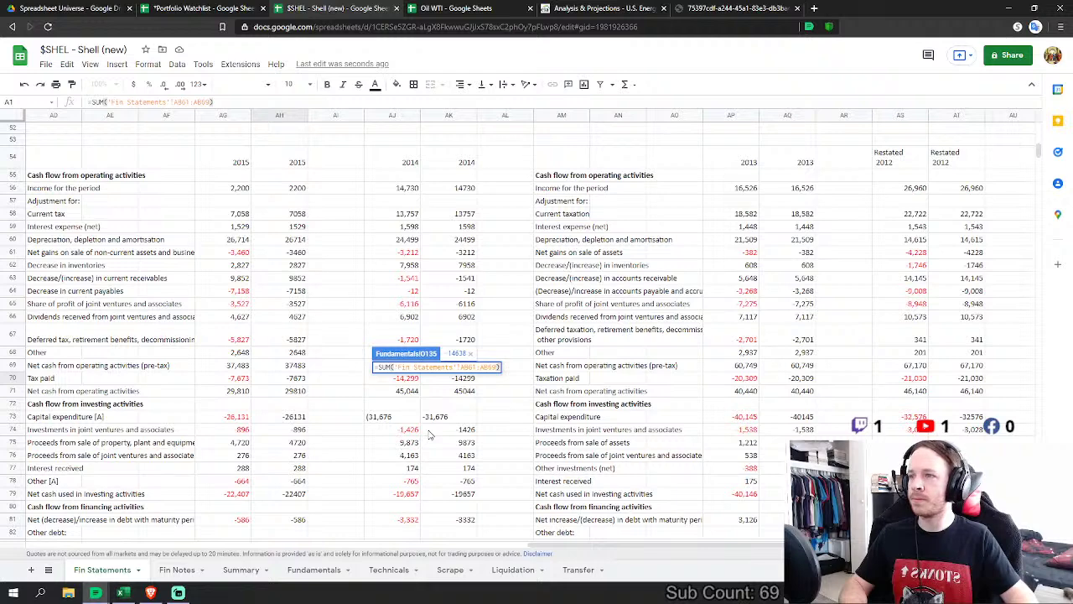
key("Return")
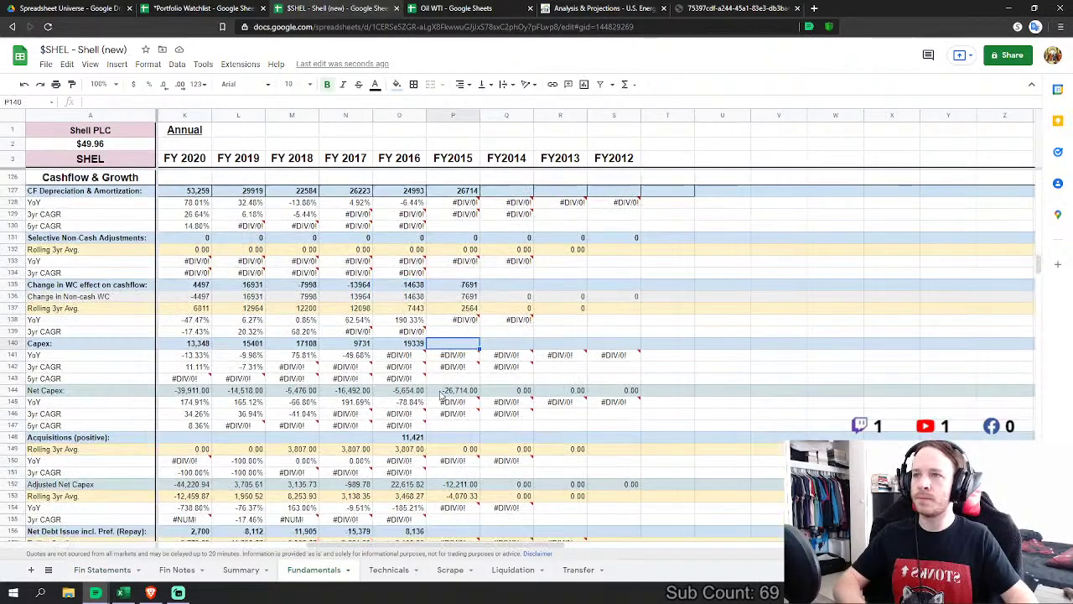
Step: Set FY2015 Capex to the negated sum of the 2015 investing cash flow items in Fin Statements cells AH73 through AH77
type("=")
left_click(102, 570)
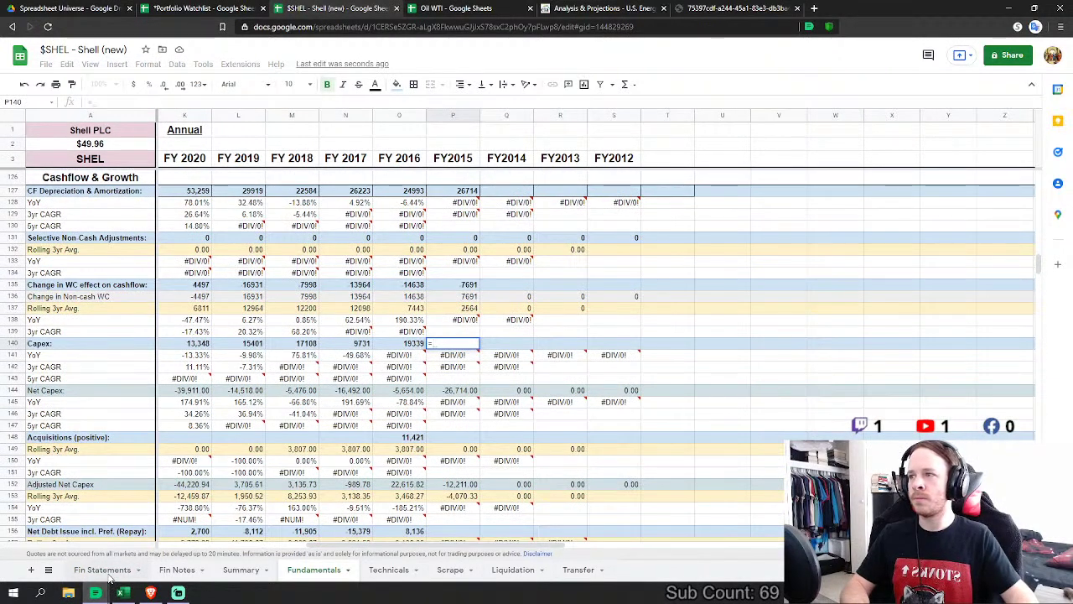
scroll(318, 428, "down", 2)
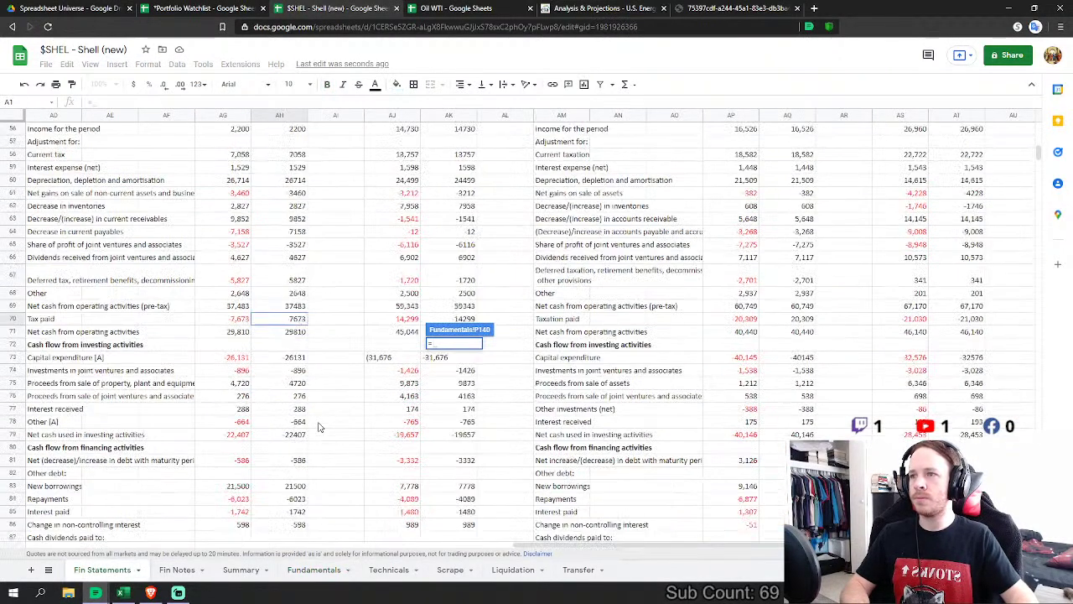
left_click(294, 359)
type("-")
left_click(300, 372)
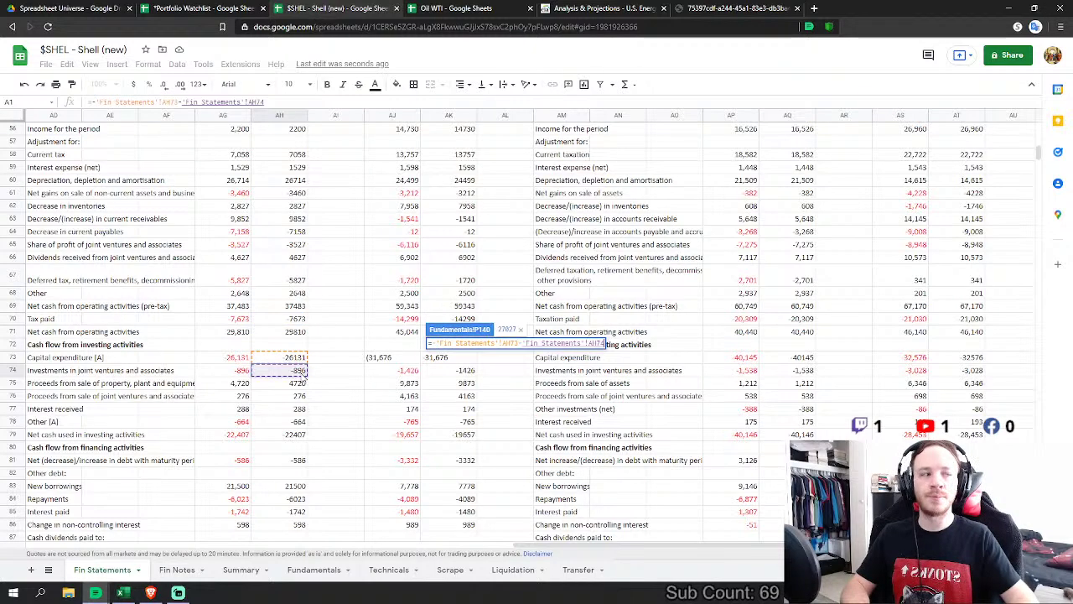
type("-")
left_click(299, 384)
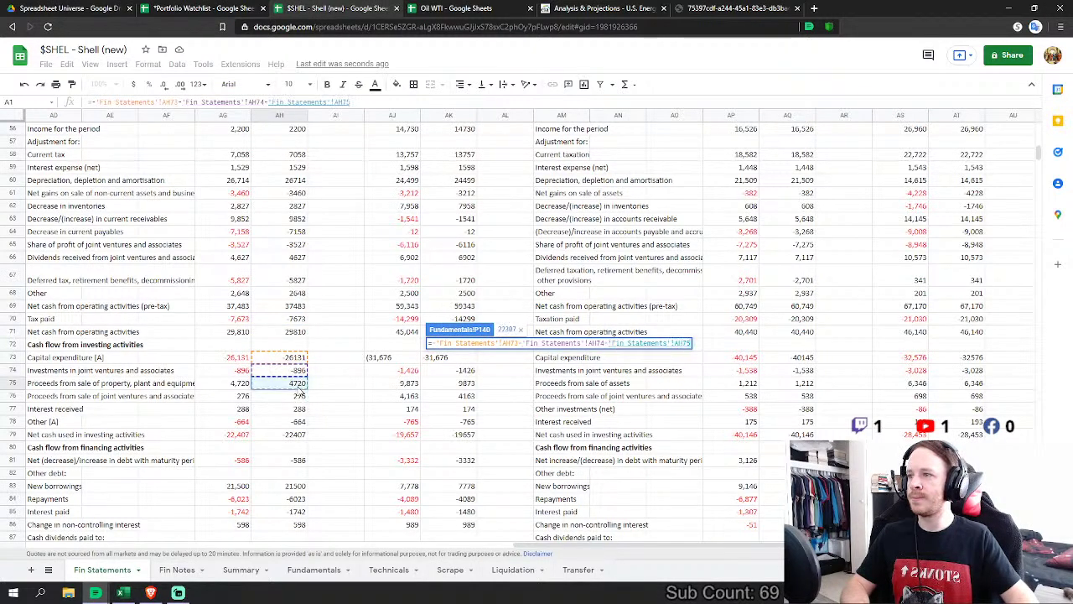
left_click(298, 396)
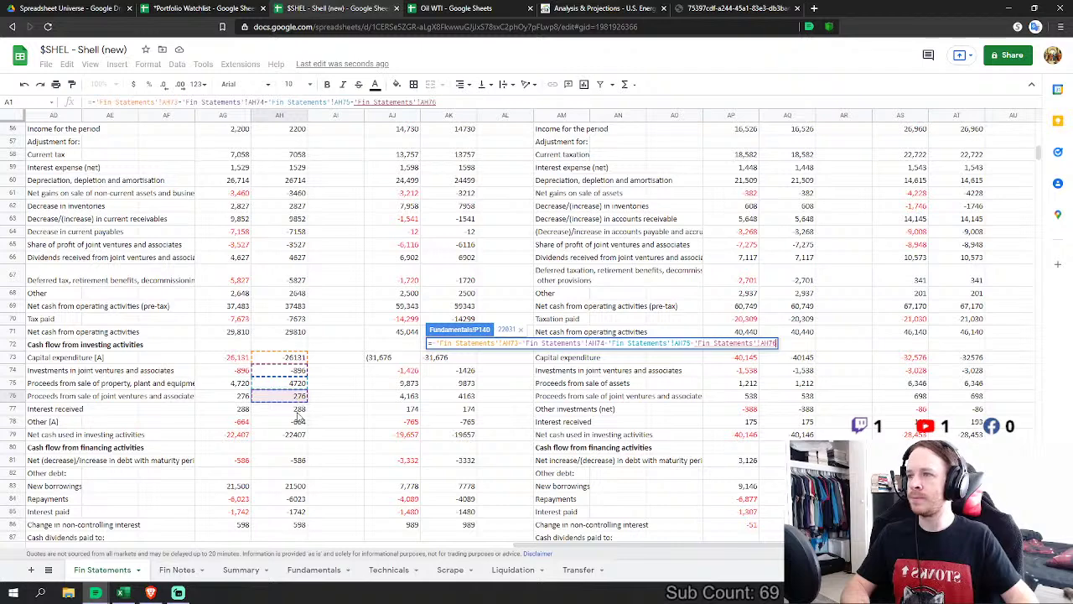
type("-")
left_click(296, 410)
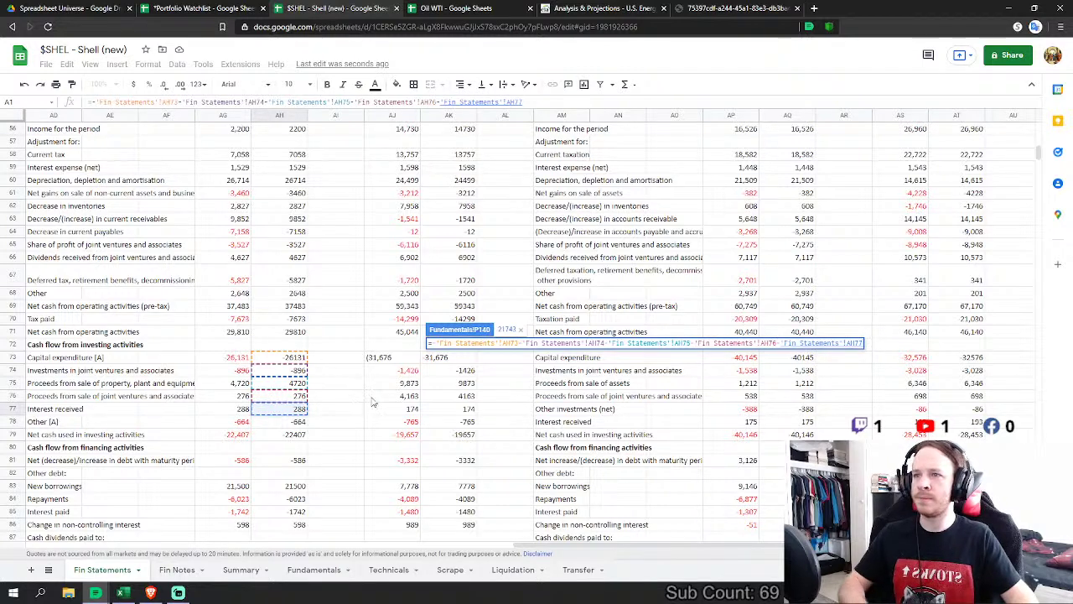
key("Return")
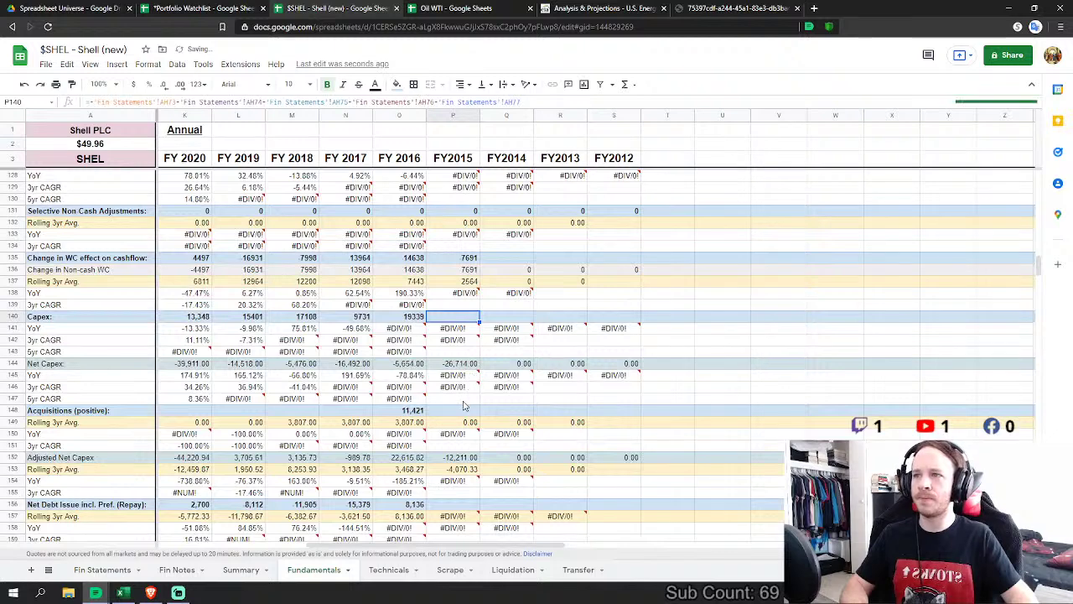
Step: Set FY2015 Net Debt Issue incl. Pref. to the sum of the 2015 debt and interest paid cells AH81, AH83, AH84 and AH85 in Fin Statements
left_click(474, 411)
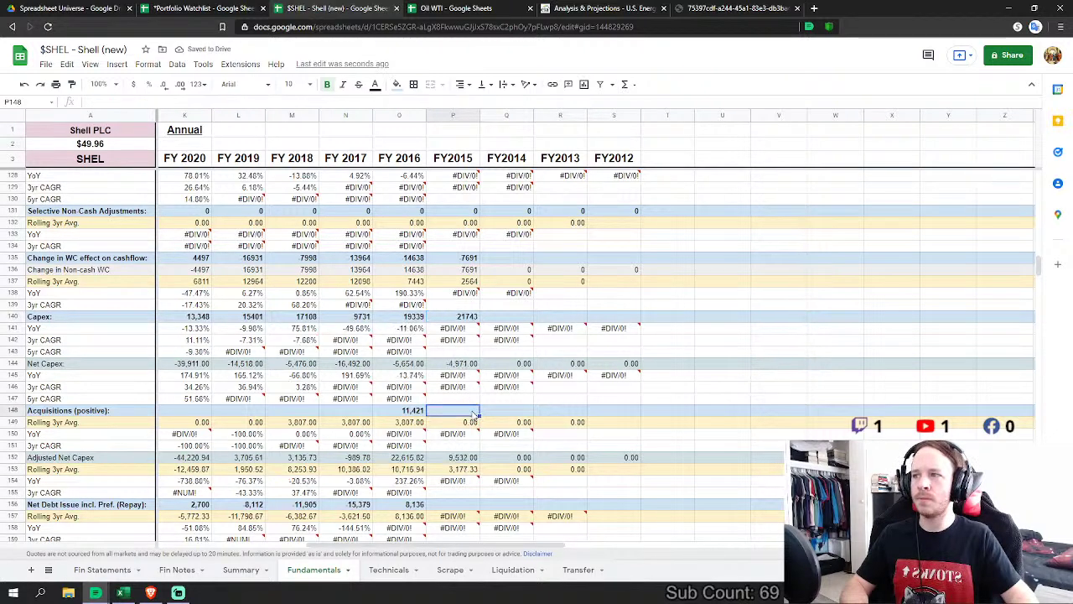
left_click(452, 504)
scroll(453, 504, "down", 3)
type("=")
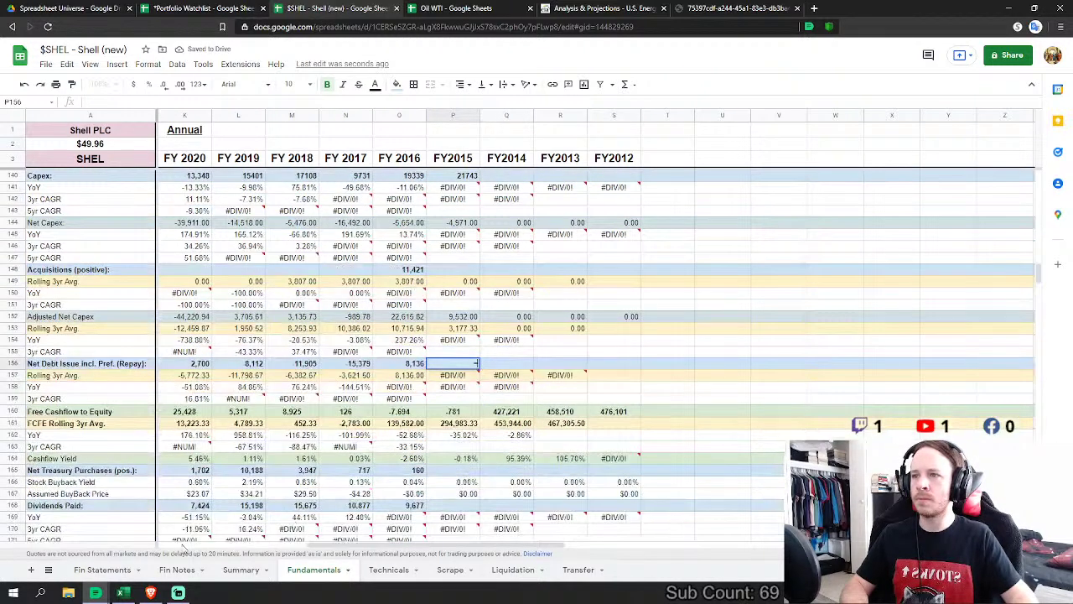
left_click(100, 570)
scroll(321, 419, "down", 5)
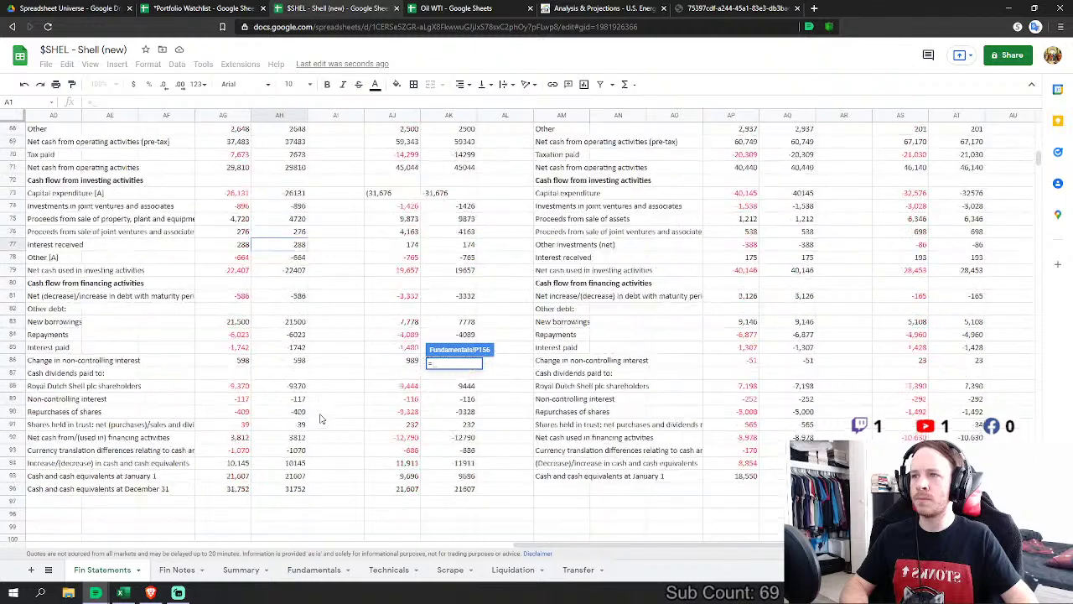
left_click(297, 298)
type("+")
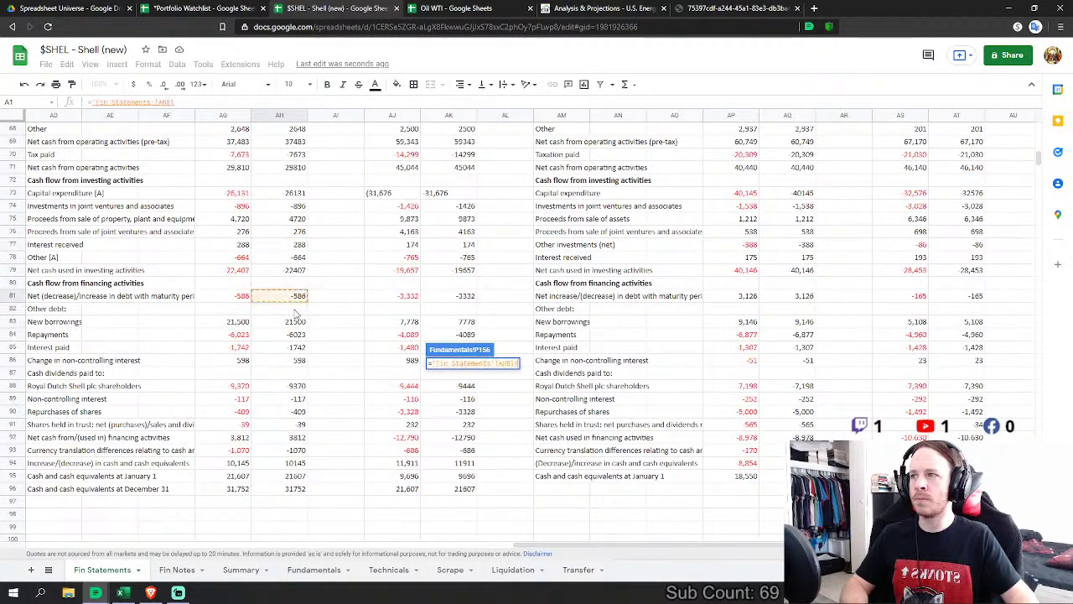
left_click(295, 321)
type("+'Fin Statements'!AH83+")
left_click(298, 334)
type("+'Fin Statements'!AH84")
left_click(299, 347)
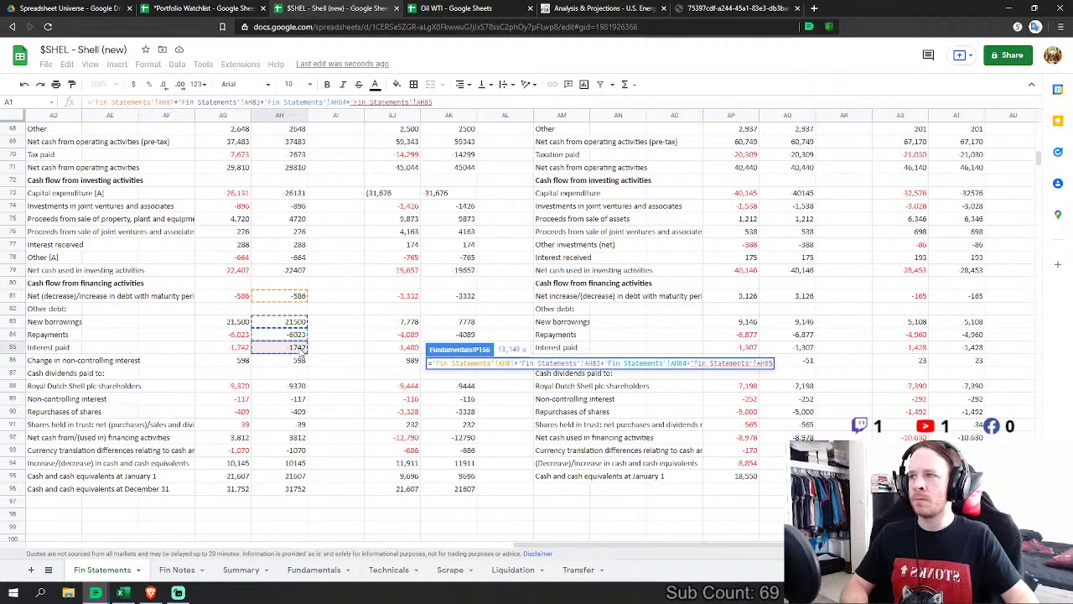
key("Return")
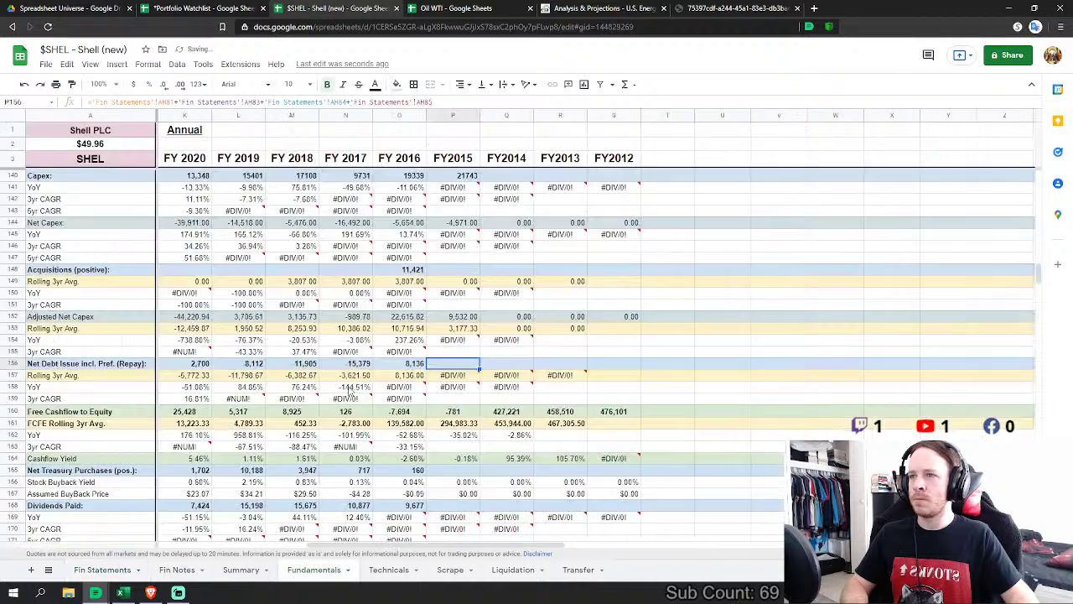
Step: Set FY2015 Net Treasury Purchases to the negated sum of 2015 share repurchases and shares held in trust, Fin Statements cells AH90 and AH91
scroll(276, 512, "down", 5)
type("=")
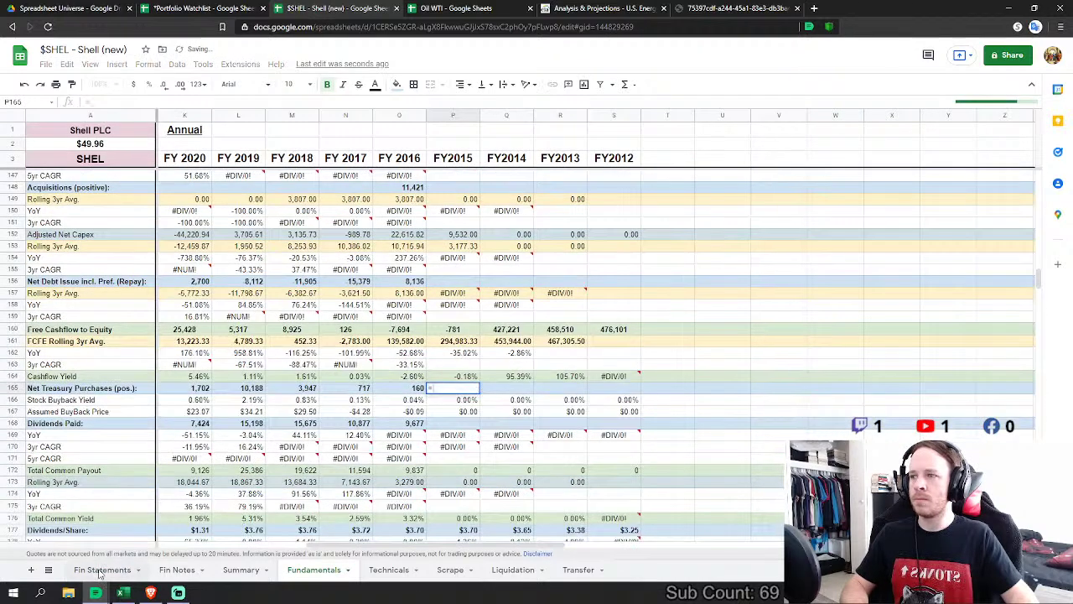
left_click(102, 569)
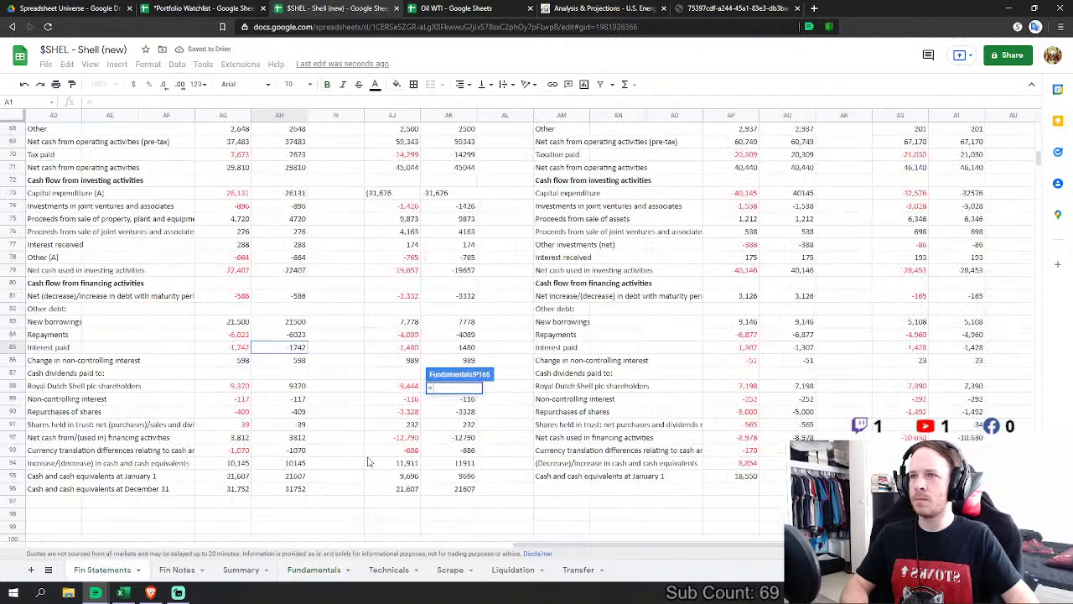
left_click(301, 411)
type("+")
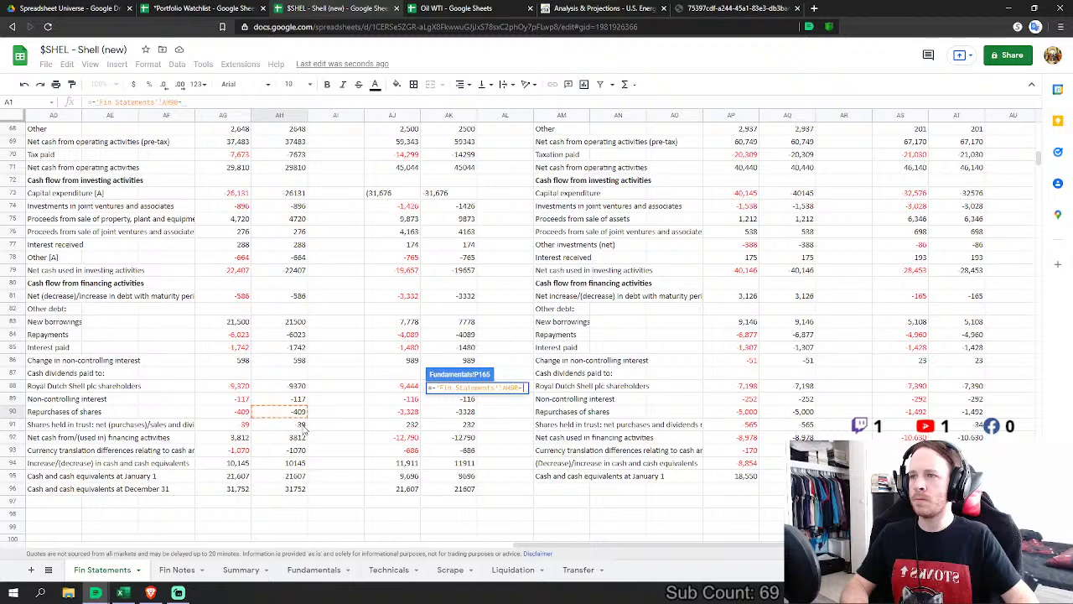
left_click(301, 425)
key("Return")
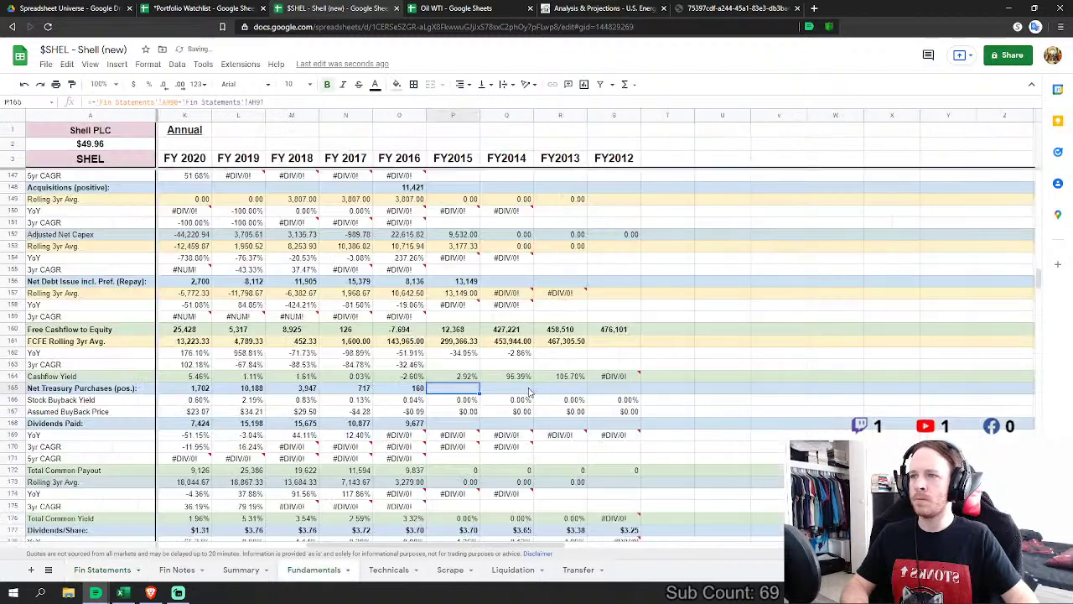
Step: Set FY2015 Dividends Paid to the negated 2015 cash dividends to Royal Dutch Shell plc shareholders in Fin Statements cell AH88
left_click(472, 426)
type("=")
left_click(101, 569)
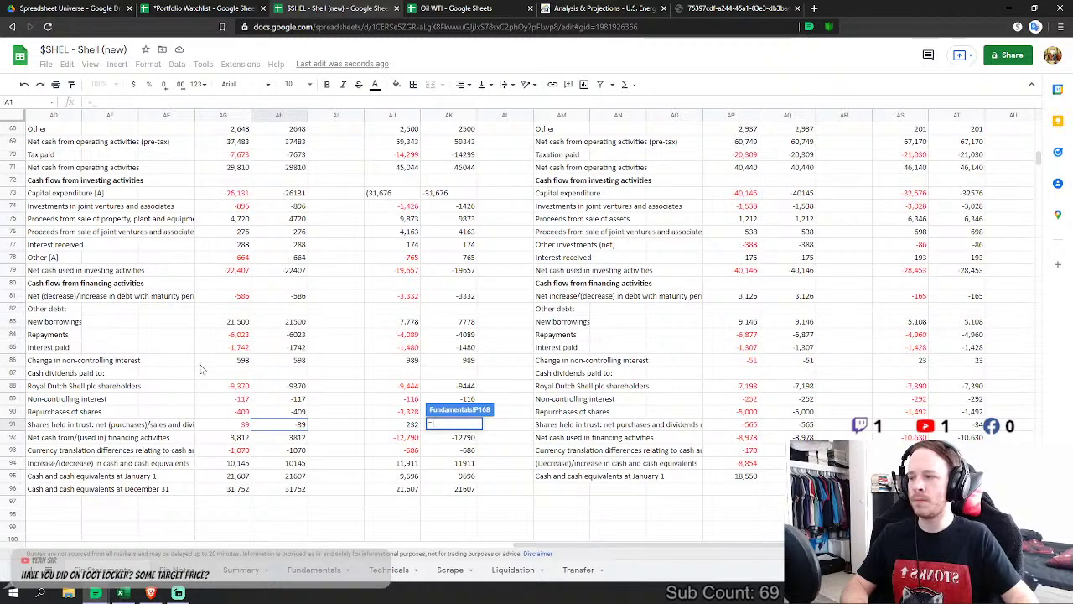
left_click(293, 388)
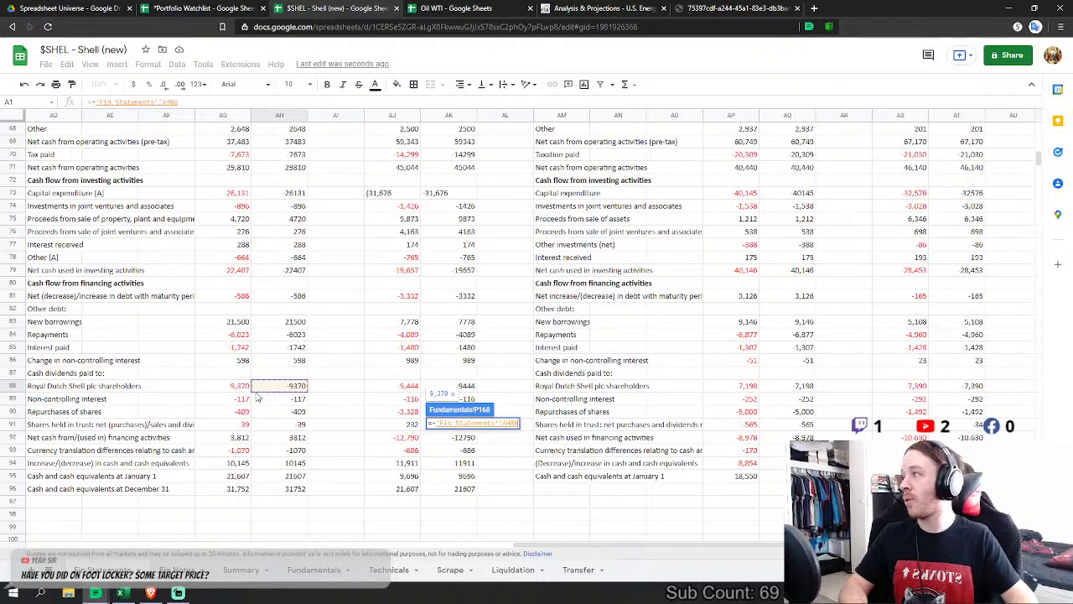
key("Return")
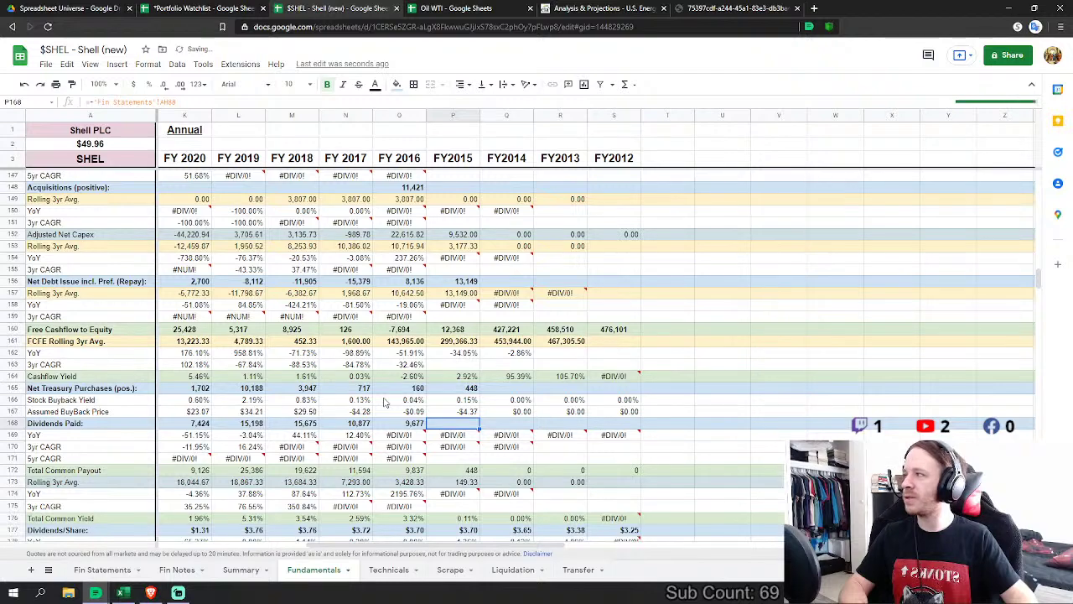
Step: Link FY2015 Cash & Equivalents in the Balance Sheets section to the Dec 31, 2015 cash and cash equivalents in Fin Statements cell AH131
scroll(420, 394, "down", 2)
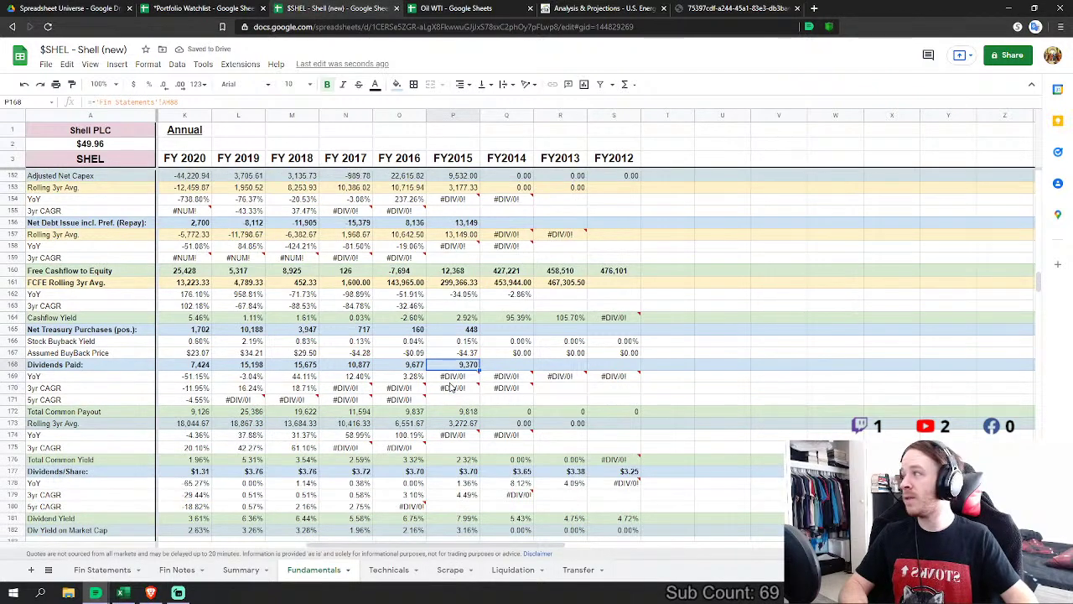
scroll(450, 387, "down", 8)
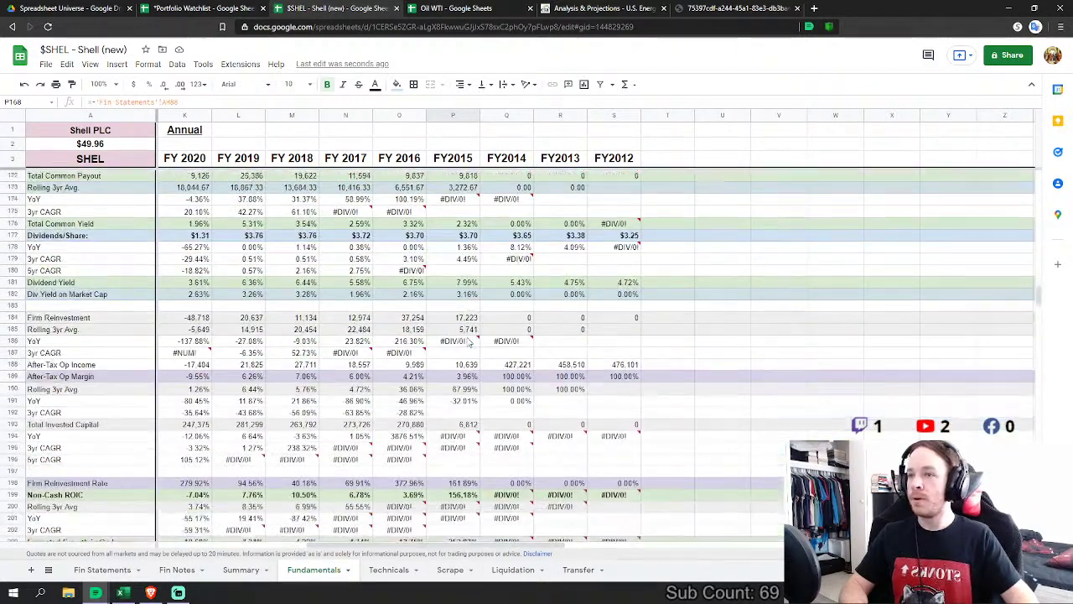
scroll(465, 347, "down", 12)
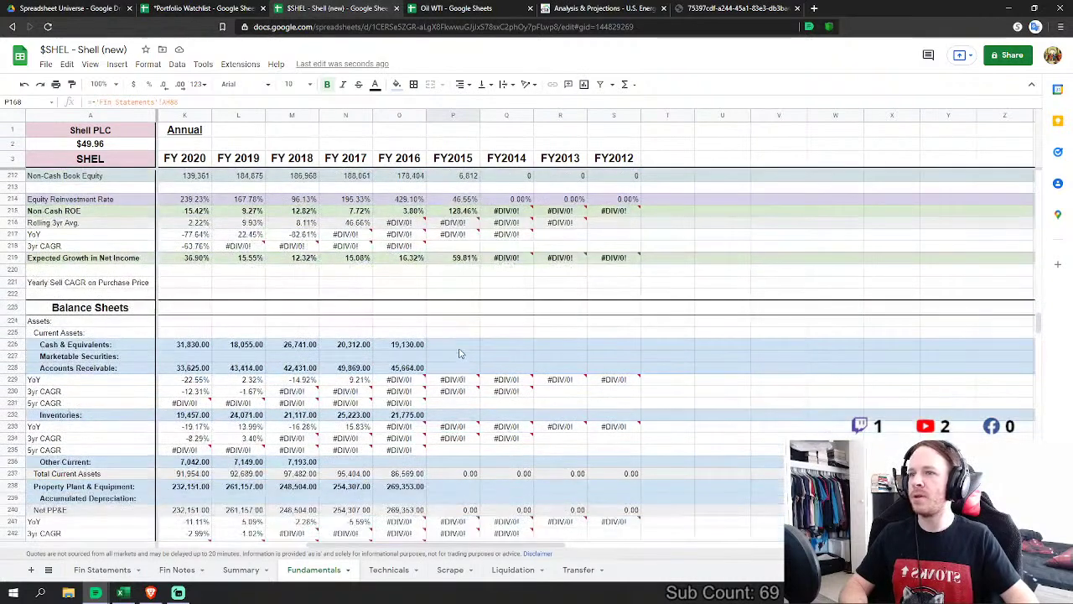
left_click(458, 347)
scroll(443, 395, "down", 2)
type("=")
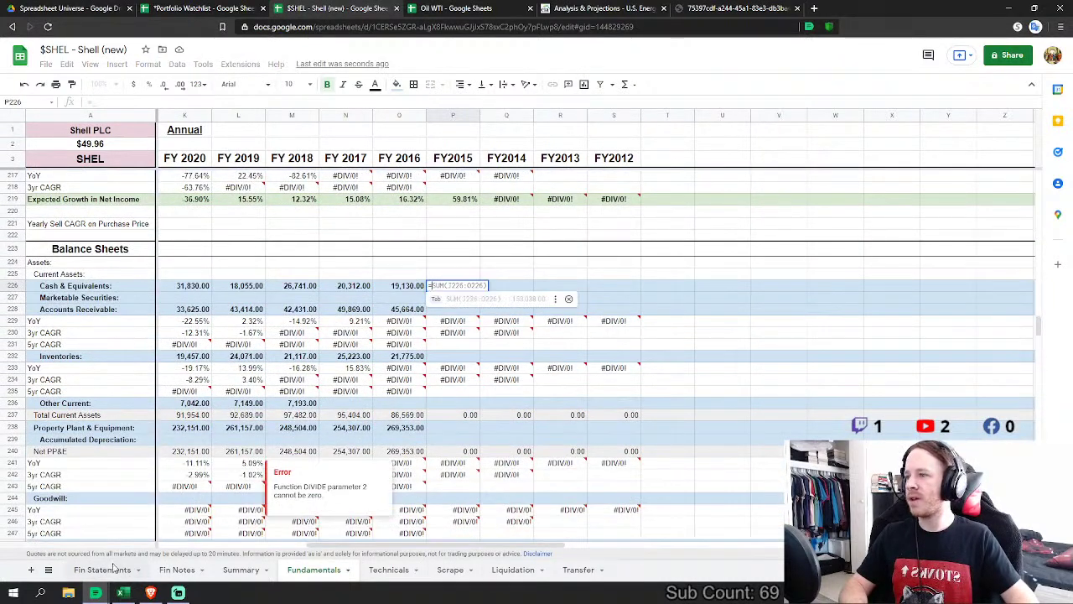
left_click(111, 569)
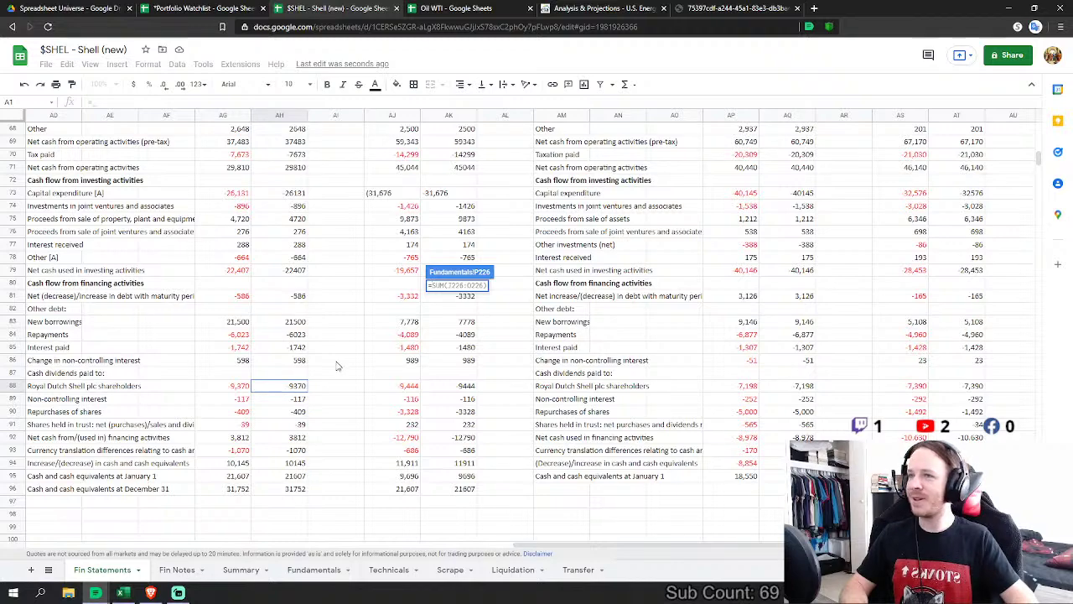
scroll(319, 405, "down", 10)
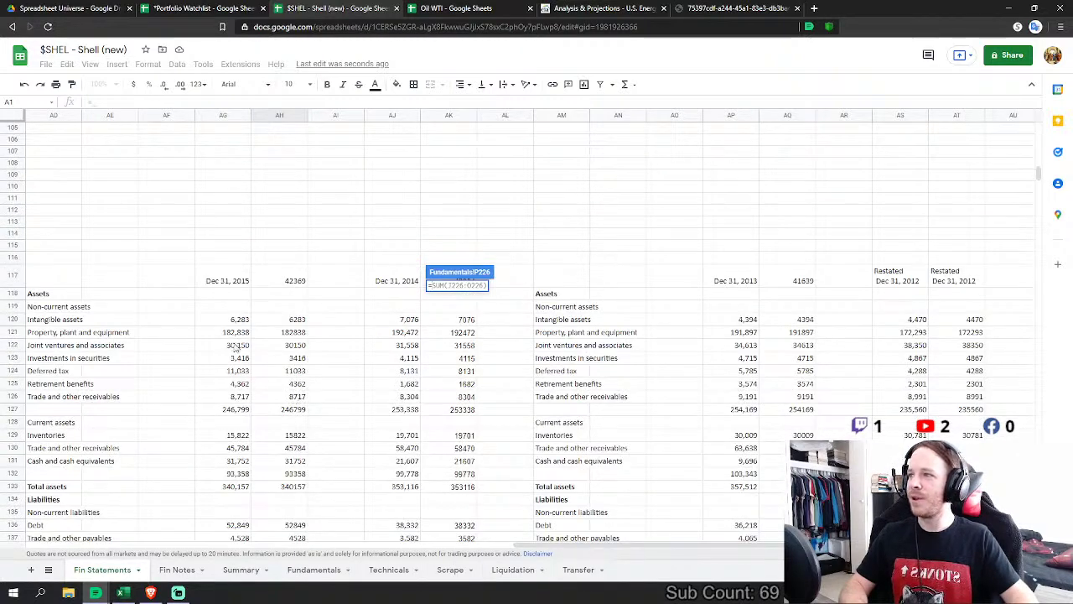
scroll(229, 366, "down", 5)
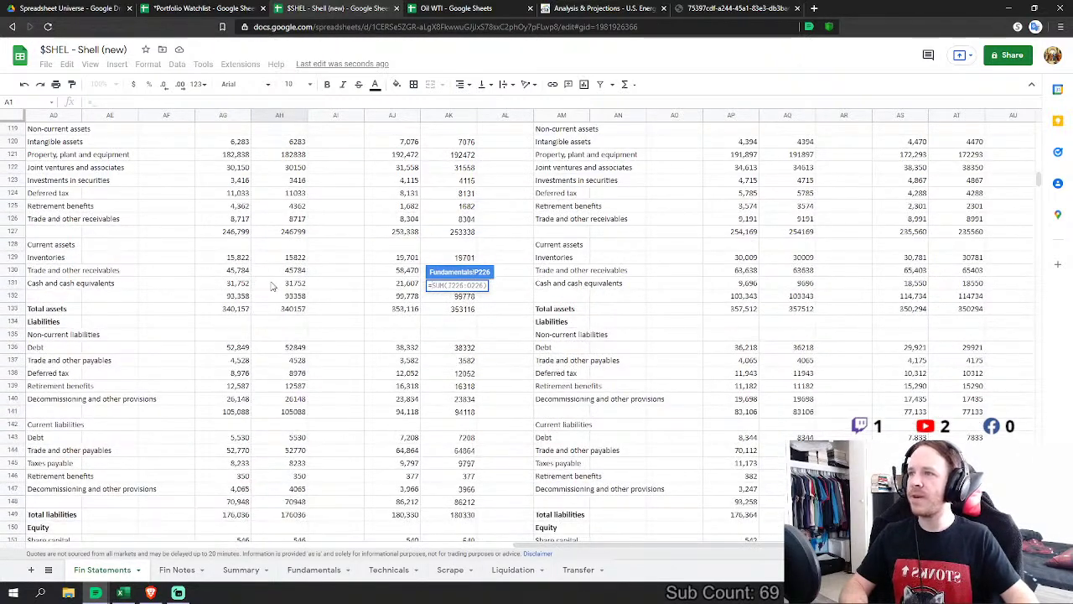
left_click(305, 286)
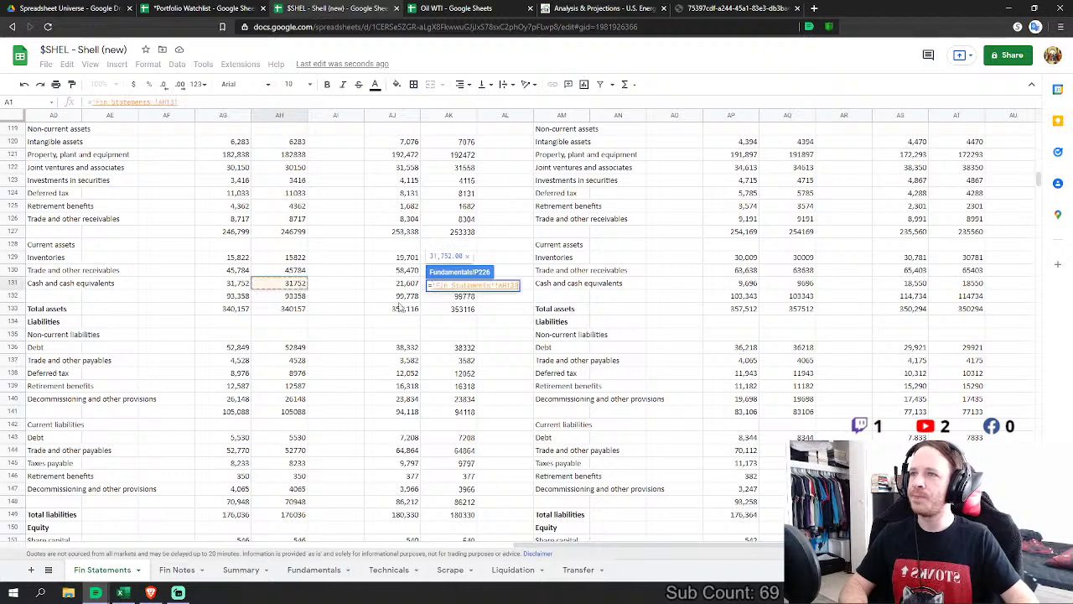
key("Return")
Step: Link FY2015 Accounts Receivable to the Dec 31, 2015 current trade and other receivables in Fin Statements cell AH130
left_click(461, 309)
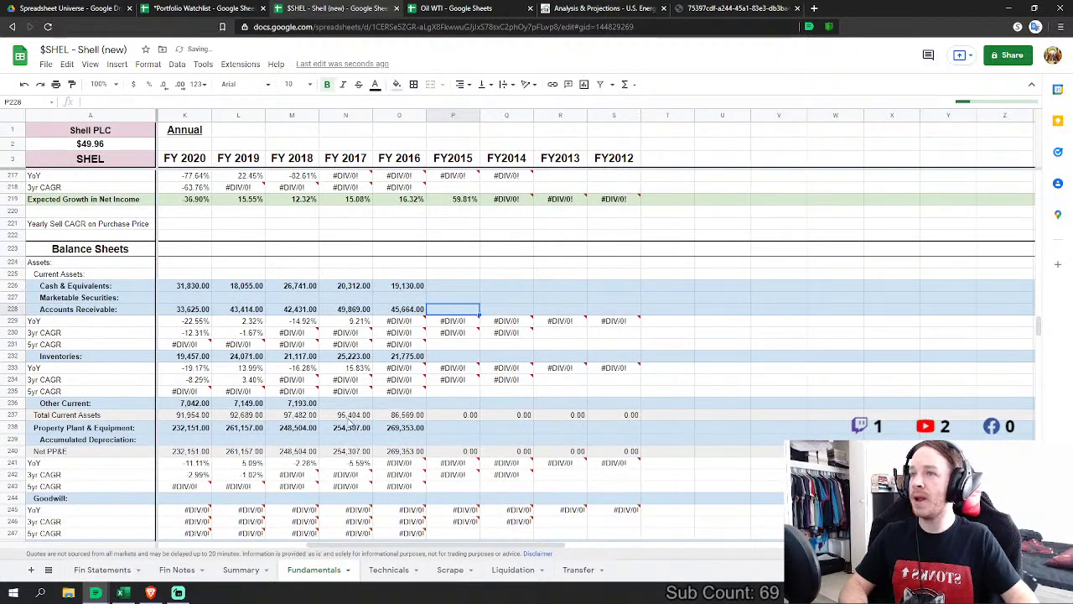
type("=")
left_click(115, 570)
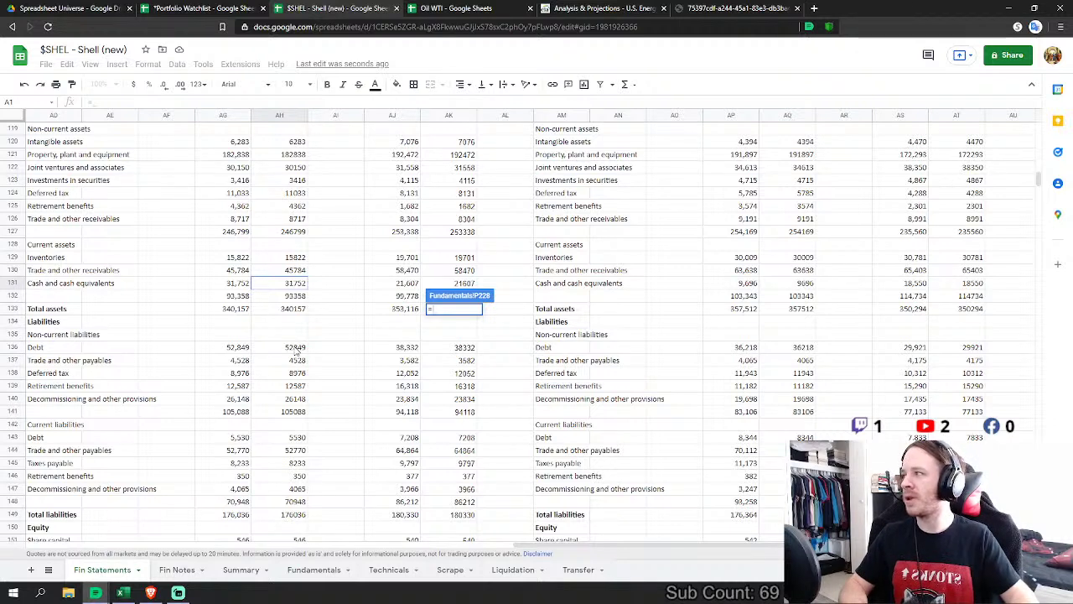
left_click(295, 284)
key("Return")
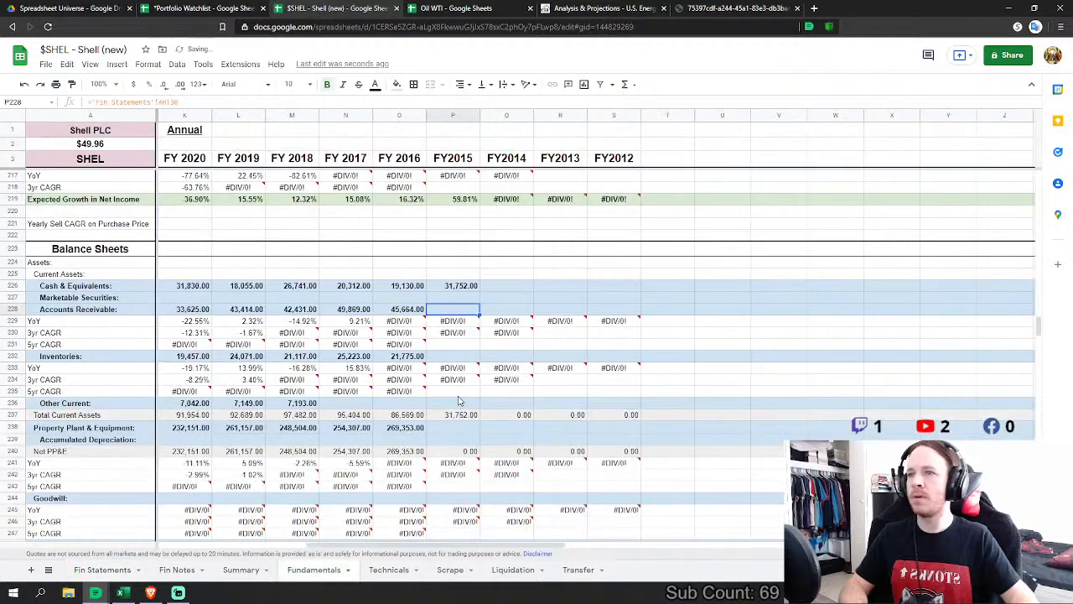
Step: Link FY2015 Inventories to the Dec 31, 2015 inventories figure in Fin Statements cell AH129
type("=")
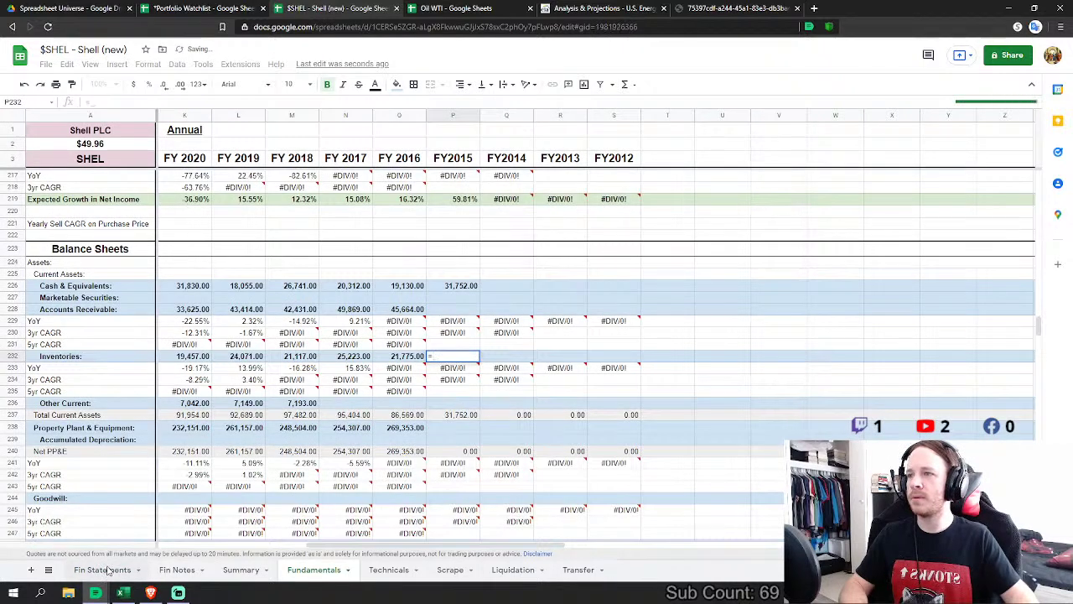
left_click(103, 569)
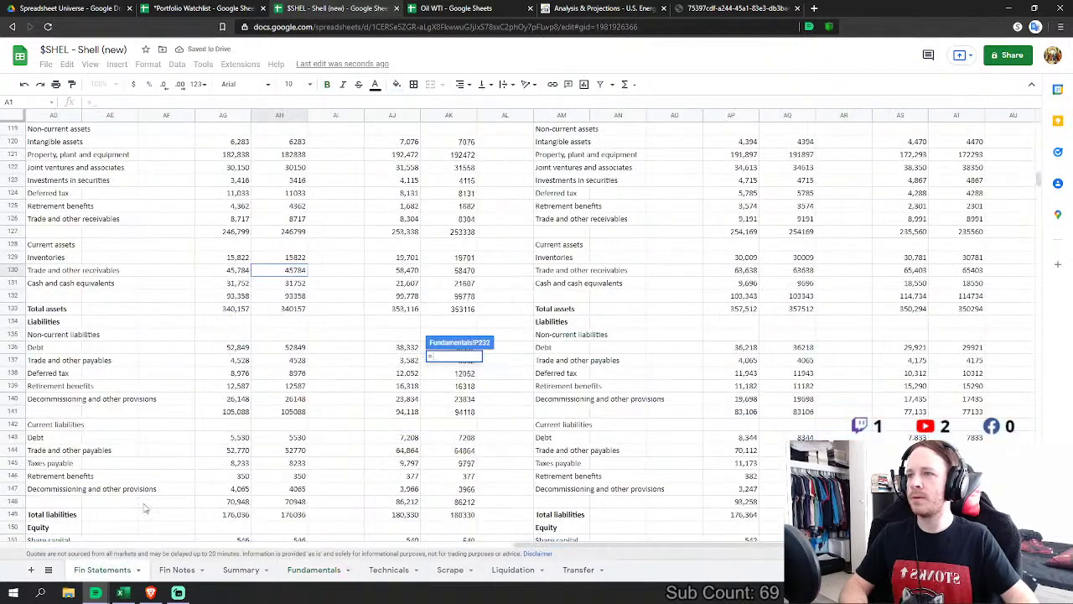
left_click(295, 258)
key("Return")
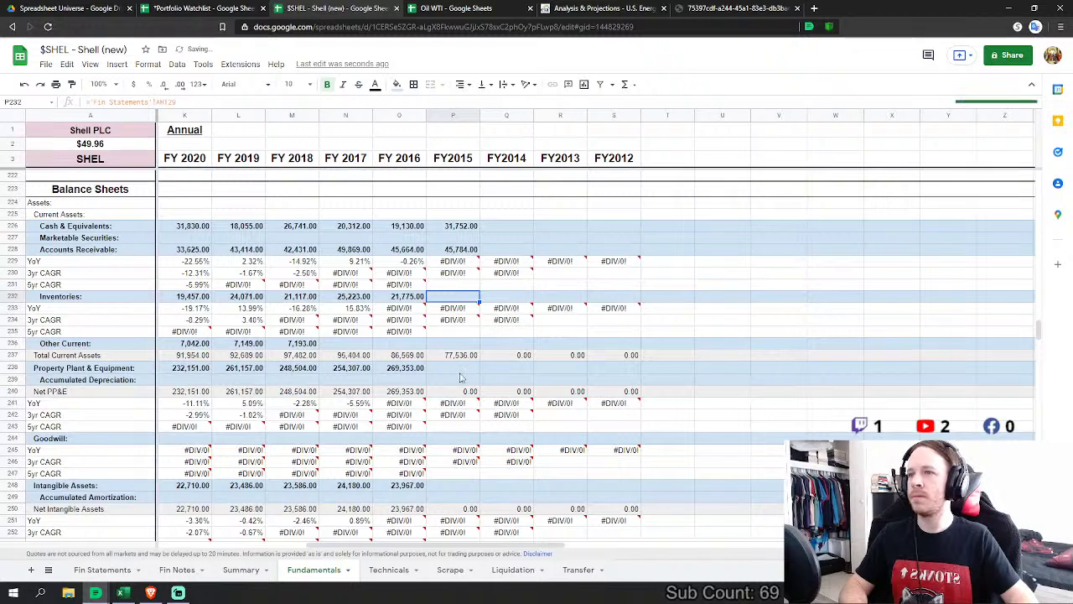
Step: Set FY2015 Property Plant & Equipment to the sum of 2015 property, plant and equipment and joint ventures, Fin Statements cells AH121 and AH122
left_click(457, 369)
type("=")
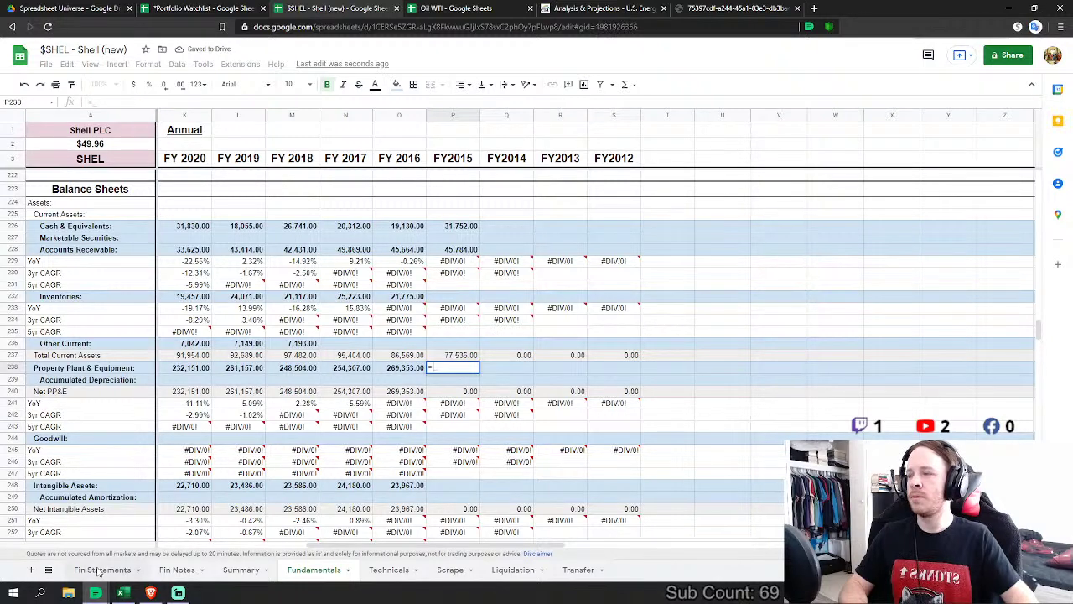
left_click(97, 570)
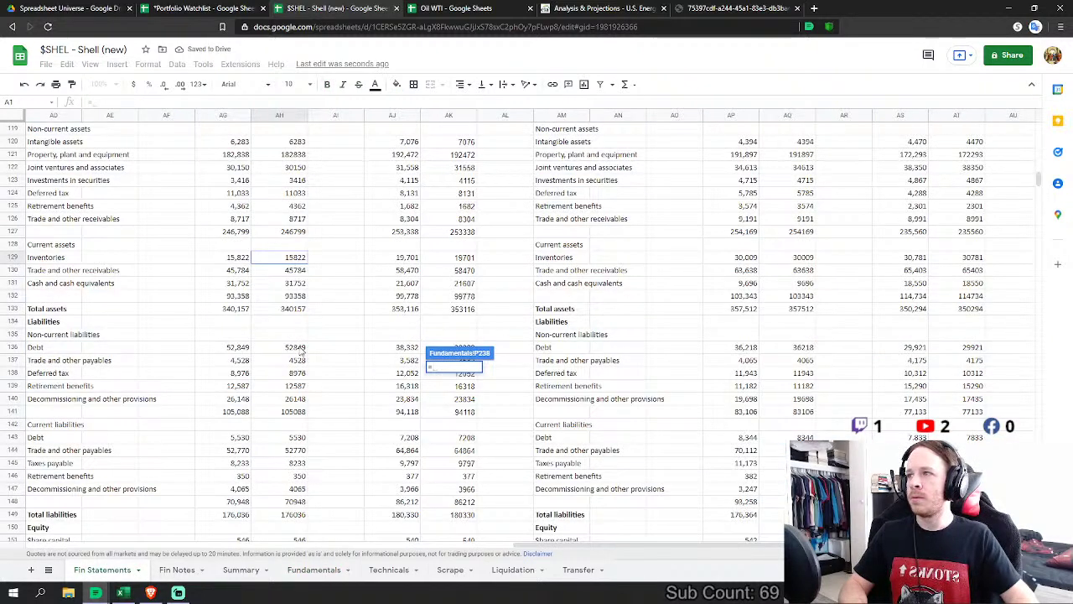
scroll(300, 351, "up", 2)
left_click(296, 228)
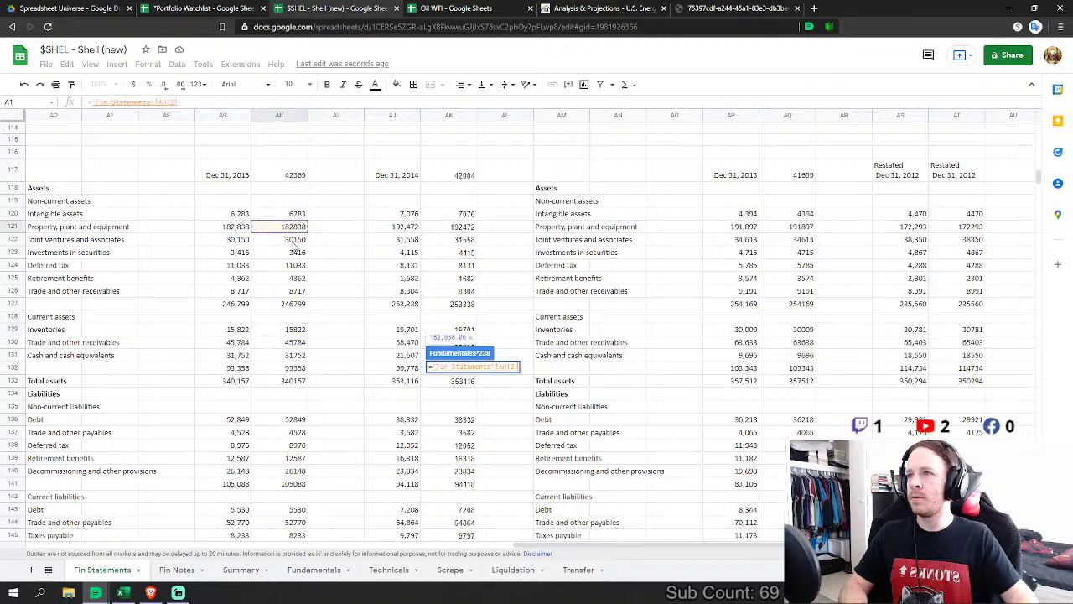
type("+")
left_click(295, 239)
key("Return")
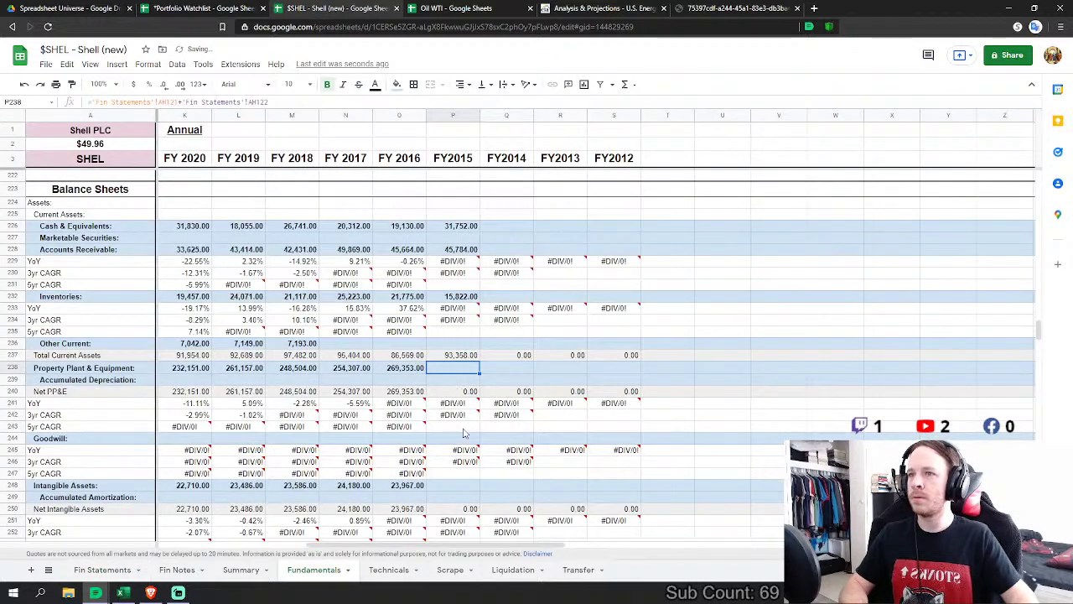
Step: Link FY2015 Intangible Assets to the Dec 31, 2015 intangible assets figure in Fin Statements cell AH120
scroll(464, 433, "down", 2)
left_click(457, 424)
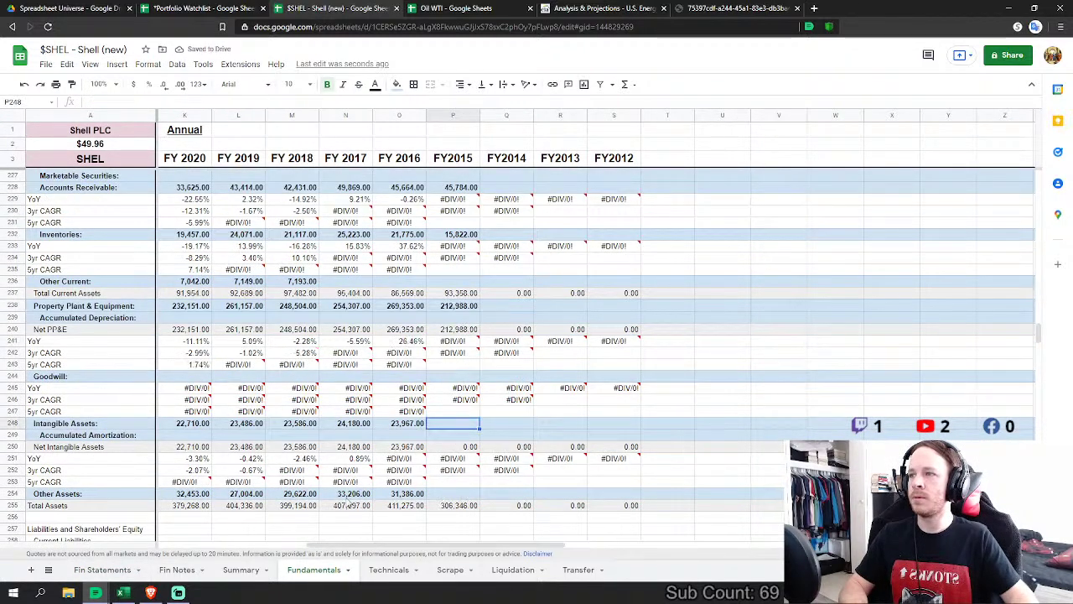
type("=")
left_click(102, 570)
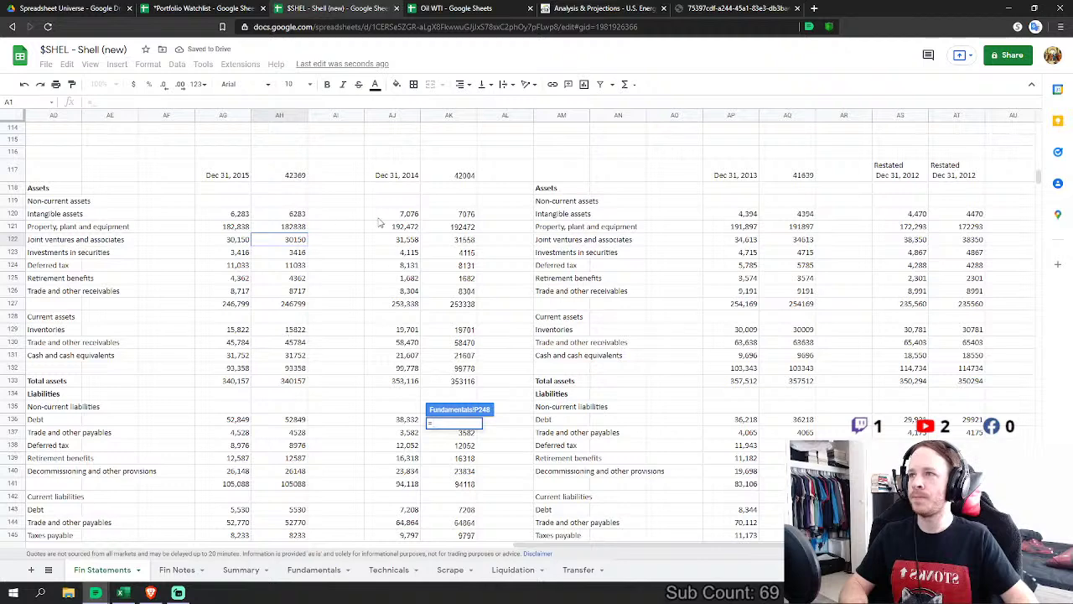
left_click(290, 215)
key("Return")
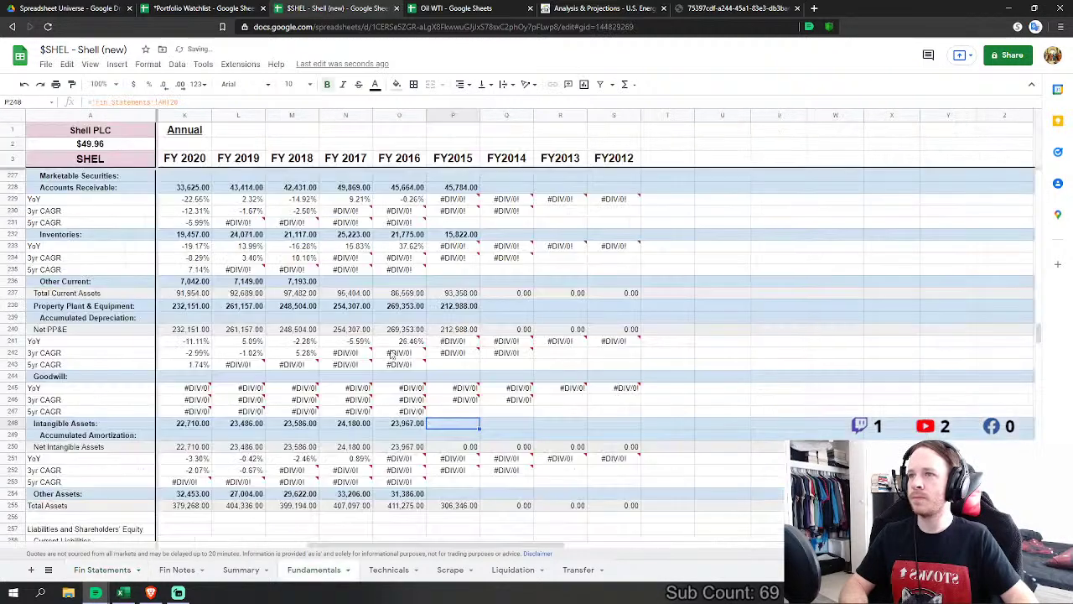
Step: Set FY2015 Other Assets to the sum of 2015 securities investments, deferred tax, retirement benefits and non-current receivables, Fin Statements cells AH123 through AH126
scroll(465, 428, "down", 2)
left_click(450, 411)
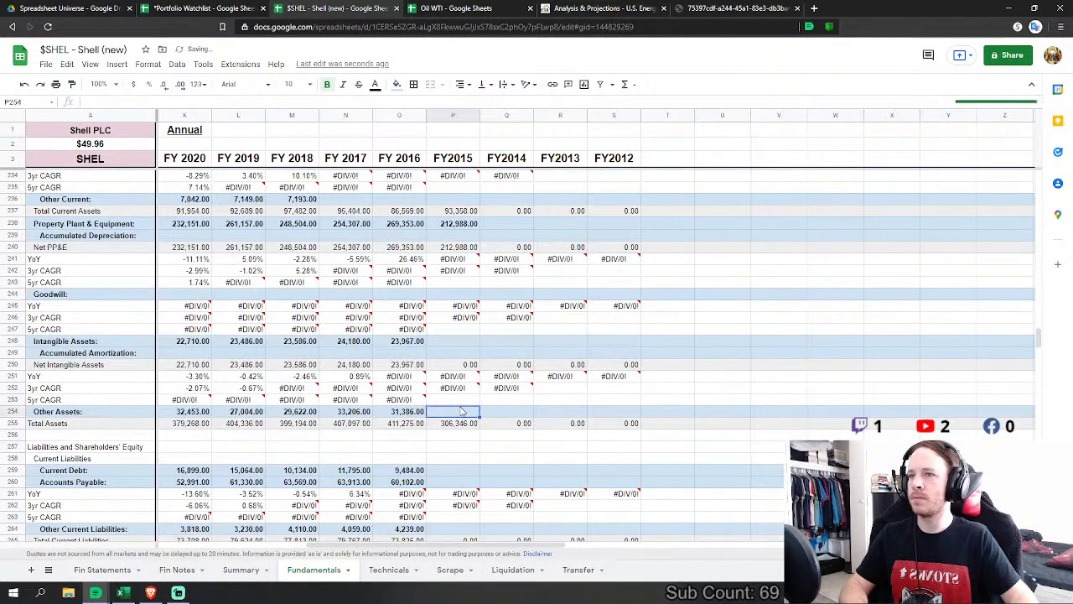
scroll(451, 411, "down", 1)
type("=")
left_click(102, 569)
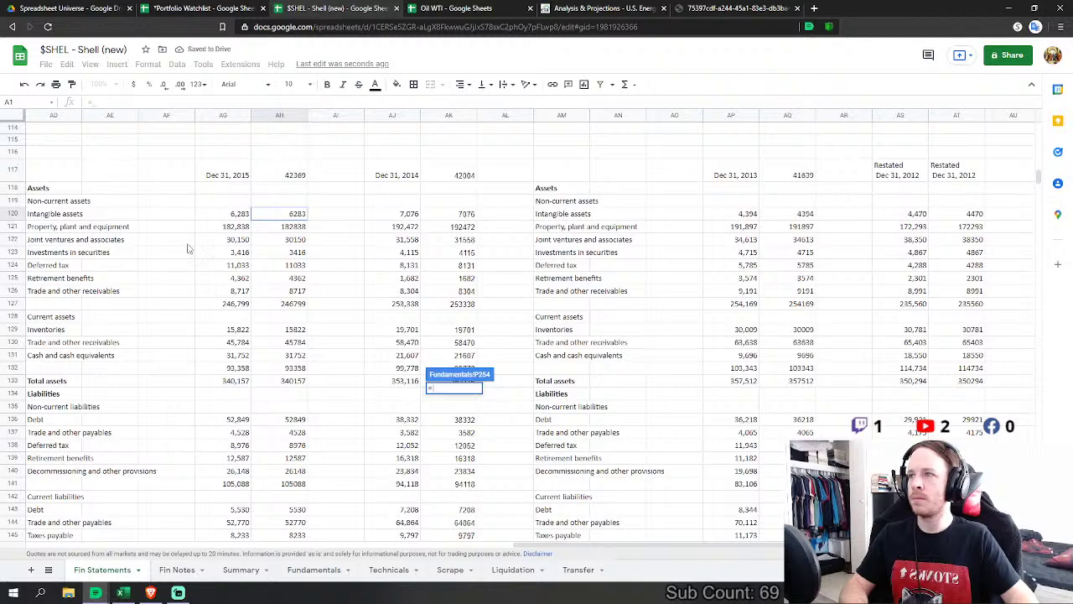
left_click(300, 252)
type("+")
left_click(298, 265)
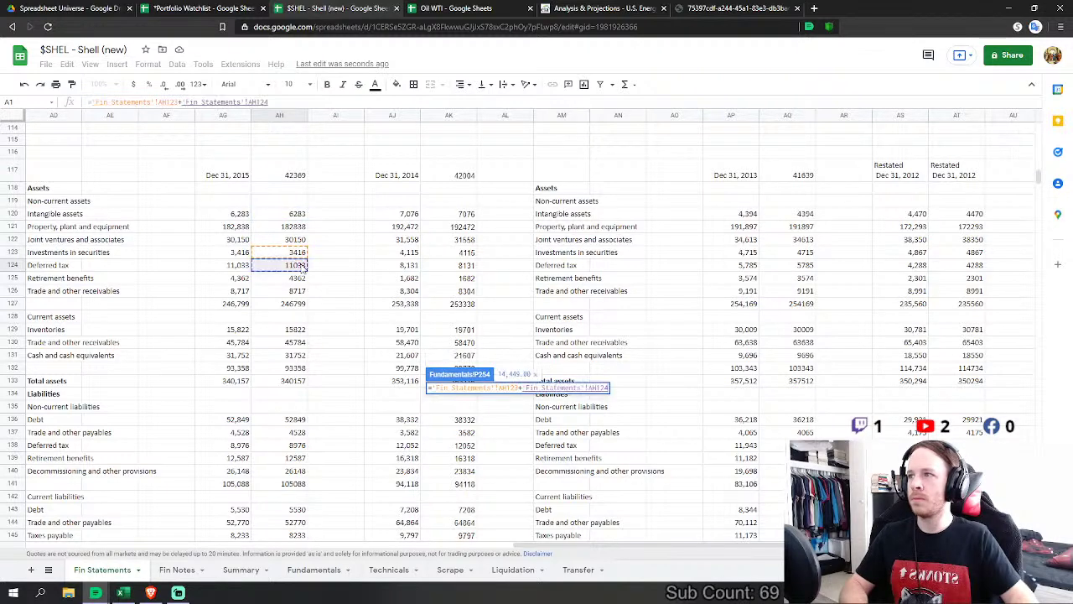
type("+")
left_click(297, 278)
type("+'Fin Statements'!AH125+")
left_click(297, 290)
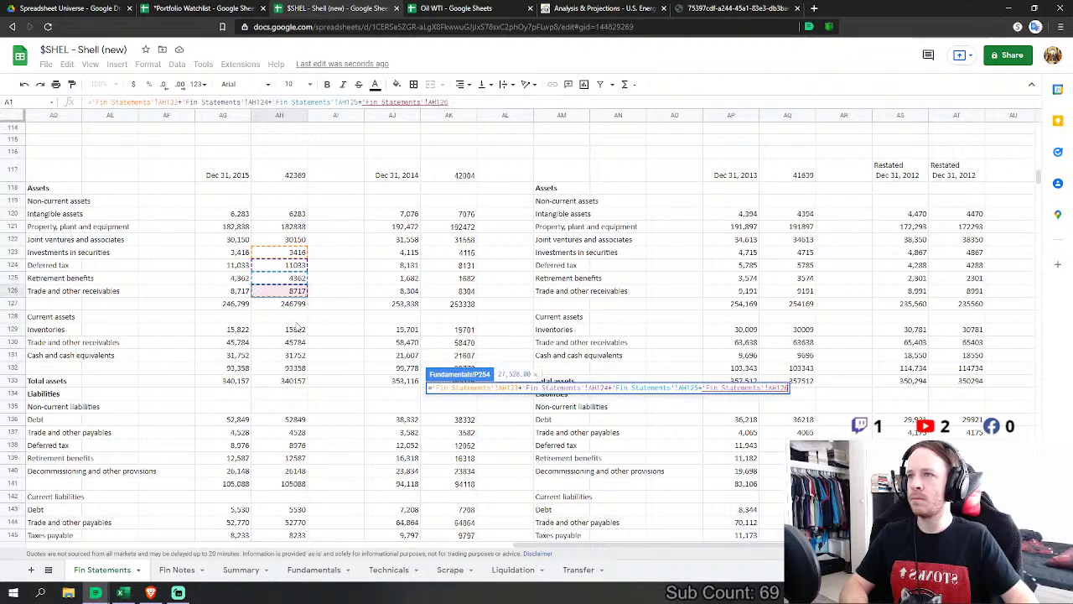
key("Return")
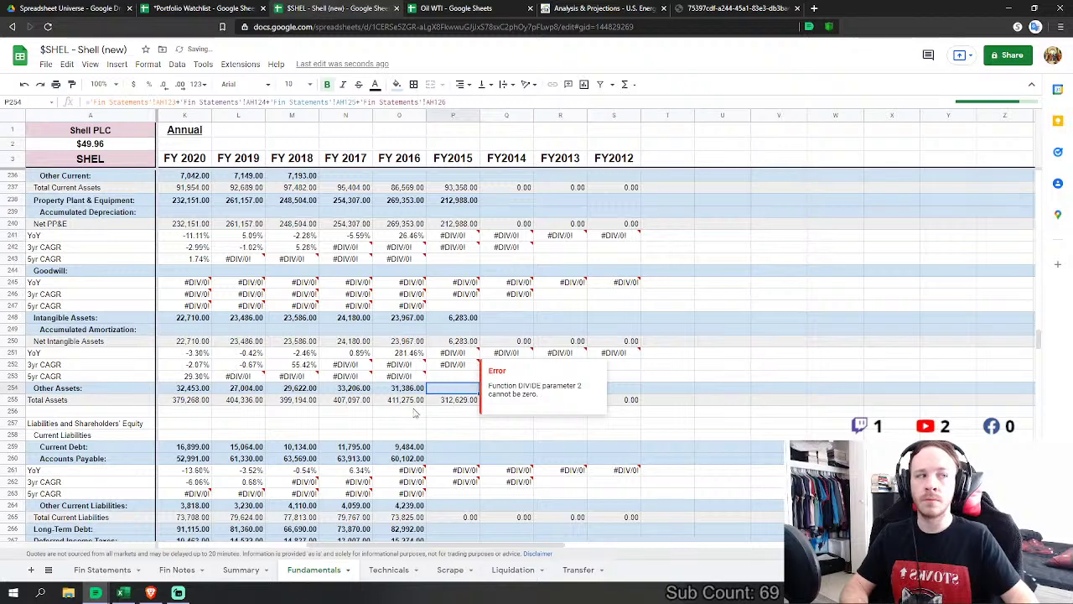
Step: Link FY2015 Current Debt to the Dec 31, 2015 current liabilities debt figure in Fin Statements cell AH143
left_click(453, 447)
type("=")
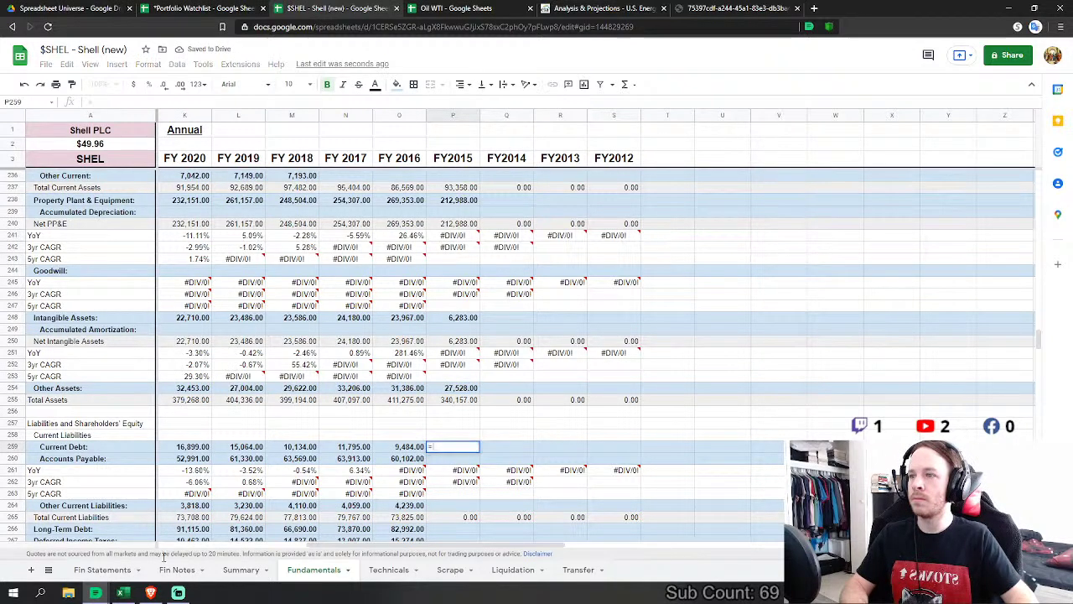
left_click(122, 574)
scroll(333, 432, "down", 1)
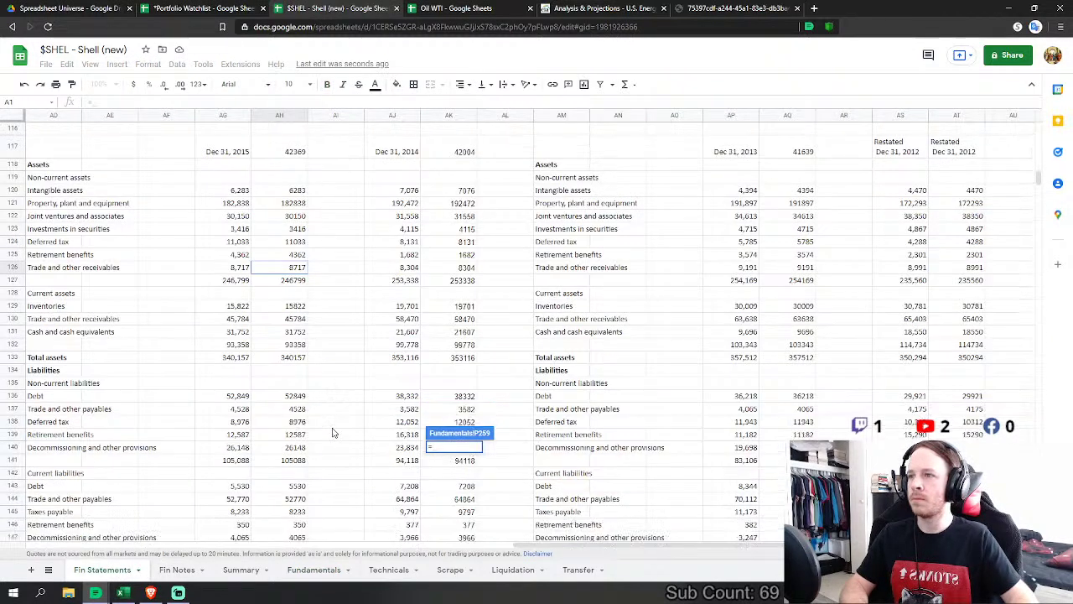
scroll(318, 378, "down", 2)
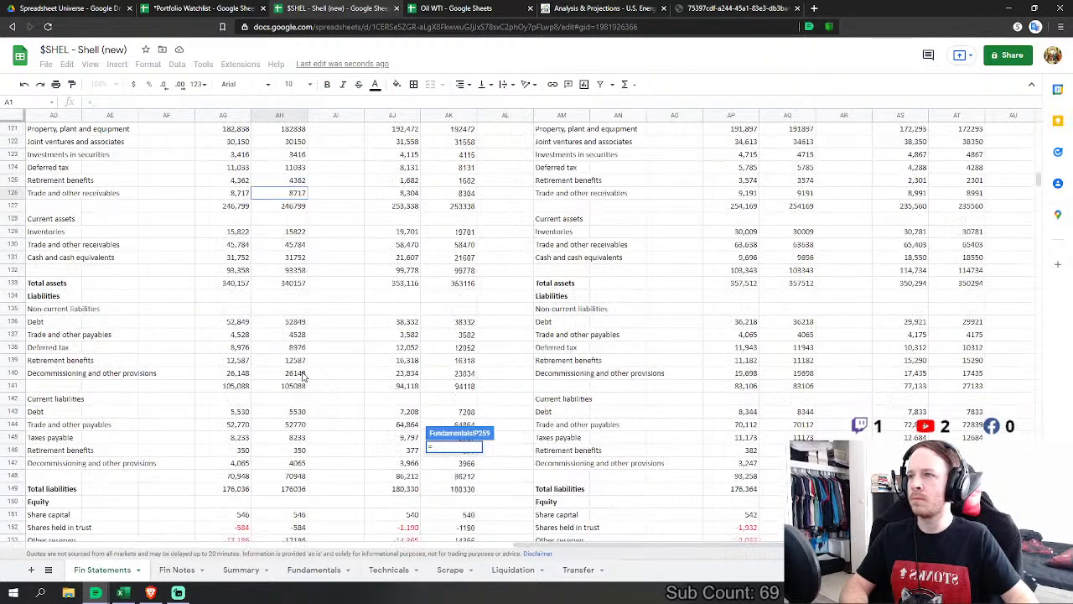
left_click(300, 415)
key("Return")
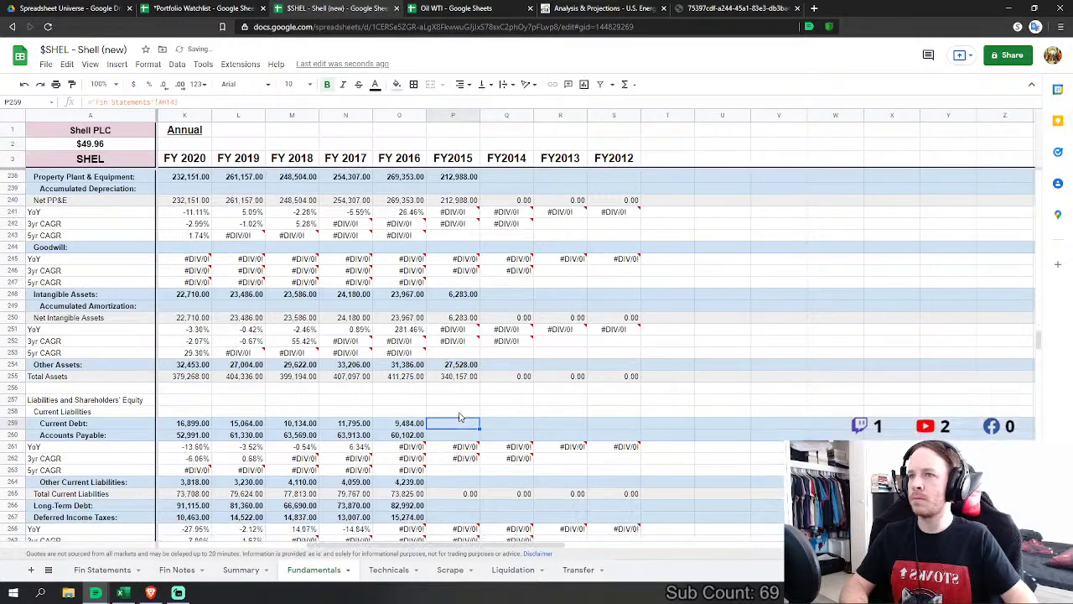
Step: Set FY2015 Accounts Payable to the sum of 2015 current trade and other payables and taxes payable, Fin Statements cells AH144 and AH145
scroll(455, 442, "down", 3)
type("=")
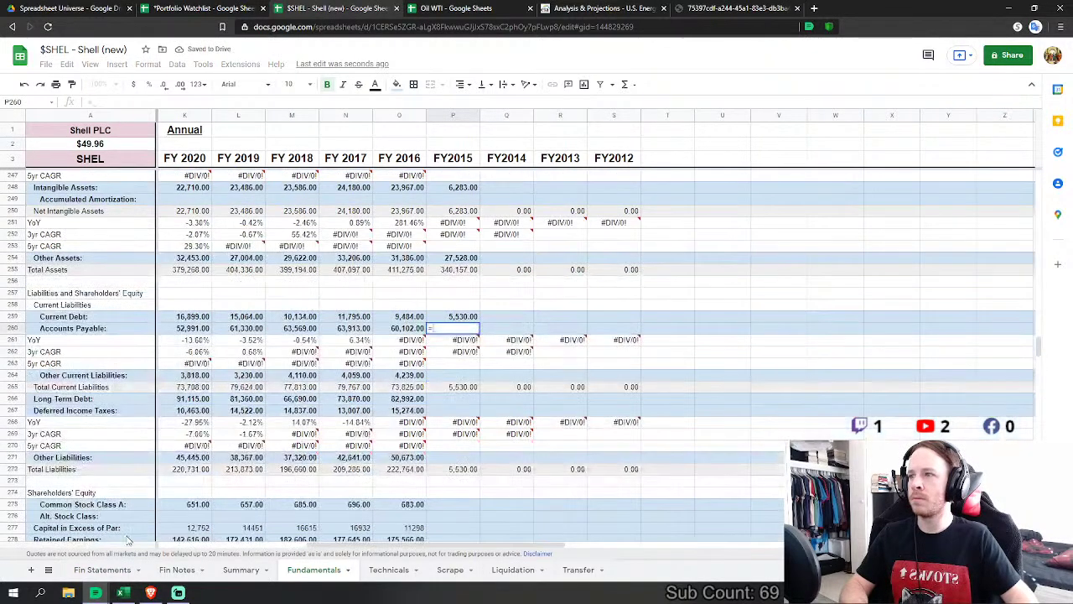
left_click(102, 570)
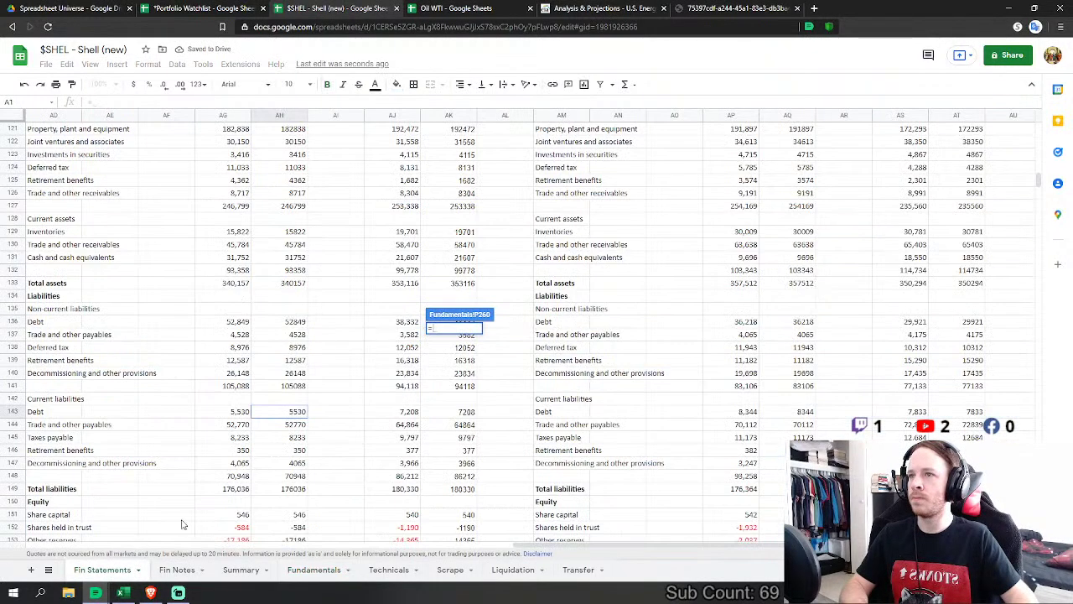
left_click(294, 425)
scroll(293, 424, "down", 3)
type("+")
left_click(300, 310)
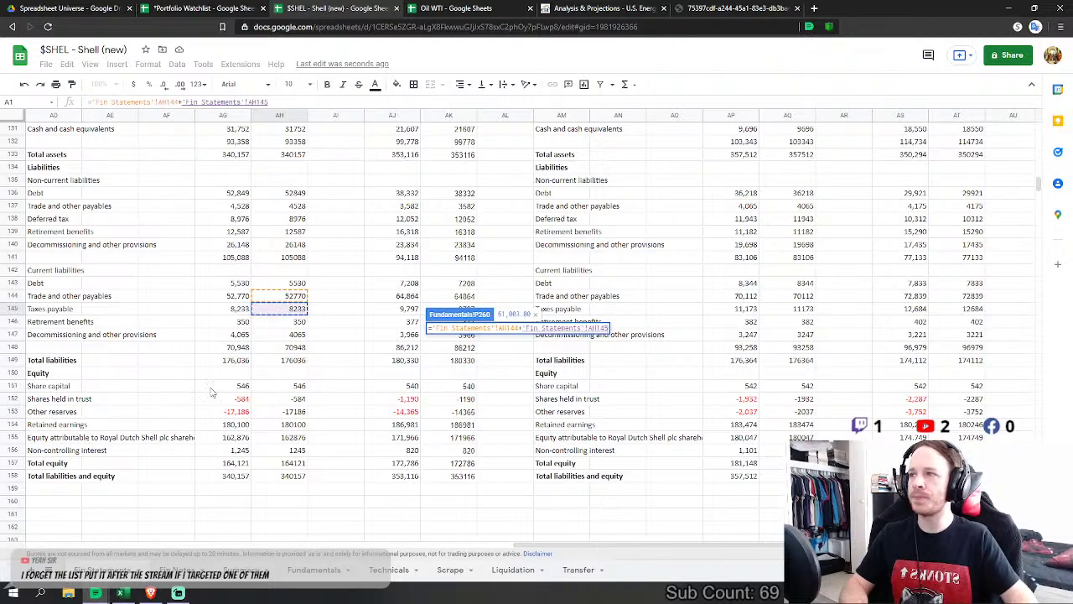
key("Return")
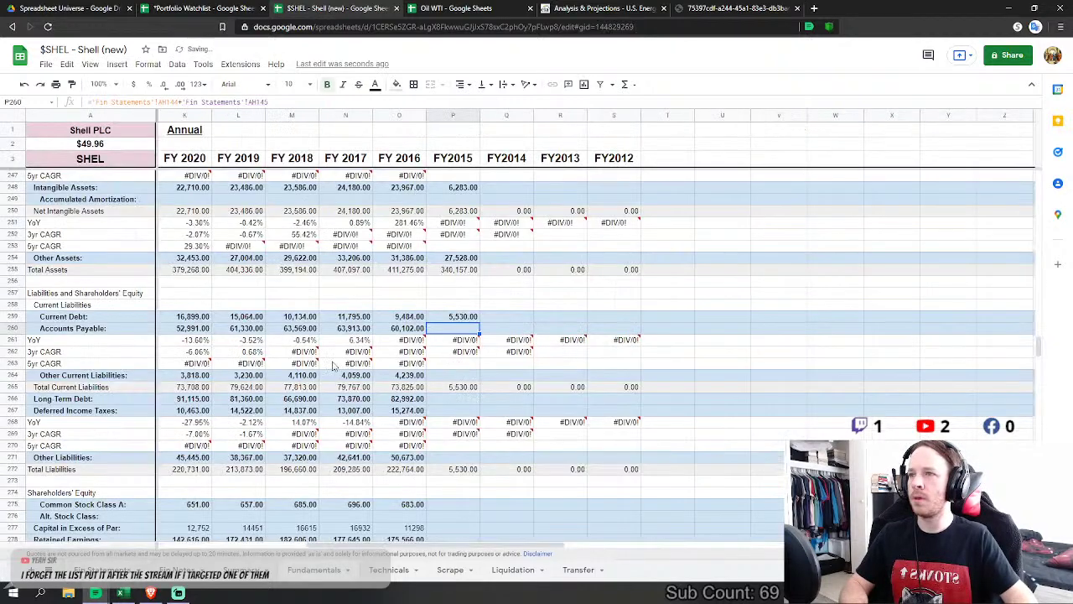
Step: Set FY2015 Other Current Liabilities to the sum of 2015 current retirement benefits and decommissioning provisions, Fin Statements cells AH146 and AH147
scroll(130, 503, "down", 2)
type("=")
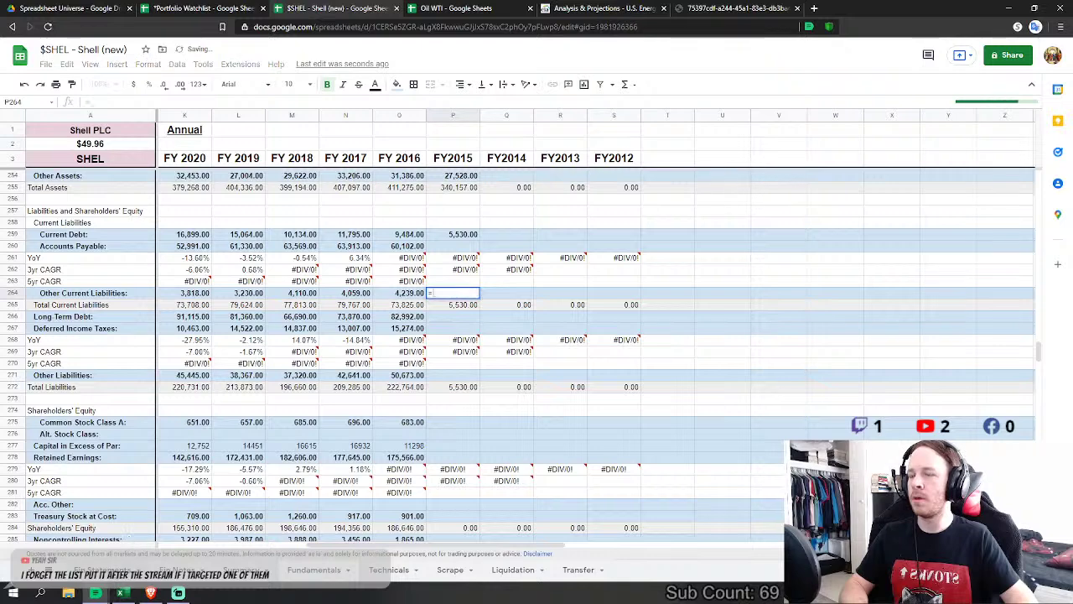
left_click(100, 569)
left_click(279, 321)
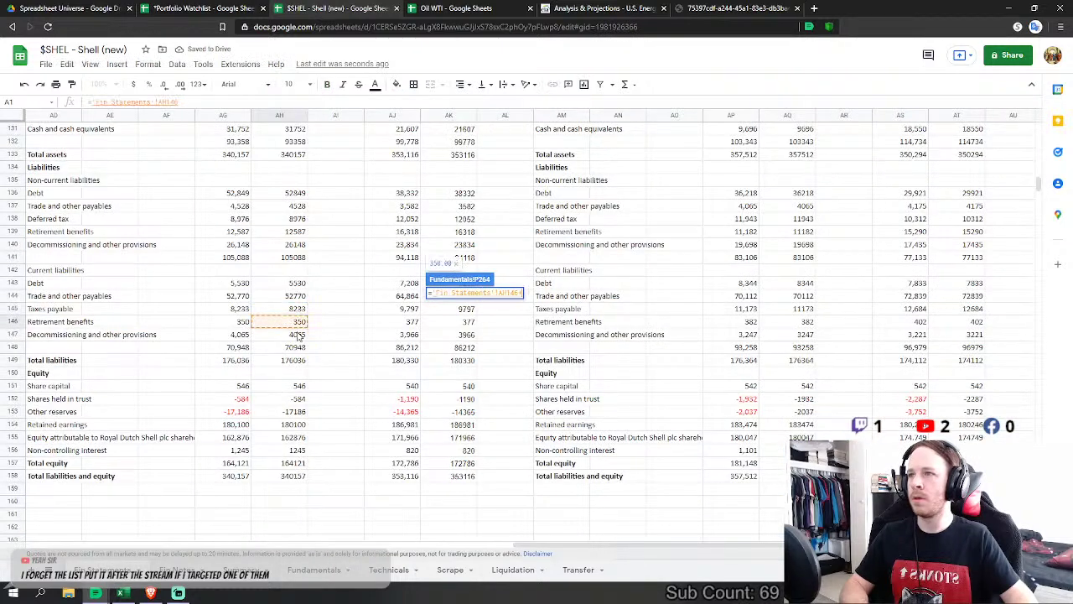
type("+")
left_click(279, 334)
key("Return")
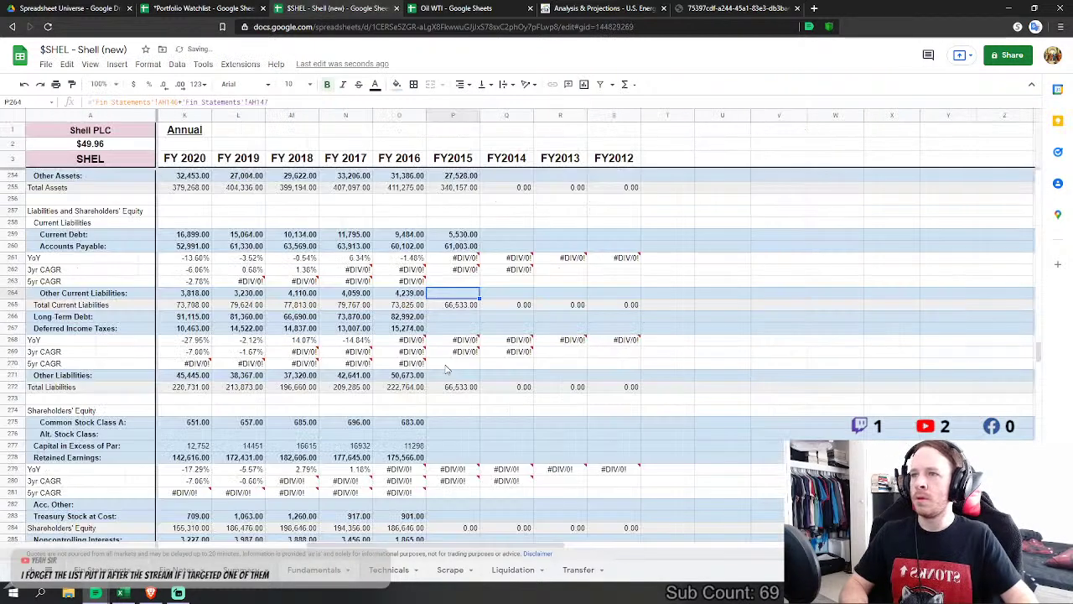
Step: Link FY2015 Long Term Debt to the Dec 31, 2015 non-current debt figure in Fin Statements cell AH136
scroll(360, 430, "down", 2)
type("=")
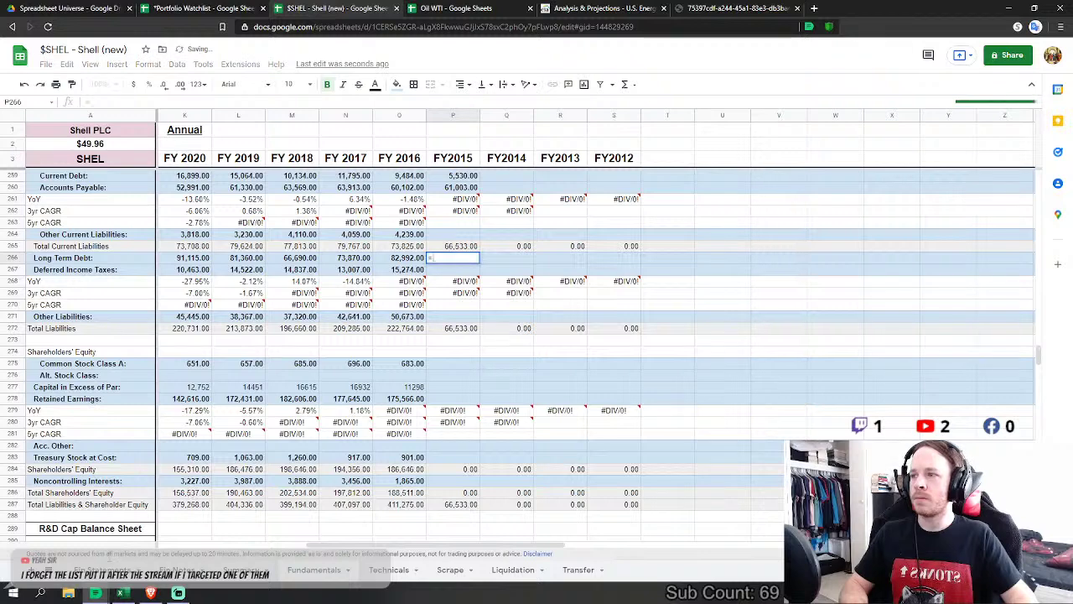
left_click(102, 569)
scroll(283, 304, "up", 2)
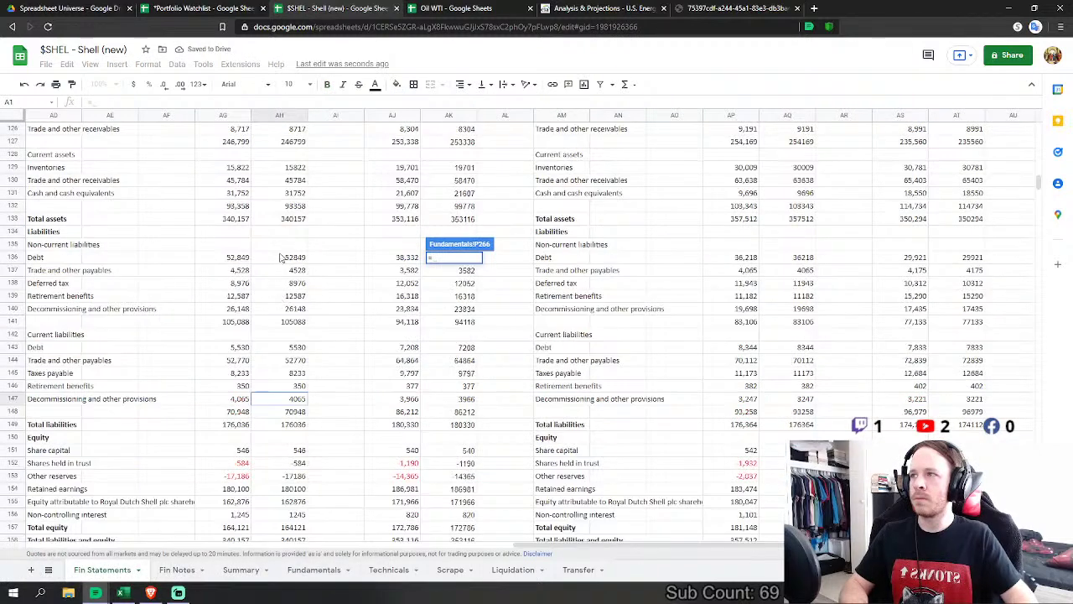
left_click(295, 257)
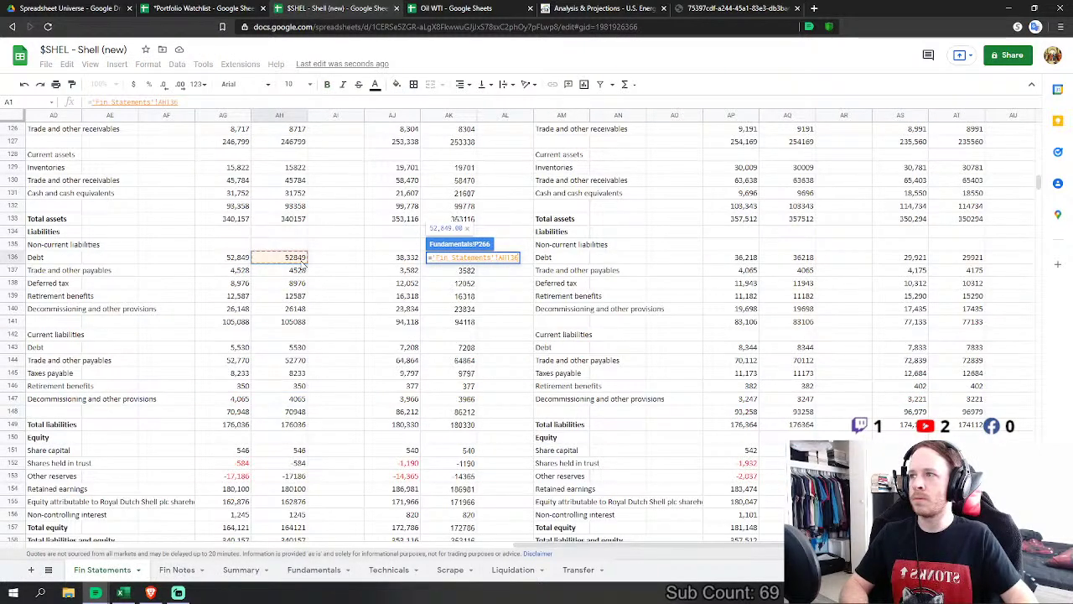
key("Return")
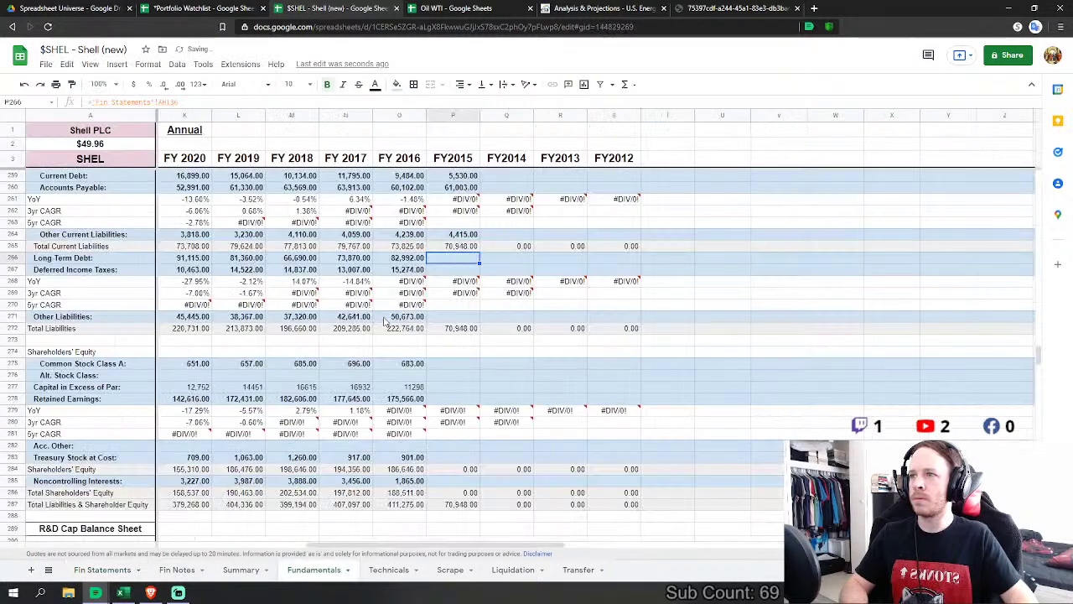
Step: Link FY2015 Deferred Income Taxes to the Dec 31, 2015 non-current deferred tax liability in Fin Statements cell AH138
left_click(461, 268)
type("=")
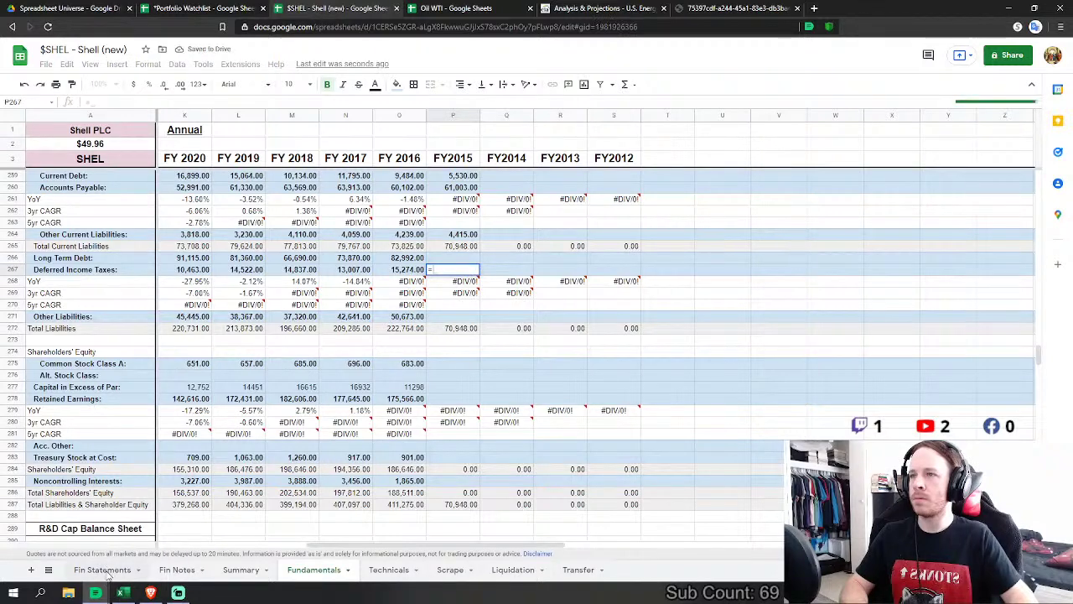
left_click(103, 571)
left_click(295, 284)
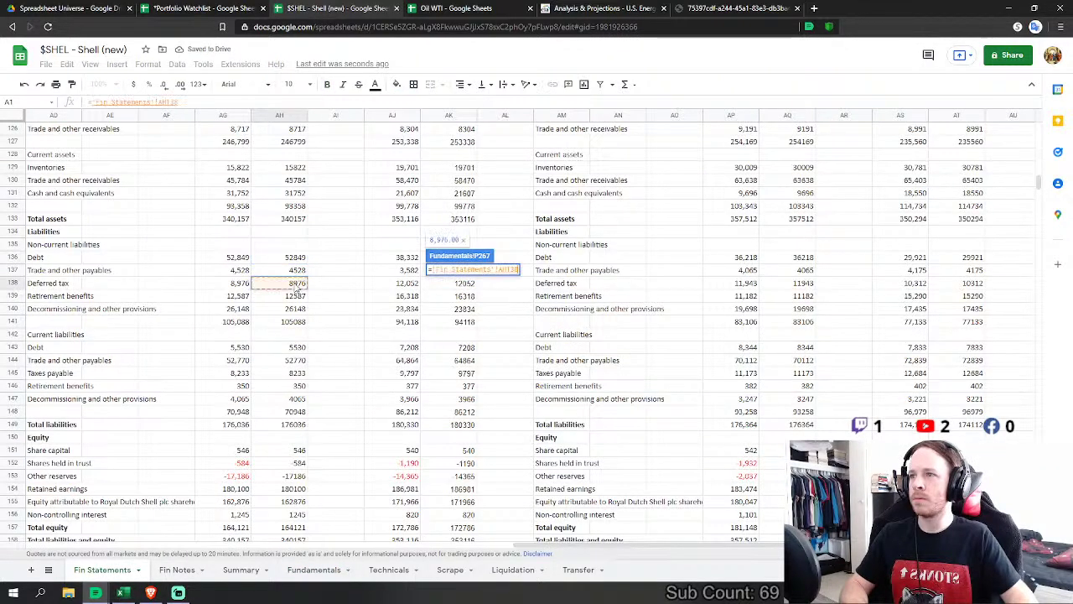
key("Return")
Step: Set FY2015 Other Liabilities to the sum of 2015 non-current retirement benefits and decommissioning provisions, Fin Statements cells AH139 and AH140
left_click(457, 316)
type("=")
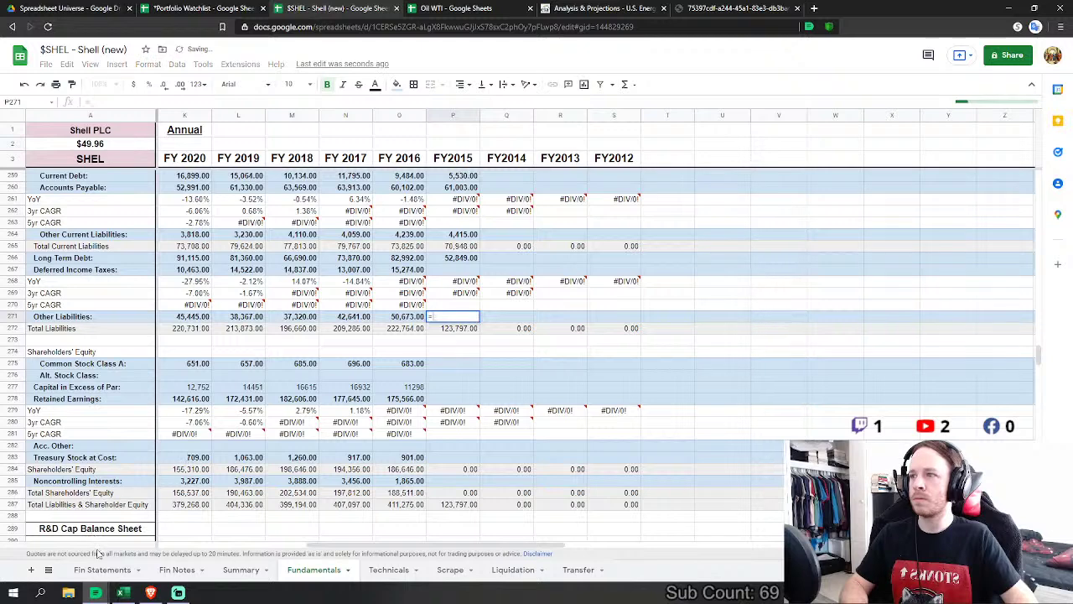
left_click(102, 570)
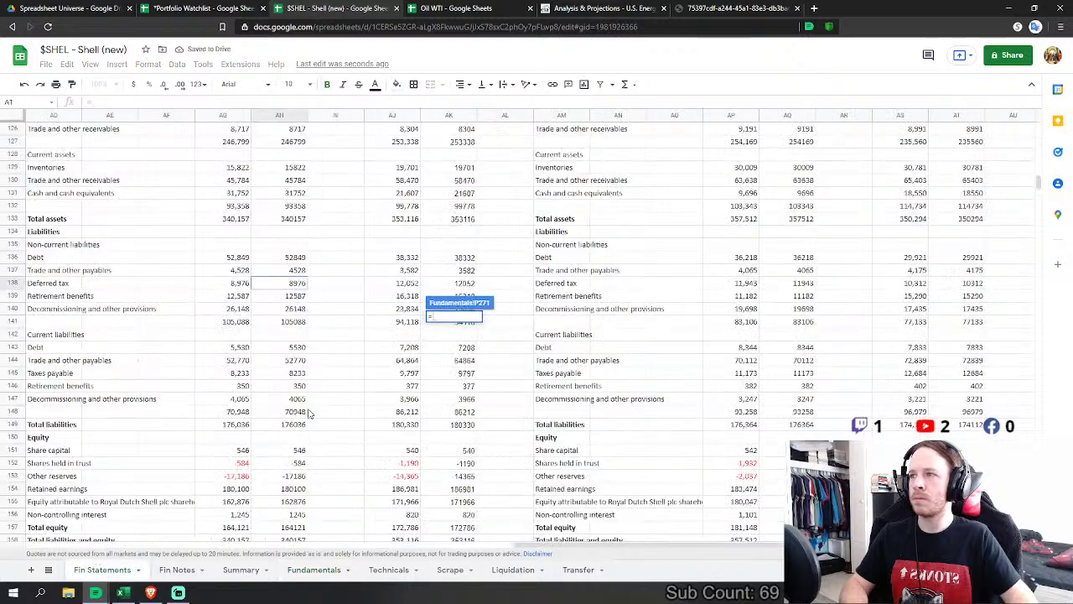
left_click(296, 296)
type("+")
left_click(296, 309)
key("Return")
Step: Link FY2015 Common Stock Class A to the Dec 31, 2015 share capital figure in Fin Statements cell AH151
scroll(353, 415, "down", 2)
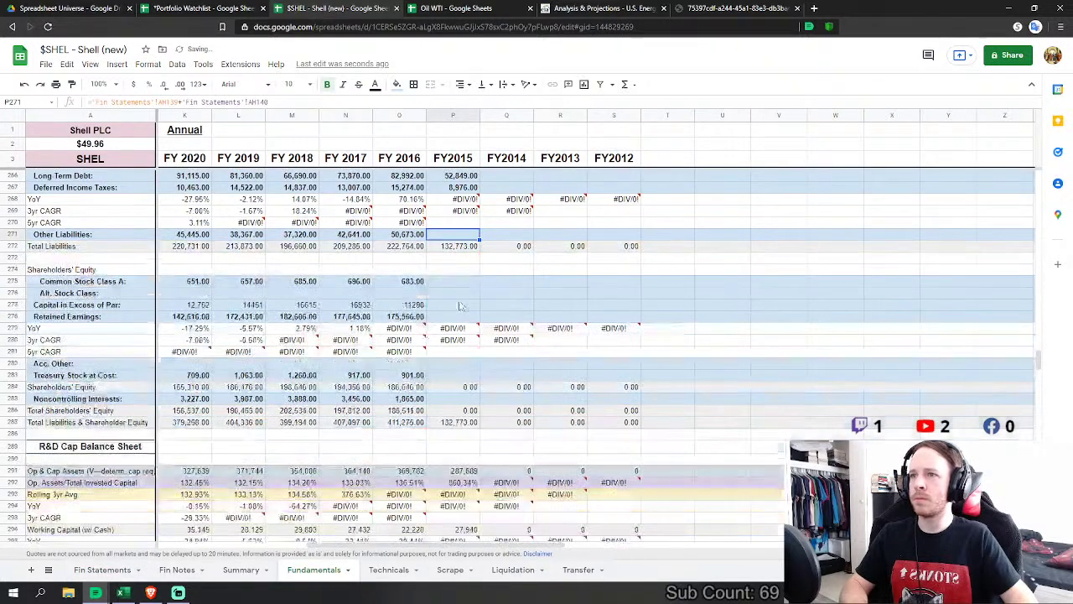
left_click(457, 281)
type("=")
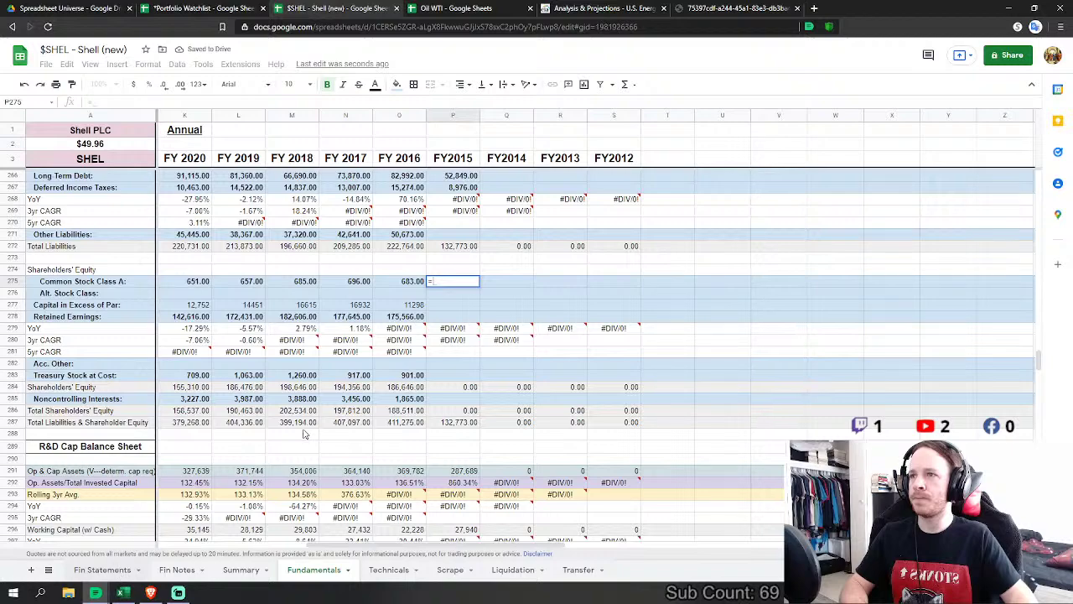
left_click(103, 570)
left_click(295, 429)
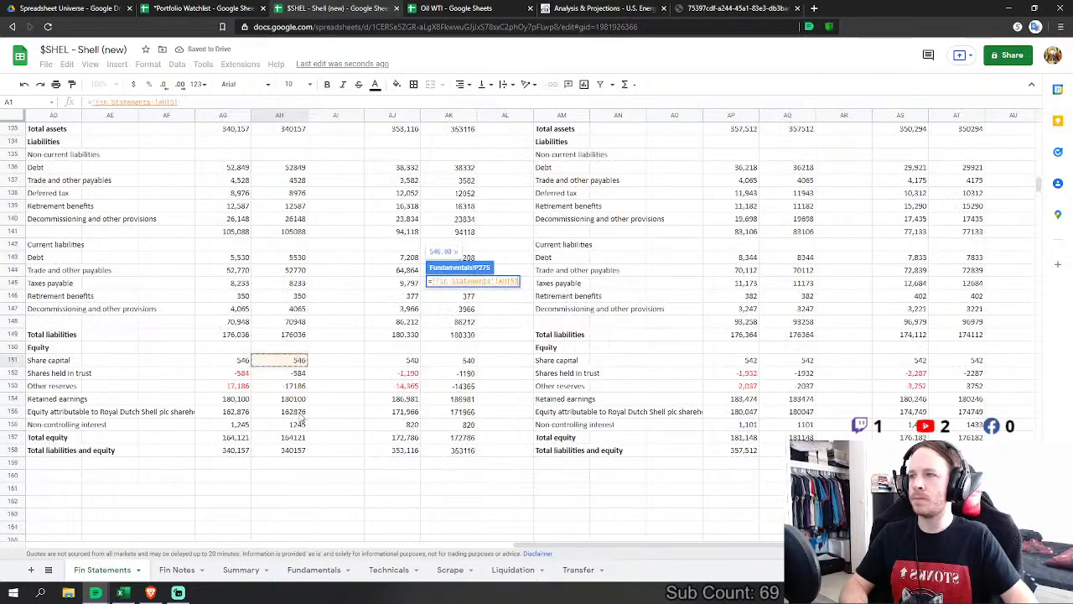
key("Return")
Step: Link FY2015 Capital in Excess of Par to the Dec 31, 2015 other reserves figure in Fin Statements cell AH153
left_click(456, 306)
type("=")
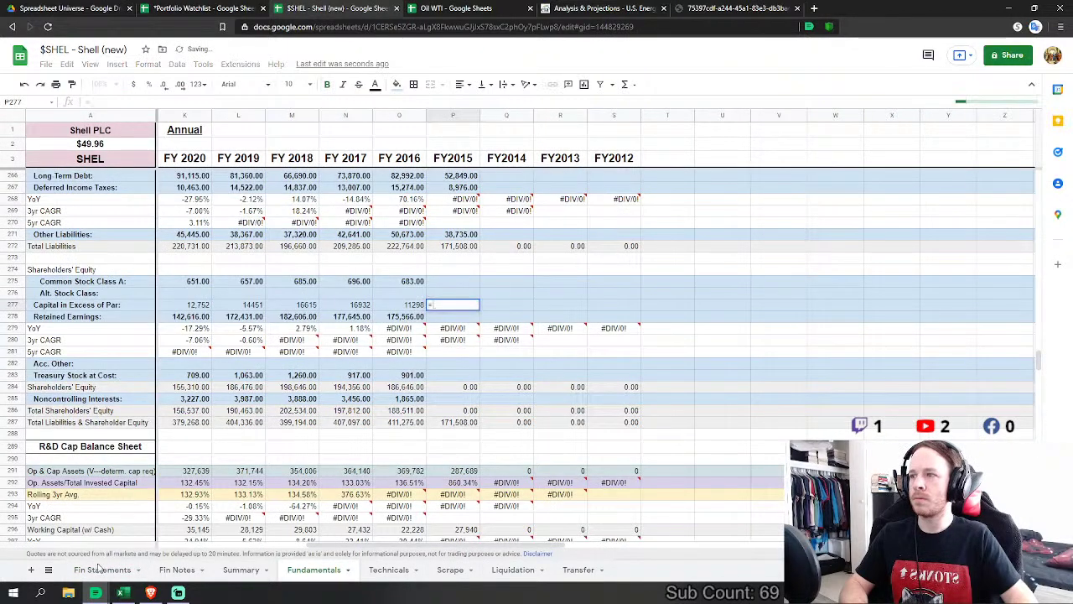
left_click(102, 570)
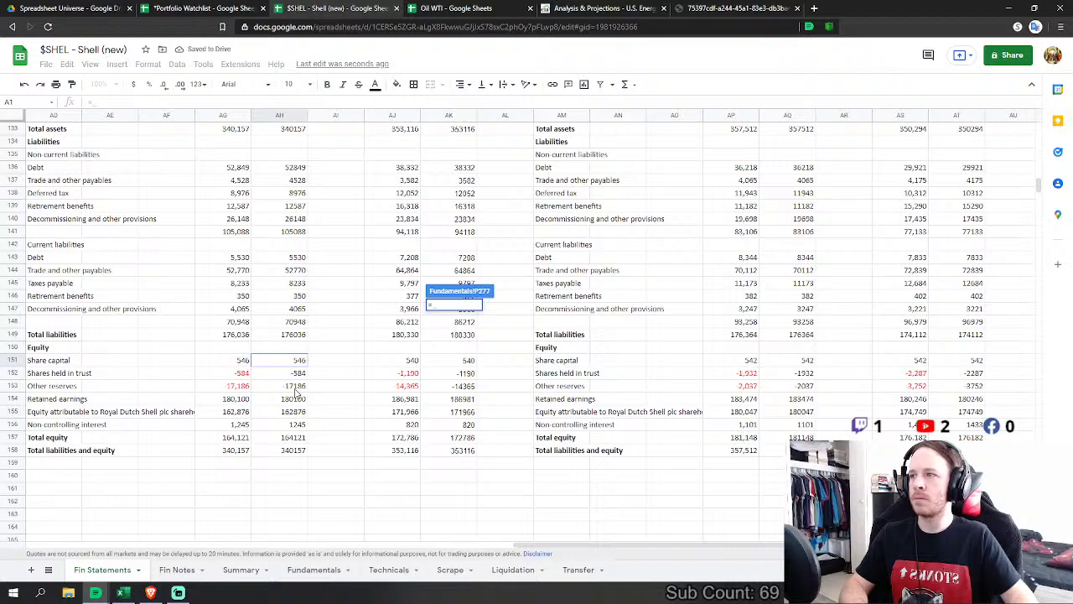
left_click(295, 386)
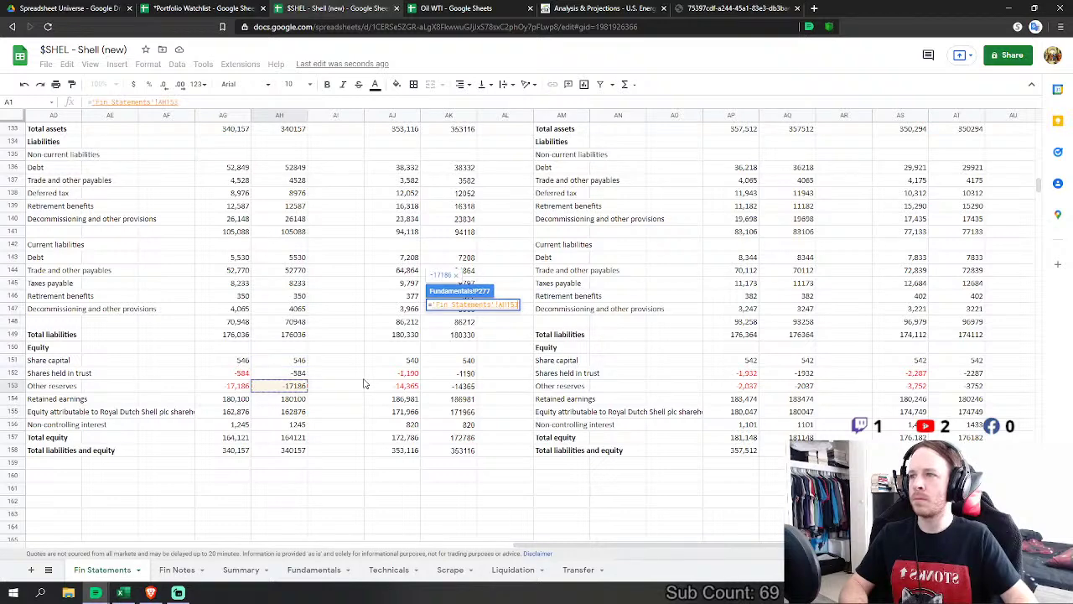
key("Return")
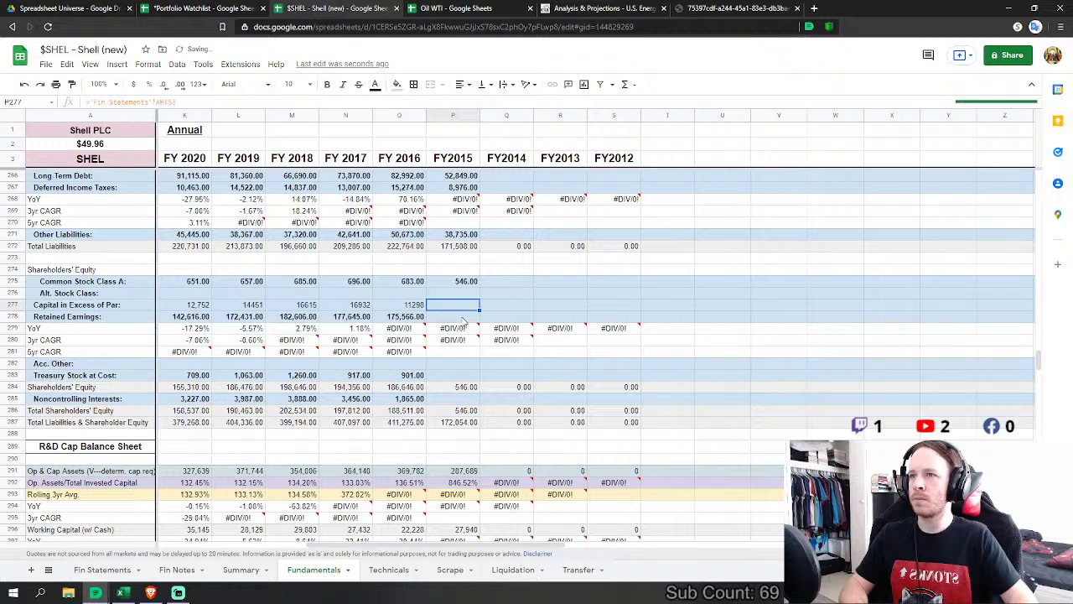
Step: Link FY2015 Retained Earnings to the Dec 31, 2015 retained earnings figure in Fin Statements cell AH154
type("=")
left_click(102, 570)
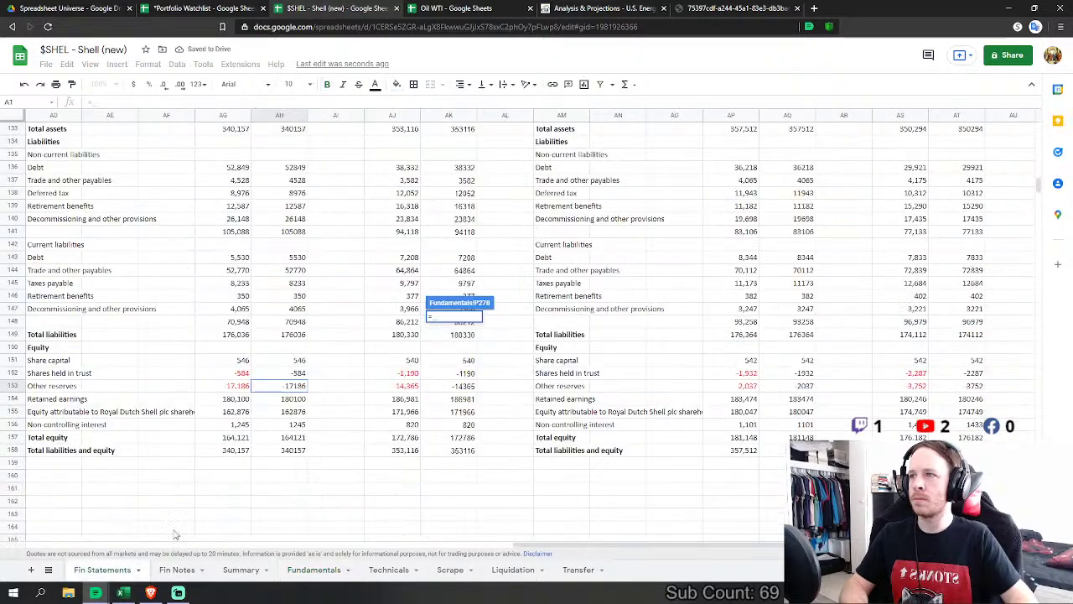
left_click(295, 400)
key("Return")
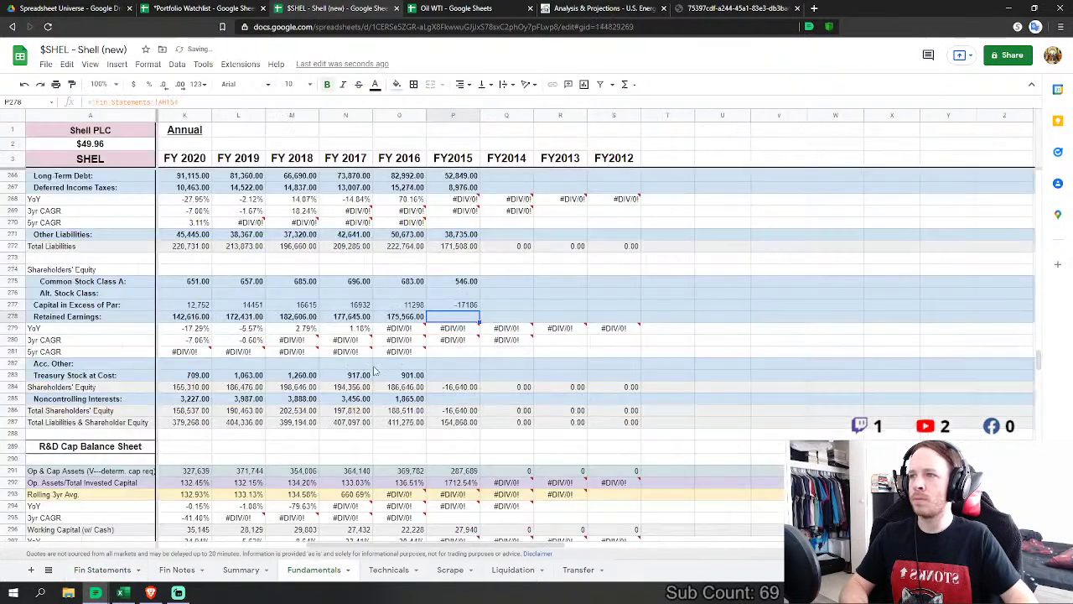
Step: Set FY2015 Treasury Stock at Cost to the negative of the 2015 shares held in trust, Fin Statements cell AH152
left_click(452, 375)
type("=")
left_click(102, 570)
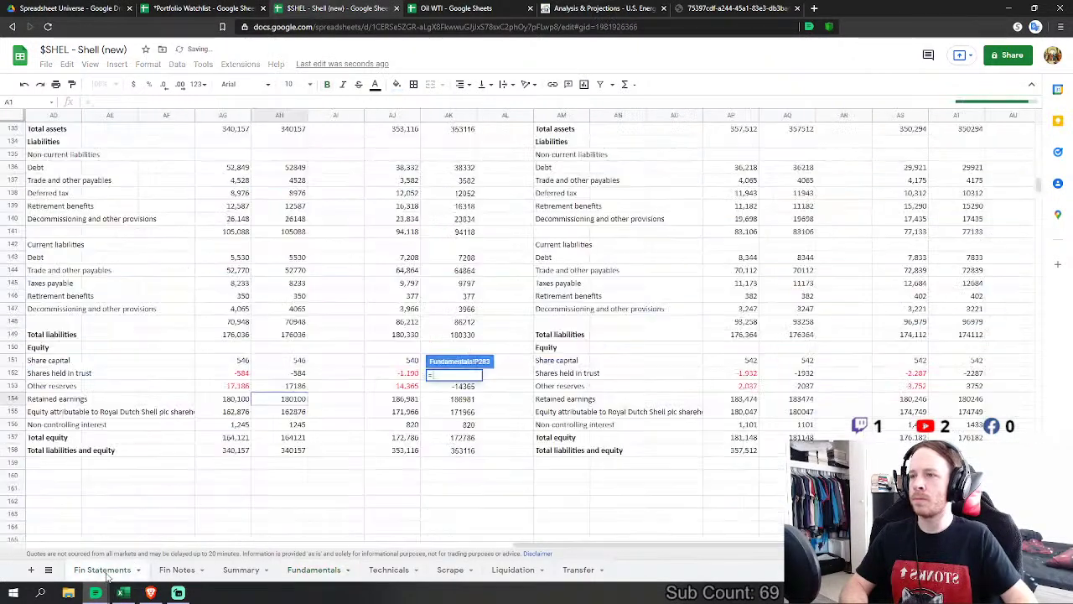
left_click(299, 377)
key("Return")
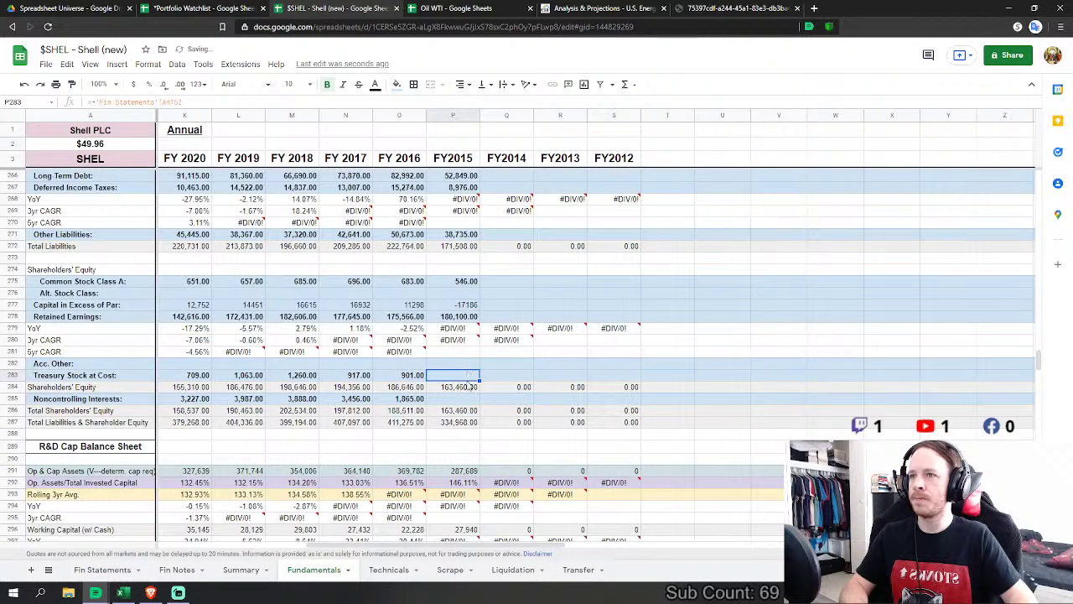
Step: Link FY2015 Noncontrolling Interests to the 2015 non-controlling interest figure in Fin Statements cell AH156
left_click(459, 400)
type("=")
left_click(102, 570)
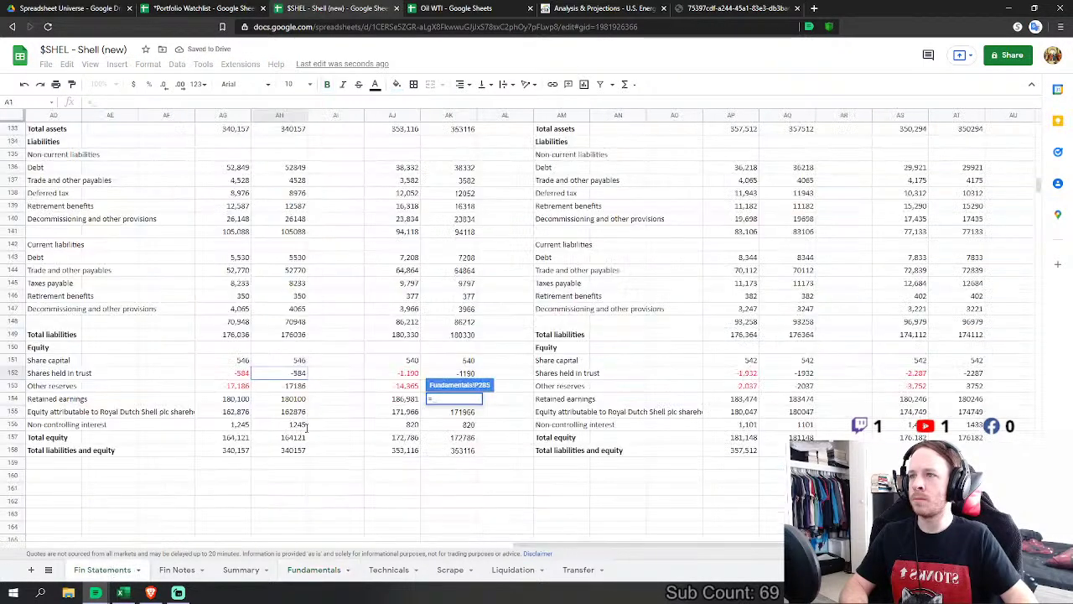
left_click(298, 426)
key("Return")
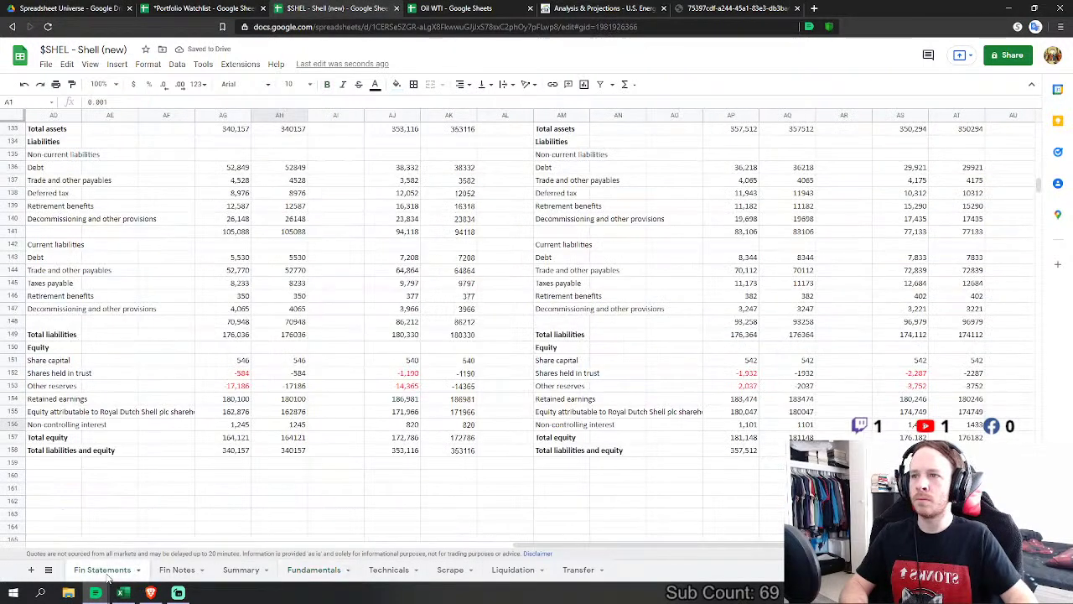
Step: Add the 2015 non-current trade and other payables, Fin Statements cell AH137, to the FY2015 Other Liabilities formula
left_click(102, 570)
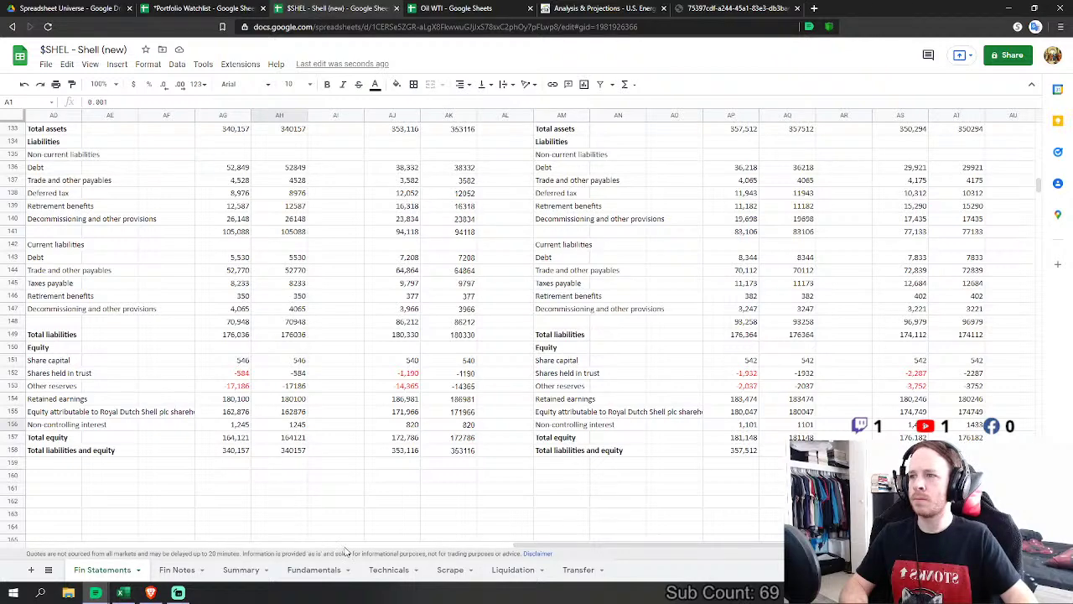
left_click(315, 571)
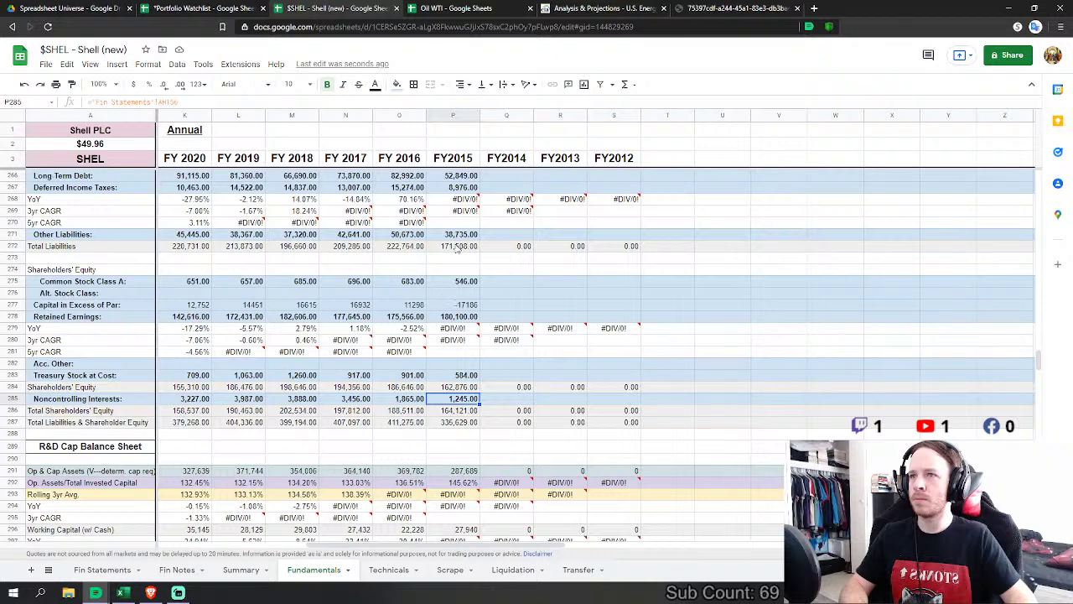
scroll(457, 248, "up", 2)
left_click(470, 316)
scroll(461, 336, "up", 2)
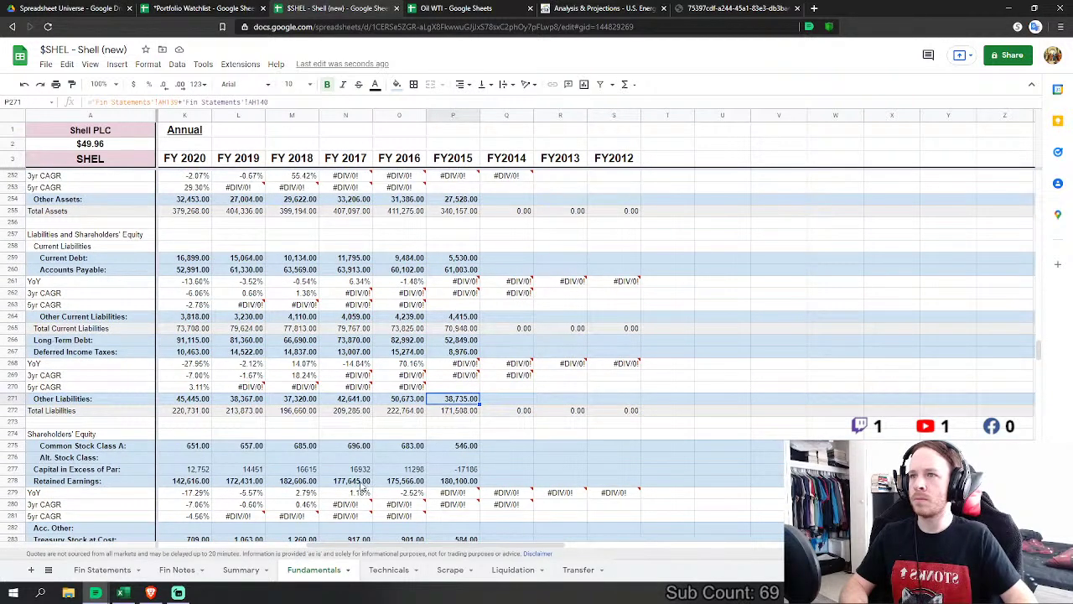
key("F2")
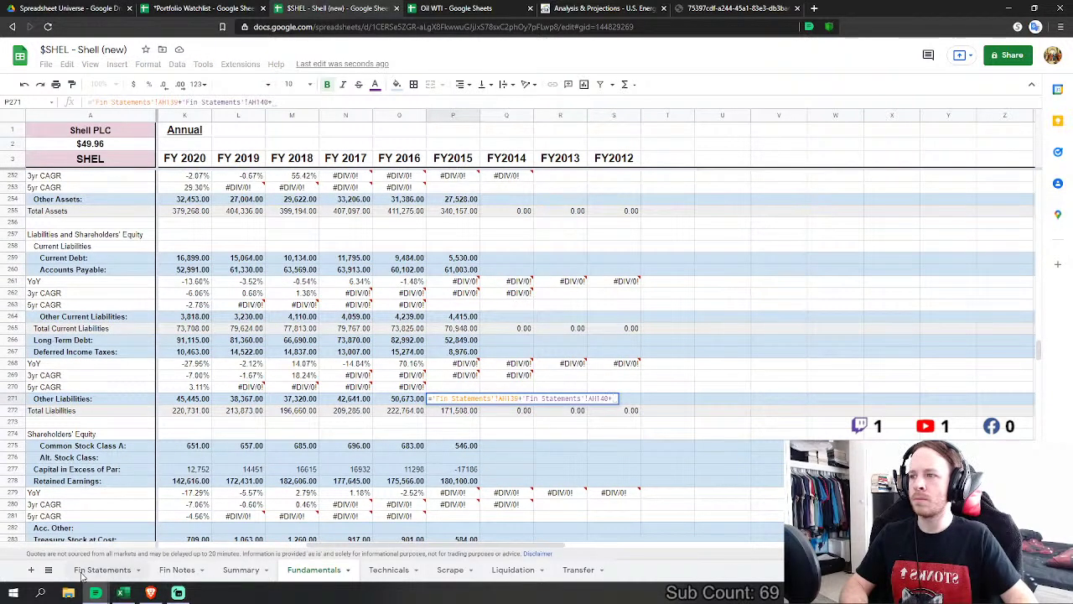
left_click(106, 571)
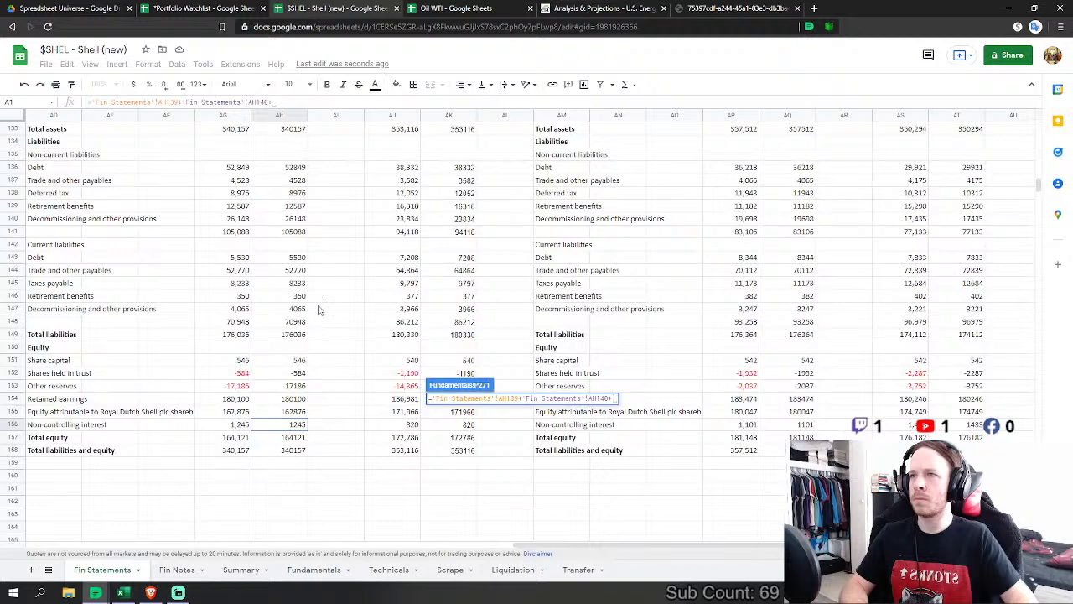
scroll(304, 339, "up", 2)
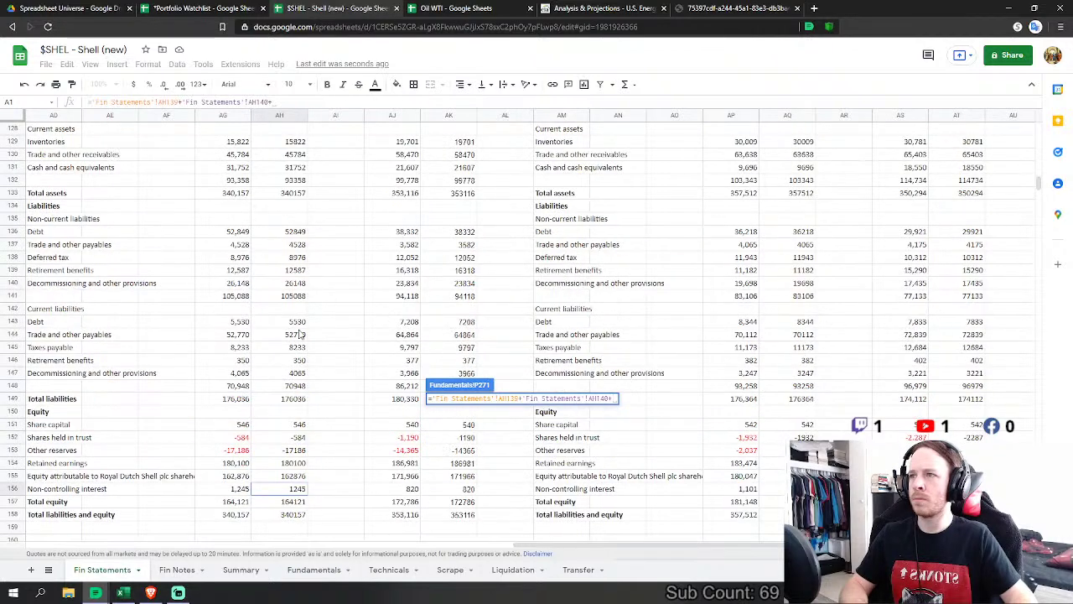
left_click(299, 244)
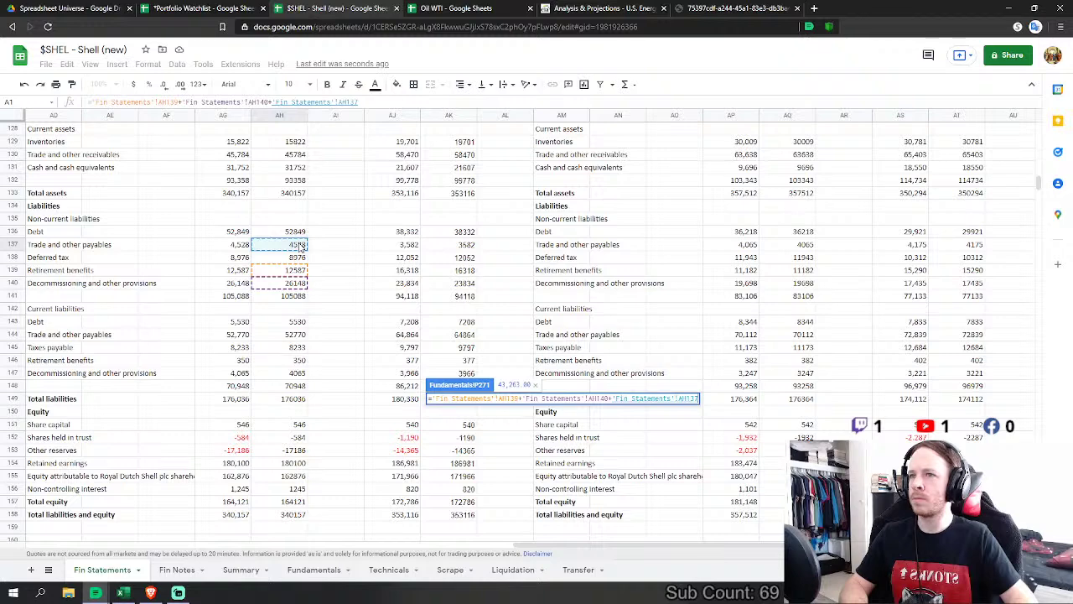
key("Return")
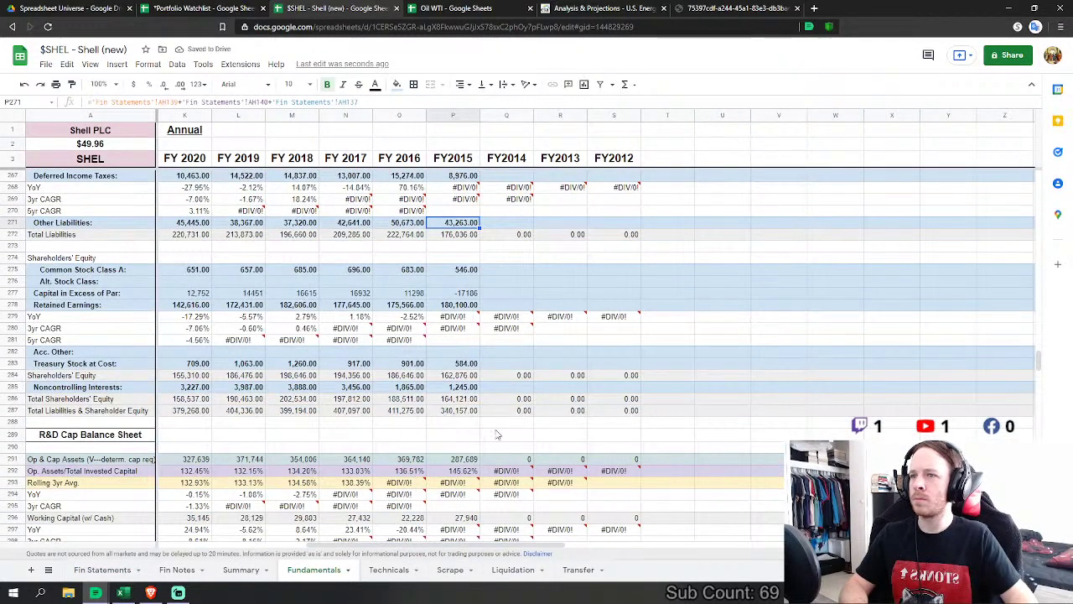
Step: Set FY2014 Cost of Revenues to the sum of 2014 purchases and production and manufacturing expenses, Fin Statements cells AK12 and AK13
scroll(1037, 340, "up", 2)
left_click_drag(1040, 356, 1021, 238)
scroll(447, 324, "up", 10)
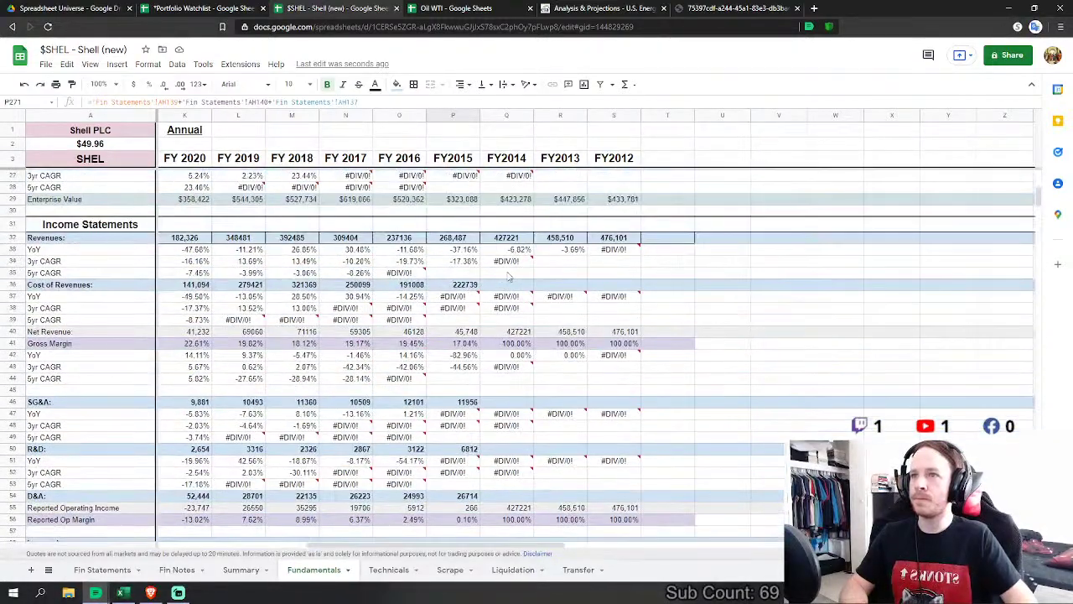
left_click(507, 286)
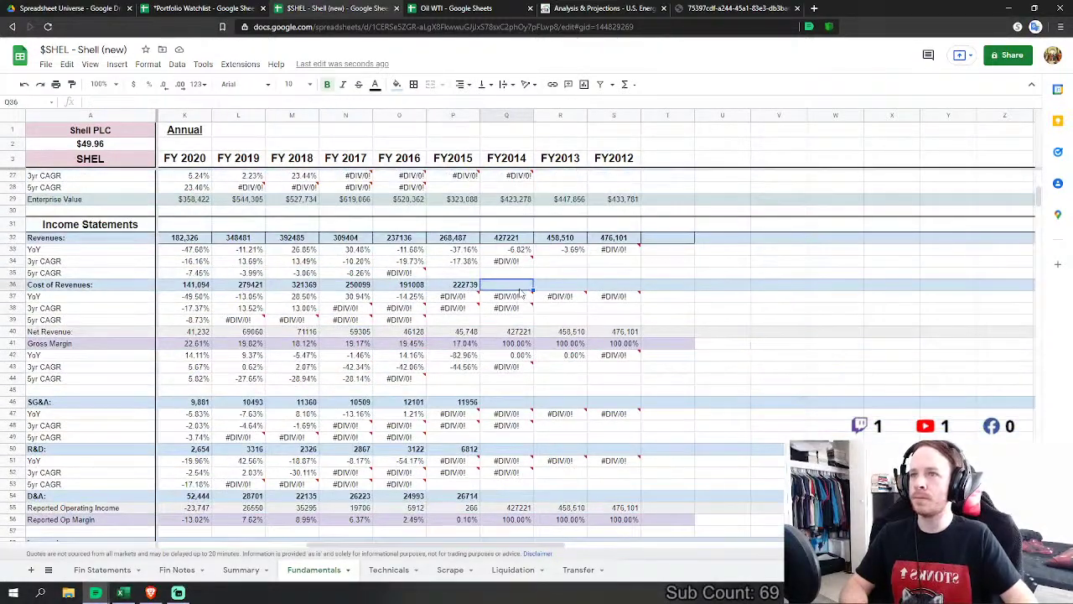
type("=")
left_click(102, 569)
scroll(352, 369, "down", 12)
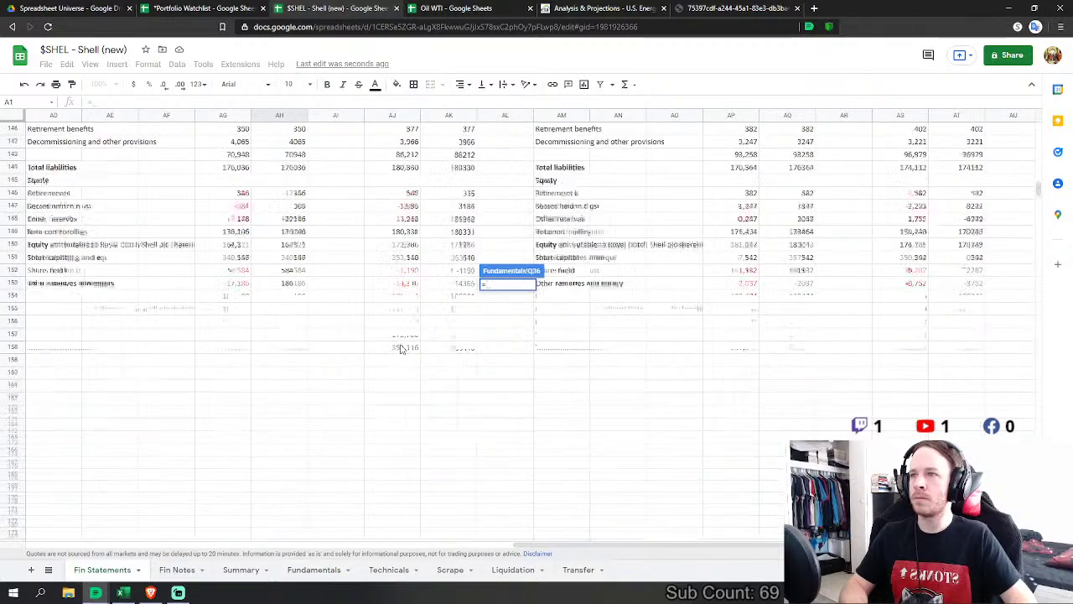
scroll(685, 277, "up", 5)
scroll(685, 276, "up", 20)
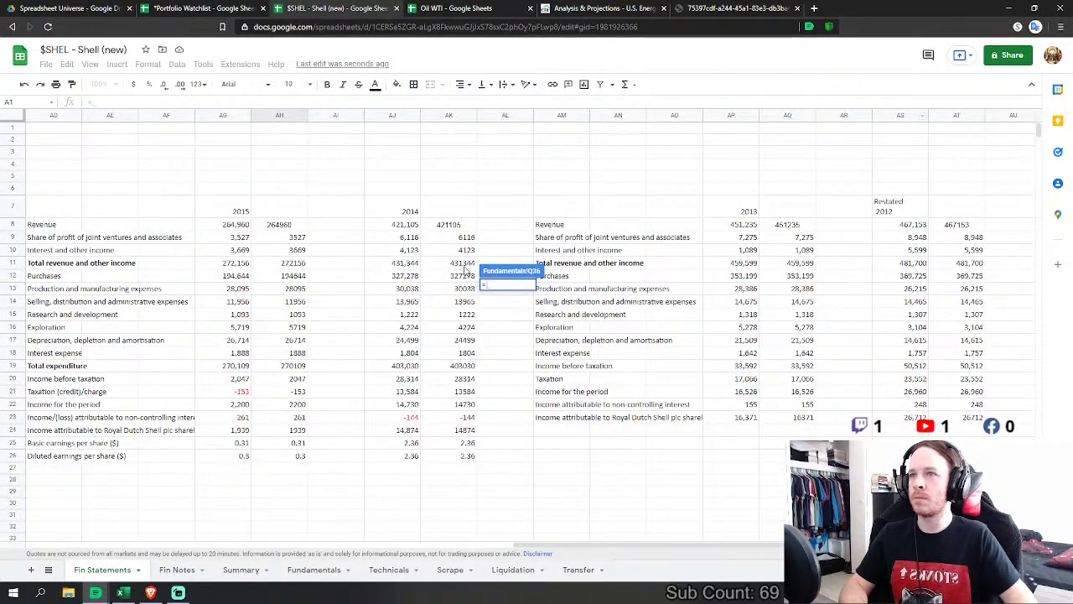
left_click(467, 276)
type("+")
left_click(468, 289)
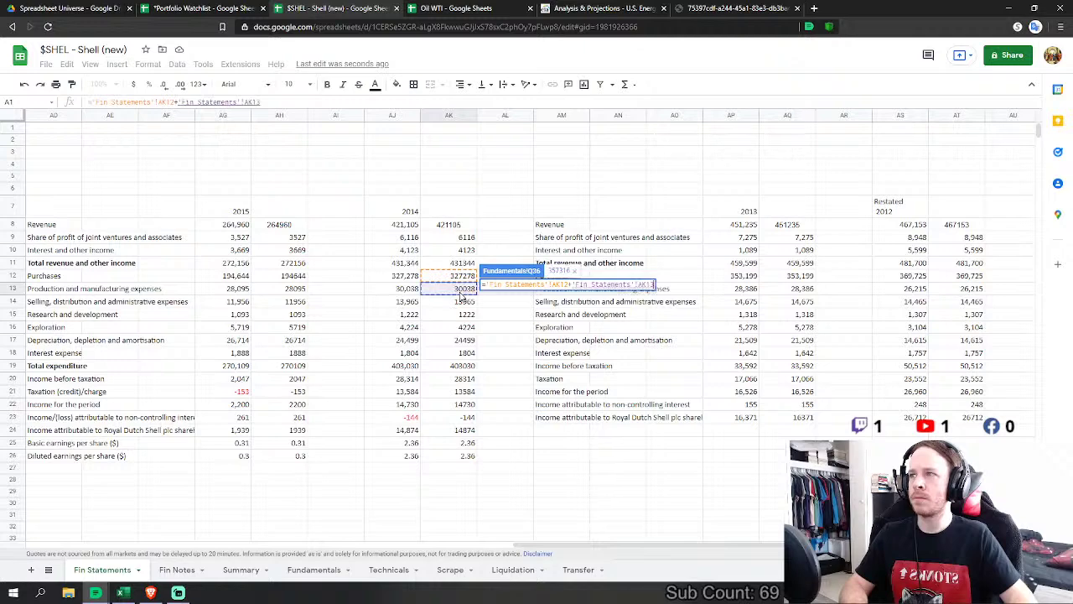
key("Return")
Step: Link FY2014 SG&A to the 2014 selling, distribution and administrative expenses in Fin Statements cell AK14
scroll(549, 313, "down", 3)
left_click(507, 281)
type("=")
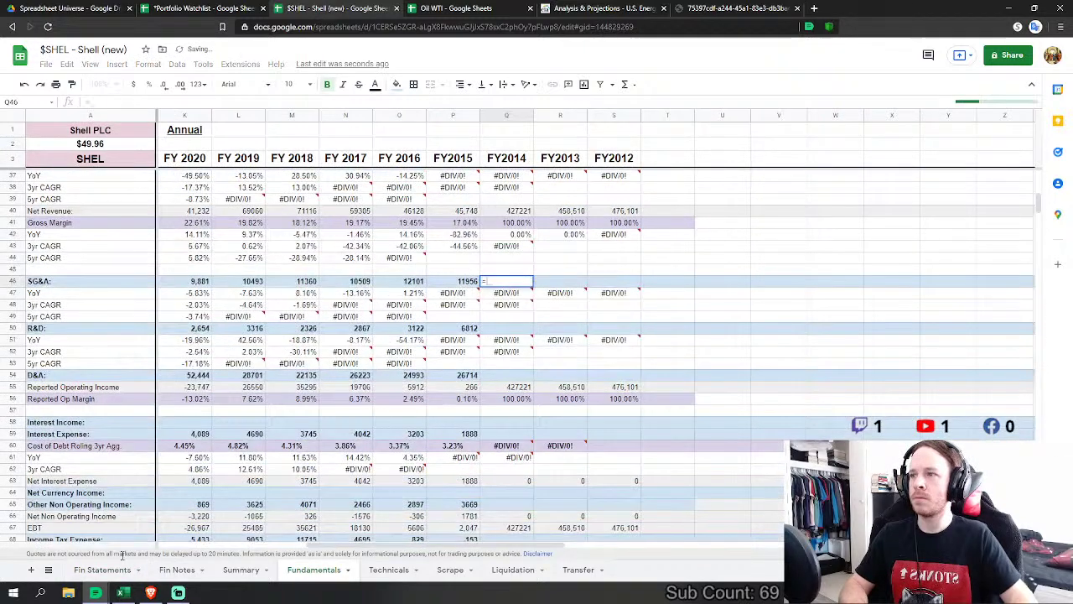
left_click(94, 570)
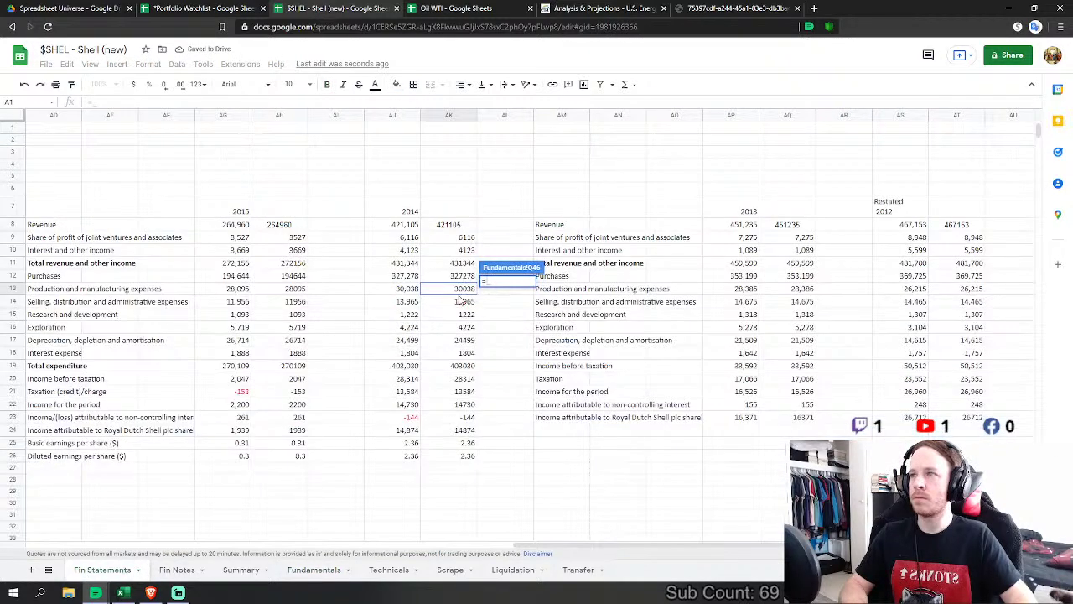
left_click(468, 301)
key("Return")
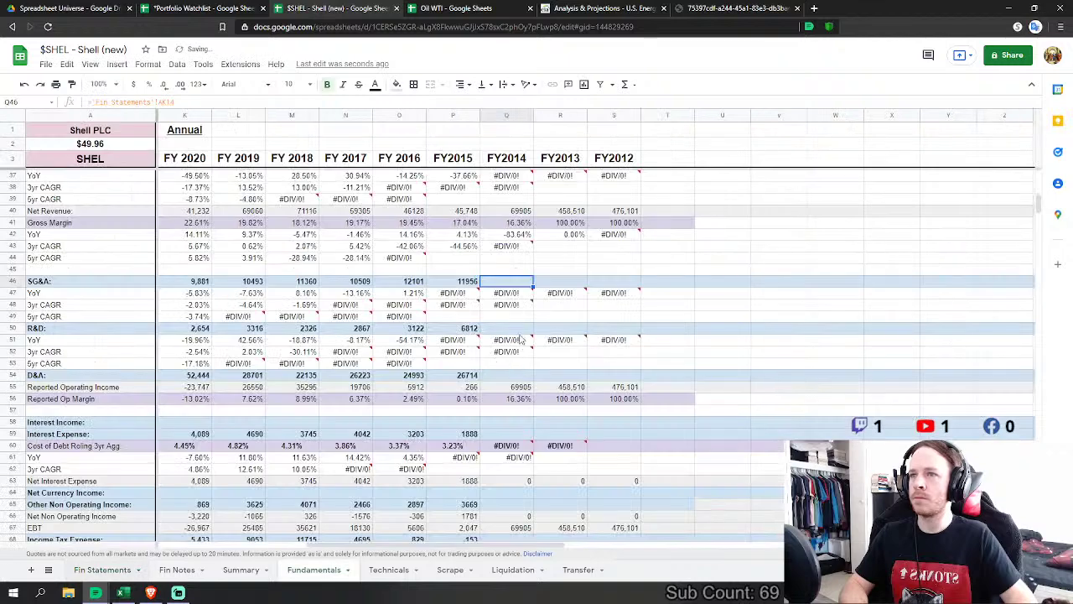
Step: Set FY2014 R&D to the sum of 2014 research and development and exploration, Fin Statements cells AK15 and AK16
left_click(518, 332)
type("=")
left_click(93, 570)
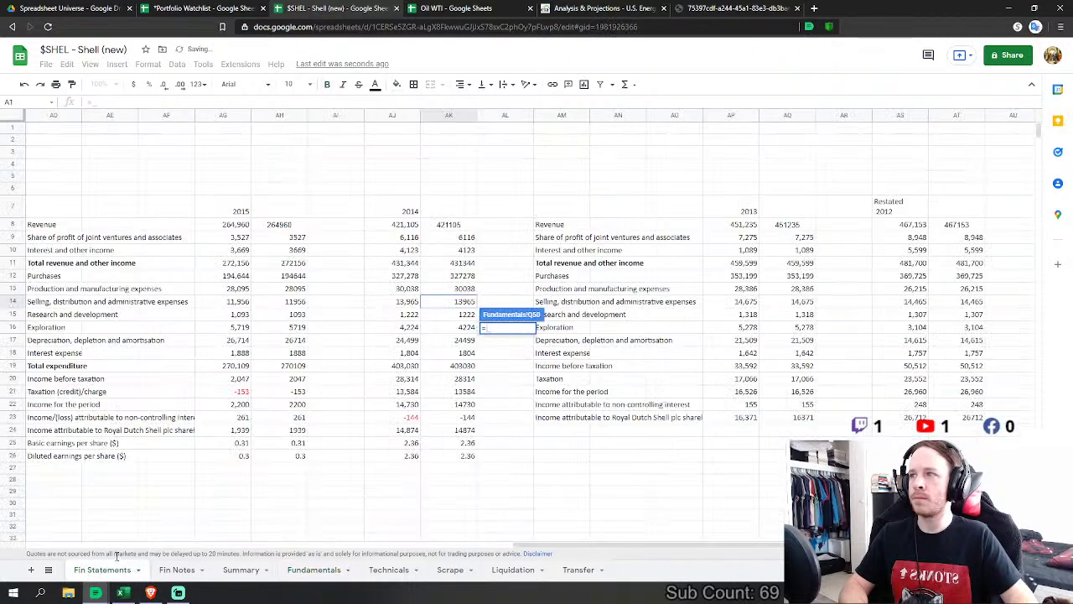
left_click(466, 314)
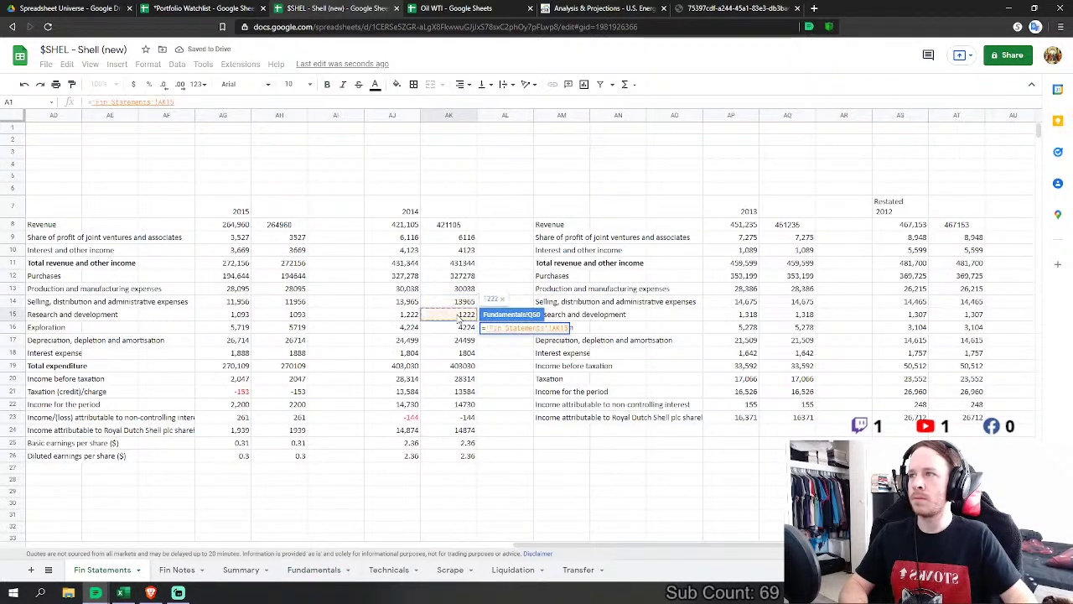
type("+")
left_click(466, 327)
key("Return")
Step: Link FY2014 D&A to the 2014 depreciation, depletion and amortisation figure in Fin Statements cell AK17
left_click(507, 375)
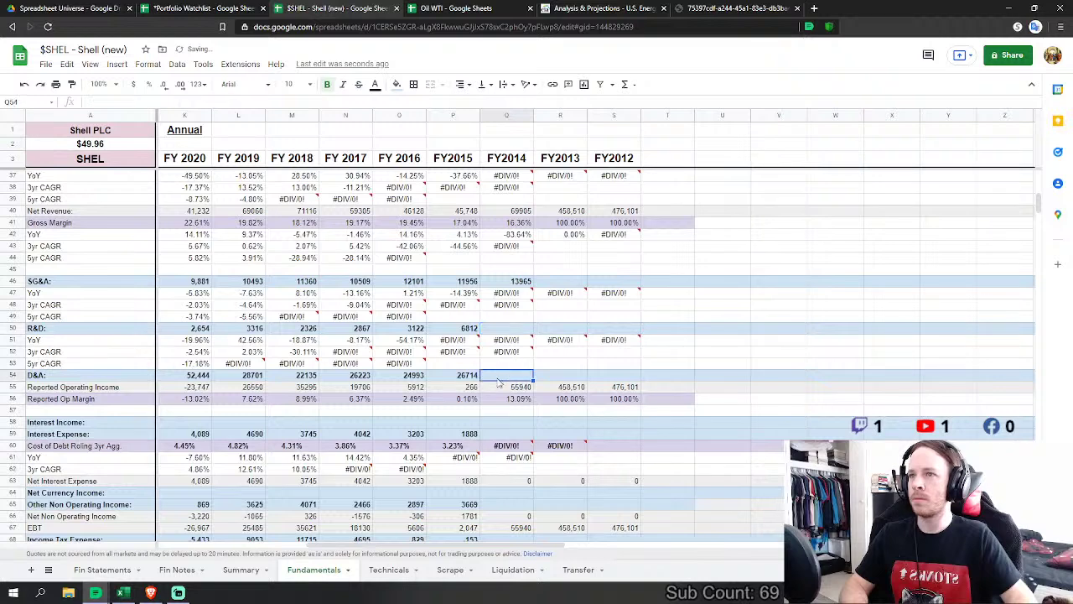
type("=")
left_click(103, 569)
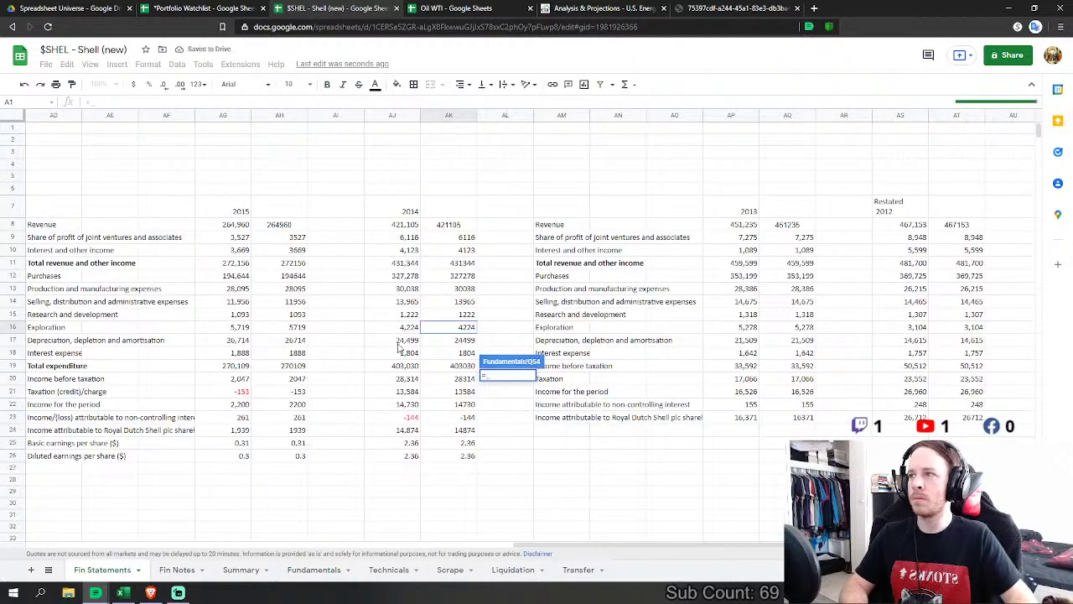
left_click(464, 339)
key("Return")
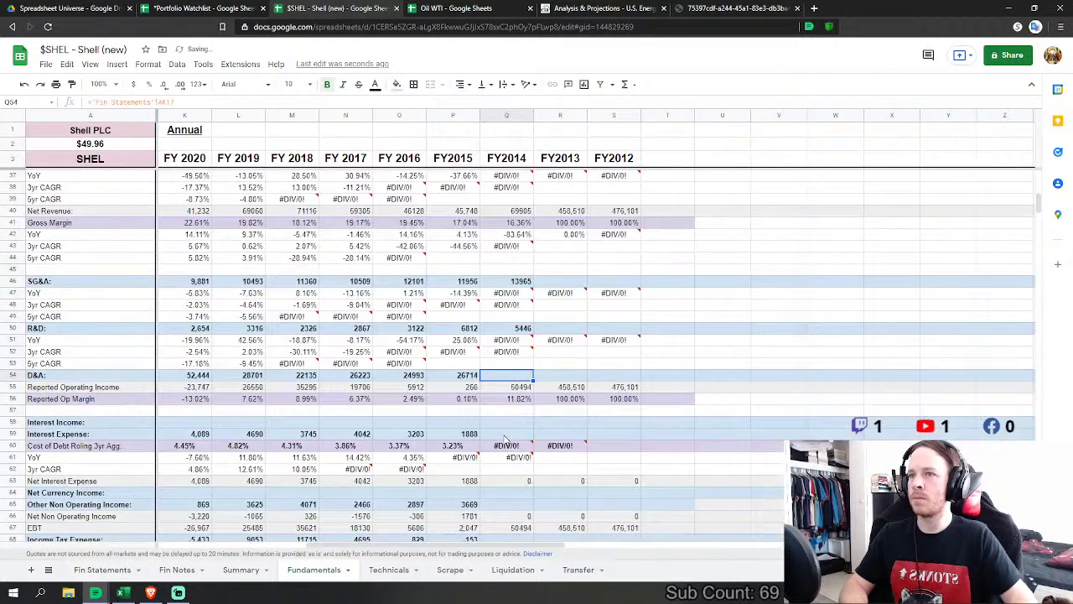
Step: Link FY2014 Interest Expense to the 2014 interest expense figure in Fin Statements cell AK18
left_click(506, 435)
type("=")
left_click(103, 569)
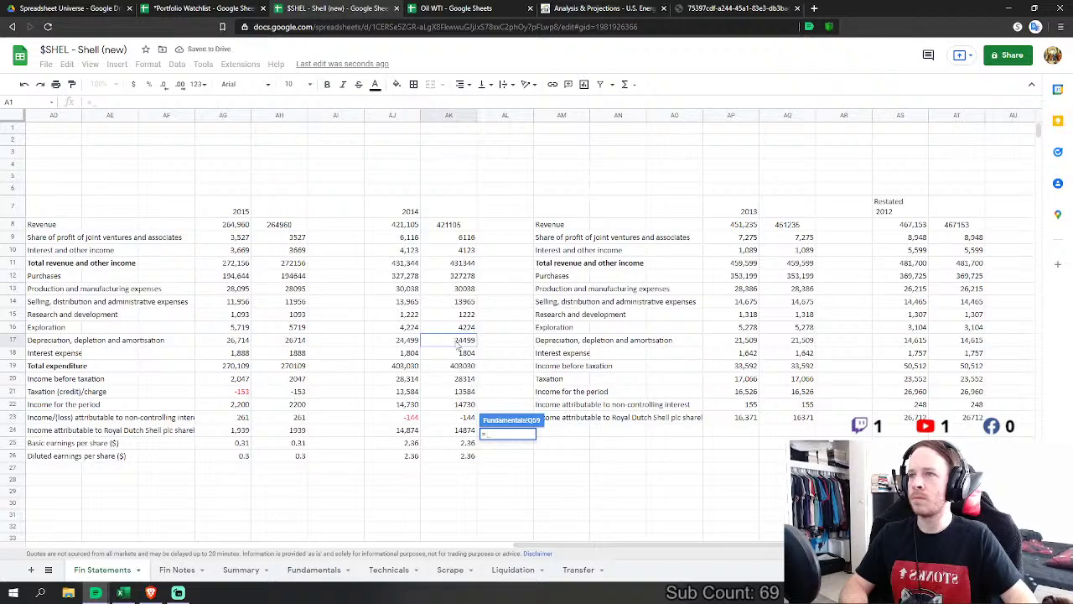
left_click(468, 352)
key("Return")
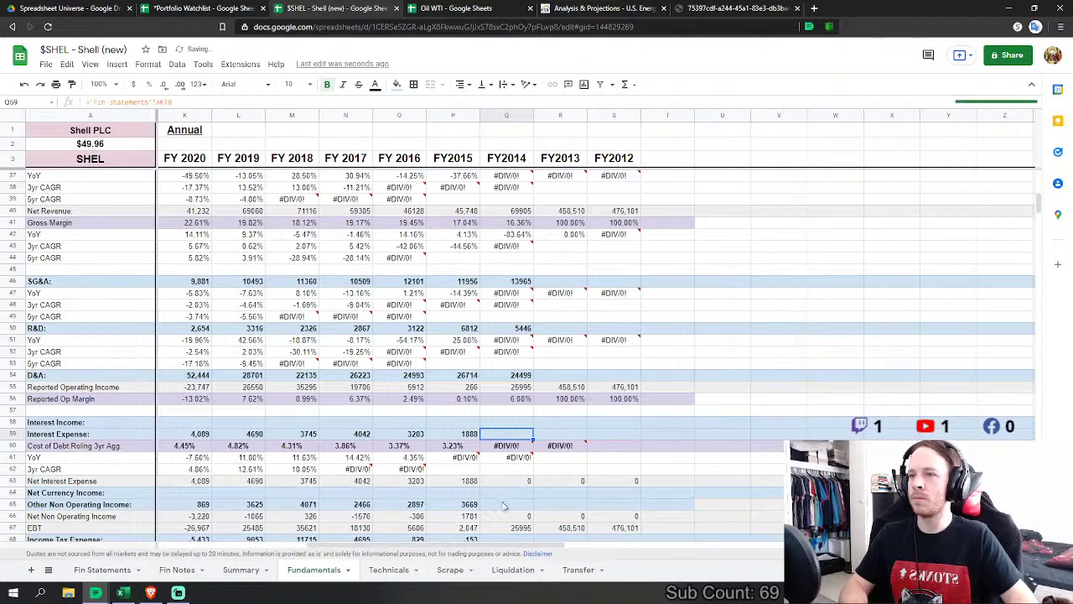
Step: Link FY2014 Other Non Operating Income to the 2014 interest and other income figure in Fin Statements cell AK10
scroll(504, 506, "down", 5)
left_click(505, 305)
type("=")
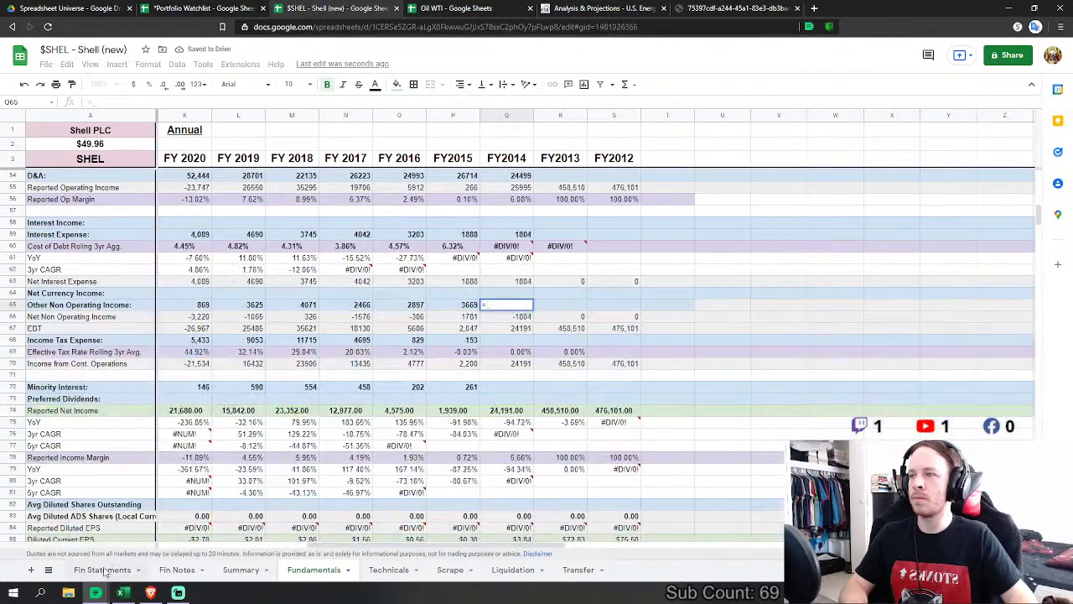
left_click(103, 569)
left_click(466, 250)
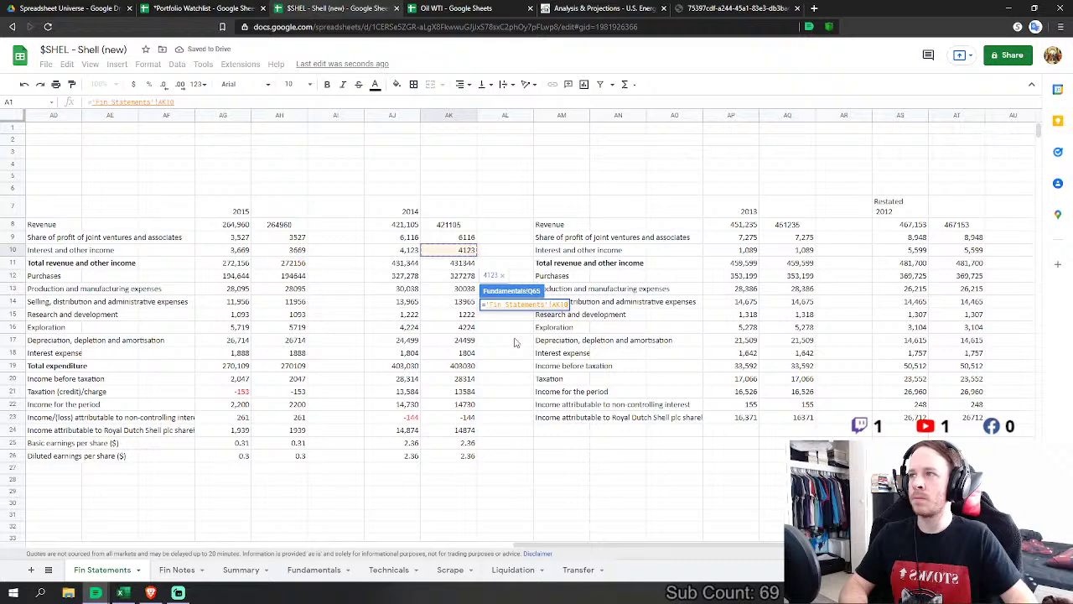
key("Return")
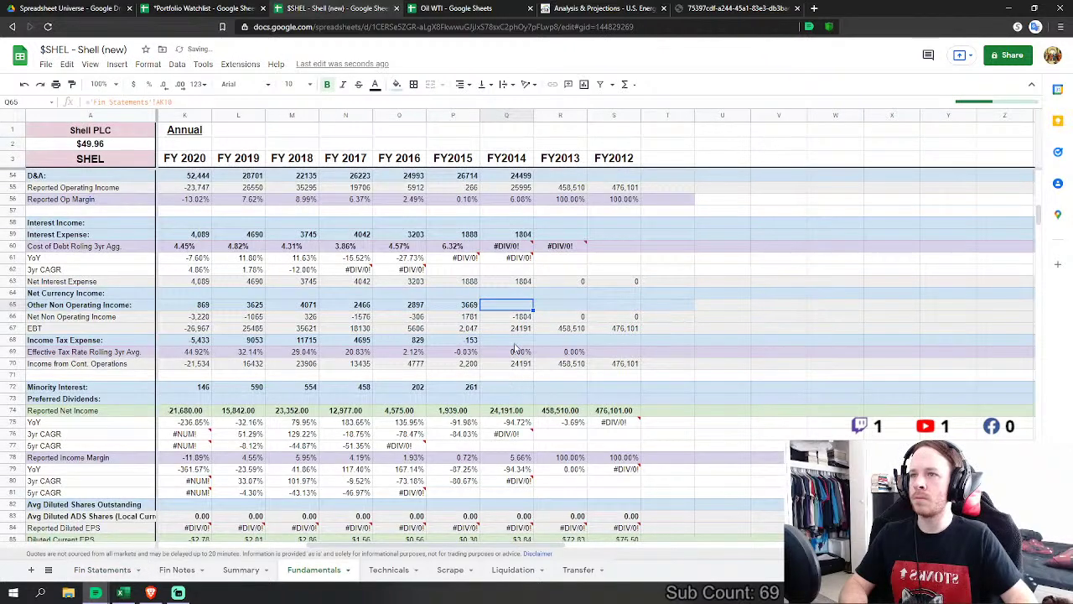
Step: Link FY2014 Income Tax Expense to the 2014 taxation charge in Fin Statements cell AK21
left_click(513, 341)
type("=")
left_click(103, 570)
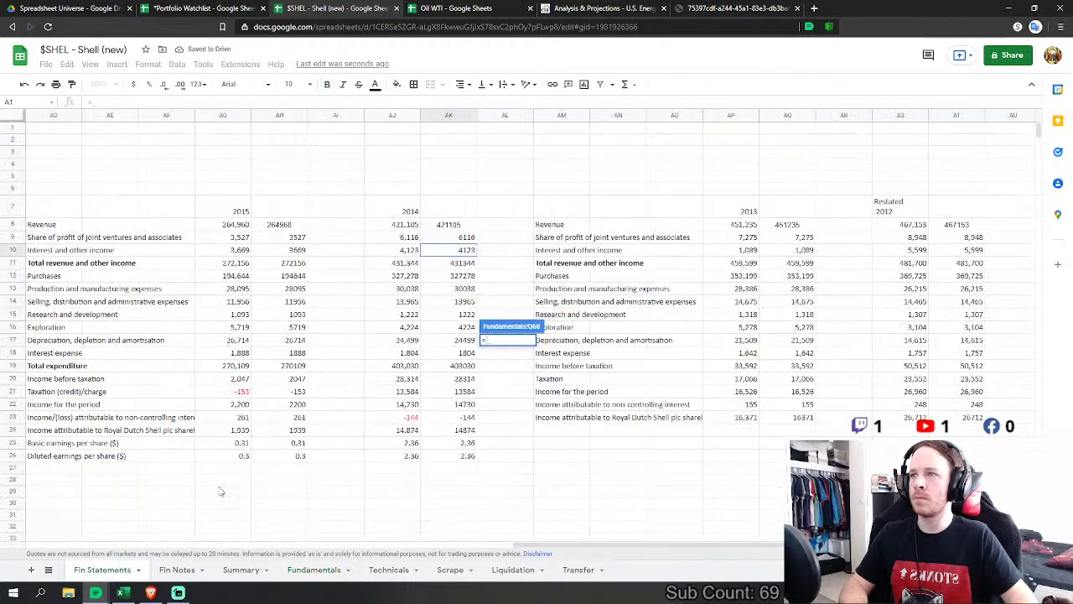
left_click(467, 391)
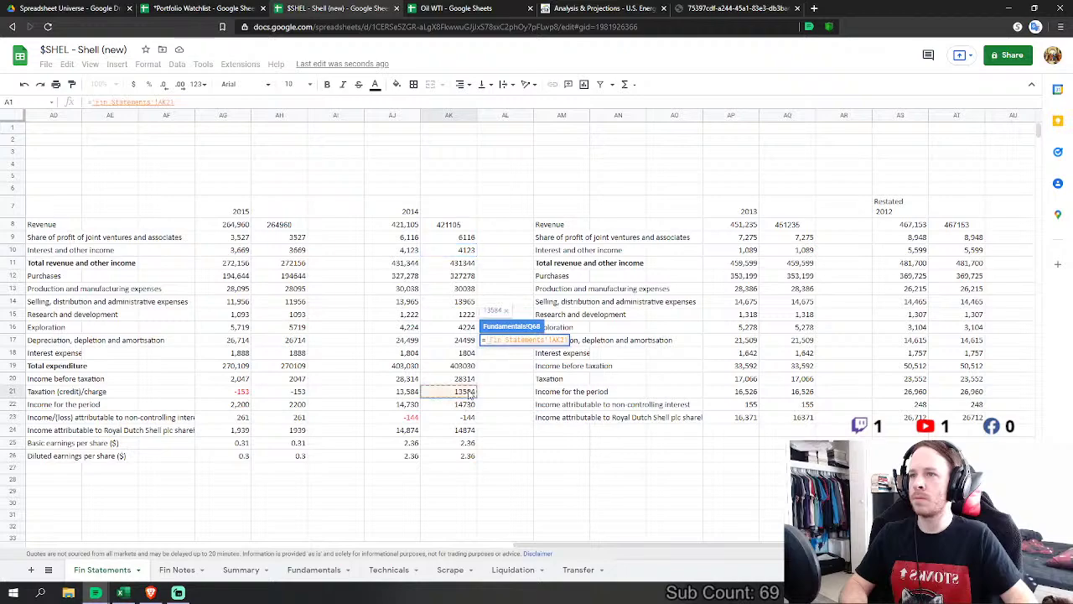
key("Return")
Step: Link FY2014 Minority Interest to the 2014 income attributable to non-controlling interest in Fin Statements cell AK23
left_click(506, 387)
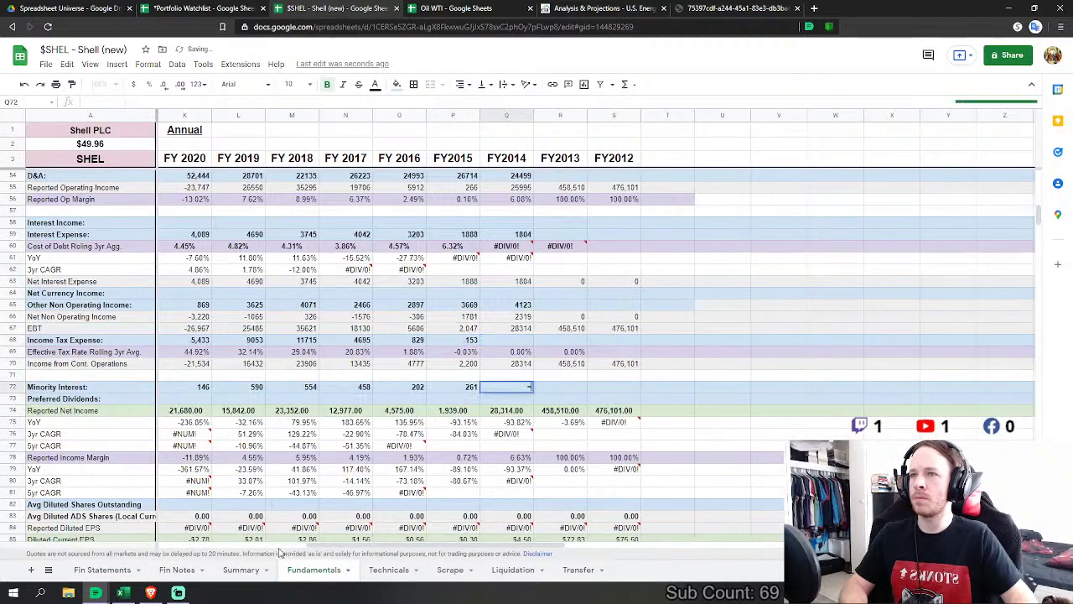
type("=")
left_click(102, 569)
left_click(465, 417)
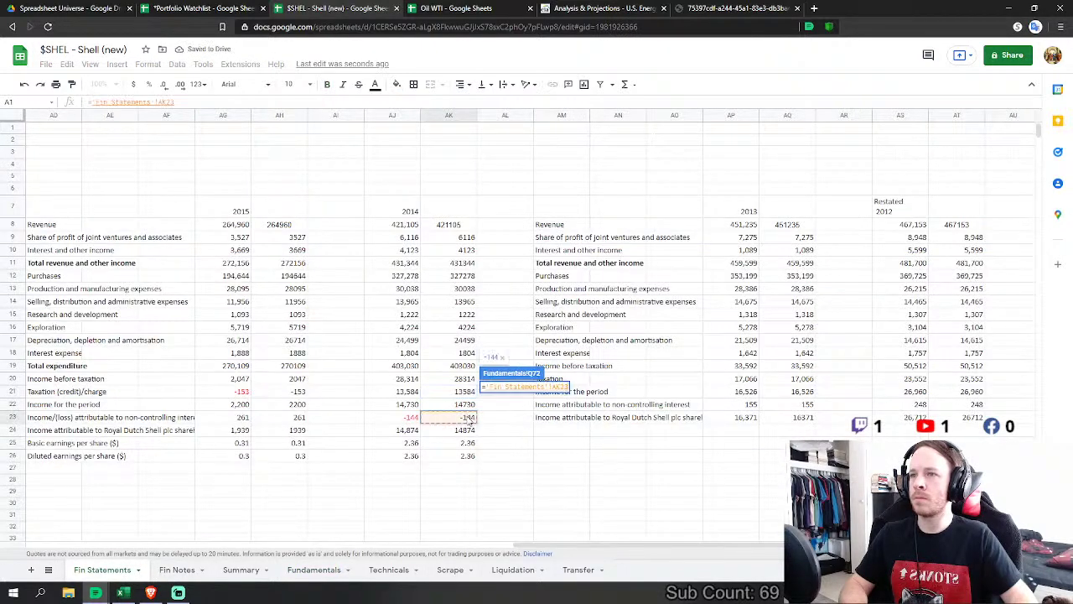
key("Return")
scroll(520, 422, "down", 5)
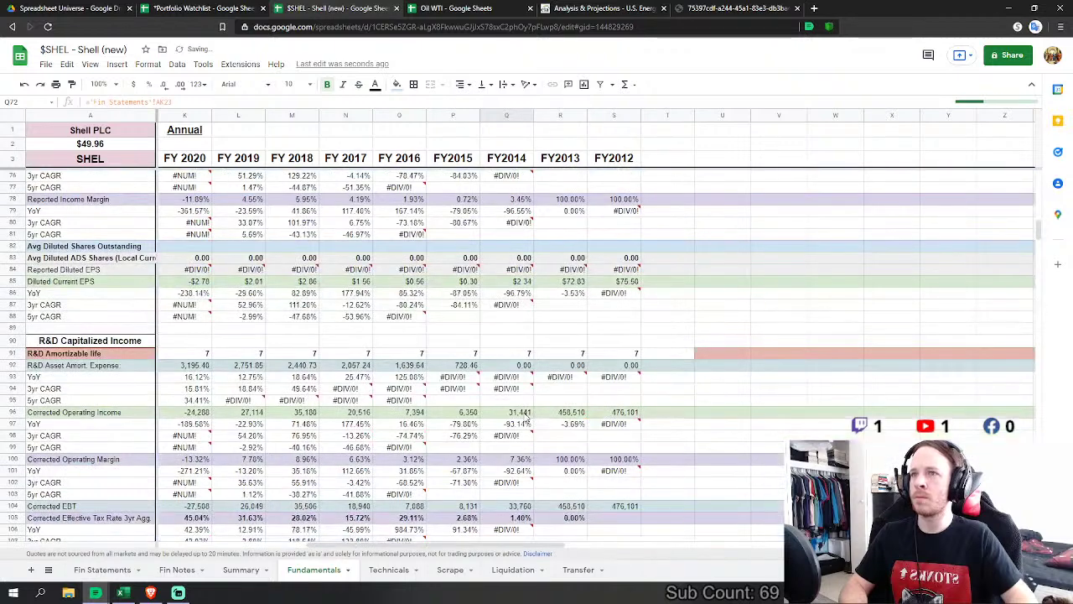
scroll(525, 416, "down", 8)
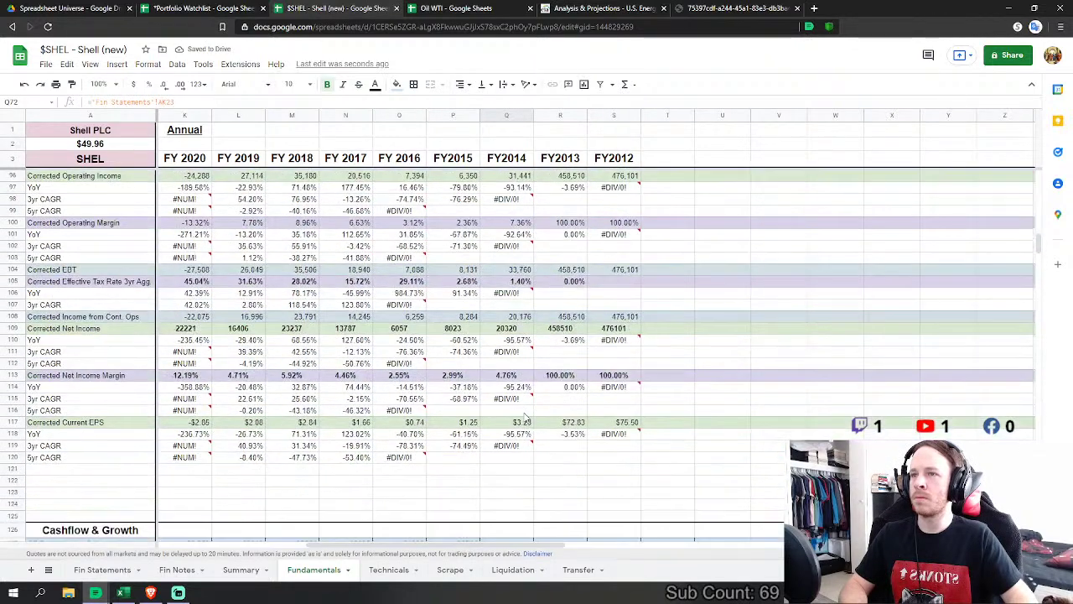
scroll(537, 381, "down", 2)
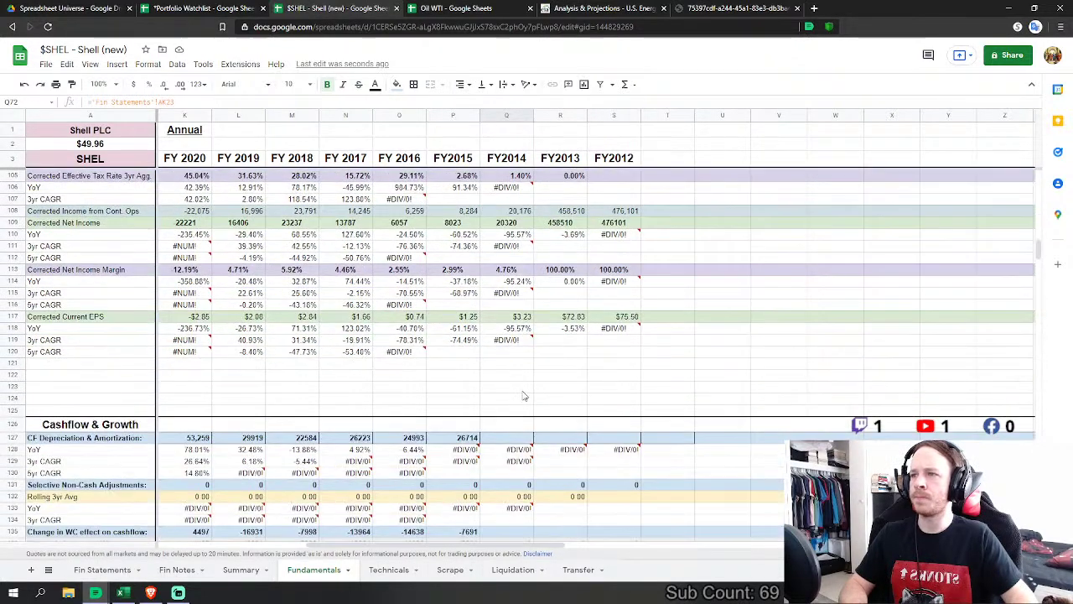
Step: Link FY2014 CF Depreciation & Amortization to the 2014 depreciation, depletion and amortisation figure in Fin Statements cell AK60
left_click(508, 445)
scroll(507, 445, "down", 3)
type("=")
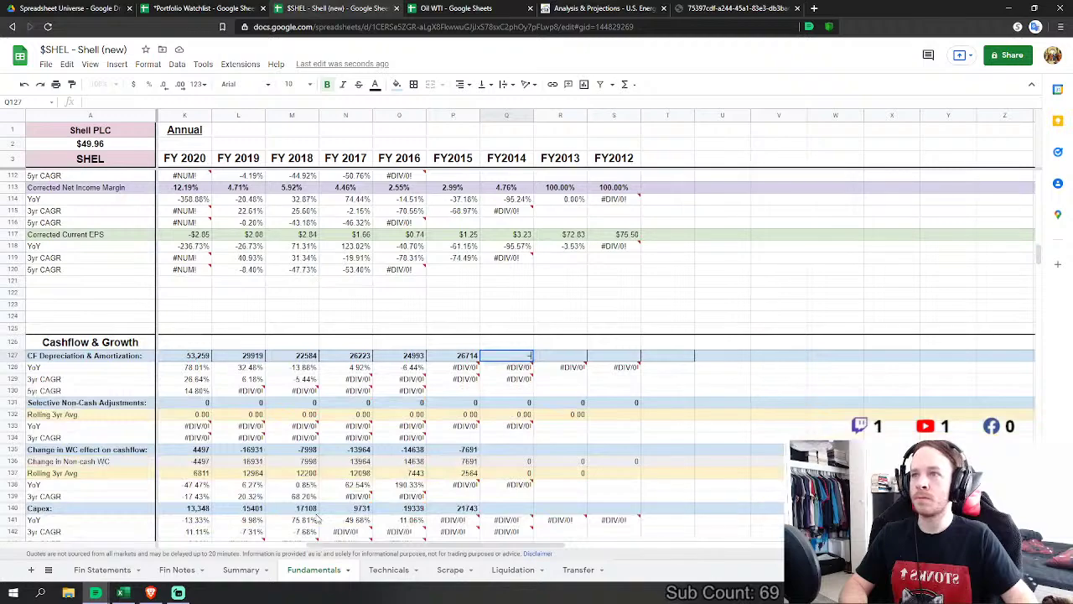
left_click(102, 569)
scroll(399, 404, "down", 1)
scroll(400, 404, "down", 12)
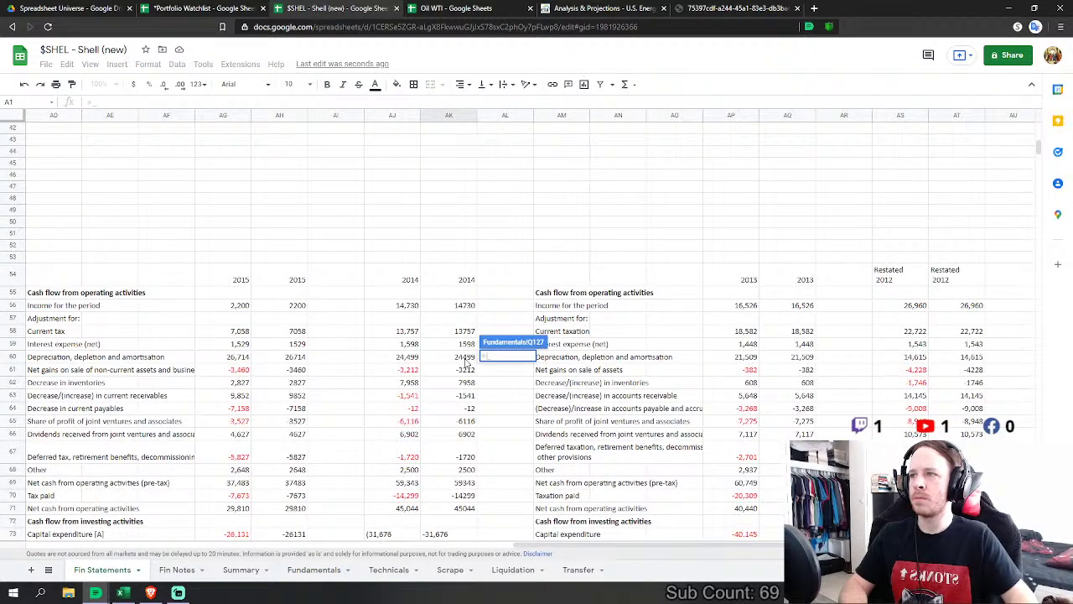
left_click(468, 357)
key("Return")
Step: Set FY2014 Change in WC effect on cashflow to the SUM of the 2014 figures in Fin Statements cells AK61:AK70
scroll(501, 433, "down", 2)
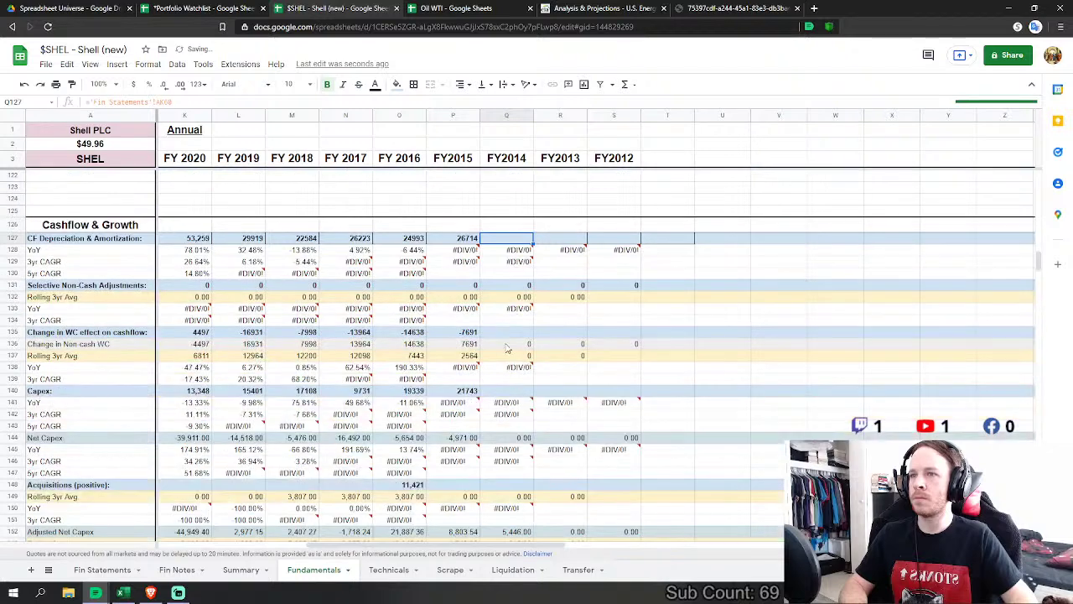
left_click(512, 332)
type("=SUM(")
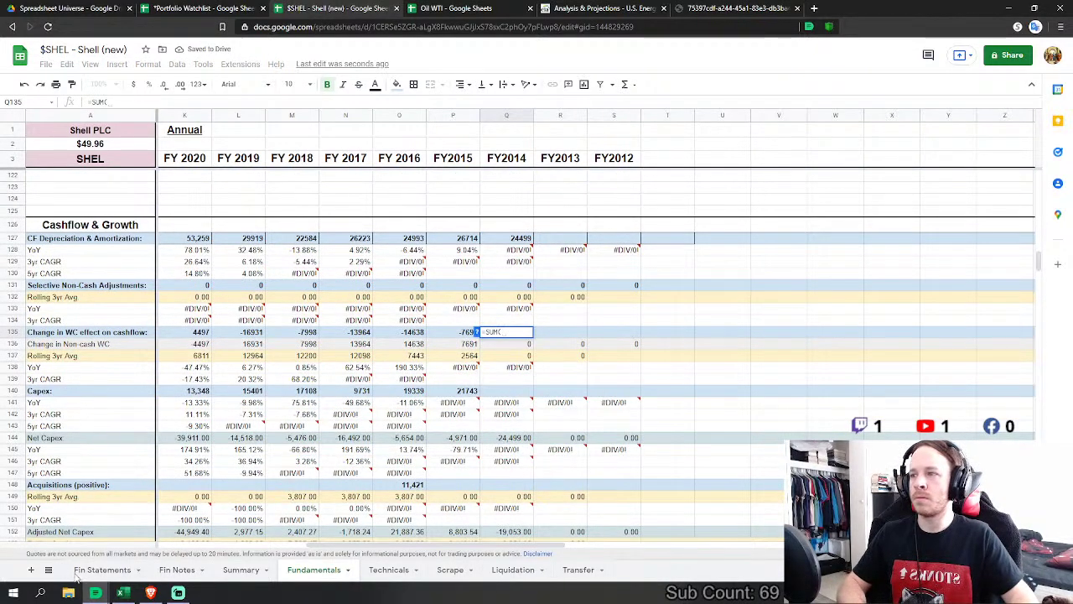
left_click(102, 569)
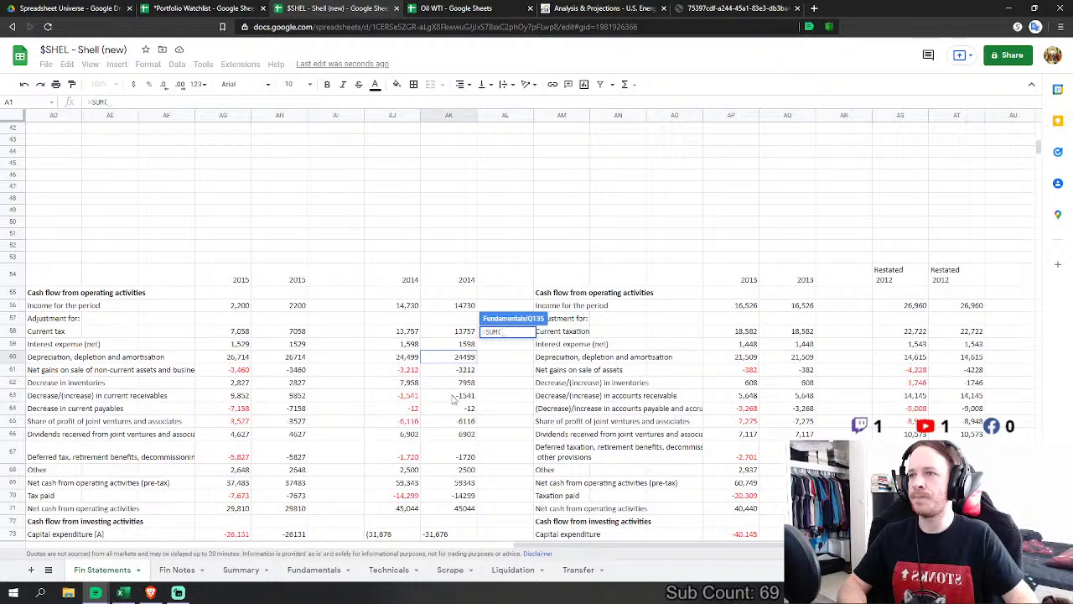
left_click_drag(471, 373, 468, 497)
scroll(537, 457, "down", 2)
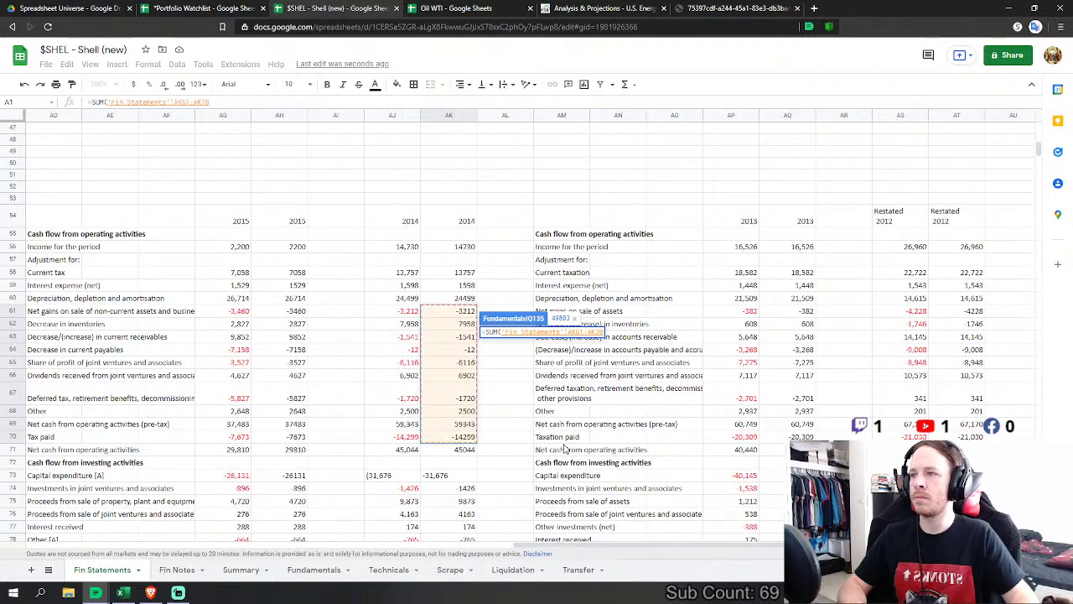
key("Return")
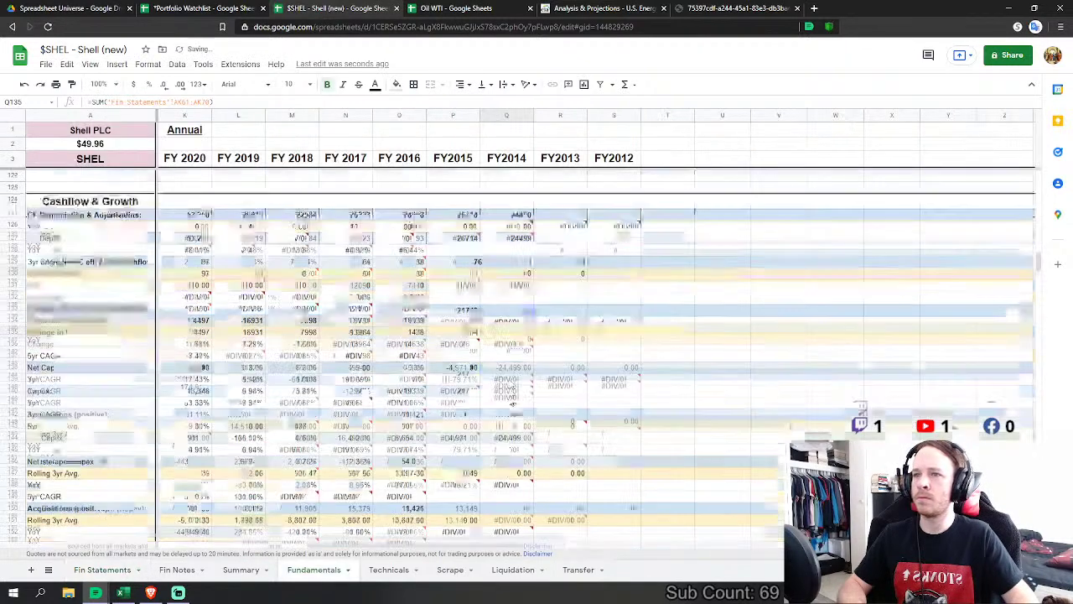
Step: Set FY2014 Capex to the 2014 investing items in Fin Statements cells AK73, AK74, AK75, AK76 and AK77, each subtracted
type("=")
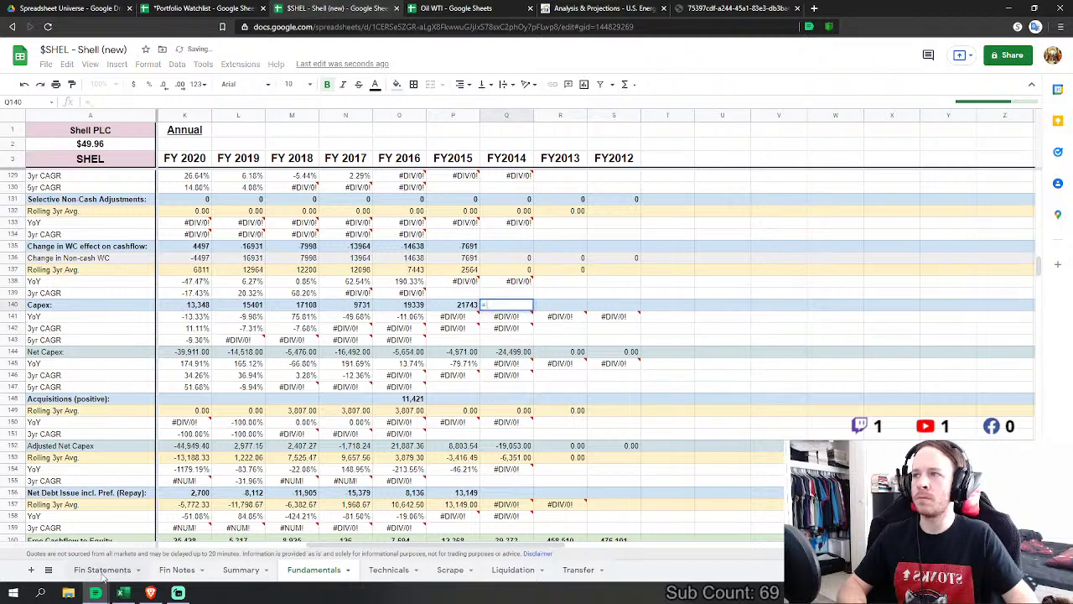
left_click(103, 569)
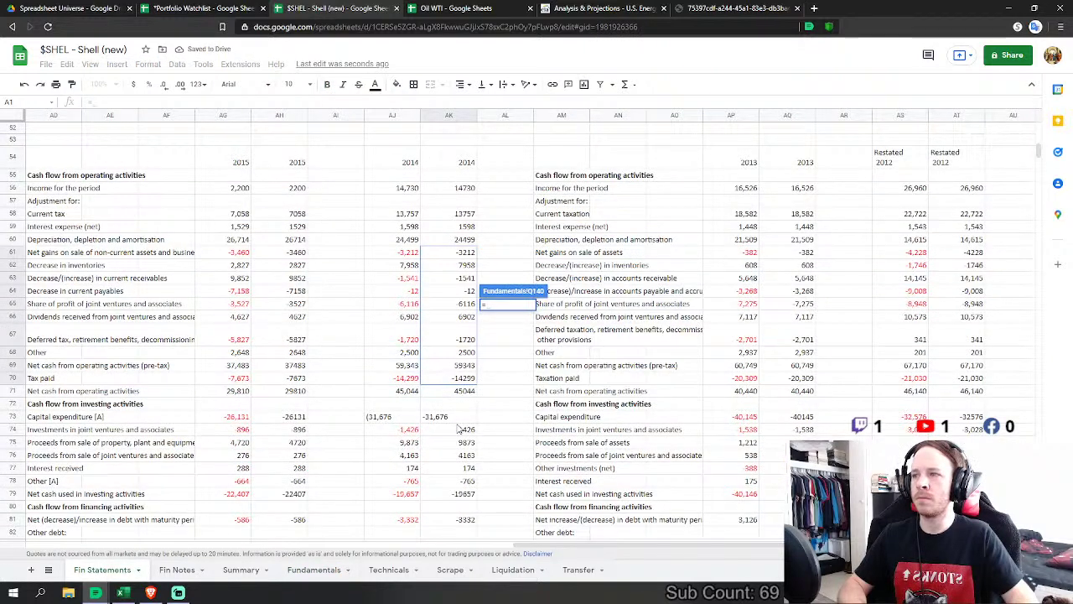
left_click(458, 419)
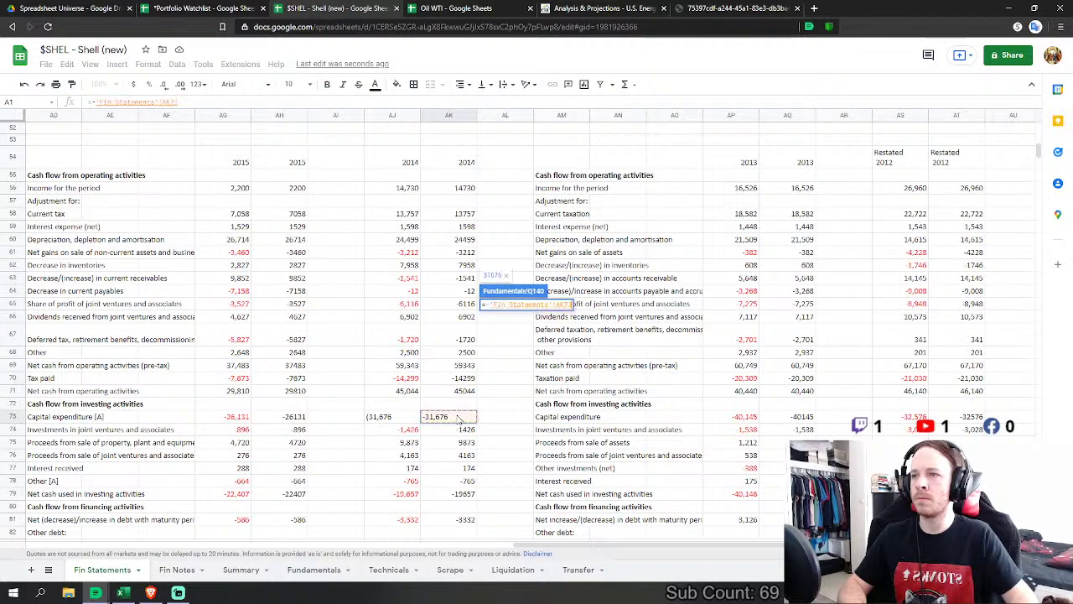
type("-")
left_click(468, 430)
type("-")
left_click(468, 442)
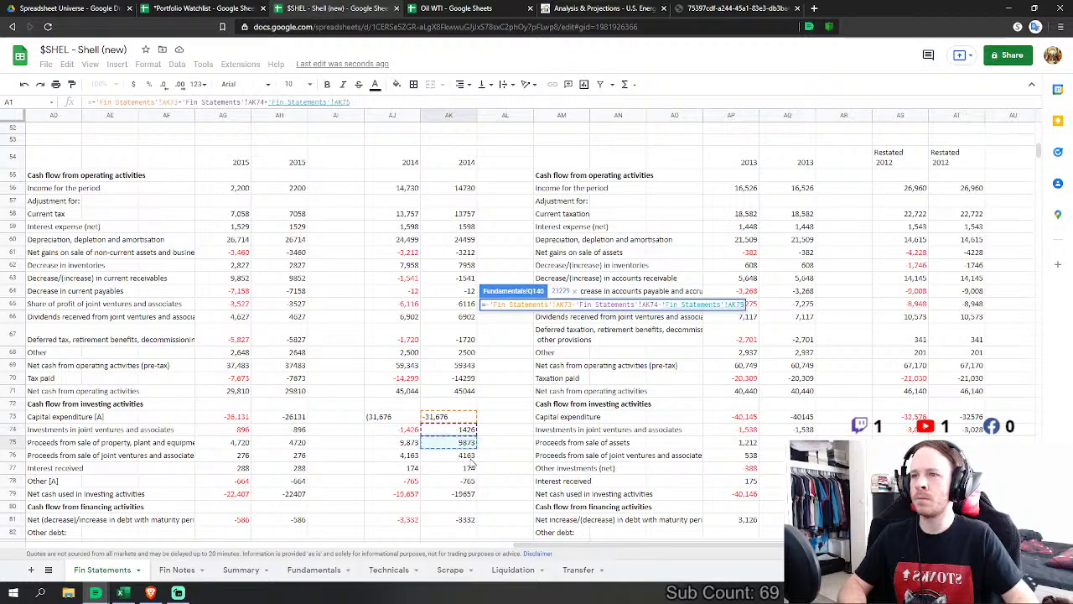
type("-")
left_click(468, 457)
type("-'Fin Statements'!AK76-")
left_click(468, 468)
scroll(520, 450, "down", 2)
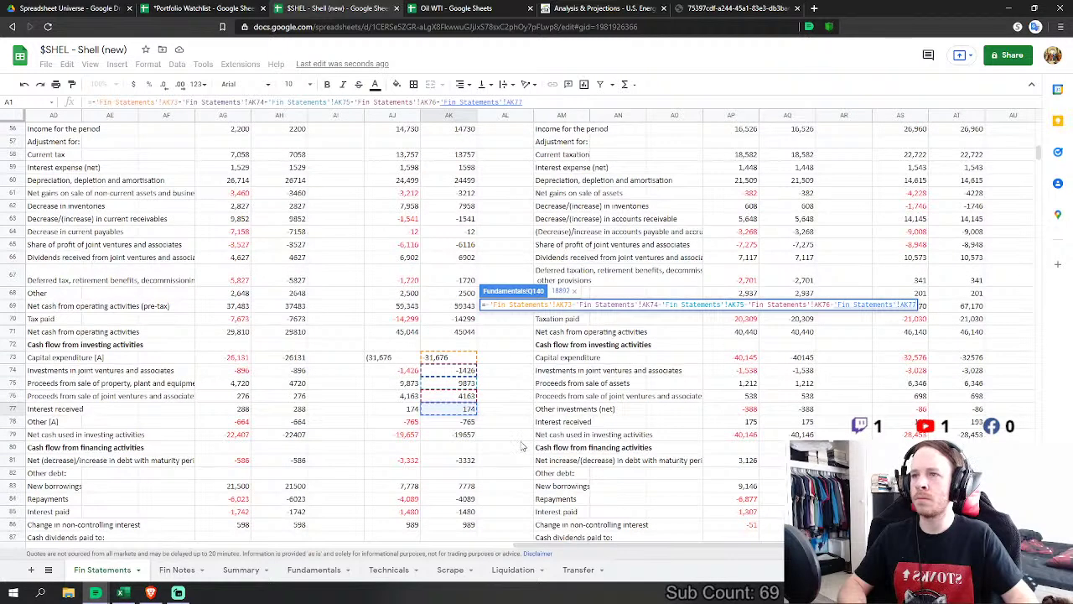
key("Return")
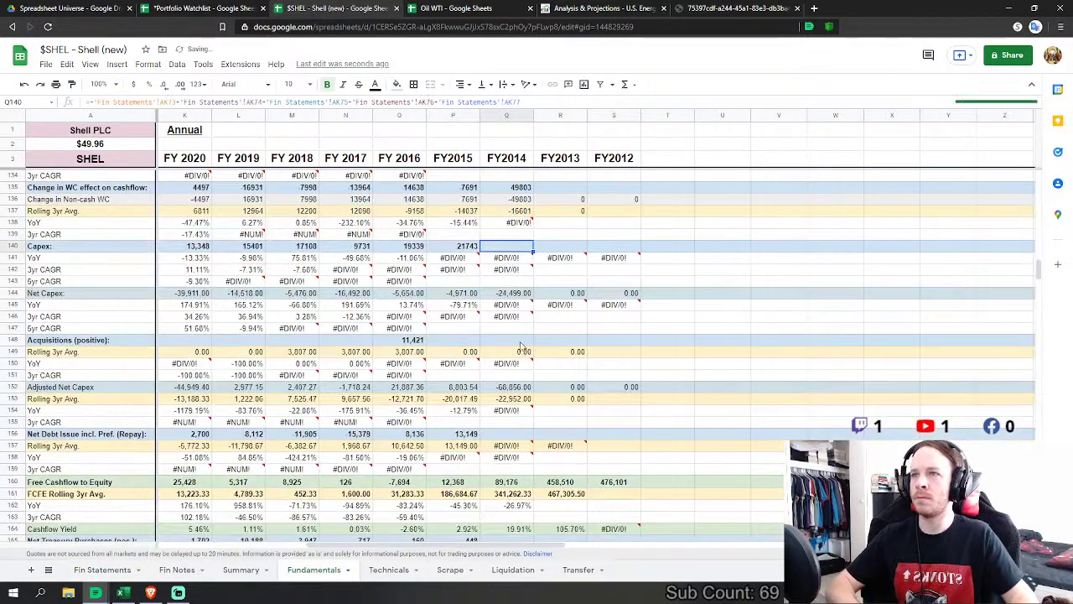
Step: Set FY2014 Net Debt Issue to the sum of the 2014 debt and interest paid figures in Fin Statements cells AK81, AK83, AK84 and AK85
left_click(508, 434)
scroll(512, 434, "down", 3)
type("=")
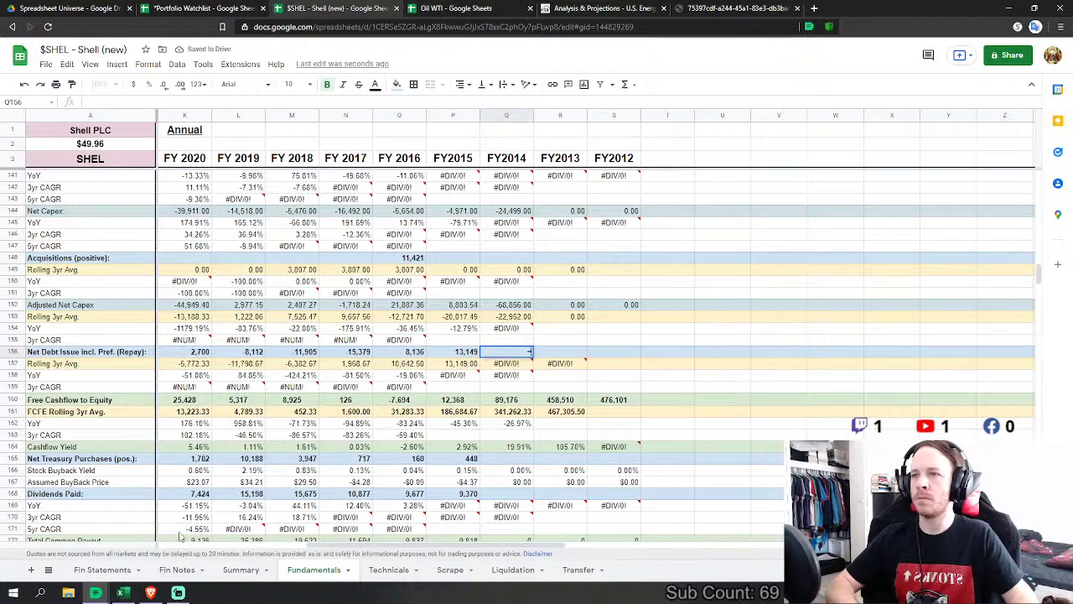
left_click(115, 571)
scroll(466, 321, "down", 4)
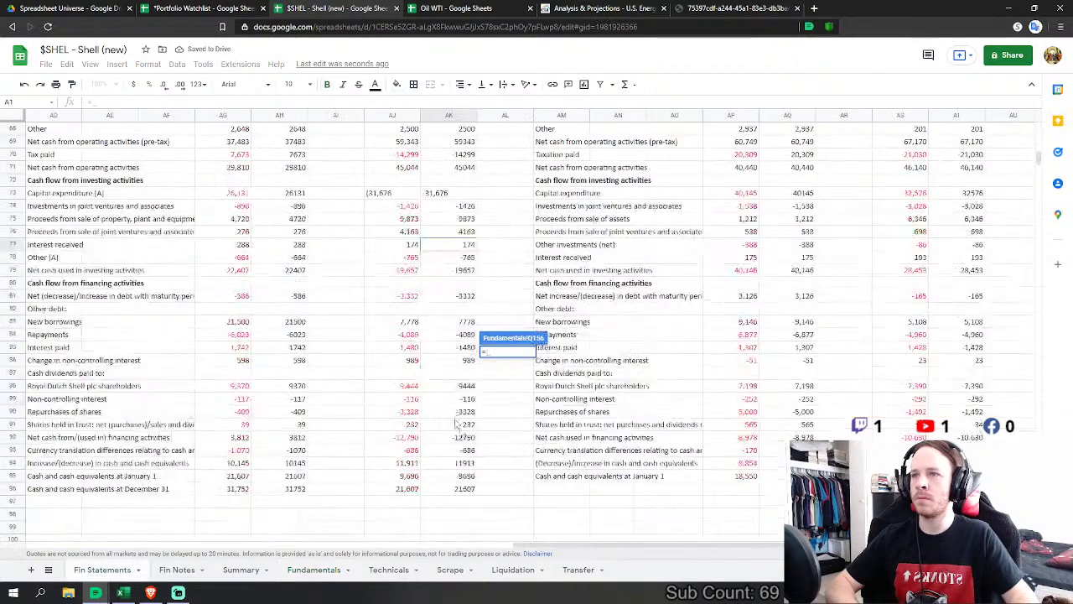
left_click(467, 301)
type("+")
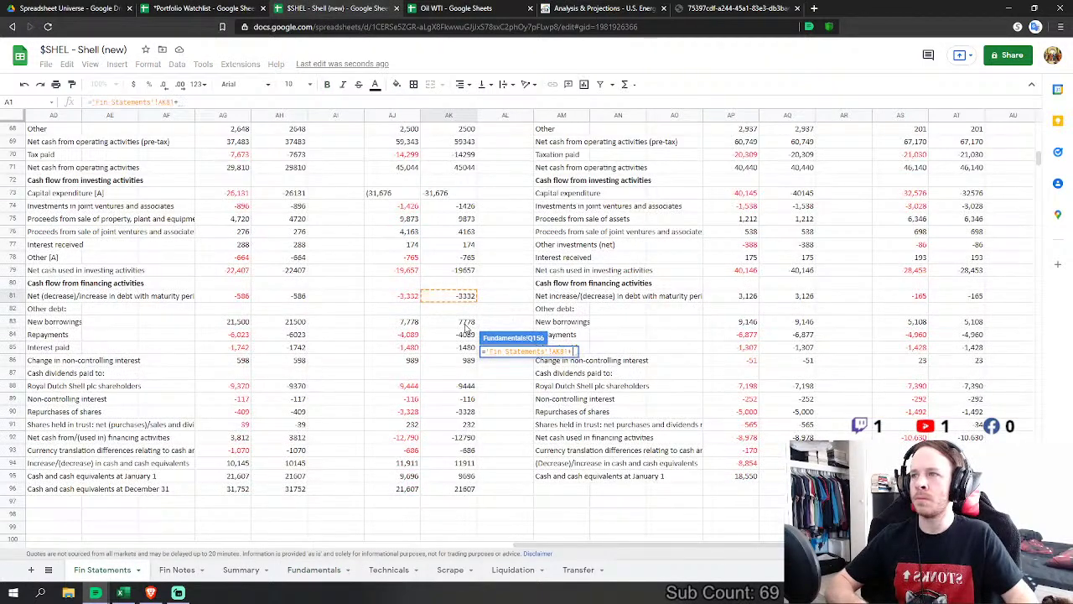
left_click(465, 322)
type("+")
left_click(464, 335)
type("+'Fin Statements'!AK84+")
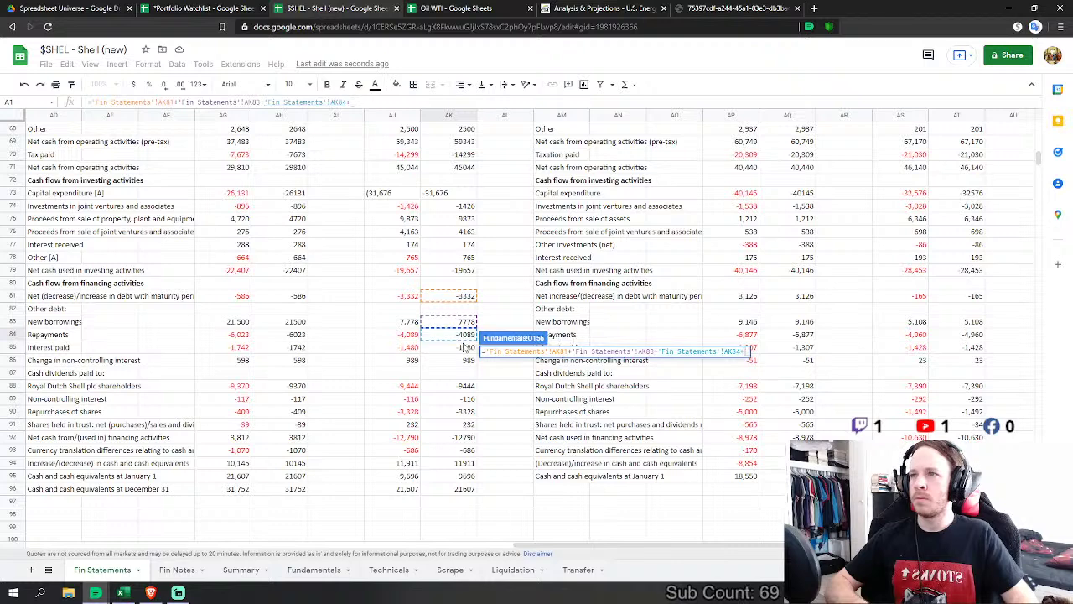
left_click(466, 348)
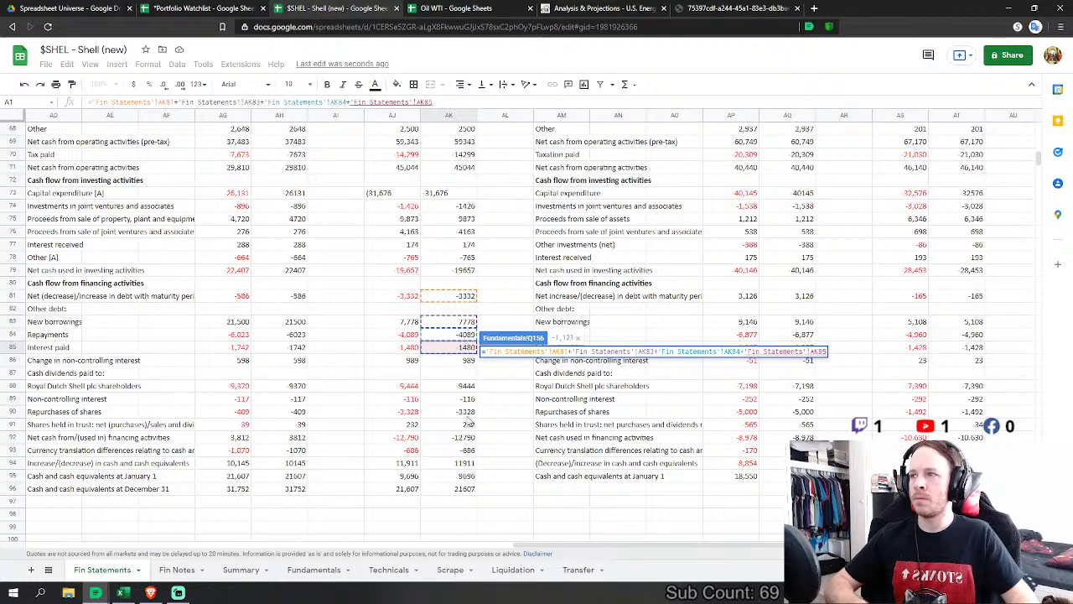
key("Return")
Step: Link FY2014 Net Treasury Purchases to the negated 2014 repurchases of shares figure in Fin Statements cell AK90
left_click(507, 457)
scroll(506, 457, "down", 3)
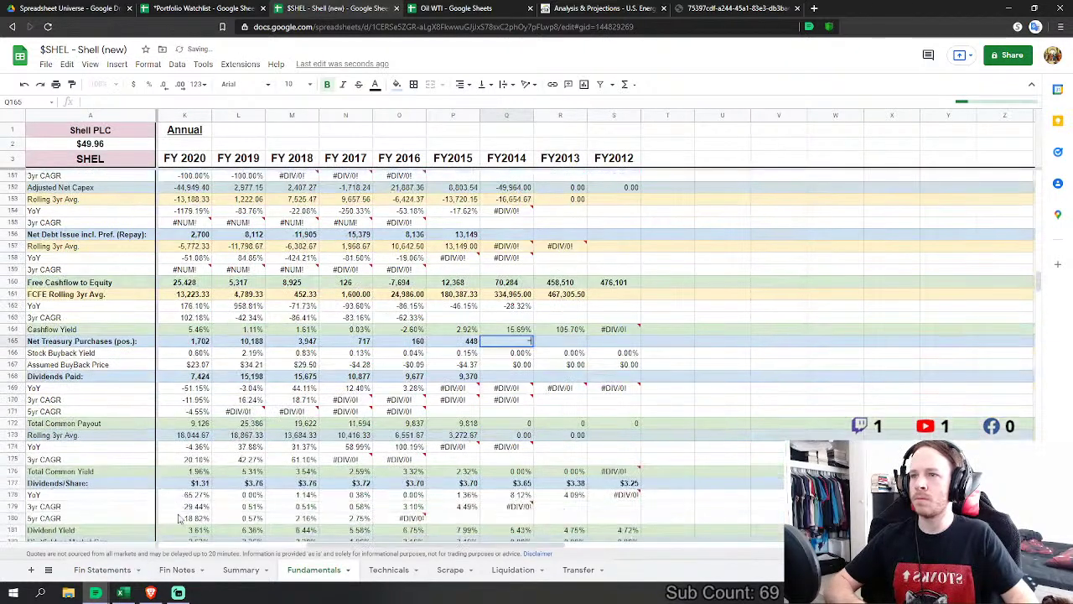
type("=")
left_click(102, 569)
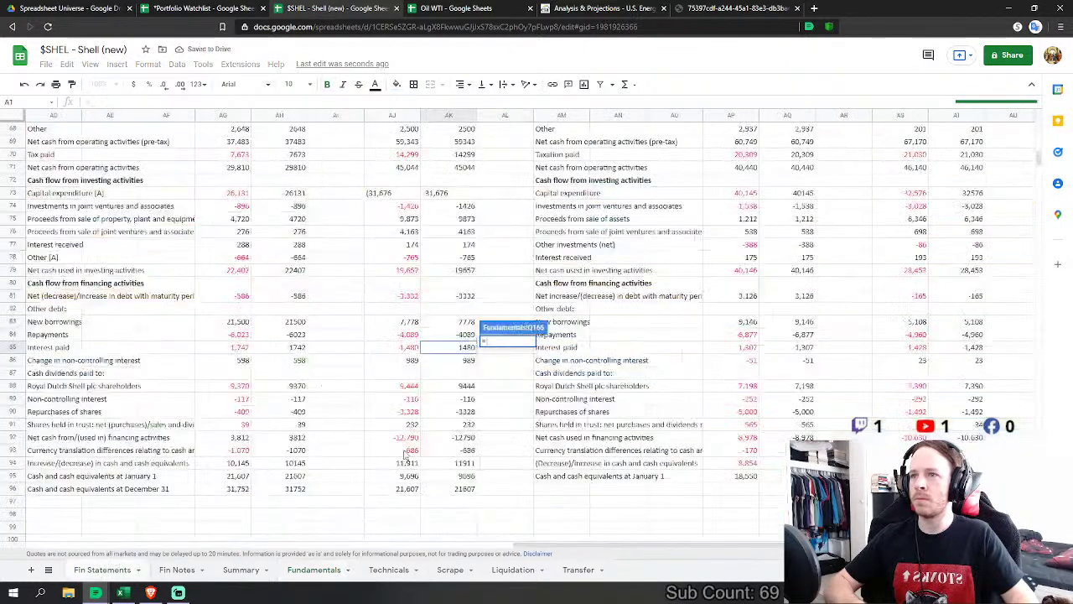
left_click(466, 413)
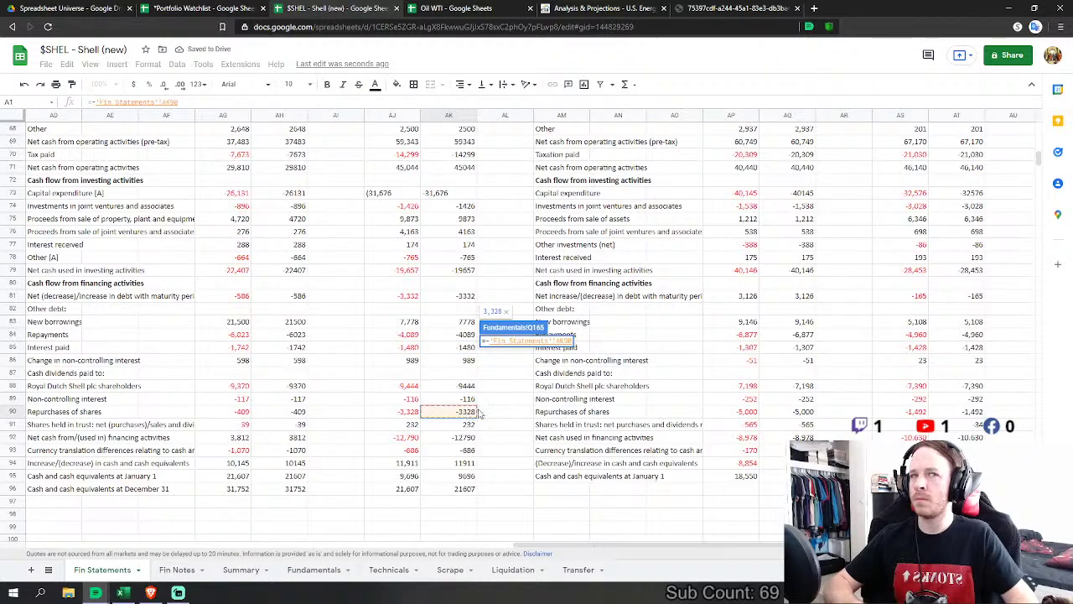
key("Return")
Step: Begin a formula for FY2014 Dividends Paid in the Fundamentals sheet
left_click(506, 376)
type("=")
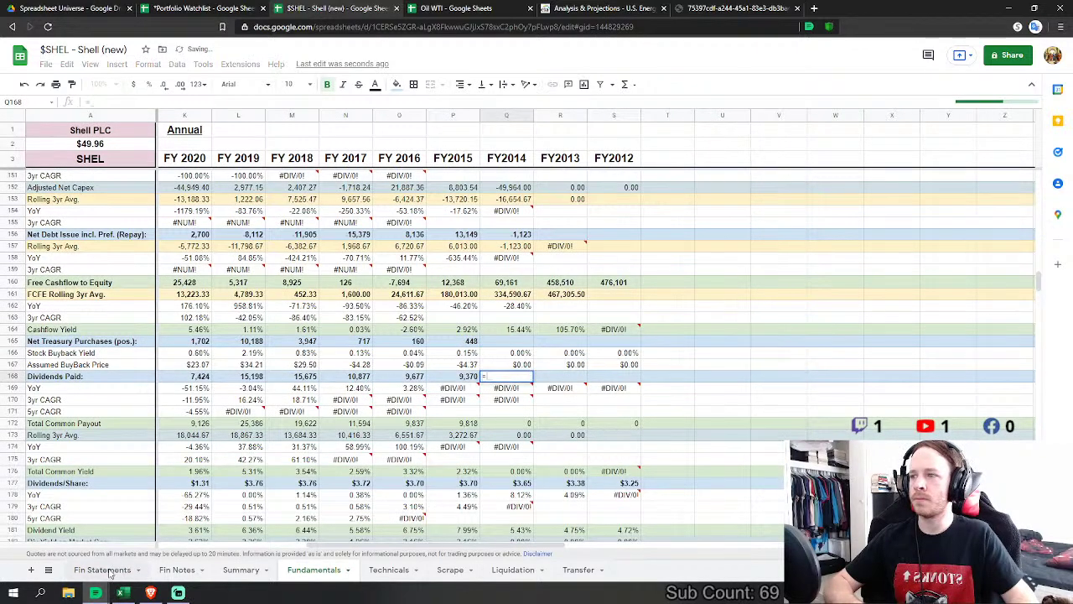
Step: Link FY2014 Dividends Paid to the negated shareholder dividends figure in AK88 of the Fin Statements sheet
left_click(109, 573)
left_click(454, 387)
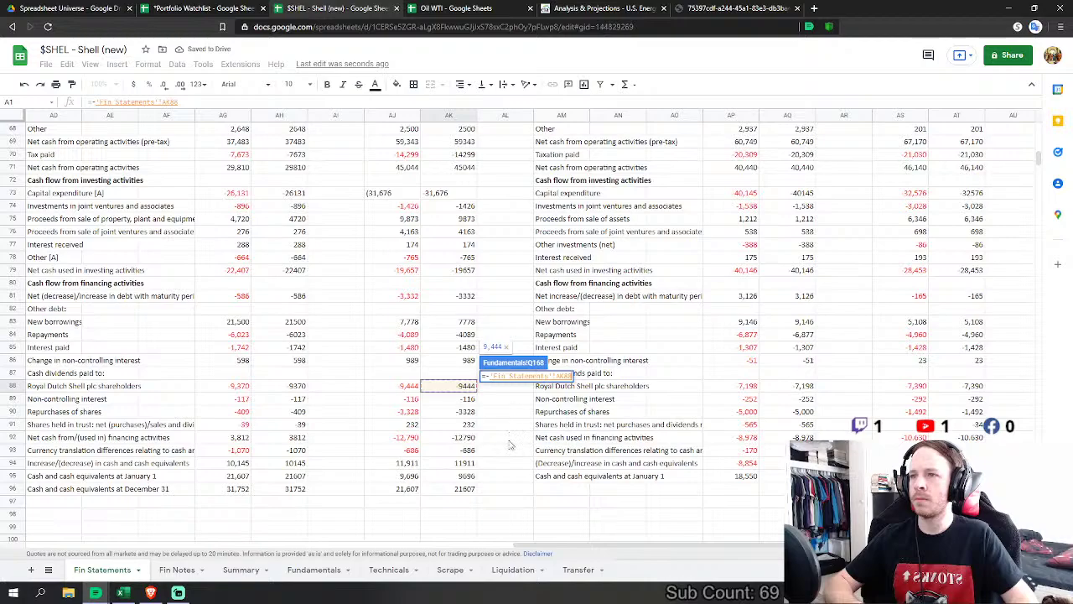
key("Return")
Step: Link FY2014 Cash & Equivalents in Q226 to the cash and cash equivalents figure in Fin Statements AK131
scroll(513, 436, "down", 10)
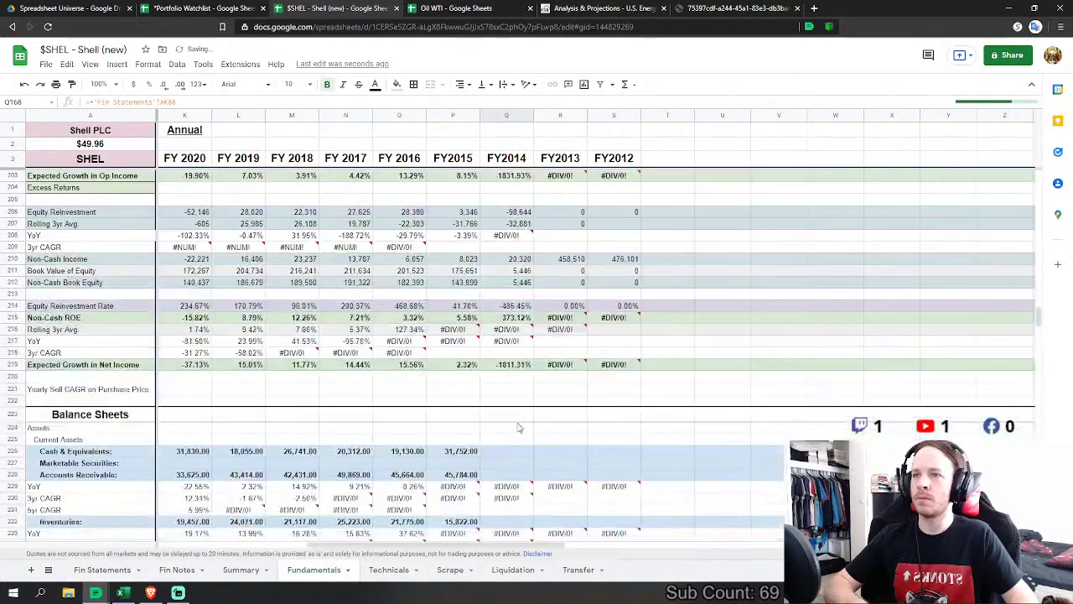
scroll(518, 419, "down", 3)
left_click(526, 366)
type("=")
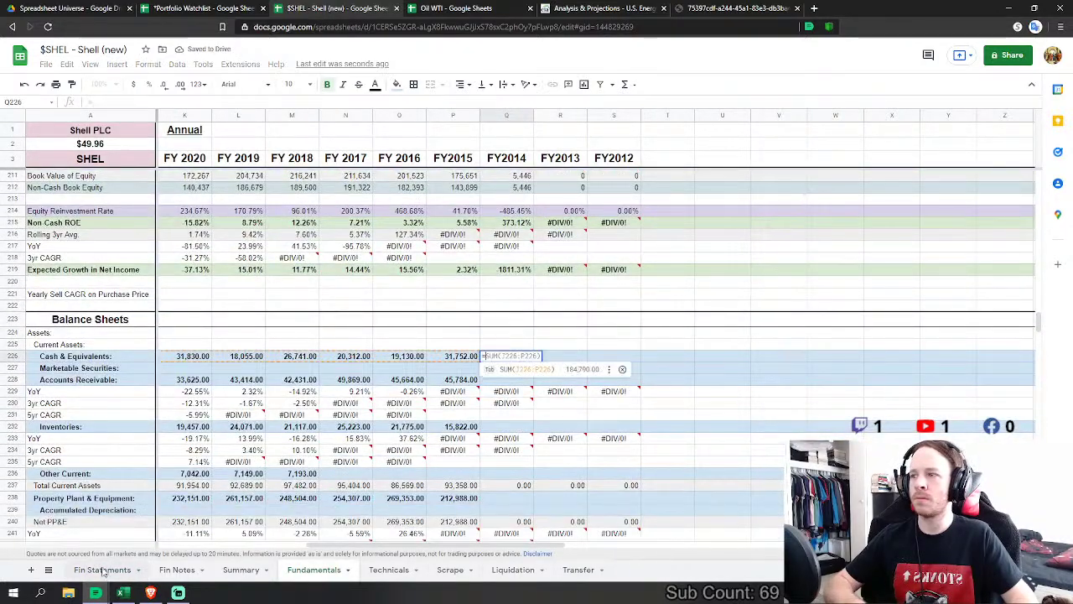
left_click(102, 569)
scroll(396, 431, "down", 7)
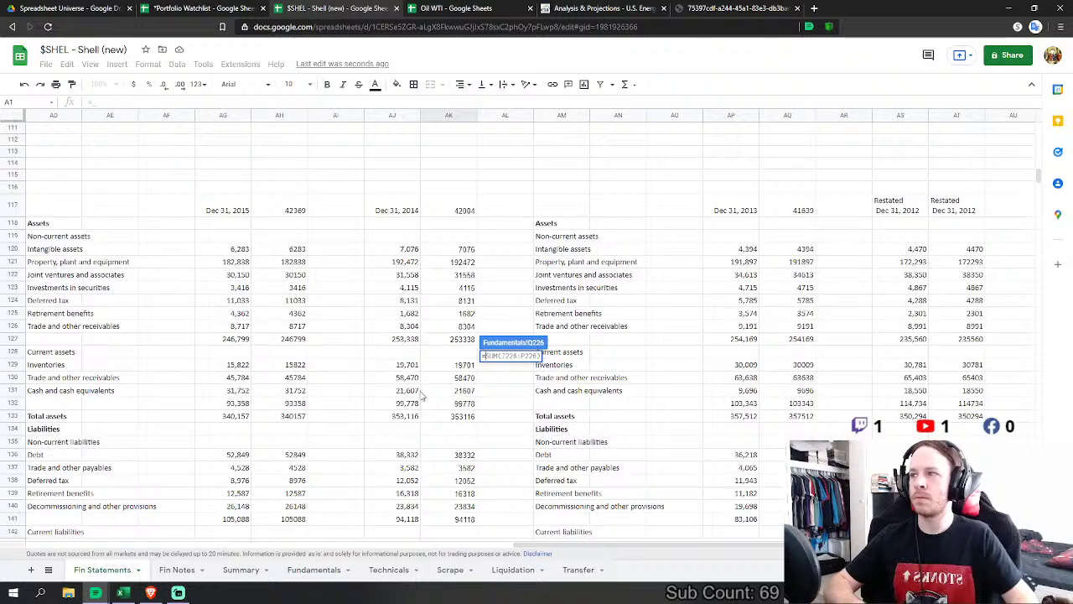
left_click(461, 391)
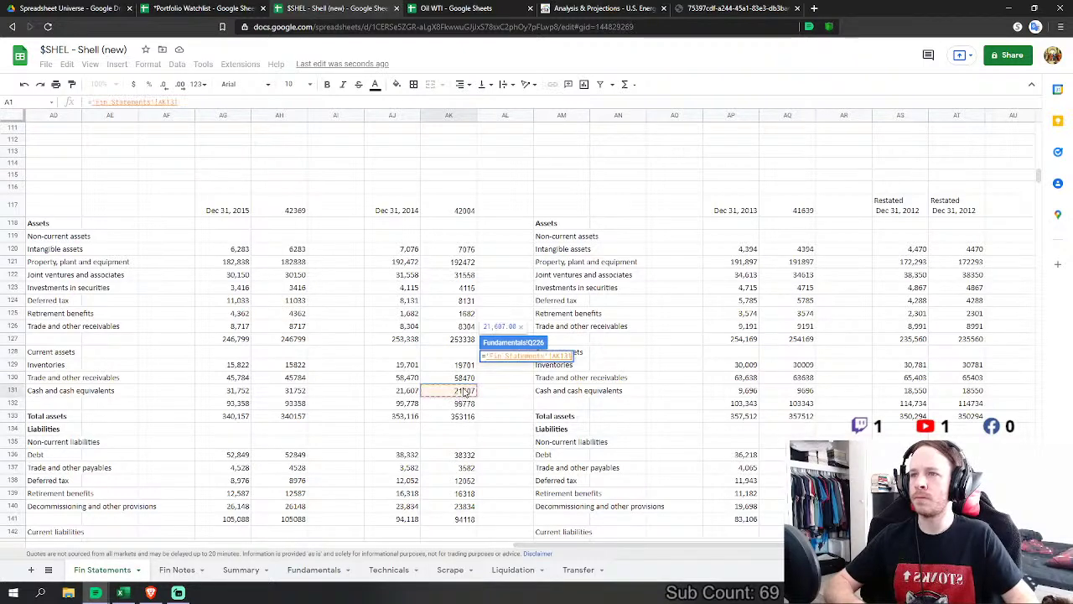
key("Return")
Step: Link FY2014 Accounts Receivable in Q228 to the current trade and other receivables in Fin Statements AK130
type("=")
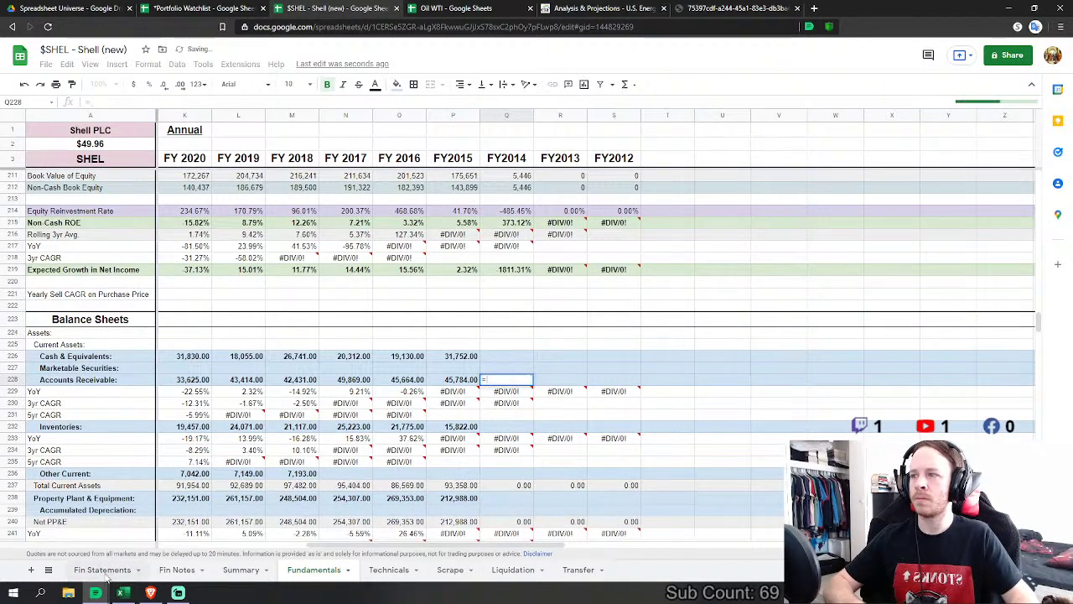
left_click(102, 569)
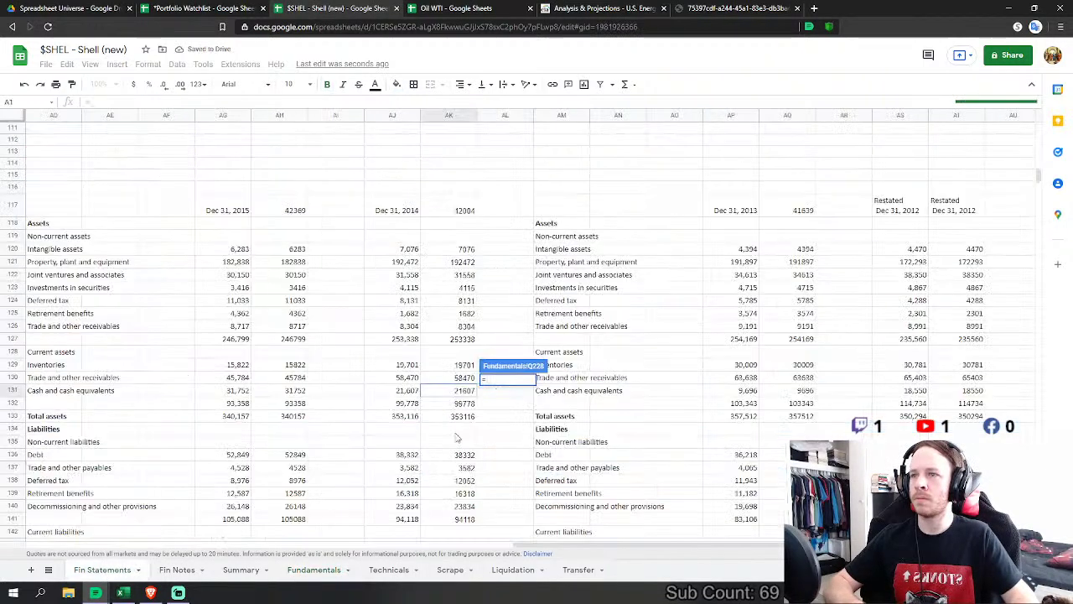
left_click(466, 378)
key("Return")
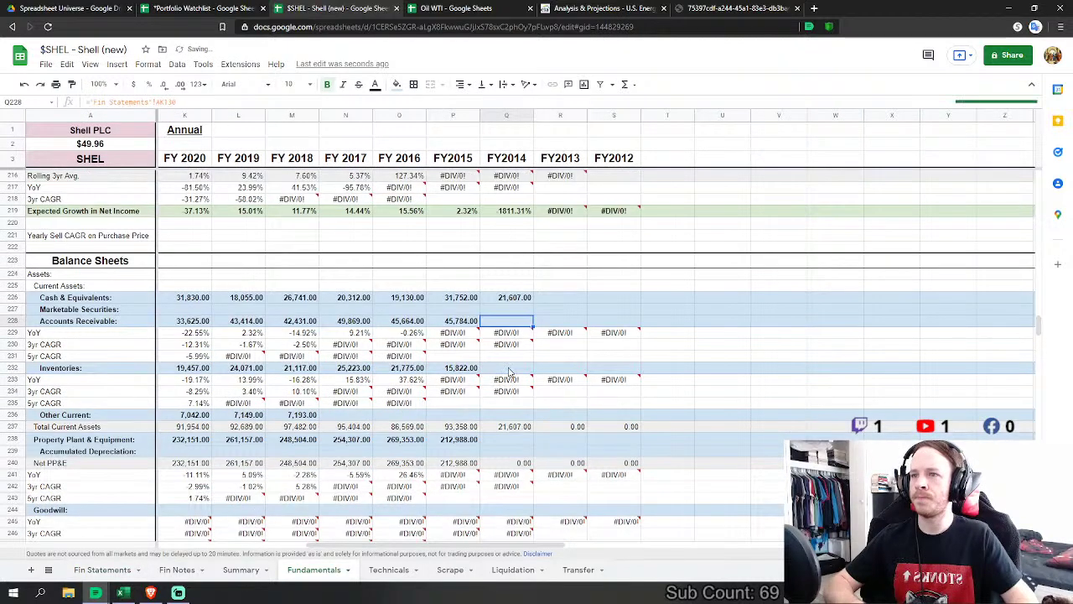
Step: Link FY2014 Inventories in Q232 to the inventories figure in Fin Statements AK129
left_click(507, 367)
type("=")
left_click(103, 569)
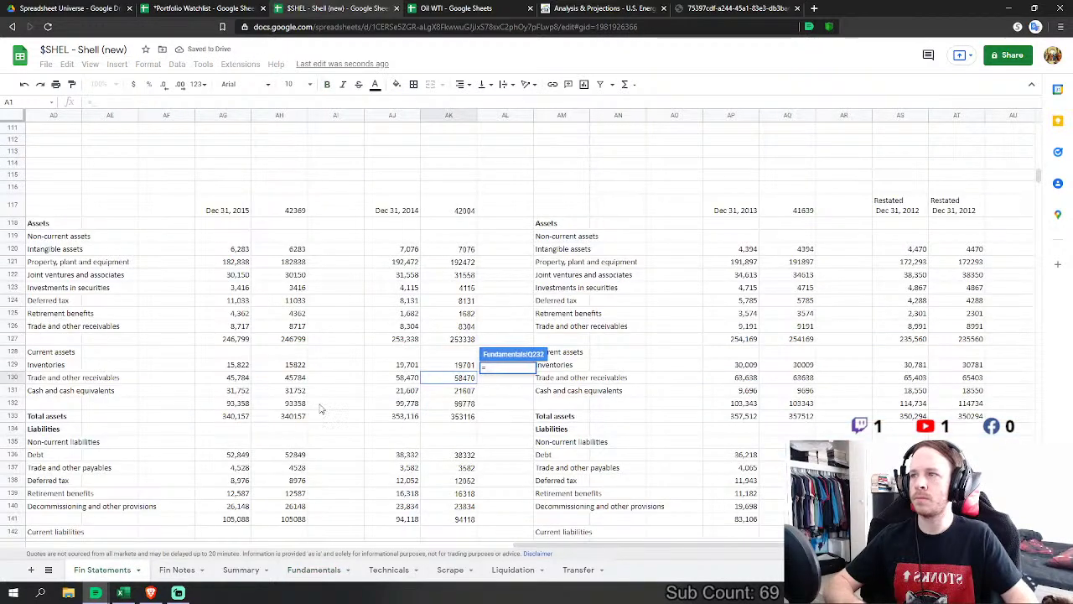
left_click(469, 368)
key("Return")
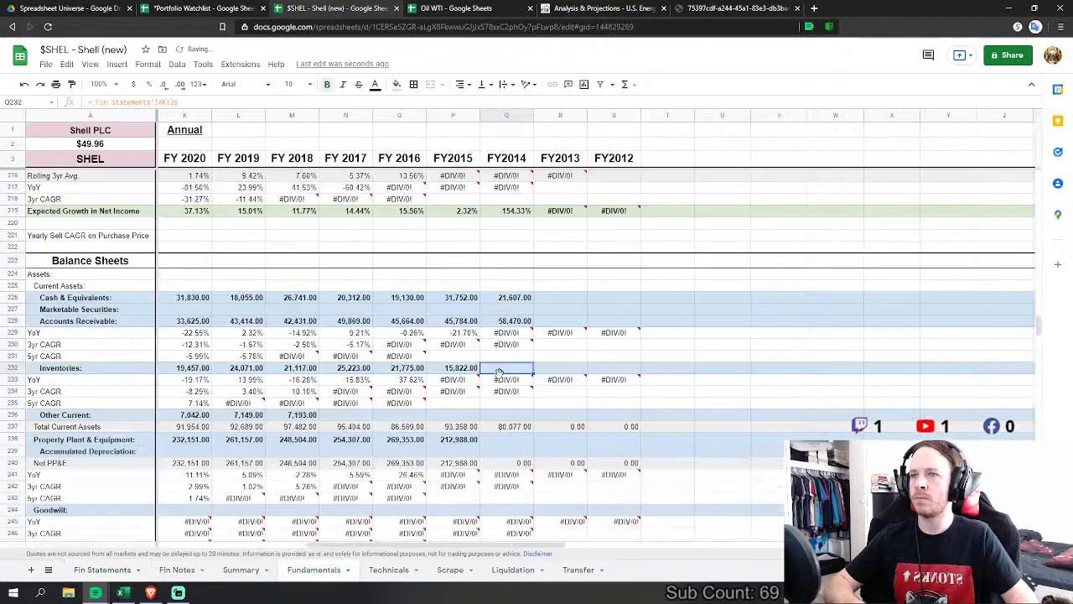
Step: Set FY2014 Property Plant & Equipment in Q238 to the sum of Fin Statements AK121 and AK122, including joint ventures and associates
scroll(517, 419, "down", 1)
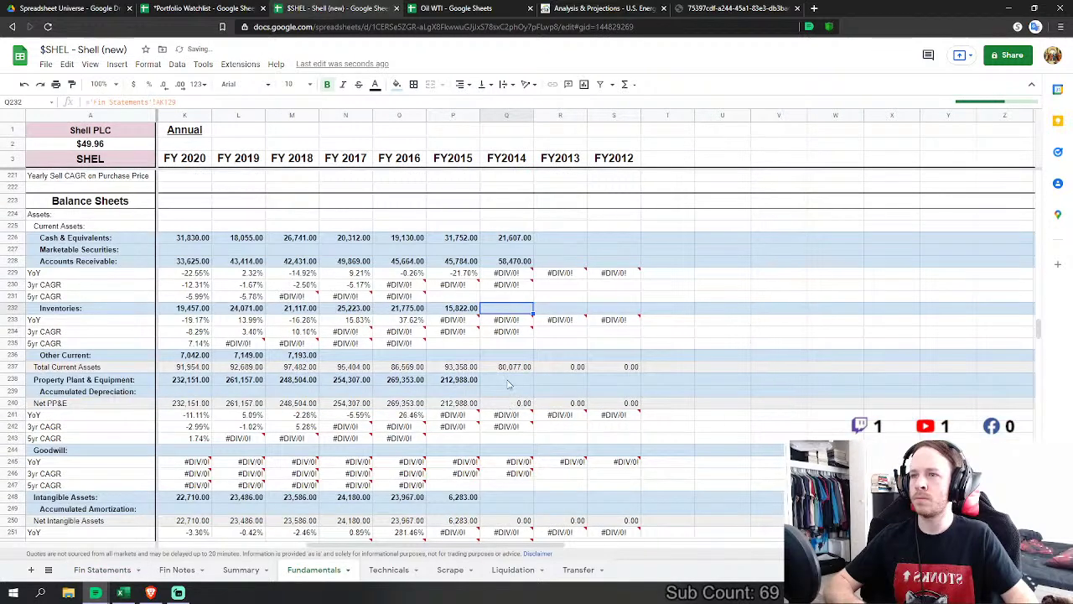
left_click(507, 382)
type("=")
left_click(102, 570)
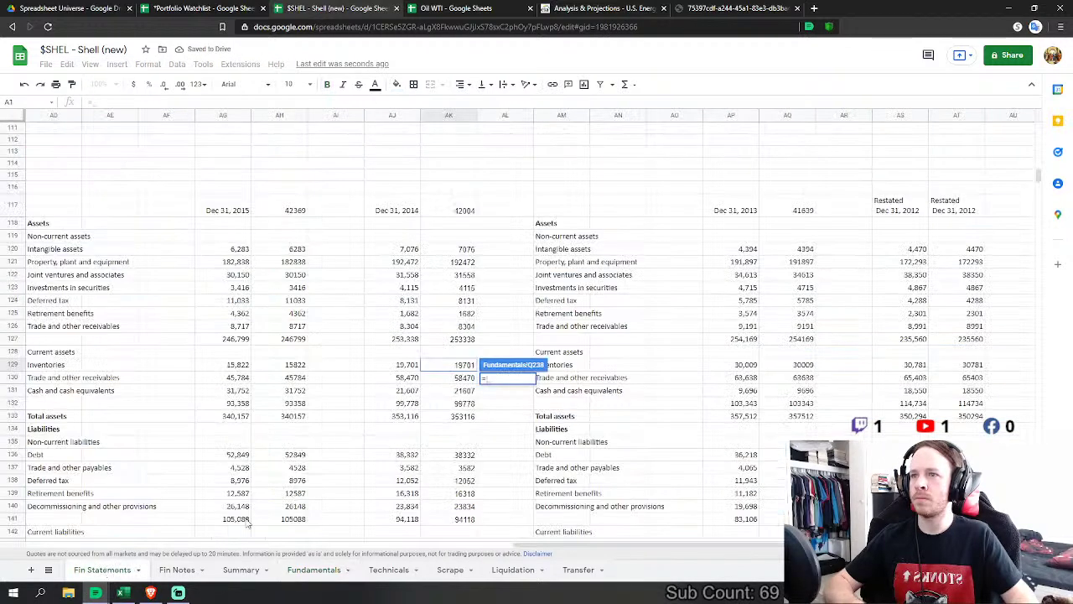
left_click(464, 262)
type("+")
left_click(463, 274)
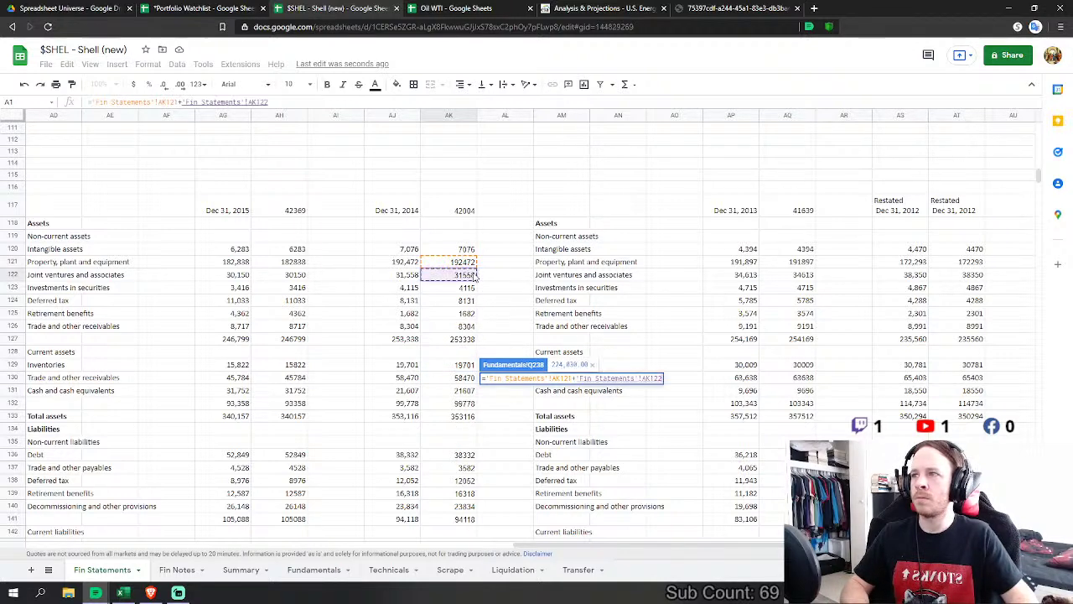
key("Return")
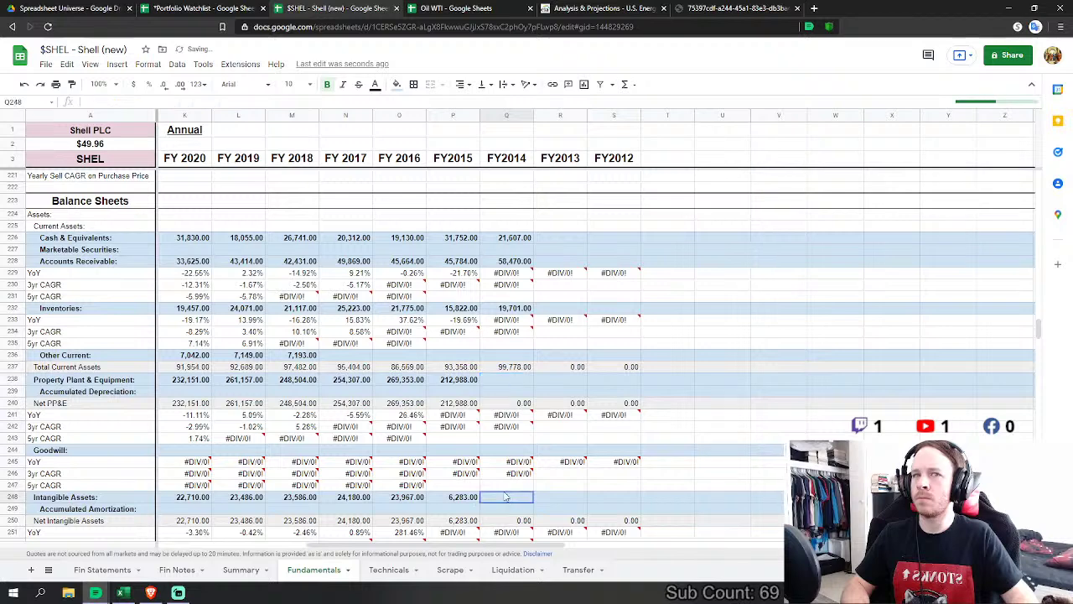
Step: Link FY2014 Intangible Assets in Q248 to the intangible assets figure in Fin Statements AK120
left_click(507, 496)
scroll(602, 445, "down", 1)
type("=")
left_click(101, 570)
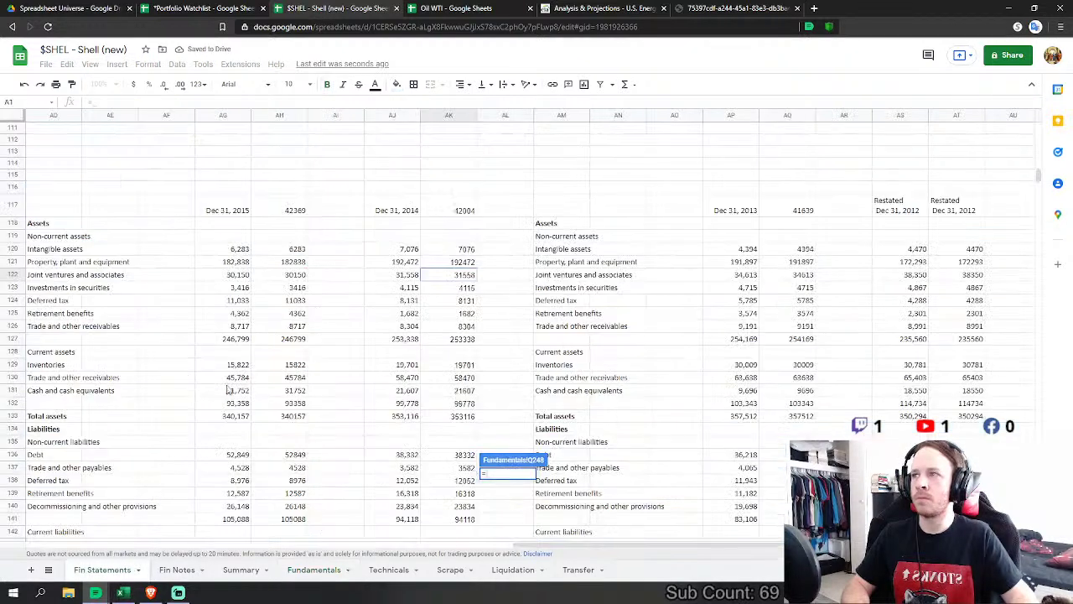
left_click(453, 252)
type("+'Fin Statements'!AK120")
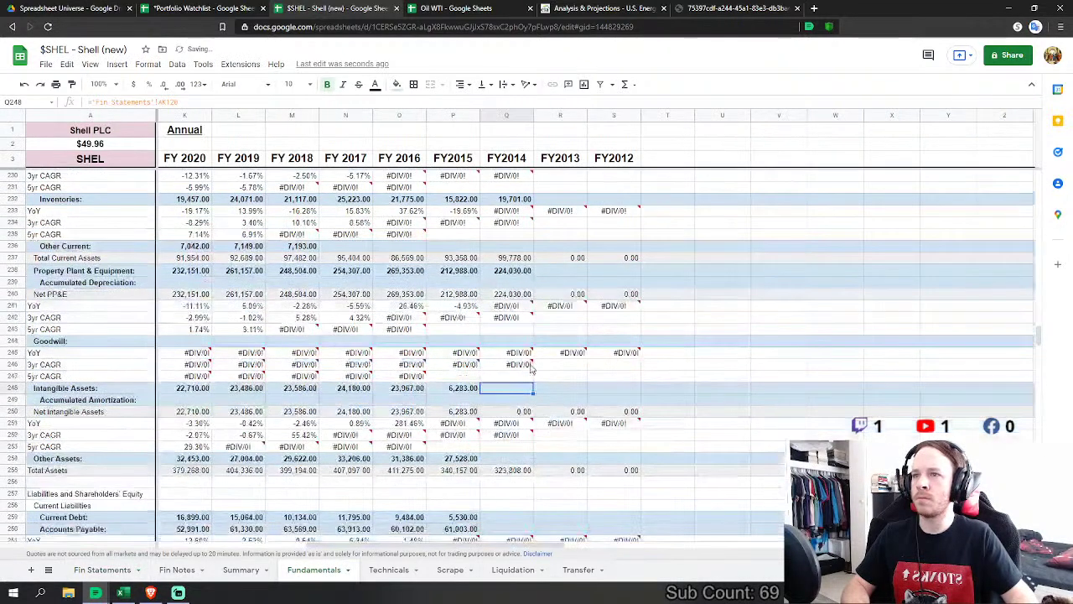
Step: Set FY2014 Other Assets in Q254 to the sum of Fin Statements AK124, AK125, AK123 and AK126
left_click(105, 569)
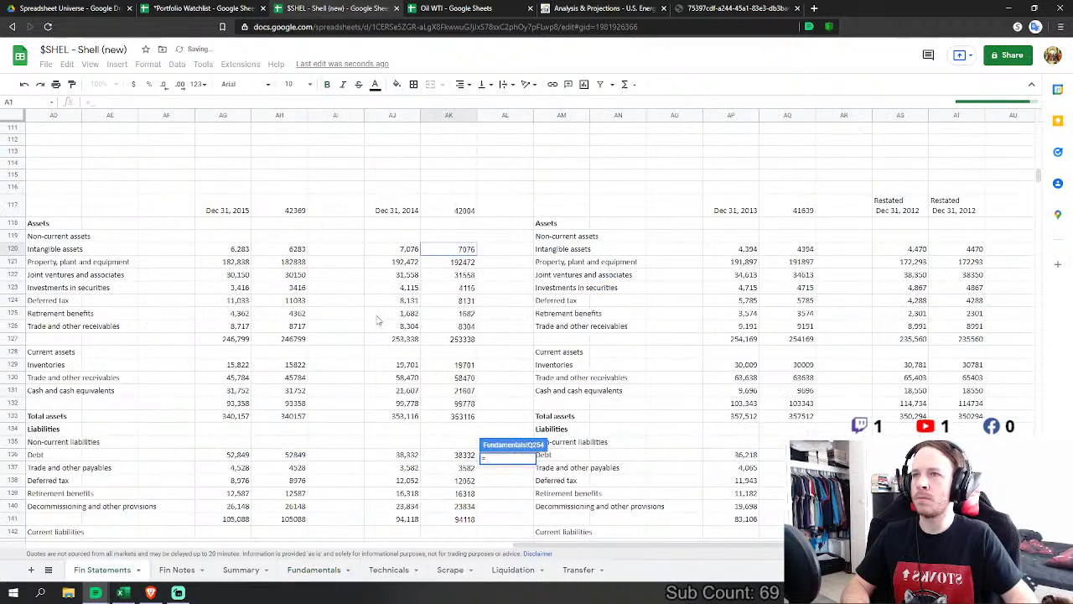
left_click(468, 303)
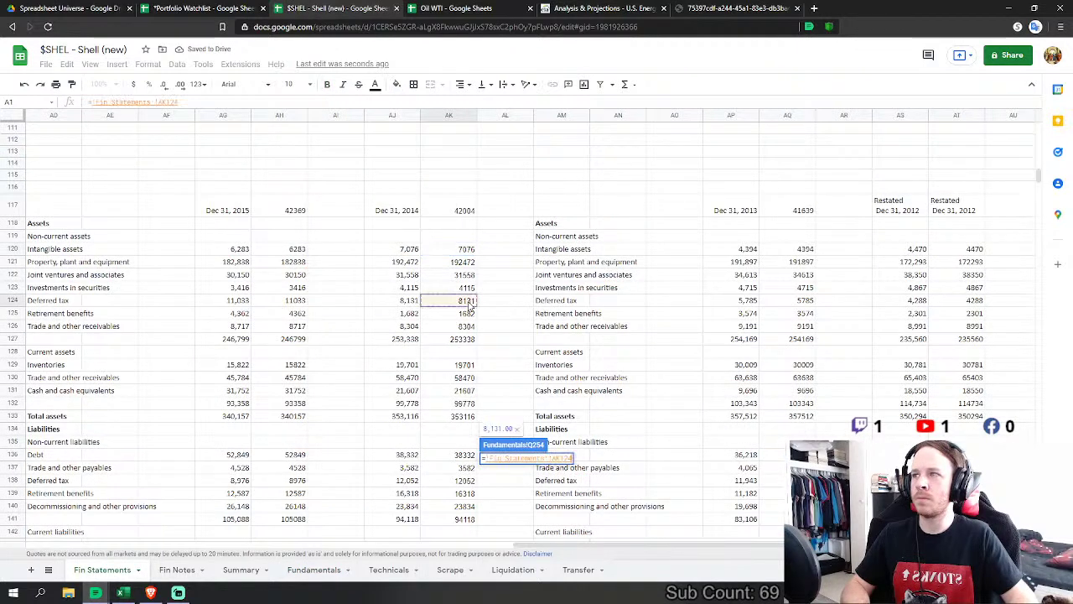
type("+")
left_click(468, 318)
type("+")
left_click(468, 288)
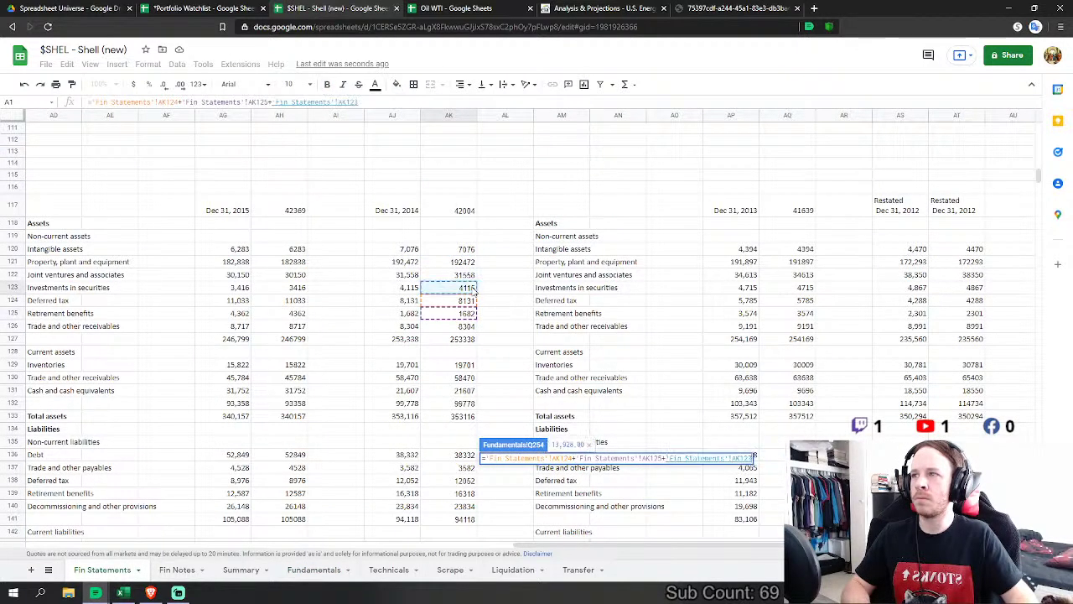
type("+")
left_click(466, 327)
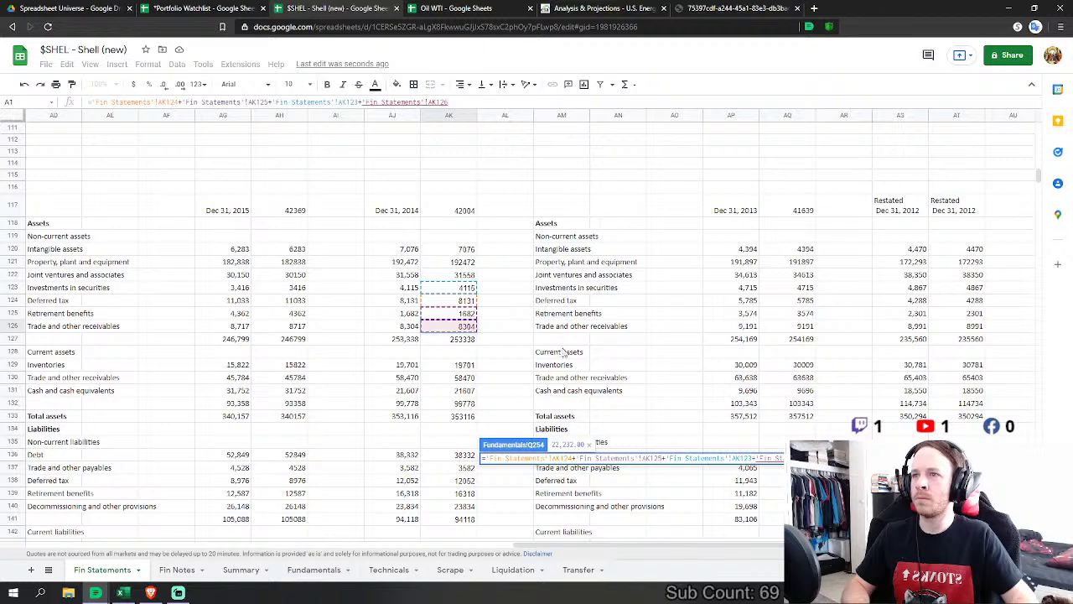
key("Return")
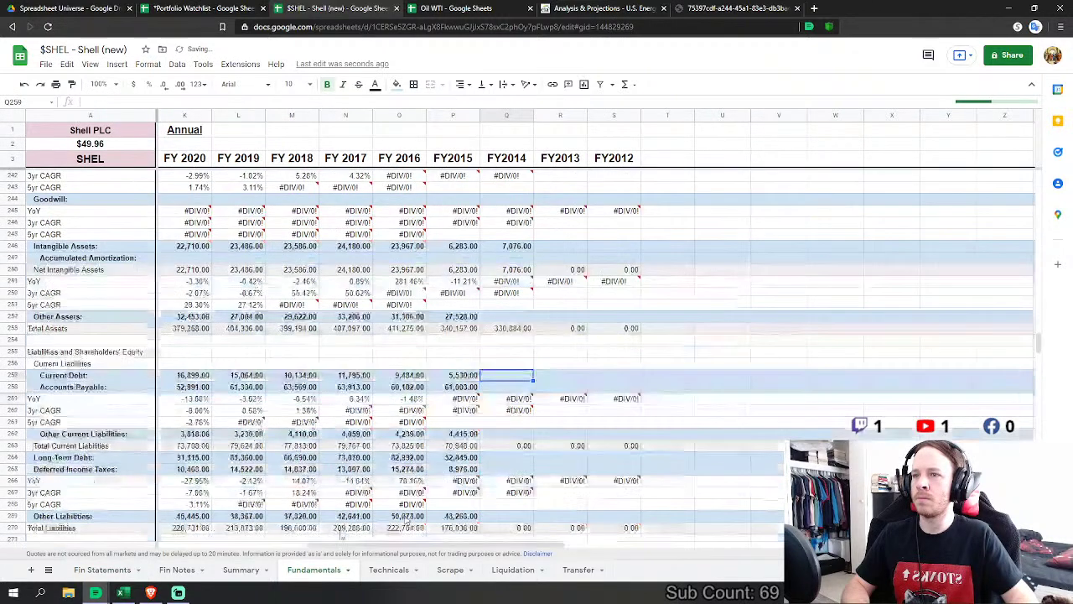
Step: Link FY2014 Current Debt in Q259 to the current liabilities debt figure in Fin Statements AK143
type("=")
left_click(102, 570)
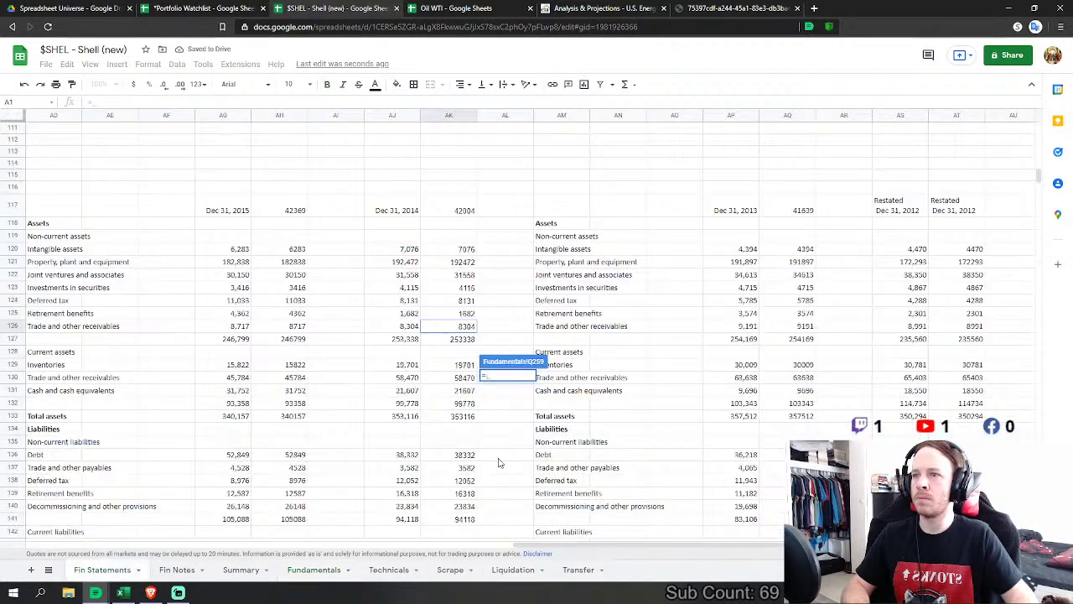
scroll(460, 327, "down", 2)
scroll(460, 327, "down", 2)
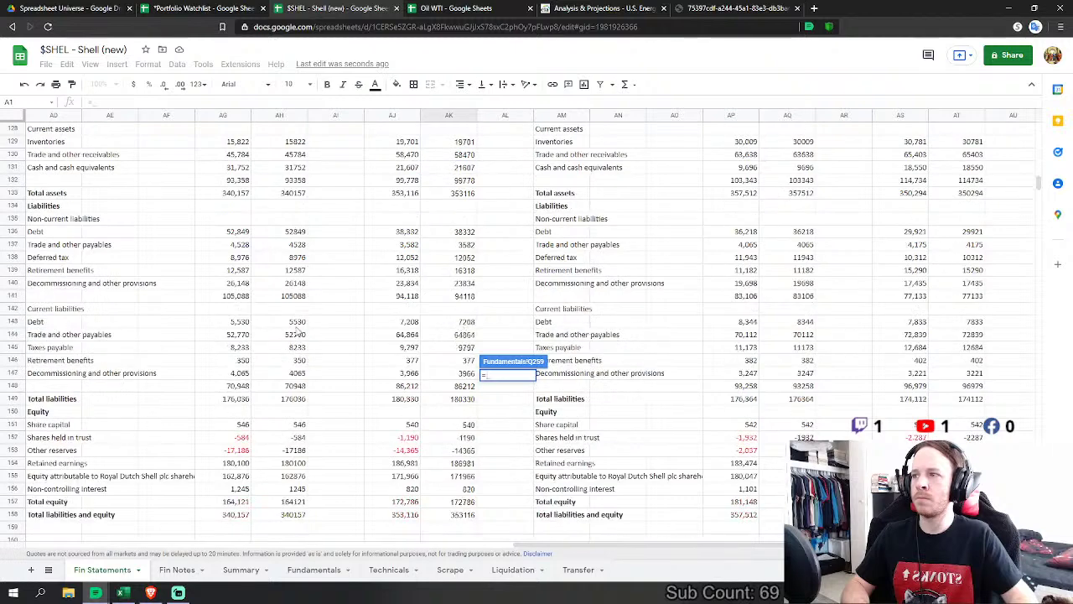
left_click(453, 325)
key("Return")
Step: Set FY2014 Accounts Payable in Q260 to trade and other payables plus taxes payable, Fin Statements AK144 and AK145
key("Down")
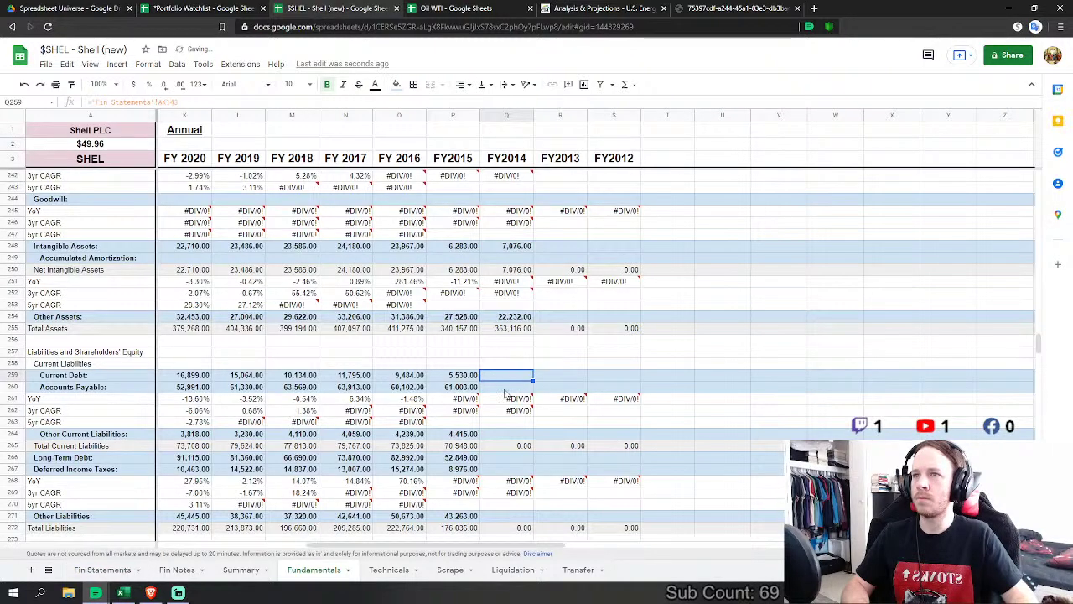
type("=")
left_click(102, 570)
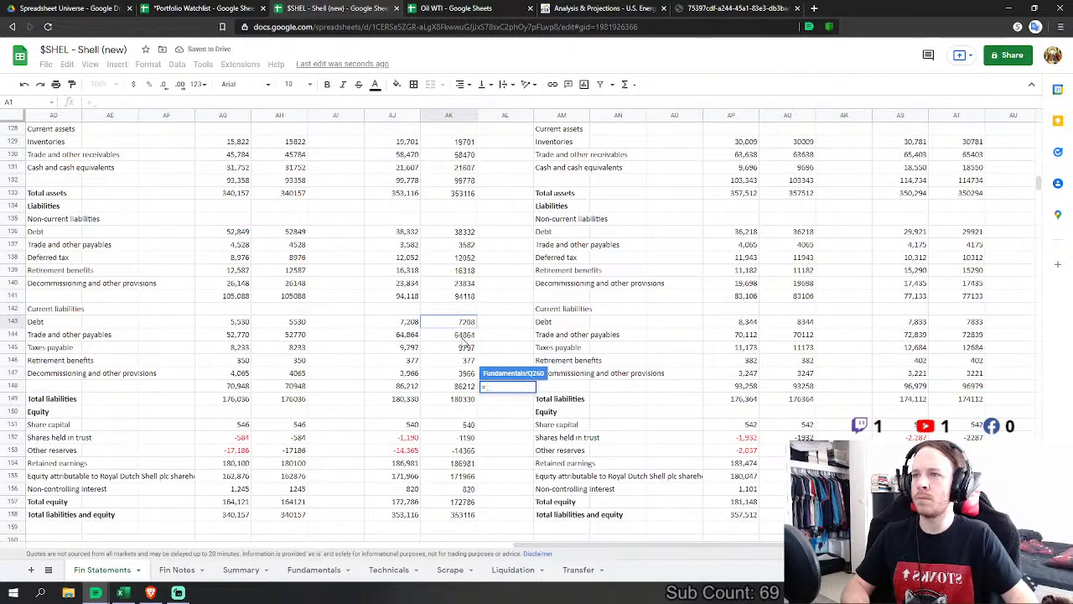
left_click(460, 343)
key("Return")
key("F2")
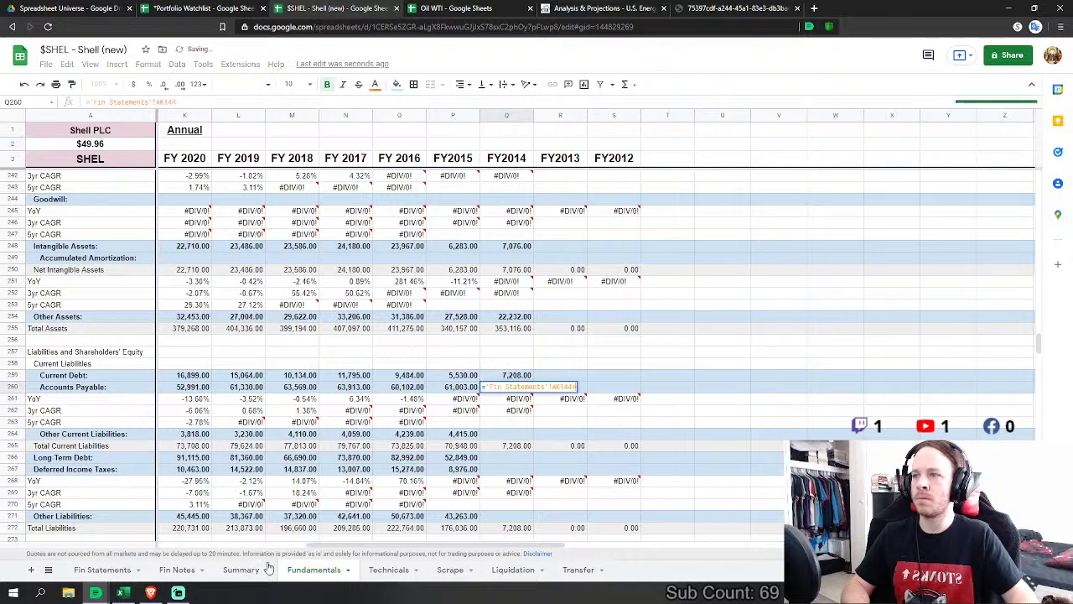
type("+")
left_click(103, 569)
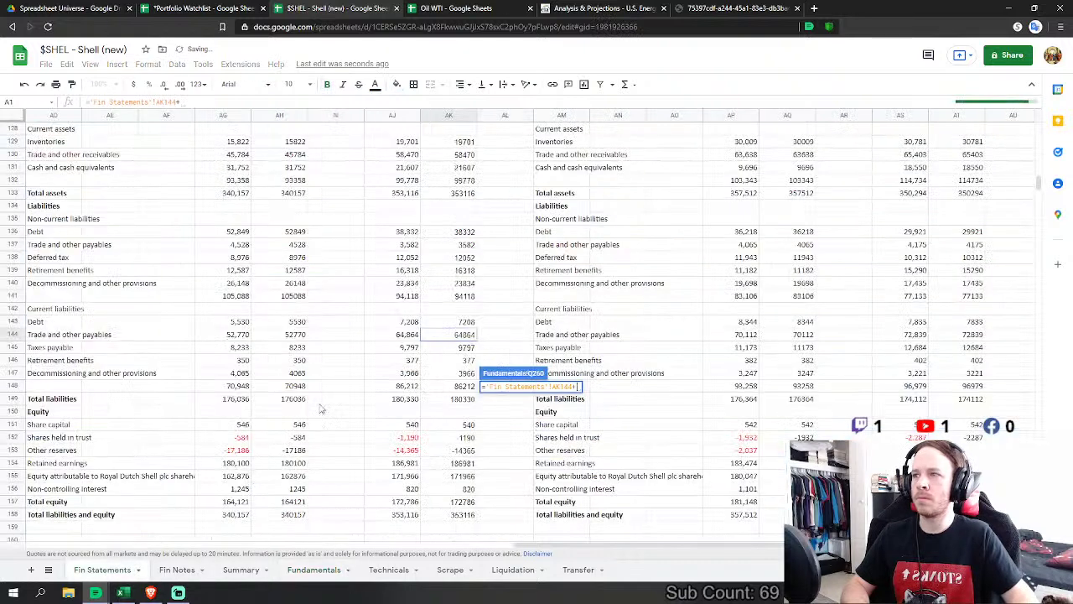
left_click(454, 349)
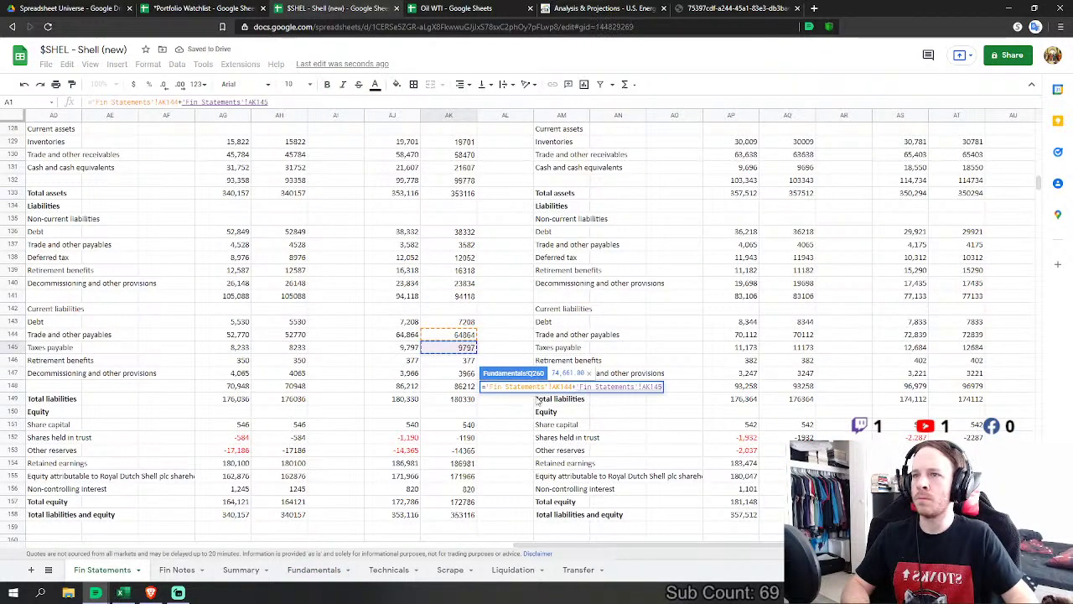
key("Return")
Step: Set FY2014 Other Current Liabilities in Q264 to current retirement benefits plus decommissioning provisions, Fin Statements AK146 and AK147
left_click(510, 435)
type("=")
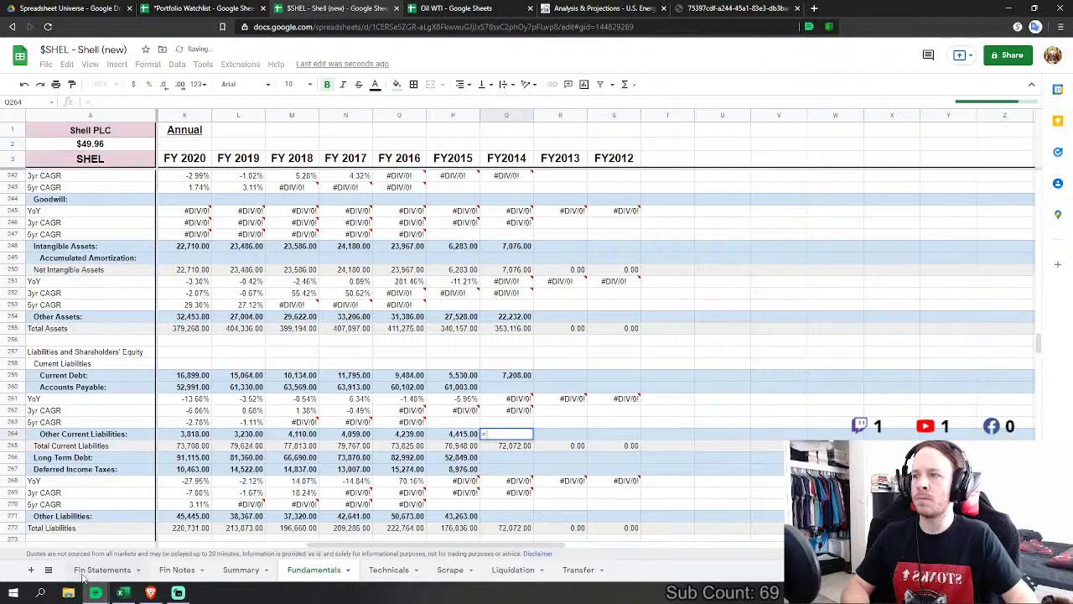
left_click(102, 569)
left_click(465, 361)
type("+")
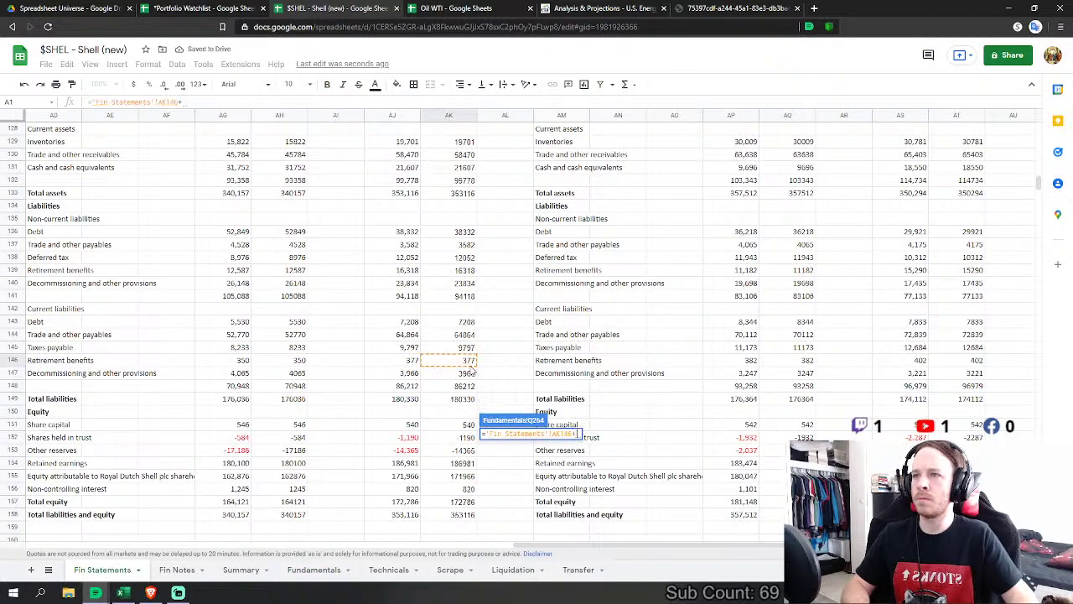
left_click(465, 373)
key("Return")
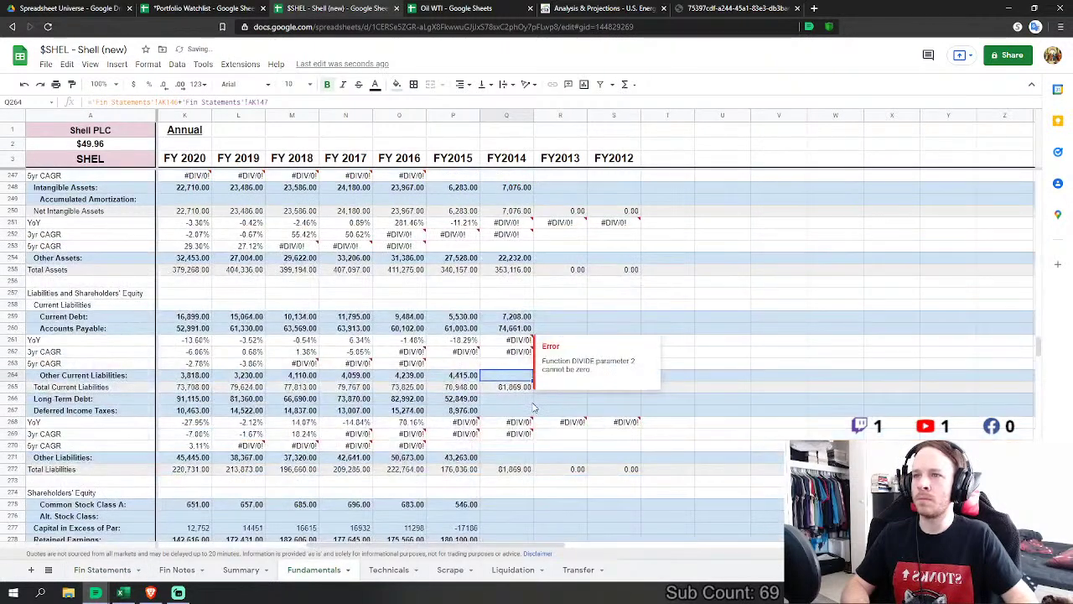
Step: Link FY2014 Long-Term Debt in Q266 to the non-current debt figure in Fin Statements AK136
left_click(506, 398)
type("=")
left_click(102, 569)
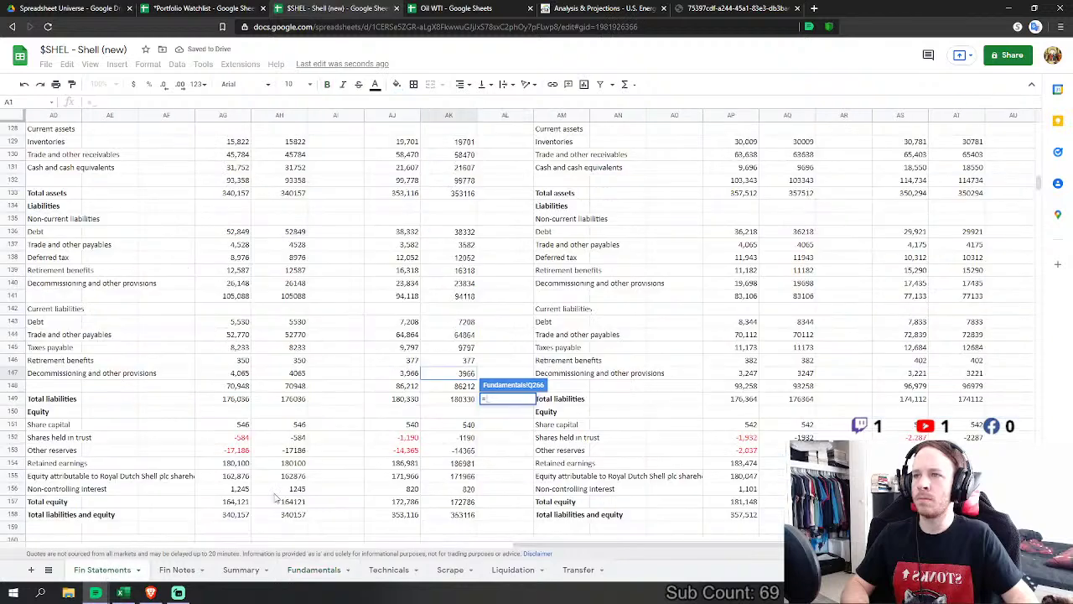
left_click(466, 235)
key("Return")
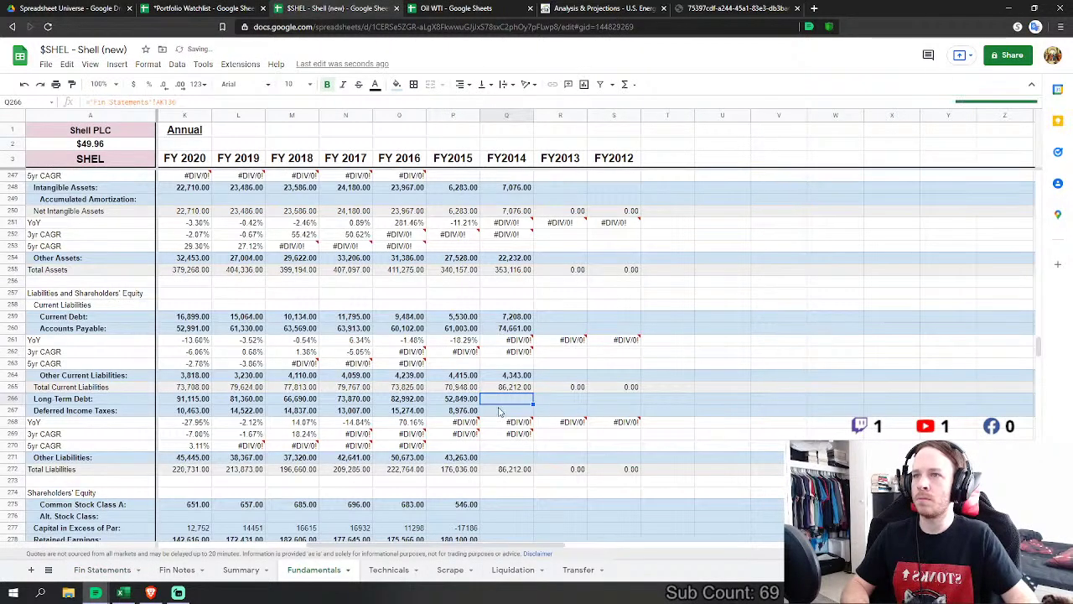
Step: Link FY2014 Deferred Income Taxes in Q267 to the non-current deferred tax figure in Fin Statements AK138
left_click(506, 410)
type("=")
left_click(102, 570)
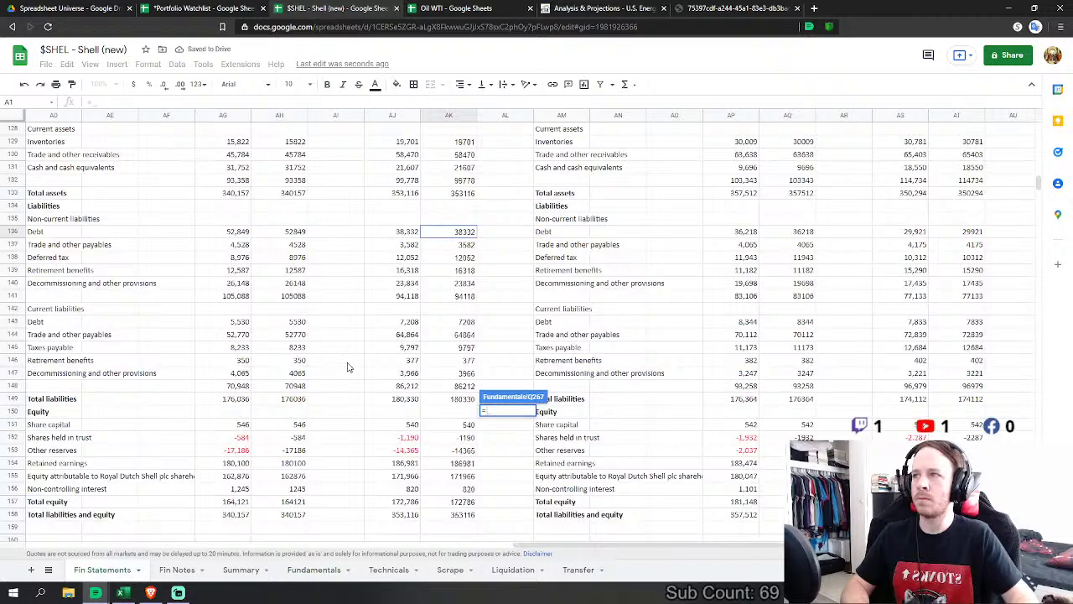
left_click(466, 270)
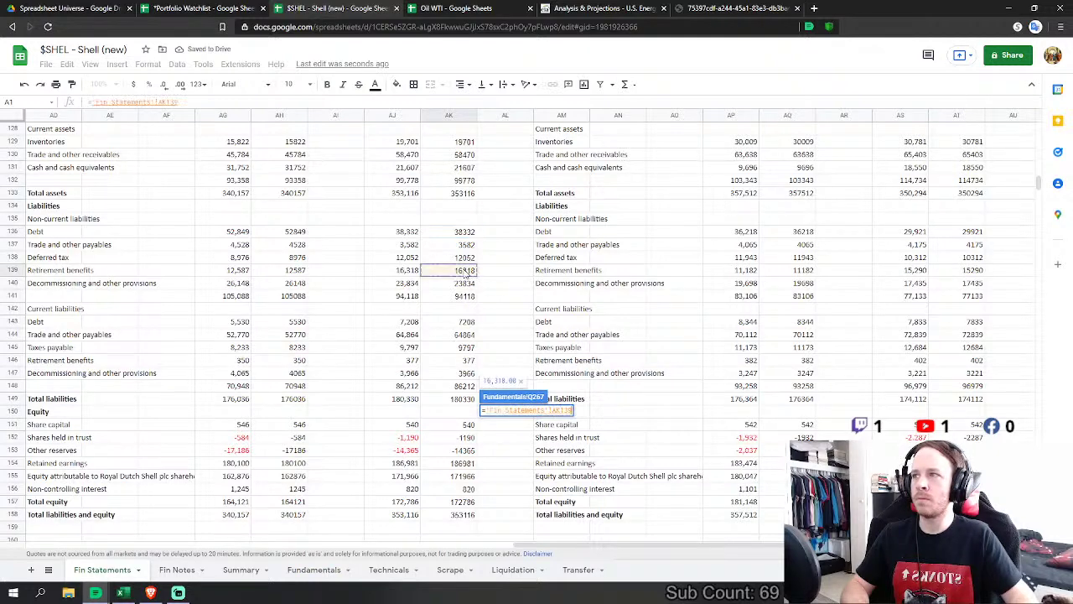
left_click(464, 258)
key("Return")
Step: Set FY2014 Other Liabilities in Q271 to non-current payables, retirement benefits and decommissioning provisions, summing Fin Statements AK137, AK139 and AK140
scroll(520, 344, "down", 2)
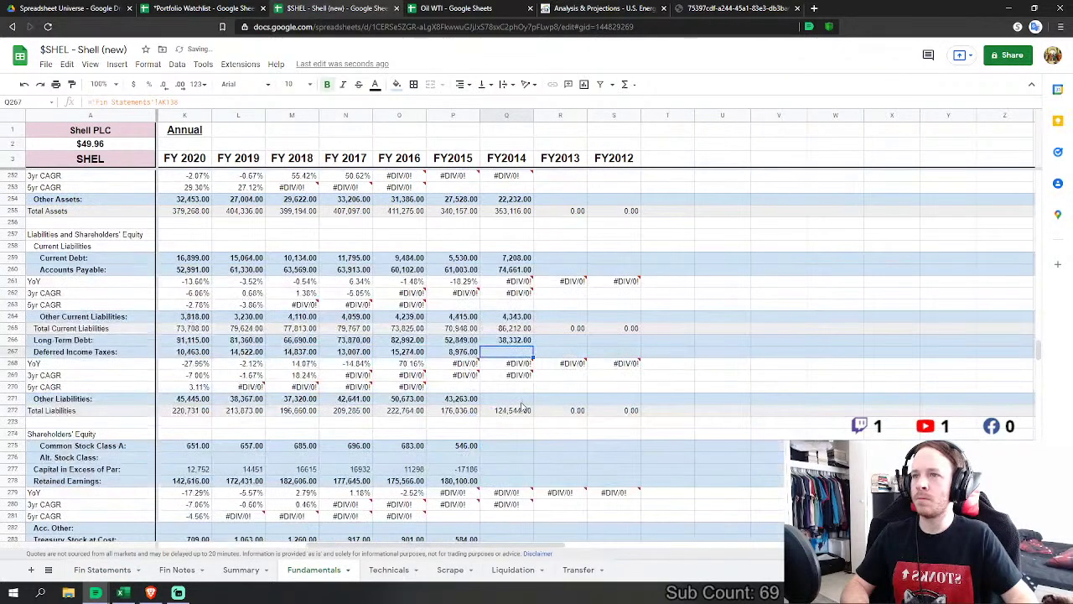
left_click(505, 398)
type("=")
left_click(102, 569)
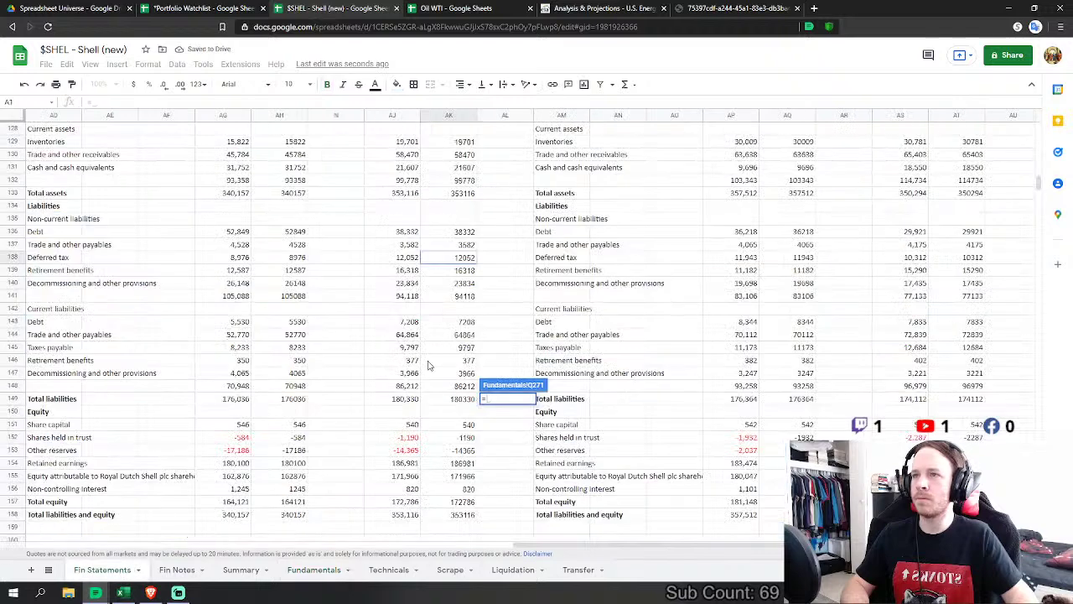
left_click(472, 246)
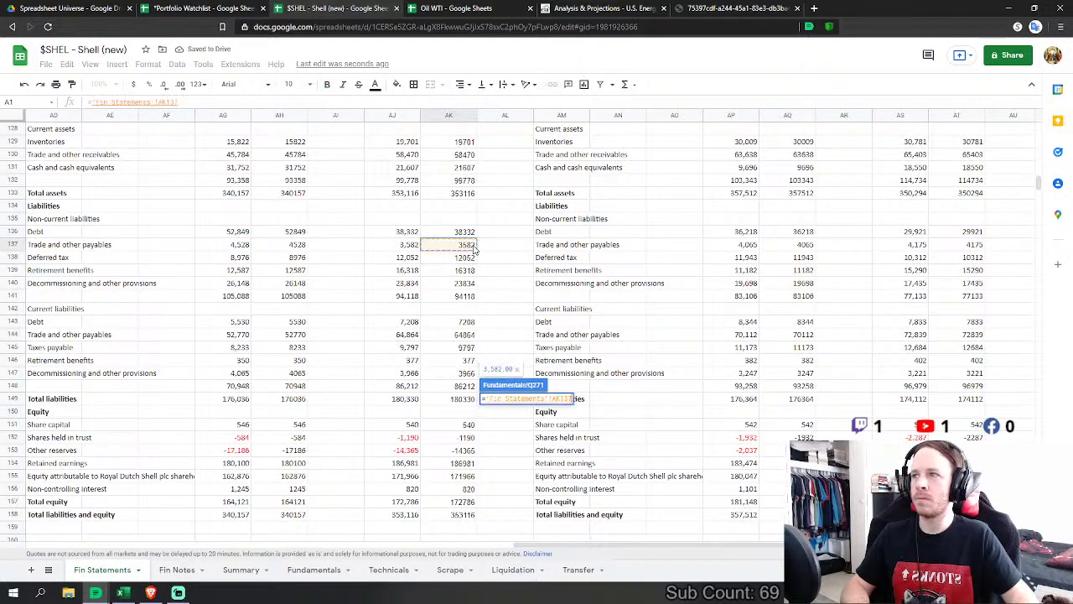
left_click(466, 273)
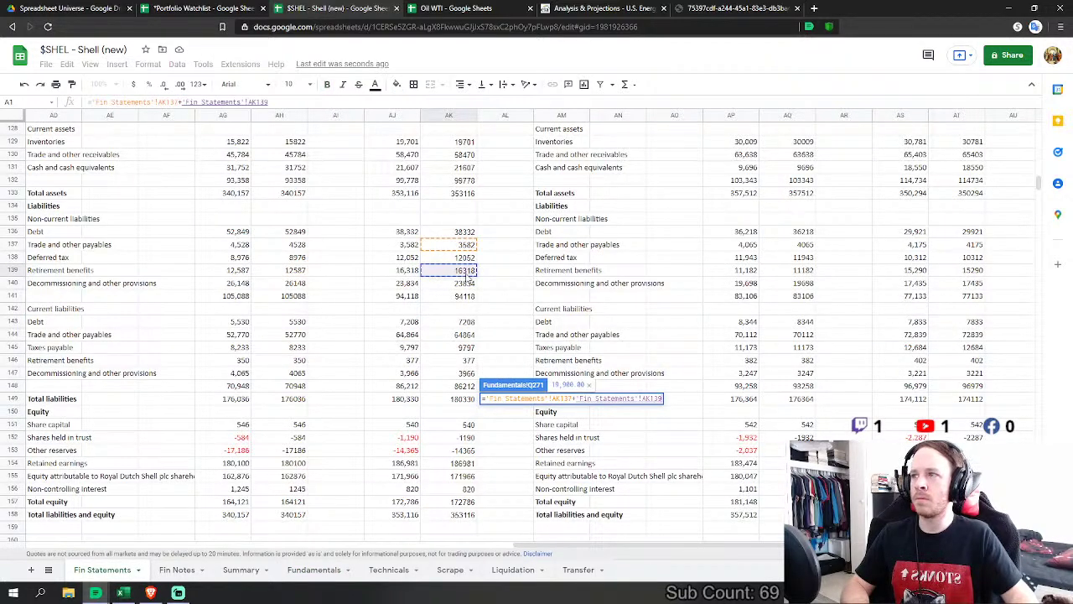
type("+")
left_click(466, 284)
key("Return")
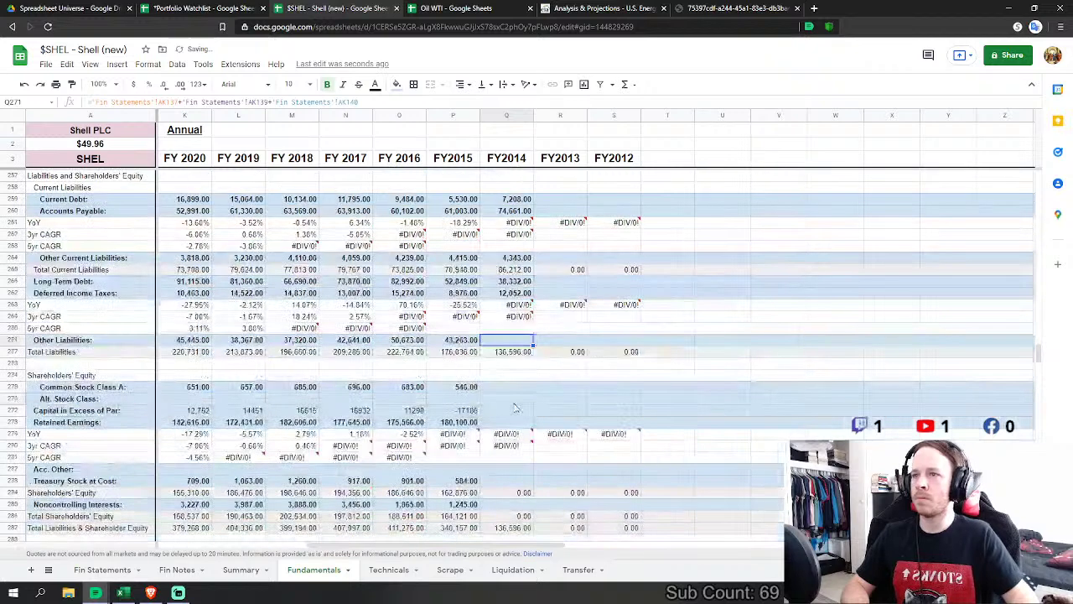
Step: Link FY2014 Common Stock Class A in Q275 to the share capital figure in Fin Statements AK151
left_click(506, 387)
type("=")
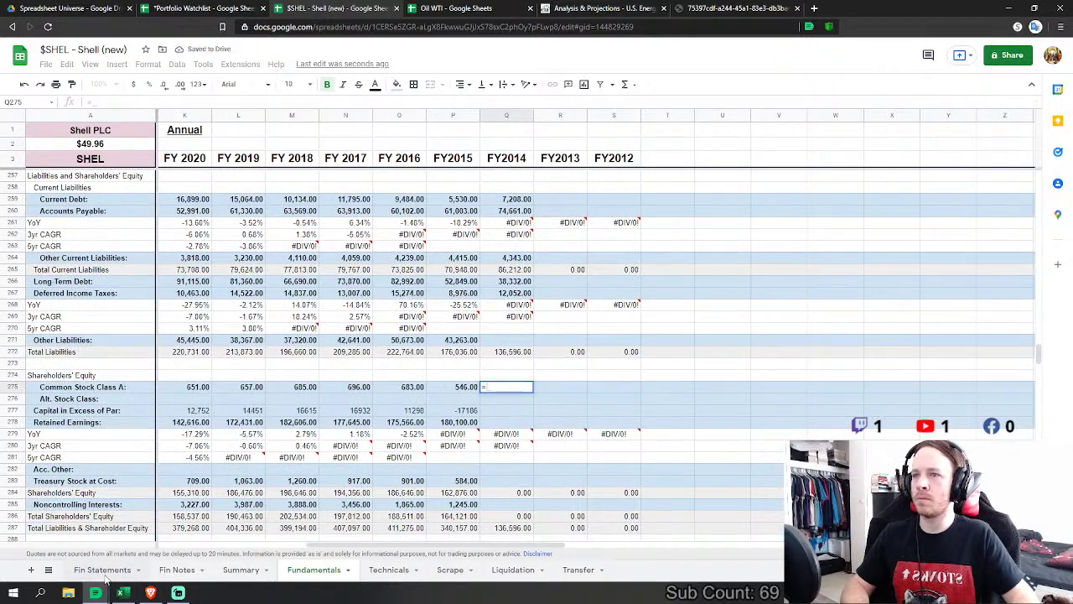
left_click(104, 572)
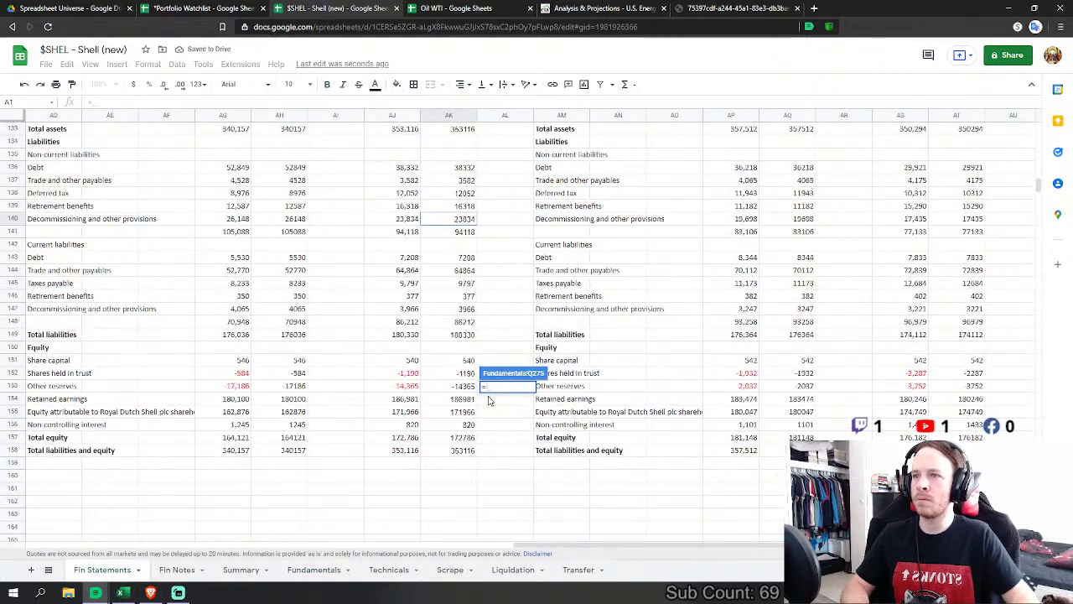
left_click(313, 569)
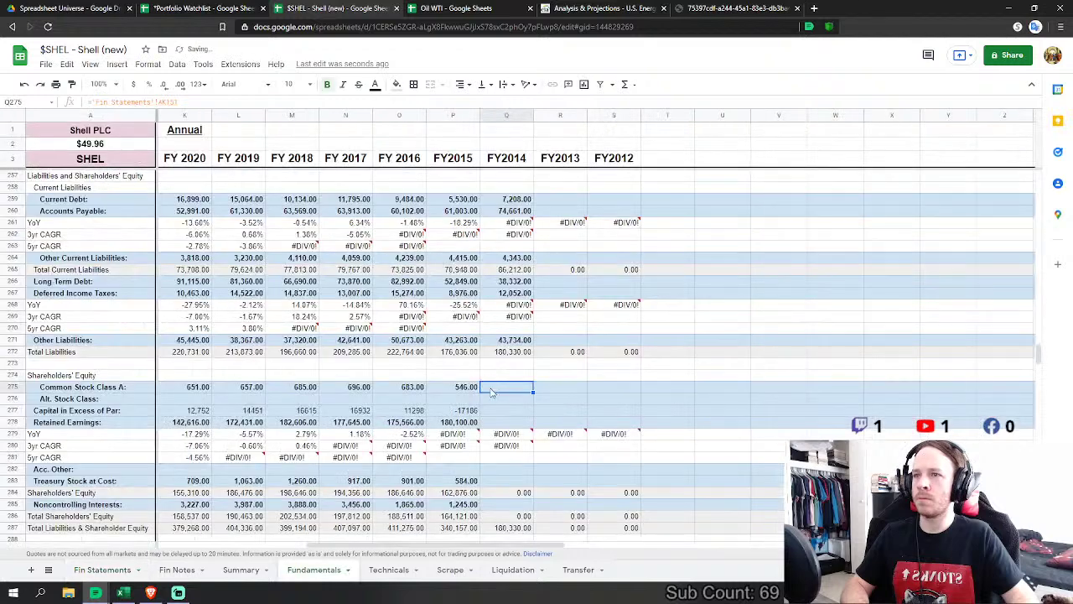
Step: Link FY2014 Capital in Excess of Par in Q277 to other reserves in Fin Statements AK153, and Retained Earnings in Q278 to AK154
left_click(104, 572)
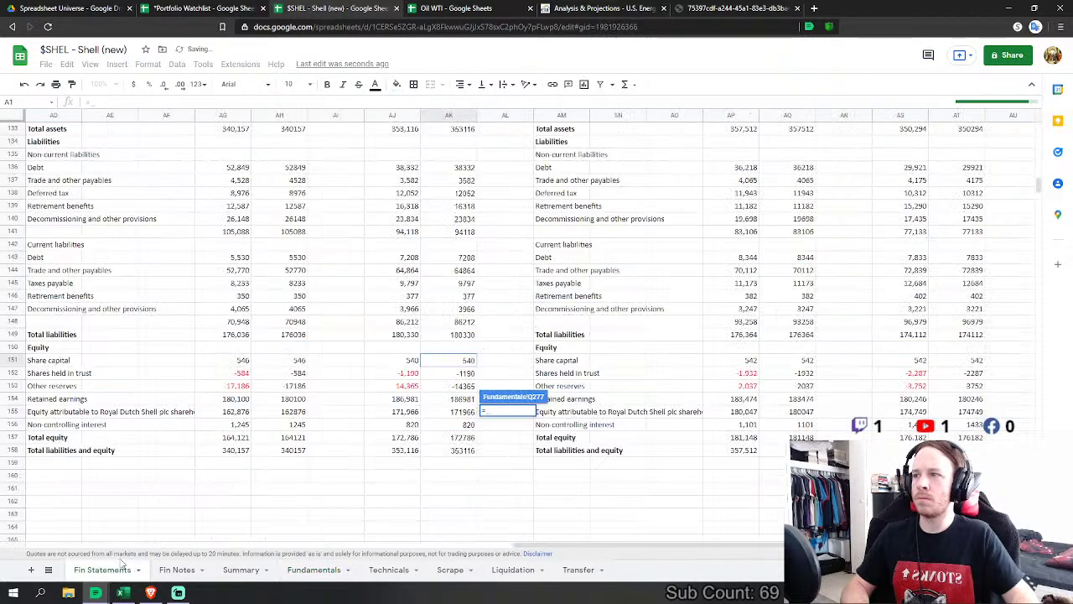
left_click(467, 388)
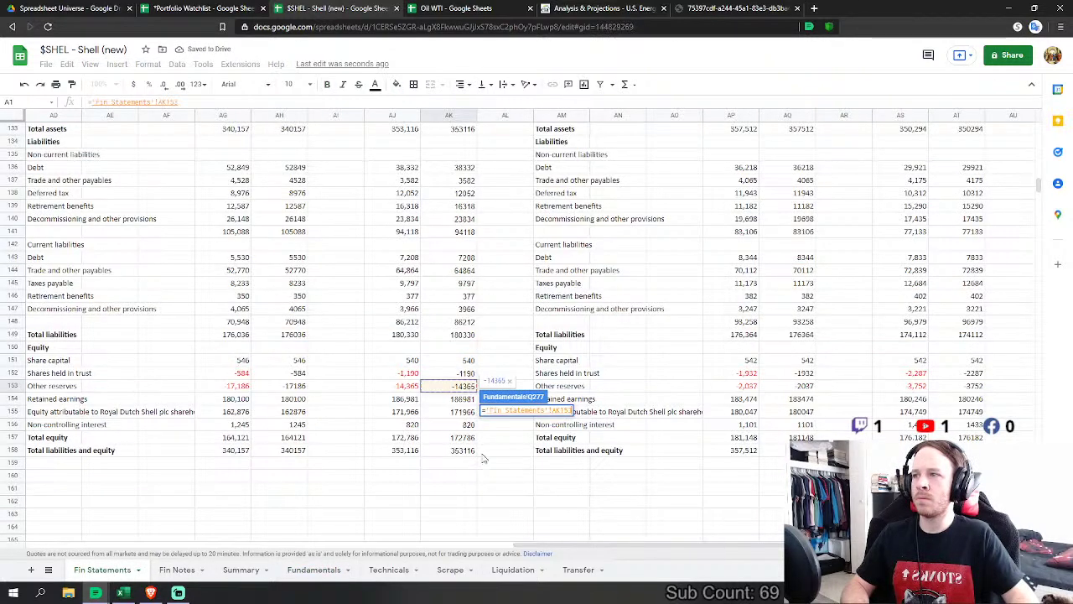
key("Return")
type("=")
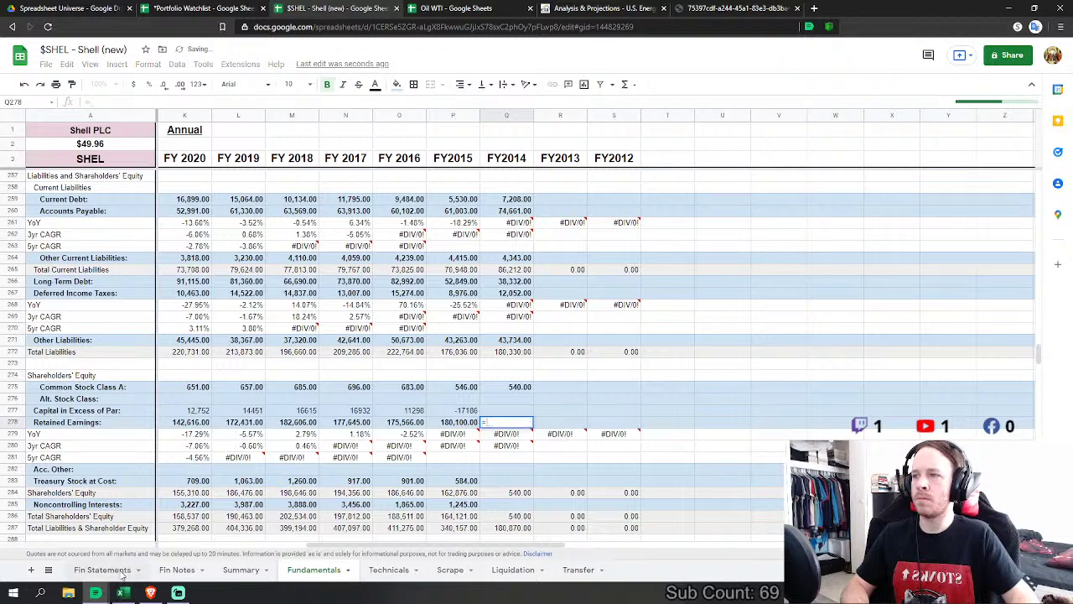
left_click(103, 571)
left_click(467, 399)
key("Return")
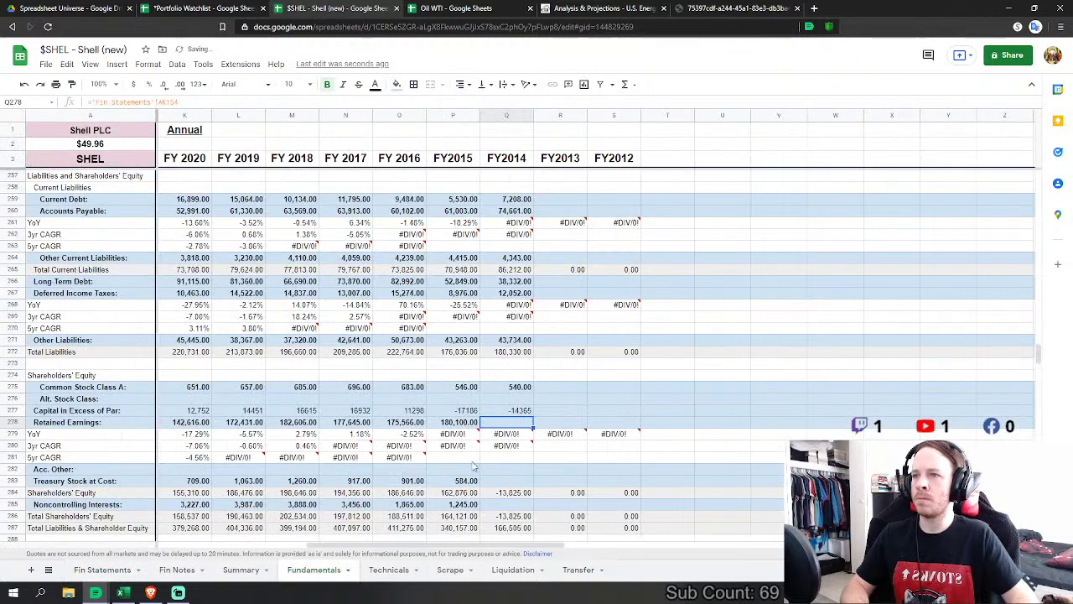
Step: Set FY2014 Treasury Stock at Cost in Q283 to the negative of shares held in trust, Fin Statements AK152
left_click(491, 480)
type("=")
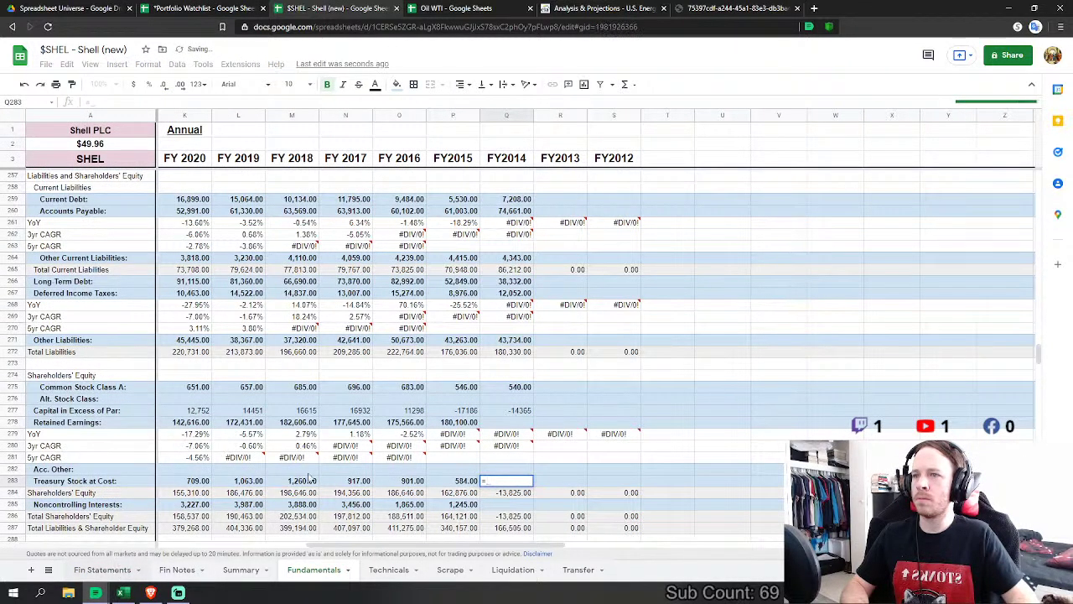
left_click(103, 570)
left_click(467, 373)
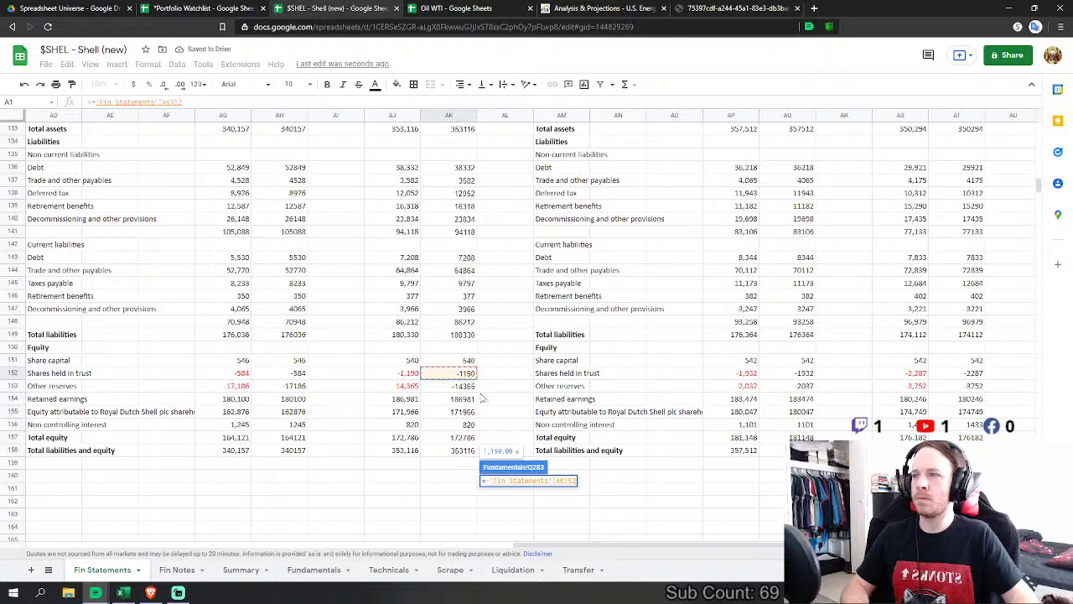
key("Return")
Step: Link FY2014 Noncontrolling Interests in Q285 to the non-controlling interest figure in Fin Statements AK156
key("Down")
type("=")
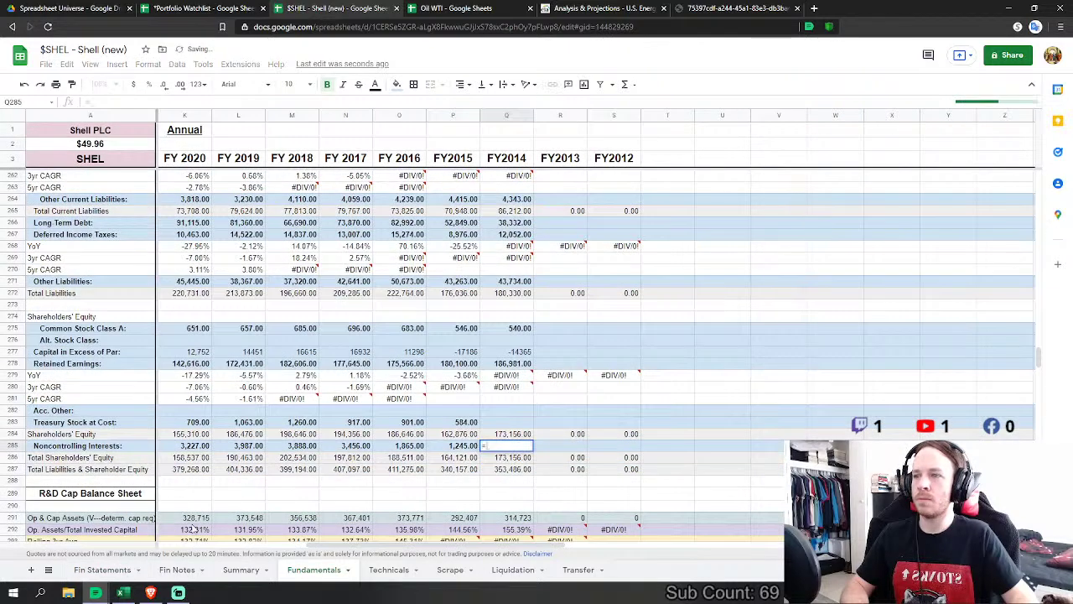
left_click(102, 570)
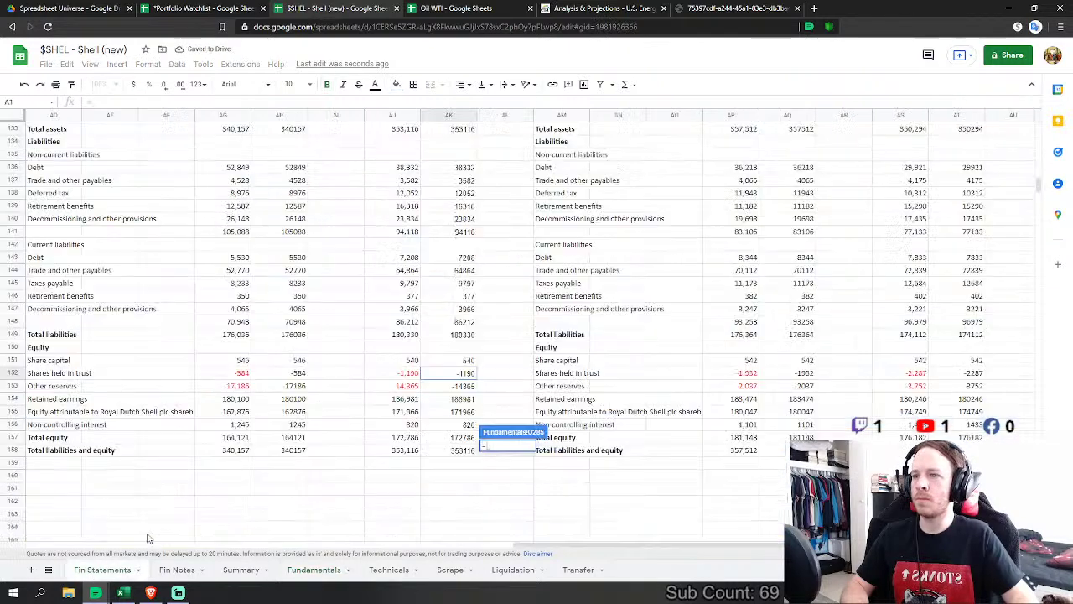
left_click(470, 427)
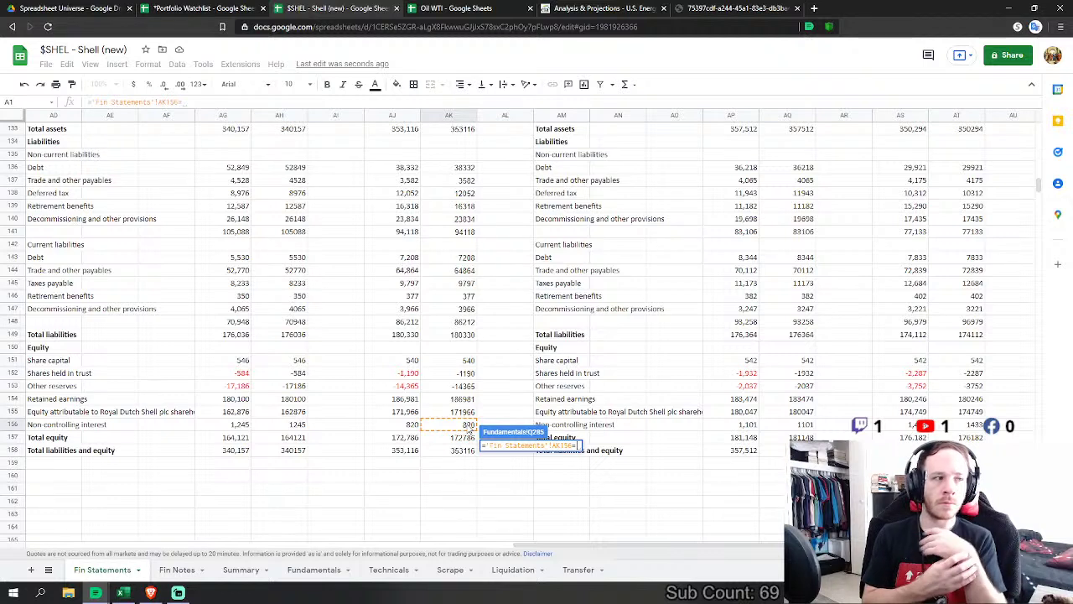
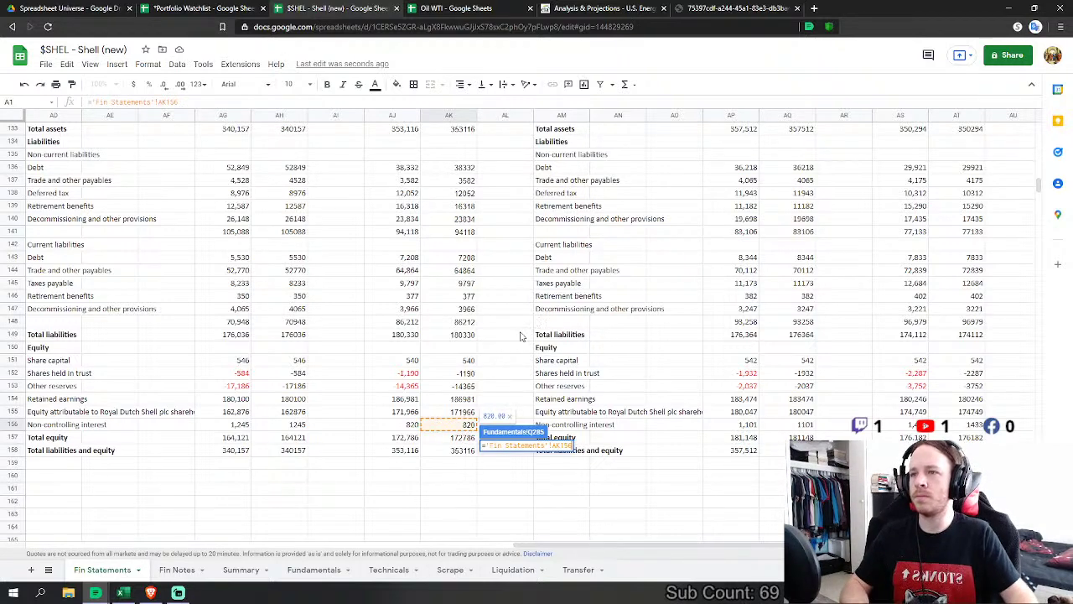
key("Return")
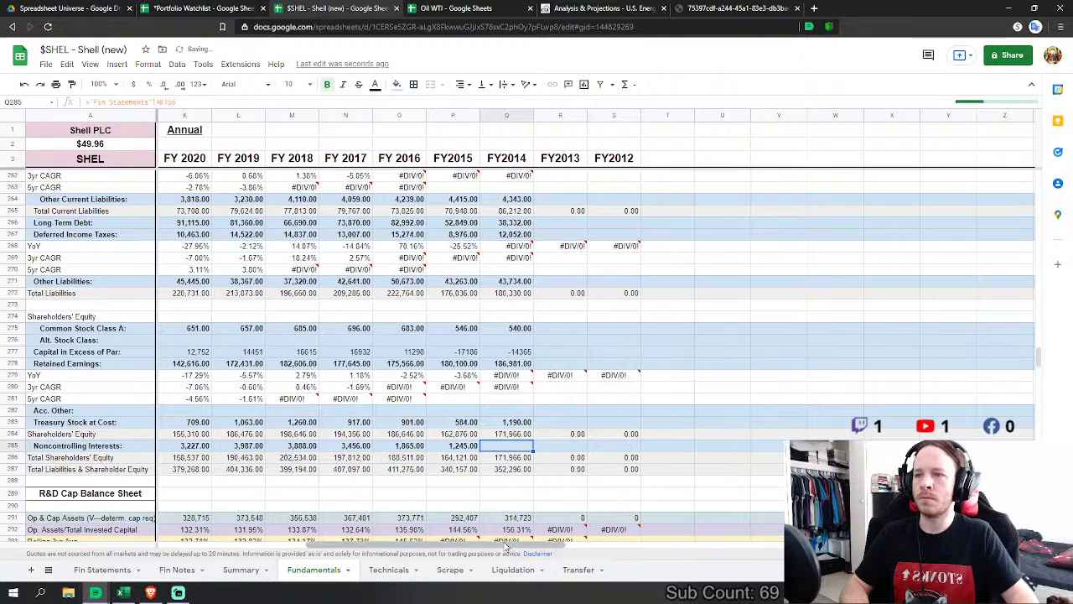
Step: Set FY2013 Cost of Revenues in R36 to purchases plus production and manufacturing expenses, Fin Statements AQ12 and AQ13
left_click_drag(525, 547, 549, 547)
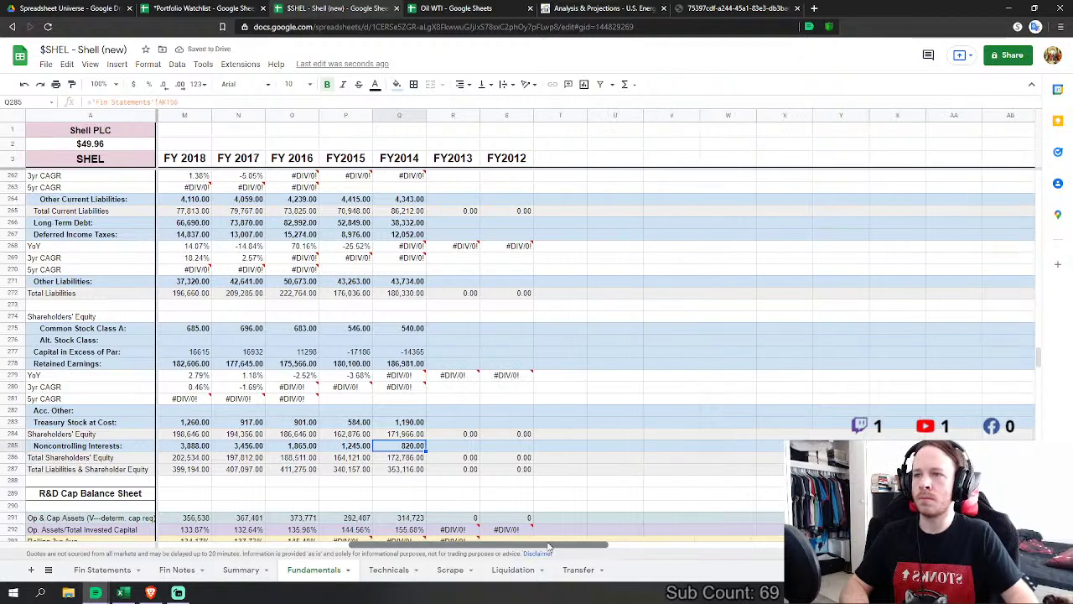
left_click(559, 375)
left_click_drag(1044, 353, 728, 280)
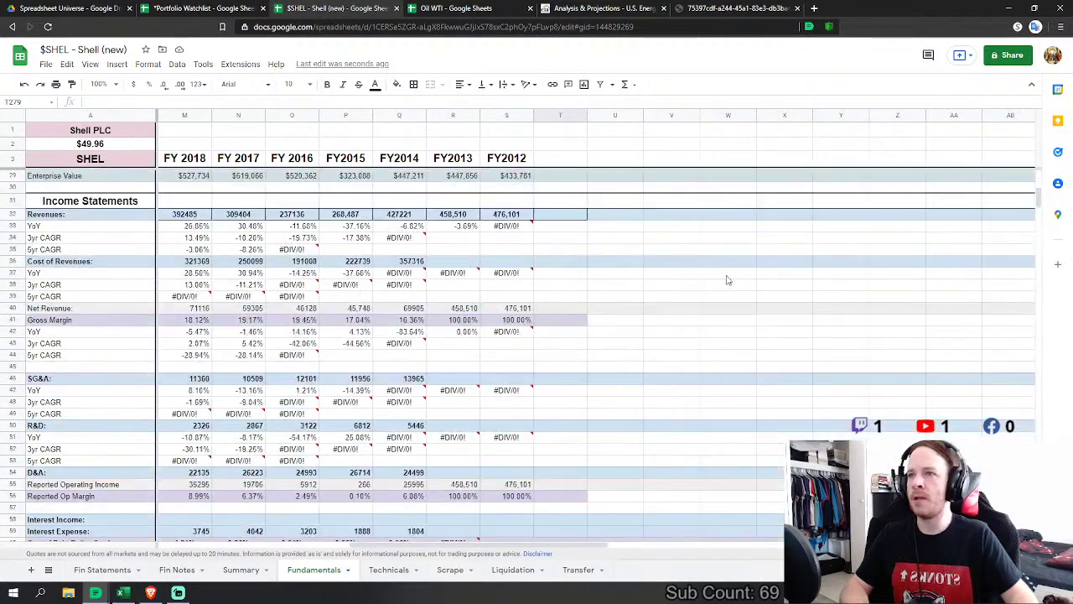
left_click(452, 261)
left_click(124, 570)
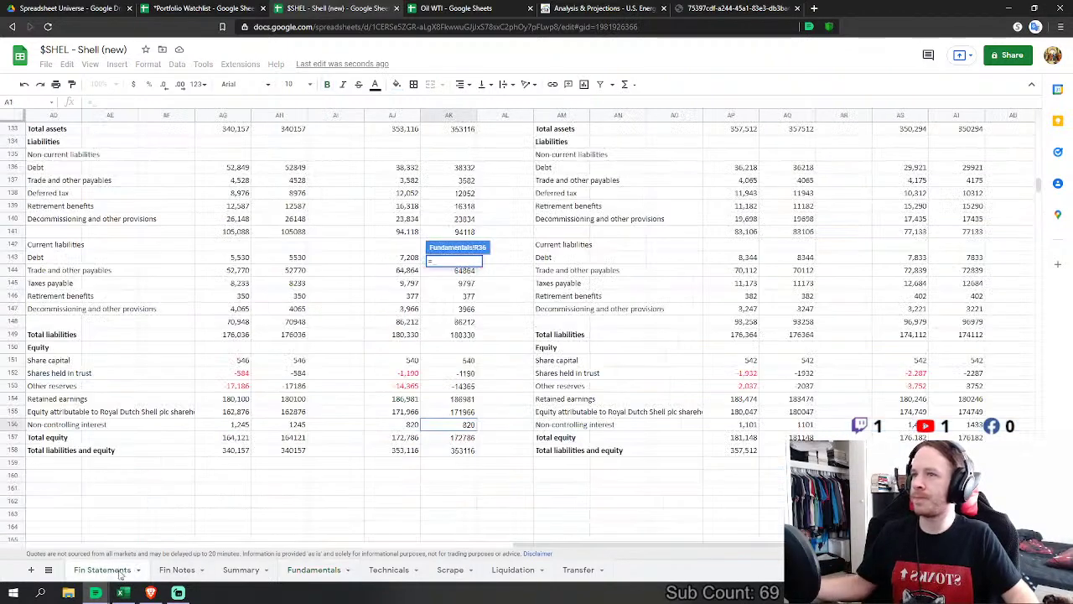
scroll(271, 348, "up", 5)
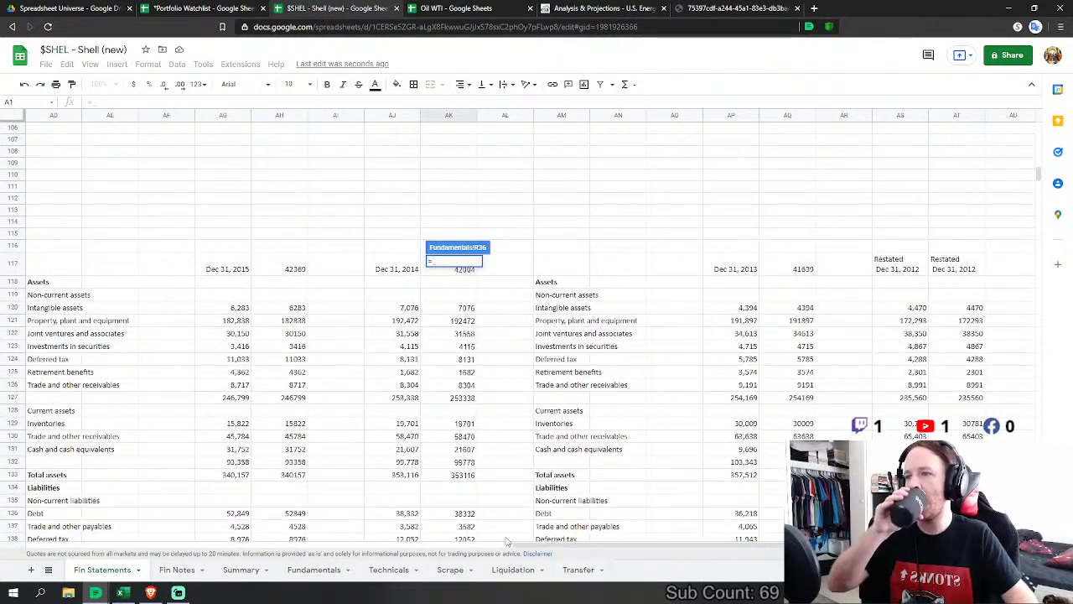
left_click_drag(545, 545, 709, 546)
scroll(390, 332, "up", 2)
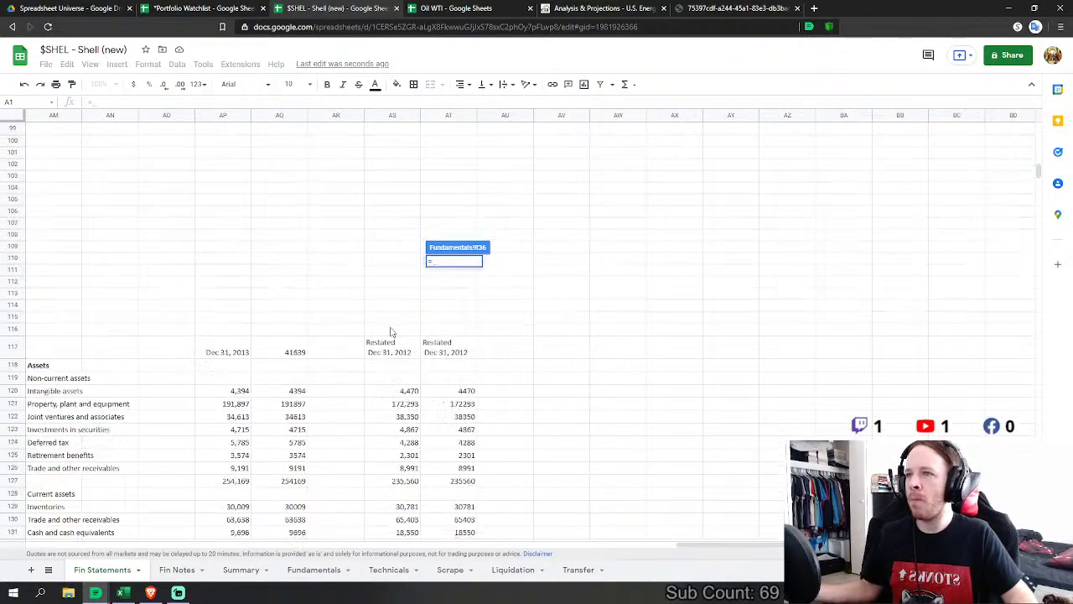
scroll(390, 332, "up", 15)
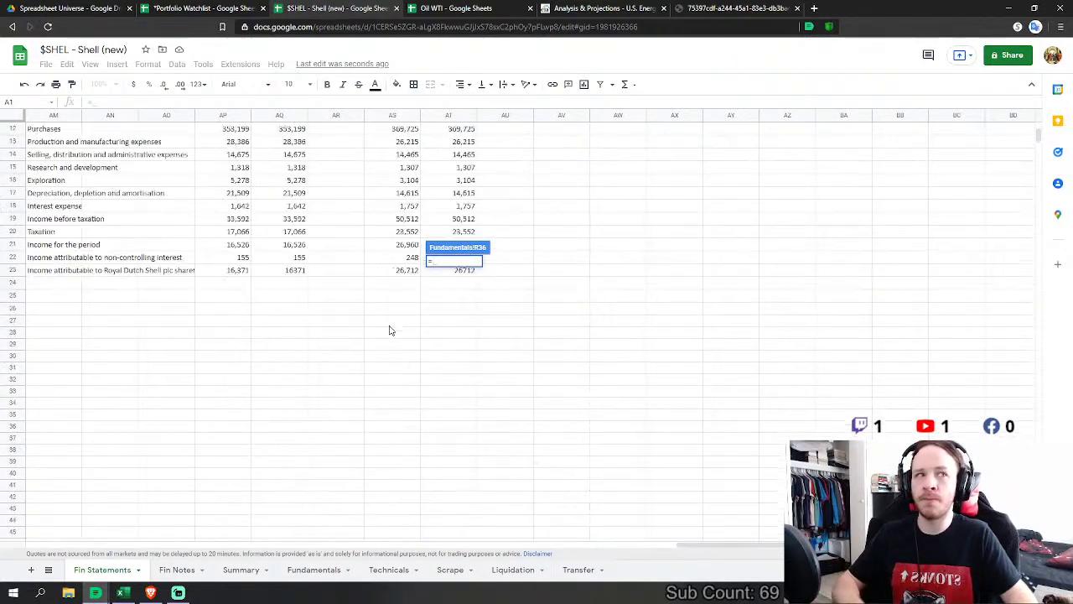
scroll(390, 331, "up", 3)
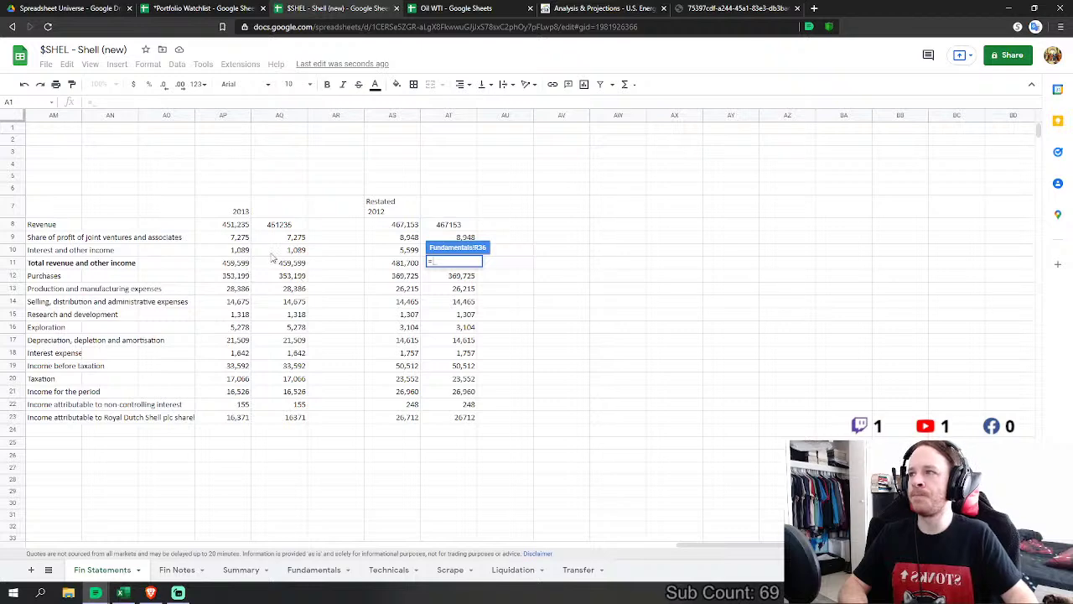
left_click(290, 278)
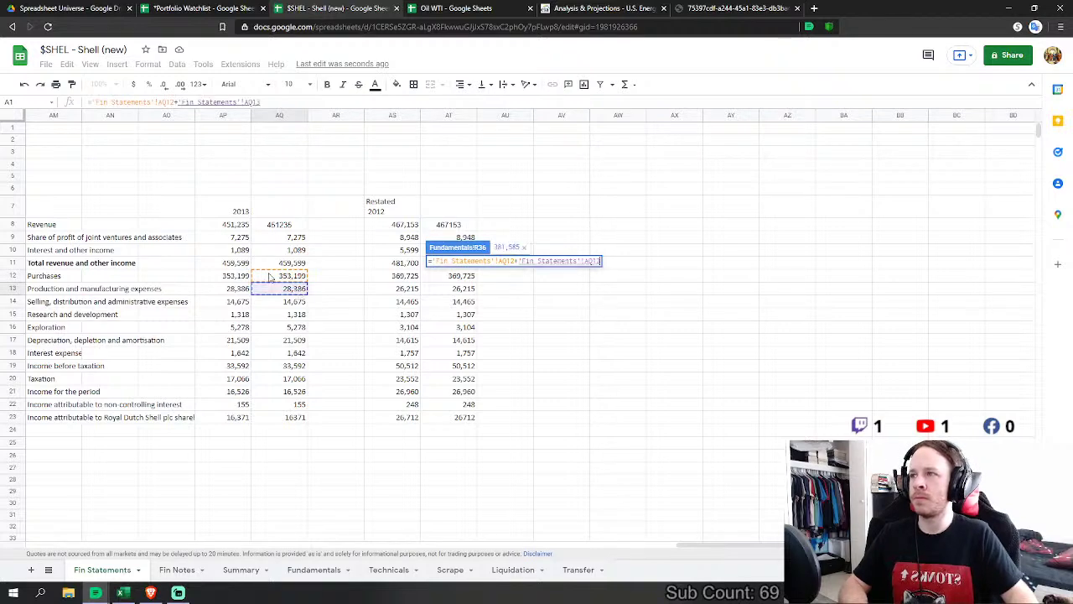
key("Return")
Step: Link FY2013 SG&A in R46 to selling, distribution and administrative expenses in Fin Statements AQ14
left_click(453, 378)
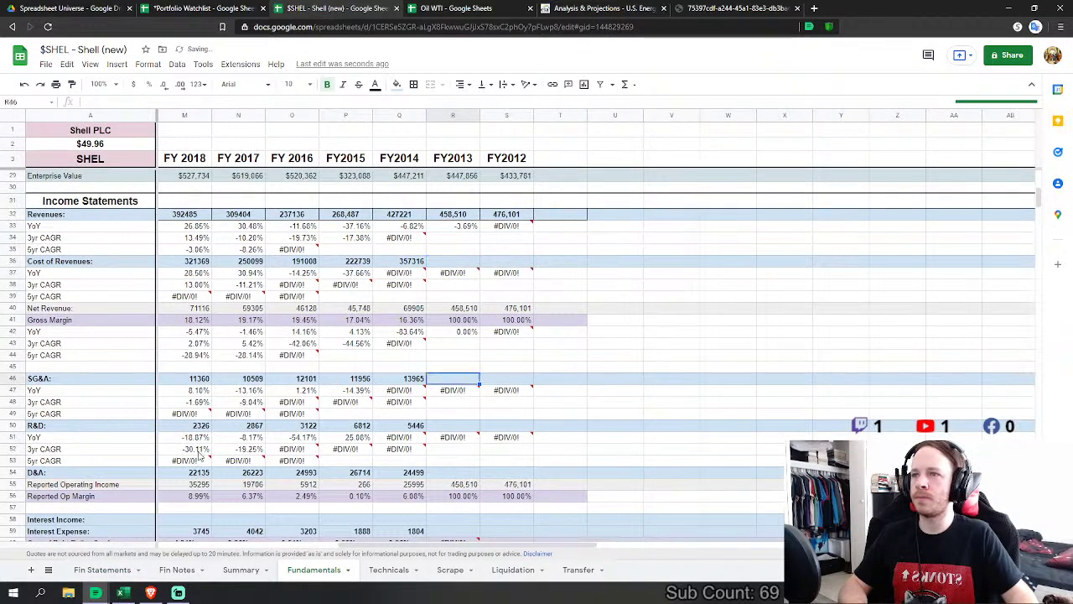
type("=")
left_click(96, 570)
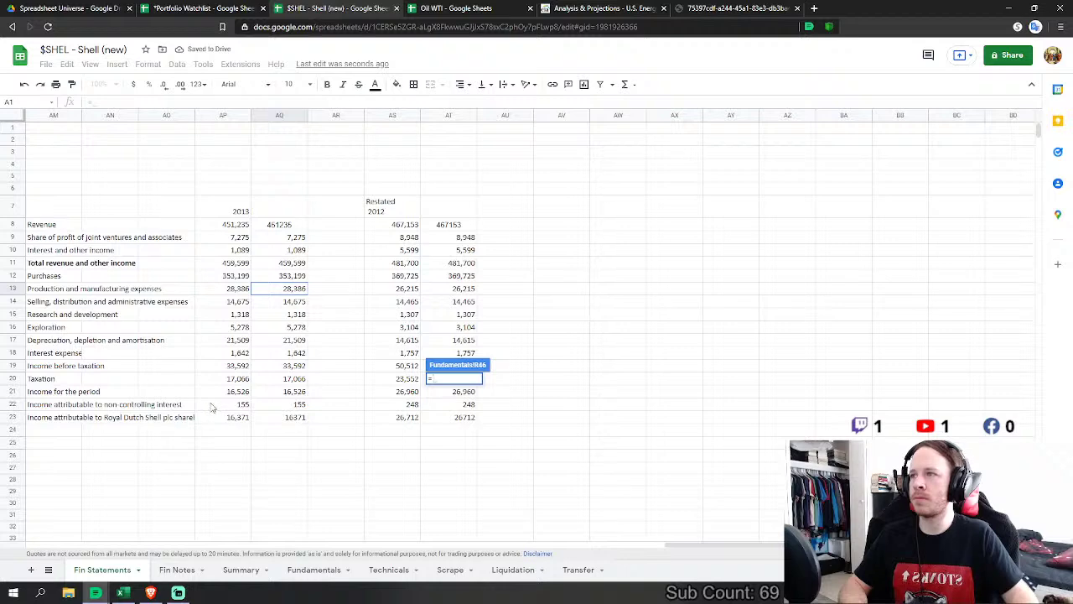
scroll(212, 407, "down", 1)
left_click(299, 281)
key("Return")
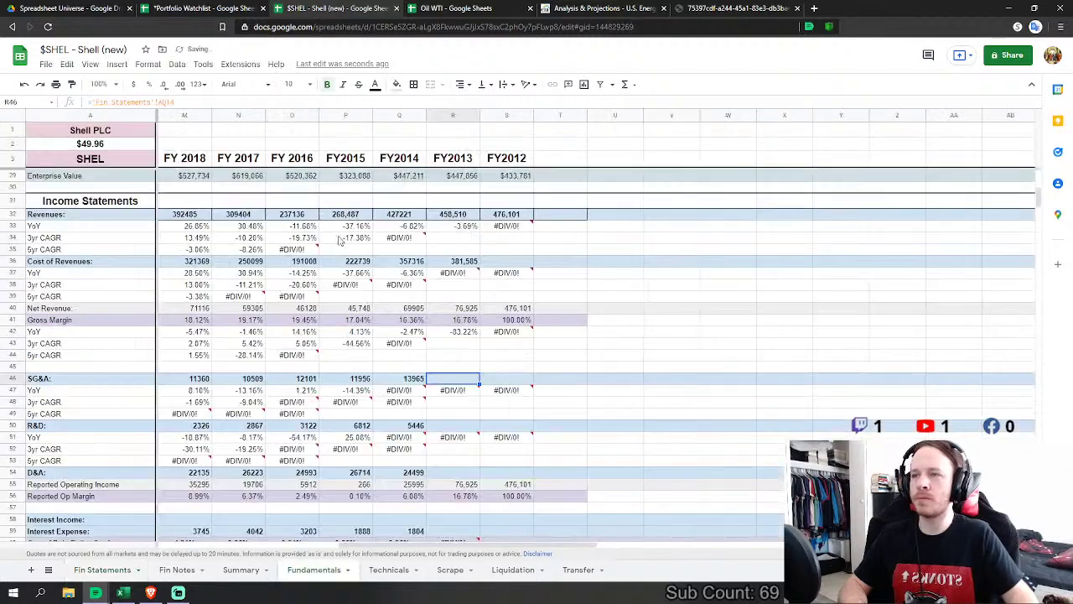
Step: Set FY2013 R&D in R50 to research and development plus exploration, Fin Statements AQ15 and AQ16
scroll(470, 369, "down", 6)
left_click(467, 366)
type("=")
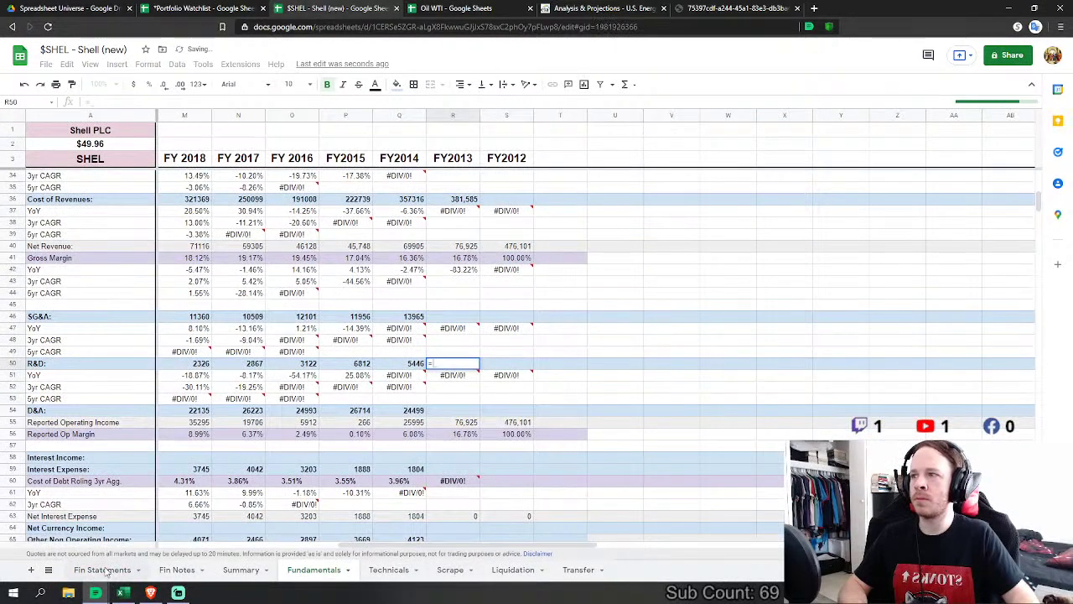
left_click(102, 569)
left_click(294, 291)
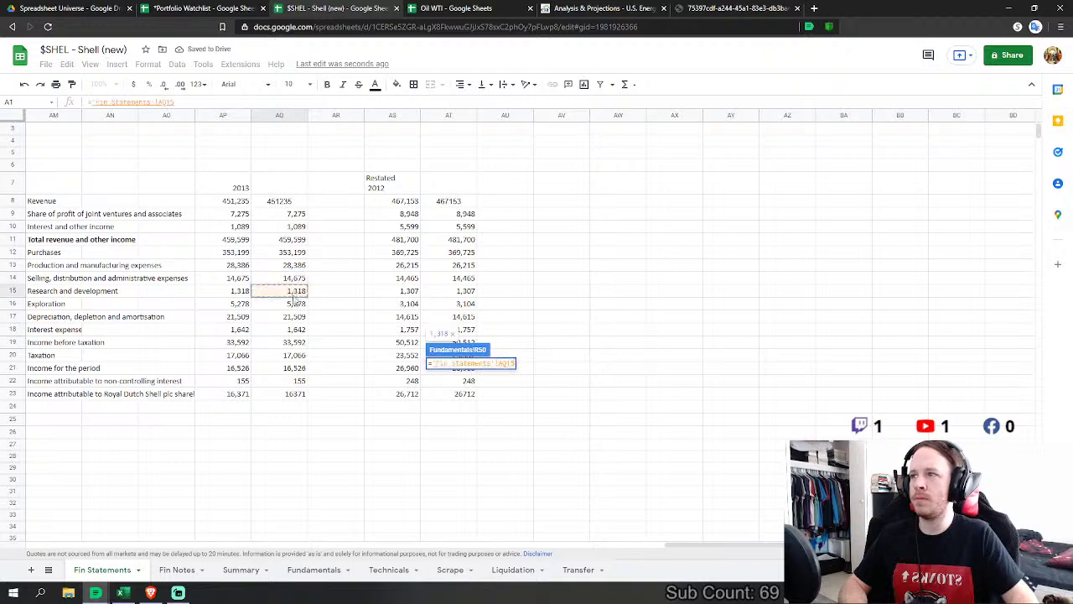
left_click(300, 304)
key("Return")
scroll(478, 367, "down", 2)
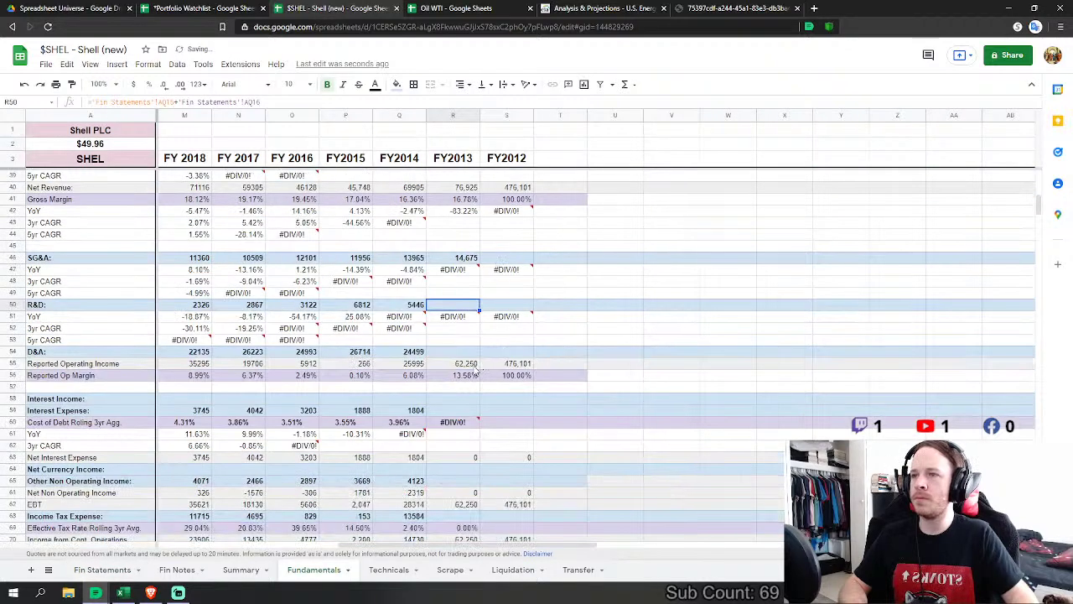
Step: Link FY2013 D&A in R54 to depreciation, depletion and amortisation in Fin Statements AQ17
left_click(456, 352)
type("=")
left_click(95, 572)
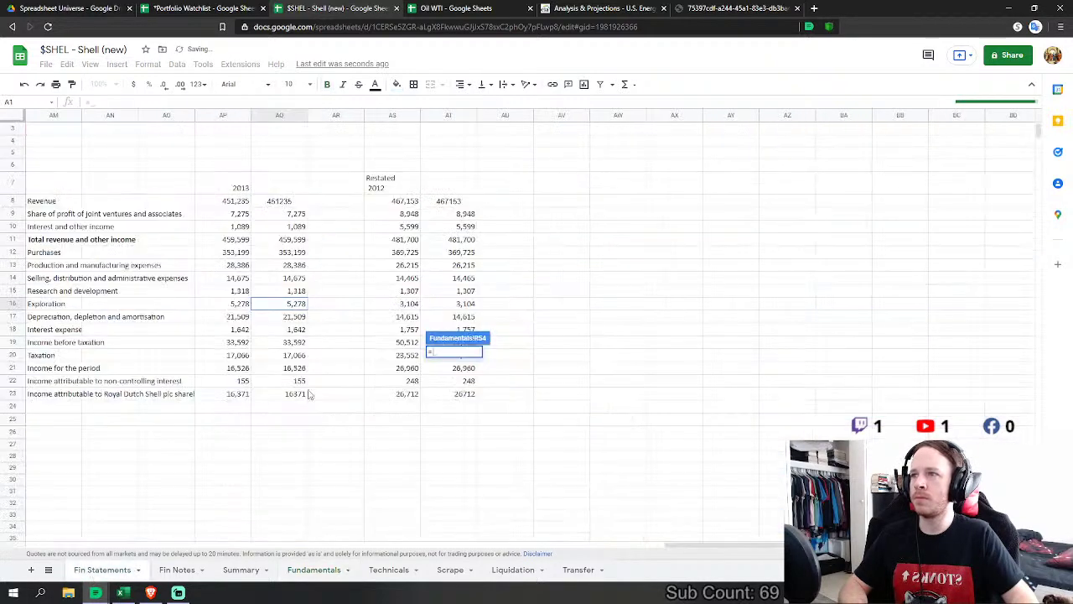
left_click(296, 317)
key("Return")
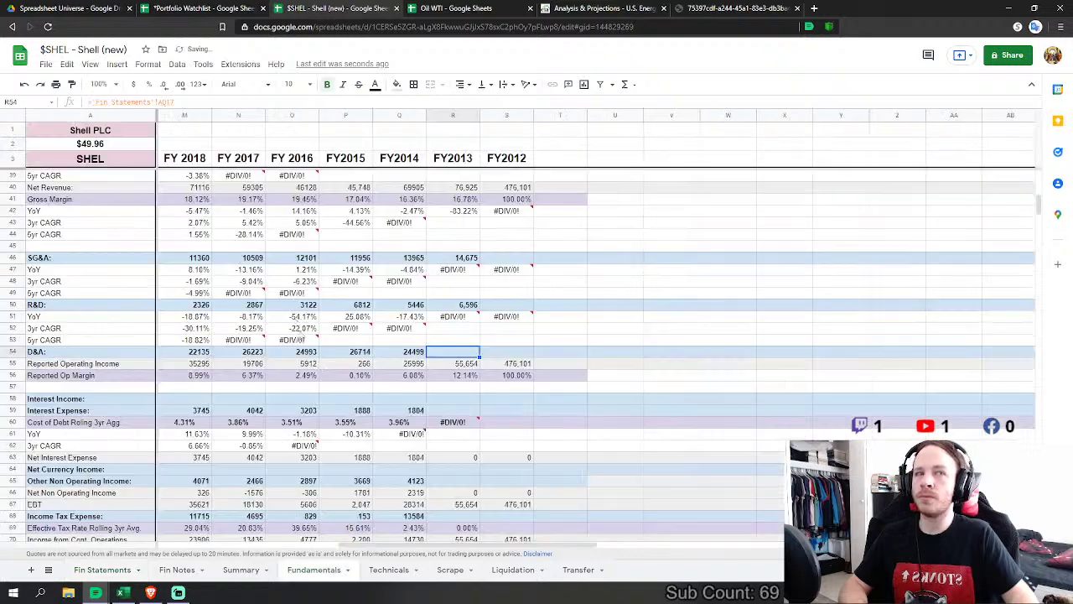
Step: Link FY2013 Interest Expense in R59 to the interest expense figure in Fin Statements AQ18
left_click(456, 408)
type("=")
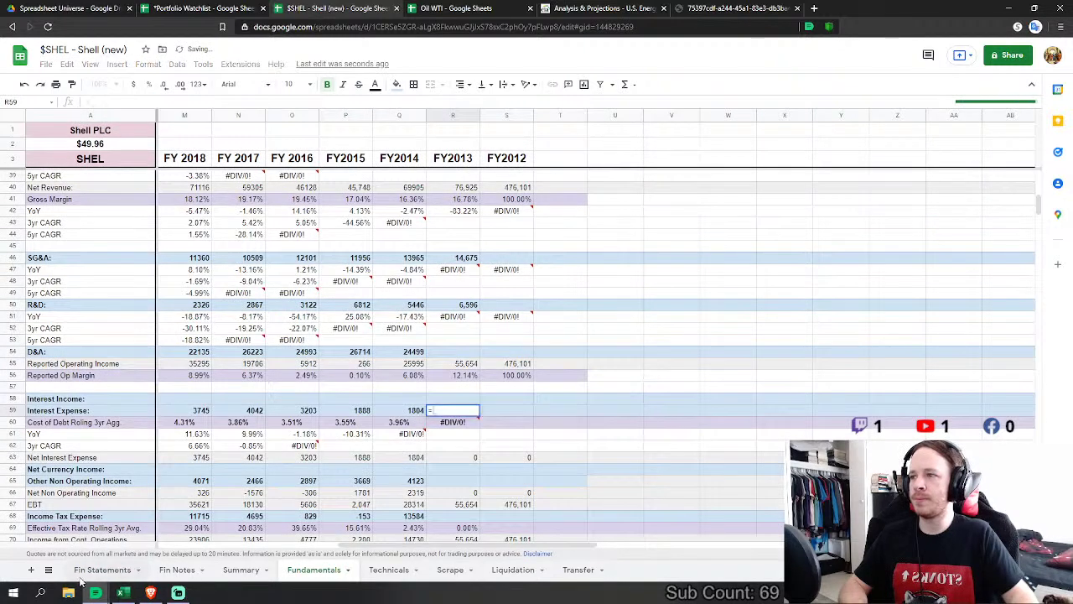
left_click(96, 572)
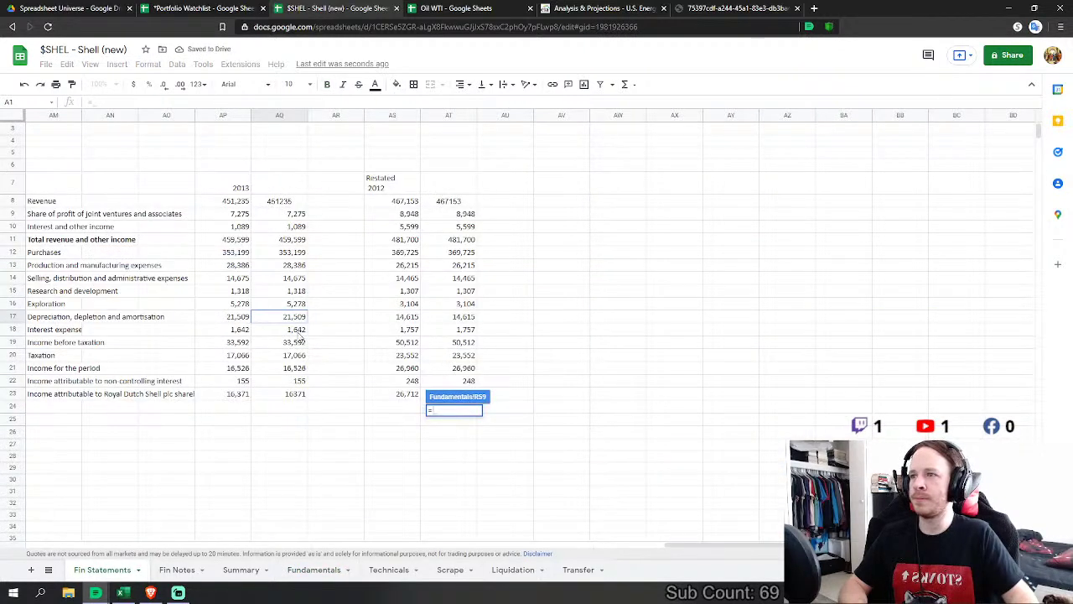
left_click(297, 333)
key("Return")
Step: Link FY2013 Other Non Operating Income in R65 to interest and other income in Fin Statements AQ10
scroll(495, 349, "down", 1)
left_click(452, 402)
type("=")
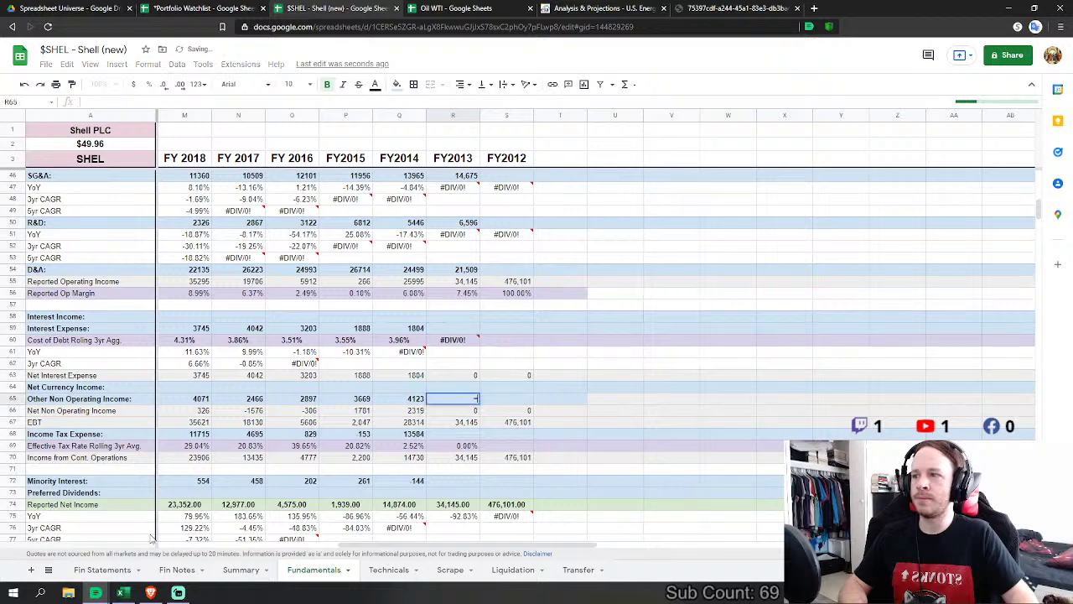
left_click(116, 572)
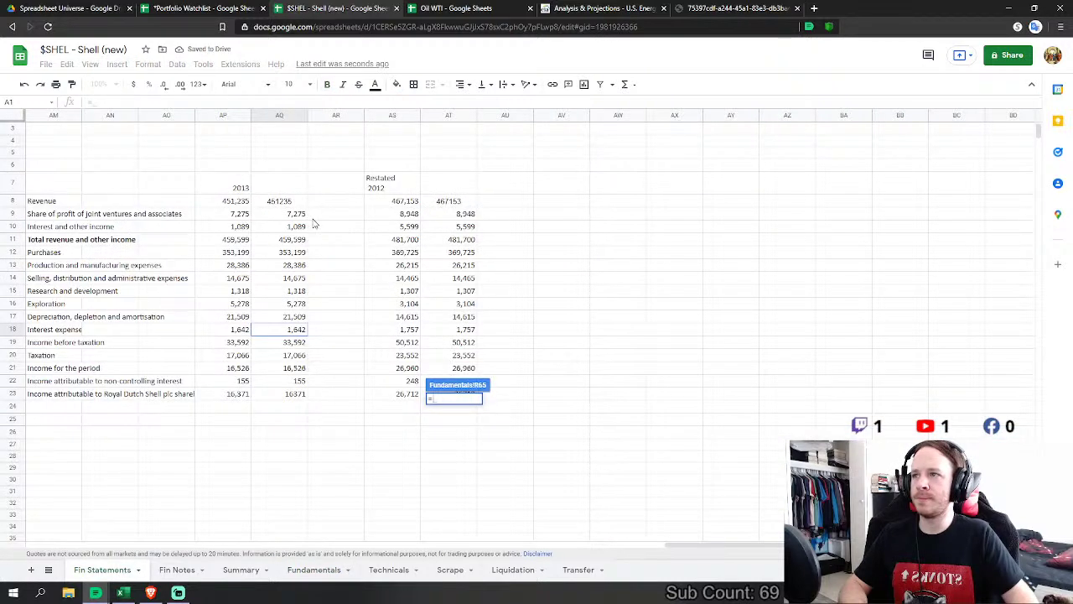
left_click(287, 229)
key("Return")
Step: Link FY2013 Income Tax Expense in R68 to the taxation figure in Fin Statements AQ20
scroll(336, 335, "down", 10)
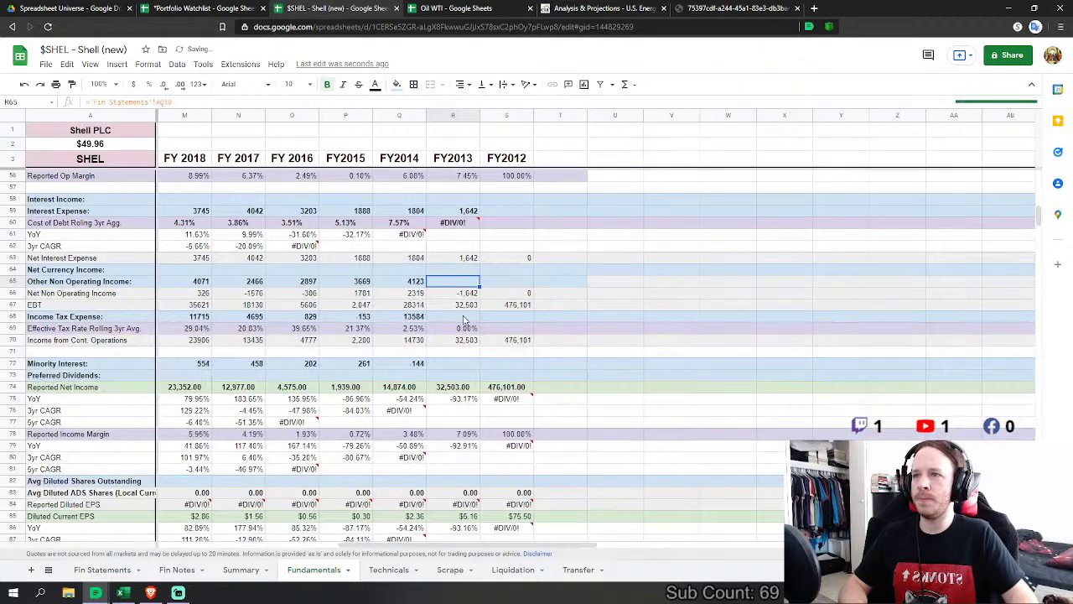
key("Down")
key("Down")
type("=")
left_click(102, 570)
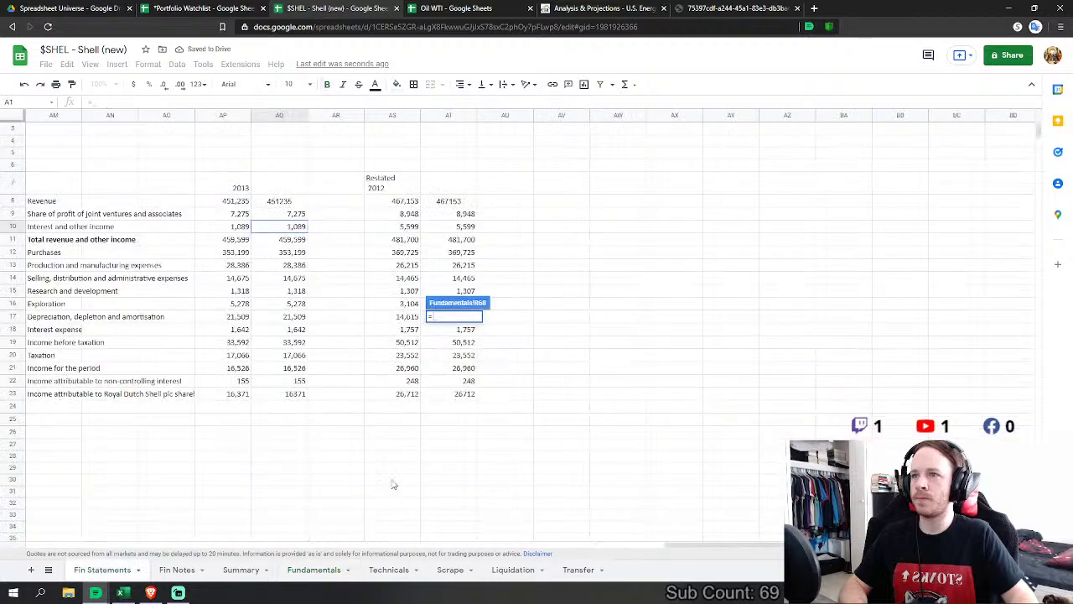
left_click(294, 356)
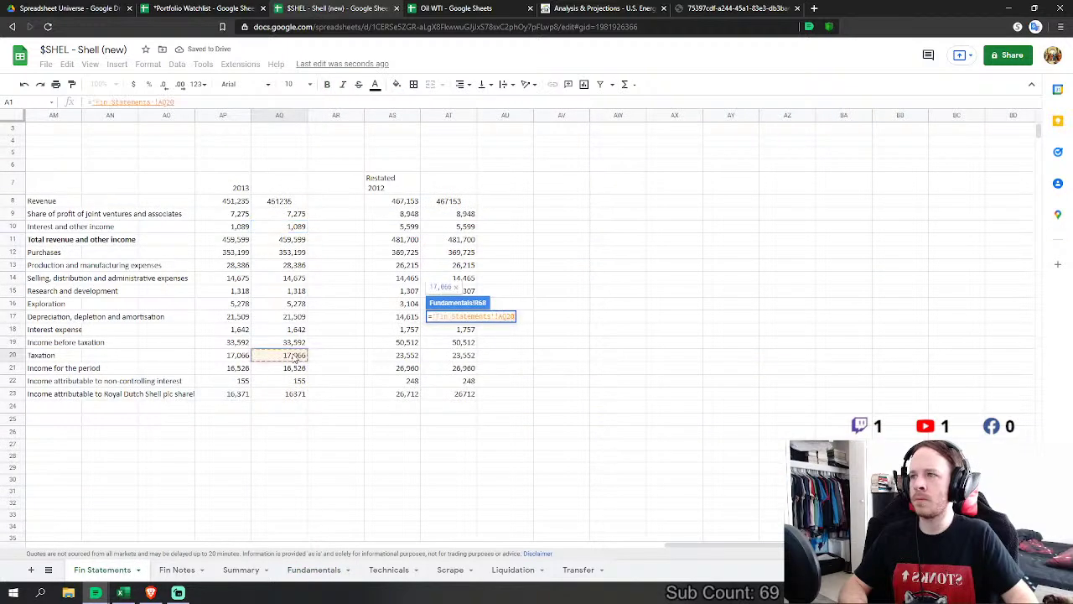
key("Return")
Step: Link FY2013 Minority Interest in R72 to income attributable to non-controlling interest in Fin Statements AQ22
left_click(473, 364)
type("=")
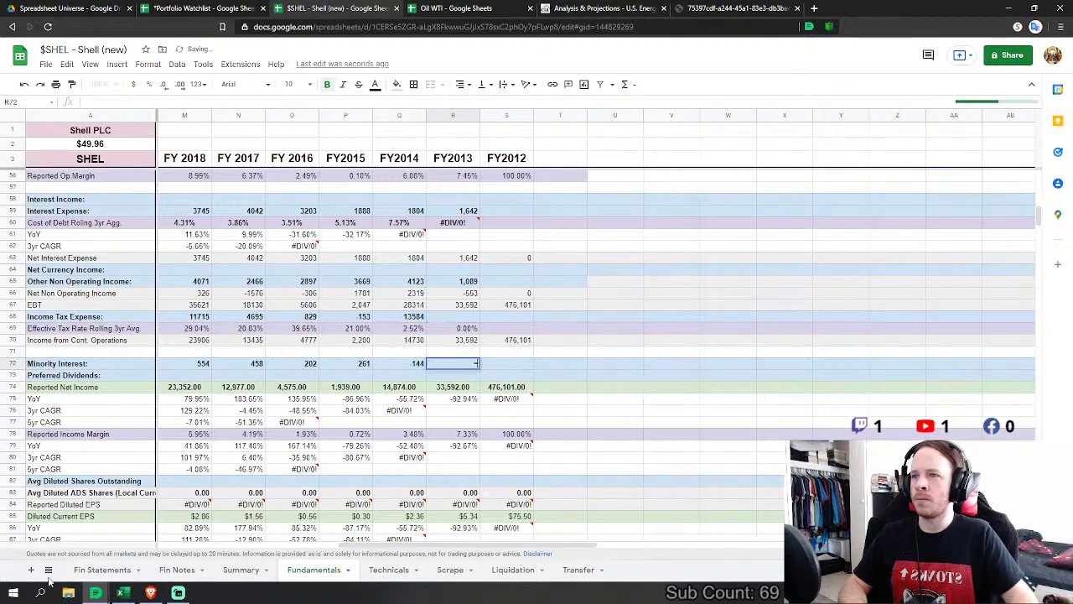
left_click(103, 569)
left_click(300, 381)
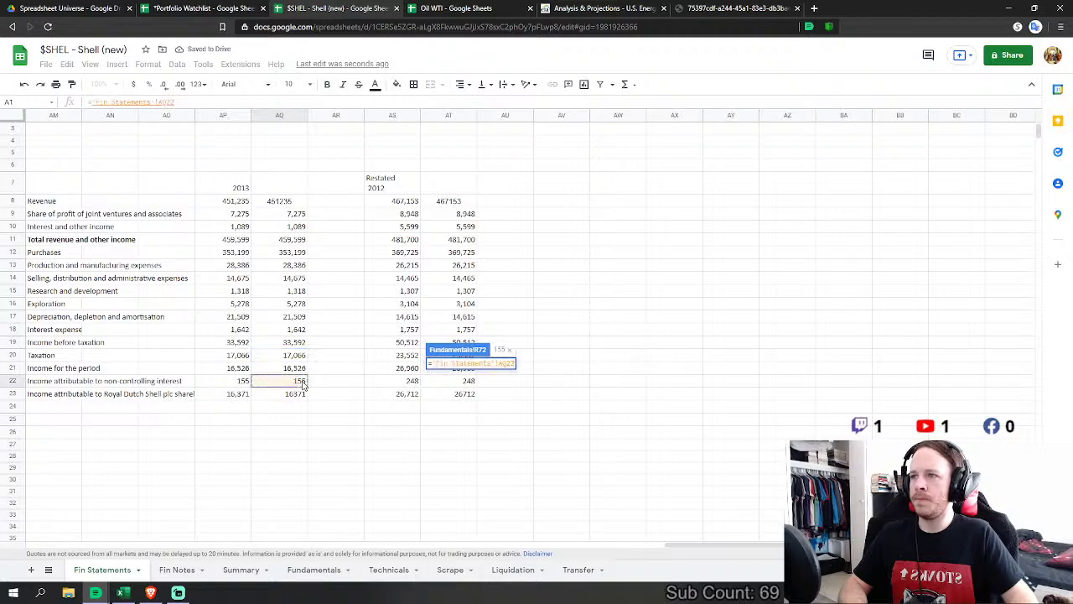
key("Return")
Step: Link FY2013 CF Depreciation & Amortization in R127 to the cash flow depreciation figure in Fin Statements AQ60
scroll(537, 427, "down", 7)
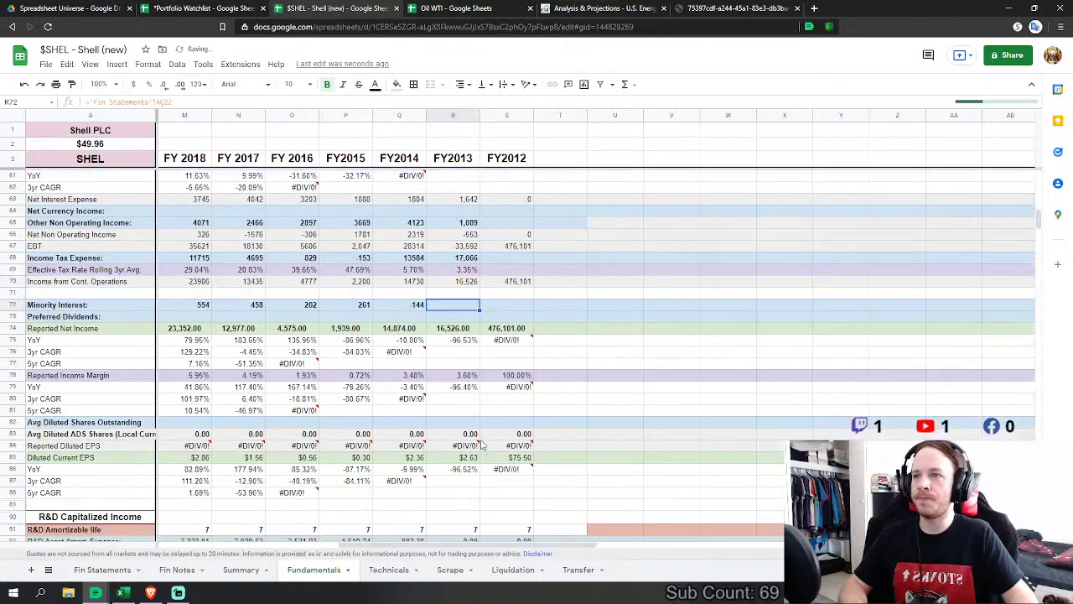
scroll(500, 412, "down", 2)
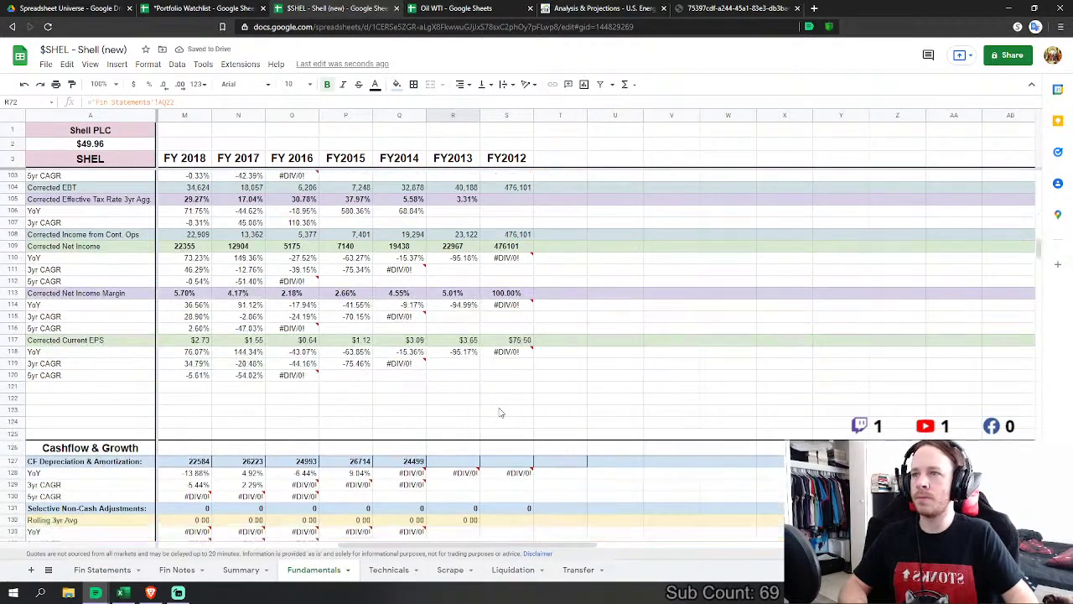
left_click(467, 406)
scroll(467, 406, "down", 1)
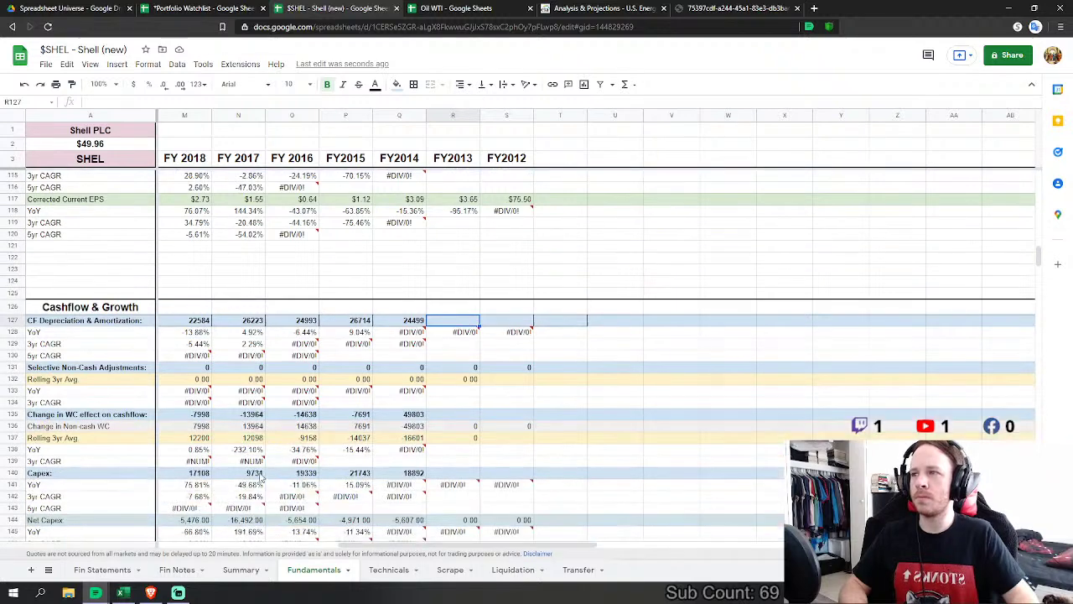
type("=")
left_click(102, 570)
scroll(327, 419, "up", 5)
scroll(327, 420, "down", 5)
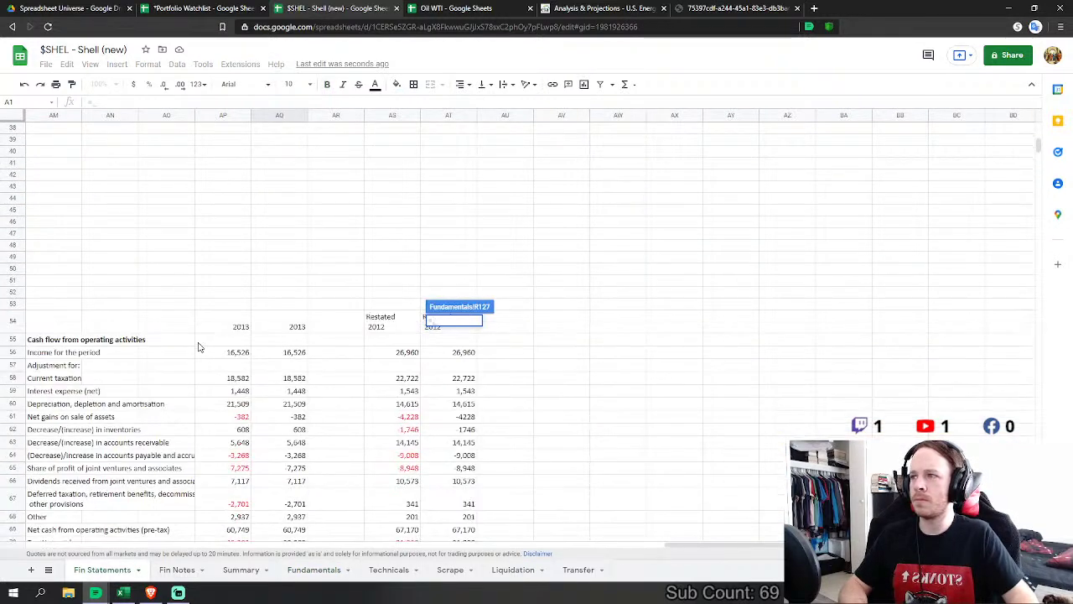
left_click(298, 347)
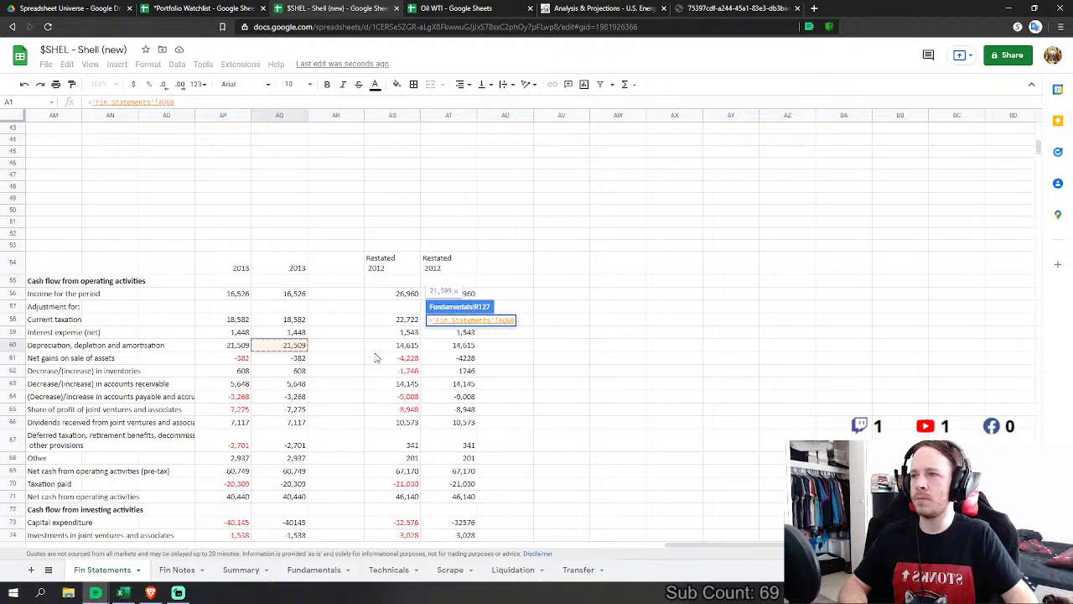
key("Return")
Step: Set FY2013 Change in WC effect on cashflow in R135 to the sum of Fin Statements AQ61:AQ70
left_click(457, 416)
scroll(461, 417, "down", 1)
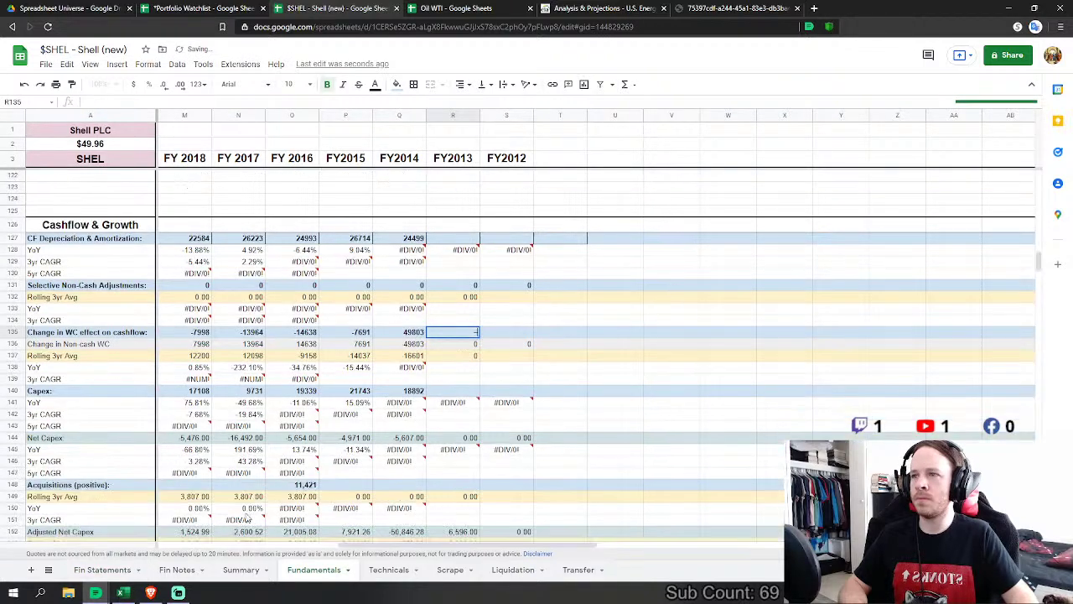
type("=SUM(")
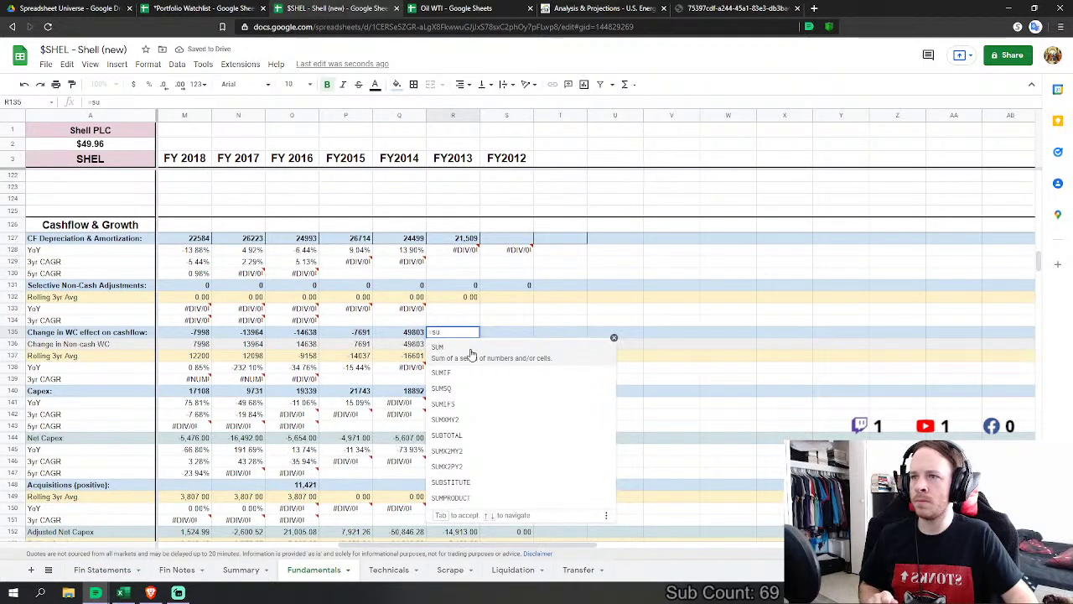
left_click(104, 570)
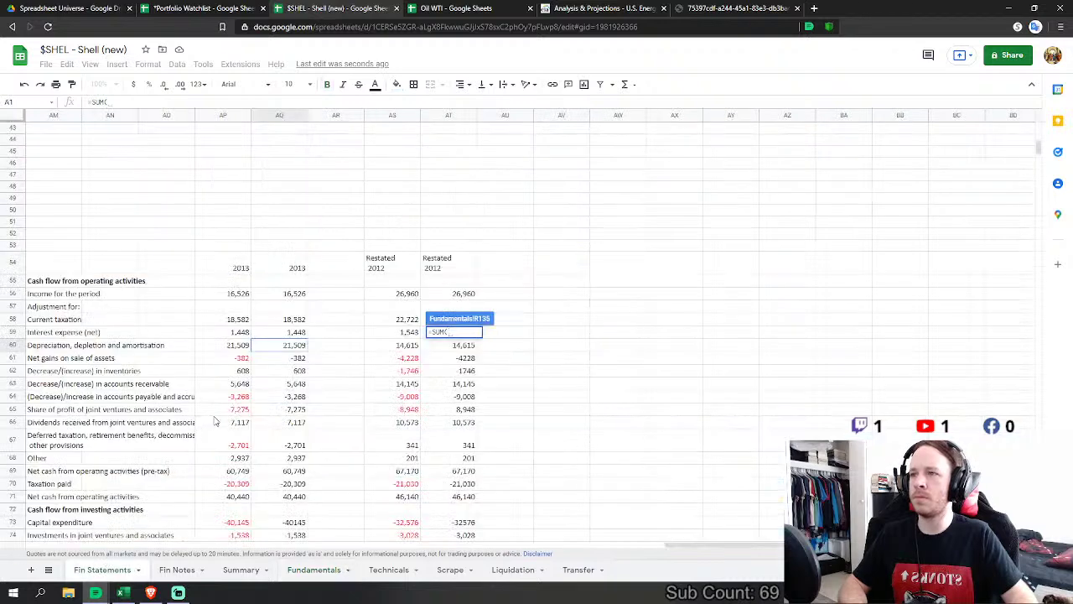
left_click(299, 362)
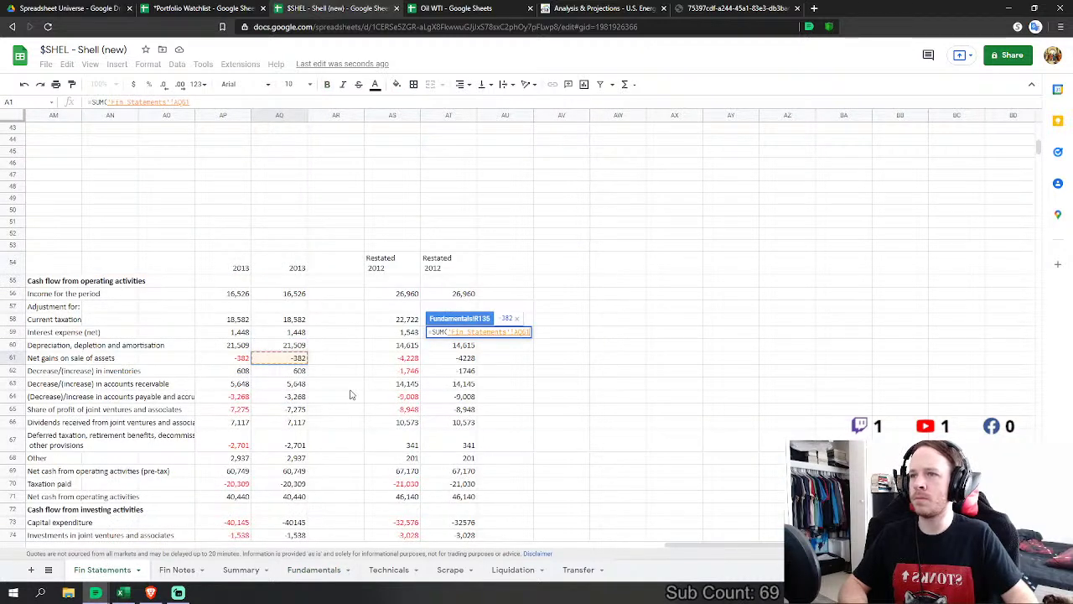
left_click(330, 362)
left_click_drag(297, 363, 304, 424)
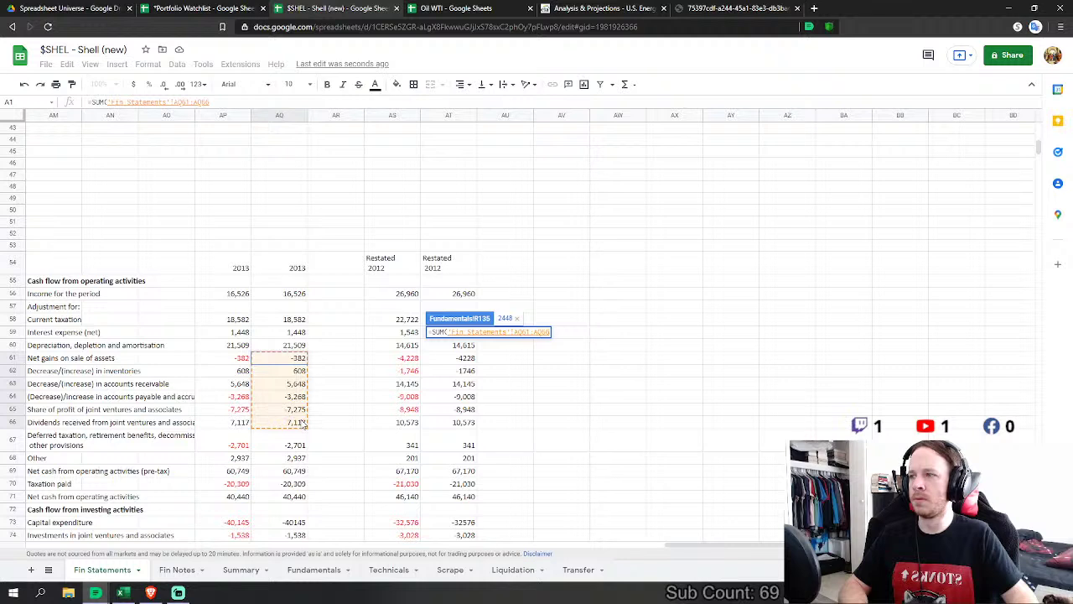
left_click_drag(304, 425, 299, 484)
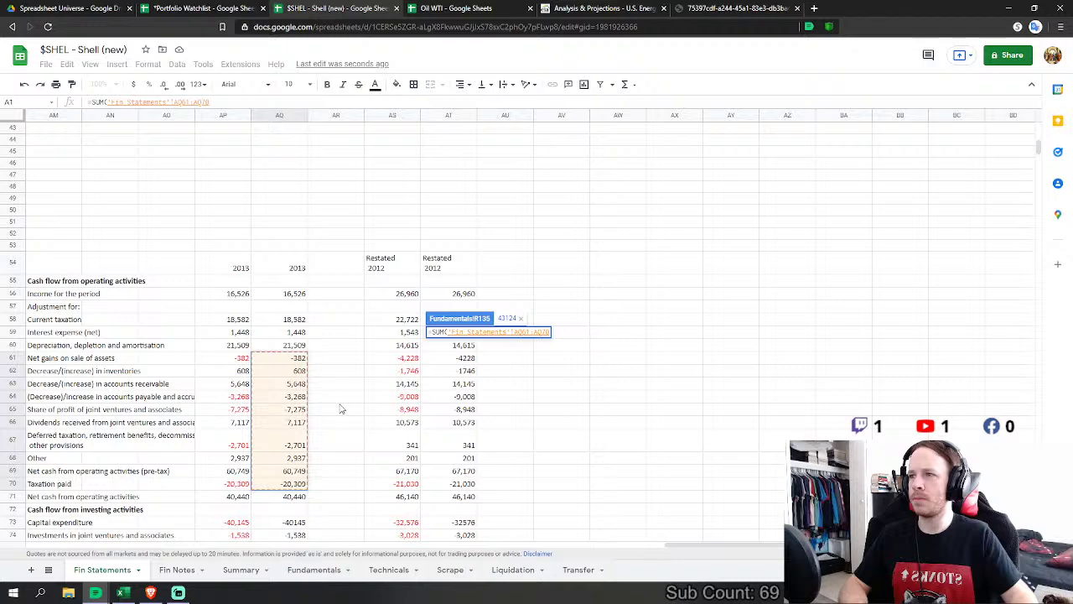
key("Return")
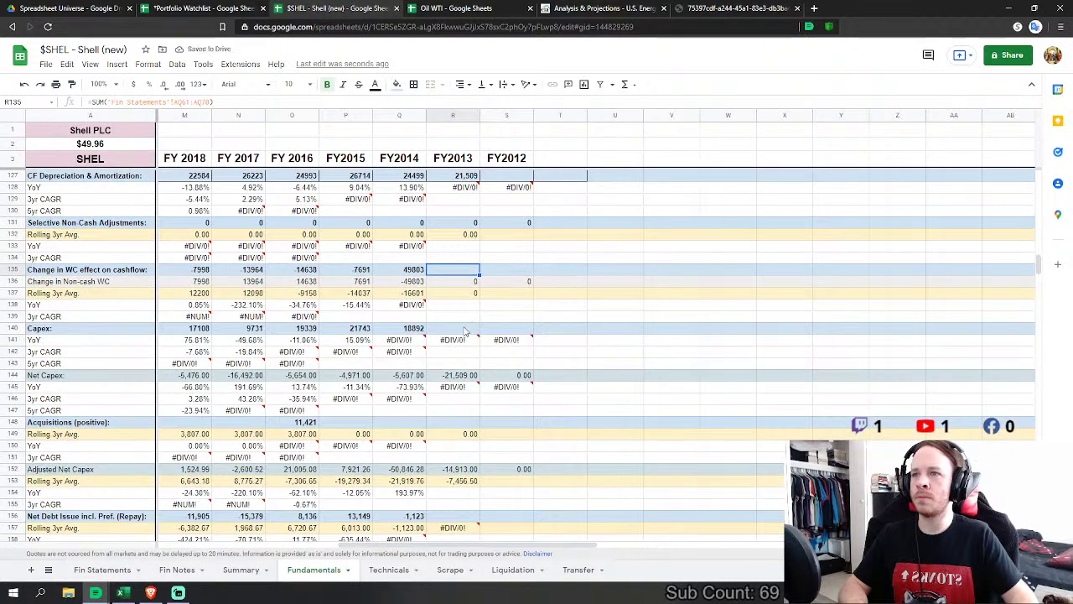
Step: Set FY2013 Capex in R140 to the negated capital expenditure, joint venture investments, both sale proceeds and interest received, Fin Statements AQ73 to AQ76 and AQ78
left_click(475, 327)
type("=")
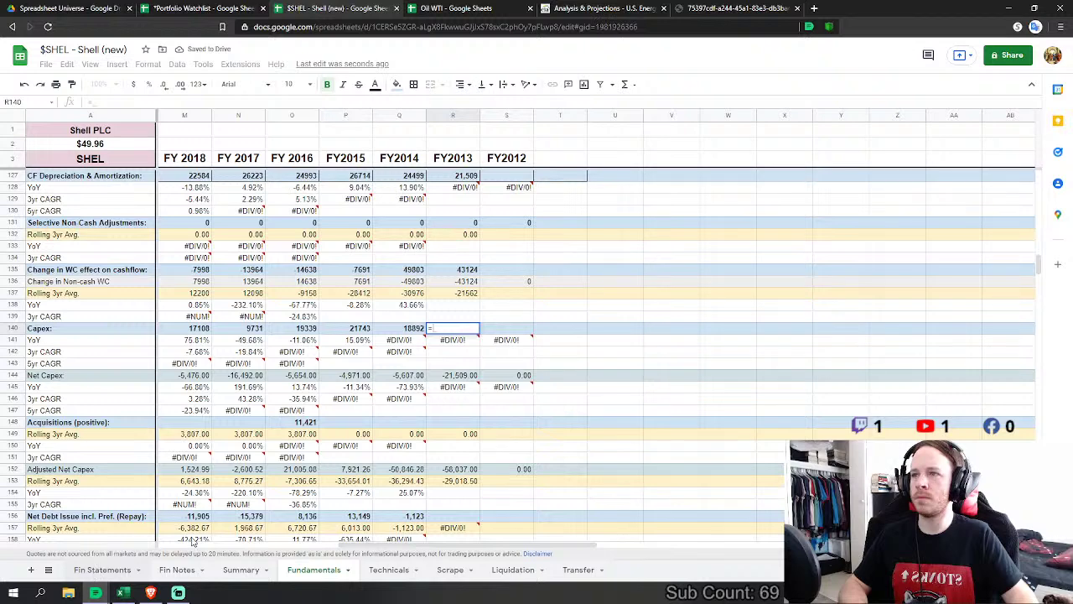
left_click(102, 569)
scroll(360, 443, "down", 5)
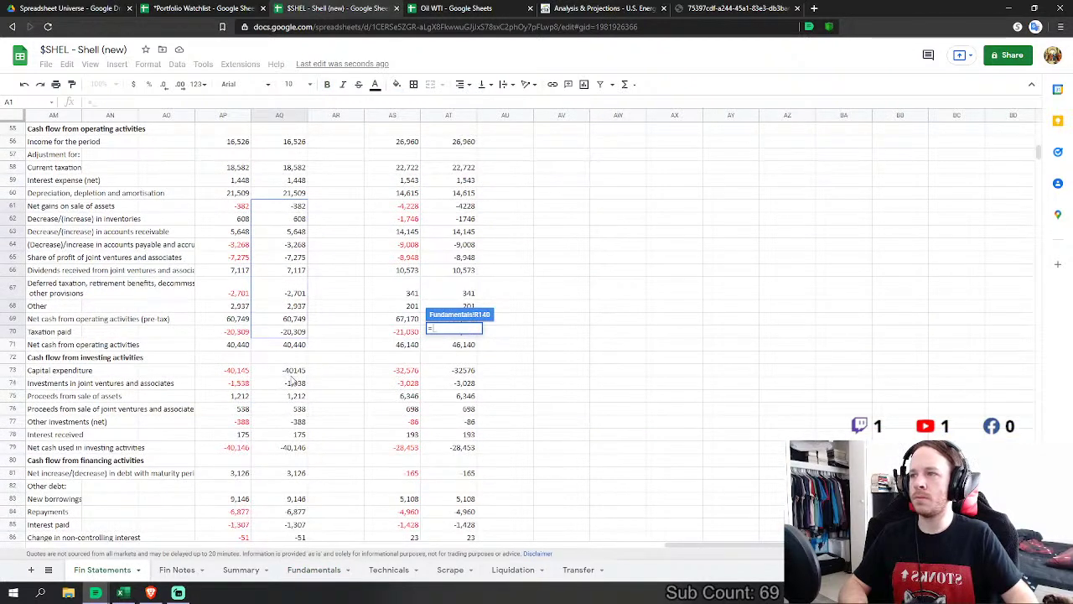
left_click(291, 374)
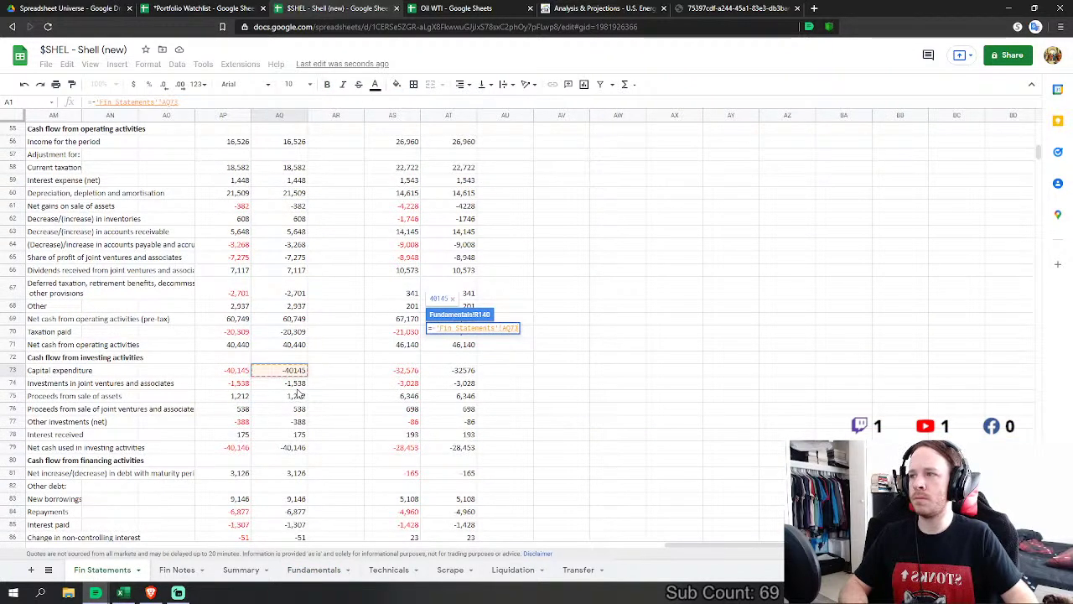
type("-")
left_click(297, 386)
type("-")
left_click(301, 398)
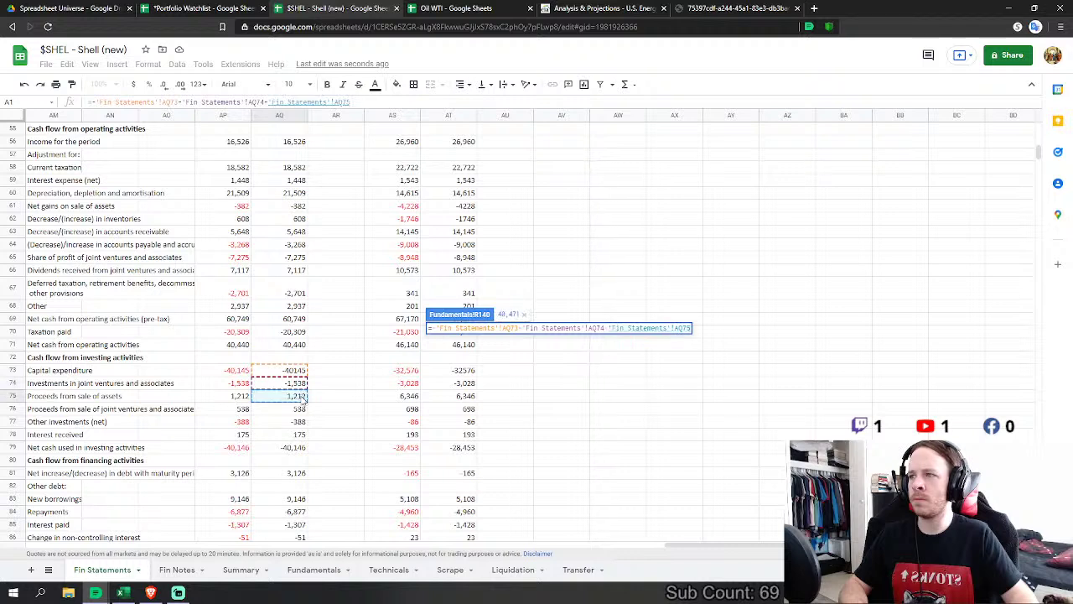
type("-")
left_click(304, 410)
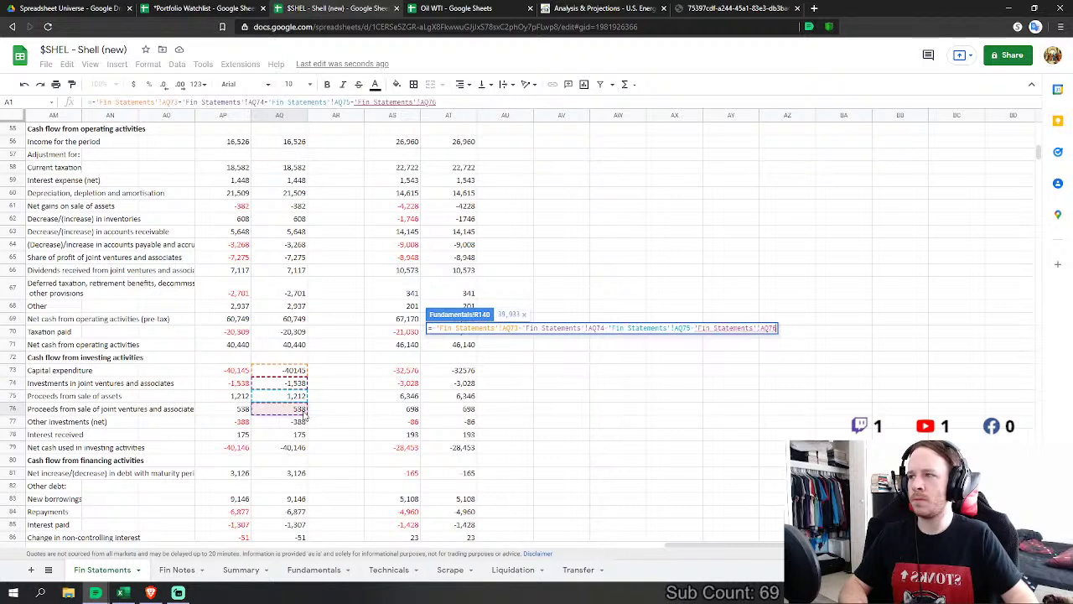
type("-")
left_click(299, 435)
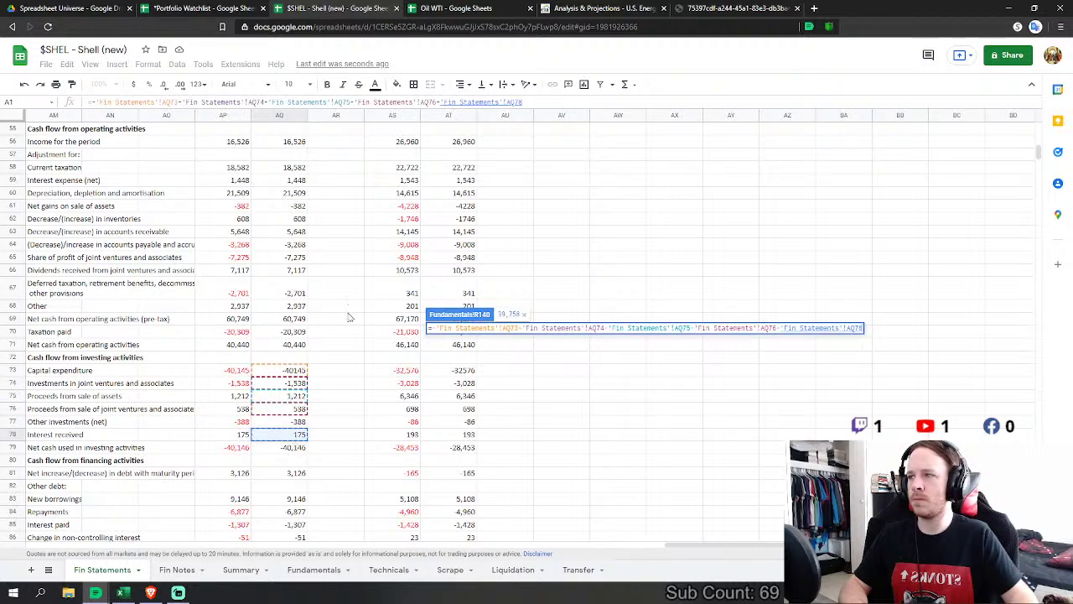
key("Return")
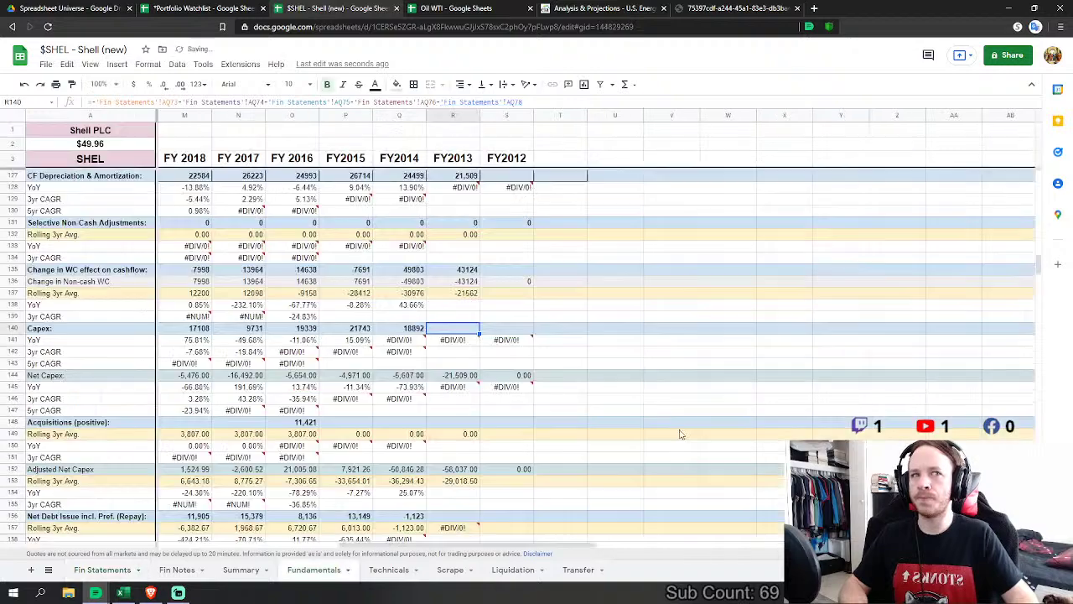
Step: Set FY2013 Net Debt Issue in R156 to short-term debt change, new borrowings, repayments and interest paid, Fin Statements AQ81+AQ83+AQ84+AQ85
scroll(474, 433, "down", 2)
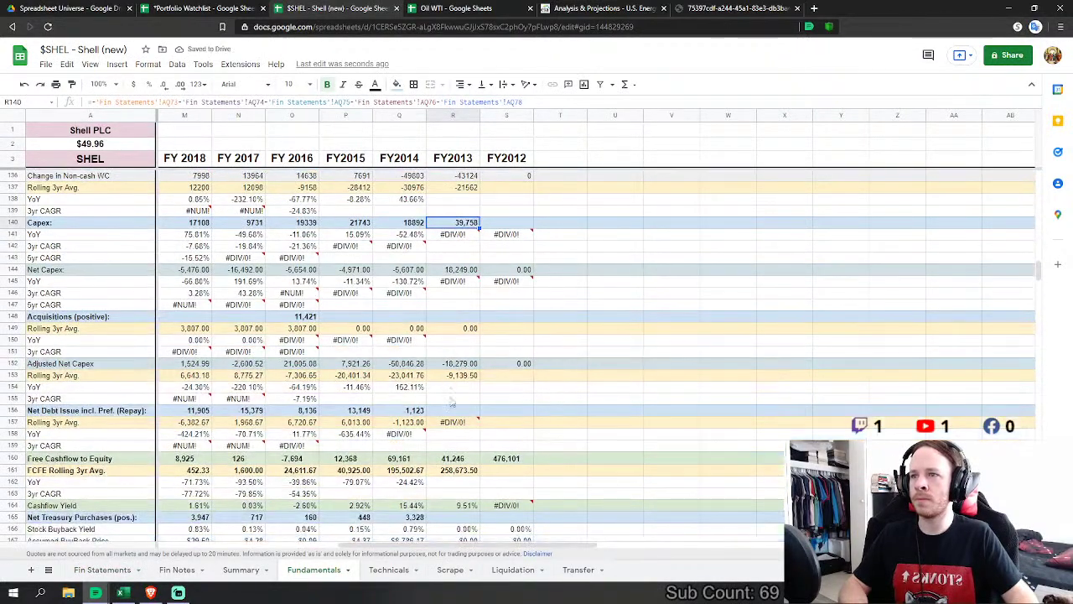
left_click(452, 410)
scroll(452, 412, "down", 1)
scroll(452, 410, "down", 1)
type("=")
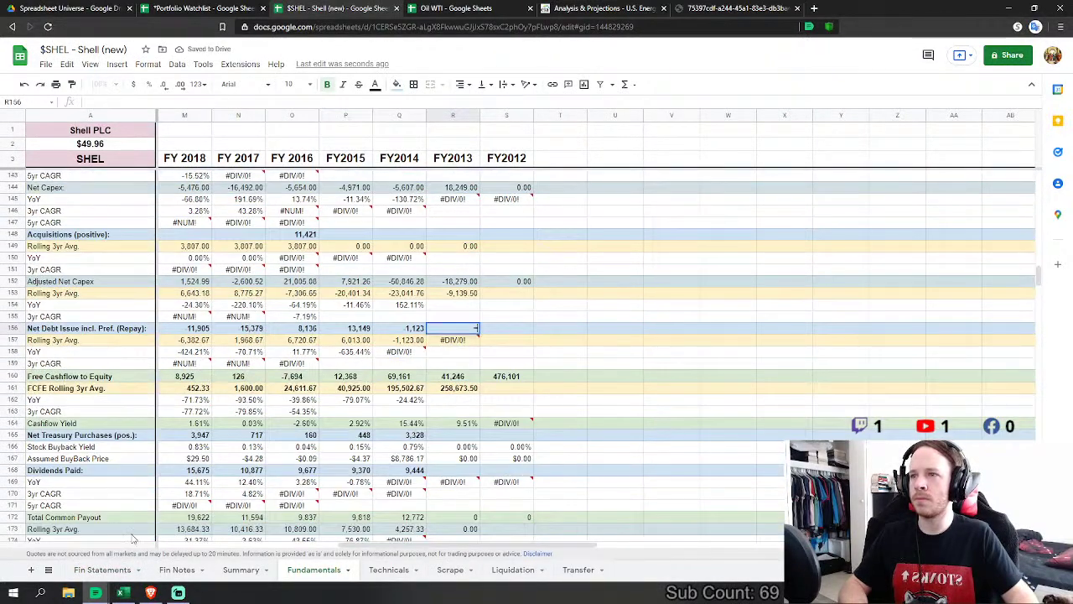
left_click(103, 570)
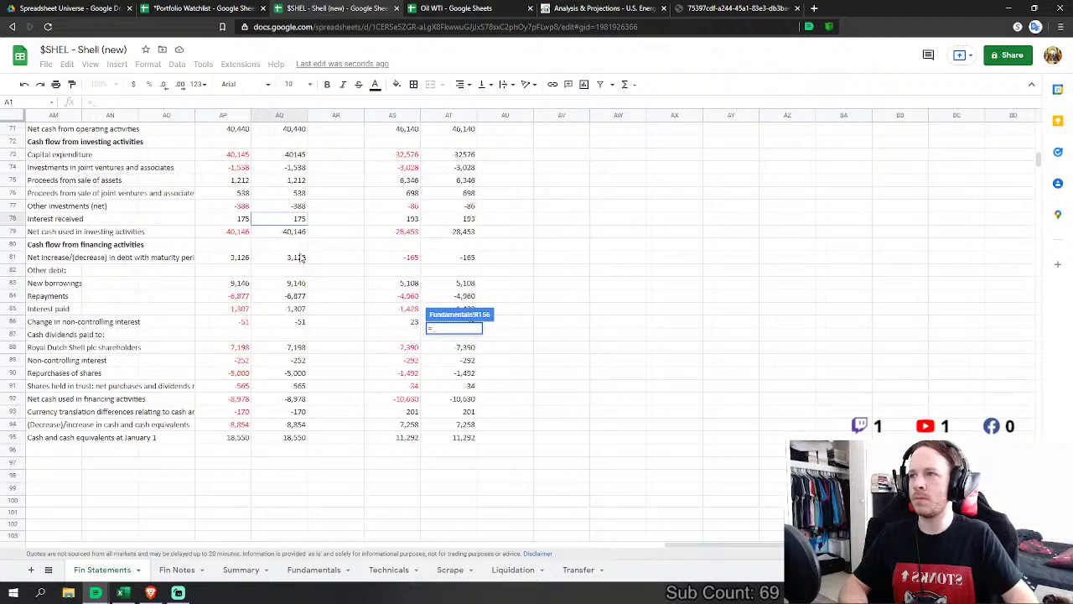
left_click(300, 257)
type("+")
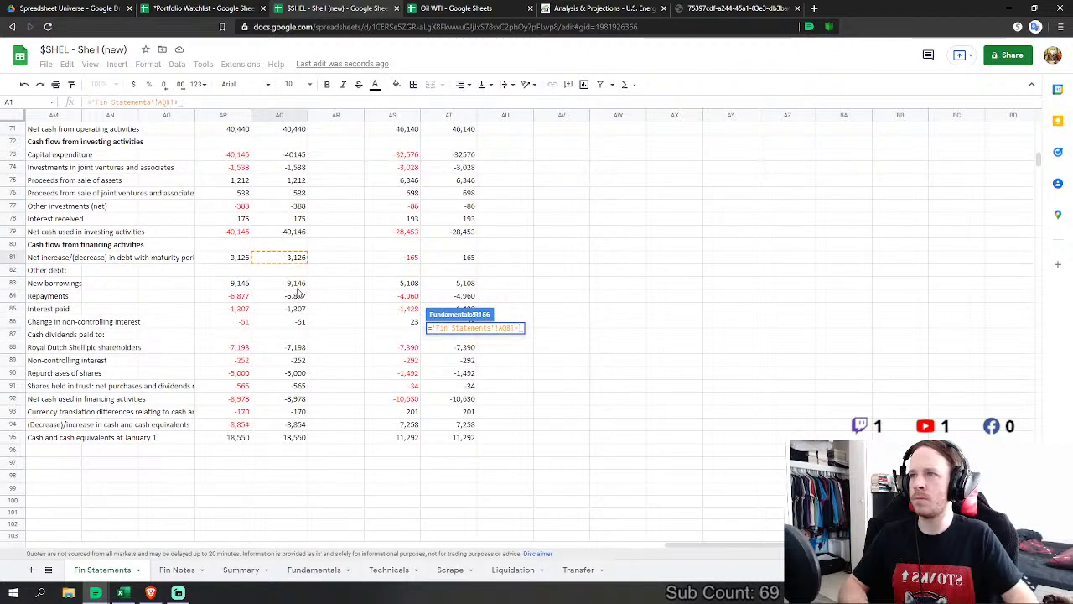
left_click(297, 286)
type("+")
left_click(300, 297)
type("+'Fin Statements'!AQ84+")
left_click(300, 310)
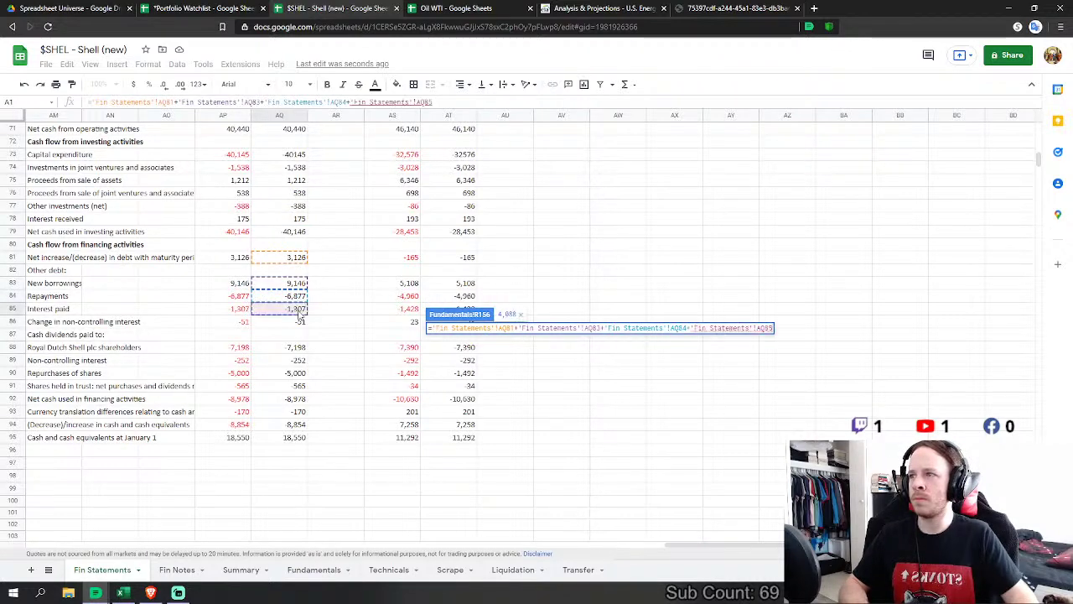
key("Return")
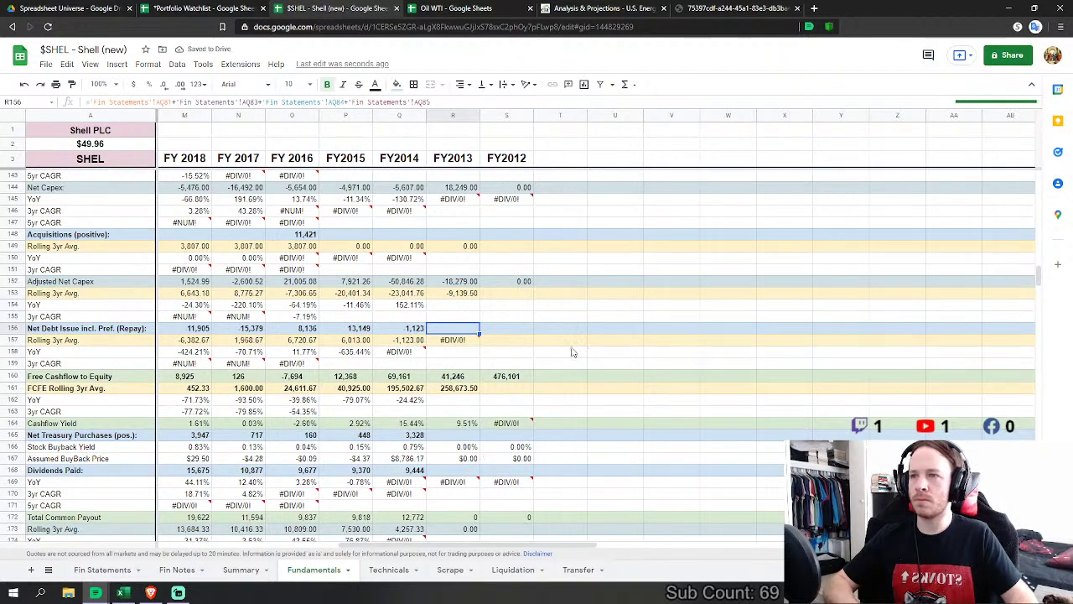
Step: Set FY2013 Net Treasury Purchases in R165 to the negated repurchases of shares in Fin Statements AQ90
scroll(461, 386, "down", 1)
left_click(460, 377)
type("=")
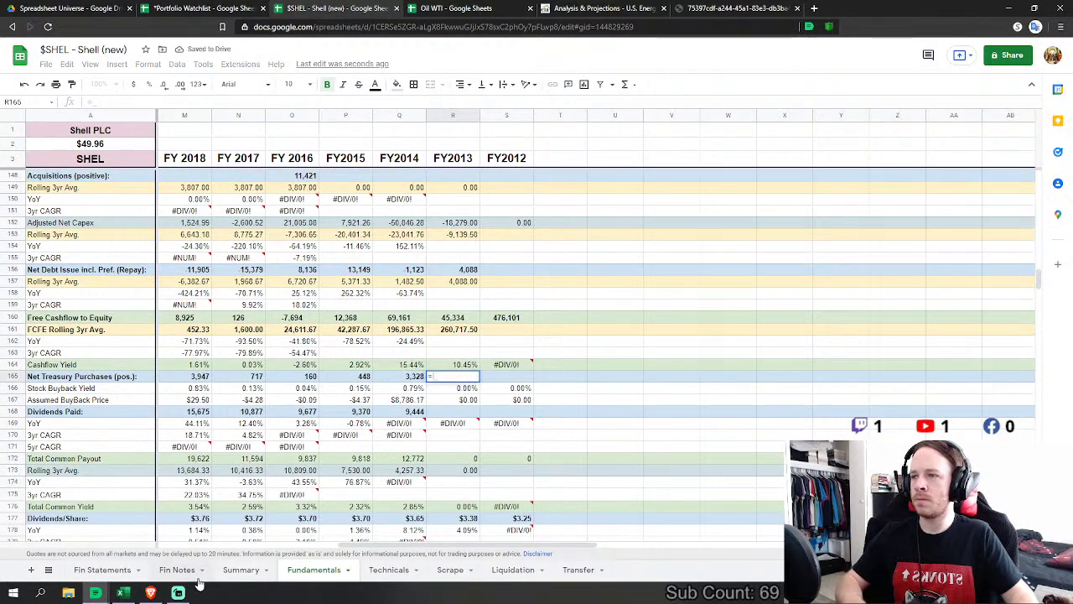
left_click(101, 569)
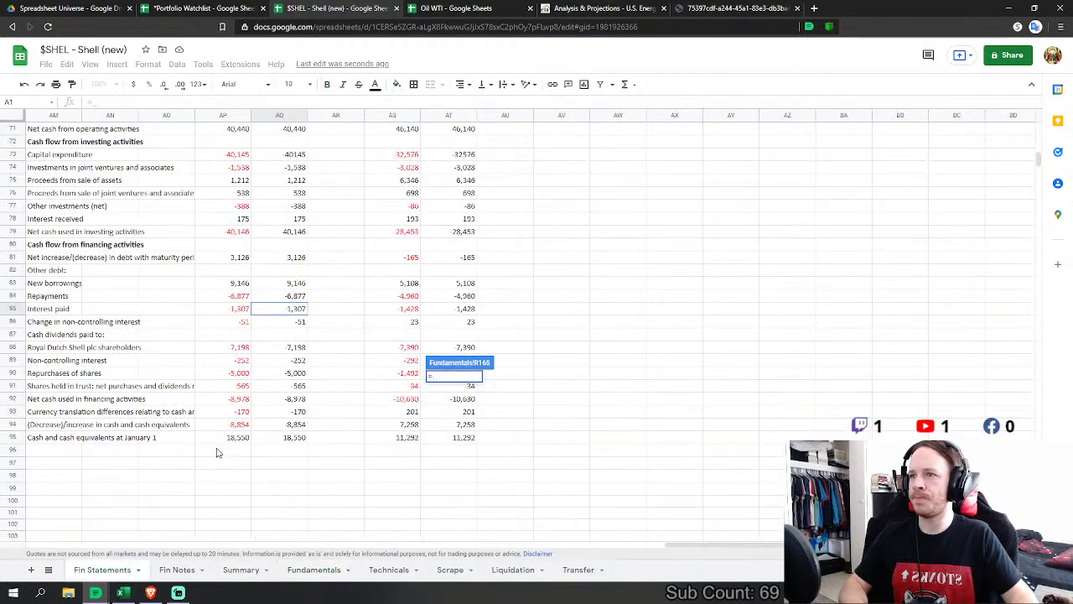
type("-")
left_click(279, 374)
key("Return")
Step: Set FY2013 Dividends Paid in R168 to the negated dividends to Royal Dutch Shell plc shareholders in Fin Statements AQ88
key("Down")
key("Down")
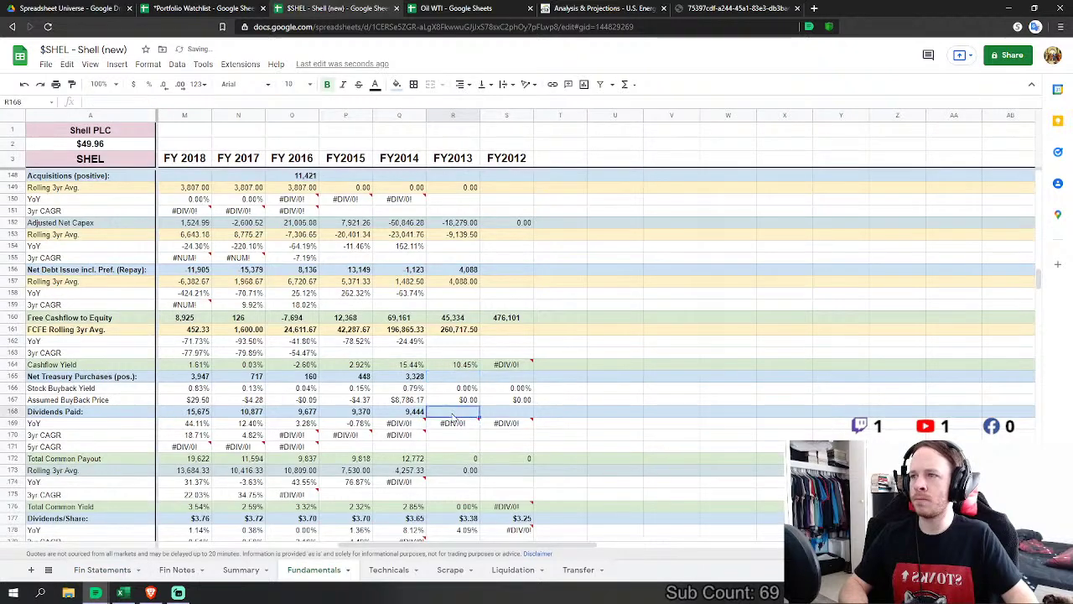
type("=-")
left_click(101, 569)
left_click(294, 347)
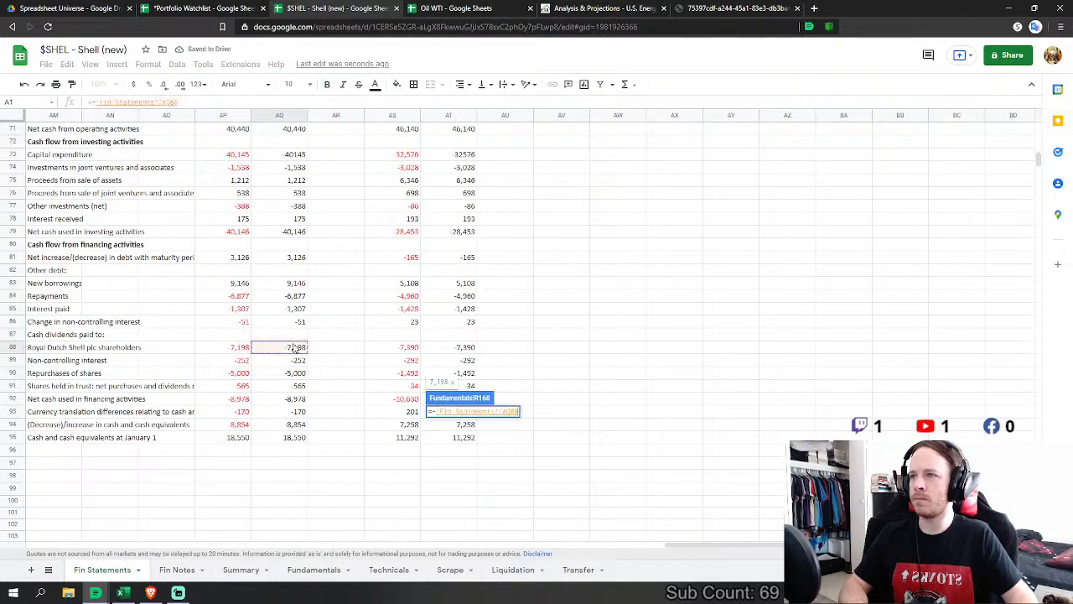
key("Return")
Step: Link FY2013 Cash & Equivalents in R226 of the Balance Sheets section to cash and cash equivalents in Fin Statements AQ131
scroll(500, 417, "down", 10)
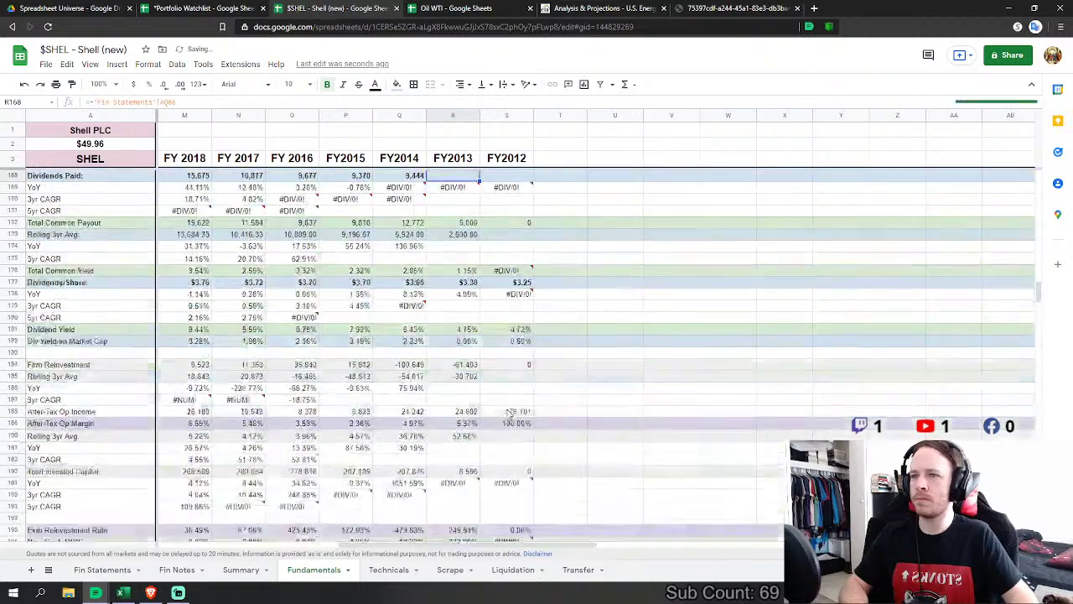
scroll(500, 417, "down", 10)
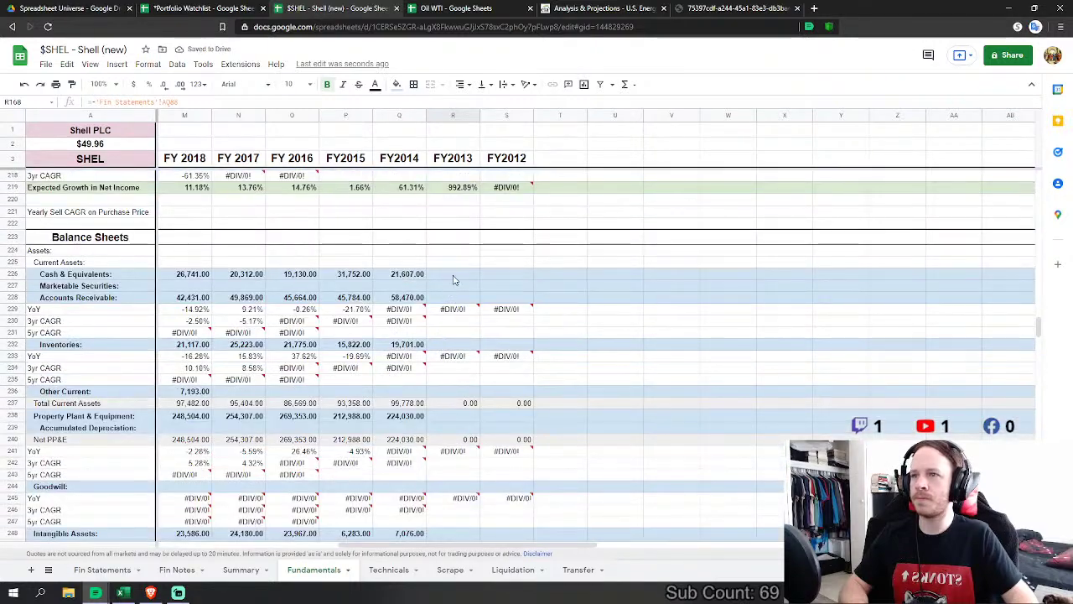
left_click(453, 274)
type("=sum(")
left_click(100, 570)
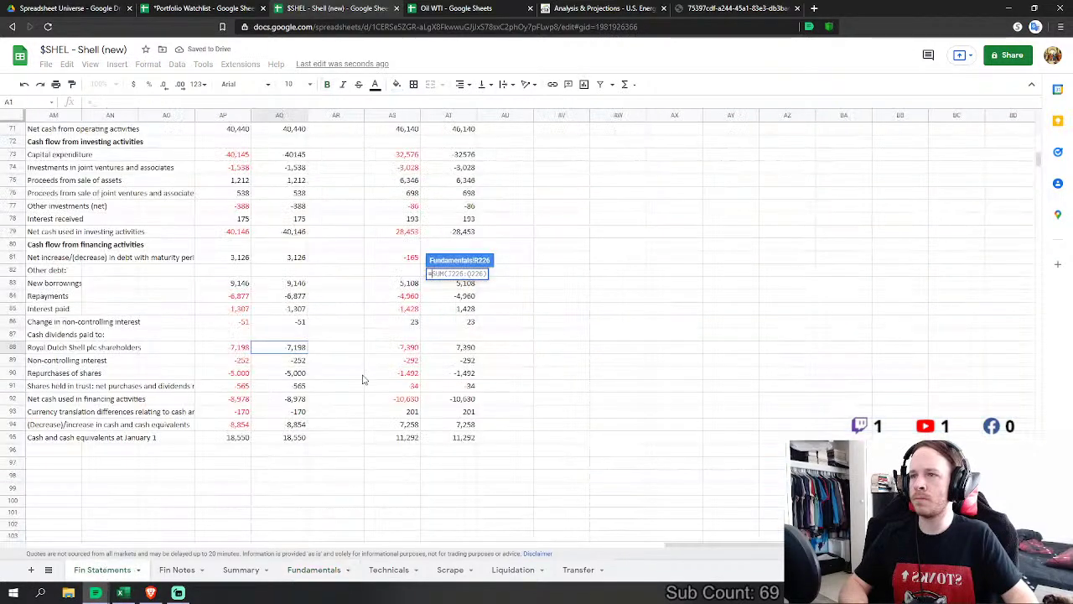
scroll(324, 334, "down", 10)
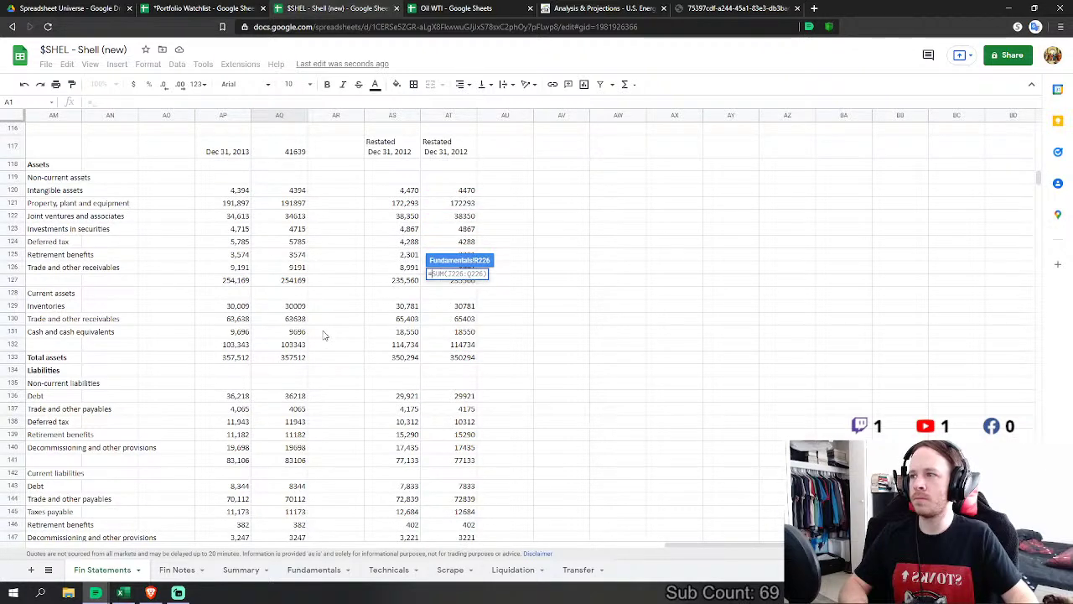
scroll(323, 334, "down", 1)
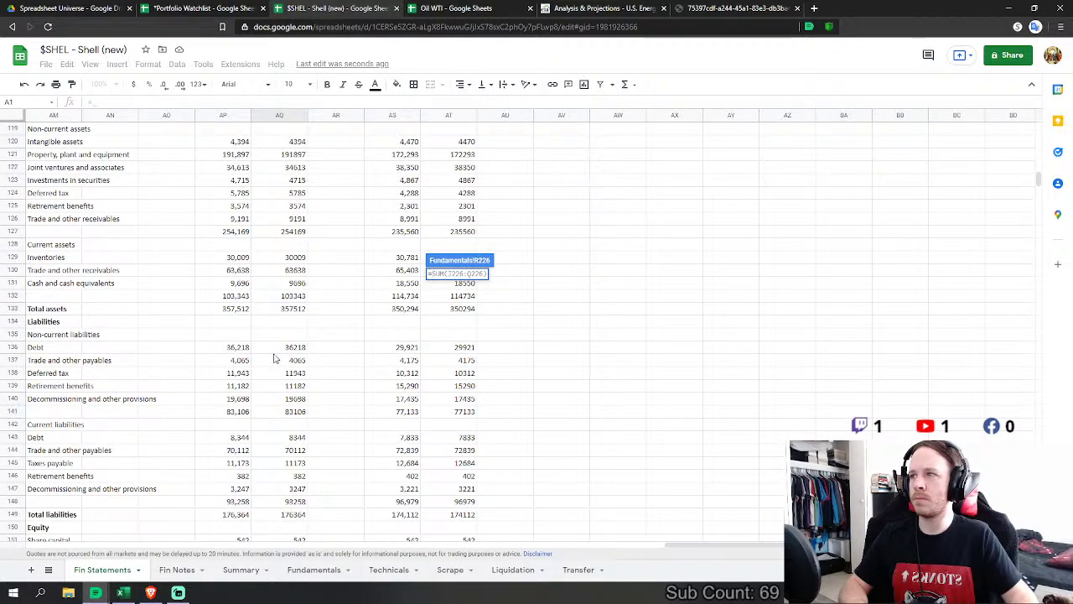
scroll(274, 359, "up", 2)
left_click(299, 358)
key("Return")
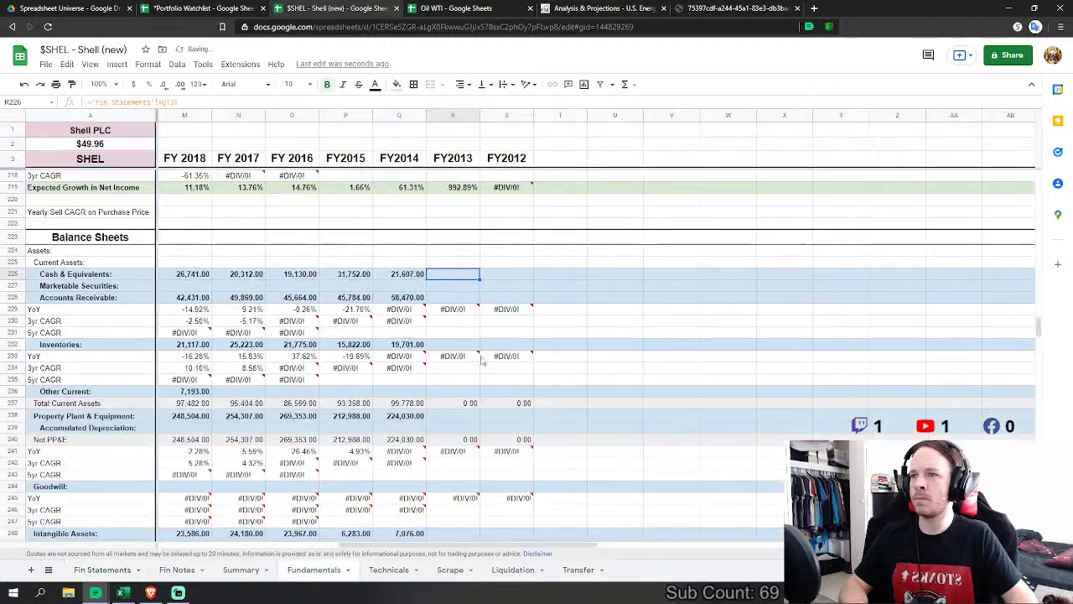
Step: Link FY2013 Accounts Receivable in R228 to the current trade and other receivables in Fin Statements AQ130
key("Down")
type("=")
left_click(102, 570)
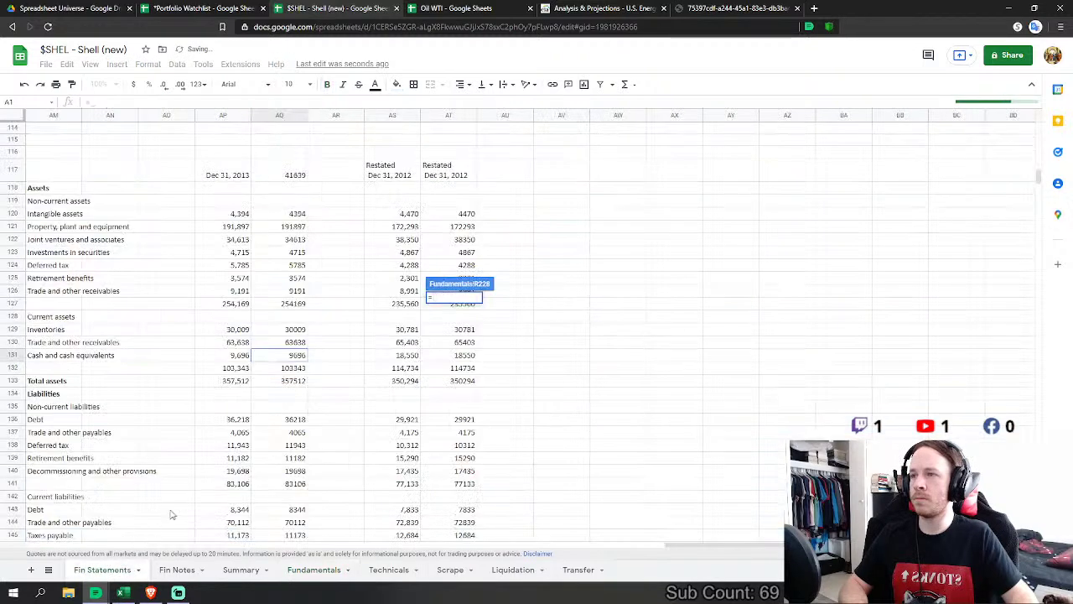
left_click(297, 345)
key("Return")
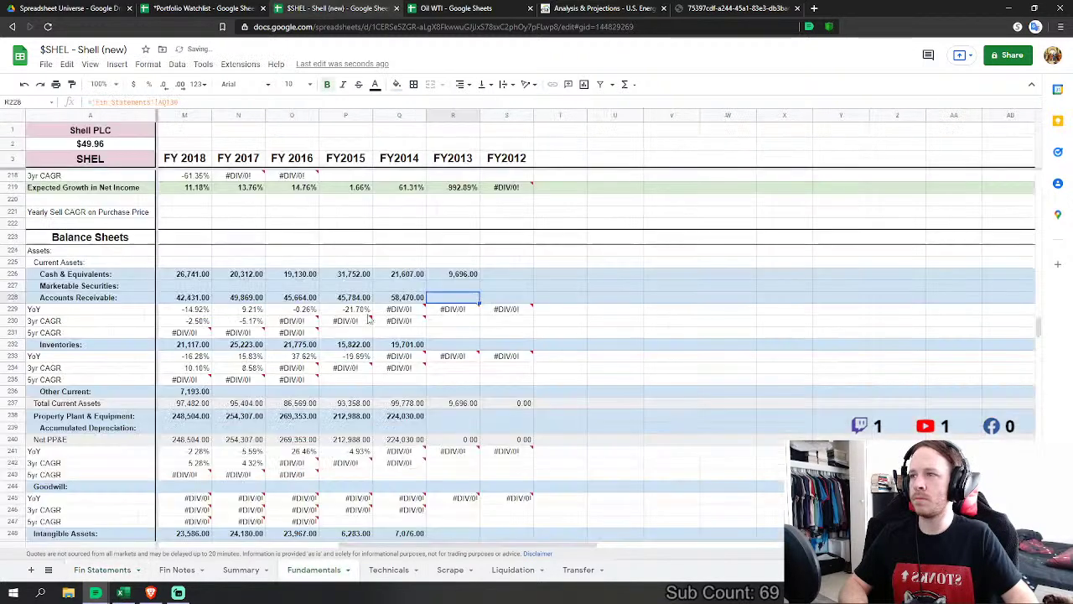
Step: Link FY2013 Inventories in R232 to the inventories figure in Fin Statements AQ129
left_click(459, 346)
type("=")
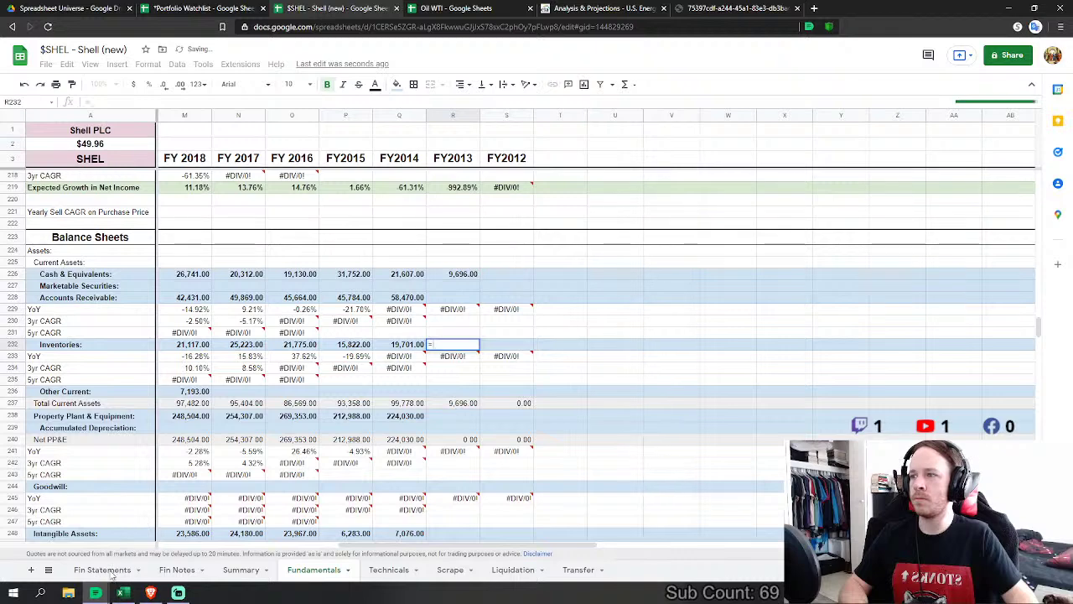
left_click(103, 569)
left_click(290, 332)
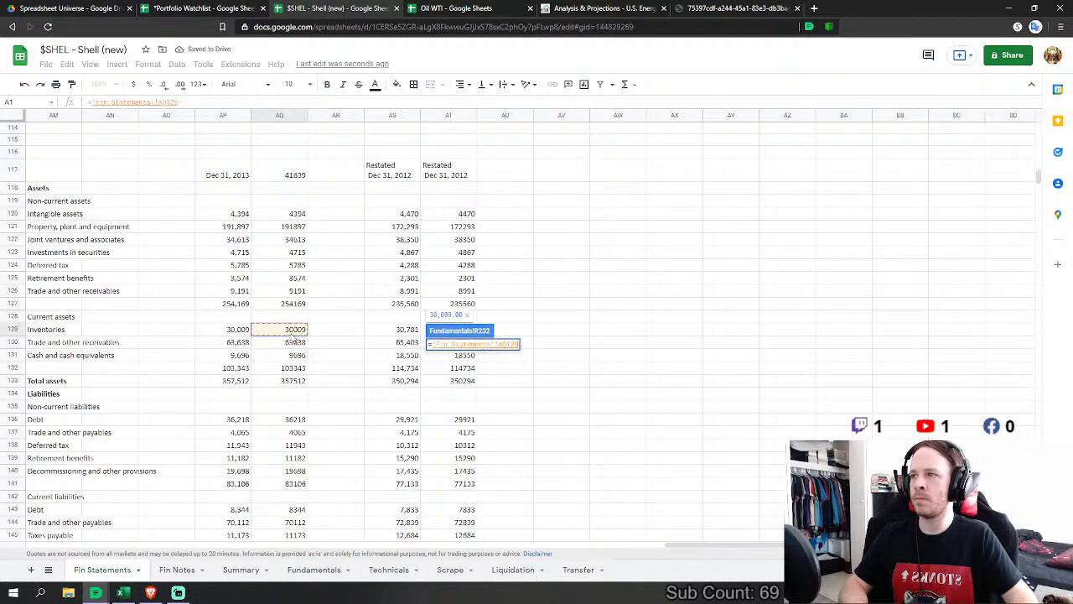
key("Return")
Step: Set FY2013 Property Plant & Equipment in R238 to property, plant and equipment plus joint ventures and associates, Fin Statements AQ121+AQ122
left_click(451, 420)
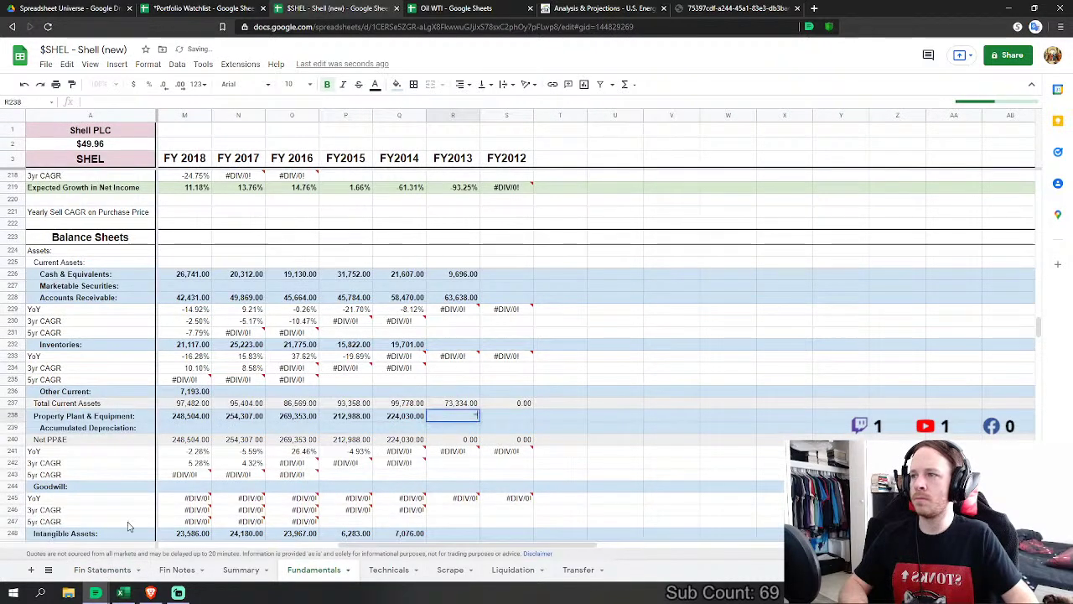
type("=")
left_click(103, 569)
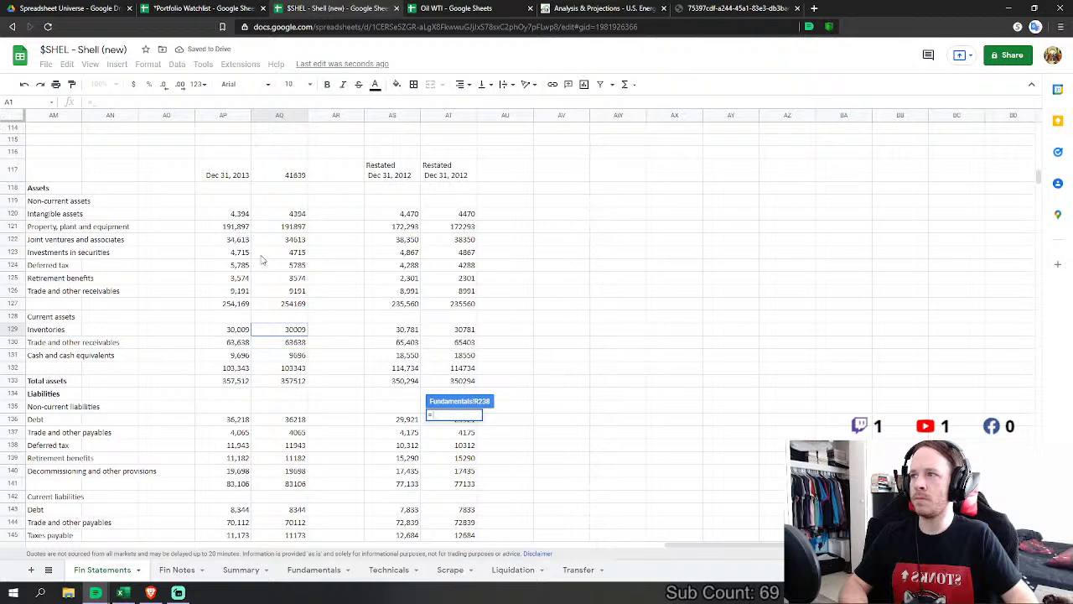
left_click(295, 226)
type("+")
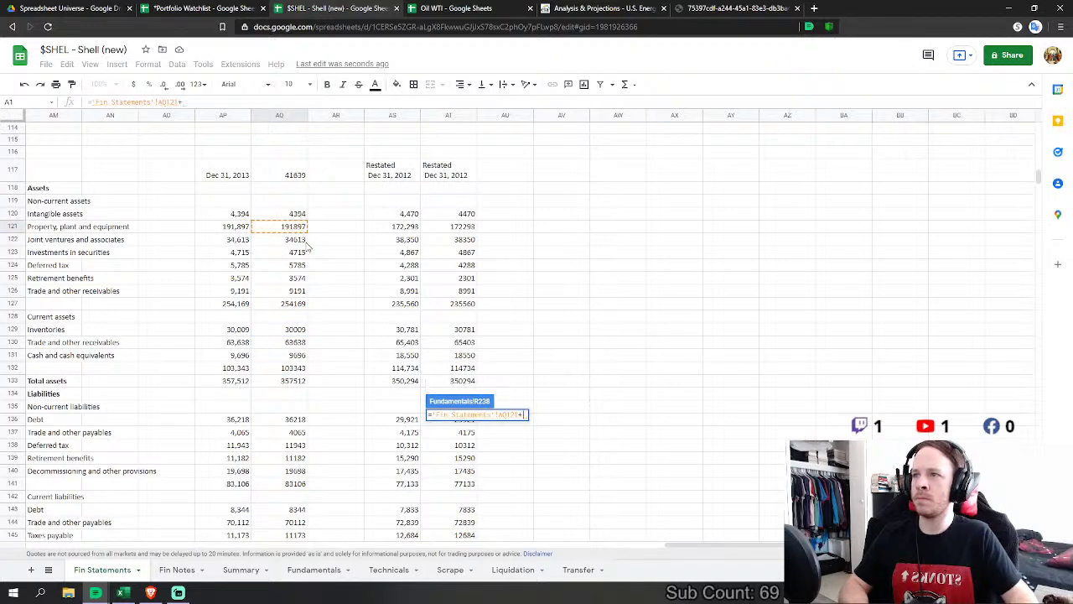
left_click(304, 240)
key("Return")
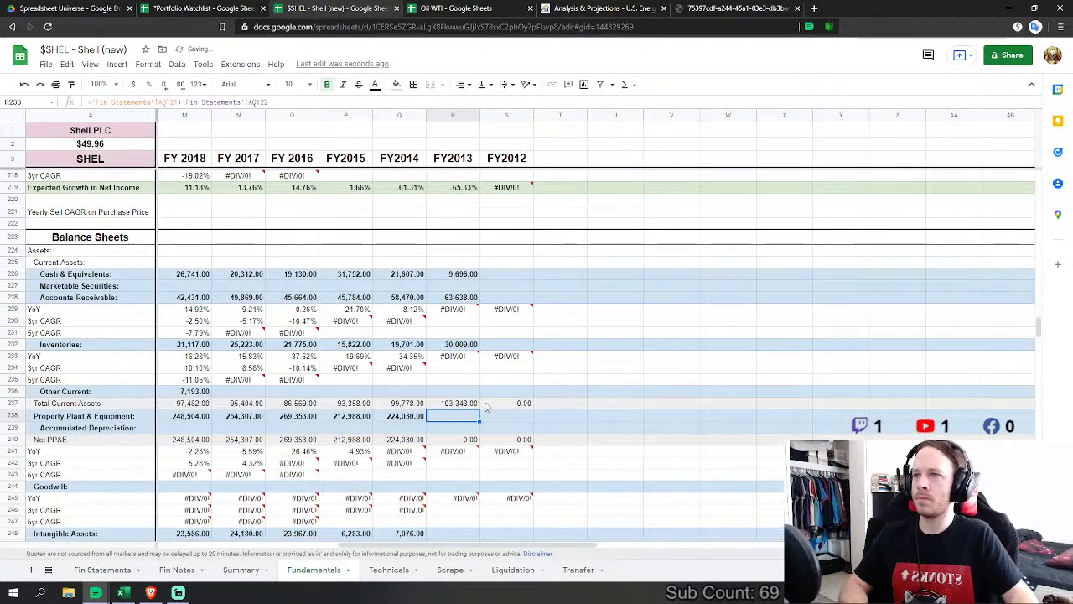
Step: Link FY2013 Intangible Assets in R248 to the intangible assets figure in Fin Statements AQ120
left_click(443, 537)
scroll(444, 538, "down", 5)
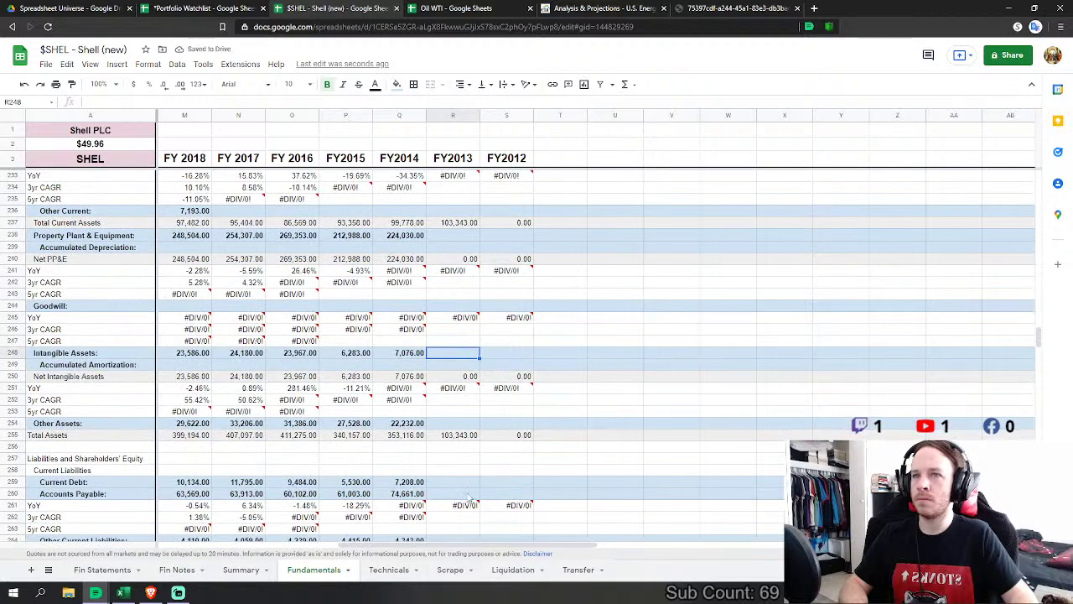
type("=")
left_click(94, 570)
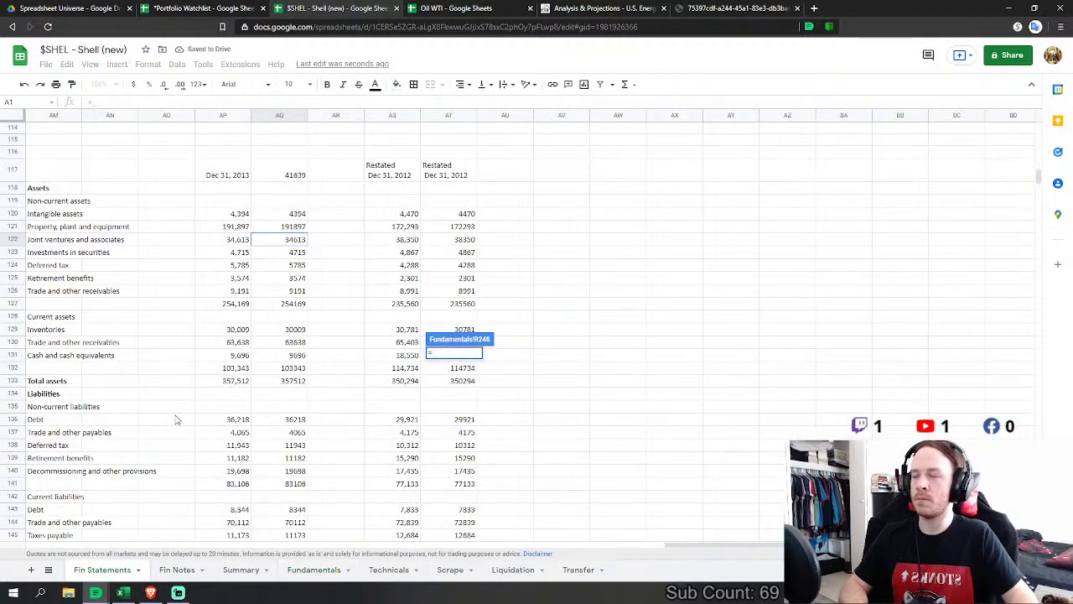
left_click(297, 214)
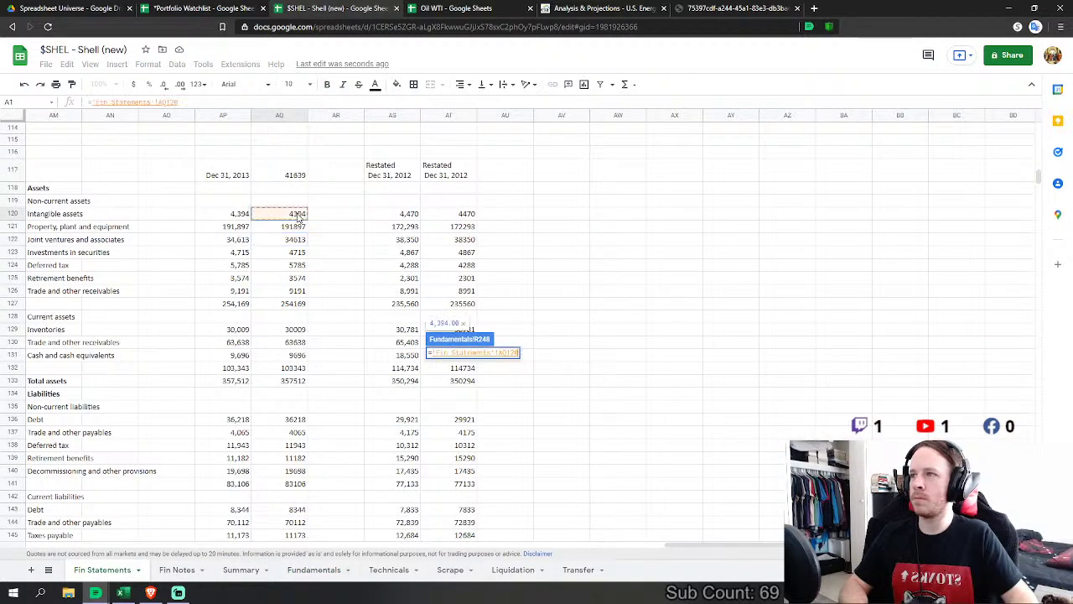
key("Return")
Step: Set FY2013 Other Assets in R254 to securities investments, deferred tax, retirement benefits and non-current receivables, Fin Statements AQ123+AQ124+AQ125+AQ126
left_click(457, 423)
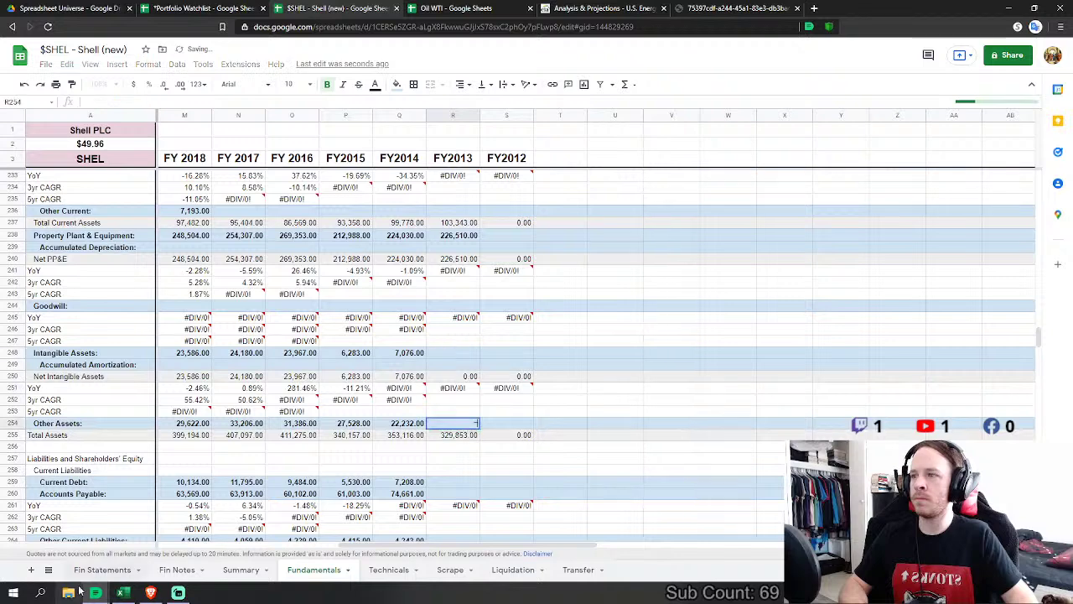
type("=")
left_click(93, 570)
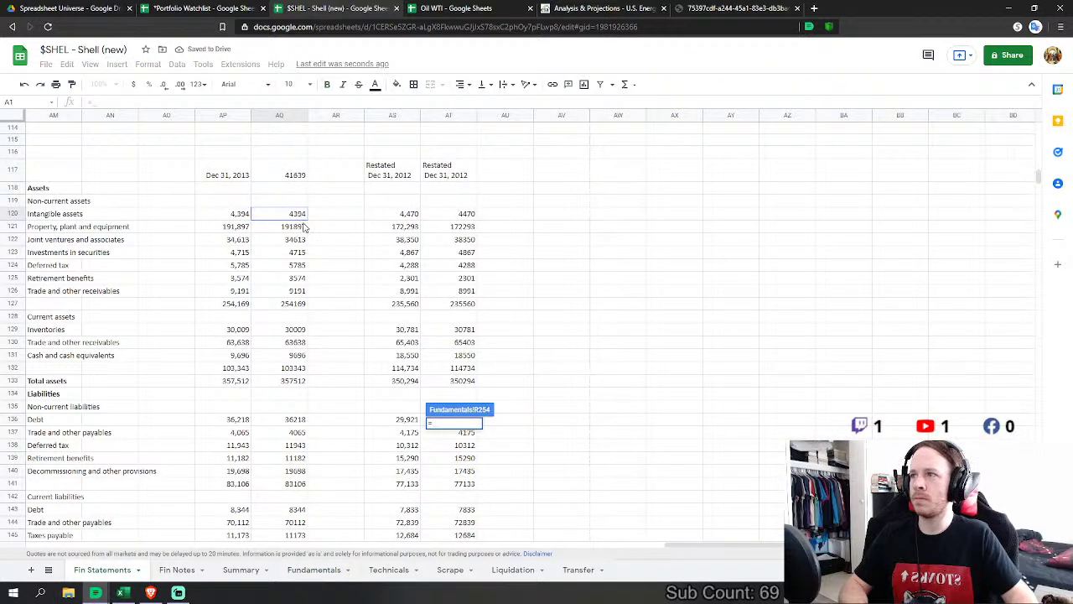
left_click(300, 253)
type("+")
left_click(300, 265)
type("+")
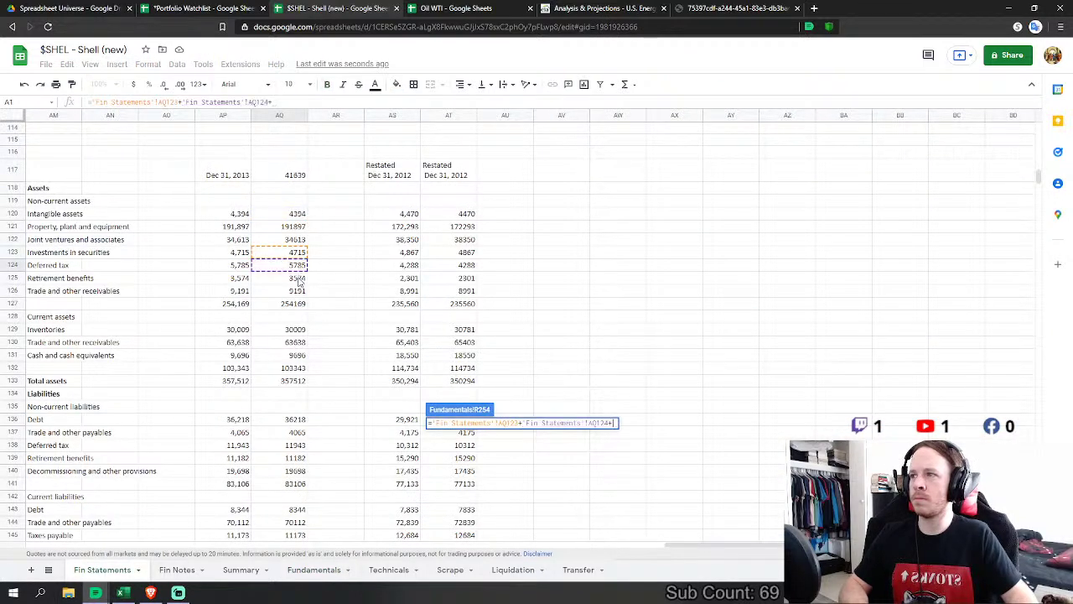
left_click(299, 279)
type("+")
left_click(300, 291)
key("Return")
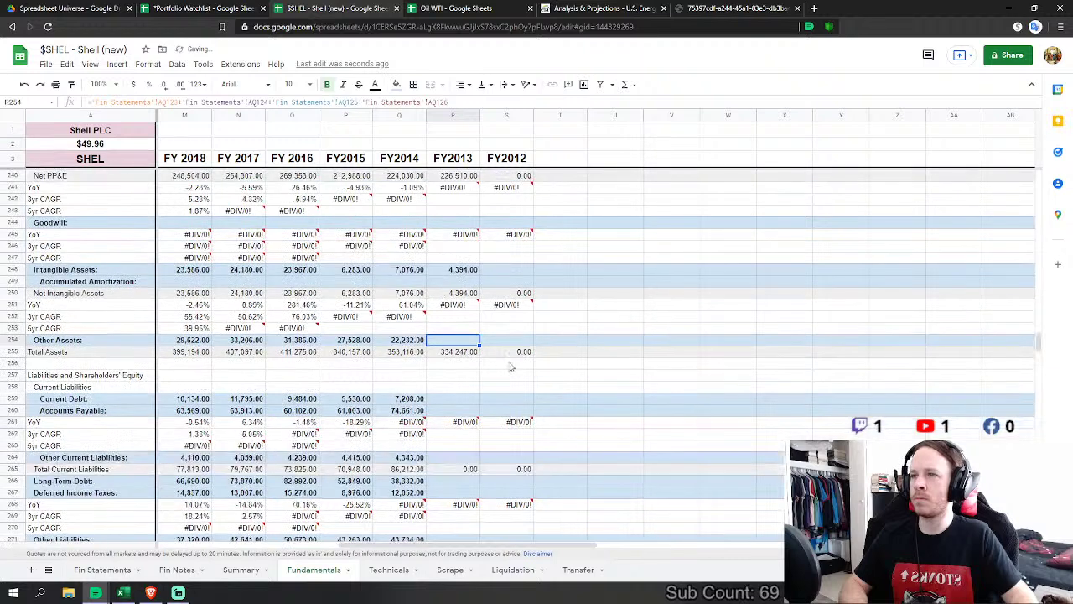
Step: Link FY2013 Current Debt in R259 to the debt under current liabilities in Fin Statements AQ143
left_click(459, 403)
type("=")
left_click(96, 570)
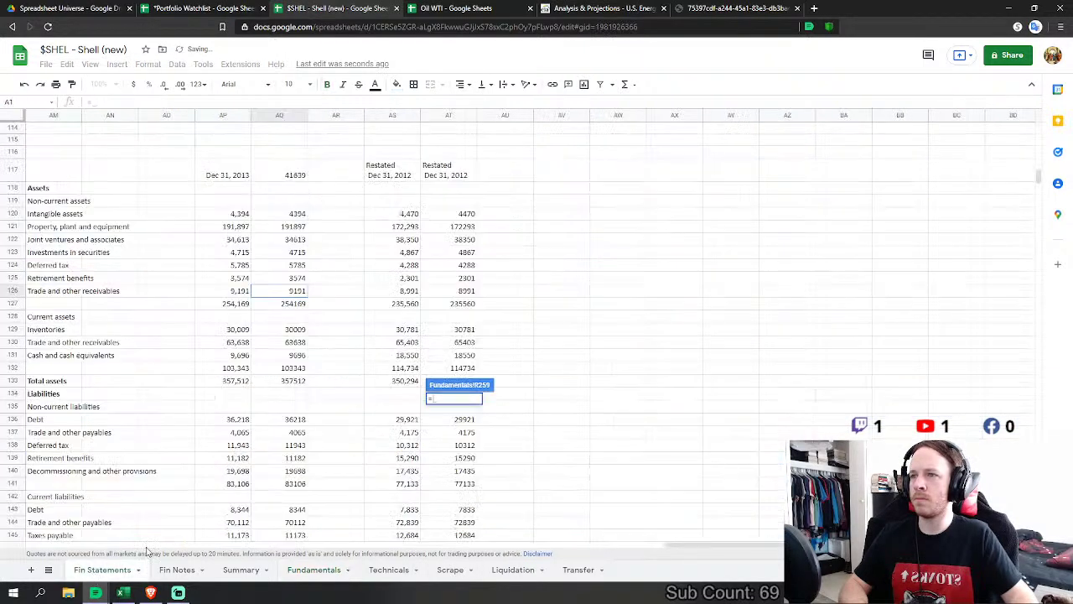
scroll(478, 395, "down", 2)
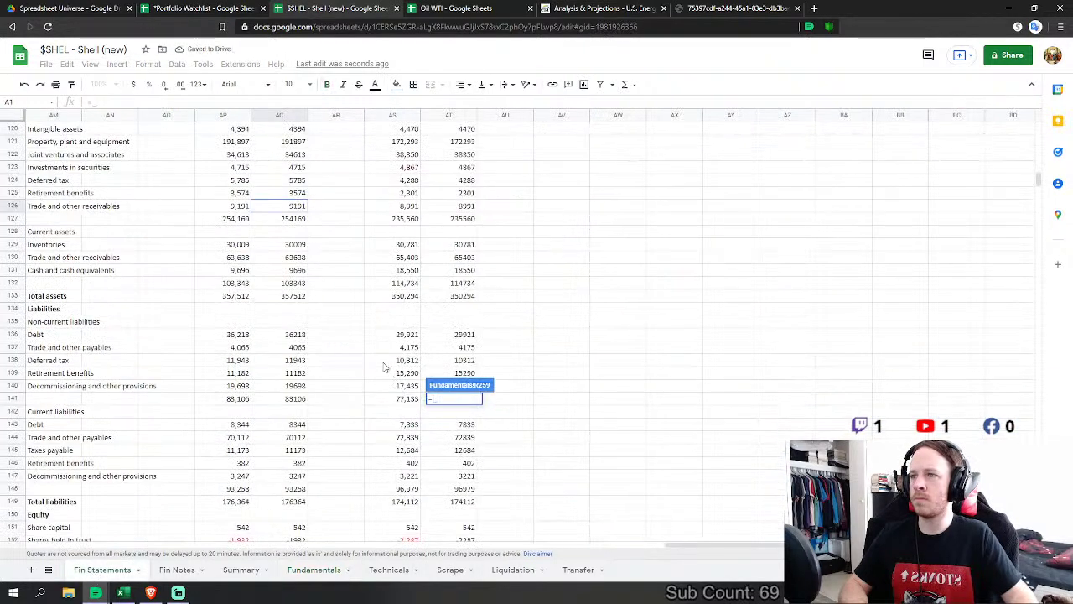
scroll(288, 335, "down", 2)
left_click(279, 360)
key("Return")
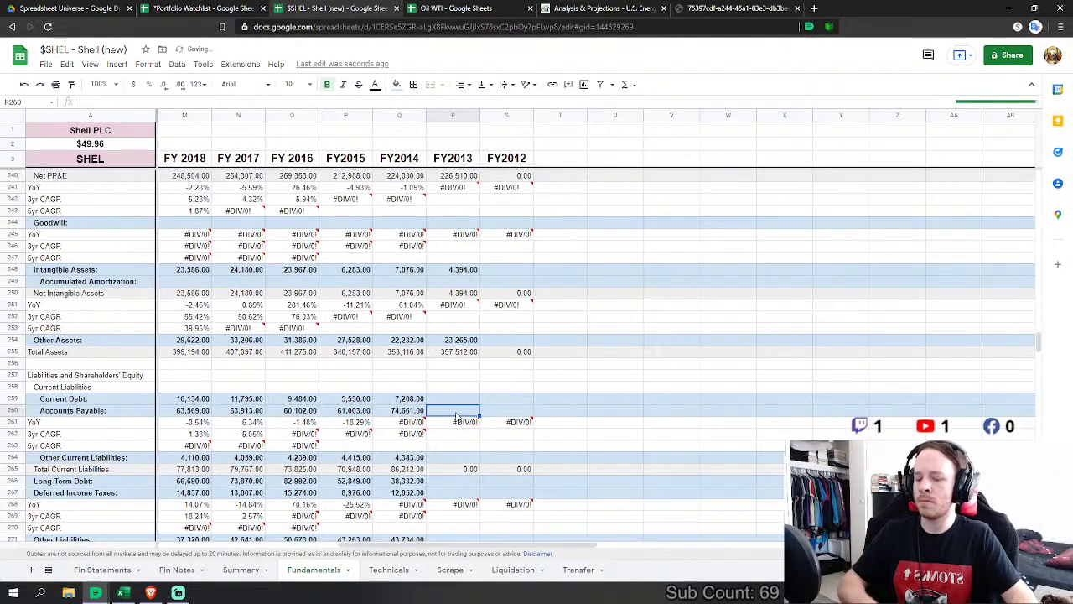
Step: Set FY2013 Accounts Payable in R260 to current trade and other payables plus taxes payable, Fin Statements AQ144+AQ145
type("=")
left_click(102, 569)
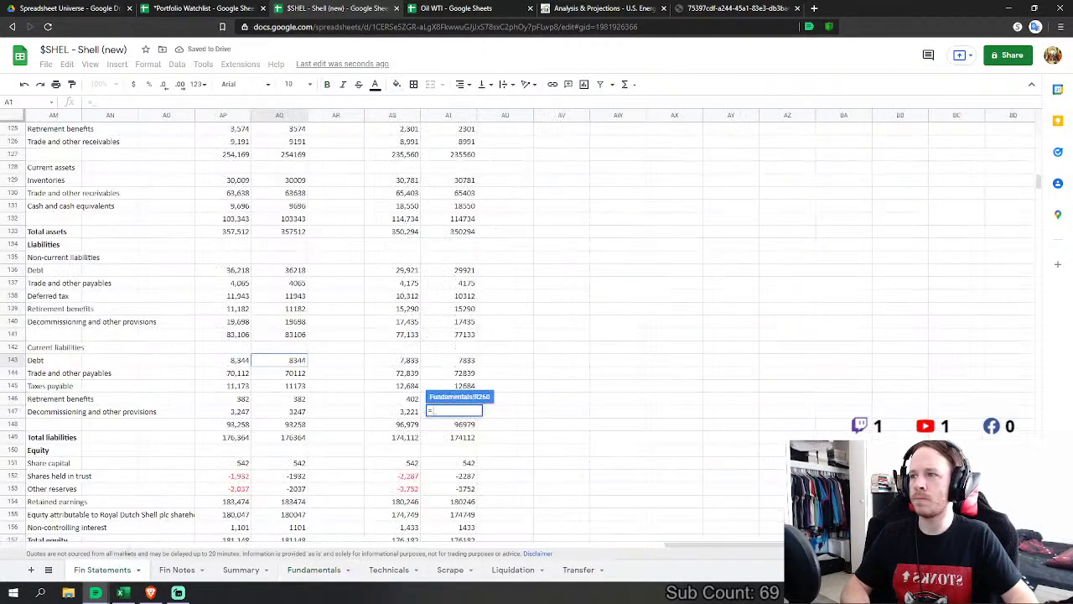
left_click(296, 373)
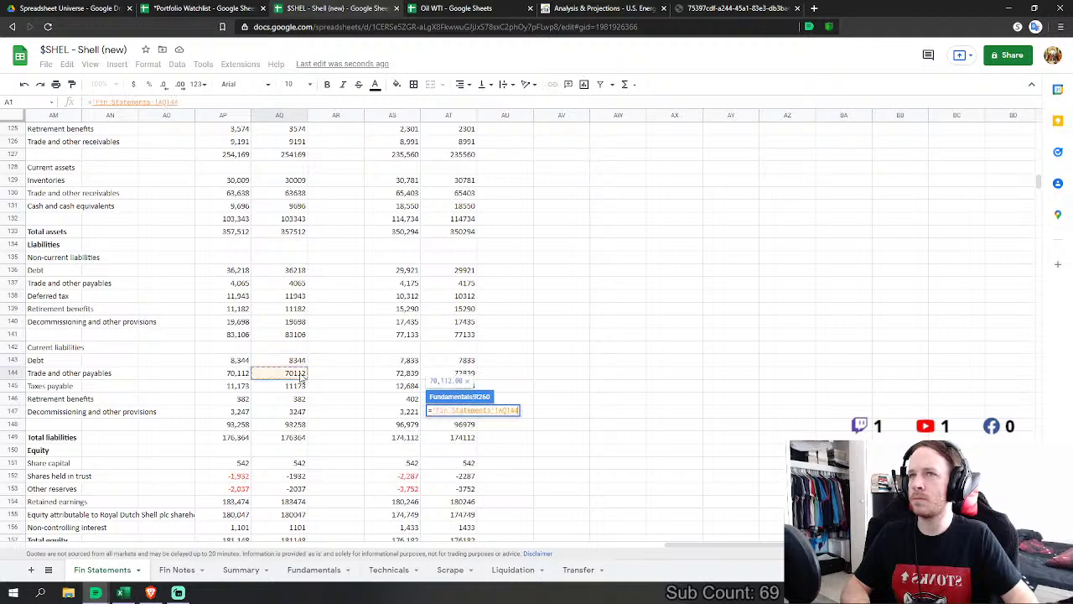
type("+")
left_click(301, 386)
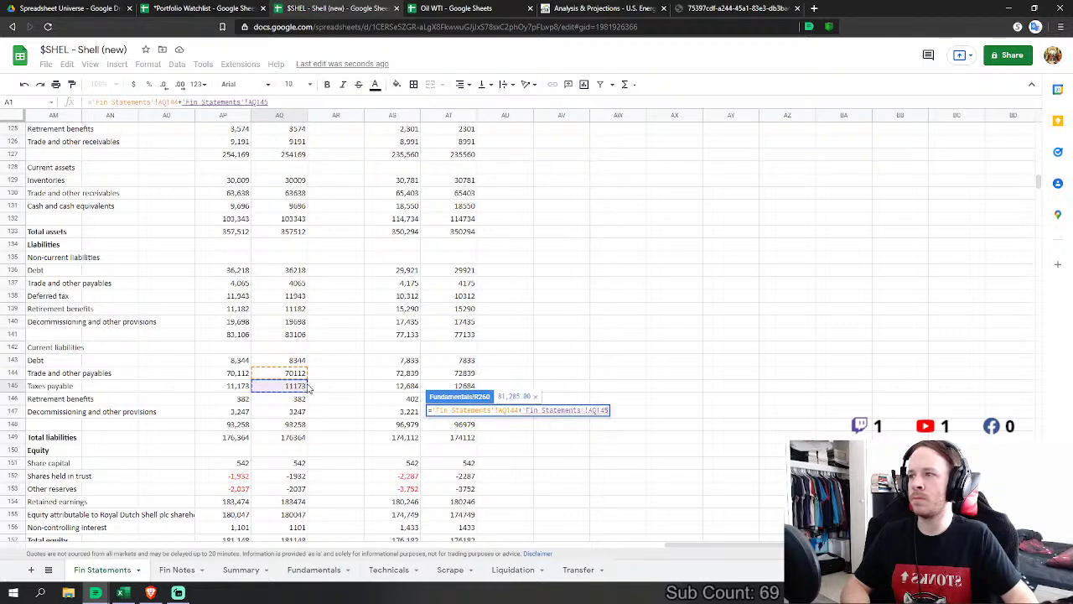
key("Return")
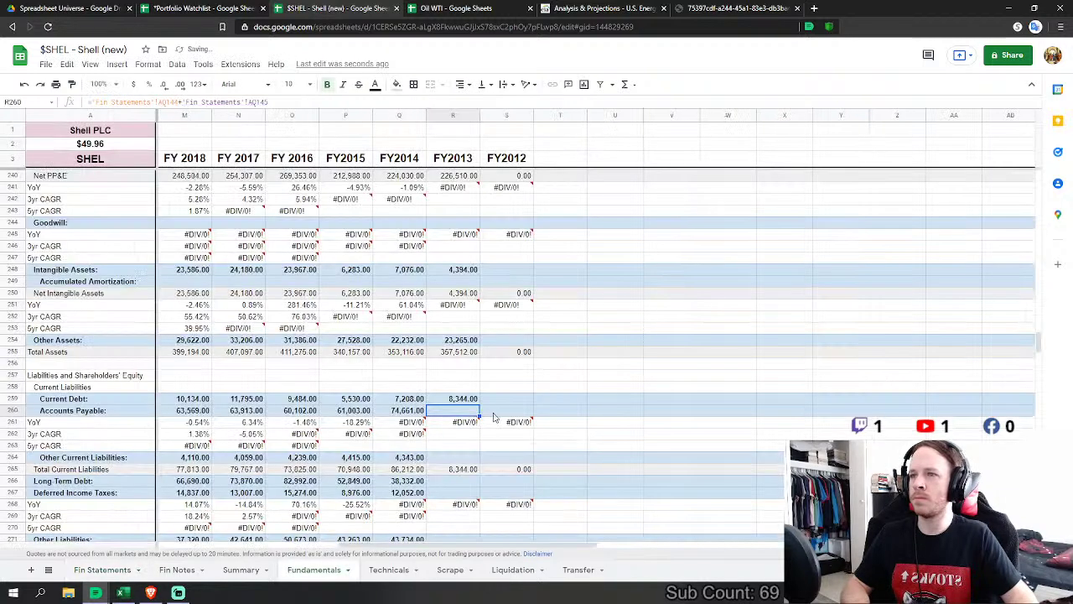
Step: Set FY2013 Other Current Liabilities in R264 to current retirement benefits plus decommissioning and other provisions, Fin Statements AQ146+AQ147
left_click(446, 458)
type("=")
left_click(94, 570)
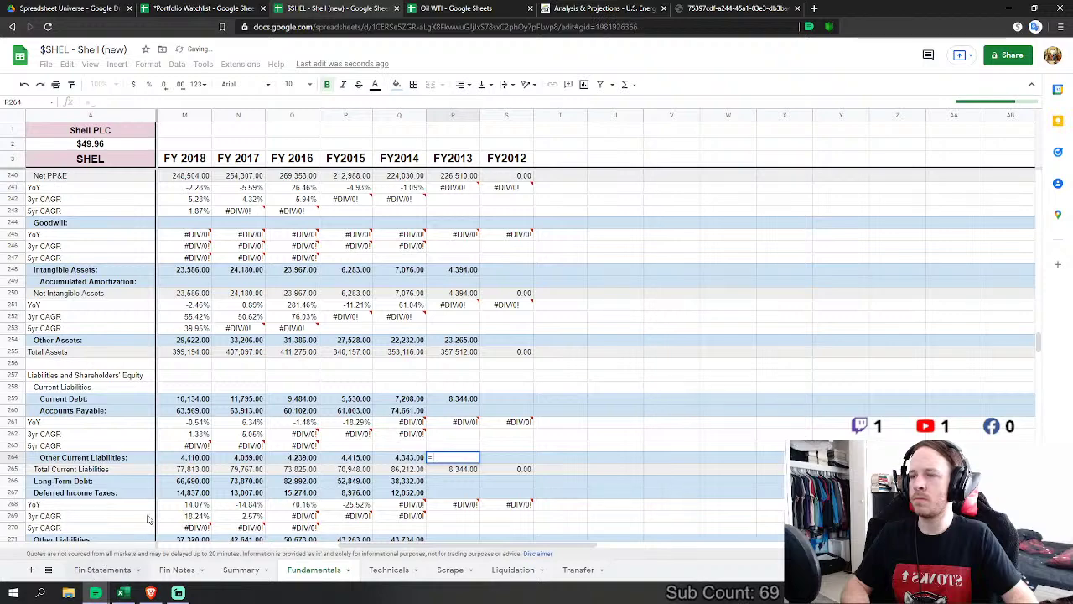
left_click(293, 400)
type("+")
left_click(298, 412)
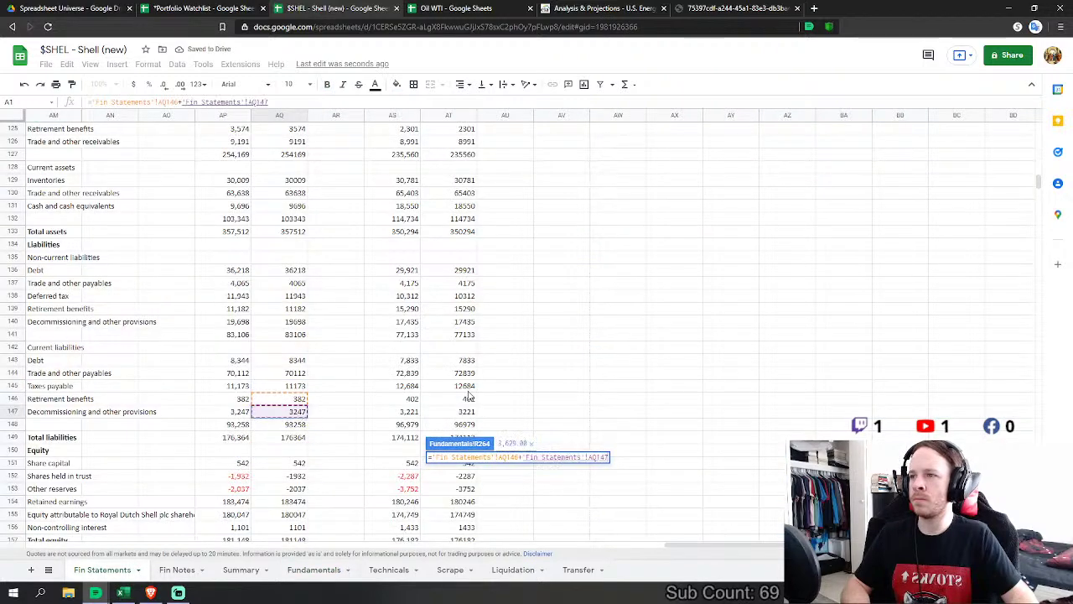
scroll(490, 398, "down", 2)
key("Return")
Step: Link FY2013 Long Term Debt in R266 to the debt under non-current liabilities in Fin Statements AQ136
scroll(459, 344, "down", 5)
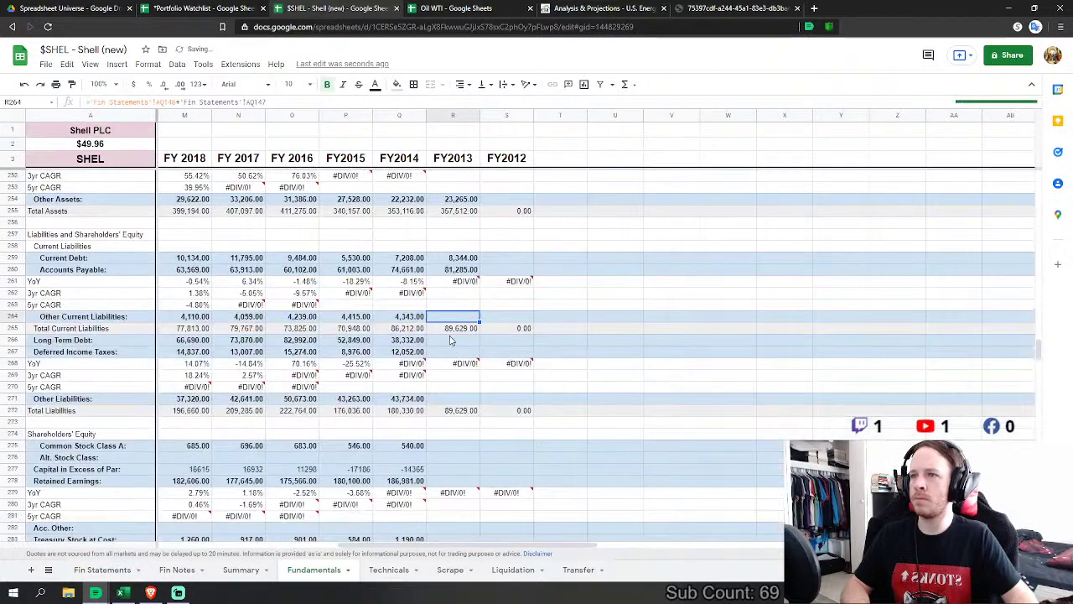
left_click(459, 342)
type("=")
left_click(102, 570)
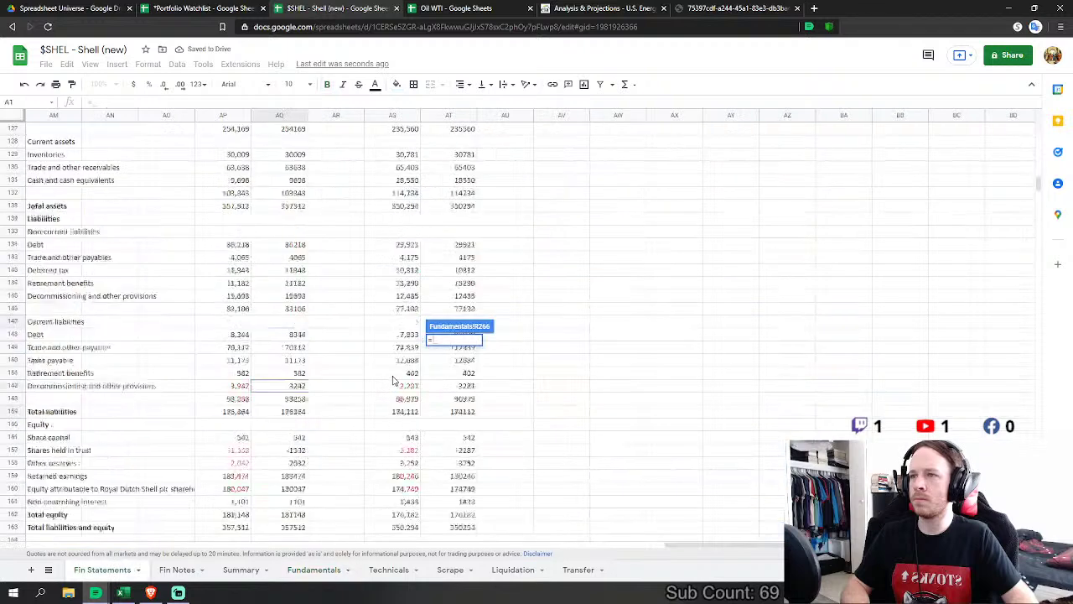
scroll(352, 384, "up", 2)
left_click(295, 333)
key("Return")
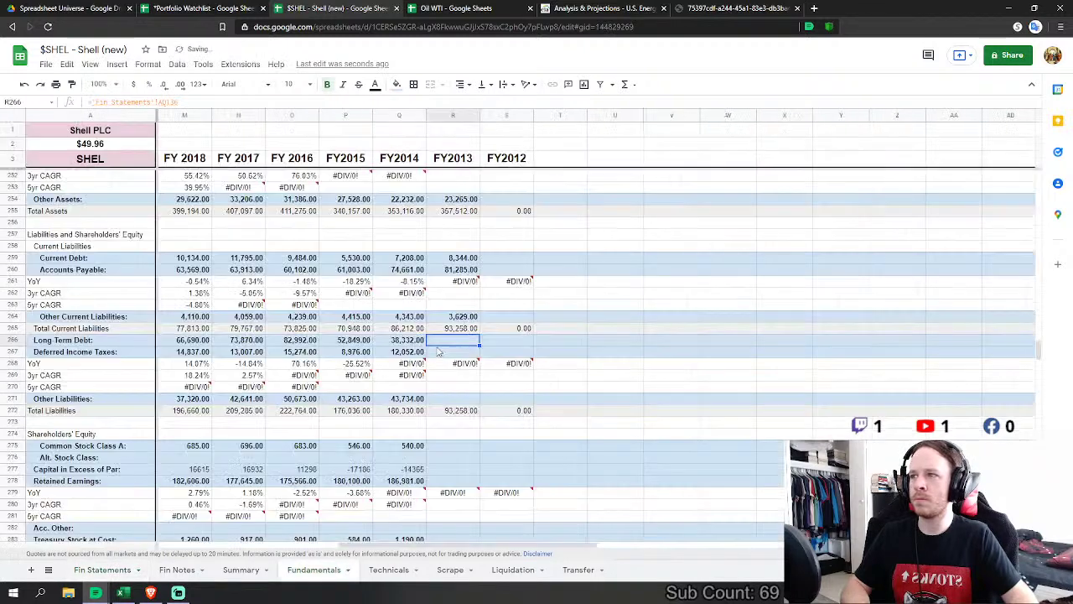
Step: Try linking FY2013 Deferred Income Taxes in R267 to the non-current trade and other payables in Fin Statements AQ137
type("=")
left_click(102, 570)
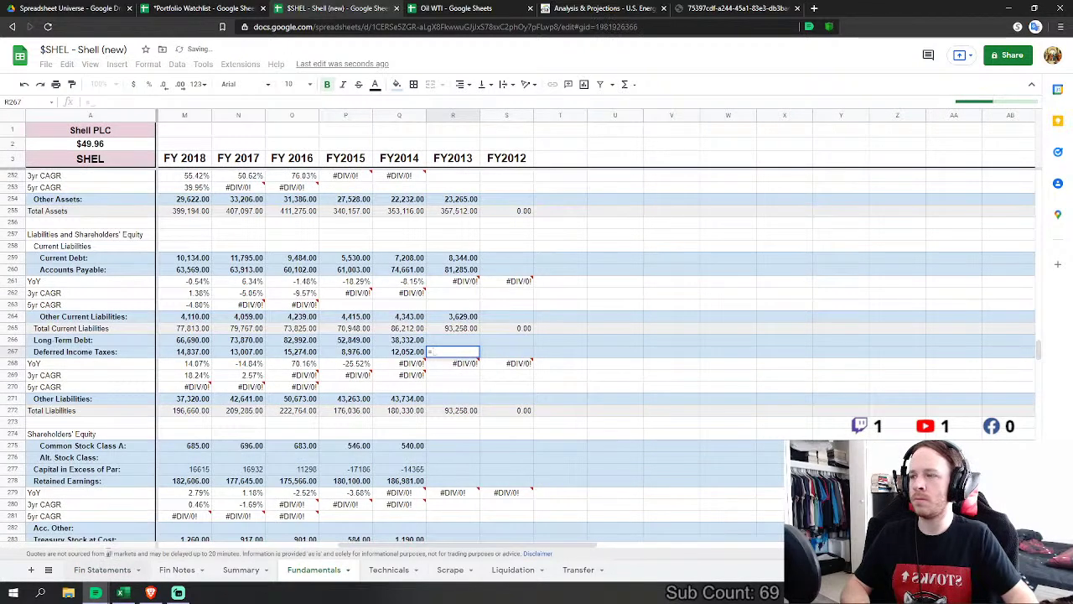
left_click(299, 352)
key("Return")
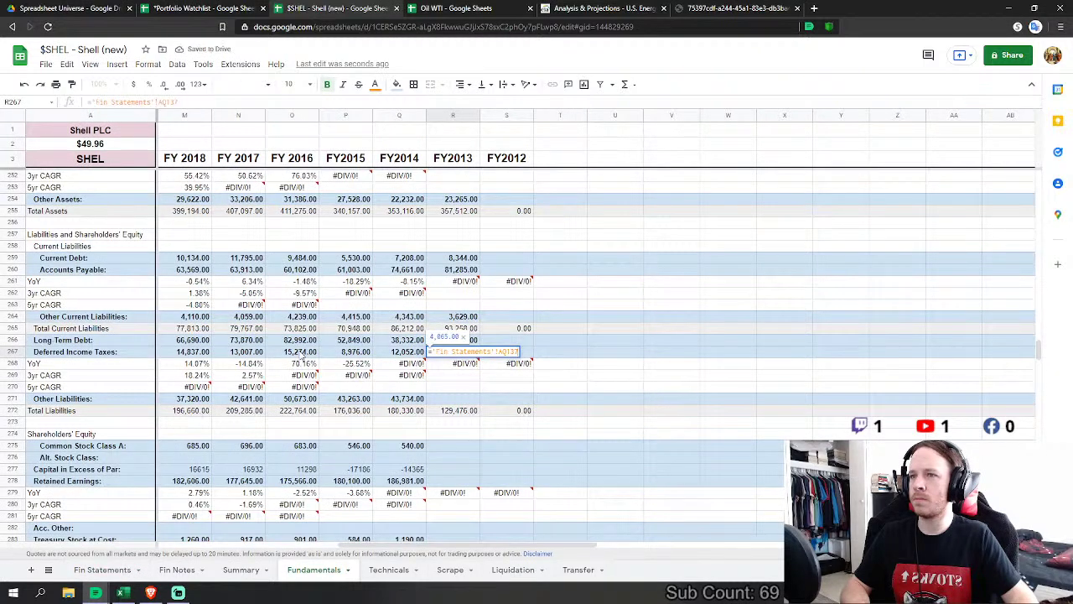
Step: Link FY2013 Deferred Income Taxes in R267 to the deferred tax liability in Fin Statements AQ138
left_click(454, 352)
type("=")
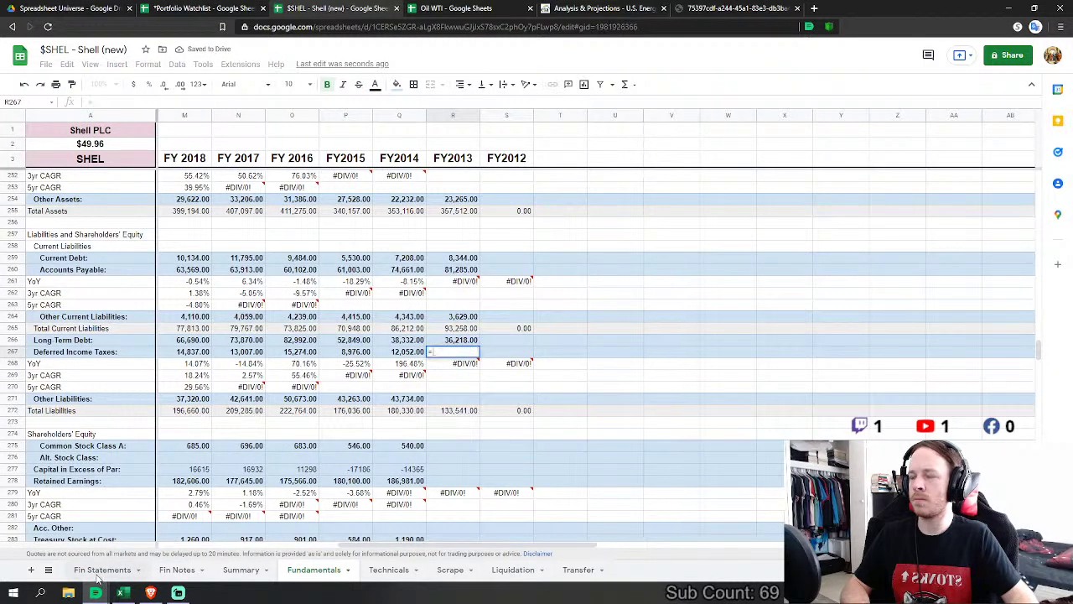
left_click(102, 570)
key("Escape")
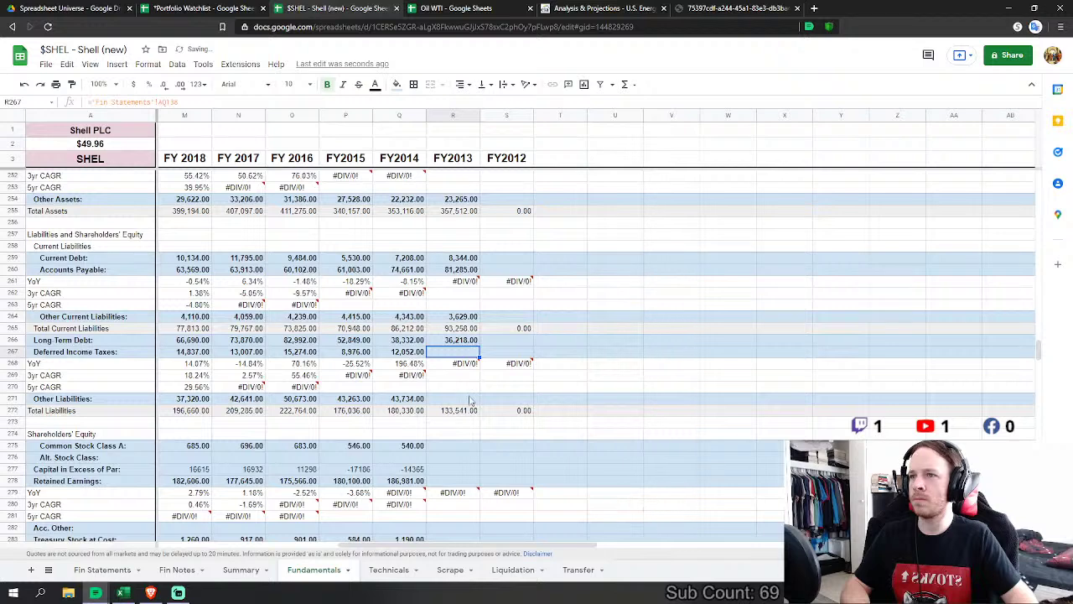
Step: Set FY2013 Other Liabilities in R271 to non-current payables, retirement benefits and decommissioning provisions, Fin Statements AQ137+AQ139+AQ140
left_click(452, 398)
type("=")
left_click(120, 570)
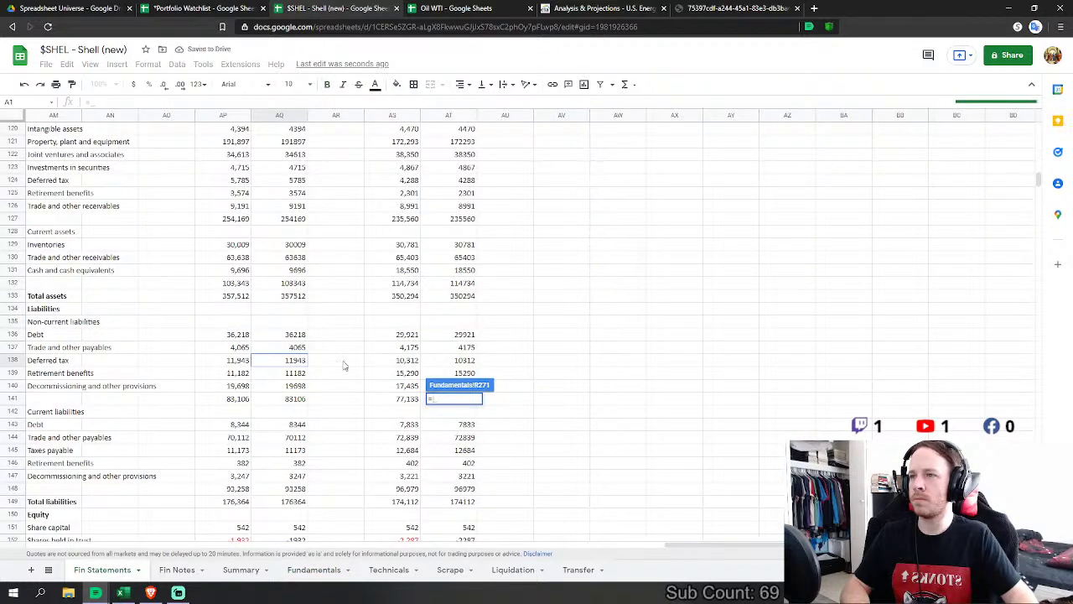
left_click(299, 349)
type("+")
left_click(299, 373)
type("+")
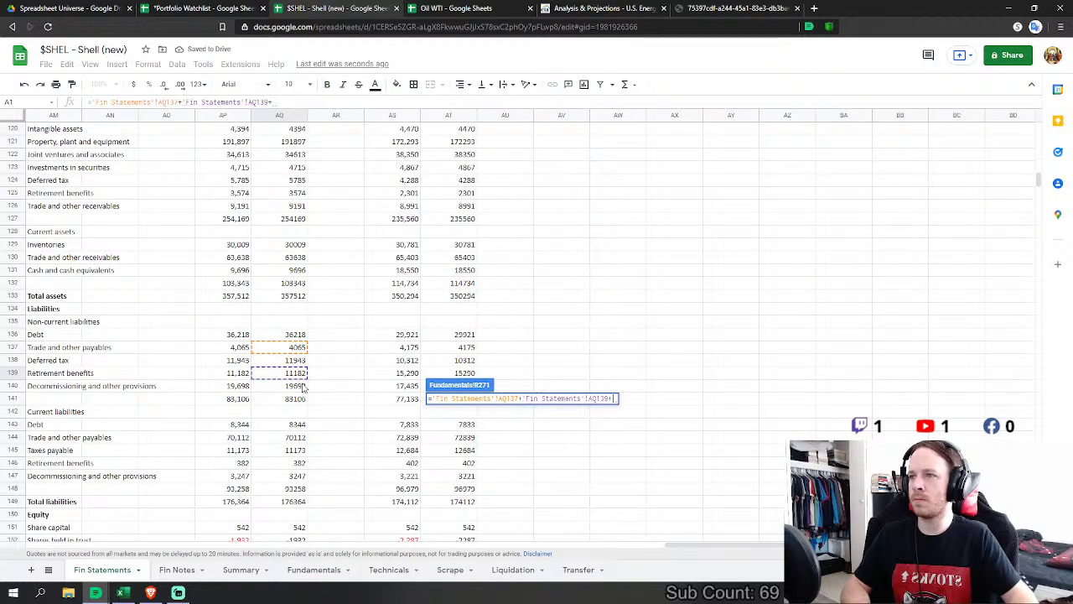
left_click(298, 386)
key("Return")
Step: Link FY2013 Common Stock Class A in R275 to the share capital figure in Fin Statements AQ151
scroll(496, 428, "down", 2)
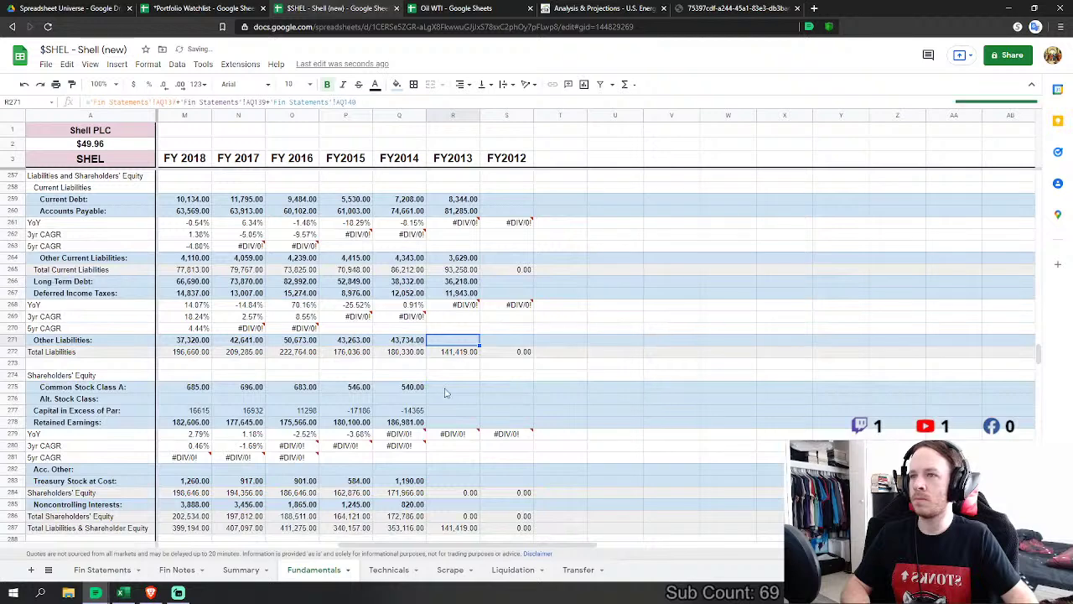
left_click(453, 386)
type("=")
left_click(120, 572)
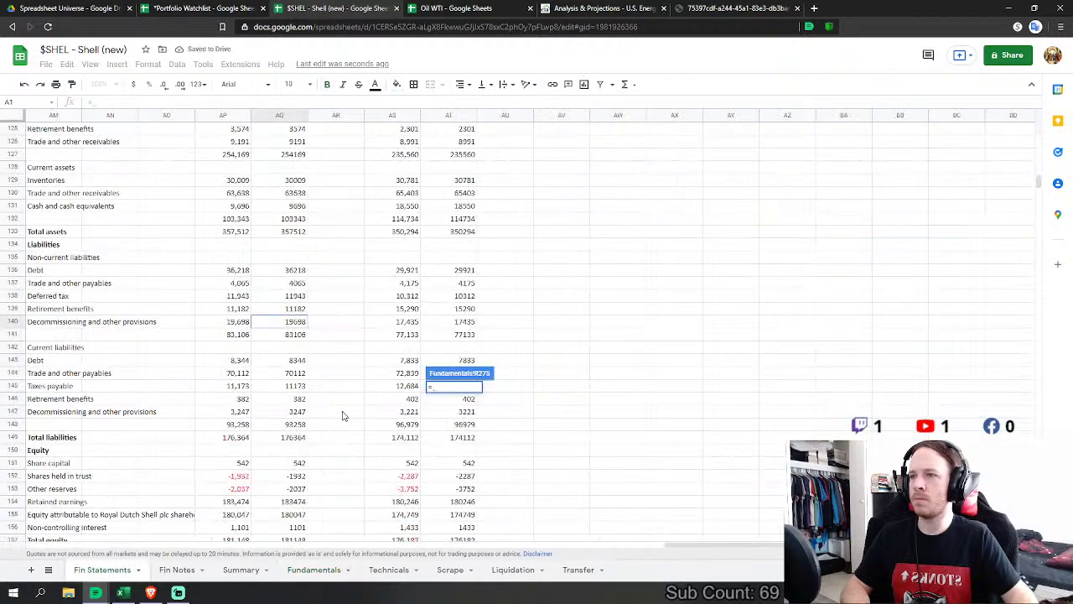
left_click(295, 373)
key("Return")
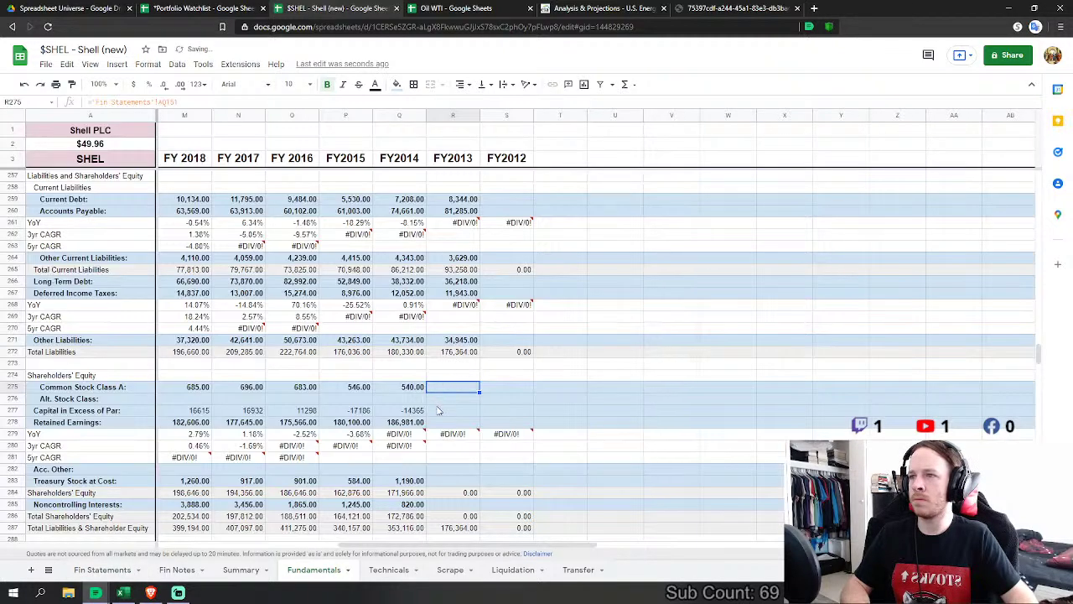
Step: Try linking FY2013 Capital in Excess of Par in R277 to the shares held in trust in Fin Statements AQ152
key("Down")
type("=")
left_click(120, 572)
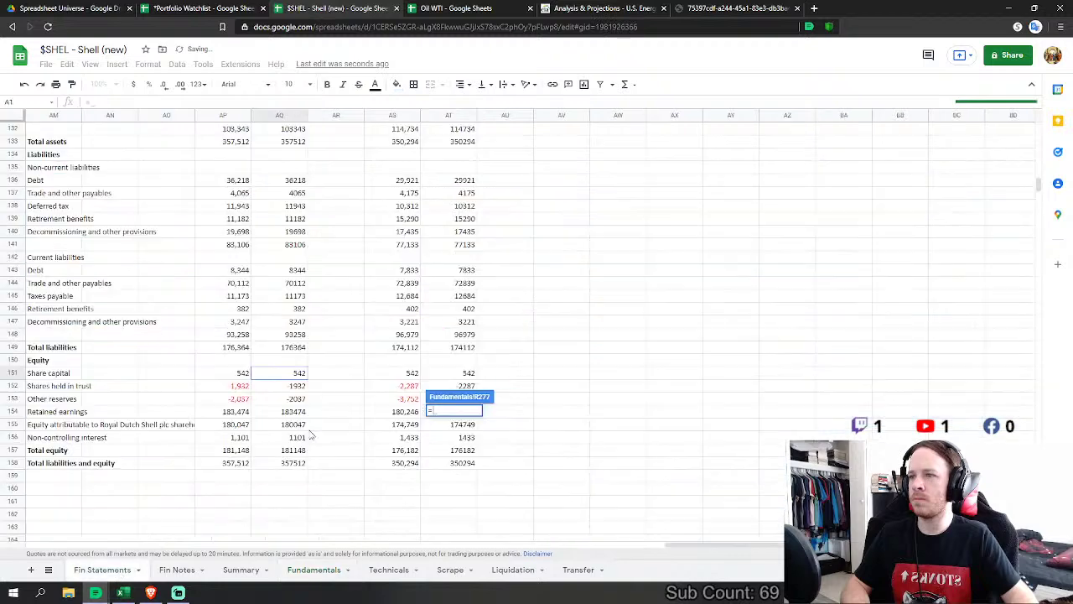
left_click(295, 387)
key("Return")
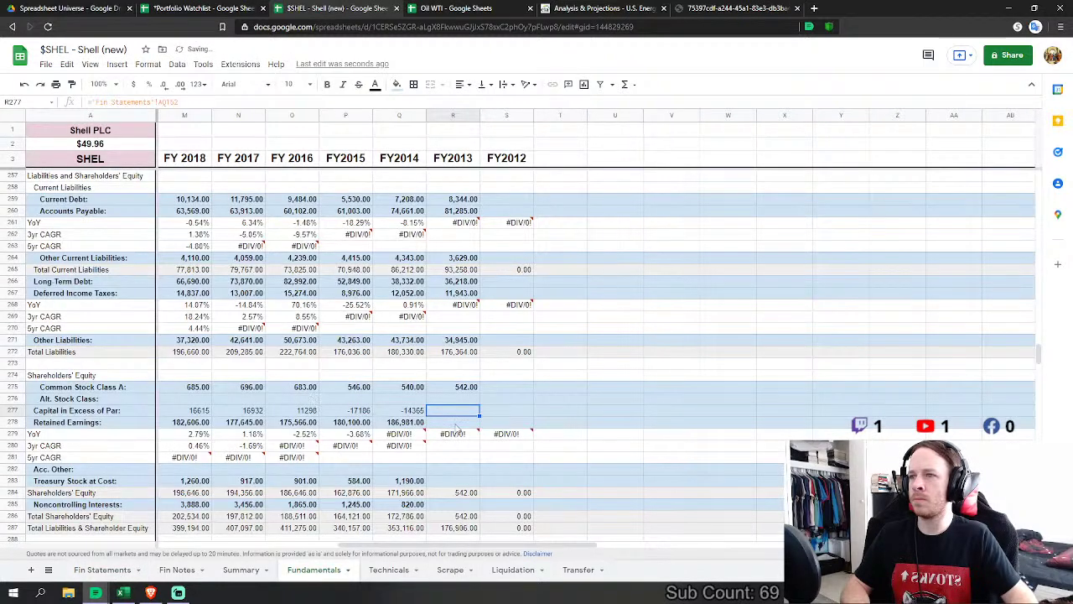
Step: Link FY2013 Retained Earnings in R278 to the retained earnings figure in Fin Statements AQ154
key("Down")
type("=")
left_click(120, 572)
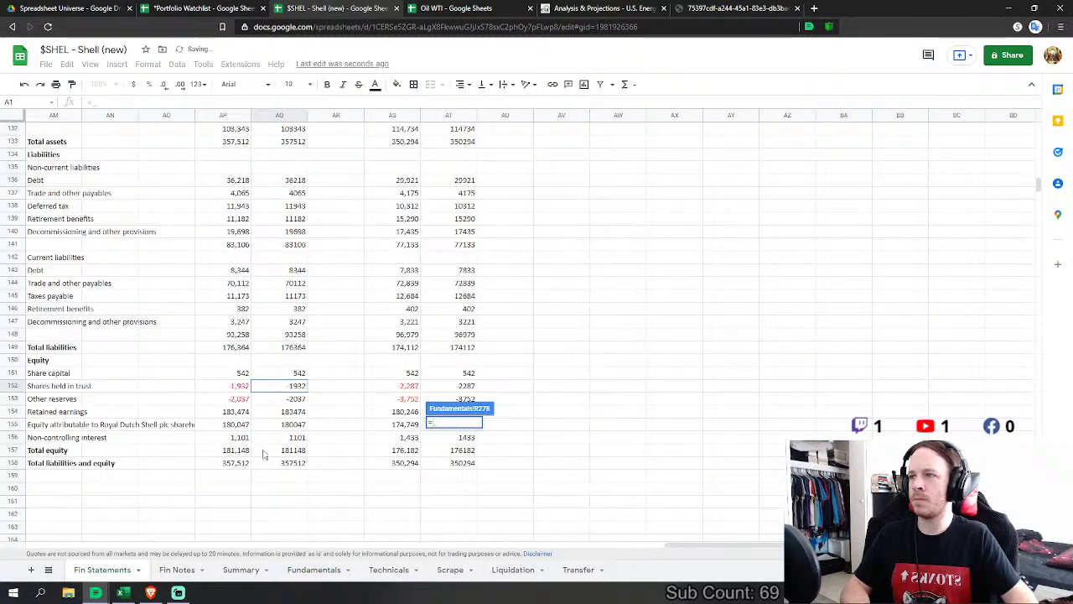
left_click(291, 412)
key("Return")
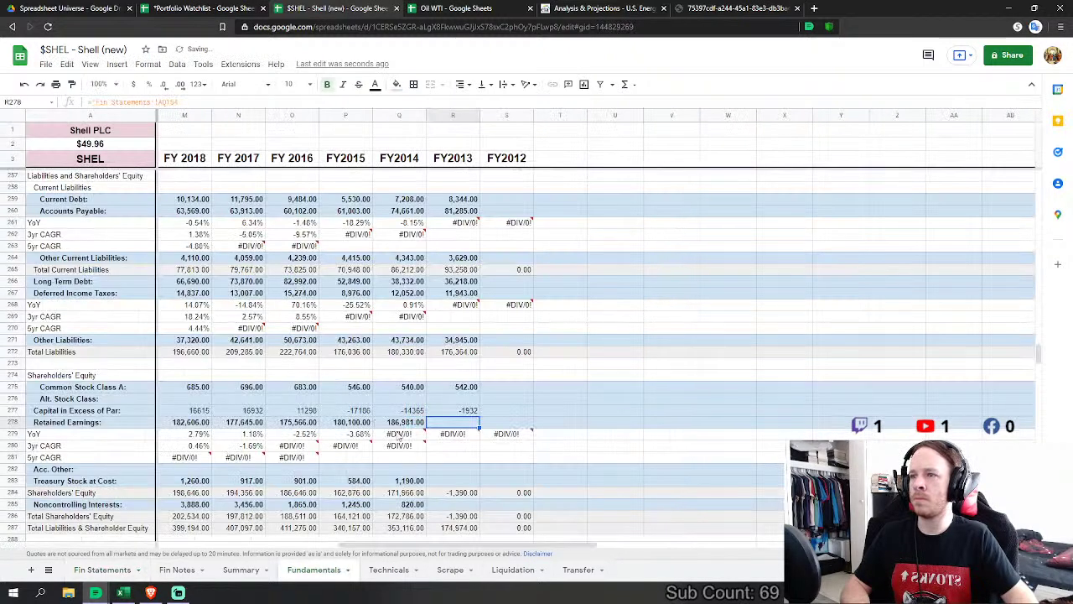
Step: Set FY2013 Treasury Stock at Cost in R283 to the negated shares held in trust, -Fin Statements AQ152
left_click(452, 481)
type("=")
left_click(102, 569)
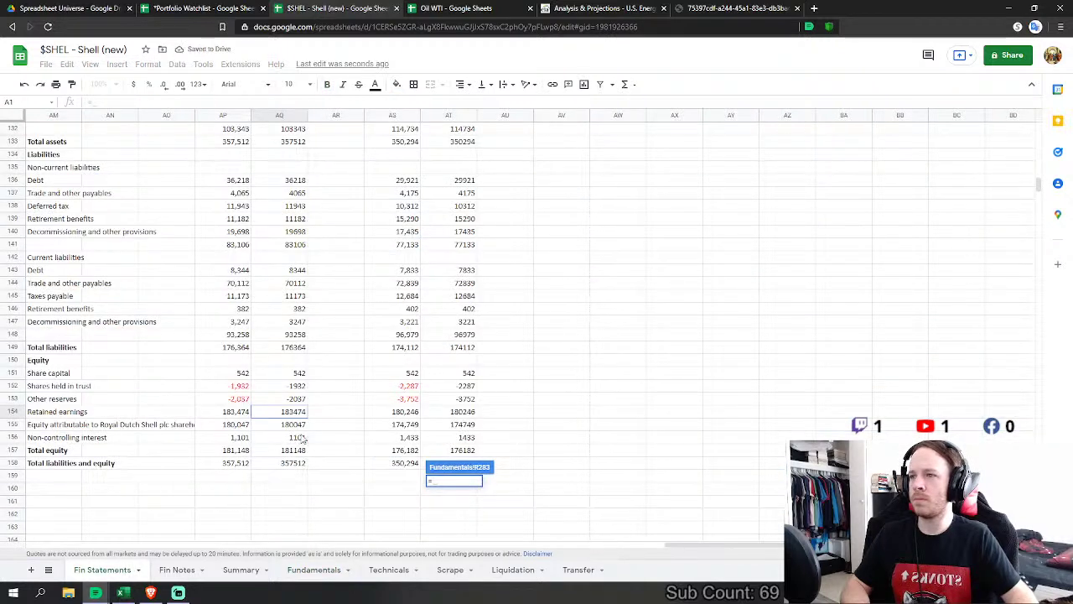
left_click(297, 386)
key("Return")
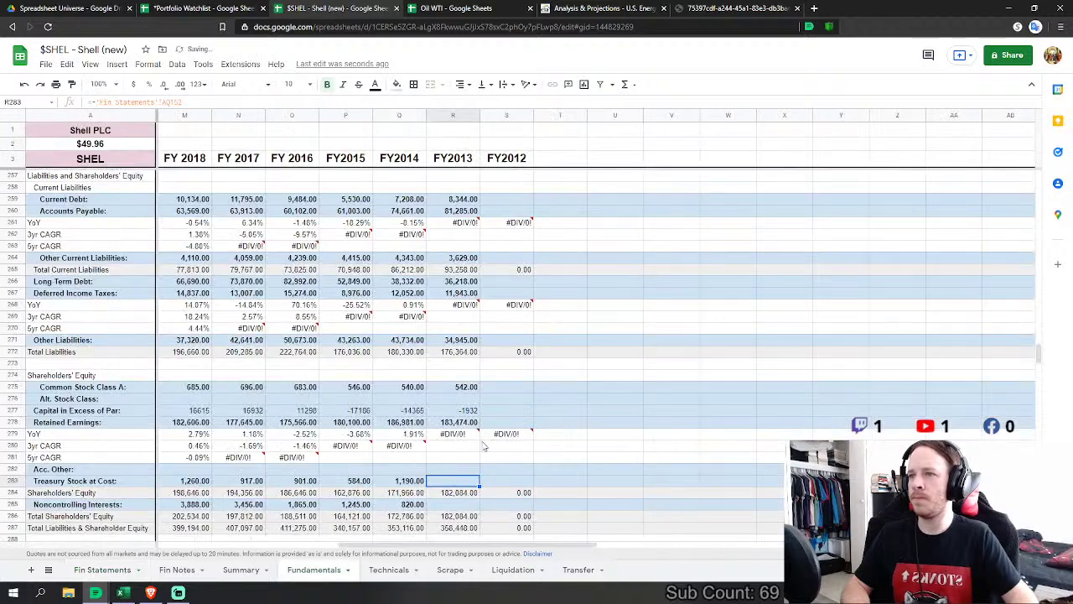
Step: Link FY2013 Noncontrolling Interests in R285 to the non-controlling interest figure in Fin Statements AQ156
left_click(462, 504)
type("=")
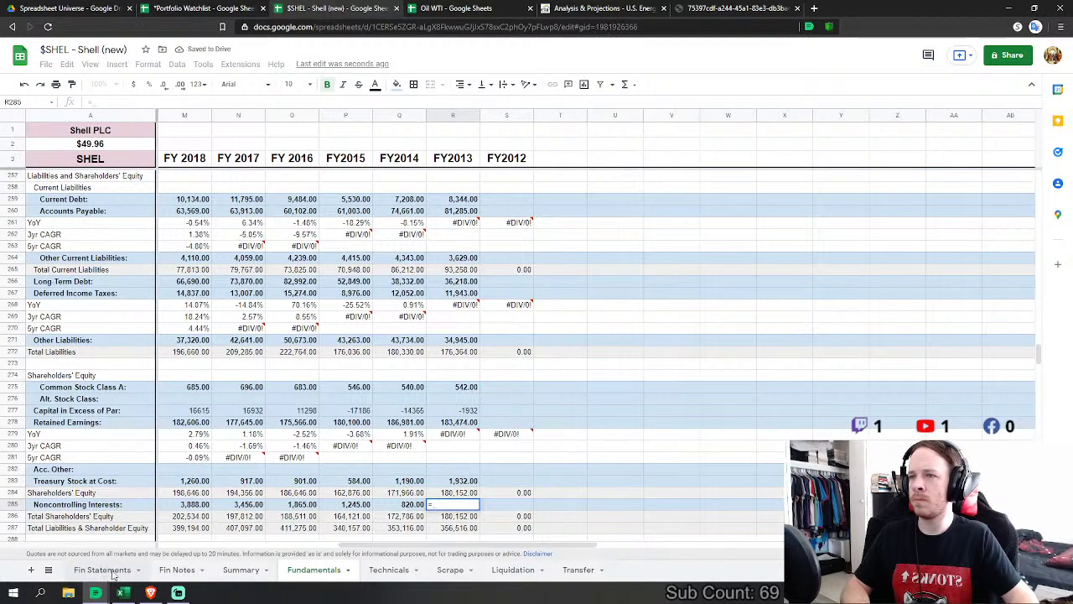
left_click(102, 570)
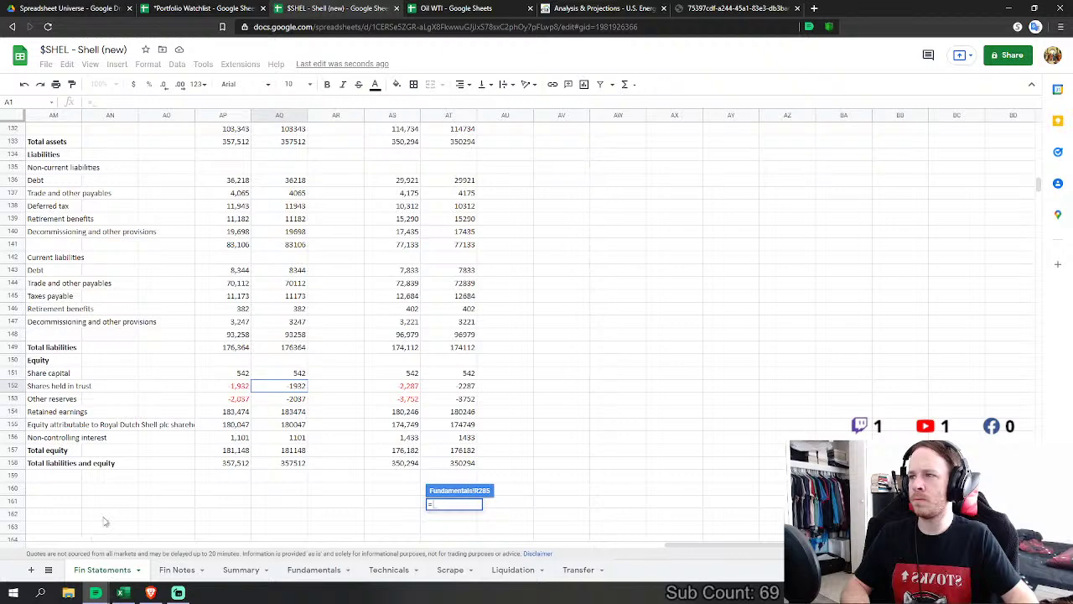
left_click(301, 438)
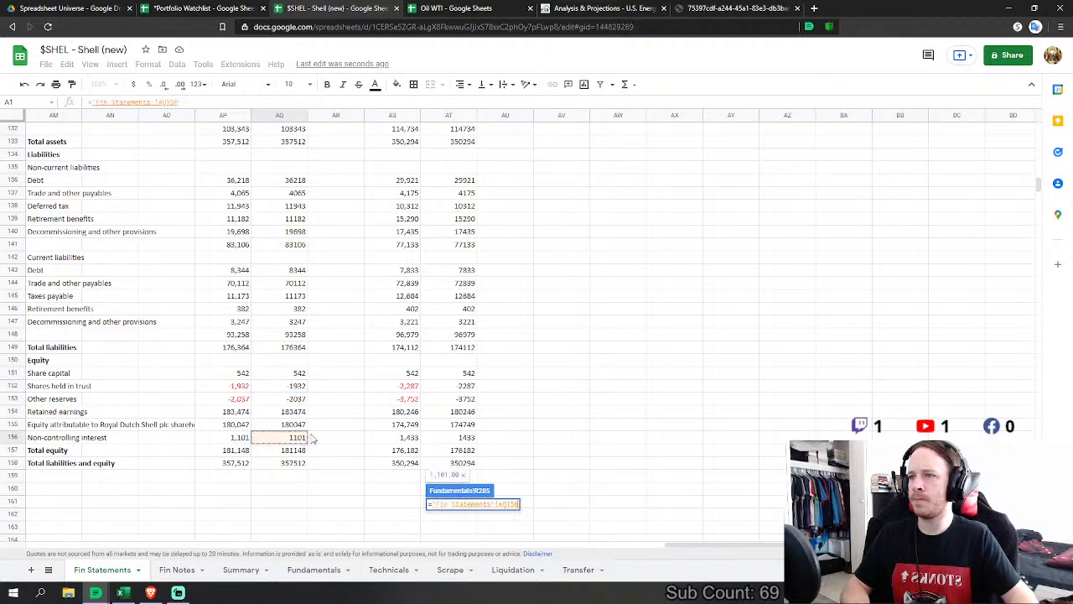
key("Return")
Step: Link FY2013 Capital in Excess of Par in R277 to other reserves in Fin Statements AQ153 and compare the totals with the statement
left_click(468, 412)
type("=")
left_click(102, 570)
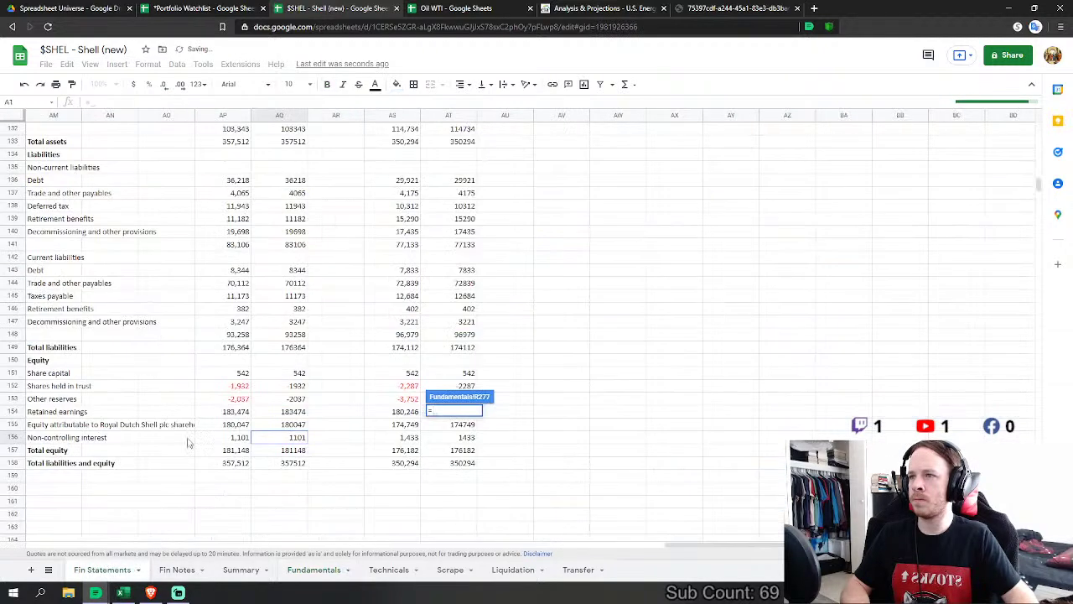
left_click(299, 399)
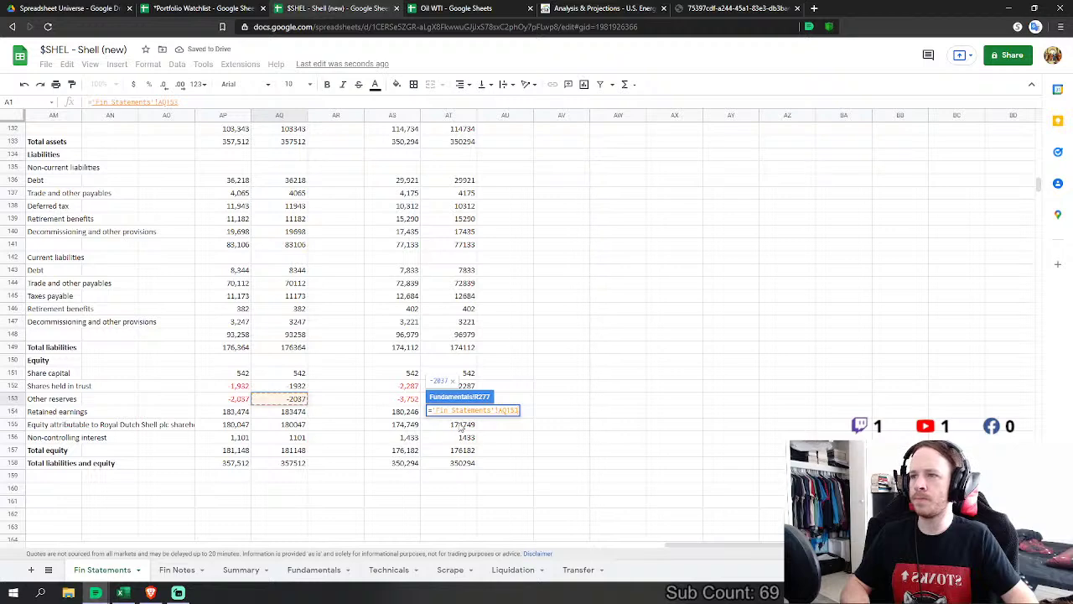
key("Return")
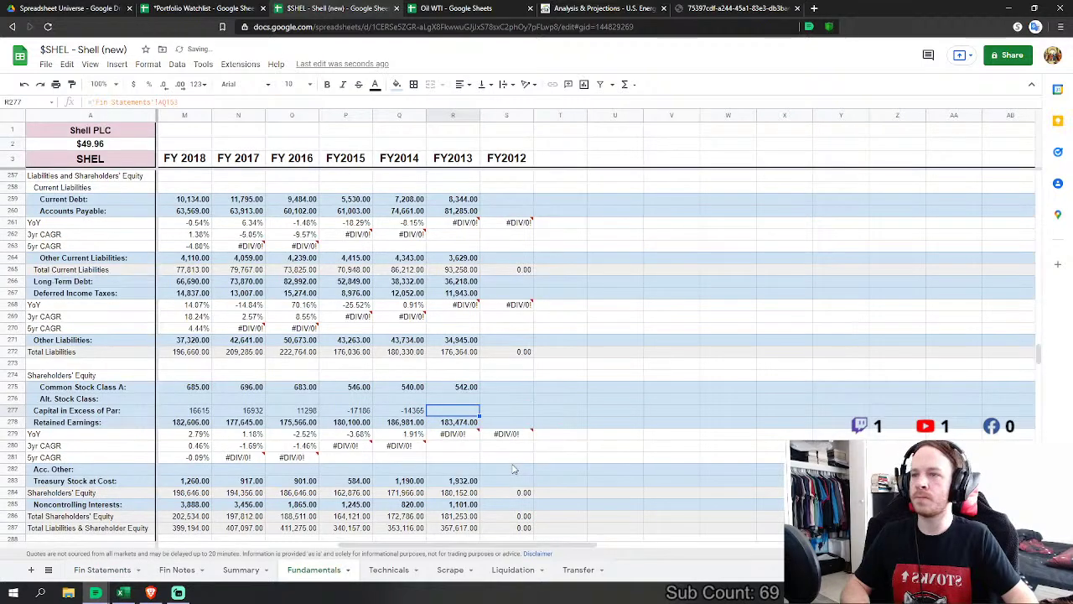
scroll(402, 503, "down", 1)
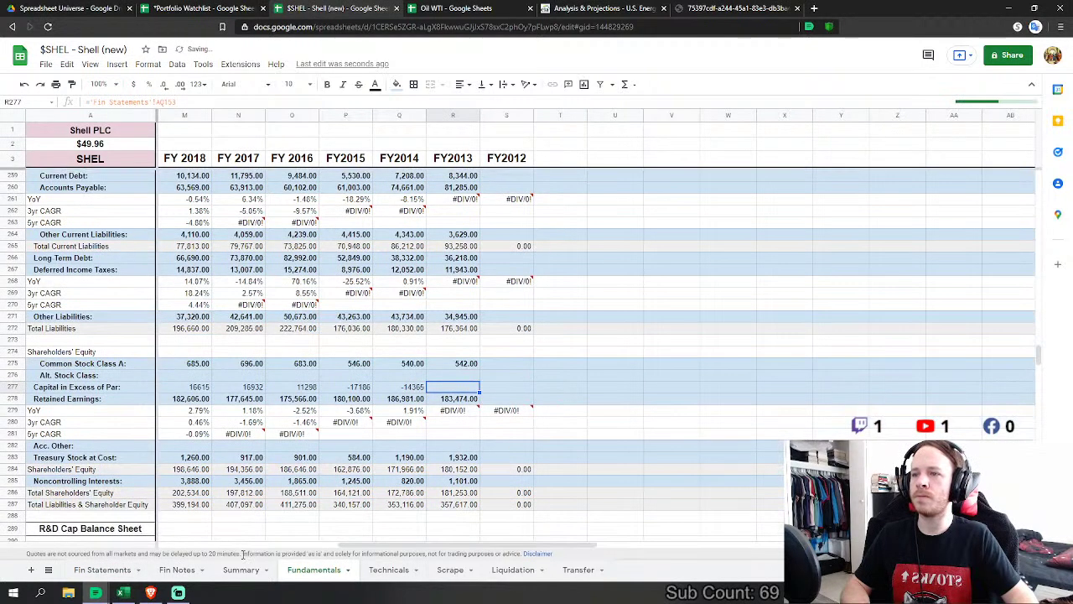
left_click(103, 570)
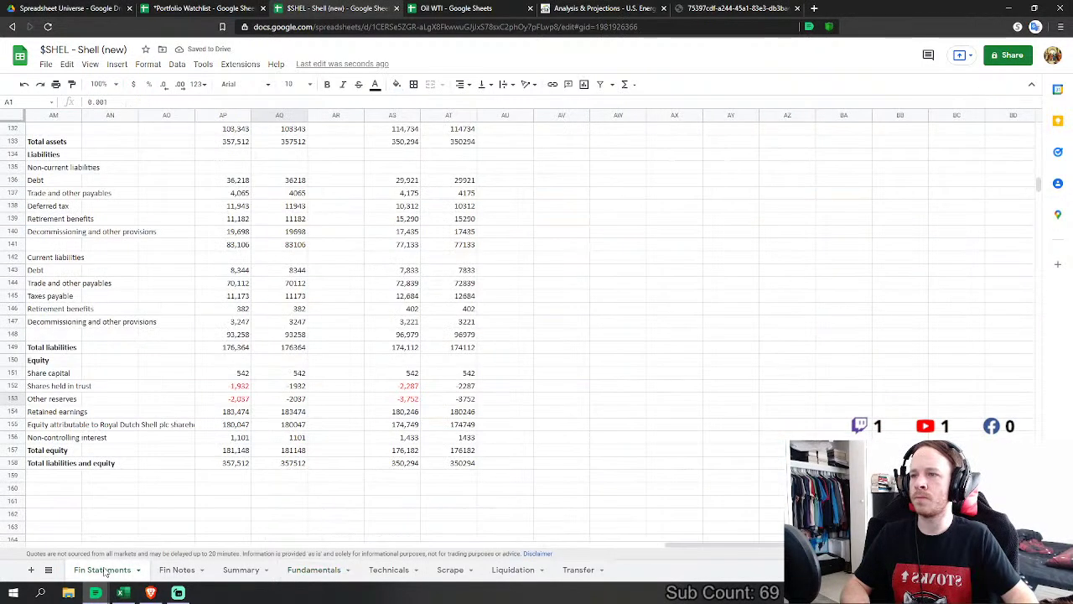
left_click(314, 570)
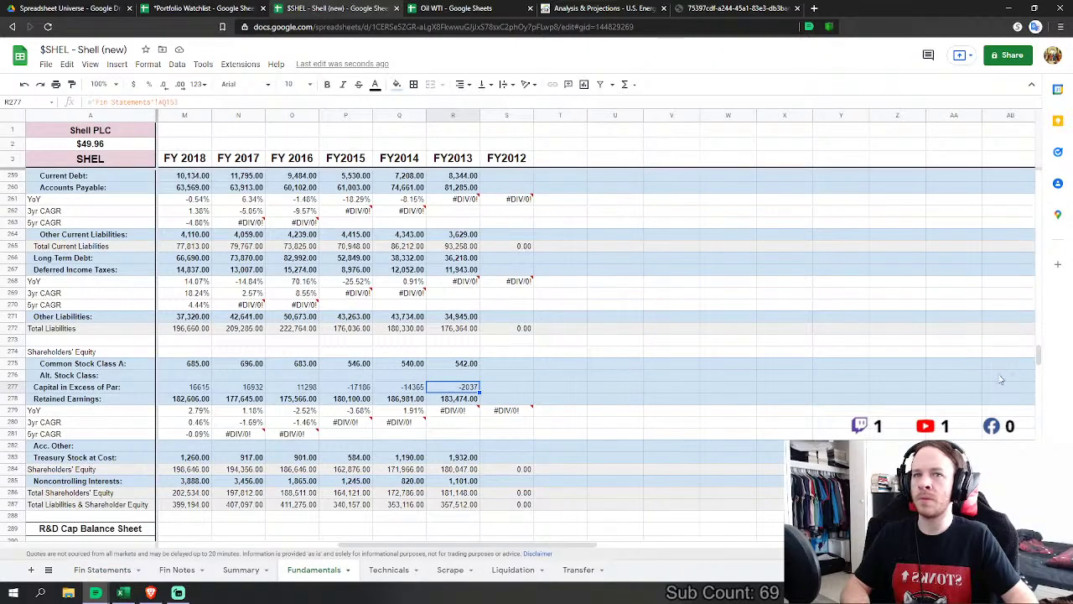
Step: Set FY2012 Cost of Revenues in S36 to purchases plus production and manufacturing expenses, Fin Statements AT12 + AT13
left_click_drag(1038, 356, 1061, 193)
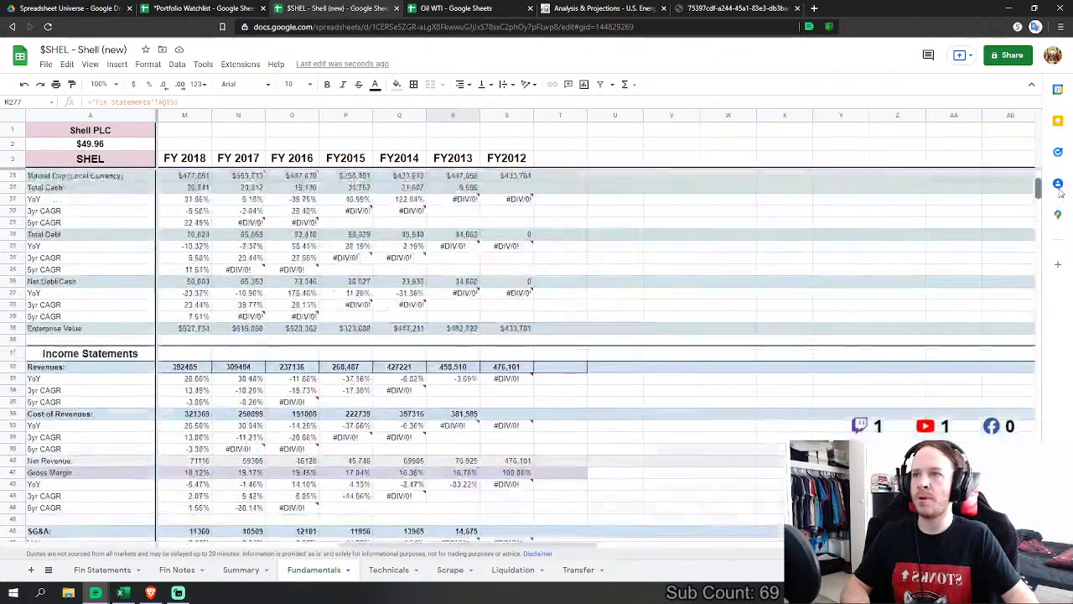
scroll(735, 288, "down", 5)
scroll(529, 269, "up", 2)
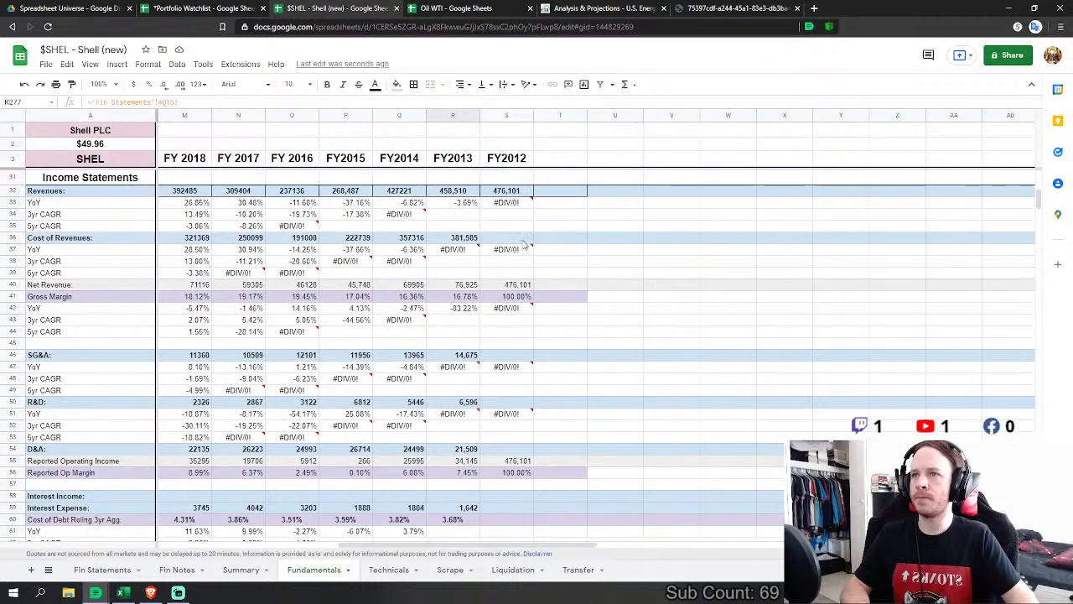
left_click(521, 240)
type("=")
left_click(102, 570)
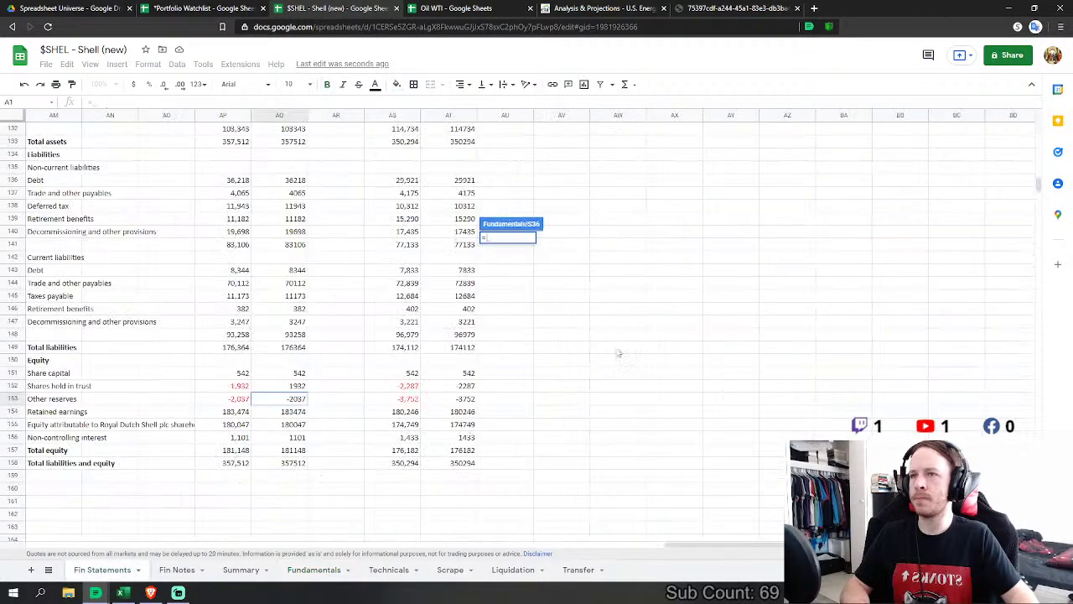
left_click_drag(1038, 188, 1036, 118)
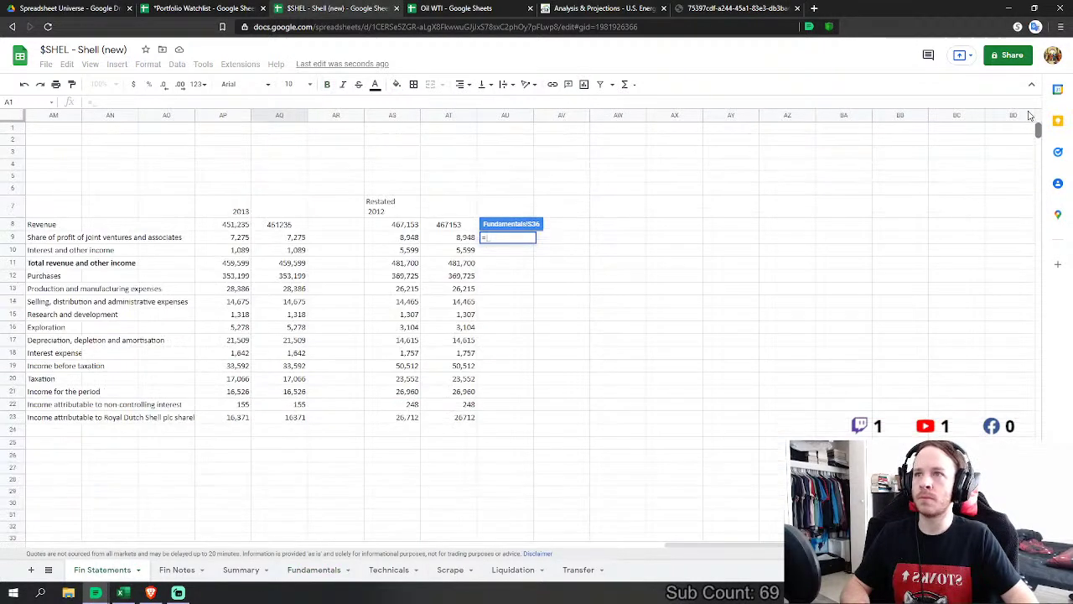
left_click(460, 281)
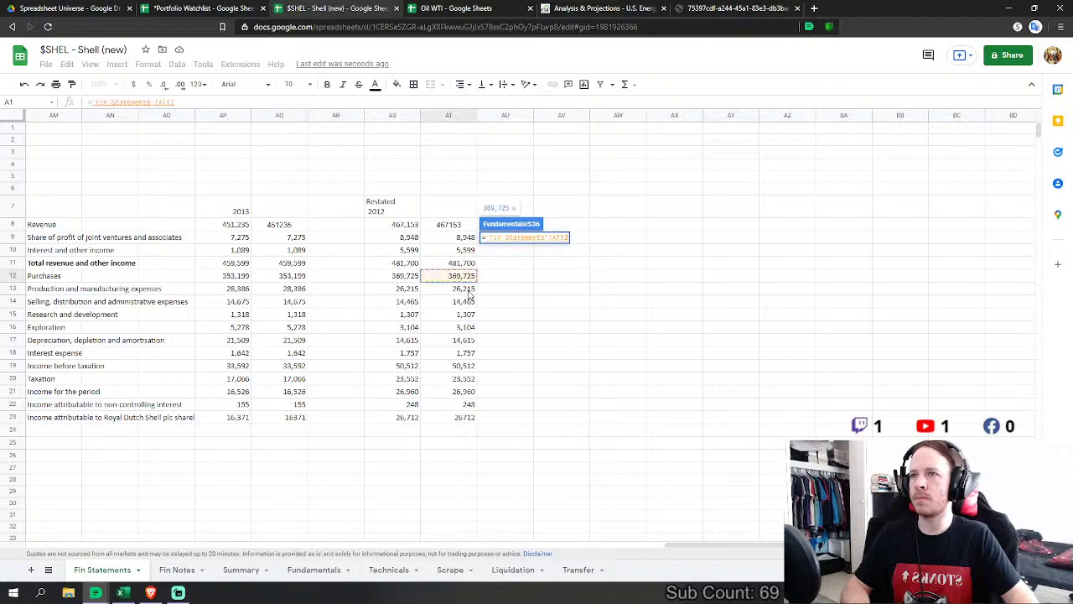
left_click(468, 294)
key("Return")
Step: Link FY2012 SG&A in S46 to selling, distribution and administrative expenses in Fin Statements AT14
left_click(507, 355)
scroll(503, 356, "down", 2)
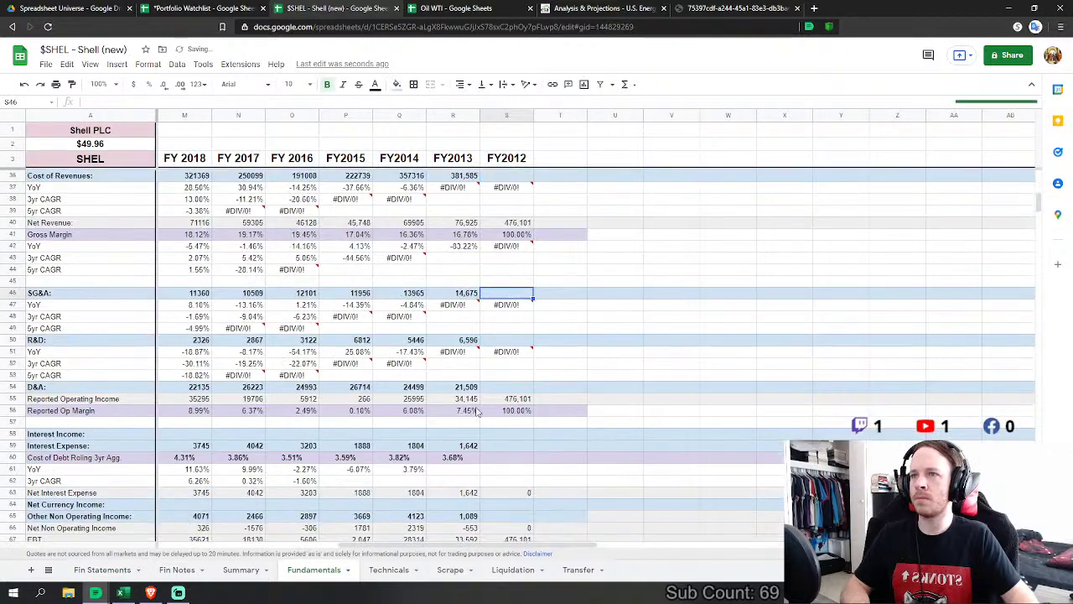
type("=")
left_click(102, 570)
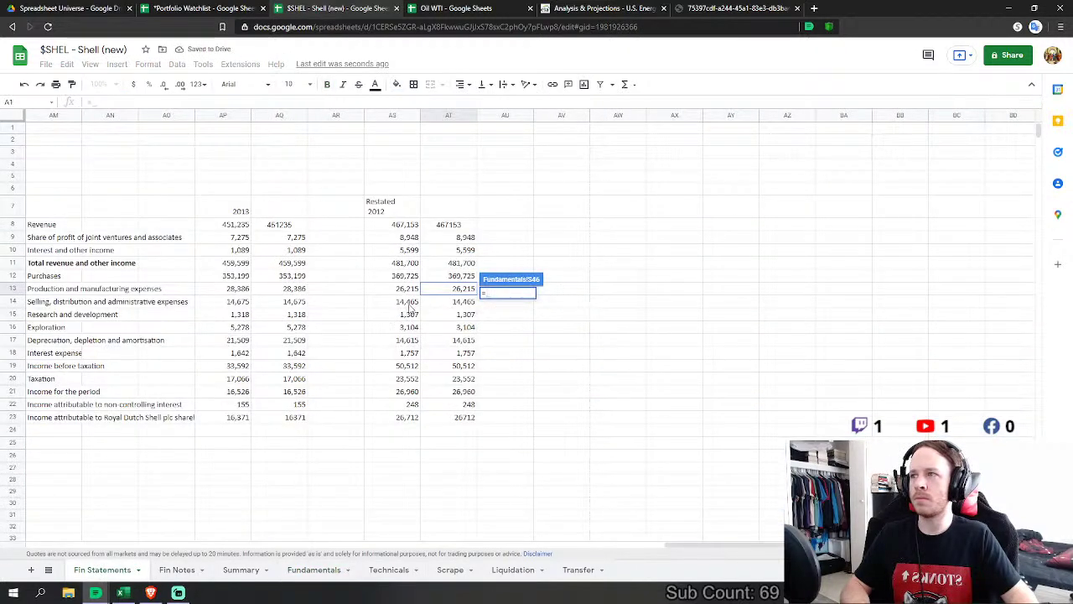
left_click(454, 301)
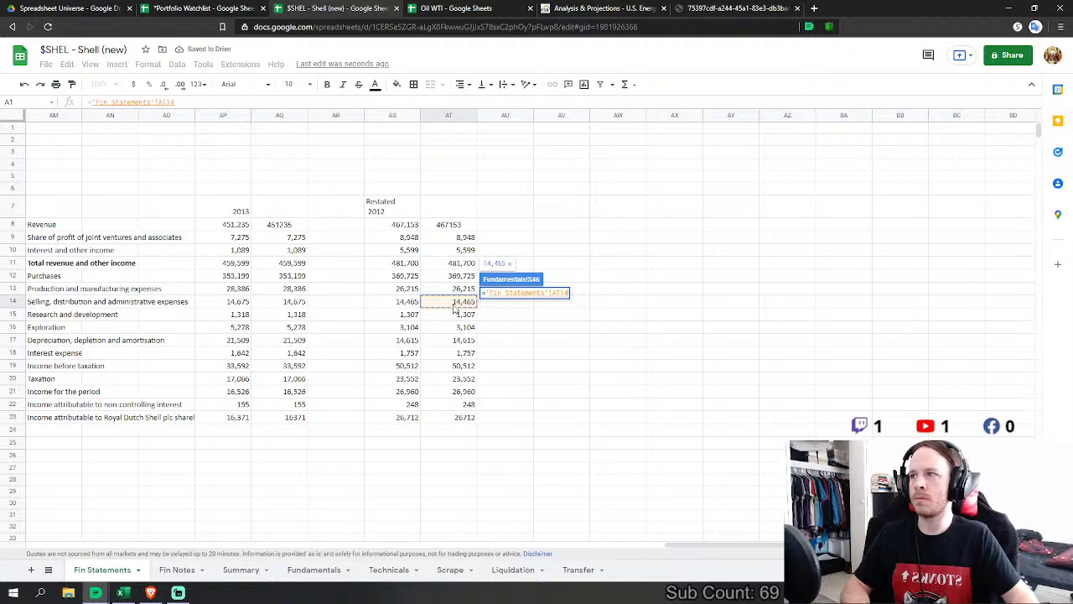
key("Return")
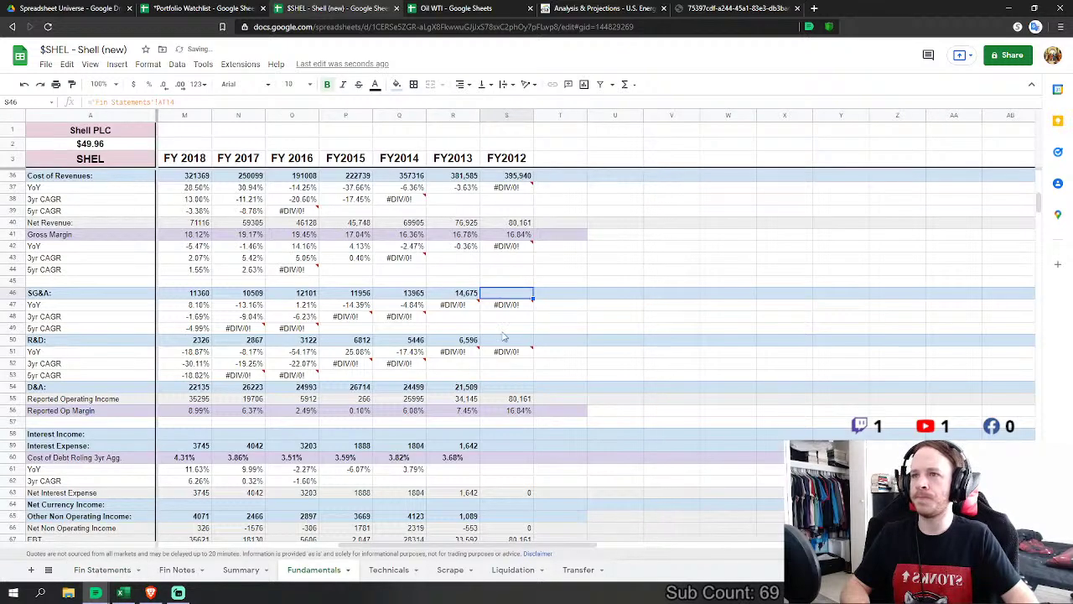
Step: Set FY2012 R&D in S50 to research and development plus exploration, Fin Statements AT15 + AT16
left_click(514, 345)
type("=")
left_click(105, 572)
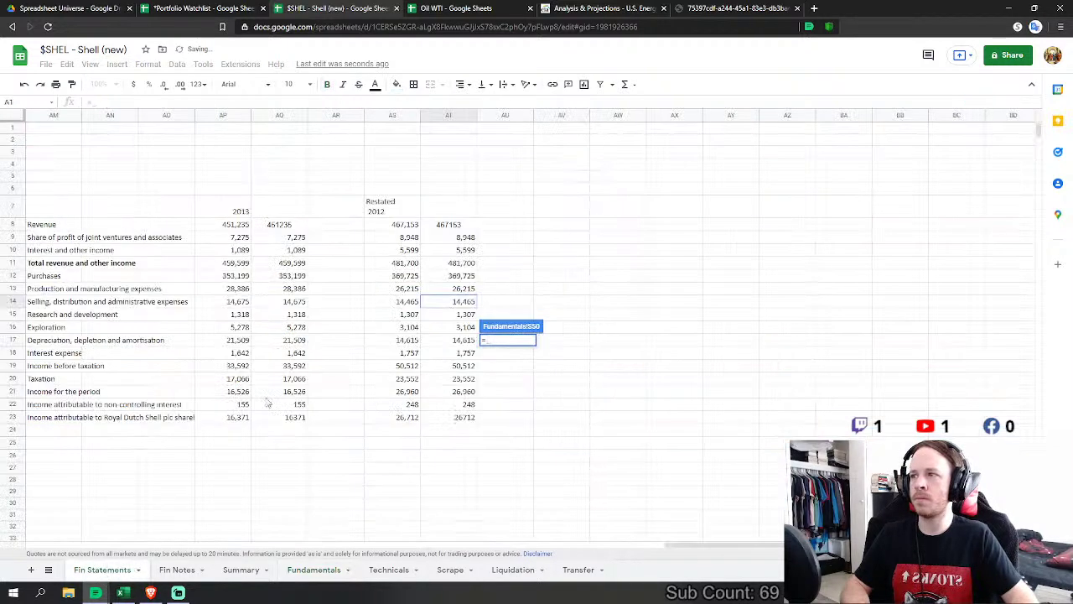
left_click(469, 318)
type("+")
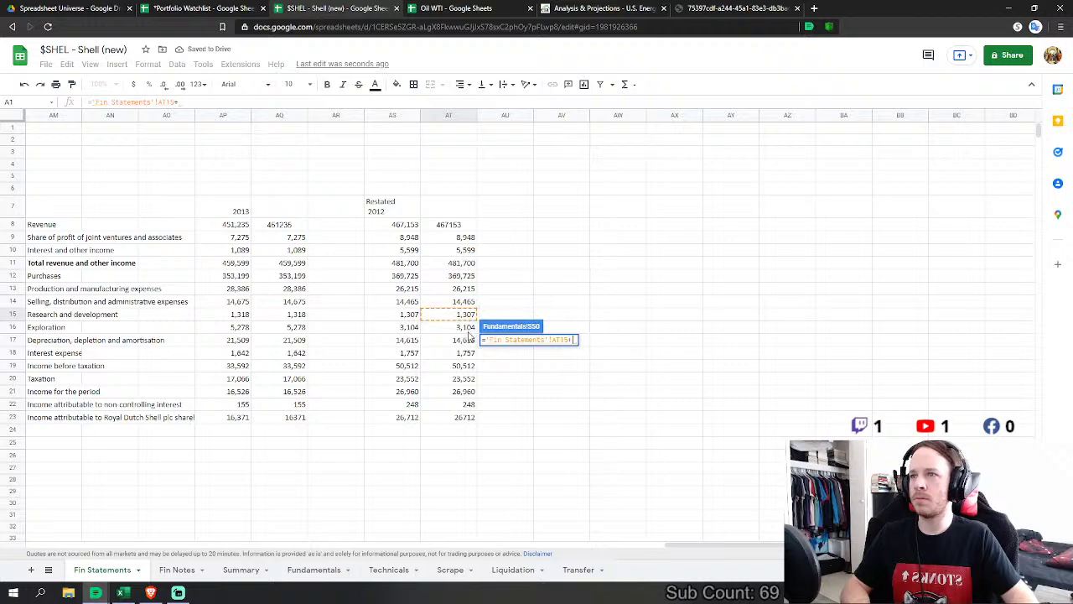
left_click(468, 328)
key("Return")
Step: Link FY2012 D&A in S54 to depreciation, depletion and amortisation in Fin Statements AT17
left_click(506, 386)
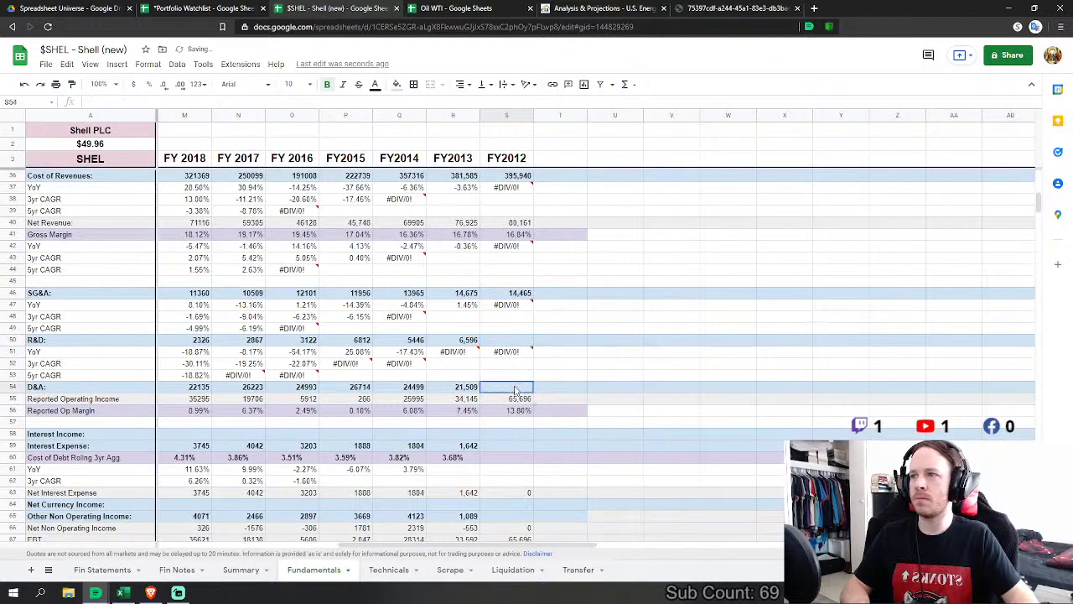
type("=")
left_click(118, 569)
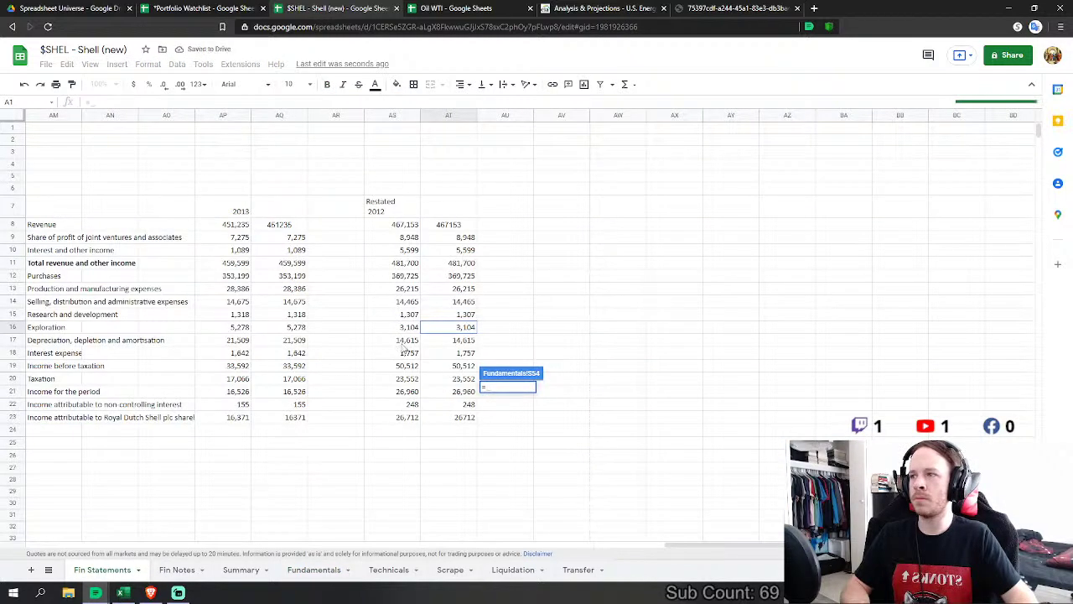
left_click(457, 341)
key("Return")
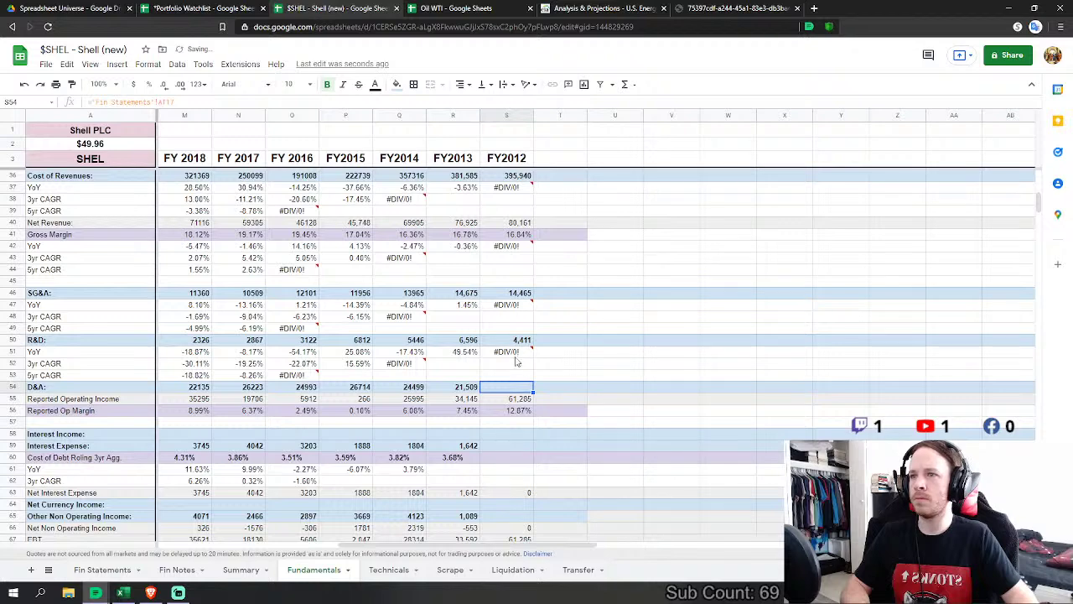
Step: Link FY2012 Interest Expense in S59 to the interest expense figure in Fin Statements AT18
left_click(506, 445)
type("=")
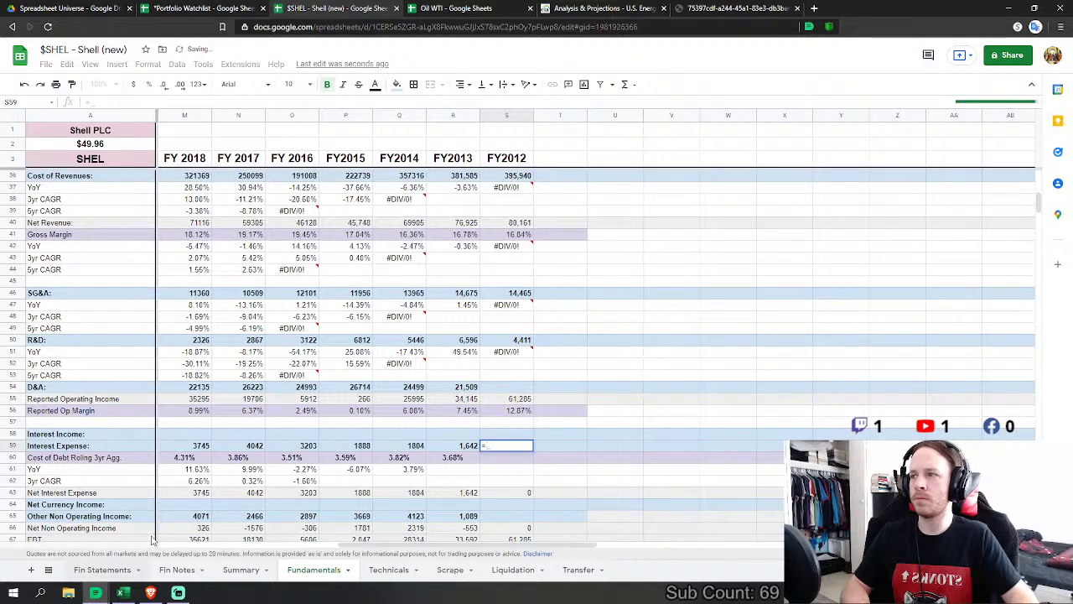
left_click(105, 570)
left_click(463, 354)
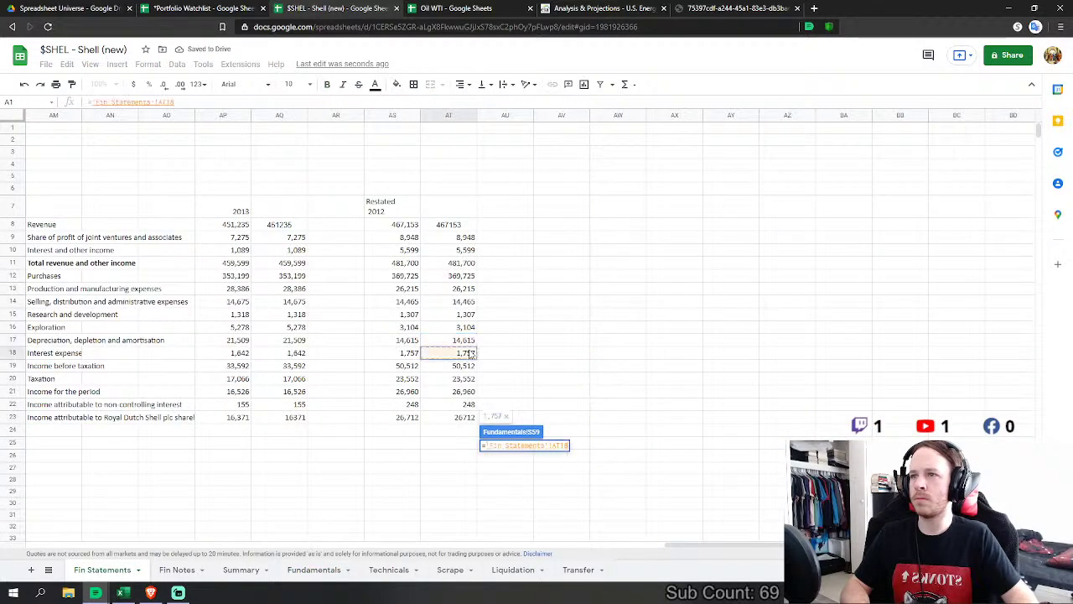
key("Return")
Step: Link FY2012 Other Non Operating Income in S65 to interest and other income in Fin Statements AT10
left_click(506, 516)
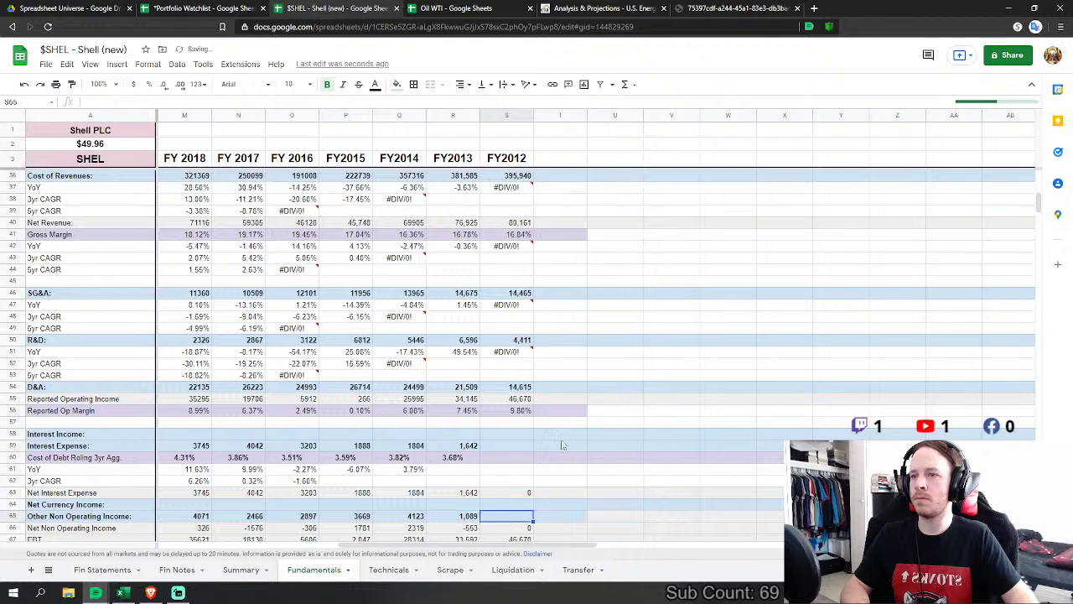
scroll(503, 503, "down", 2)
type("=")
left_click(92, 571)
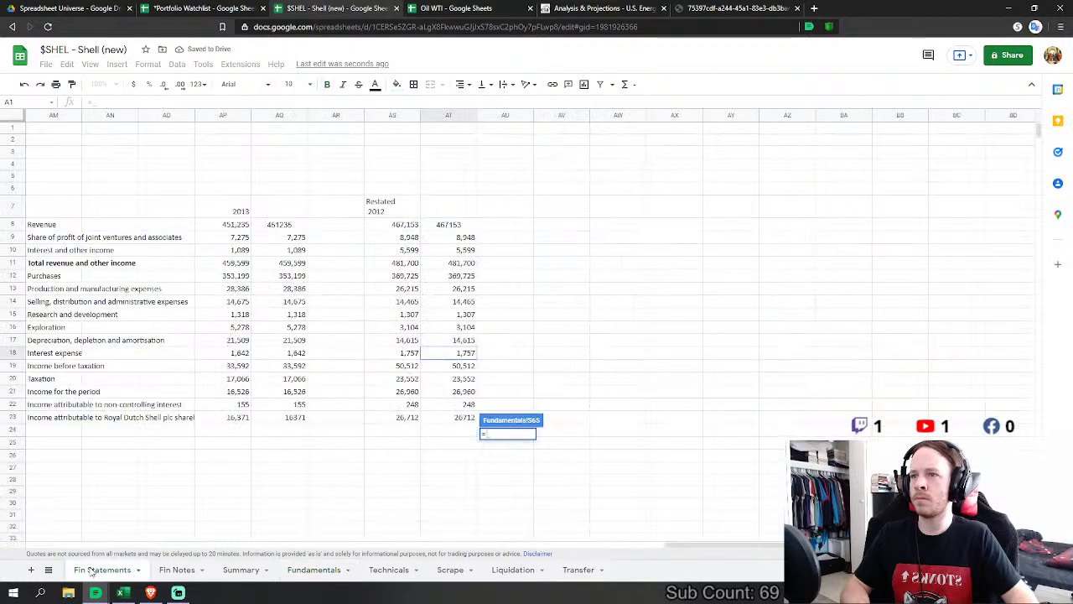
left_click(467, 252)
key("Return")
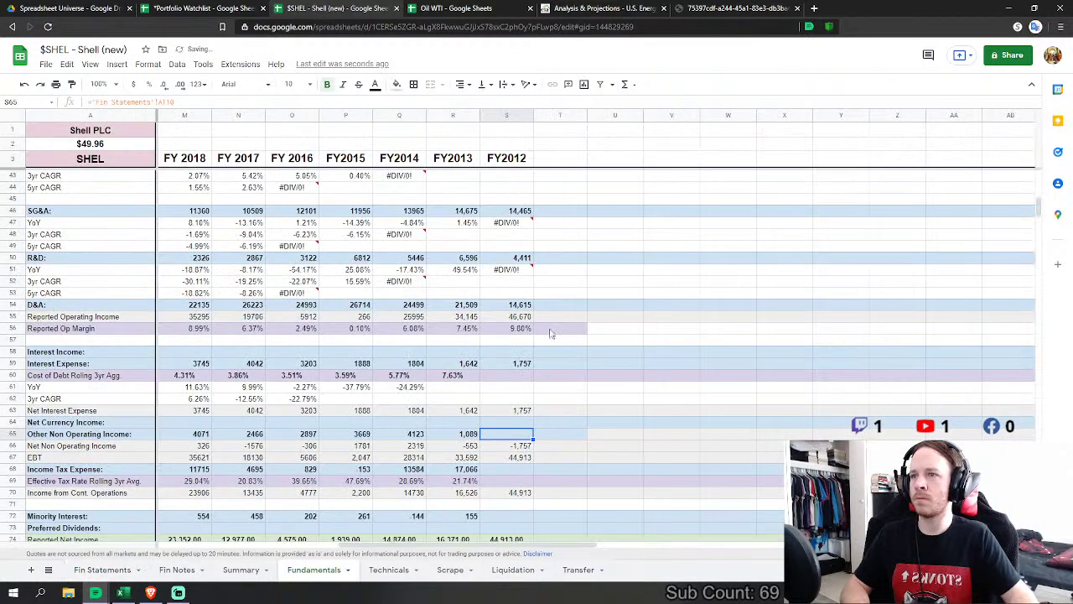
Step: Link FY2012 Income Tax Expense in S68 to the taxation figure in Fin Statements AT20
left_click(508, 410)
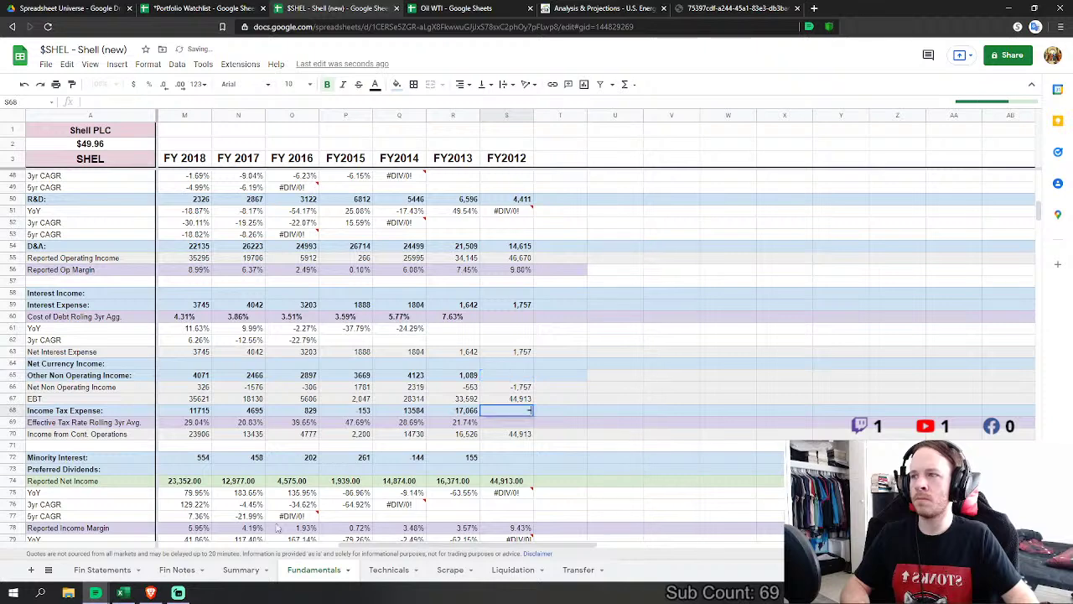
type("=")
left_click(102, 571)
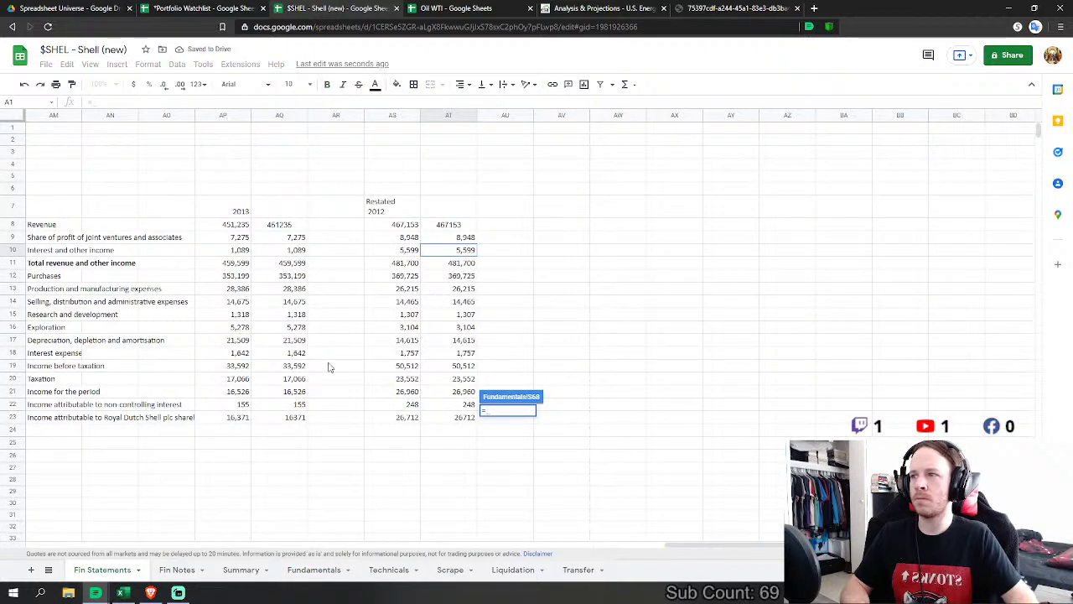
left_click(464, 379)
key("Return")
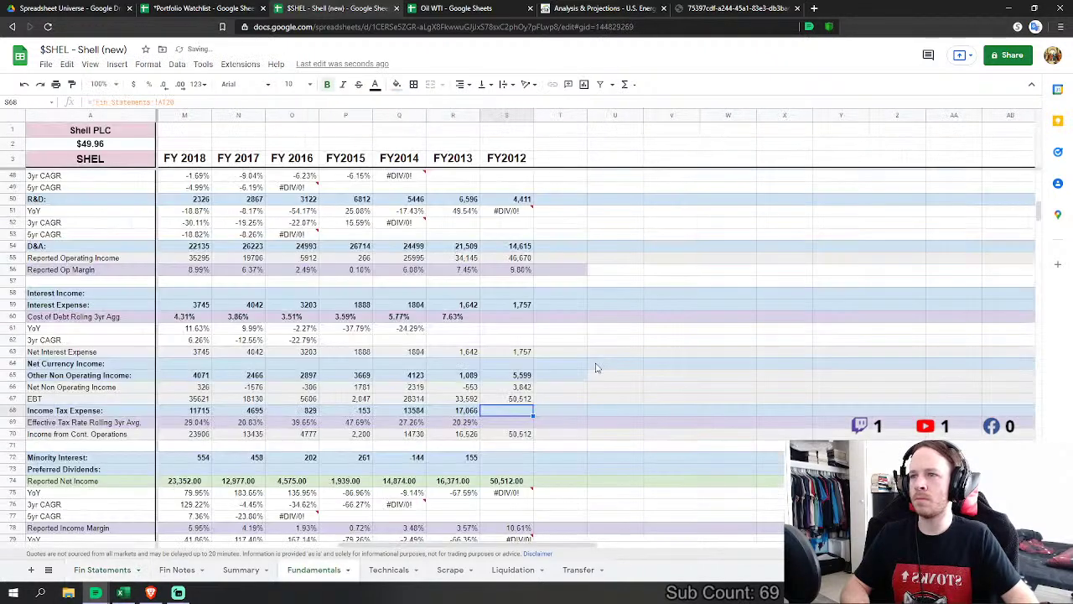
Step: Link FY2012 Minority Interest in S72 to income attributable to non-controlling interest in Fin Statements AT22
left_click(507, 457)
type("=")
left_click(102, 571)
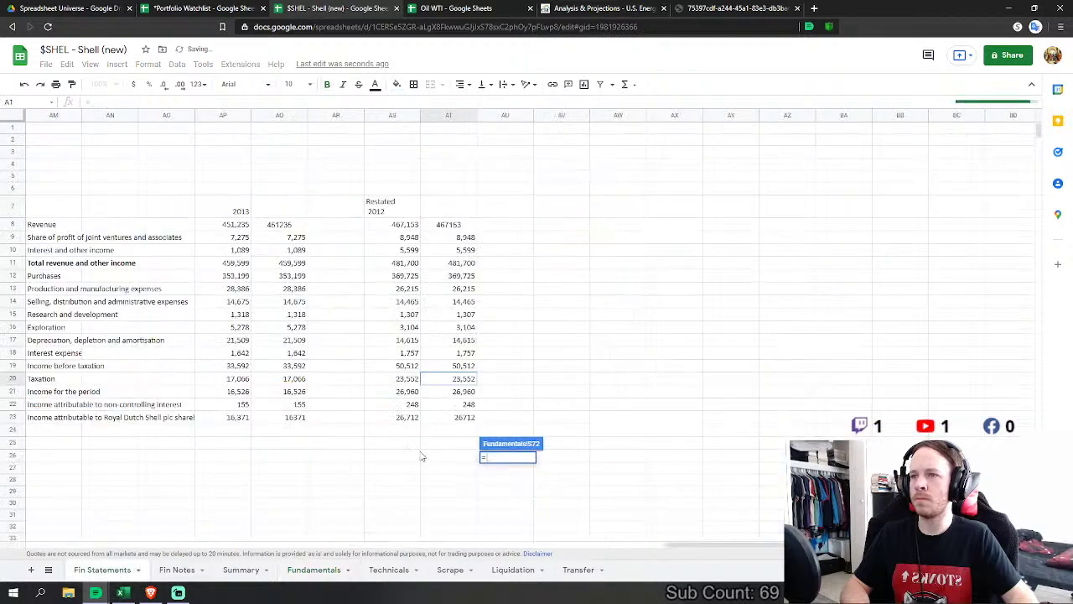
left_click(463, 405)
key("Return")
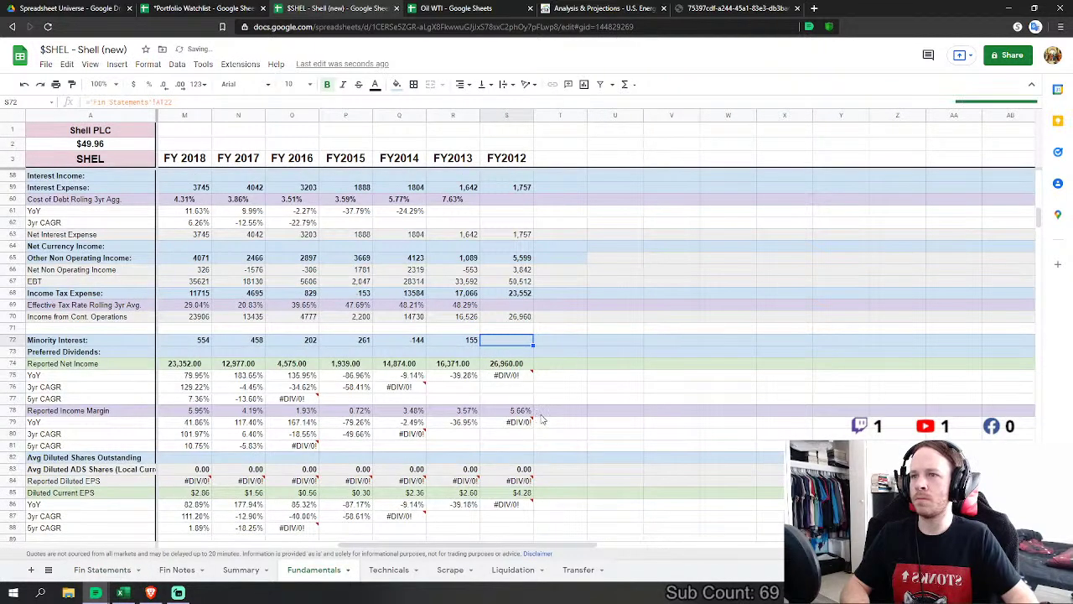
Step: Link FY2012 CF Depreciation & Amortization in S127 to the cash flow depreciation figure in Fin Statements AT60
scroll(529, 394, "down", 2)
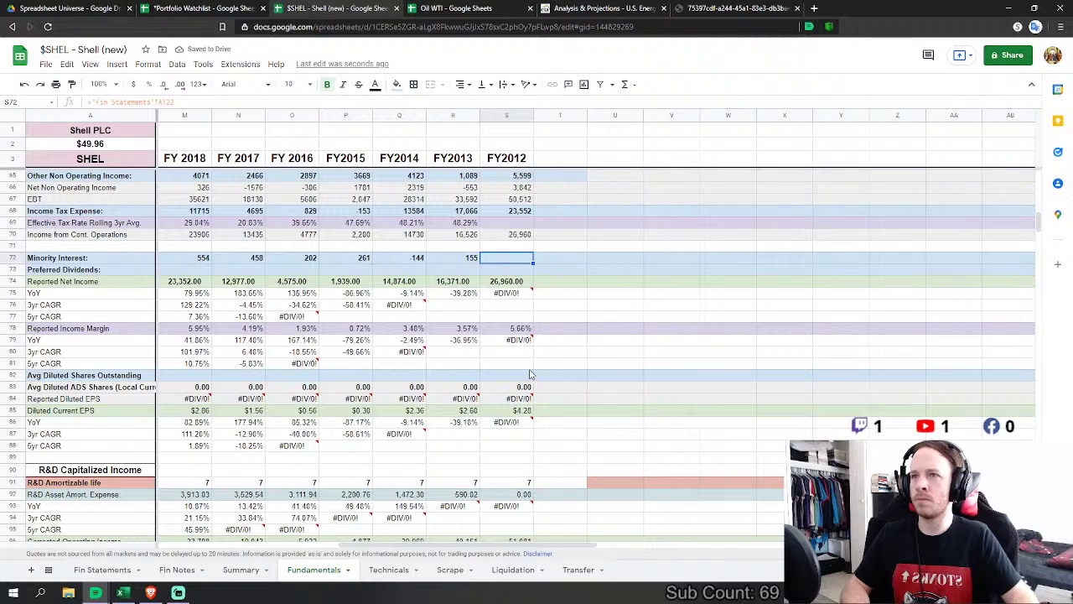
scroll(530, 375, "down", 10)
scroll(534, 375, "down", 5)
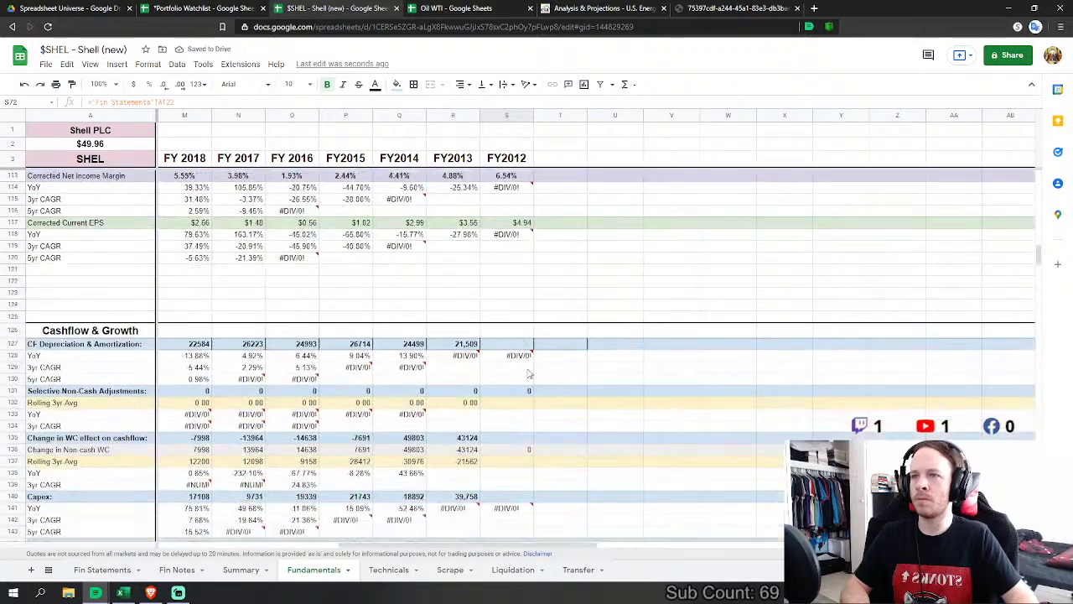
left_click(506, 309)
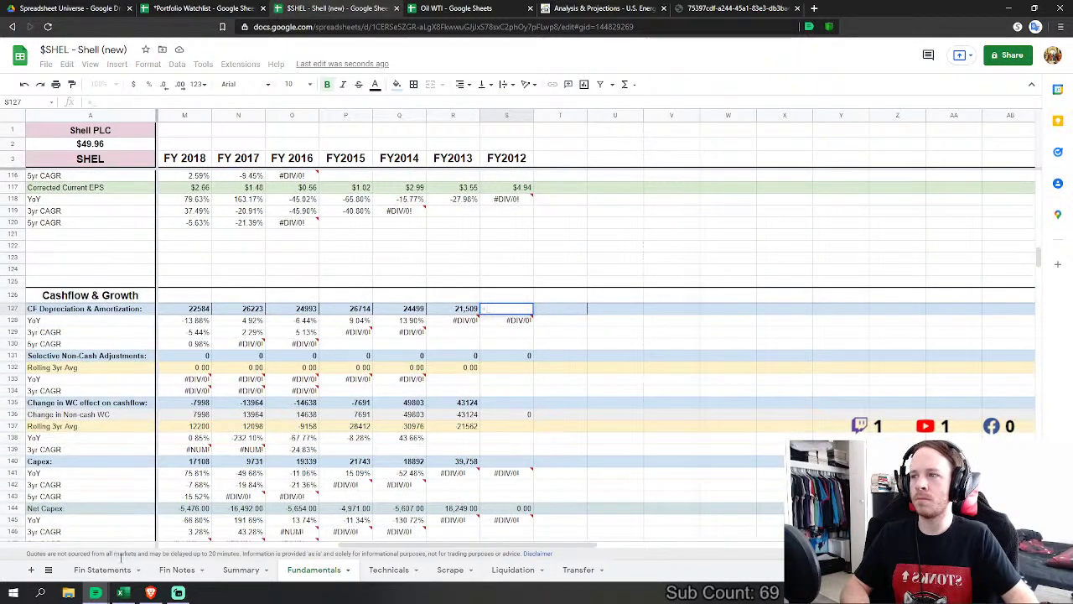
type("=")
key("ctrl+shift+Page_Up")
key("ctrl+shift+Page_Up")
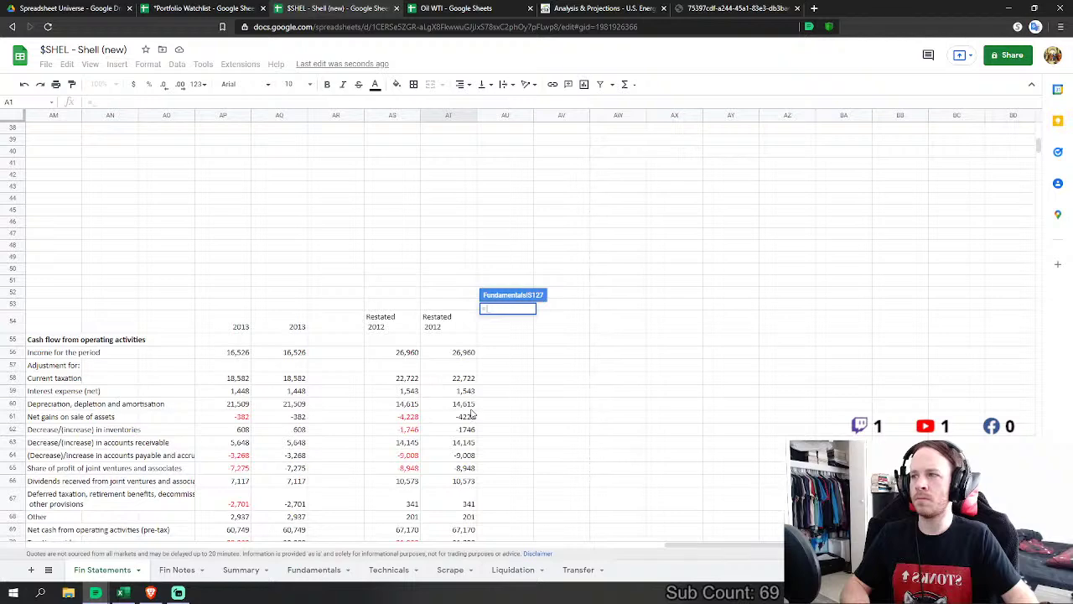
left_click(465, 405)
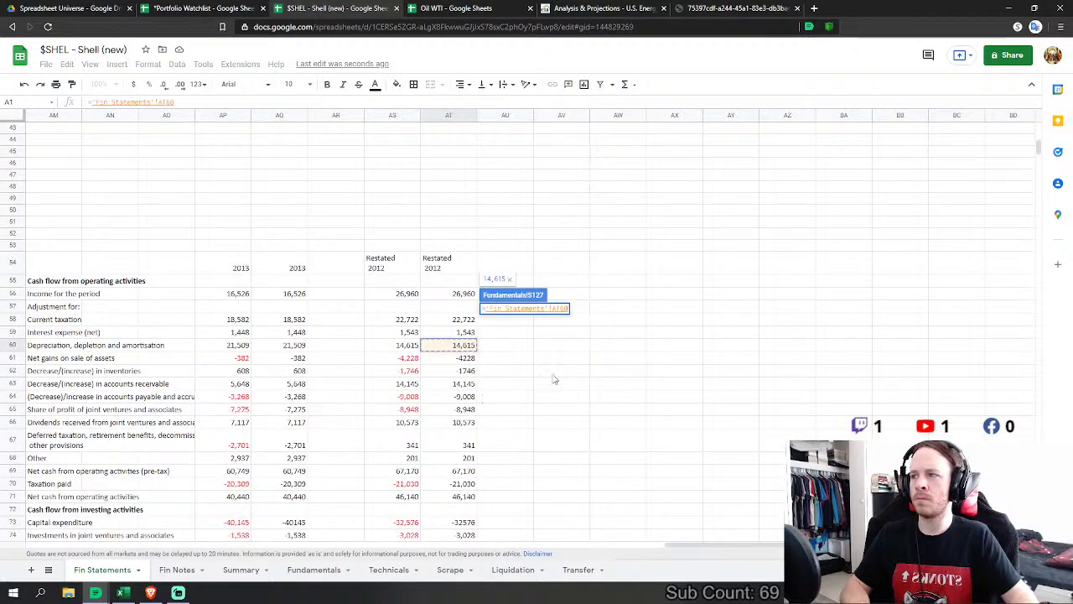
key("Return")
Step: Set FY2012 Change in WC effect on cashflow in S135 to the sum of Fin Statements AT61:AT70
left_click(501, 404)
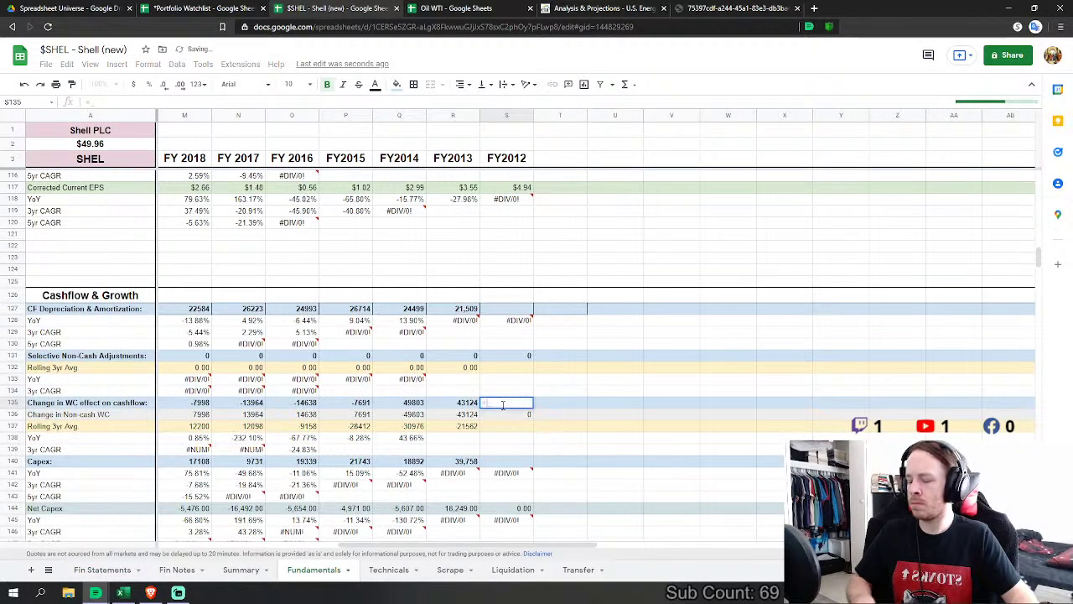
type("=sum")
key("Tab")
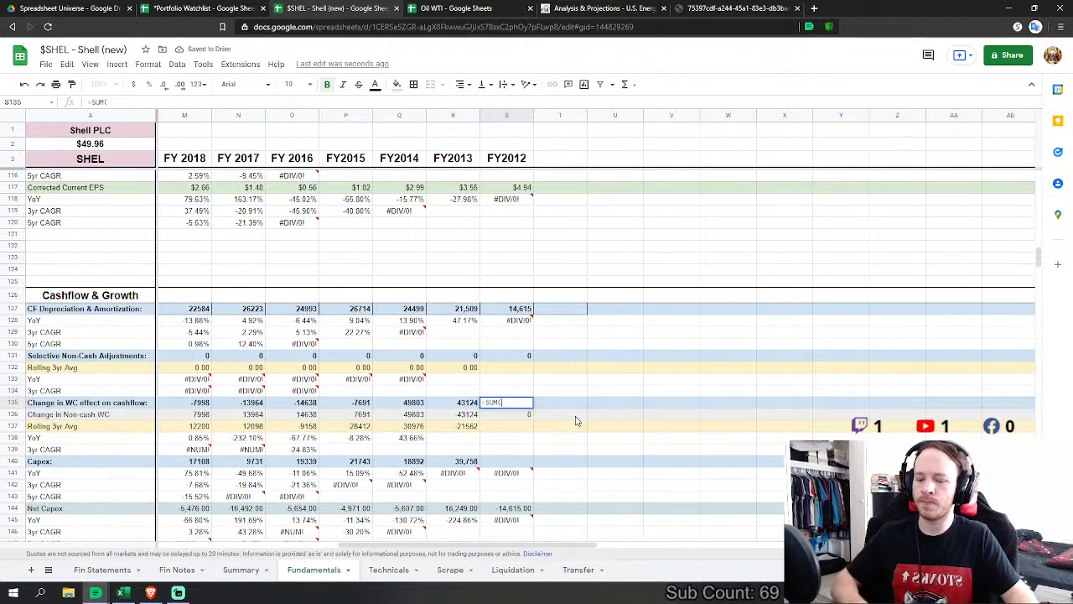
left_click(103, 569)
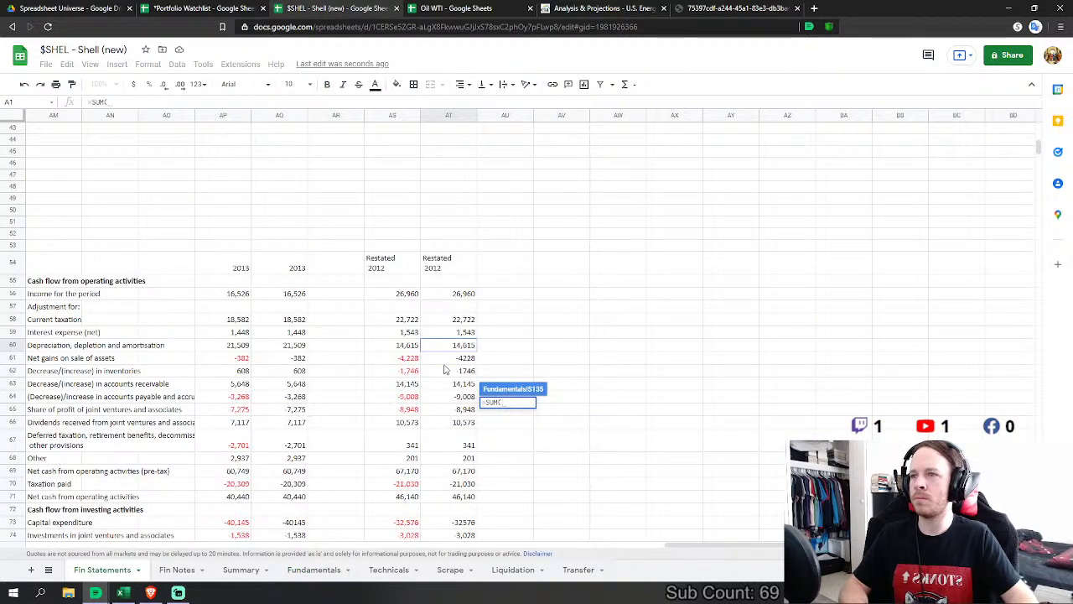
left_click_drag(460, 359, 472, 484)
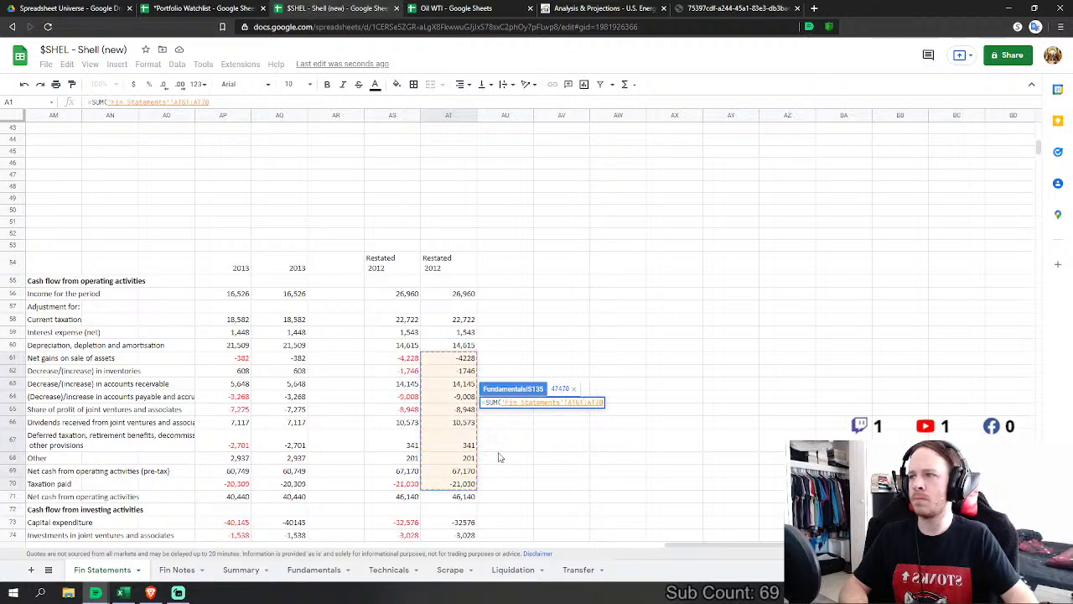
key("Return")
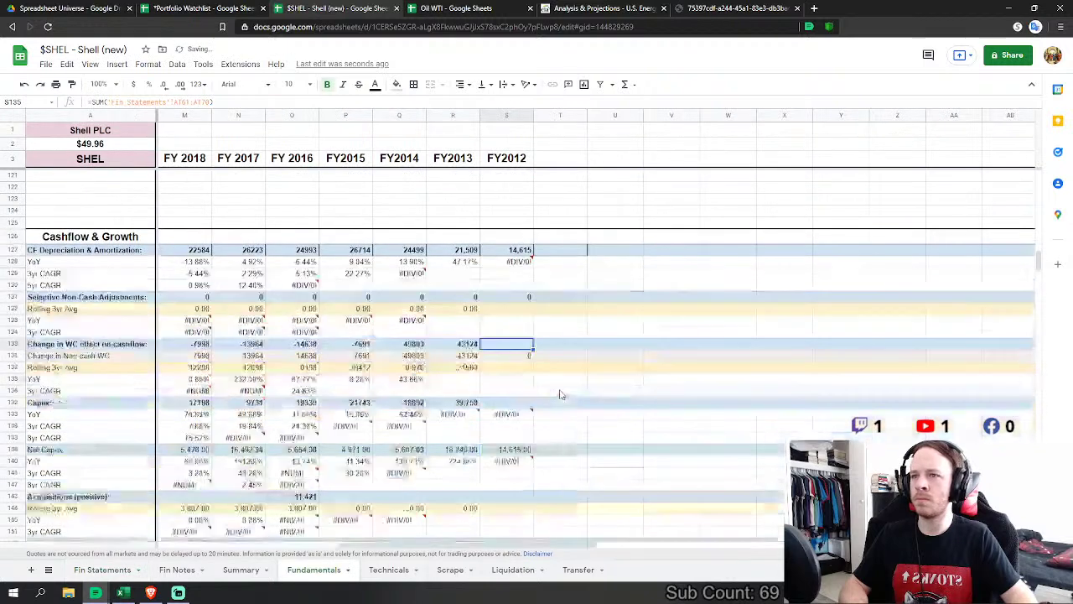
Step: Set FY2012 Capex in S140 to the negated sum of Fin Statements AT73, AT74, AT75, AT76 and AT78
left_click(504, 347)
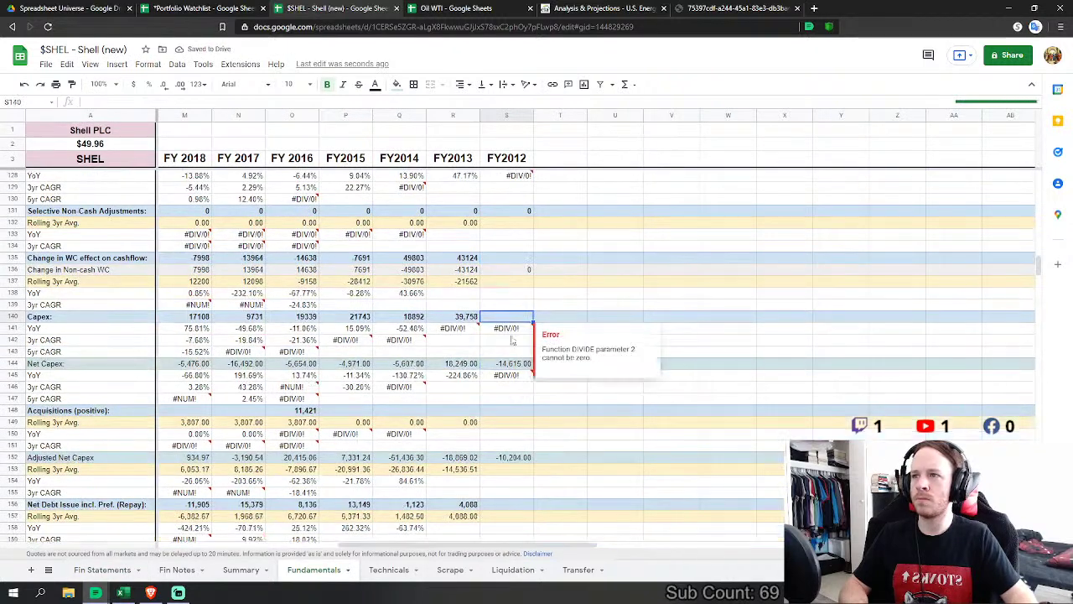
scroll(504, 347, "down", 1)
type("=")
left_click(102, 570)
scroll(130, 481, "down", 2)
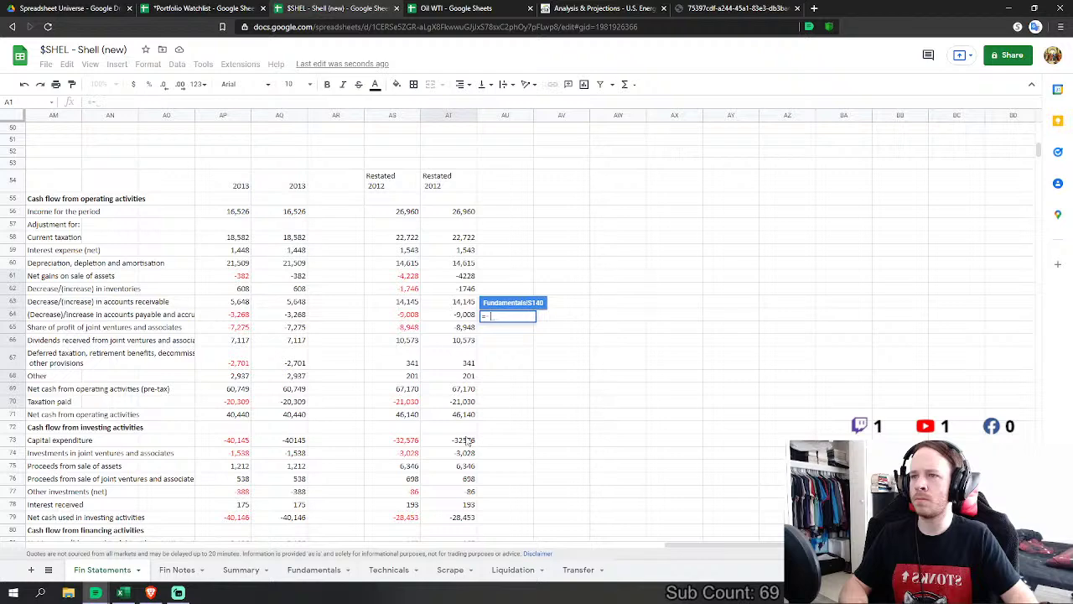
left_click(466, 440)
type("-")
left_click(468, 454)
type("-")
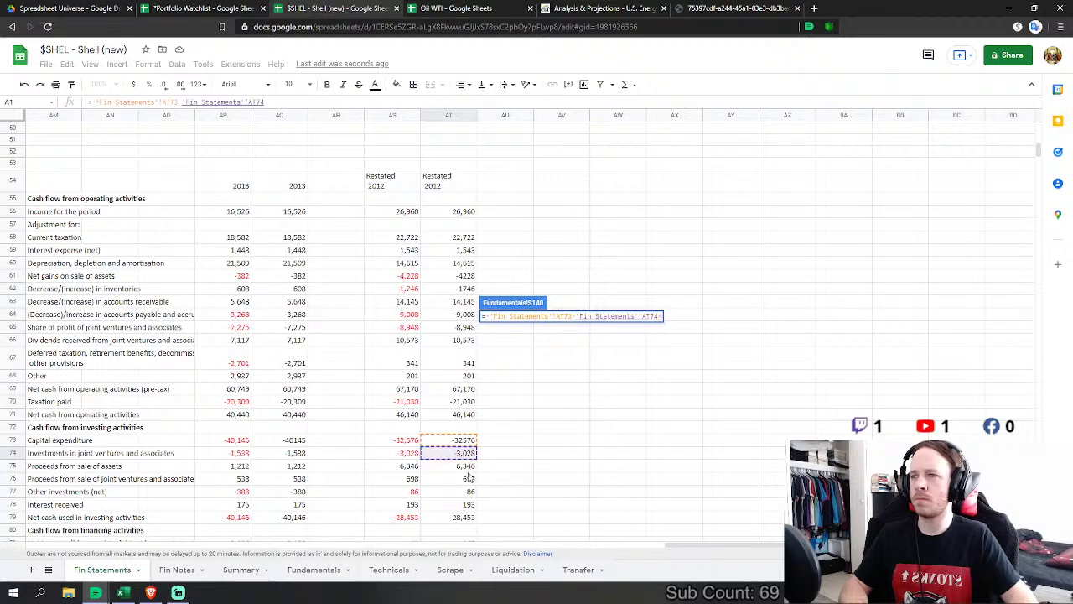
left_click(468, 467)
type("-'Fin Statements'!AT75-")
left_click(467, 479)
type("-")
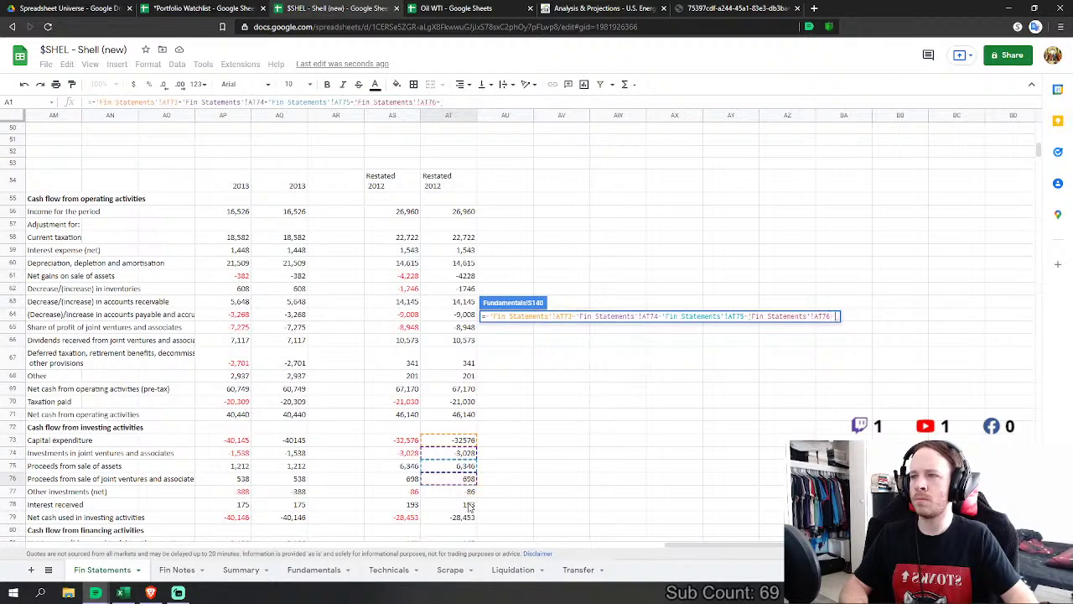
left_click(467, 504)
scroll(554, 476, "down", 2)
key("Return")
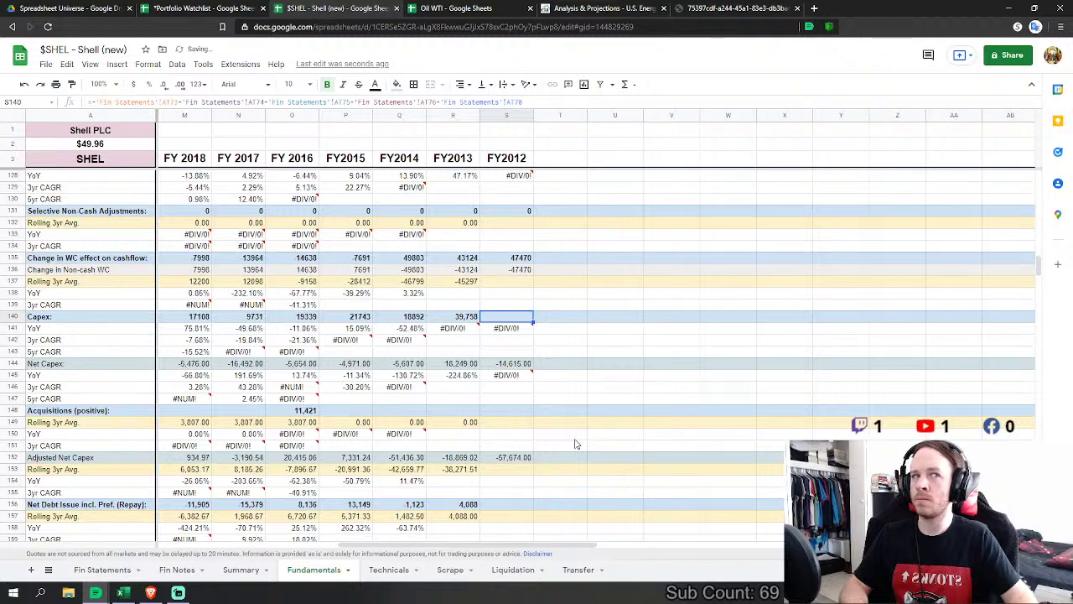
Step: Set FY2012 Net Debt Issue in S156 to the sum of Fin Statements AT81, AT83, AT84 and AT85
scroll(515, 514, "down", 4)
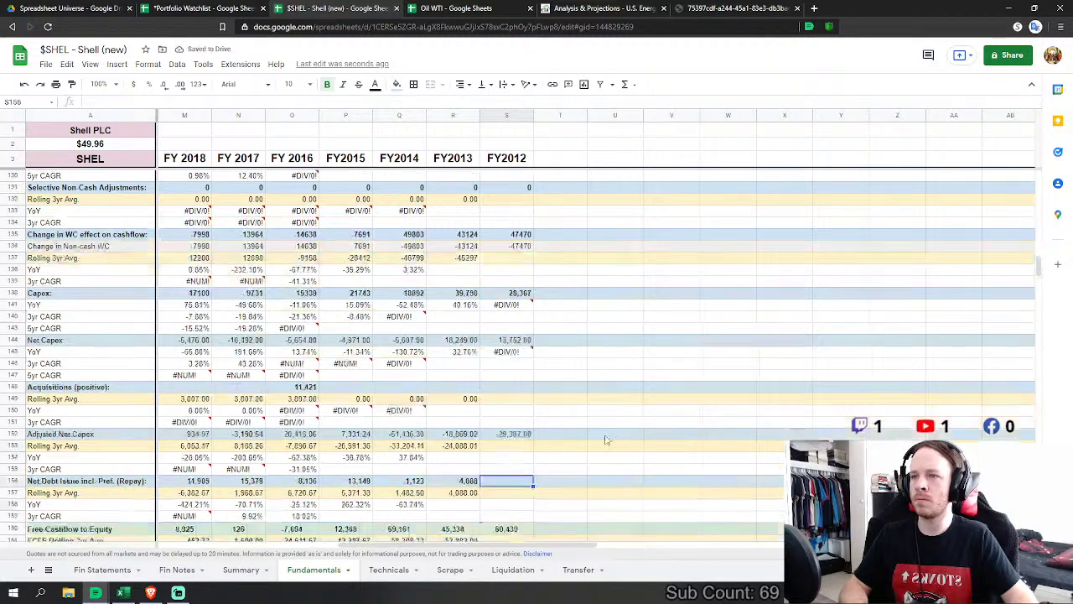
left_click(506, 363)
type("=")
left_click(103, 569)
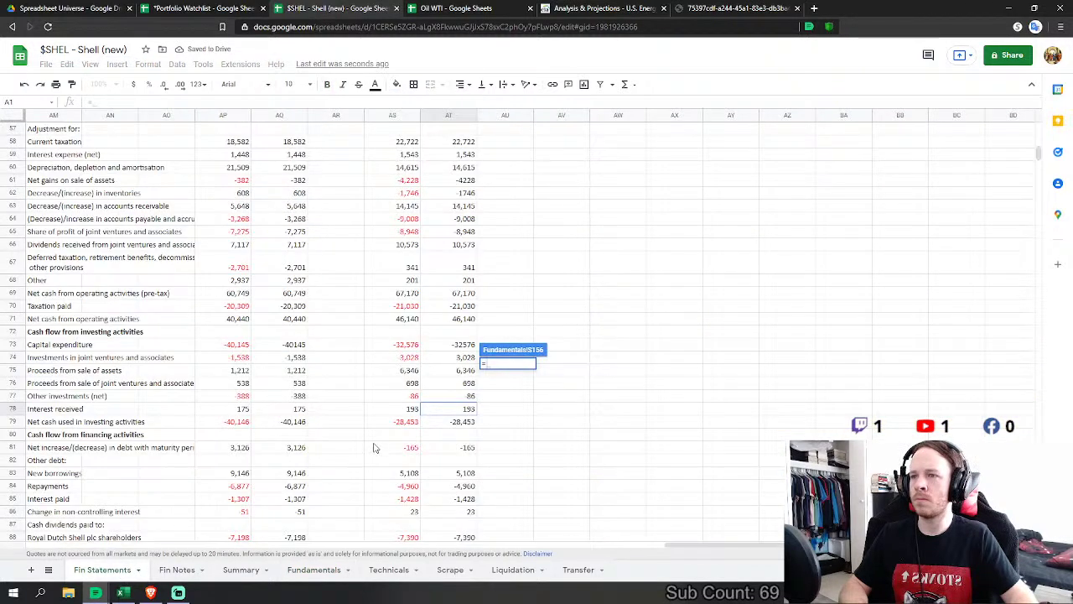
left_click(467, 448)
type("+")
left_click(467, 473)
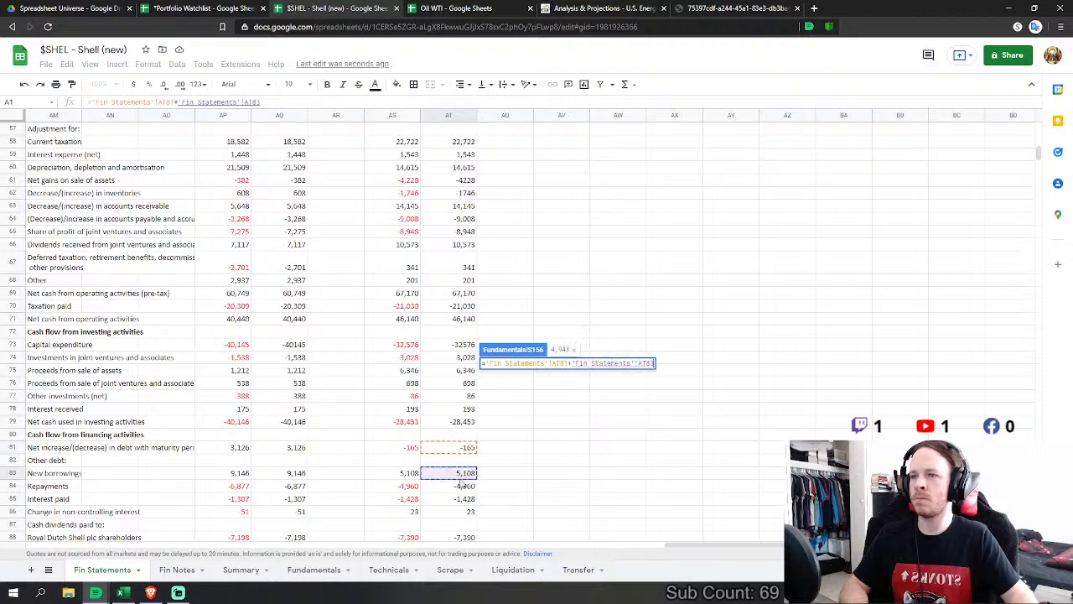
type("+")
left_click(470, 486)
type("+'Fin Statements'!AT84+")
left_click(468, 499)
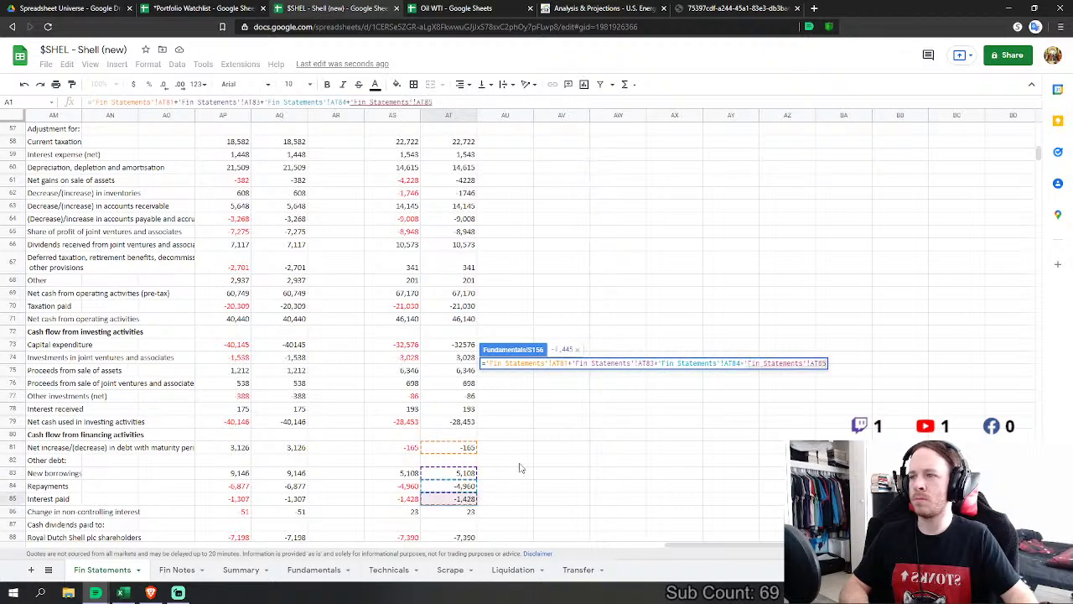
scroll(527, 468, "down", 2)
type("+")
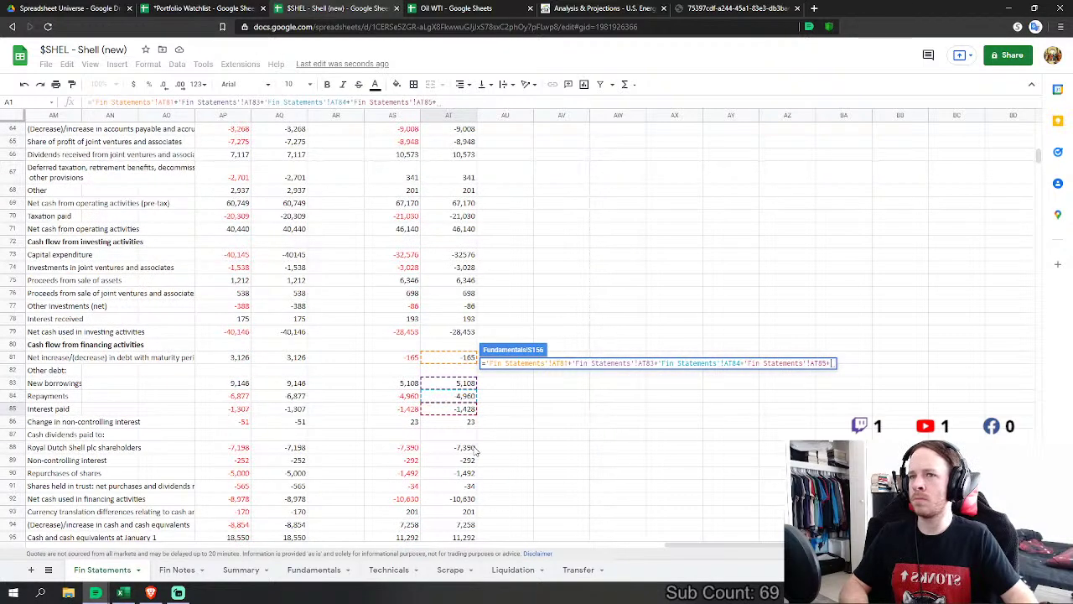
key("BackSpace")
key("Return")
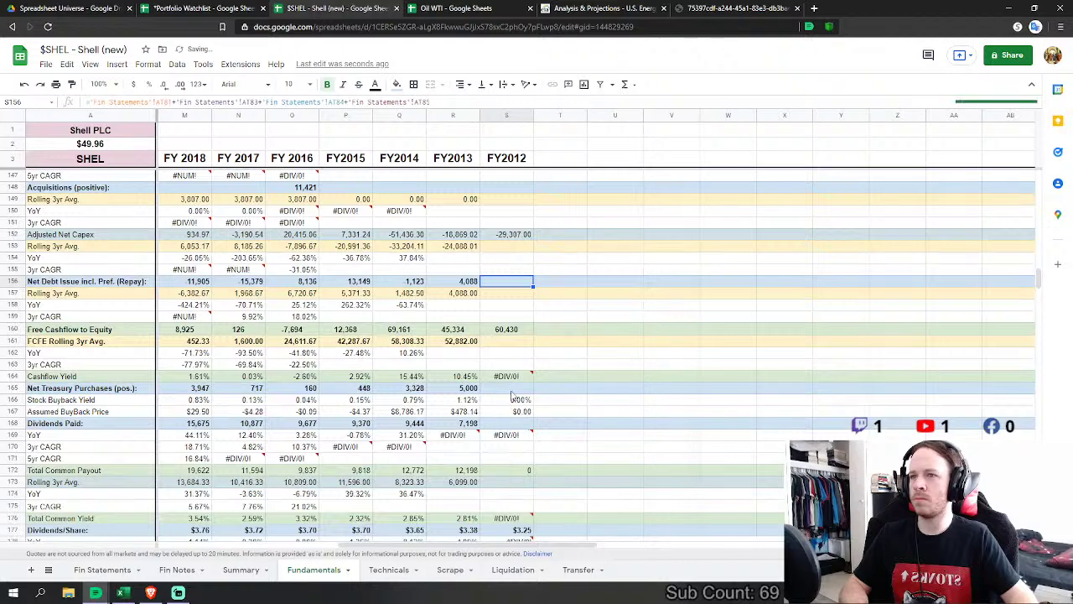
Step: Link FY2012 Net Treasury Purchases in S165 to the negated repurchases of shares figure in Fin Statements AT90
left_click(511, 391)
type("=")
left_click(102, 569)
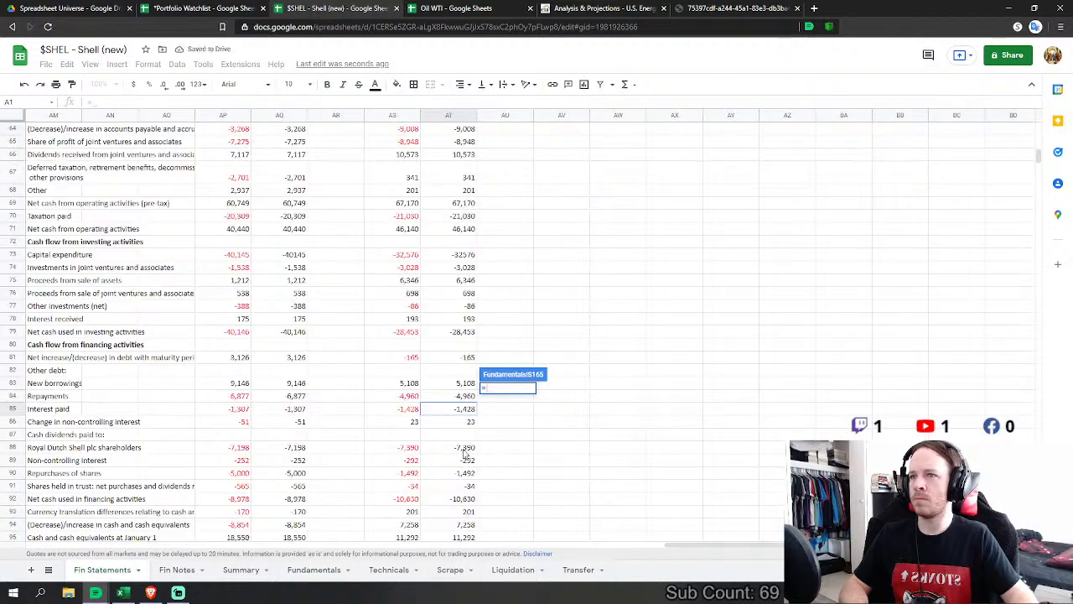
left_click(466, 473)
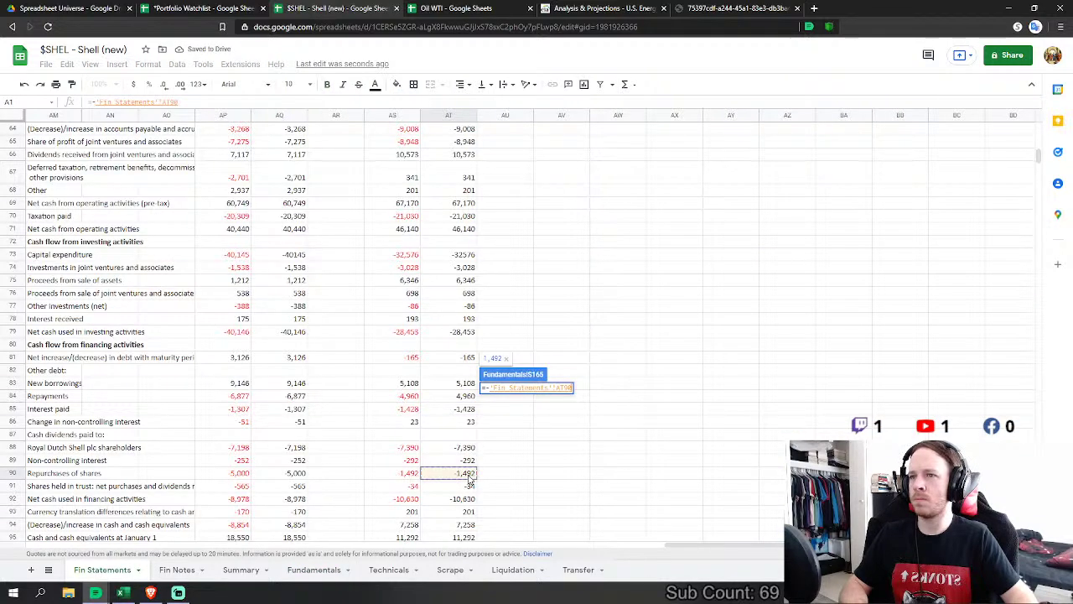
key("Return")
Step: Link FY2012 Dividends Paid in S168 to the negated Royal Dutch Shell plc shareholders dividends in Fin Statements AT88
left_click(512, 424)
type("=")
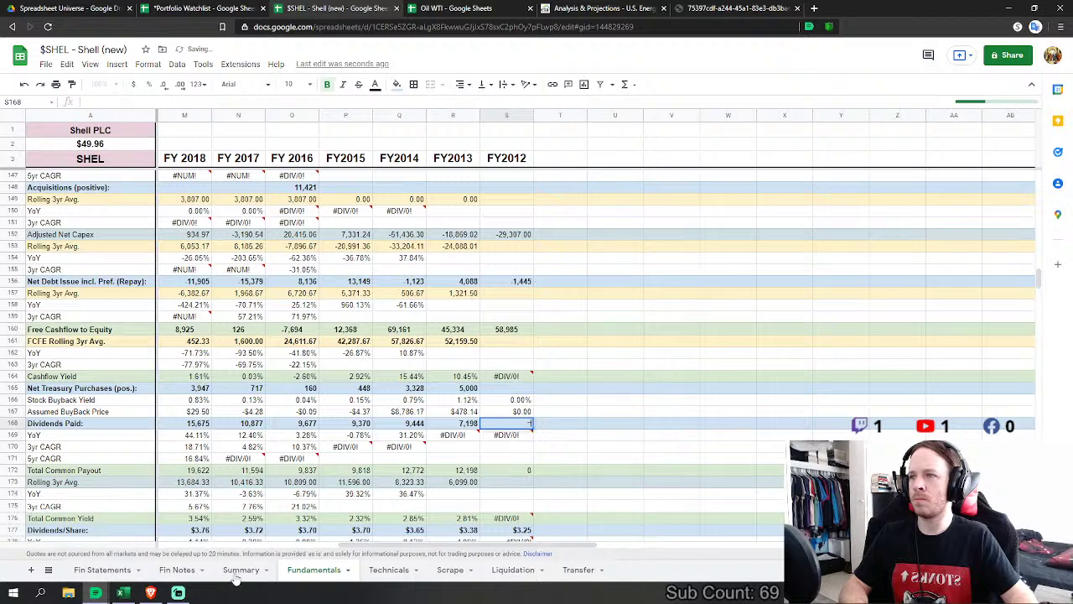
left_click(103, 570)
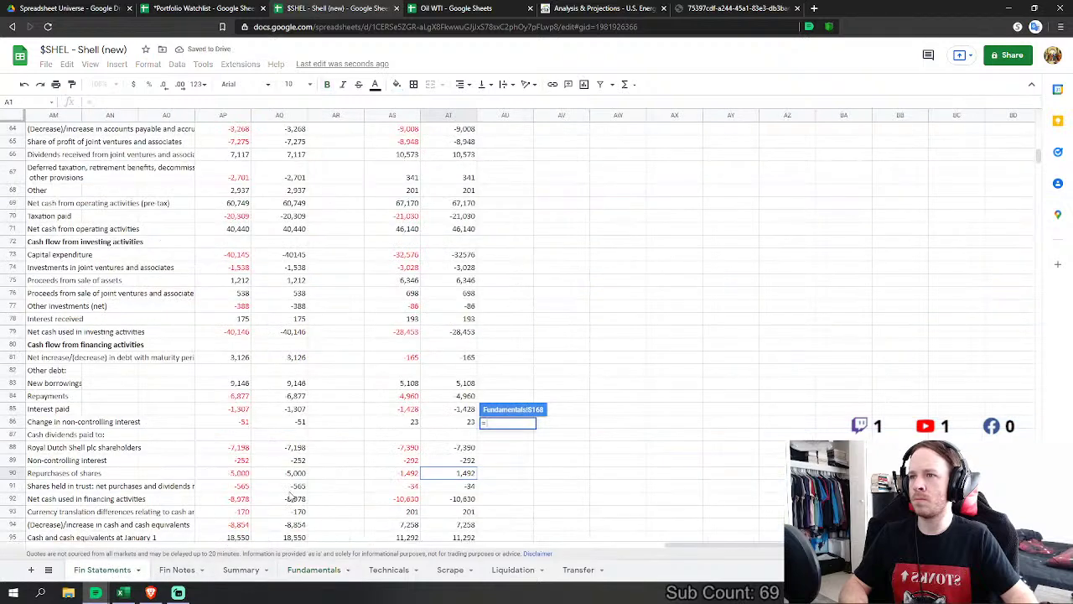
type("-")
left_click(466, 451)
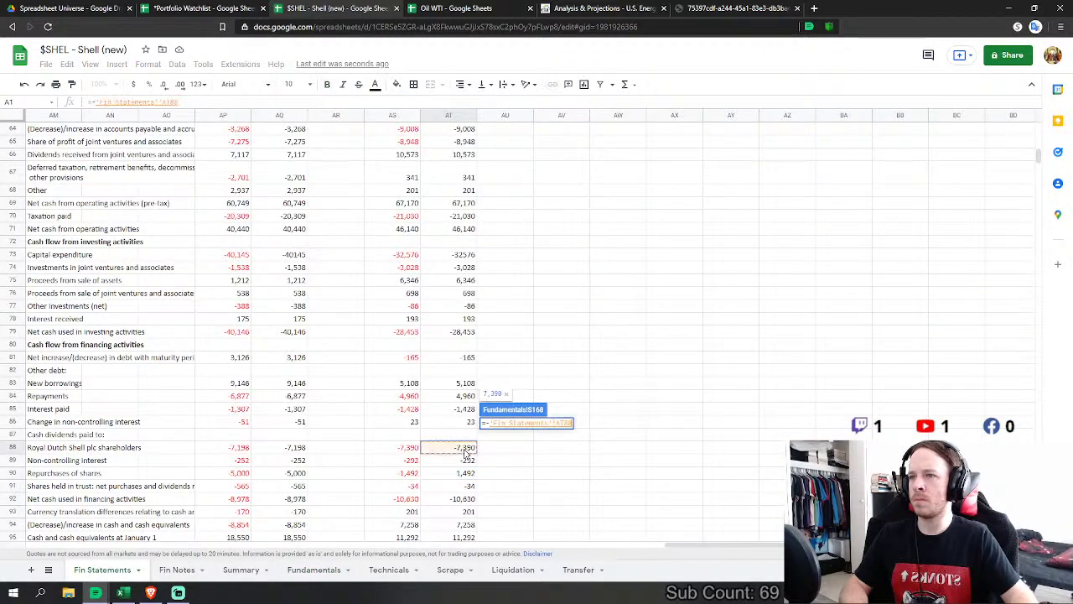
key("Return")
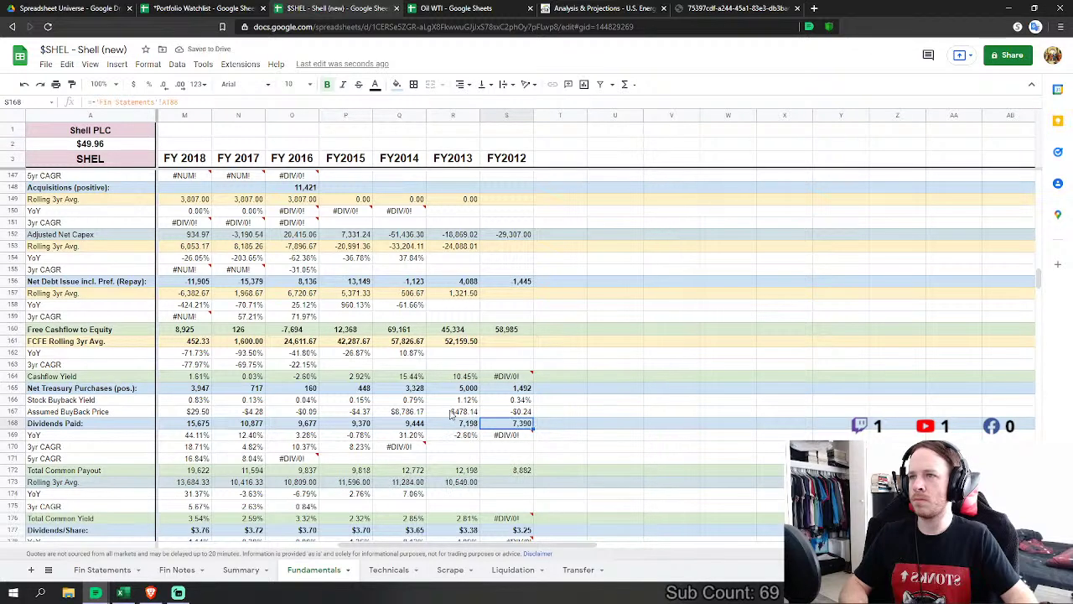
Step: Link FY2012 Cash & Equivalents in S226 to the cash and cash equivalents figure in Fin Statements AT131
scroll(453, 415, "up", 2)
scroll(453, 415, "up", 2)
scroll(452, 414, "down", 3)
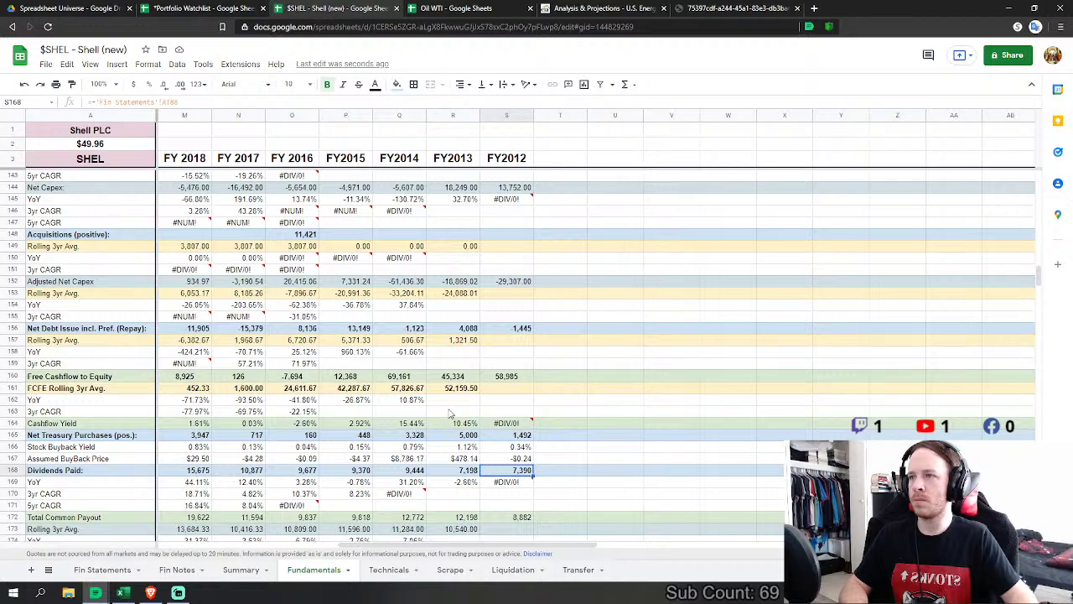
scroll(449, 414, "up", 6)
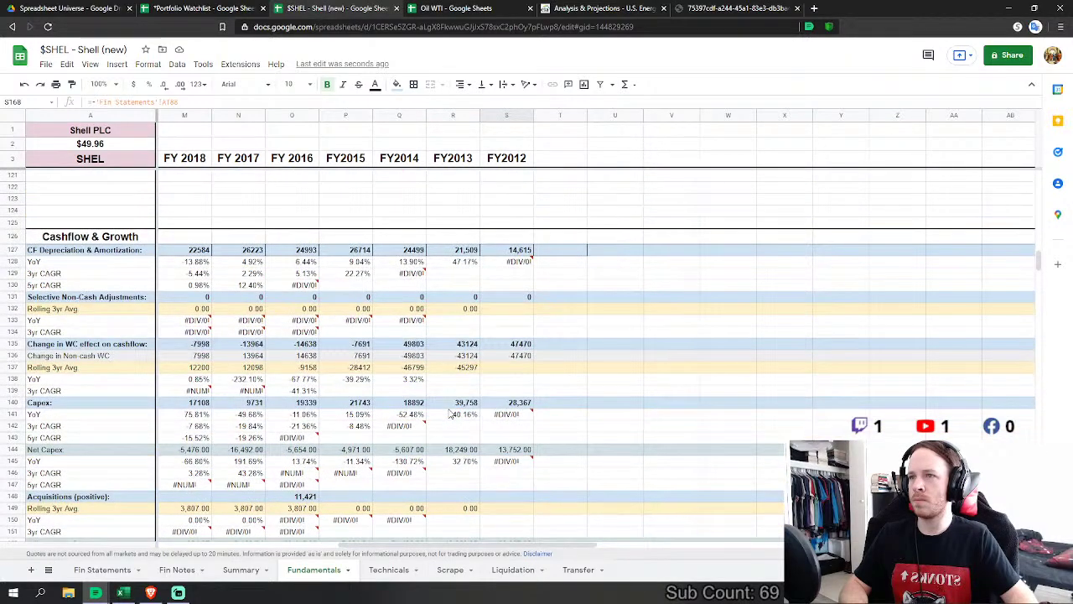
scroll(451, 413, "down", 18)
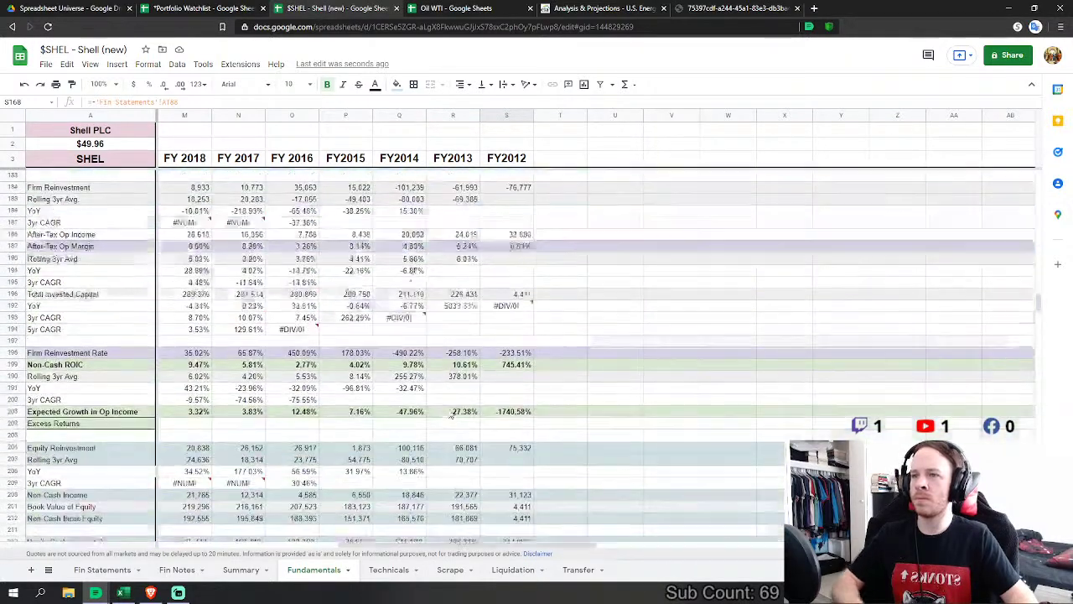
scroll(451, 415, "down", 8)
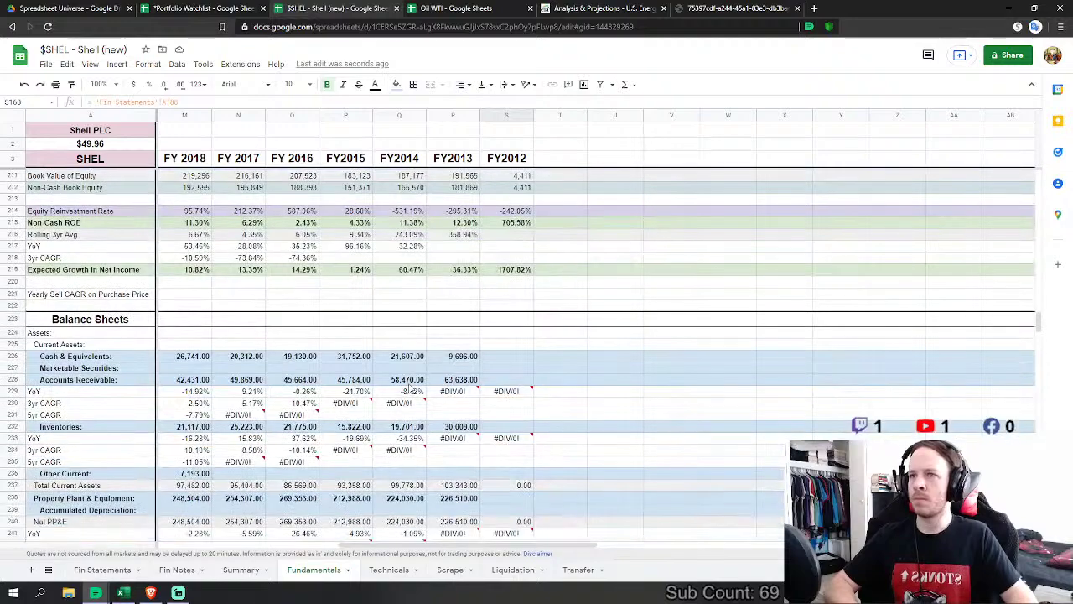
left_click(522, 360)
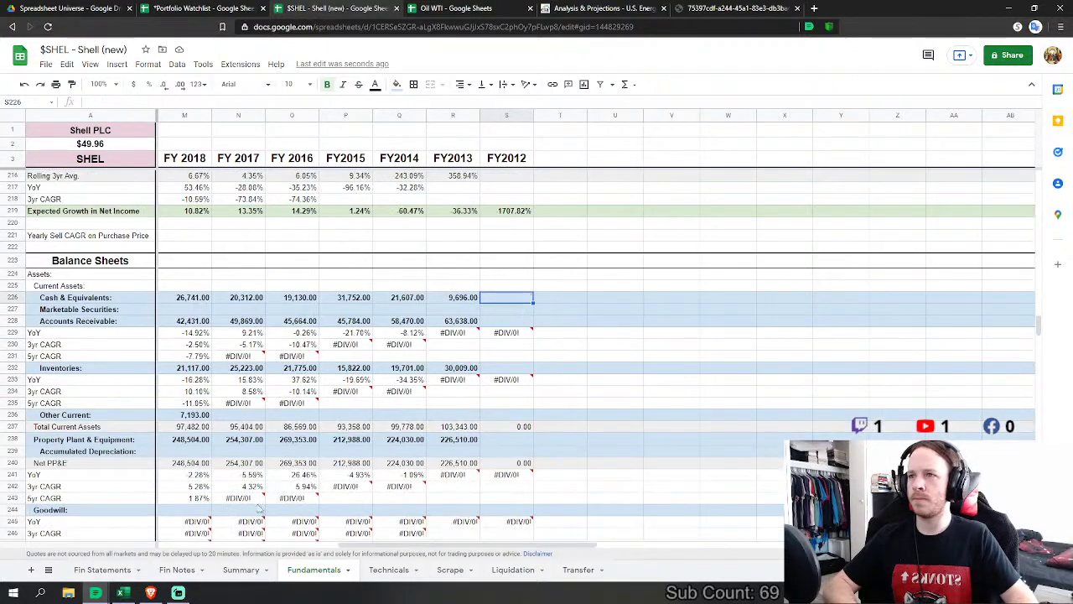
type("=SUM(T226:R226")
left_click(102, 569)
scroll(442, 434, "down", 11)
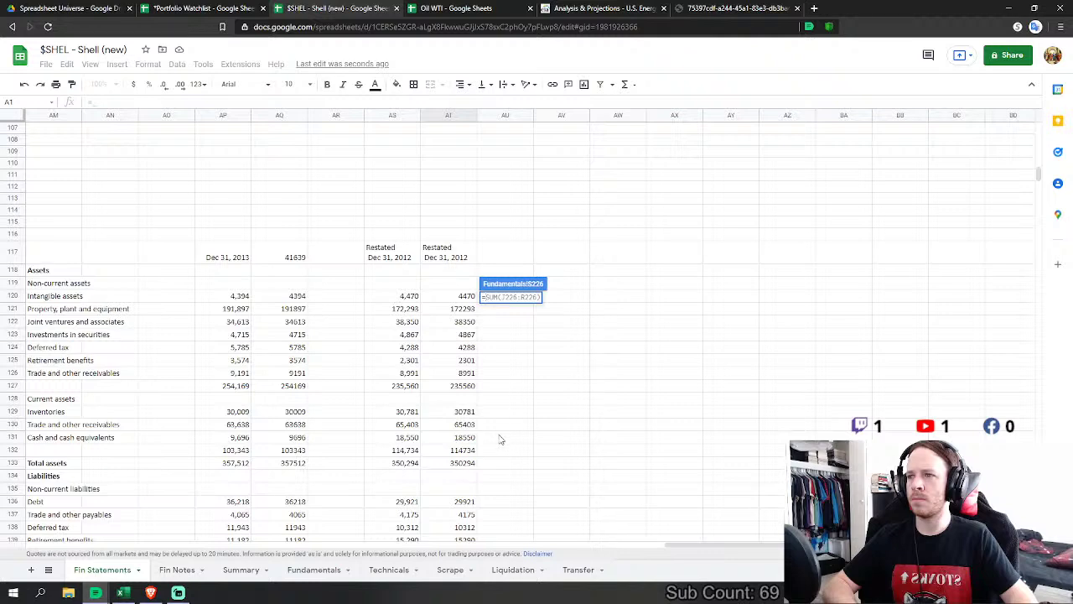
left_click(471, 441)
key("Return")
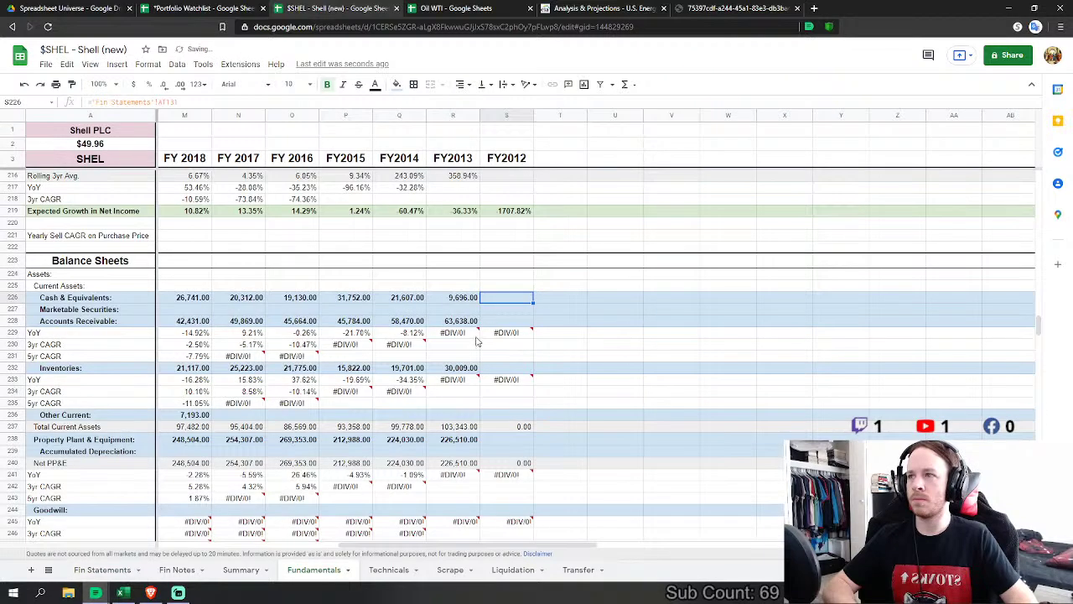
Step: Link FY2012 Accounts Receivable in S228 to the current trade and other receivables figure in Fin Statements AT130
key("Down")
key("Down")
type("=")
left_click(109, 571)
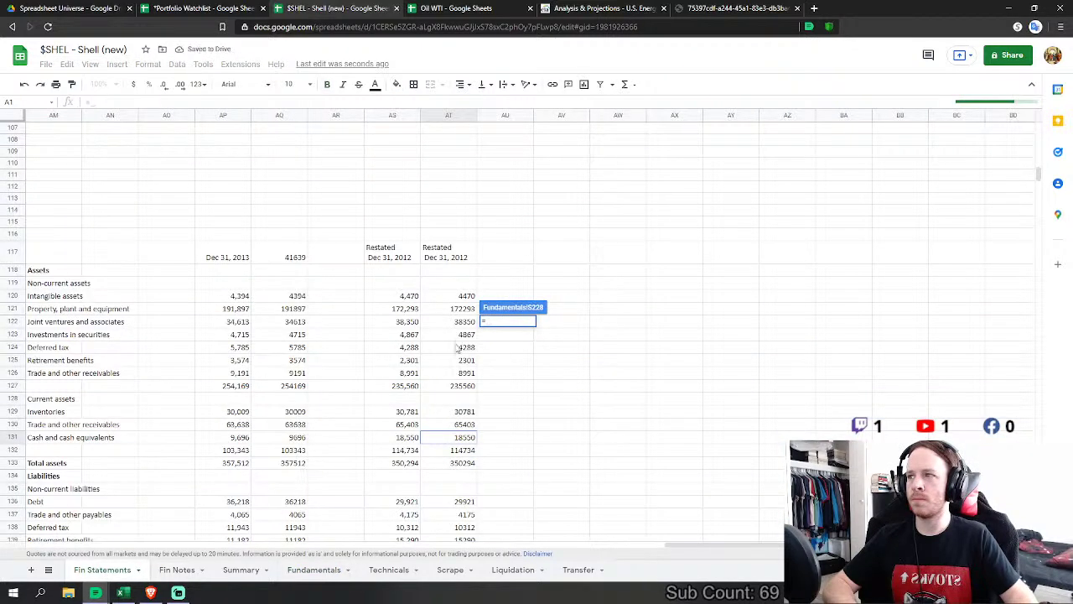
left_click(466, 425)
key("Return")
Step: Link FY2012 Inventories in S232 to the inventories figure in Fin Statements AT129
left_click(505, 367)
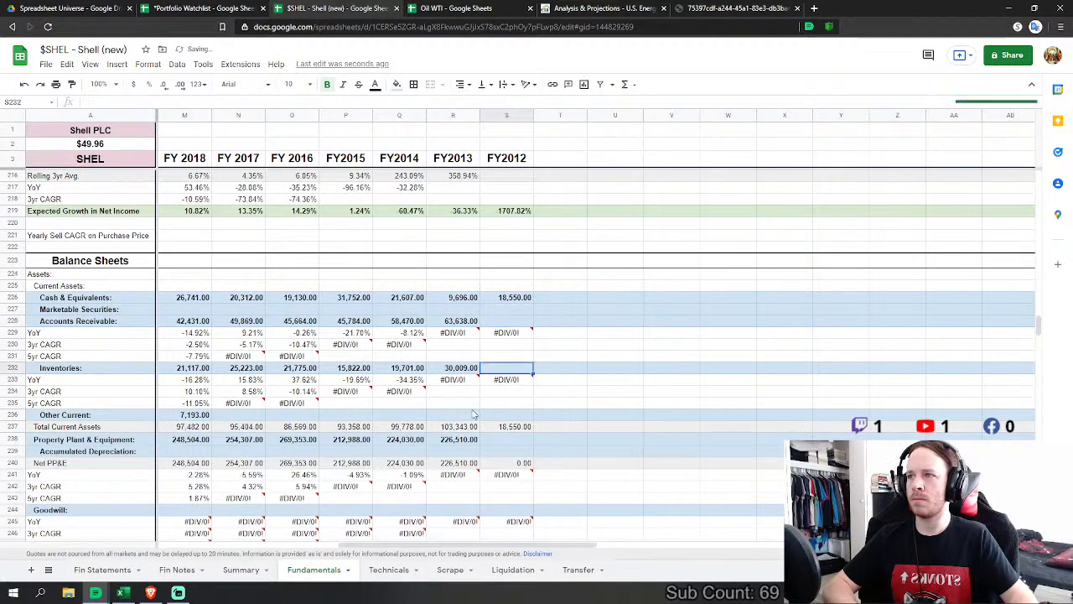
type("=")
left_click(109, 570)
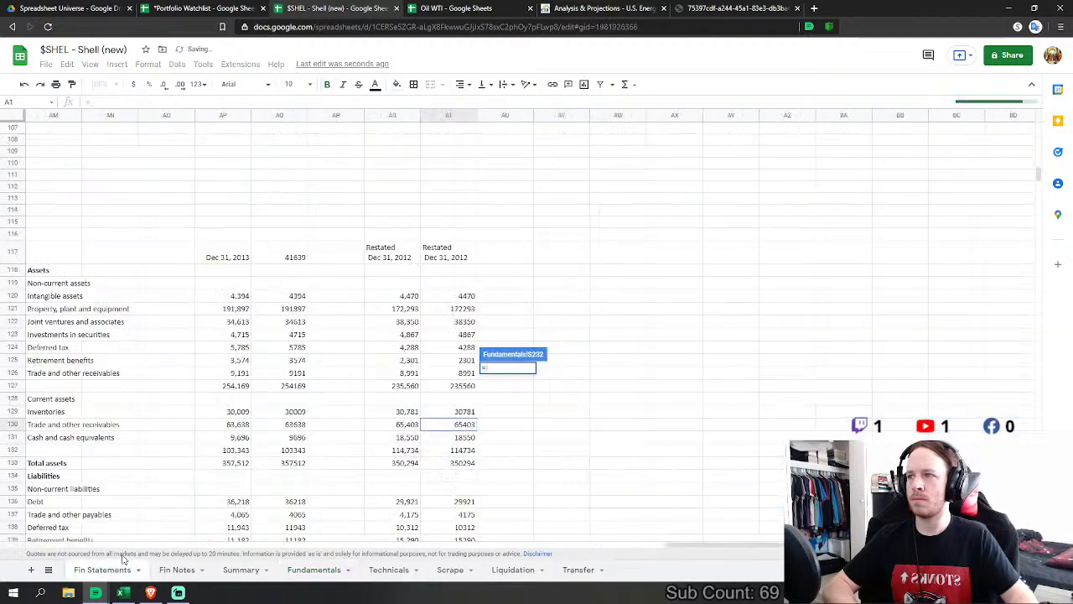
left_click(452, 412)
key("Return")
Step: Set FY2012 Property Plant & Equipment in S238 to Fin Statements AT121 plus joint ventures and associates in AT122
left_click(506, 439)
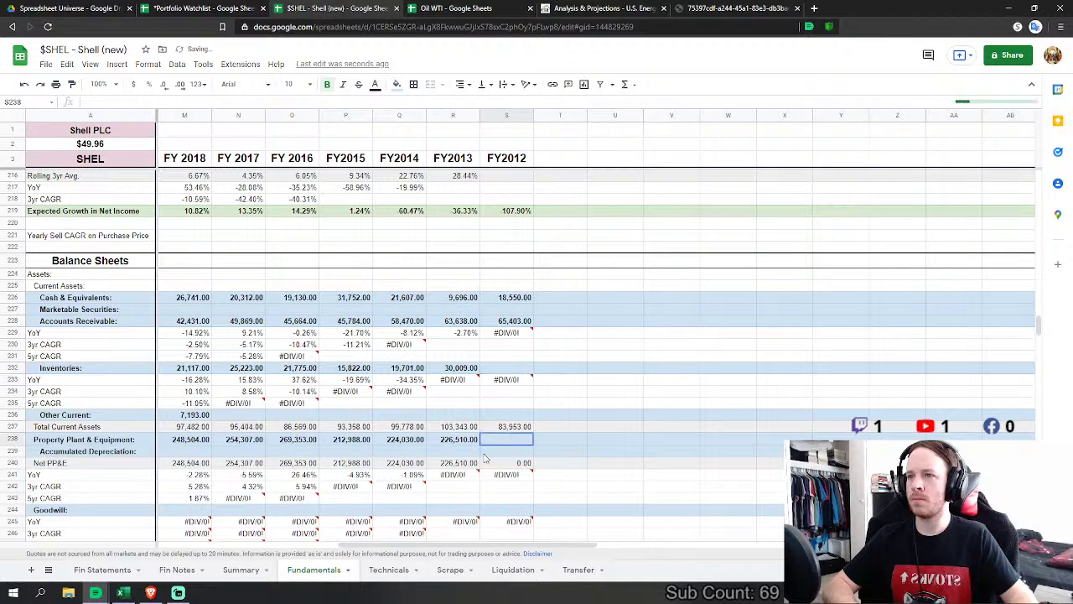
type("=")
left_click(109, 570)
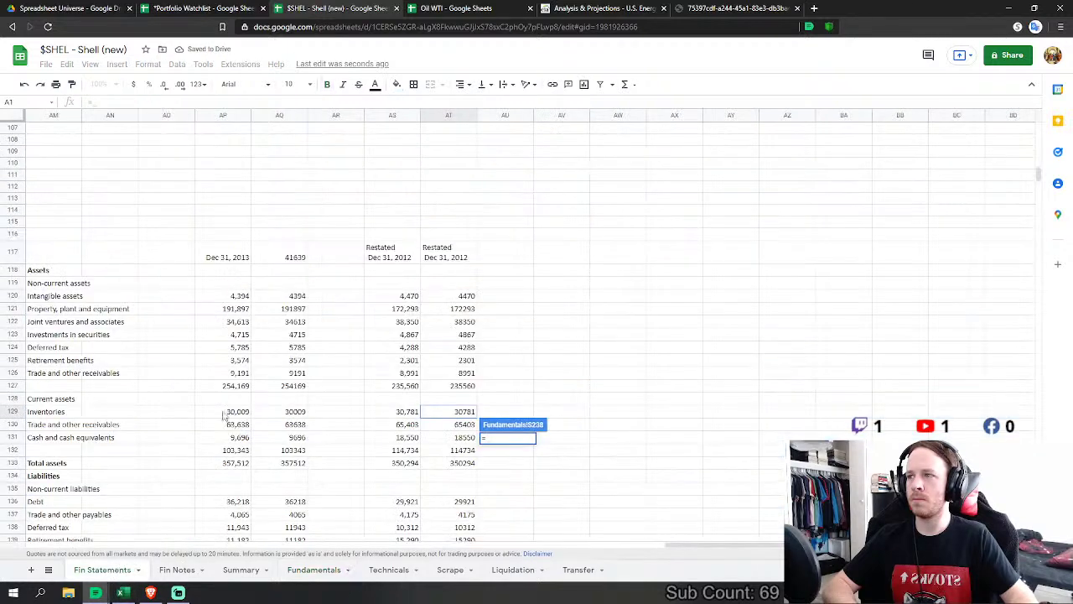
left_click(463, 311)
type("+")
left_click(467, 323)
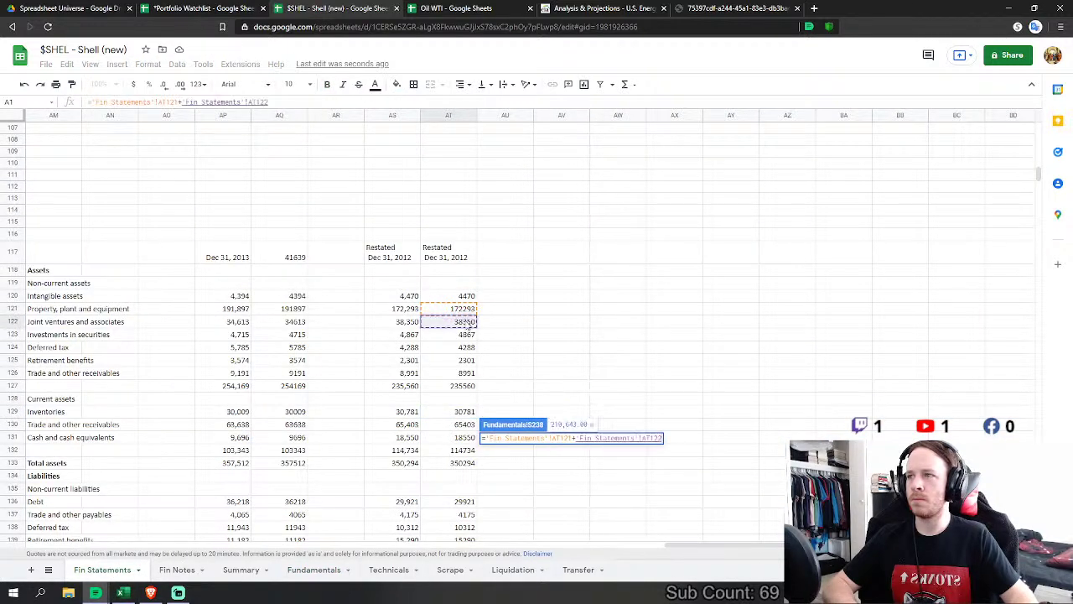
key("Return")
Step: Link FY2012 Intangible Assets in S248 to the intangible assets figure in Fin Statements AT120
scroll(487, 453, "down", 5)
left_click(506, 434)
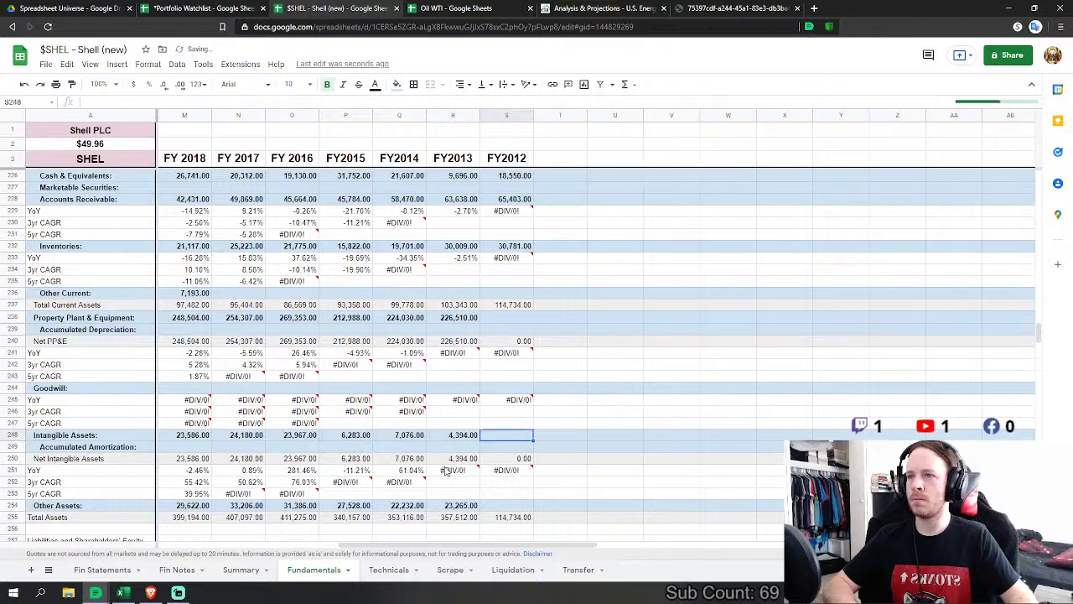
type("=")
left_click(102, 571)
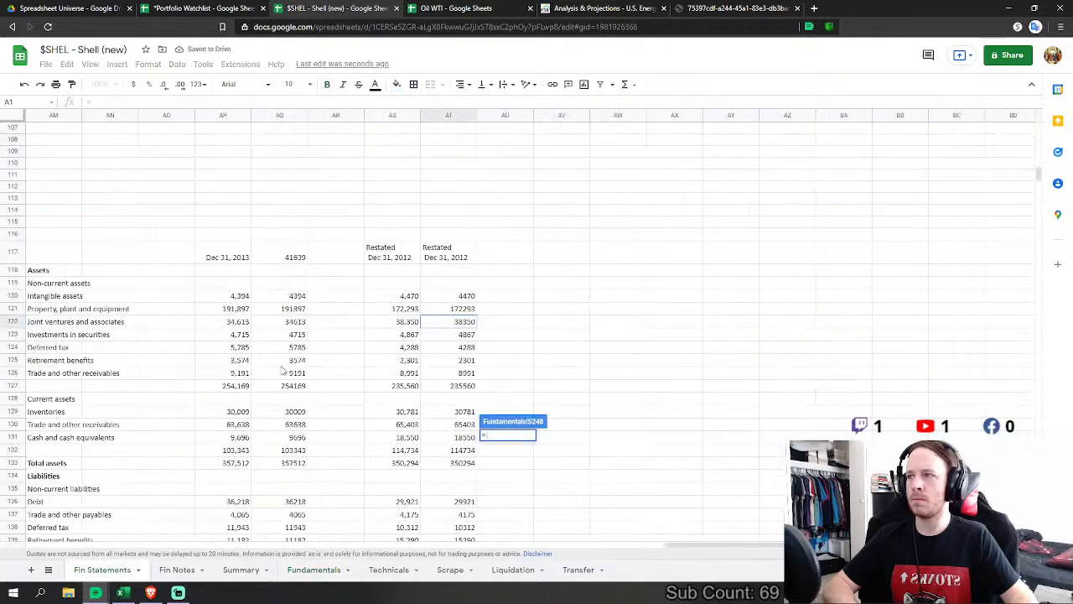
left_click(467, 295)
key("Return")
Step: Set FY2012 Other Assets in S254 to the sum of Fin Statements AT123, AT124, AT125 and AT126
scroll(515, 361, "down", 3)
left_click(514, 359)
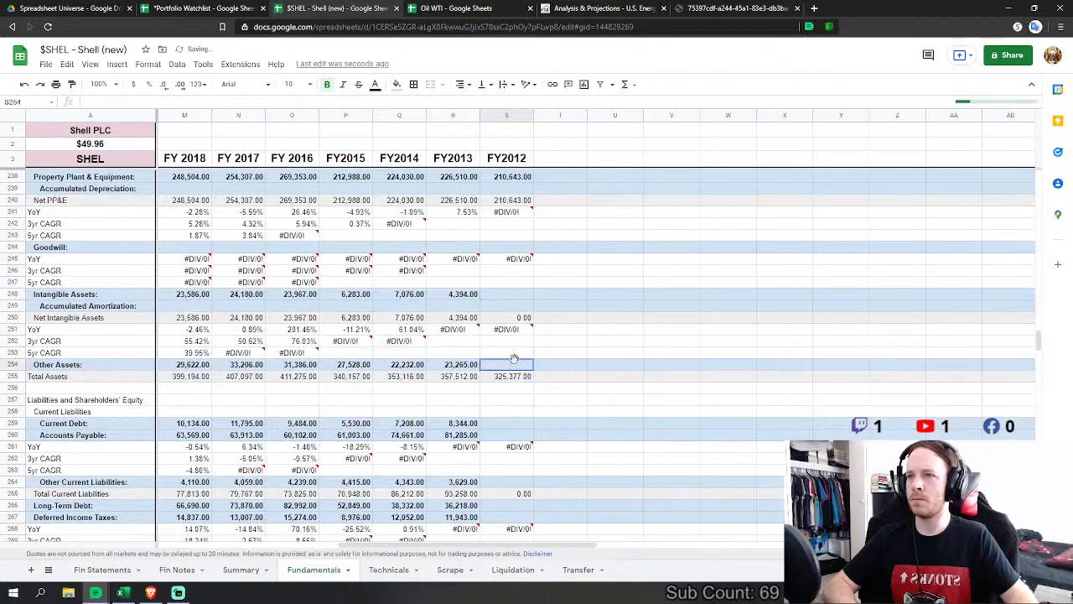
type("=")
left_click(102, 570)
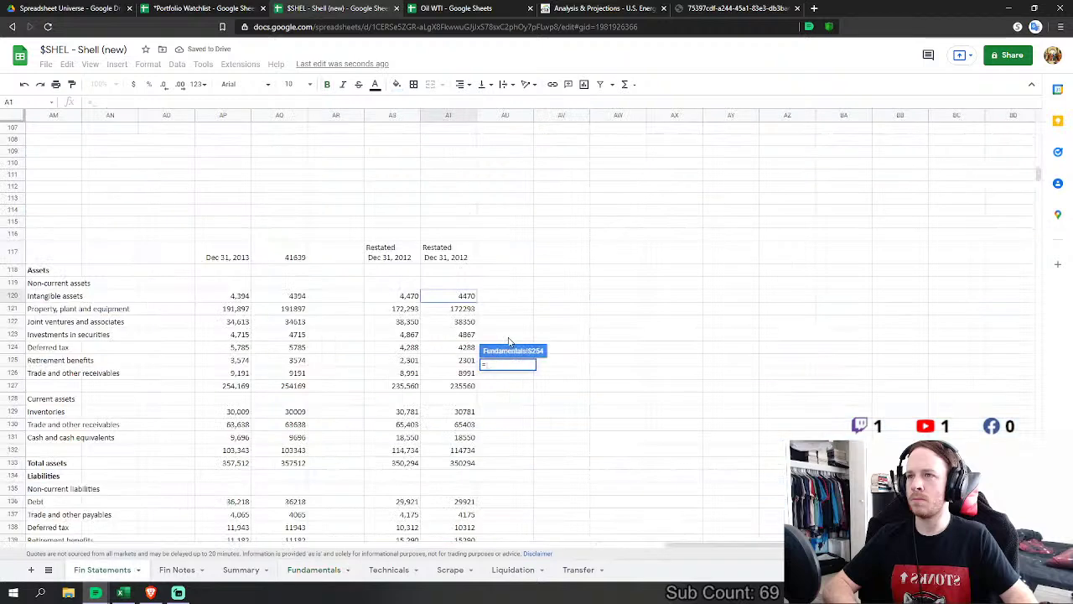
left_click(442, 332)
type("+")
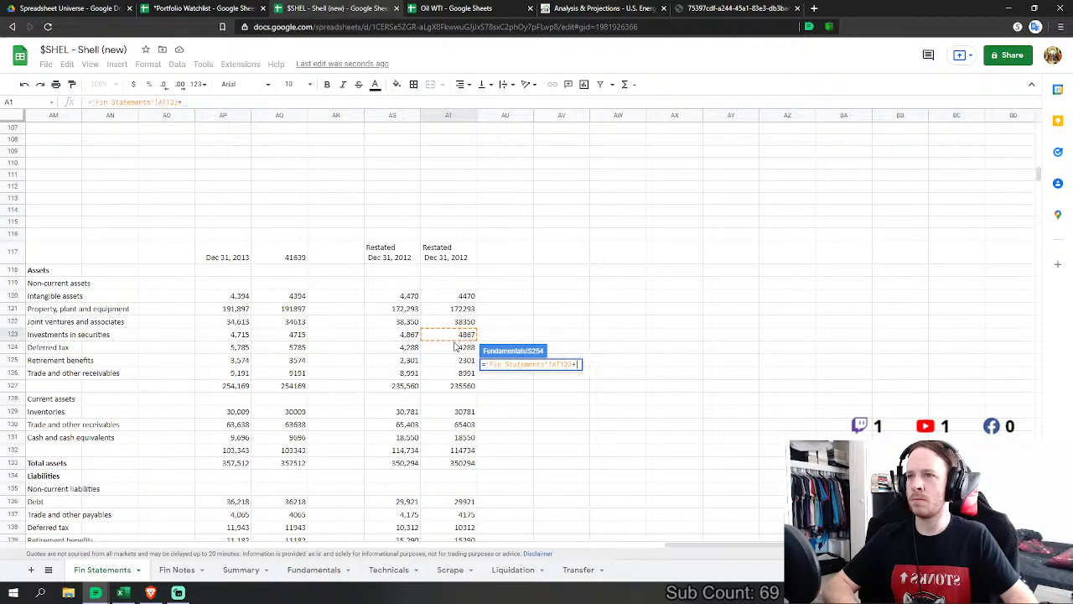
left_click(457, 347)
type("+")
left_click(460, 361)
type("+'Fin Statements'!AT125")
left_click(463, 373)
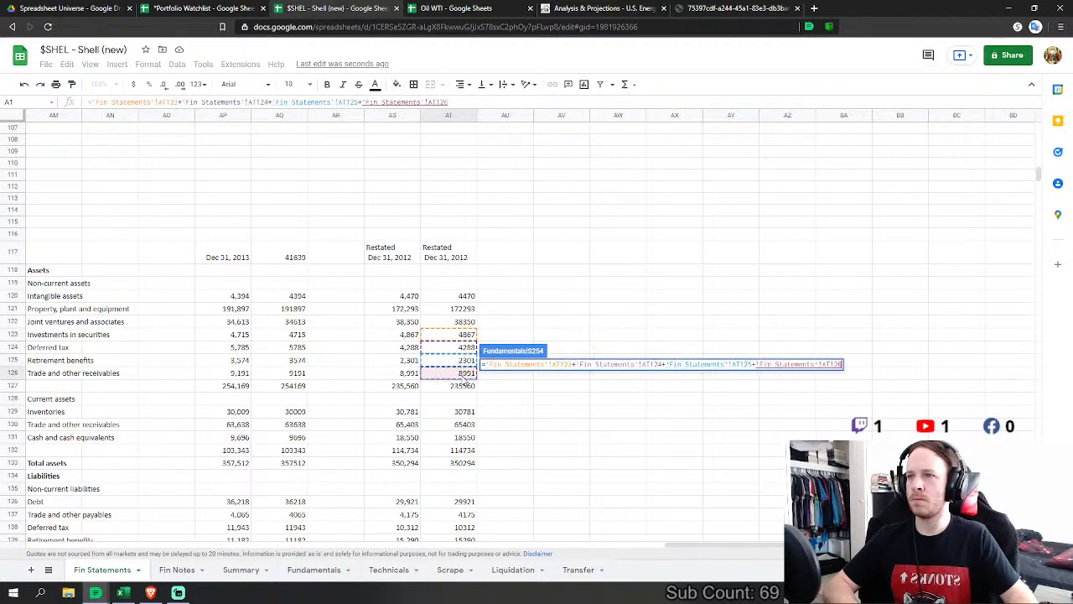
key("Return")
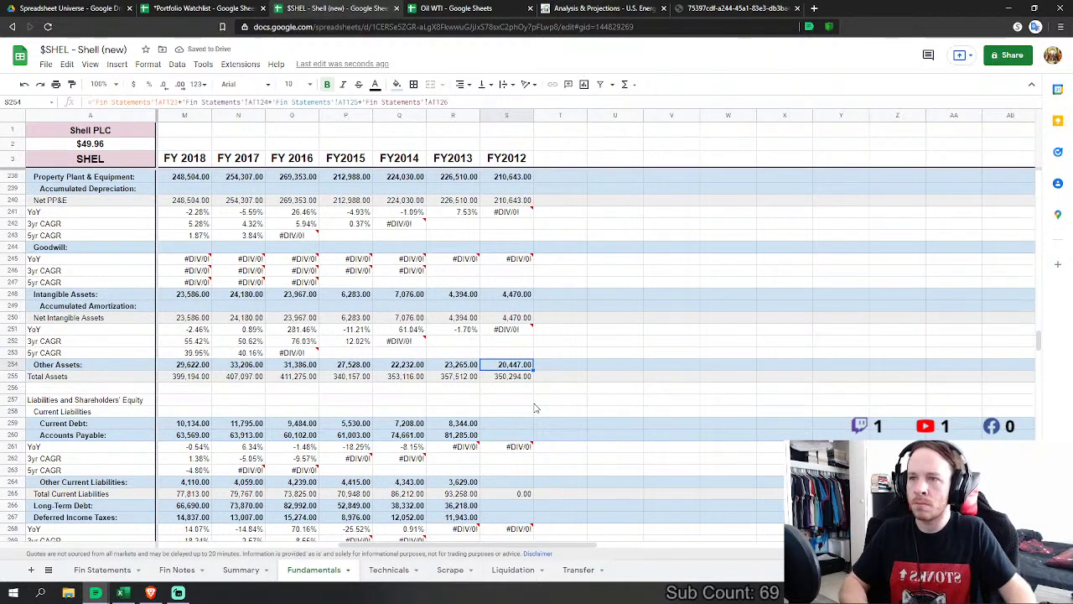
Step: Link FY2012 Current Debt in S259 to the current liabilities debt figure in Fin Statements AT143
scroll(537, 408, "down", 3)
left_click(508, 305)
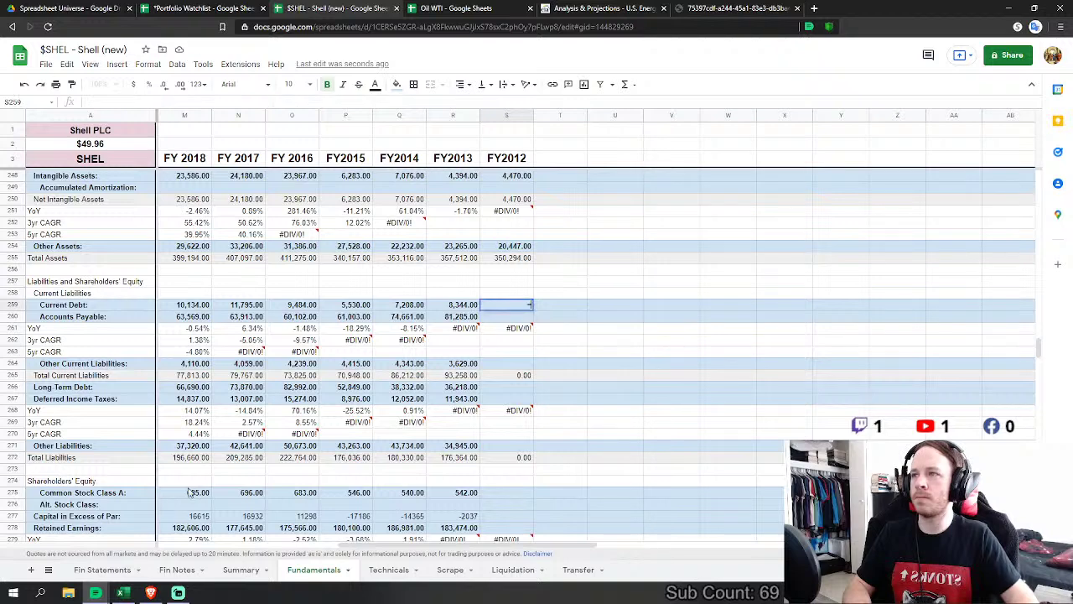
type("=")
left_click(102, 569)
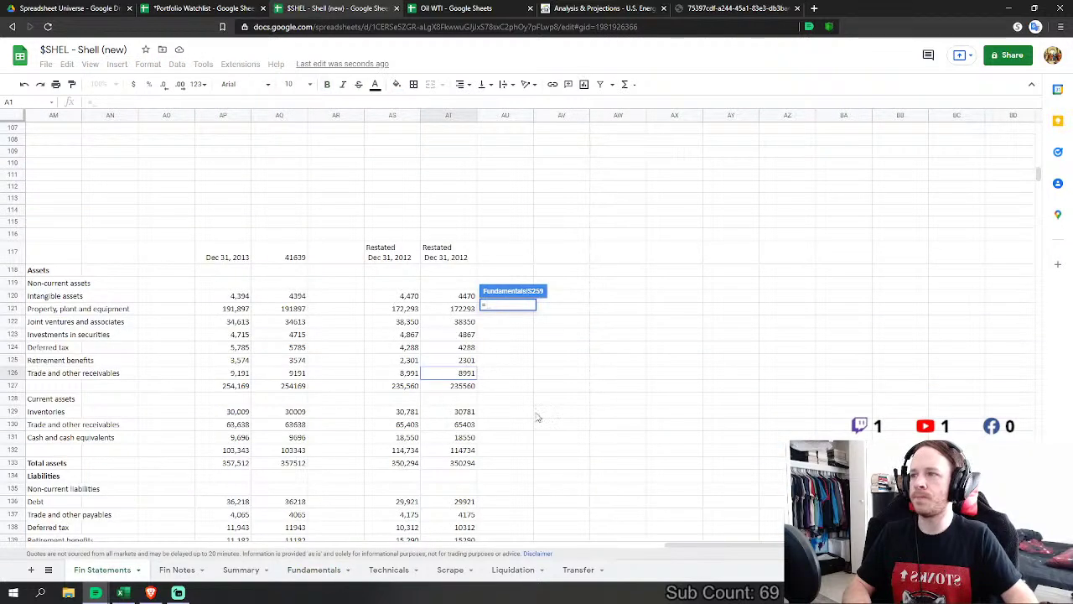
scroll(503, 410, "down", 5)
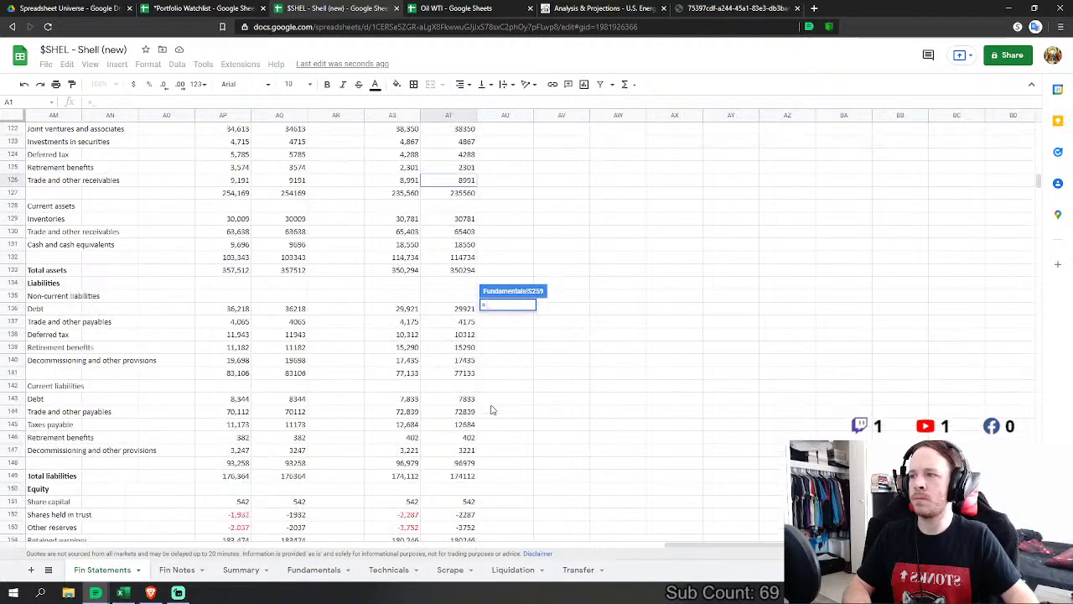
left_click(470, 399)
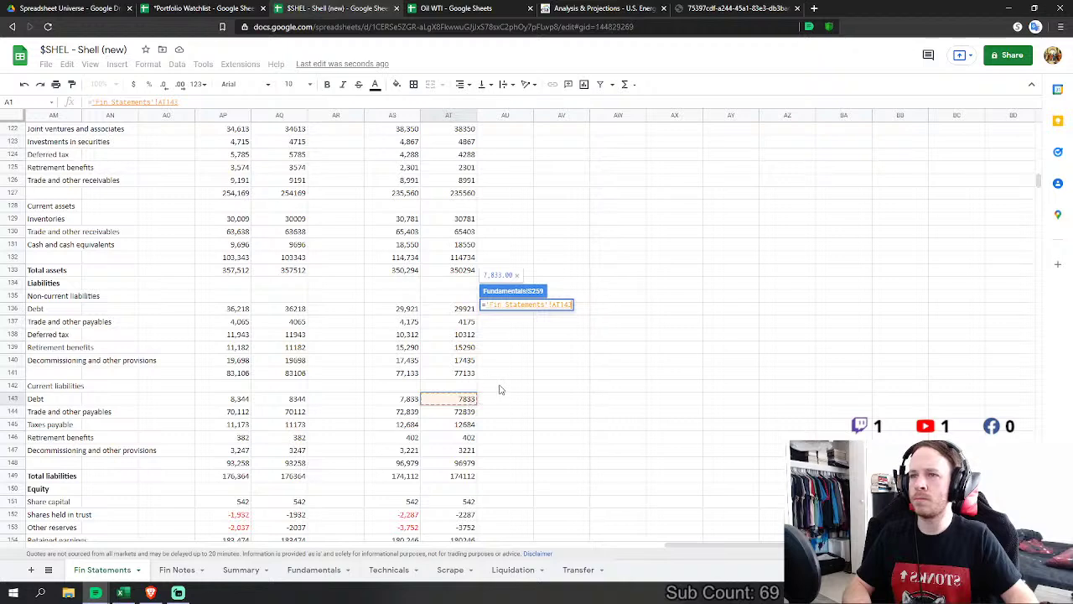
key("Return")
Step: Set FY2012 Accounts Payable in S260 to Fin Statements trade and other payables AT144 plus taxes payable AT145
type("=")
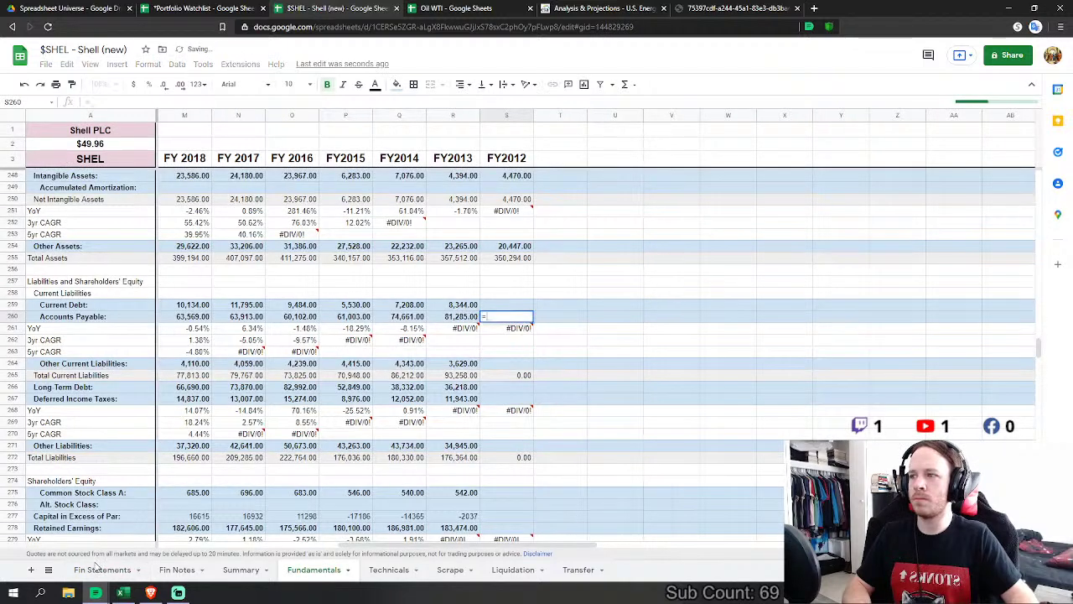
left_click(101, 570)
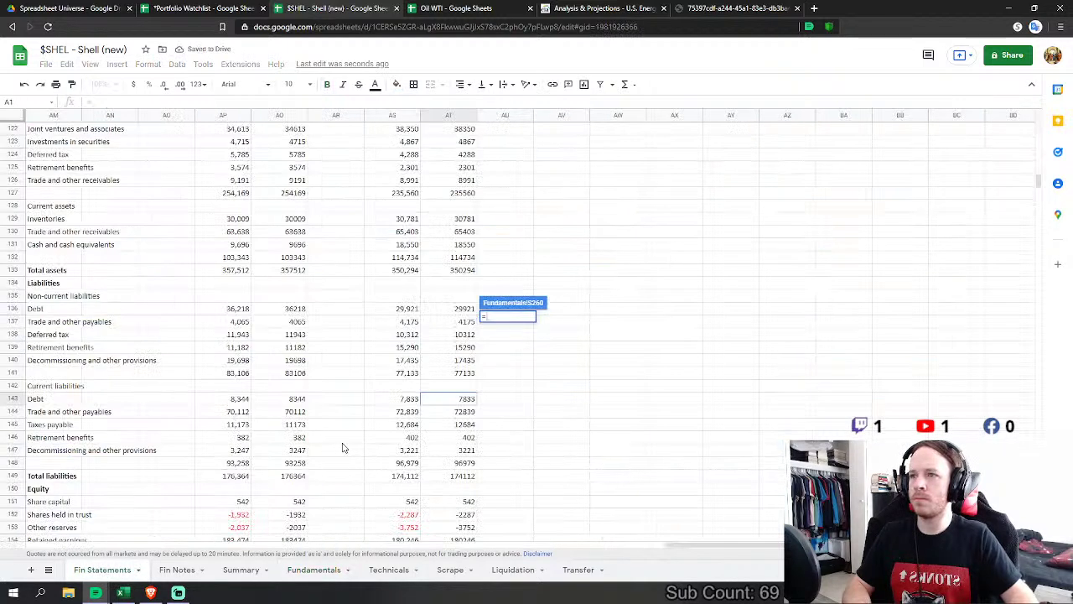
left_click(464, 411)
type("+")
left_click(457, 425)
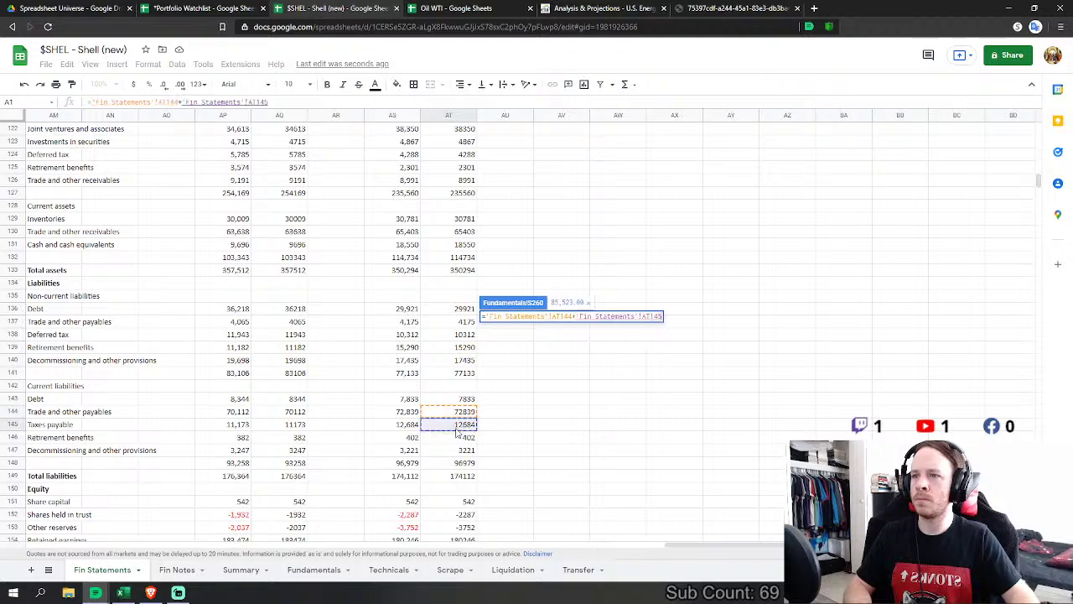
key("Return")
Step: Set FY2012 Other Current Liabilities in S264 to current retirement benefits AT146 plus decommissioning and other provisions AT147 in Fin Statements
left_click(519, 366)
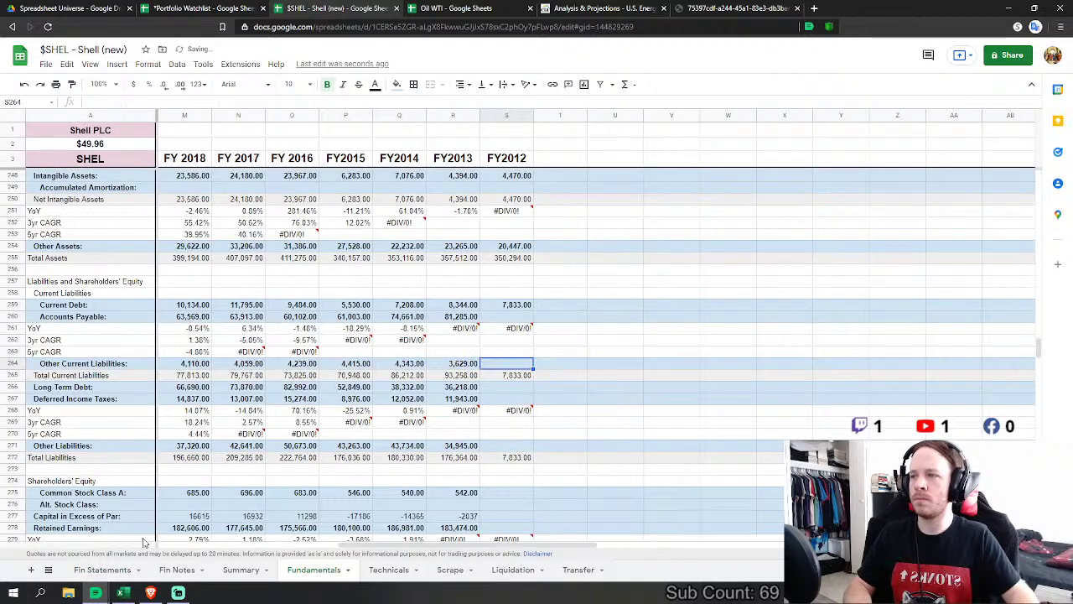
type("=")
left_click(99, 569)
left_click(467, 438)
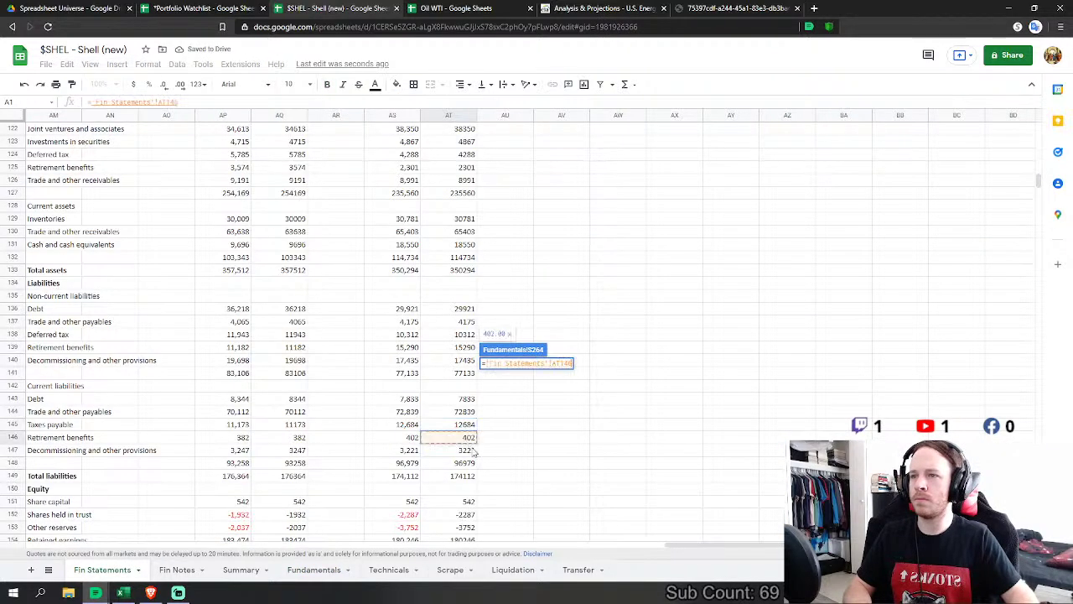
type("+")
left_click(466, 450)
key("Return")
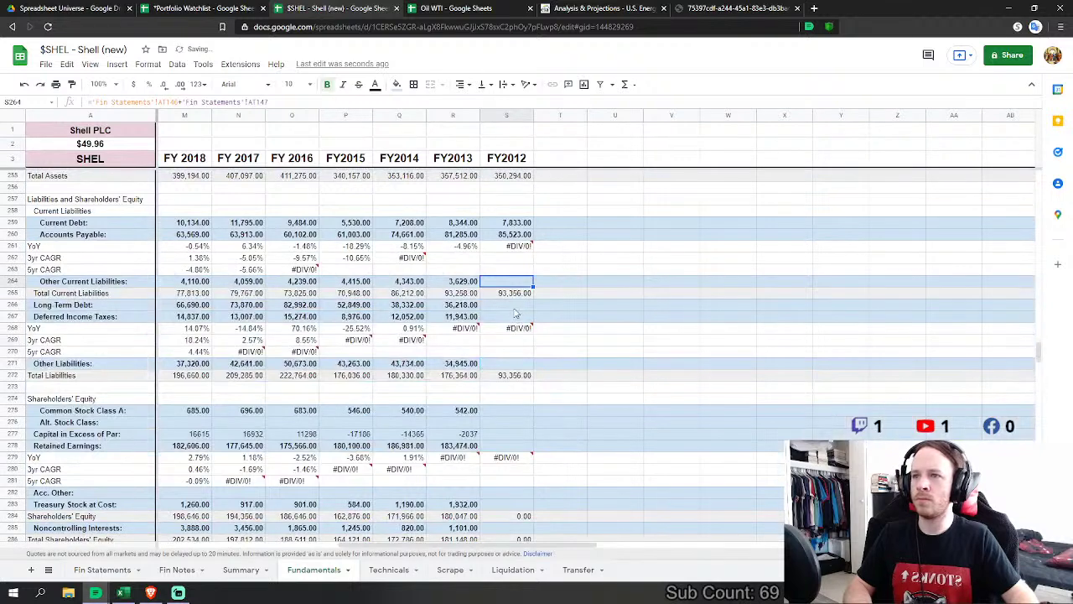
Step: Link FY2012 Long-Term Debt in S266 to the non-current debt figure in Fin Statements AT136
key("Down")
key("Down")
type("=")
left_click(95, 569)
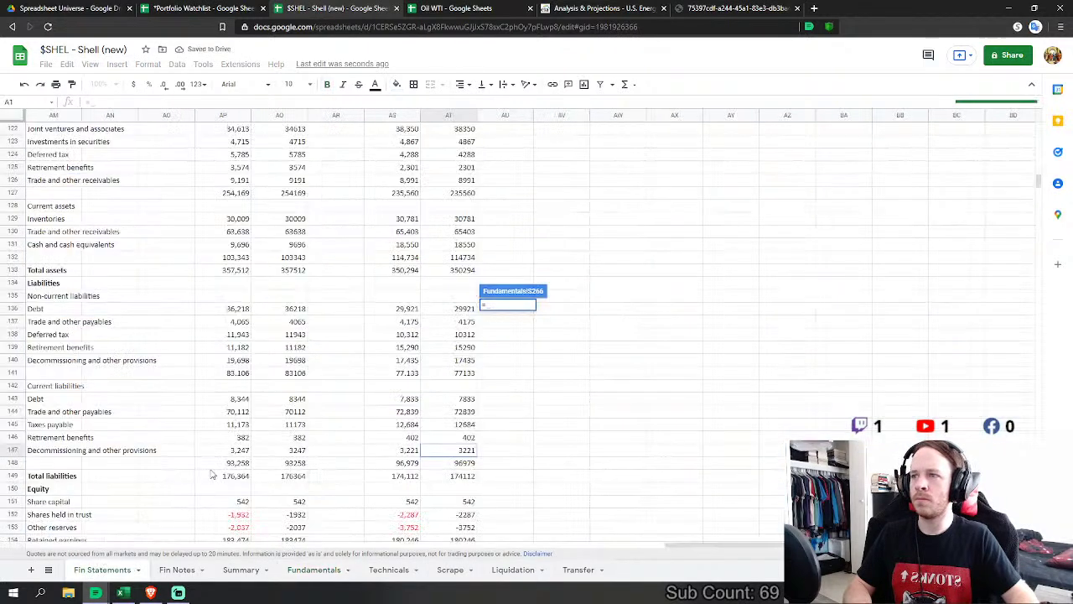
left_click(468, 314)
key("Return")
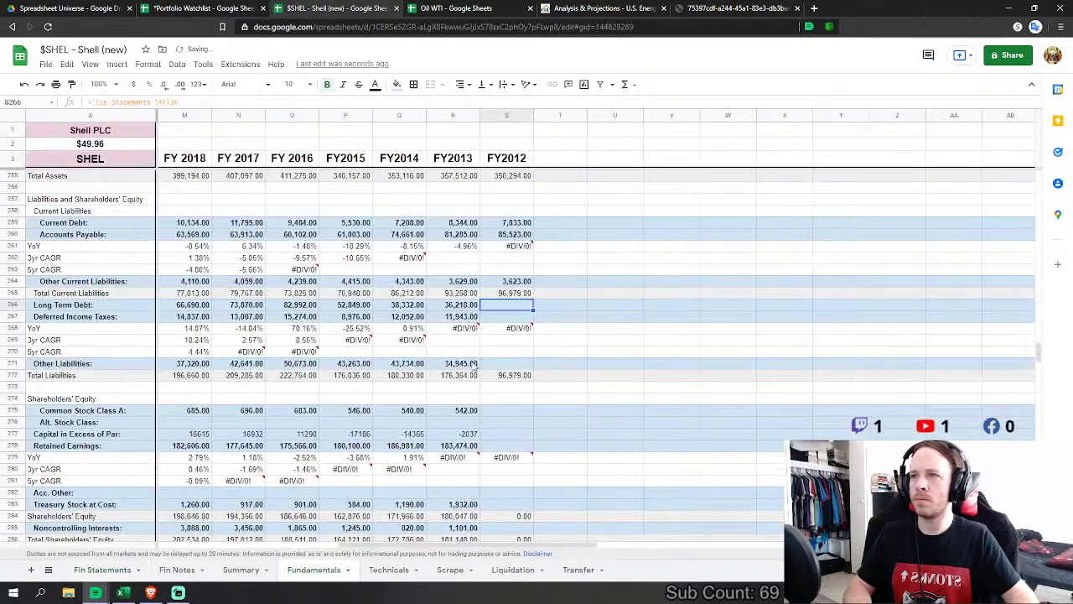
Step: Link FY2012 Deferred Income Taxes in S267 to the non-current deferred tax liability in Fin Statements AT138
left_click(520, 318)
type("=")
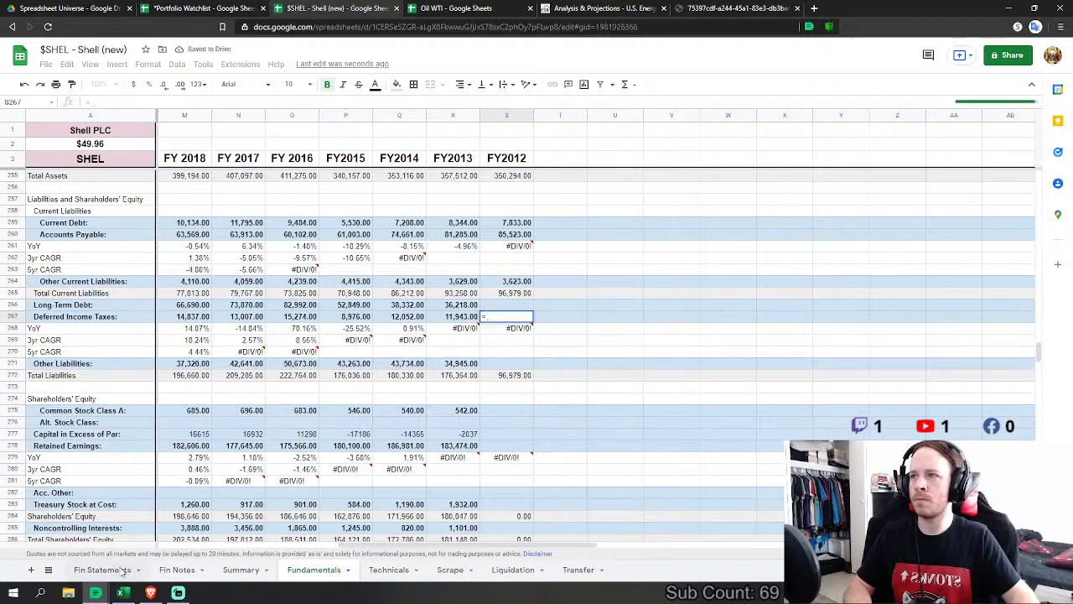
left_click(101, 569)
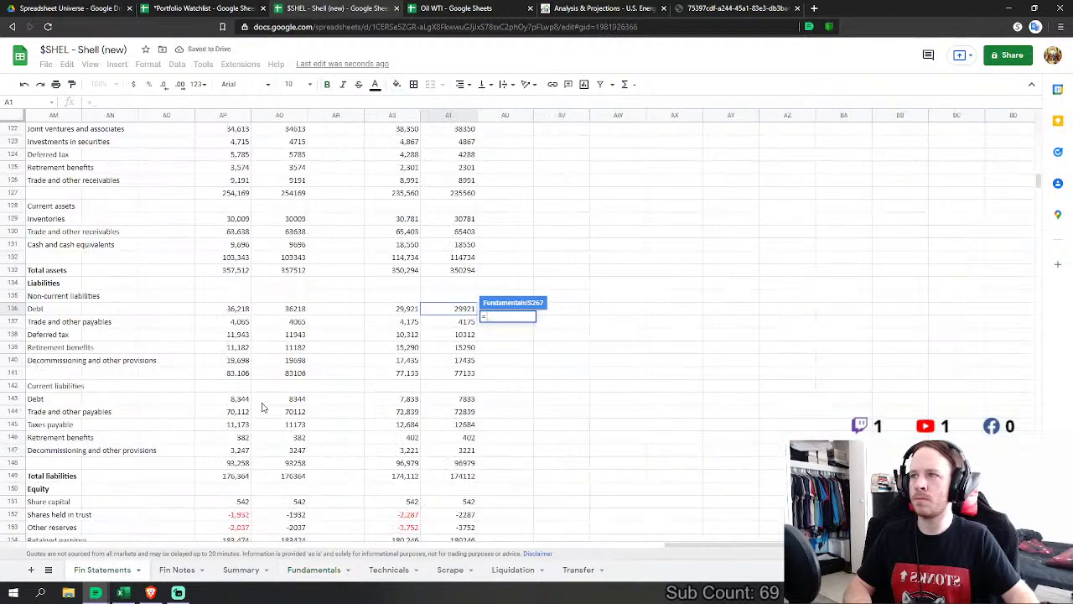
left_click(467, 335)
key("Return")
Step: Set FY2012 Other Liabilities in S271 to the sum of Fin Statements AT137, AT139 and AT140
left_click(509, 367)
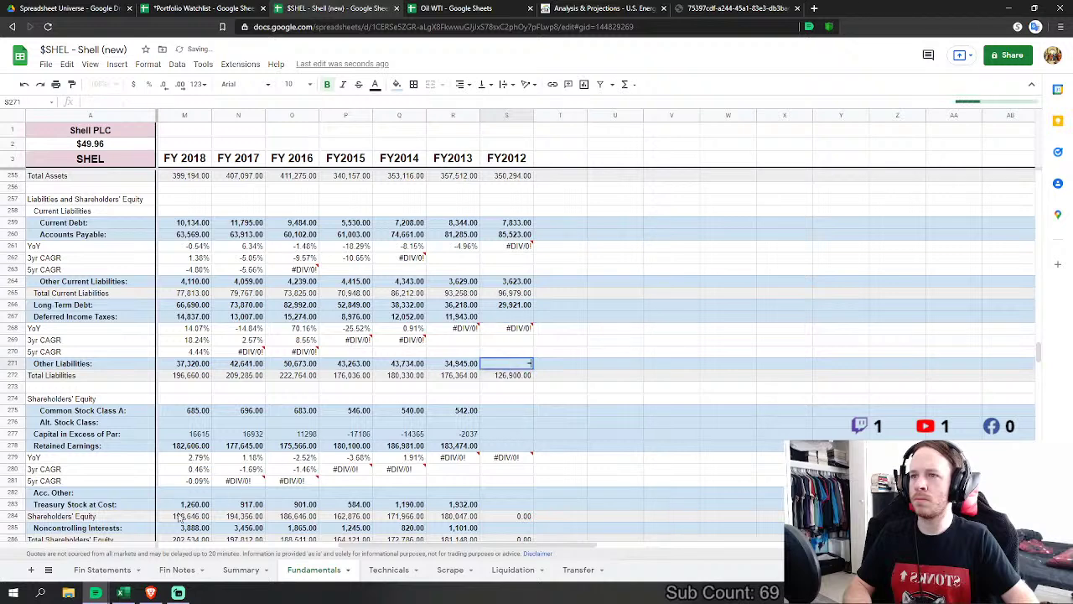
type("=")
left_click(113, 570)
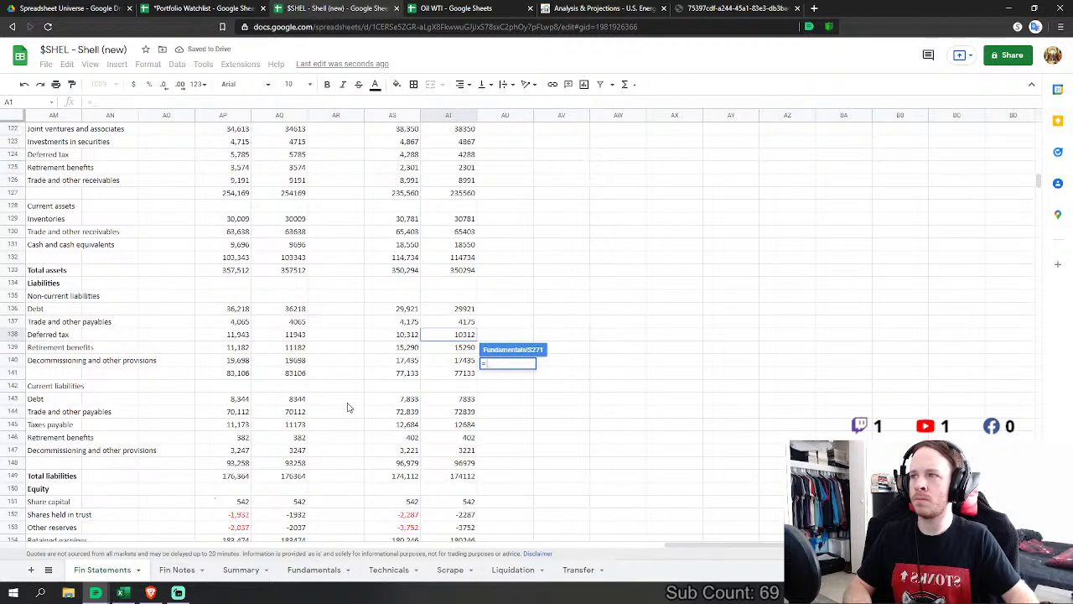
left_click(469, 324)
type("+")
left_click(466, 347)
type("+")
left_click(467, 361)
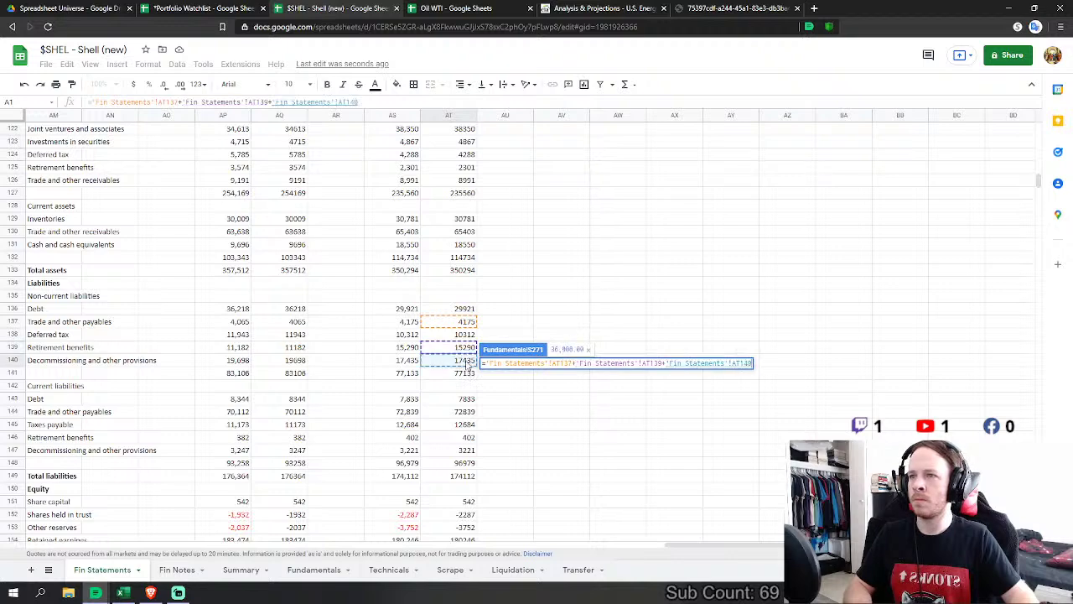
key("Return")
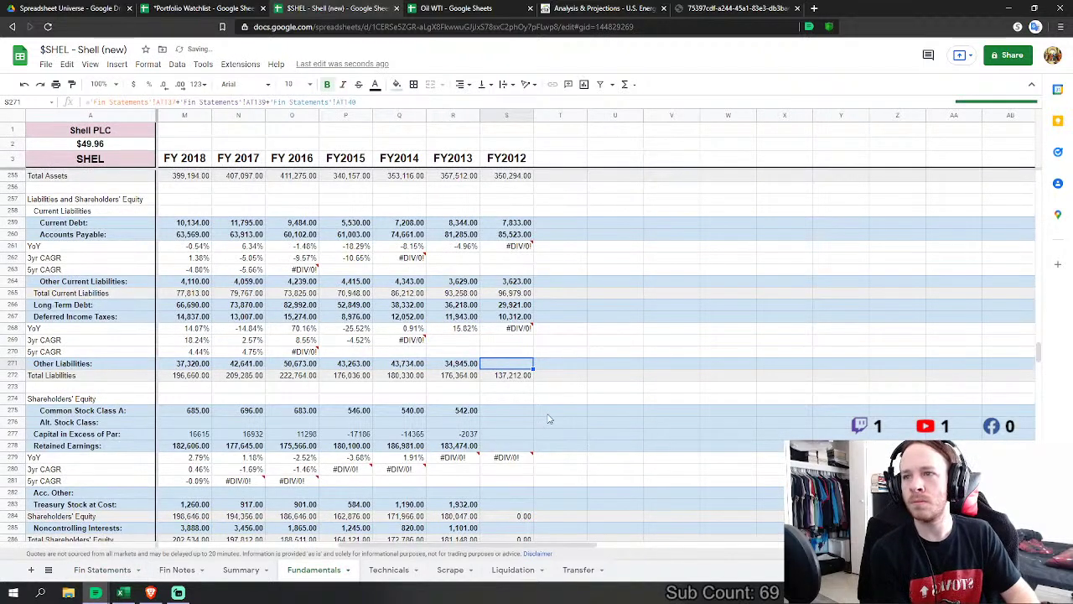
Step: Link FY2012 Common Stock Class A in S275 to the share capital figure in Fin Statements AT151
left_click(507, 410)
type("=")
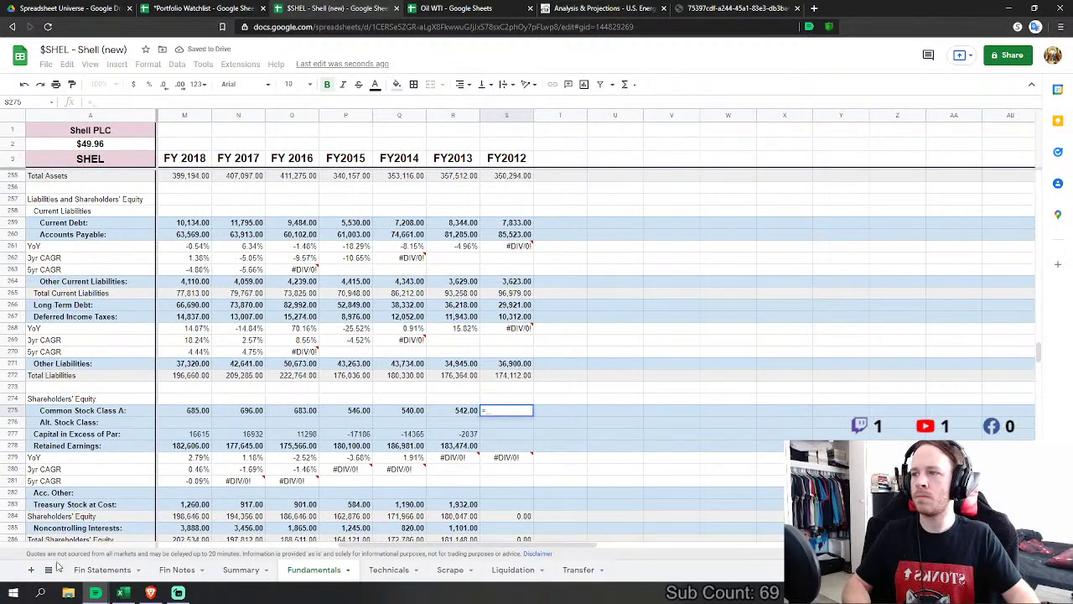
left_click(101, 569)
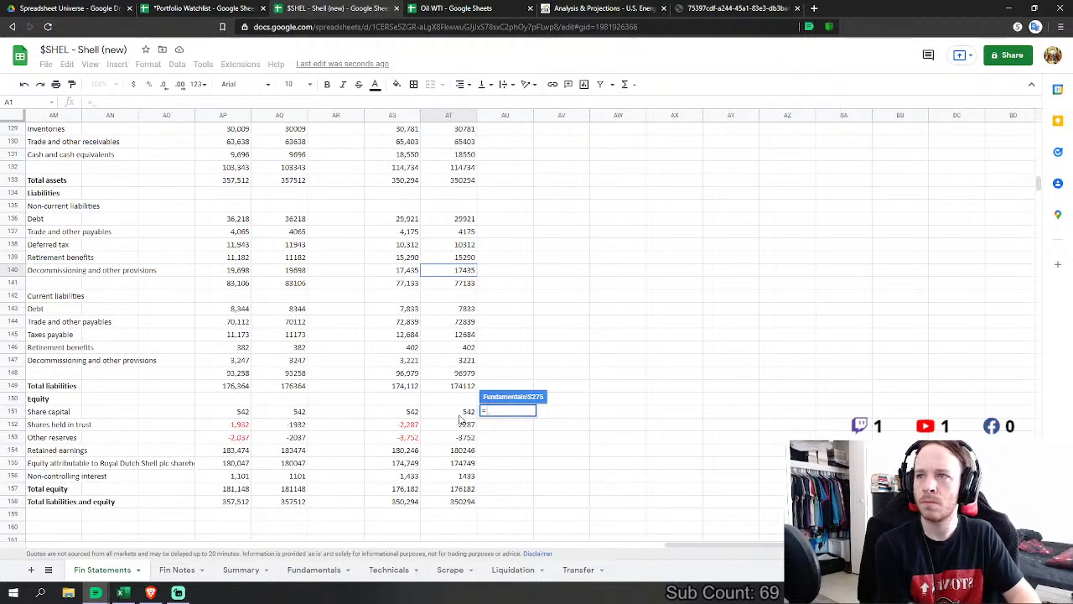
left_click(460, 412)
key("Return")
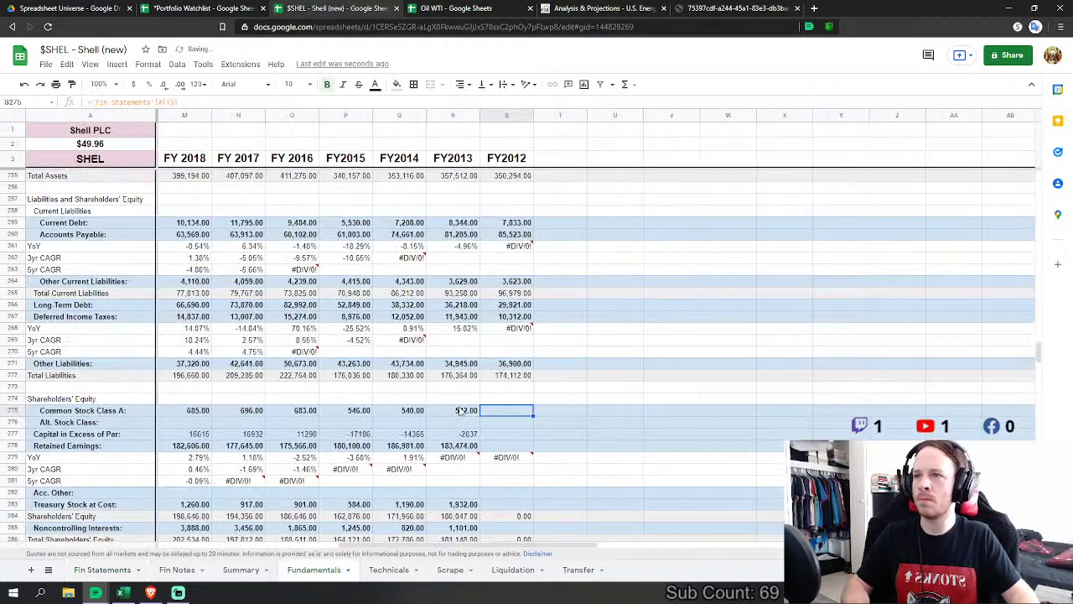
Step: Link FY2012 Capital in Excess of Par in S277 to the shares held in trust figure in Fin Statements AT152
left_click(507, 434)
type("=")
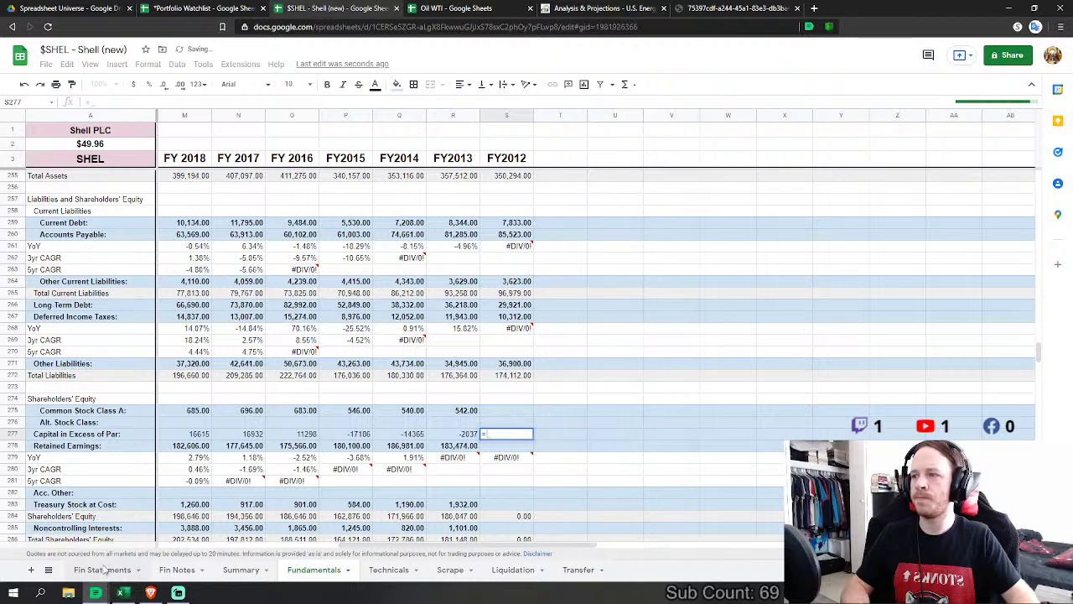
left_click(102, 569)
left_click(481, 433)
key("Return")
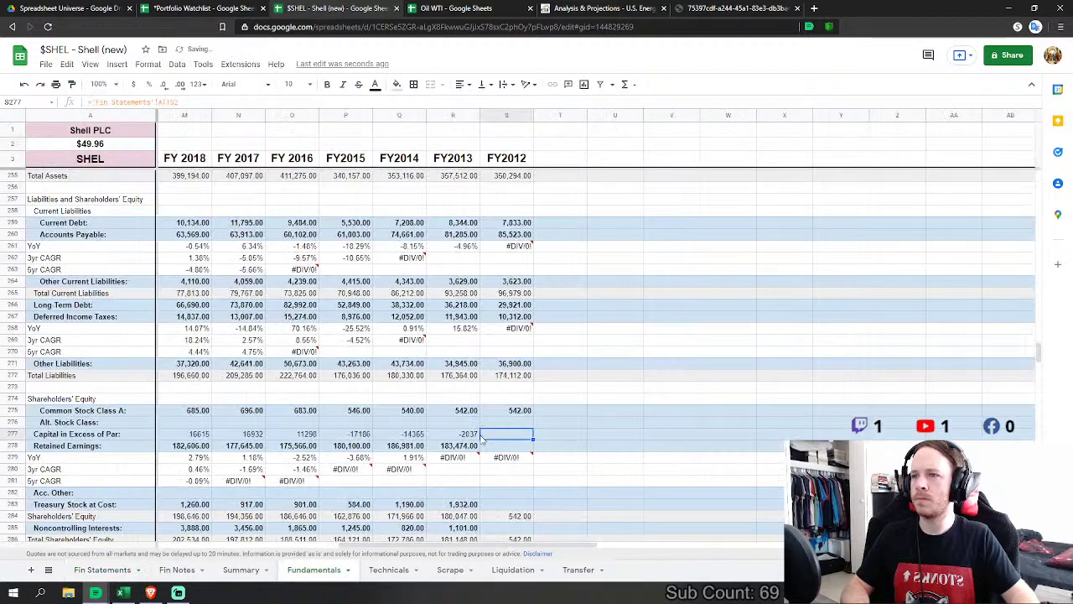
Step: Link FY2012 Retained Earnings in S278 to the retained earnings figure in Fin Statements AT154
left_click(512, 448)
type("=")
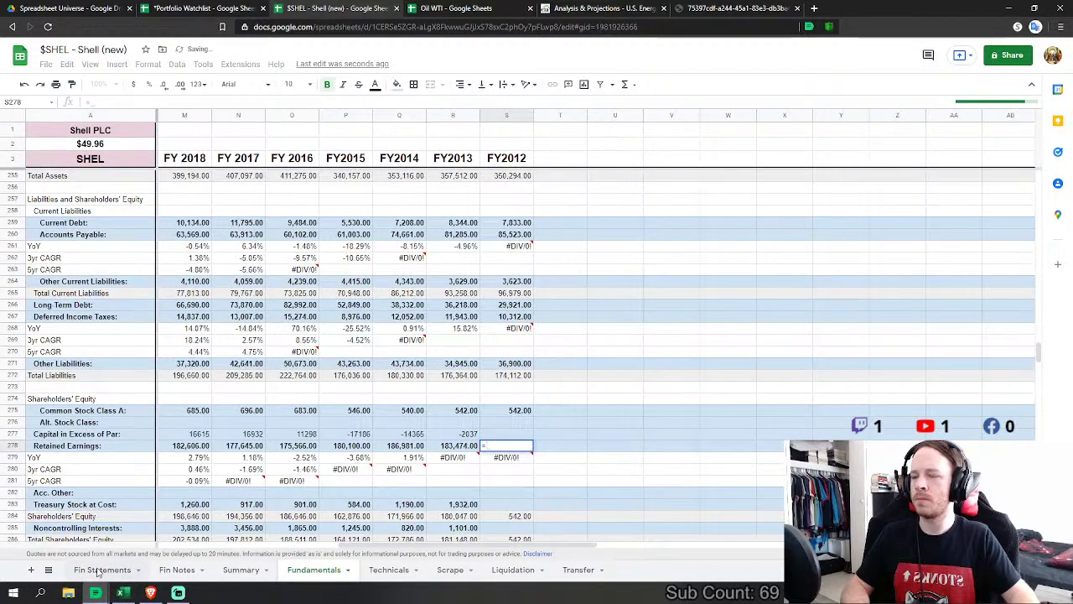
left_click(102, 569)
left_click(461, 451)
key("Return")
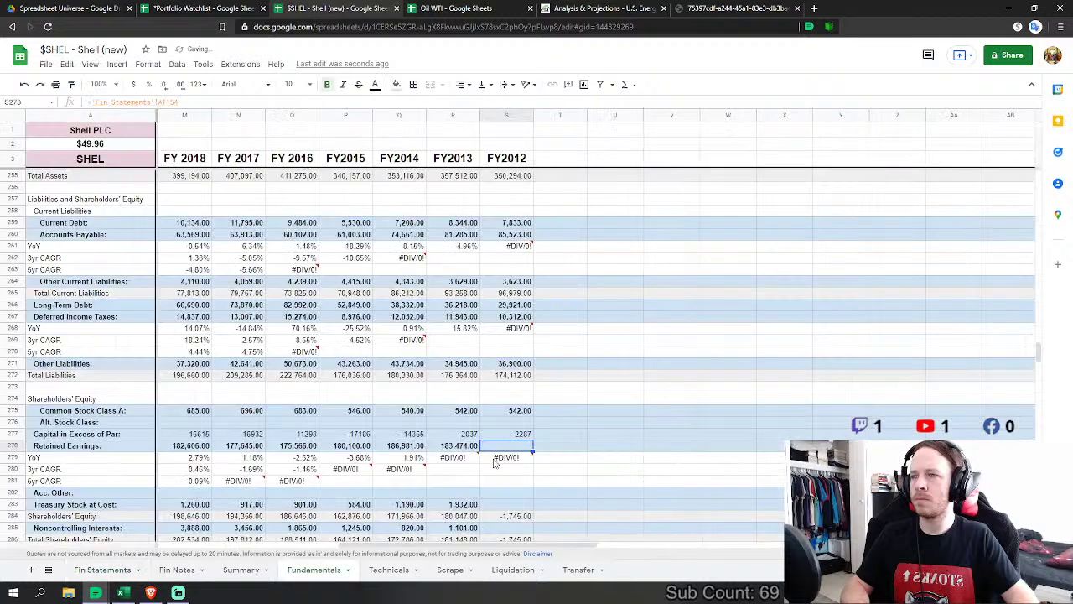
Step: Set FY2012 Treasury Stock at Cost in S283 to the negative of shares held in trust in Fin Statements AT152
left_click(501, 507)
type("=")
left_click(103, 570)
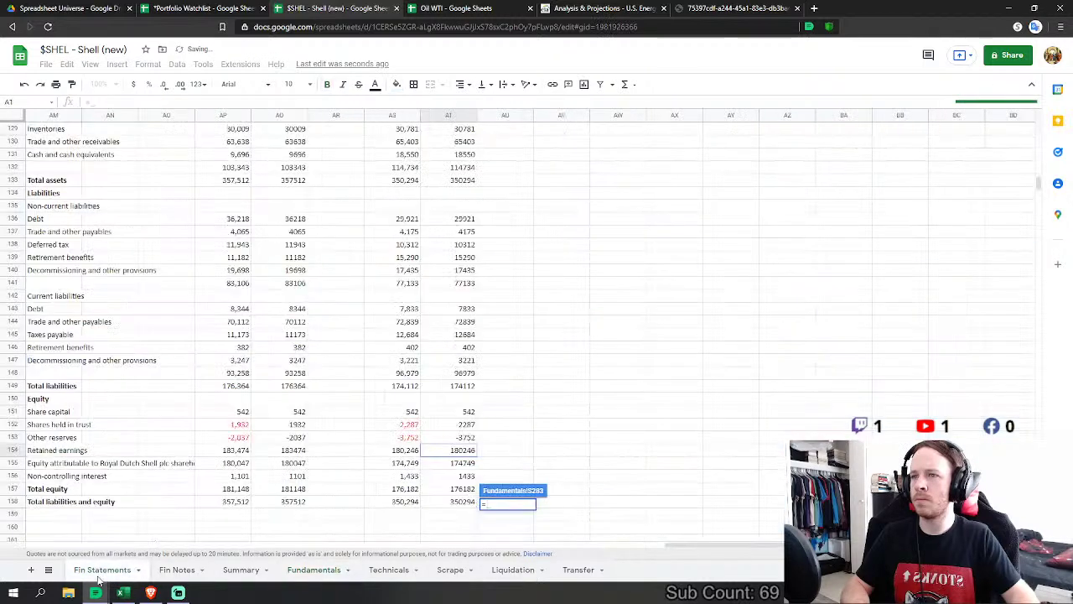
type("-")
left_click(465, 425)
key("Return")
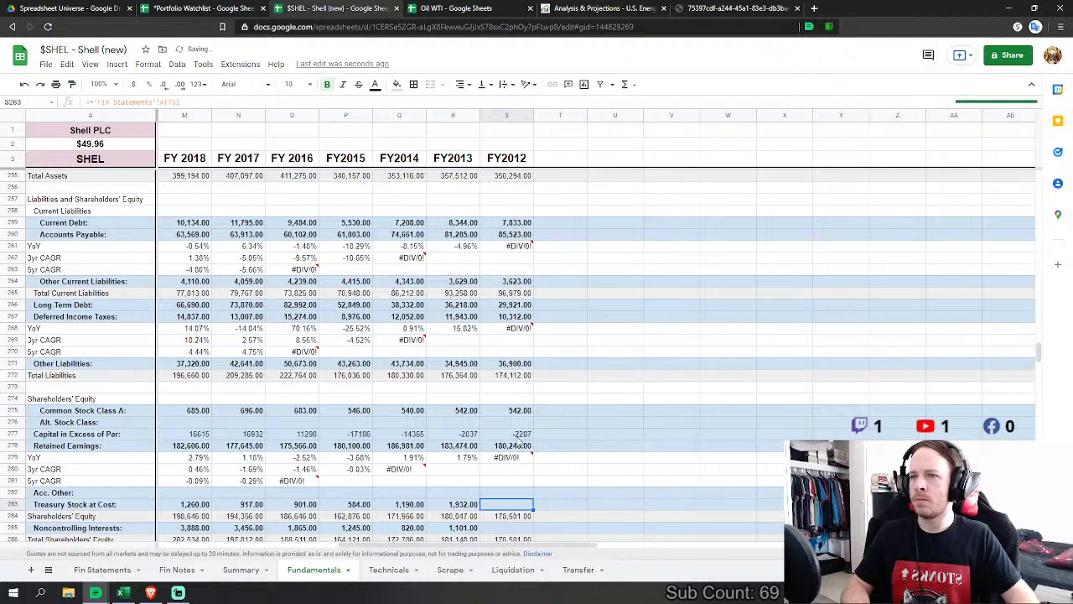
Step: Relink FY2012 Capital in Excess of Par in S277 to the other reserves figure in Fin Statements AT153
left_click(506, 433)
type("=")
left_click(102, 570)
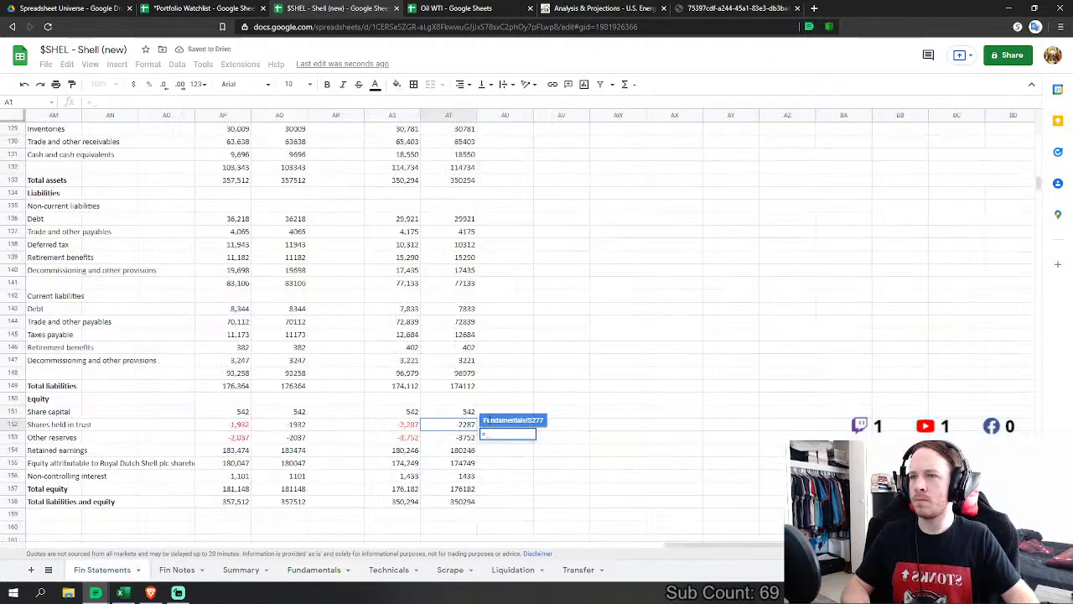
left_click(466, 437)
key("Return")
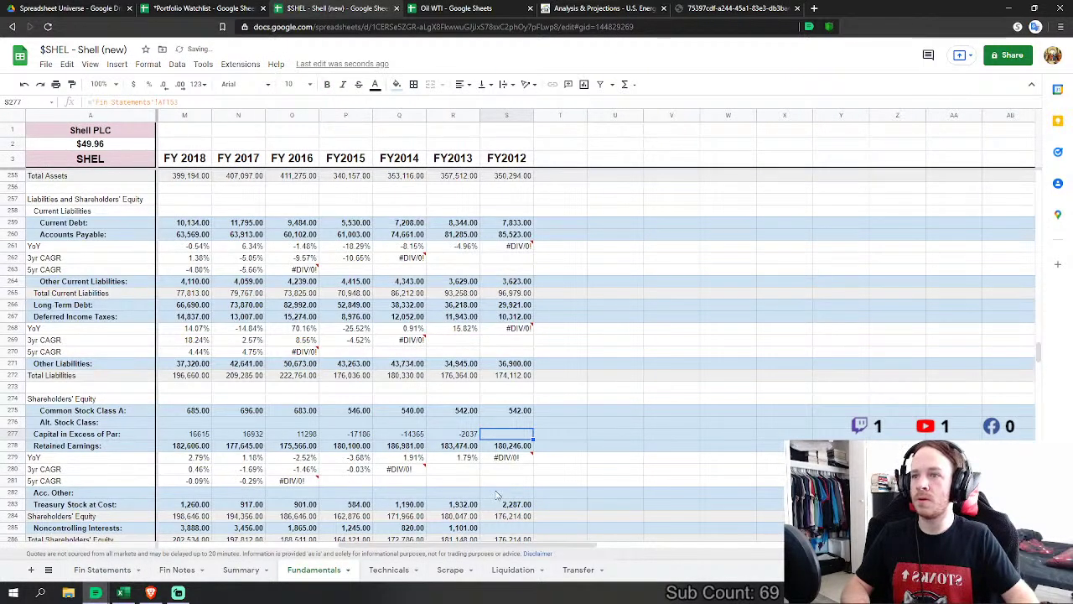
Step: Link FY2012 Noncontrolling Interests in S285 to the non-controlling interest figure in Fin Statements AT156
scroll(516, 520, "down", 3)
left_click(506, 445)
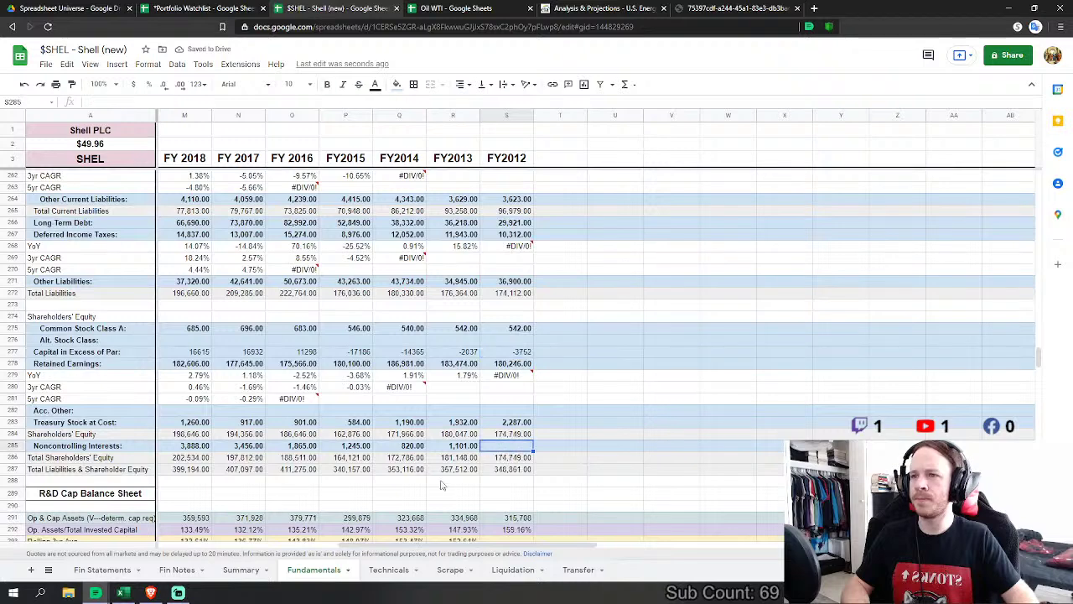
type("=")
left_click(102, 569)
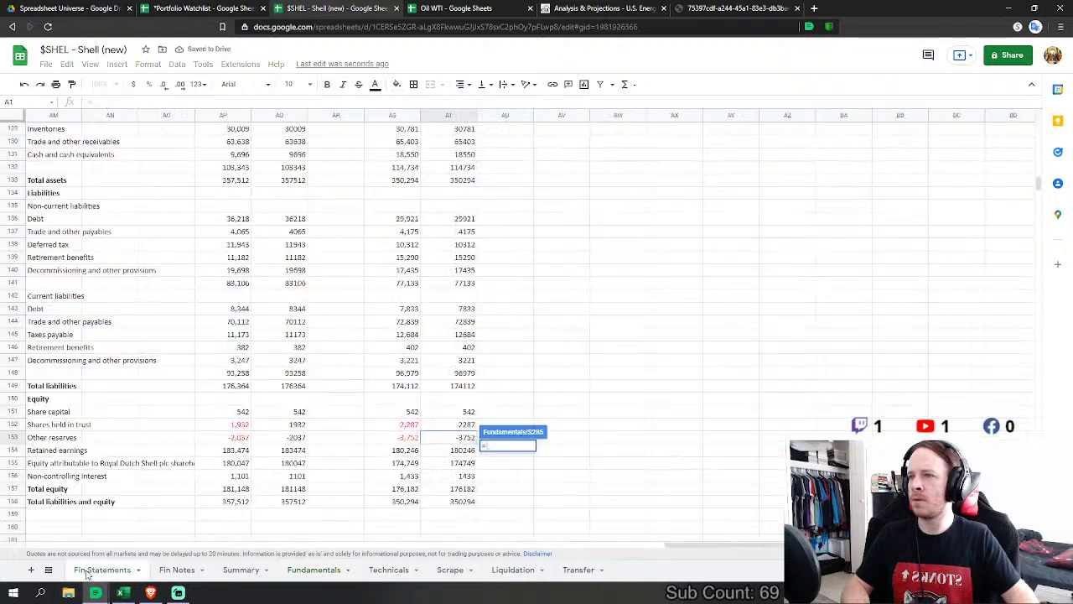
left_click(447, 478)
key("Return")
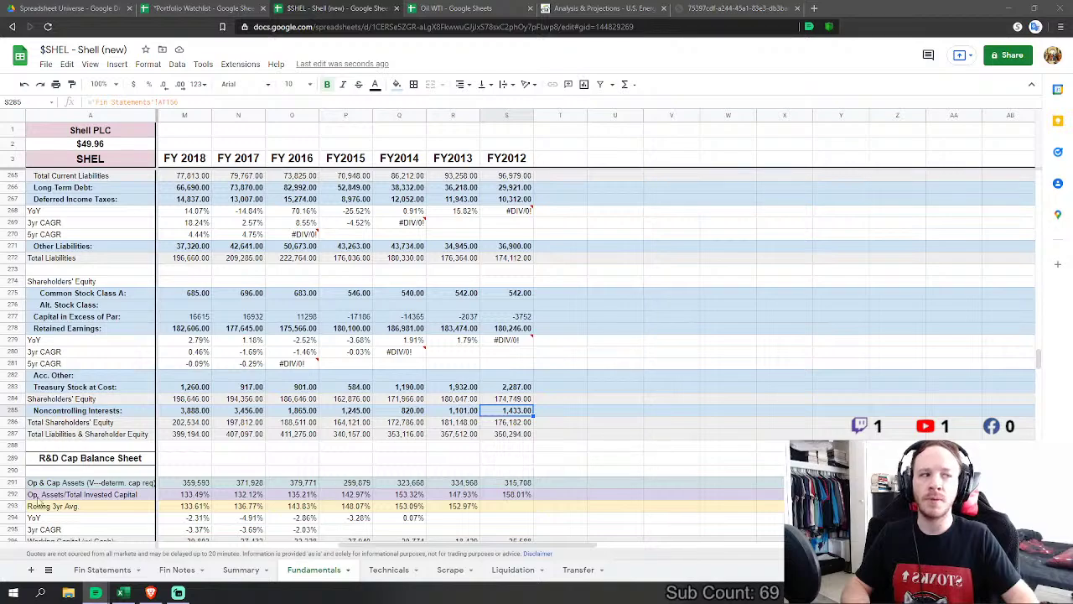
Step: Review the earnings, equity, enterprise, and dividend and cash flow ratios from FY2021 to FY2012, including the Corrected P/E row
left_click_drag(398, 546, 336, 553)
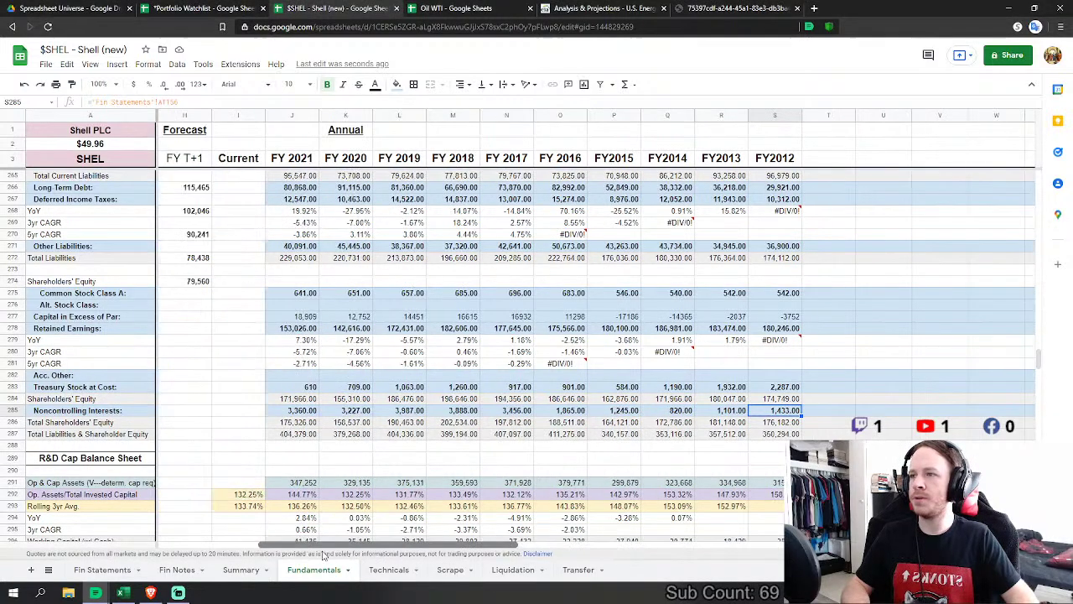
scroll(348, 457, "down", 10)
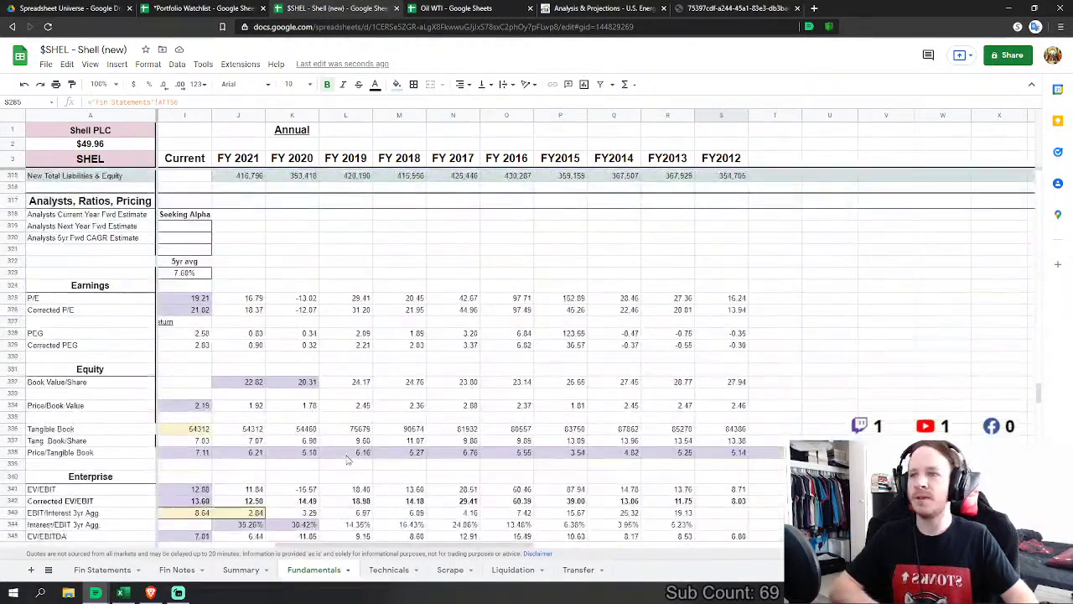
scroll(348, 457, "down", 2)
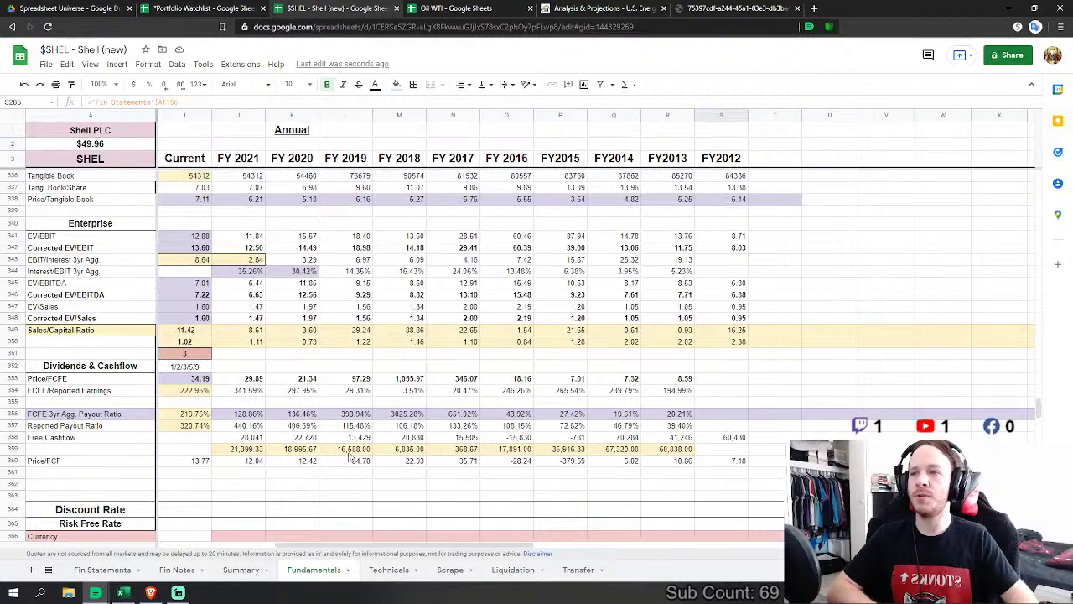
left_click(738, 294)
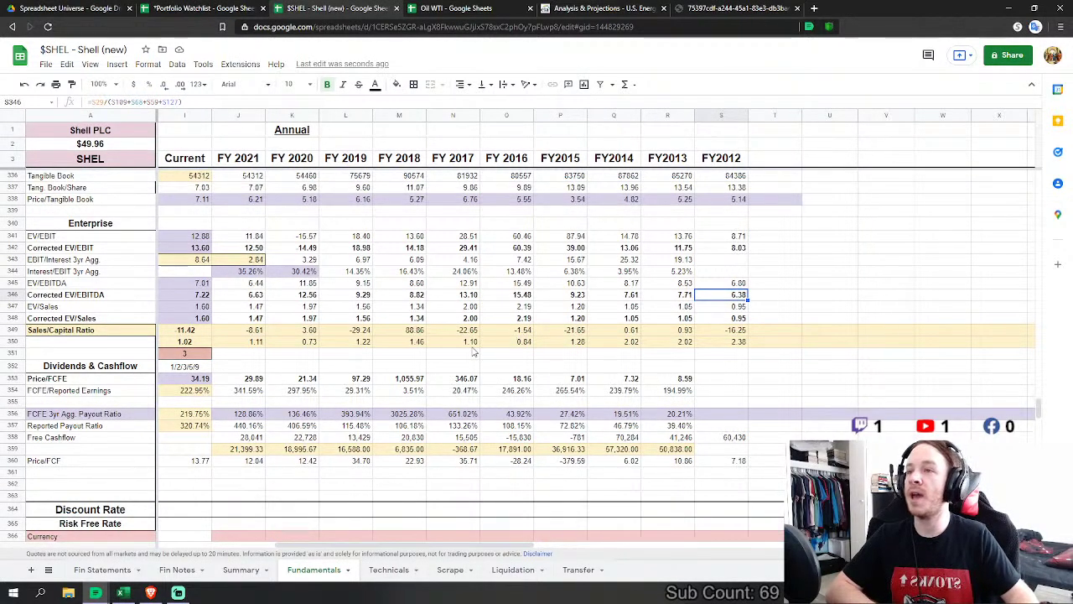
scroll(473, 352, "down", 6)
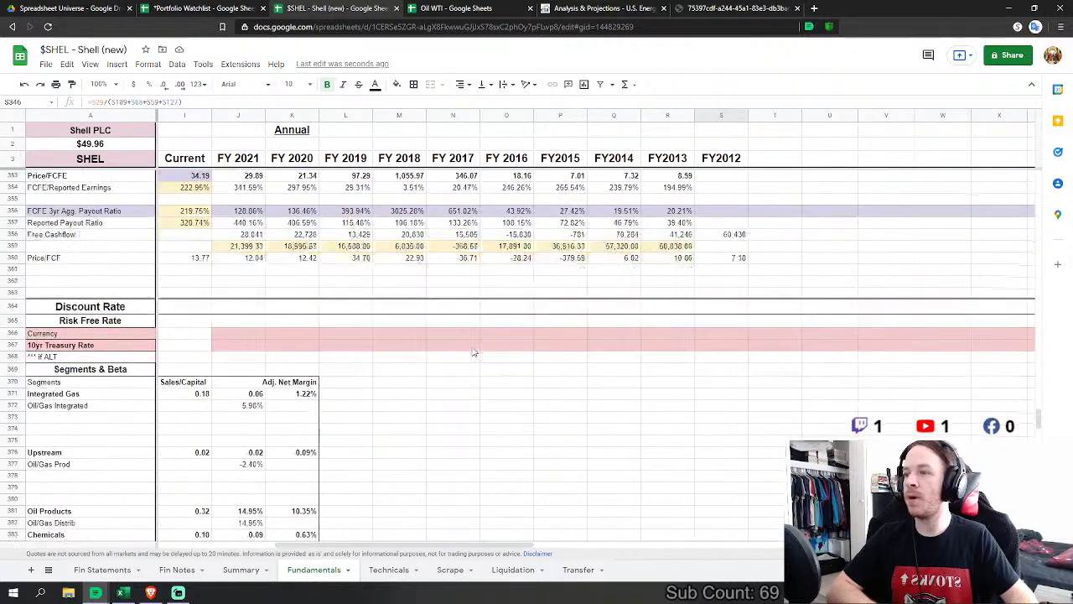
scroll(473, 352, "up", 1)
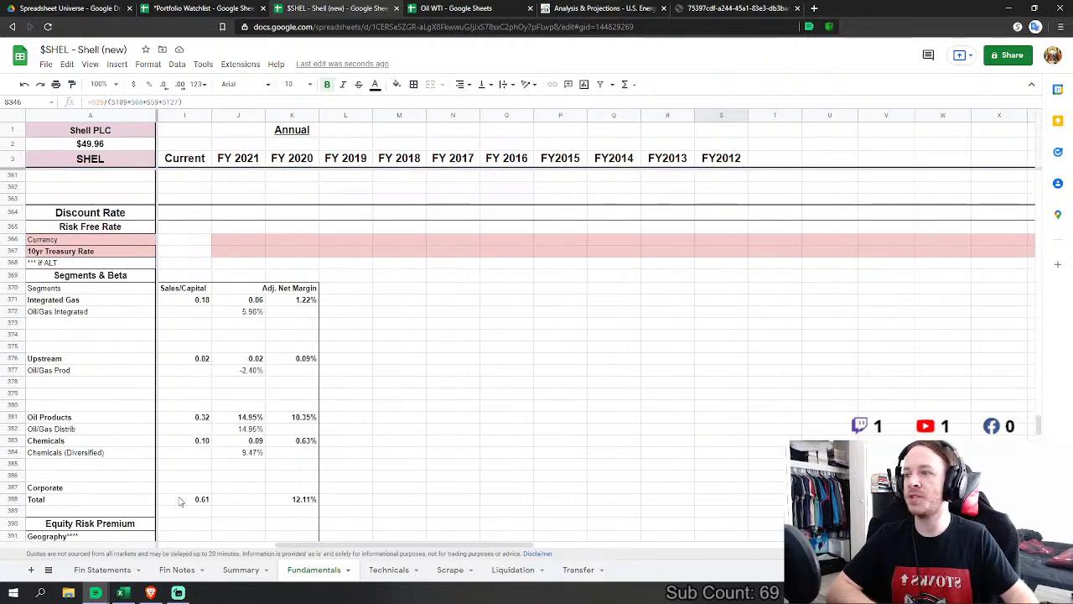
scroll(443, 394, "up", 4)
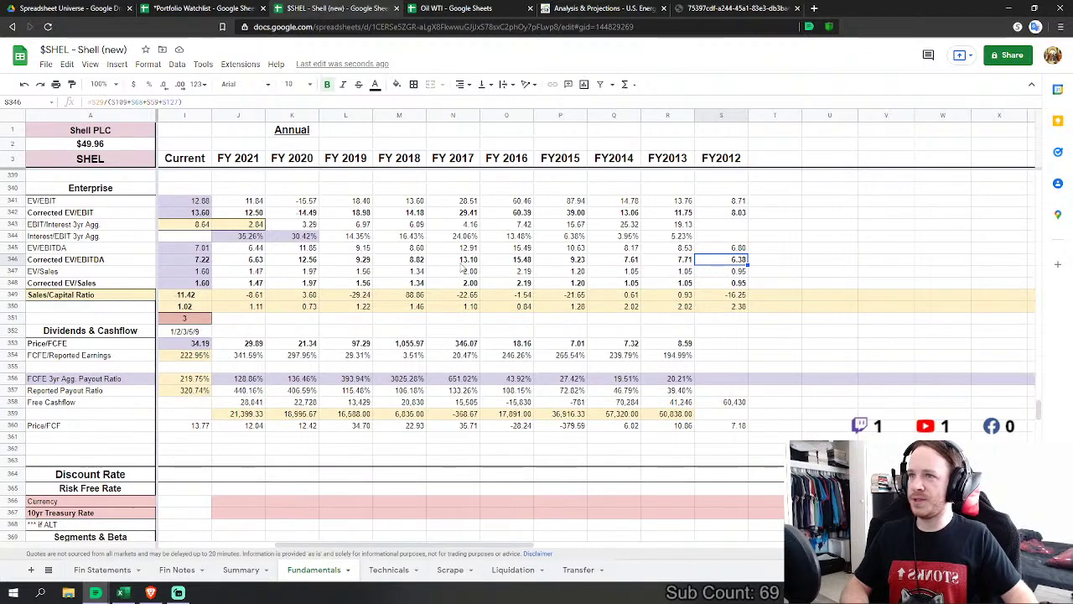
scroll(543, 341, "up", 2)
scroll(543, 341, "up", 5)
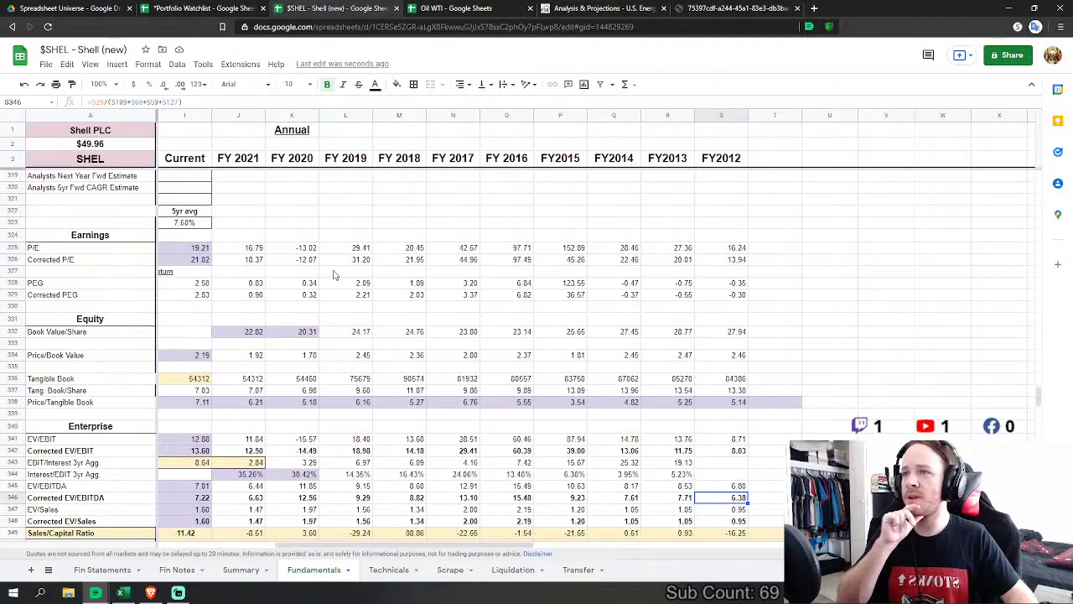
left_click_drag(417, 264, 213, 264)
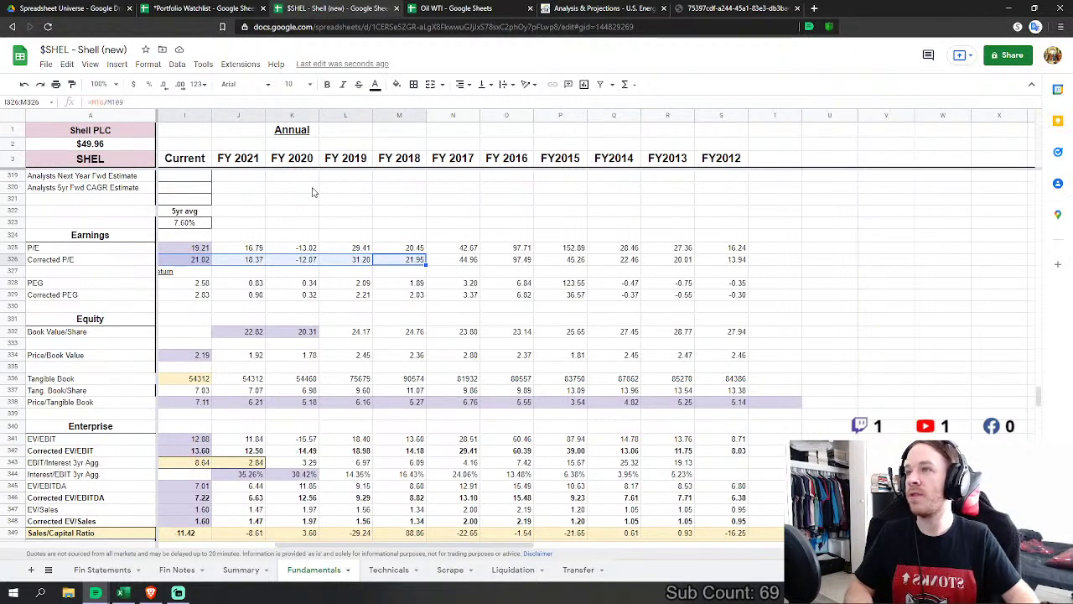
left_click(310, 261)
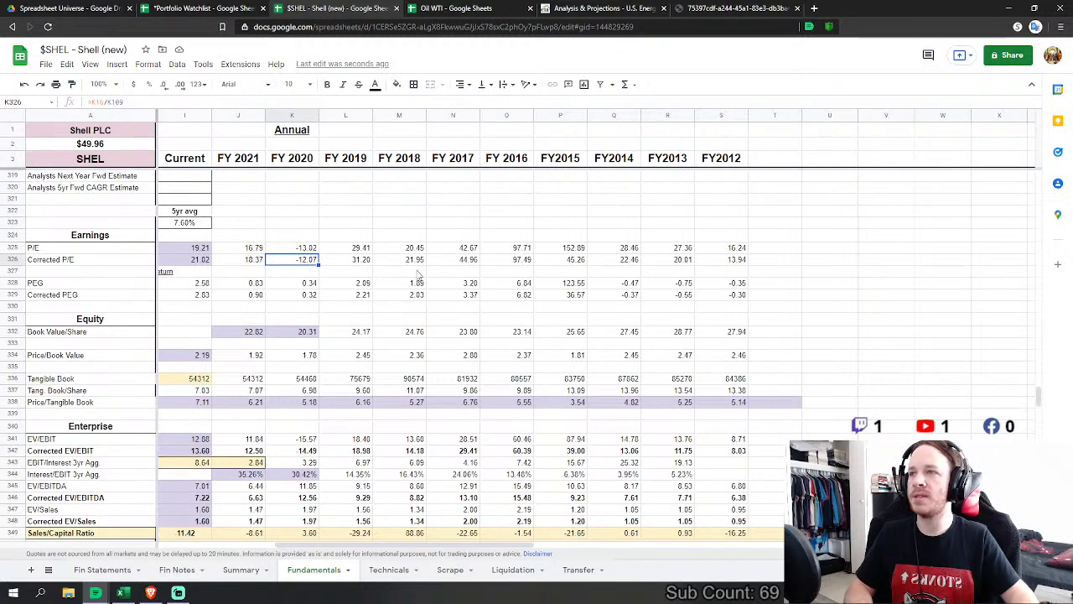
Step: Examine the R&D Cap Balance Sheet and compare Shareholders' Equity in row 284 between FY2012 and FY2021
scroll(474, 275, "up", 5)
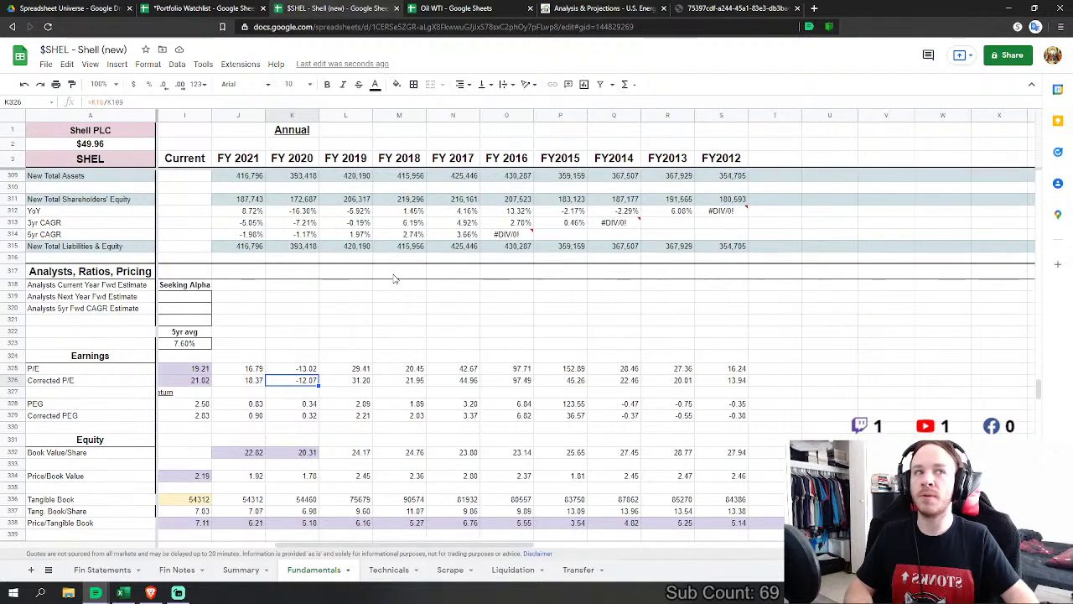
scroll(394, 279, "down", 1)
scroll(394, 278, "up", 2)
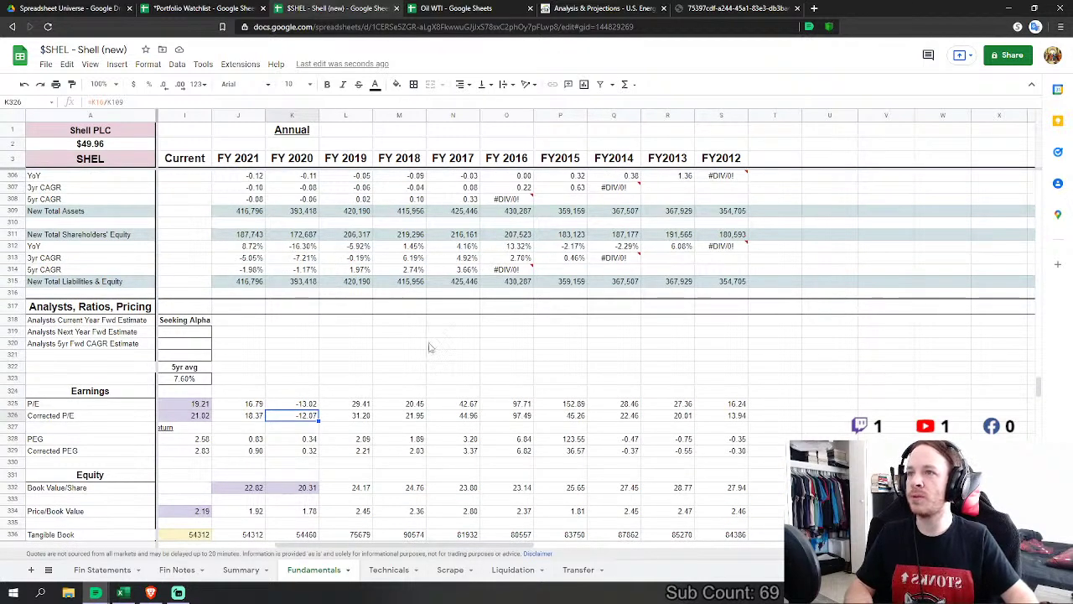
scroll(433, 352, "up", 9)
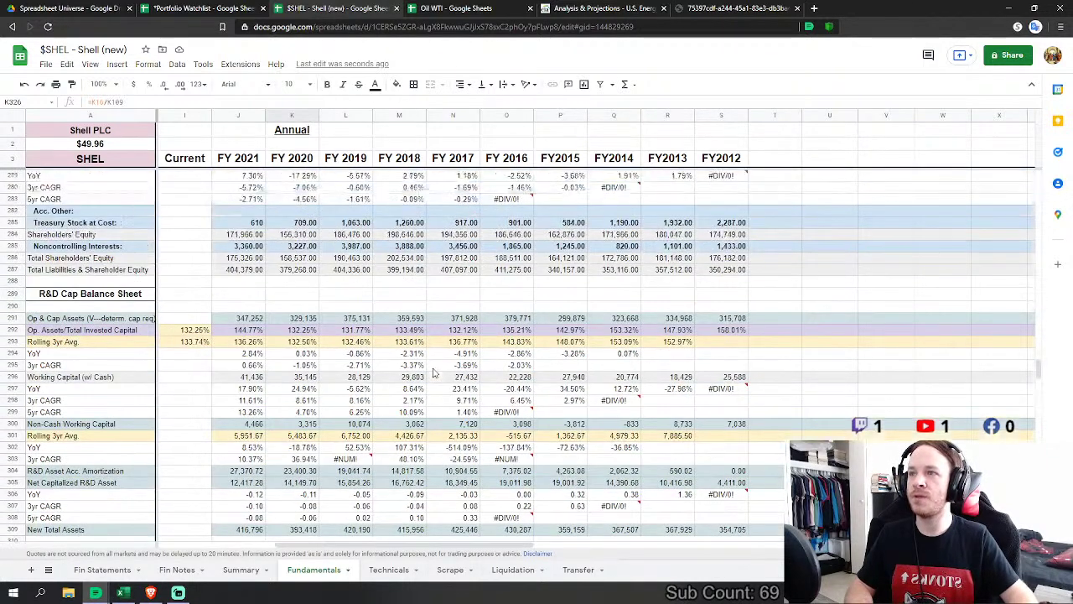
scroll(434, 372, "up", 4)
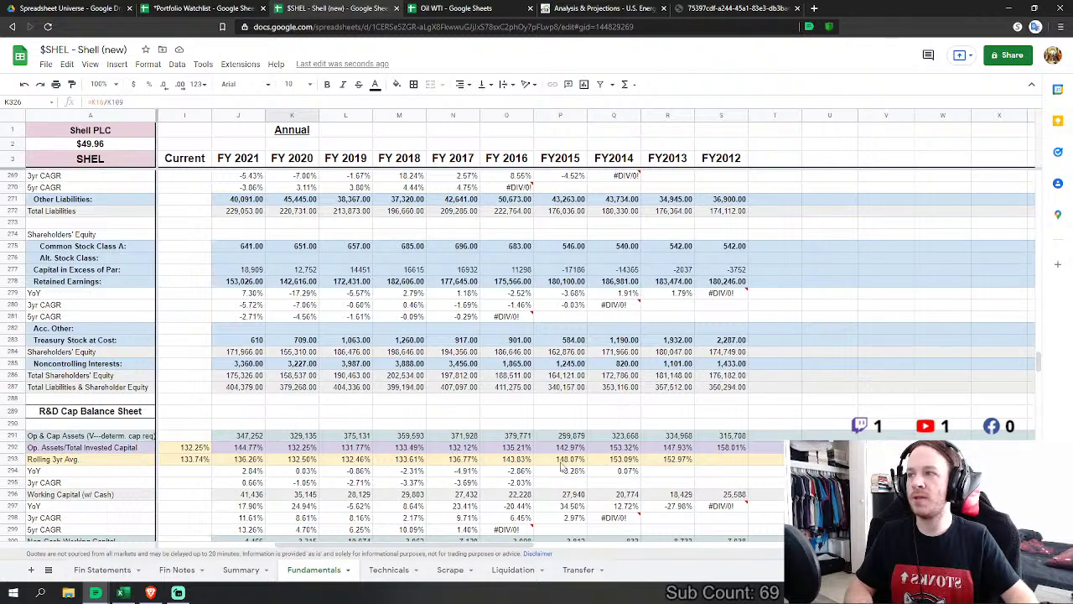
left_click(737, 355)
left_click(235, 353)
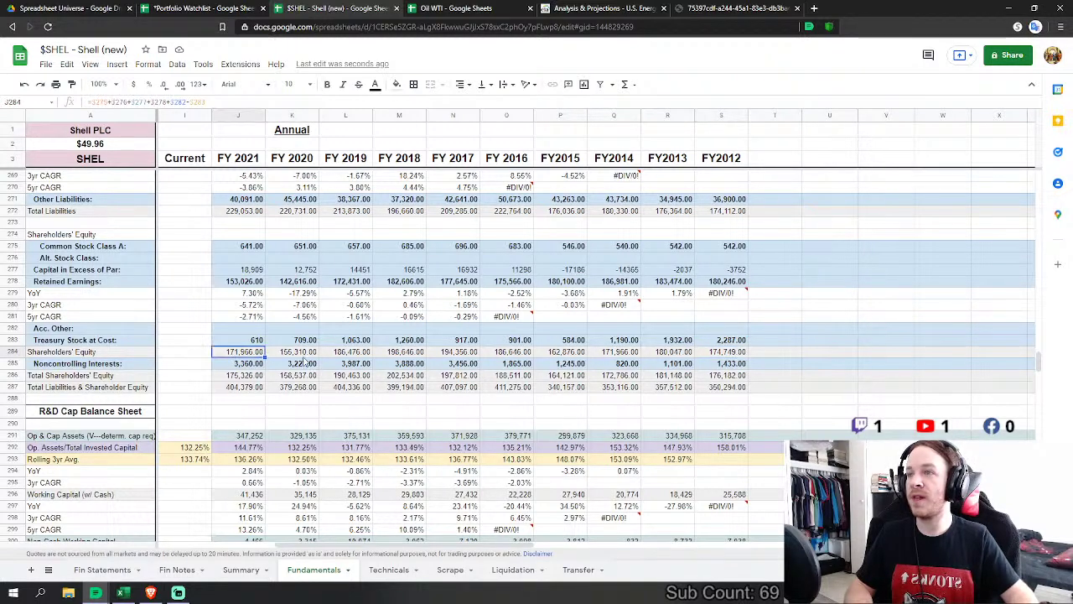
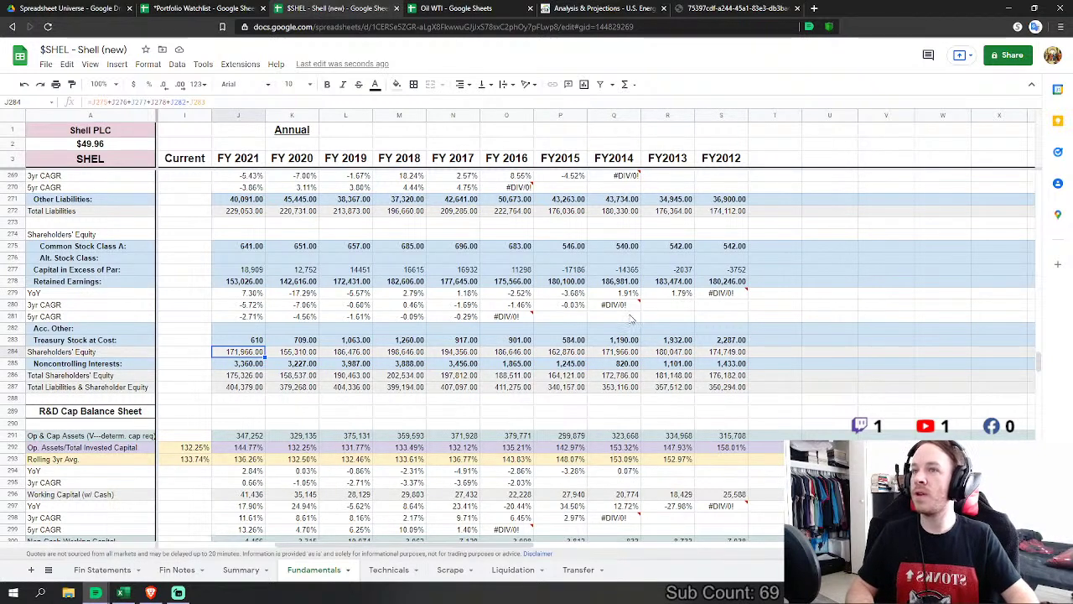
mouse_move(492, 318)
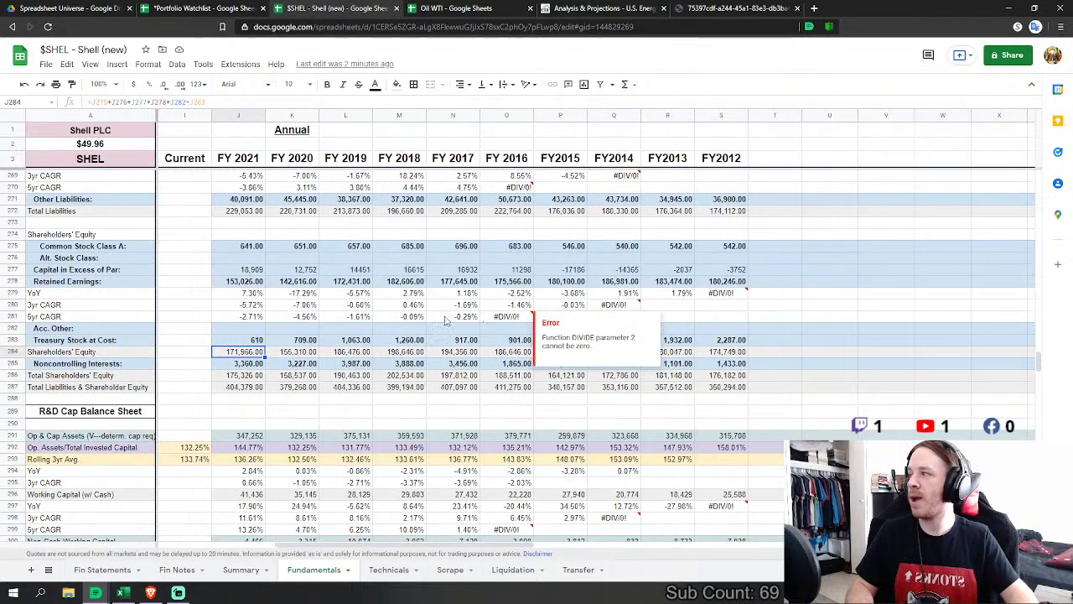
Step: Review the asset and liability rows of the Balance Sheets section across FY2021 to FY2012
scroll(482, 327, "up", 4)
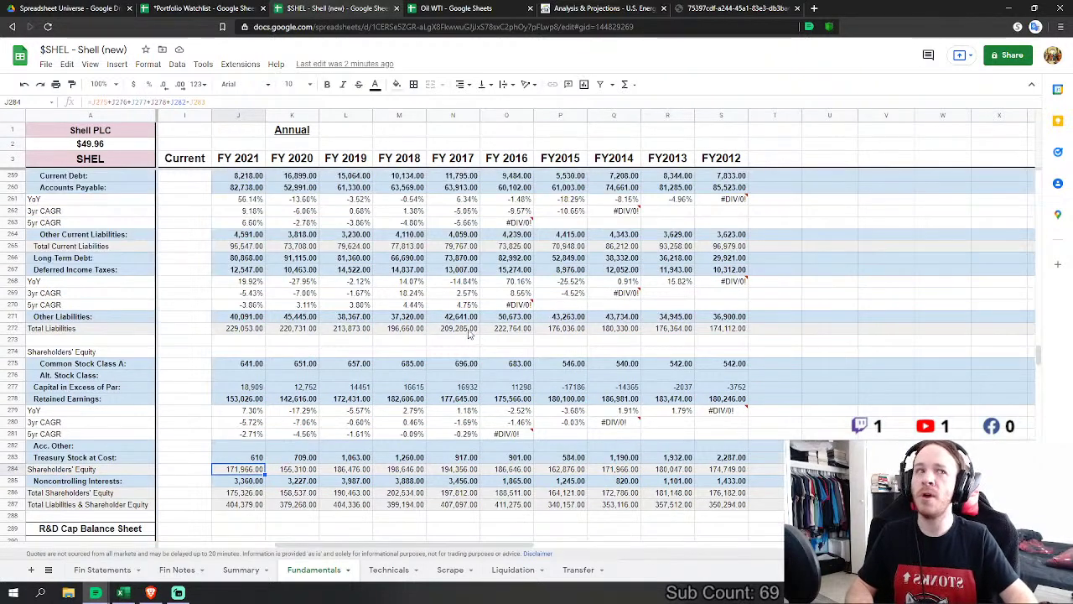
scroll(479, 355, "up", 1)
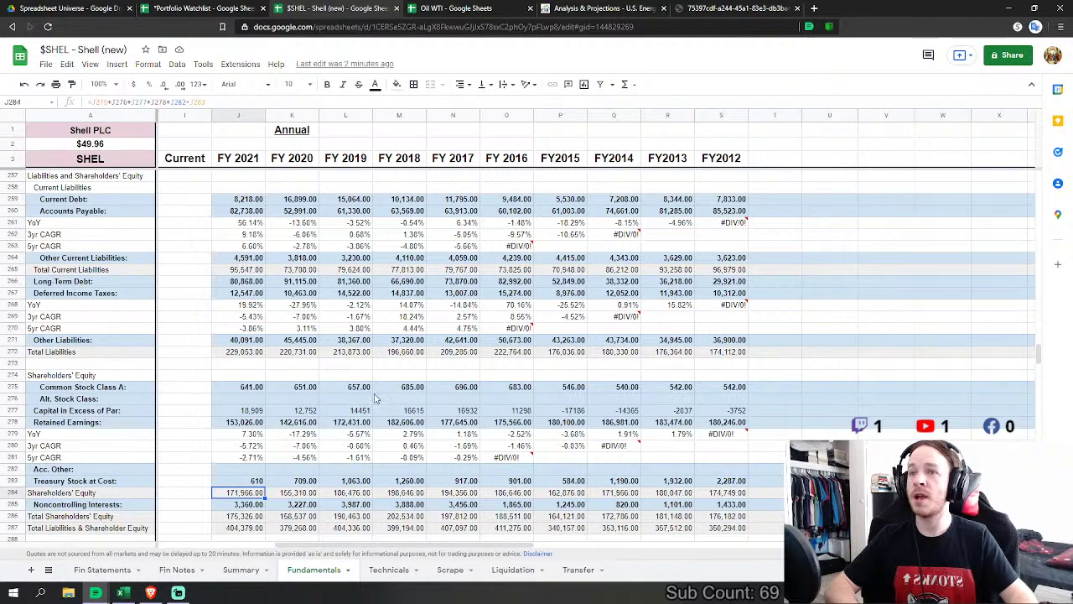
scroll(381, 402, "up", 4)
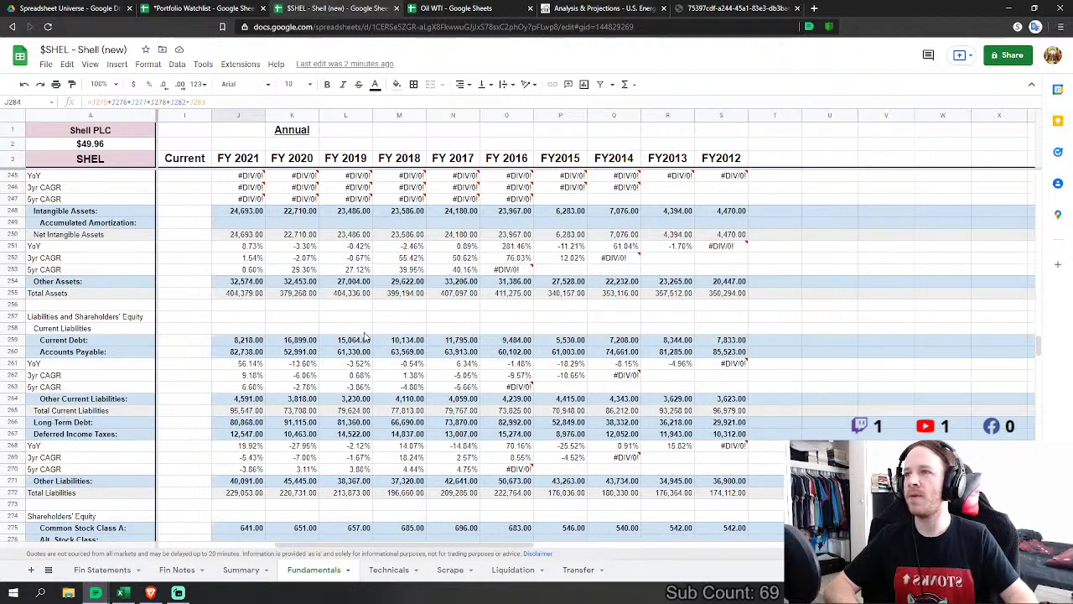
scroll(366, 336, "up", 2)
scroll(365, 336, "up", 6)
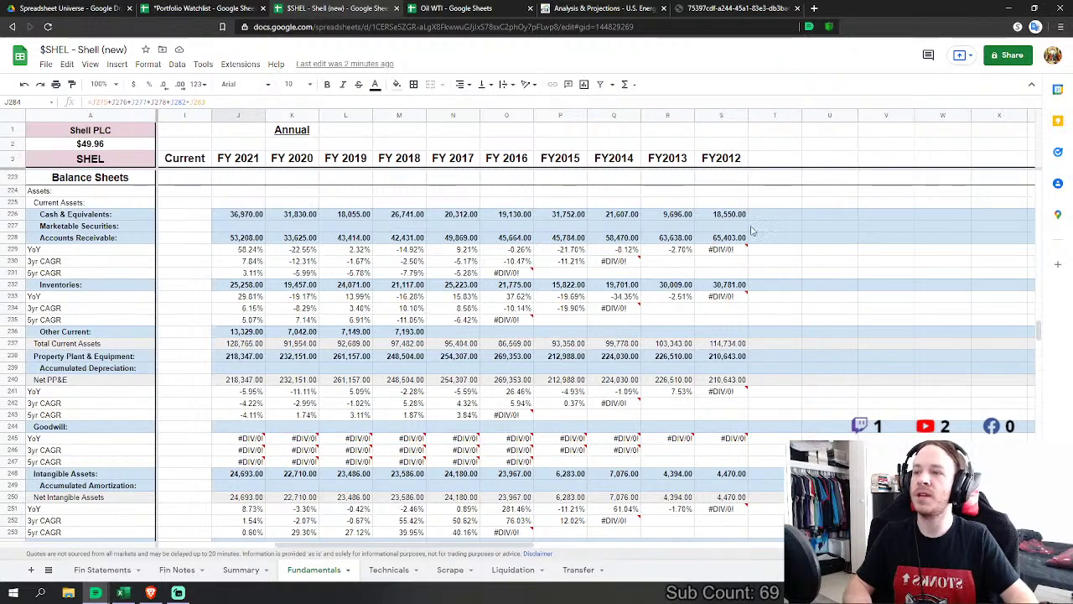
scroll(651, 296, "down", 2)
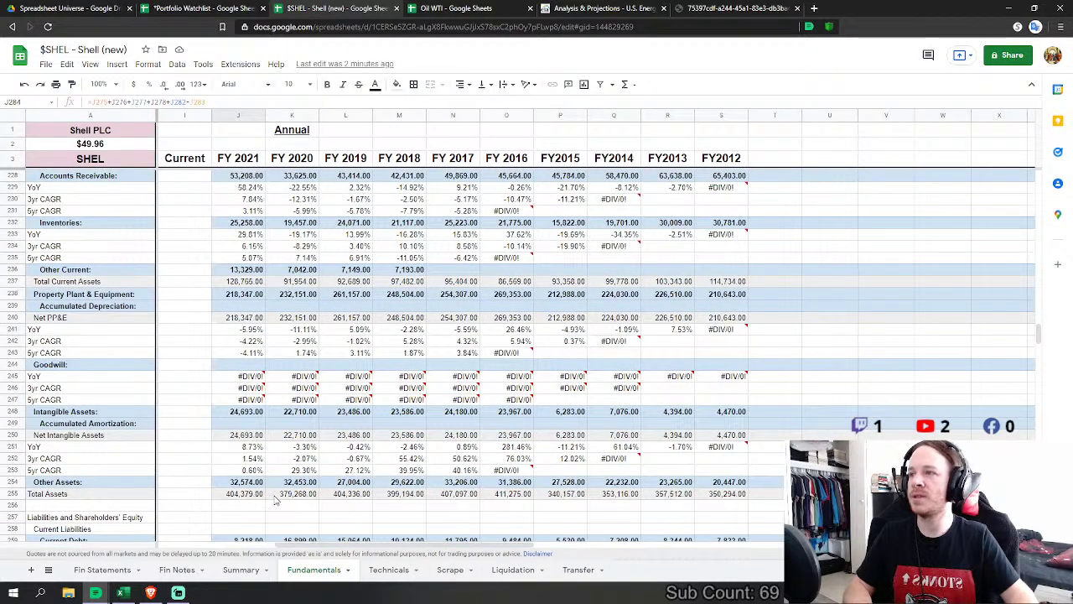
scroll(260, 491, "down", 7)
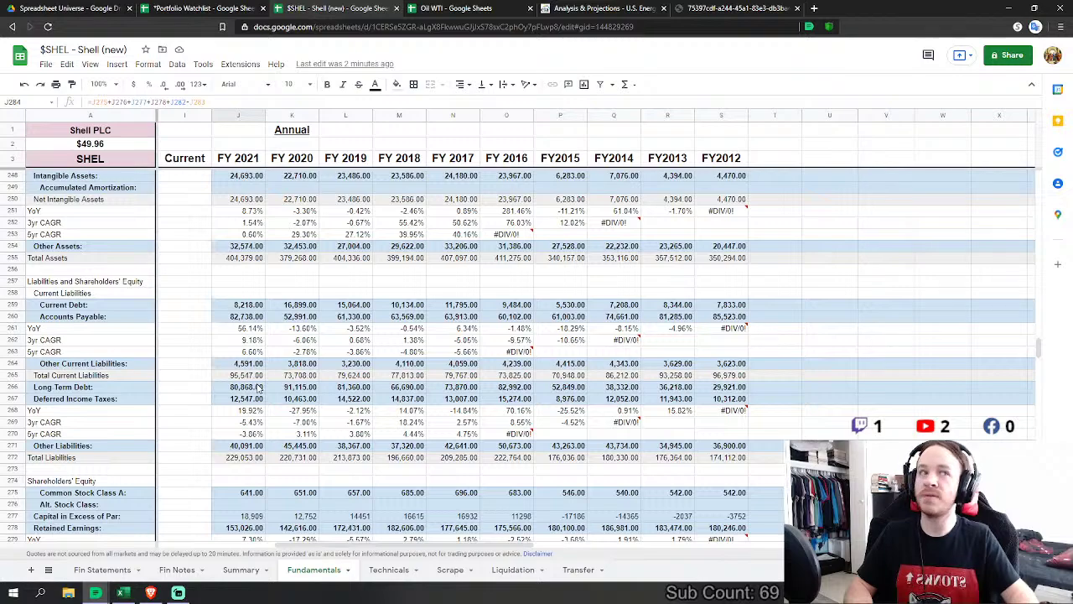
scroll(432, 323, "up", 5)
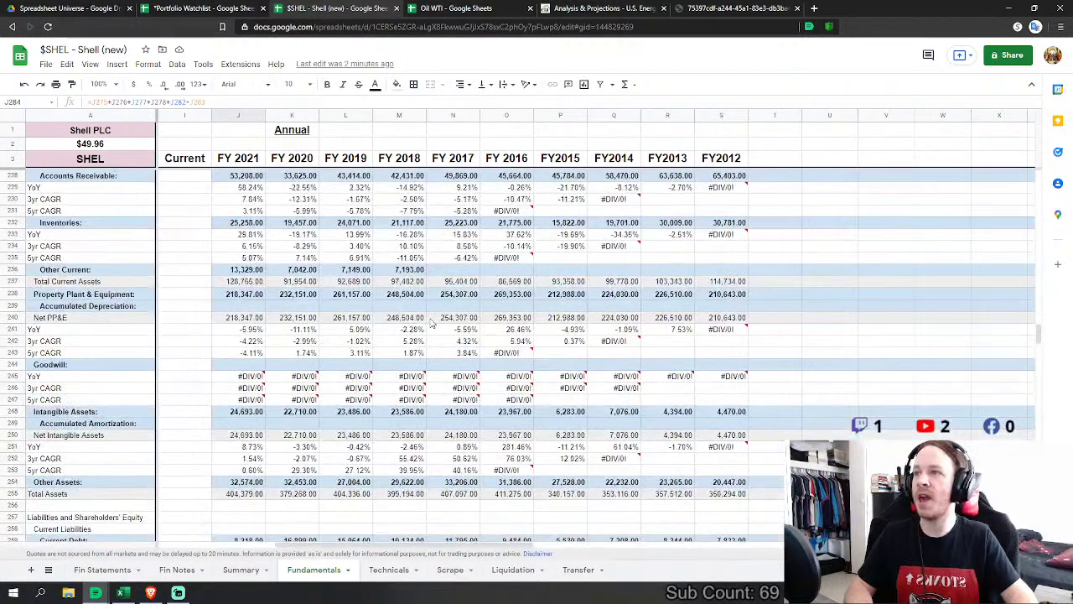
scroll(432, 323, "up", 2)
scroll(432, 323, "down", 3)
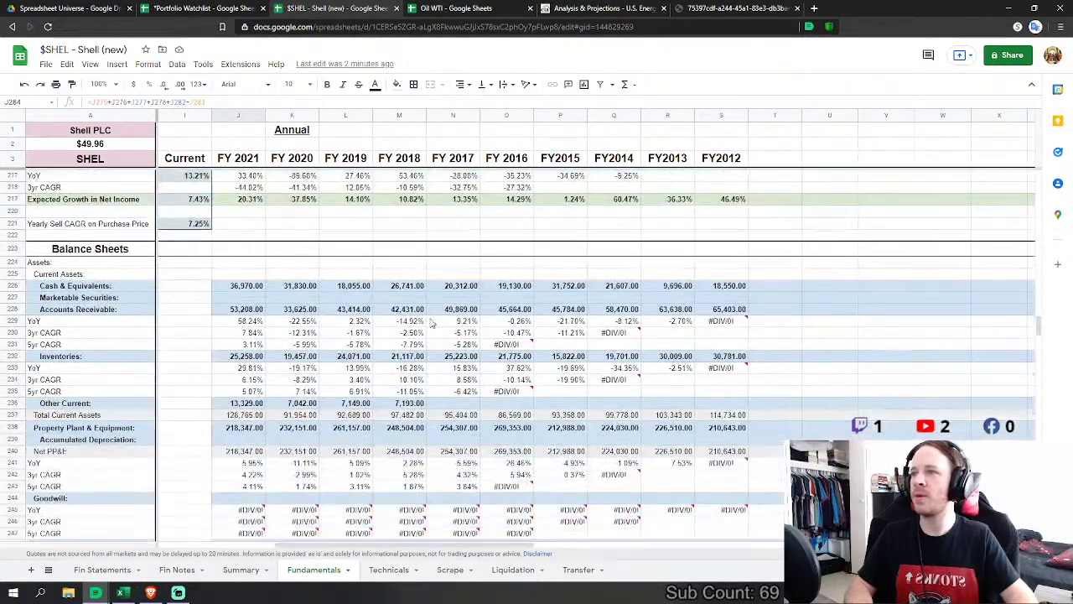
scroll(432, 322, "down", 2)
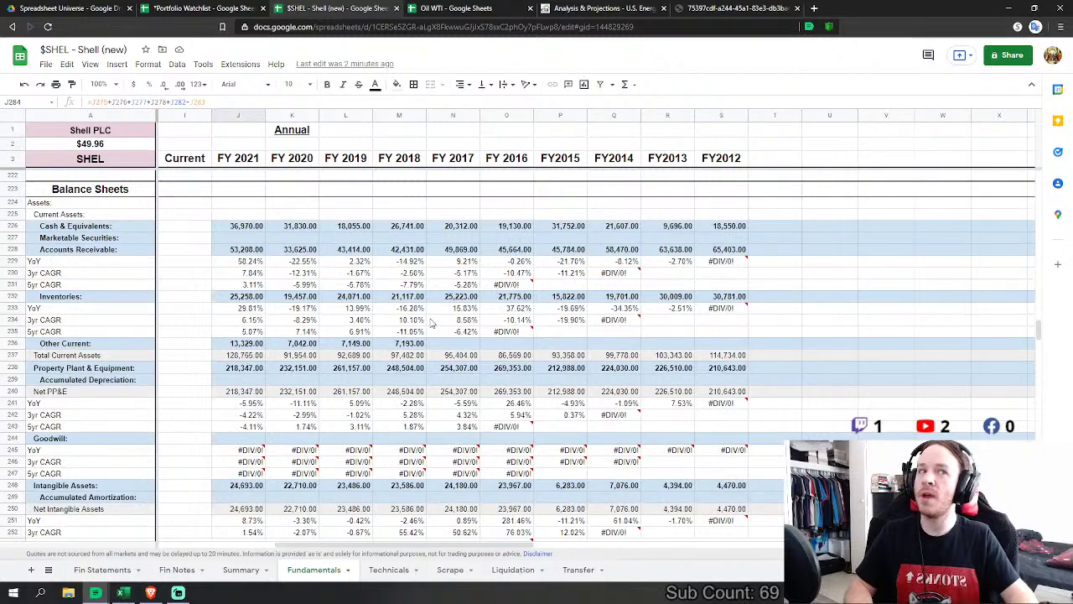
Step: Set the year-period selector in the Current column's cell I200, beside the ROIC rolling average, to 9
scroll(428, 323, "up", 10)
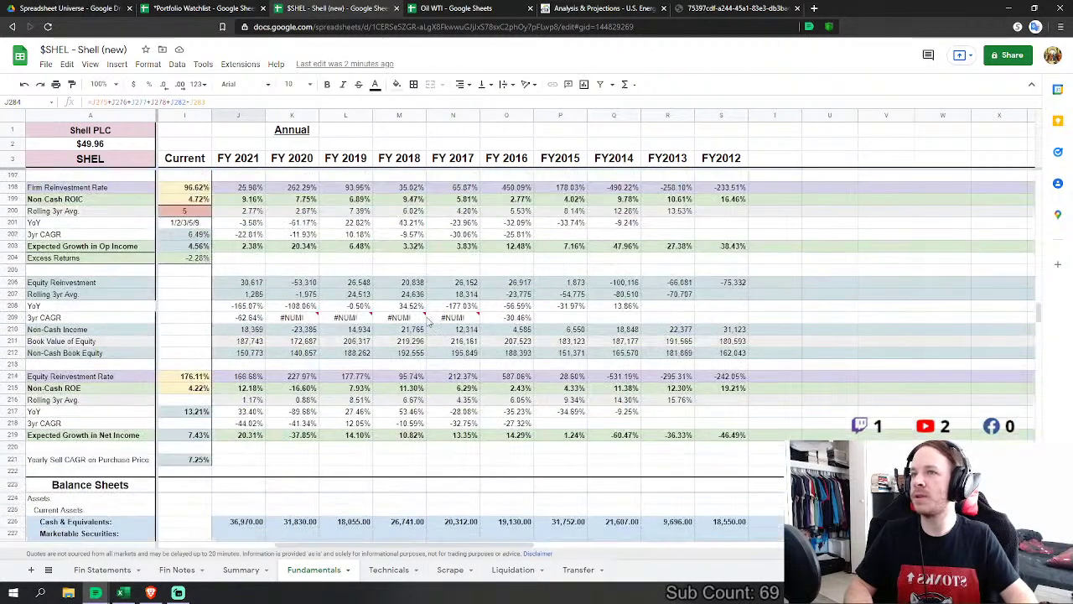
scroll(427, 324, "up", 2)
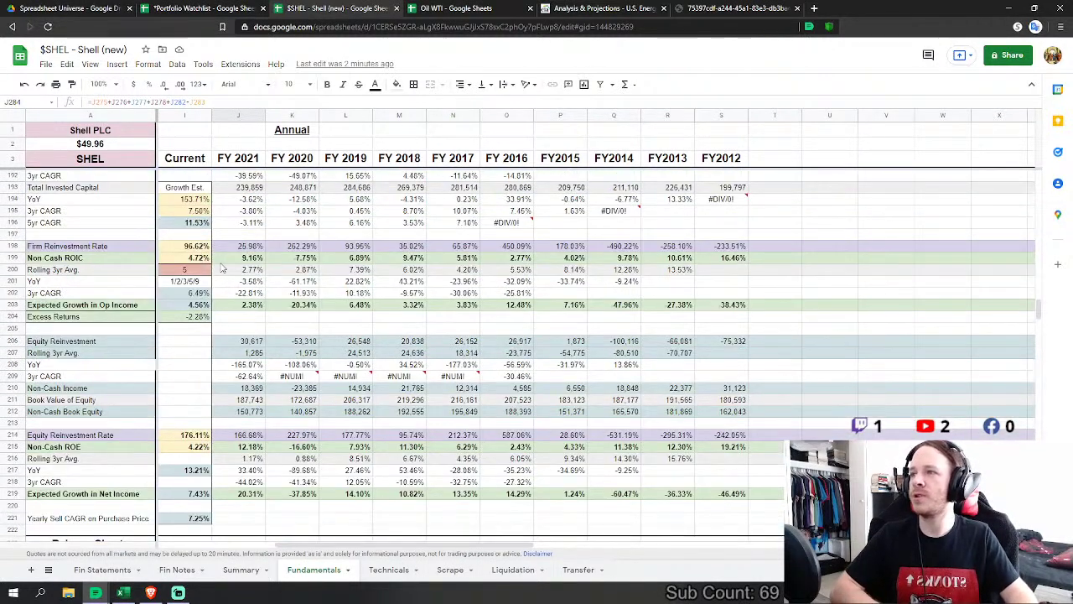
left_click(190, 271)
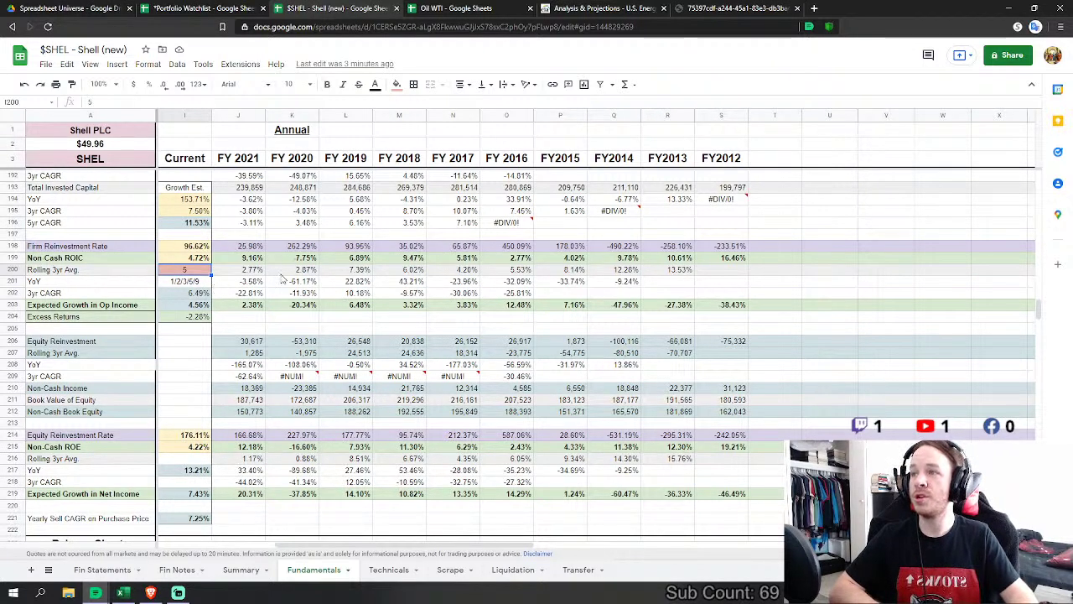
type("9")
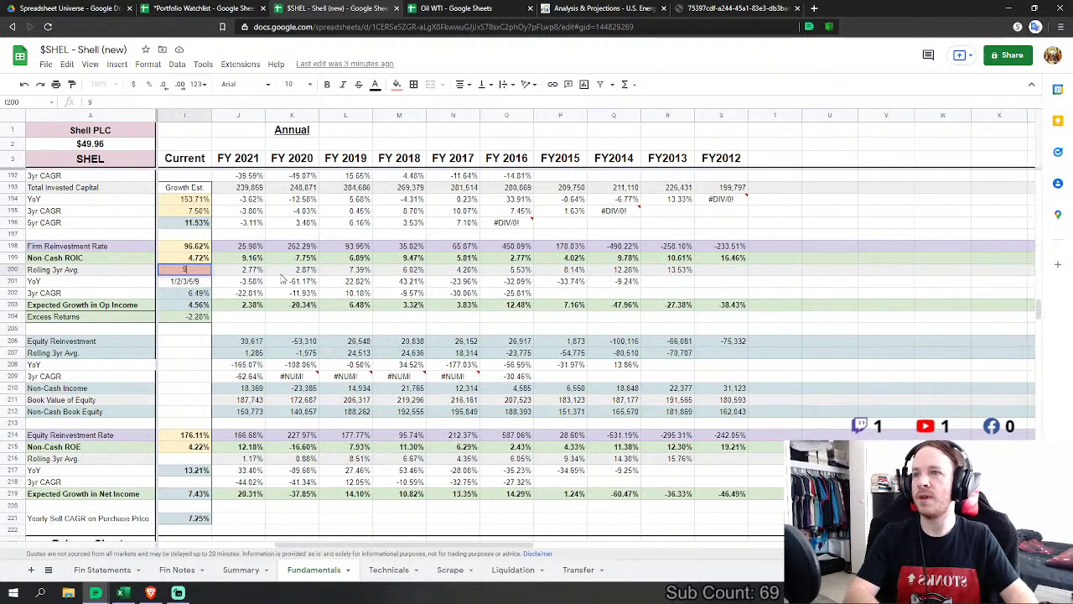
key("Return")
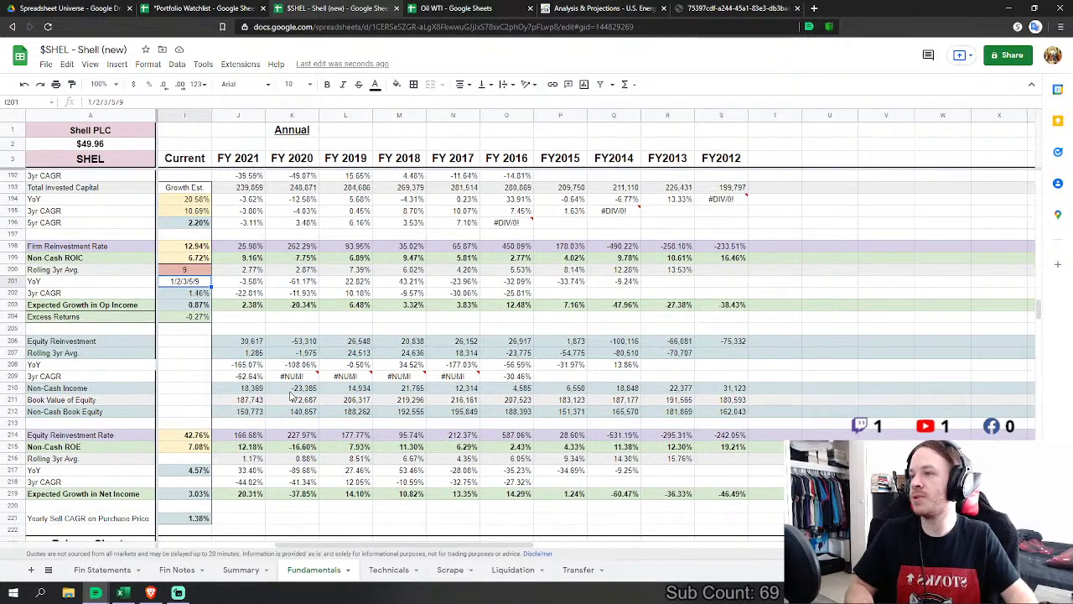
scroll(215, 432, "down", 6)
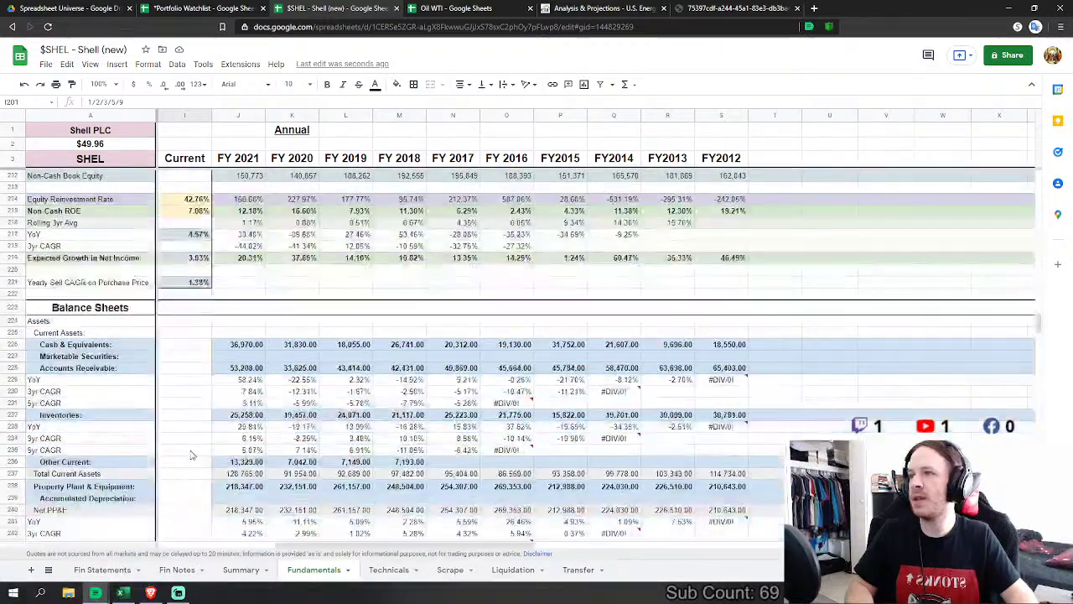
Step: Set the year-period selector in cell I351, below the Sales/Capital Ratio rows in the Current column, to 5
scroll(192, 432, "up", 6)
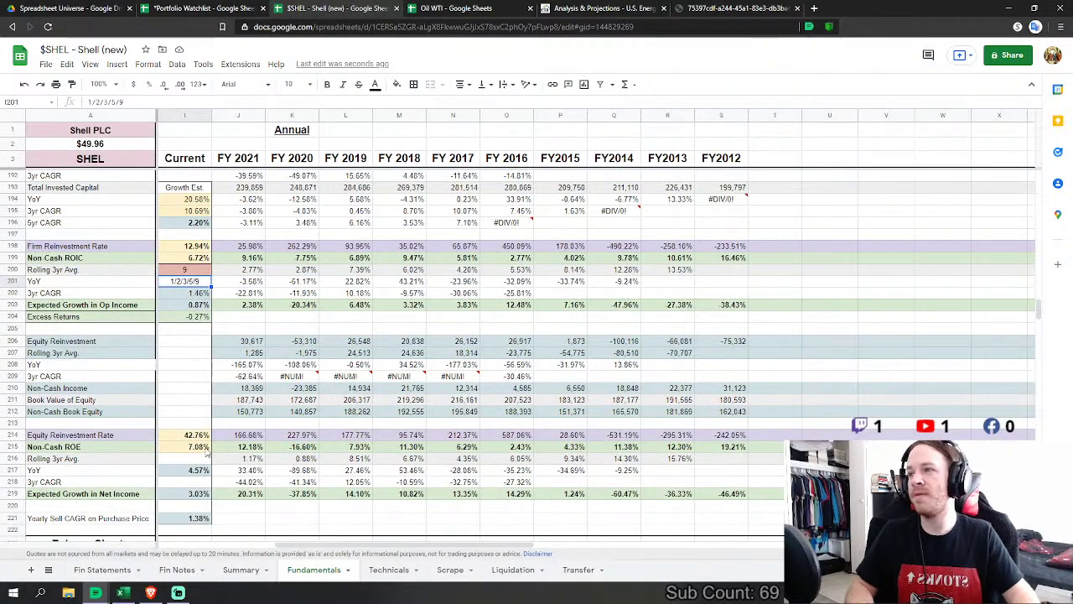
scroll(213, 440, "down", 10)
scroll(217, 432, "down", 9)
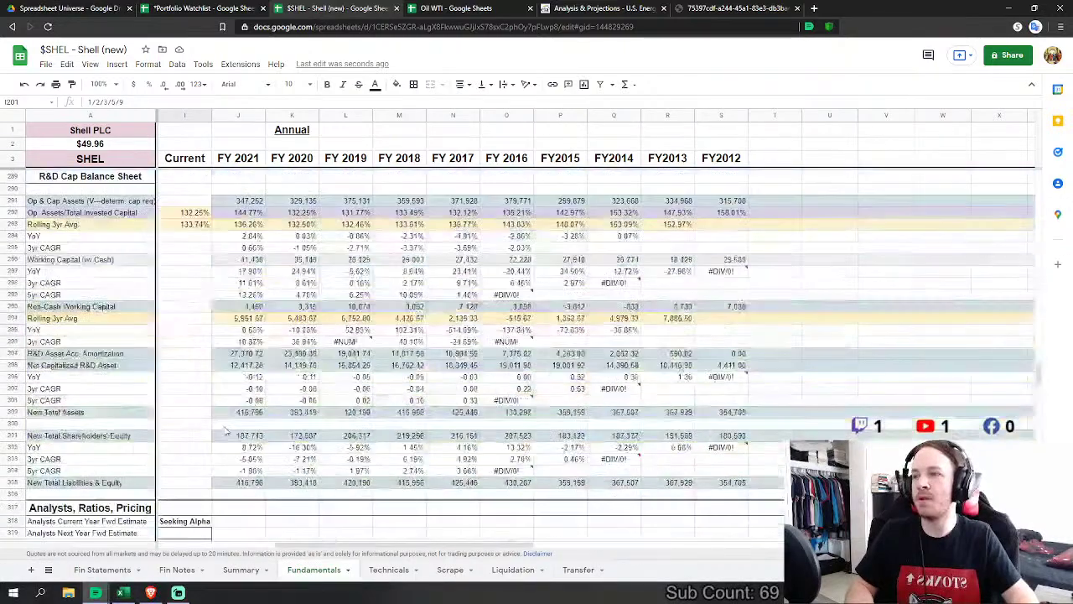
scroll(226, 430, "down", 1)
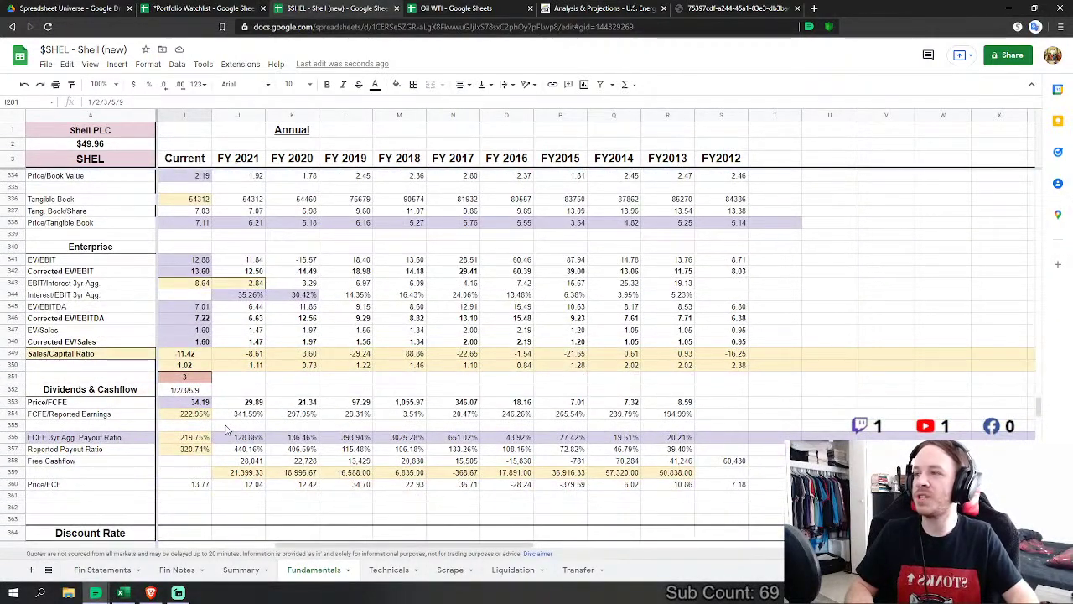
left_click(195, 377)
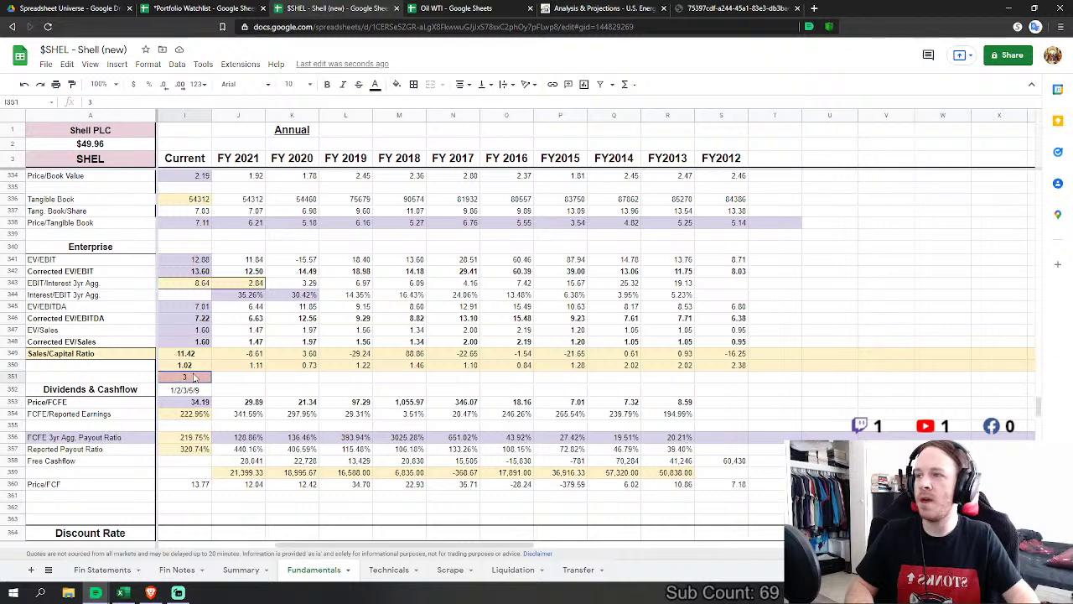
type("5")
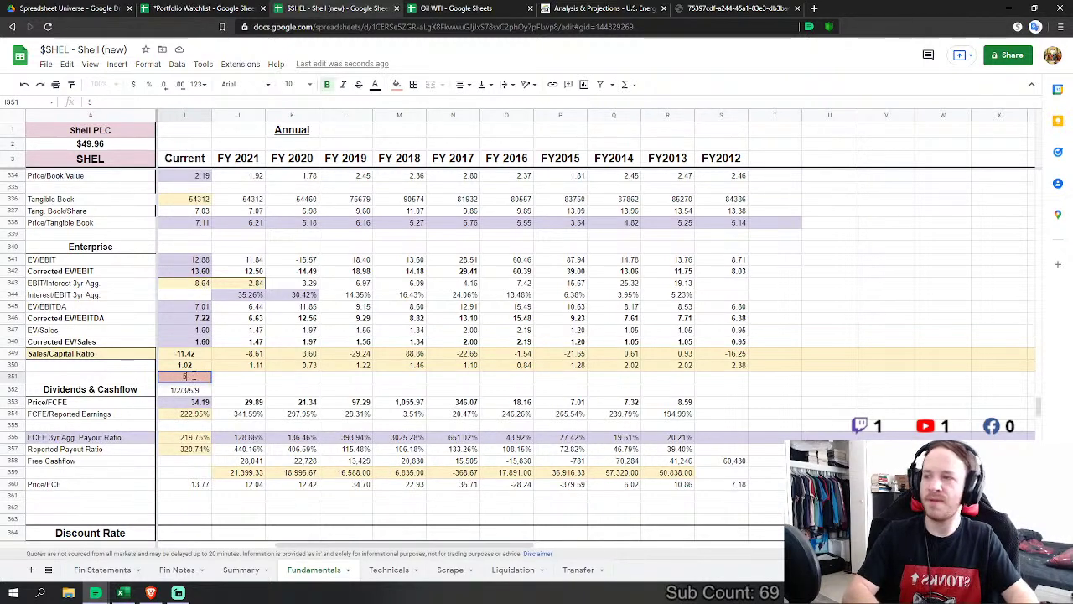
key("Return")
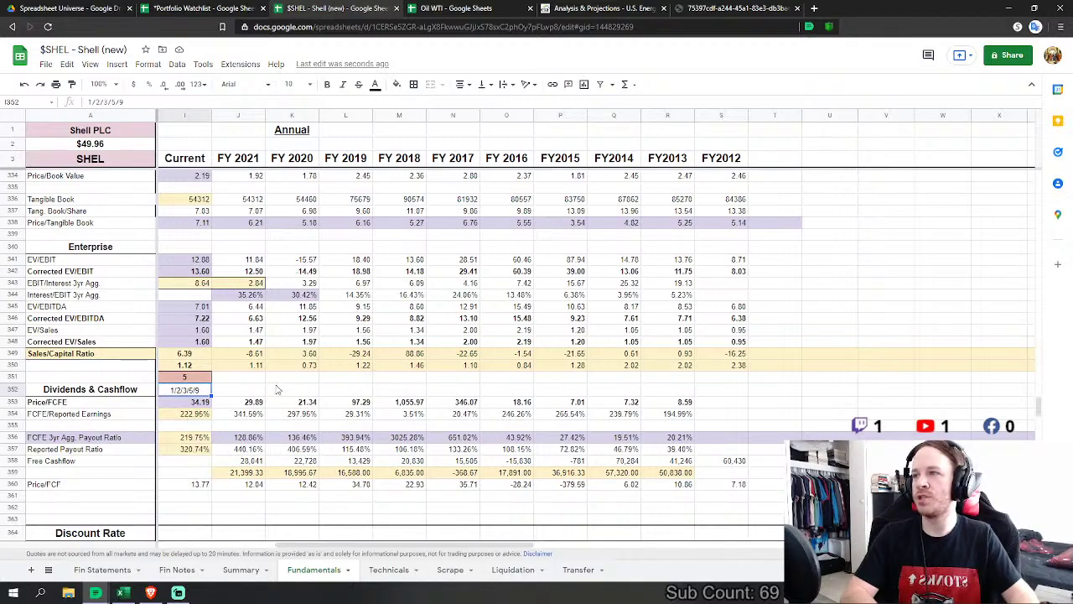
Step: Compare the Free Cashflow to Equity row with the Total Common Payout row across FY2021 to FY2012
scroll(310, 289, "up", 12)
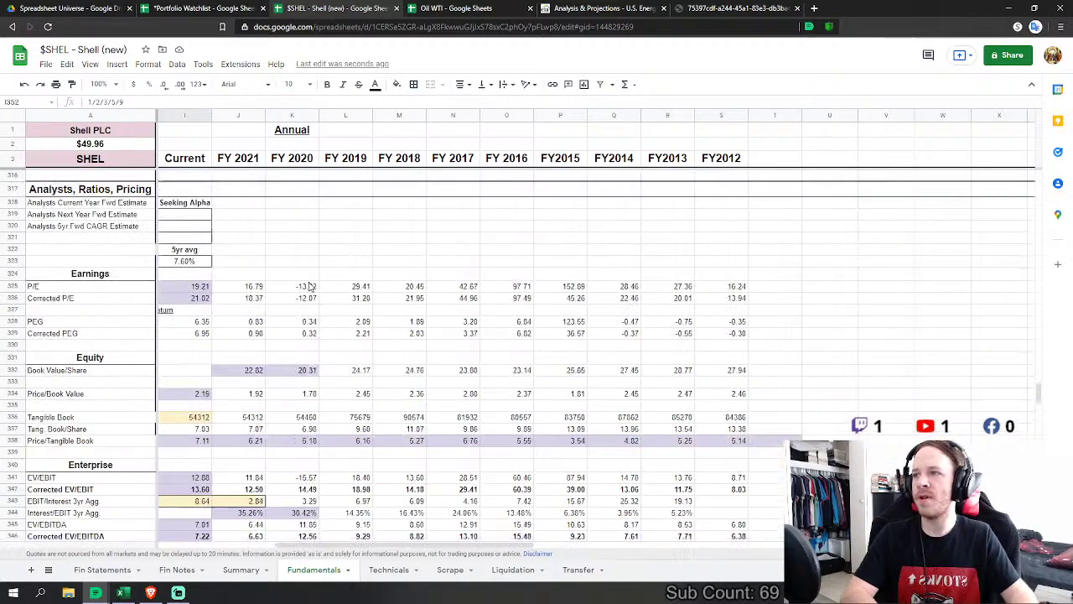
scroll(306, 288, "up", 8)
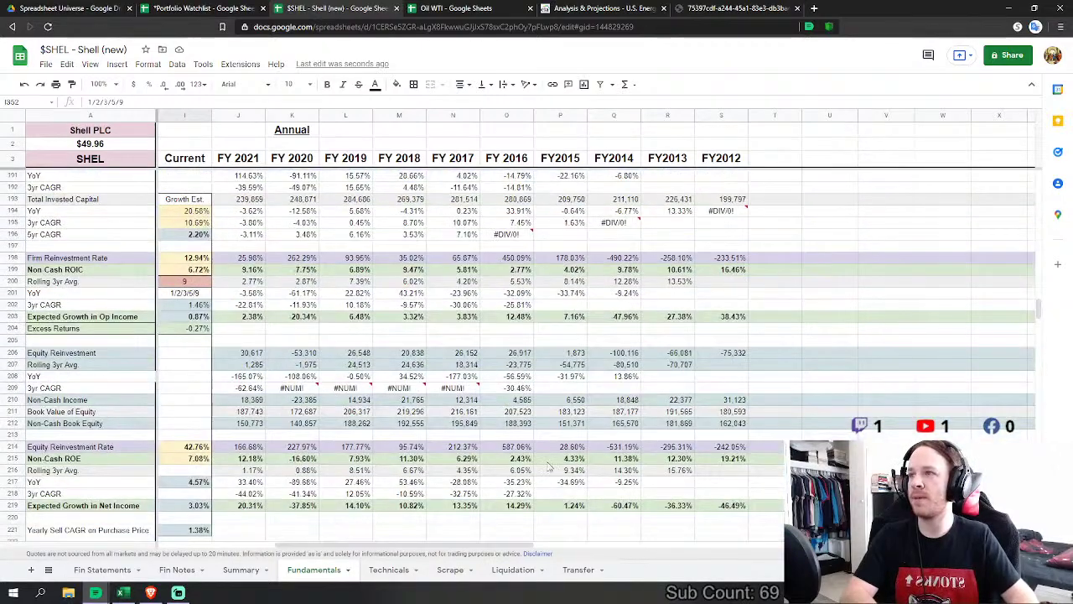
scroll(398, 358, "up", 1)
scroll(397, 358, "up", 20)
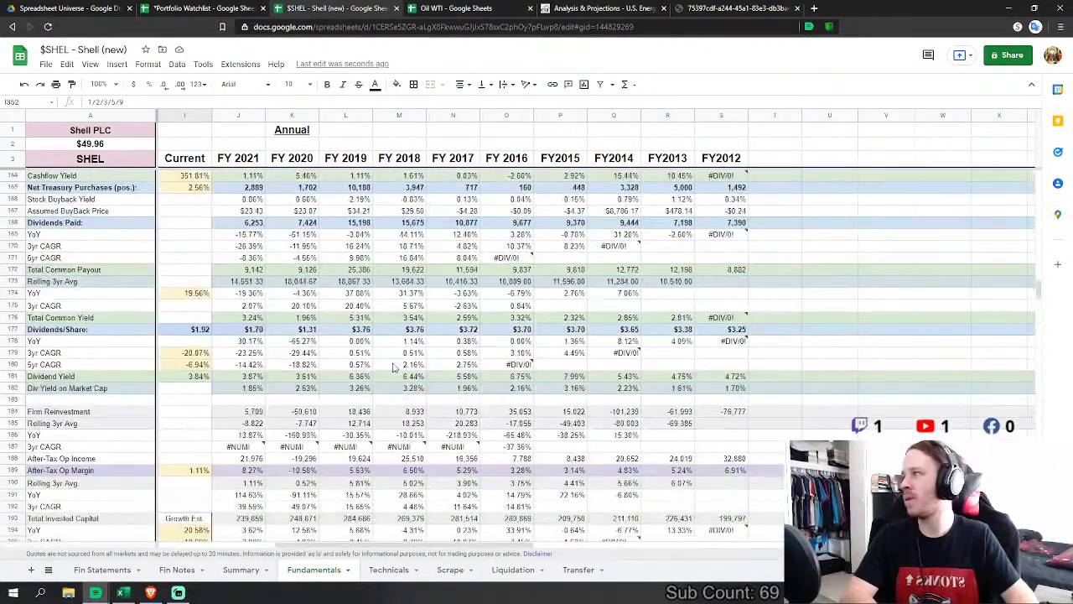
scroll(453, 424, "down", 7)
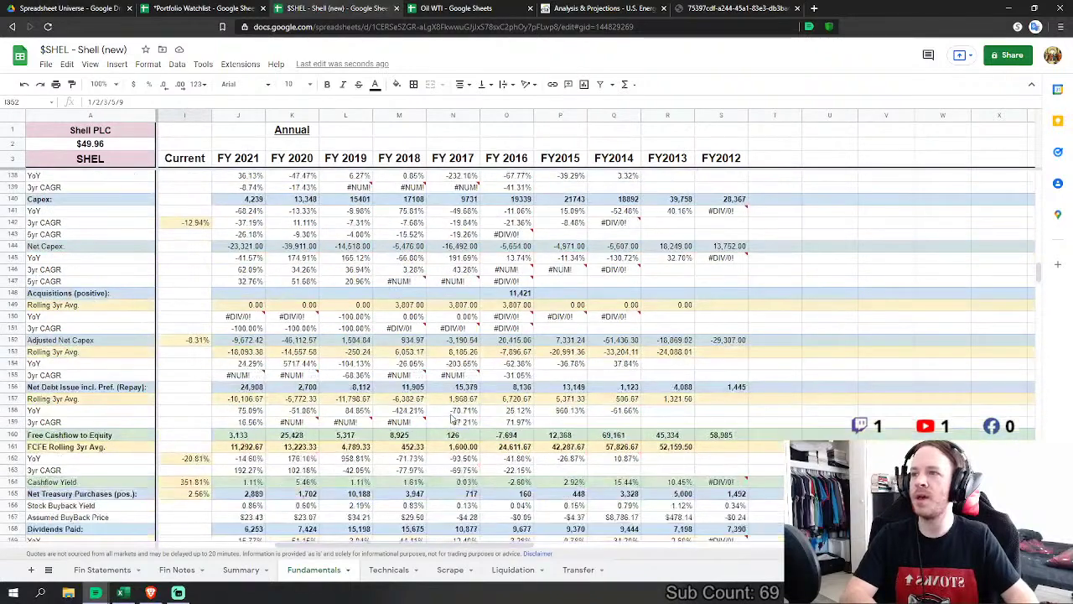
left_click(240, 318)
left_click_drag(493, 319, 726, 319)
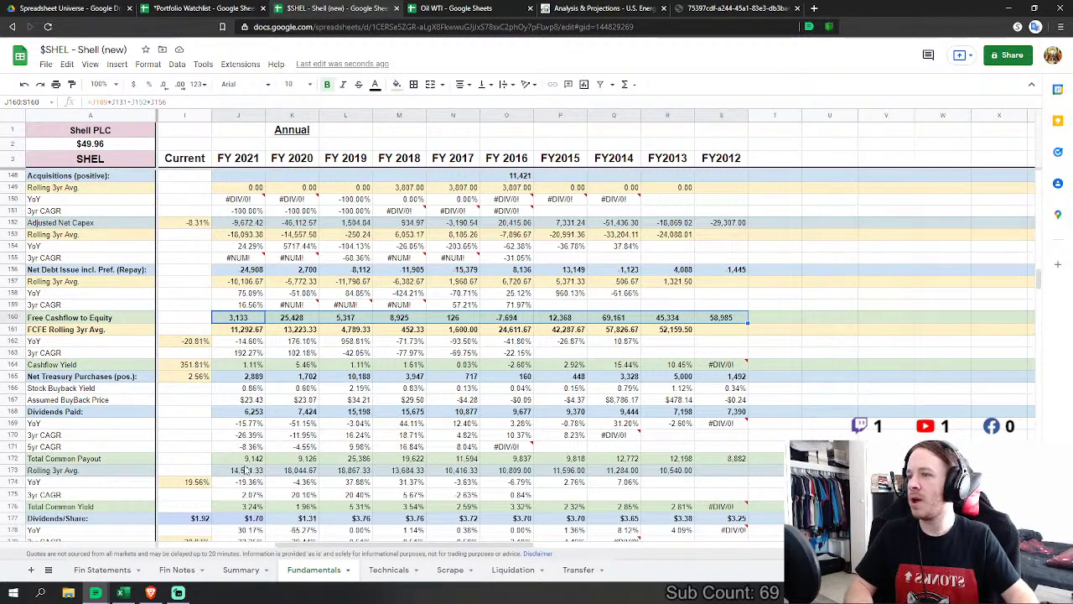
left_click_drag(238, 460, 737, 468)
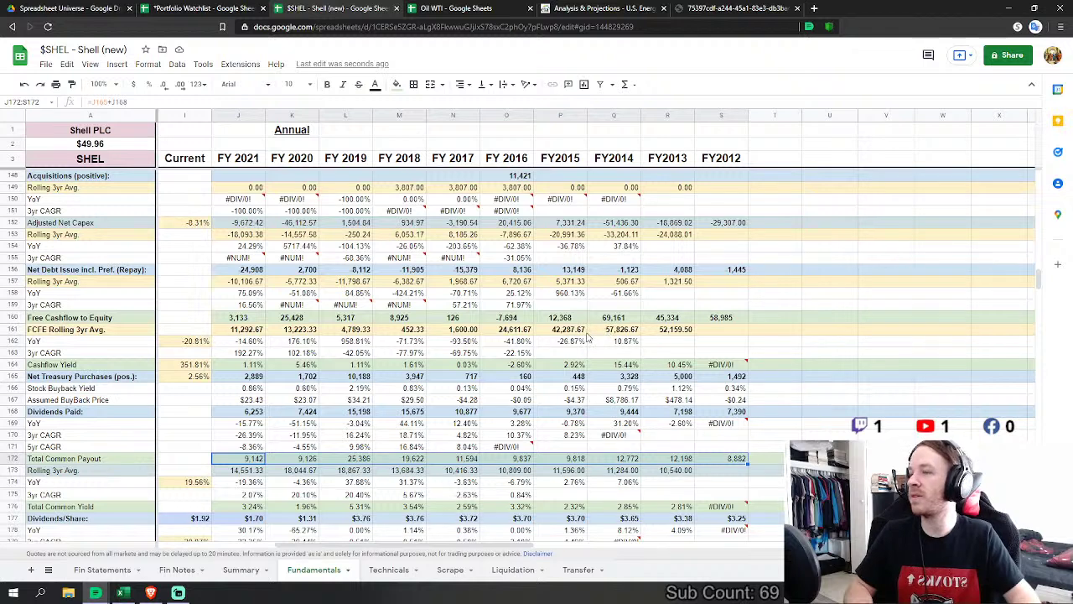
Step: Examine Adjusted Net Capex in row 152 from FY2021 to FY2012, including its FY2021 rolling average and the formulas for FY2021 and FY2020
scroll(567, 332, "up", 7)
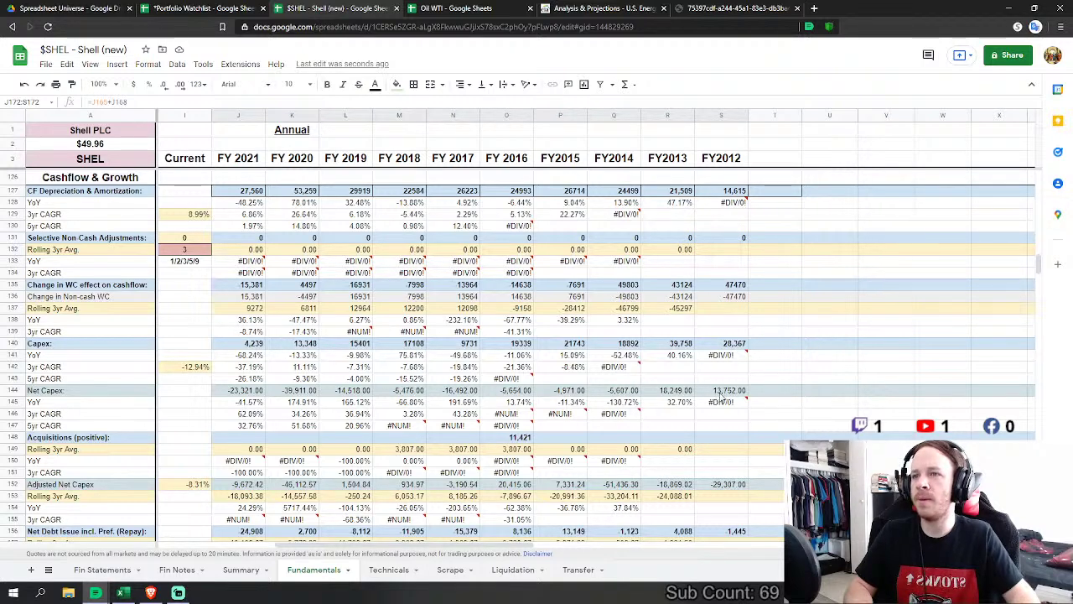
scroll(752, 482, "down", 2)
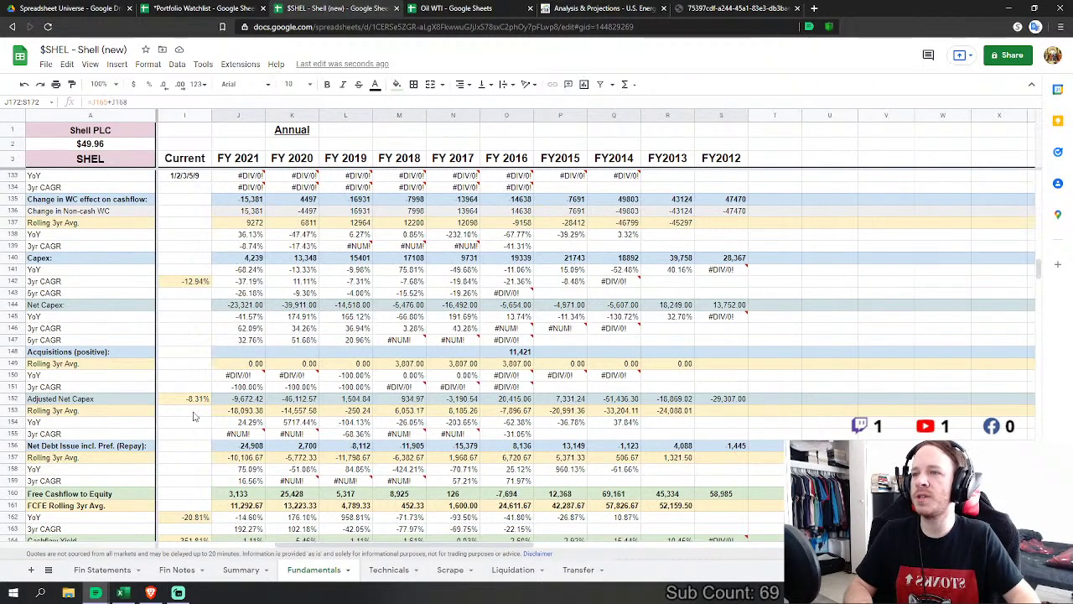
left_click_drag(238, 400, 723, 404)
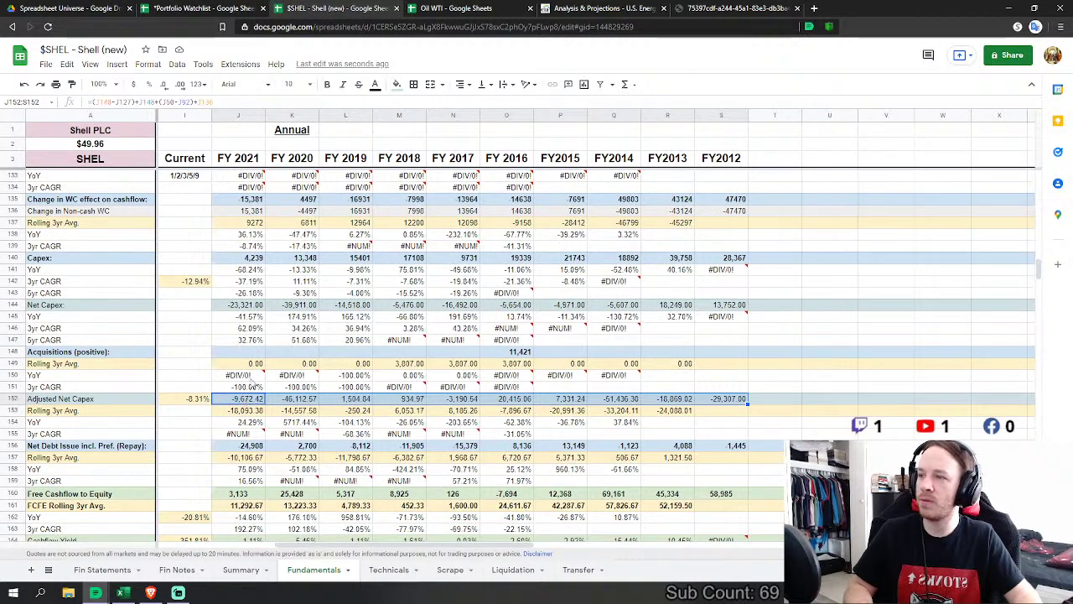
left_click(250, 410)
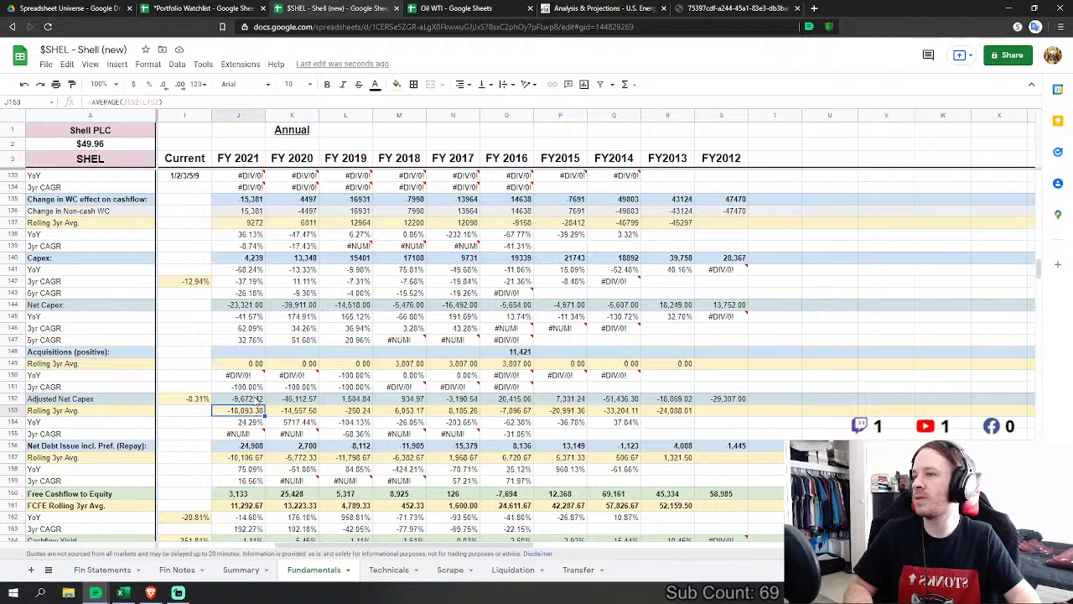
left_click(256, 399)
left_click(303, 401)
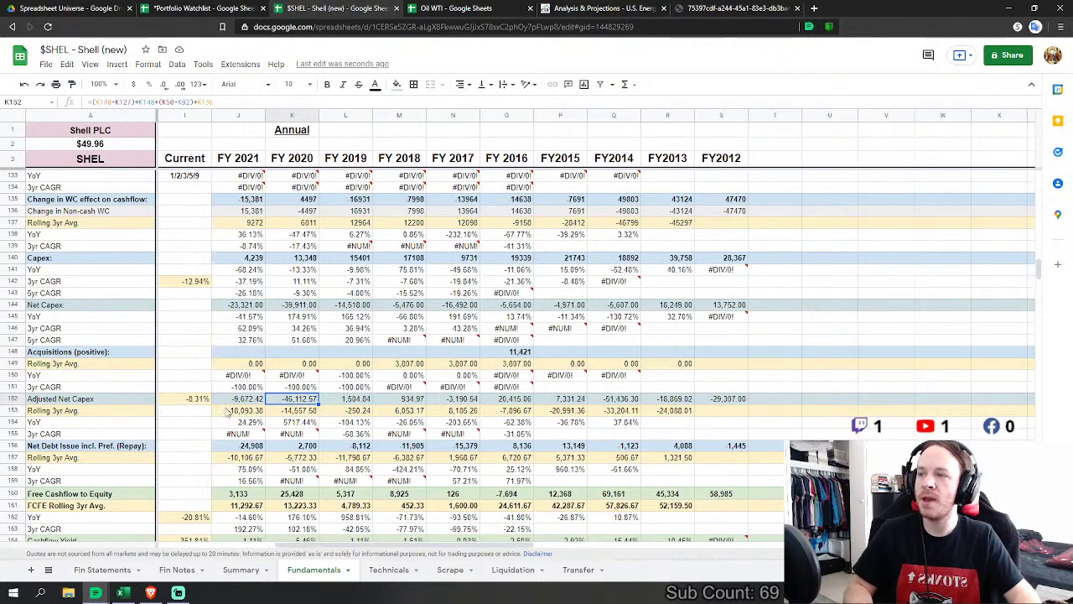
Step: Try 5 in the year-period selector I114 below the Current Corrected Net Income Margin
scroll(253, 340, "up", 5)
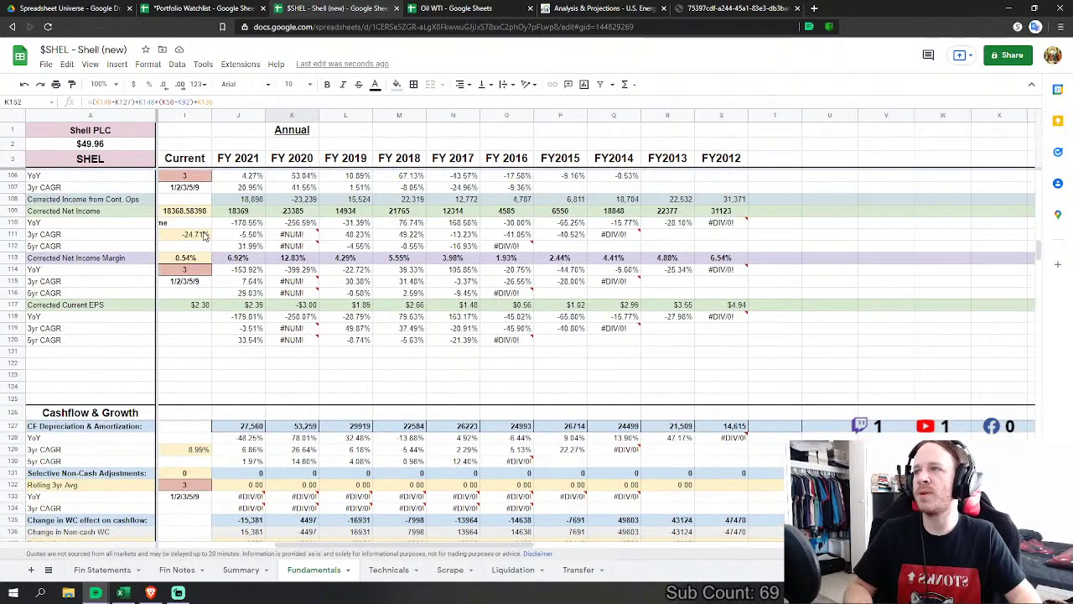
scroll(281, 277, "up", 1)
left_click(188, 329)
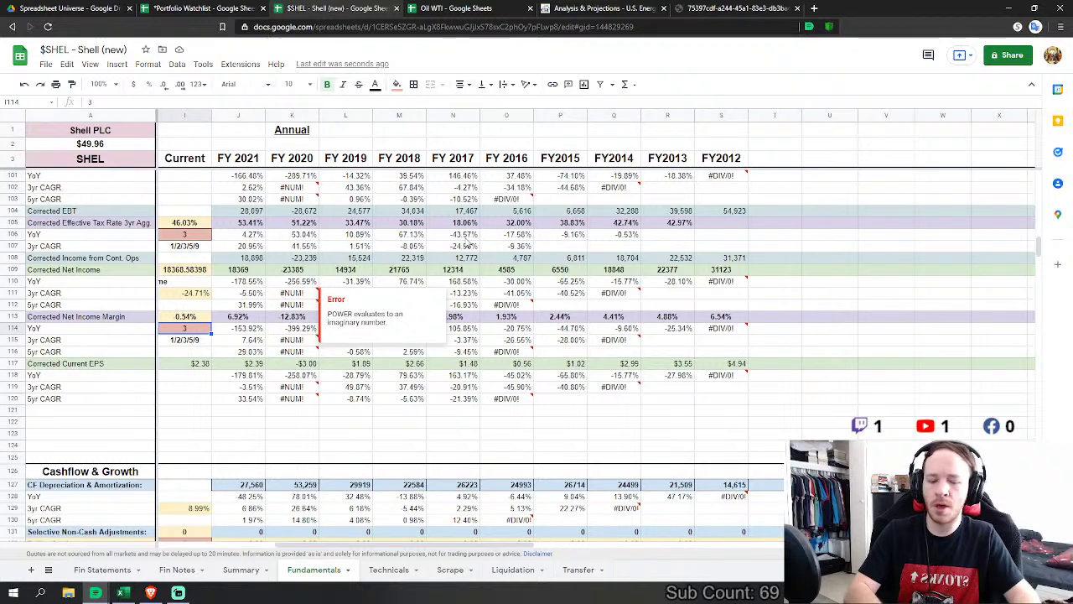
type("5")
key("Return")
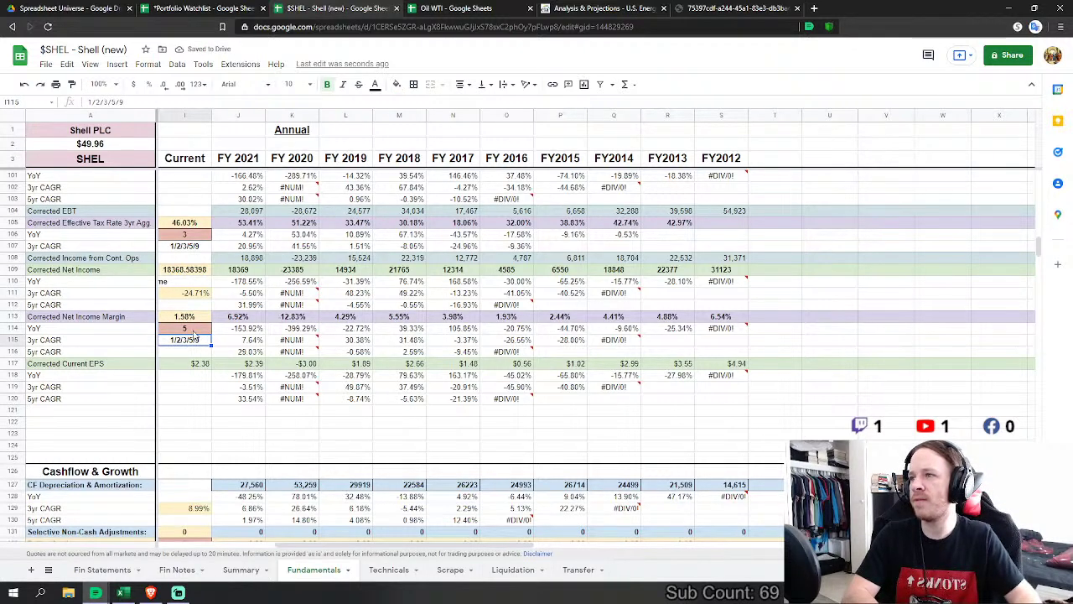
Step: Set the Corrected Net Income Margin selector I114 to 9 and check the margins from FY2016 to FY2012
left_click(194, 330)
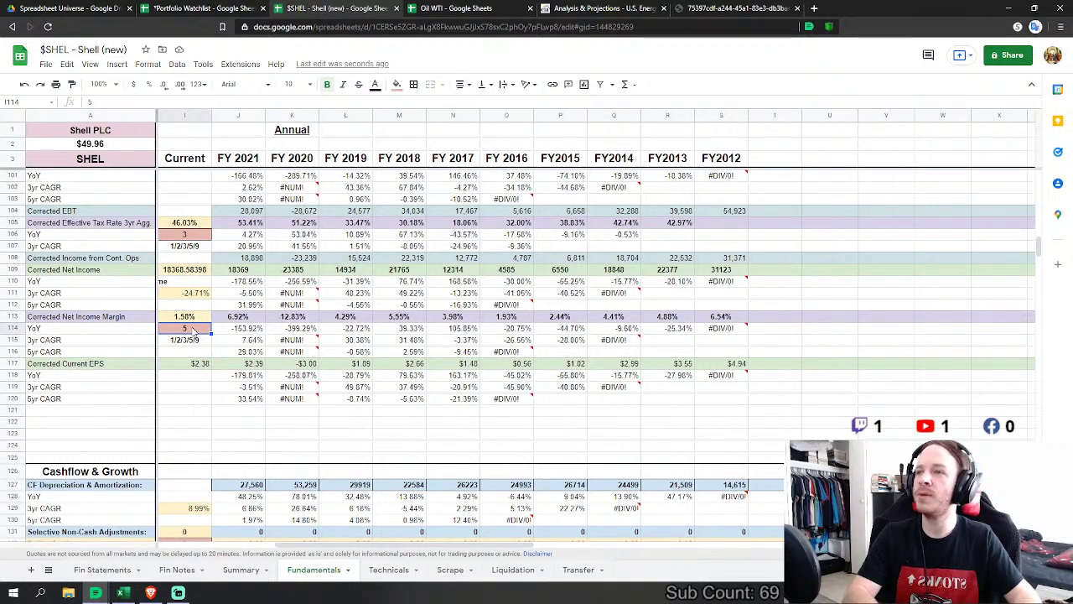
type("9")
key("Return")
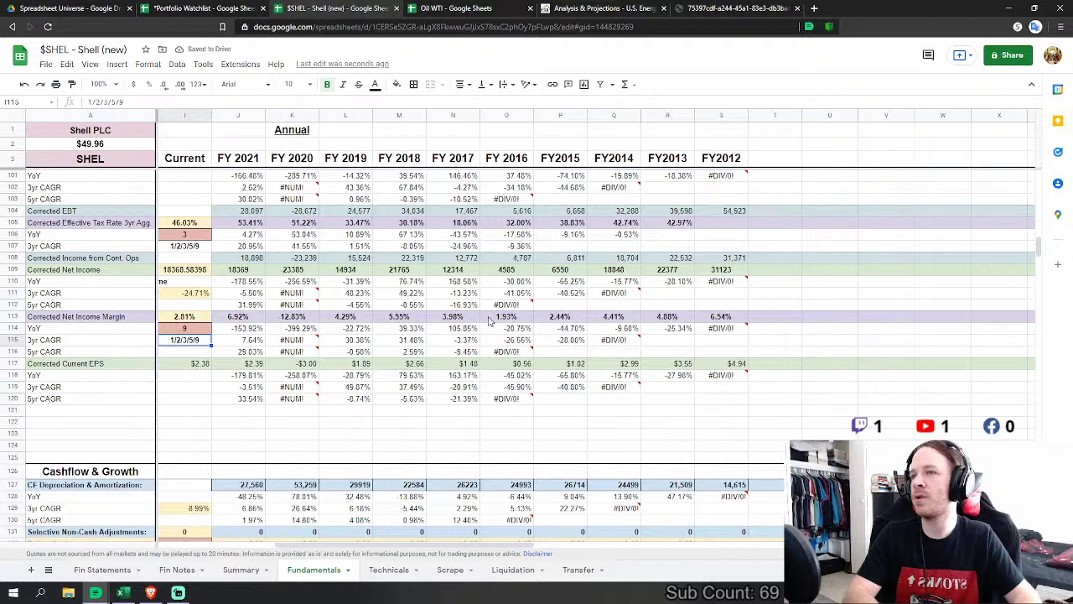
left_click_drag(495, 321, 725, 318)
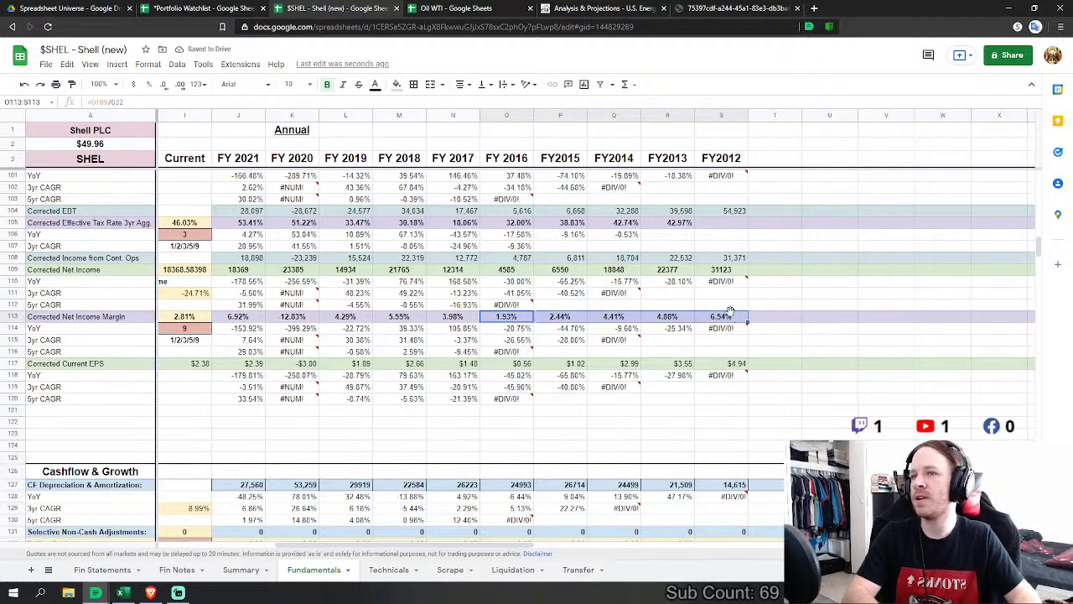
left_click(192, 411)
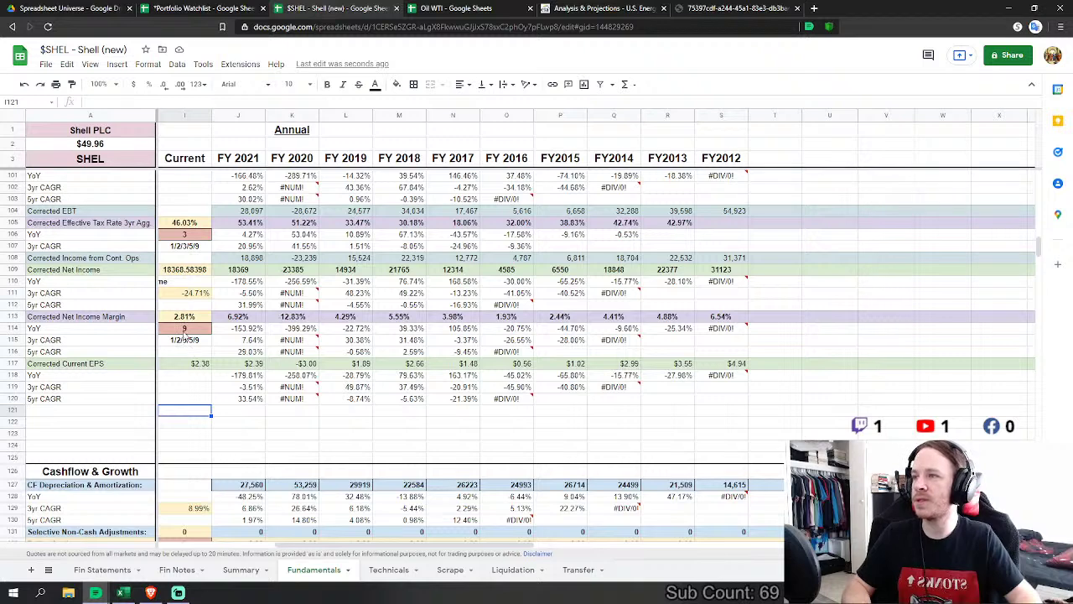
Step: Set the year-period selector I106 below the Current Corrected Effective Tax Rate to 5
scroll(189, 348, "up", 2)
left_click(181, 295)
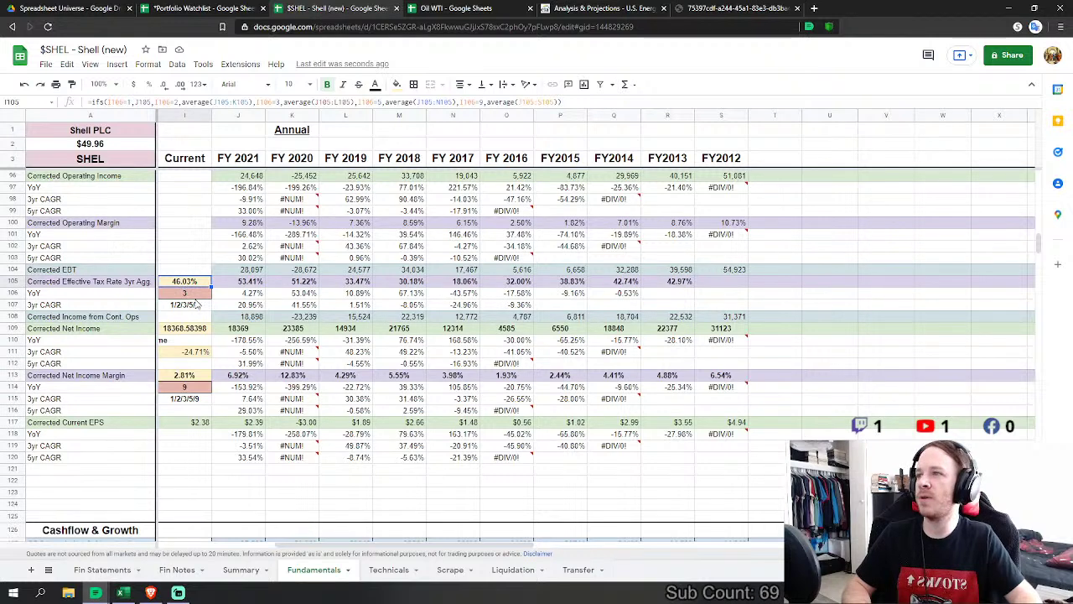
type("5")
key("Return")
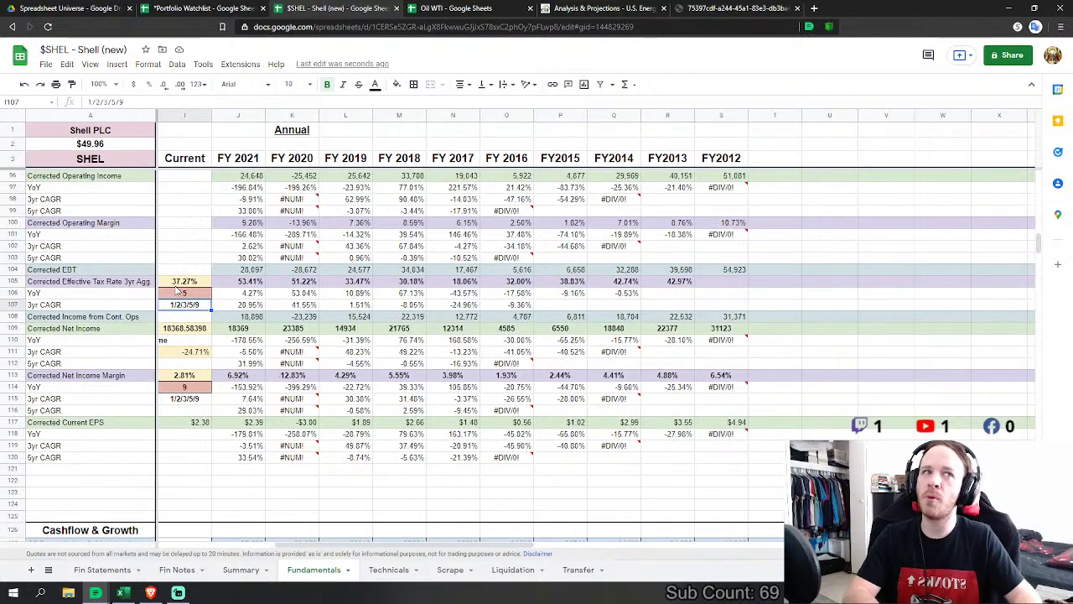
left_click(184, 258)
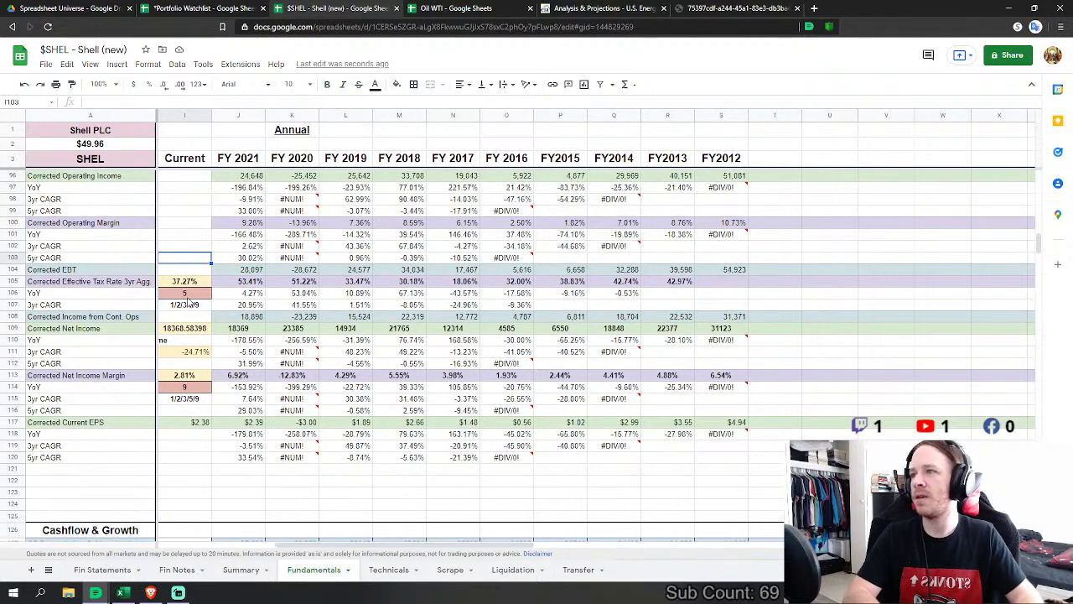
Step: Try 1 in the Cost of Debt year-period selector I61, check the effect on the Terminal and Forecast columns, and undo the change
scroll(215, 261, "up", 10)
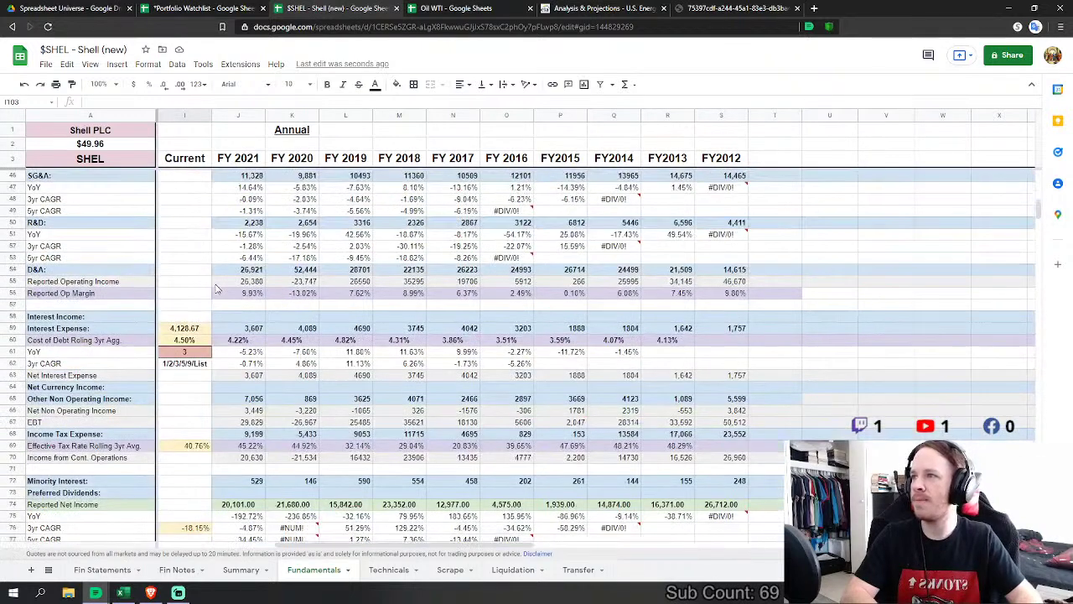
left_click(201, 353)
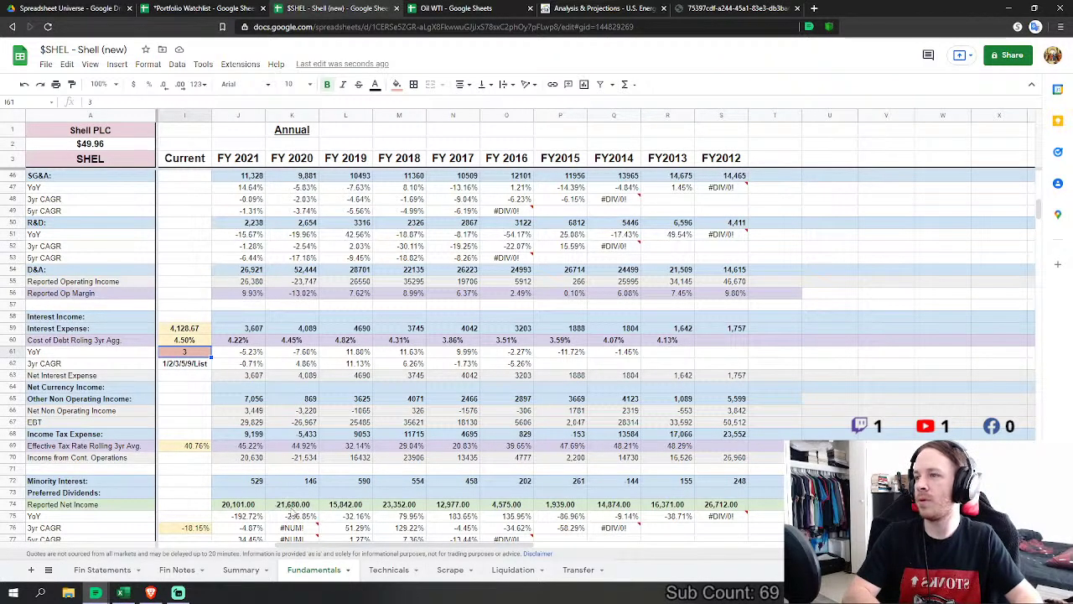
type("1")
key("Return")
left_click_drag(333, 548, 216, 548)
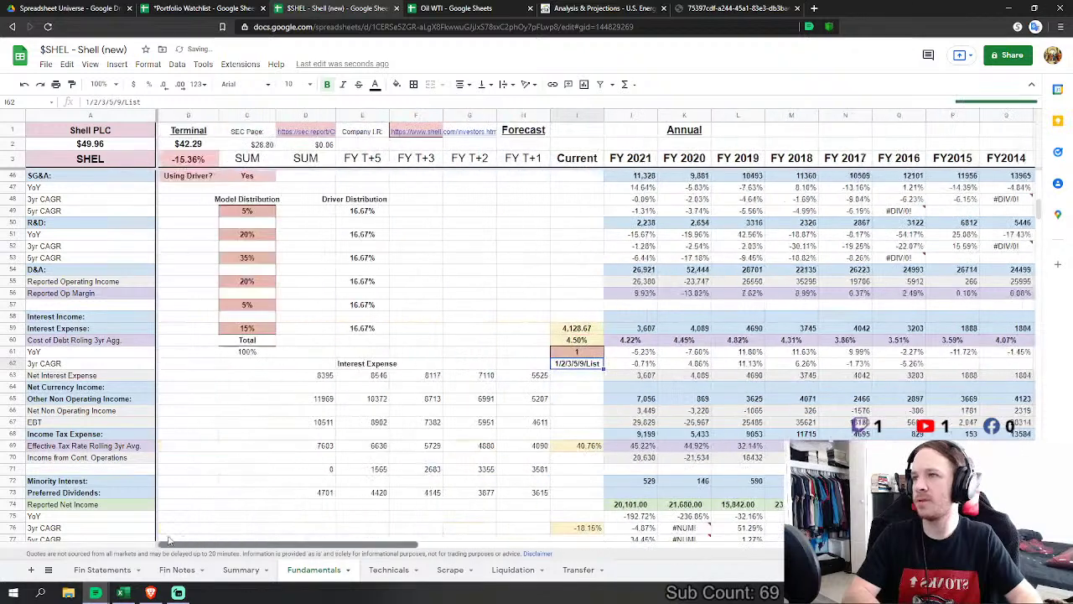
scroll(340, 328, "down", 2)
key("ctrl+z")
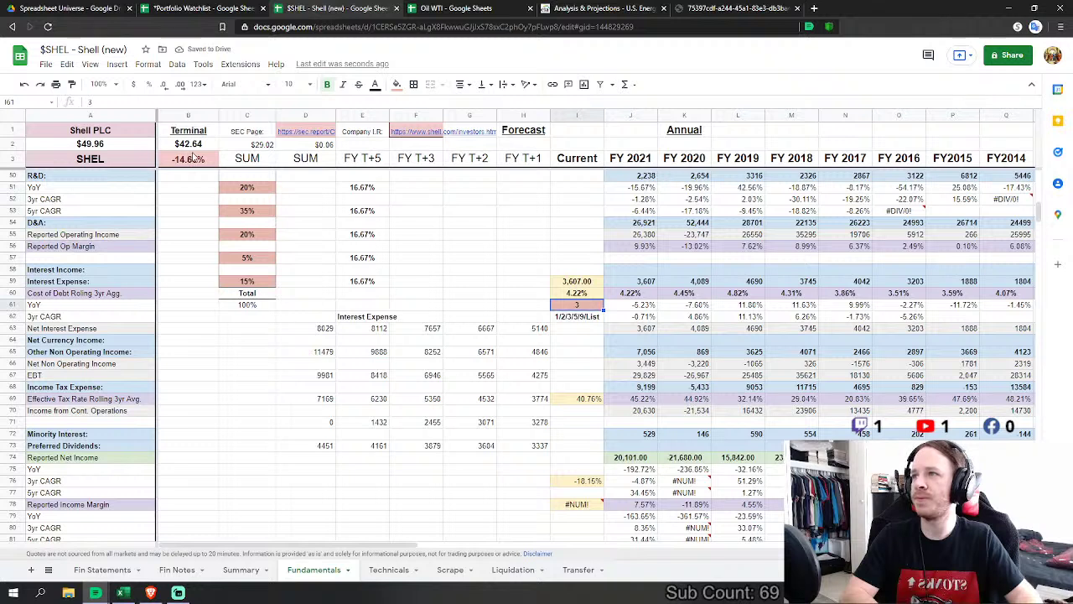
Step: Redo the last change so the Interest Expense period selector is 1, and go to the Leverage & Discount section
left_click(40, 84)
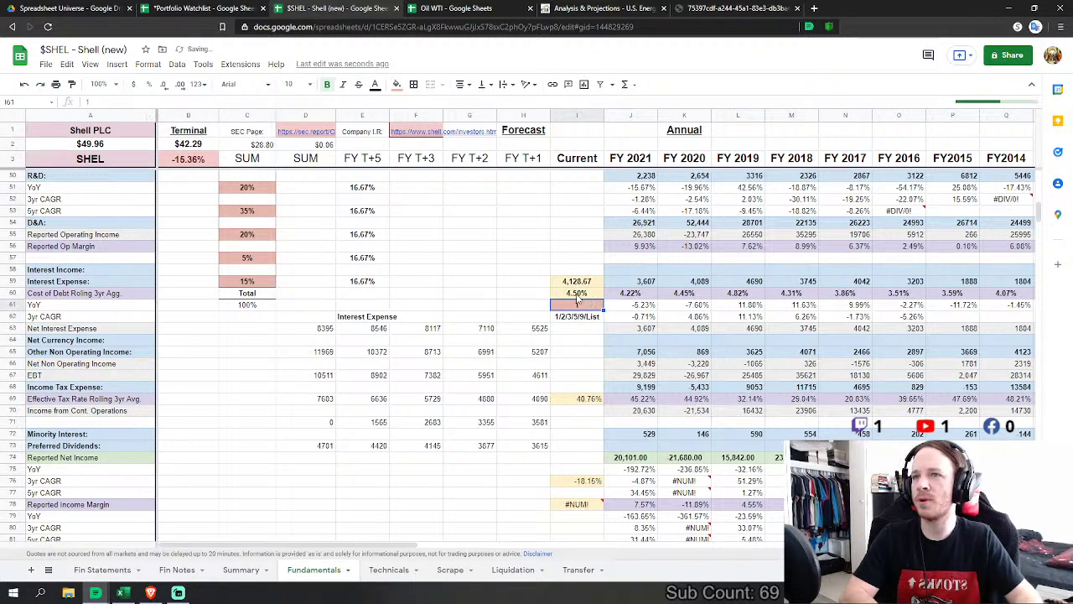
left_click(416, 269)
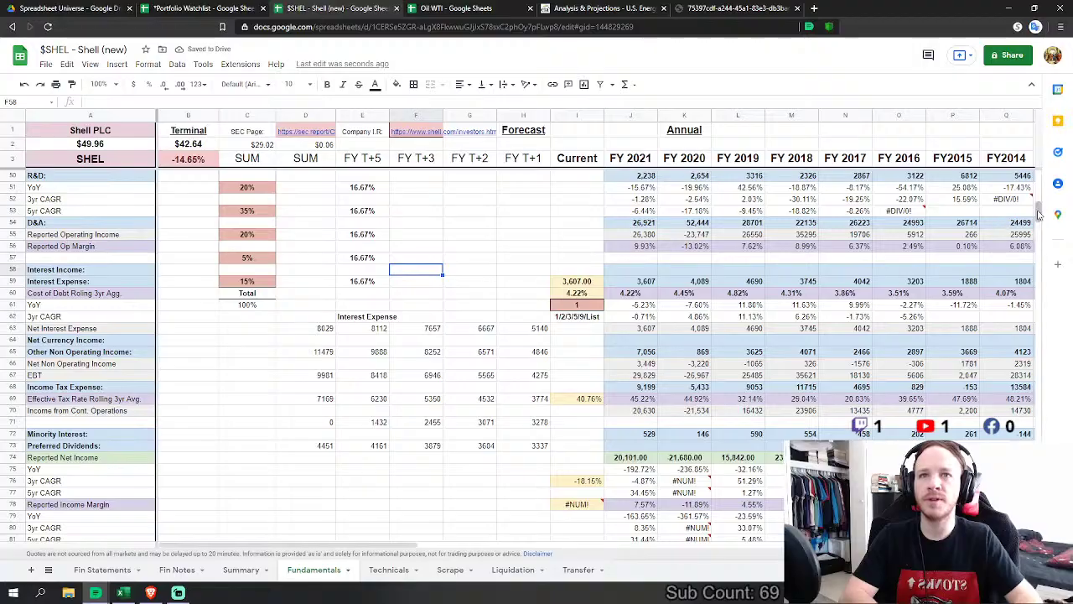
left_click_drag(1040, 215, 1039, 512)
scroll(520, 356, "down", 3)
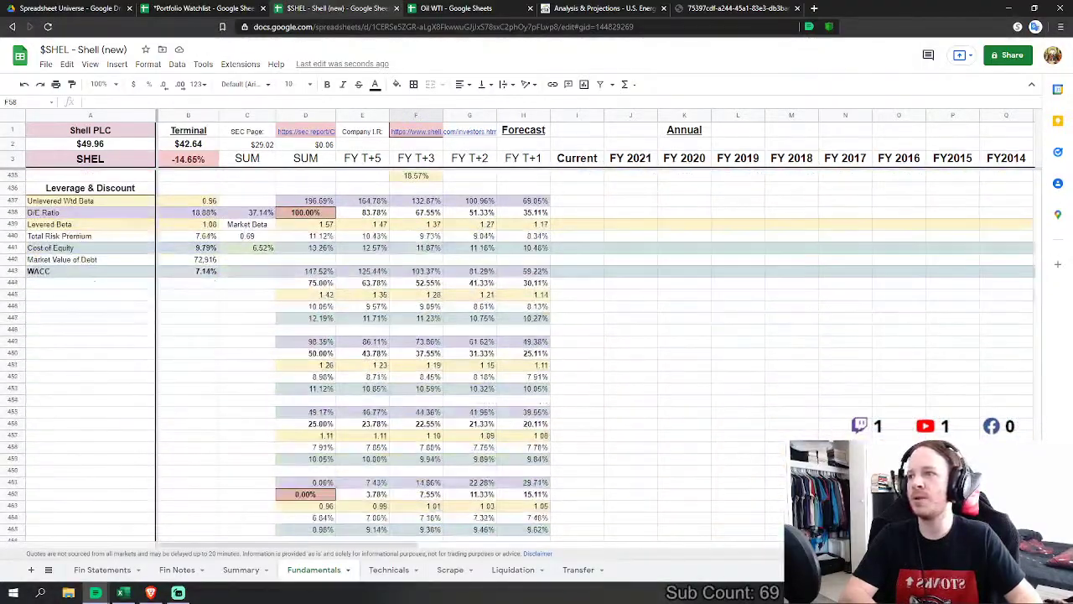
Step: Examine the Leverage & Discount scenarios together with the Debt maturity table, including book amounts and rates
scroll(520, 356, "down", 12)
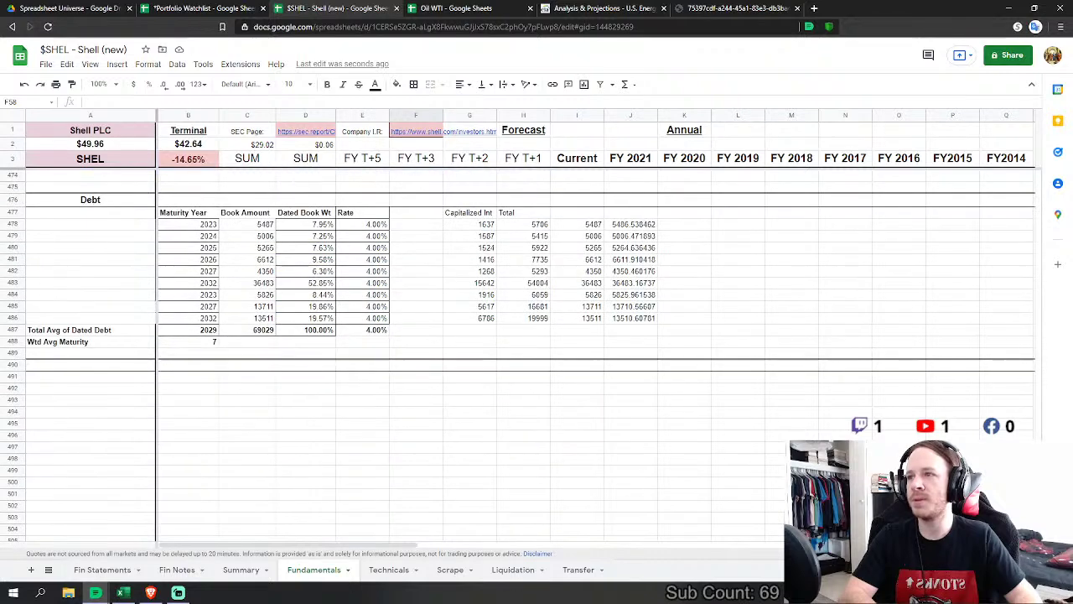
scroll(520, 357, "up", 11)
scroll(520, 357, "up", 5)
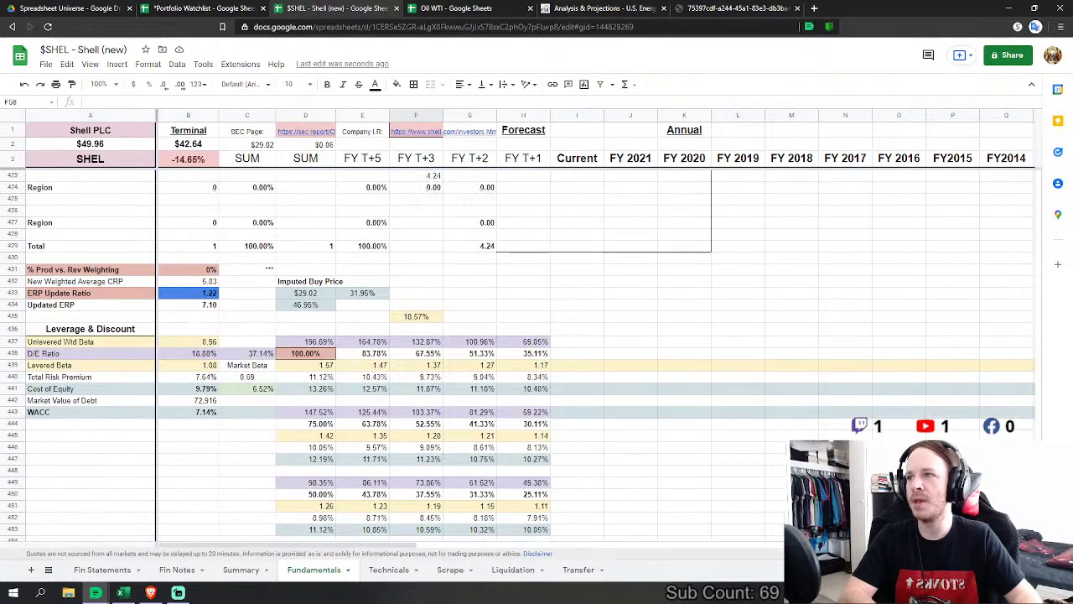
scroll(520, 357, "down", 12)
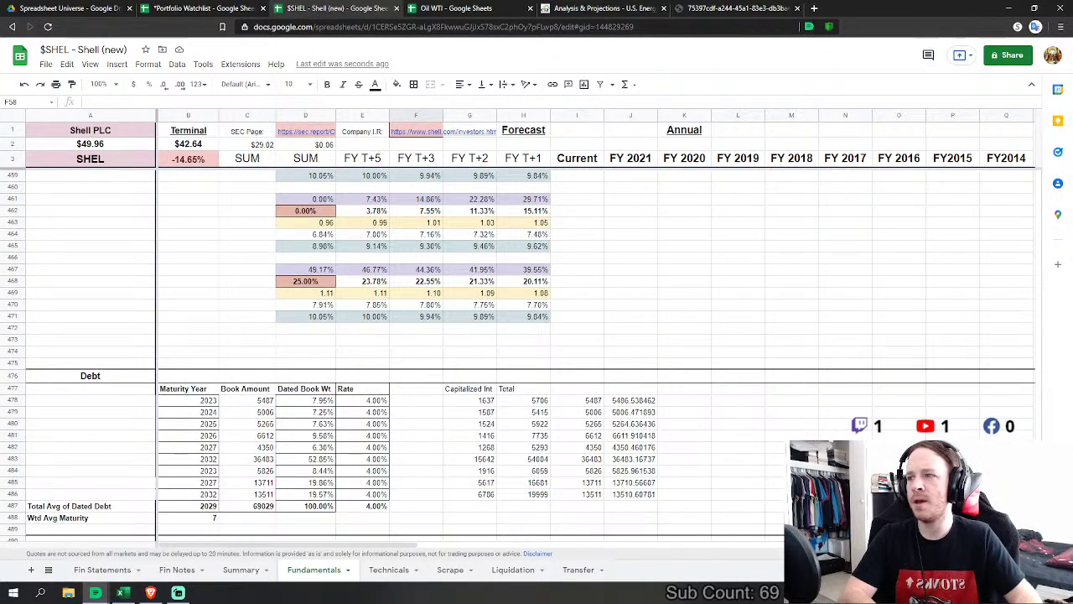
scroll(693, 330, "down", 1)
scroll(693, 331, "down", 1)
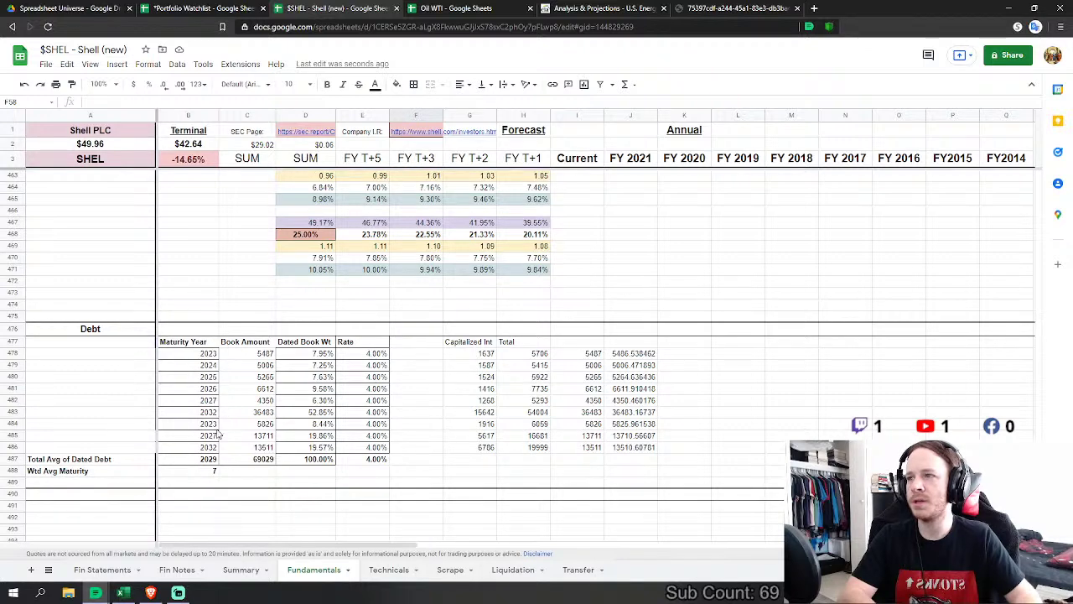
scroll(177, 319, "up", 10)
scroll(177, 289, "down", 10)
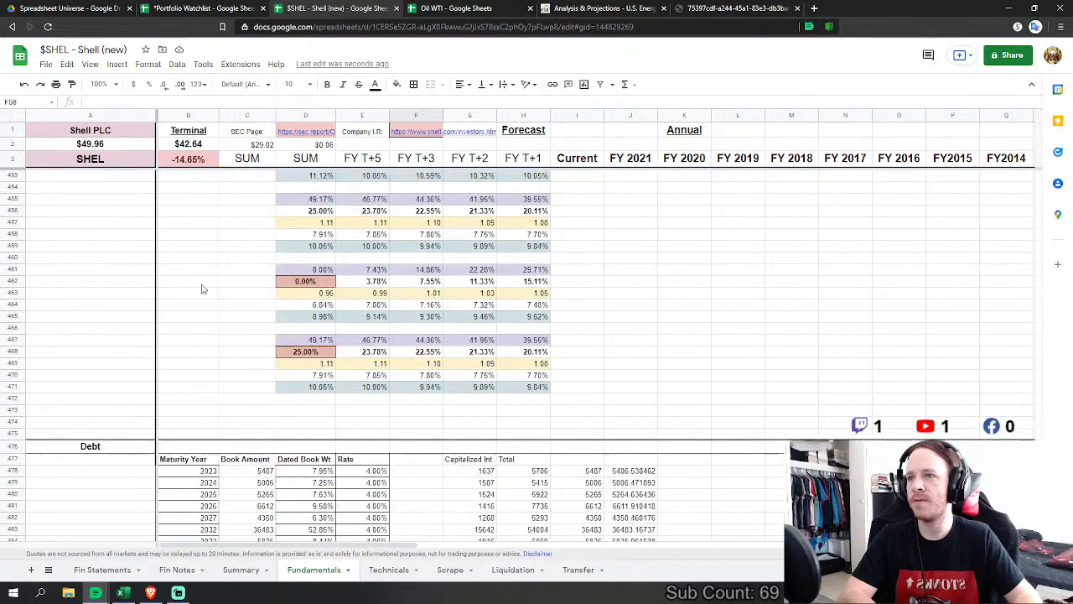
scroll(889, 311, "up", 4)
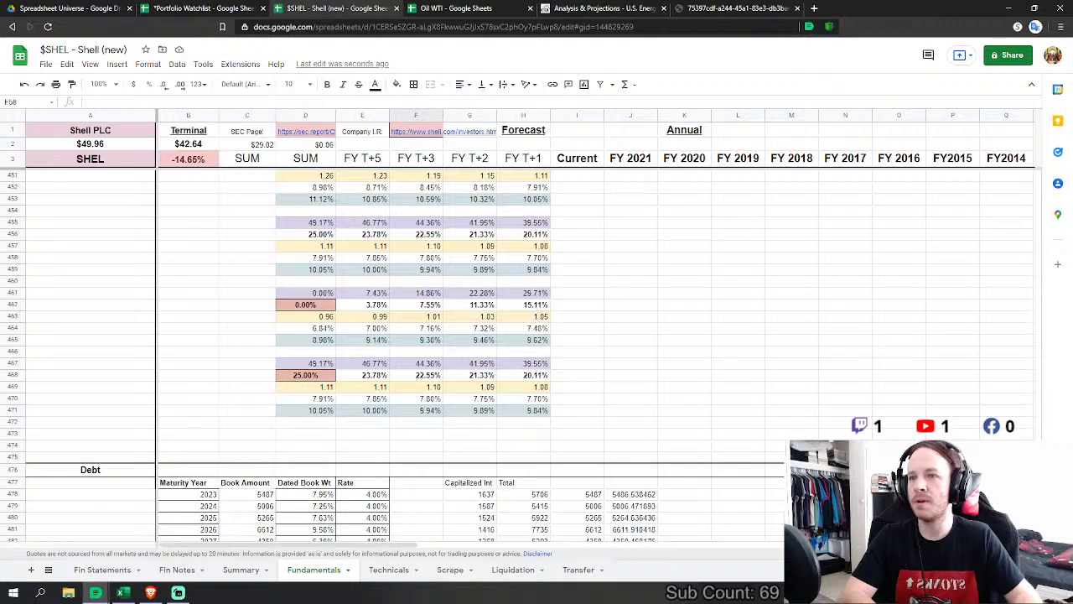
scroll(869, 376, "down", 3)
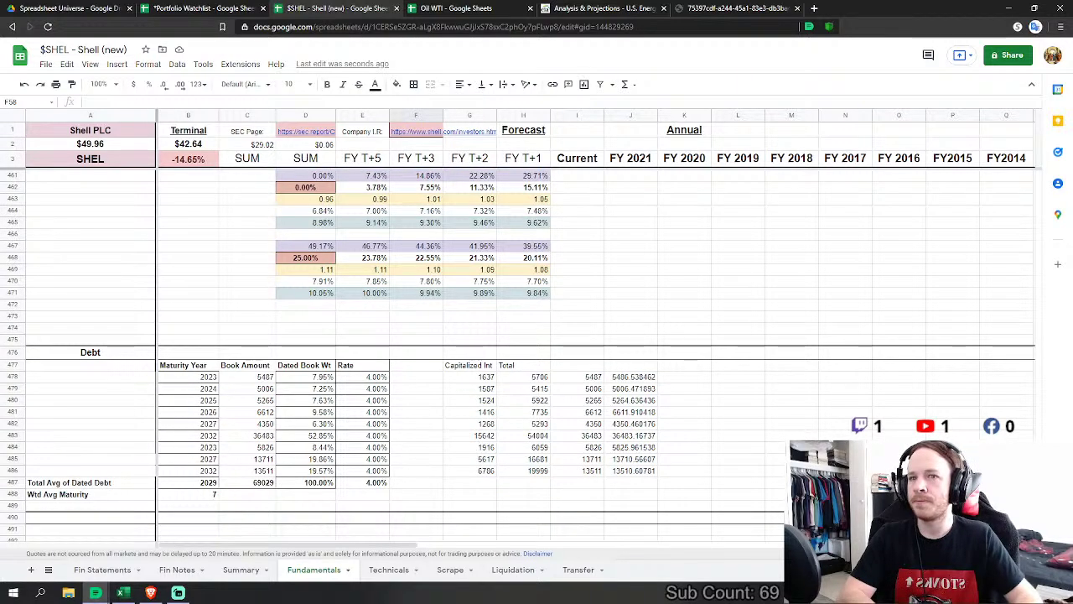
Step: Try List in the Interest Expense period selector (I61) and check the WACC and market value of debt
left_click_drag(1040, 503, 998, 222)
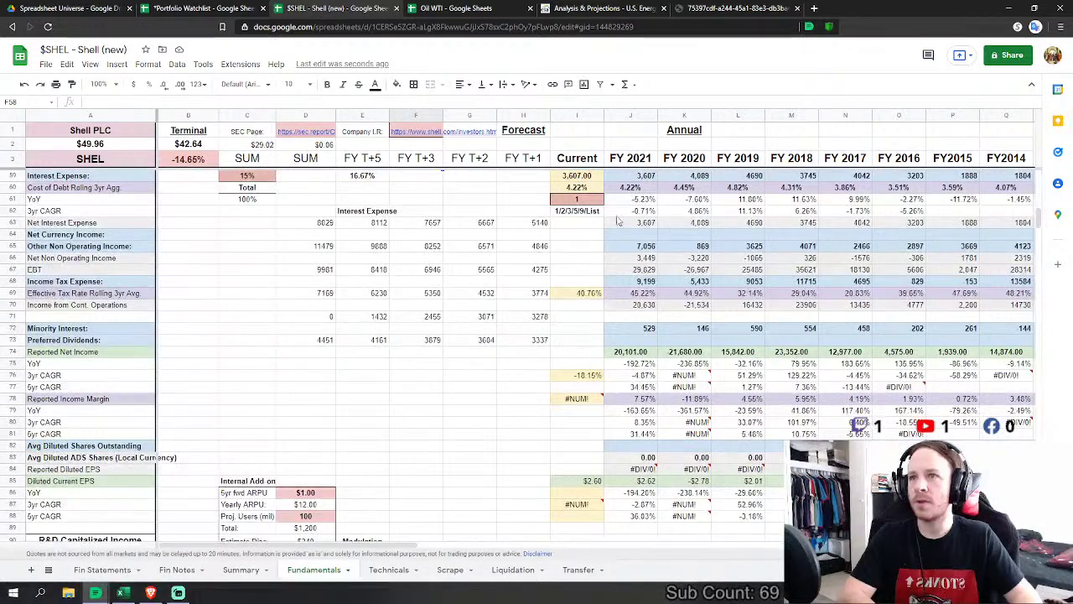
left_click(558, 202)
type("Liwst")
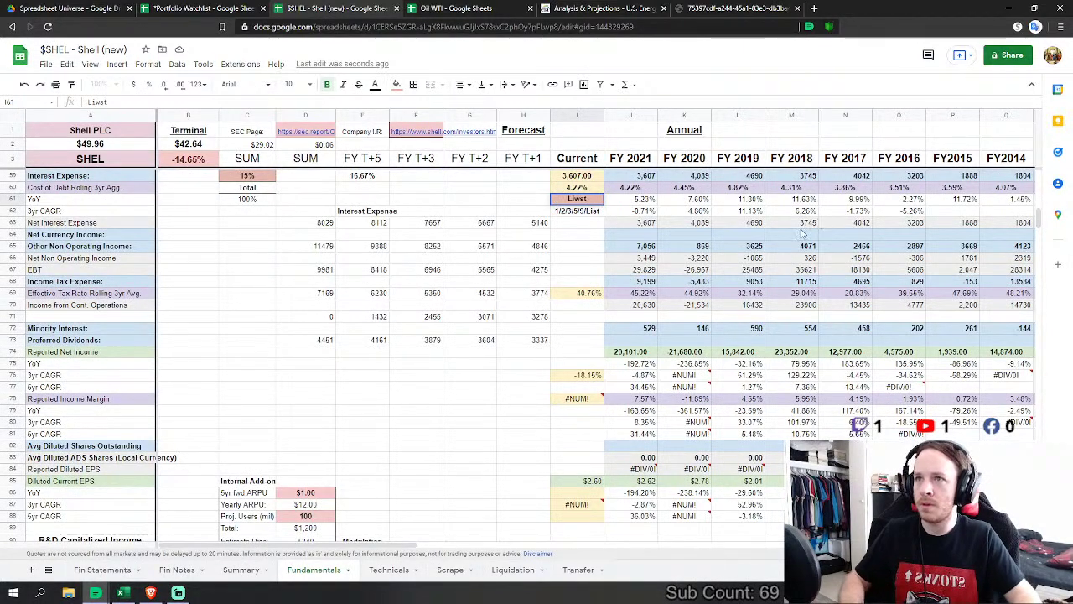
key("BackSpace")
key("BackSpace")
key("BackSpace")
type("s")
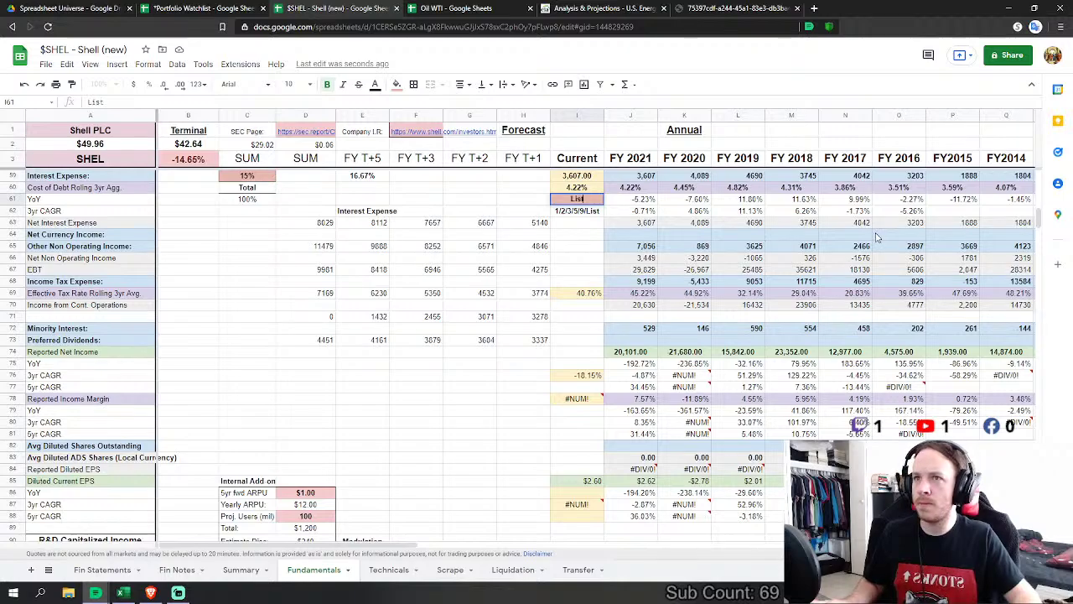
type("t")
key("Return")
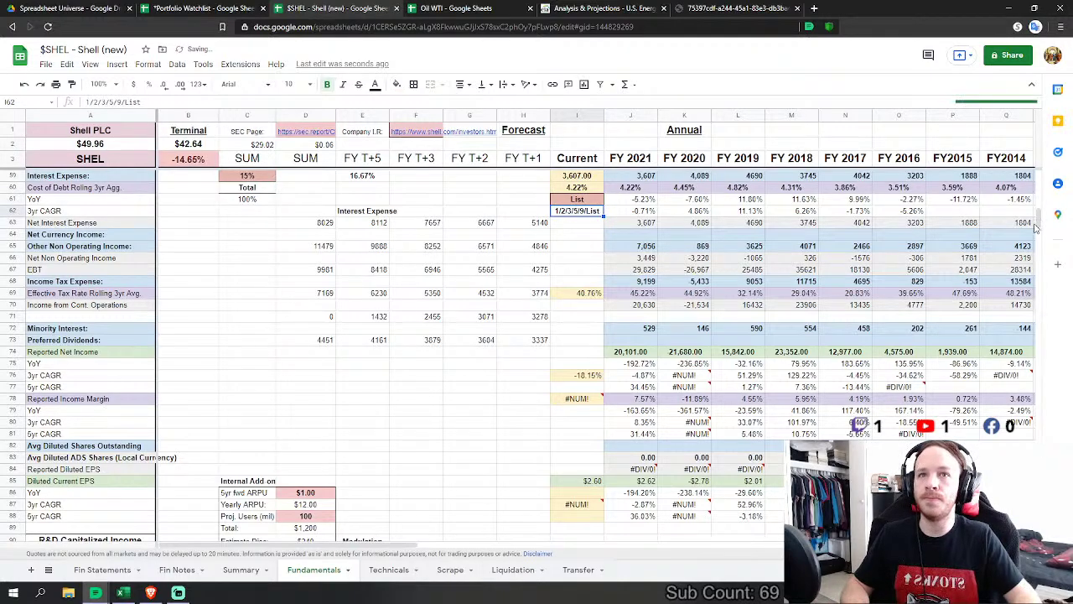
left_click_drag(1040, 223, 1038, 487)
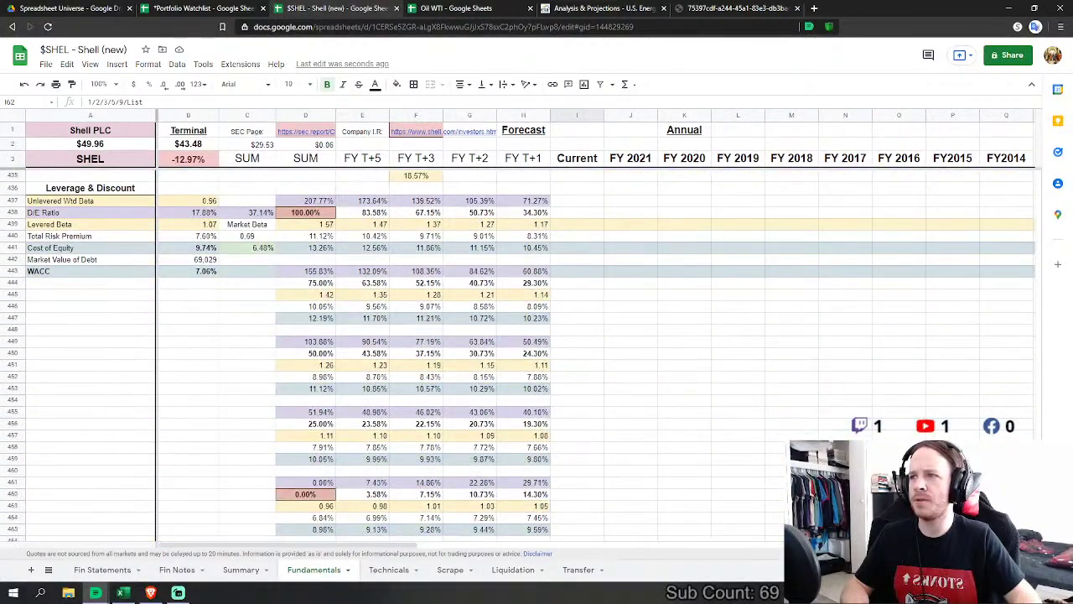
Step: Undo the List entry and set the Interest Expense period selector to 3
left_click(24, 89)
scroll(335, 323, "up", 3)
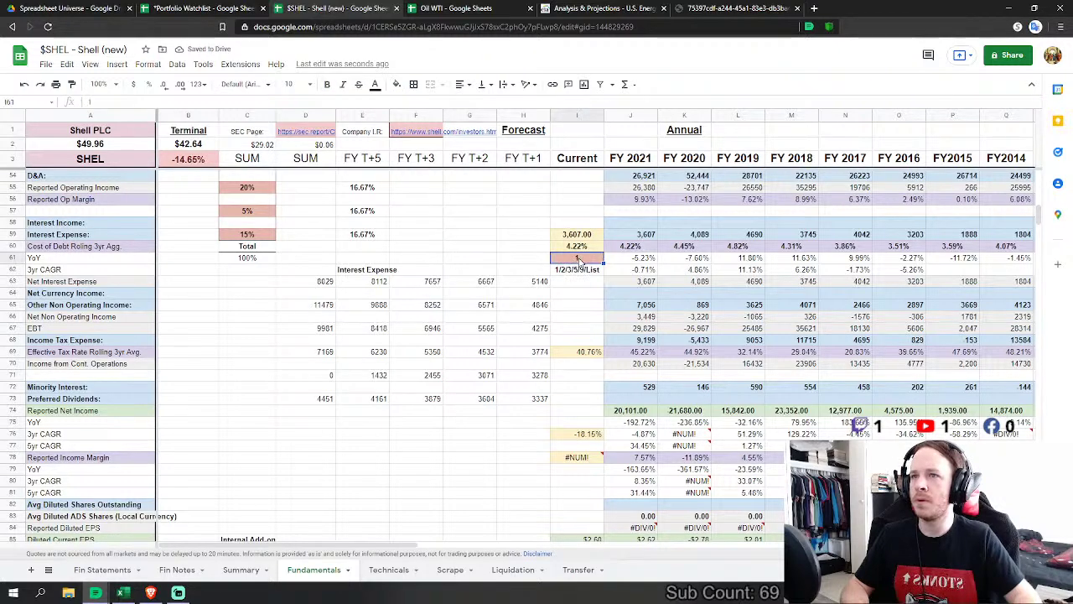
type("3")
key("Return")
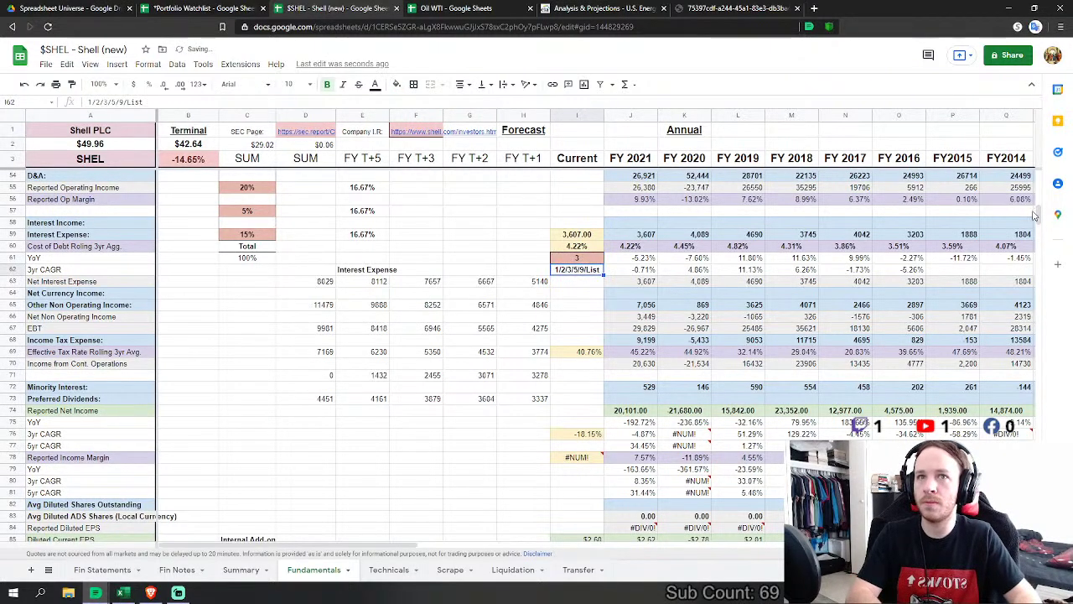
left_click_drag(1034, 217, 974, 211)
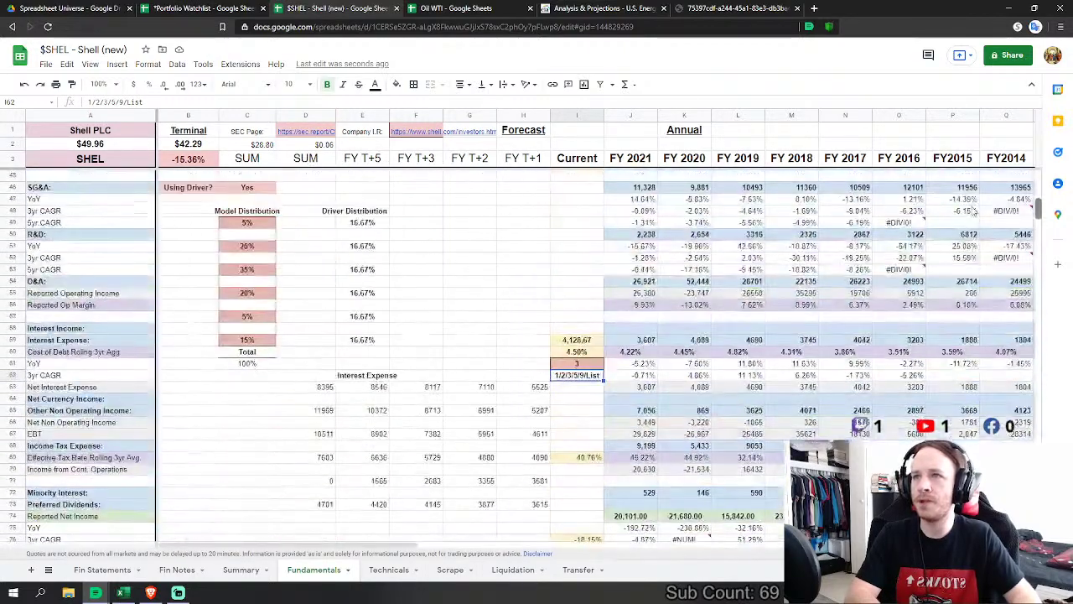
Step: Try 5 in the Interest Expense period selector and undo that entry
left_click(470, 246)
left_click(577, 363)
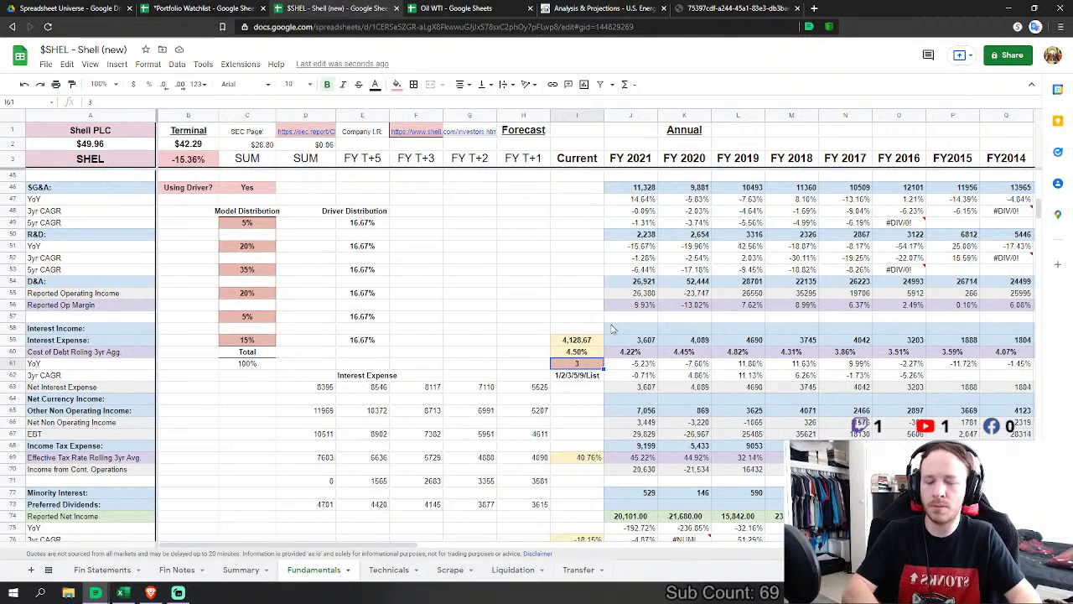
type("5")
key("Return")
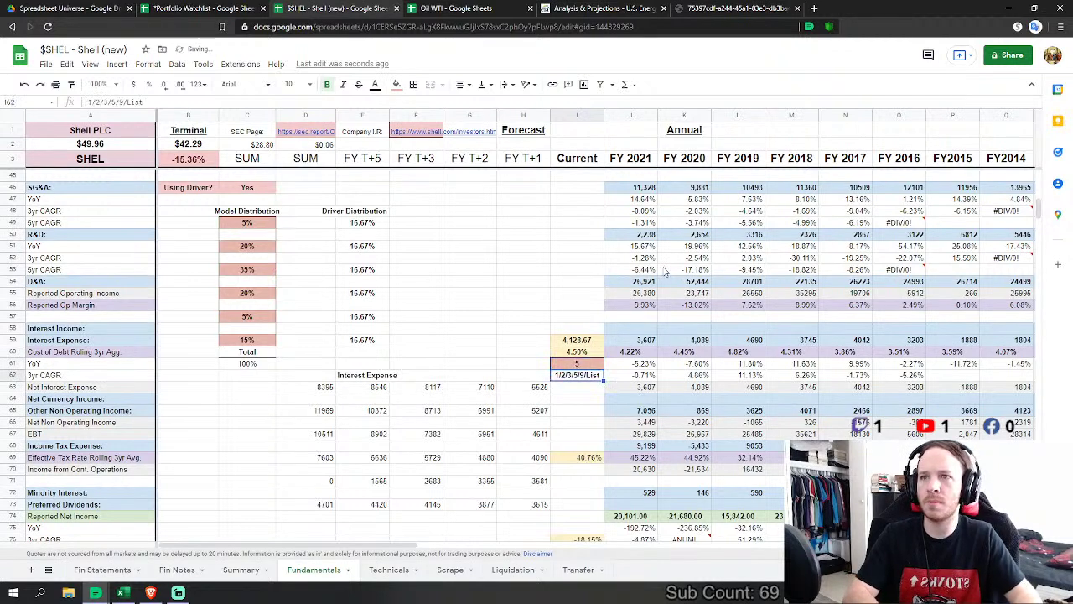
left_click(581, 361)
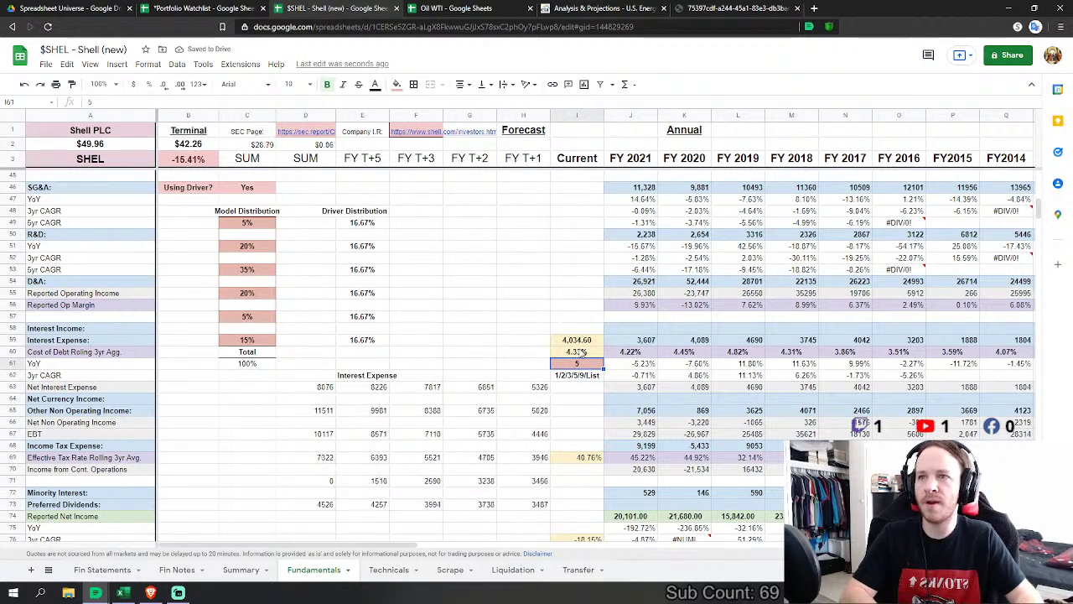
left_click(24, 84)
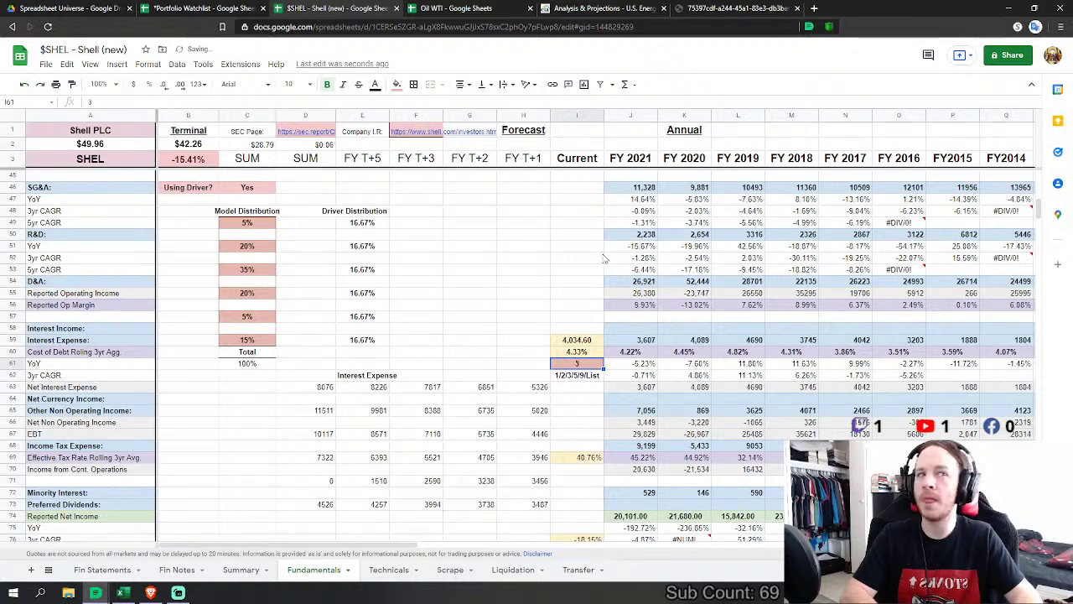
Step: Examine the Market Value of Debt formula, the WACC and the Debt table used to calculate it
scroll(939, 187, "down", 20)
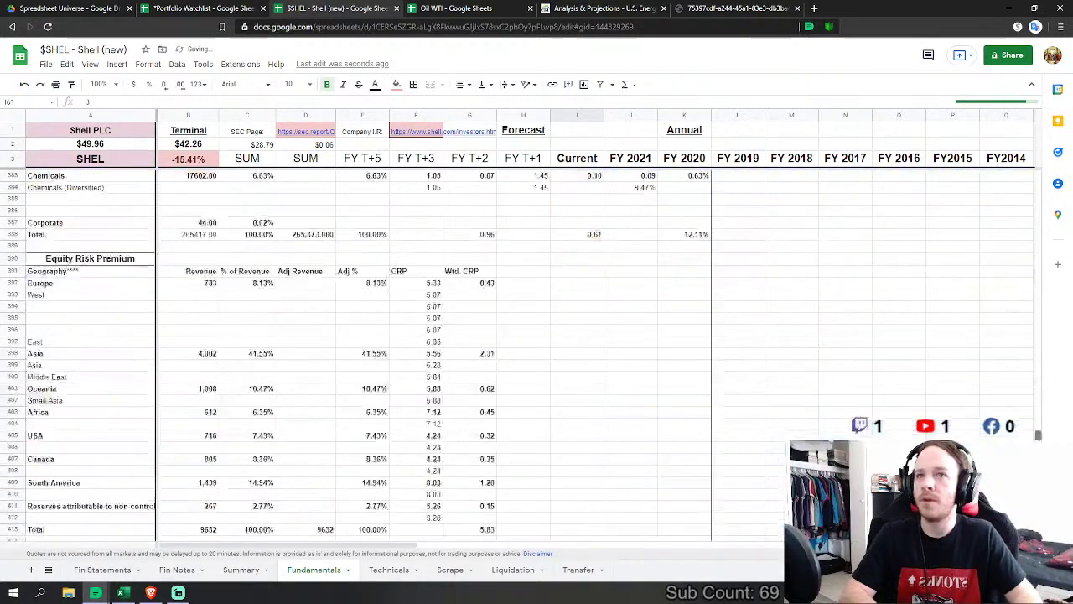
scroll(270, 220, "down", 2)
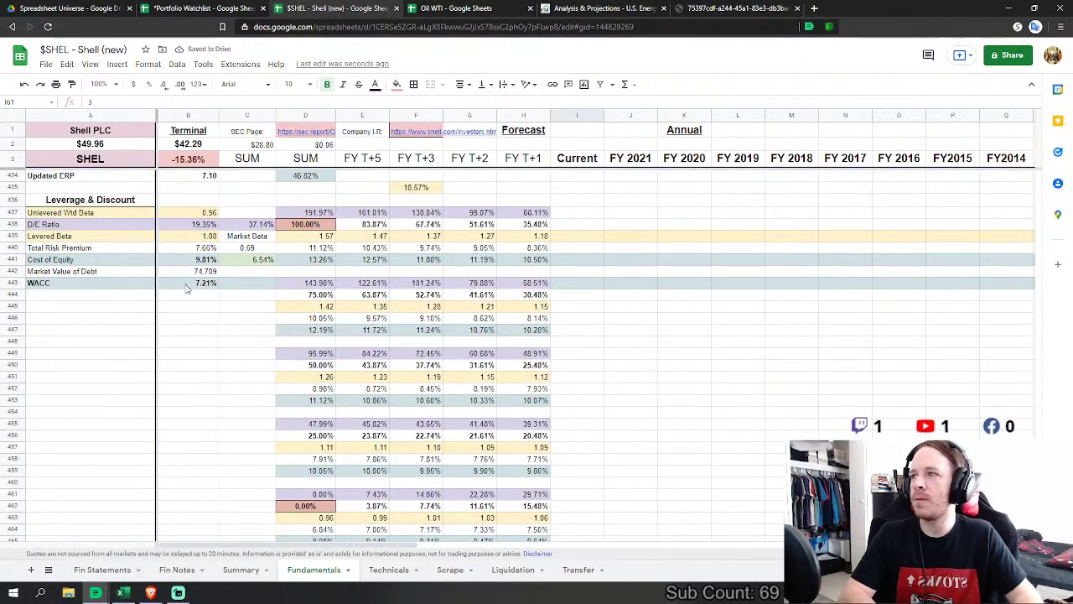
left_click(194, 271)
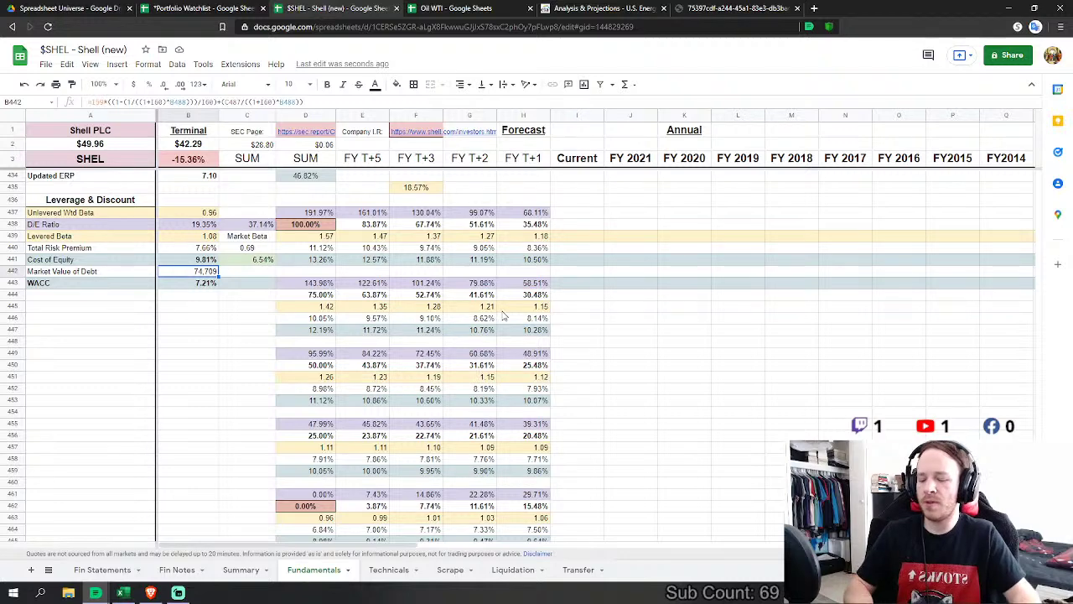
scroll(470, 432, "down", 10)
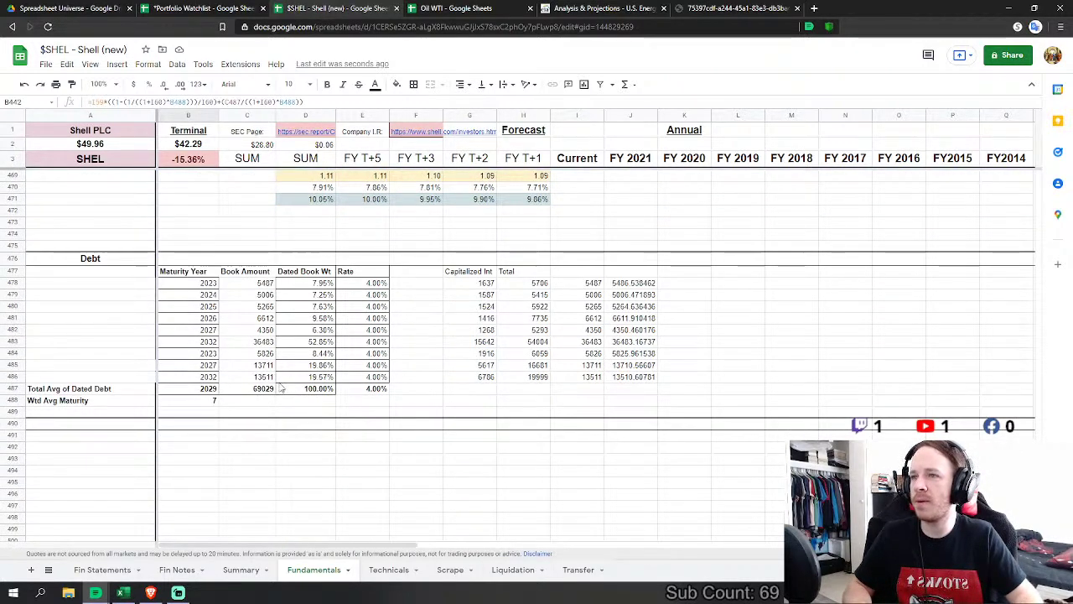
scroll(526, 359, "up", 10)
scroll(527, 359, "up", 6)
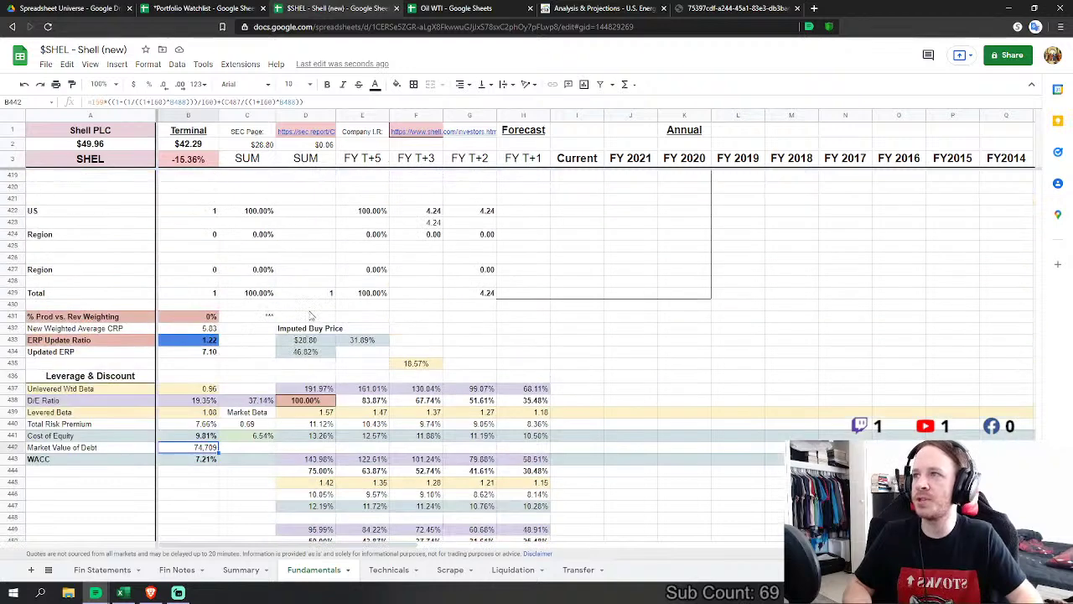
left_click(416, 251)
left_click(466, 307)
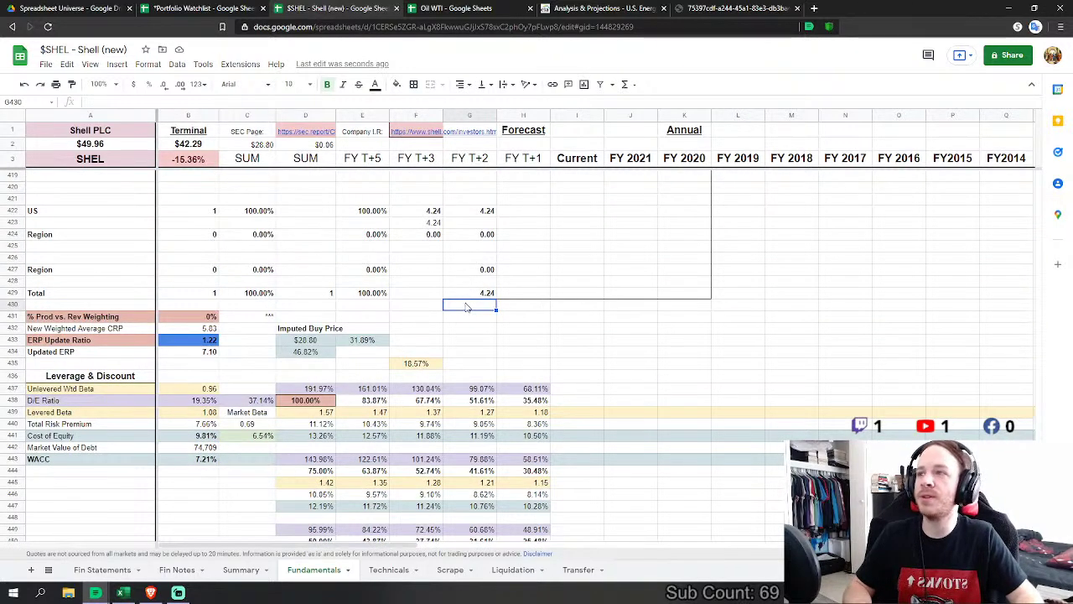
scroll(467, 307, "down", 2)
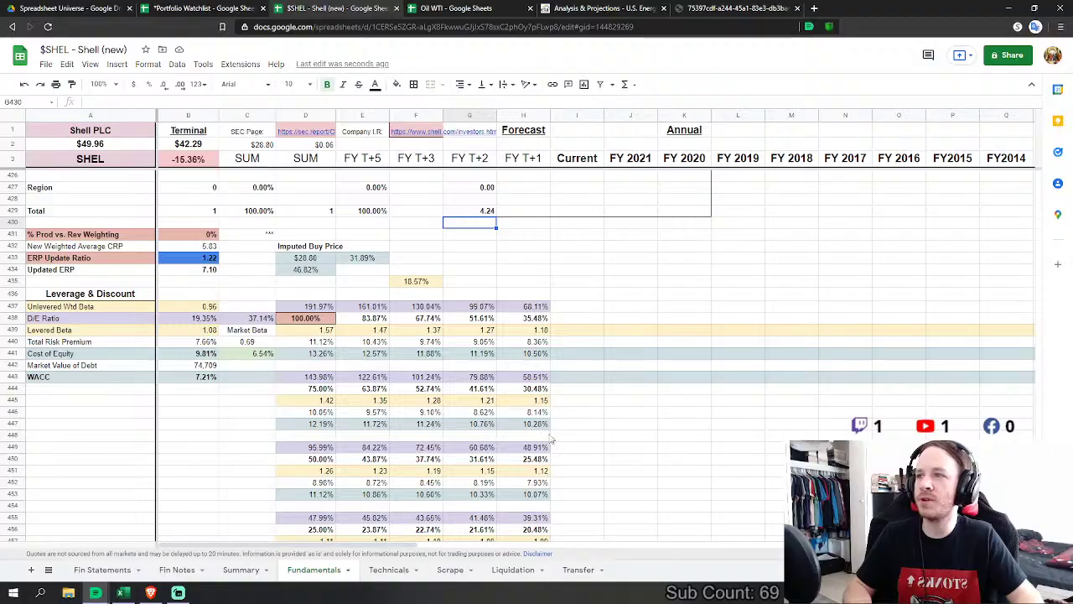
Step: Review the share count, market cap and debt rows starting the Fundamentals sheet, and open the Fin Notes sheet
scroll(1016, 214, "up", 20)
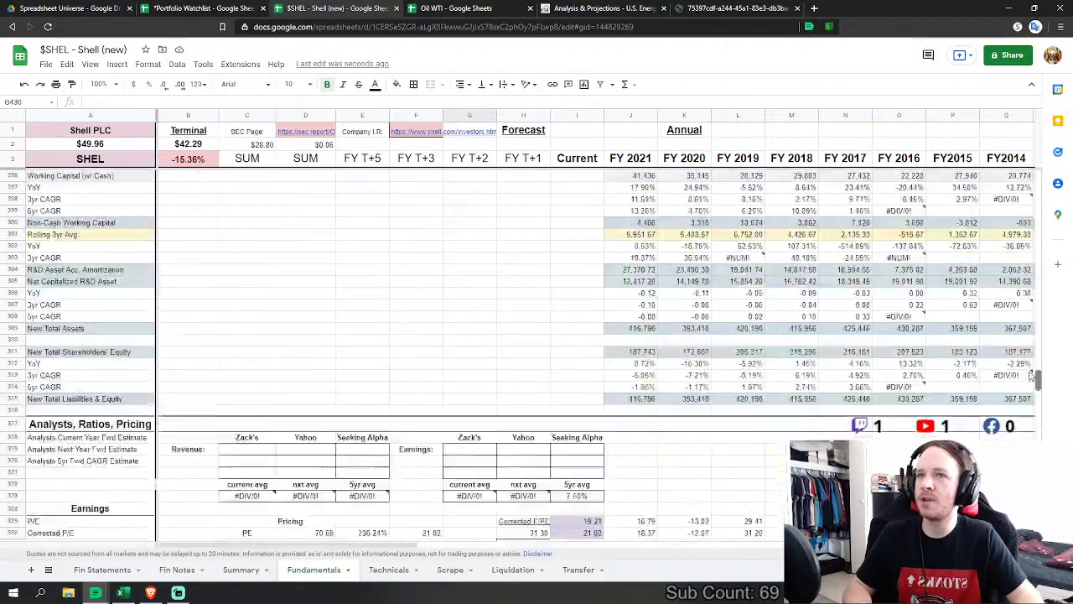
scroll(1016, 213, "up", 10)
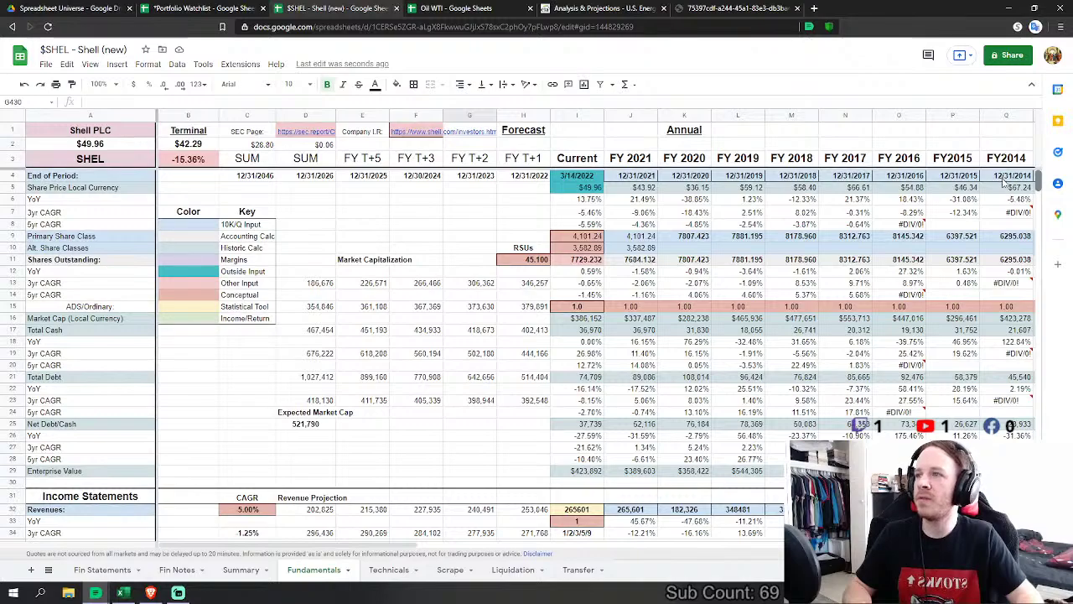
scroll(1007, 188, "down", 10)
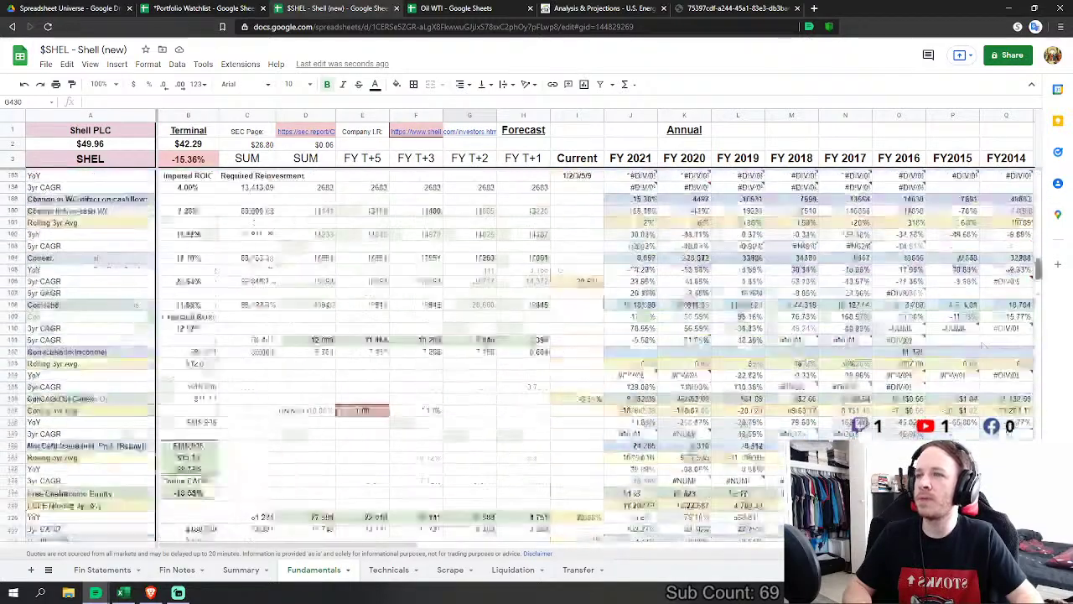
scroll(989, 126, "up", 10)
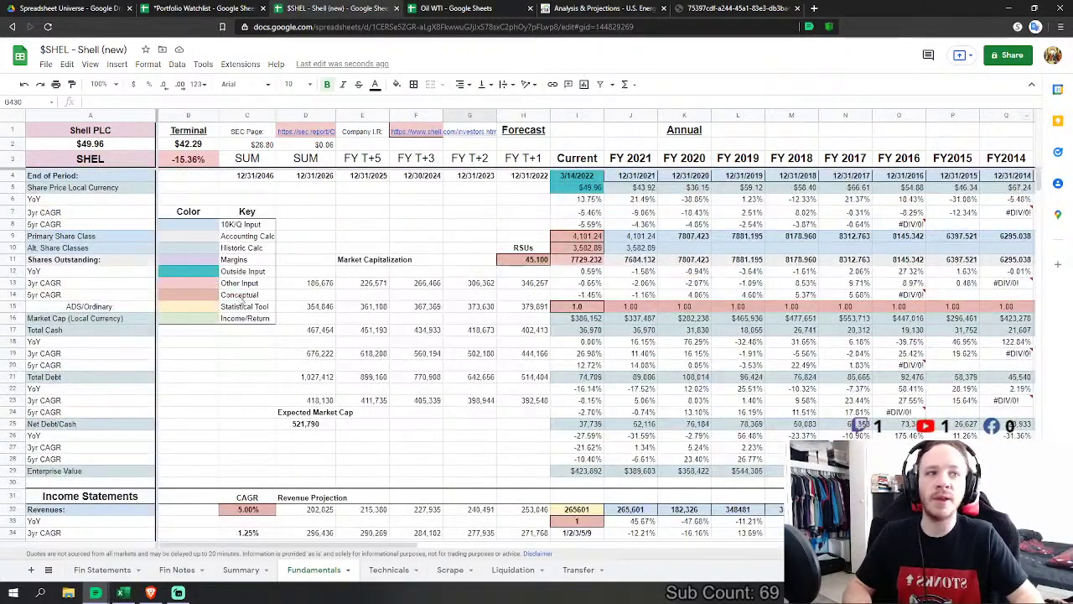
scroll(340, 409, "down", 2)
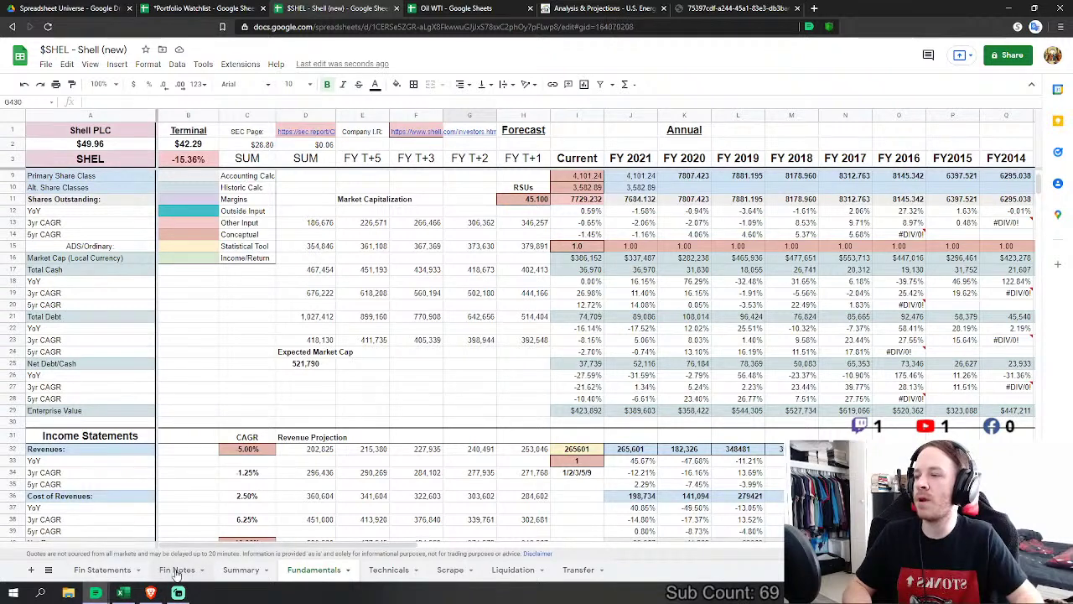
left_click(177, 570)
scroll(319, 460, "up", 5)
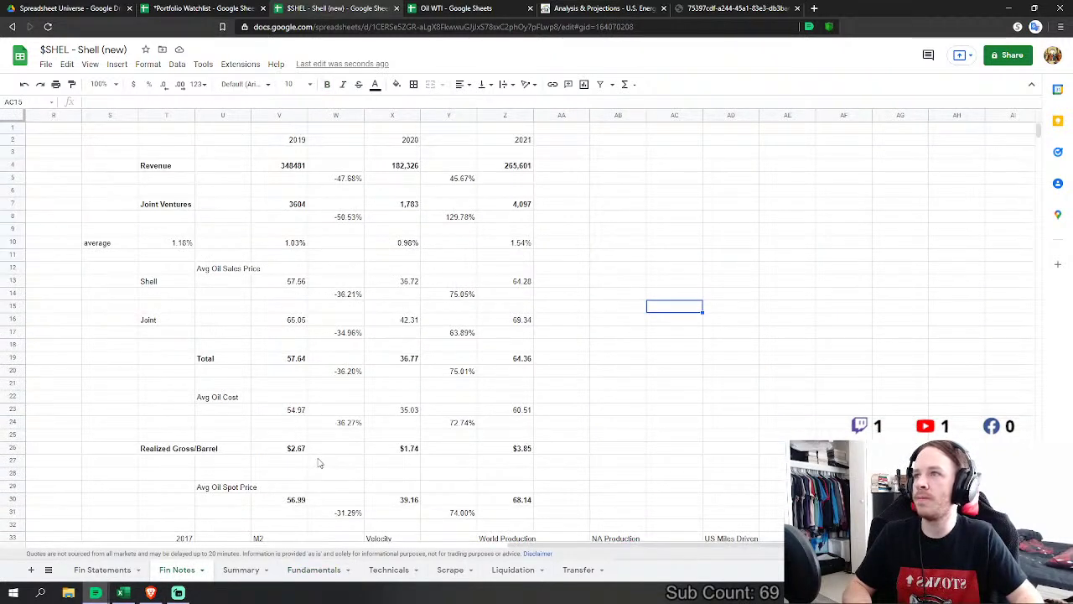
Step: Review the 2019 to 2021 revenue figures and their year-over-year changes on the Fin Notes sheet
left_click_drag(599, 549, 601, 551)
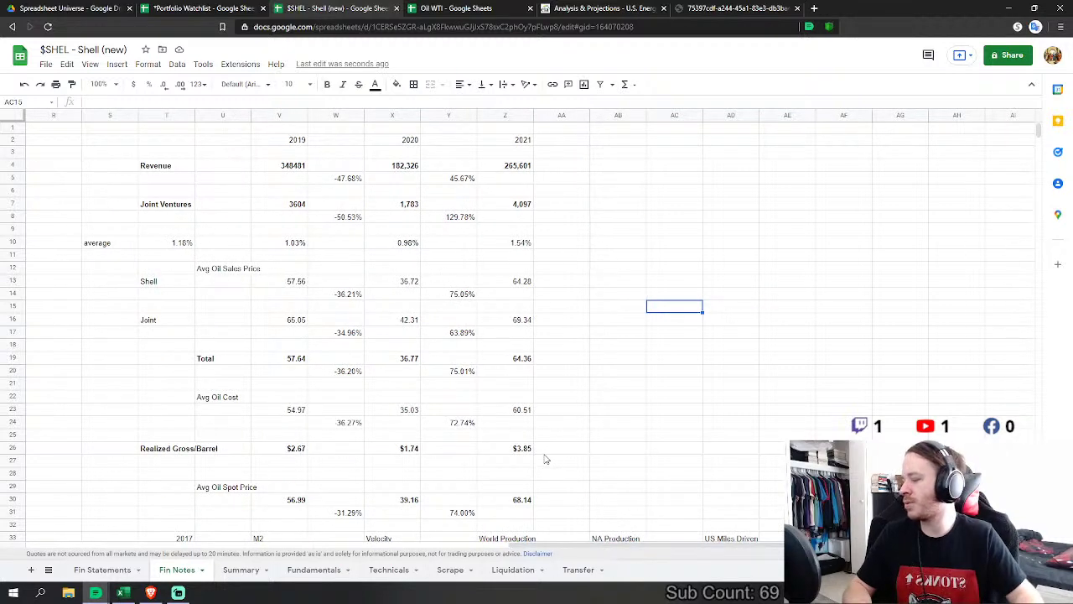
left_click(600, 251)
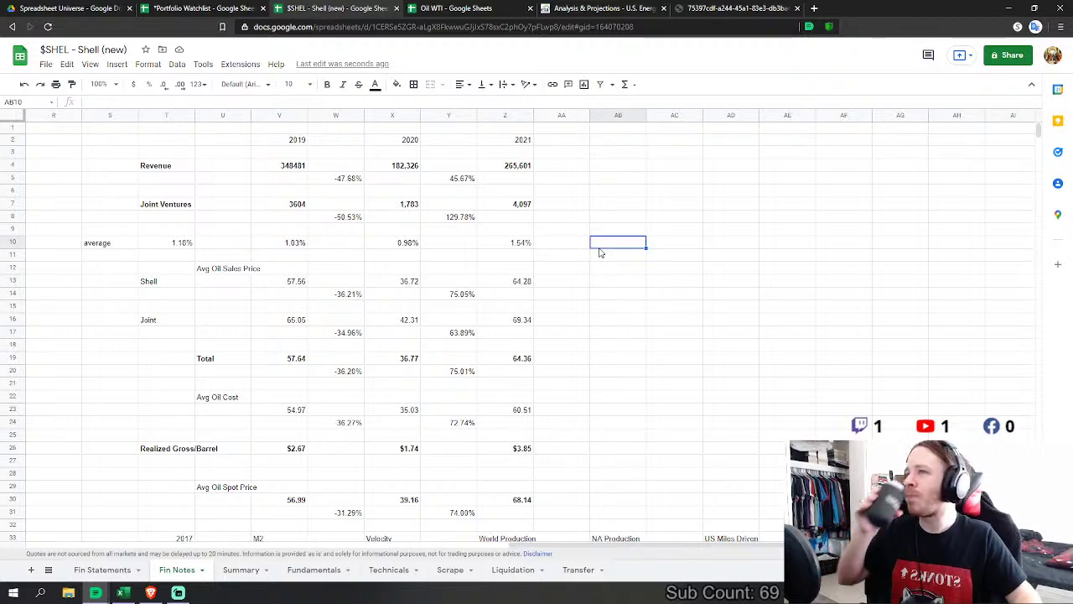
left_click(281, 168)
left_click(390, 167)
left_click(510, 169)
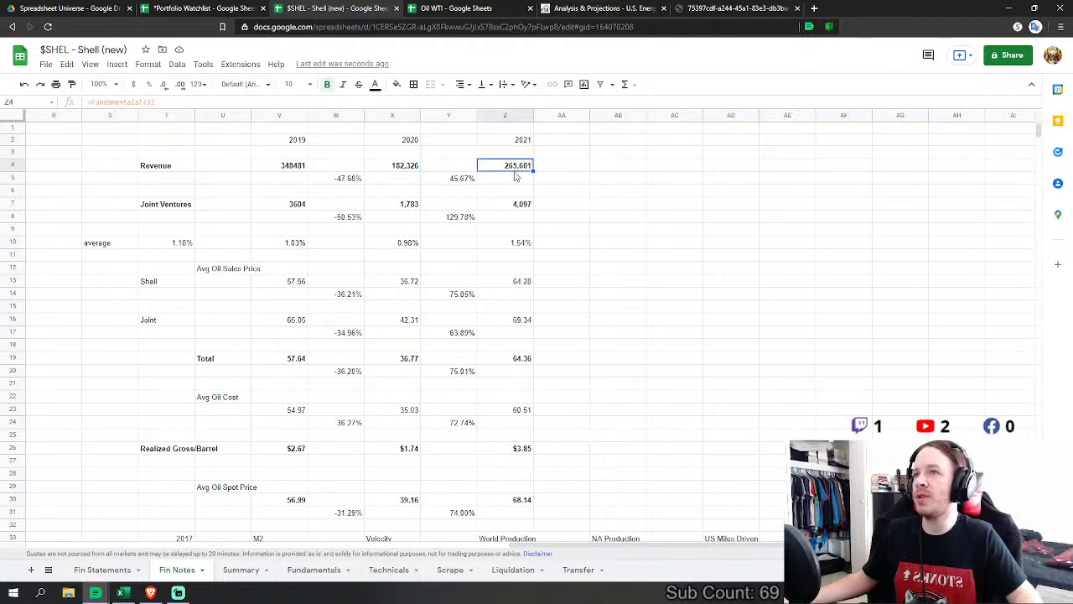
left_click(354, 181)
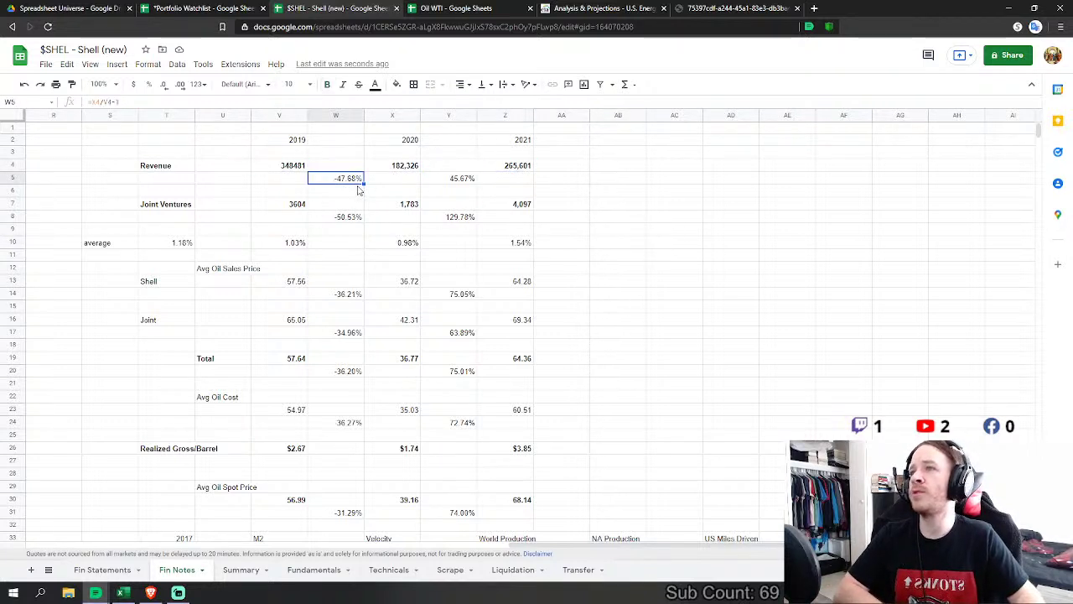
left_click(471, 182)
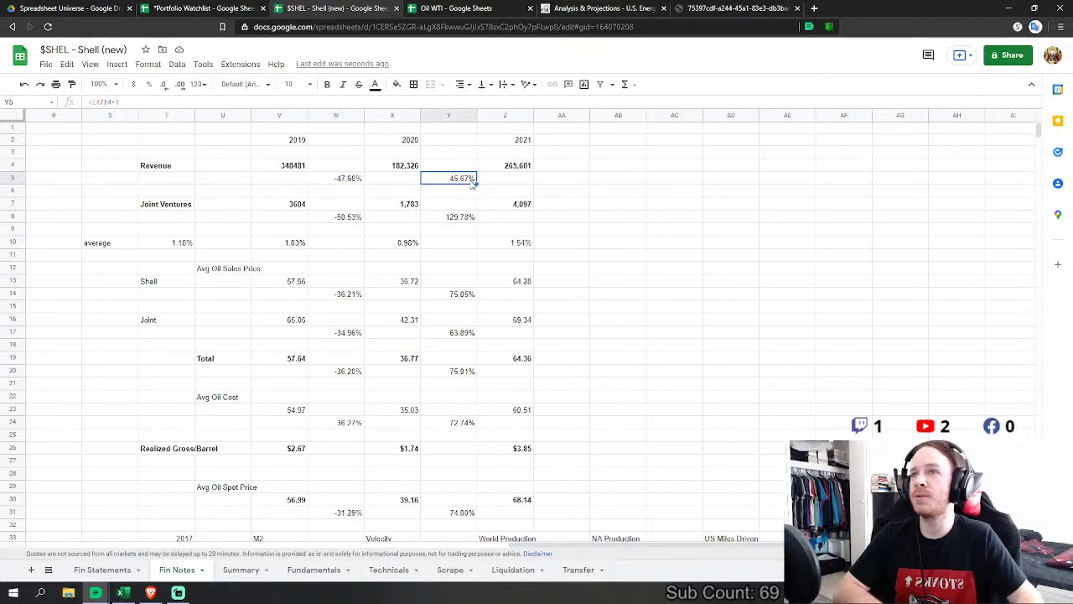
Step: Review the Joint Ventures row, its yearly changes and the formula behind its average share of revenue
left_click(183, 209)
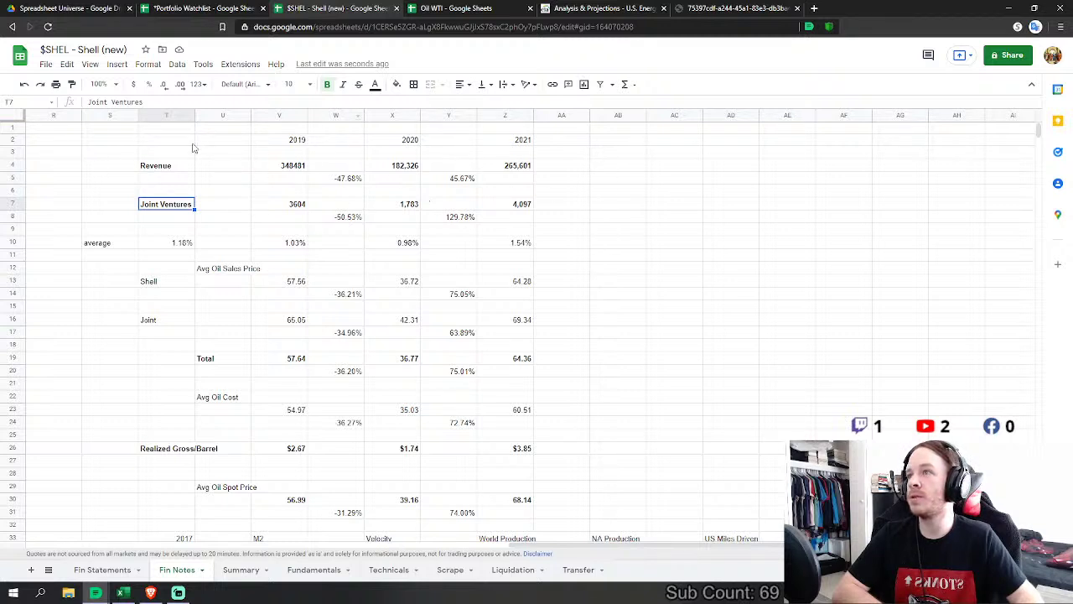
left_click(260, 229)
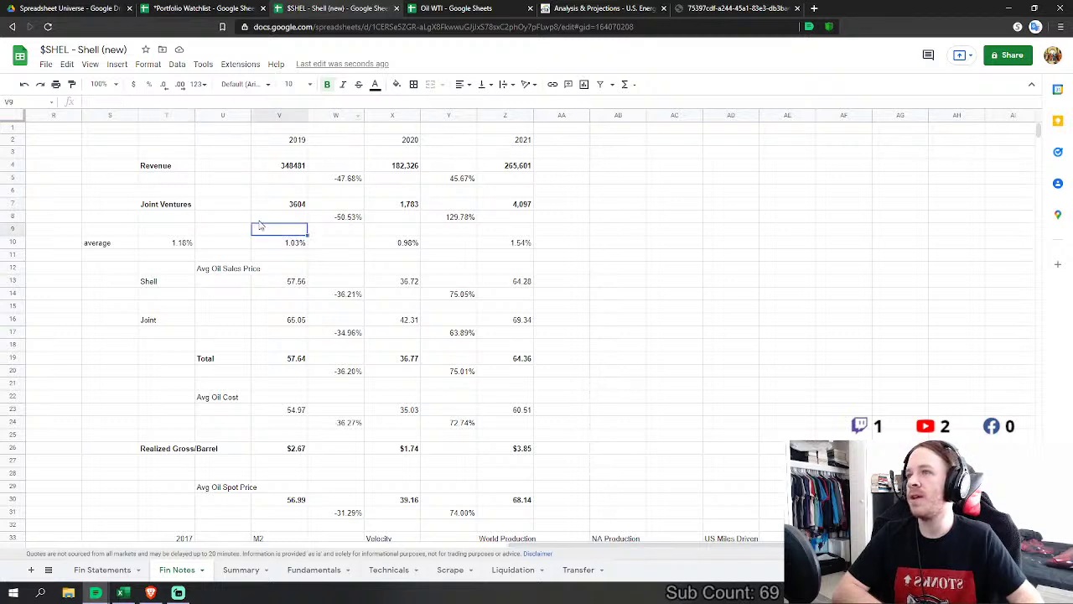
left_click(181, 206)
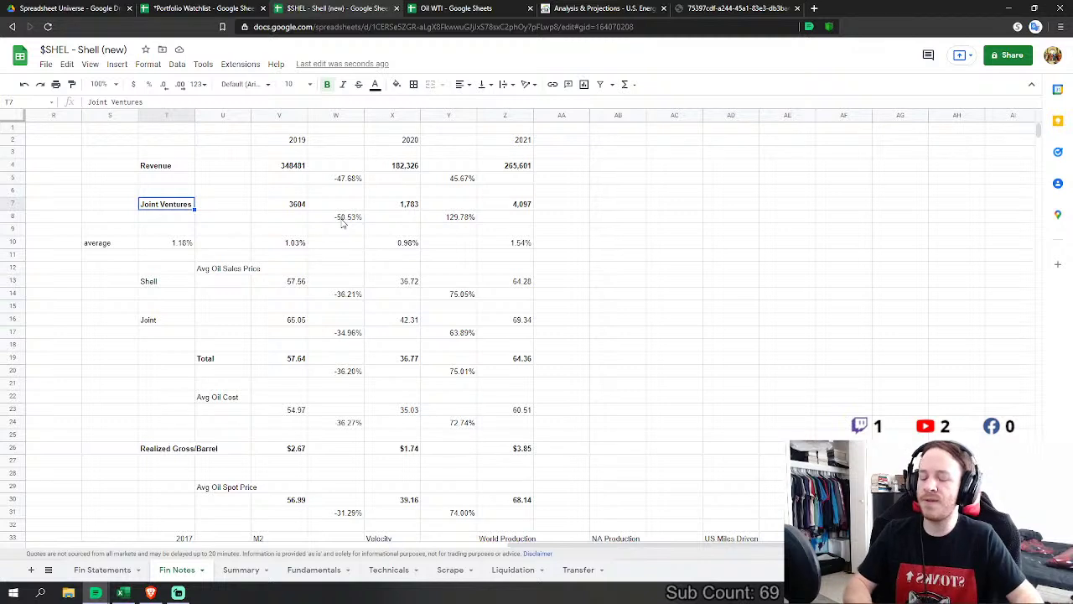
left_click(473, 218)
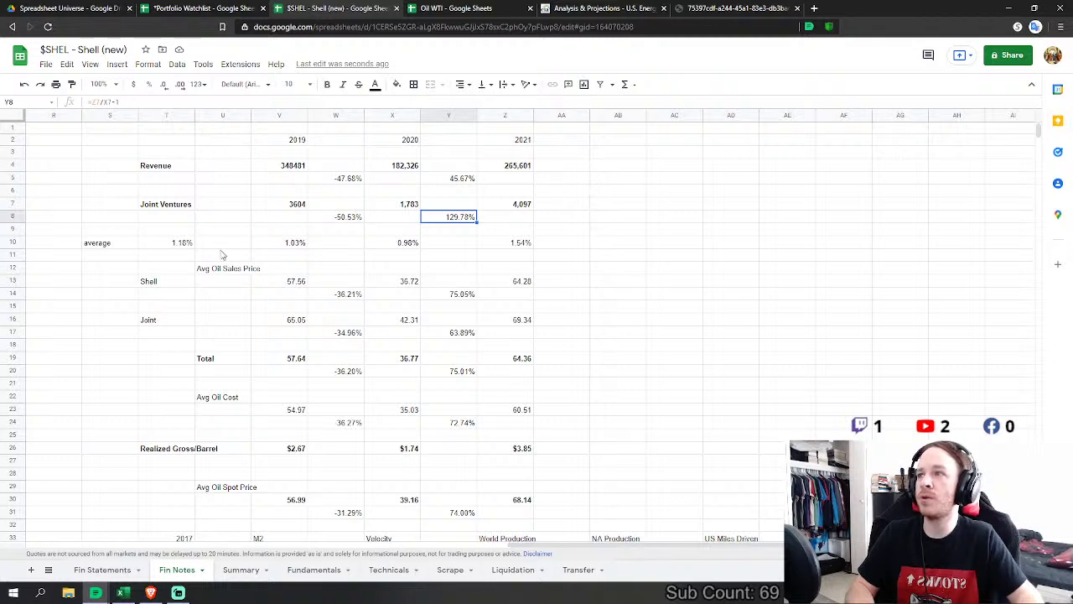
left_click(190, 247)
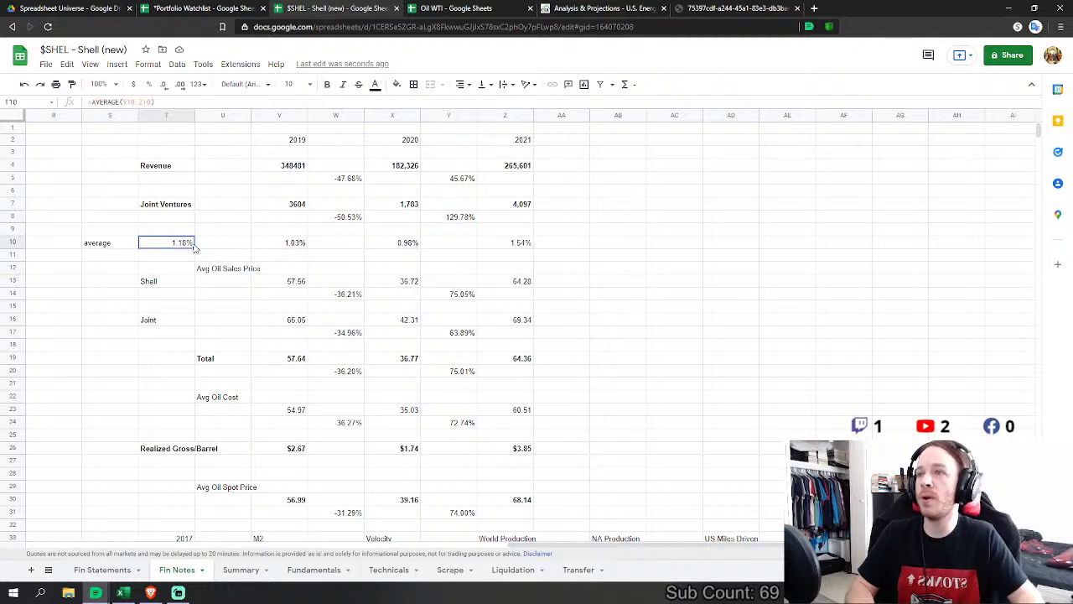
Step: Examine the Avg Oil Sales Price section, comparing the Shell and Joint prices for 2019 to 2021
left_click(244, 270)
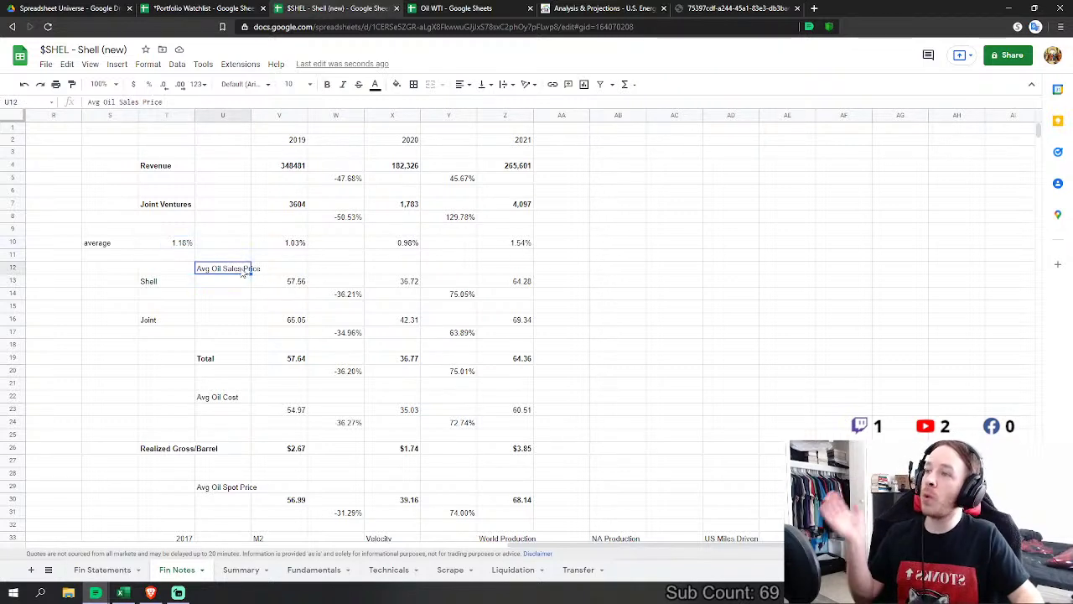
left_click(299, 283)
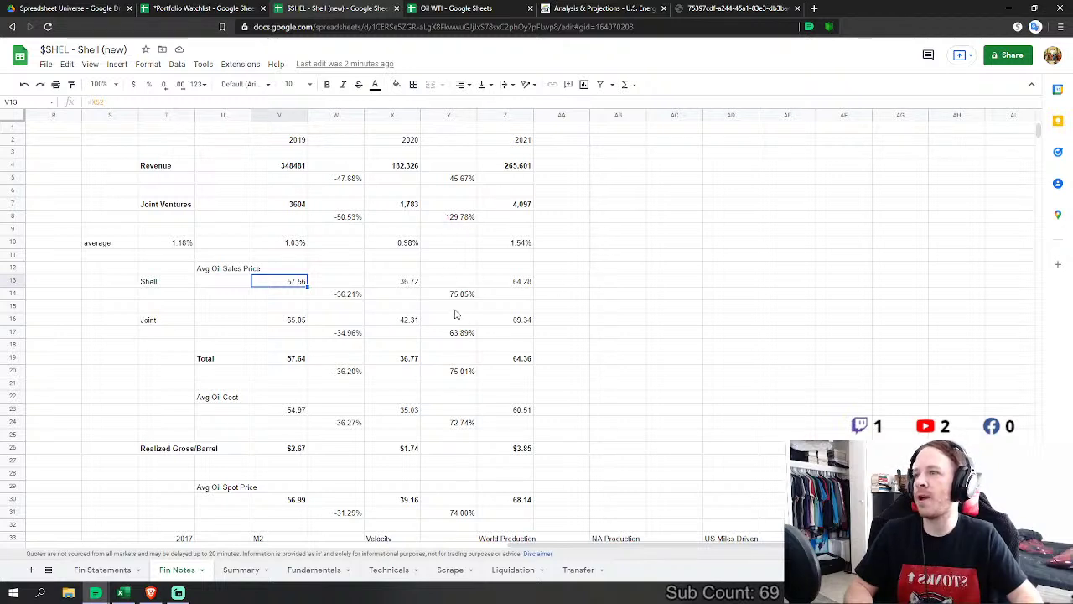
scroll(455, 313, "down", 1)
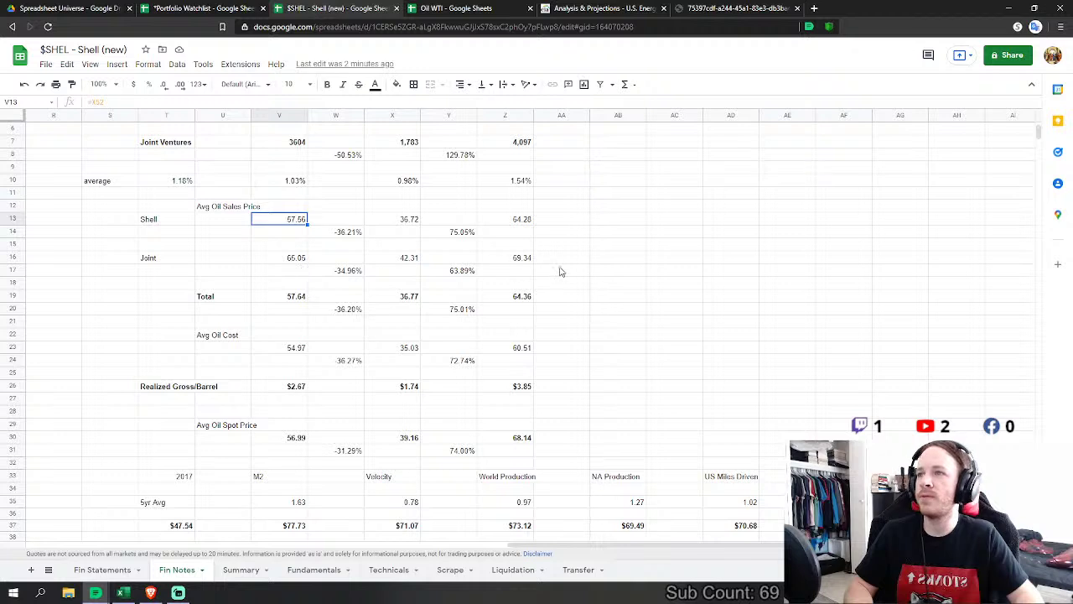
scroll(336, 173, "up", 1)
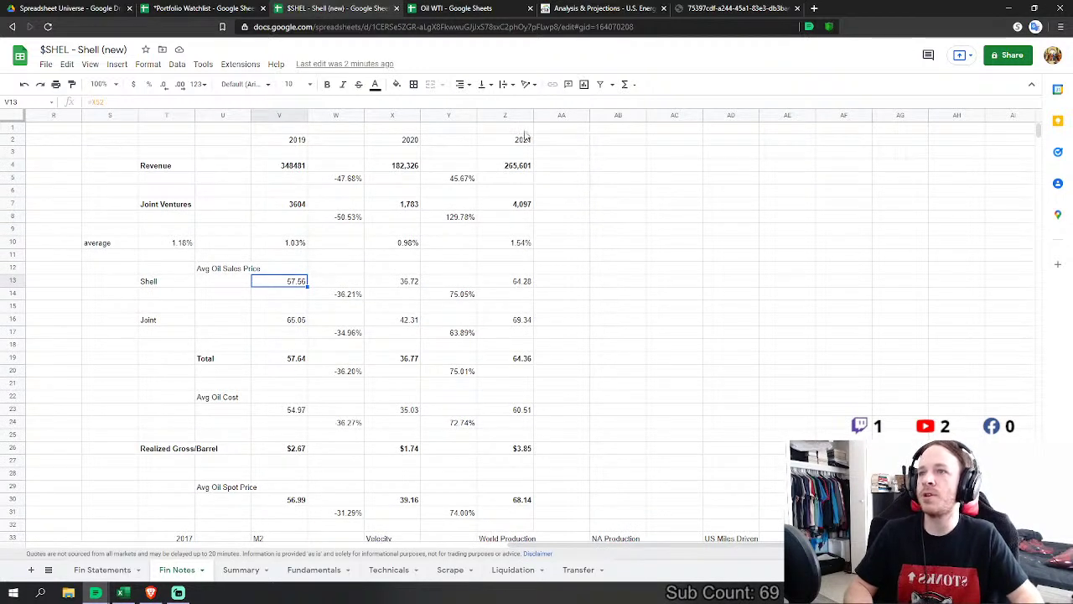
scroll(501, 291, "down", 1)
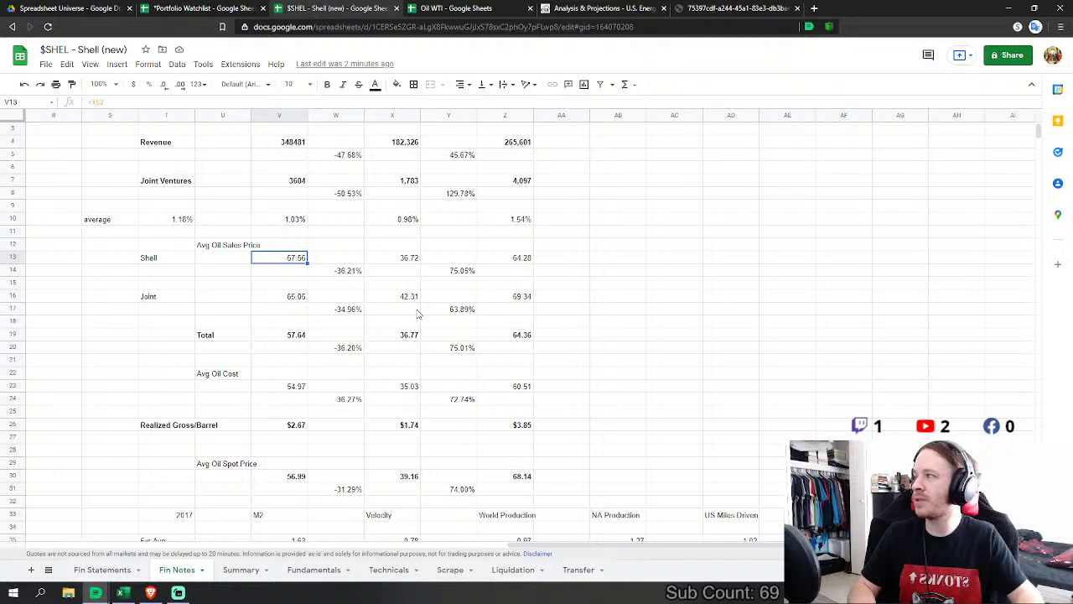
scroll(411, 166, "down", 3)
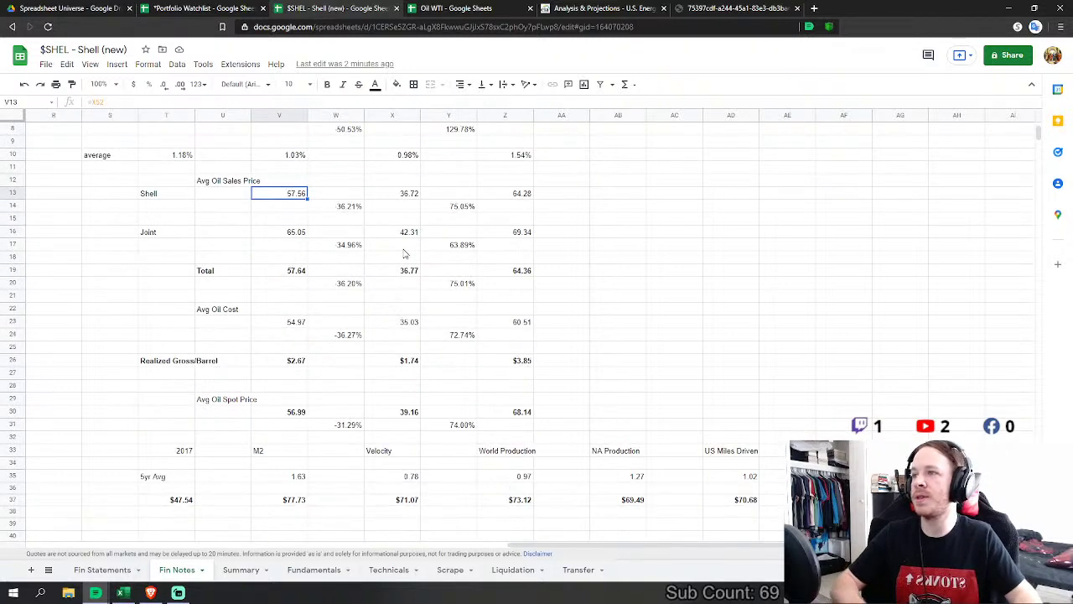
Step: Examine the weighted Total oil price formulas for all three years and the Avg Oil Cost row beneath them
left_click(297, 272)
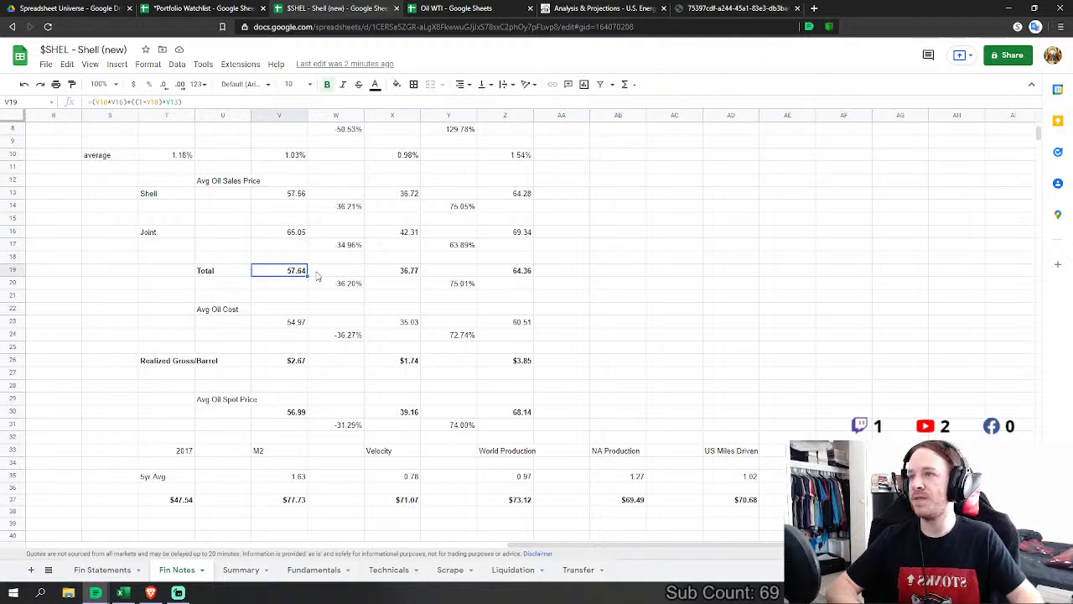
left_click(408, 275)
left_click(529, 275)
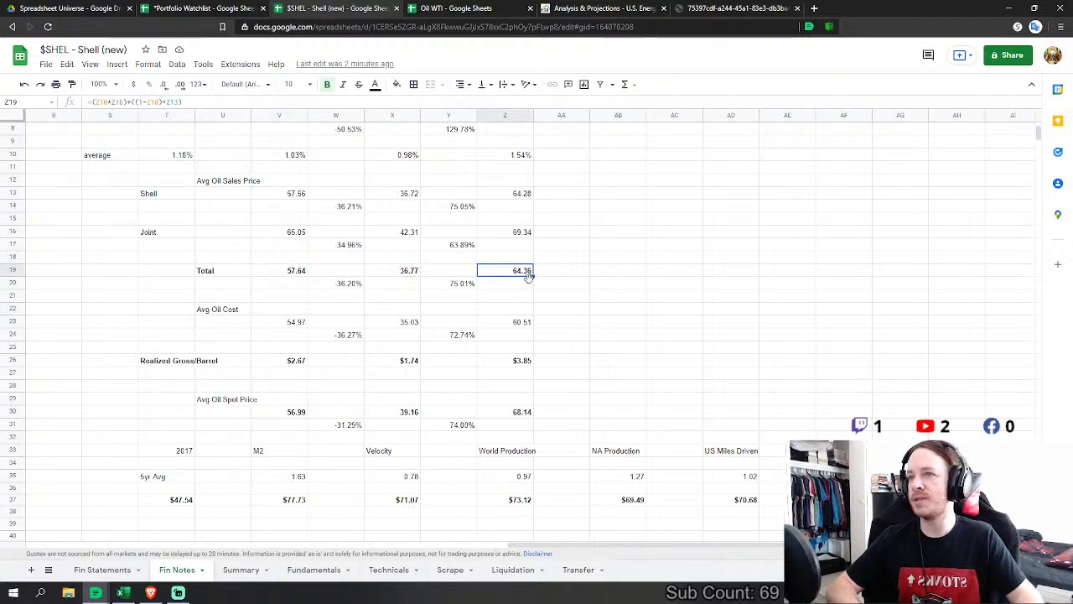
left_click(298, 322)
scroll(300, 323, "down", 2)
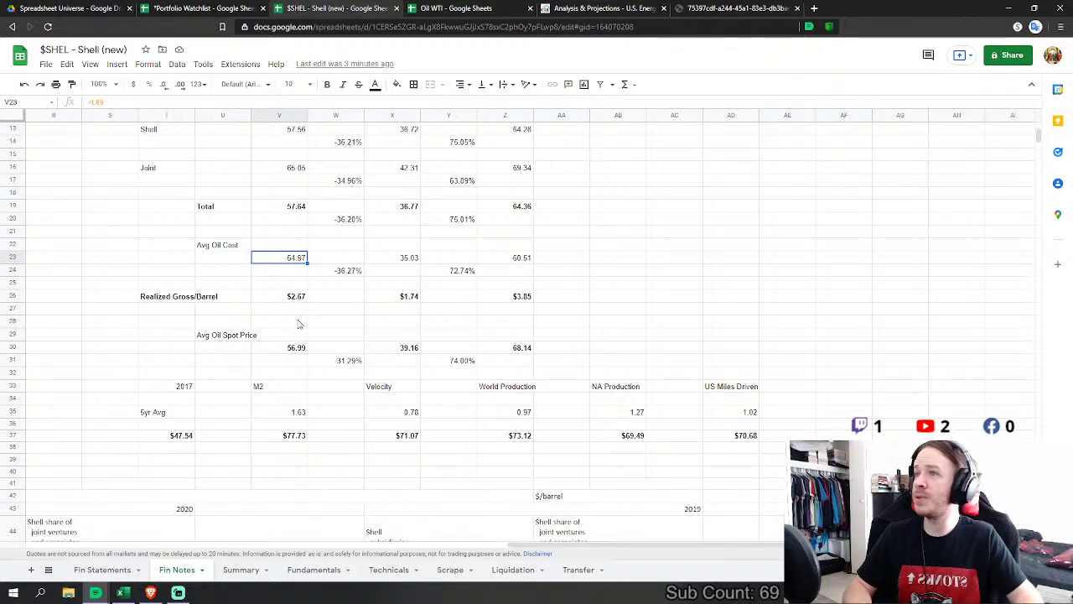
scroll(306, 307, "up", 1)
scroll(323, 295, "up", 3)
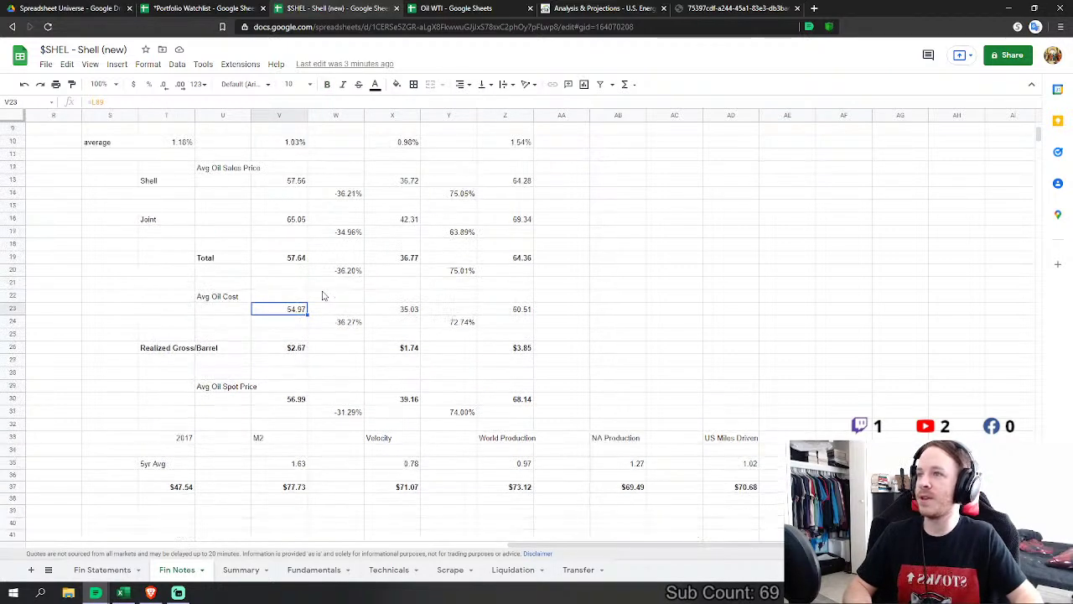
scroll(302, 297, "down", 1)
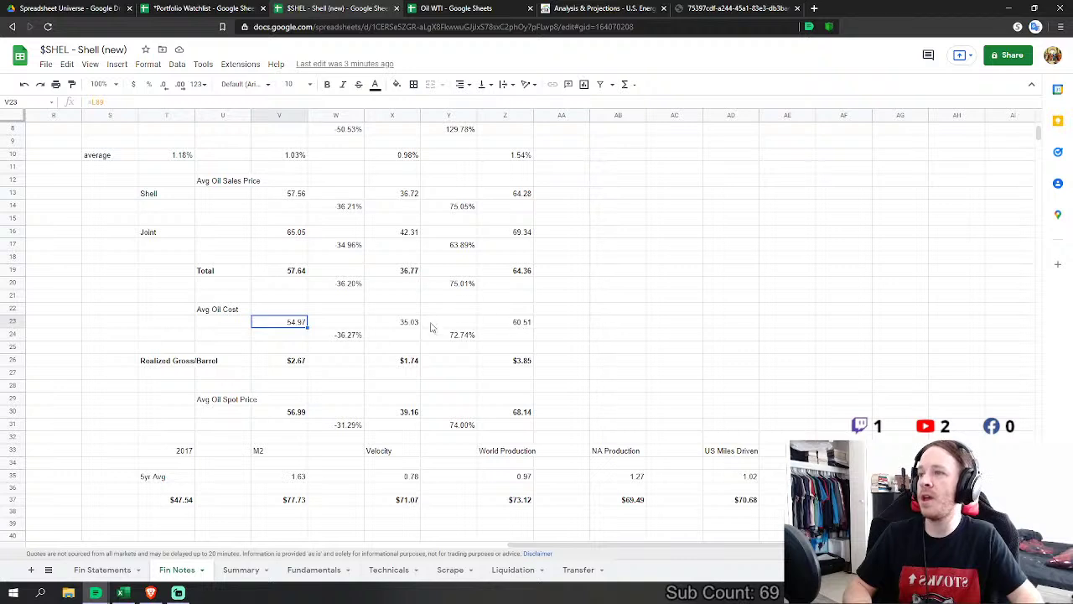
Step: Inspect the Realized Gross/Barrel row and its formulas for 2019, 2020 and 2021
left_click_drag(183, 362, 522, 365)
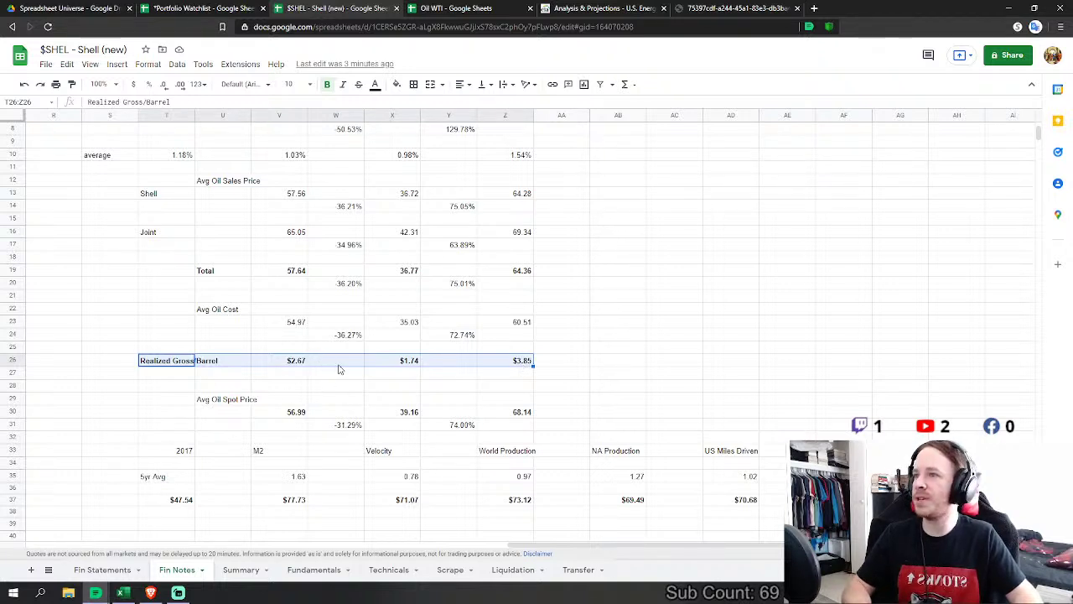
left_click(303, 364)
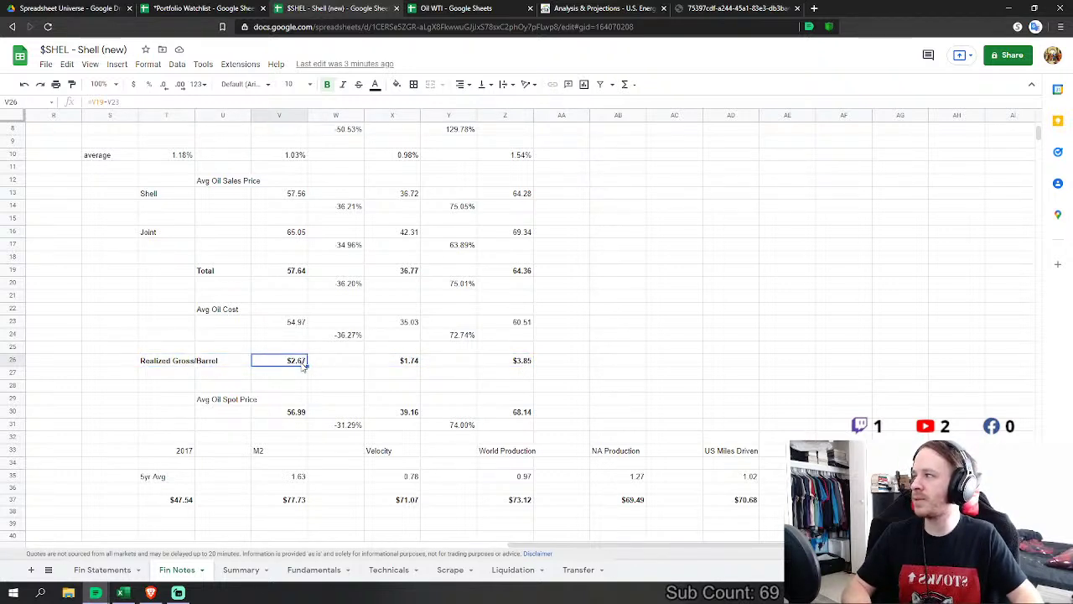
left_click(407, 366)
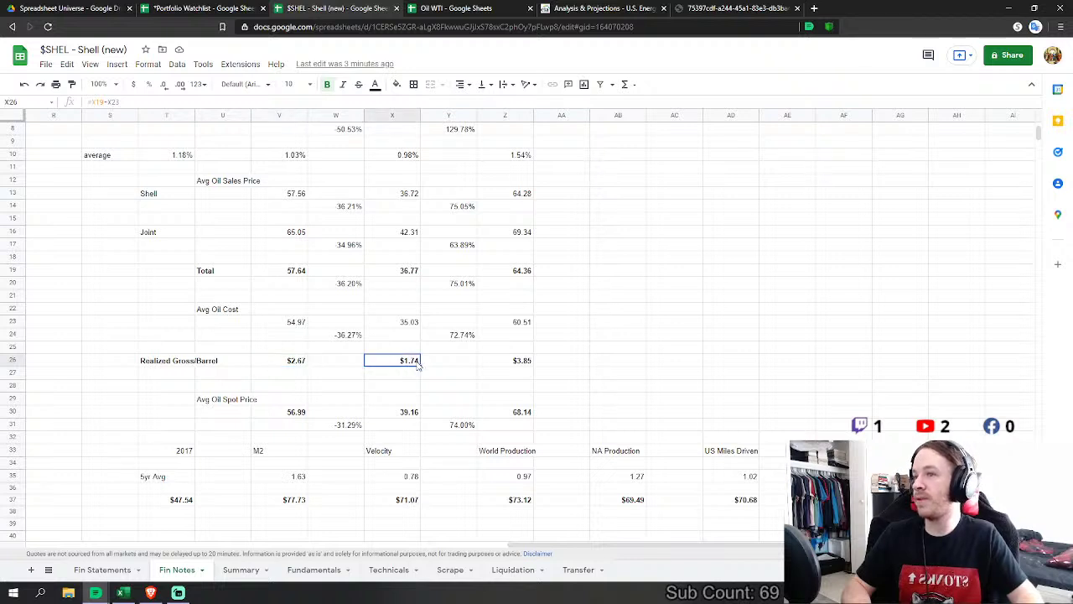
left_click(527, 360)
scroll(531, 359, "up", 1)
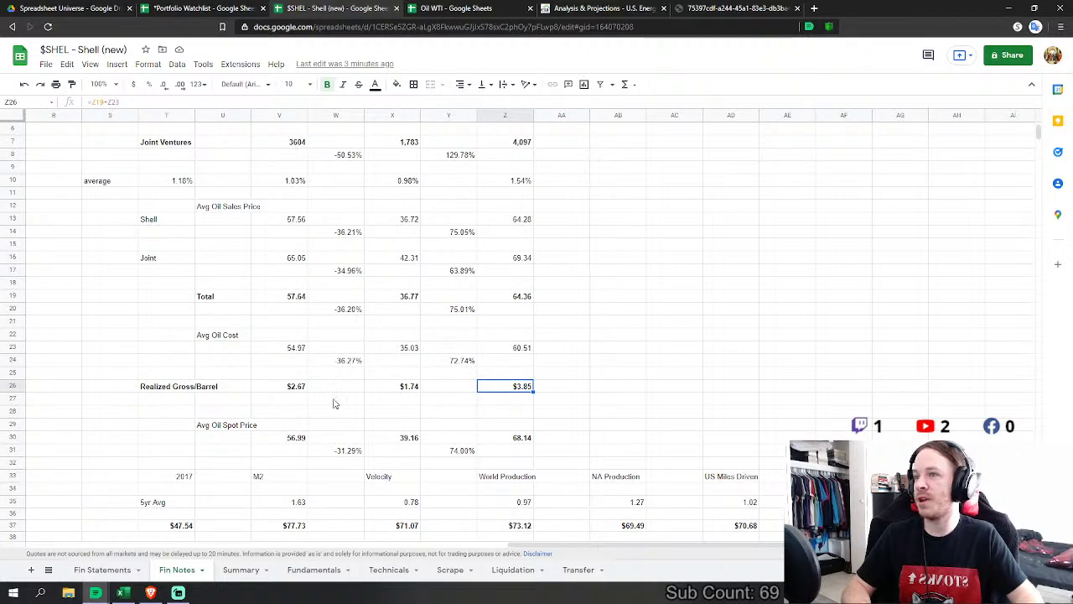
scroll(295, 396, "down", 1)
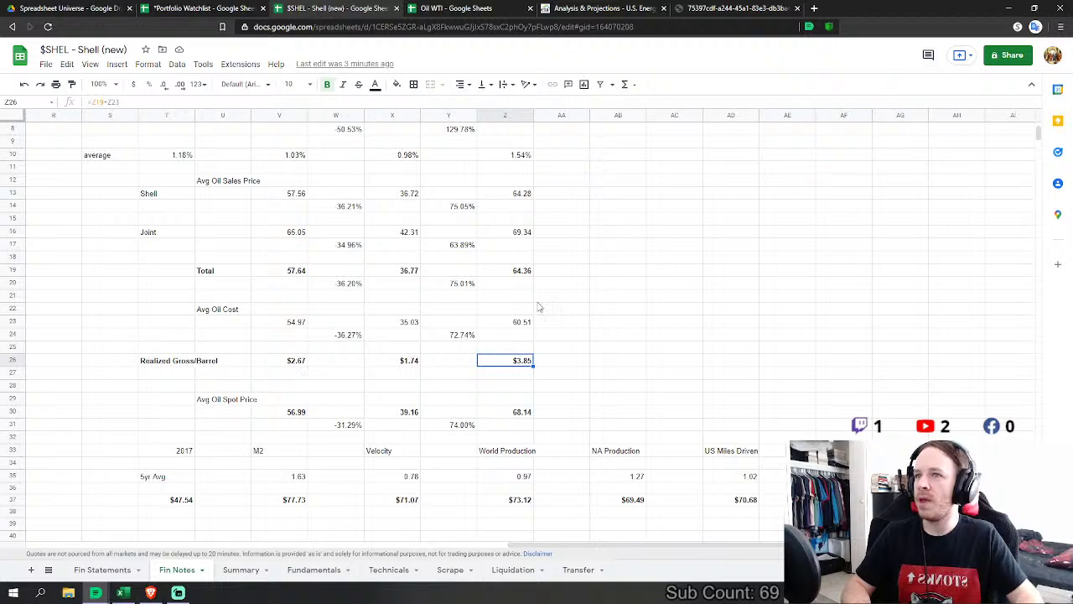
Step: Try dividing the 2021 realized gross per barrel by the total oil price in AB26 with =Z26/Z19, and change the number format
left_click(620, 364)
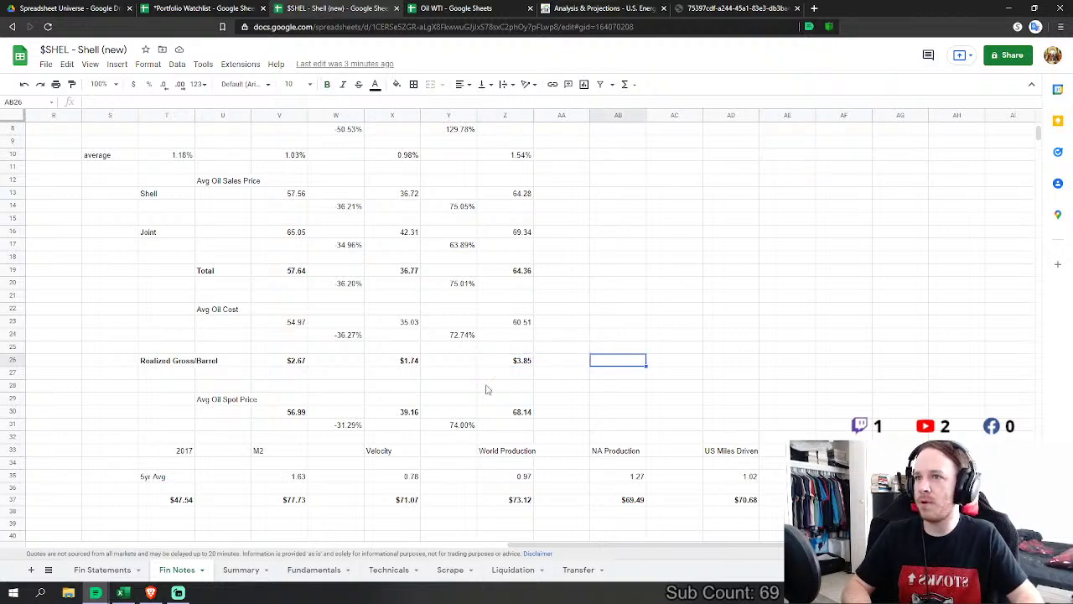
type("=")
left_click(523, 362)
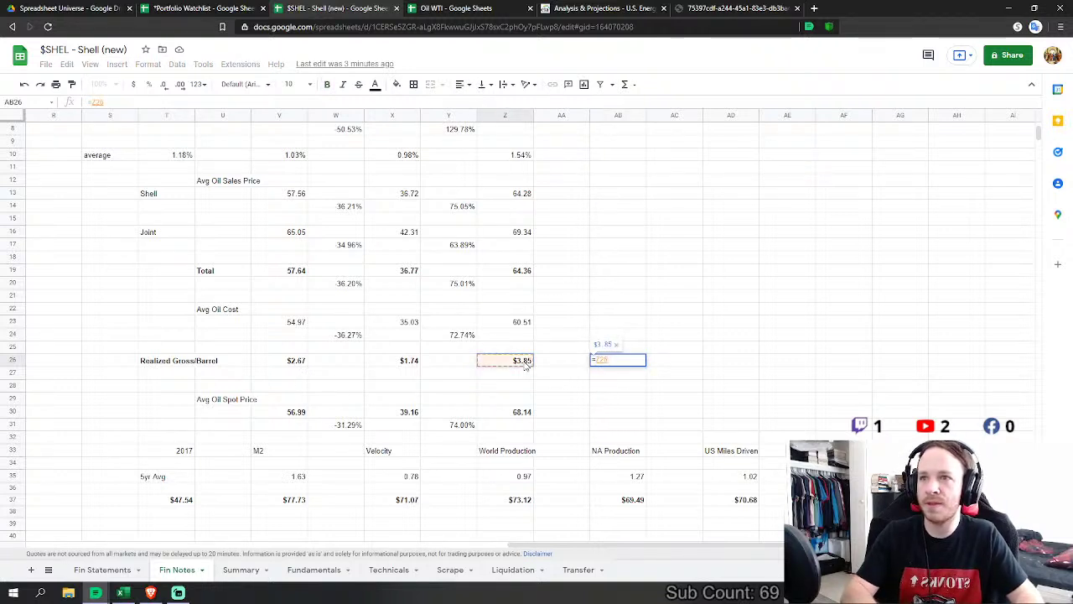
type("/")
left_click(527, 277)
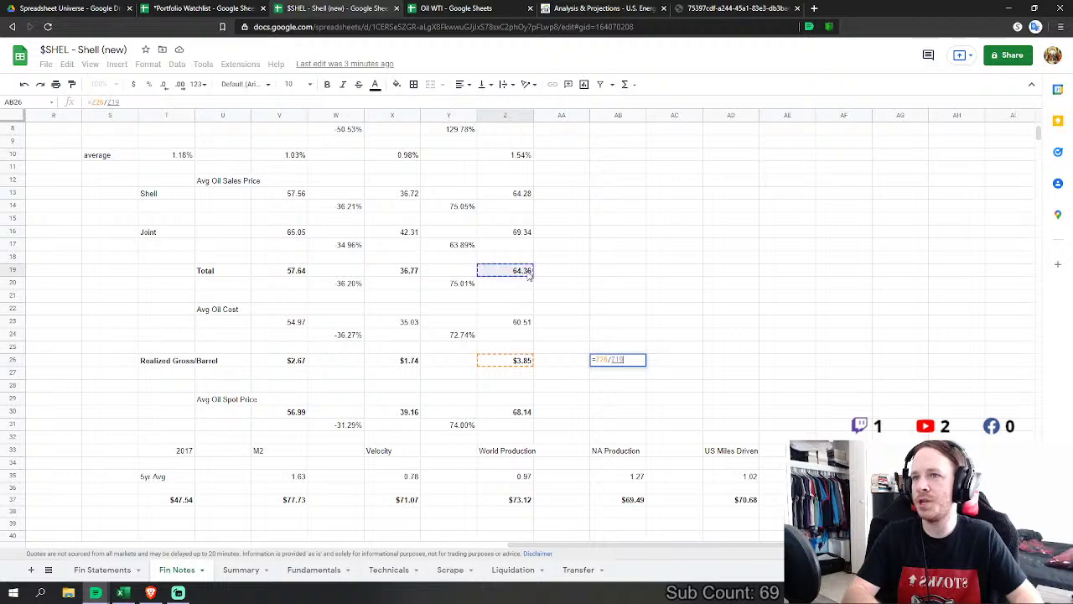
key("Return")
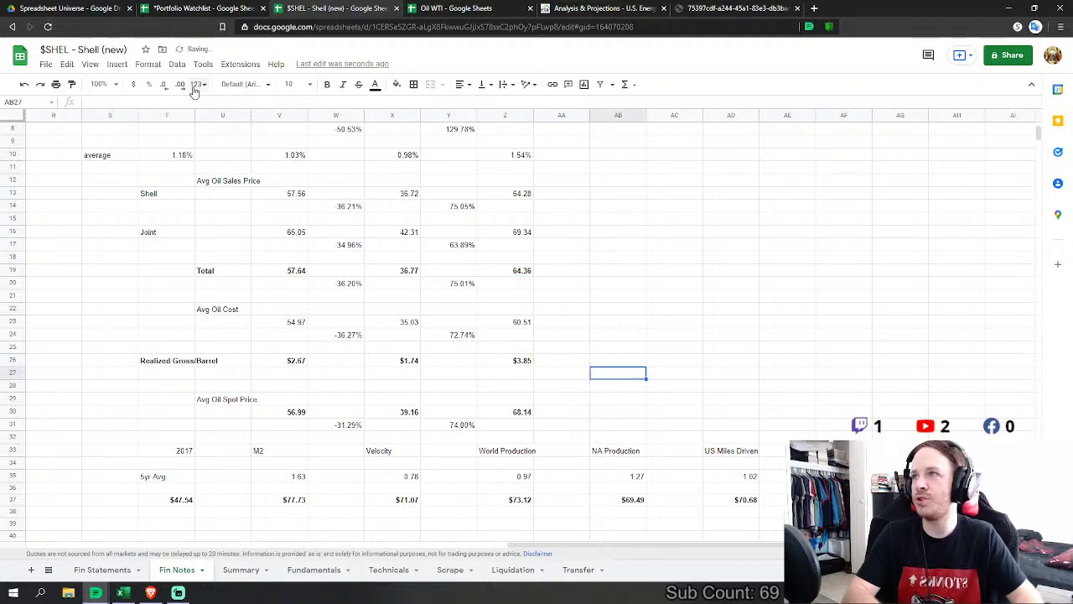
left_click(198, 84)
left_click(237, 166)
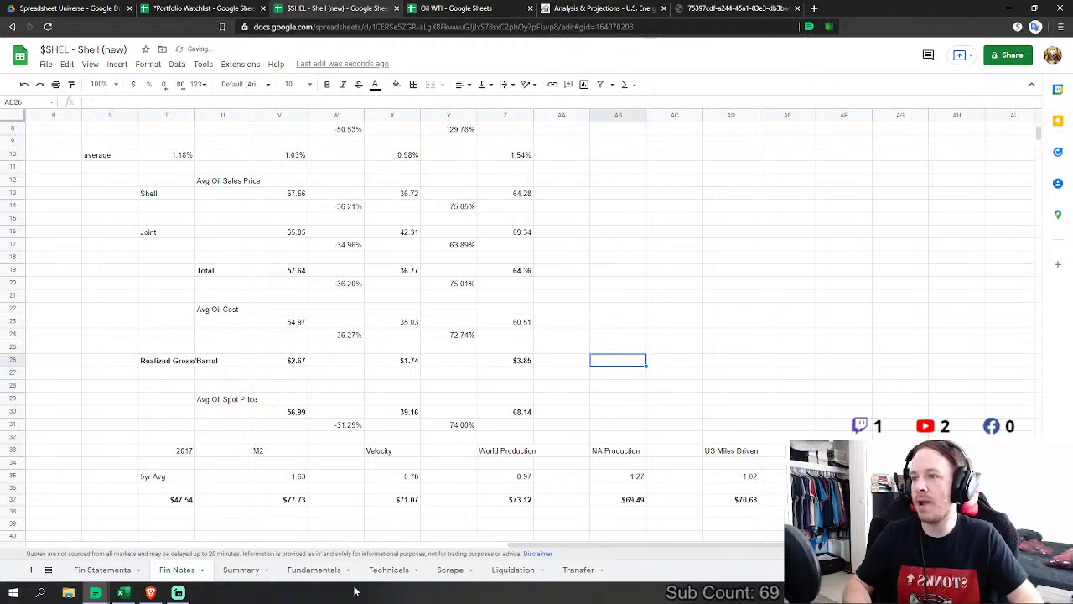
Step: Open the Fundamentals sheet and review the revenue, cost of revenues and Gross Margin rows in the income statements
left_click(335, 570)
scroll(671, 340, "down", 2)
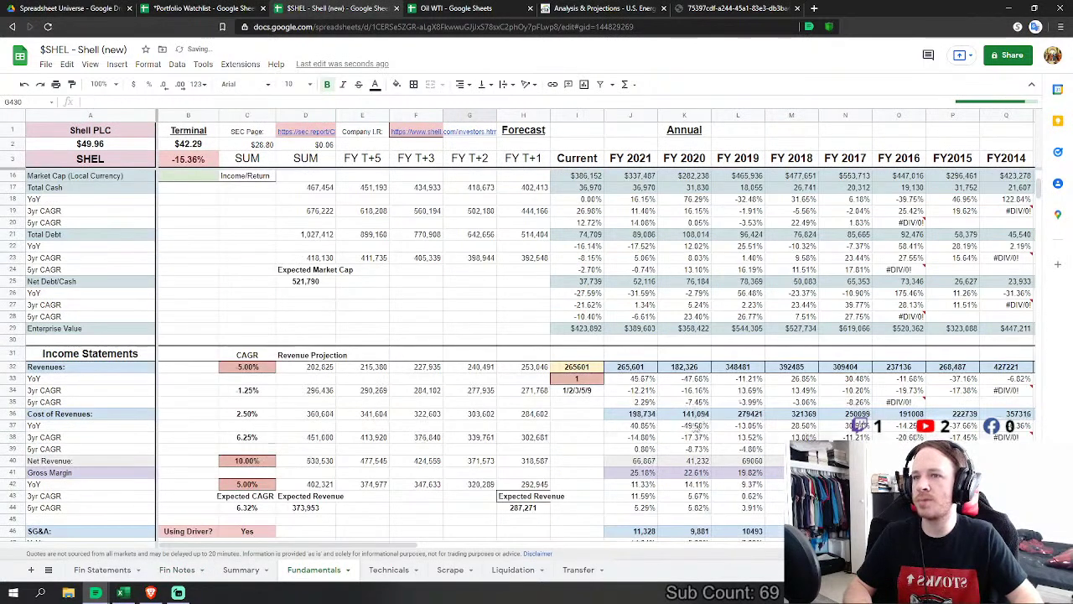
scroll(646, 352, "down", 2)
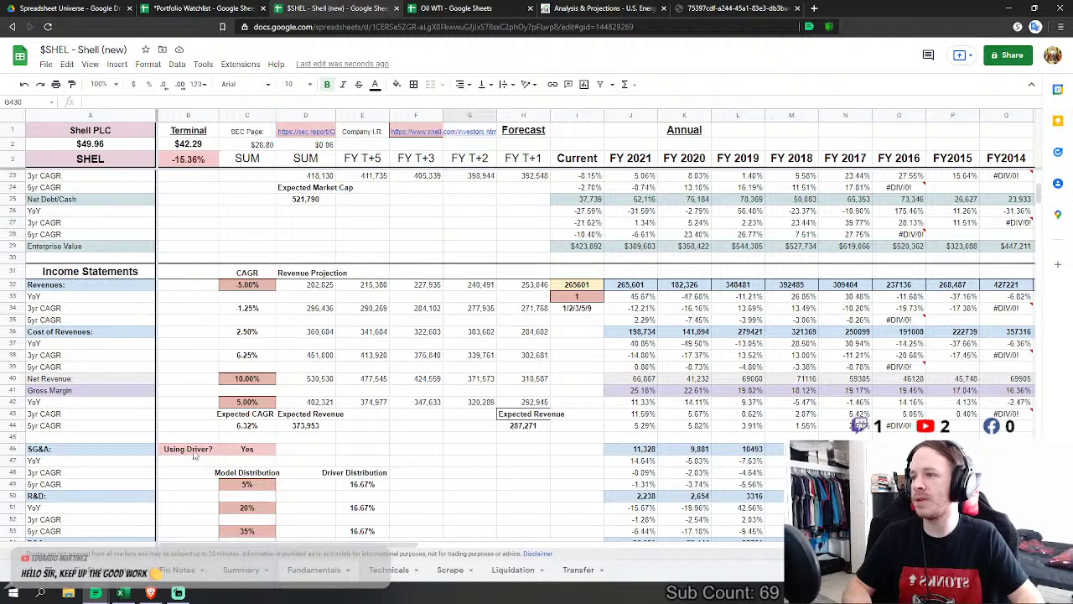
Step: Return to the Fin Notes sheet and view the Avg Oil Spot Price section and the 5yr Avg figures below
left_click(202, 570)
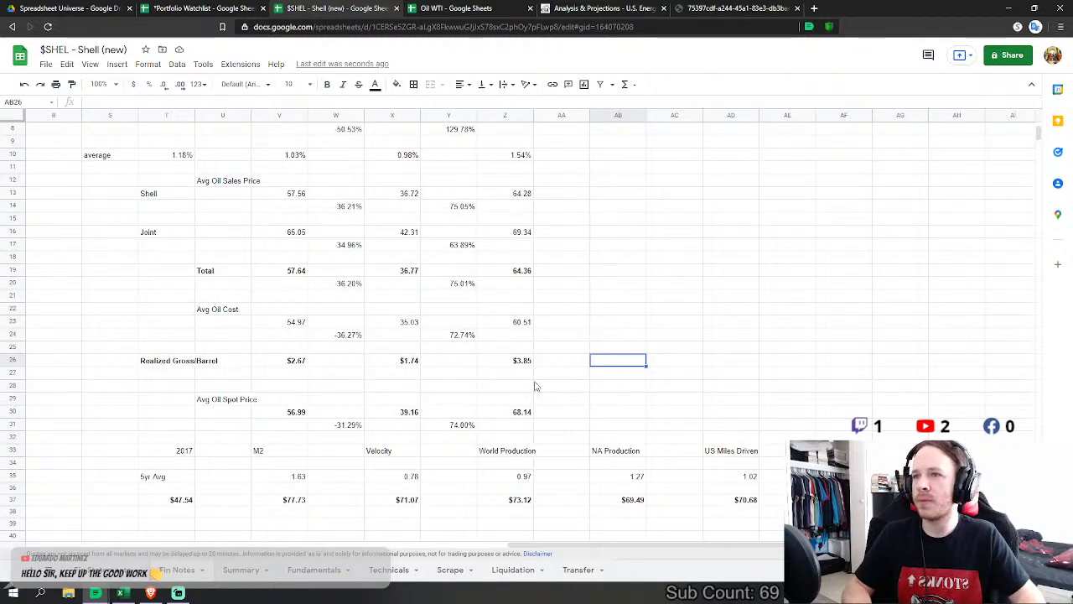
left_click(578, 308)
scroll(591, 289, "down", 2)
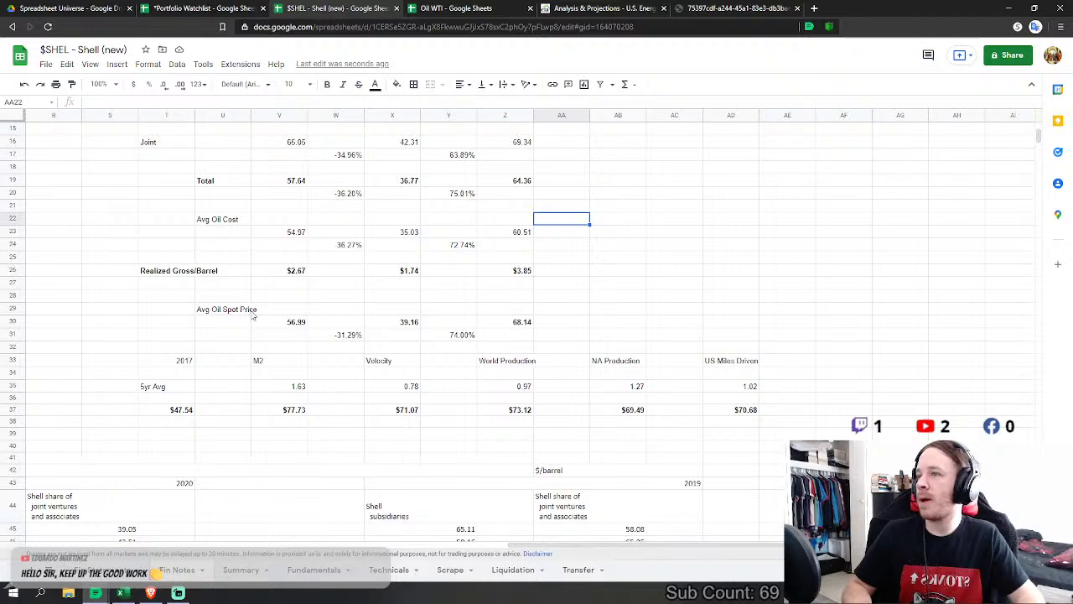
Step: Examine the Avg Oil Spot Price row for each year alongside the average oil sales price and cost figures above it
scroll(369, 319, "up", 3)
scroll(343, 370, "up", 2)
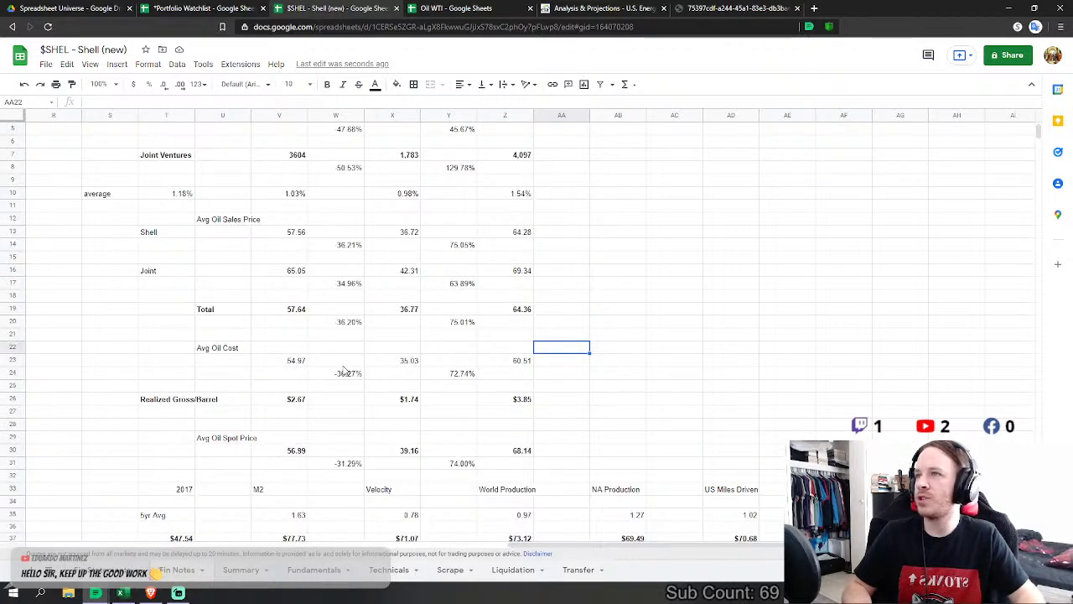
scroll(294, 424, "down", 2)
left_click(292, 414)
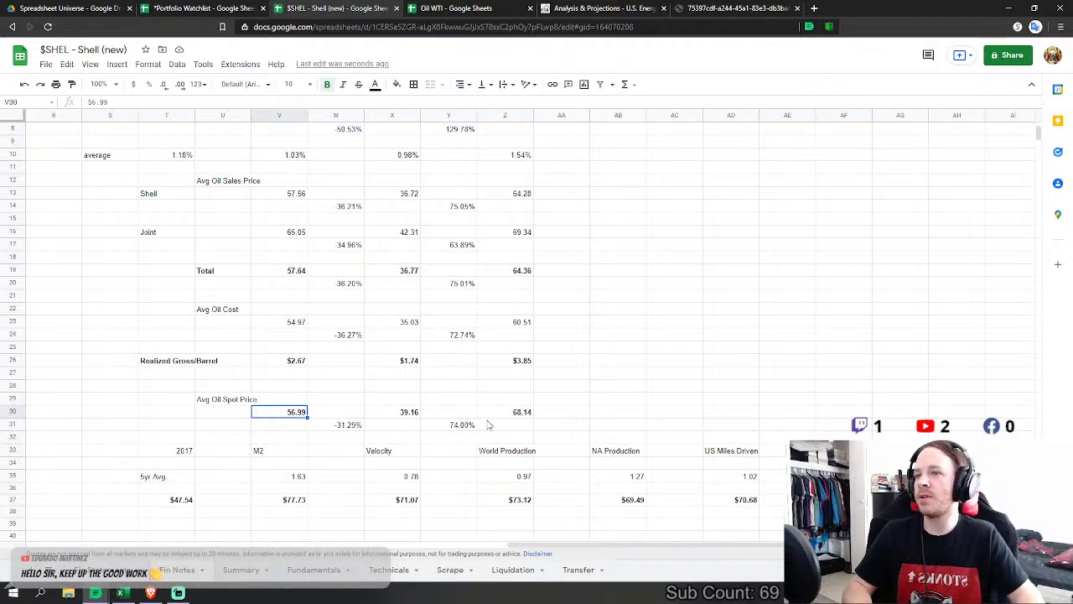
scroll(536, 418, "down", 1)
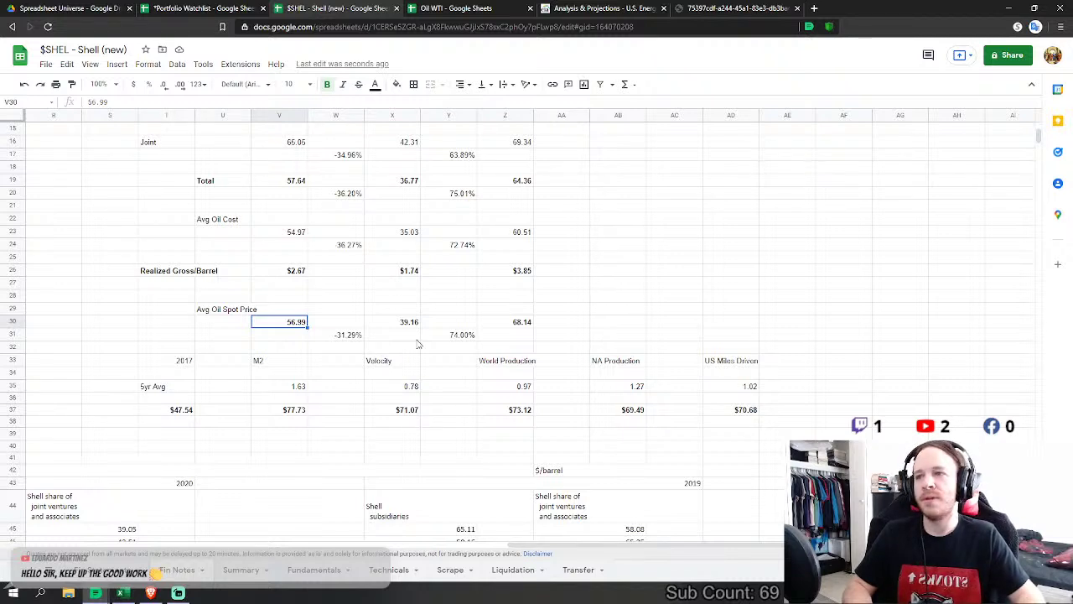
key("Right")
key("Right")
key("Right")
key("Right")
key("Right")
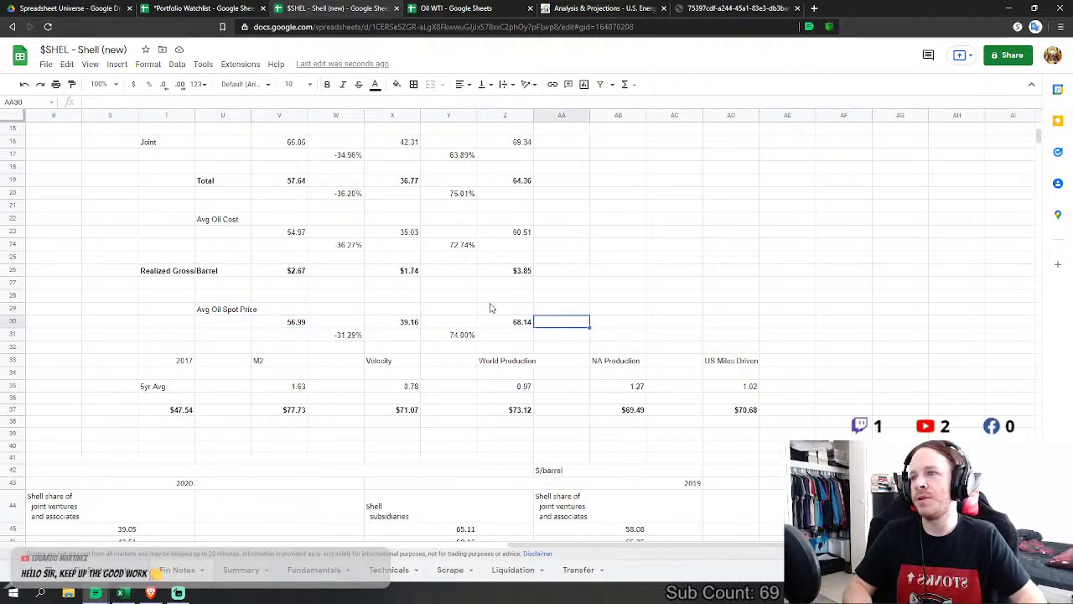
Step: Highlight the oil price and cost block T12:Z30, followed by the 5yr Avg block T33:AD37, for review
left_click(184, 399)
scroll(201, 336, "down", 2)
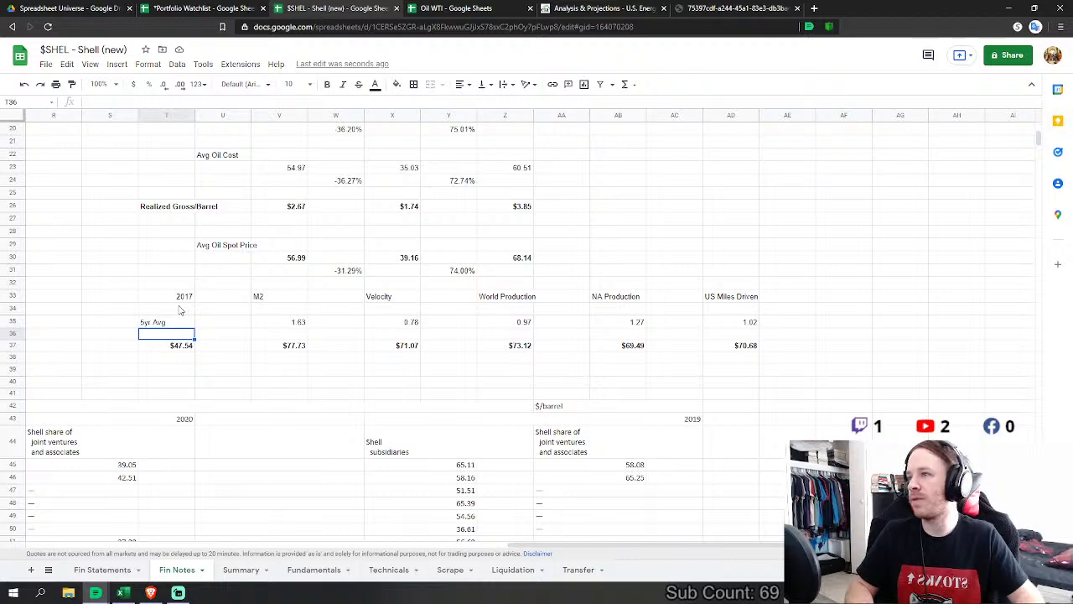
scroll(178, 311, "up", 3)
left_click_drag(519, 351, 148, 143)
scroll(128, 346, "down", 5)
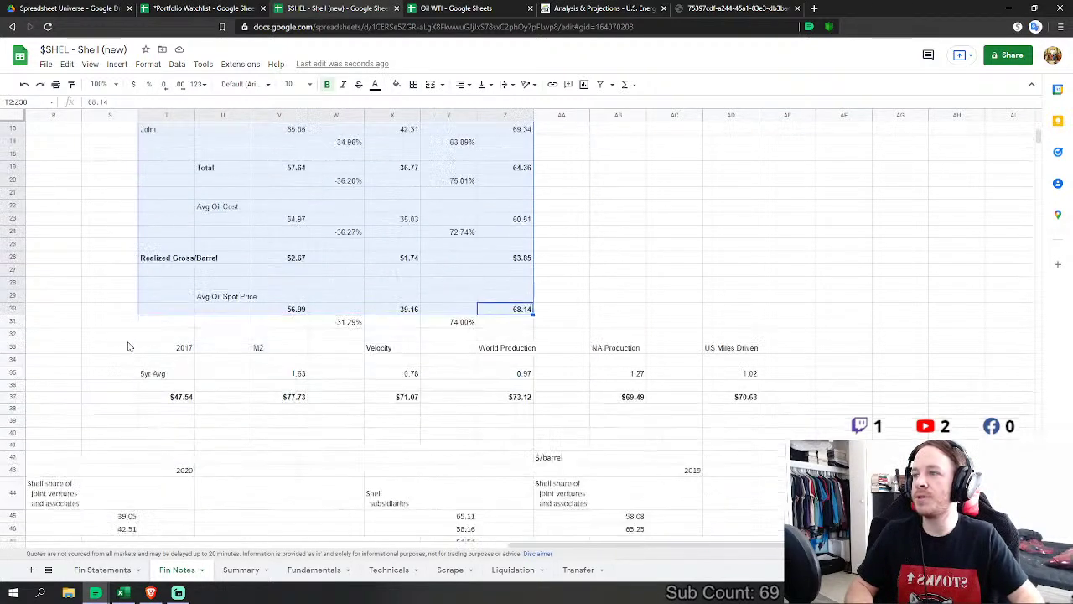
scroll(128, 347, "down", 1)
left_click_drag(167, 327, 730, 373)
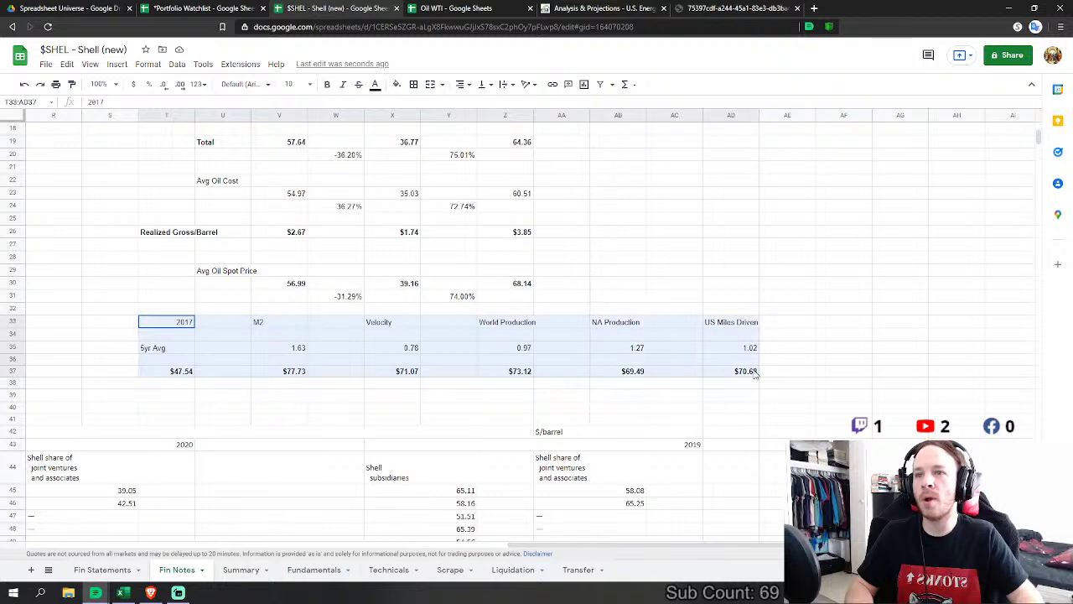
left_click(249, 417)
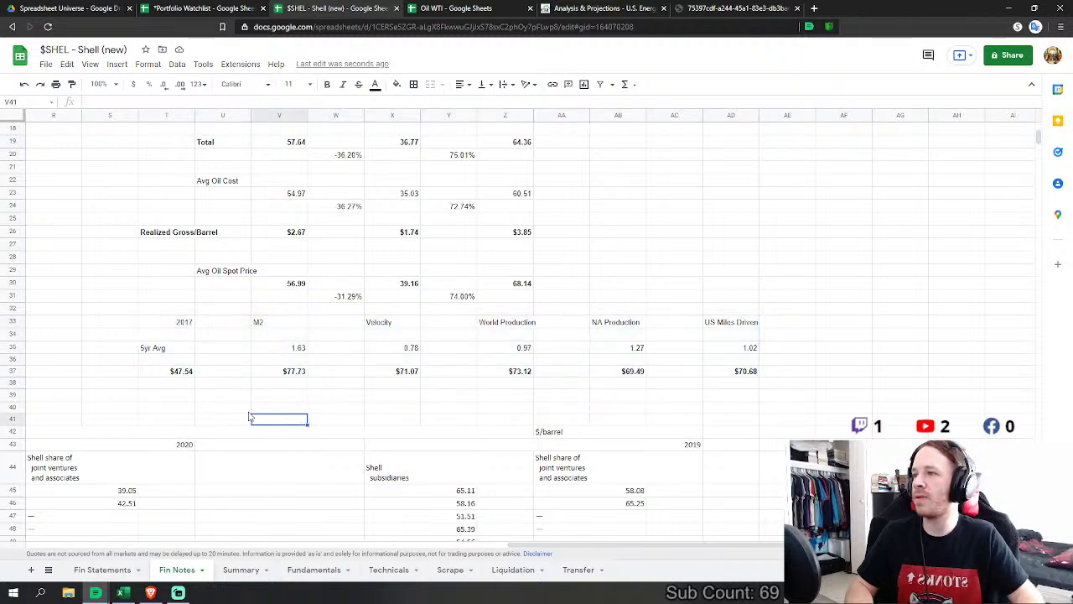
Step: Inspect the 2017 base price in T37 and the row 37 formulas for M2, World Production, NA Production and US Miles Driven
left_click(164, 320)
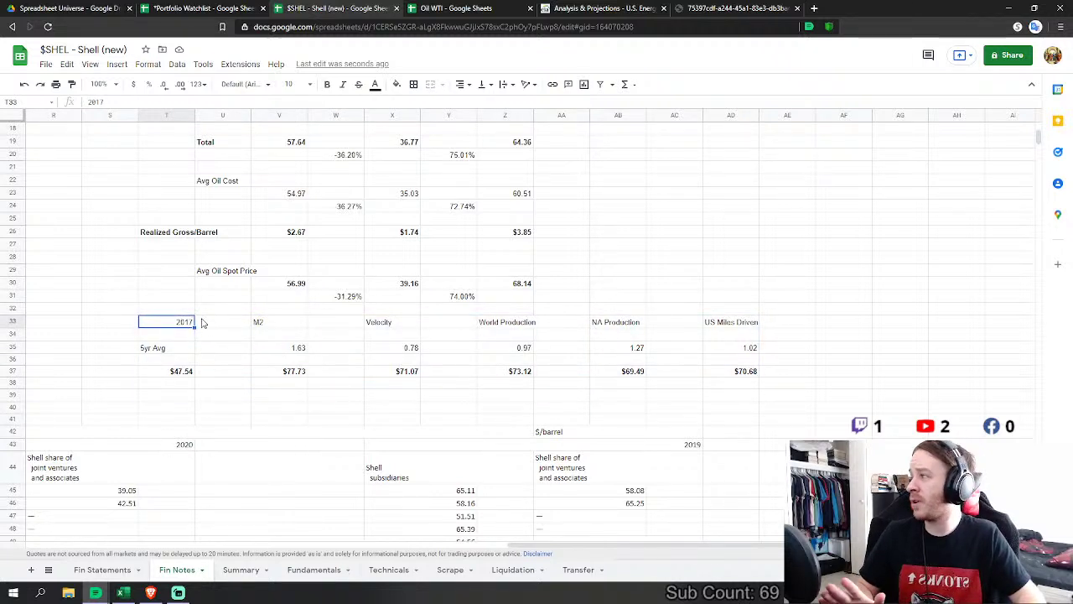
left_click(186, 375)
key("ctrl+b")
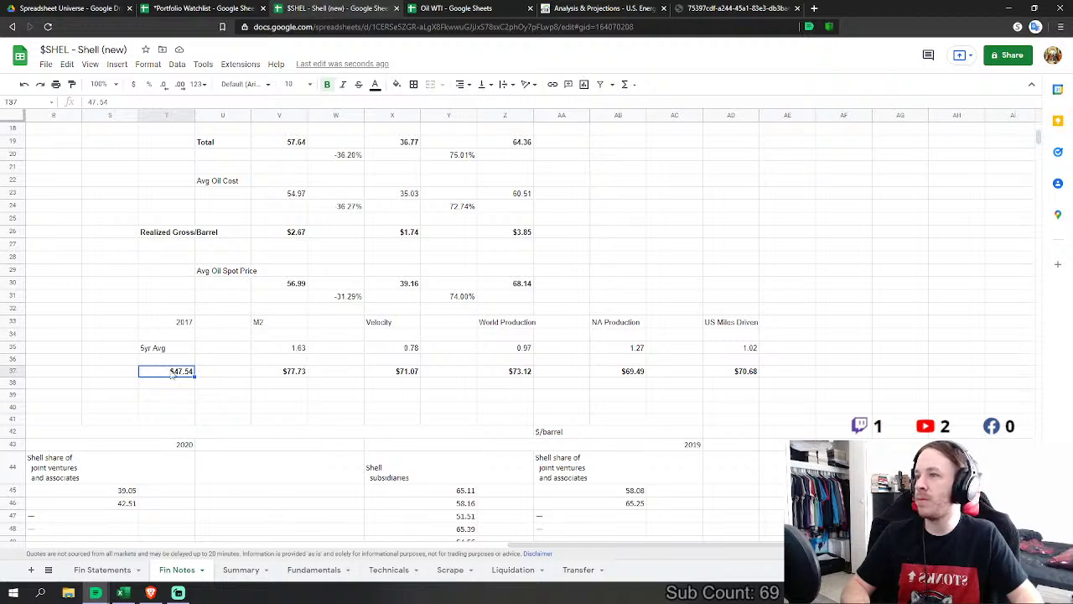
left_click(283, 375)
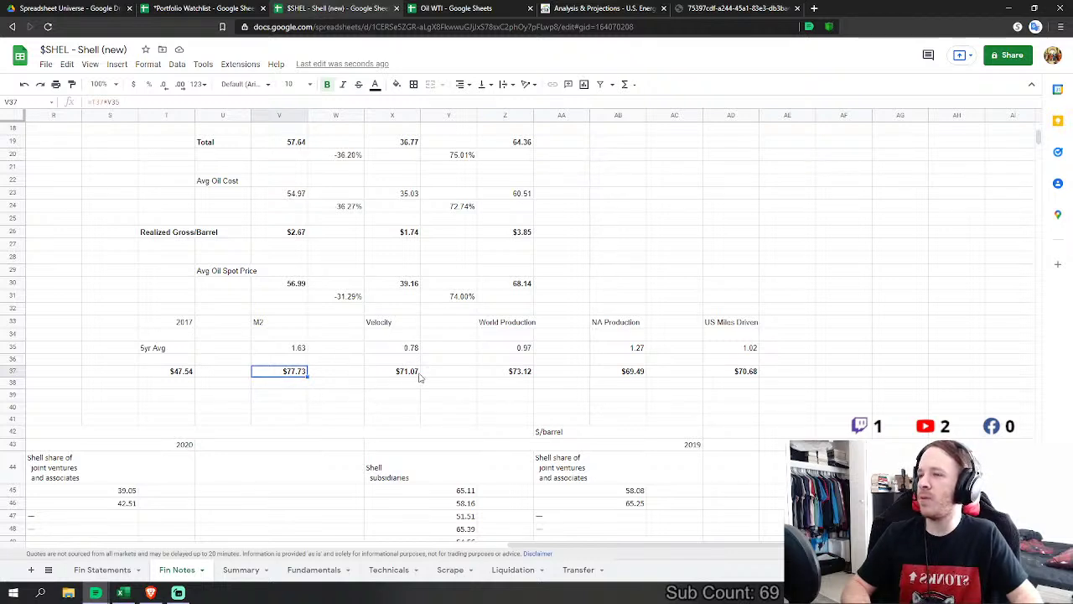
left_click(528, 327)
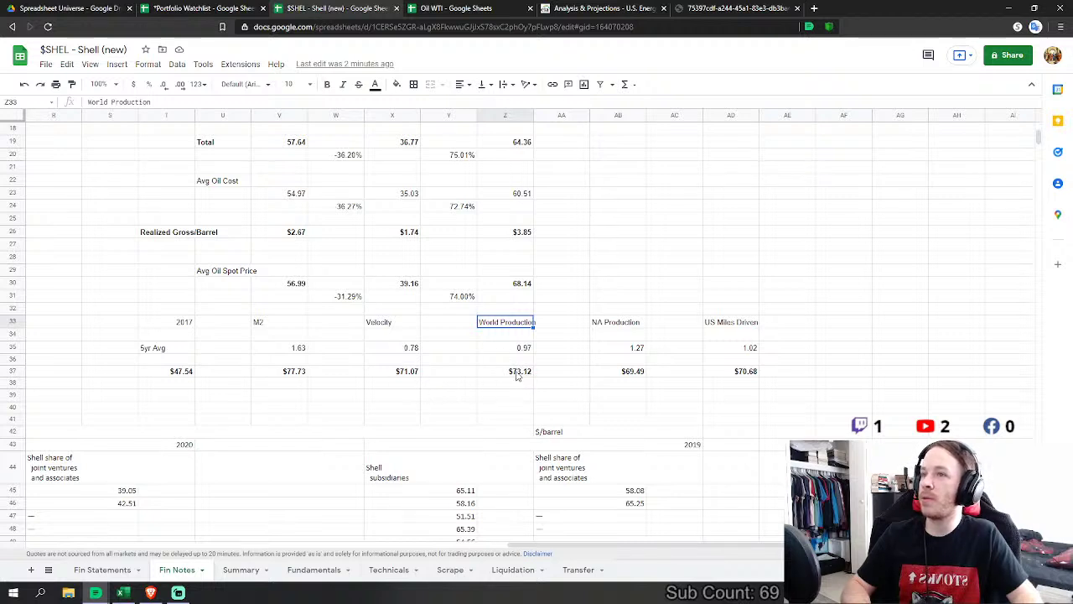
left_click(519, 373)
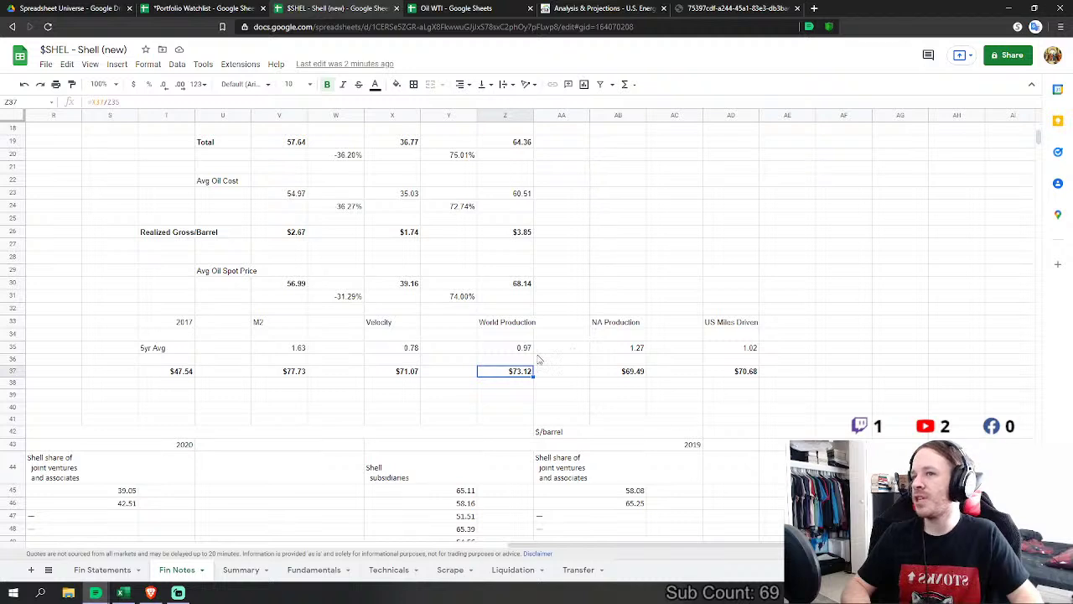
left_click(635, 371)
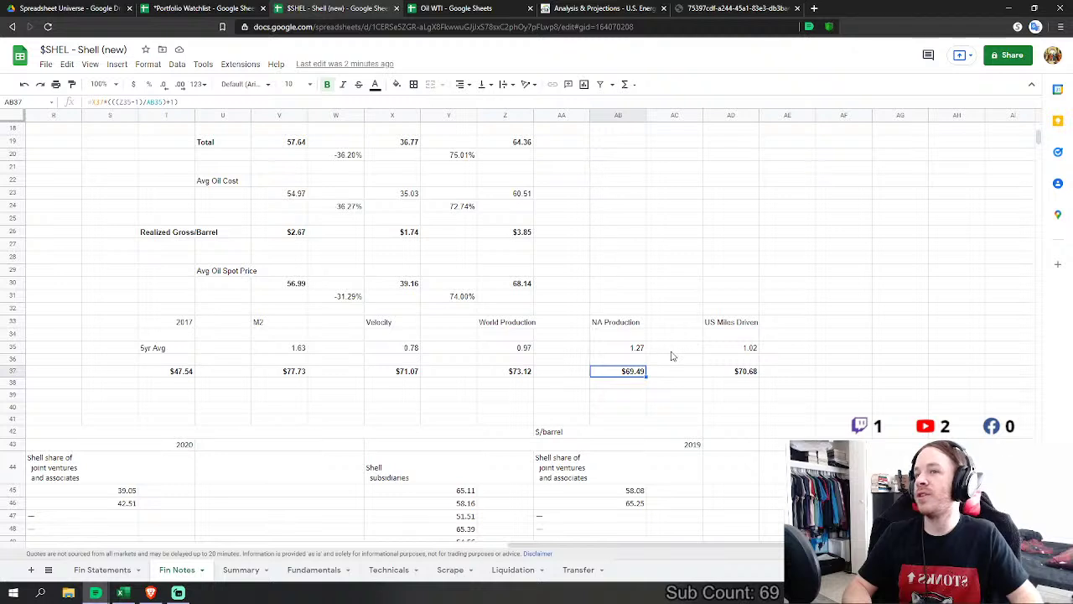
left_click(743, 375)
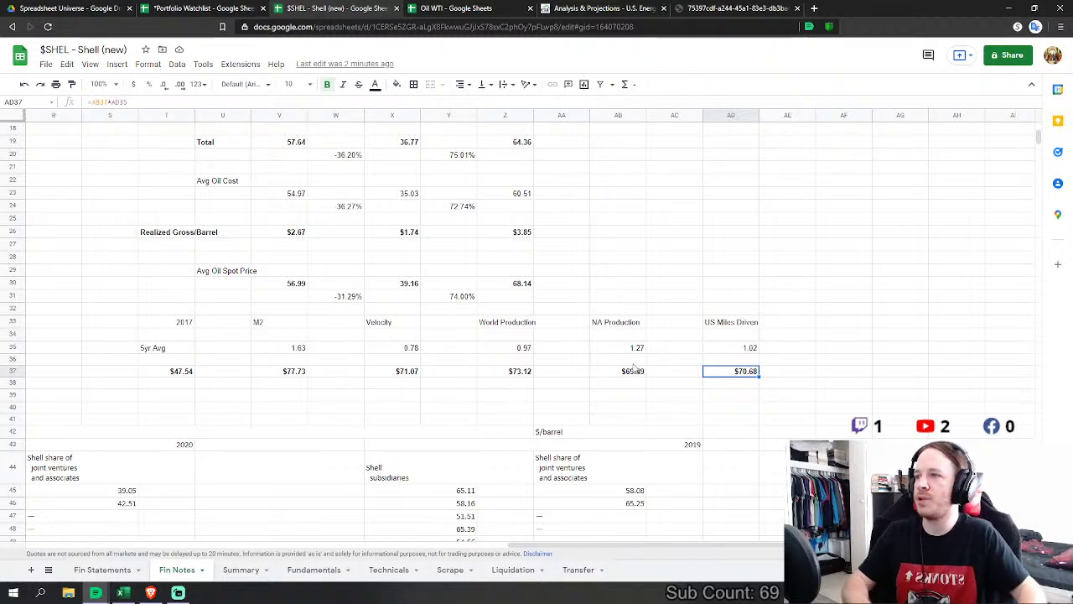
left_click(168, 374)
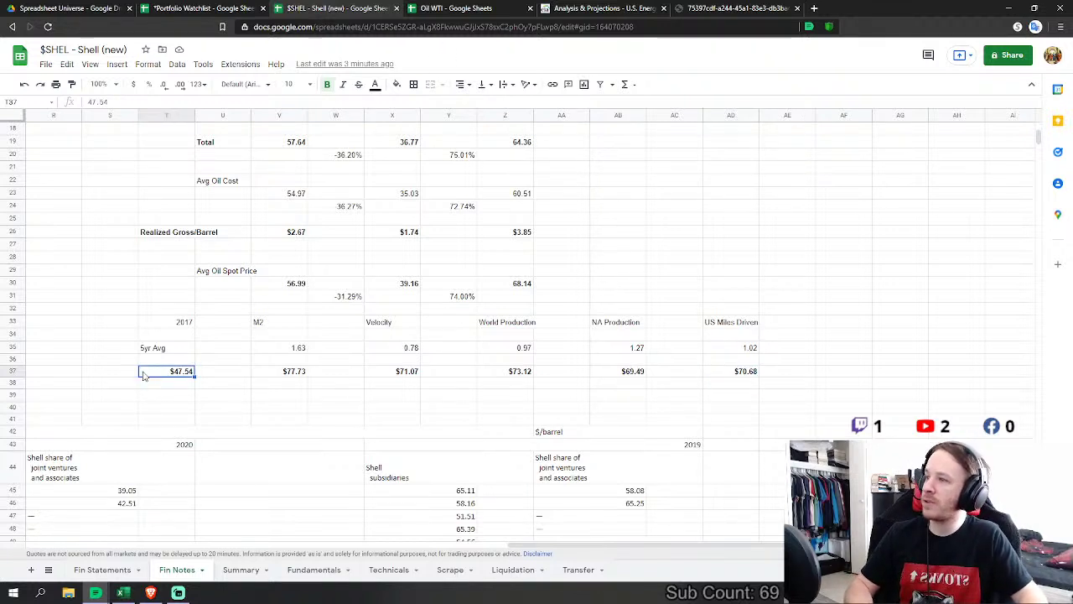
left_click(751, 373)
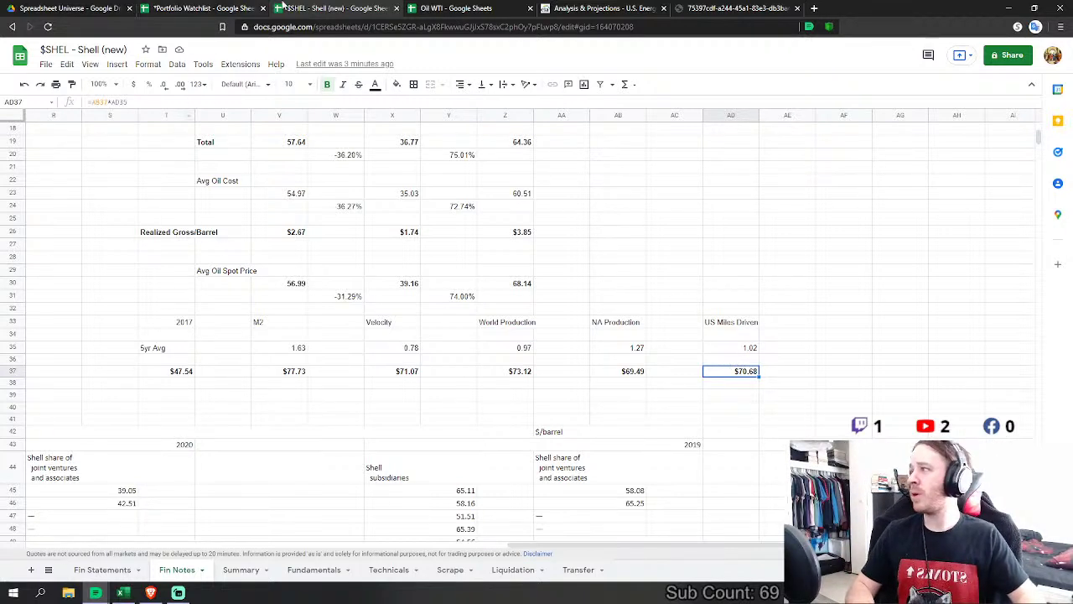
Step: Switch to the Oil WTI spreadsheet and inspect the annual growth formula in F16 of the Special Import sheet
left_click(441, 7)
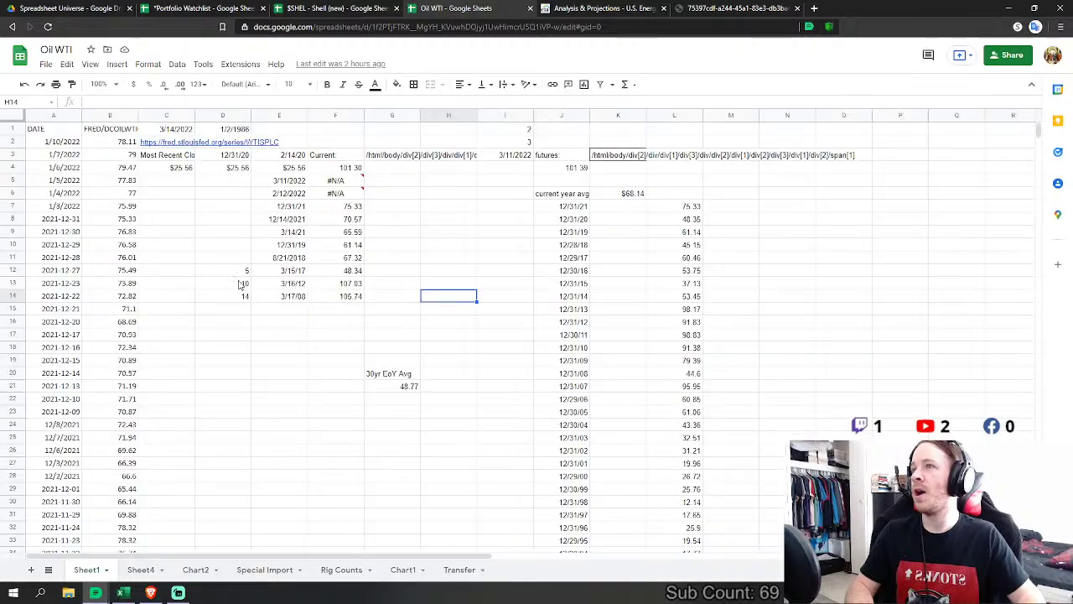
left_click(392, 267)
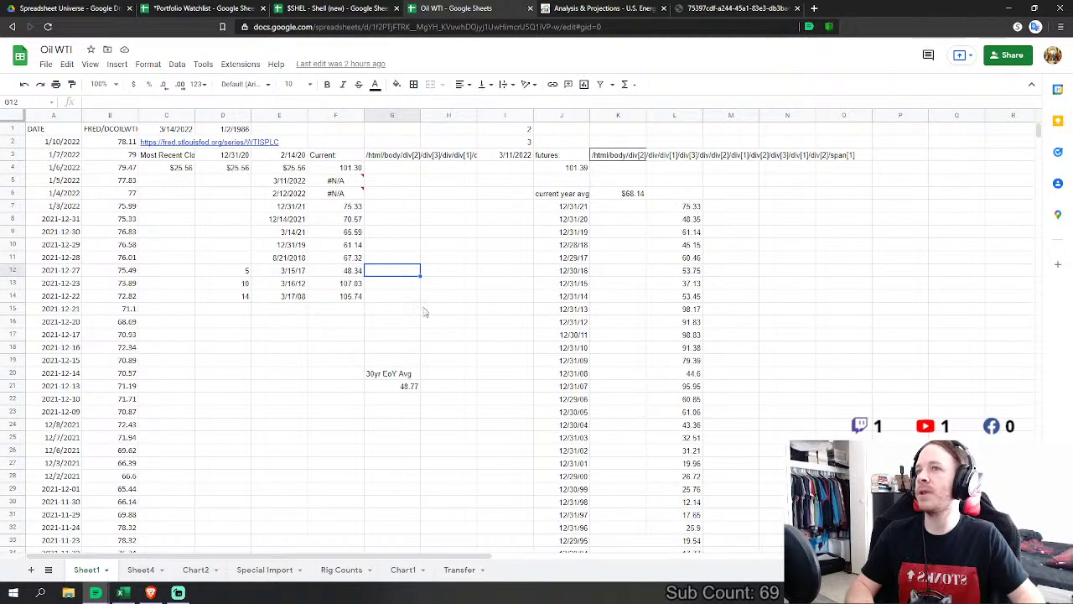
left_click(285, 572)
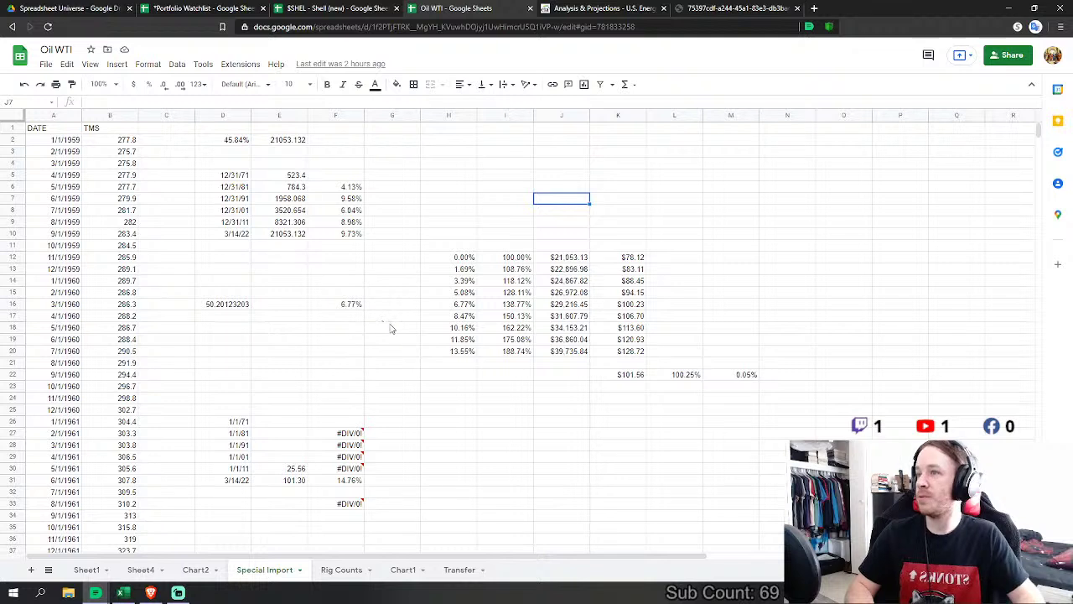
left_click(335, 307)
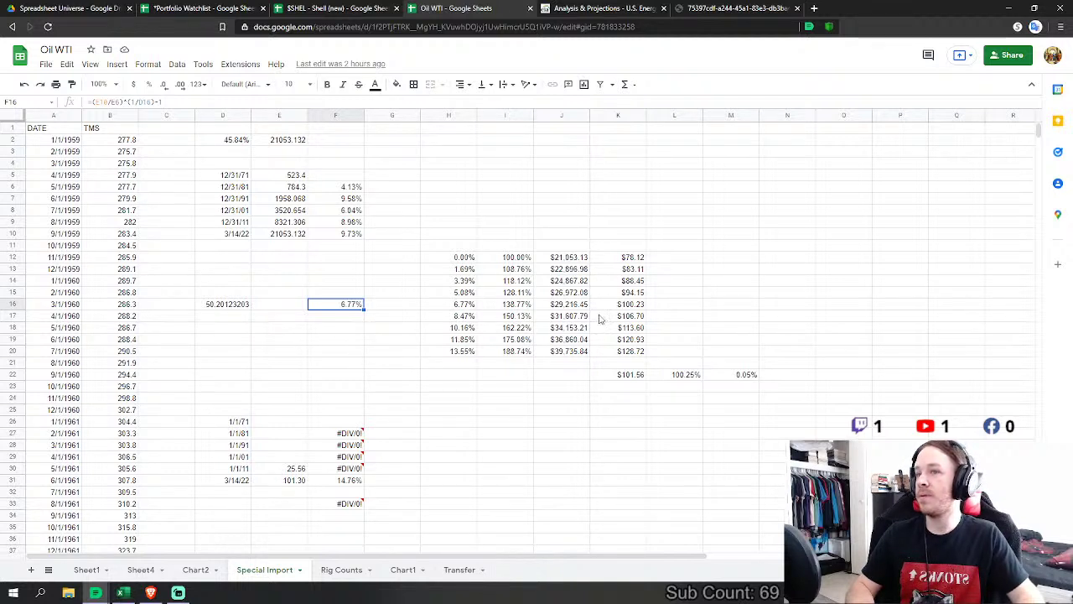
Step: Inspect the highest growth scenario in H20, its forecast price in K20 and the average forecast price in K22
left_click(639, 377)
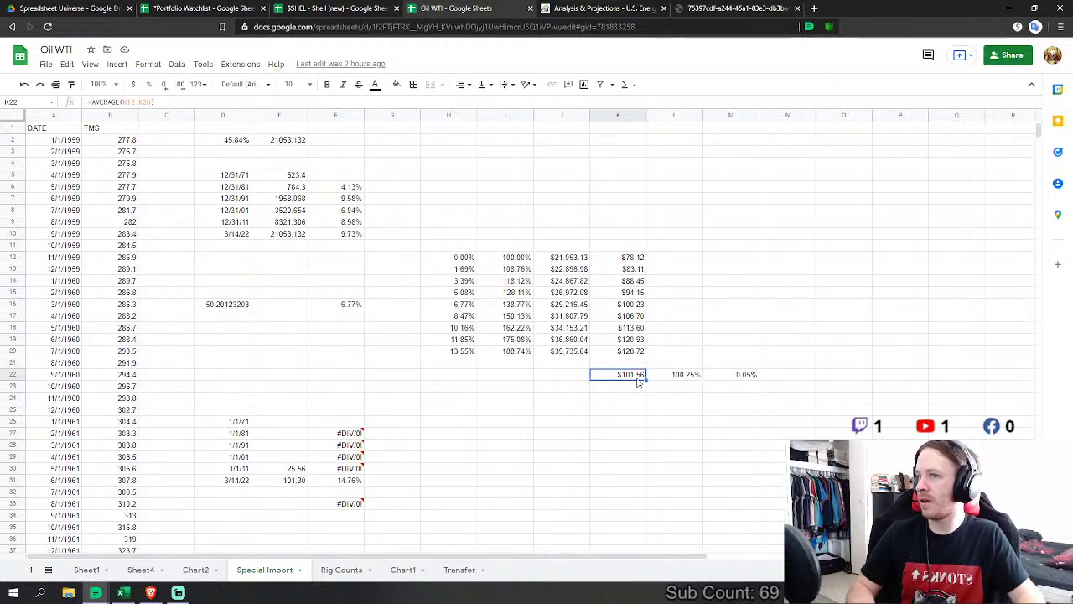
left_click(453, 352)
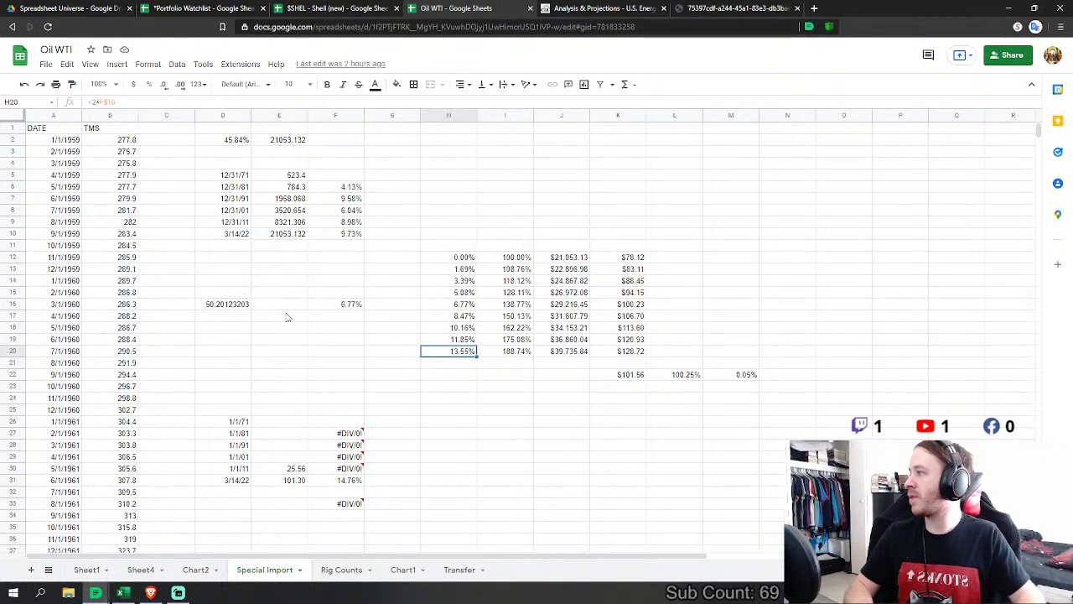
left_click(627, 353)
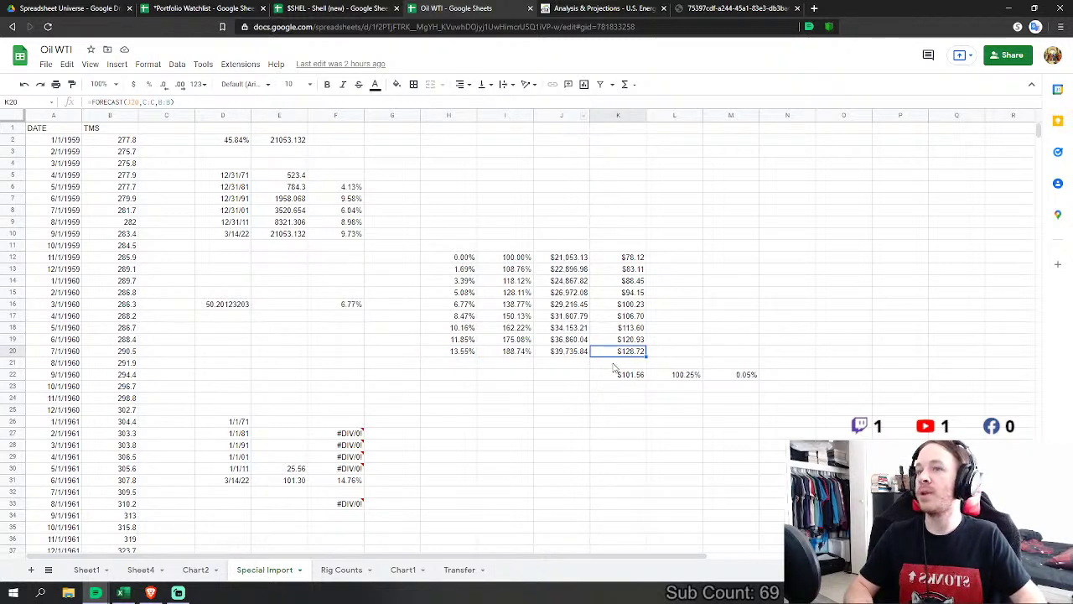
left_click(637, 375)
left_click(628, 352)
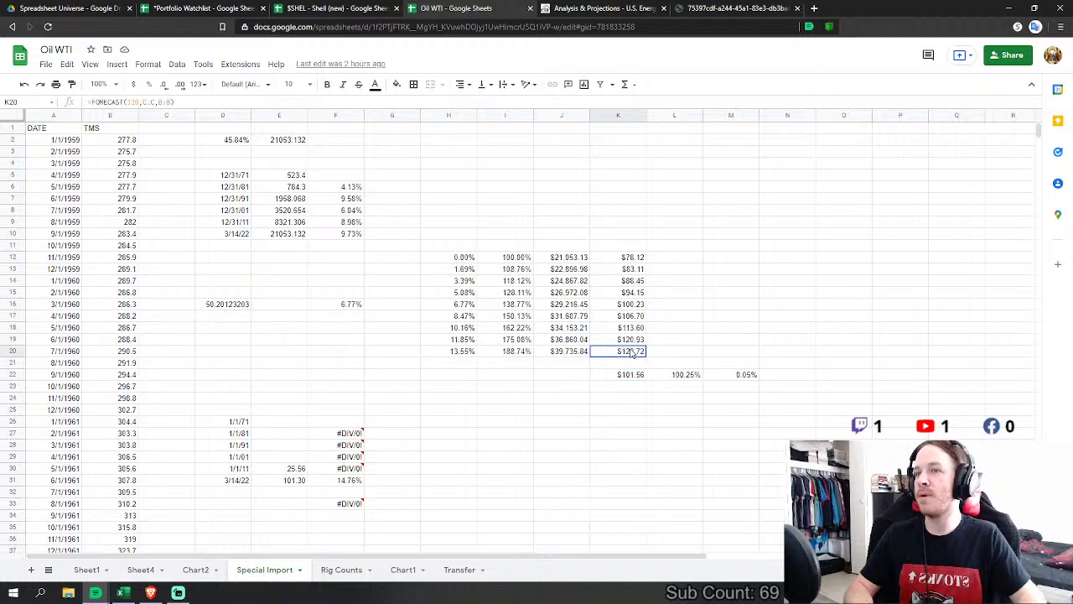
left_click(637, 376)
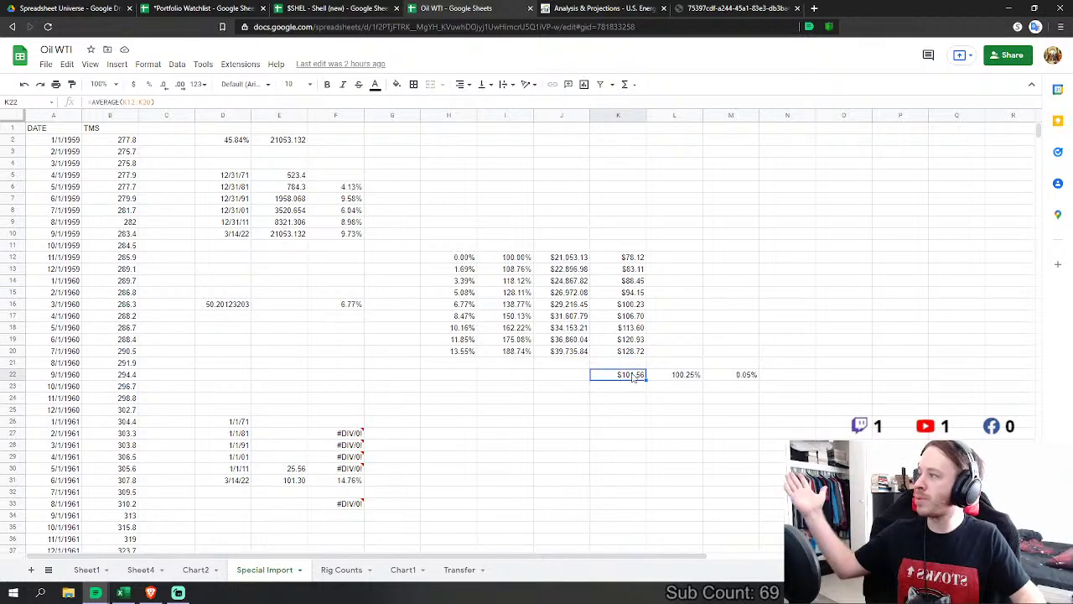
Step: Return to the Shell spreadsheet and highlight the sorted oil prices in J41:J70 on the Technicals sheet
left_click(342, 7)
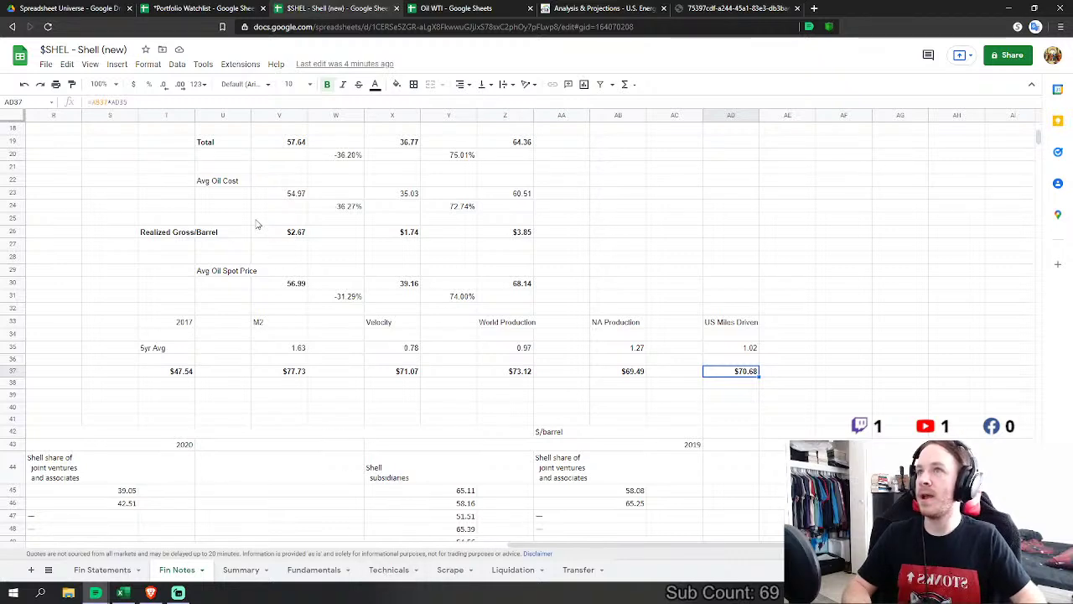
left_click(388, 571)
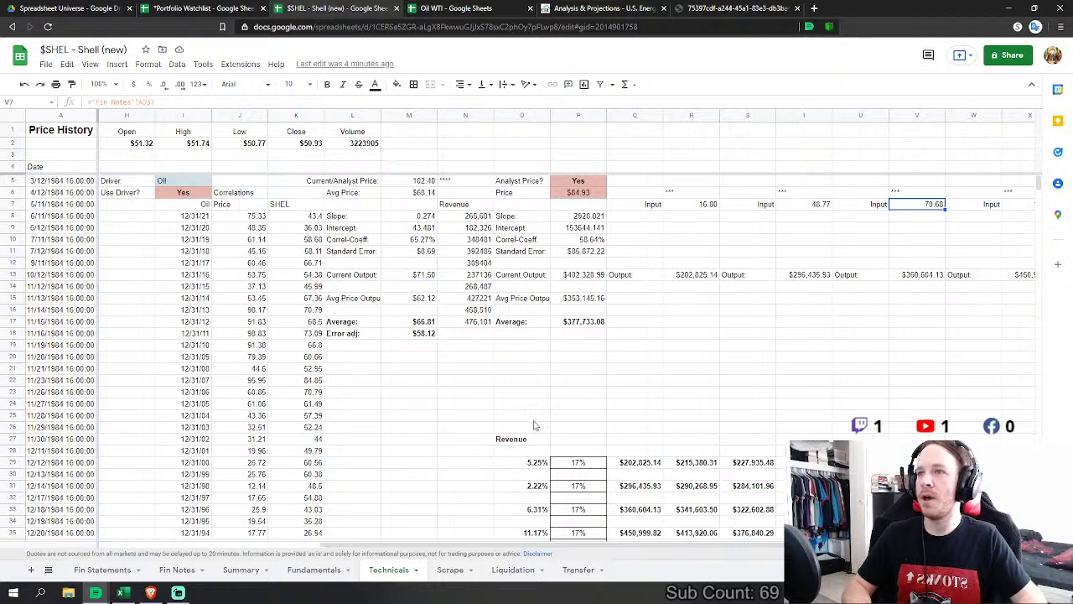
scroll(540, 419, "down", 13)
scroll(439, 361, "up", 4)
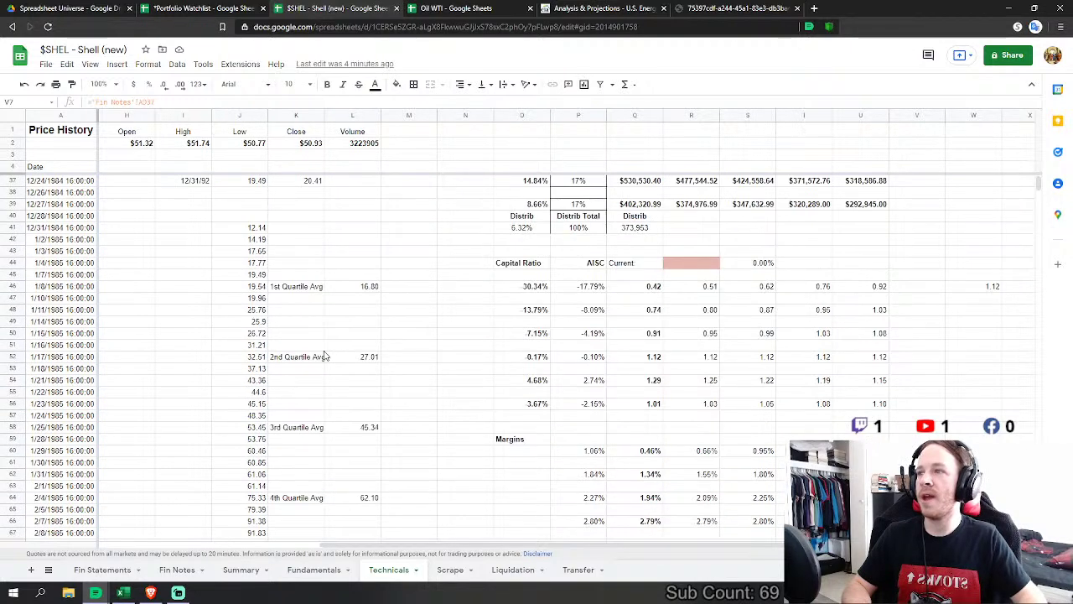
scroll(259, 334, "up", 1)
left_click_drag(246, 311, 259, 513)
scroll(279, 427, "up", 1)
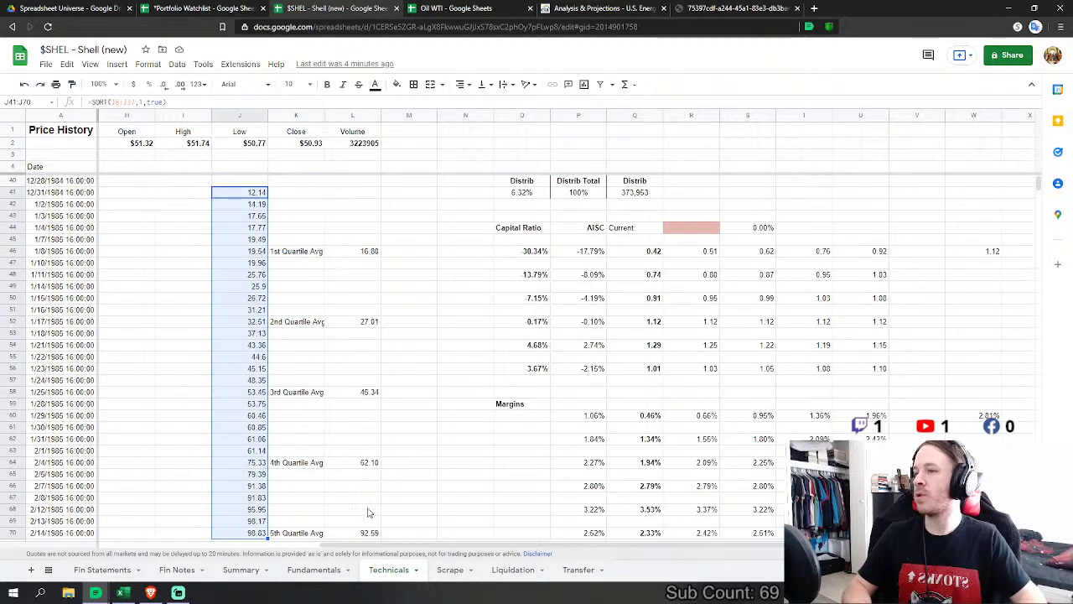
Step: Inspect the 1st Quartile Avg formula in L46 and view the revenue table and the remaining quartile averages
left_click(357, 265)
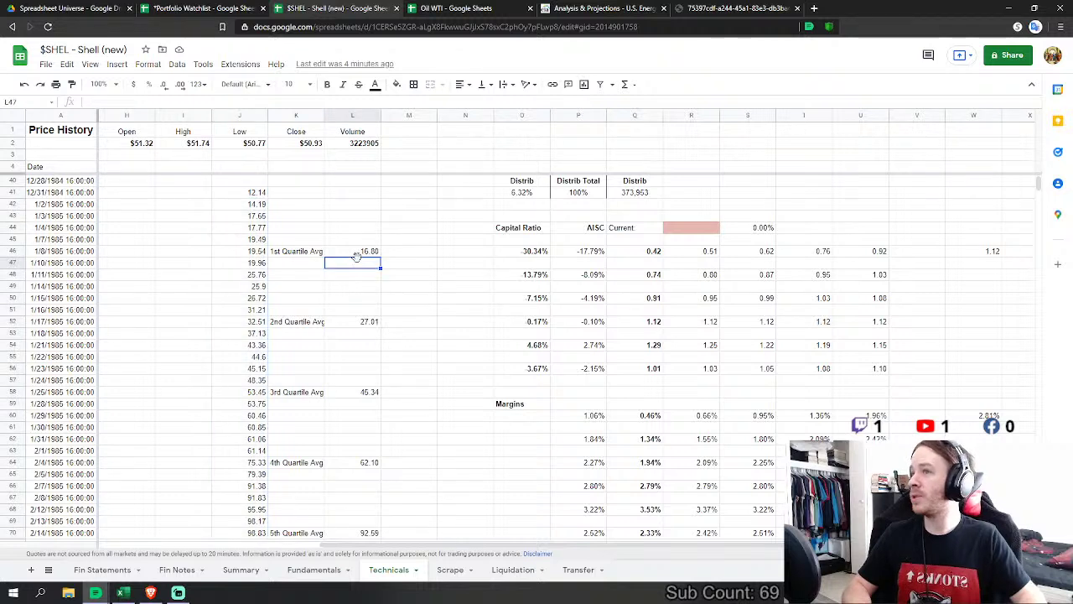
left_click(364, 255)
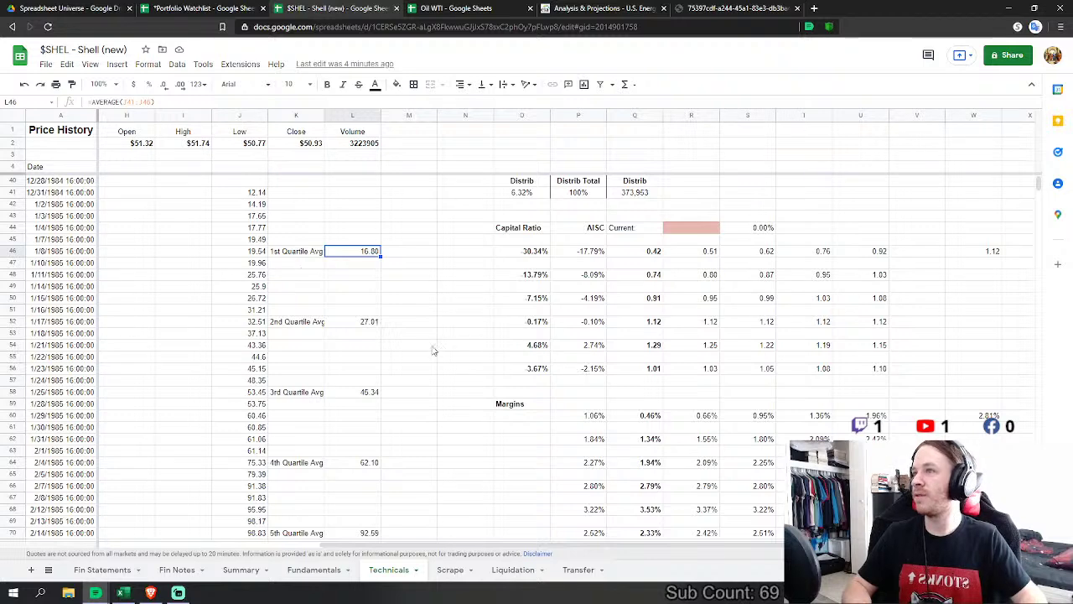
scroll(421, 351, "up", 10)
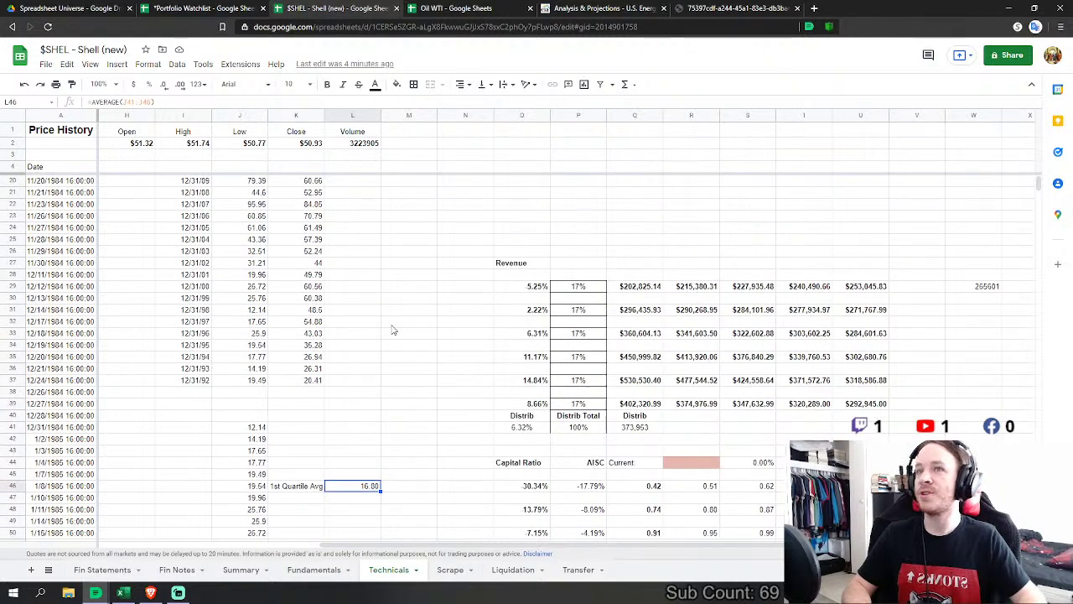
scroll(392, 330, "down", 7)
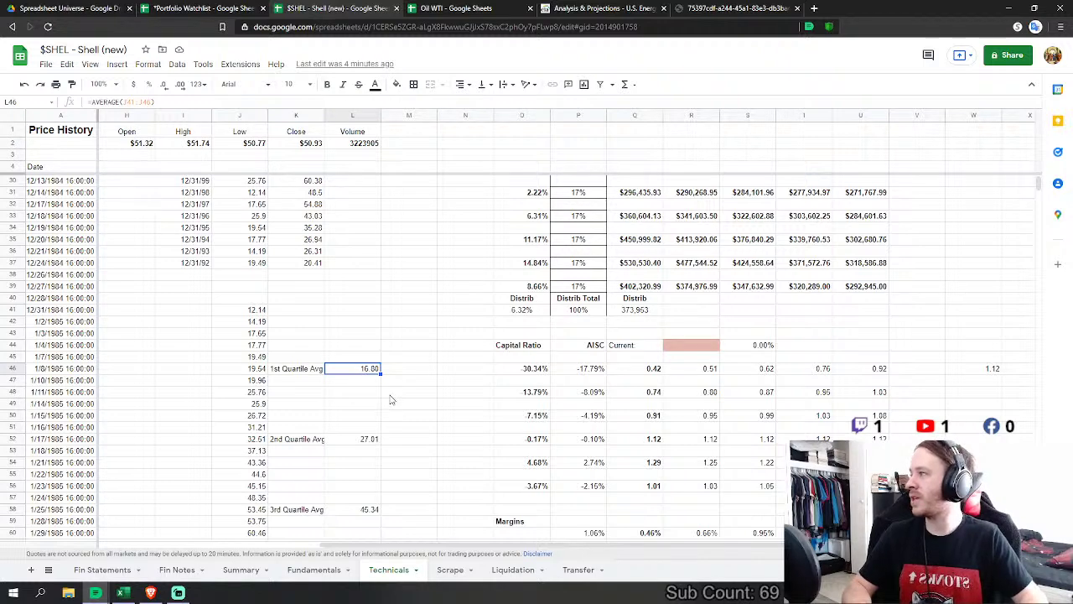
scroll(363, 379, "down", 6)
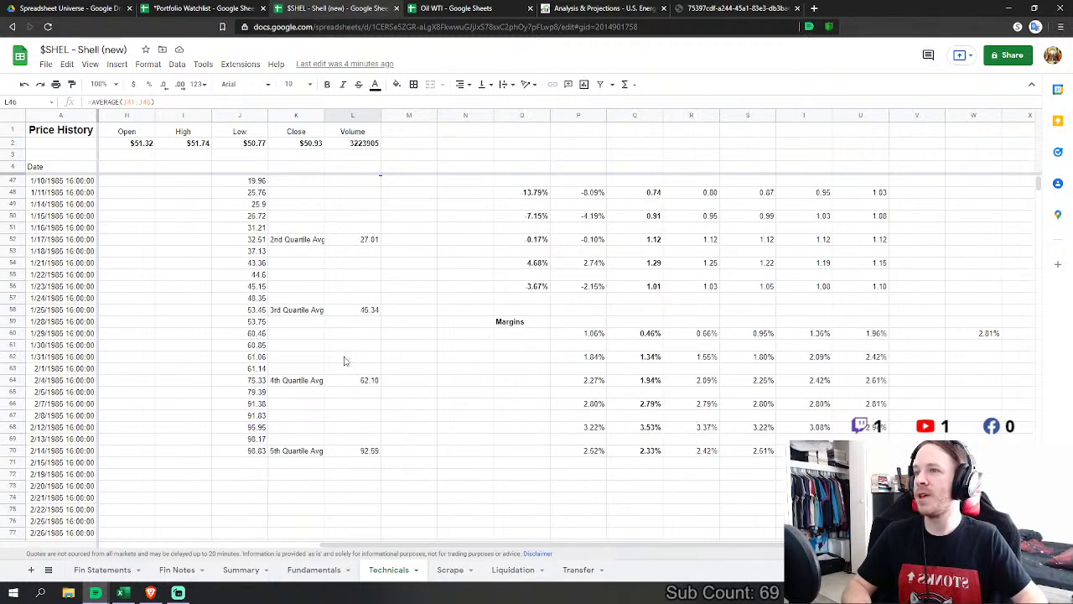
Step: Highlight the sorted oil prices in J41:J70 again and compare them with the quartile averages and the revenue table
scroll(367, 355, "up", 11)
scroll(367, 354, "up", 3)
scroll(364, 355, "down", 10)
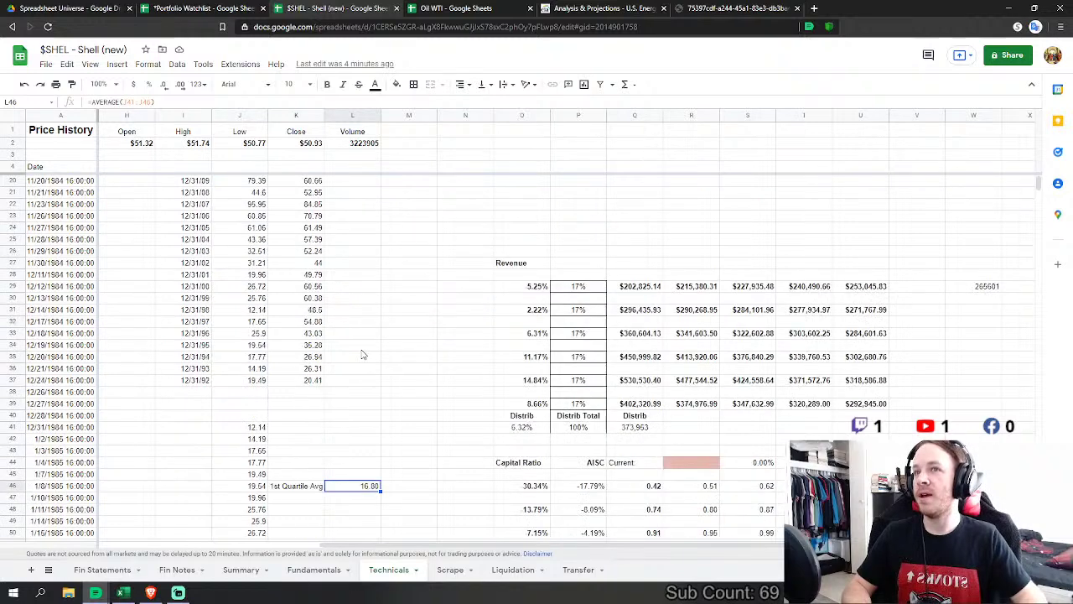
left_click_drag(259, 230, 259, 372)
scroll(680, 423, "up", 15)
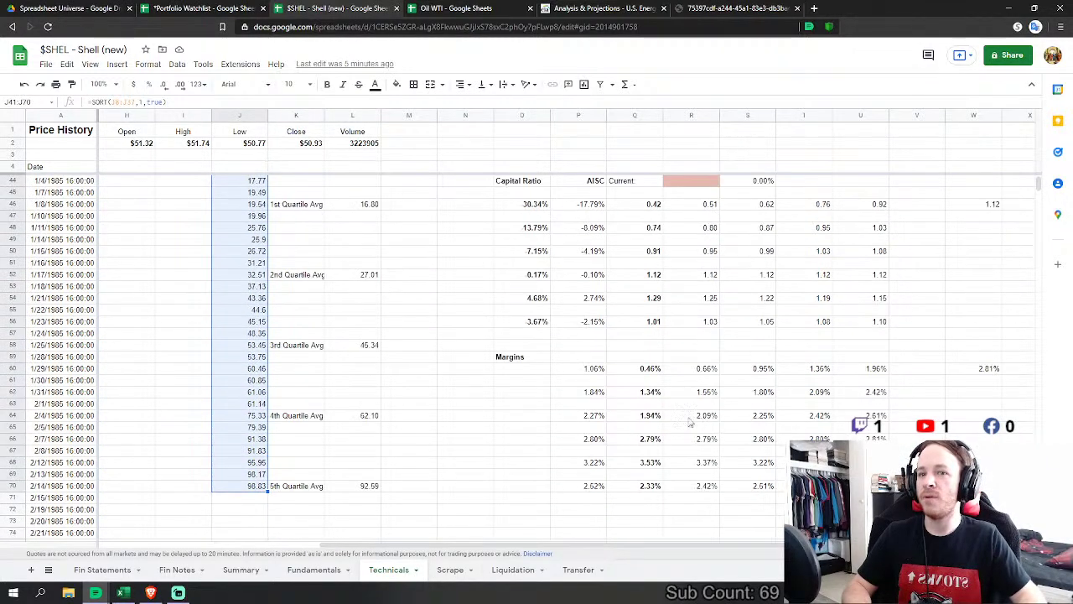
scroll(680, 423, "up", 2)
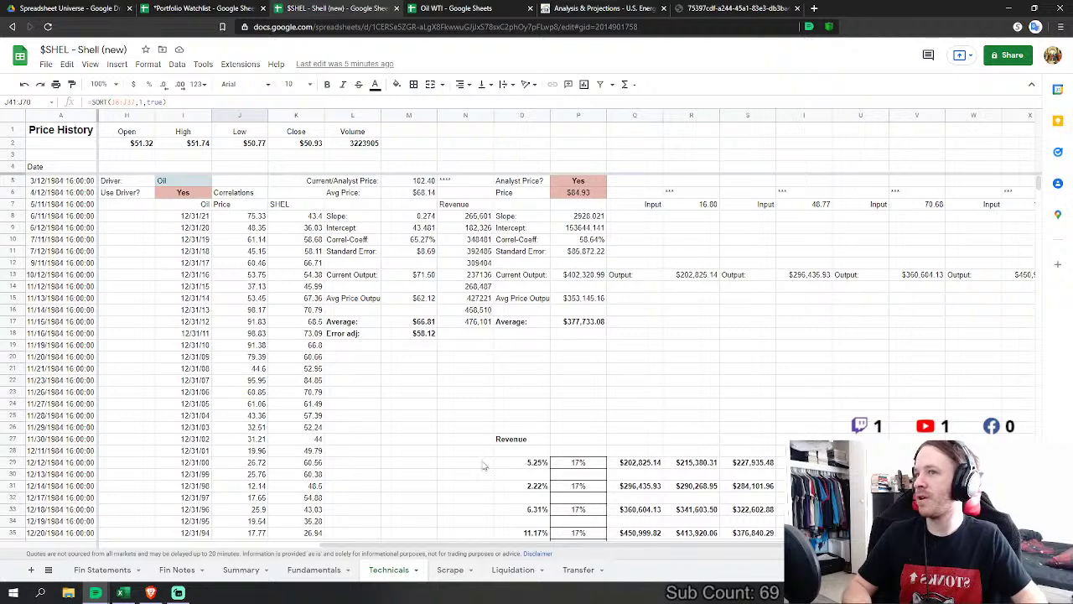
scroll(587, 335, "right", 3)
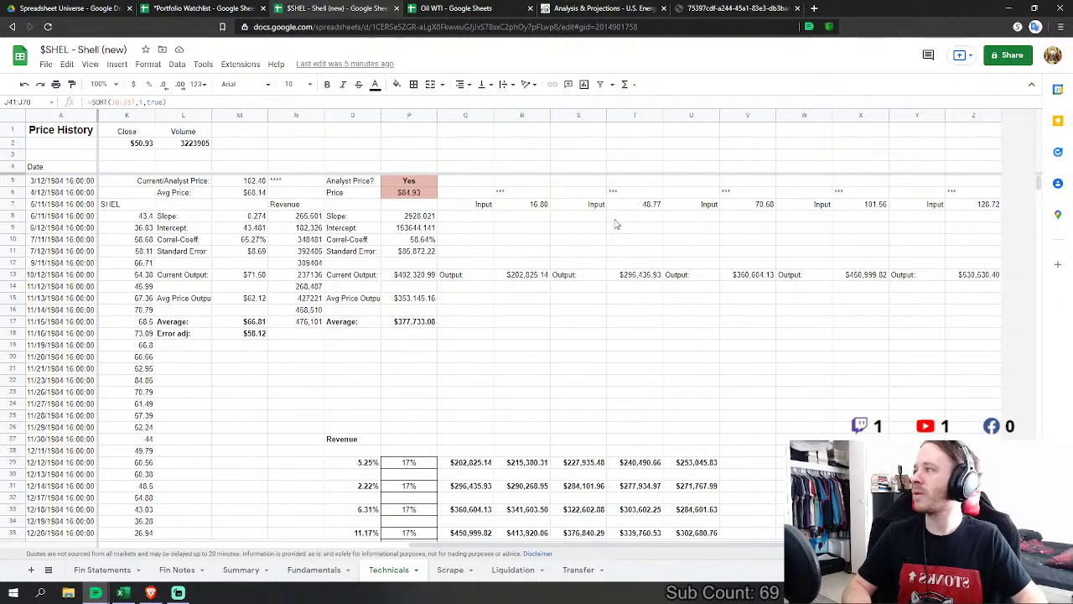
Step: Examine the oil price inputs of the five revenue scenarios in R7:Z7, including the source formulas in R7 and V7
left_click_drag(543, 210, 654, 209)
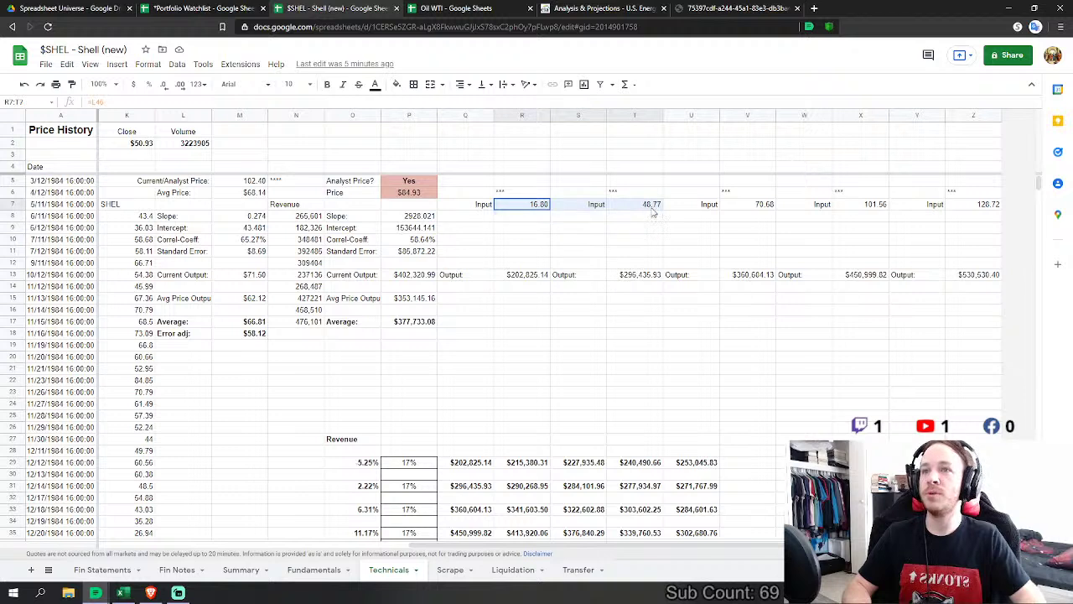
left_click_drag(872, 212, 985, 211)
left_click(751, 210)
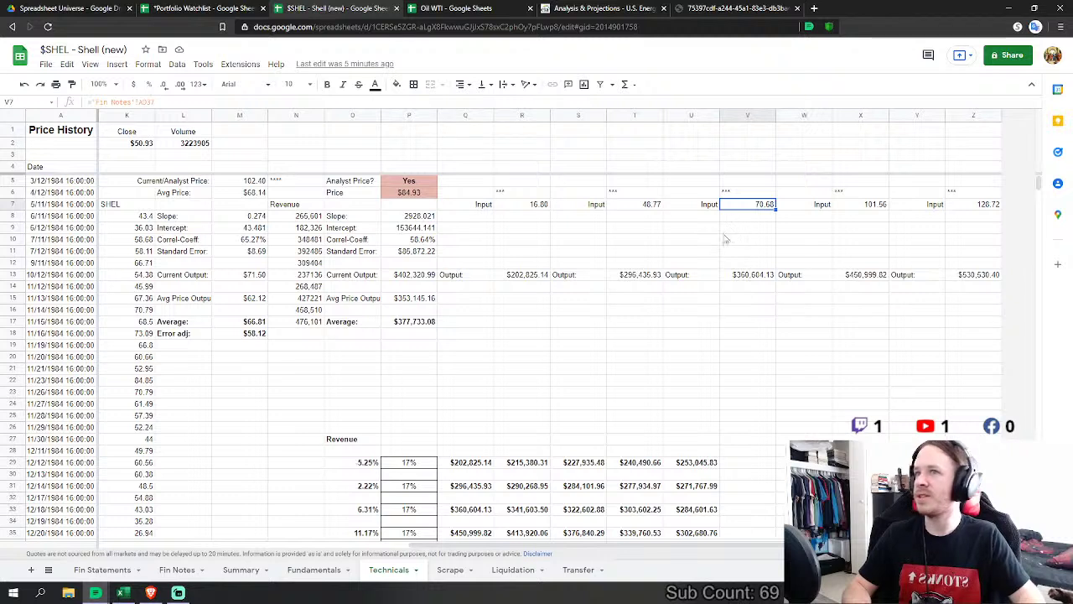
left_click_drag(537, 212, 983, 206)
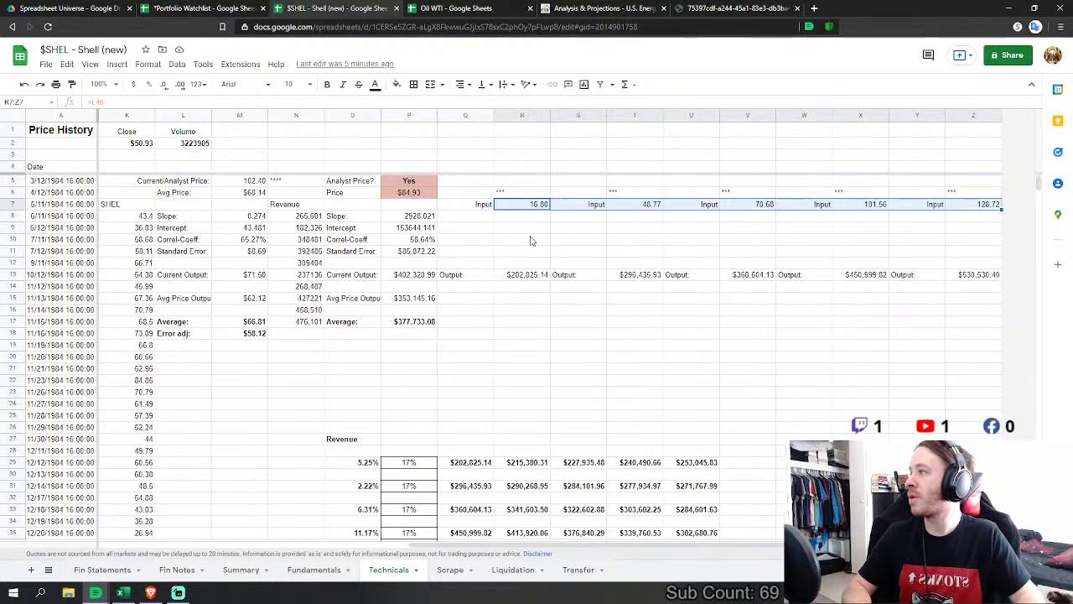
left_click(527, 209)
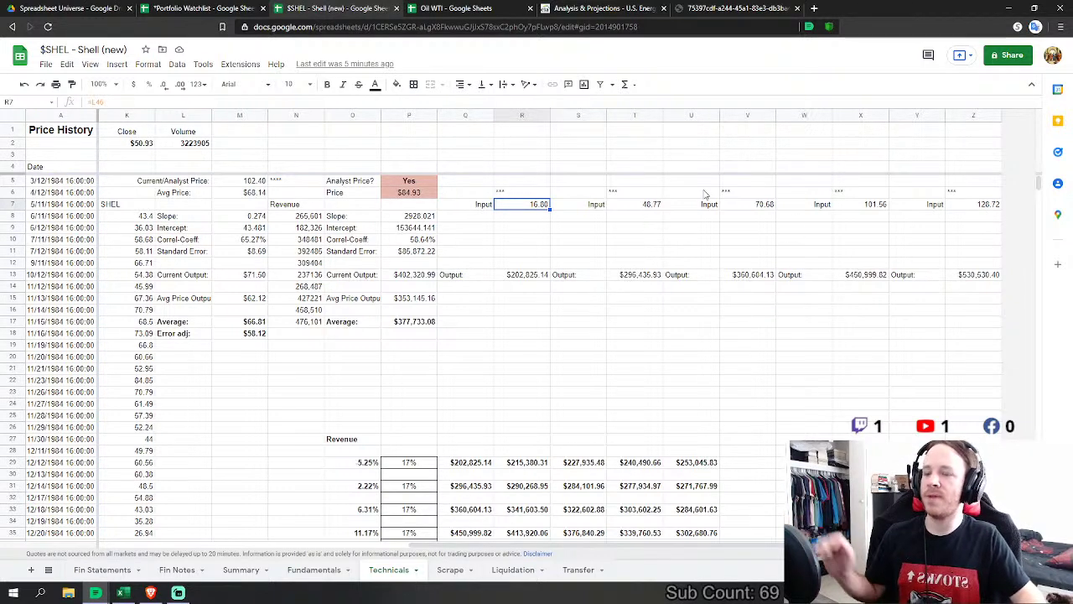
Step: Inspect the analyst price in P6 and compare it with the WTI crude forecasts on the EIA Analysis & Projections page
left_click(413, 193)
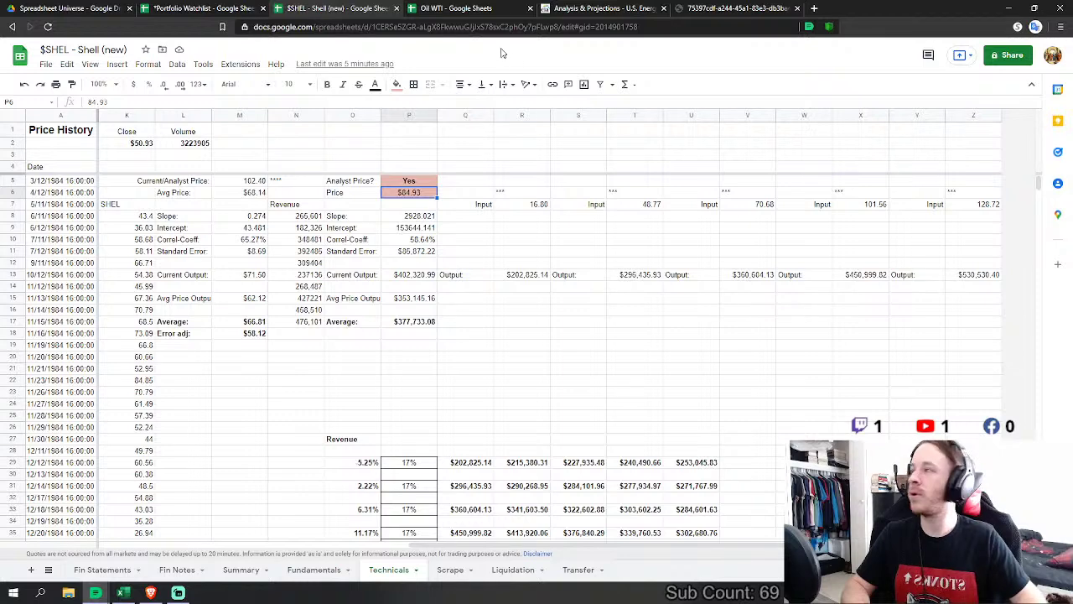
left_click(618, 8)
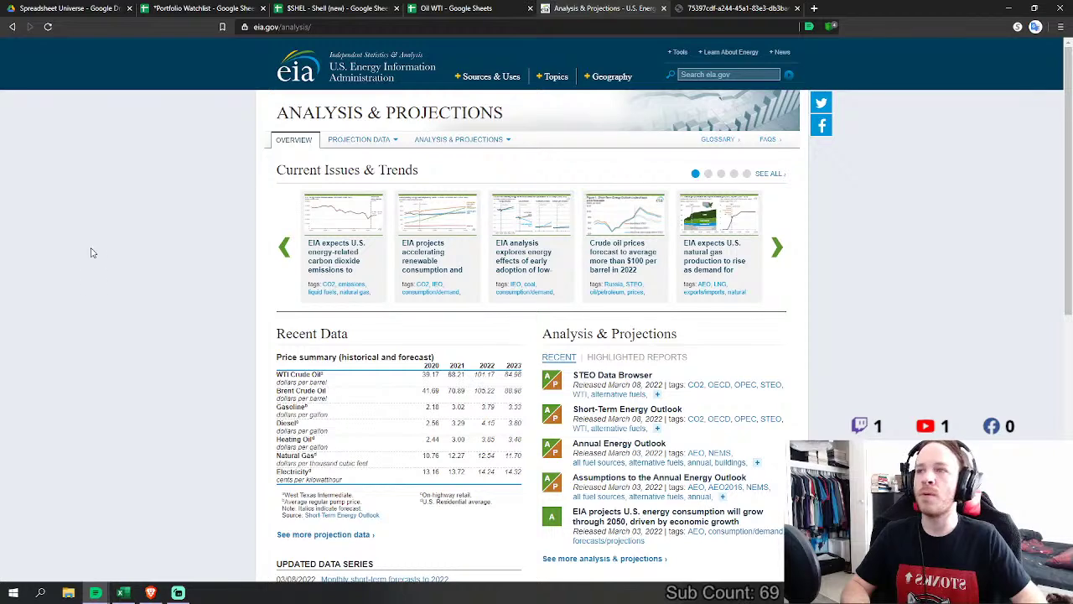
scroll(92, 252, "down", 2)
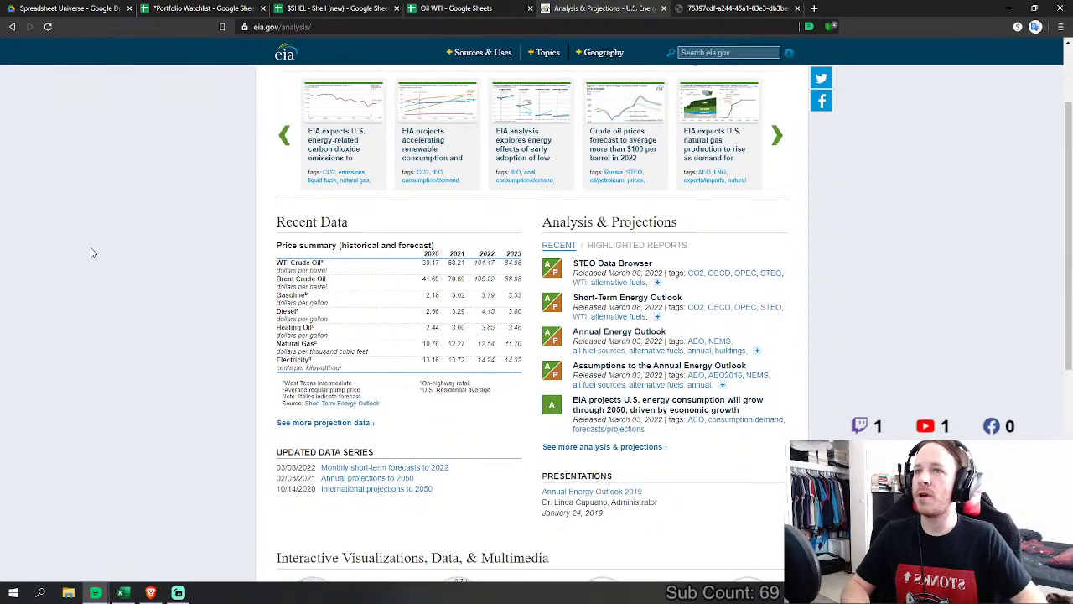
scroll(92, 252, "up", 2)
scroll(92, 253, "down", 1)
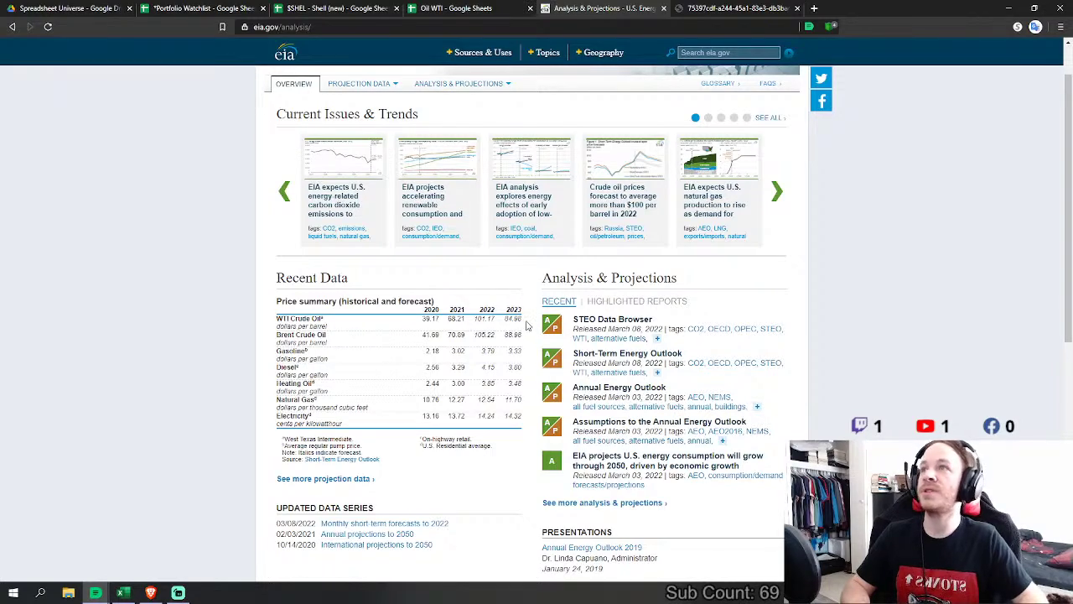
Step: Return to the Shell spreadsheet and compare the analyst price and scenario inputs in P6:Z7 with the revenue outputs in P13:Z13
left_click(465, 8)
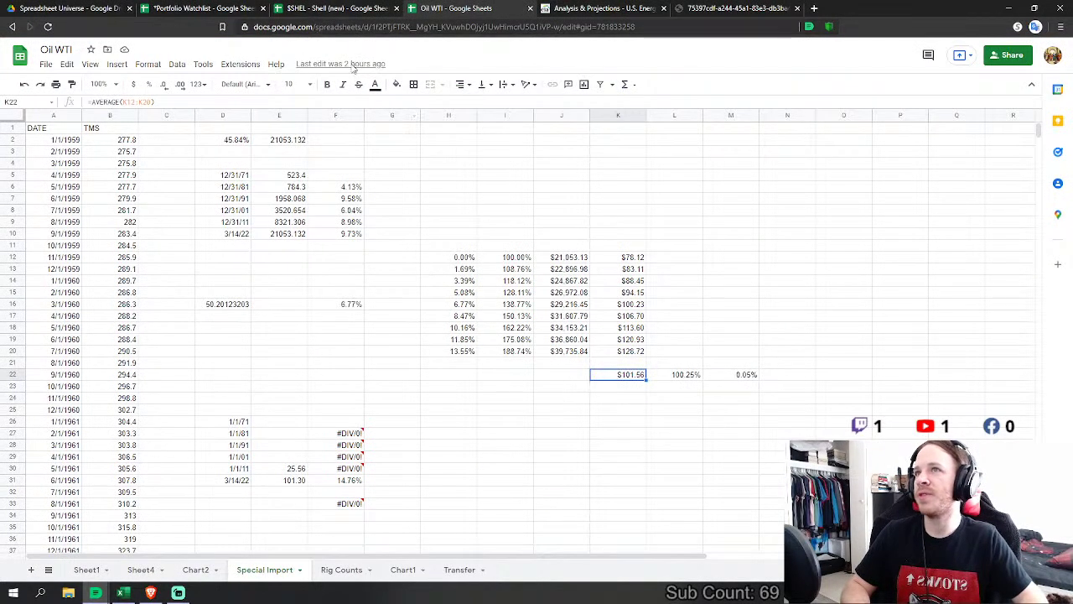
left_click(311, 7)
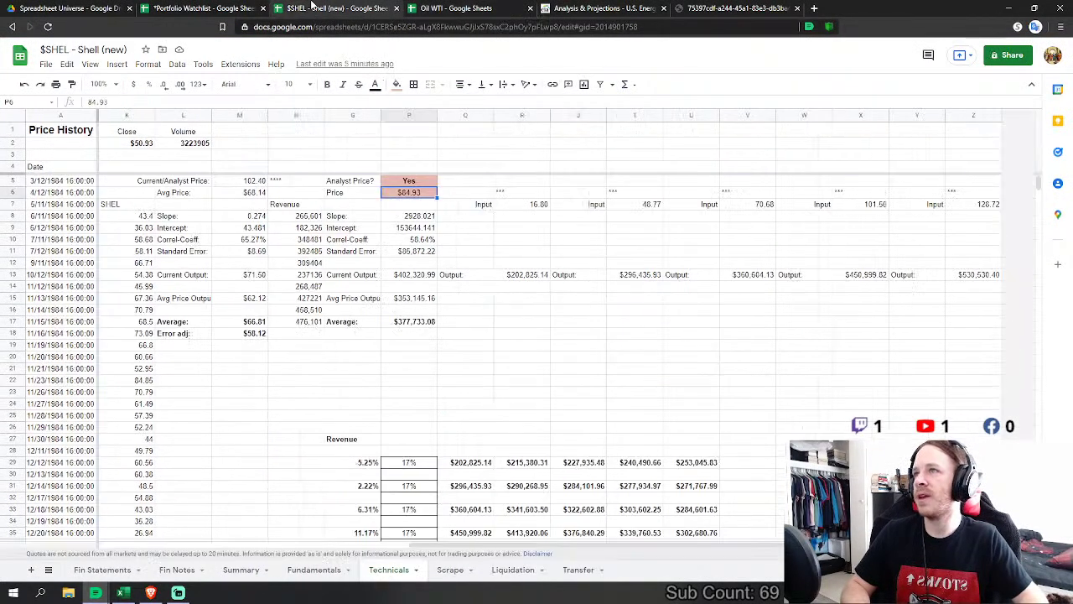
left_click(421, 227)
left_click(413, 195)
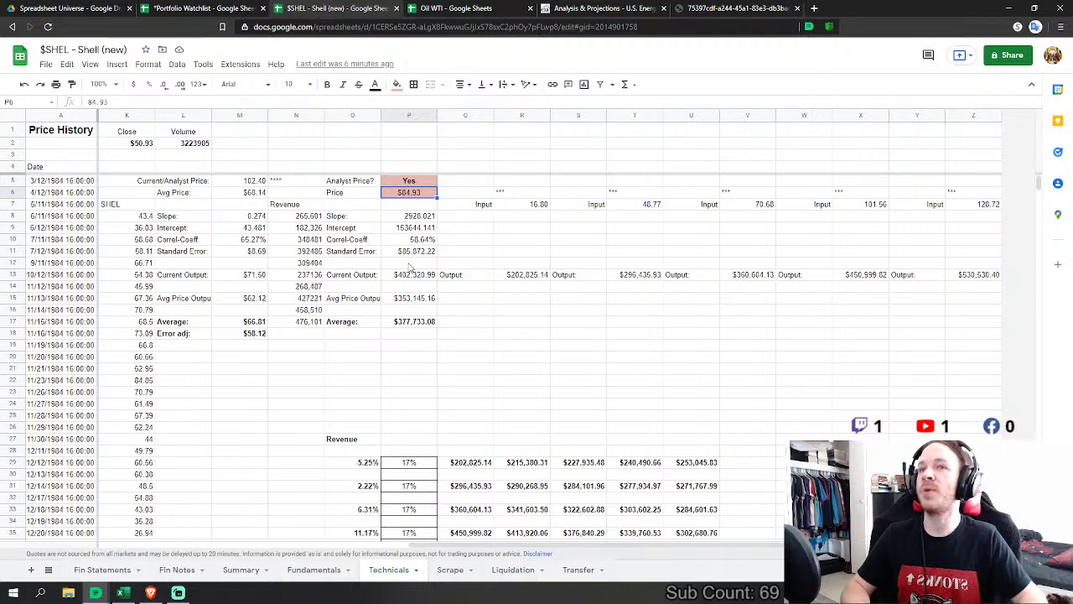
left_click_drag(435, 199, 965, 214)
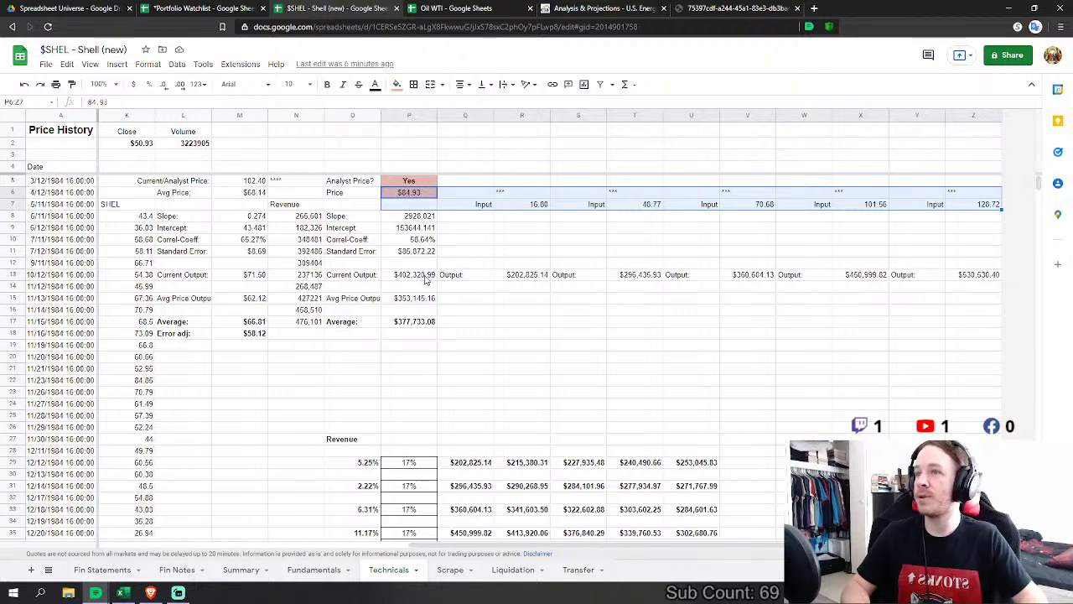
left_click_drag(422, 281, 967, 279)
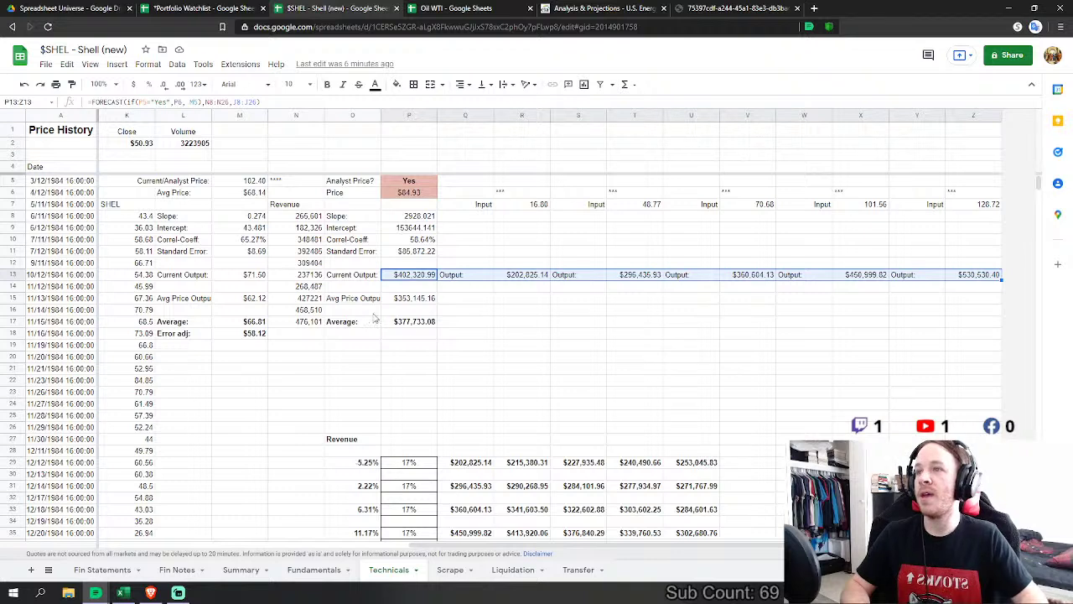
Step: Review the valuation models on the Summary sheet, inspecting the 1st Model sales in D12 and the 5th Model sales in D16
left_click(244, 578)
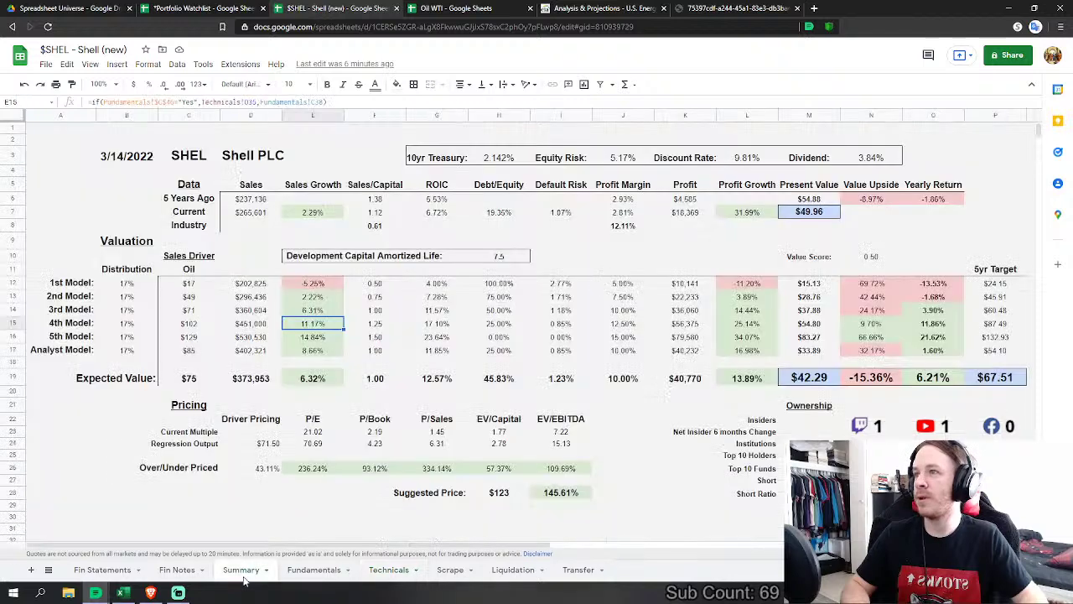
scroll(194, 327, "down", 2)
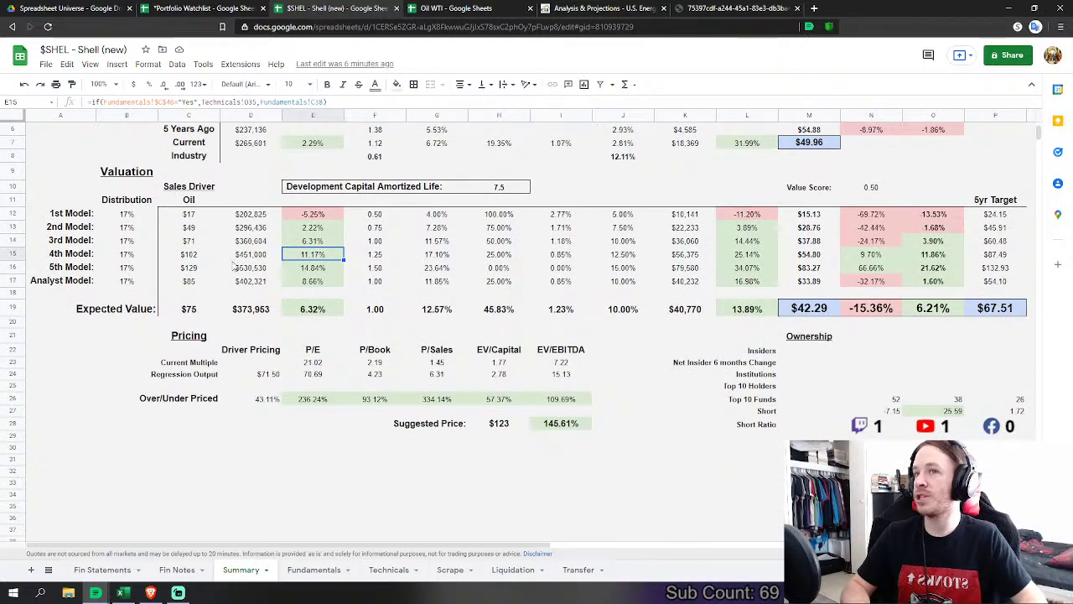
scroll(252, 245, "up", 2)
left_click(251, 285)
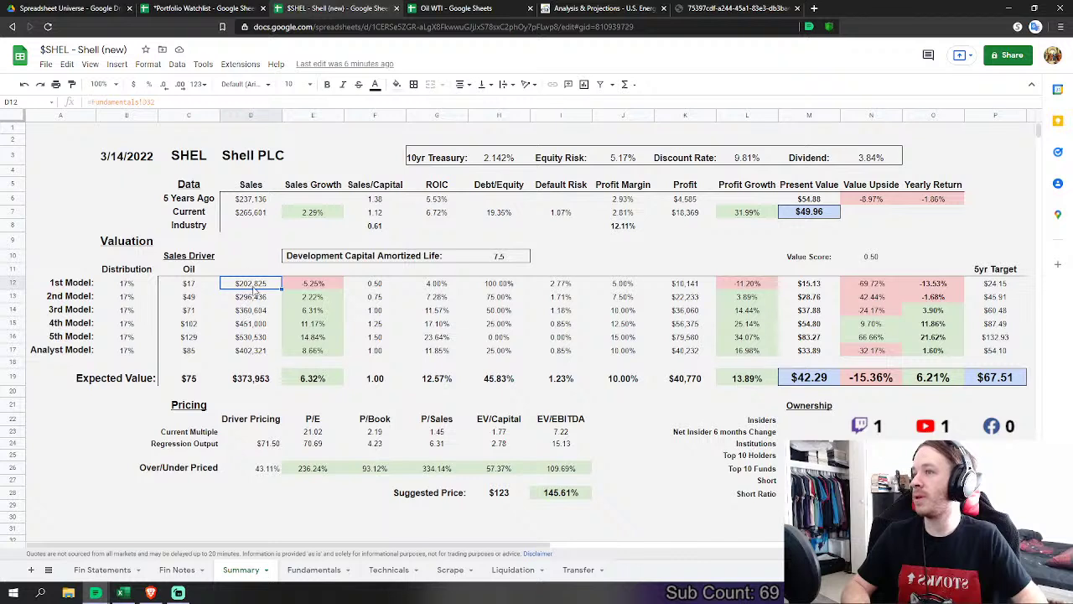
left_click(249, 338)
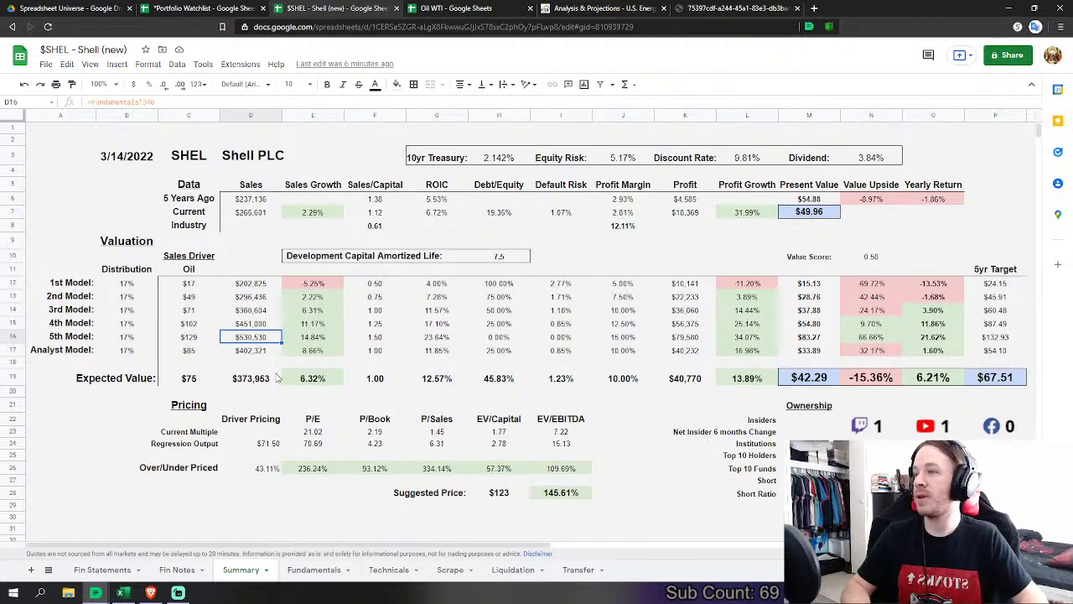
Step: Examine the revenue projections, driver distribution, interest expense and net income margin scenarios on the Fundamentals sheet
left_click(321, 569)
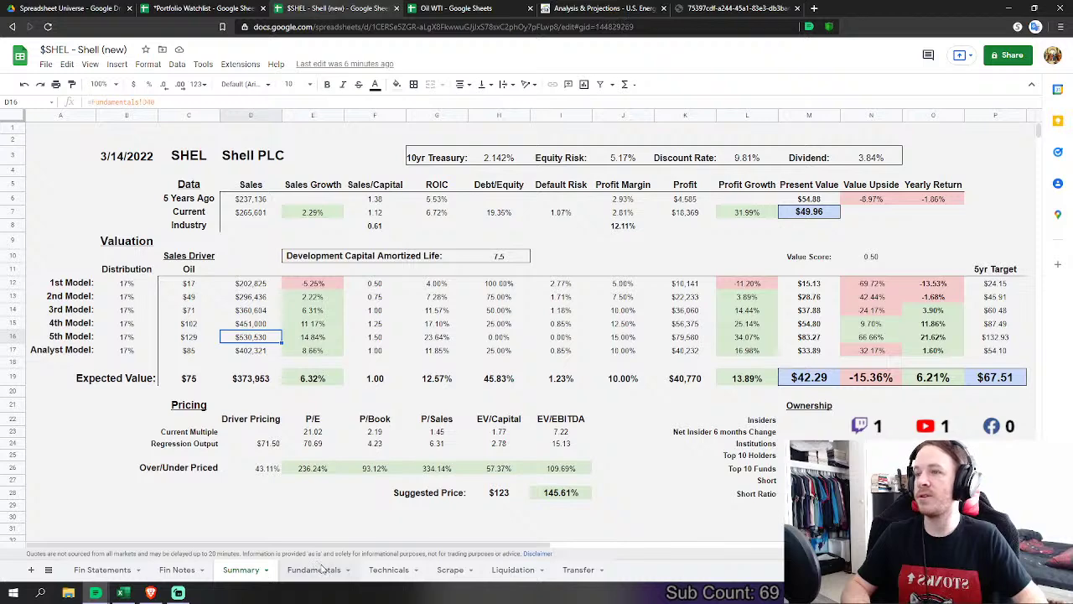
scroll(387, 363, "down", 2)
left_click(405, 388)
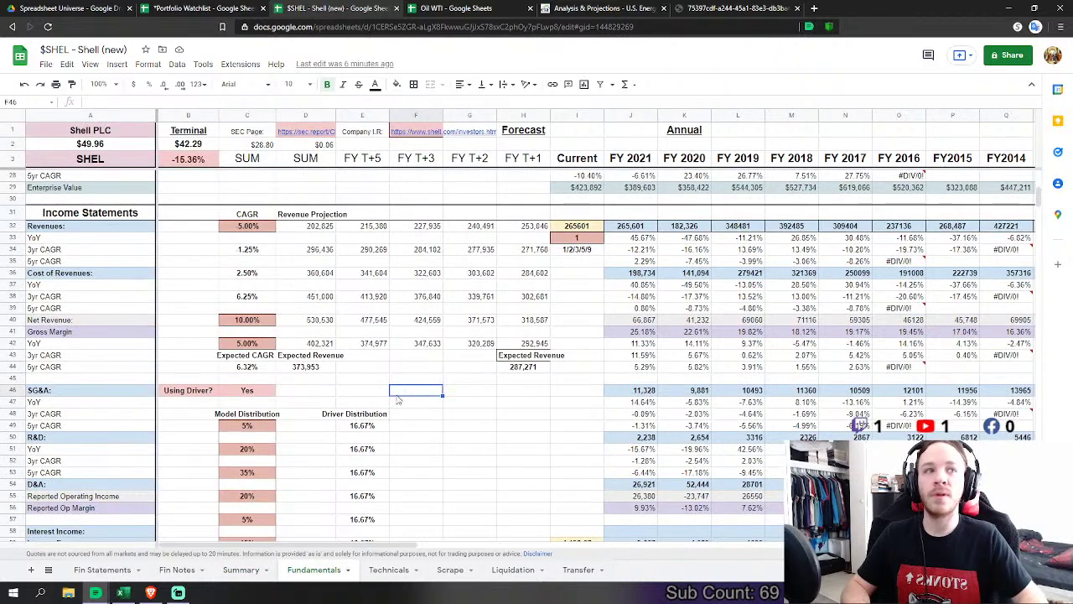
scroll(292, 387, "down", 6)
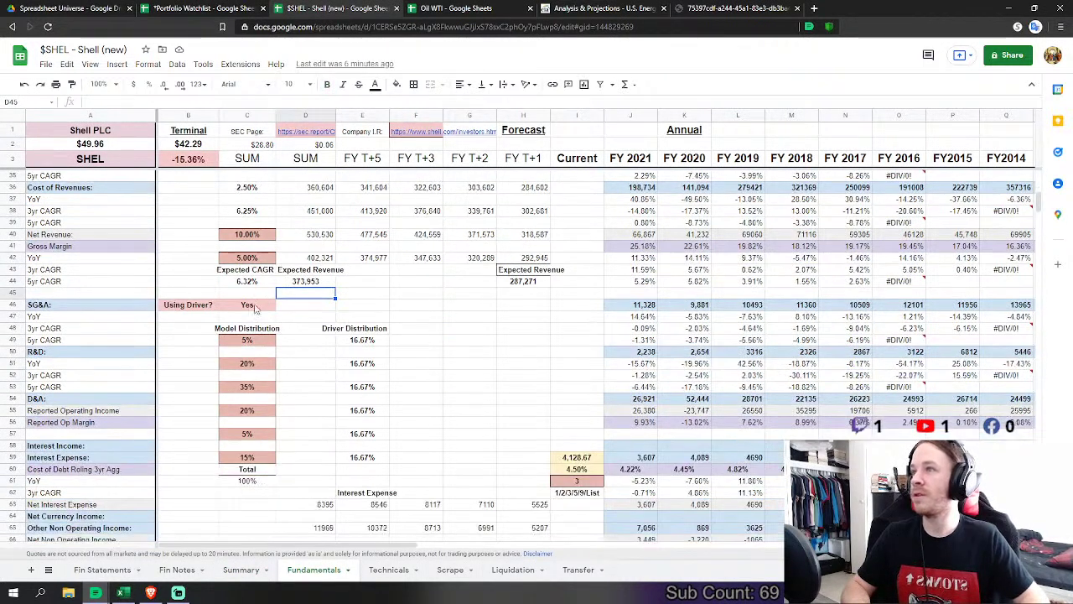
left_click(448, 330)
scroll(444, 328, "up", 7)
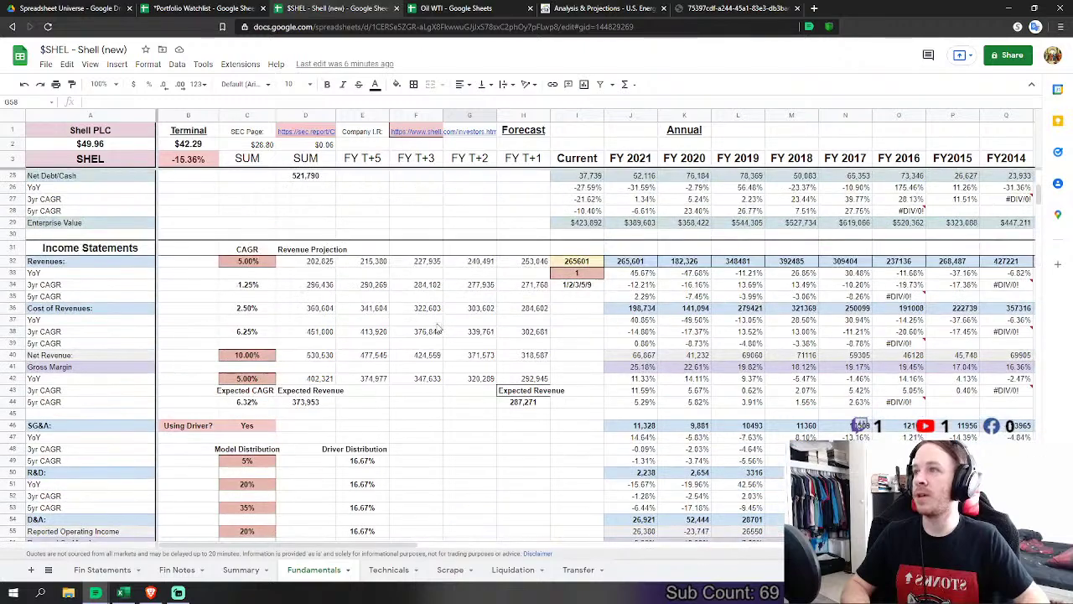
scroll(333, 327, "down", 20)
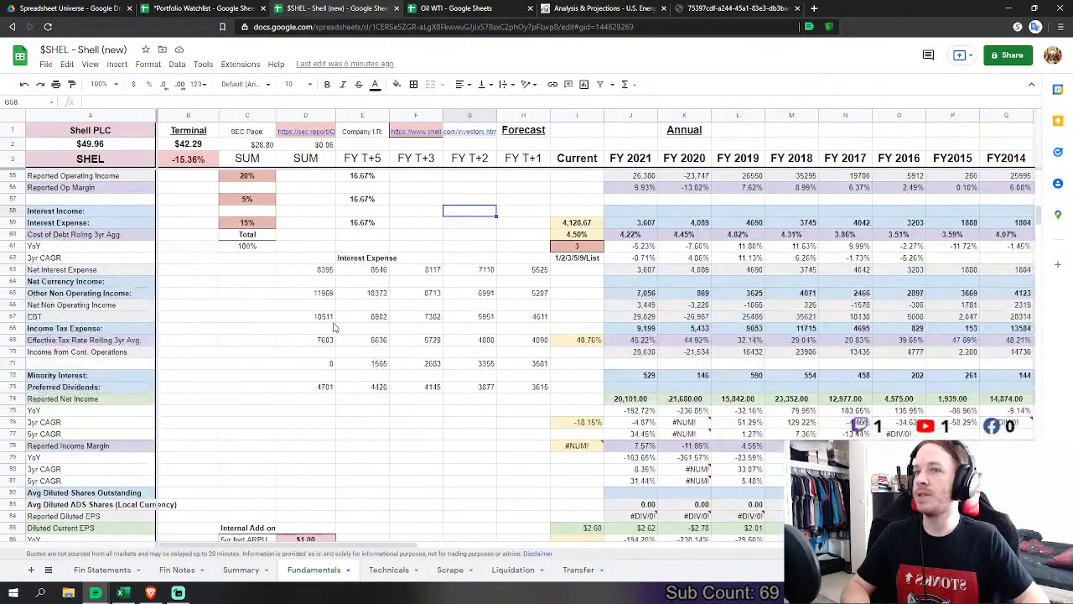
scroll(333, 327, "down", 5)
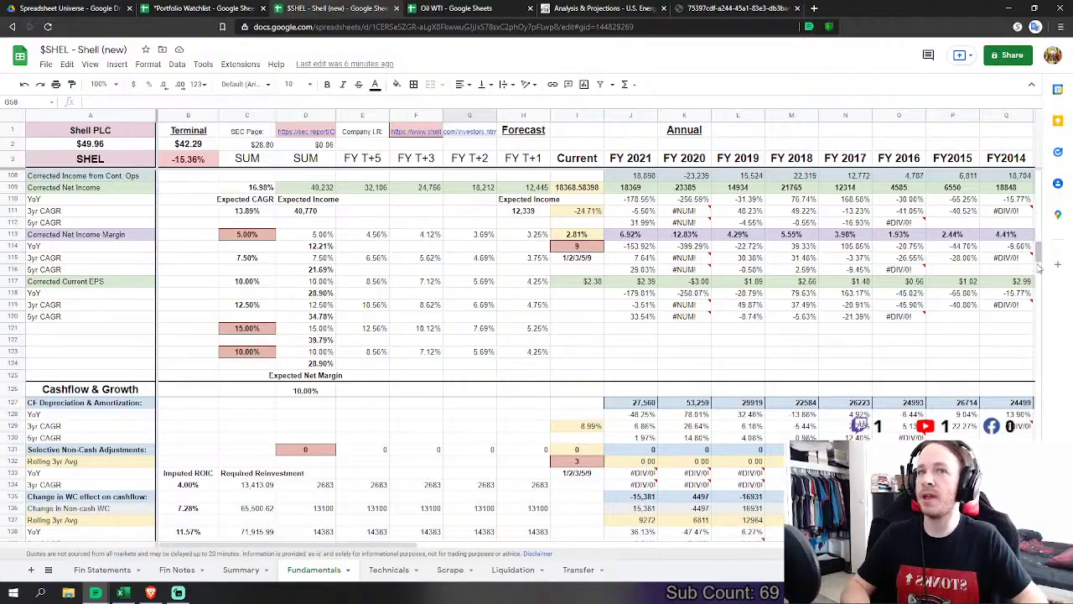
left_click_drag(1039, 252, 1005, 186)
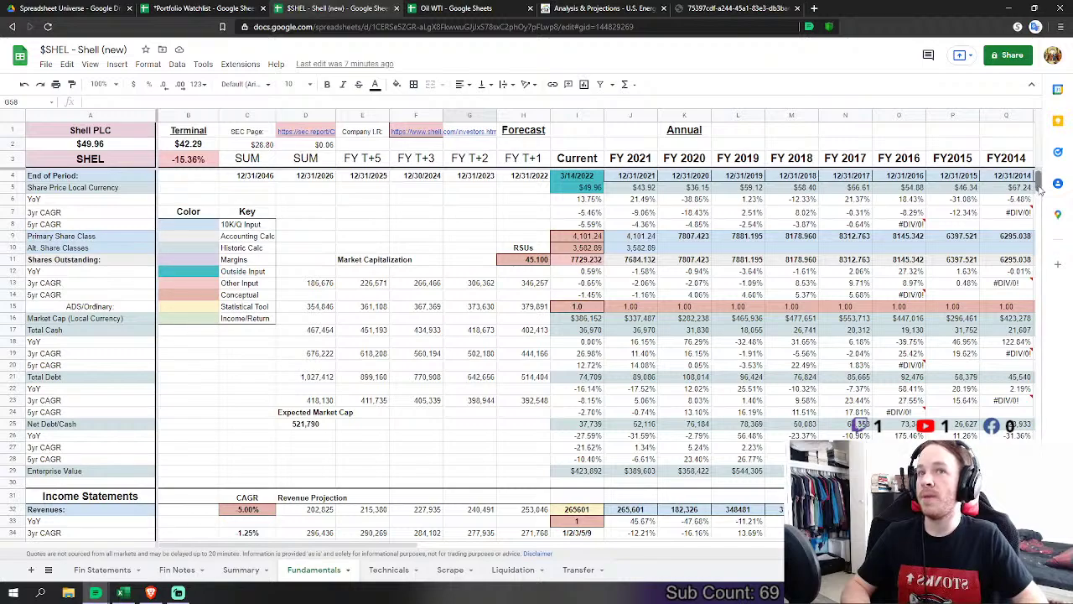
Step: Set the first model's D/E ratio in D438 of the Leverage & Discount section to 60%
left_click_drag(1040, 186, 1041, 478)
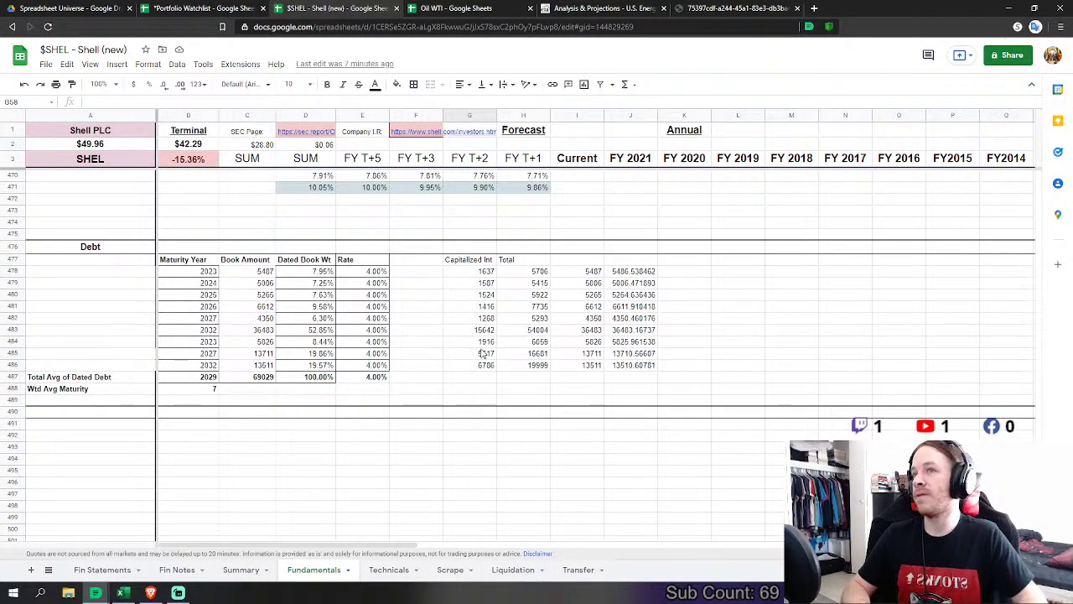
scroll(481, 353, "up", 5)
scroll(480, 353, "up", 10)
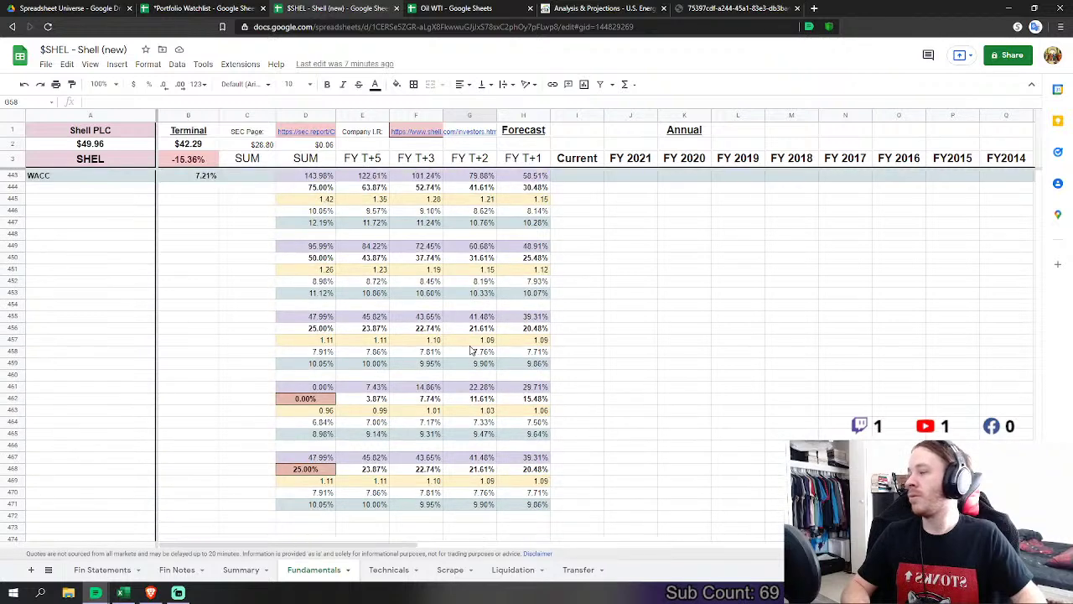
left_click(312, 329)
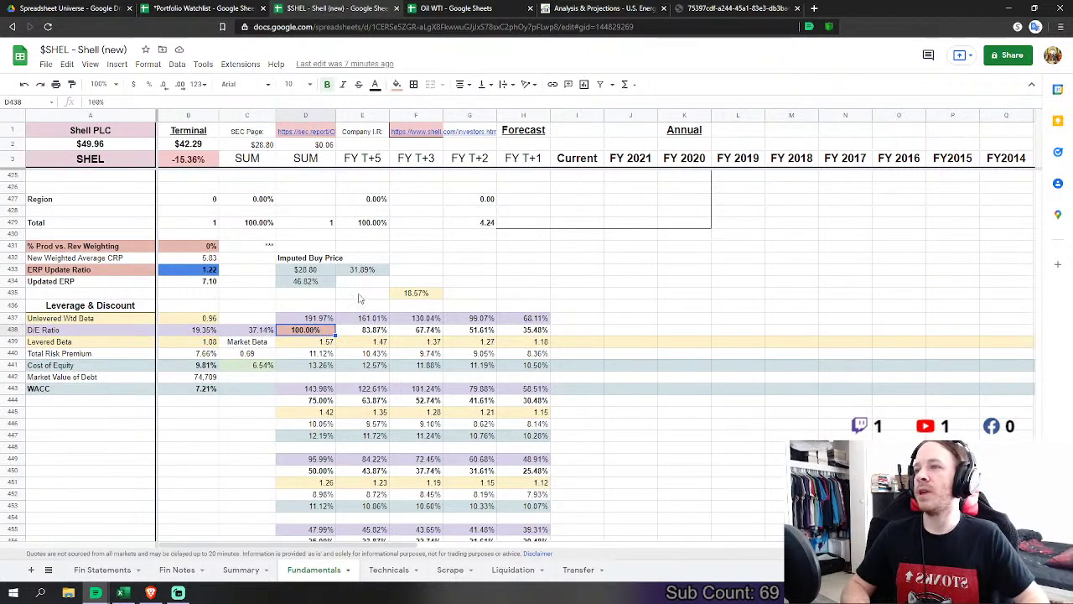
scroll(559, 273, "down", 2)
scroll(739, 287, "up", 1)
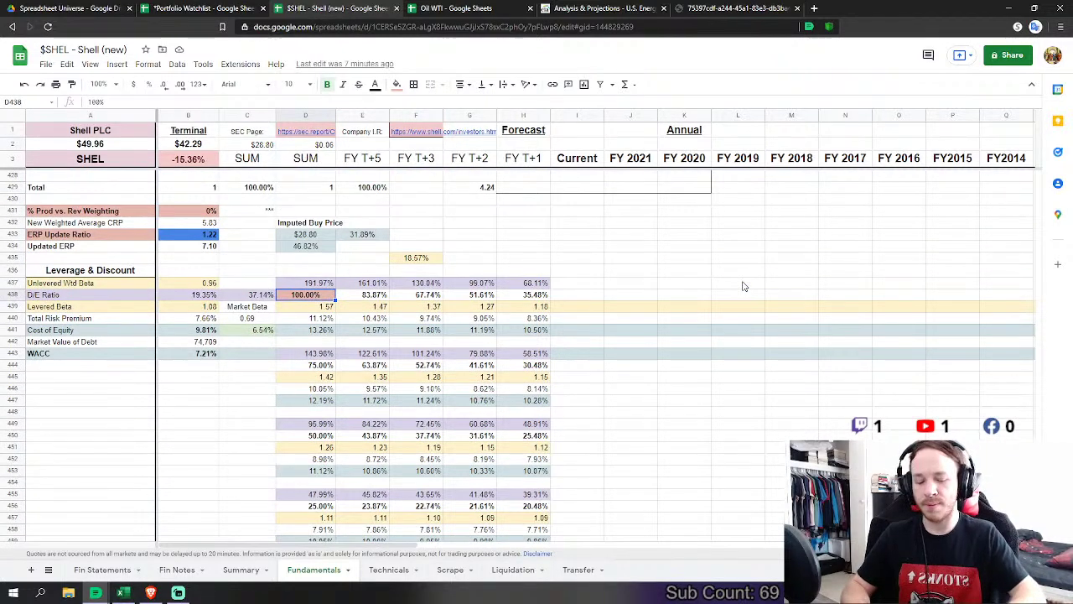
type("60")
key("Return")
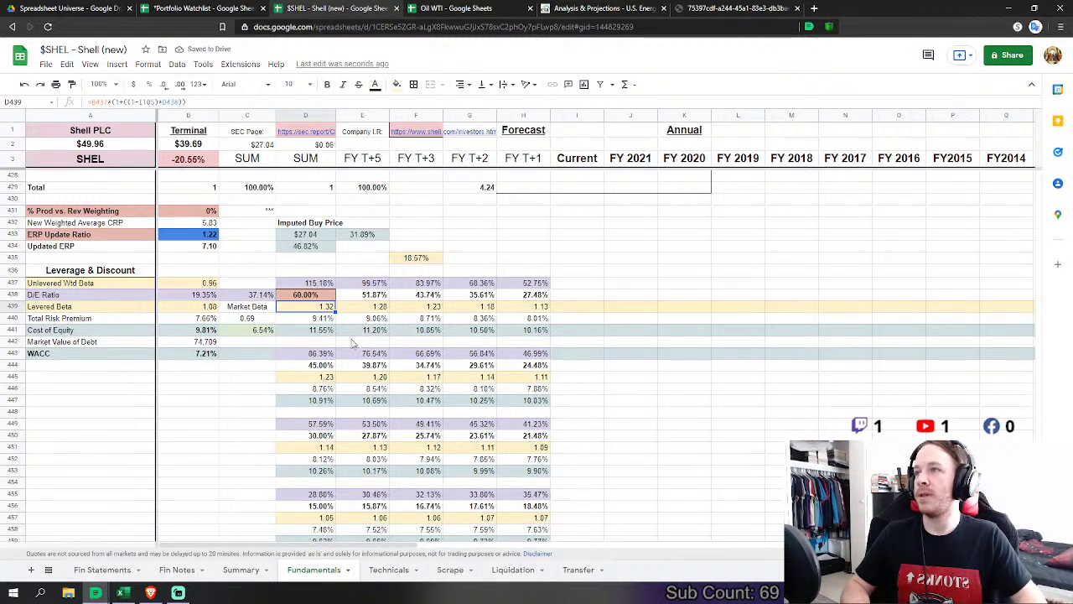
Step: Set the fifth model's D/E ratio in D462 of the Leverage & Discount section to 5%
scroll(244, 382, "down", 5)
scroll(244, 381, "up", 3)
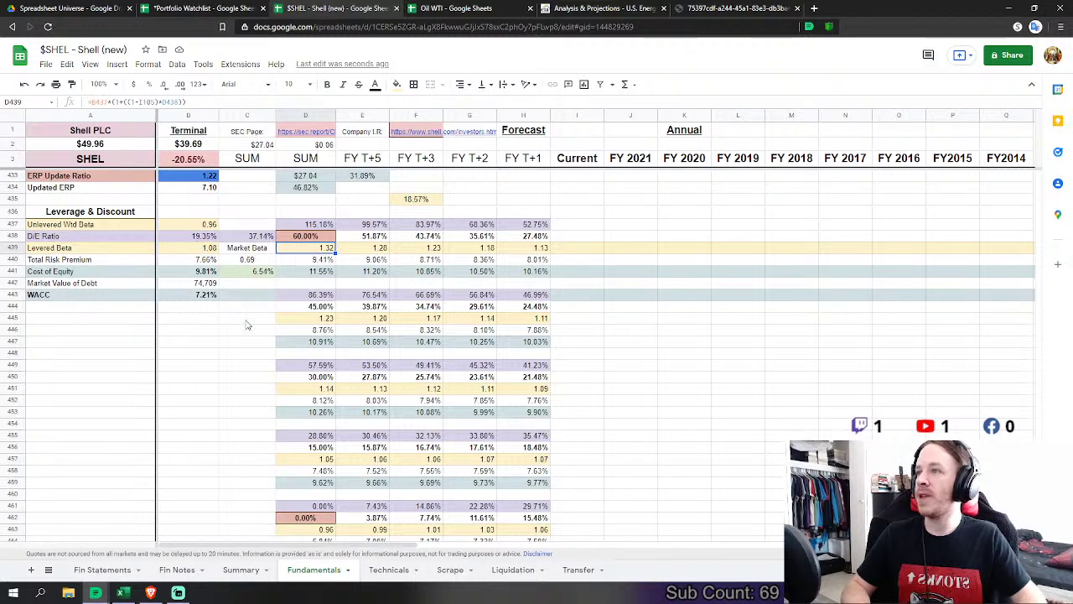
scroll(248, 324, "down", 3)
left_click(305, 412)
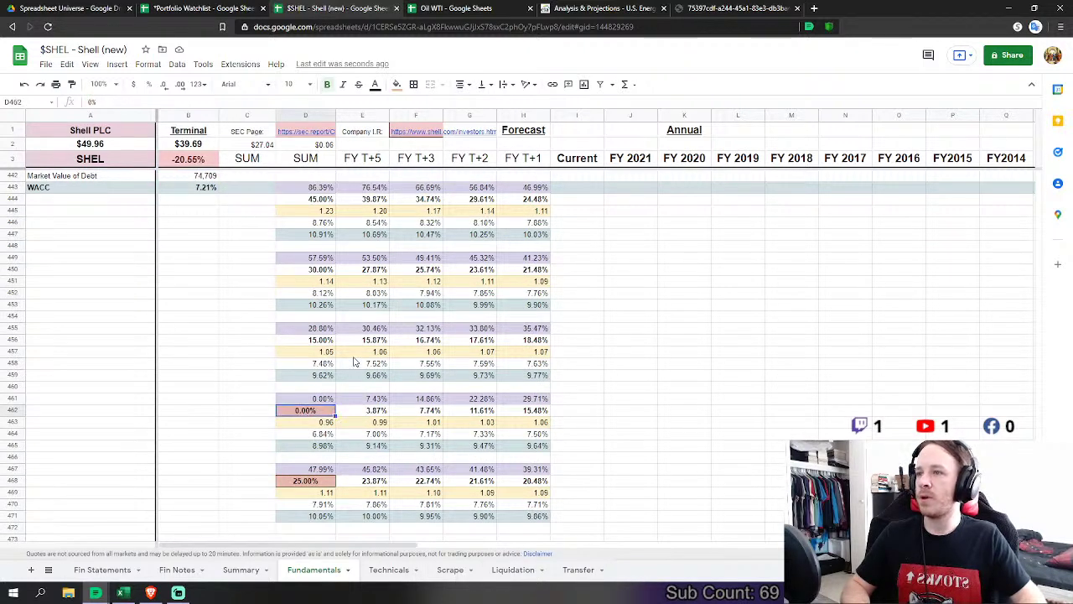
type("5")
key("Return")
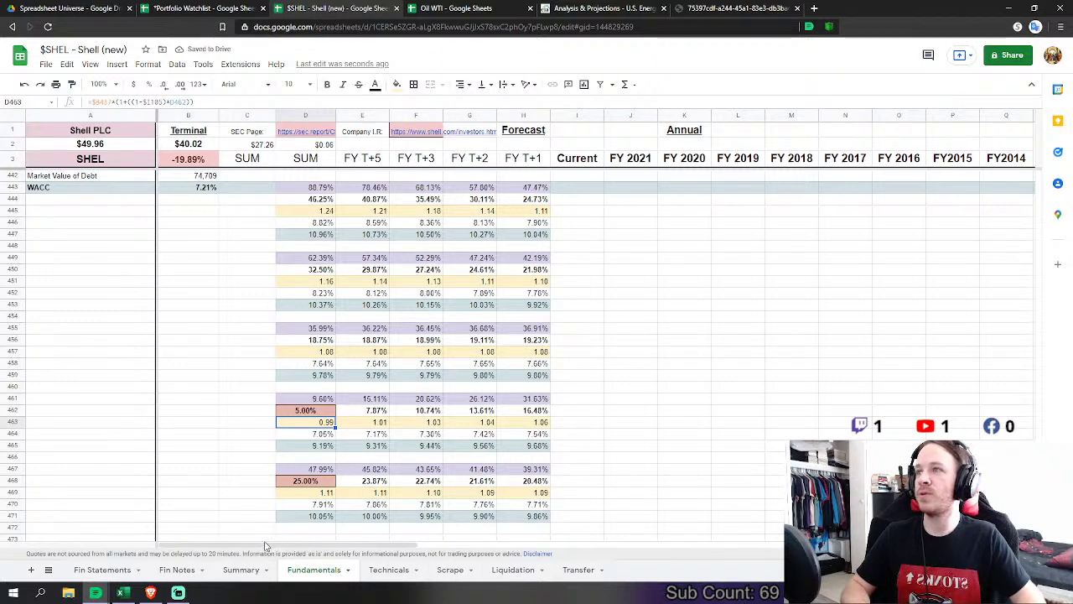
Step: Change the fifth model's D/E ratio in D462 to 10% and check the models on the Summary sheet
scroll(297, 435, "up", 3)
scroll(294, 400, "down", 1)
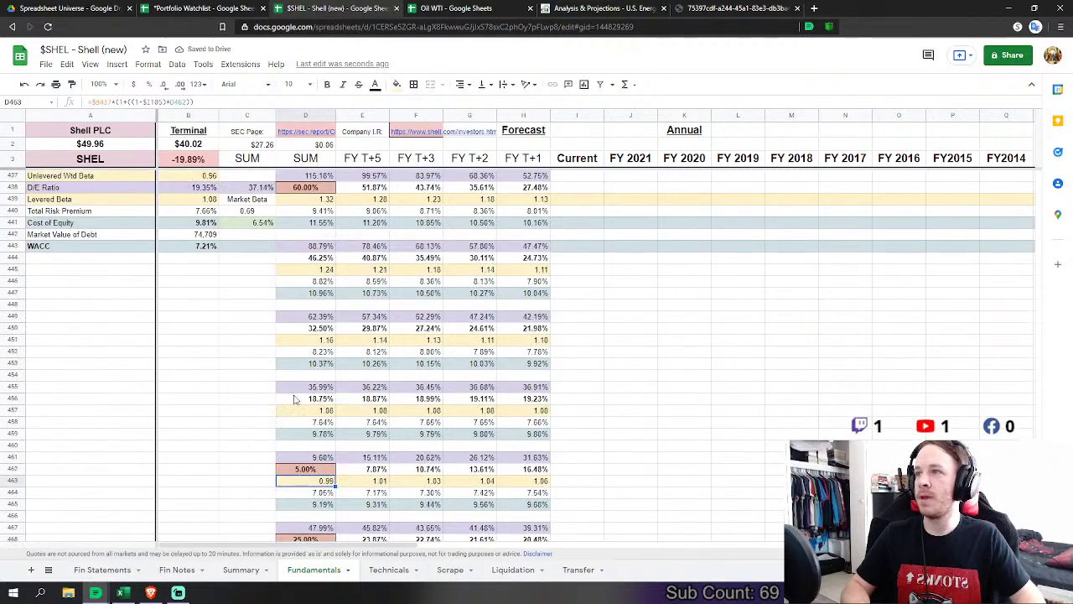
left_click(327, 470)
type("10")
key("Return")
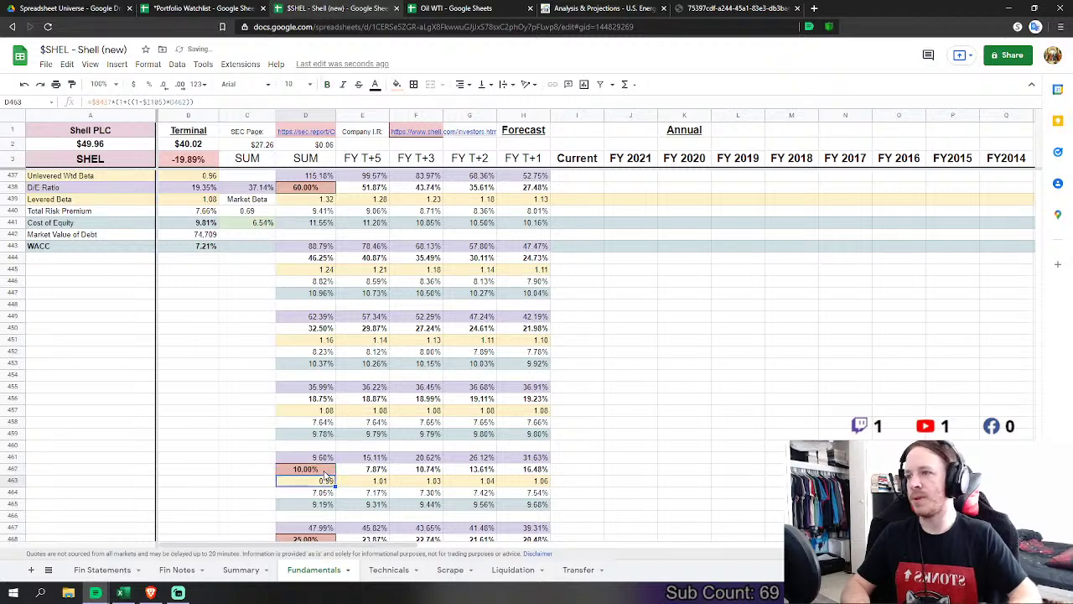
scroll(228, 388, "up", 1)
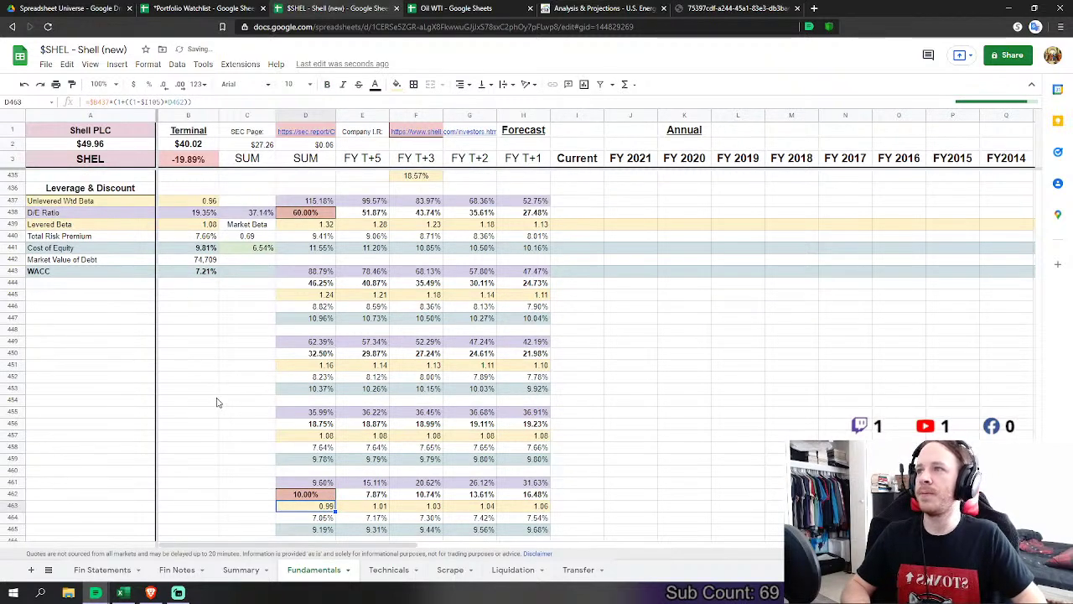
scroll(247, 393, "down", 2)
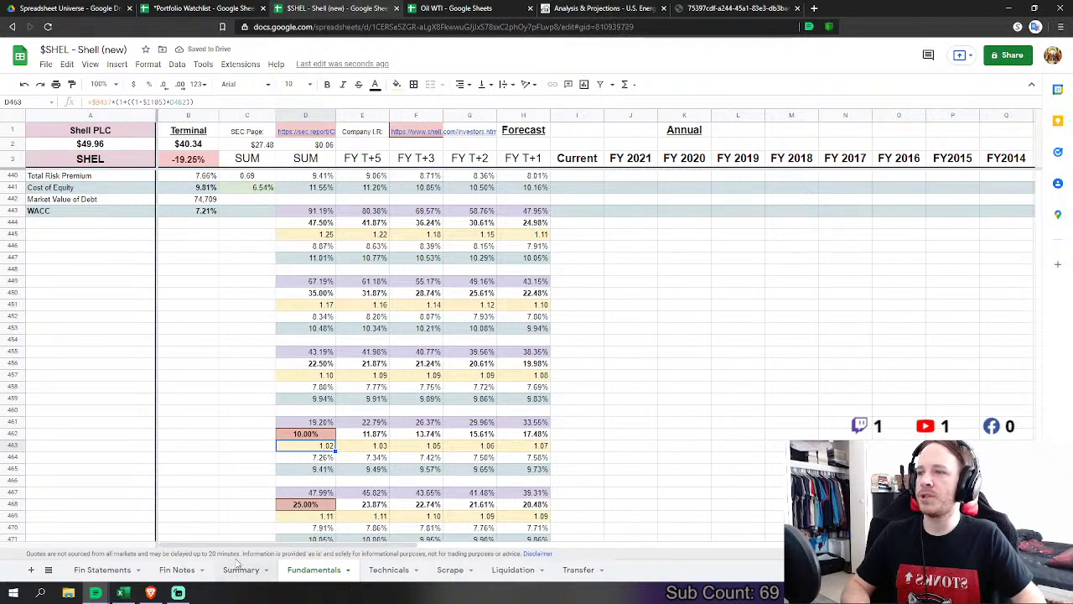
left_click(241, 570)
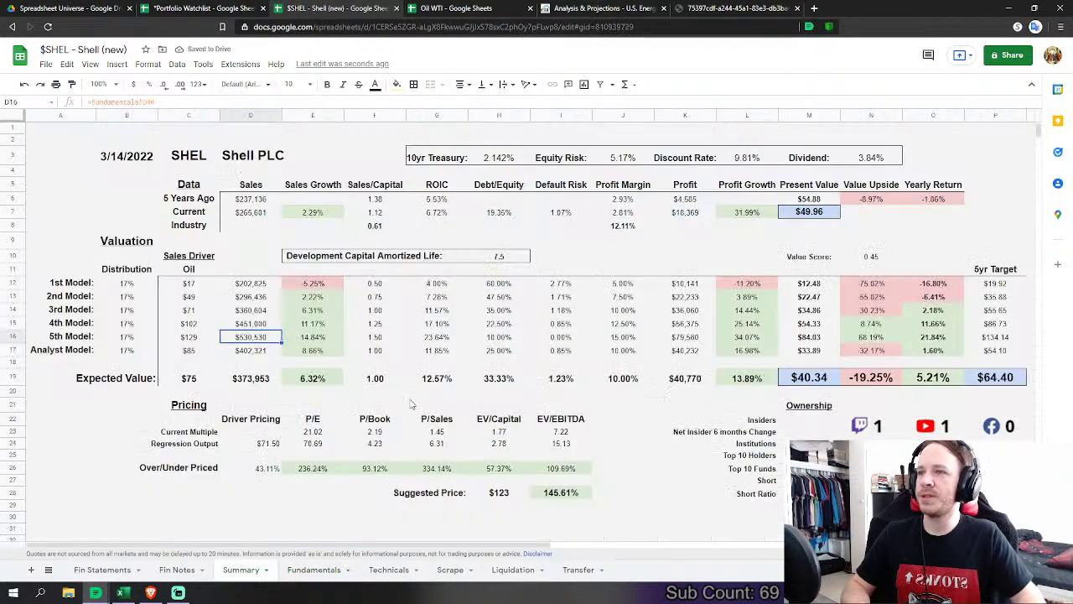
Step: Set the analyst model's D/E ratio in D468 of the Fundamentals sheet to 15%
left_click(313, 570)
left_click(308, 331)
scroll(309, 335, "up", 5)
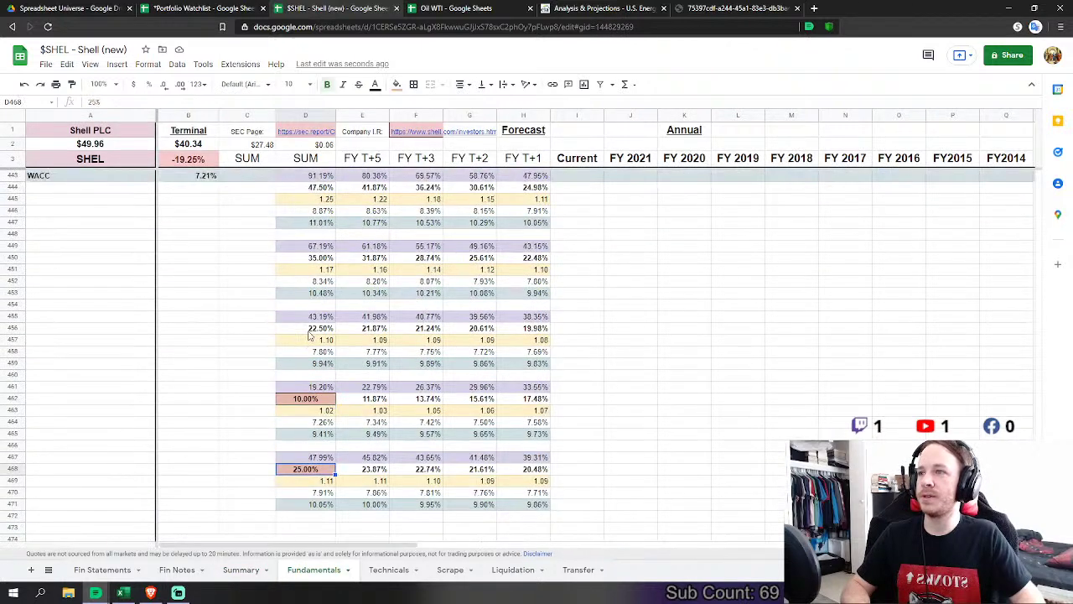
scroll(309, 335, "down", 2)
type("15%")
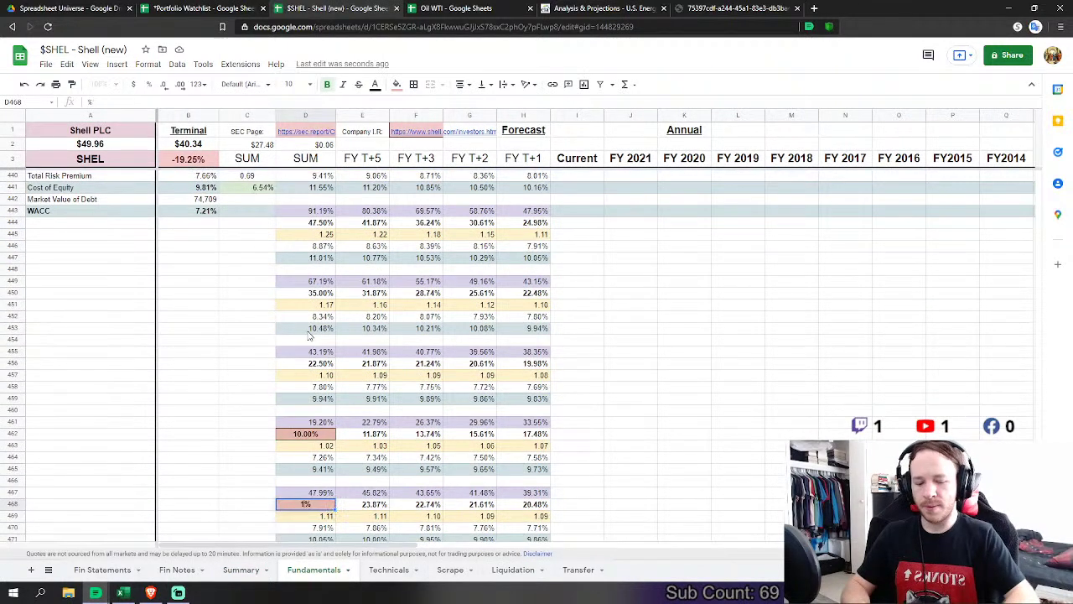
key("Return")
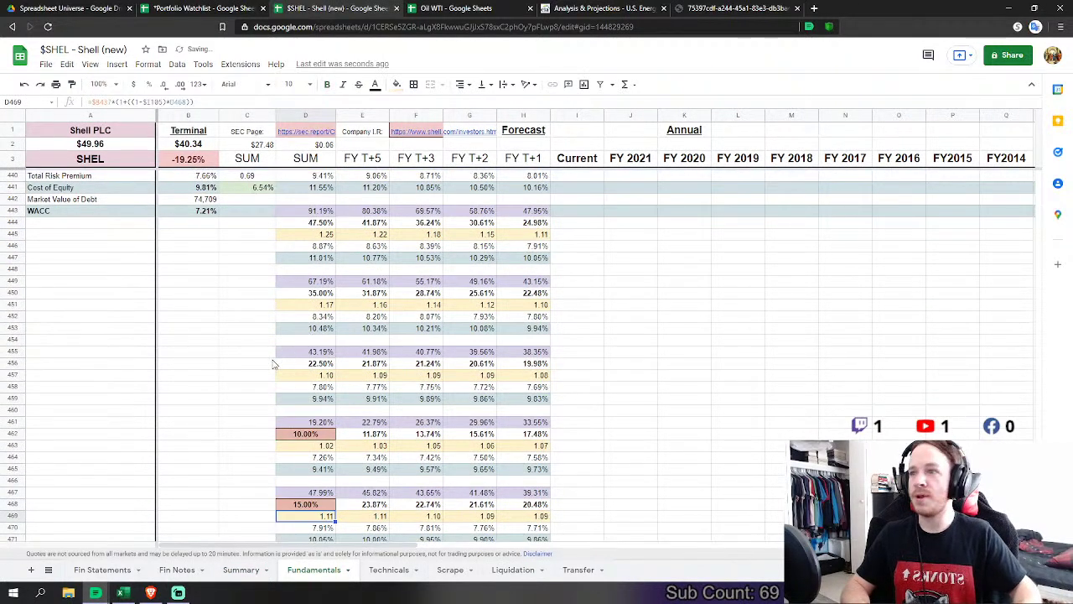
Step: Set the first model's D/E ratio in D438 to 50% and review the Debt/Equity column on the Summary sheet
scroll(290, 294, "up", 3)
left_click(306, 214)
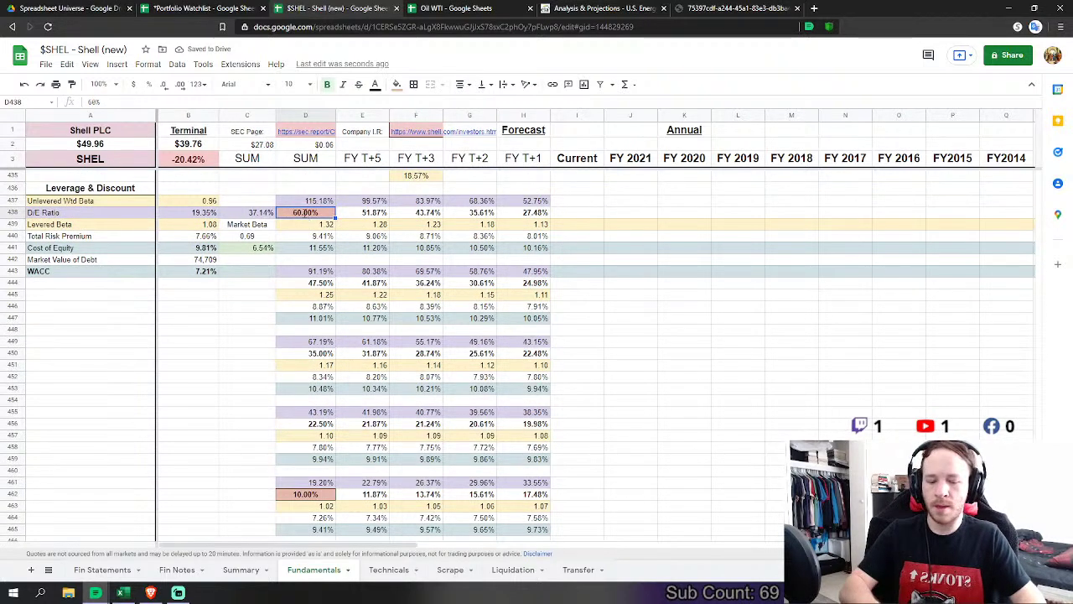
type("50%")
key("Return")
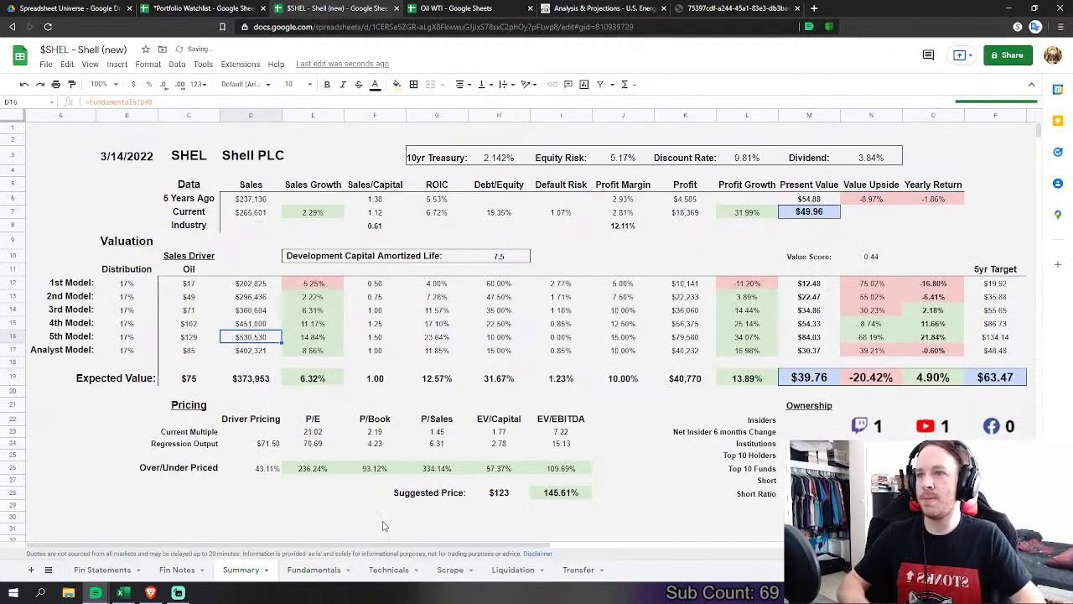
left_click(241, 570)
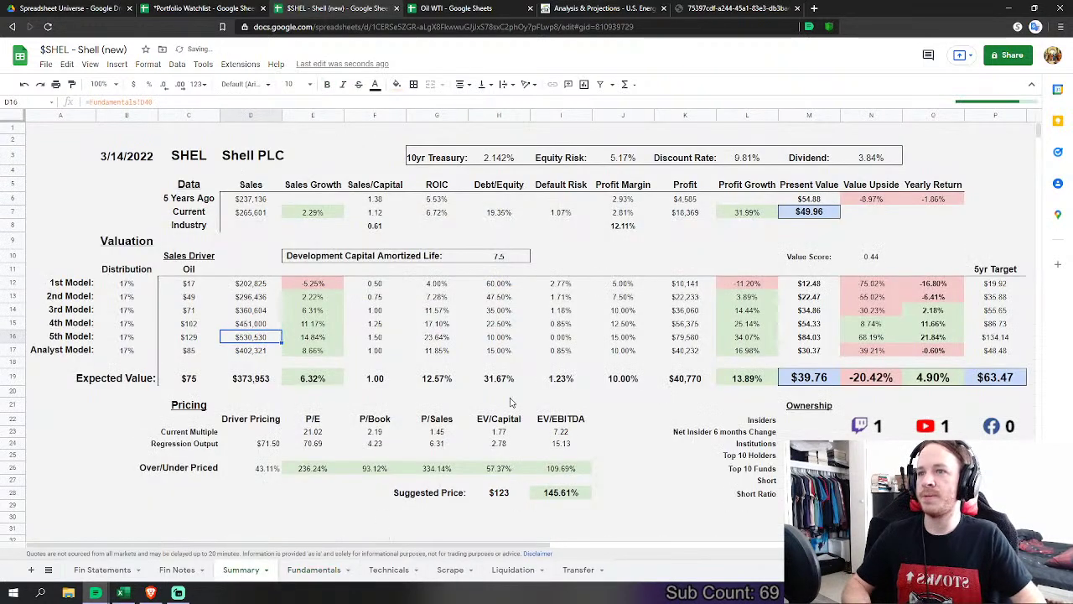
Step: Lower the fifth model's D/E ratio in D462 of the Fundamentals sheet to 5% and review the Summary valuation
left_click(326, 576)
scroll(179, 330, "up", 2)
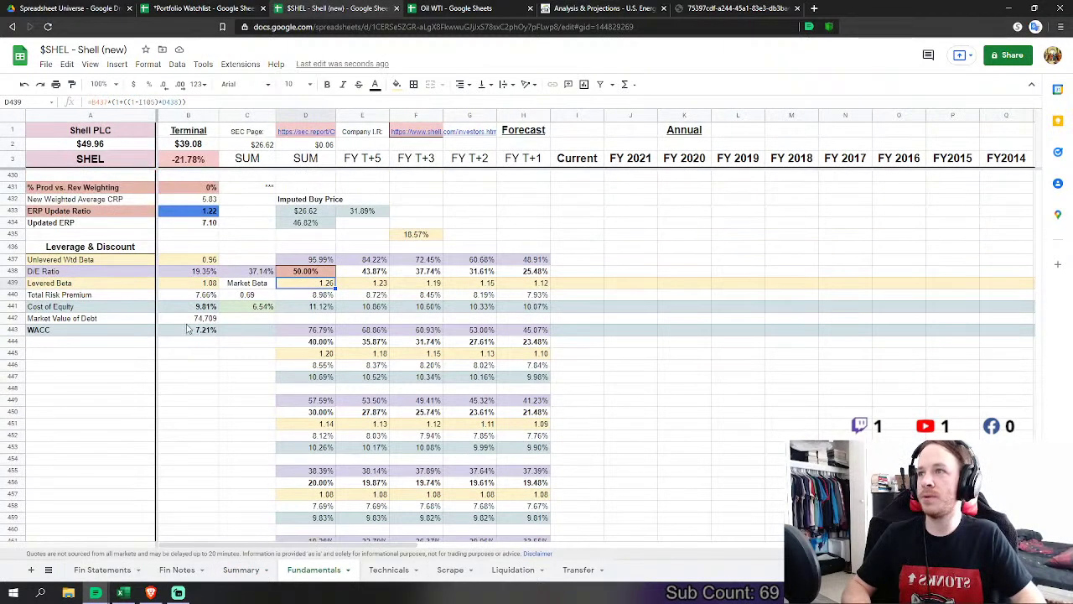
left_click(224, 342)
scroll(225, 343, "down", 2)
left_click(306, 494)
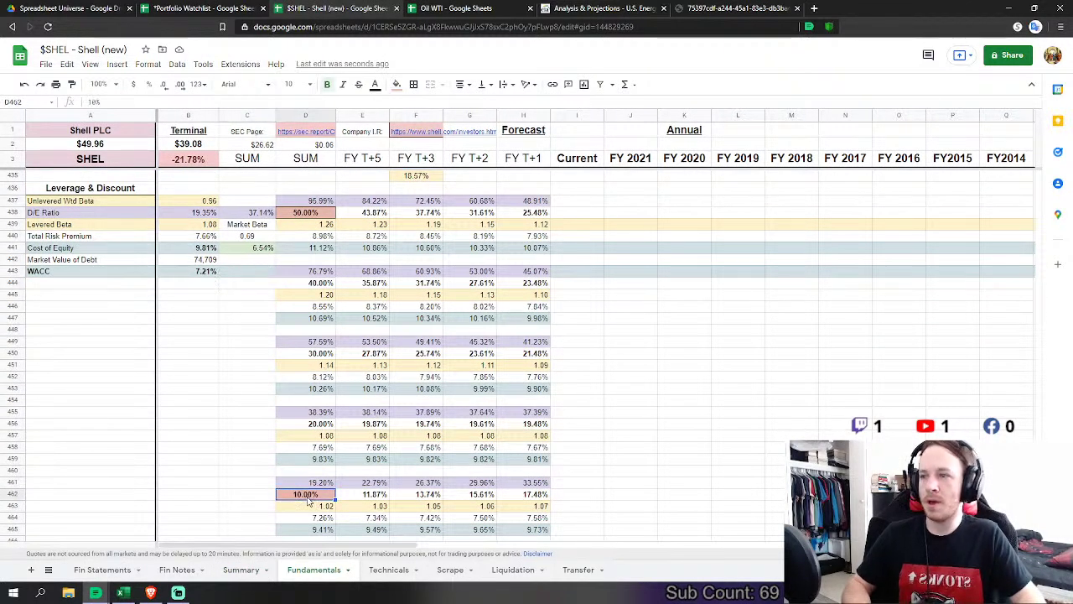
type("5")
key("Return")
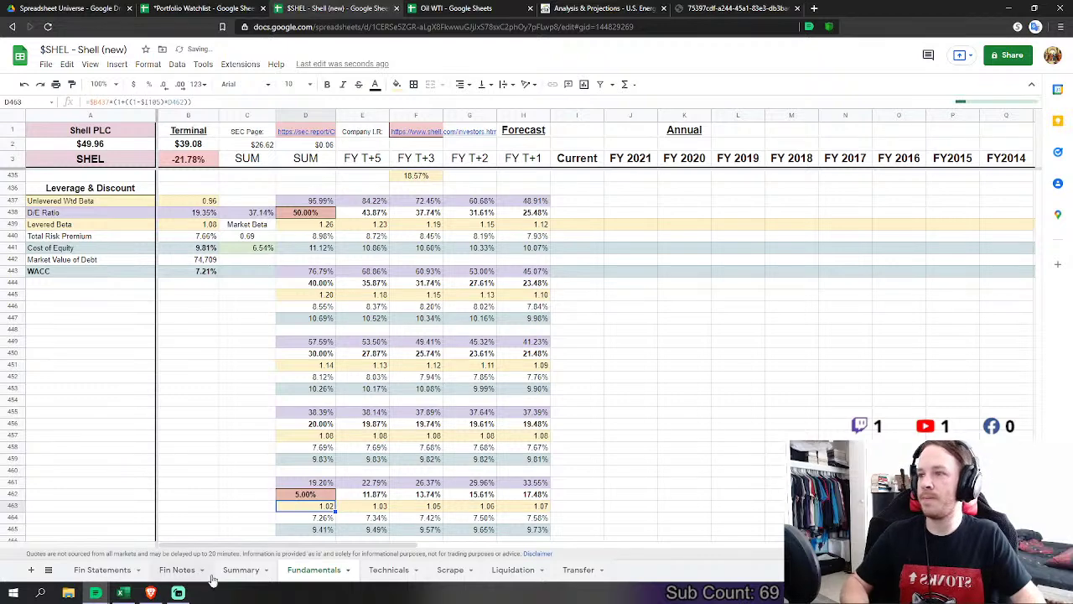
left_click(241, 572)
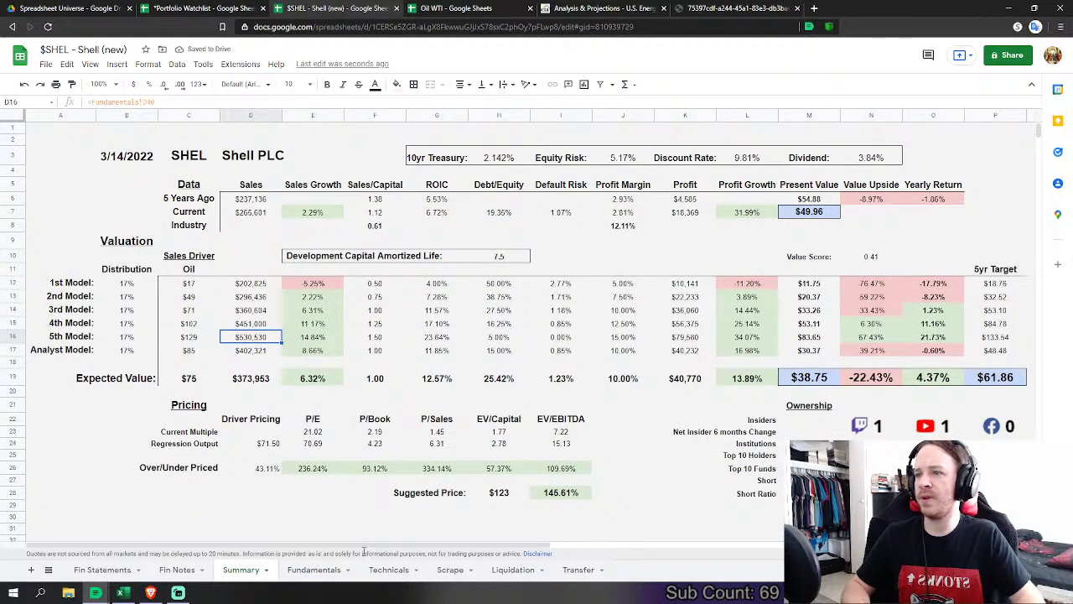
Step: Set the first model's terminal sales/capital ratio in B352 of the Fundamentals sheet to 0.25
left_click(315, 577)
scroll(558, 365, "down", 10)
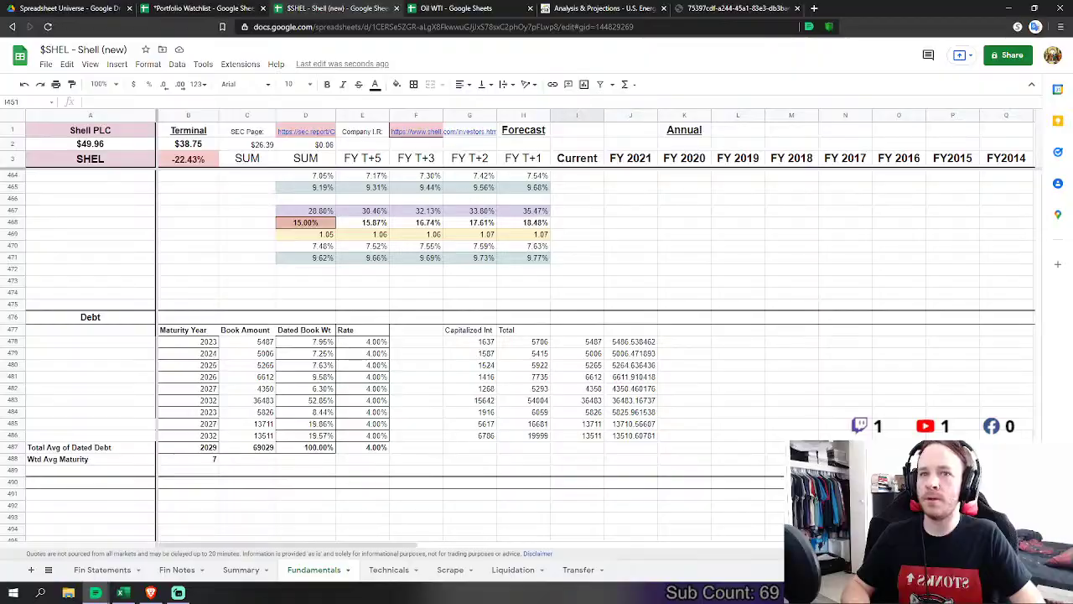
scroll(1016, 306, "up", 15)
scroll(1016, 306, "up", 10)
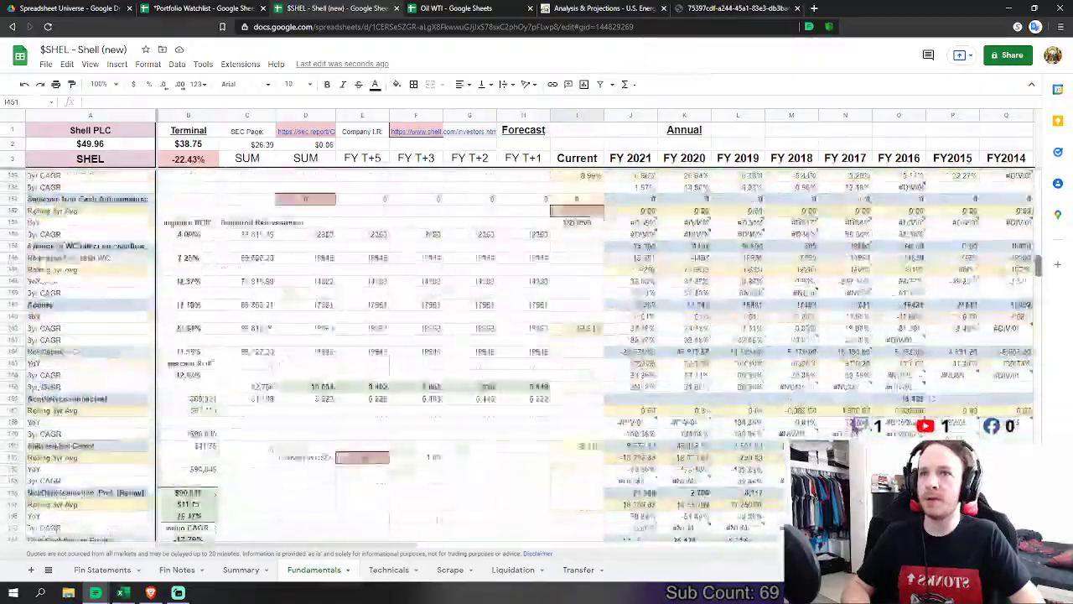
scroll(998, 312, "down", 15)
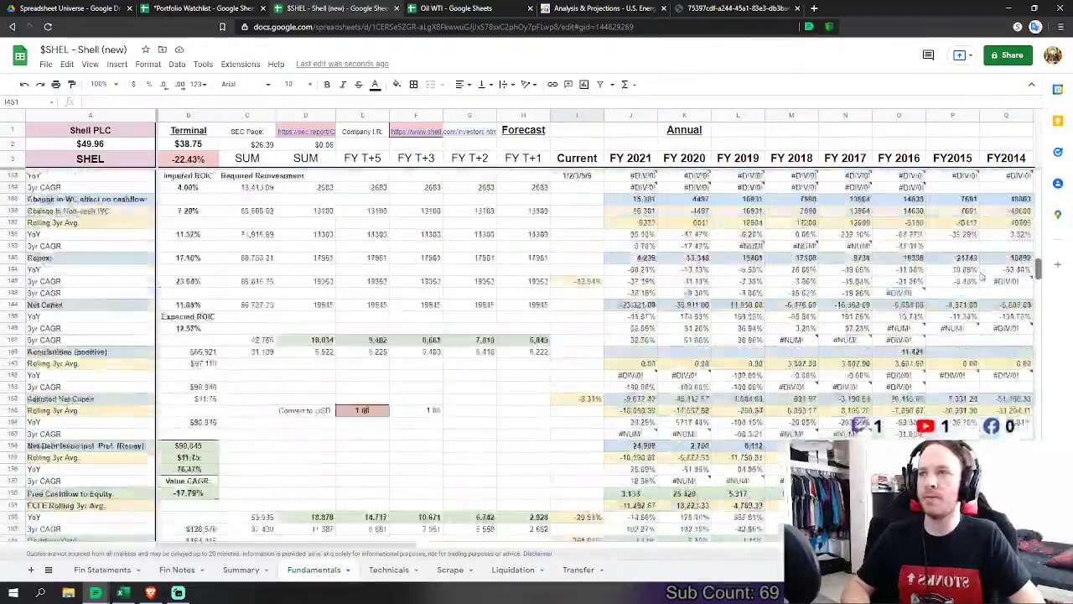
scroll(986, 411, "down", 3)
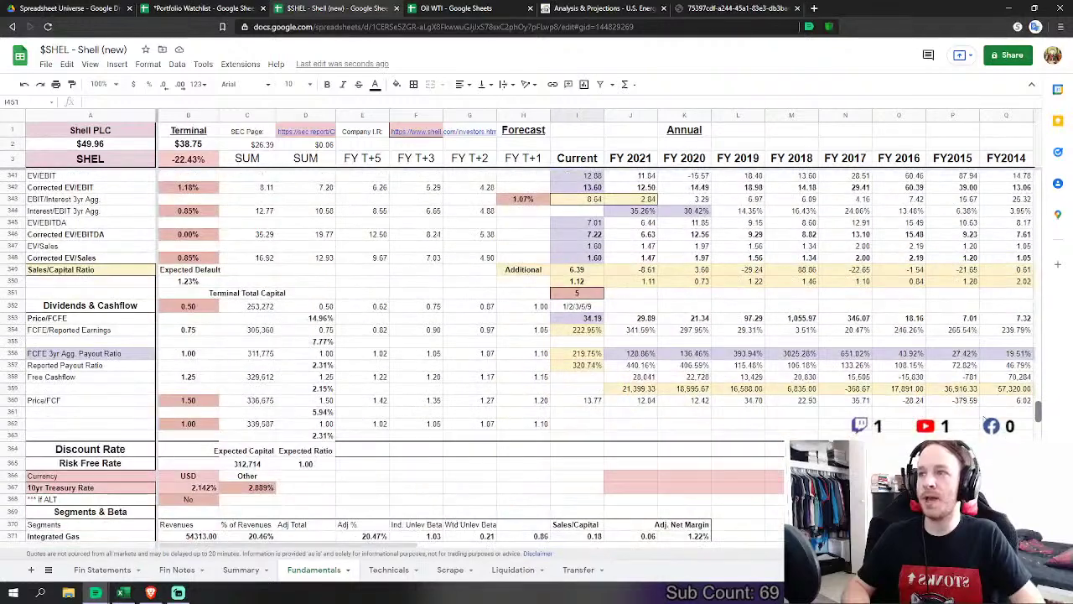
left_click(367, 292)
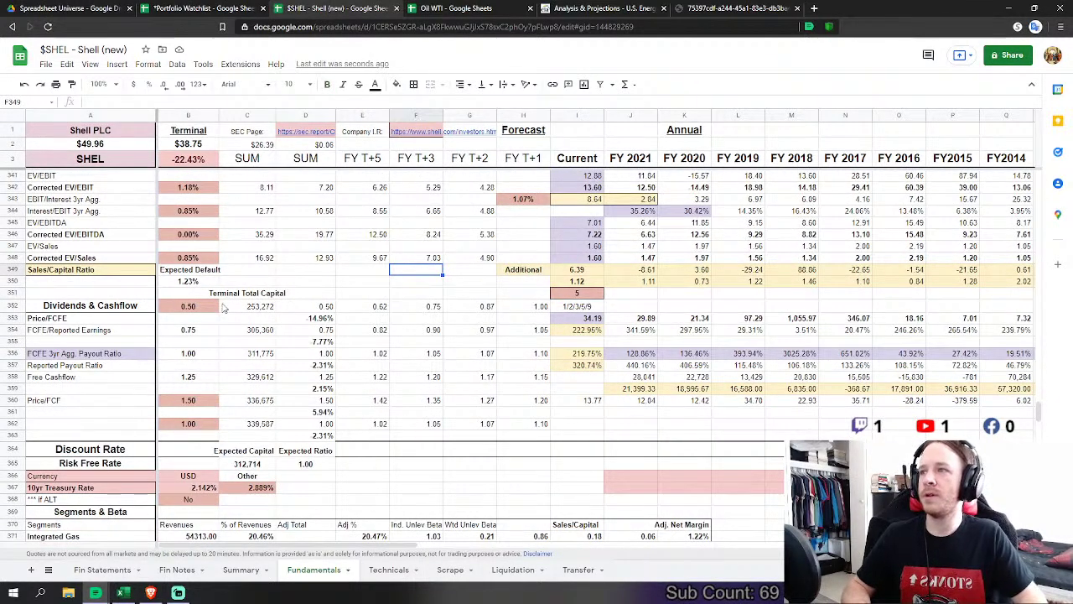
left_click(205, 306)
type("0.25")
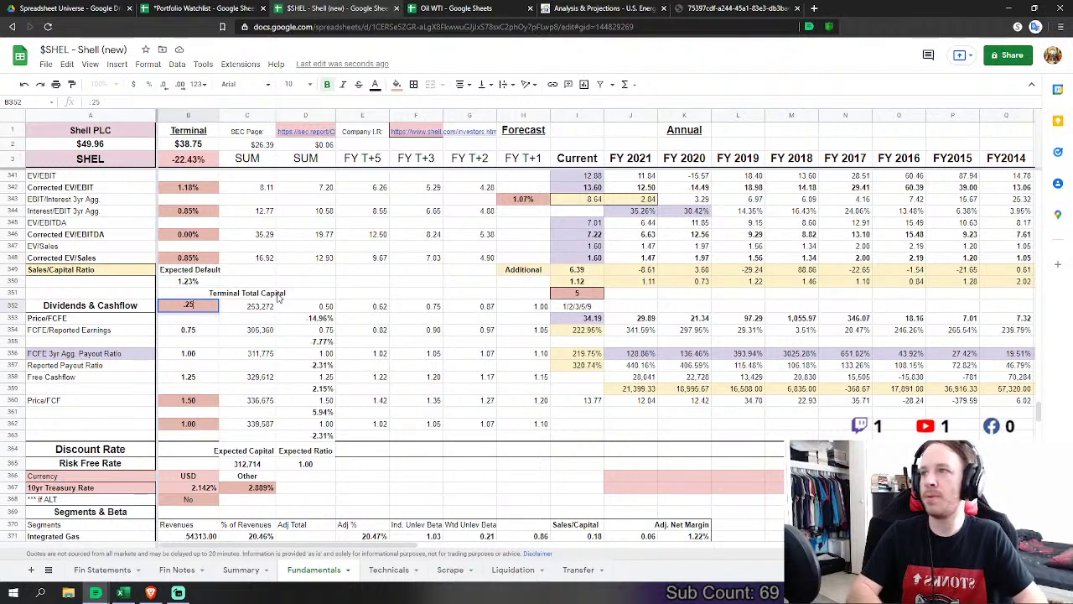
key("Return")
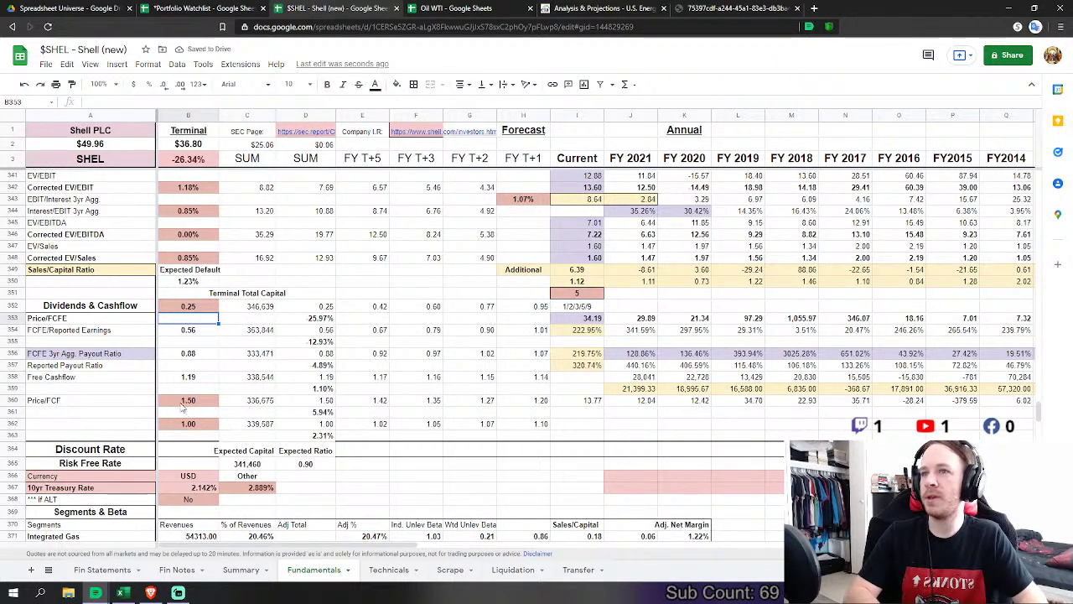
Step: Set the fifth model's terminal sales/capital ratio in B360 to 3
left_click(186, 403)
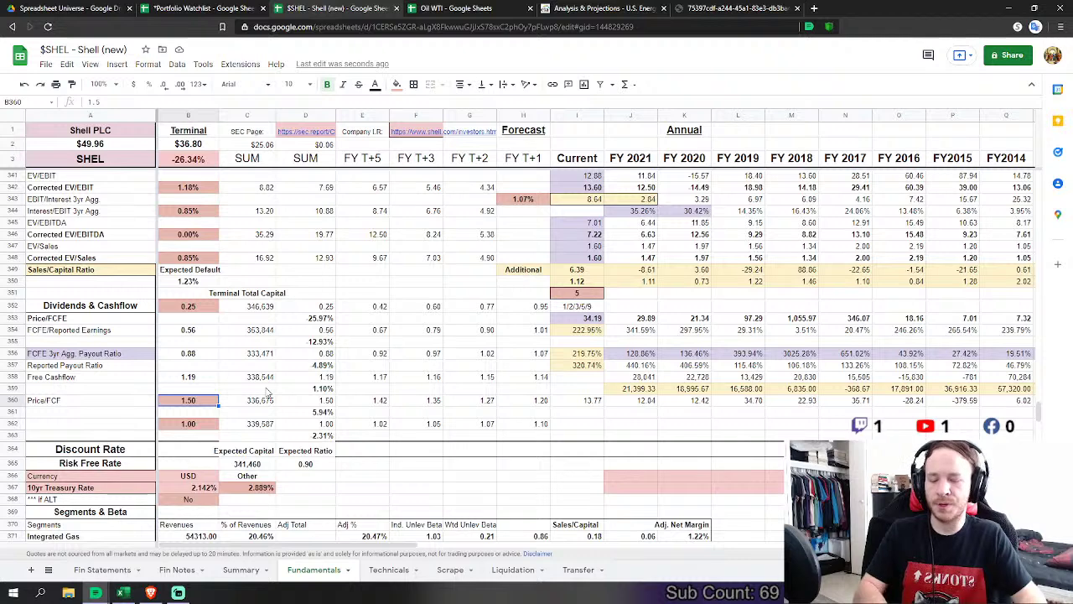
type("3")
key("Return")
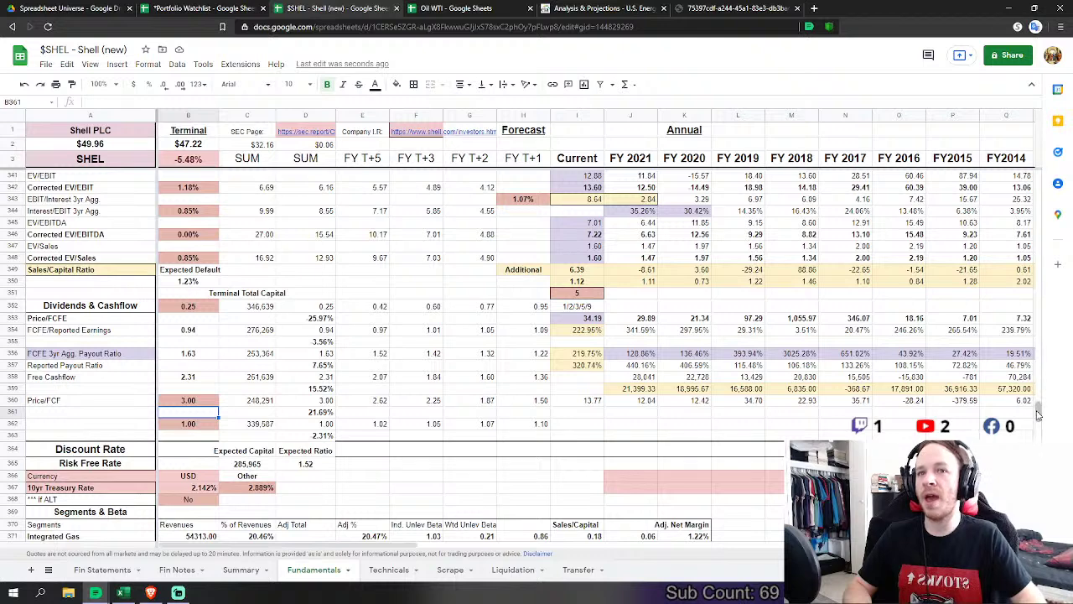
Step: Reduce the fifth model's terminal sales/capital ratio in B360 to 2.5
scroll(1038, 414, "up", 1)
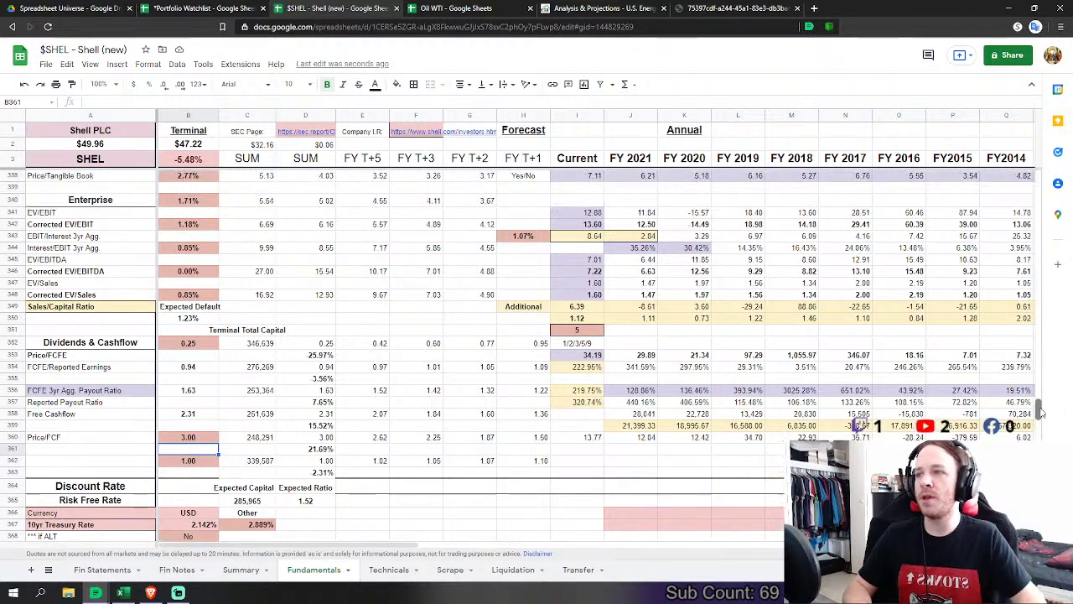
scroll(543, 388, "down", 1)
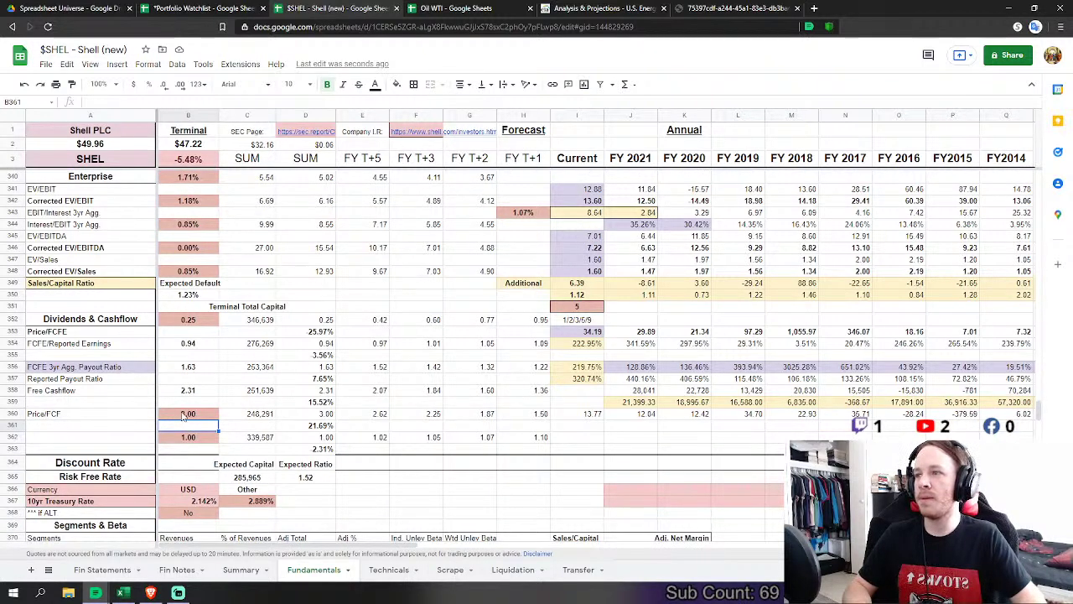
left_click(192, 414)
type("2.5")
key("Return")
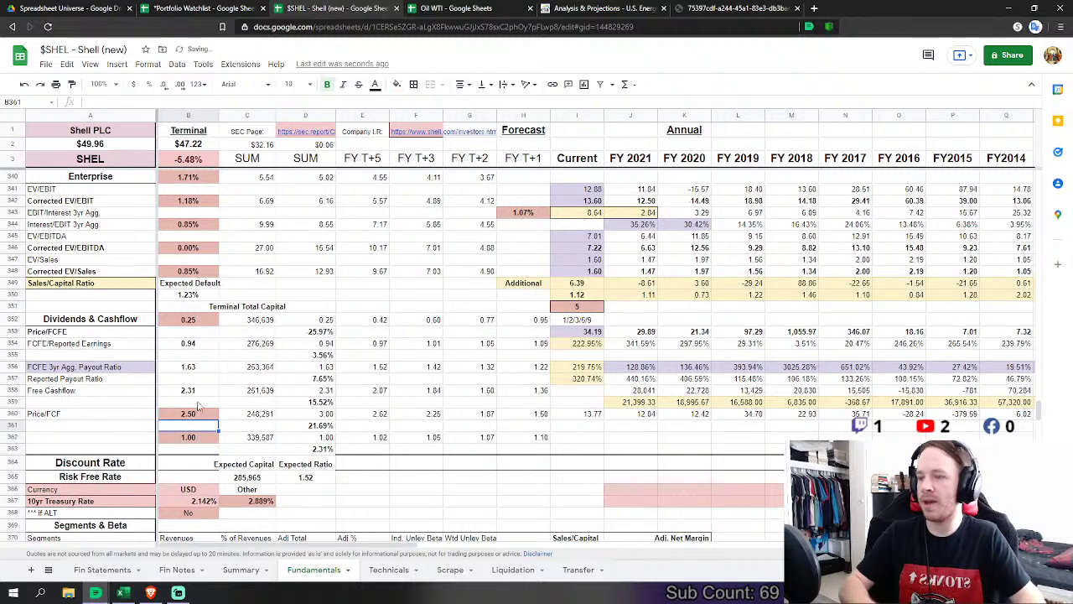
Step: Set the fifth model's terminal sales/capital ratio in B360 to 2.25 and select the analyst model's ratio in B362
scroll(271, 402, "down", 1)
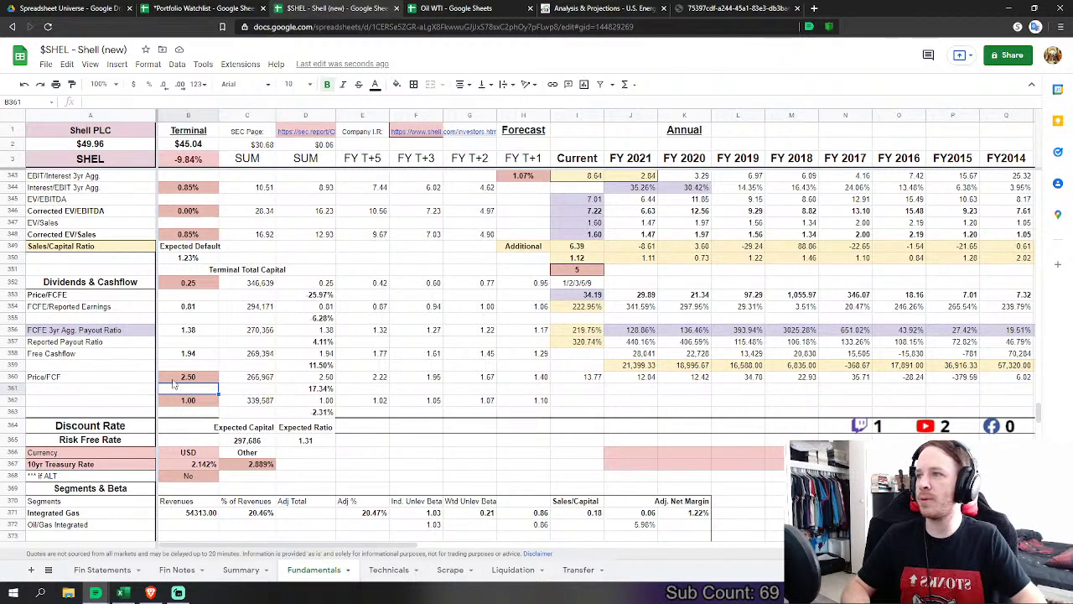
left_click(178, 380)
mouse_move(252, 544)
left_mouse_down()
mouse_move(361, 541)
mouse_move(252, 545)
left_mouse_up()
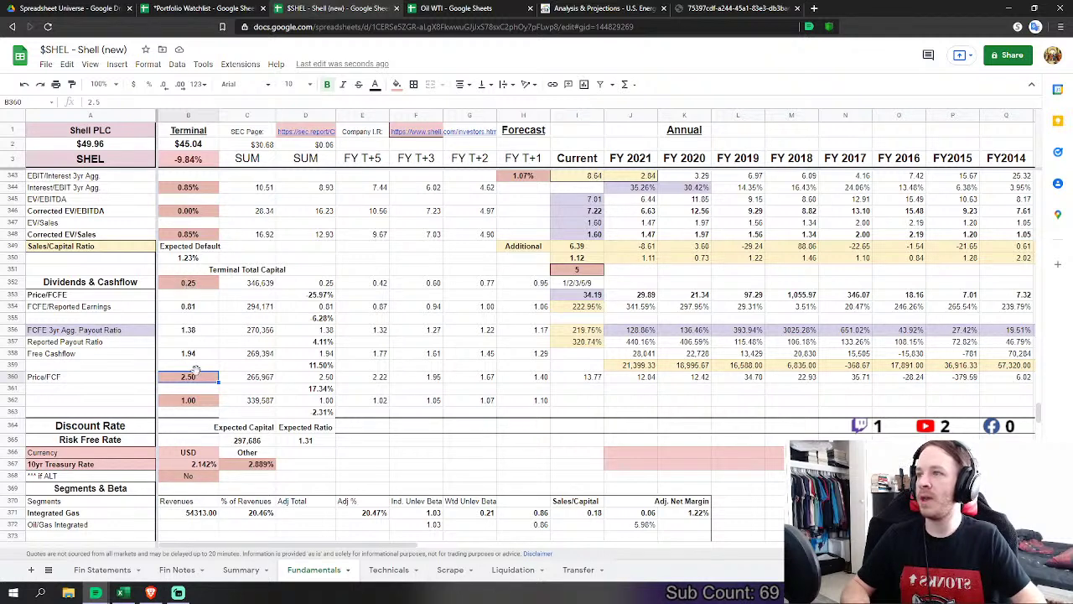
type("2.25")
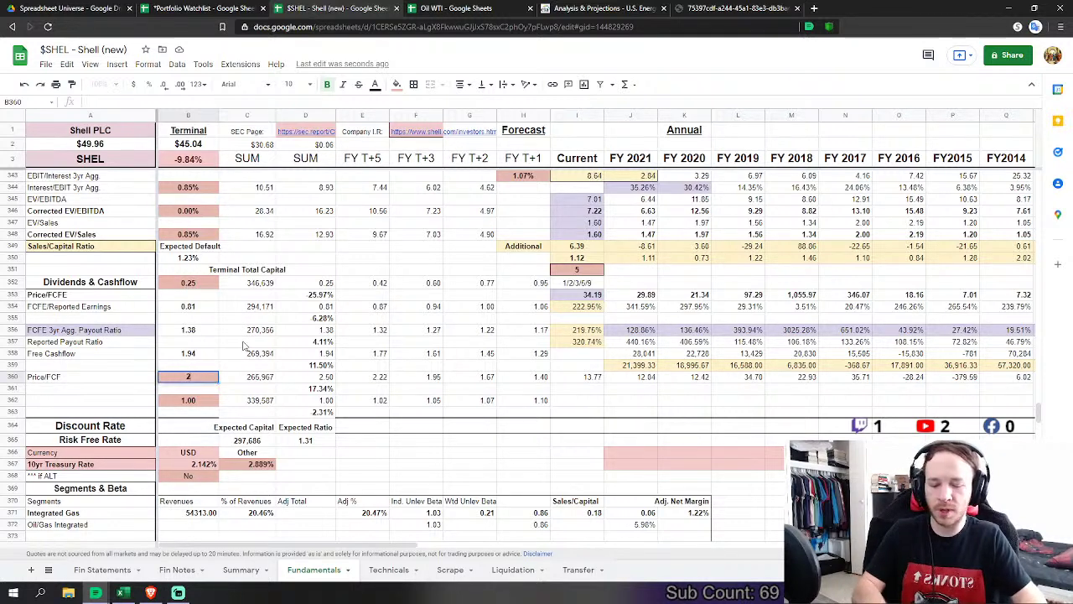
key("Return")
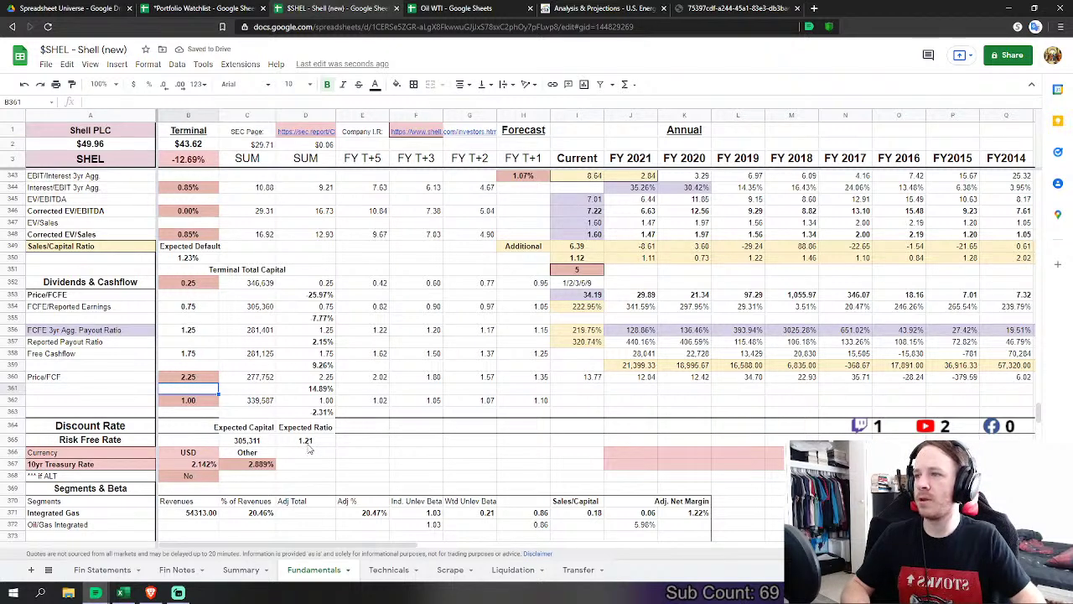
key("Down")
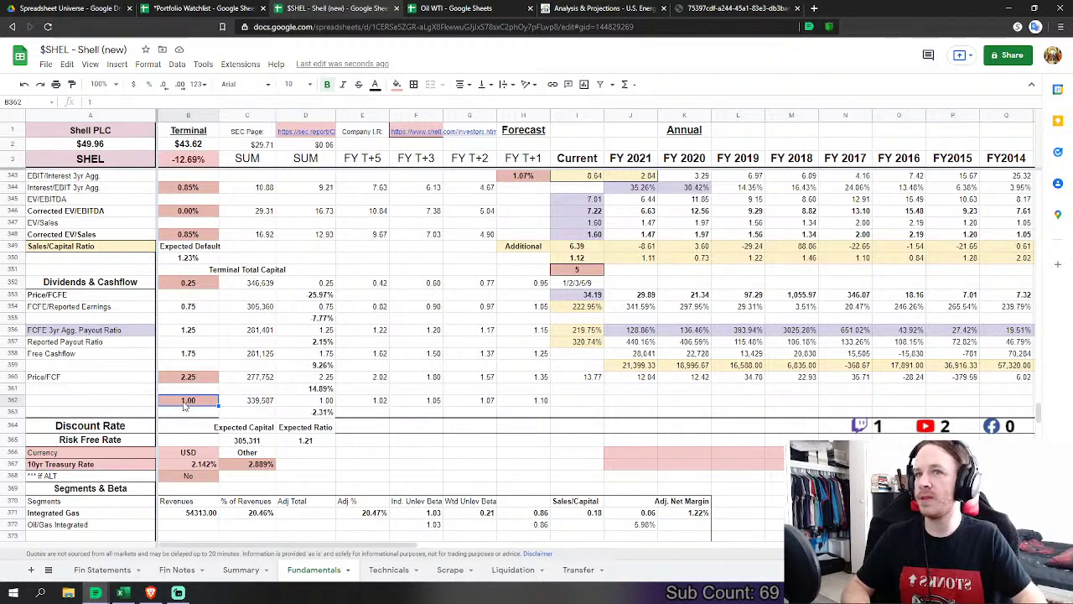
Step: Set the analyst model's terminal sales/capital ratio in B362 to 1.25
type("1.525")
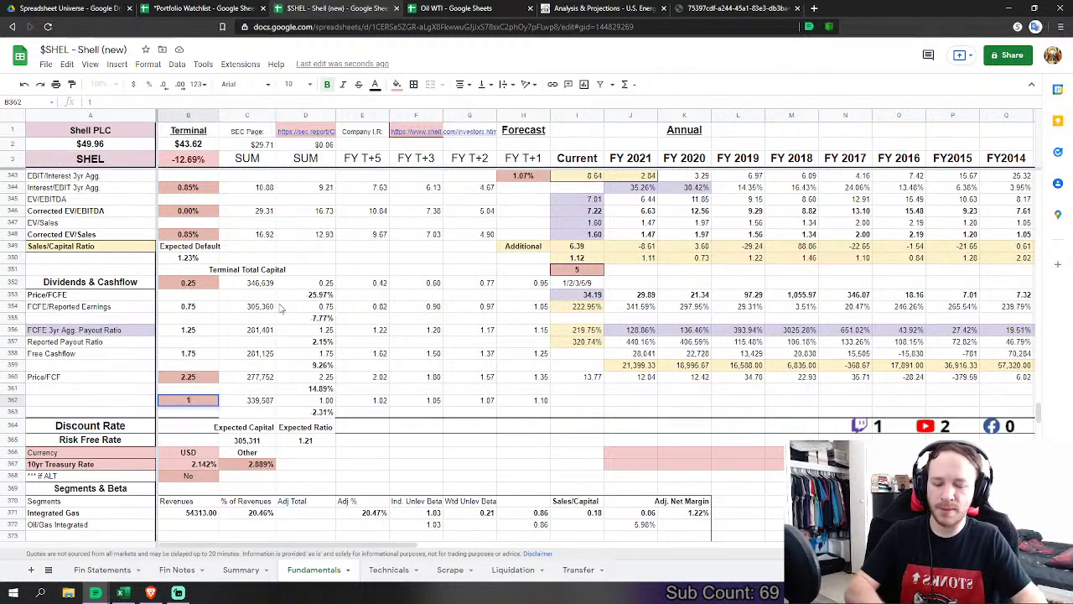
key("BackSpace")
key("BackSpace")
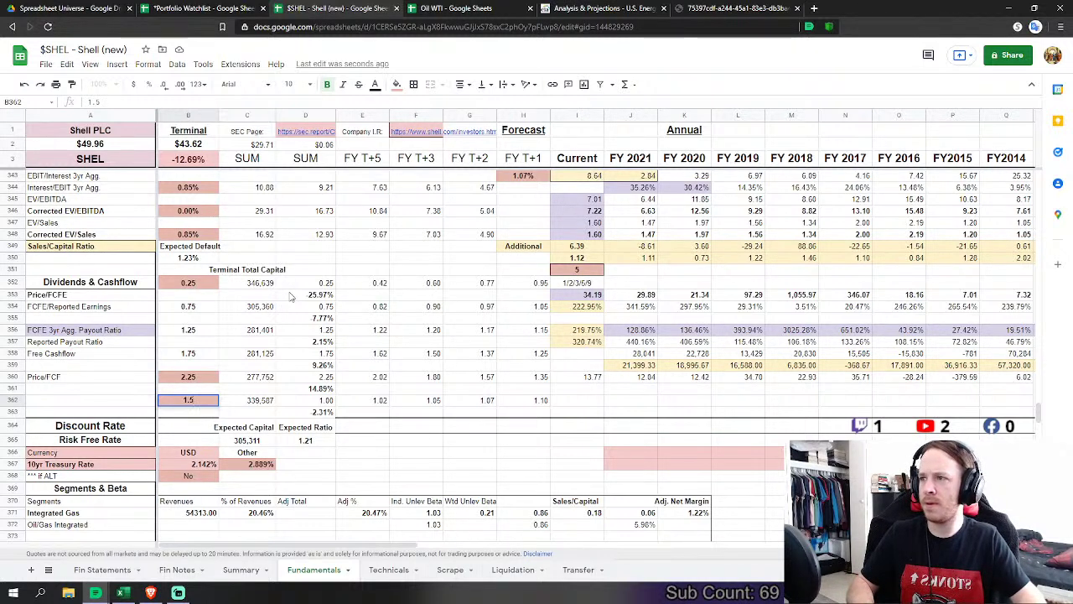
key("Return")
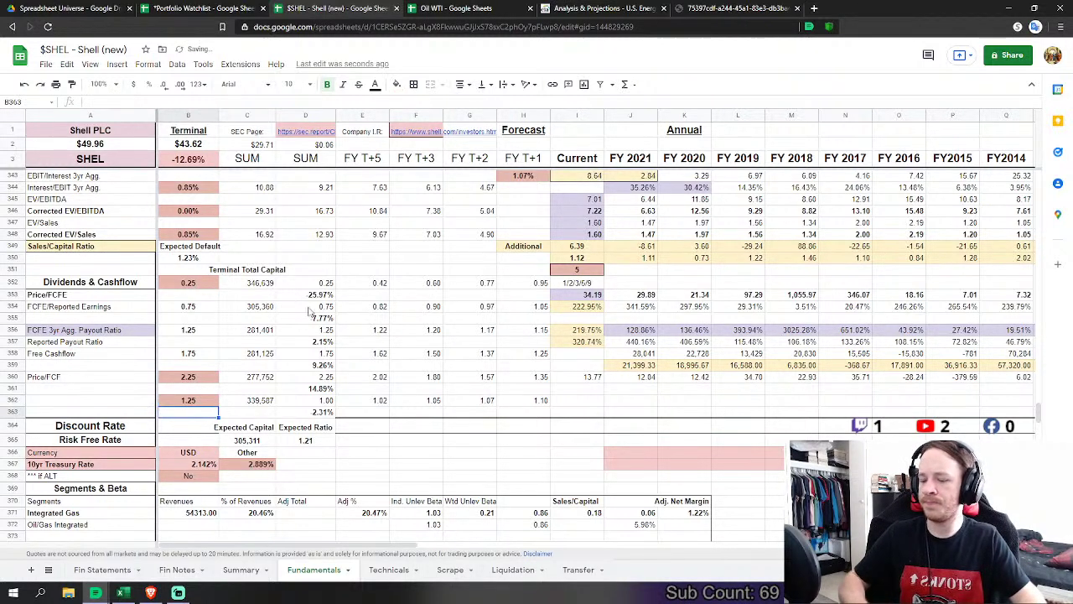
Step: Reduce the fifth model's terminal sales/capital ratio in B360 to 2
left_click(192, 378)
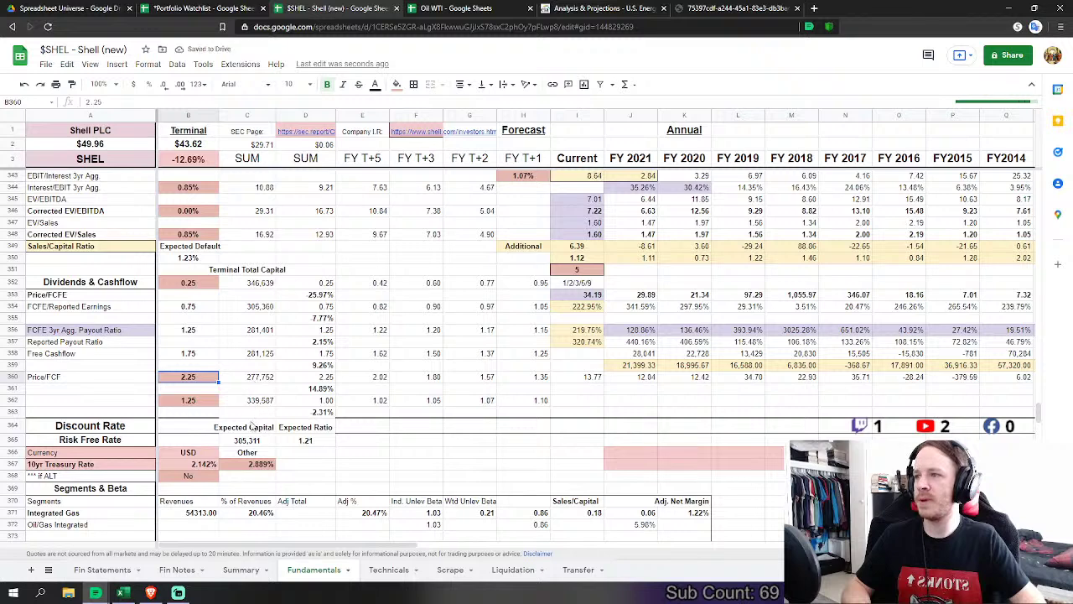
type("2")
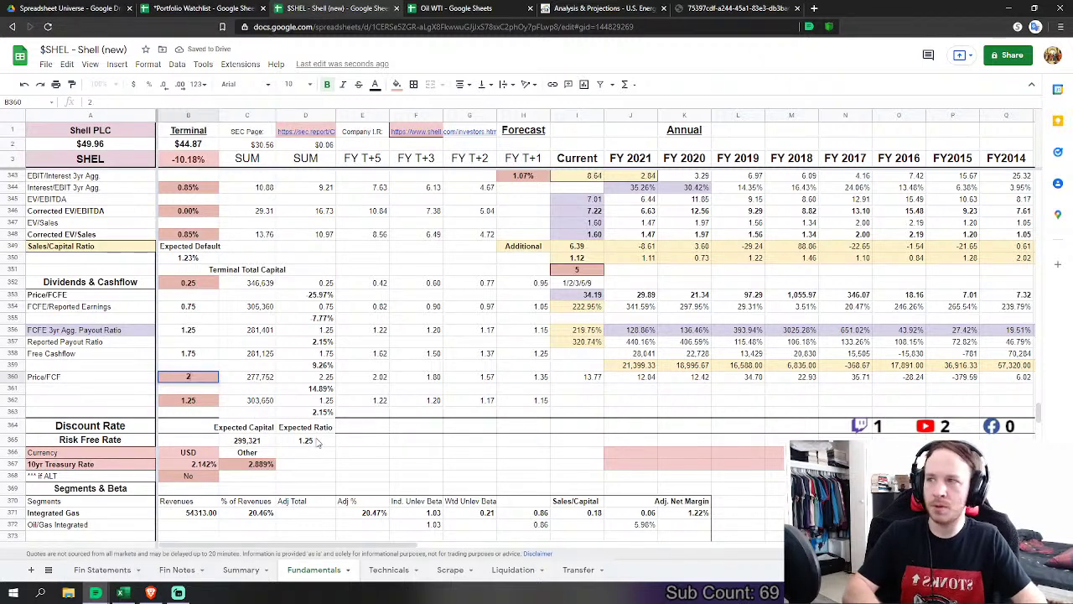
key("Return")
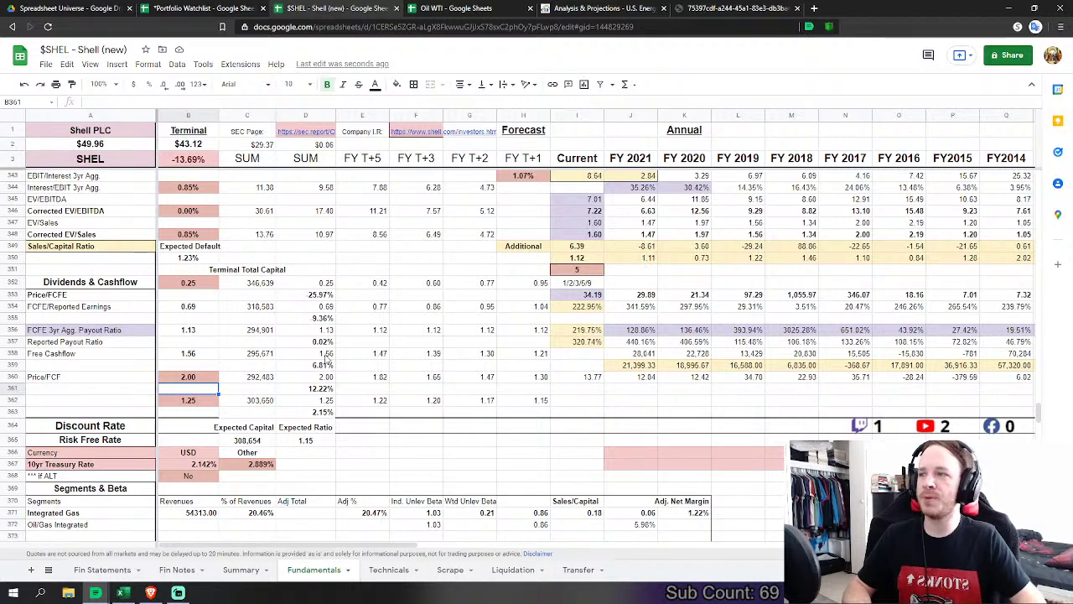
left_click(362, 318)
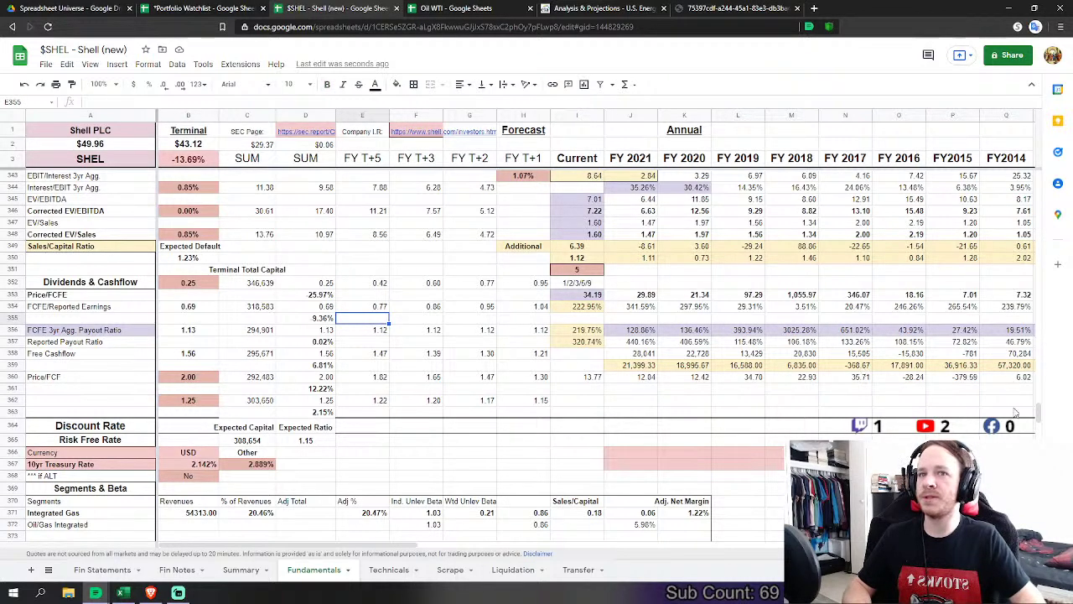
Step: Review the current corrected net income margin in I113, then the FY 2021 to FY 2012 interest expense and reported net income rows
left_click_drag(1038, 415, 1069, 245)
left_click_drag(1049, 263, 1060, 239)
scroll(249, 249, "down", 7)
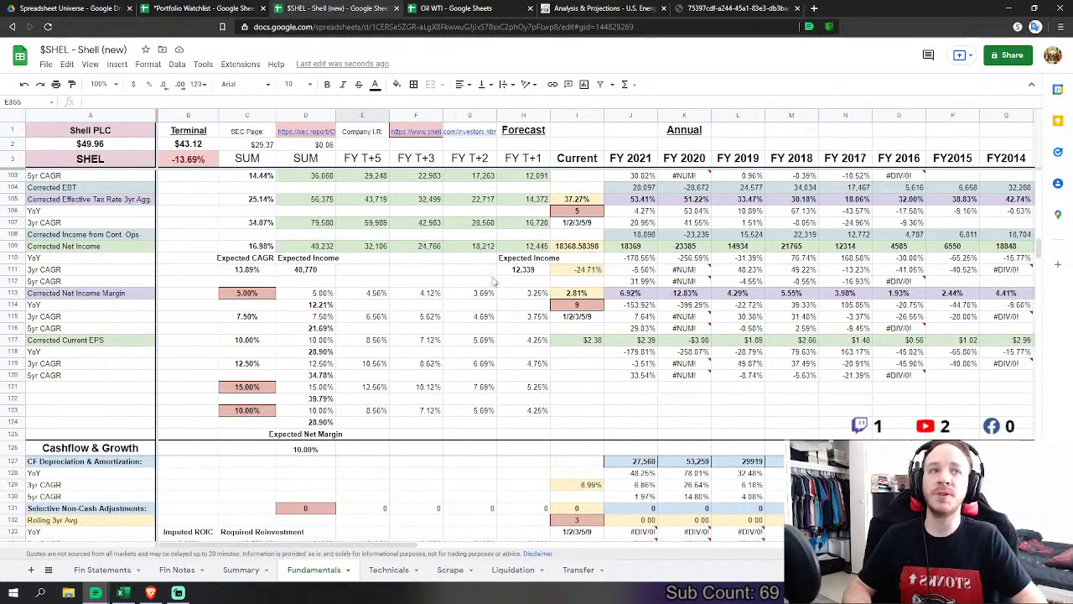
left_click(576, 295)
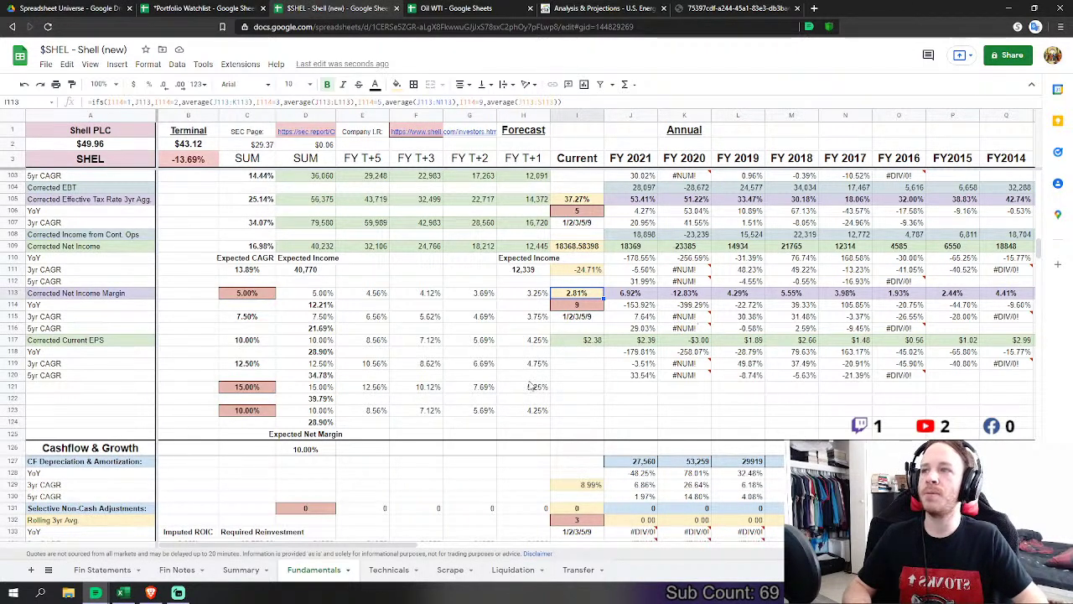
scroll(570, 351, "up", 10)
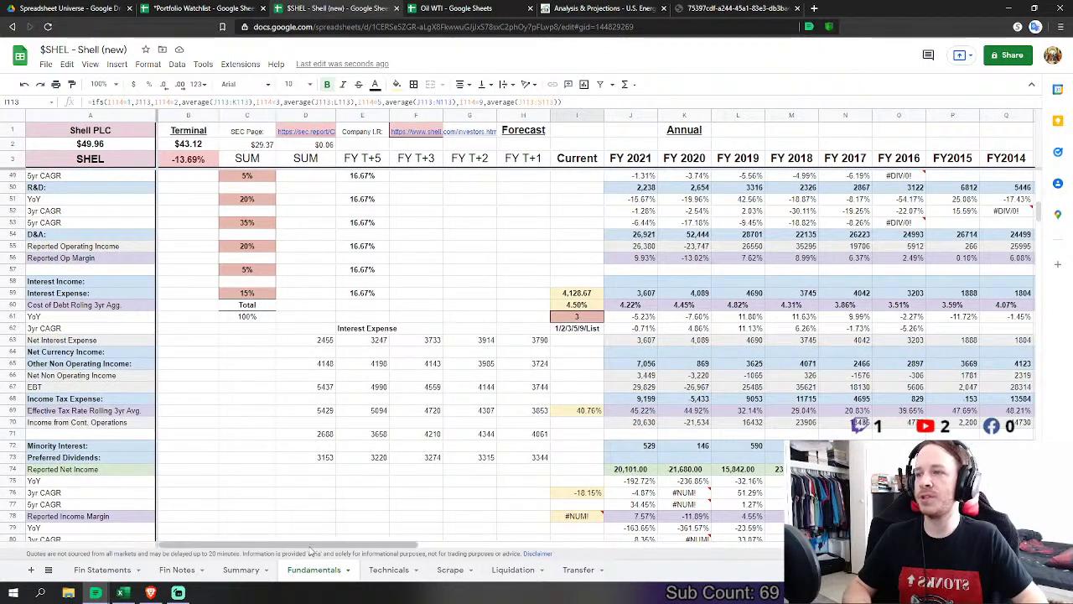
left_click_drag(323, 545, 381, 543)
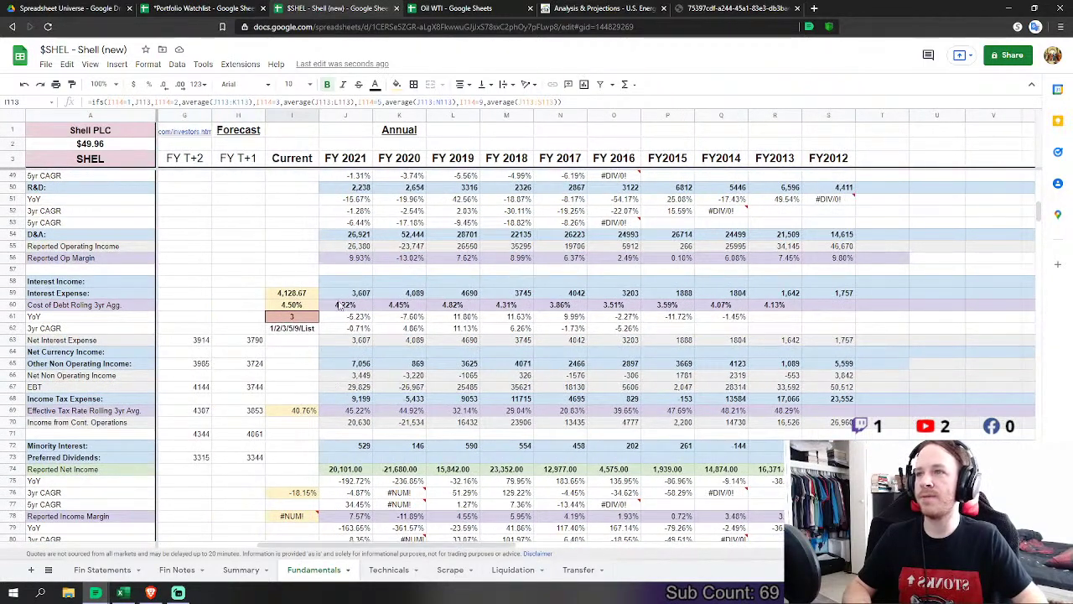
left_click_drag(354, 299, 838, 296)
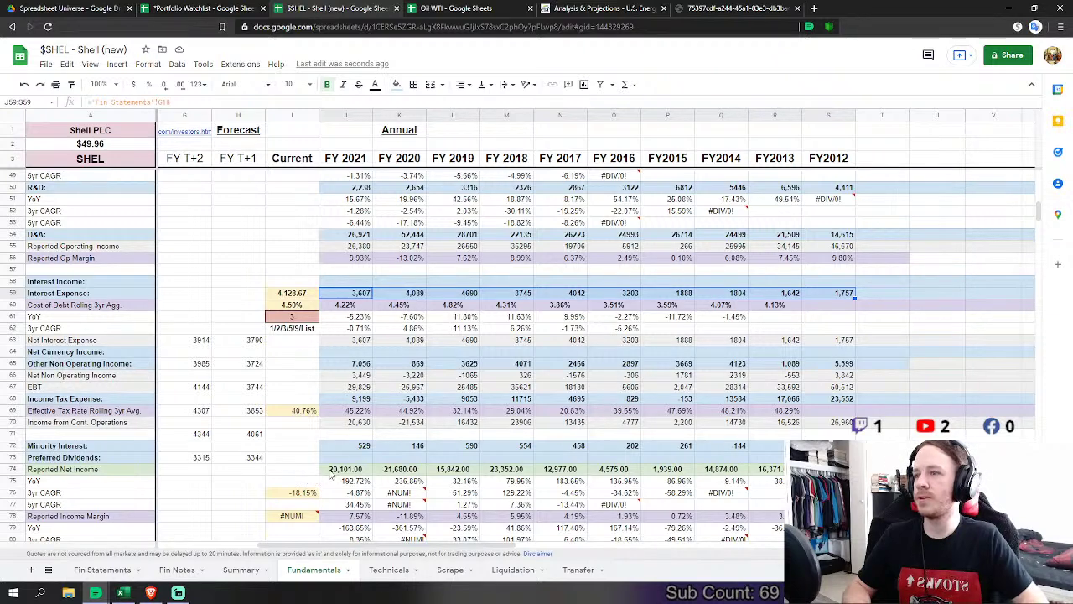
left_click_drag(335, 469, 829, 470)
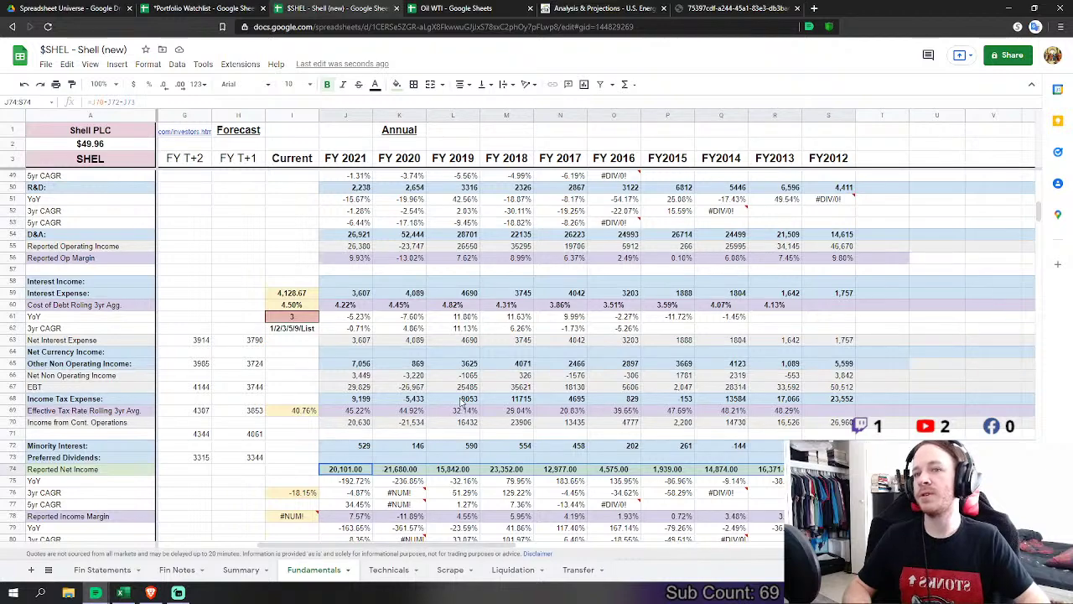
Step: Set the first model's terminal corrected net income margin in C113 to 1%
scroll(293, 316, "down", 5)
scroll(292, 315, "down", 3)
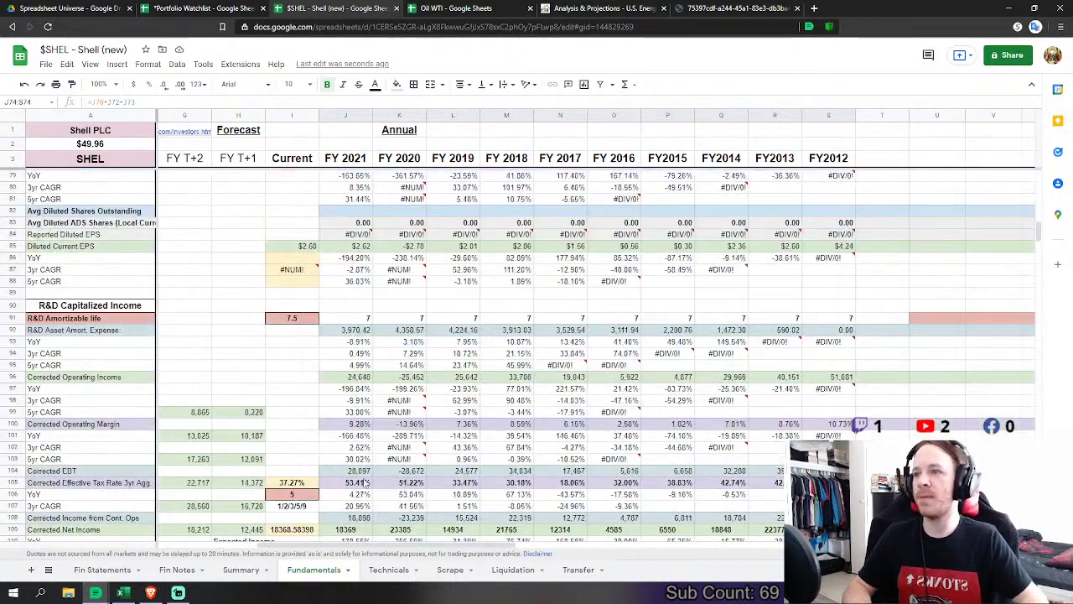
scroll(402, 363, "left", 5)
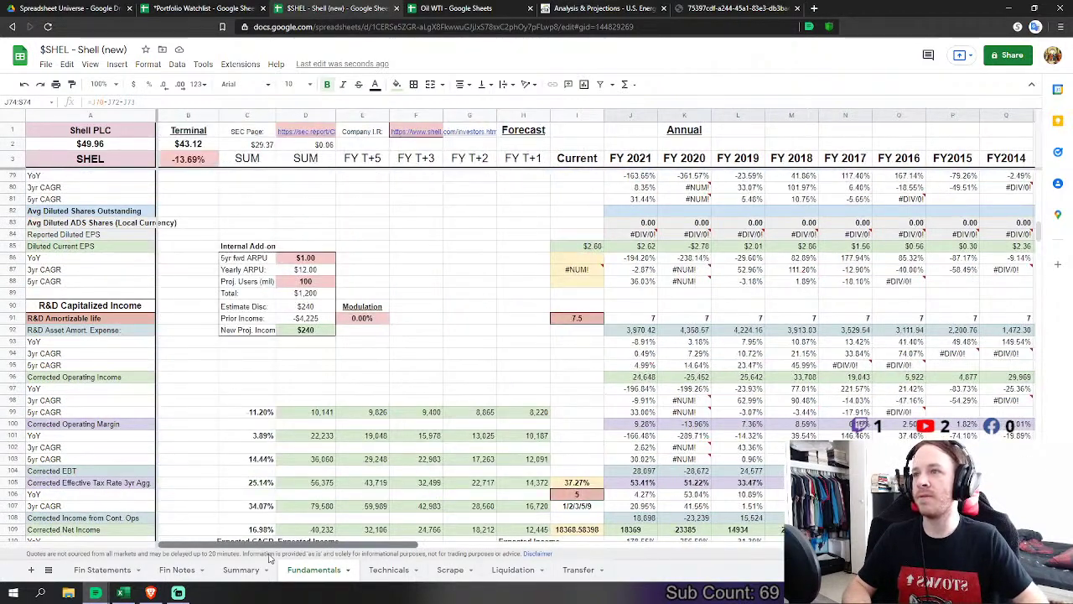
scroll(424, 340, "down", 5)
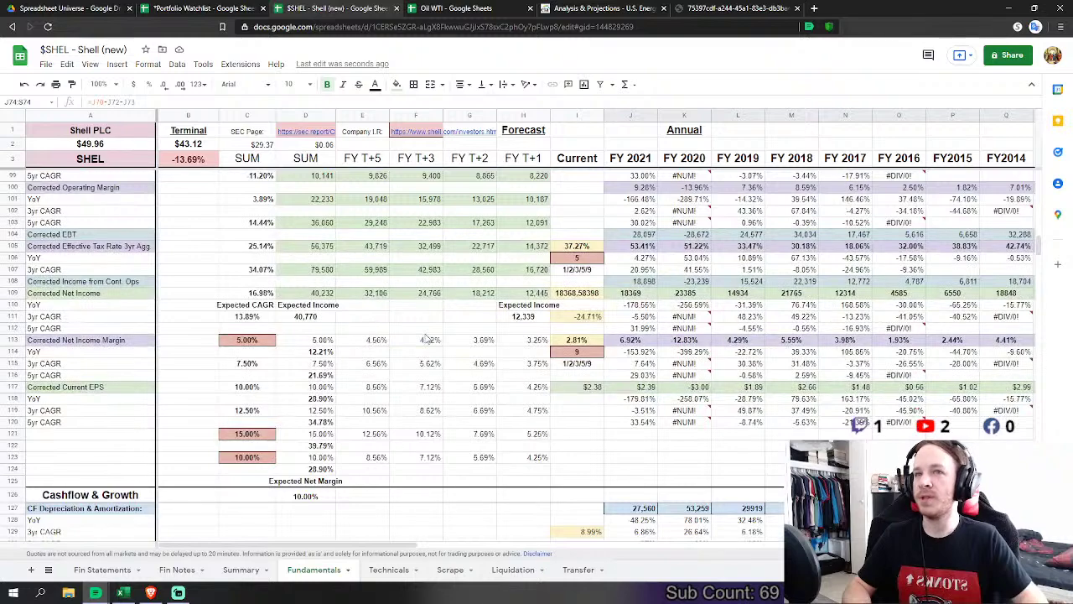
scroll(425, 340, "up", 3)
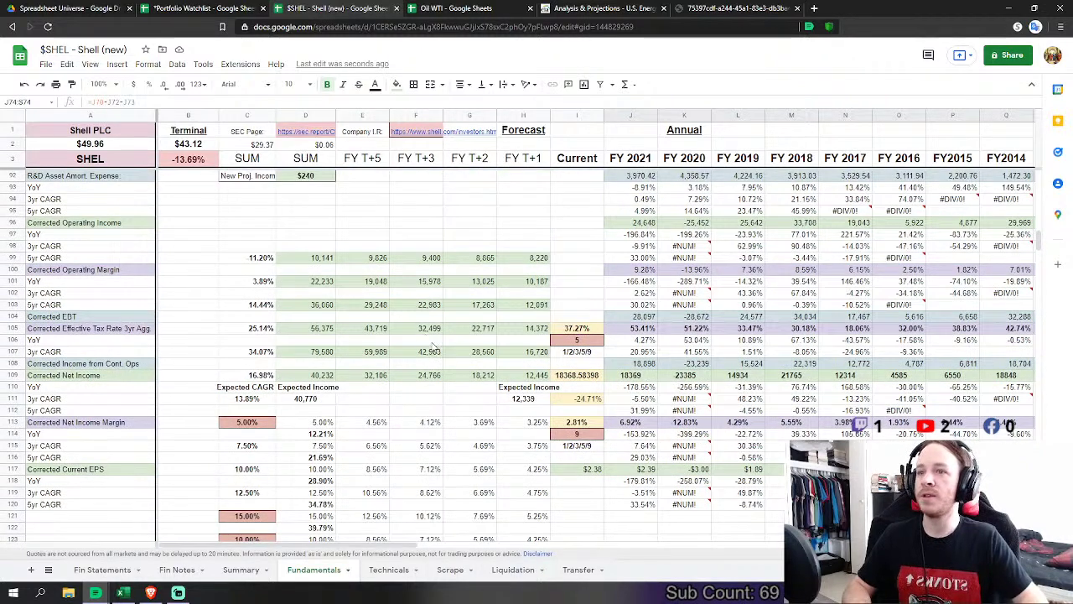
scroll(427, 342, "down", 3)
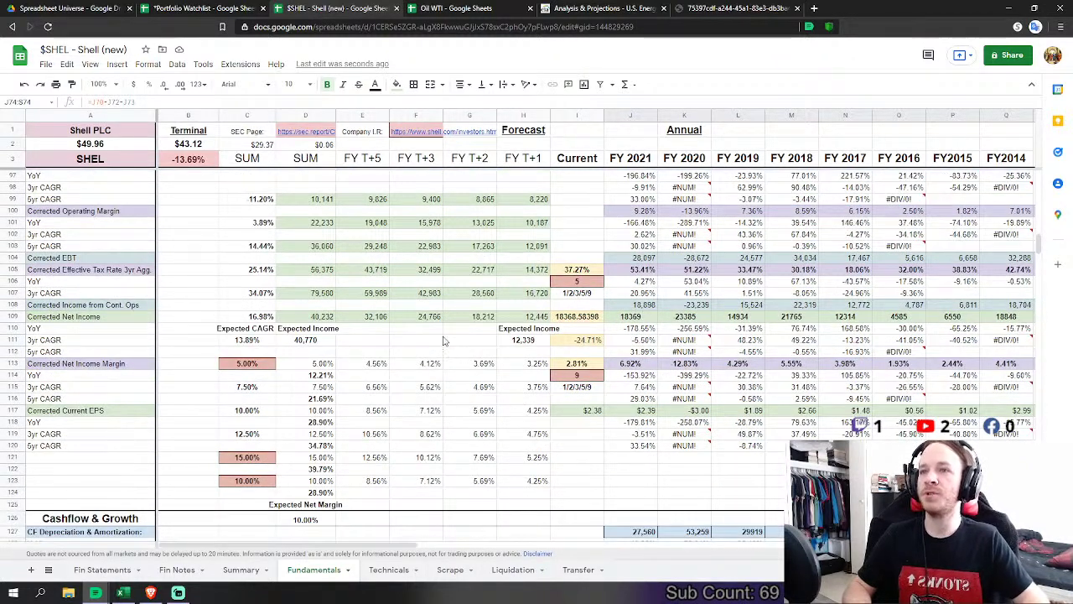
scroll(445, 339, "down", 2)
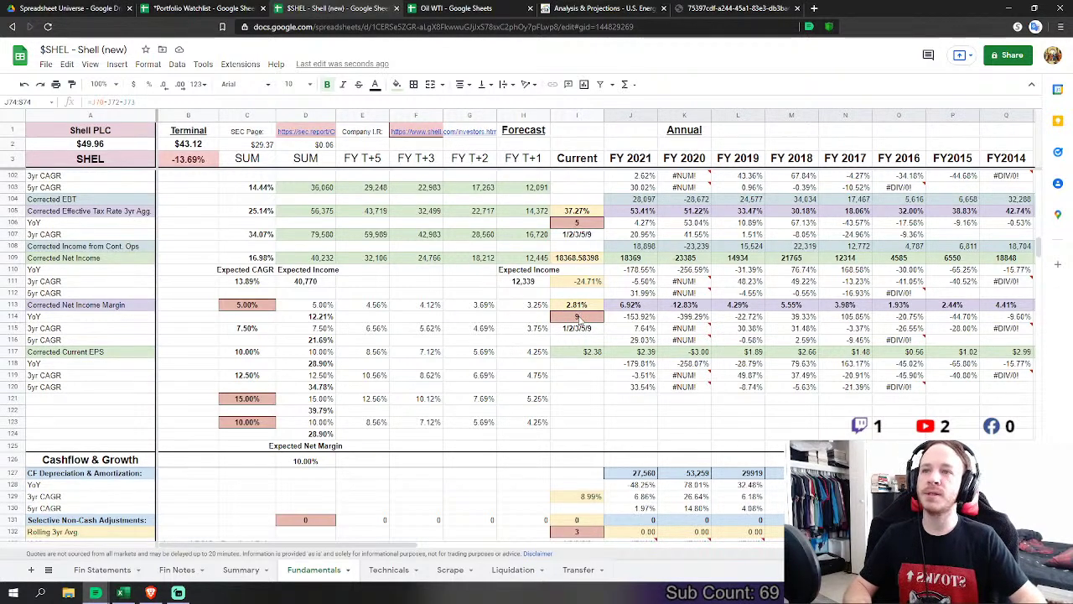
left_click(247, 307)
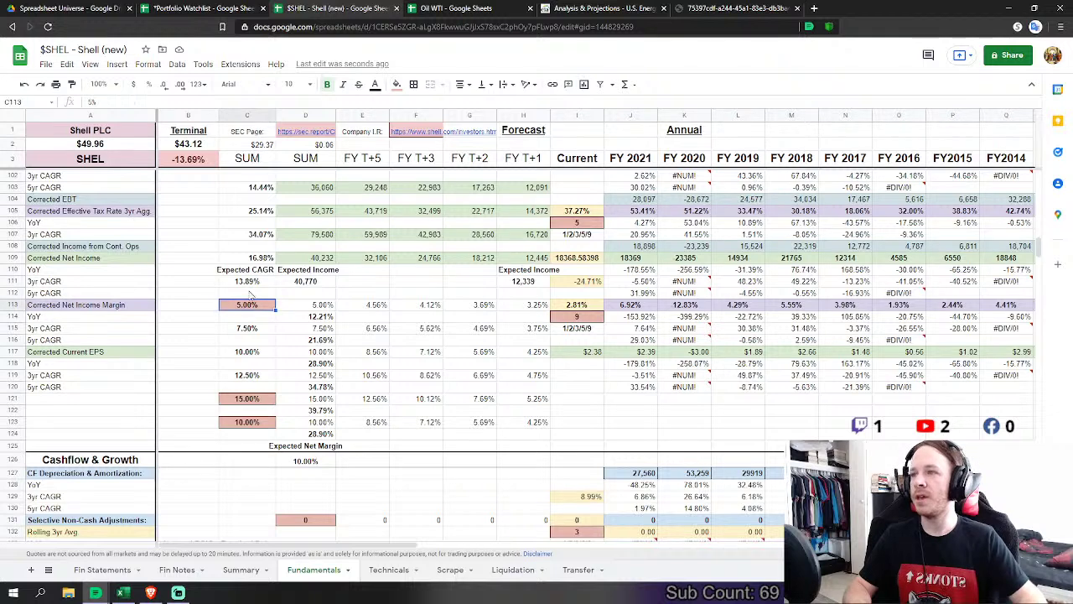
type("1")
key("Return")
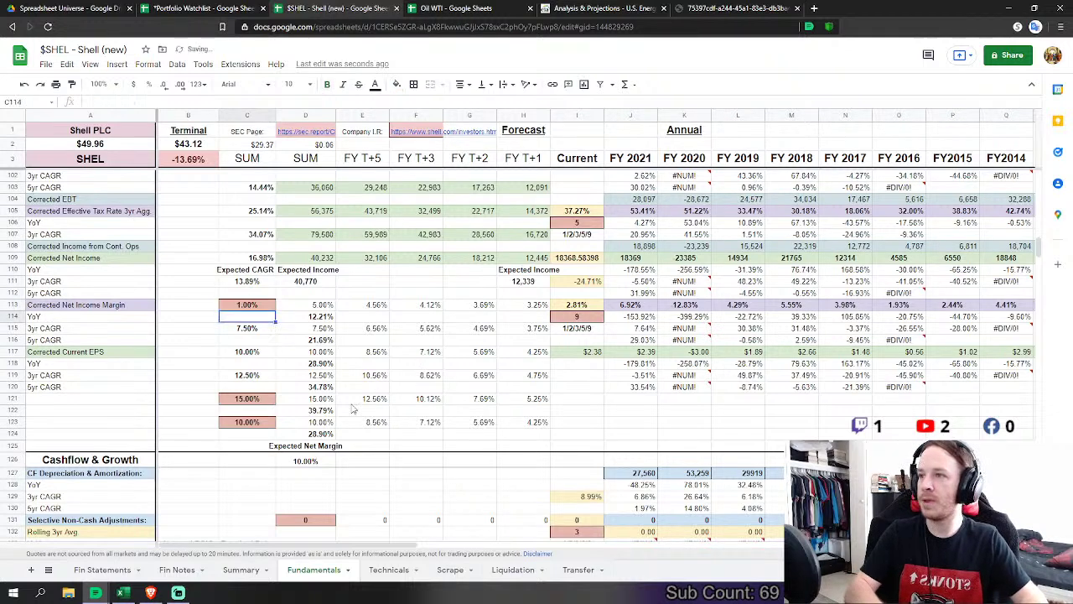
Step: Set the fifth model's terminal corrected net income margin in C121 to 10%
left_click(252, 399)
type("10")
key("Return")
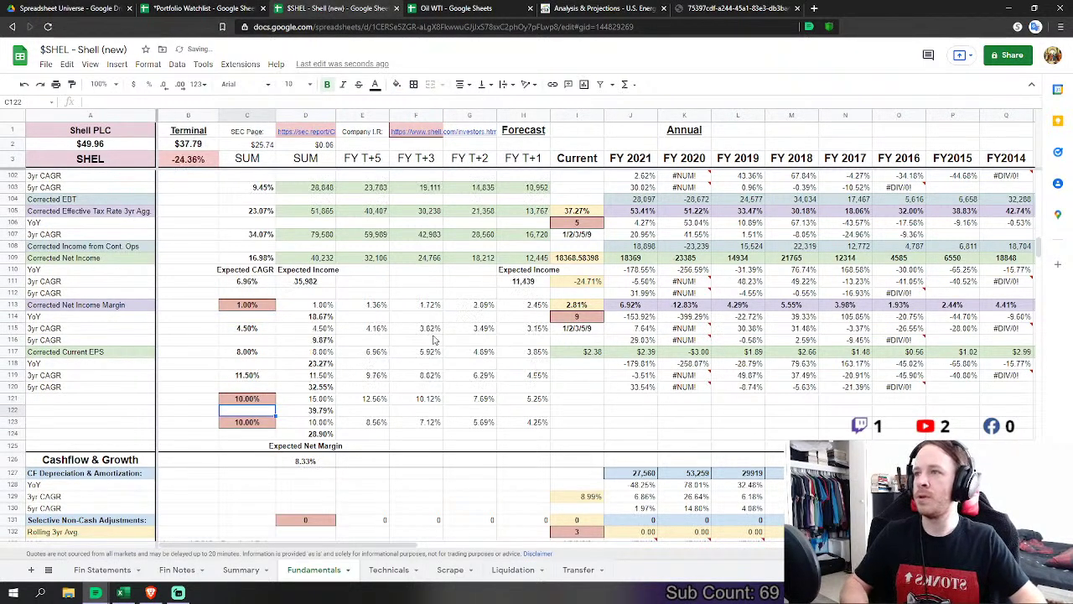
left_click(200, 352)
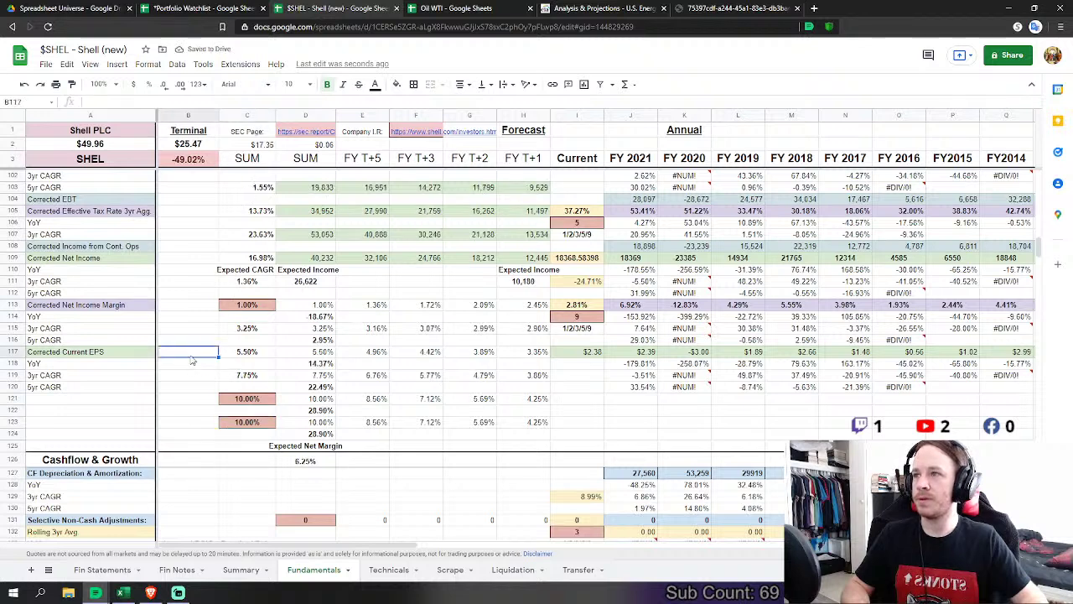
Step: Examine the first model's margin growth formula in D114 and compare the scenario margins with the historical corrected net income margins
left_click(247, 421)
scroll(374, 329, "up", 1)
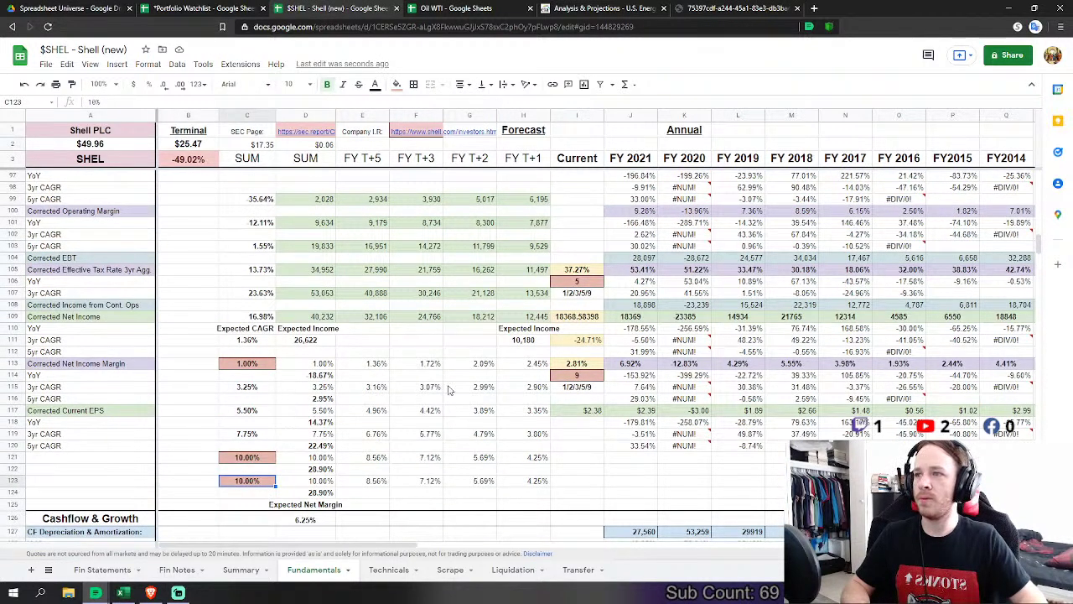
left_click(295, 378)
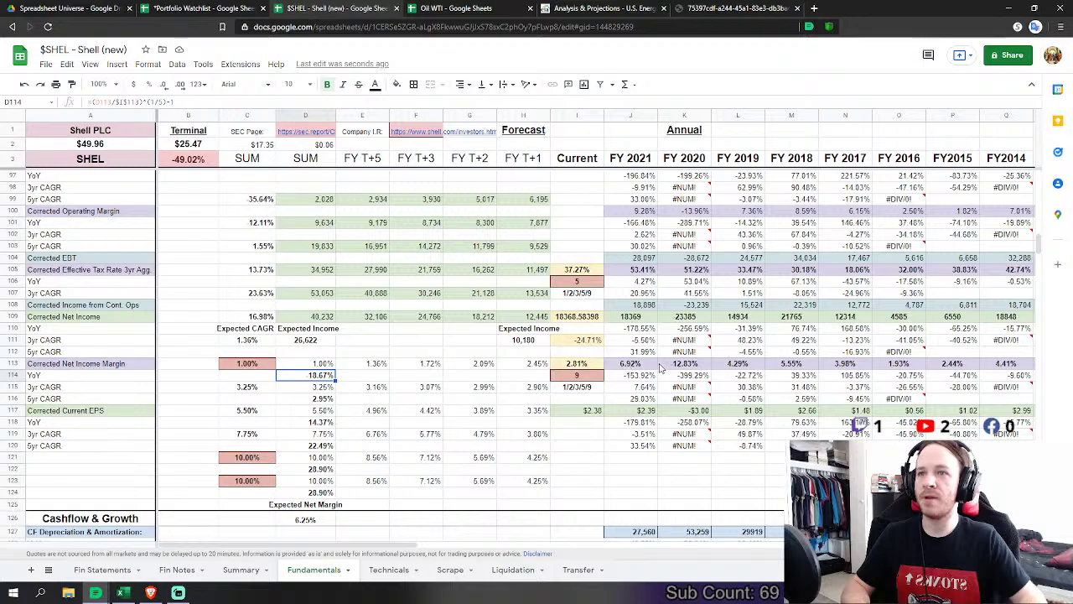
scroll(626, 370, "up", 5)
scroll(658, 358, "up", 10)
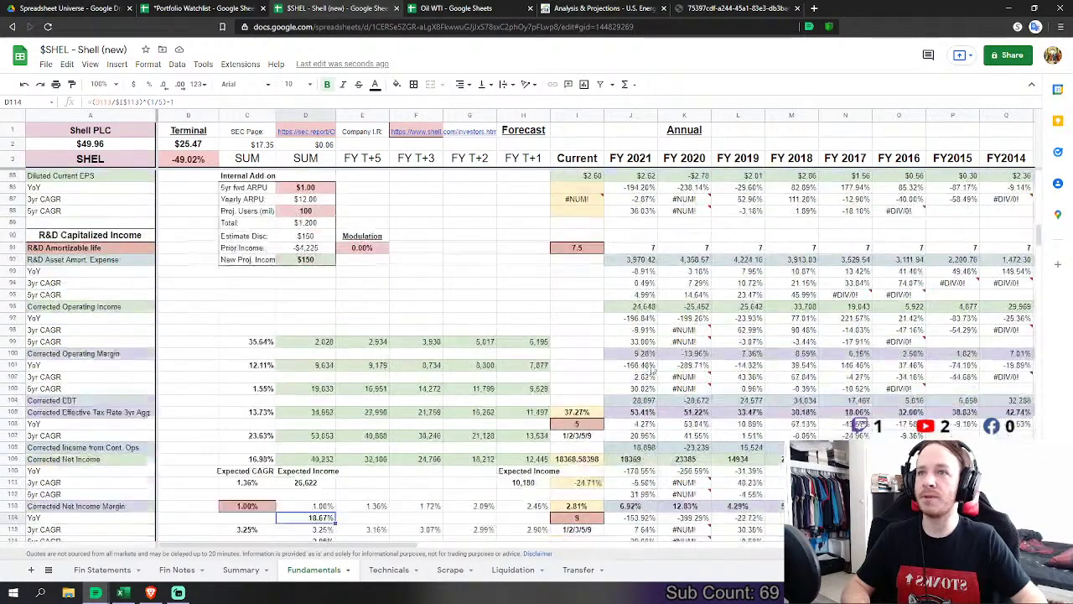
scroll(652, 363, "down", 10)
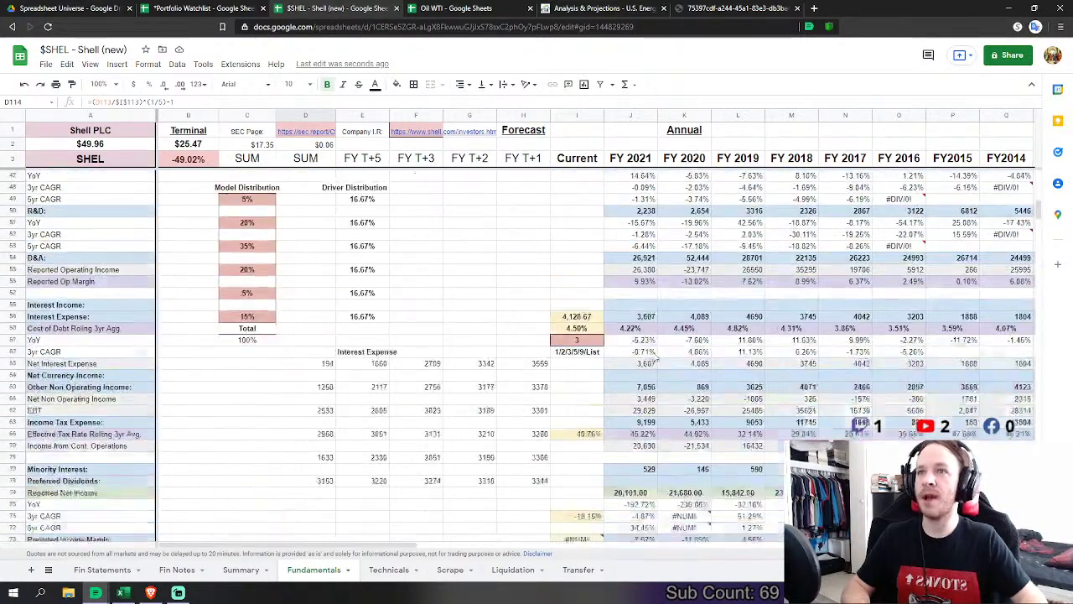
scroll(597, 366, "down", 1)
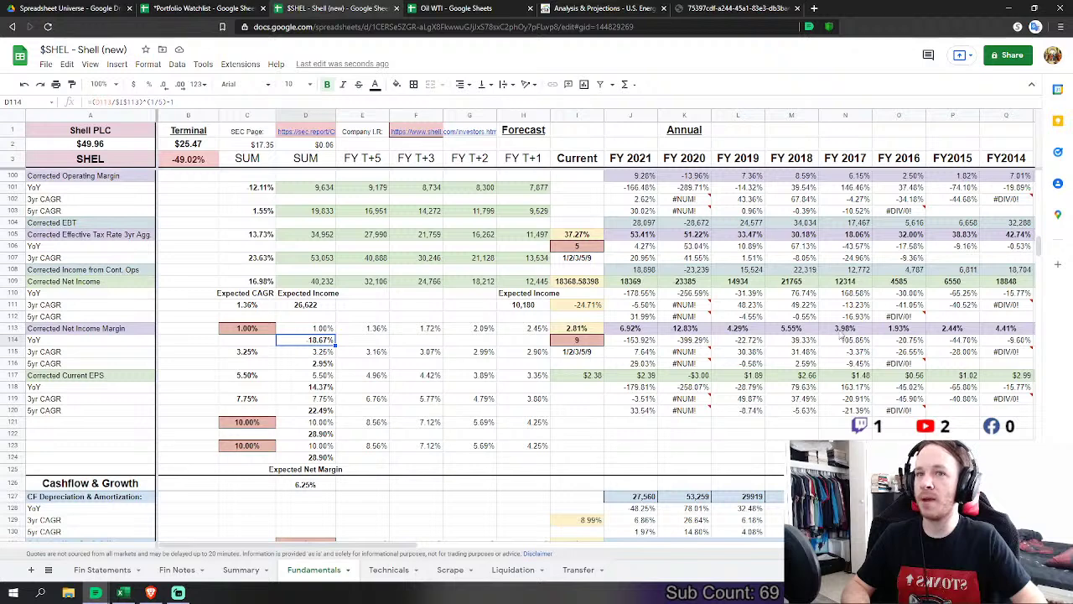
left_click_drag(401, 540, 377, 535)
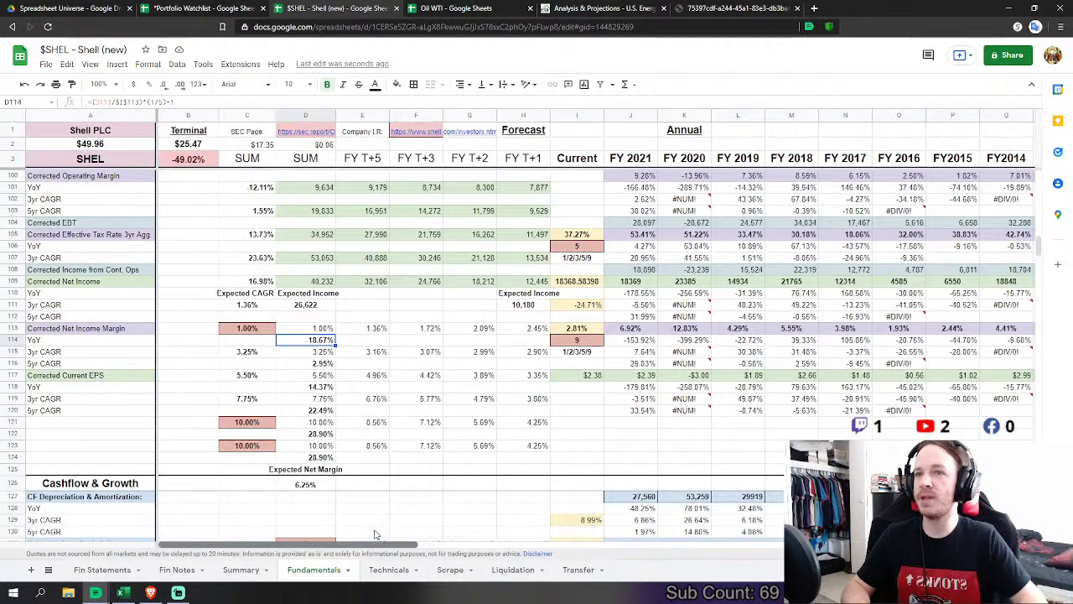
Step: Set the analyst model's terminal corrected net income margin in C123 to 7% and review the updated corrected net income forecasts
left_click(250, 447)
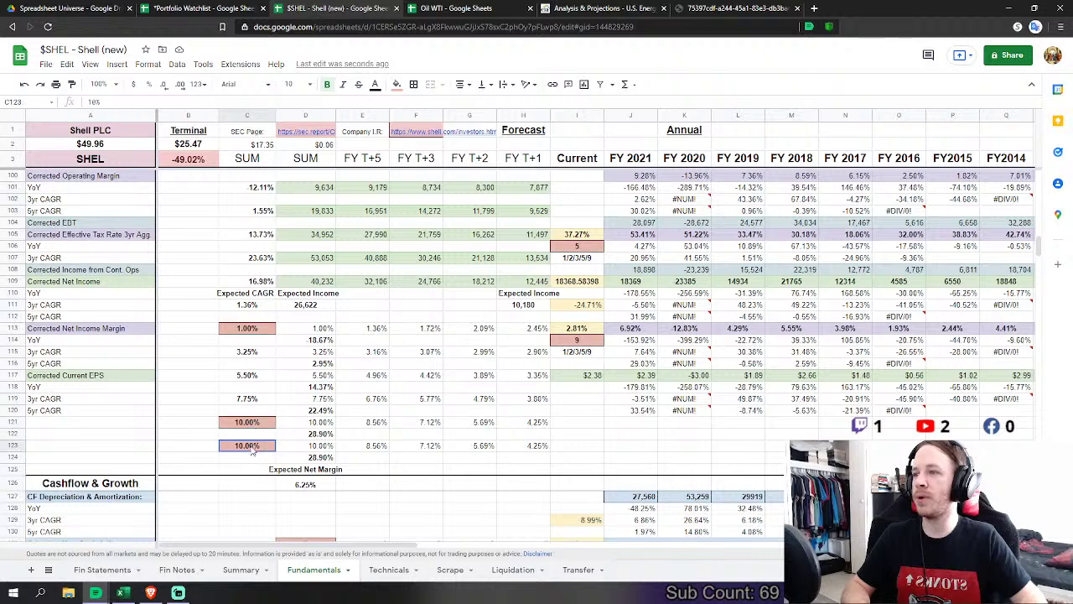
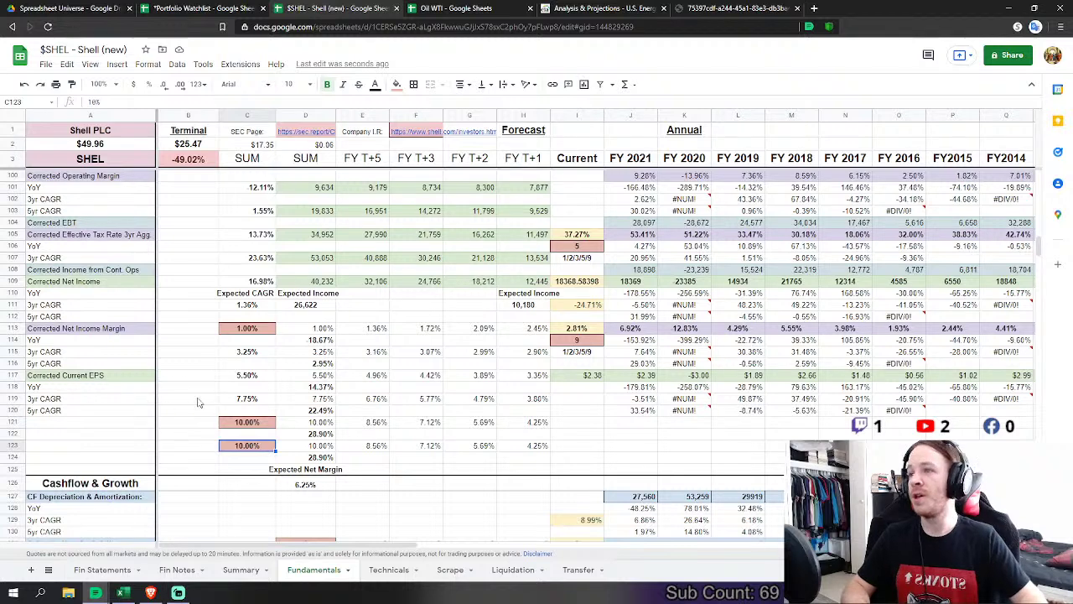
type("7")
key("Return")
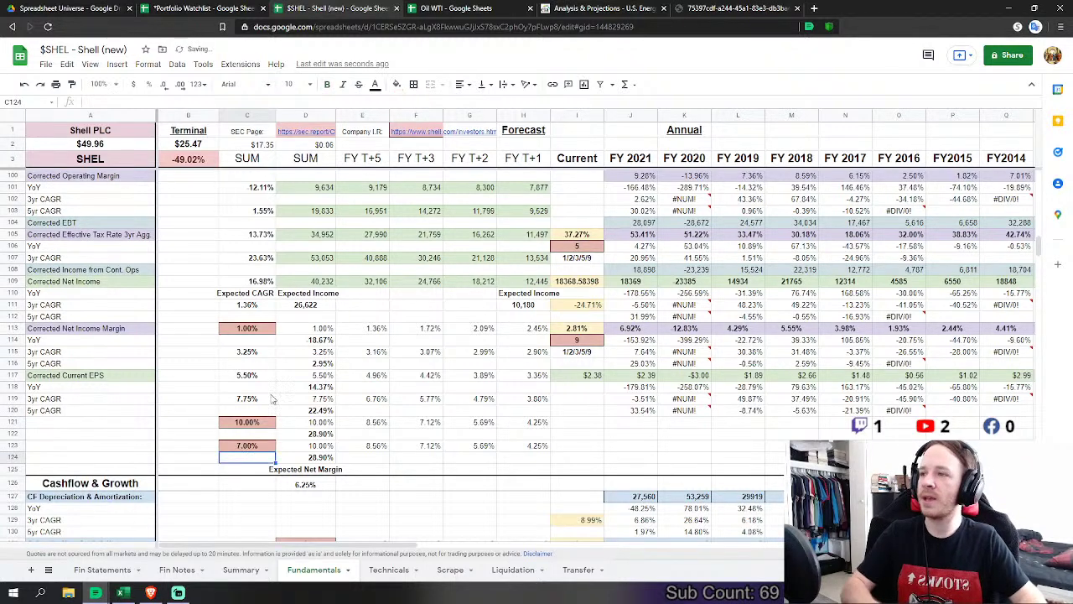
scroll(598, 360, "up", 3)
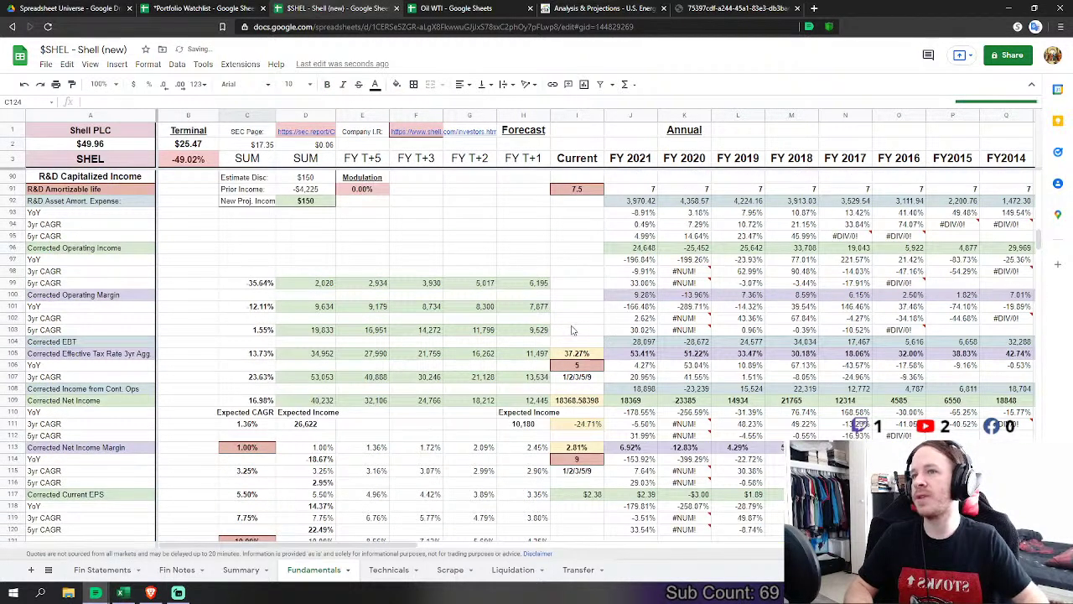
scroll(473, 327, "down", 2)
scroll(459, 327, "down", 2)
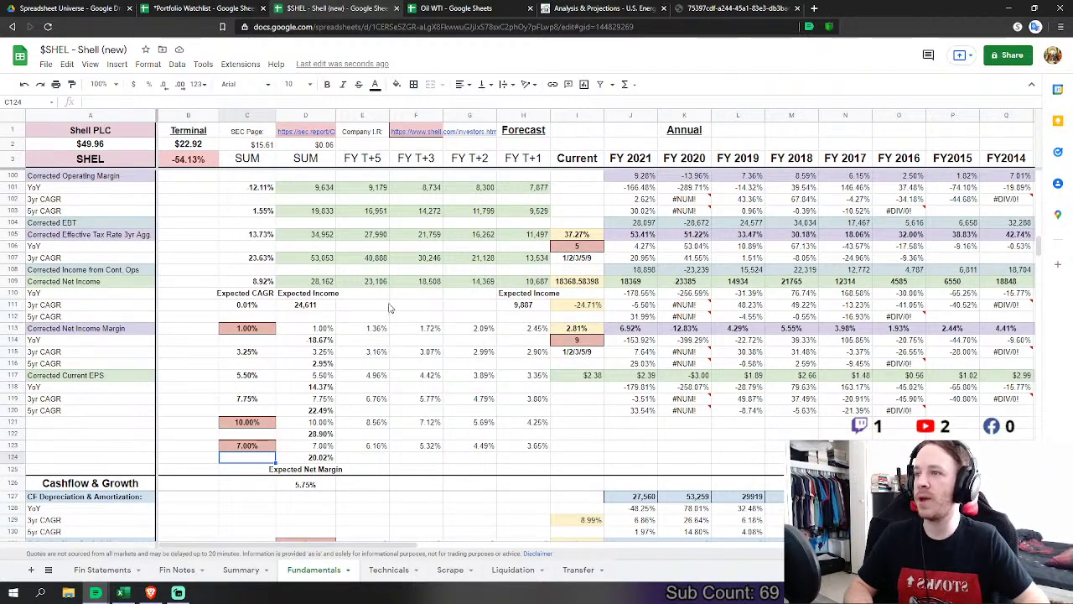
left_click(238, 274)
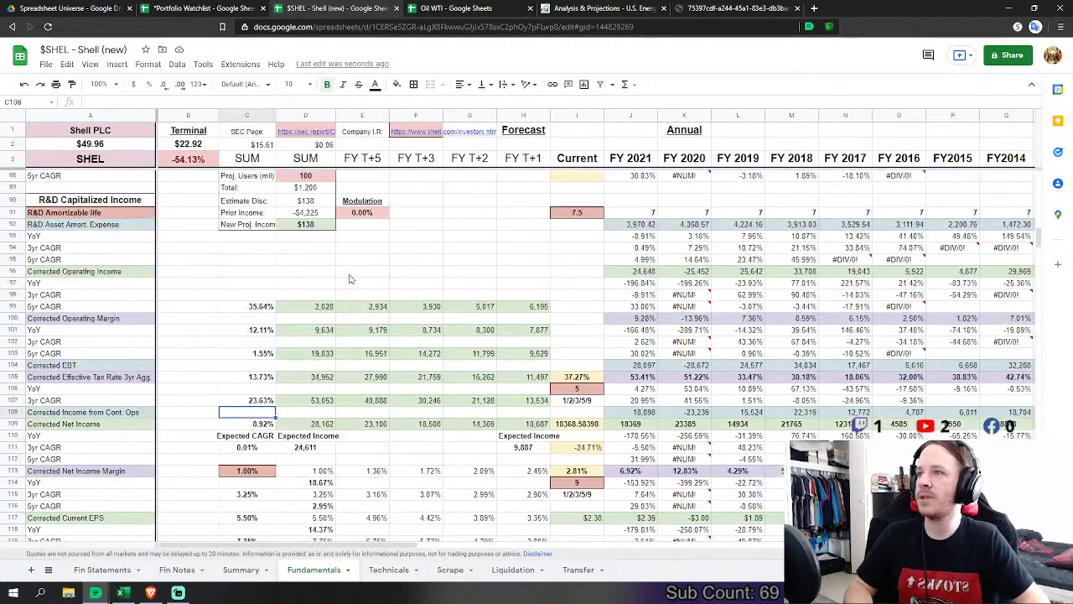
Step: Review the revenue projections, model distribution and scenario sales/capital ratios alongside the historical figures
scroll(363, 278, "up", 20)
scroll(363, 278, "up", 10)
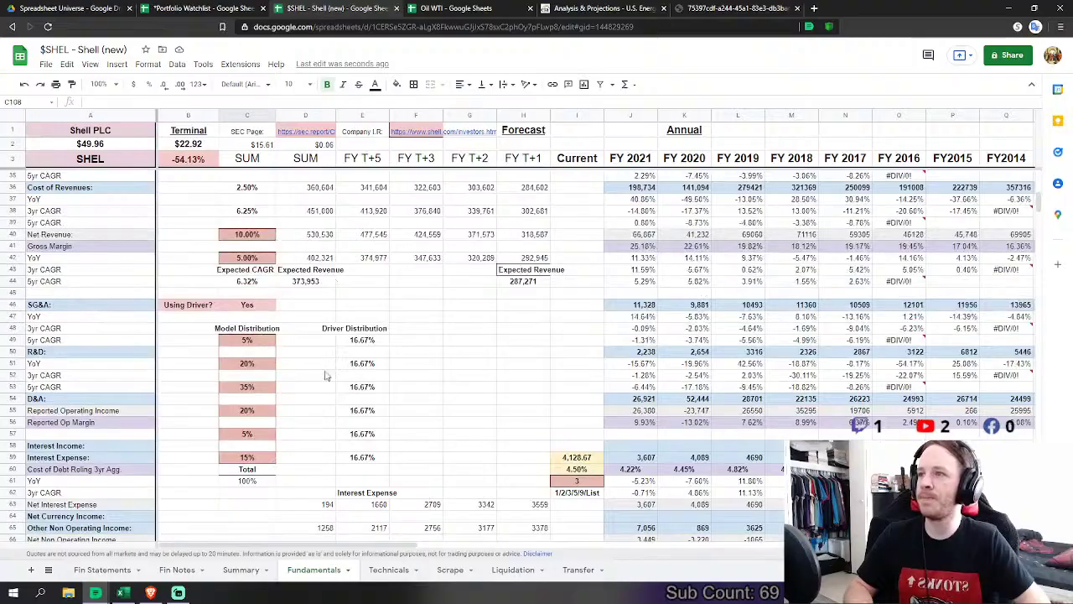
scroll(325, 376, "down", 2)
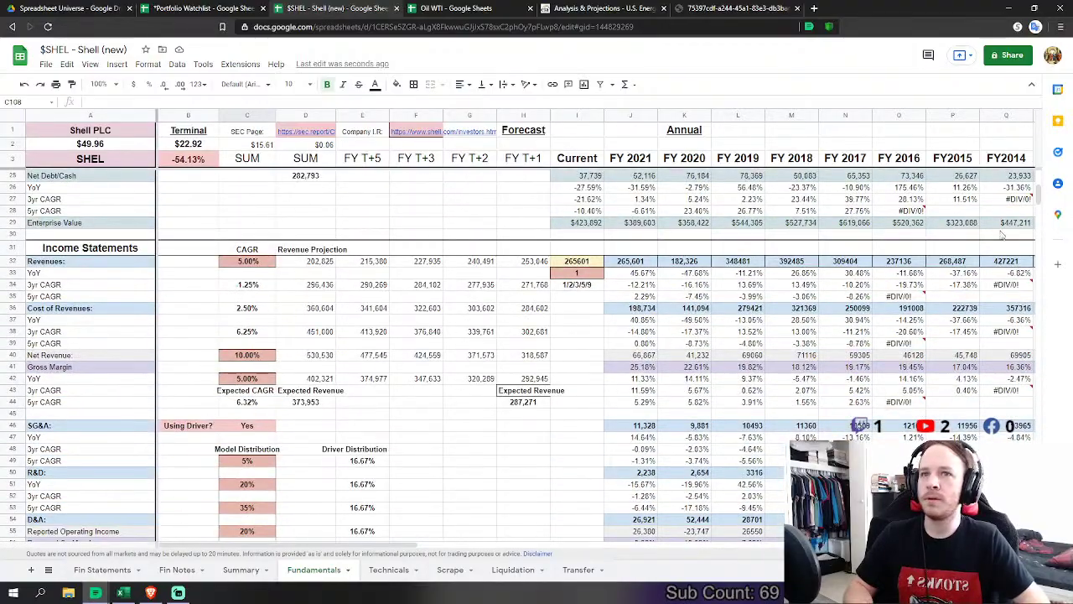
left_click(1040, 228)
left_click_drag(1040, 228, 1040, 417)
scroll(981, 416, "up", 5)
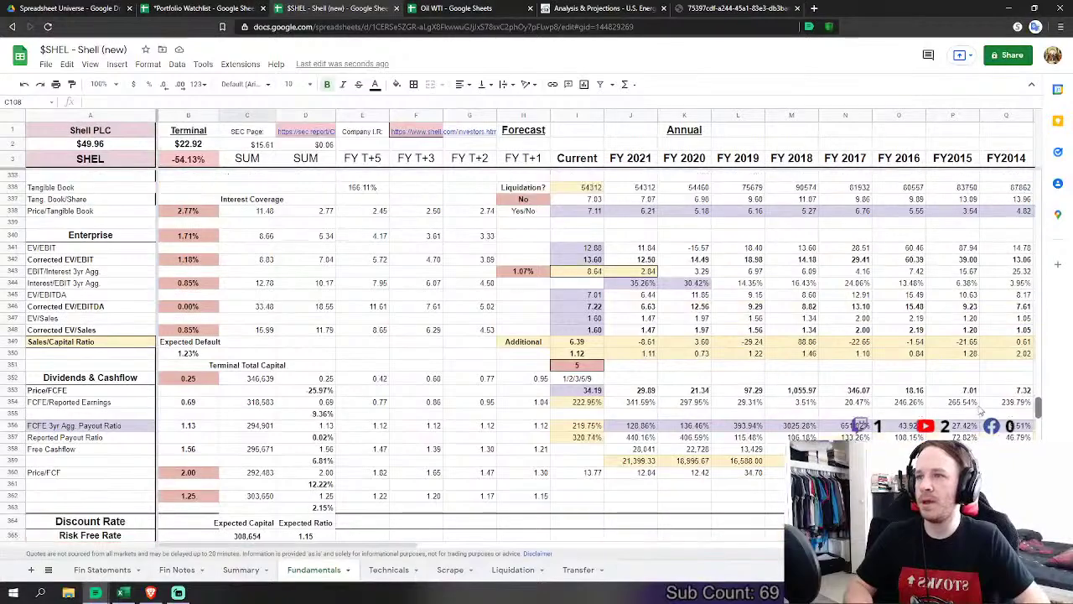
scroll(985, 409, "up", 20)
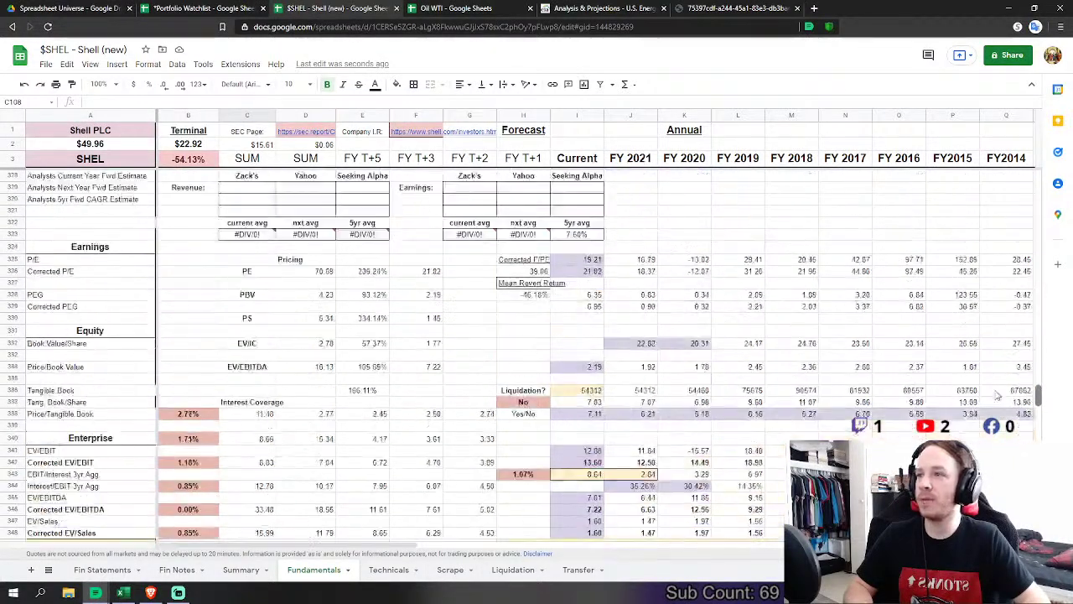
scroll(988, 289, "up", 13)
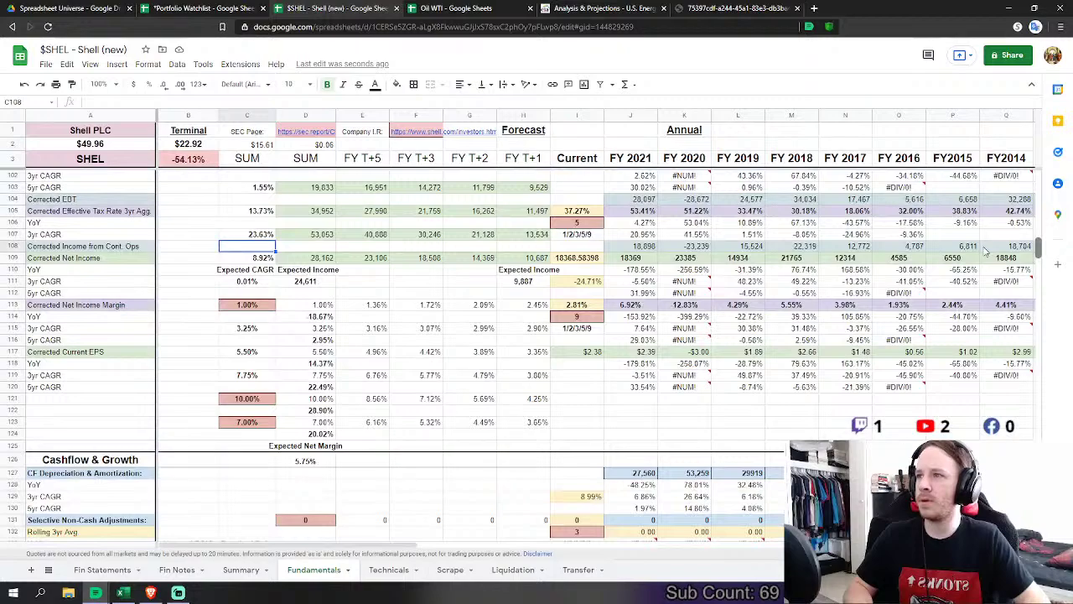
Step: Examine the scenarios' imputed ROIC, cash flow valuations and Leverage & Discount assumptions, and return to the corrected net income forecasts
scroll(986, 250, "down", 10)
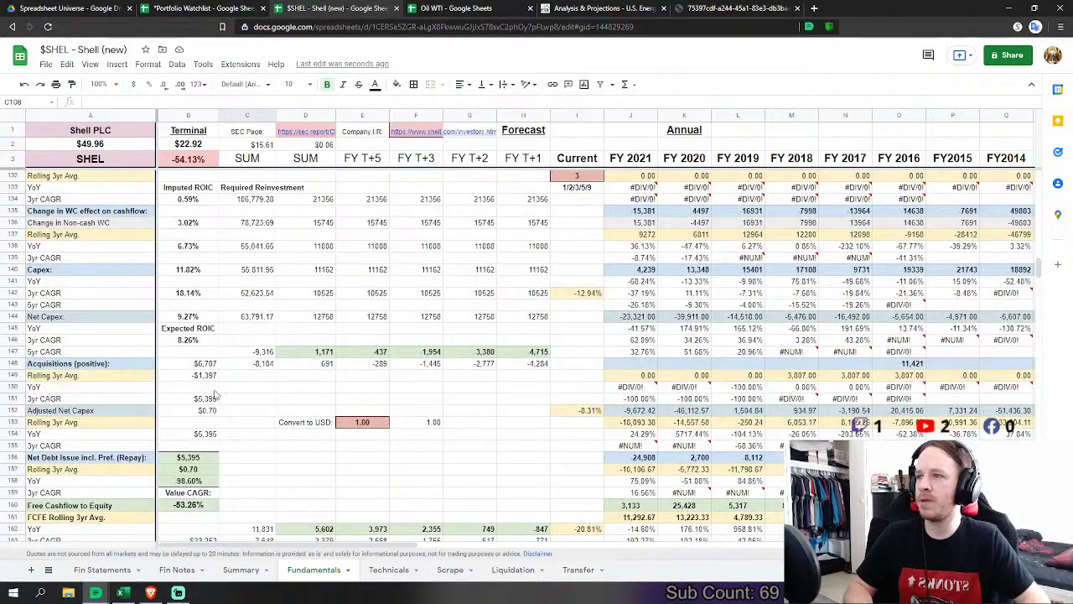
scroll(199, 375, "down", 3)
scroll(453, 322, "down", 12)
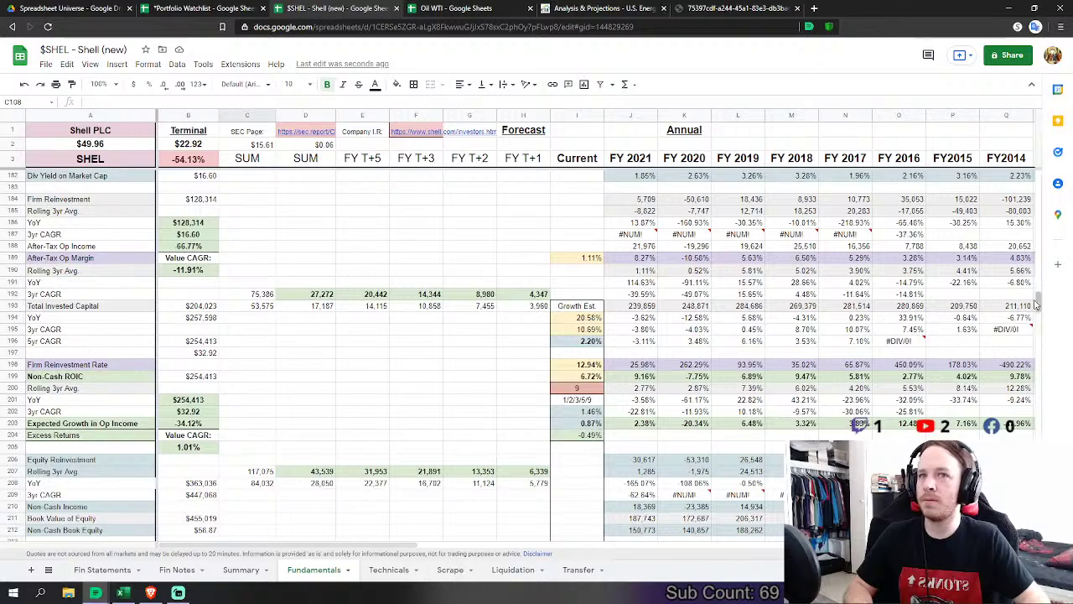
left_click_drag(1038, 304, 1052, 472)
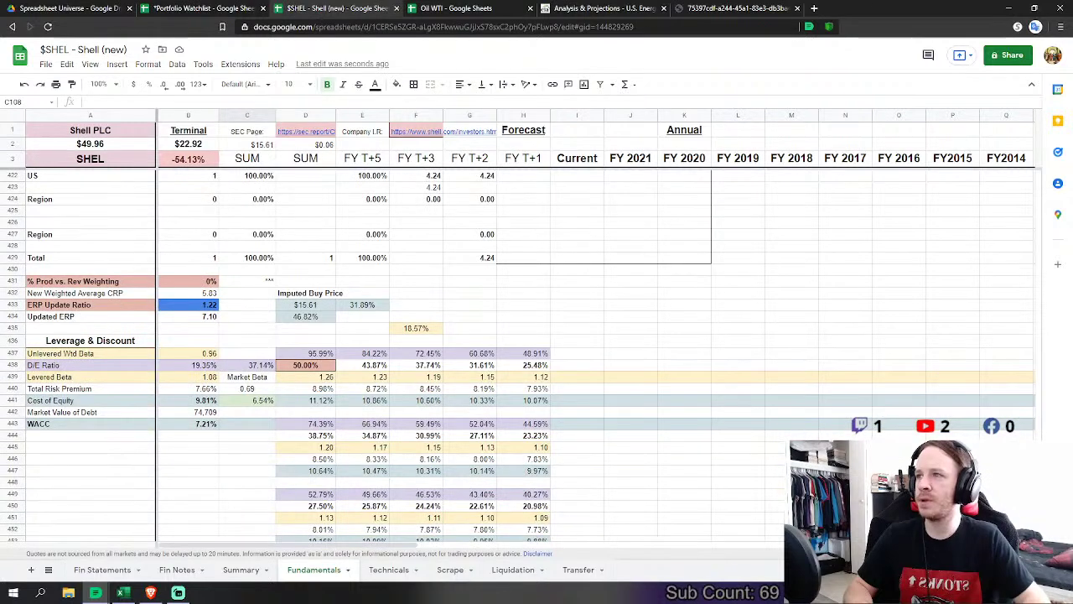
scroll(518, 336, "down", 2)
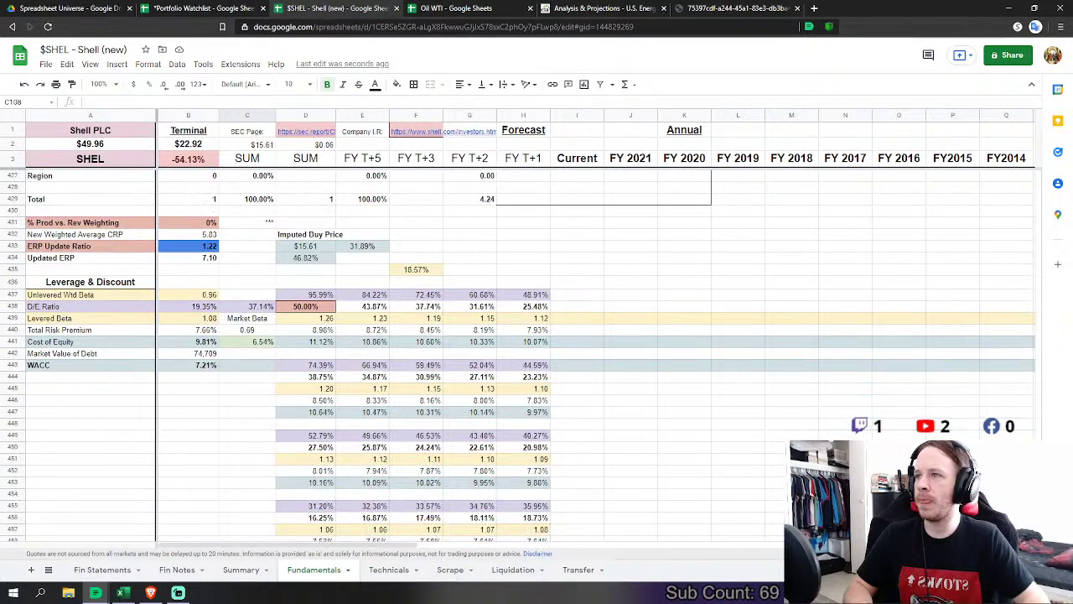
scroll(518, 336, "down", 14)
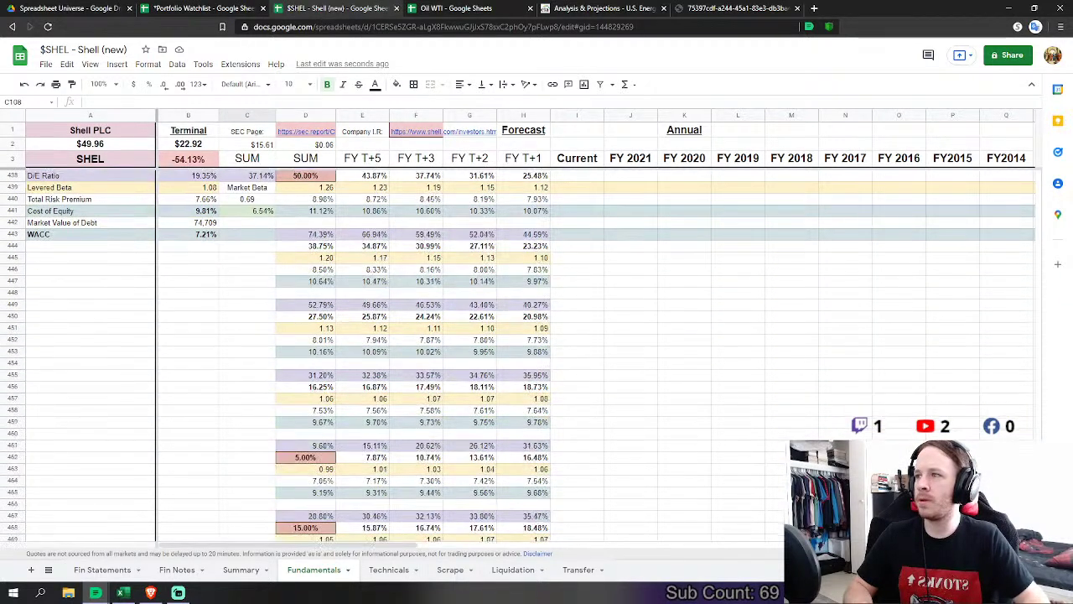
scroll(519, 336, "up", 12)
scroll(519, 335, "up", 20)
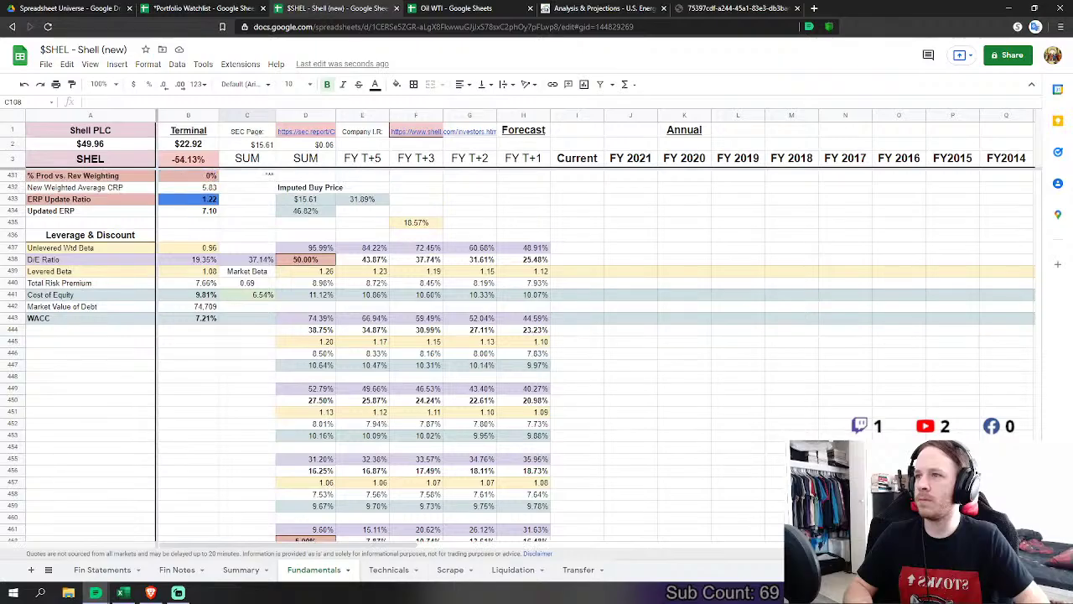
scroll(1048, 241, "up", 9)
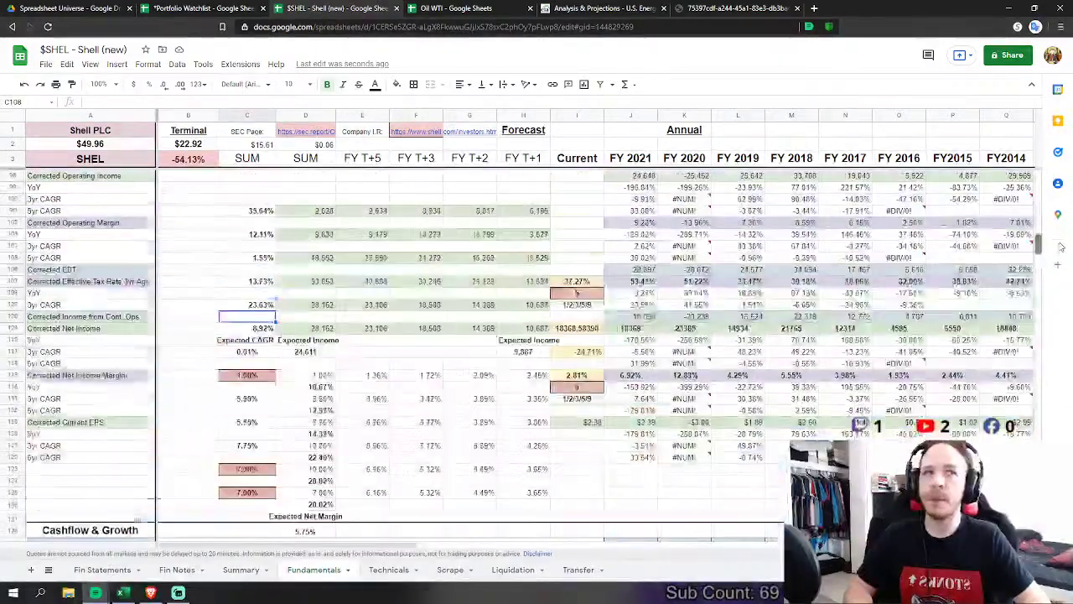
scroll(1048, 245, "down", 4)
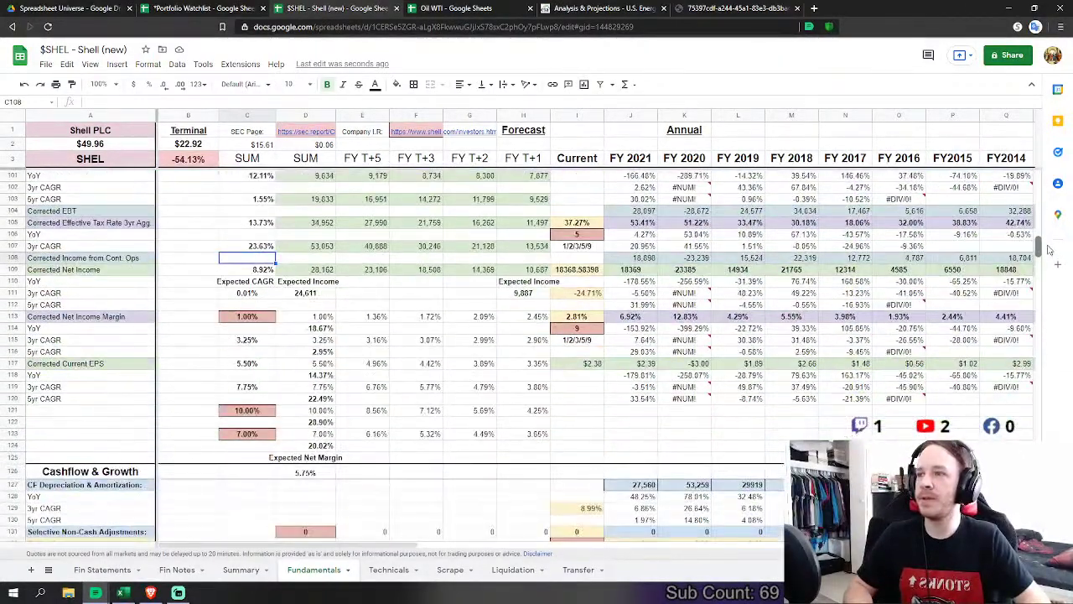
scroll(1048, 249, "up", 2)
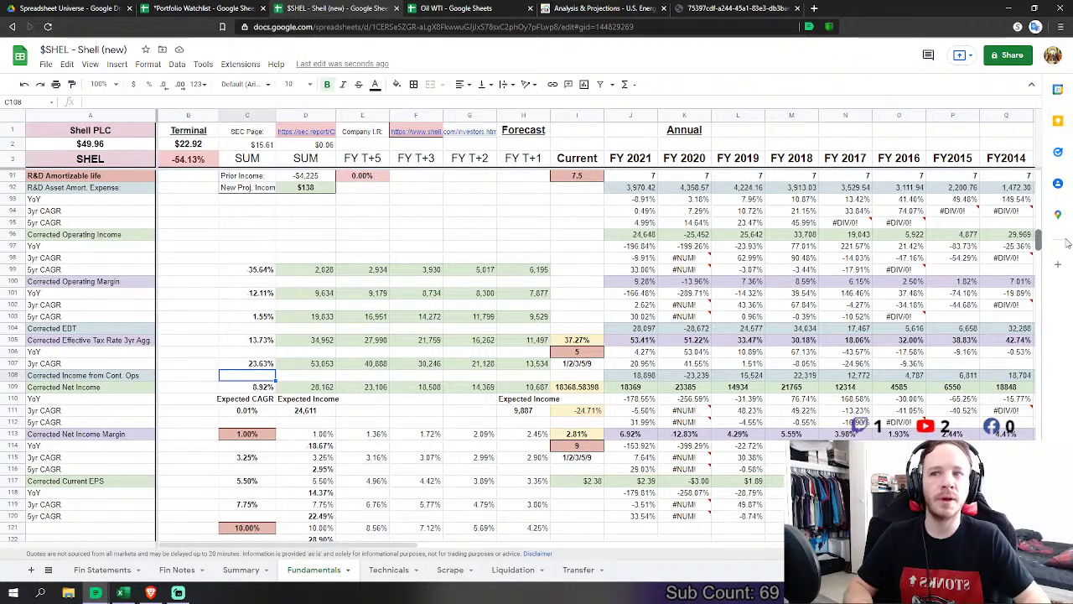
Step: Inspect the second model's corrected net income CAGR formula in C101 and compare the income forecasts with the revenue projections and model distribution
left_click(306, 211)
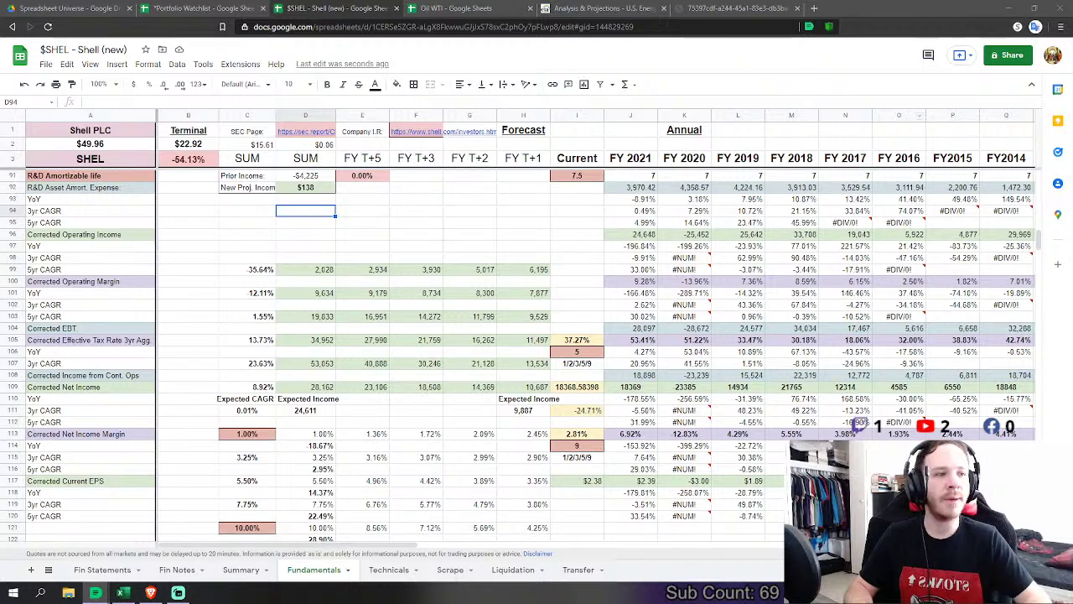
left_click(438, 270)
left_click(258, 290)
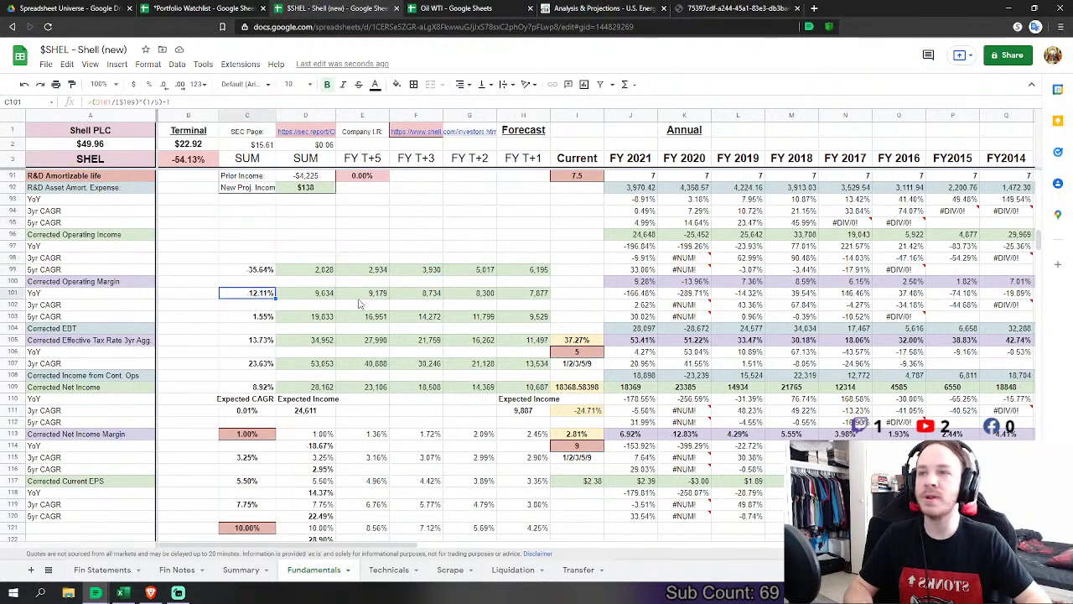
left_click(331, 235)
scroll(271, 367, "up", 10)
scroll(271, 367, "up", 12)
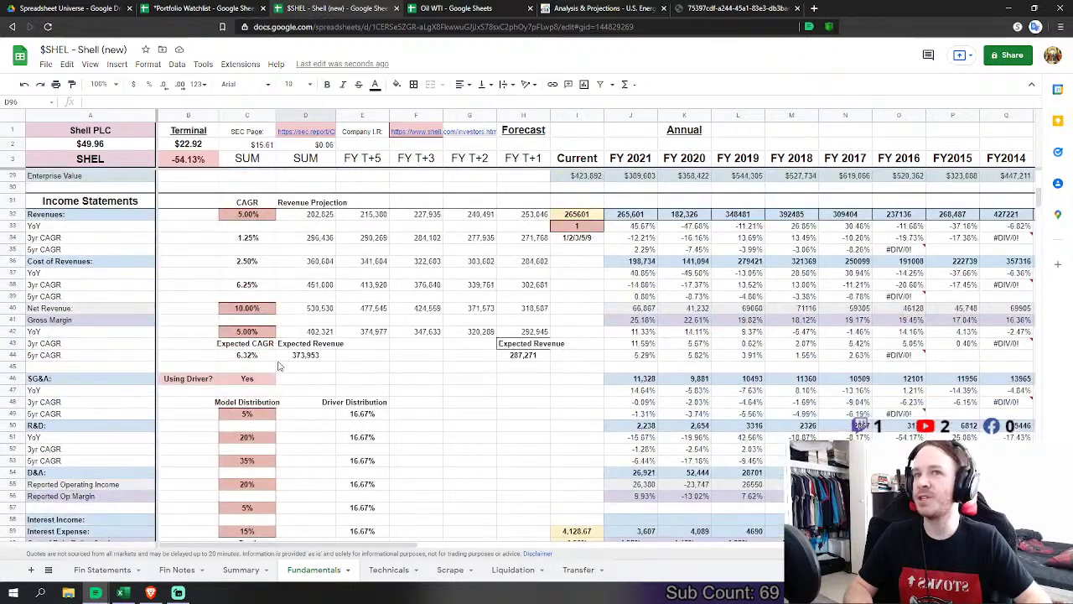
scroll(279, 366, "down", 7)
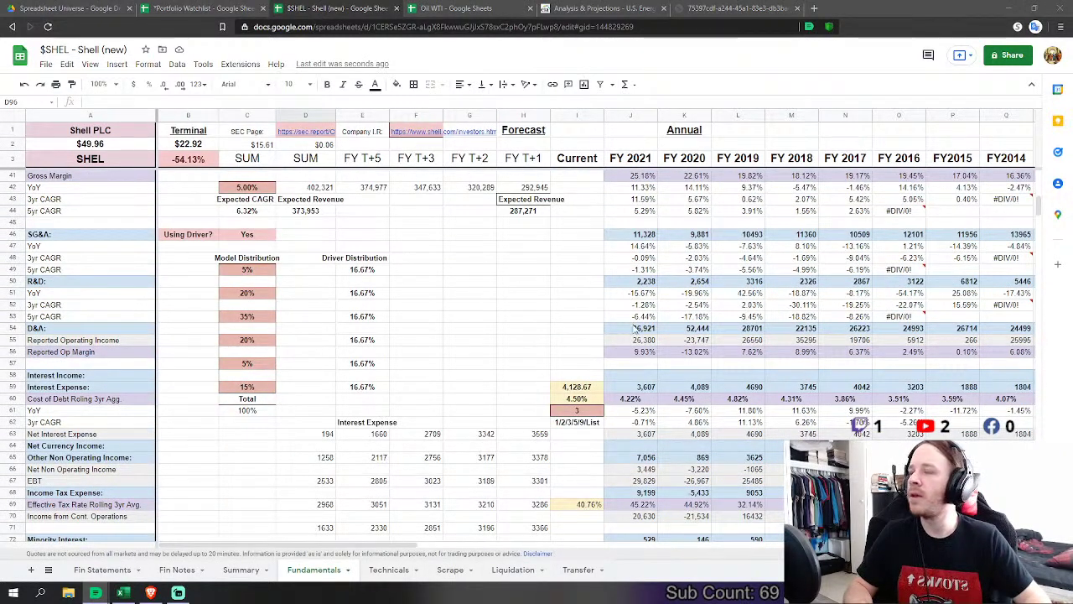
left_click(520, 328)
scroll(517, 327, "up", 7)
scroll(518, 327, "down", 6)
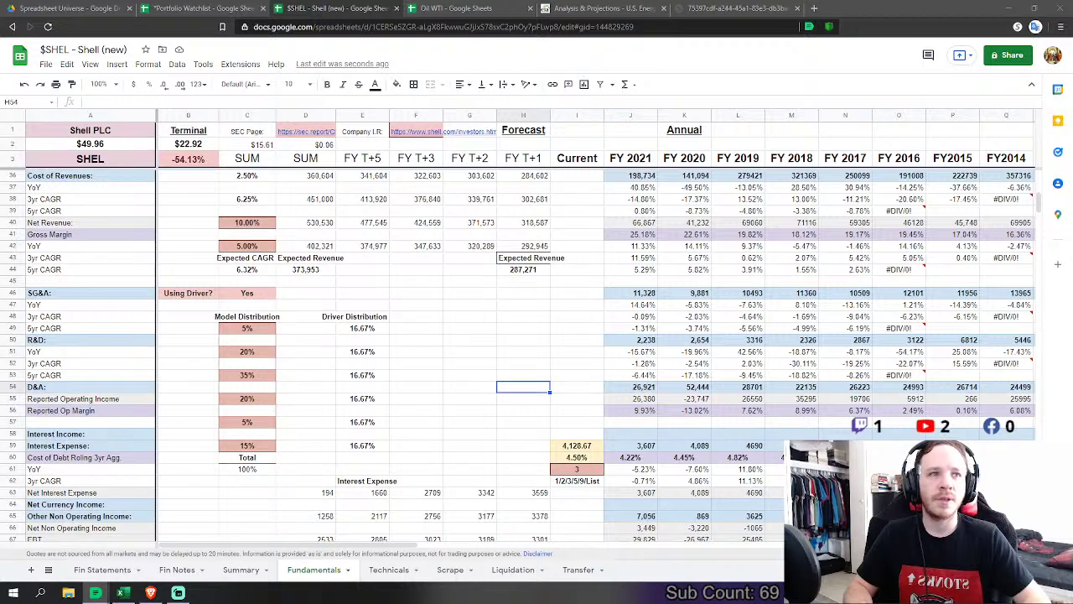
scroll(826, 408, "down", 20)
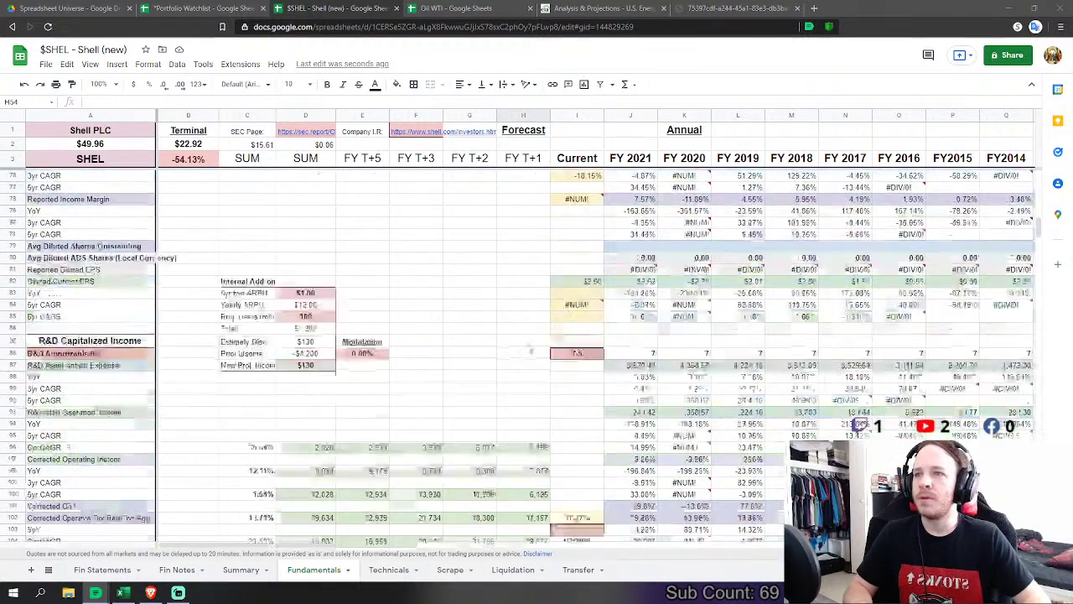
scroll(283, 288, "up", 1)
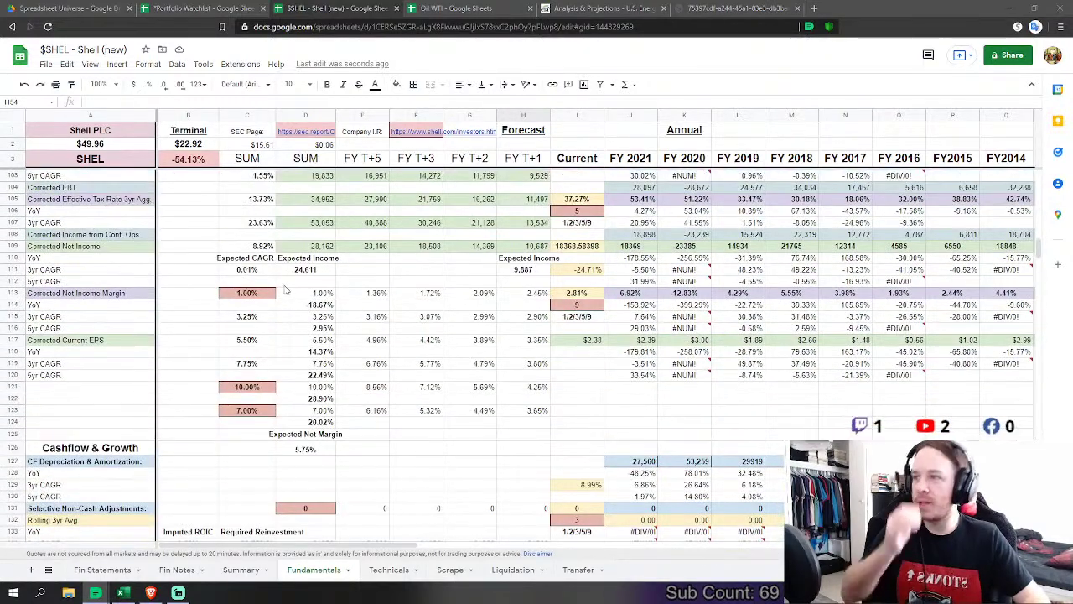
Step: Try 5 as the averaging period for the current corrected net income margin in I114, and undo that change
left_click(247, 293)
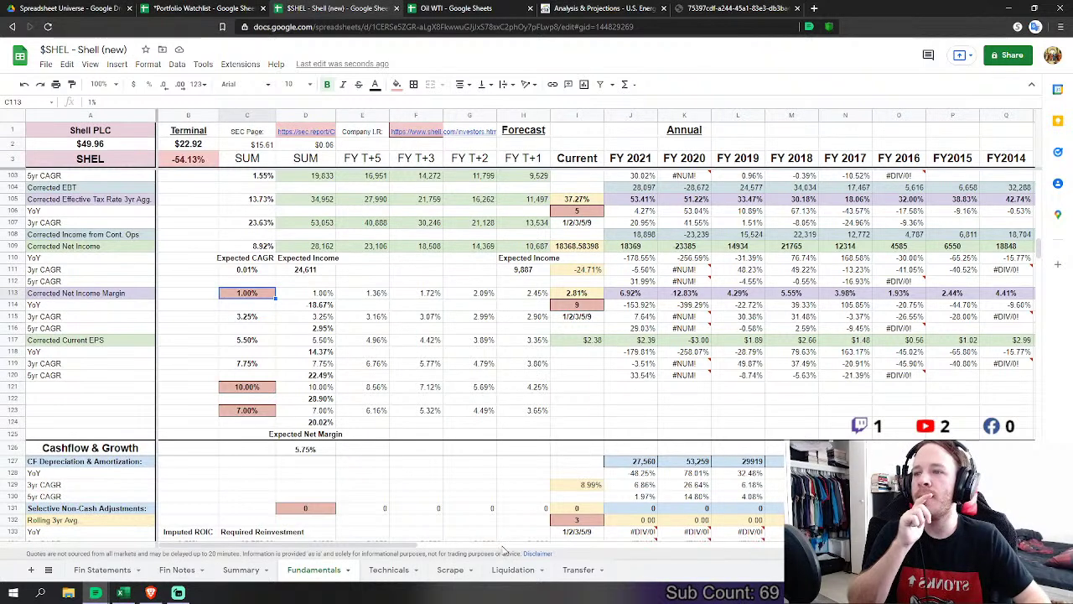
left_click_drag(417, 545, 449, 544)
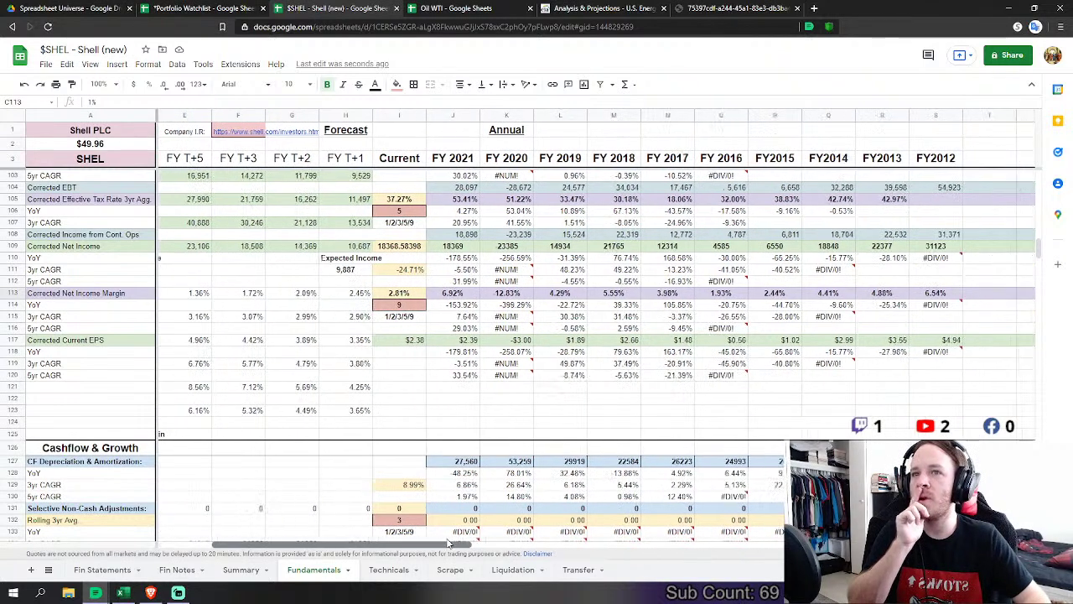
left_click(400, 307)
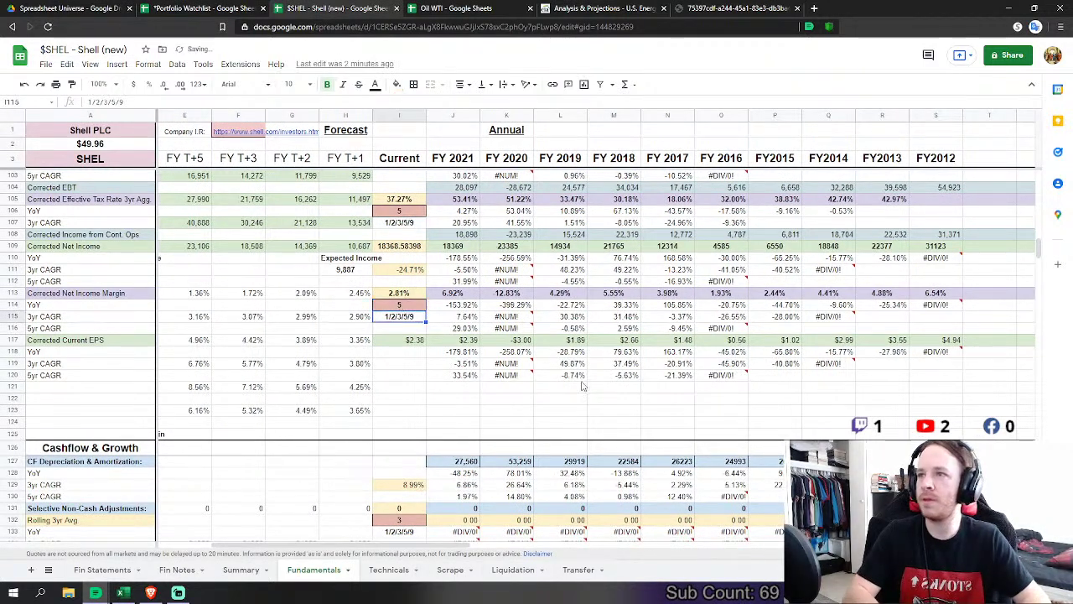
key("Return")
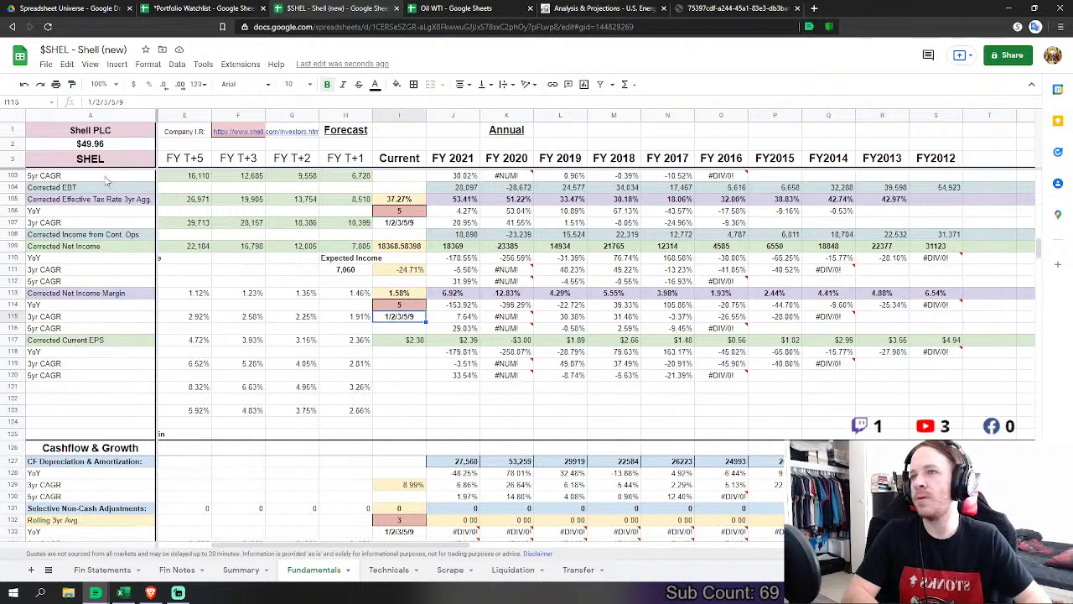
left_click(24, 85)
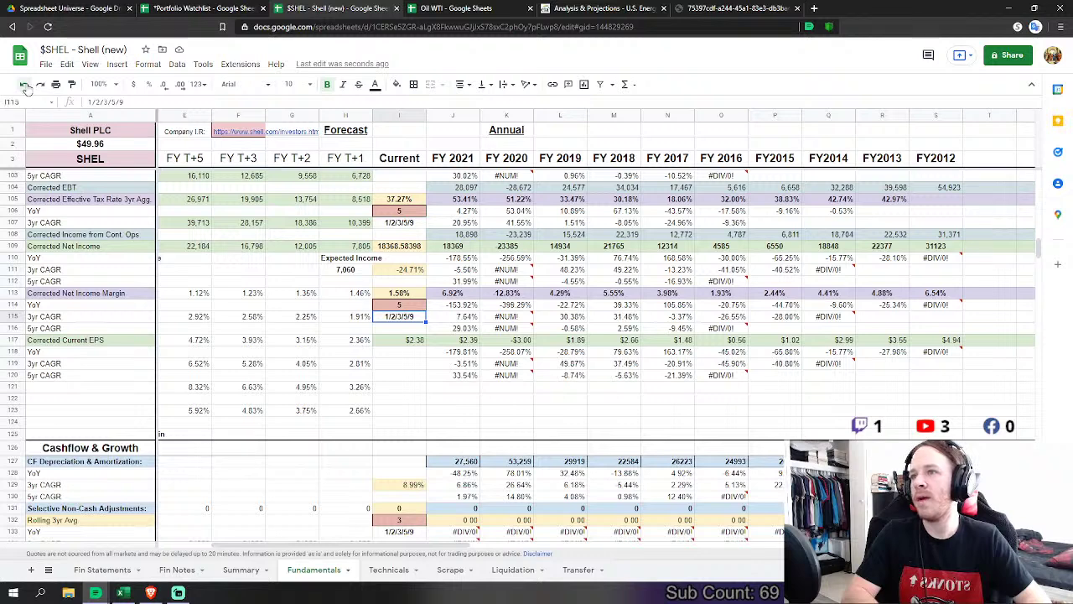
scroll(906, 362, "up", 3)
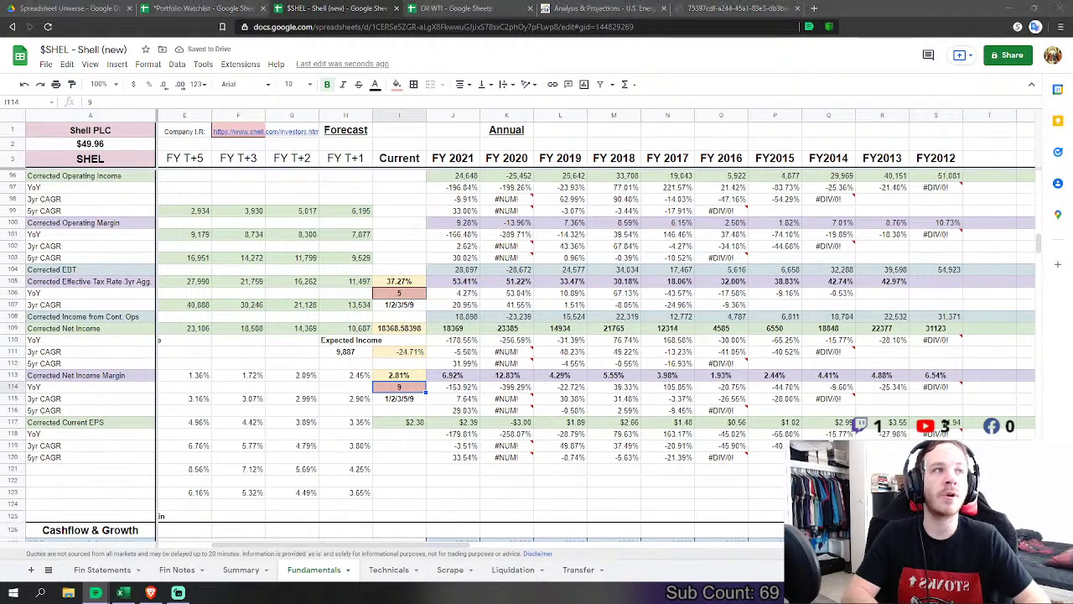
scroll(642, 441, "down", 2)
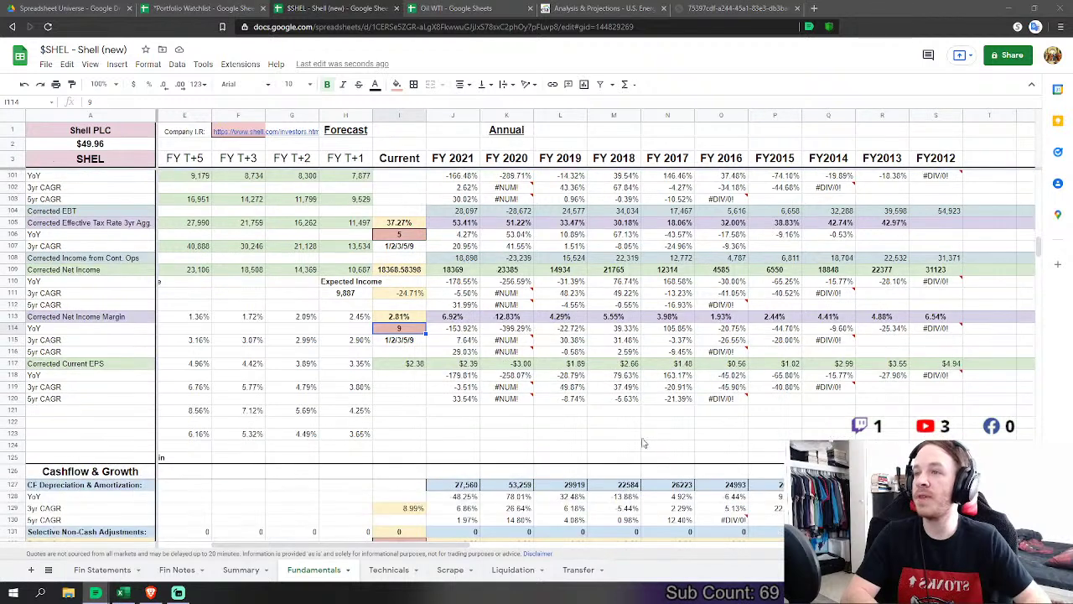
Step: Set the first model's terminal corrected net income margin in C113 to 2%
left_click_drag(425, 549, 390, 546)
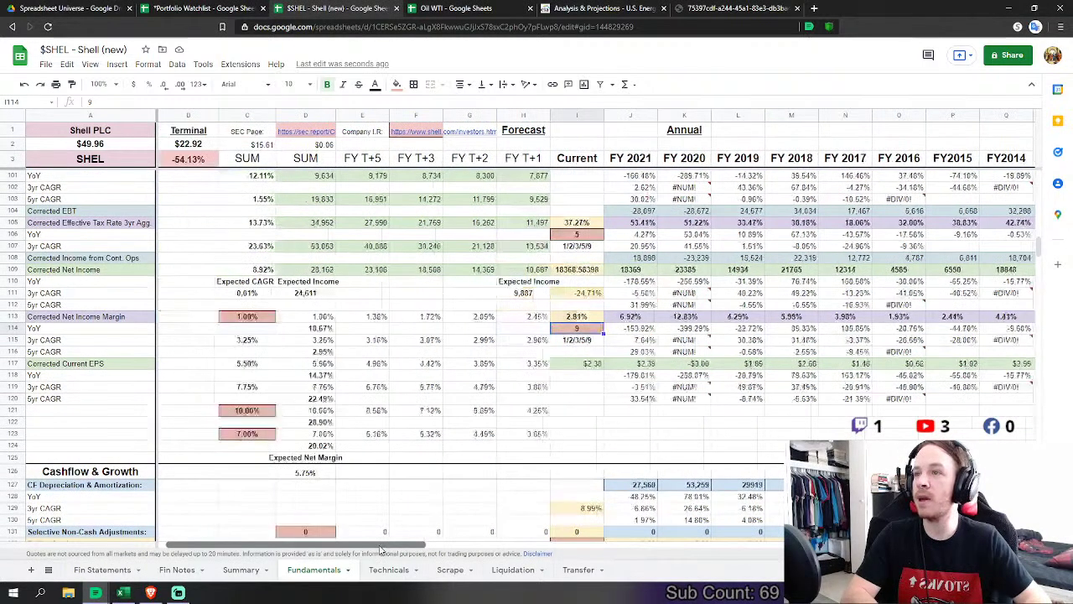
left_click(249, 317)
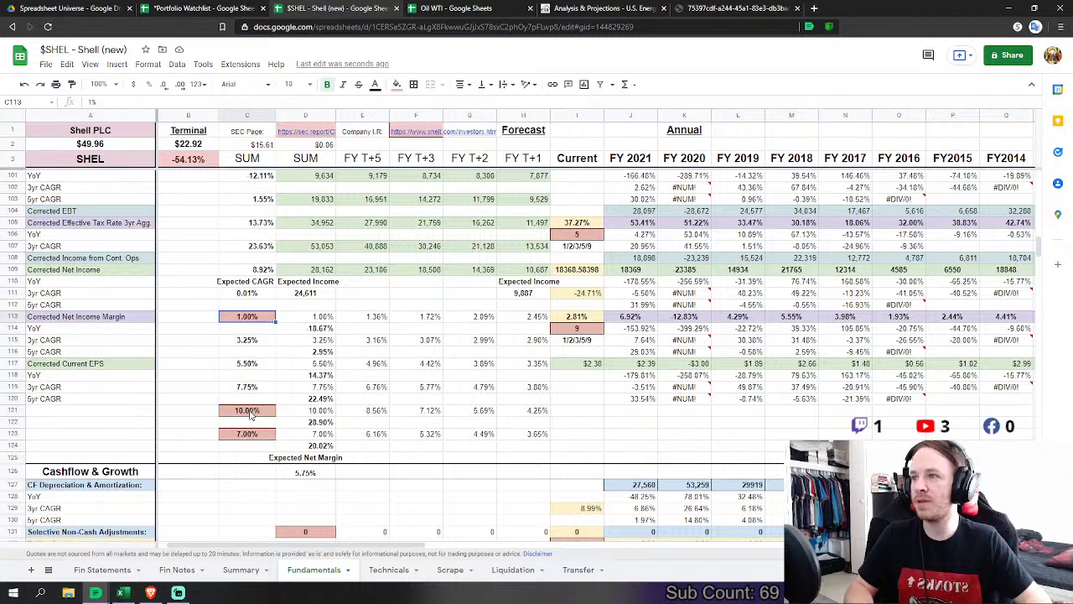
type("2%")
key("Return")
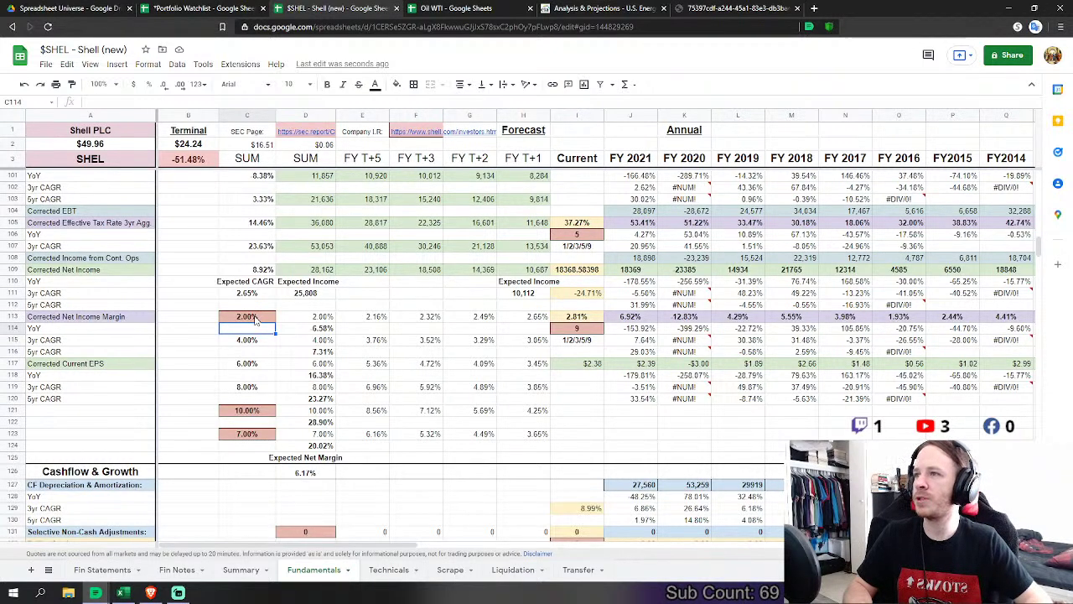
Step: Check the updated imputed ROIC, cash flow values and net income forecasts, and review the scenario sales/capital ratios
left_click(191, 293)
left_click(228, 316)
scroll(344, 312, "down", 3)
scroll(348, 312, "down", 2)
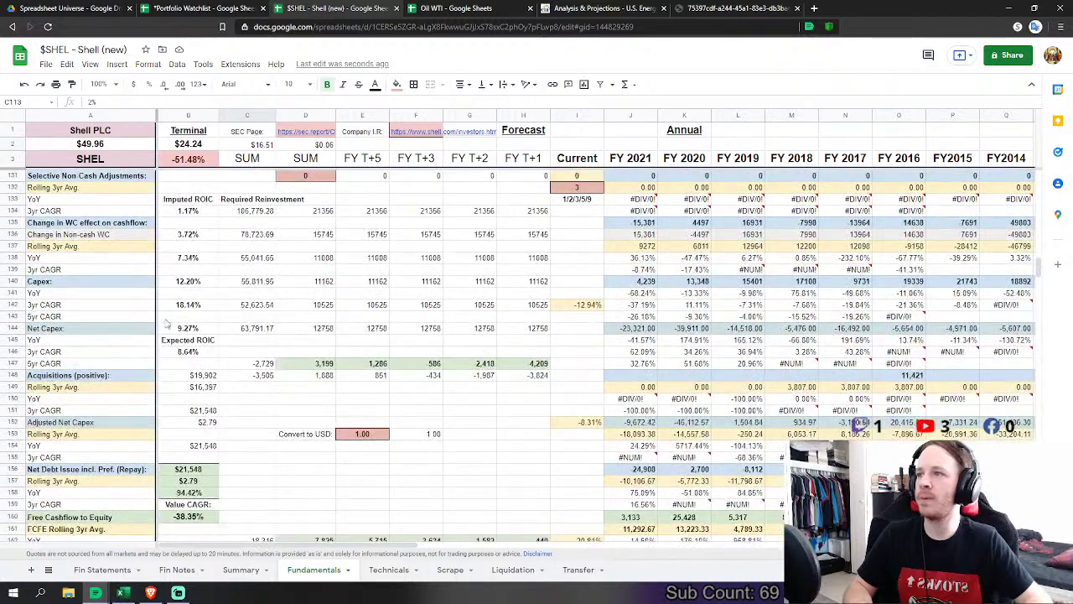
scroll(577, 210, "up", 5)
scroll(578, 214, "up", 1)
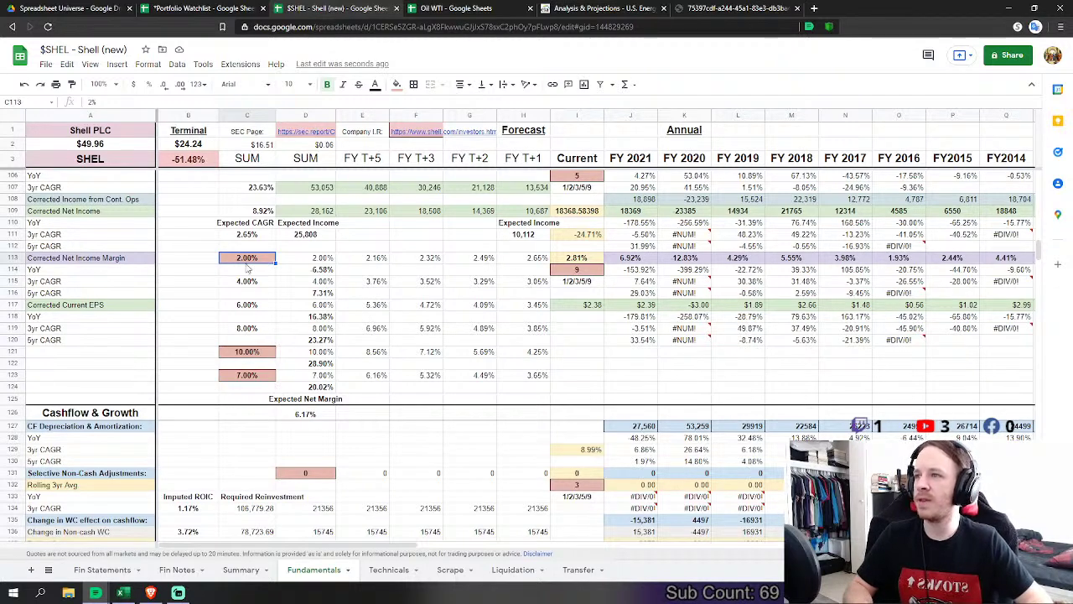
scroll(470, 224, "up", 4)
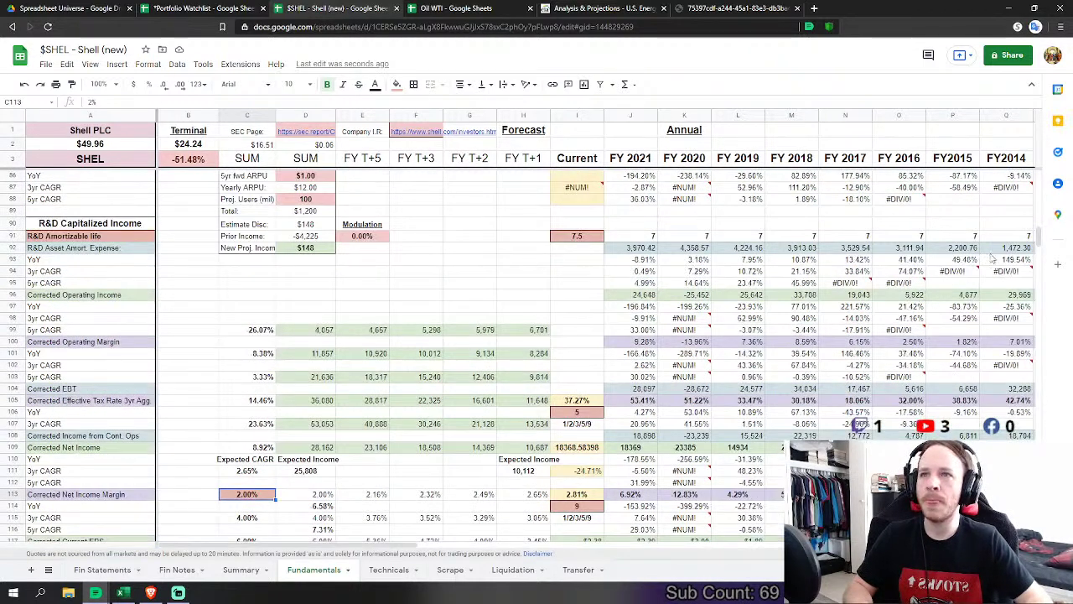
left_click_drag(1039, 235, 1038, 409)
scroll(605, 376, "down", 1)
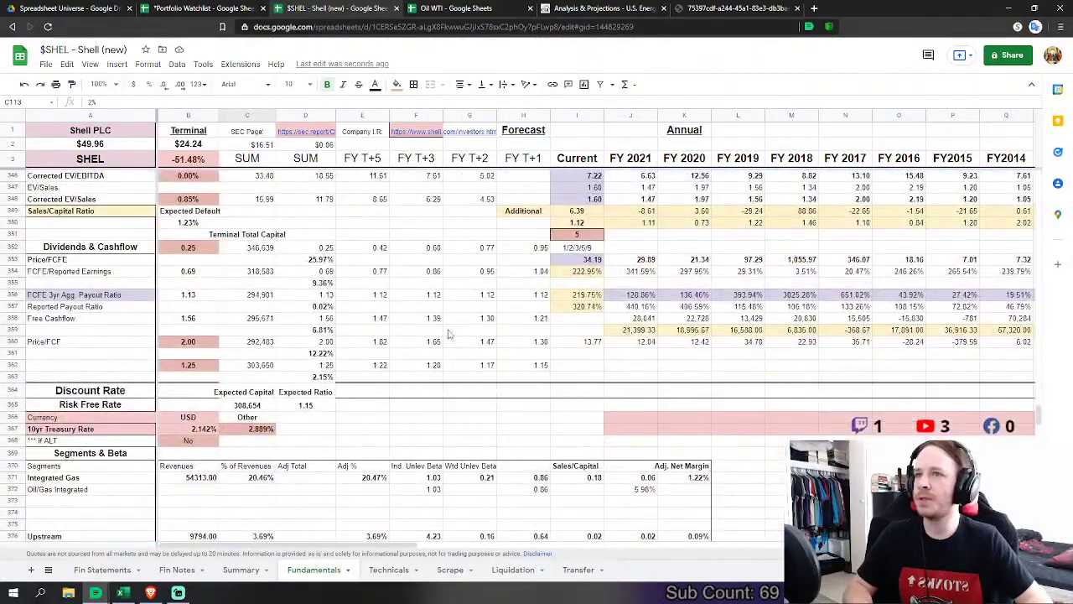
Step: Set the terminal sales/capital ratio to 2.25 for the fifth model in B360 and 1.5 for the analyst model in B362
left_click(459, 379)
scroll(302, 331, "down", 1)
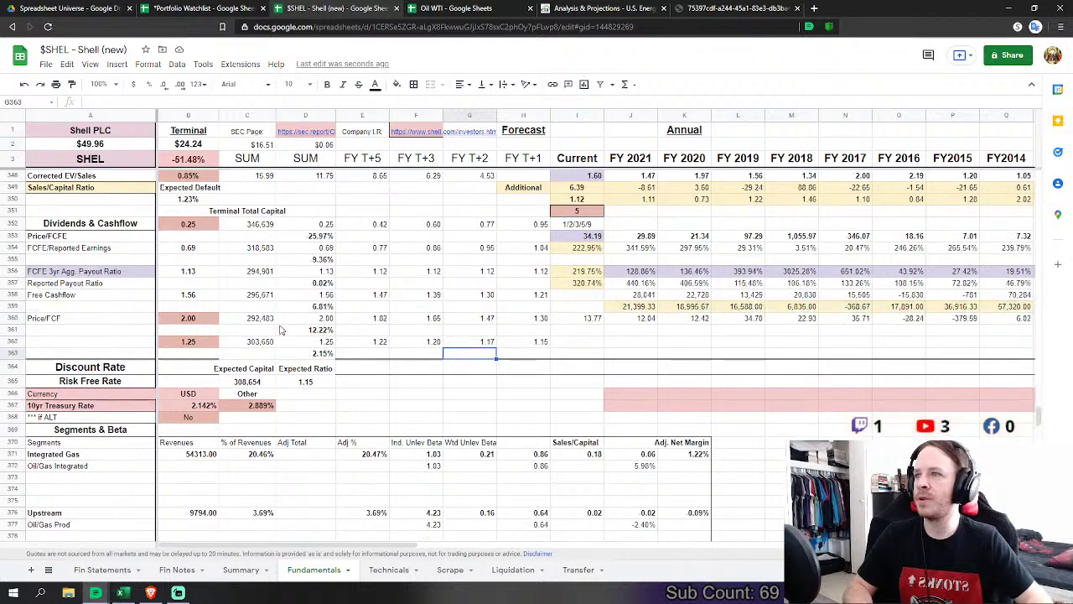
scroll(285, 331, "up", 1)
left_click(188, 341)
type("2.25")
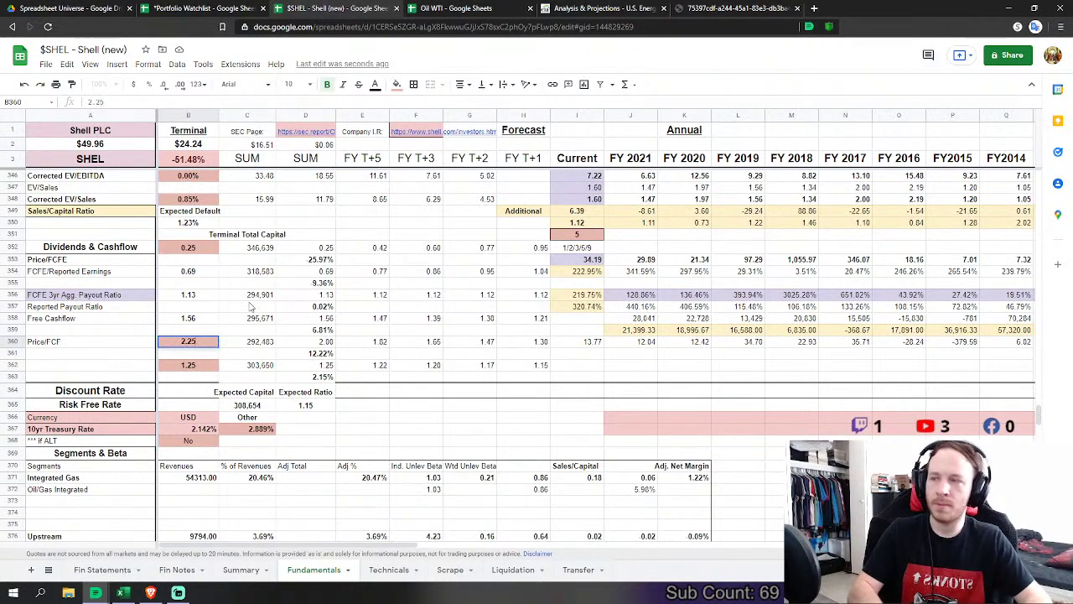
key("Return")
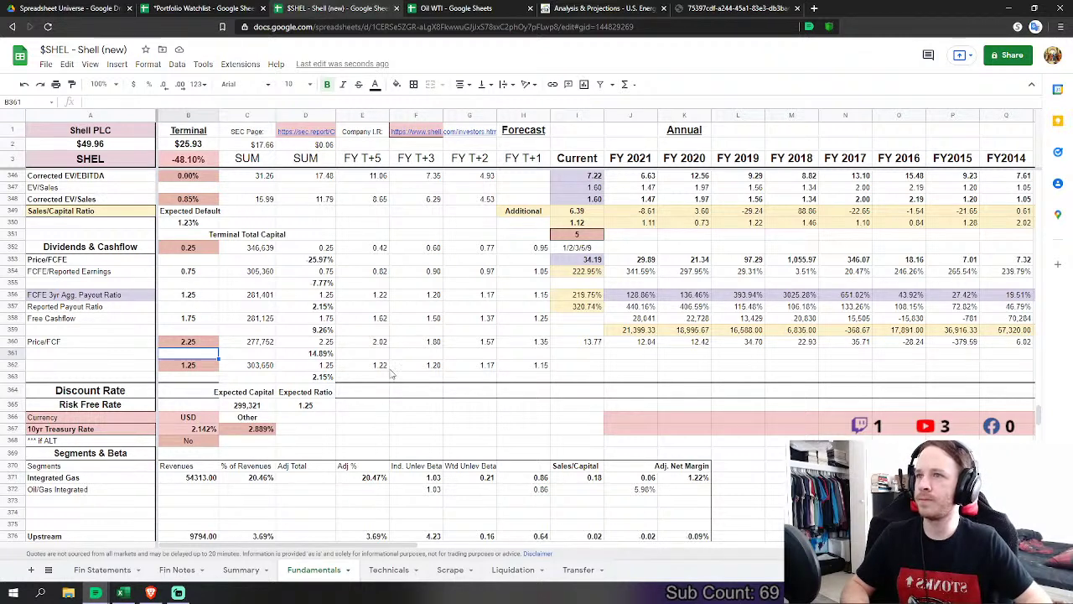
left_click(188, 369)
type("1.5")
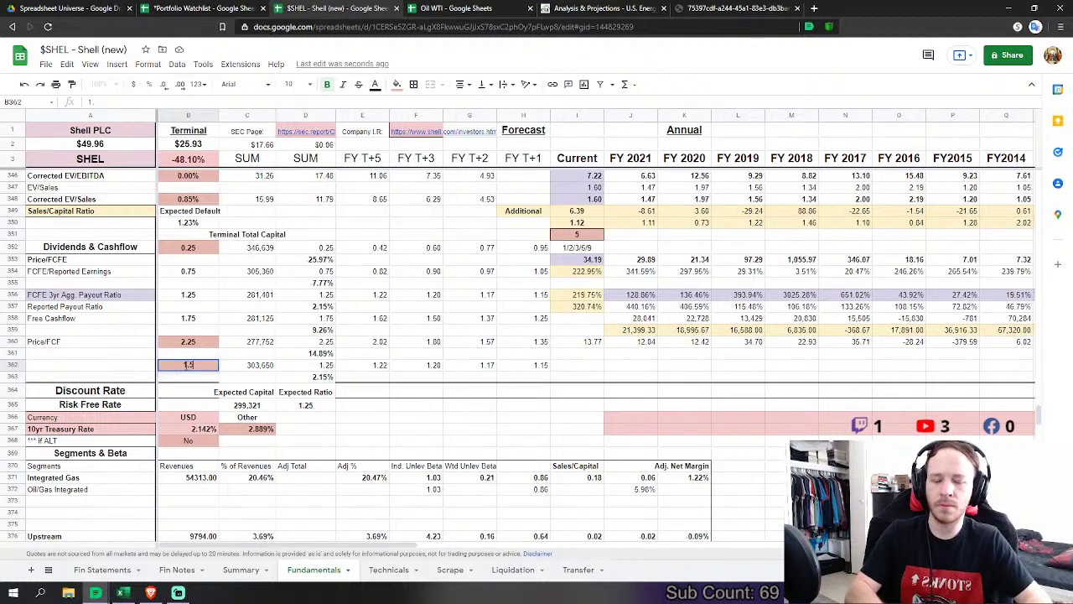
key("Return")
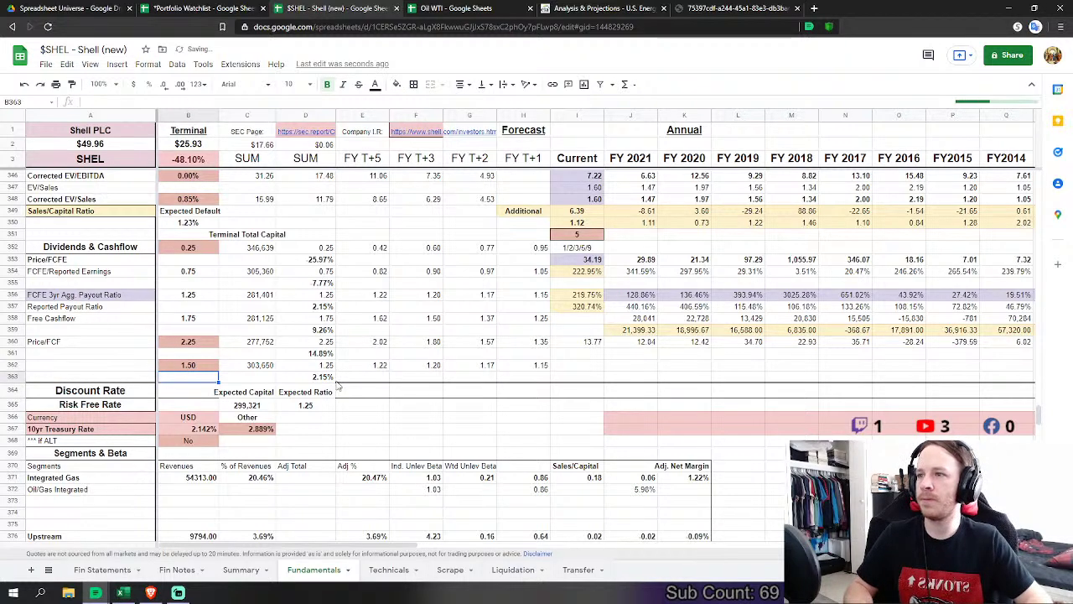
Step: Inspect the expected sales/capital ratio formula in D365 and review the Leverage & Discount section with its D/E ratios and costs of equity
left_click(309, 405)
scroll(308, 406, "up", 3)
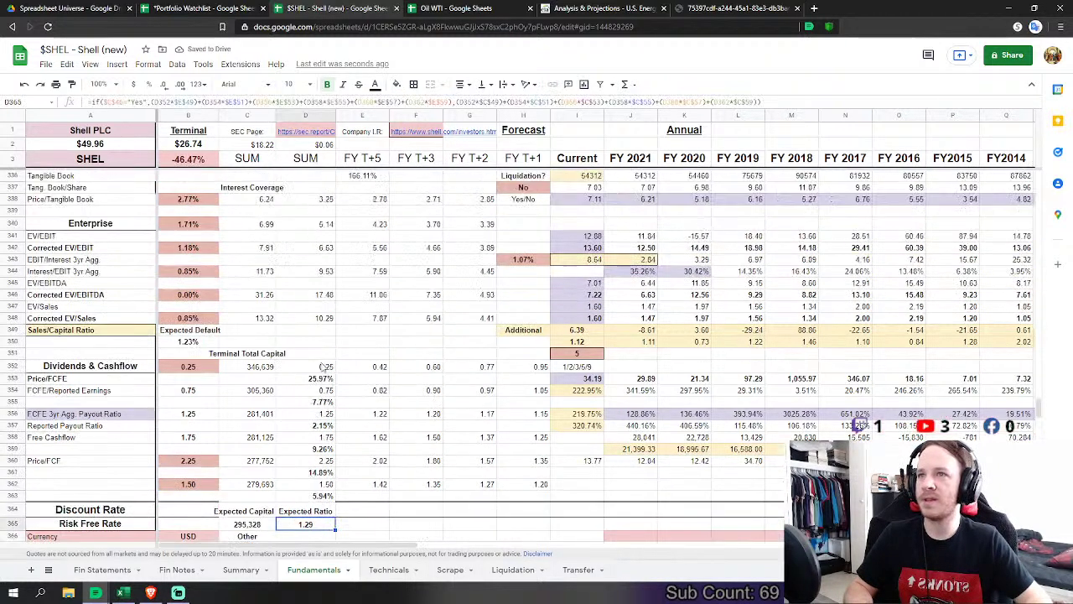
scroll(309, 406, "down", 3)
scroll(309, 405, "down", 2)
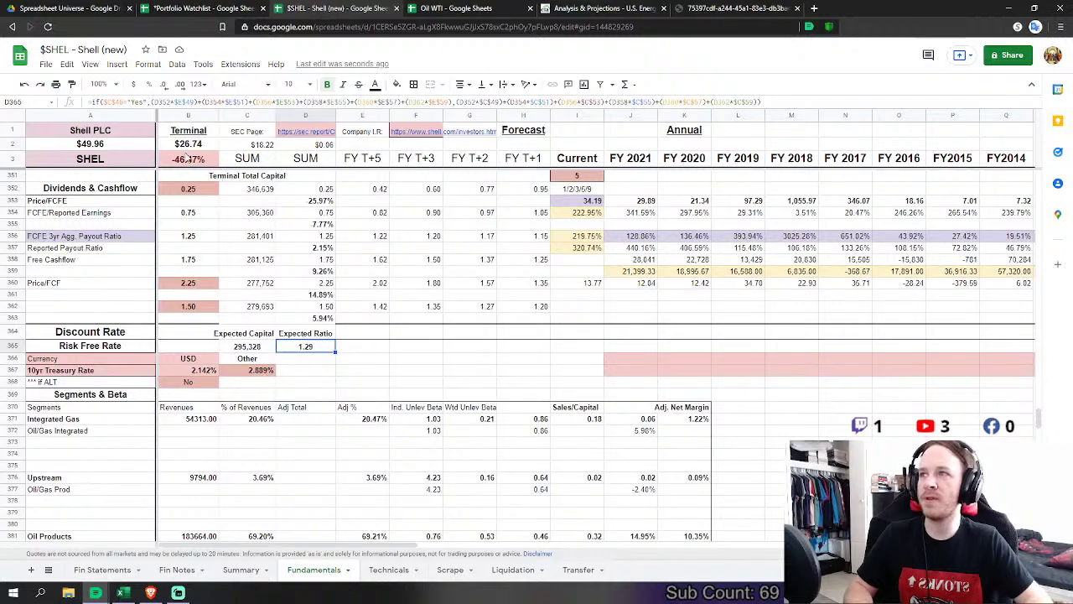
scroll(389, 336, "up", 5)
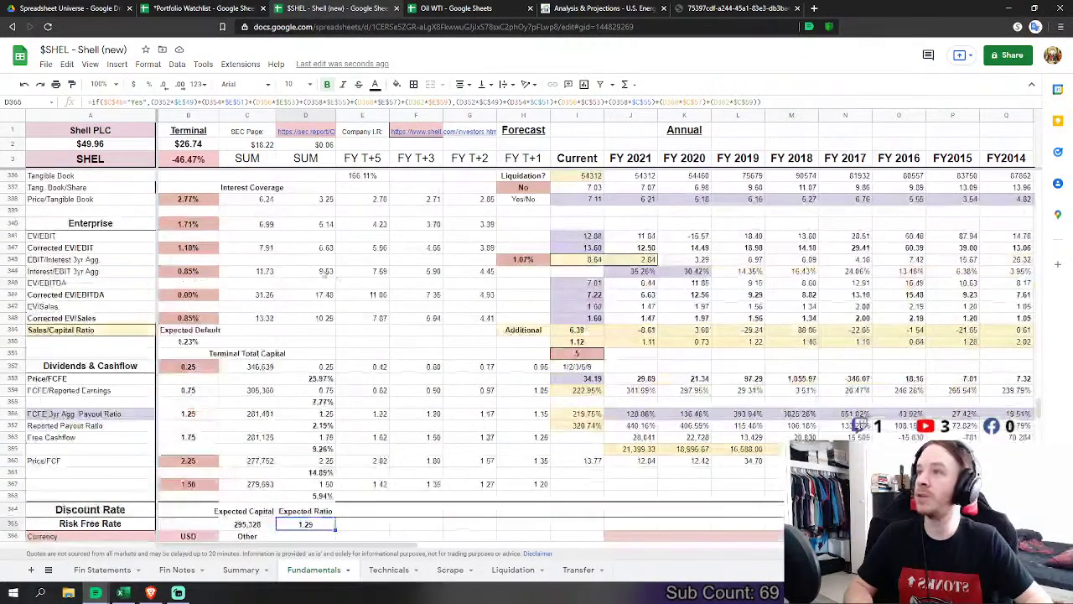
scroll(389, 336, "down", 20)
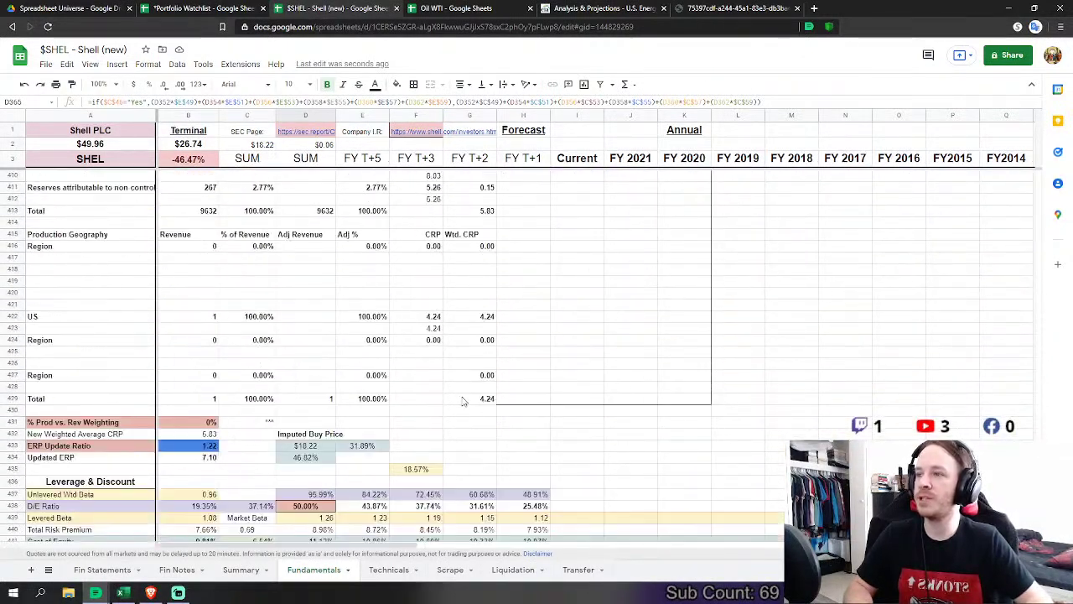
left_click(250, 355)
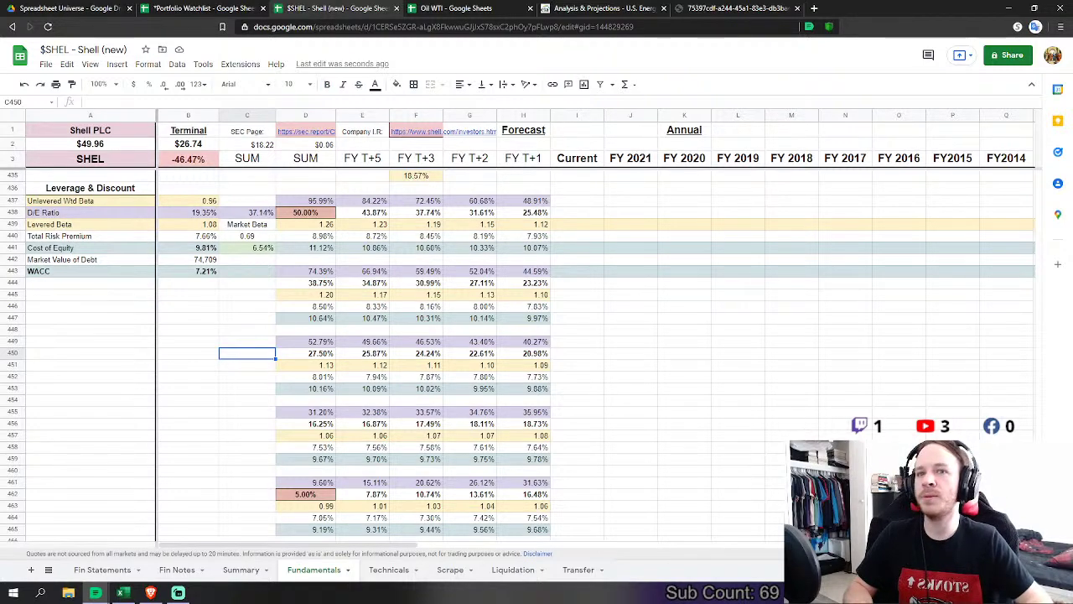
Step: Review the revenue projections, model distribution, net income margins, imputed ROIC values, long-term debt forecasts and interest coverage across the sheet
scroll(1015, 417, "up", 20)
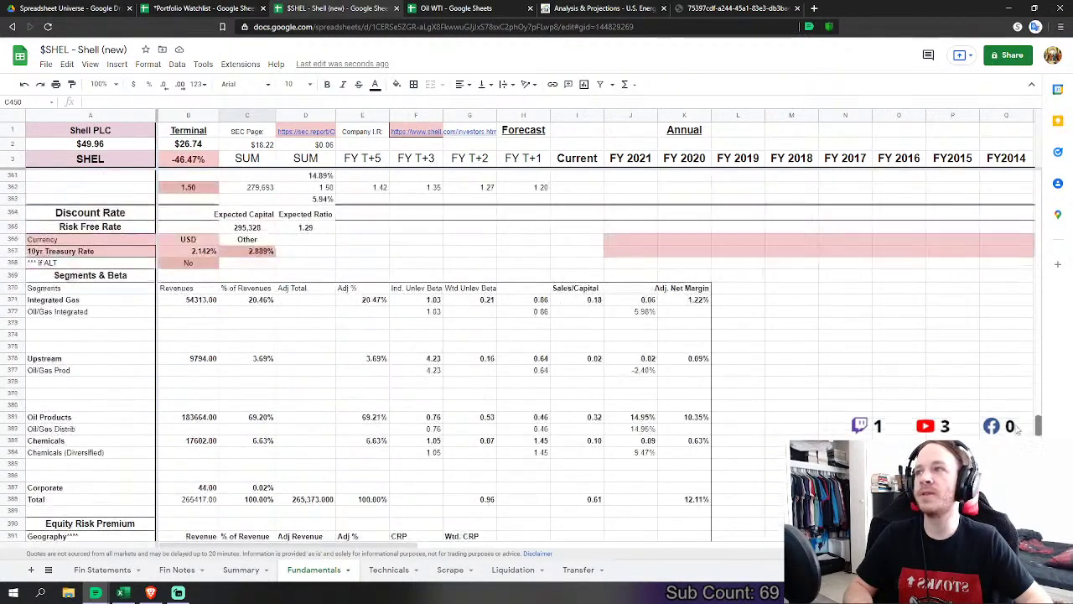
scroll(1015, 417, "up", 20)
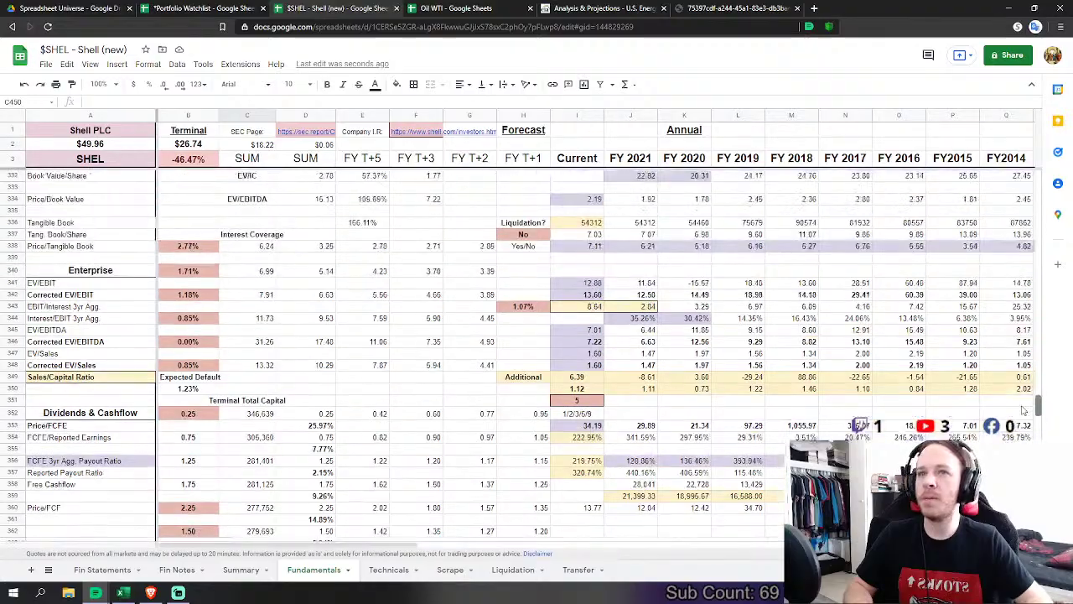
left_click_drag(1038, 359, 1030, 339)
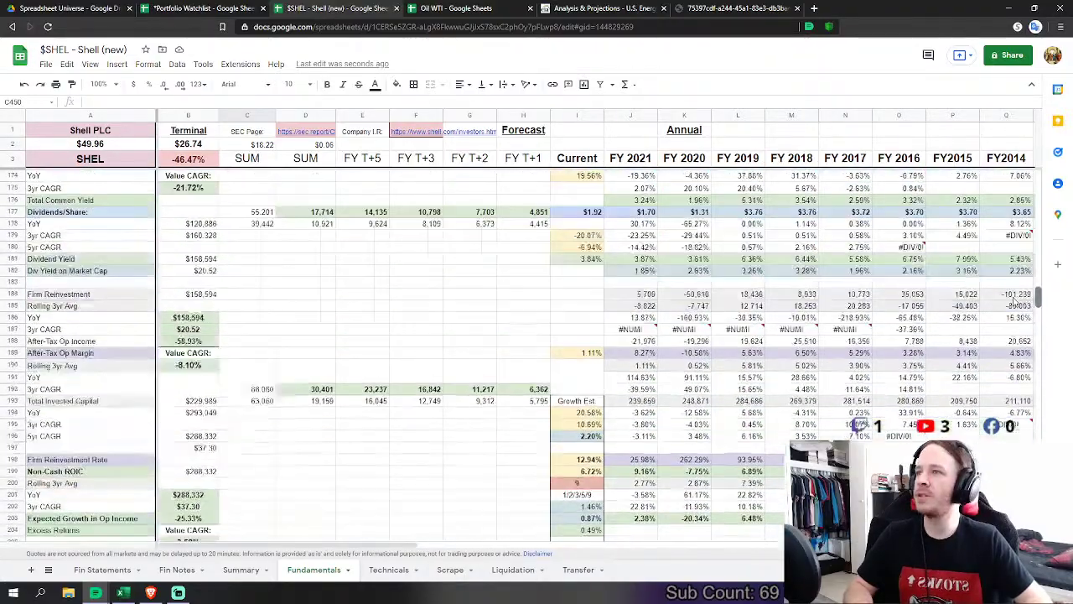
left_click_drag(1037, 260, 1038, 217)
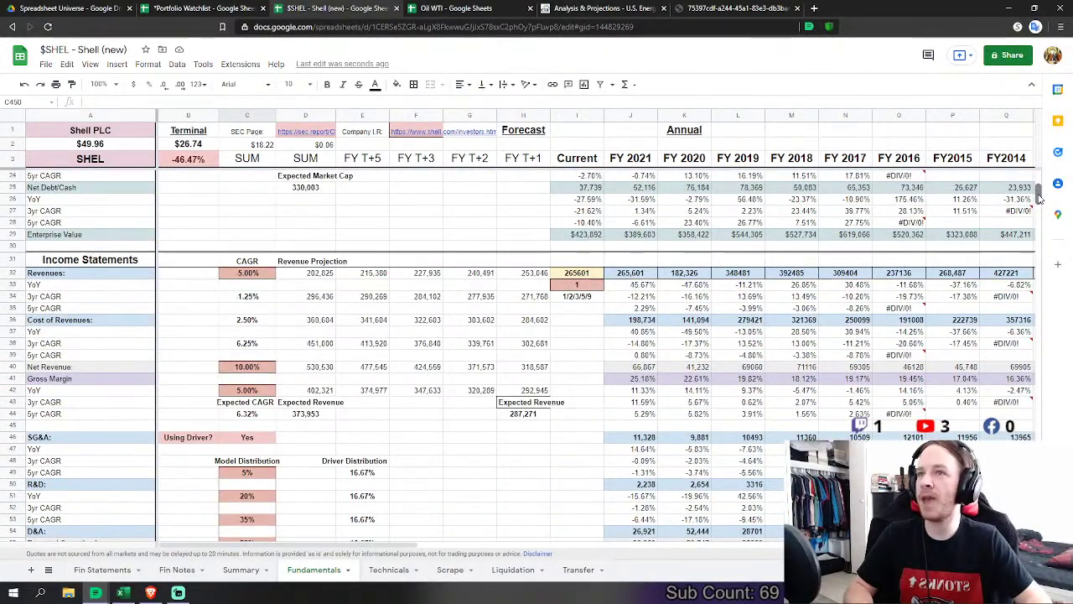
scroll(1021, 215, "down", 1)
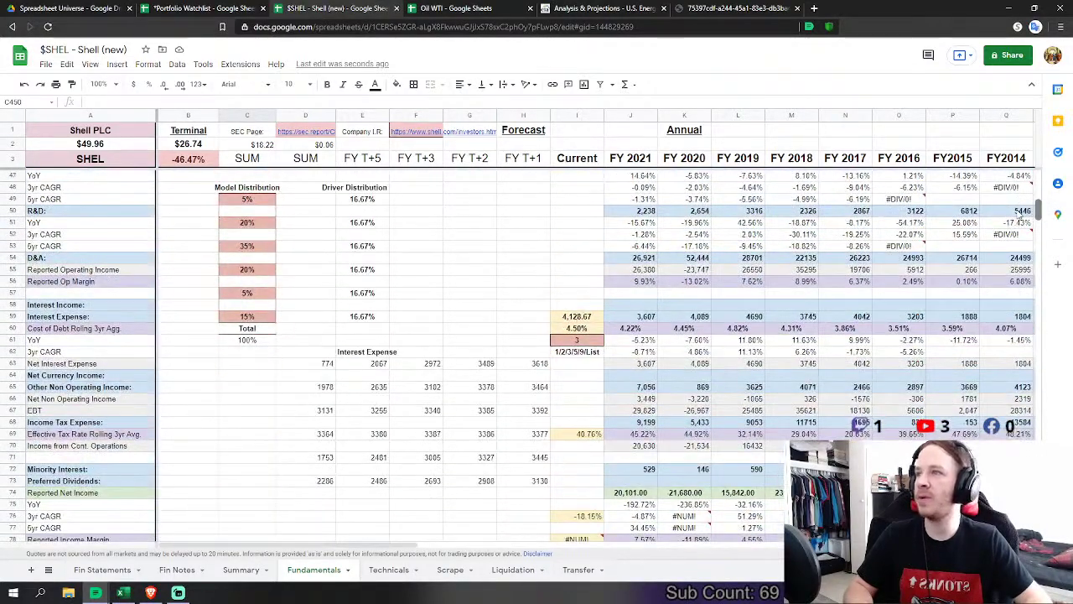
scroll(1023, 233, "down", 11)
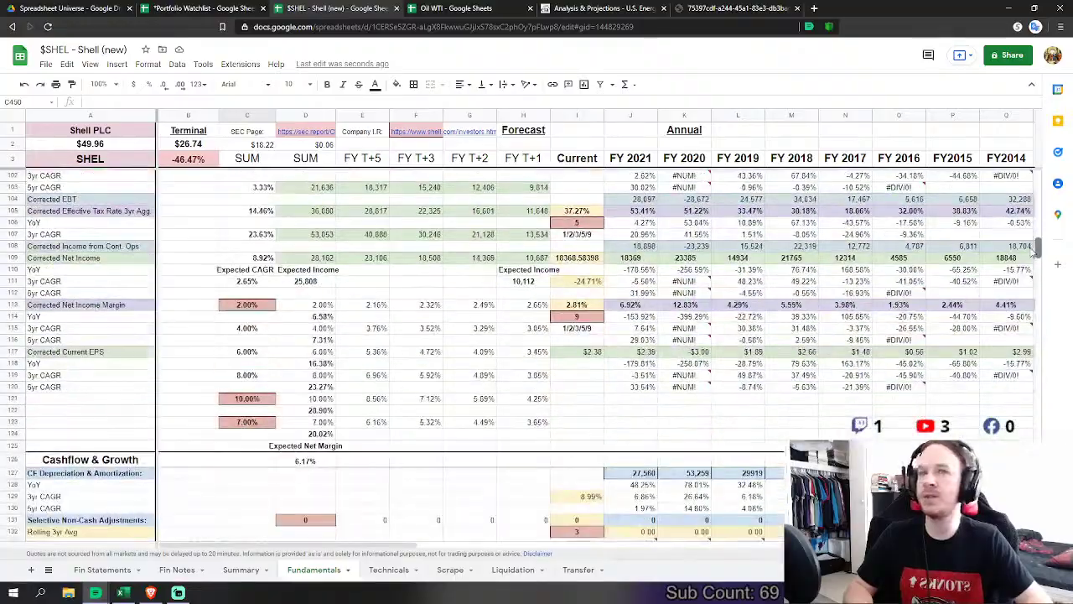
left_click_drag(1054, 340, 1047, 392)
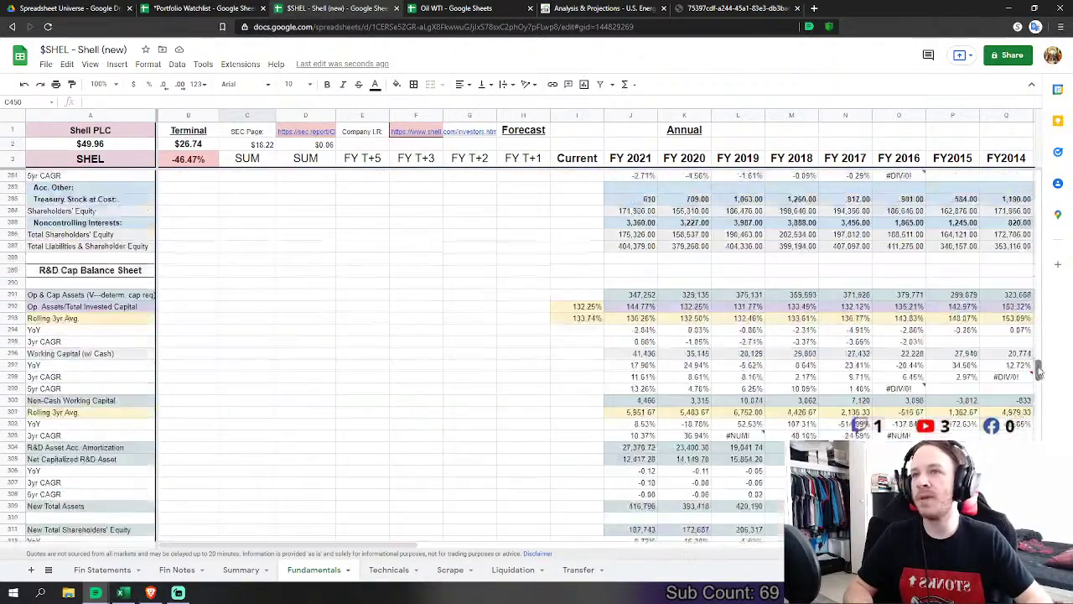
left_click_drag(1038, 345, 1026, 331)
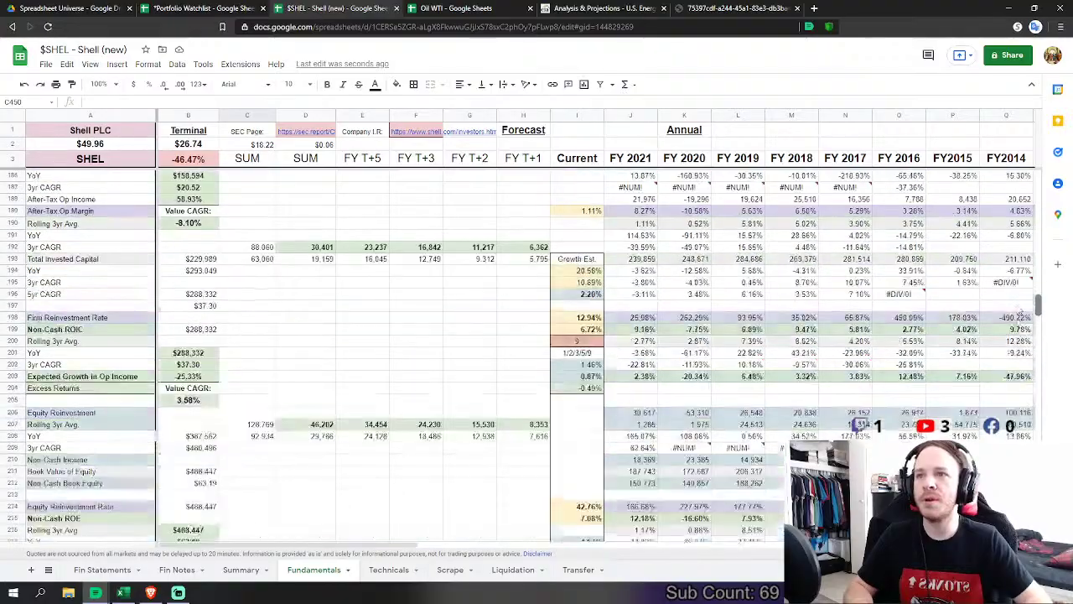
scroll(1006, 274, "up", 2)
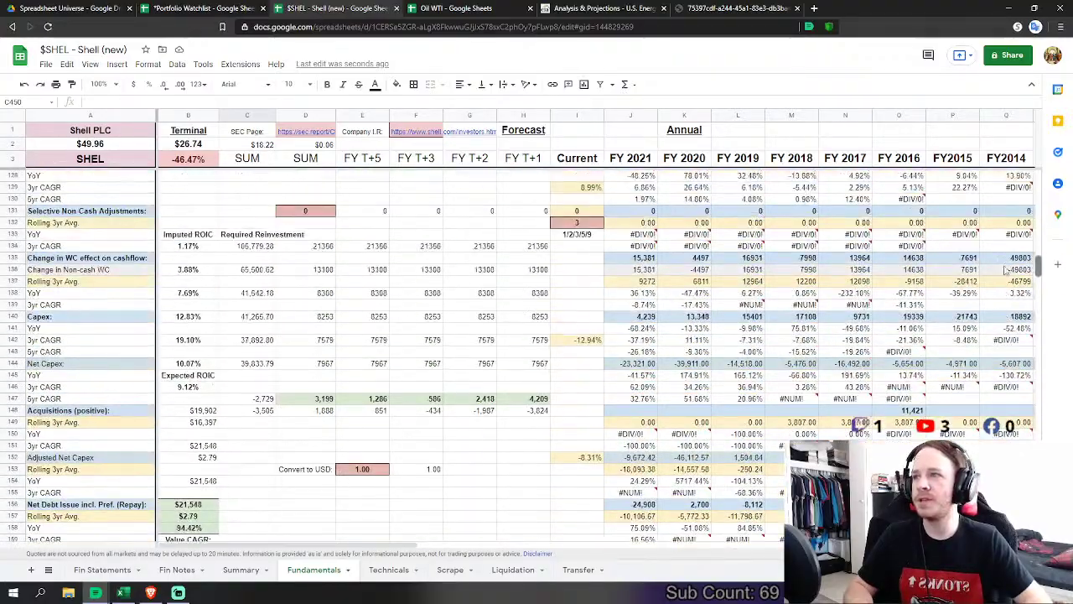
scroll(1024, 326, "down", 20)
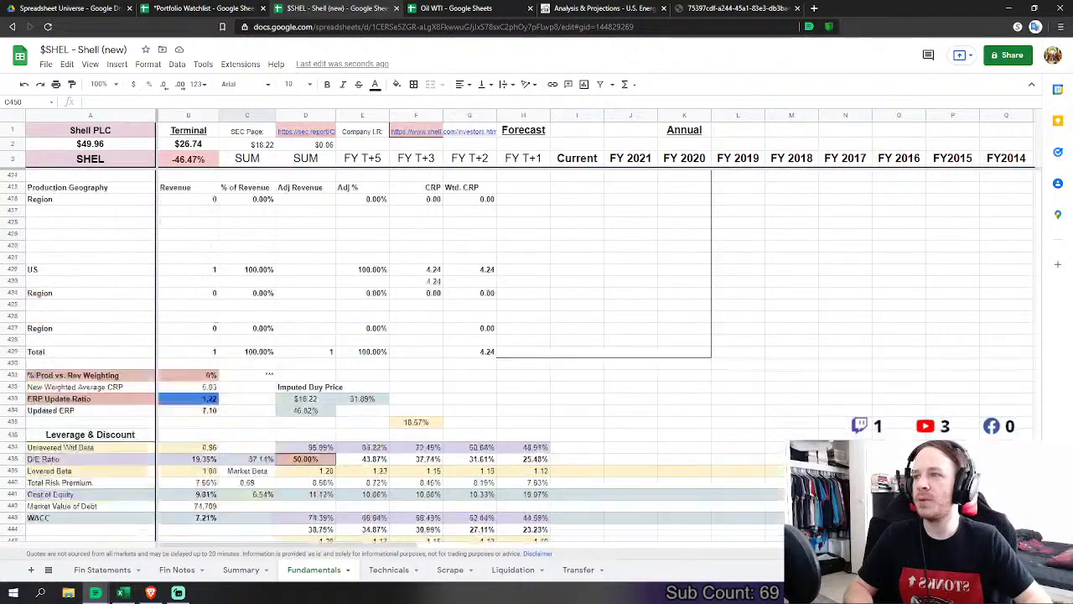
scroll(713, 405, "up", 10)
scroll(713, 405, "up", 3)
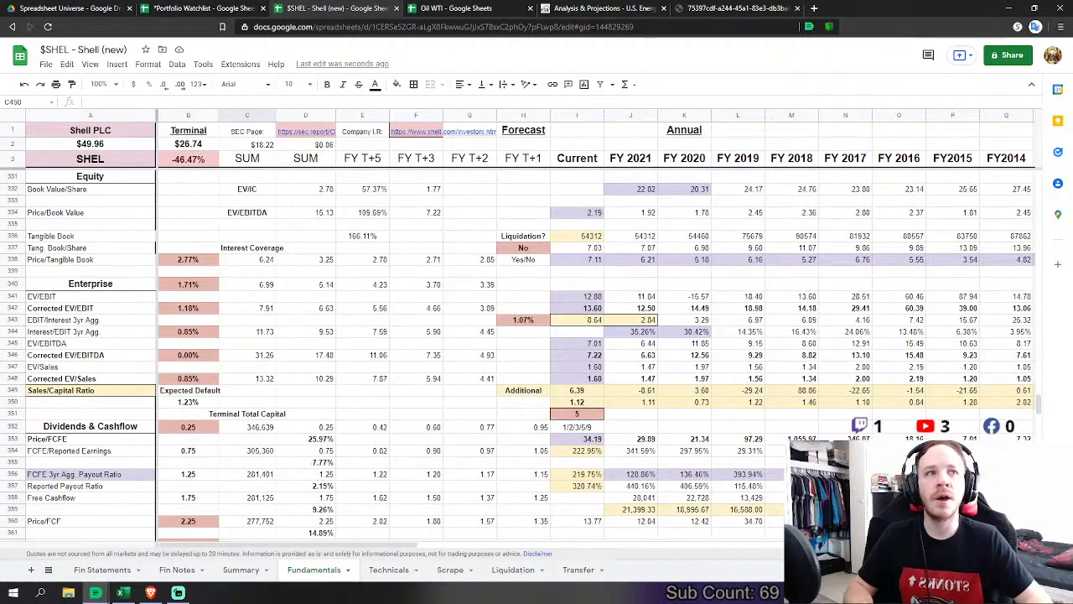
scroll(480, 406, "up", 10)
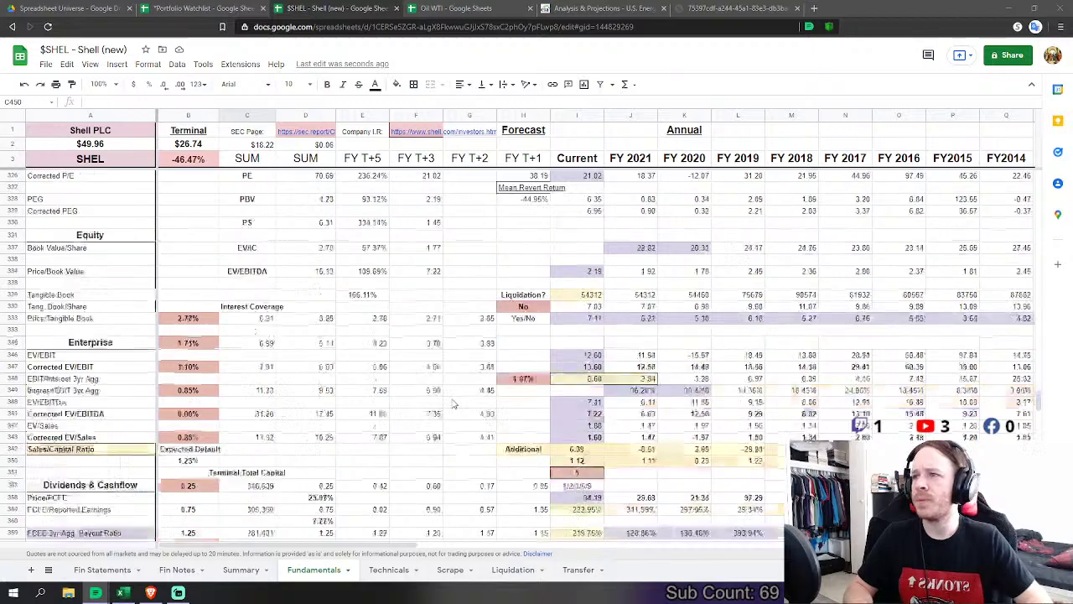
scroll(480, 406, "up", 10)
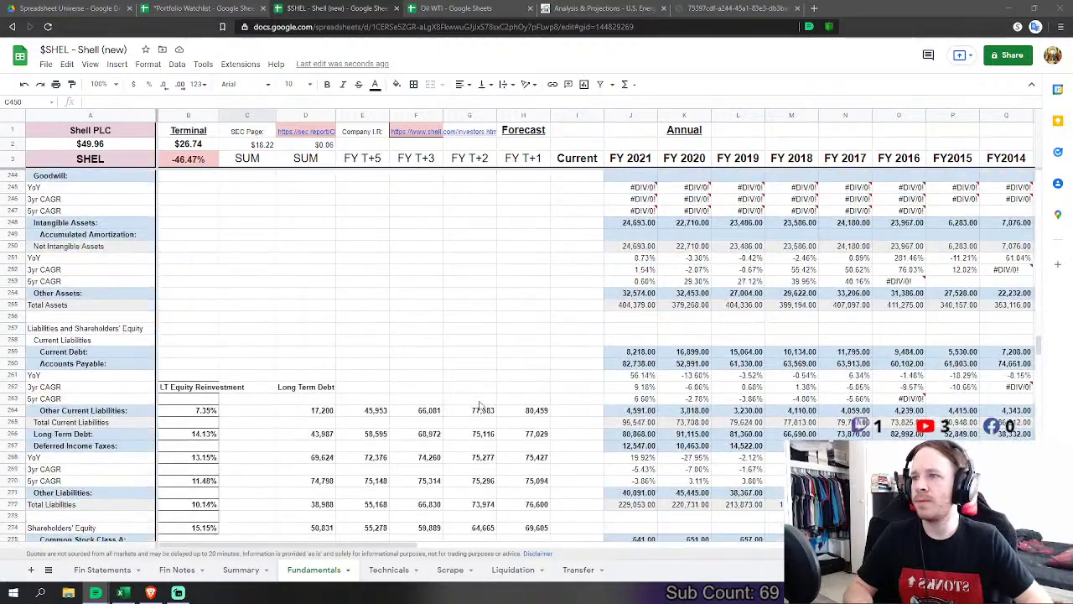
Step: Set the default risk to 0.69% for the analyst model in B348 and the fourth model in B344
scroll(473, 406, "down", 10)
scroll(474, 406, "down", 12)
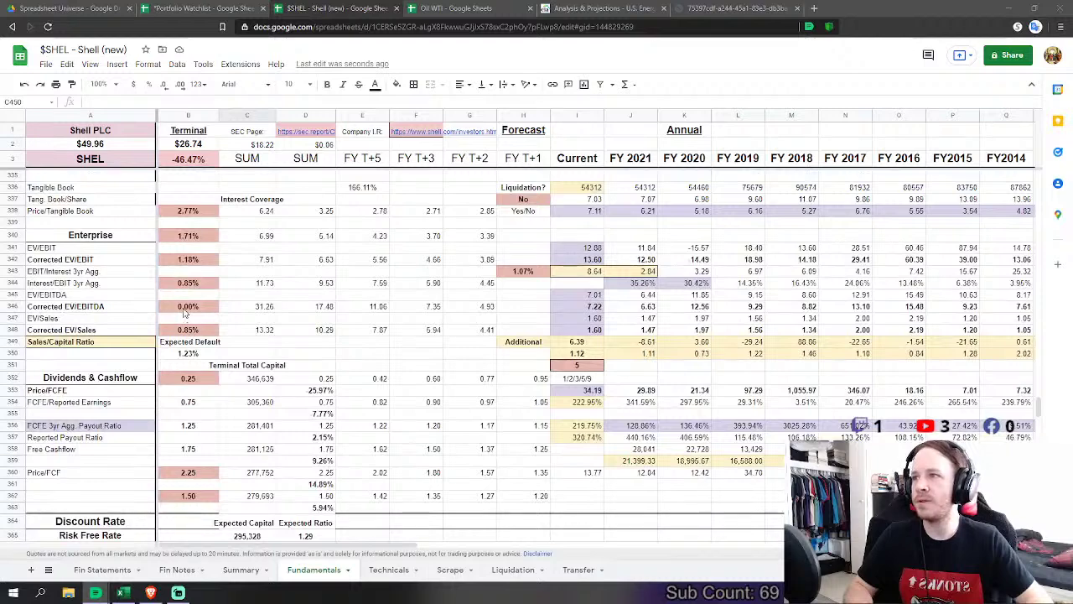
scroll(188, 330, "up", 1)
left_click(188, 330)
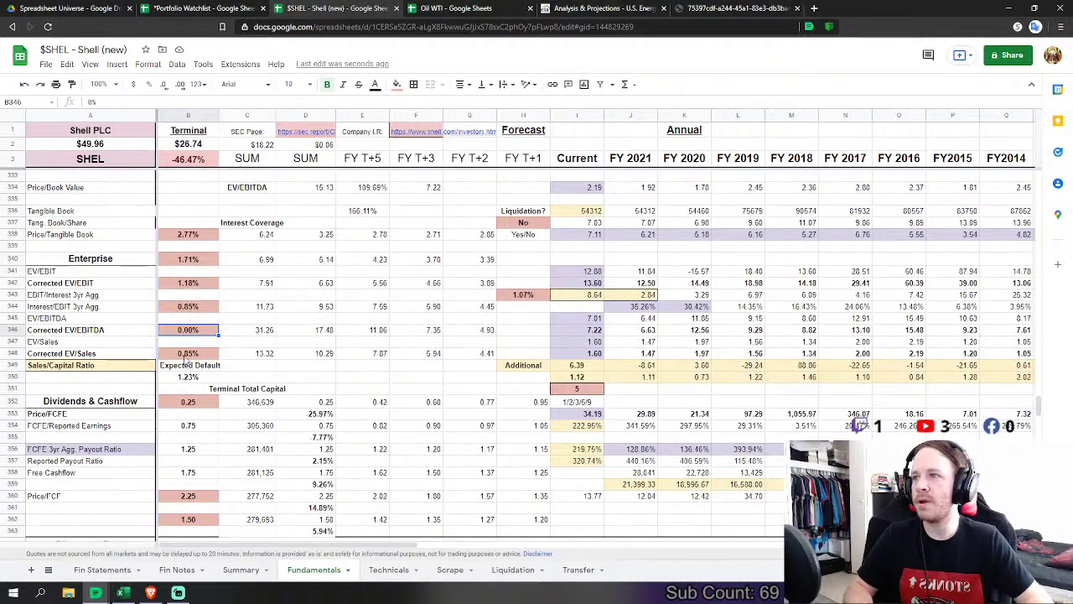
left_click(186, 355)
key("Up")
key("Up")
key("Up")
key("Up")
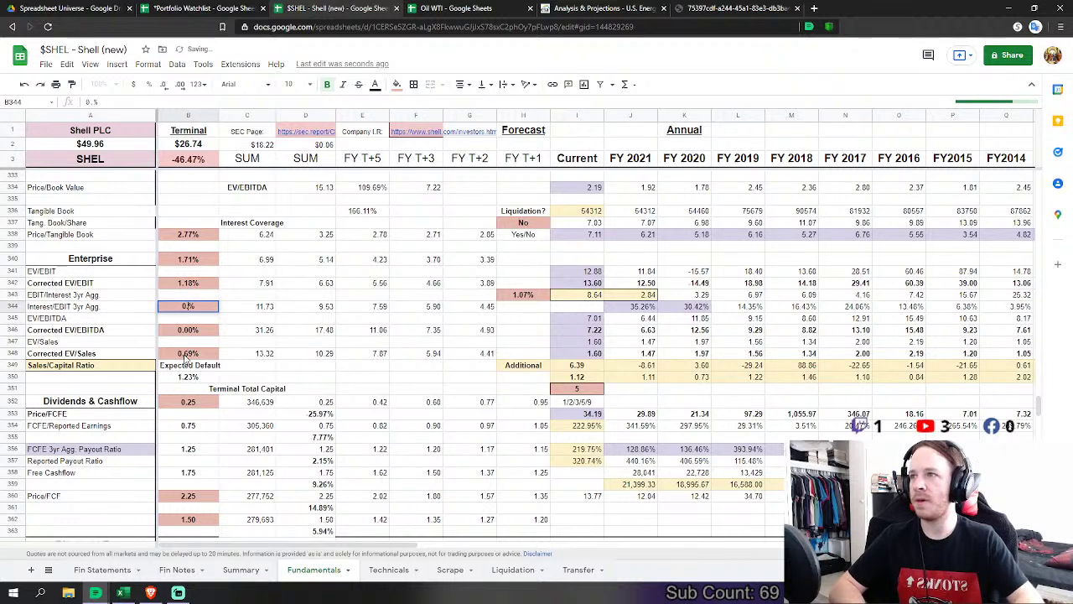
key("Up")
key("Up")
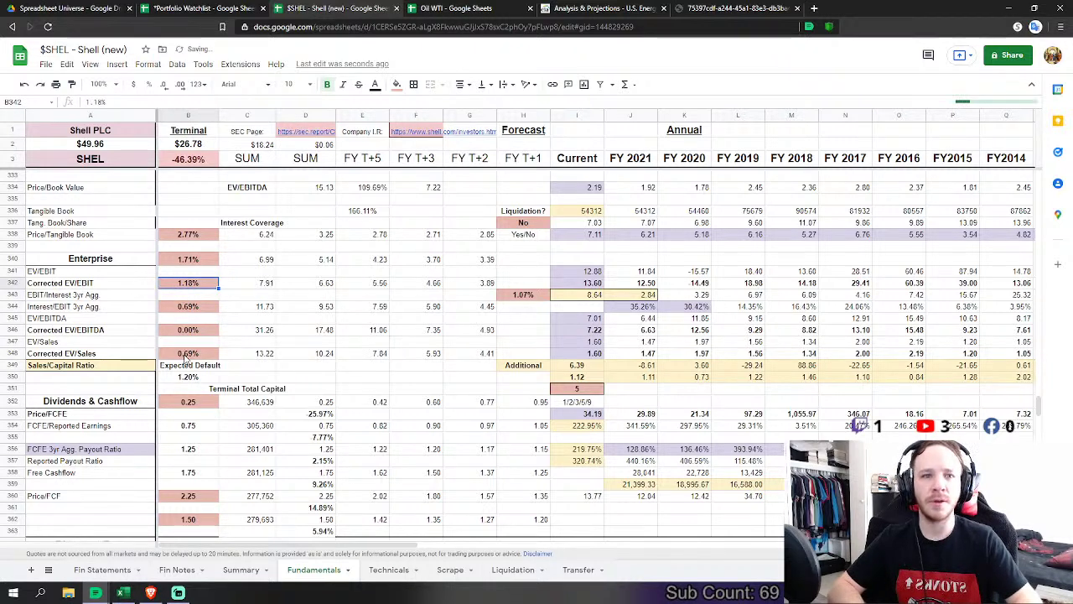
Step: Set the default risk to 0.85% for the third and second models in B342 and B340, and to 1.07% for the first model in B338
type("0.55")
key("Up")
key("Up")
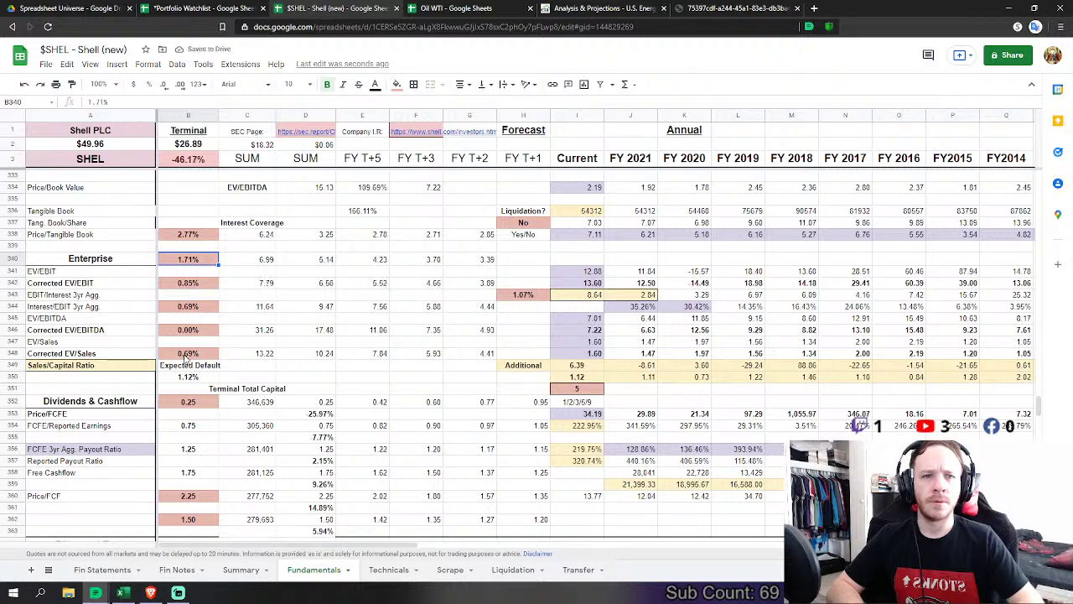
type("0.85")
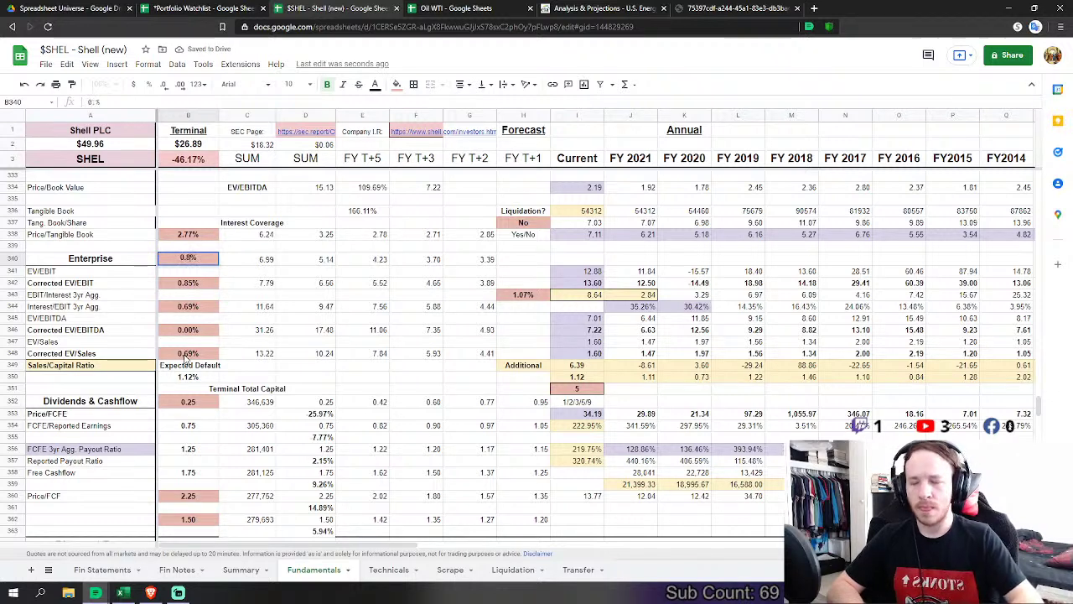
key("Up")
key("Up")
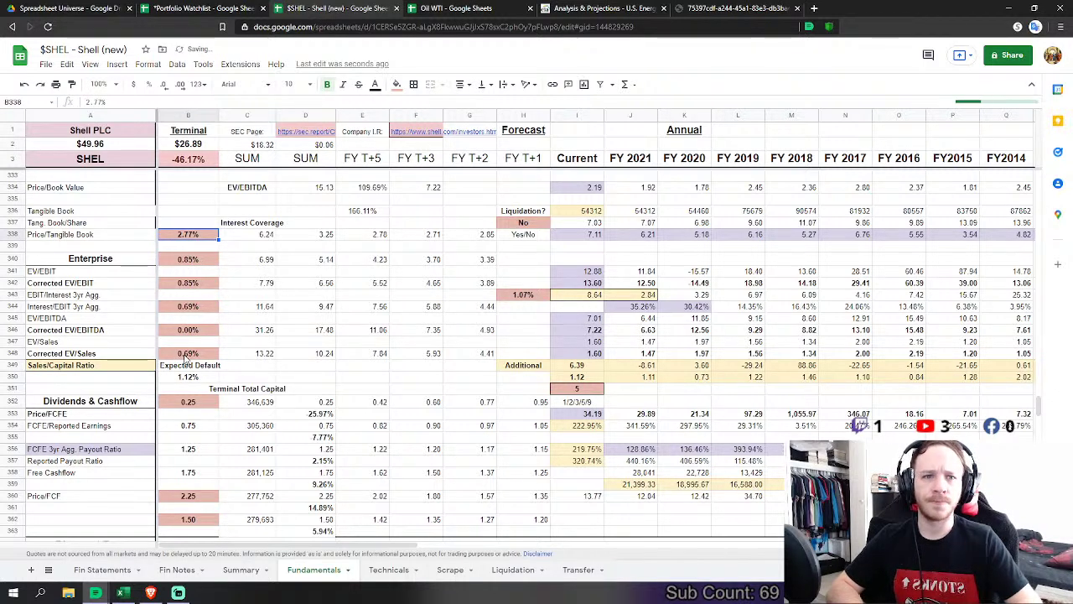
type("1.07")
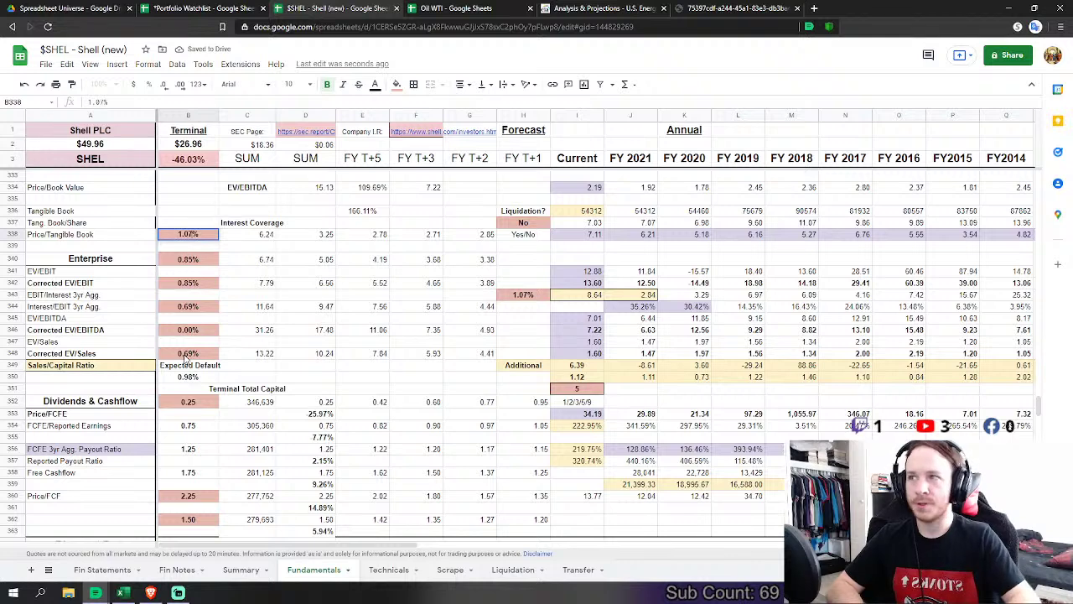
key("Up")
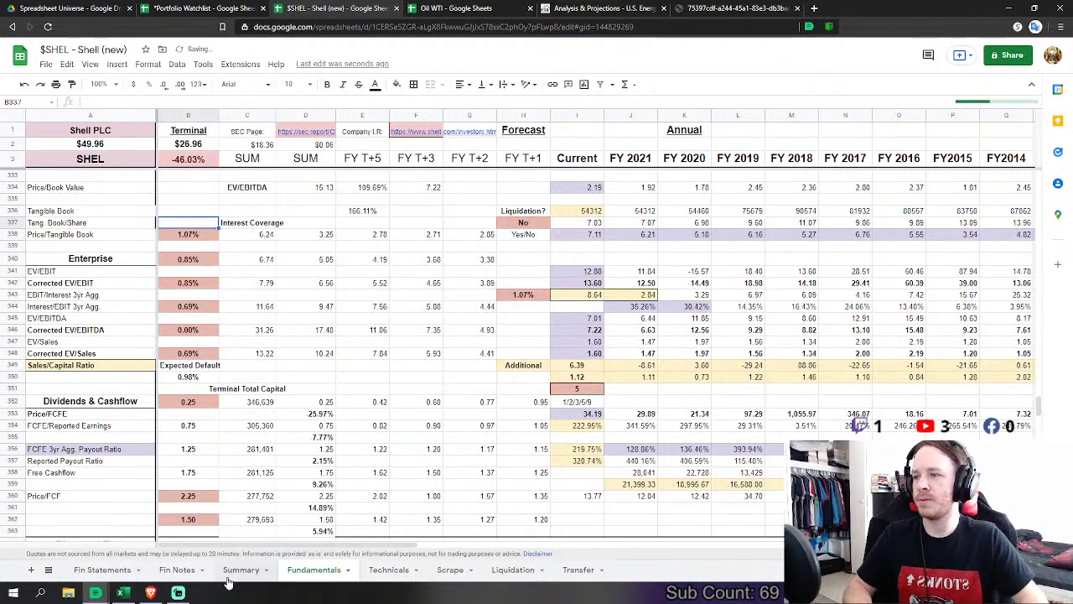
Step: Open the Summary sheet and select the range A1:O31 holding Shell's full valuation overview
key("ctrl+shift+Page_Up")
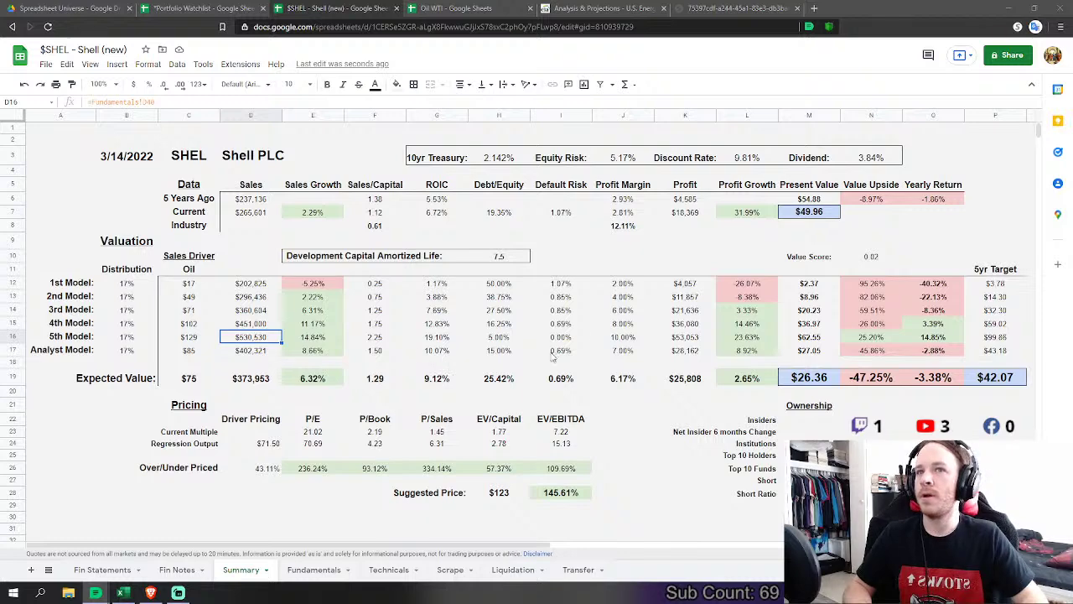
left_click(752, 245)
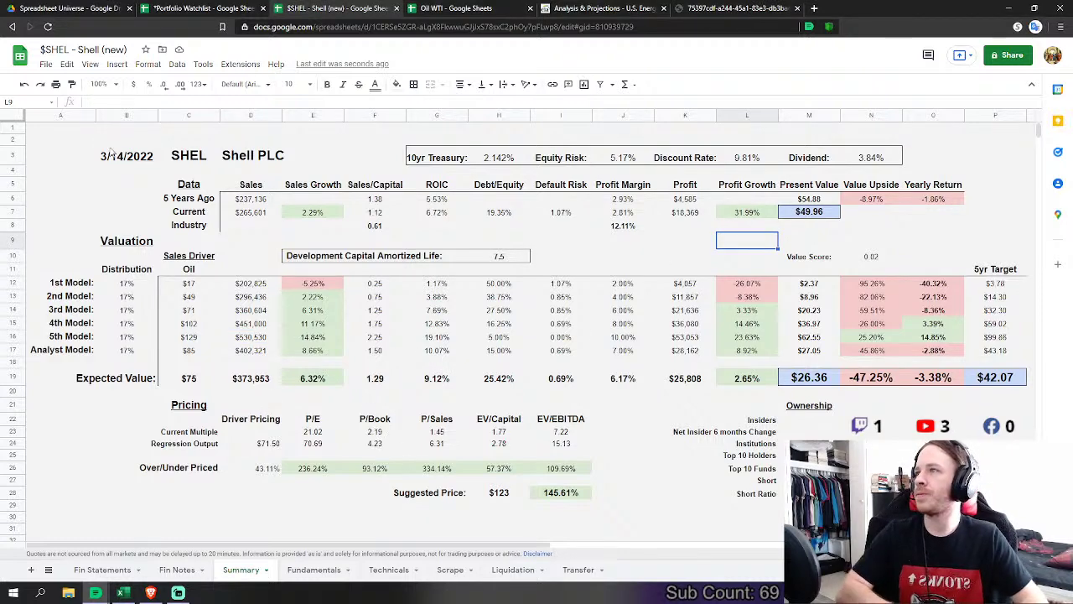
key("ctrl+a")
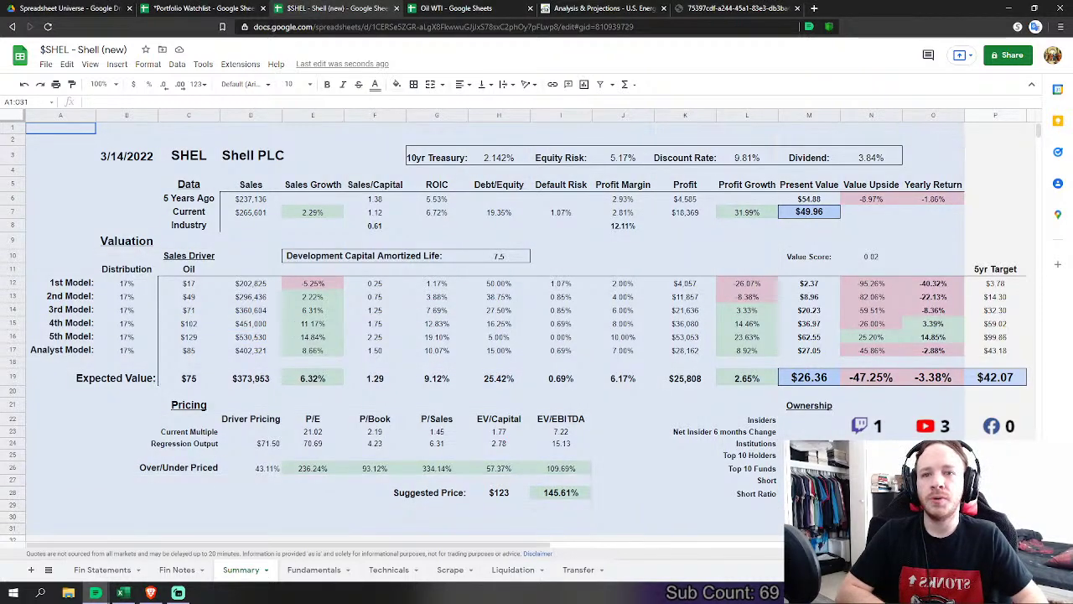
left_click(934, 493)
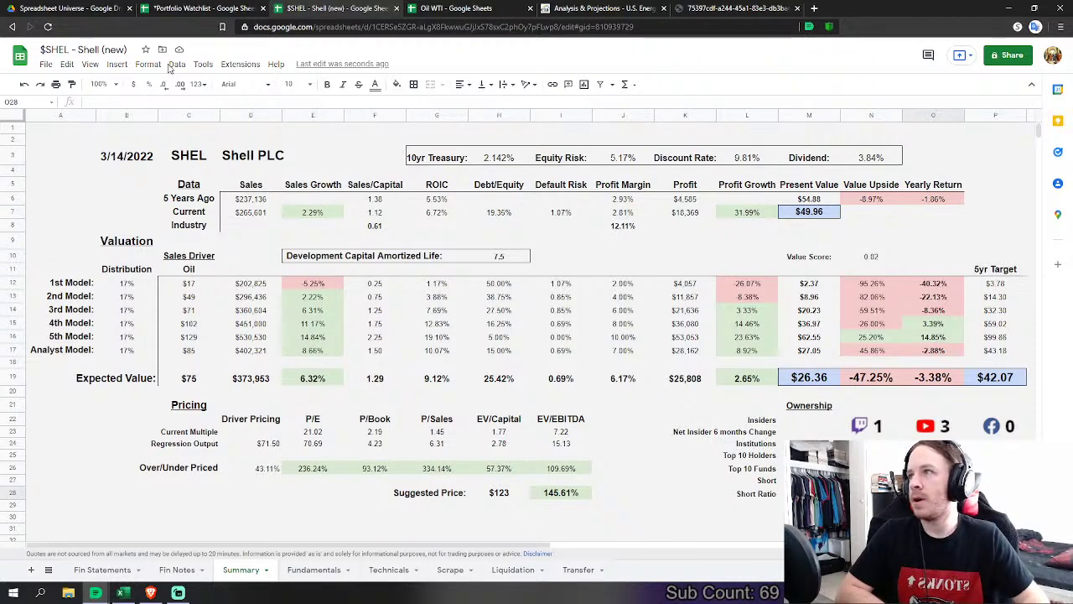
left_click(126, 139)
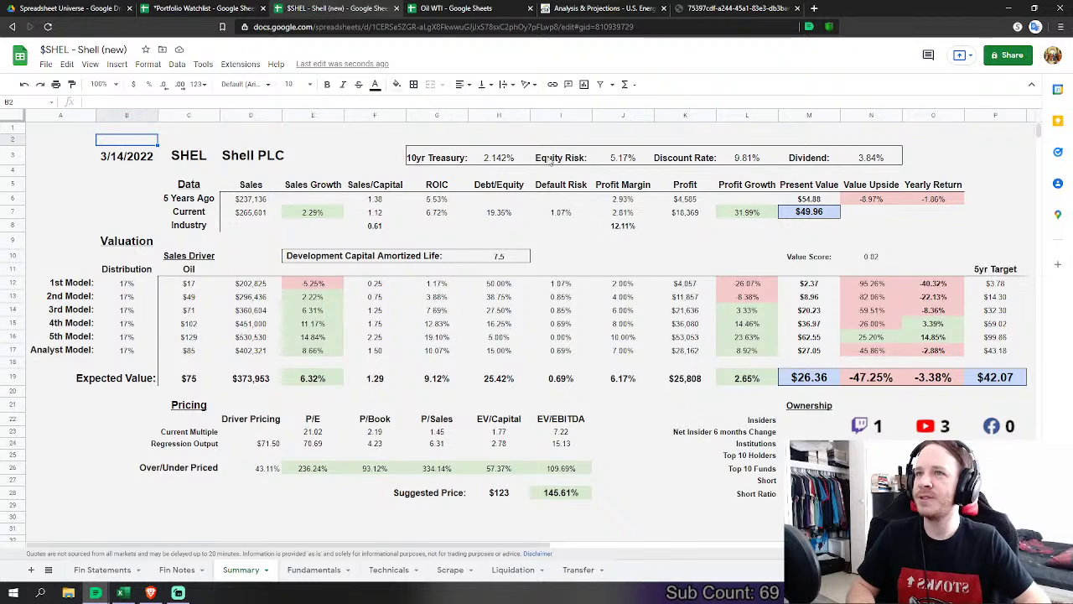
Step: Review the equity risk, discount rate and dividend inputs in the header row of the valuation summary
left_click_drag(557, 165, 621, 160)
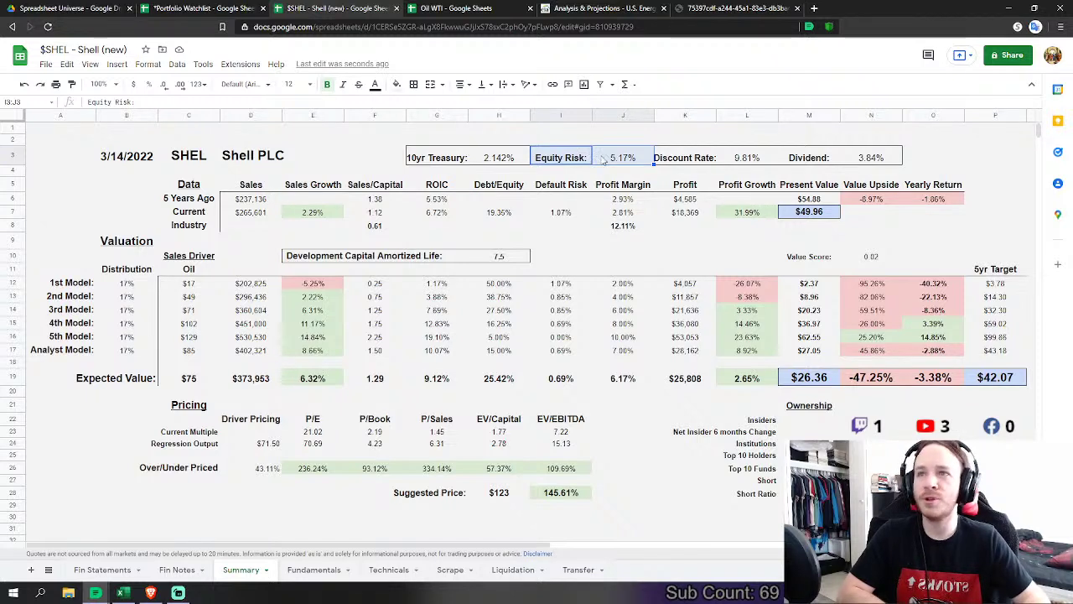
left_click(622, 163)
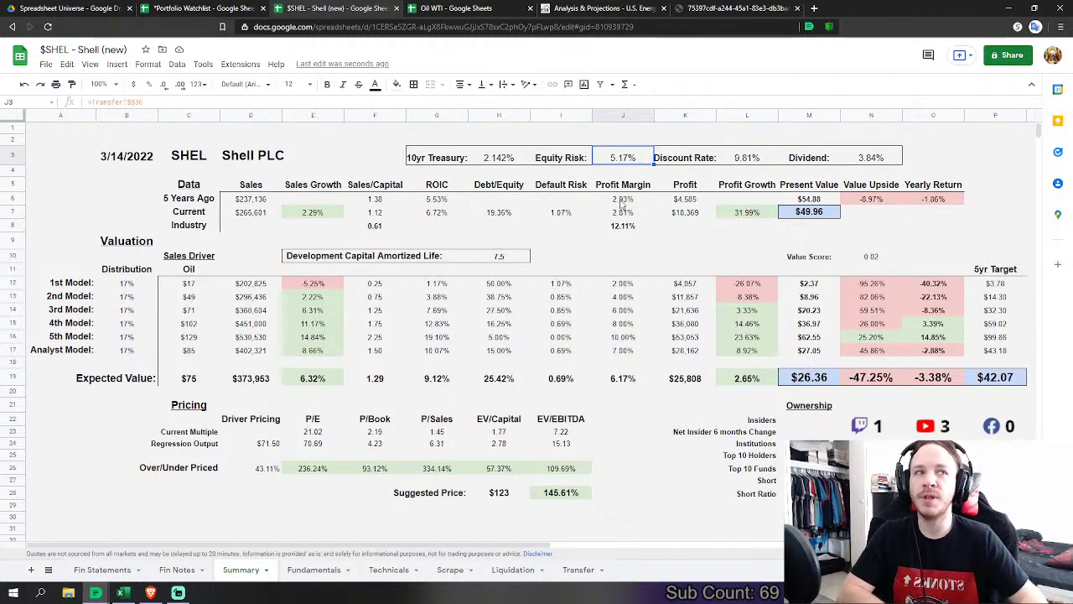
left_click(737, 164)
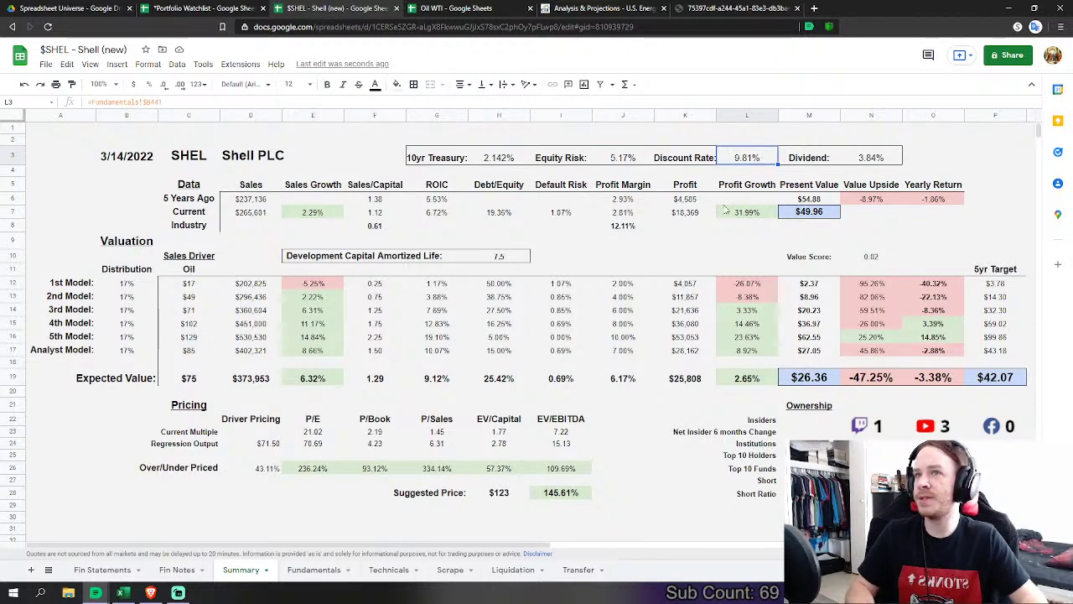
left_click(873, 160)
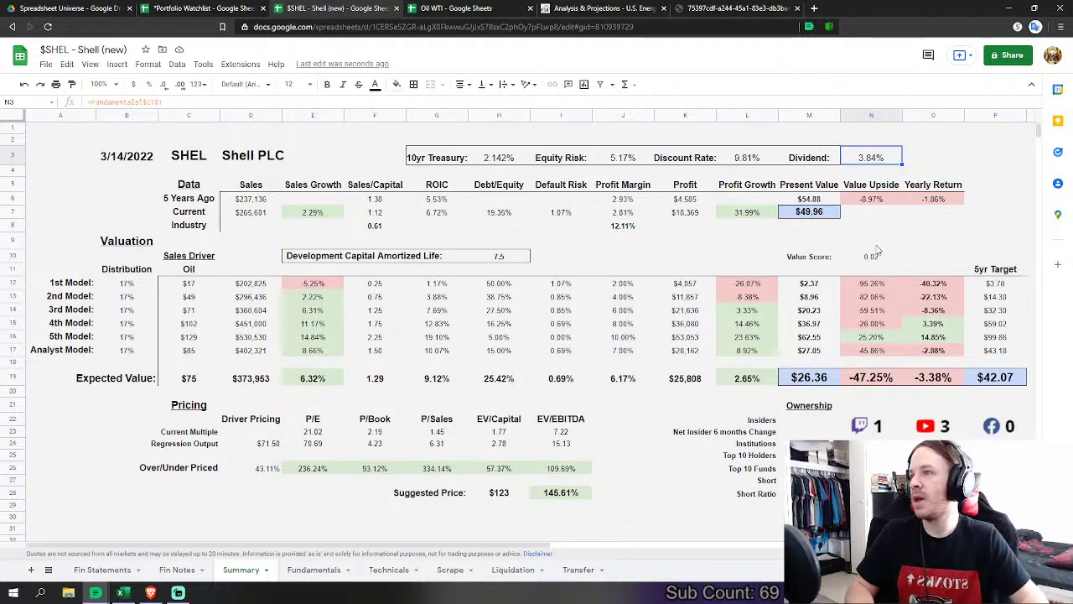
Step: Review Shell's past and current sales, current and industry sales/capital, current ROIC, industry profit margin, current profit and share price
left_click(254, 203)
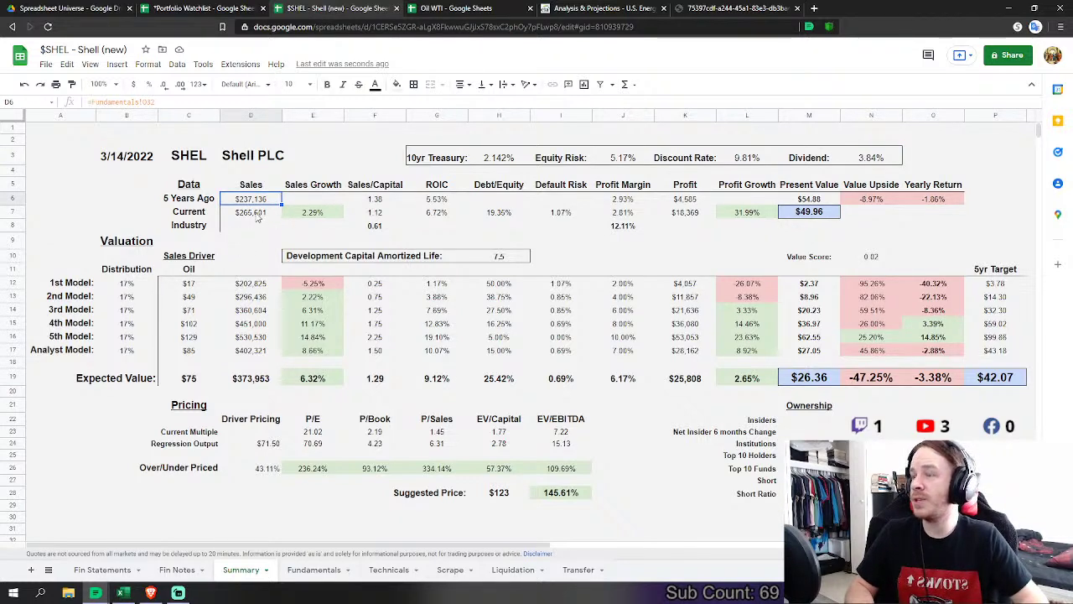
left_click(260, 217)
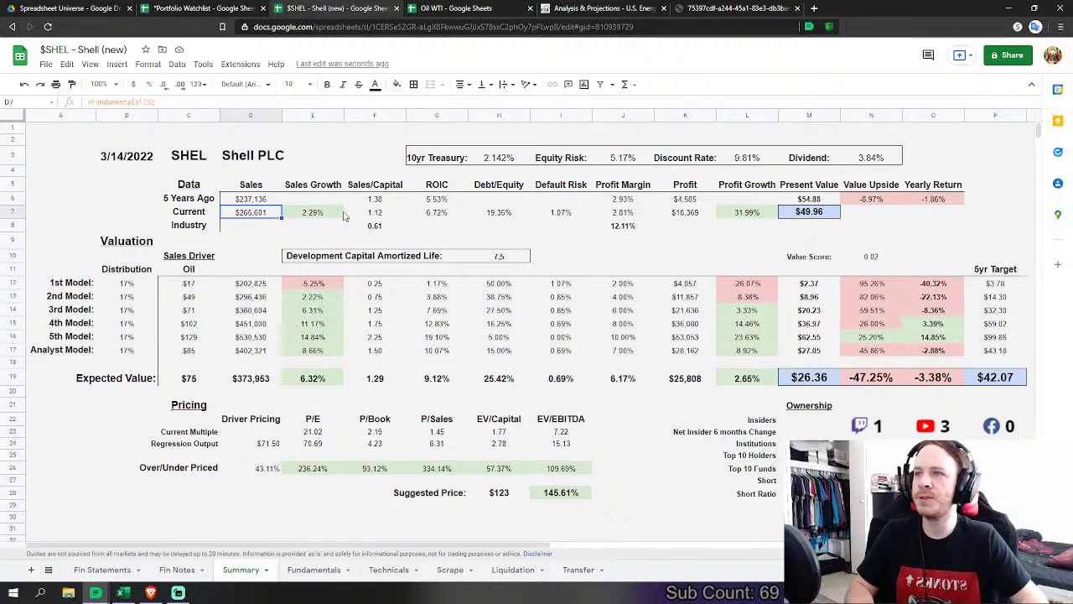
left_click(371, 213)
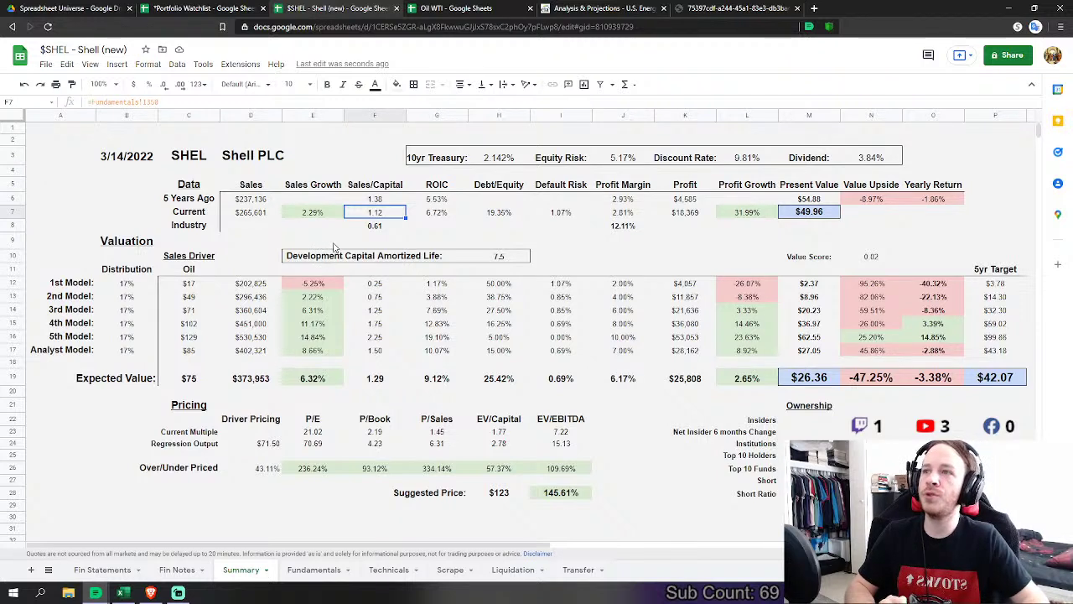
left_click(376, 227)
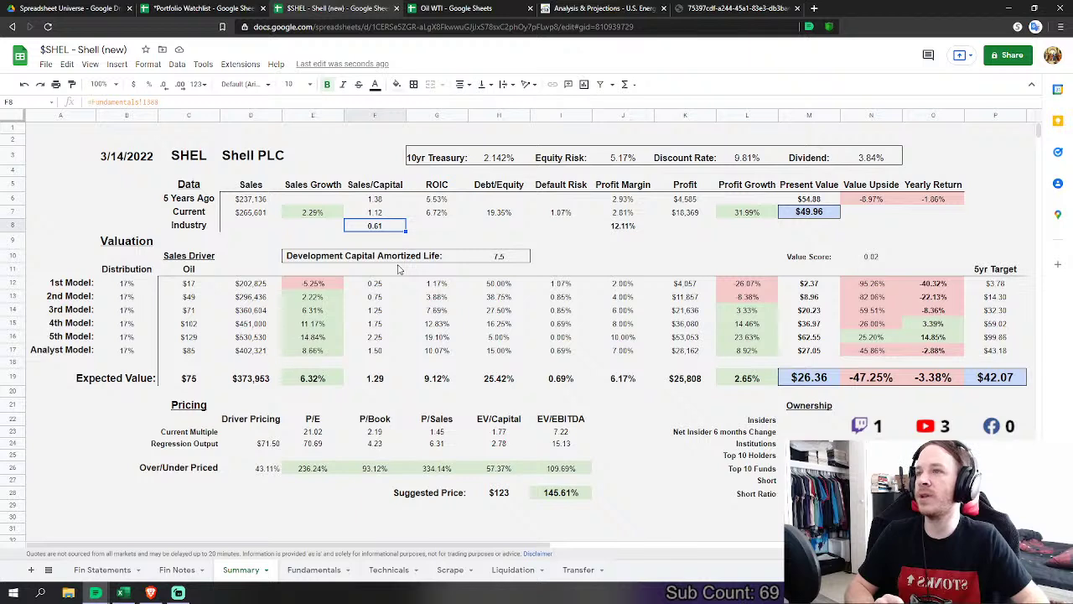
left_click(445, 215)
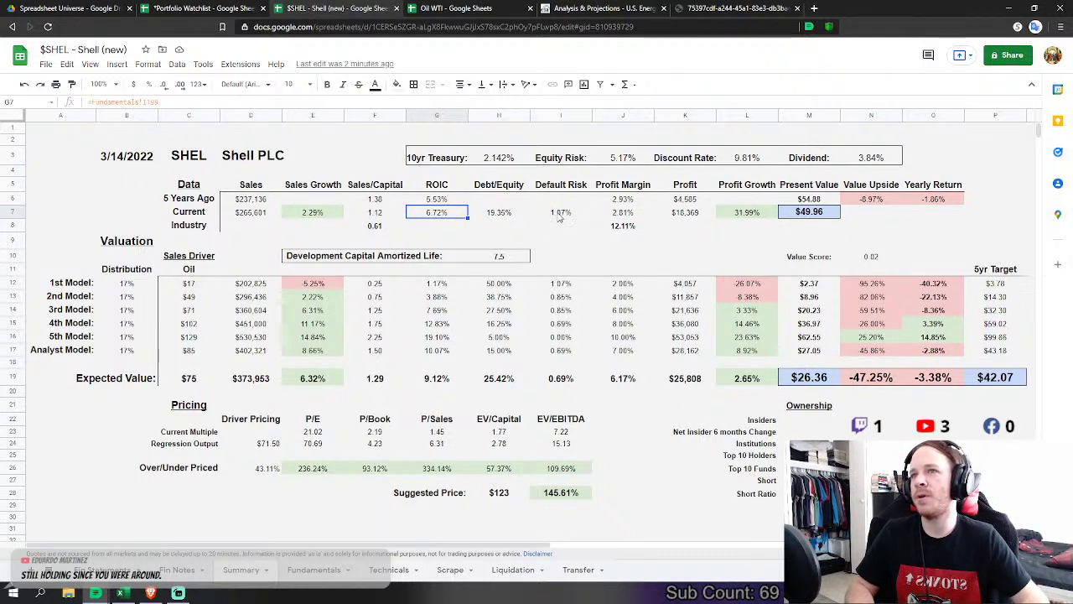
left_click(621, 231)
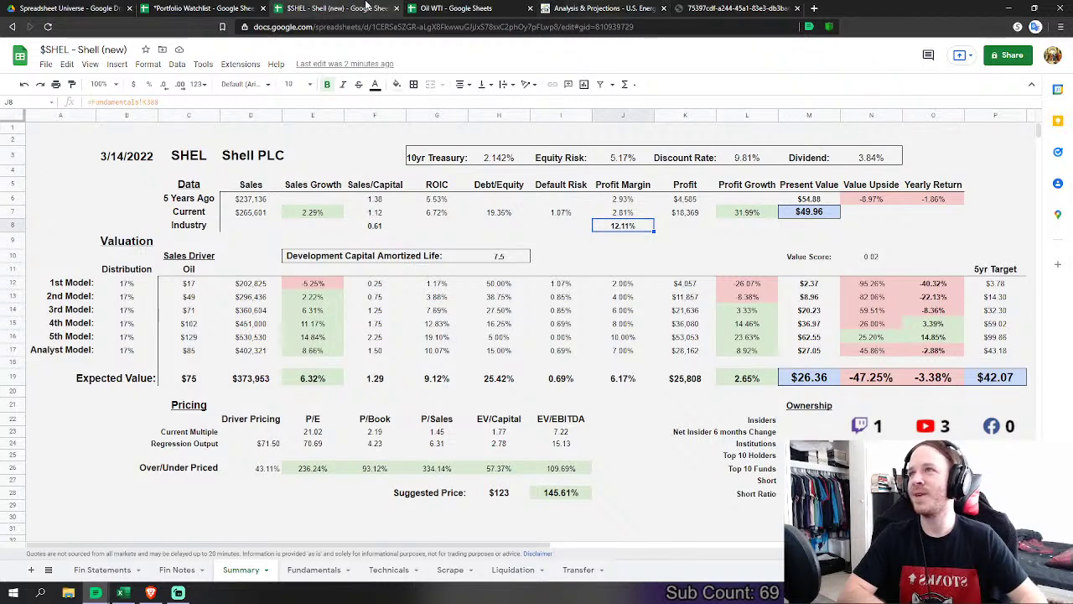
left_click(693, 213)
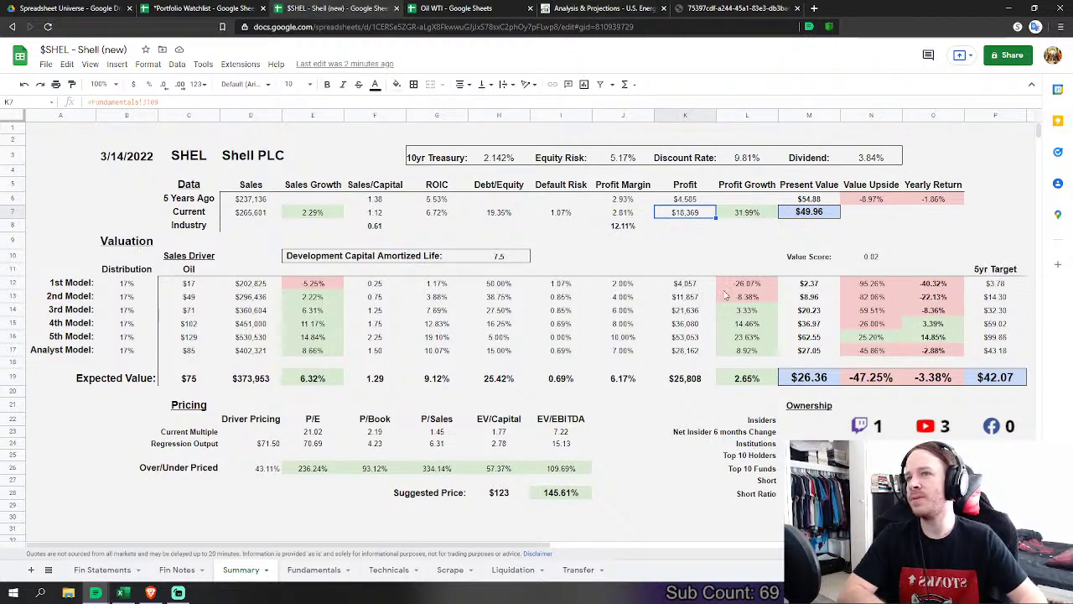
left_click(819, 215)
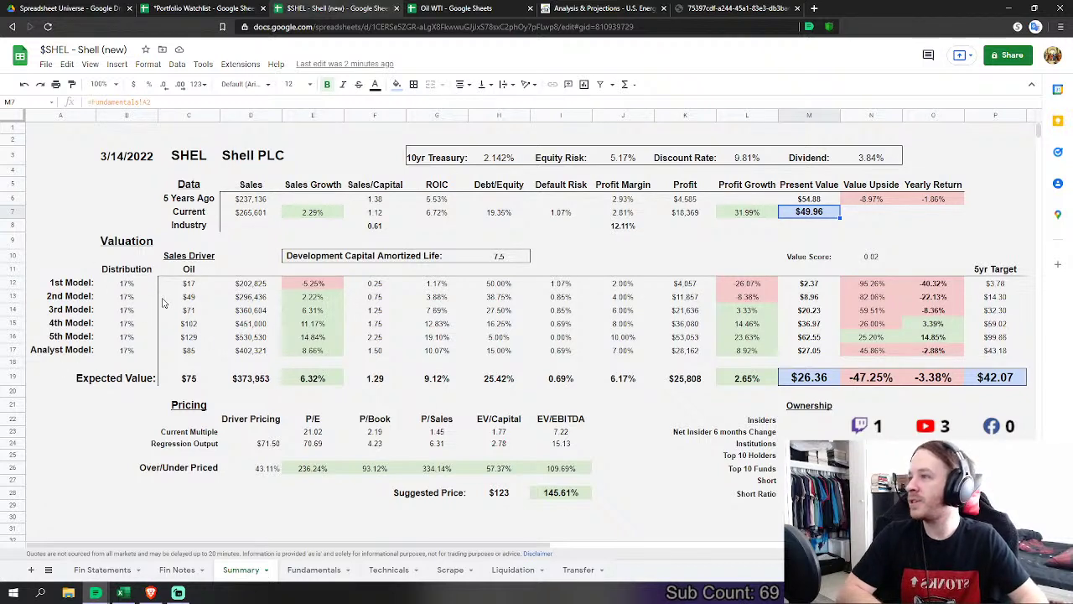
Step: Examine the distribution across the six models and the oil price driver for the 1st model, 5th model and expected value
left_click_drag(126, 290, 127, 346)
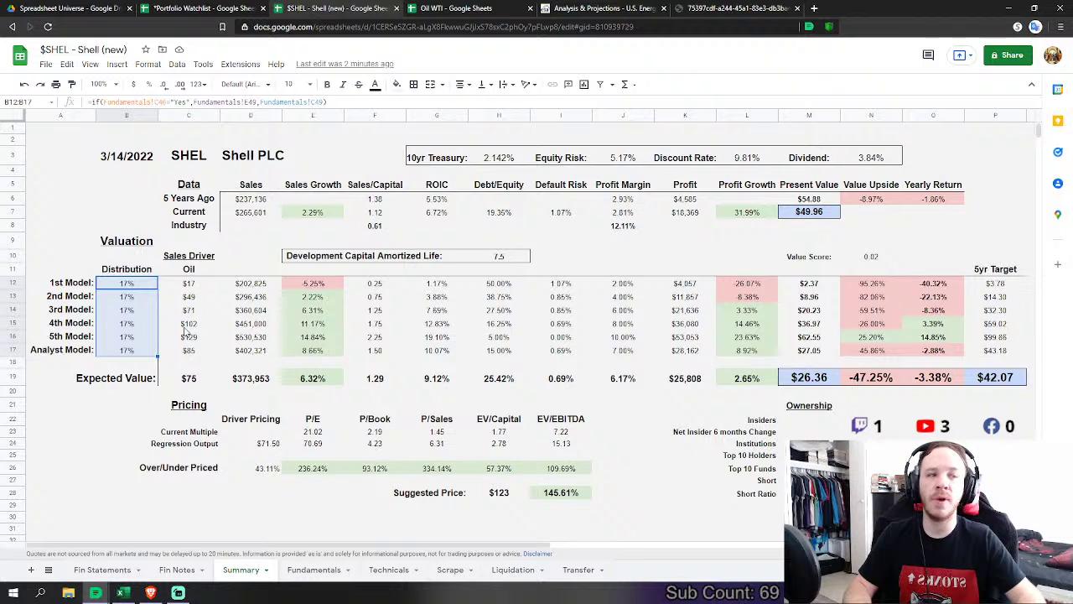
left_click(195, 285)
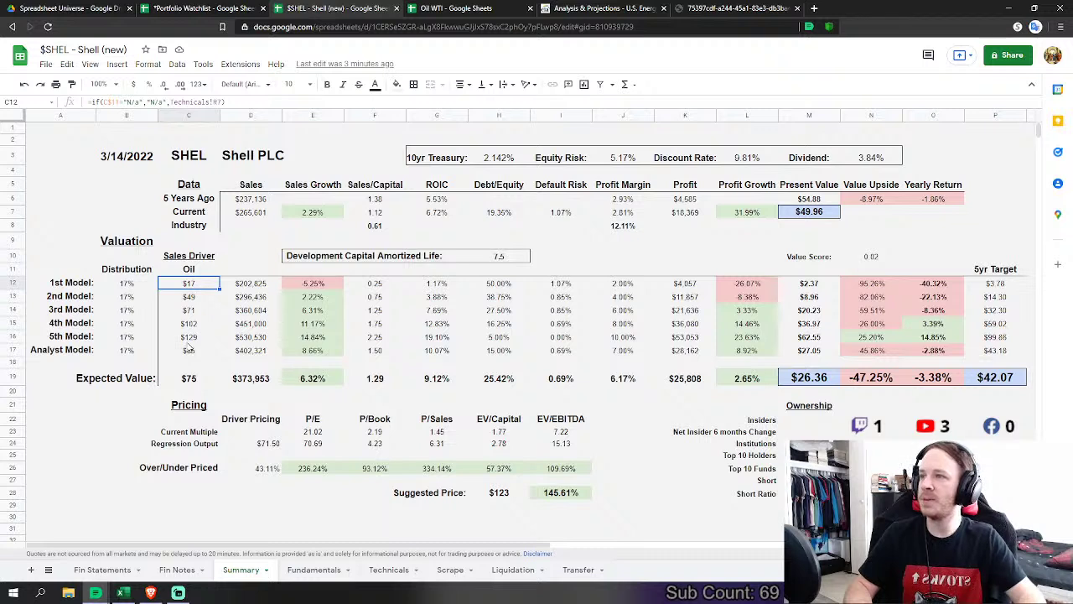
left_click(195, 337)
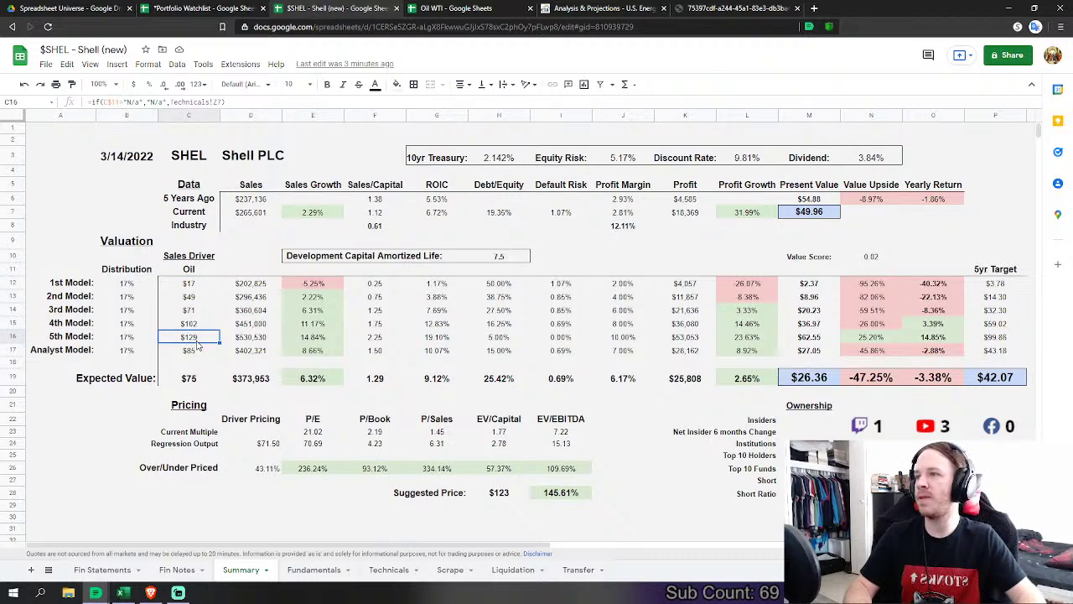
left_click(186, 380)
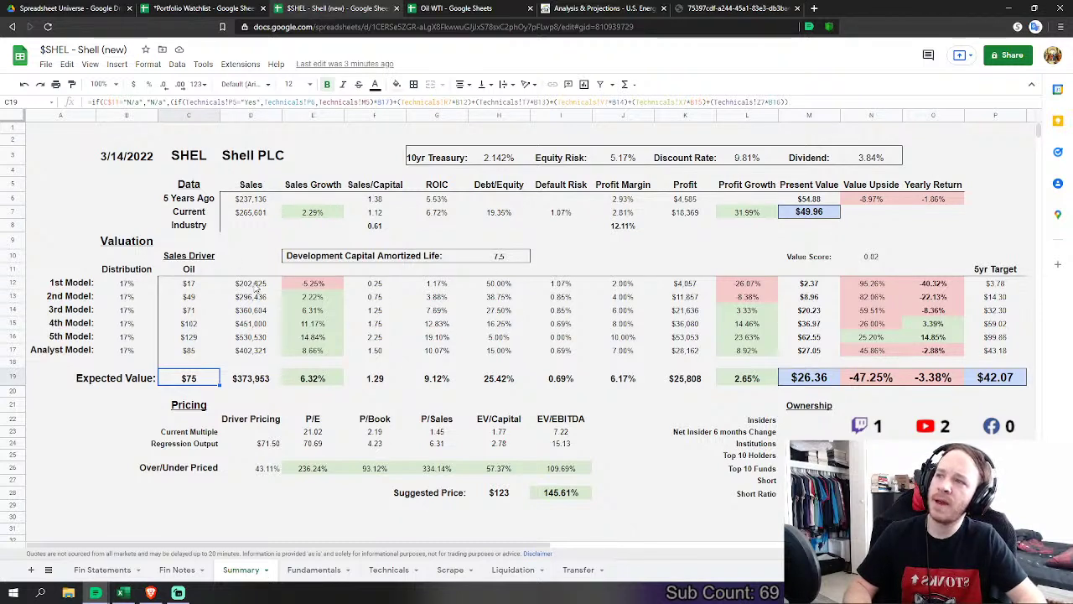
Step: Check the sales projections of the 1st and 5th models, plus the expected sales and expected sales growth
left_click(254, 285)
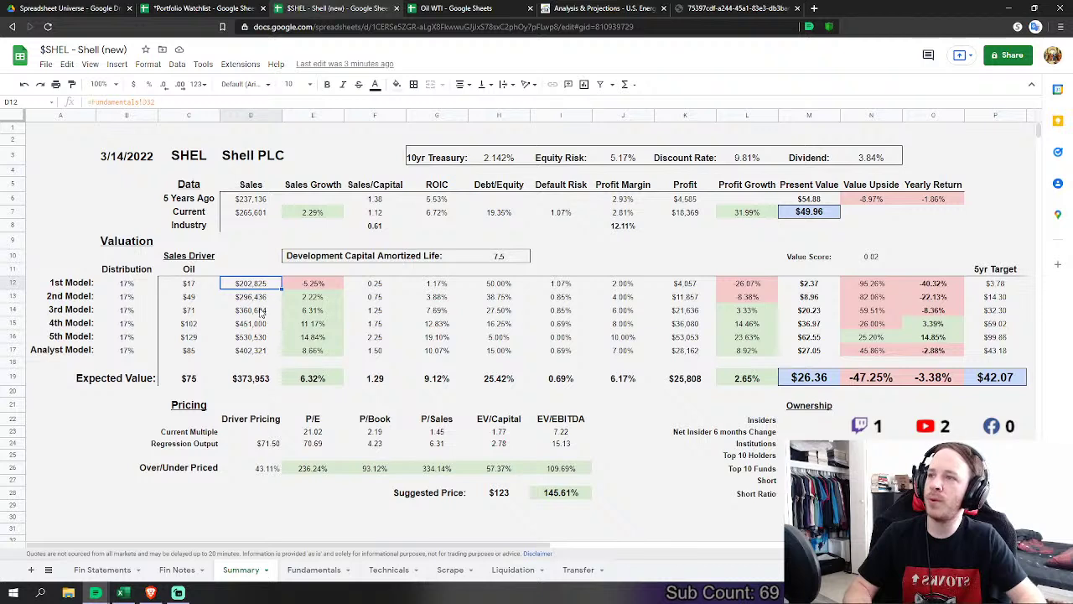
left_click(251, 338)
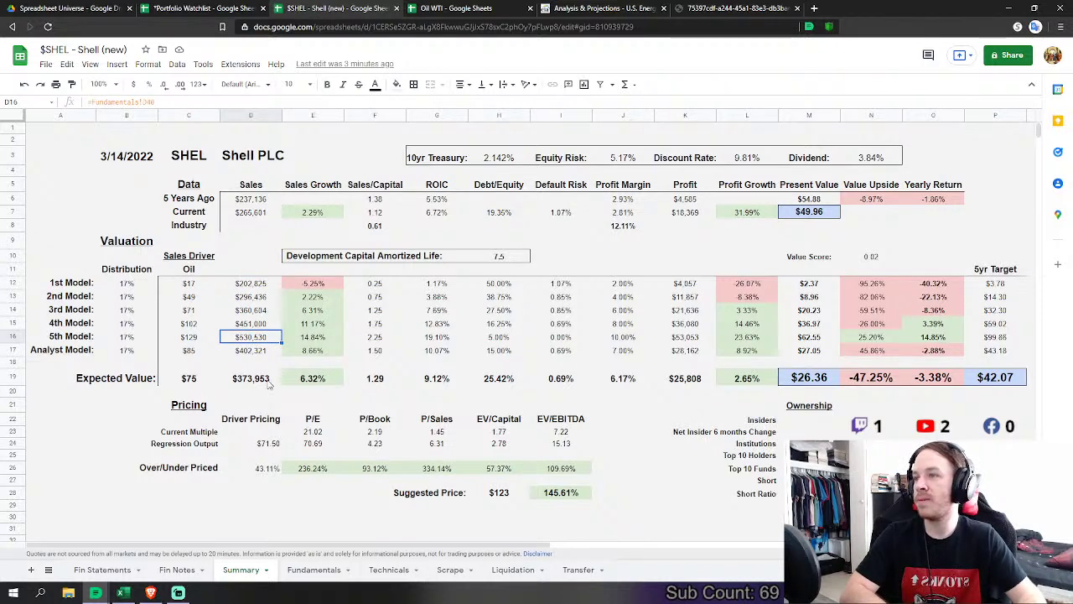
left_click(249, 382)
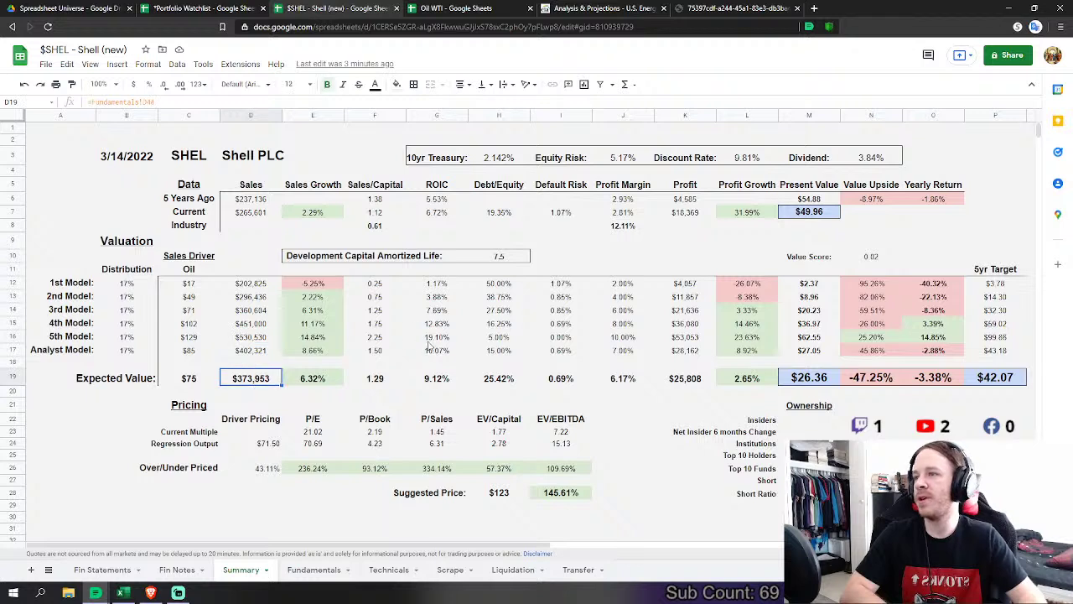
left_click(319, 382)
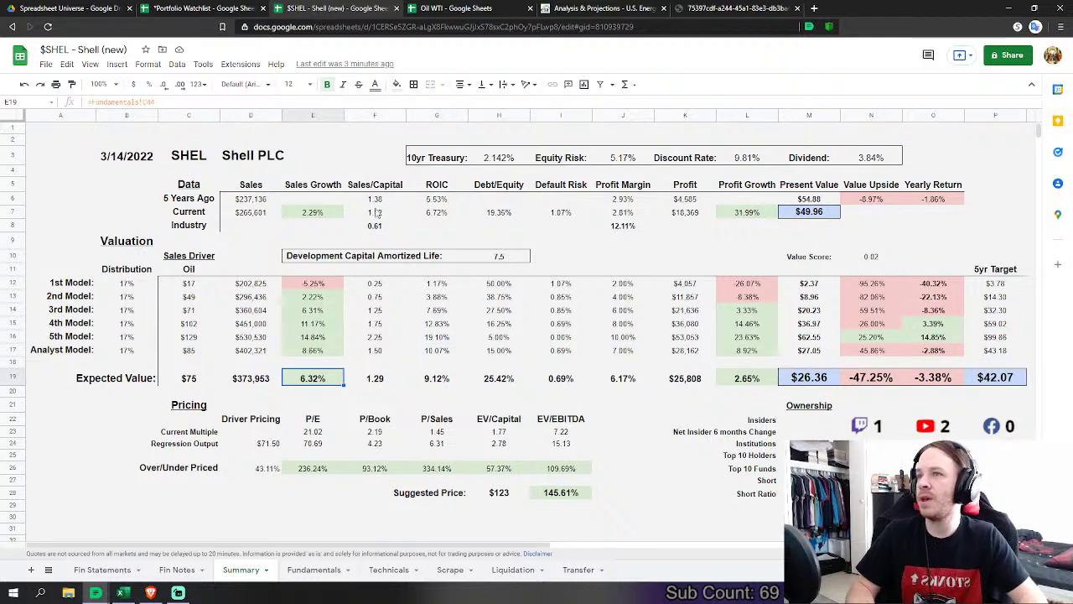
Step: Review the expected sales/capital, ROIC, debt/equity and profit margin in the Expected Value row
left_click(378, 379)
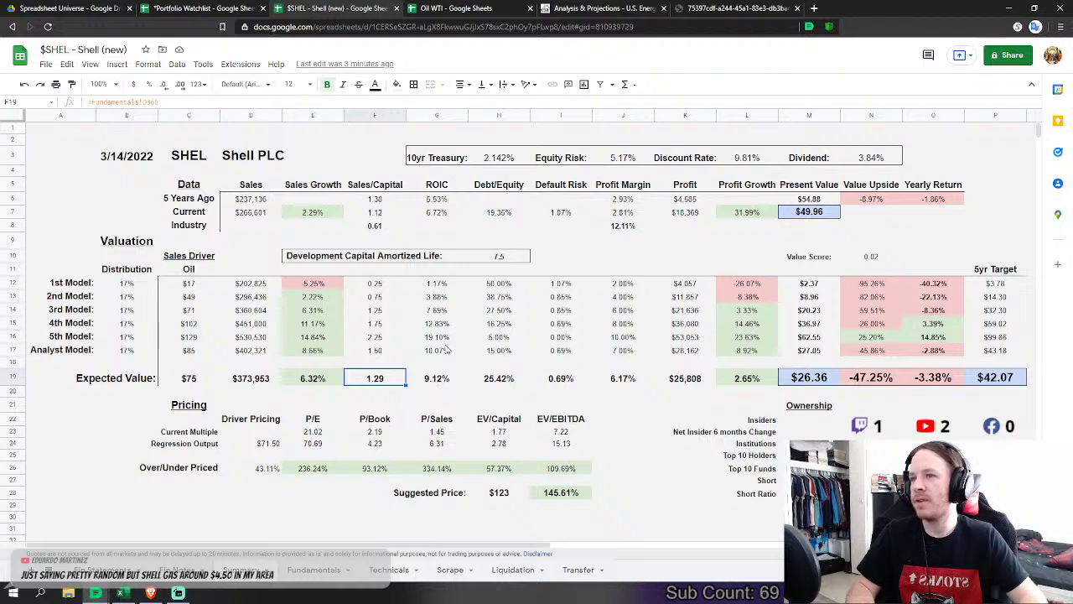
left_click(443, 385)
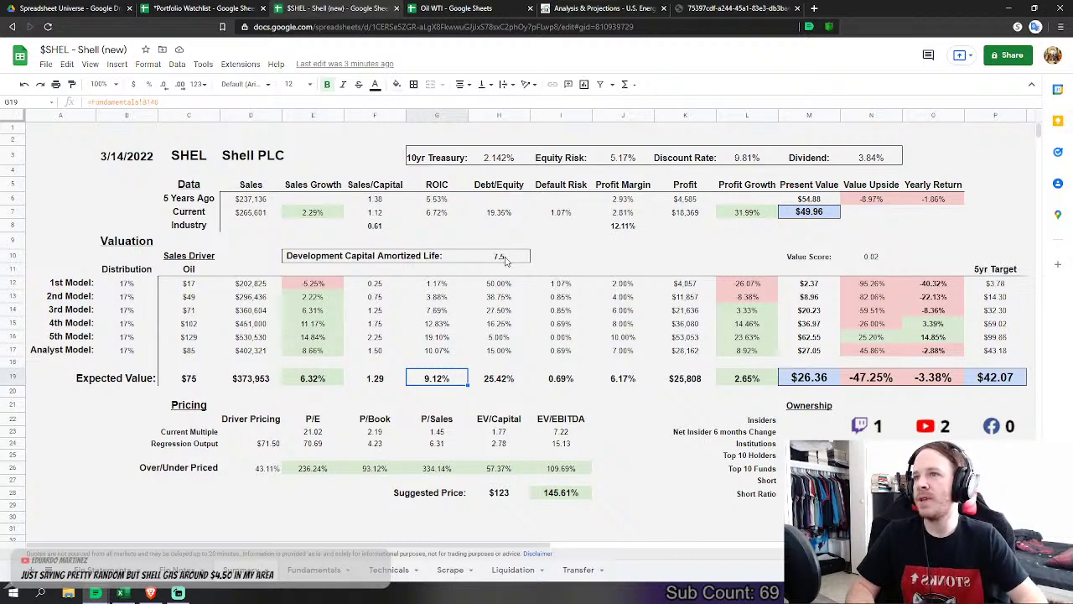
left_click(500, 381)
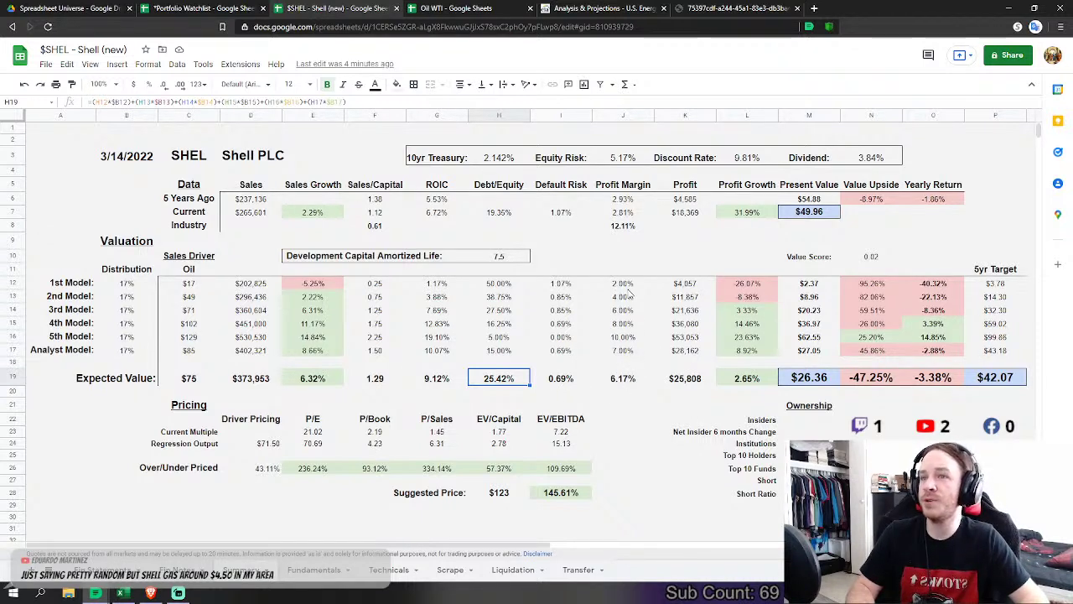
left_click(630, 381)
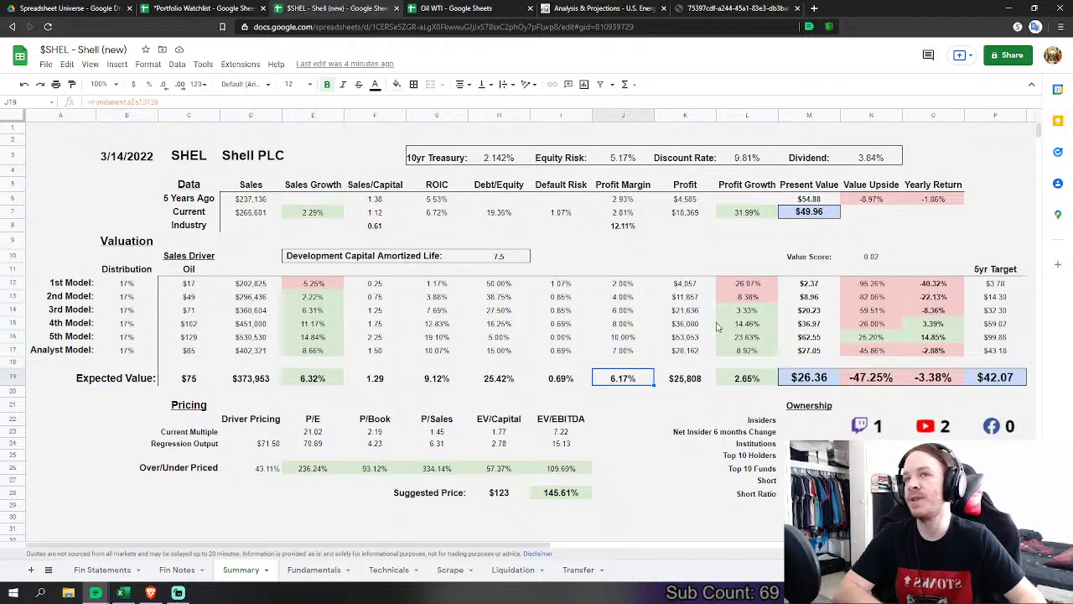
Step: Examine the expected value upside, the 5-year targets of the 1st model, 5th model and expected value, and the expected yearly return
left_click(884, 383)
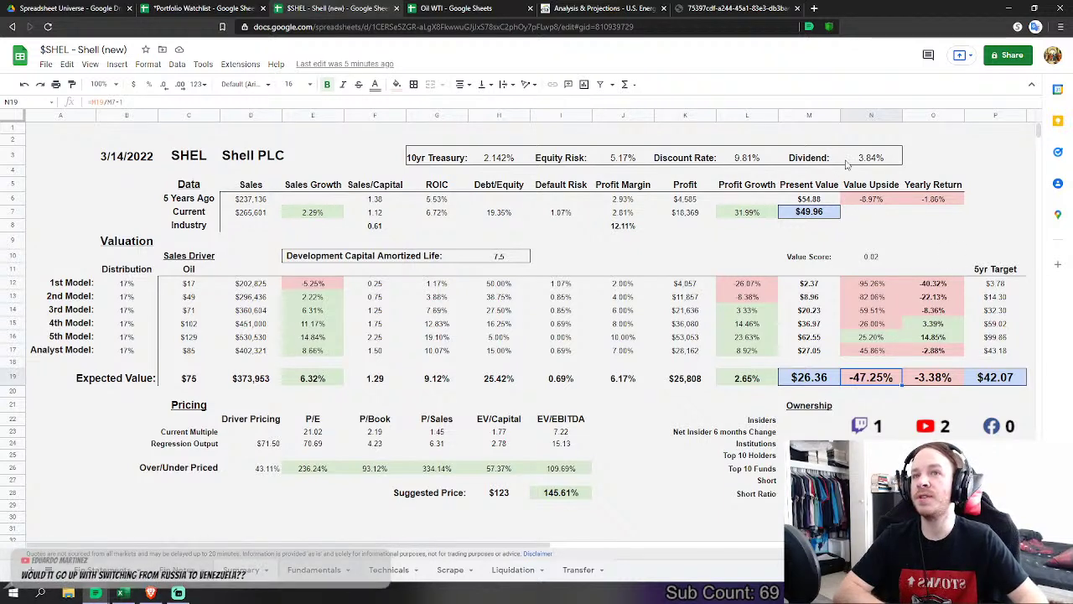
left_click(1003, 286)
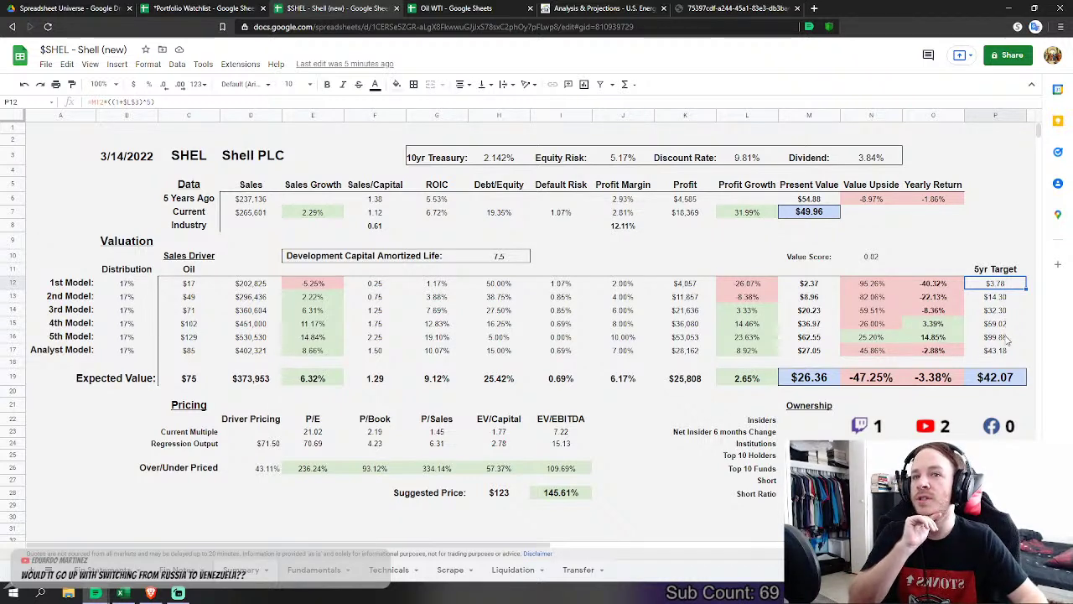
left_click(1009, 337)
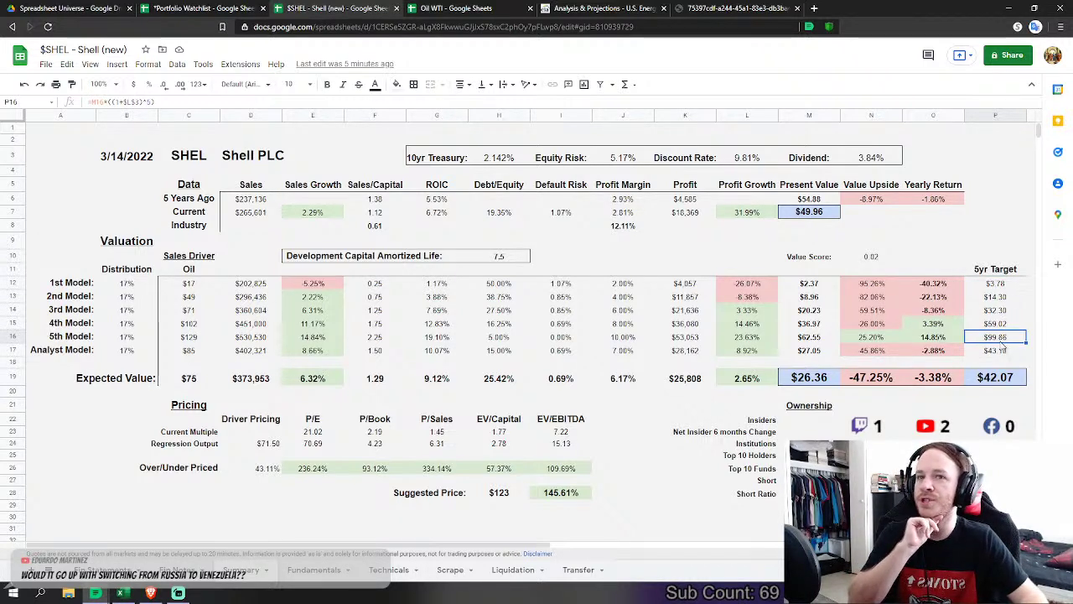
left_click(999, 384)
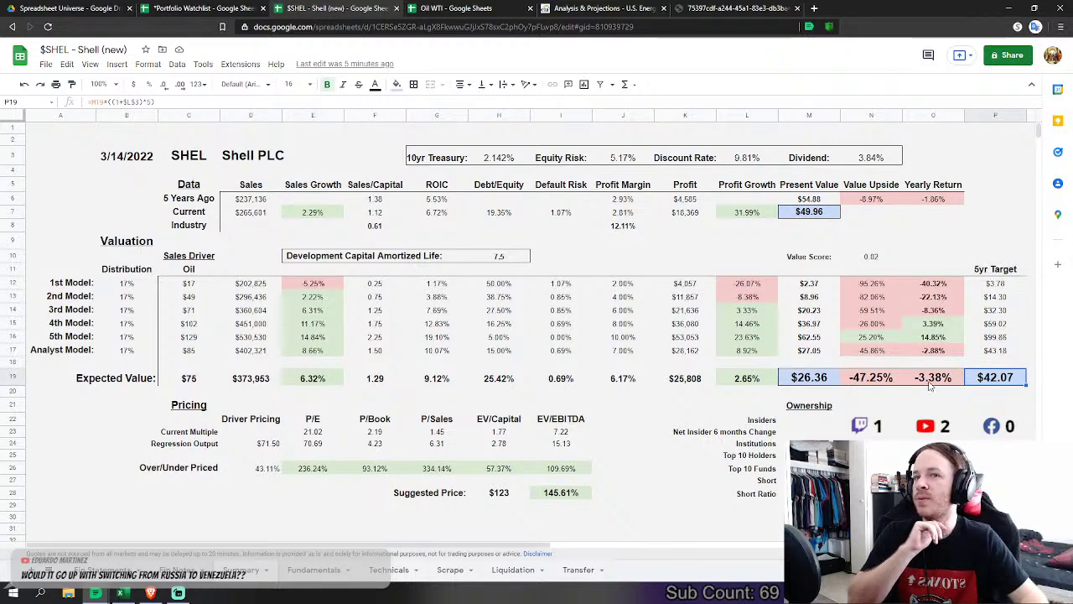
left_click(927, 385)
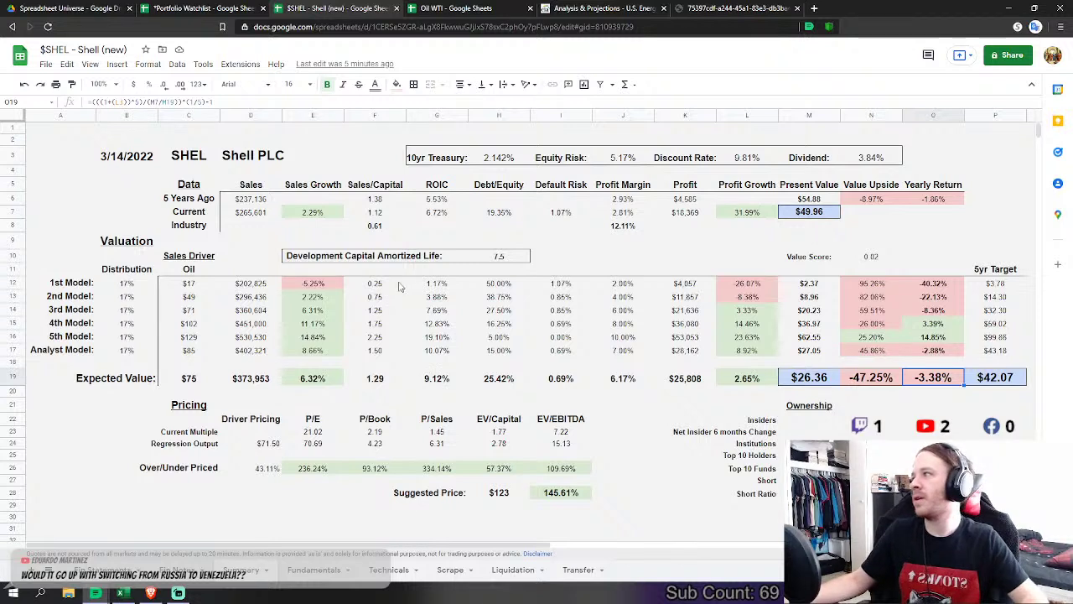
left_click(507, 269)
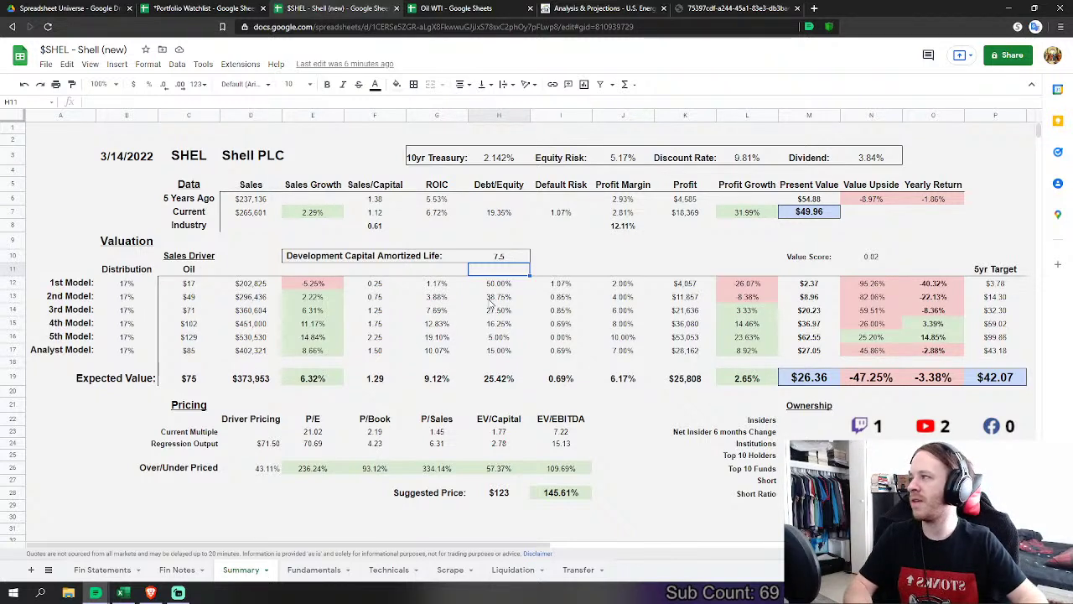
left_click(563, 256)
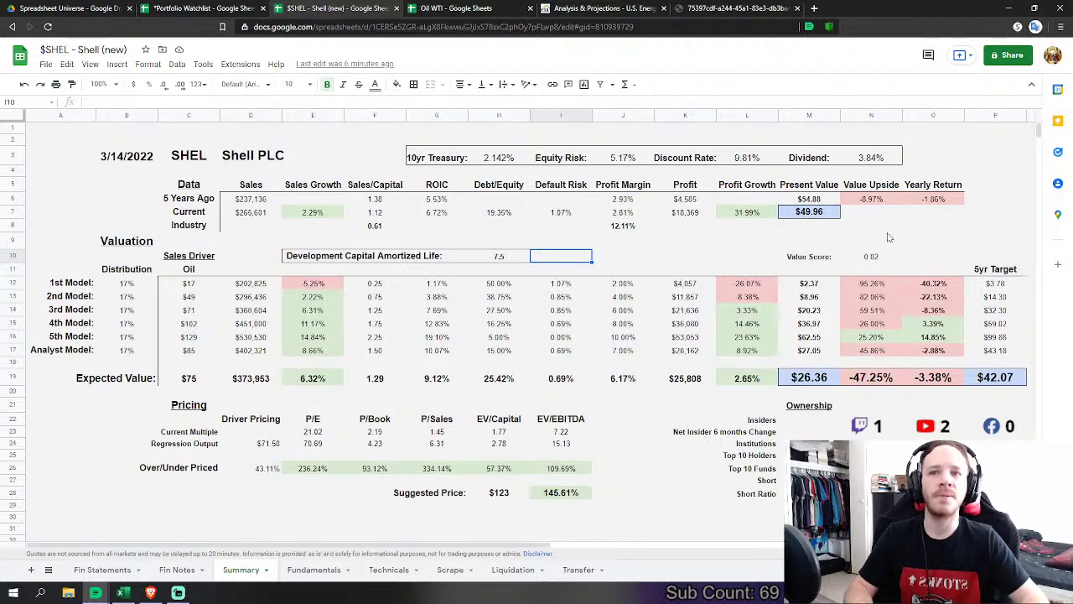
scroll(458, 362, "down", 1)
scroll(459, 362, "down", 3)
scroll(458, 361, "up", 4)
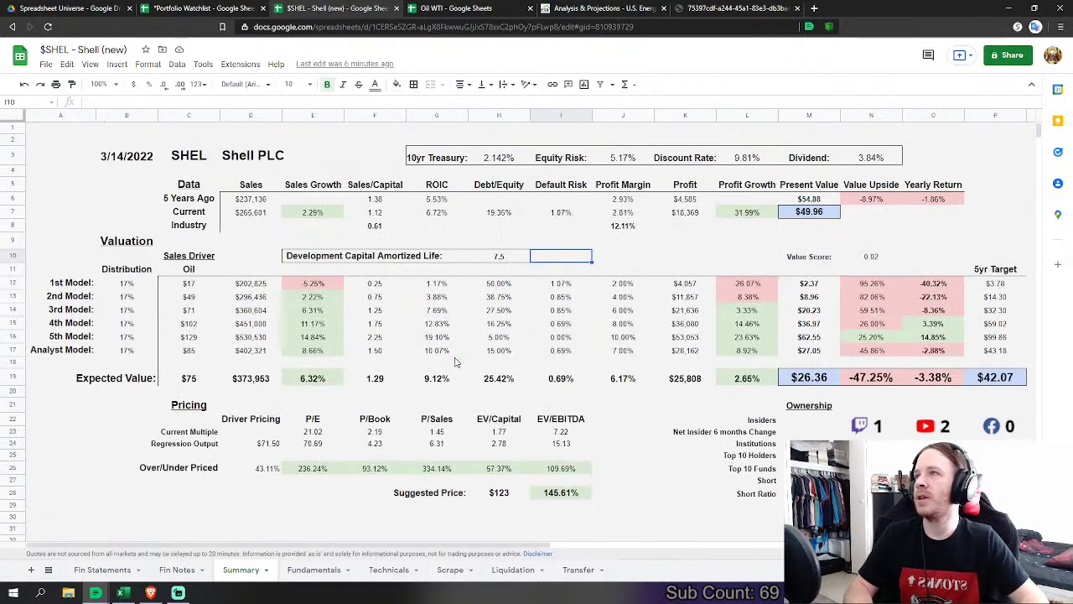
Step: Switch to the Portfolio Watchlist spreadsheet and look over the earnings dates and the economic event calendar below the stock table
left_click(220, 8)
left_click(585, 391)
scroll(599, 436, "down", 6)
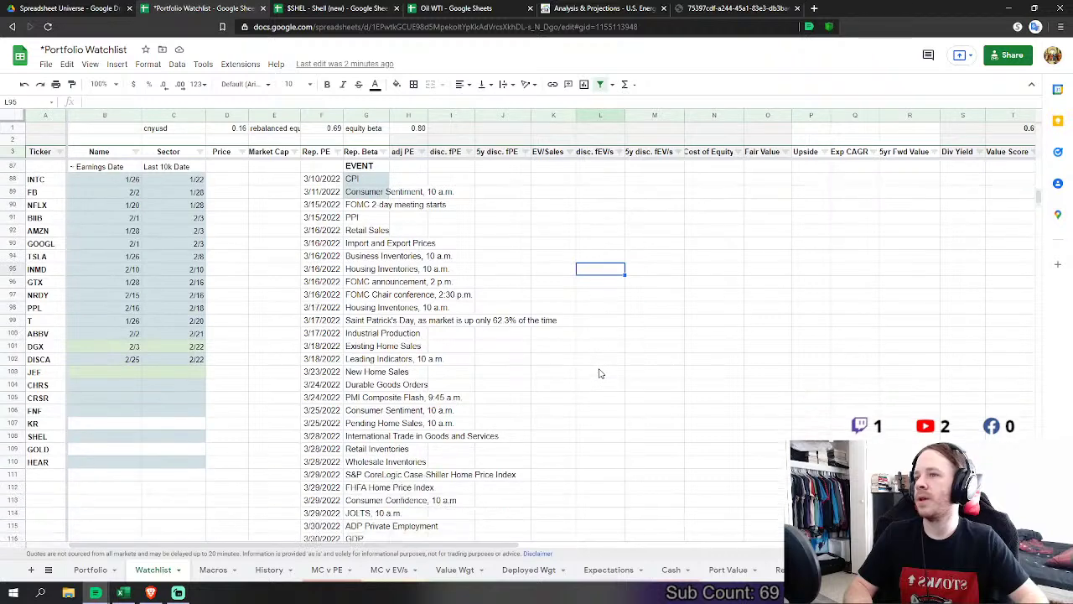
scroll(598, 372, "up", 4)
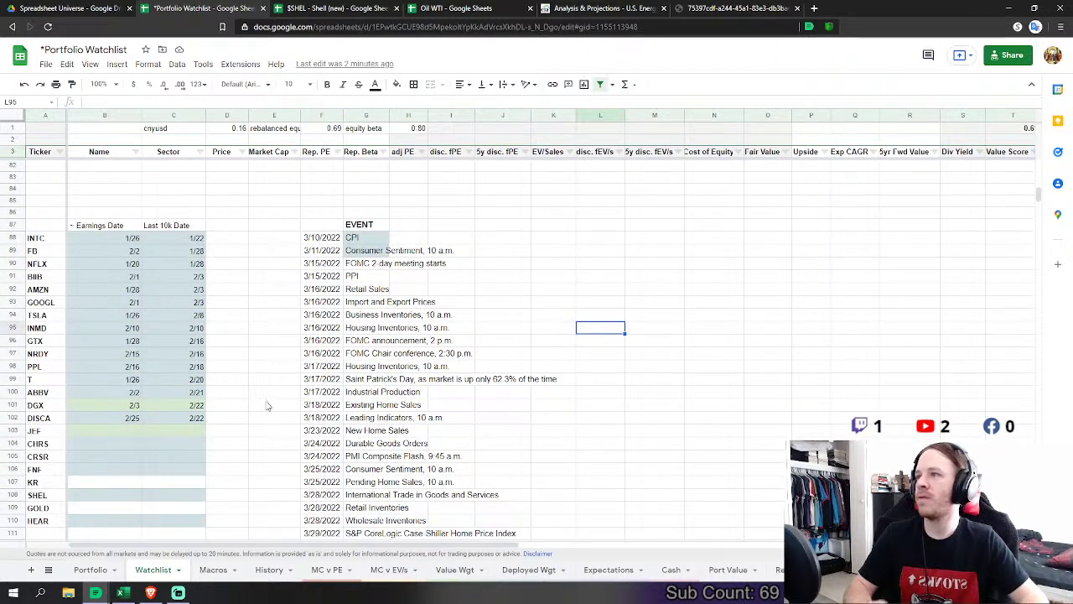
scroll(259, 399, "down", 1)
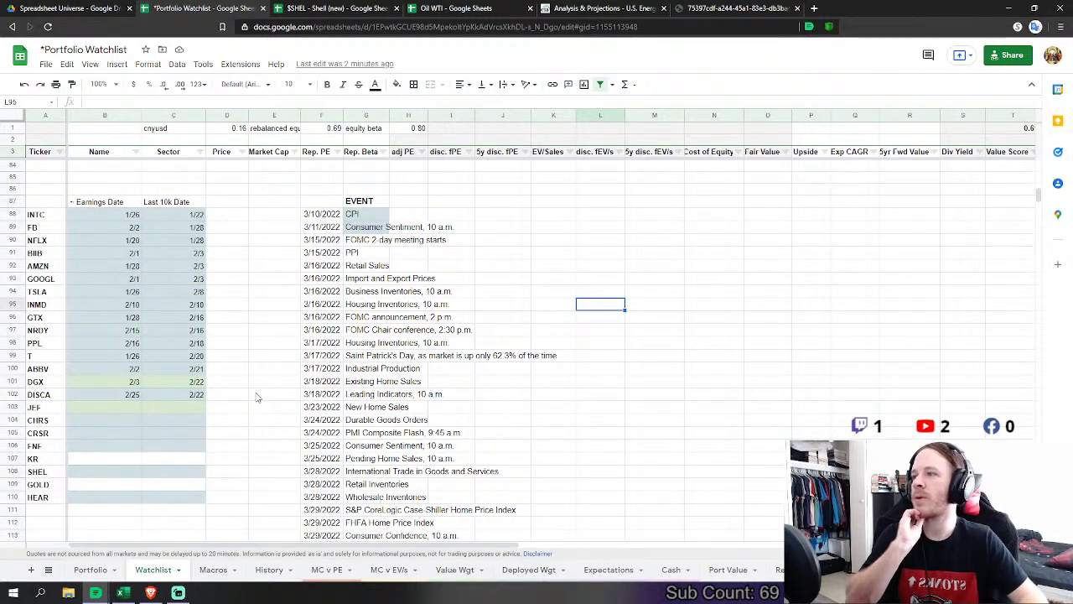
left_click(335, 357)
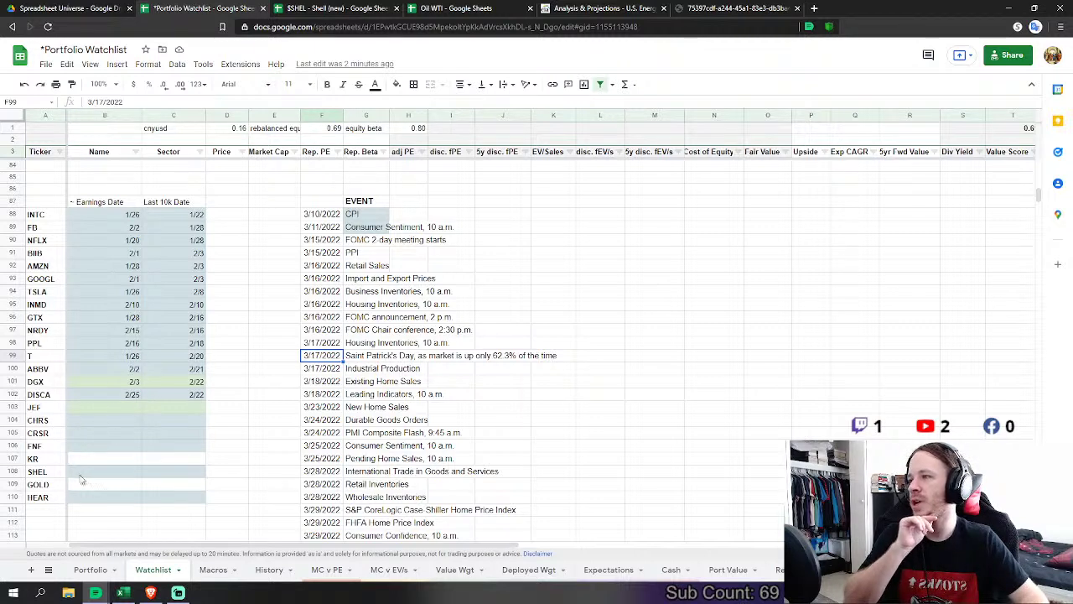
Step: Check the earnings date and last 10k date entries for SHEL, KR, GOLD and DGX
left_click_drag(81, 474, 177, 471)
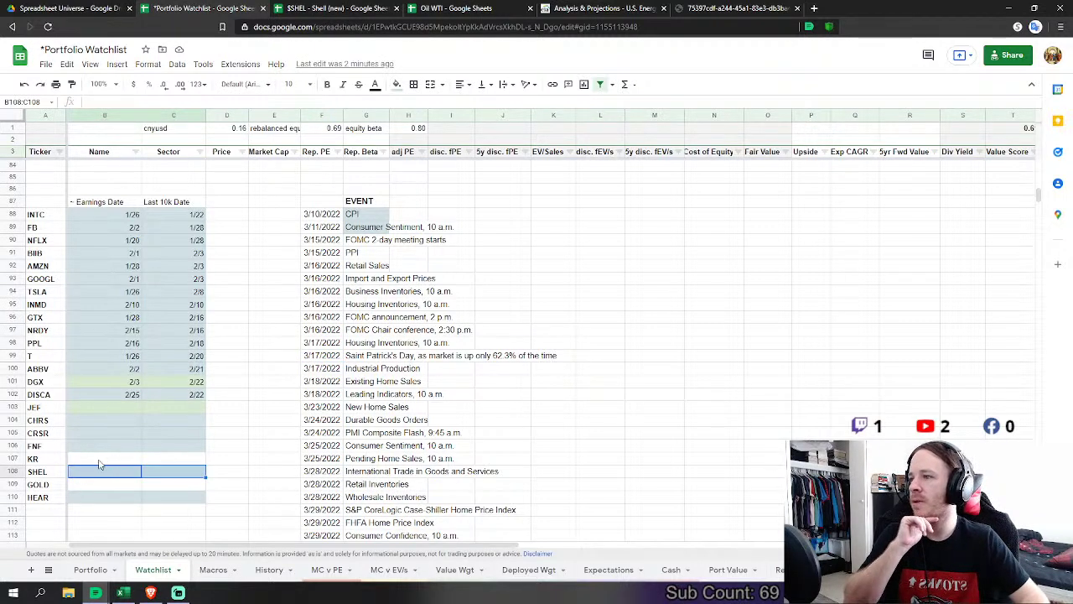
left_click_drag(99, 458, 173, 457)
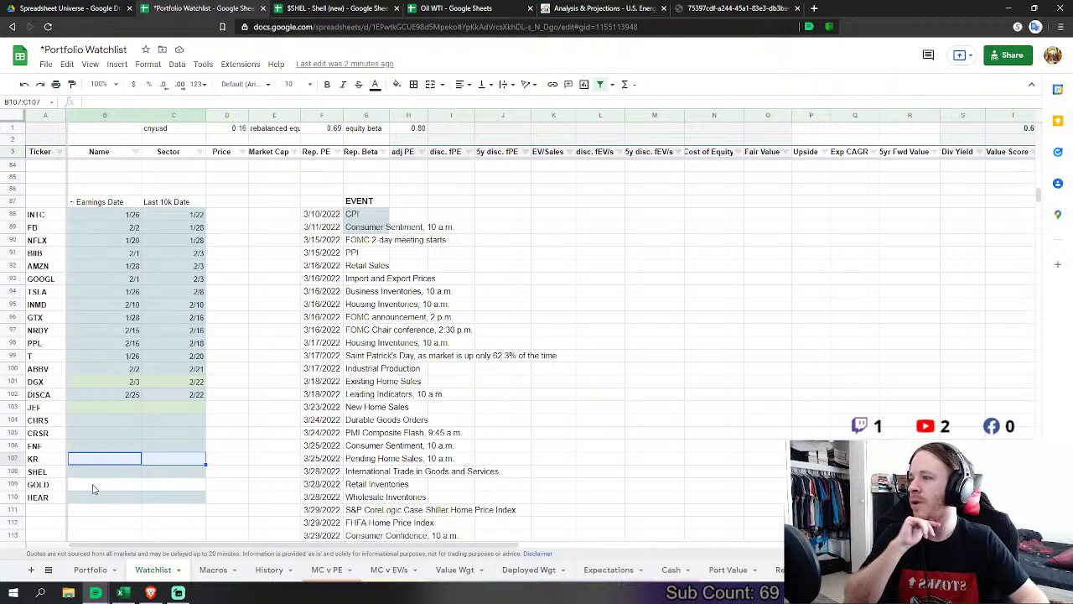
left_click_drag(94, 485, 171, 488)
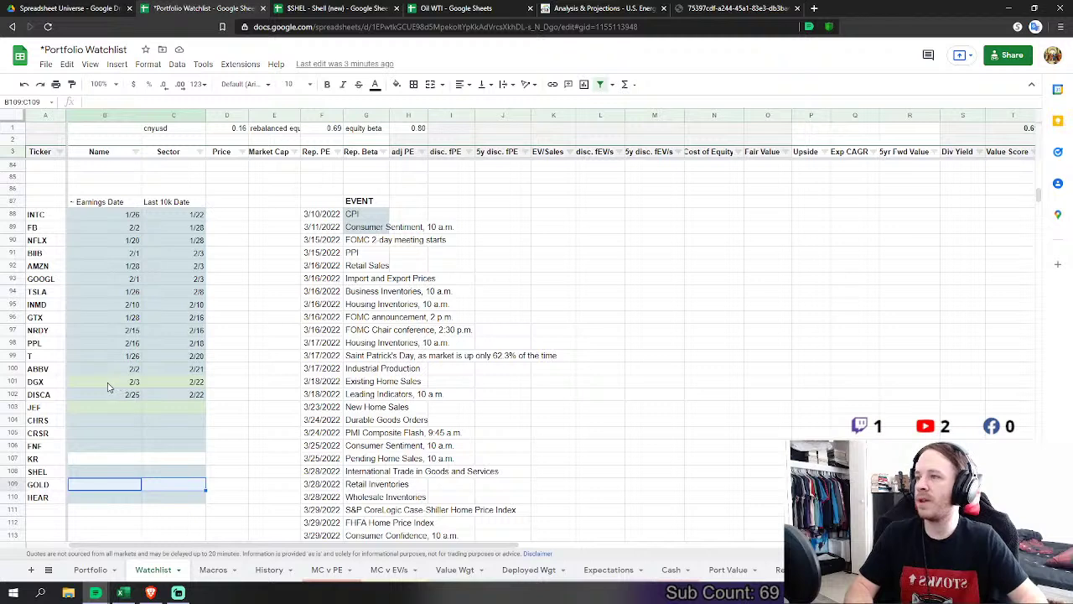
left_click_drag(108, 386, 176, 384)
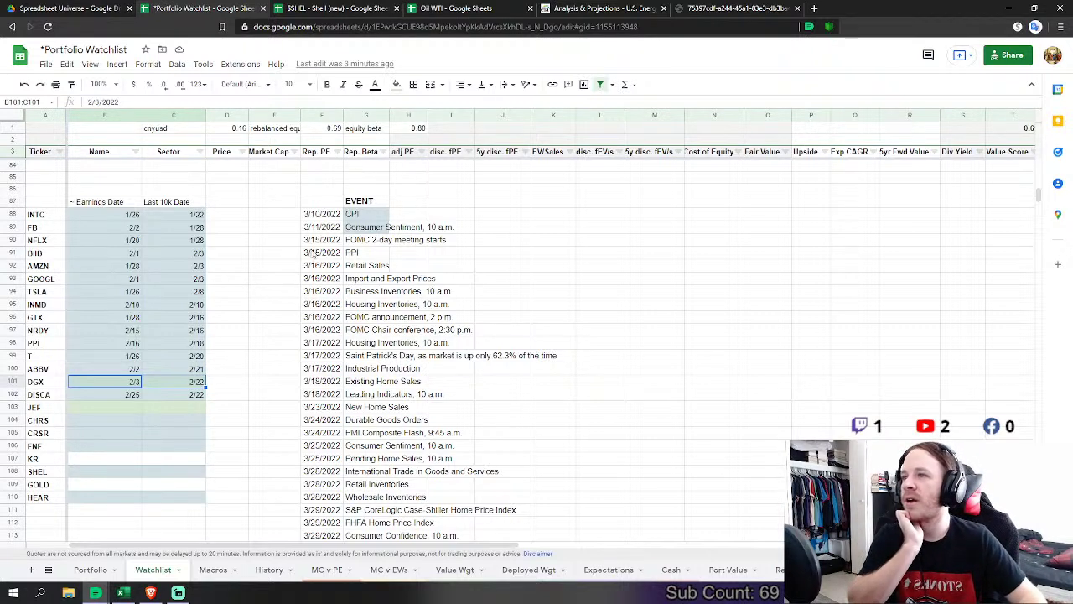
Step: Review the 3/15/2022 and 3/16/2022 calendar events, including the FOMC 2-day meeting, PPI and Housing Inventories
left_click_drag(321, 242, 405, 303)
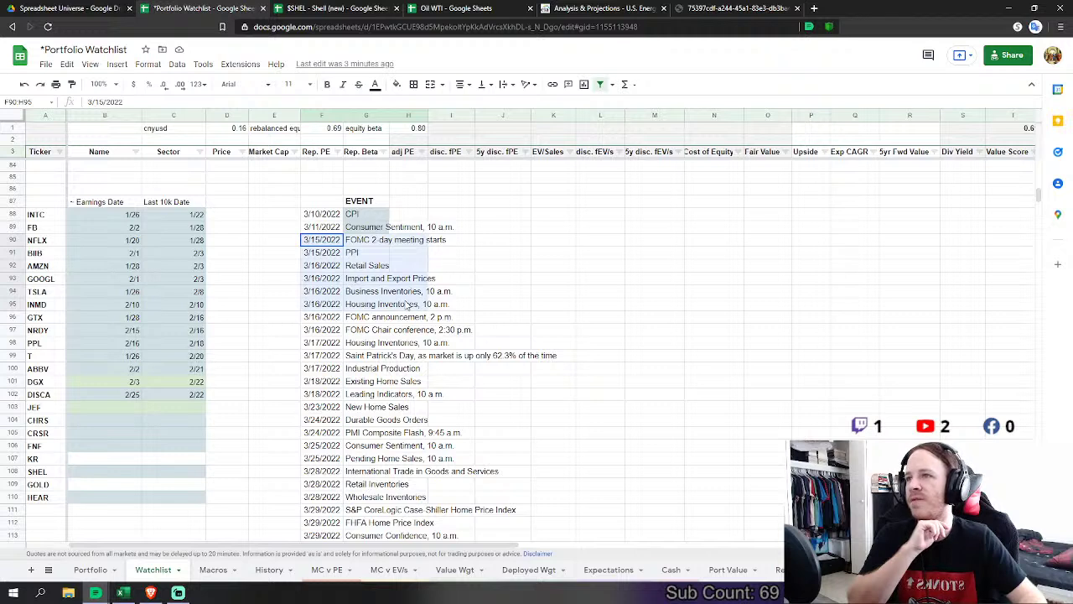
left_click(448, 253)
left_click(362, 240)
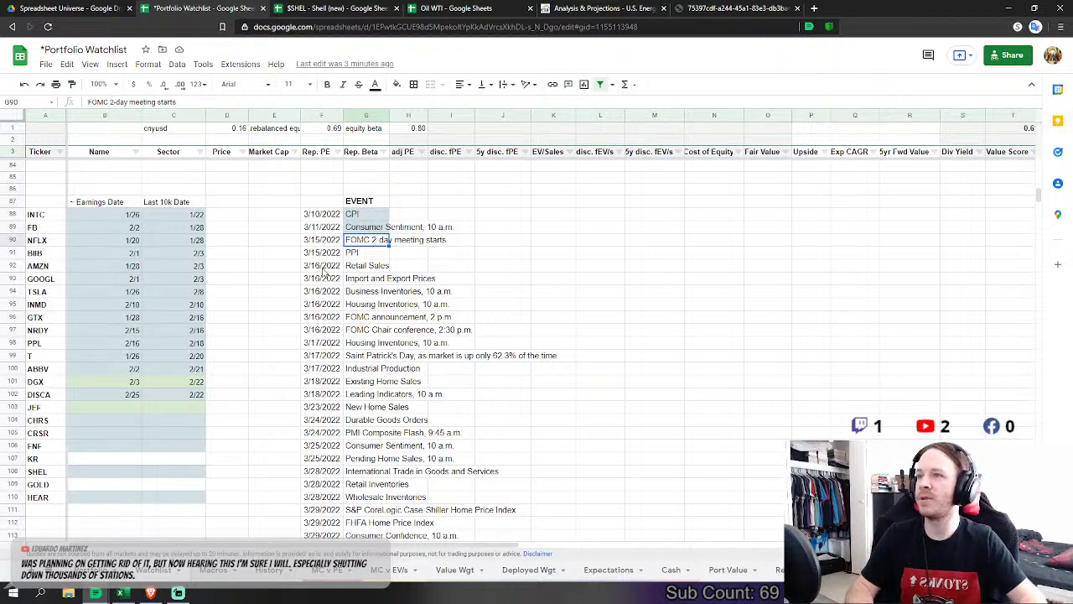
left_click_drag(326, 258, 489, 262)
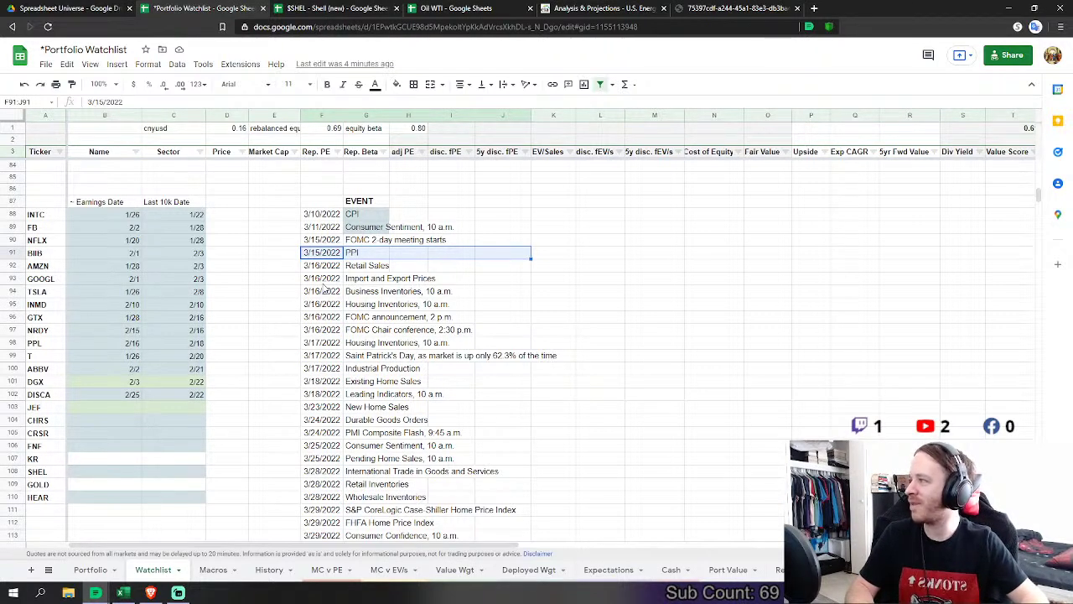
left_click(417, 303)
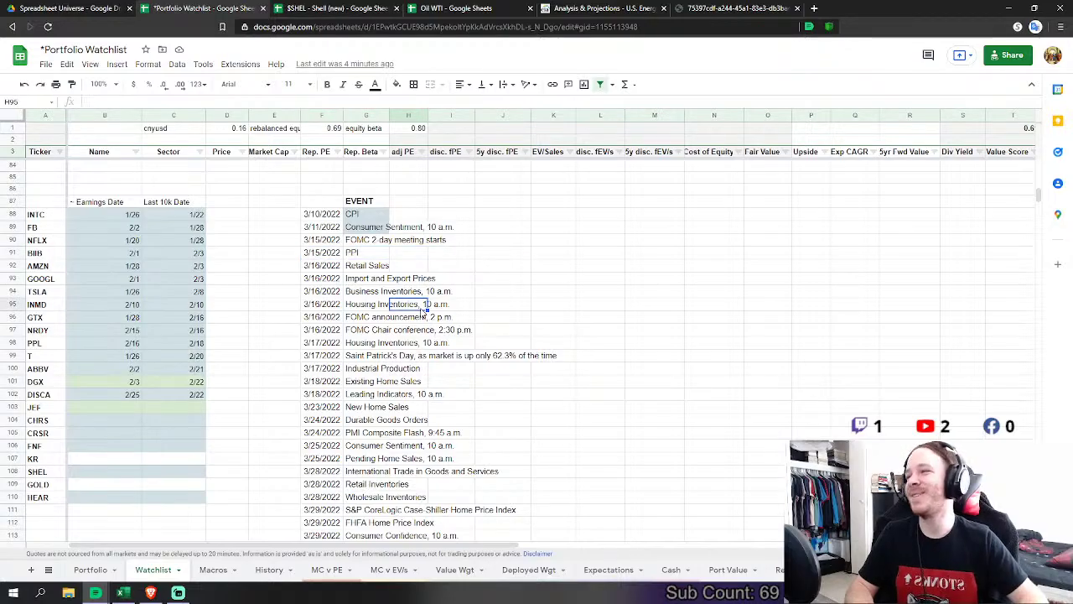
Step: Examine the watchlist's stock table together with its median, average and standard deviation rows
scroll(421, 313, "up", 3)
scroll(420, 311, "up", 12)
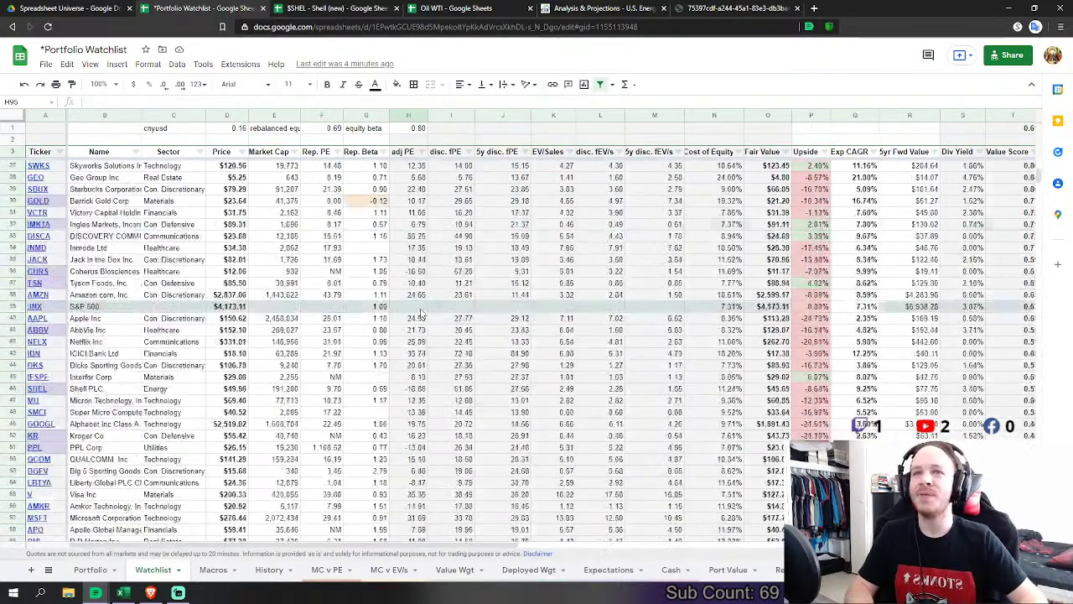
scroll(421, 311, "down", 15)
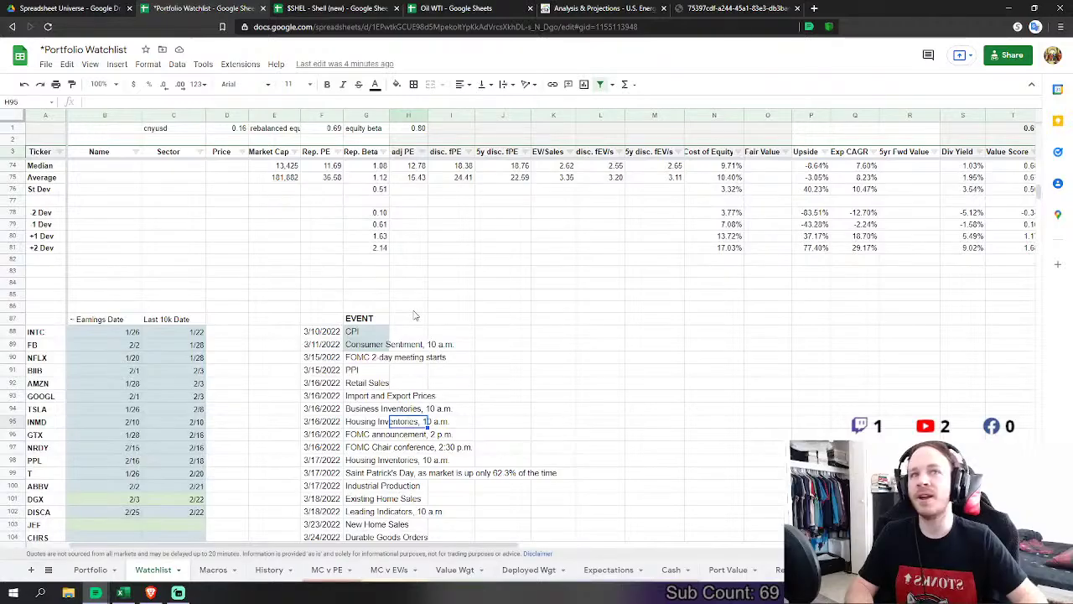
scroll(414, 315, "up", 2)
scroll(327, 361, "down", 2)
scroll(326, 362, "up", 13)
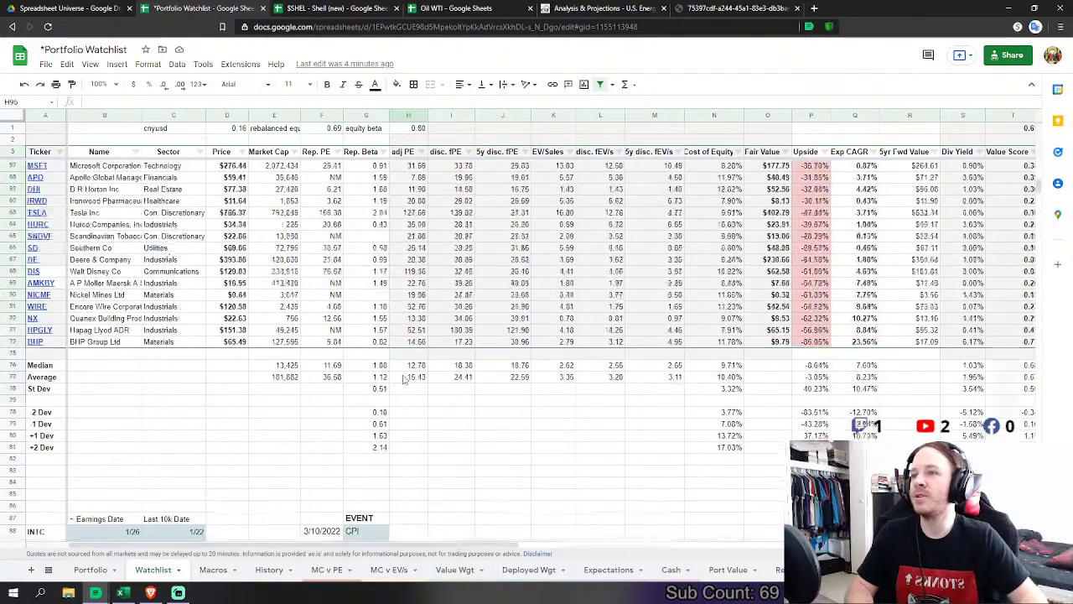
scroll(400, 378, "up", 4)
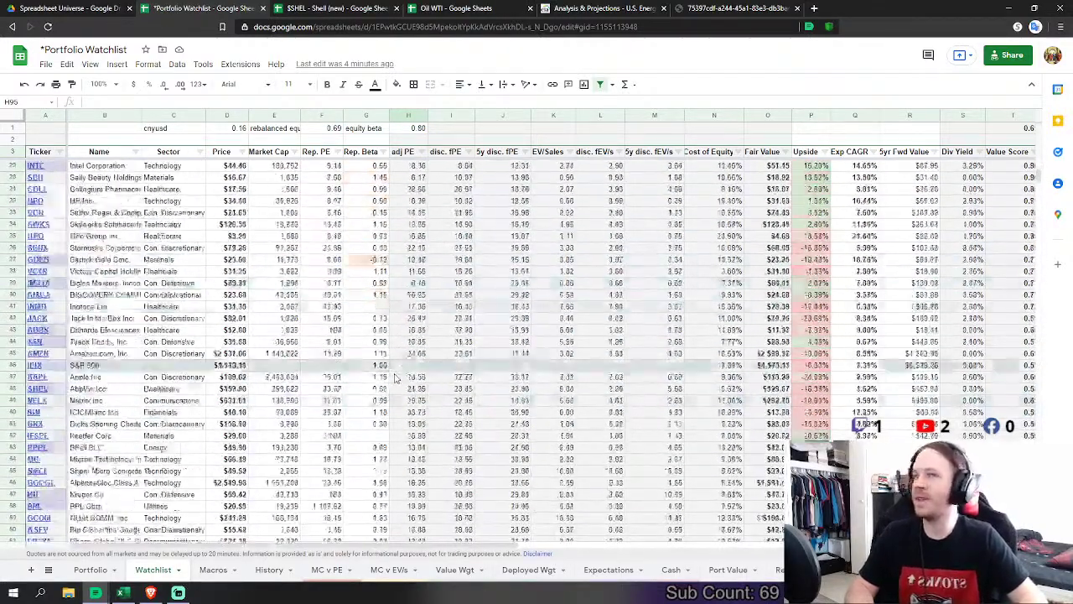
scroll(399, 378, "down", 9)
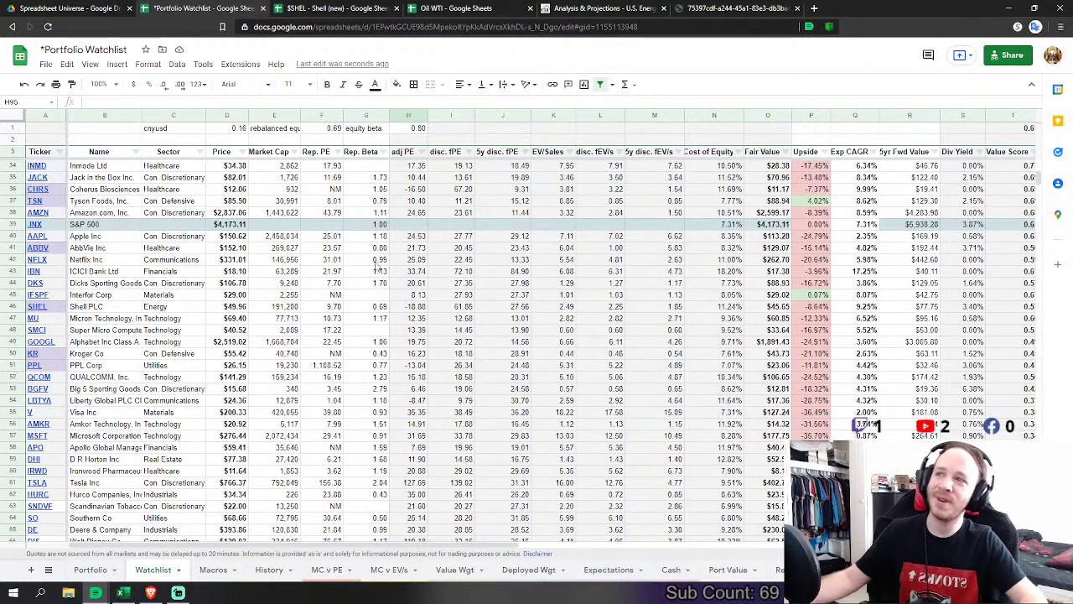
Step: Revisit the Shell valuation summary and the Oil WTI spreadsheet, and return to the Portfolio Watchlist
left_click(424, 319)
left_click(304, 6)
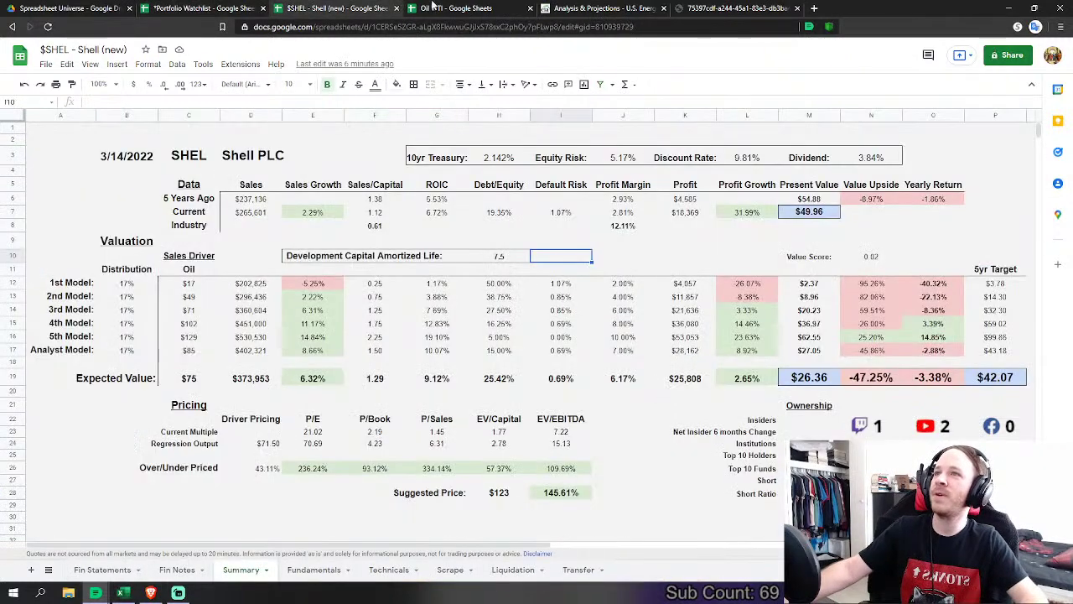
left_click(444, 10)
left_click(184, 9)
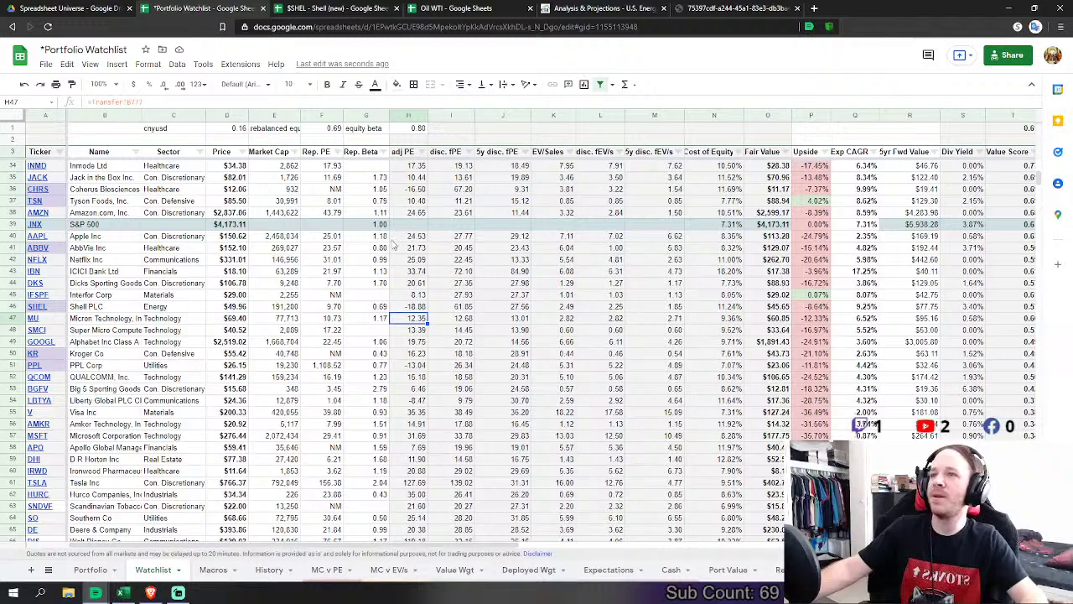